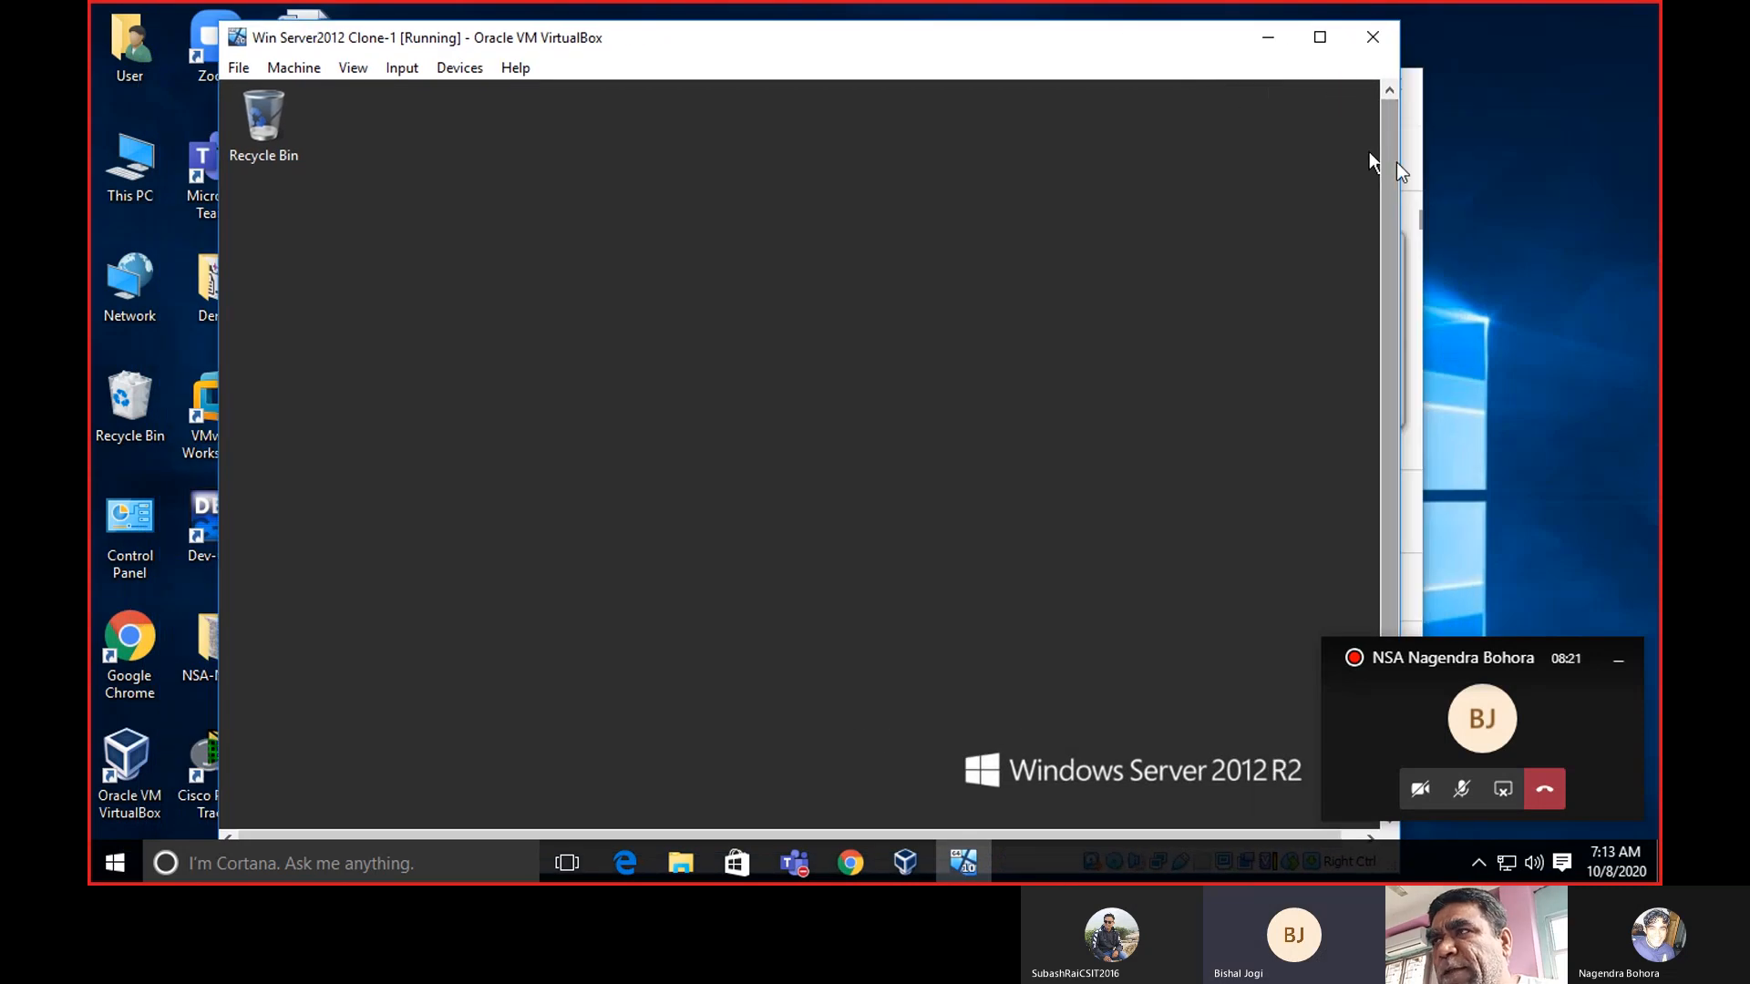
Restore the full-screen VM window to a smaller size in front of the VirtualBox Manager.
left_click_drag(1399, 162, 1245, 157)
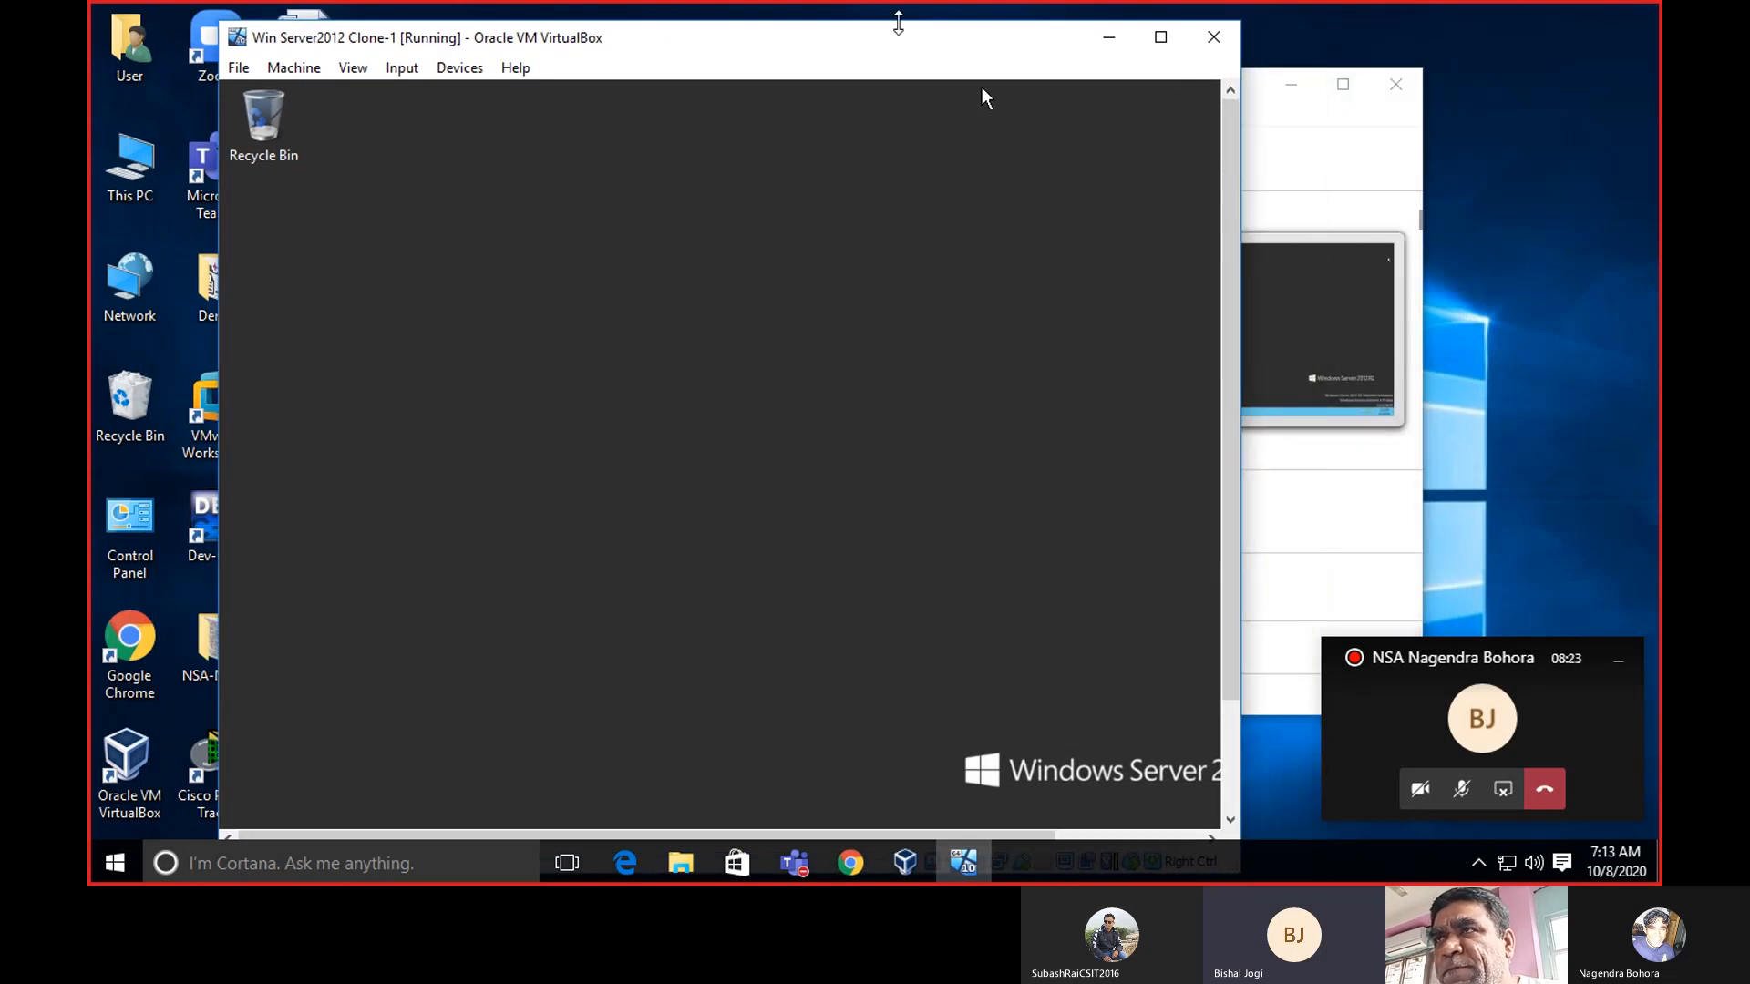
left_click_drag(884, 38, 802, 2)
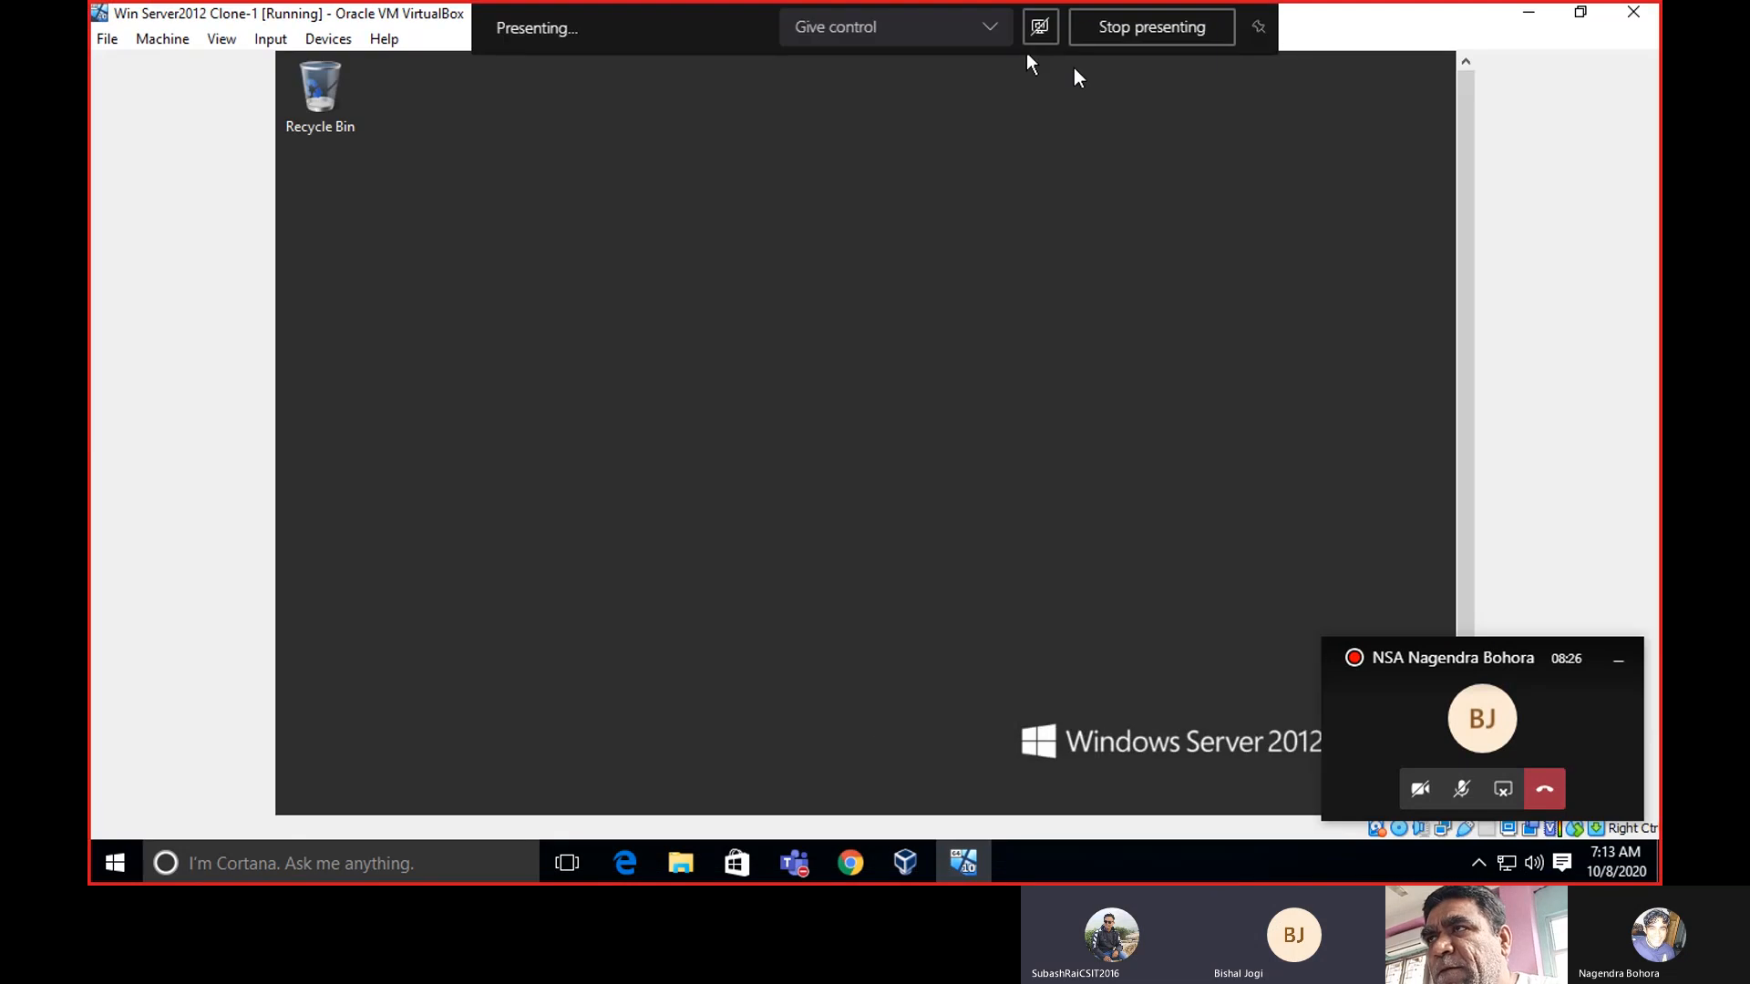
left_click(1581, 11)
left_click(1285, 113)
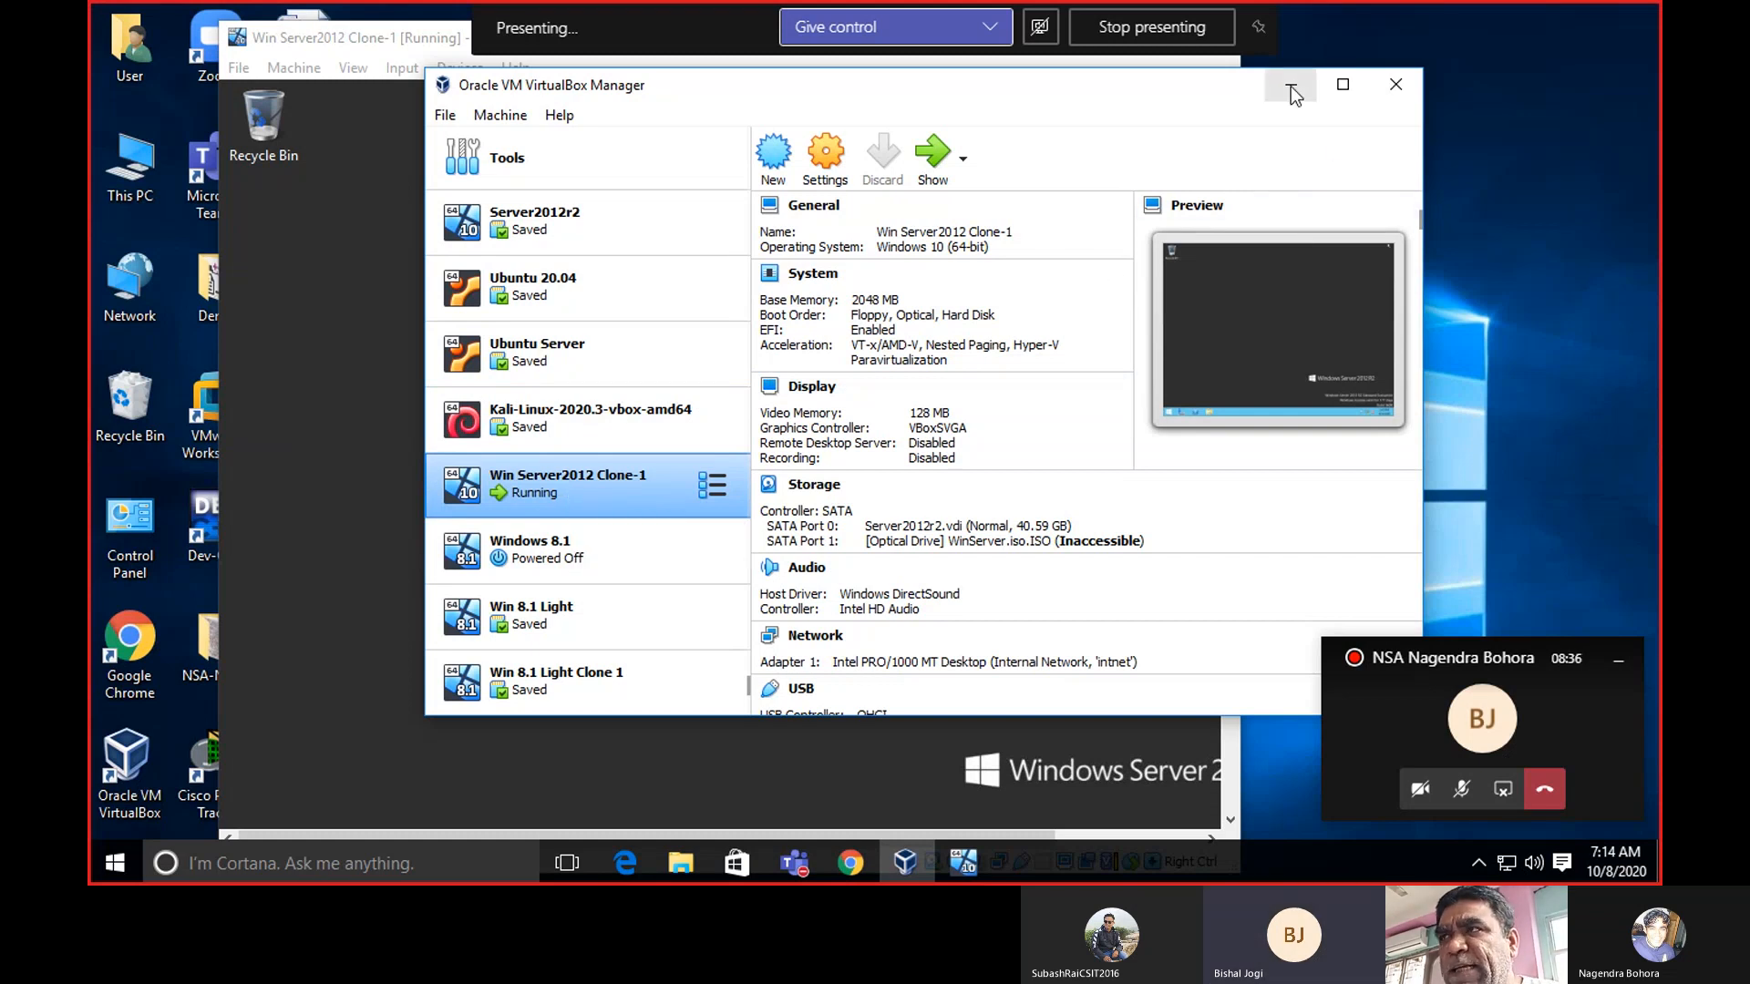
left_click_drag(1224, 91, 1241, 91)
left_click(320, 335)
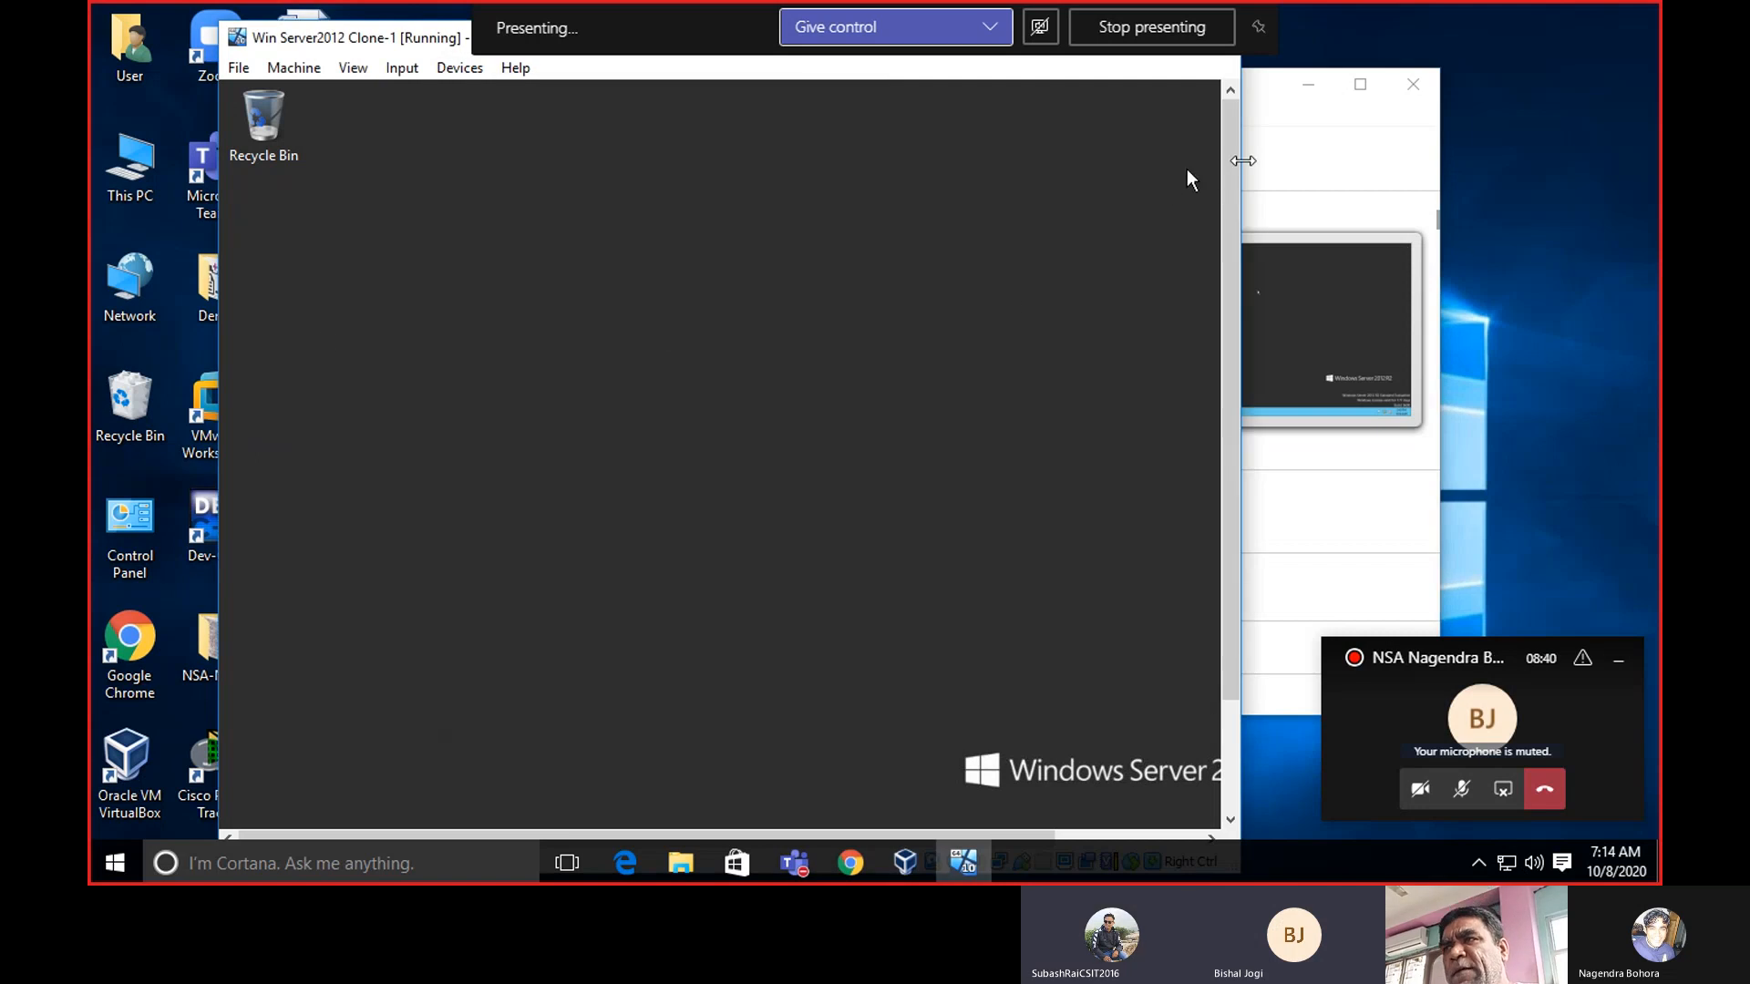
left_click_drag(1229, 166, 1230, 363)
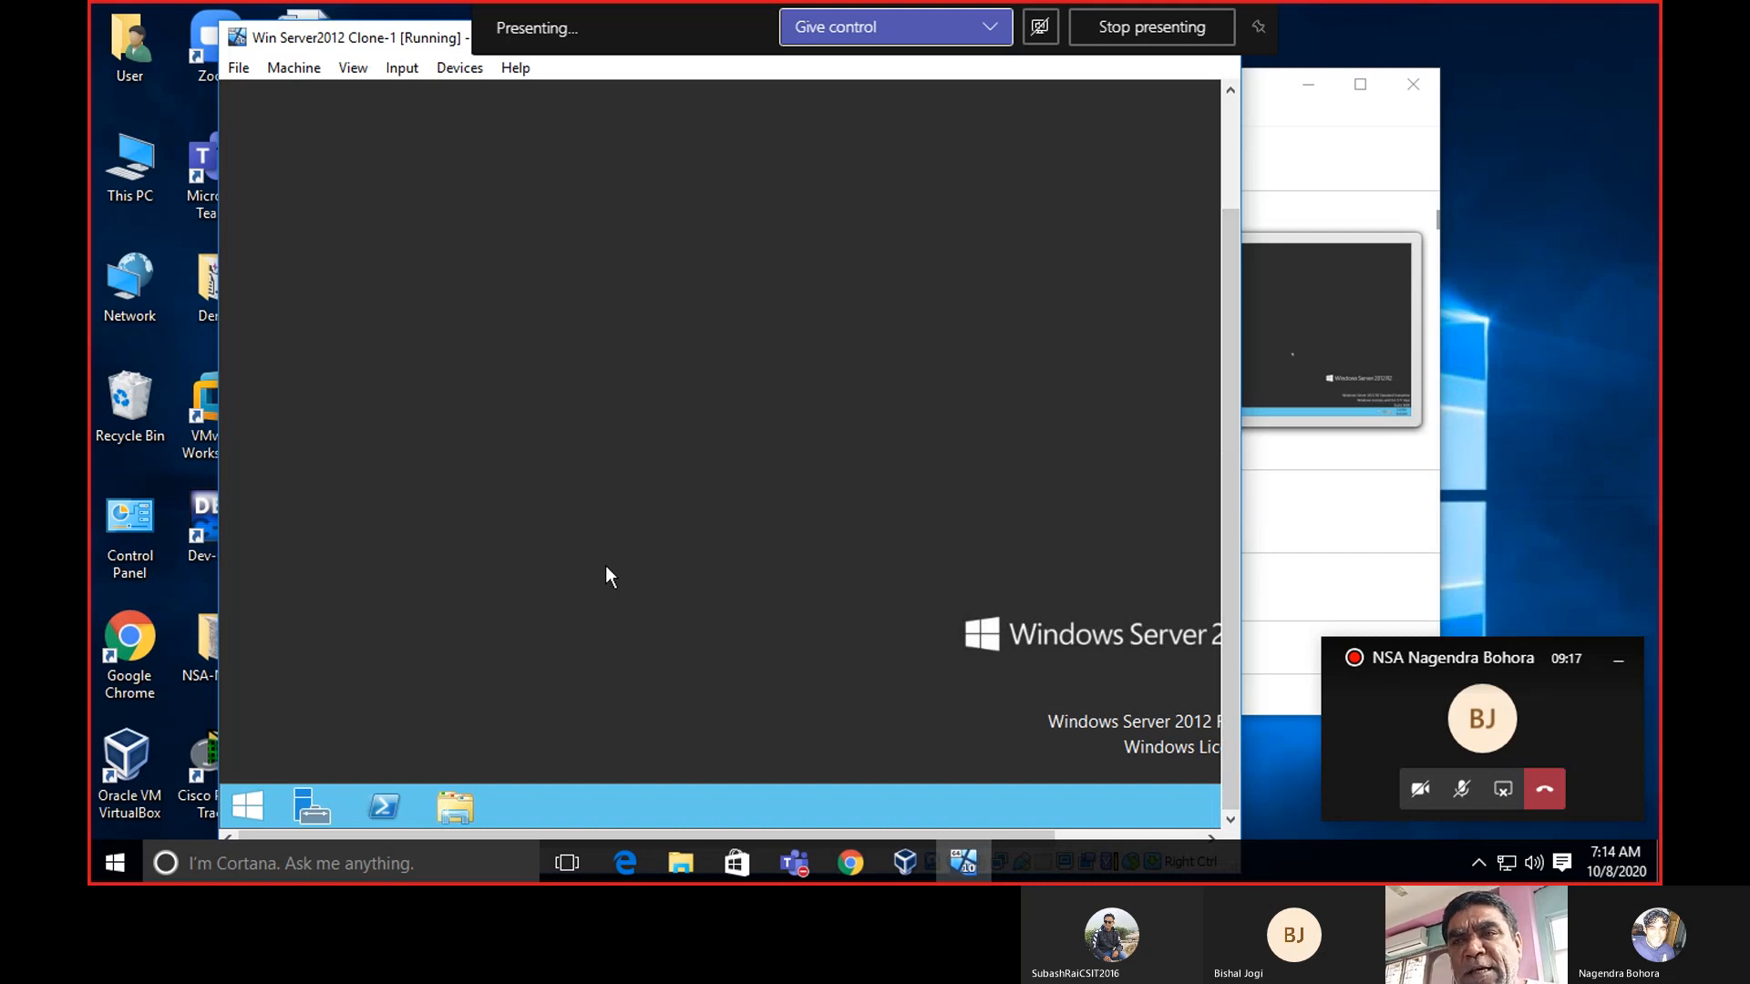
Open System from the guest Start button's quick-access menu and widen the VM window.
right_click(254, 806)
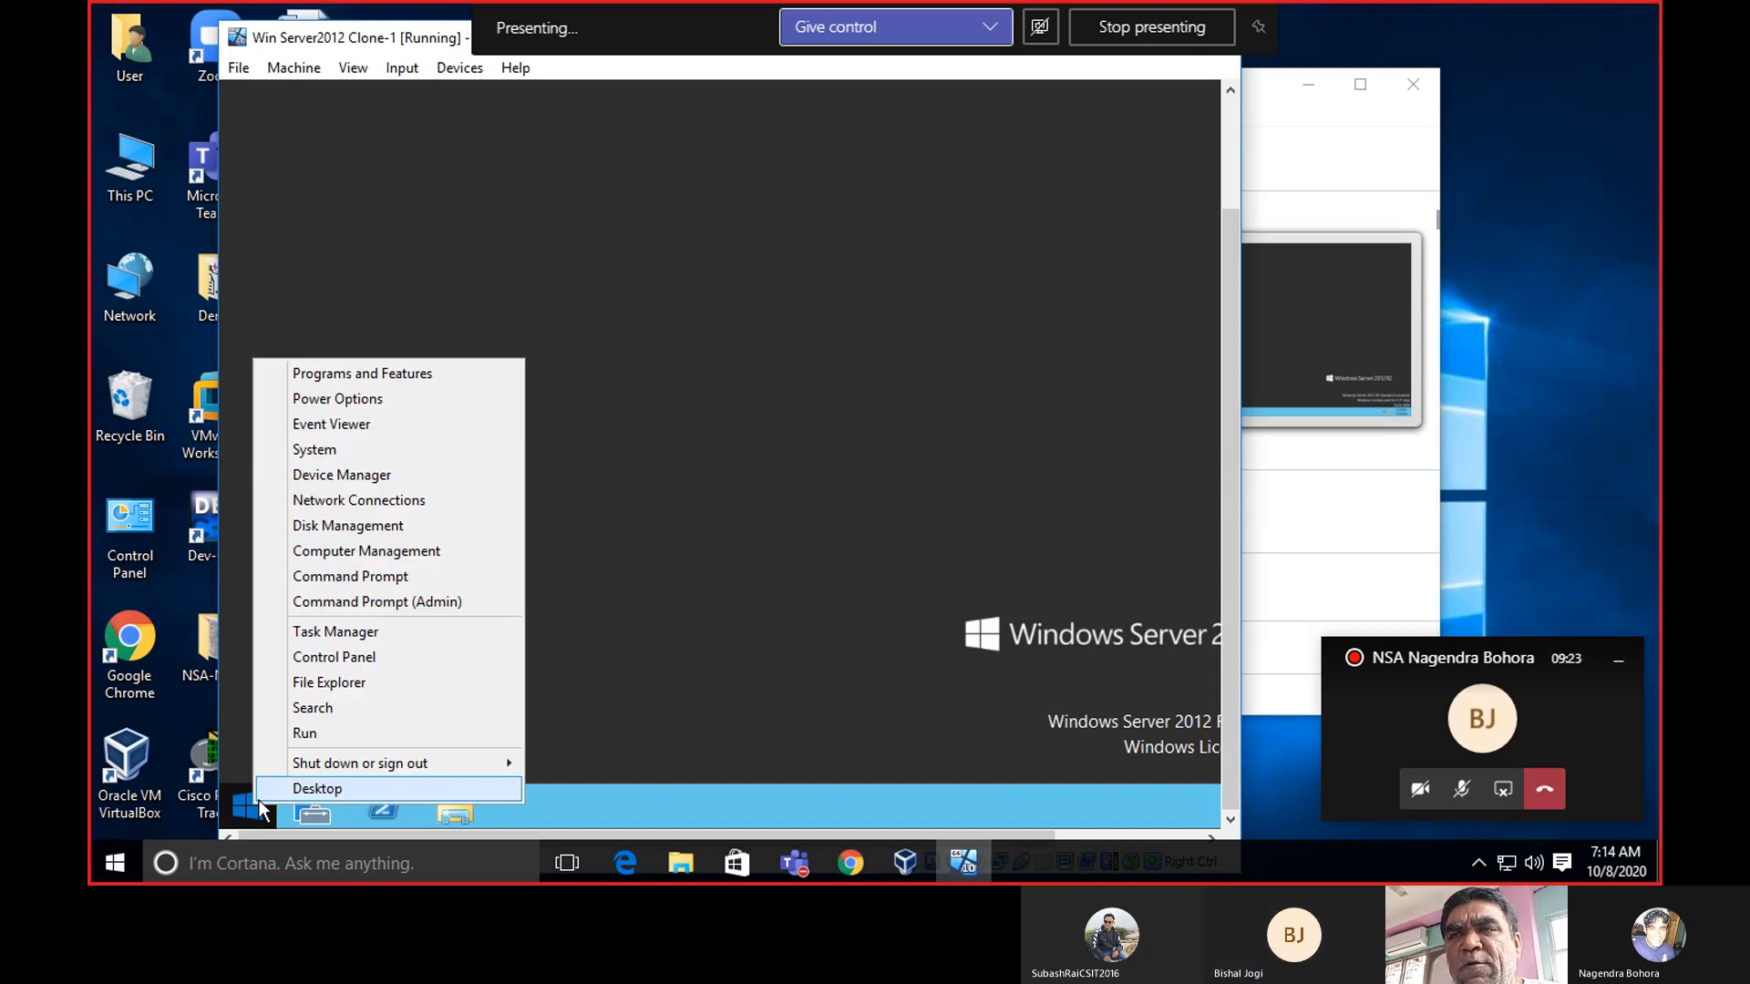
left_click(379, 451)
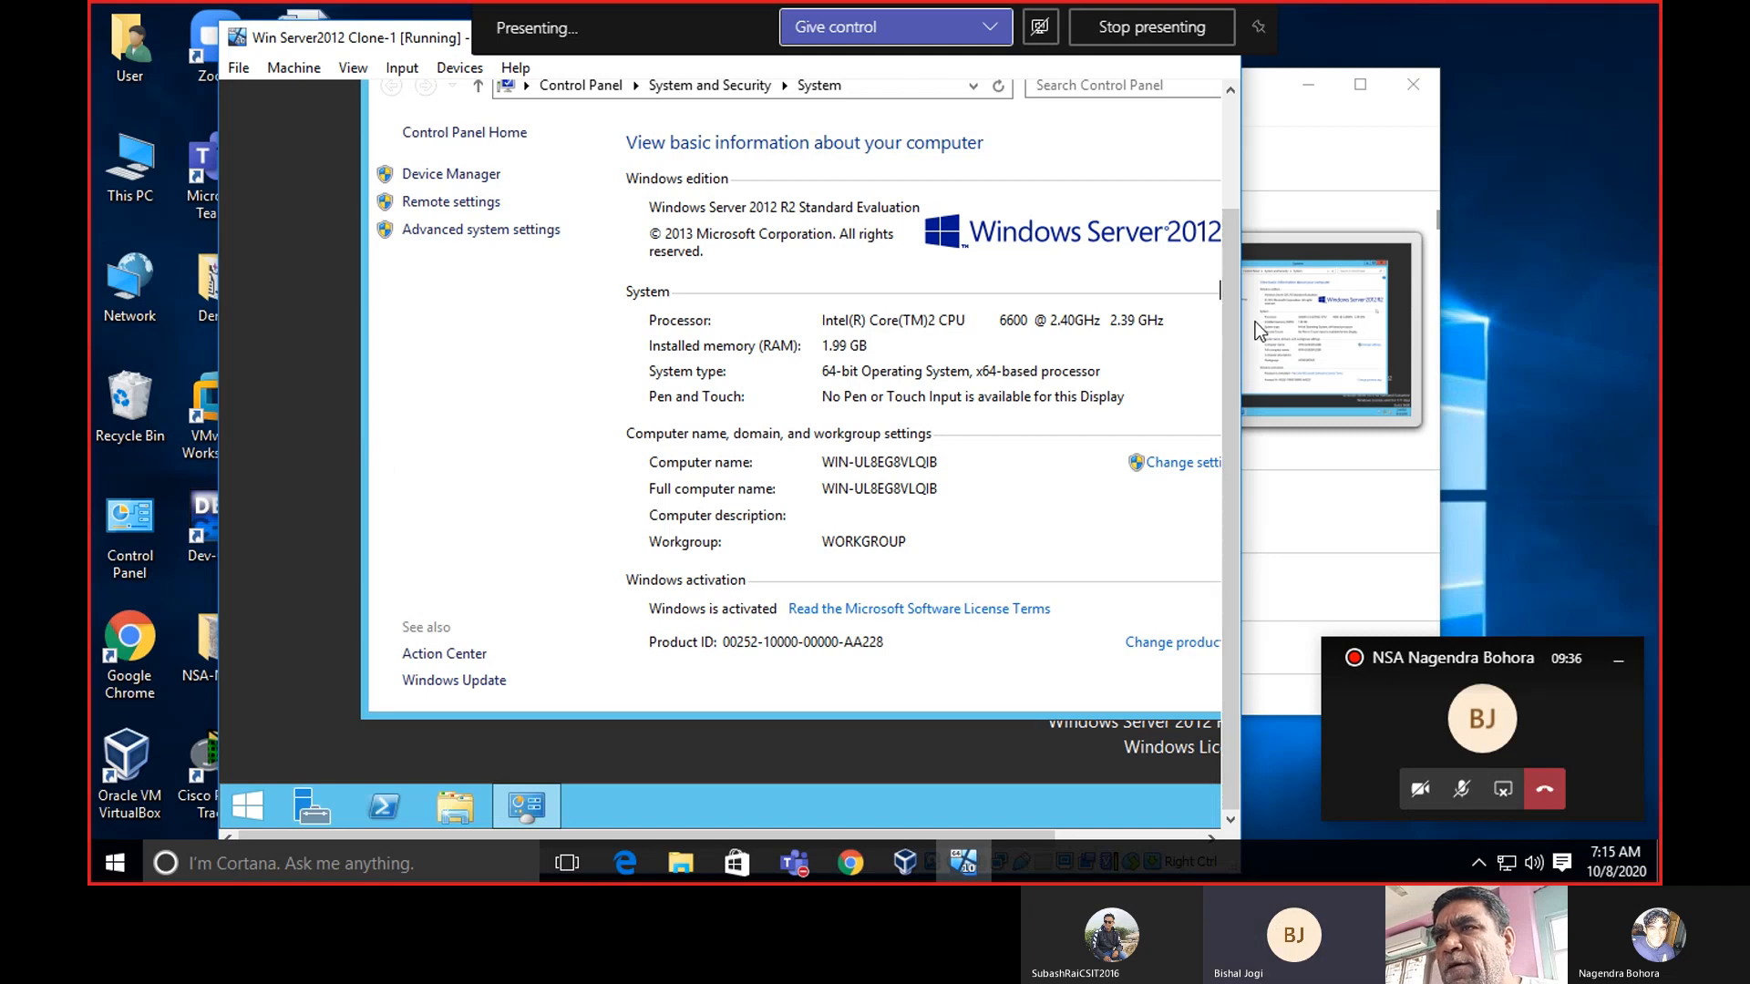
left_click_drag(1242, 324, 1477, 321)
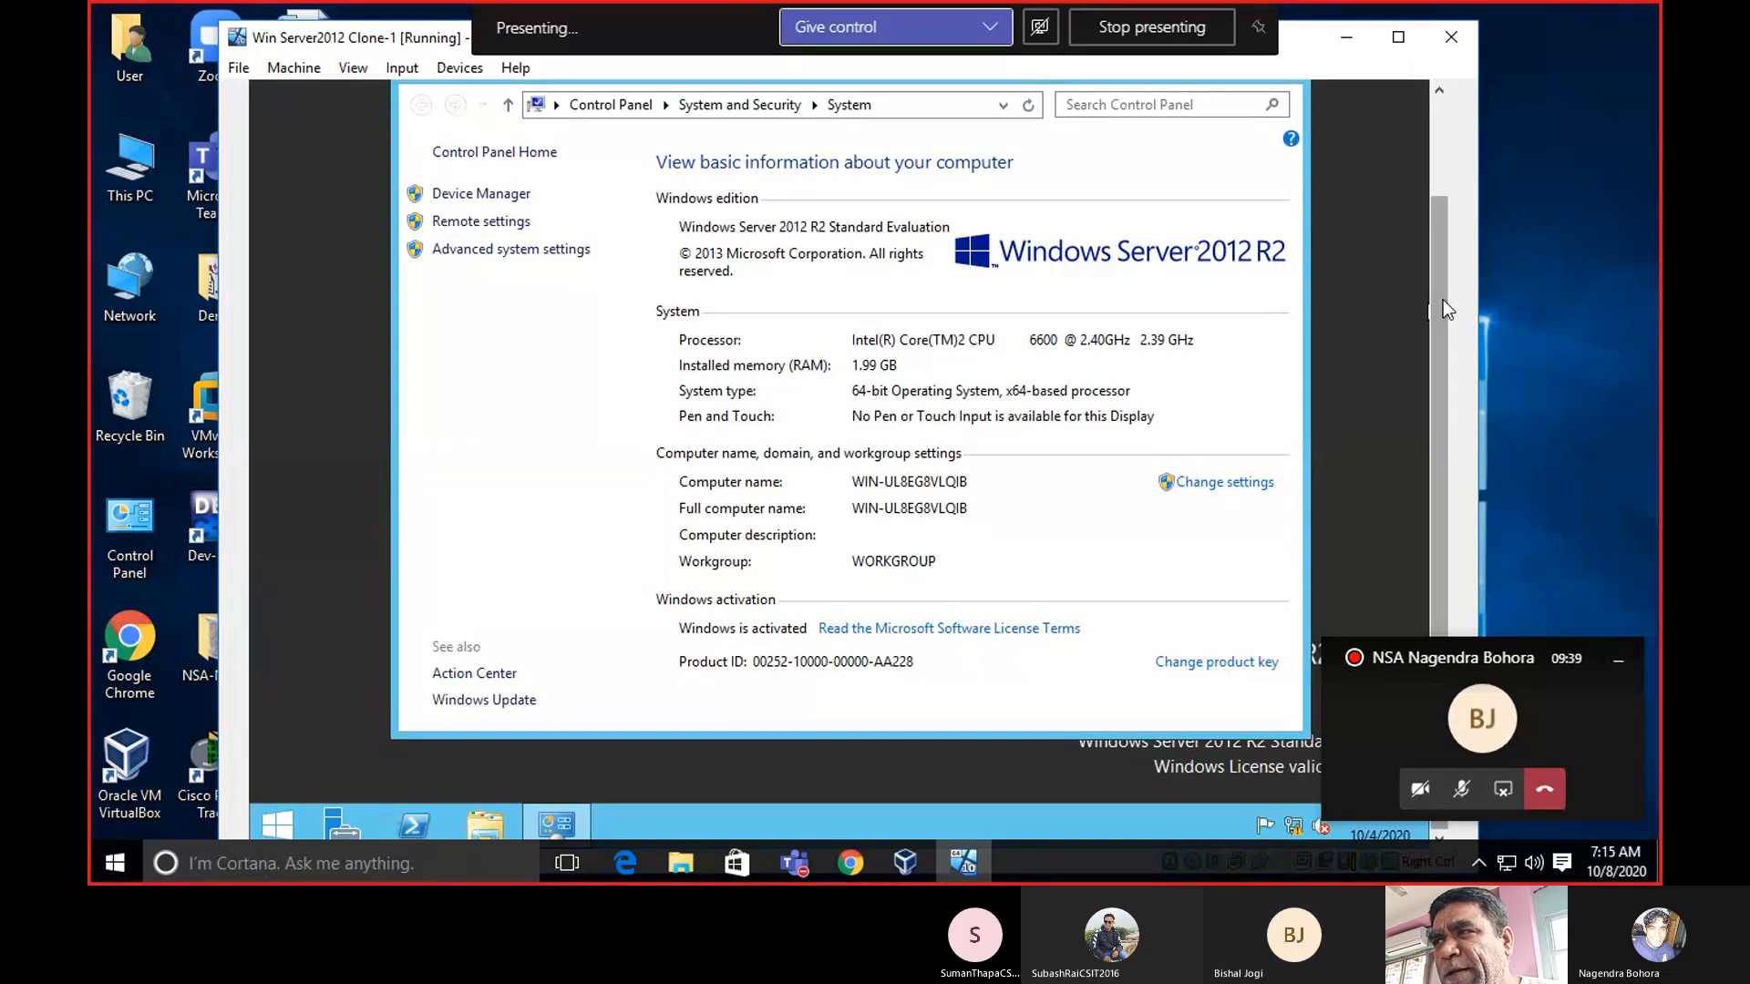
left_click_drag(1442, 298, 1447, 244)
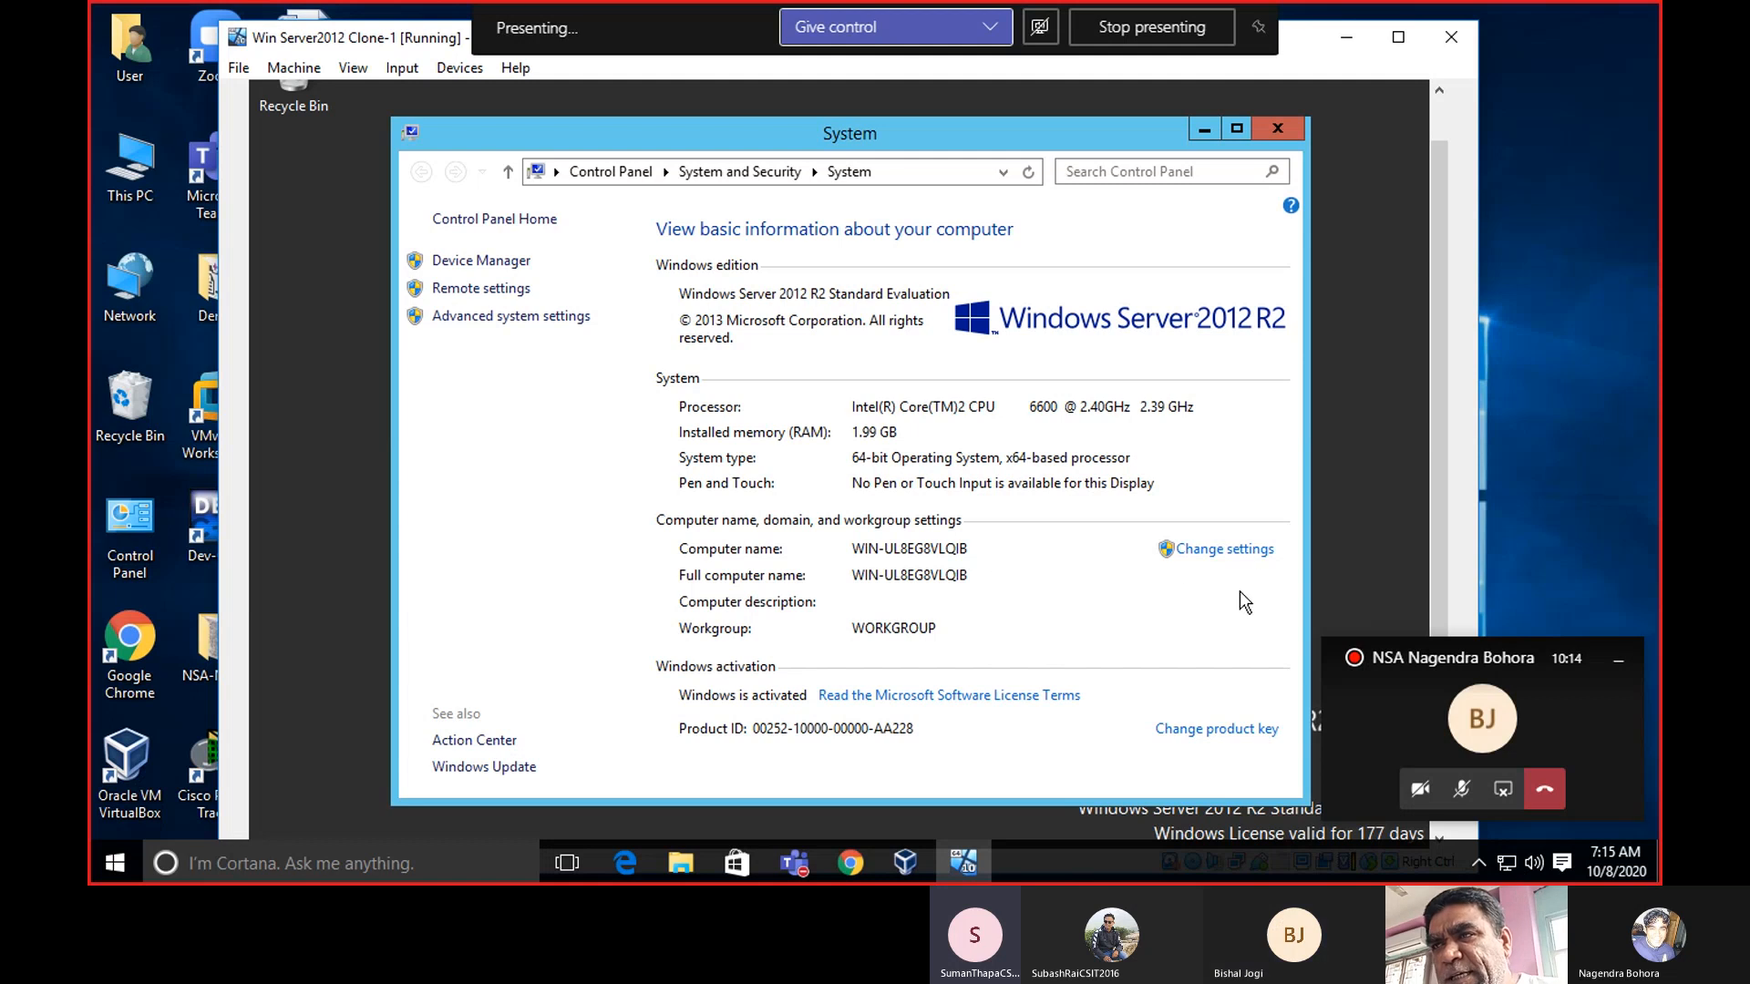
Enter SERVER as the computer description in System Properties and apply it.
left_click(1220, 549)
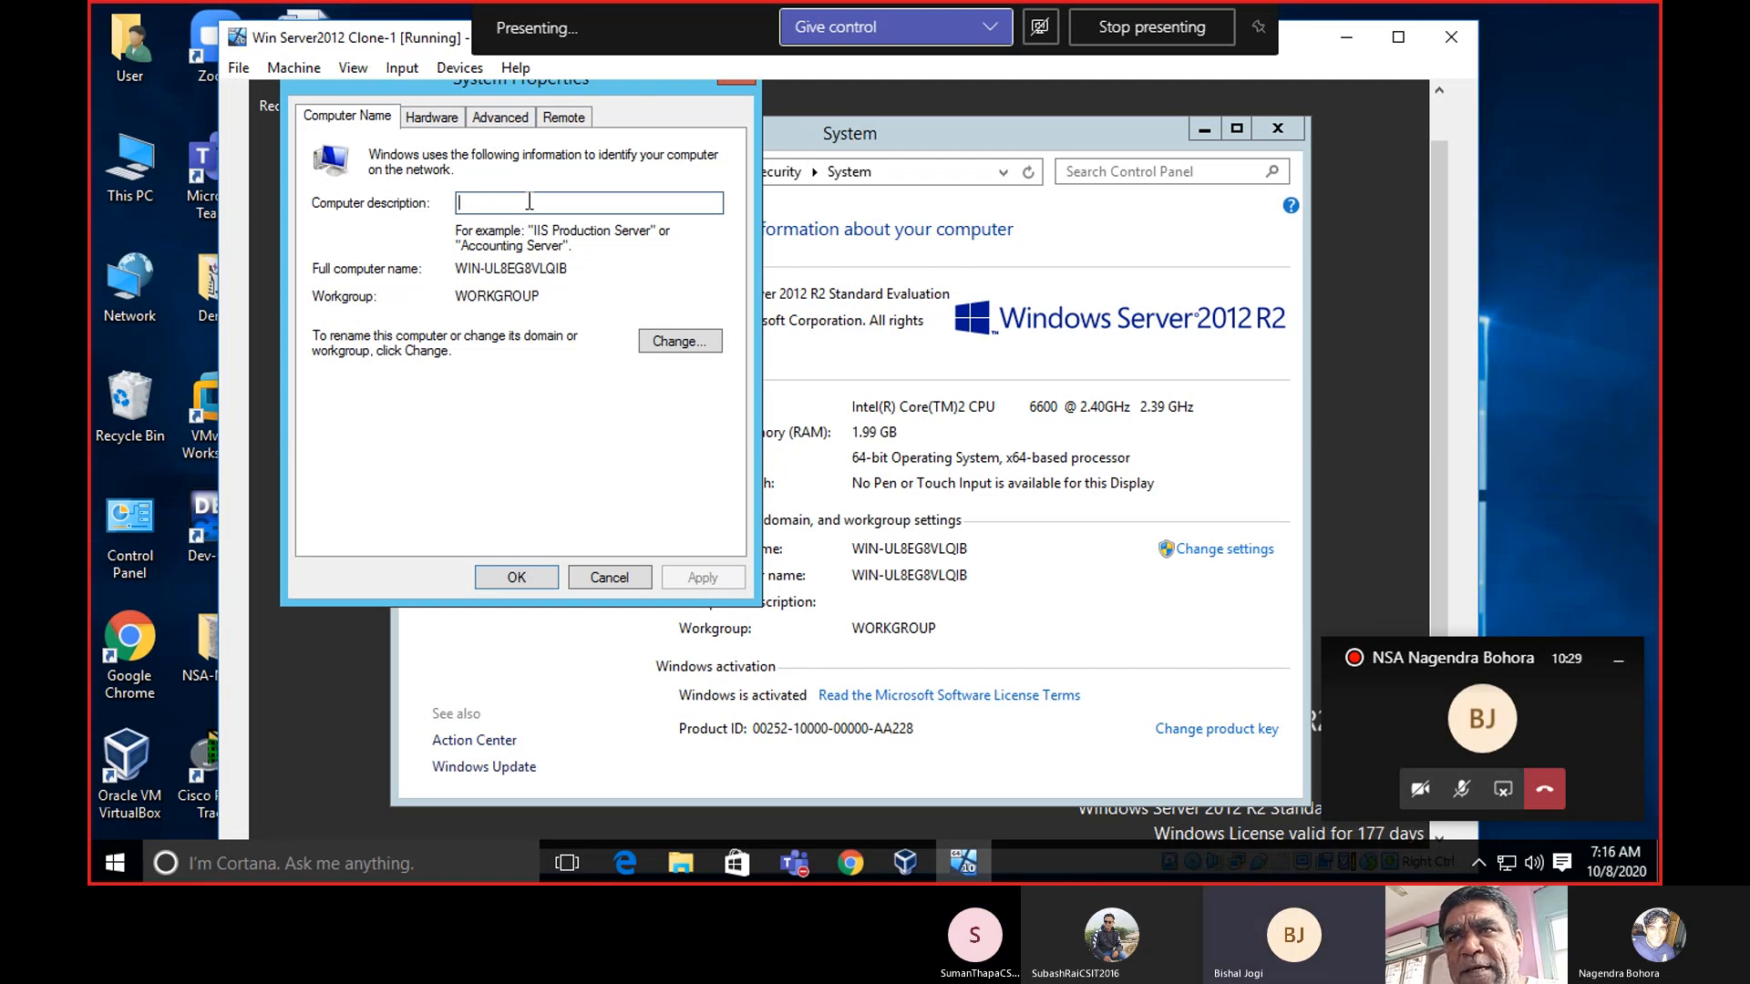
type("S")
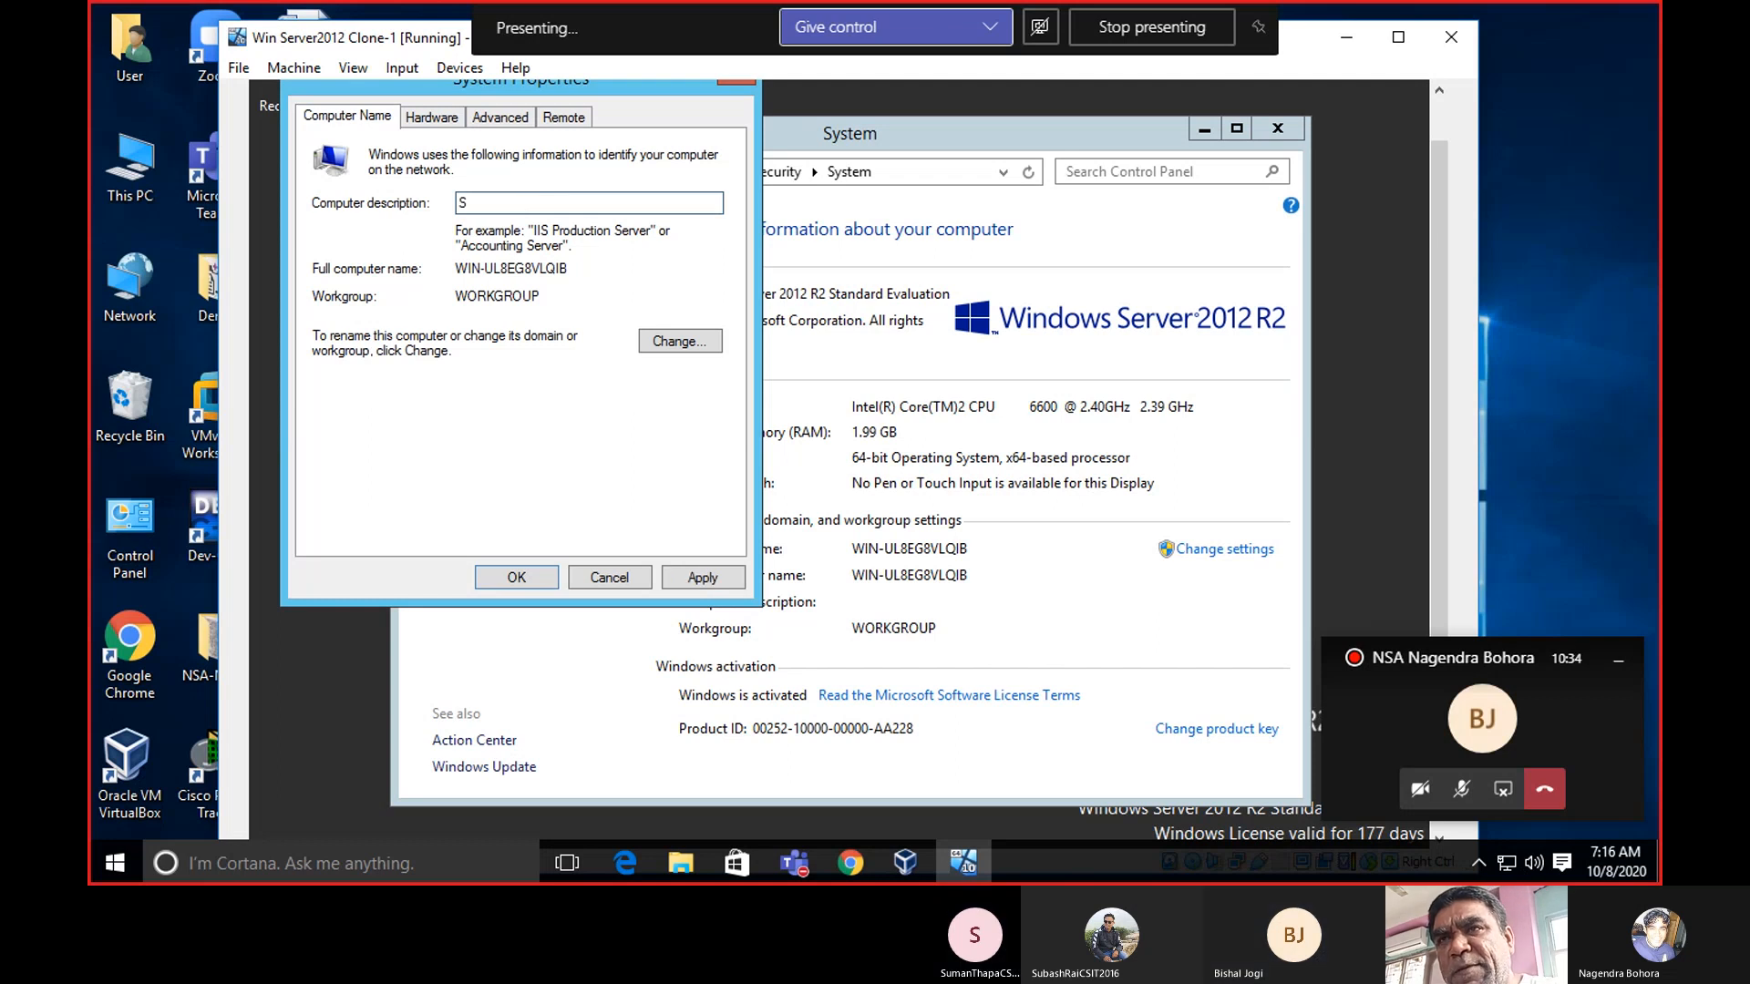
type("E")
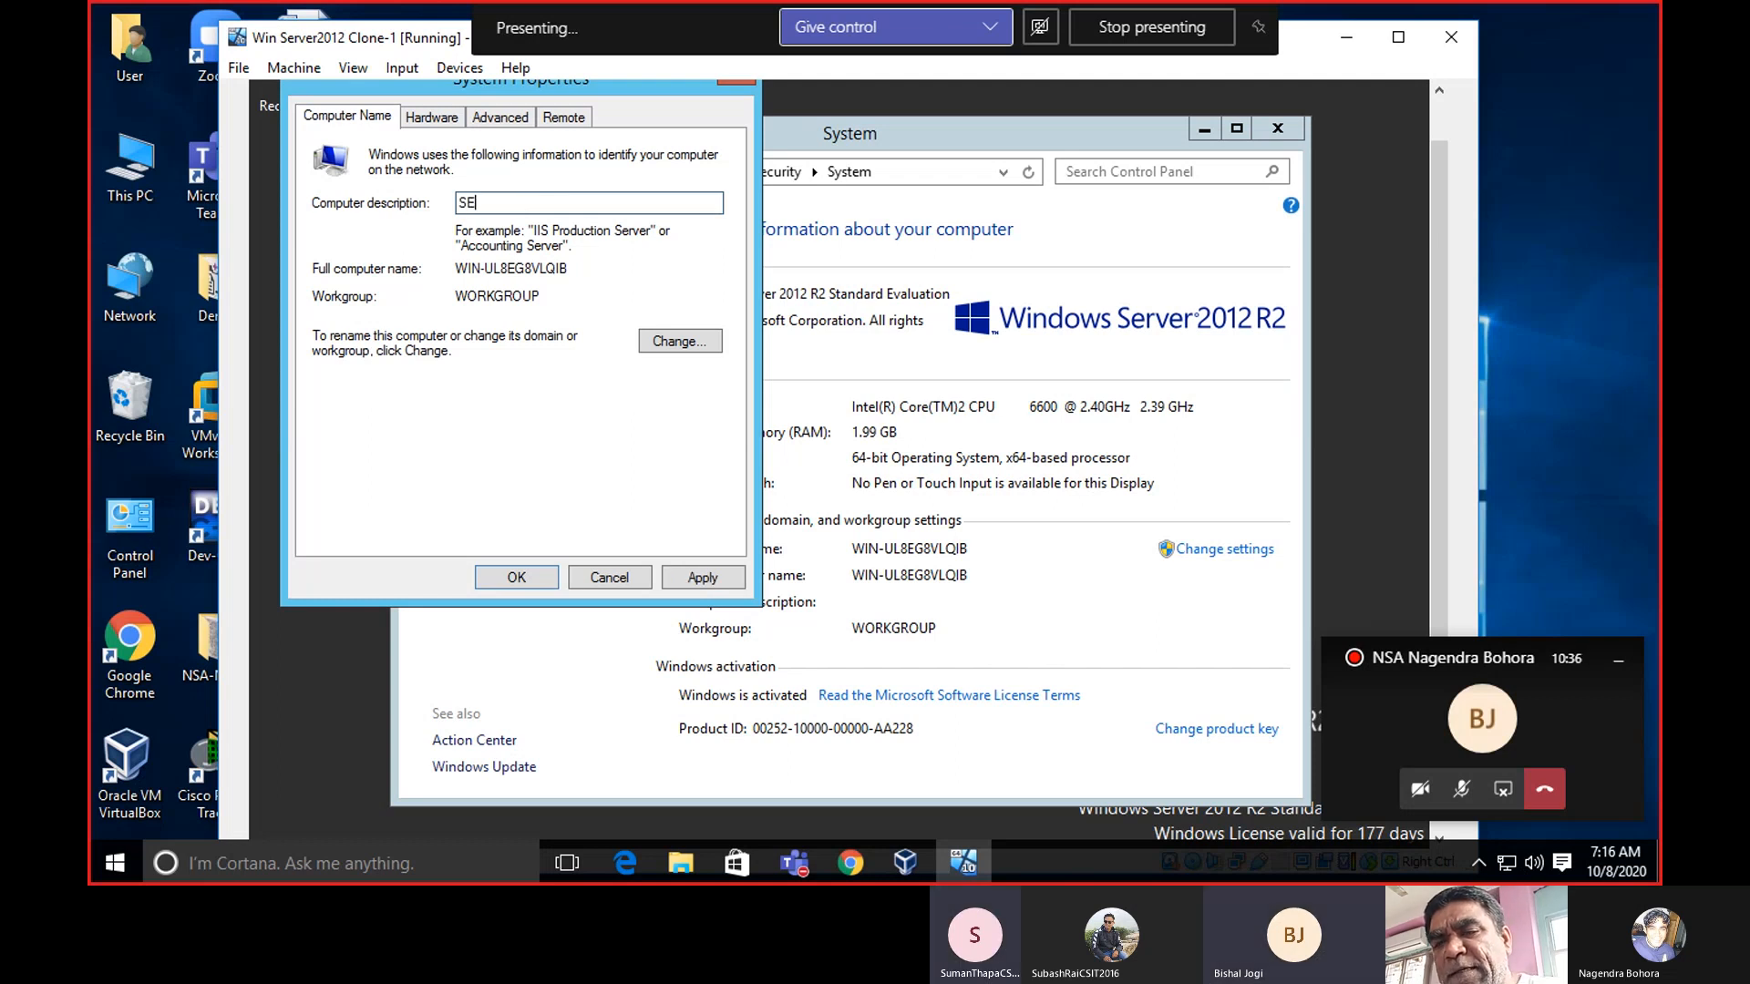
type("RVER")
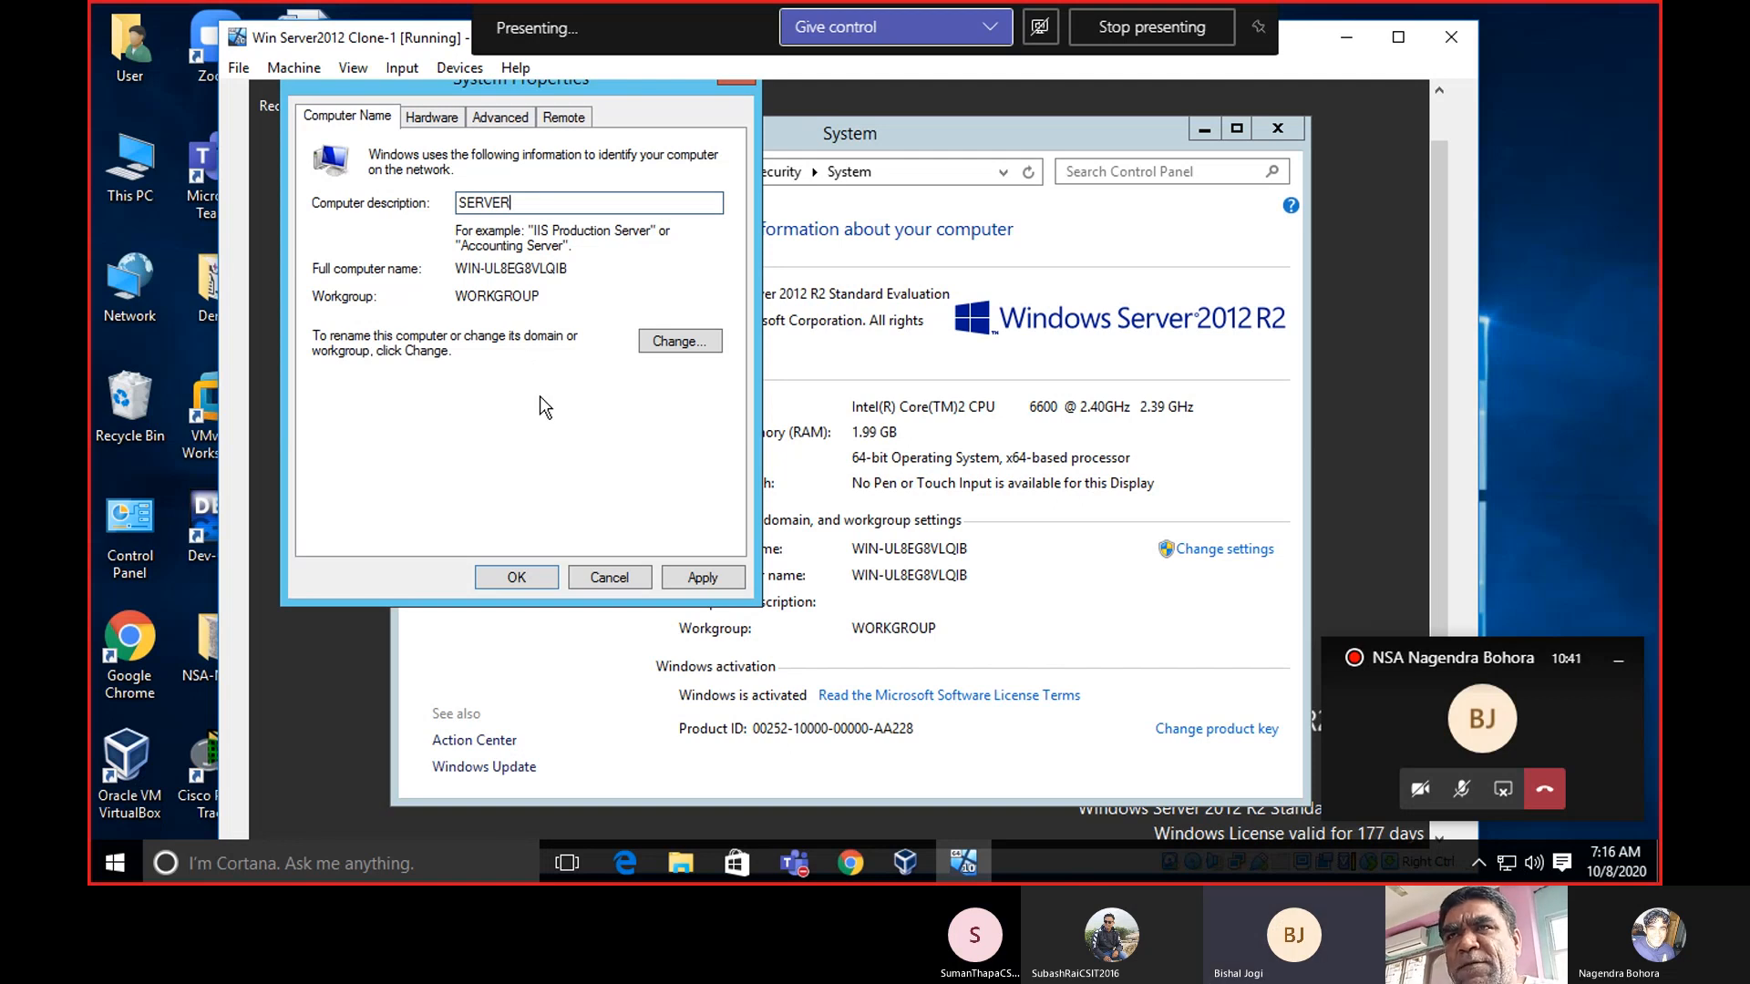
left_click(702, 578)
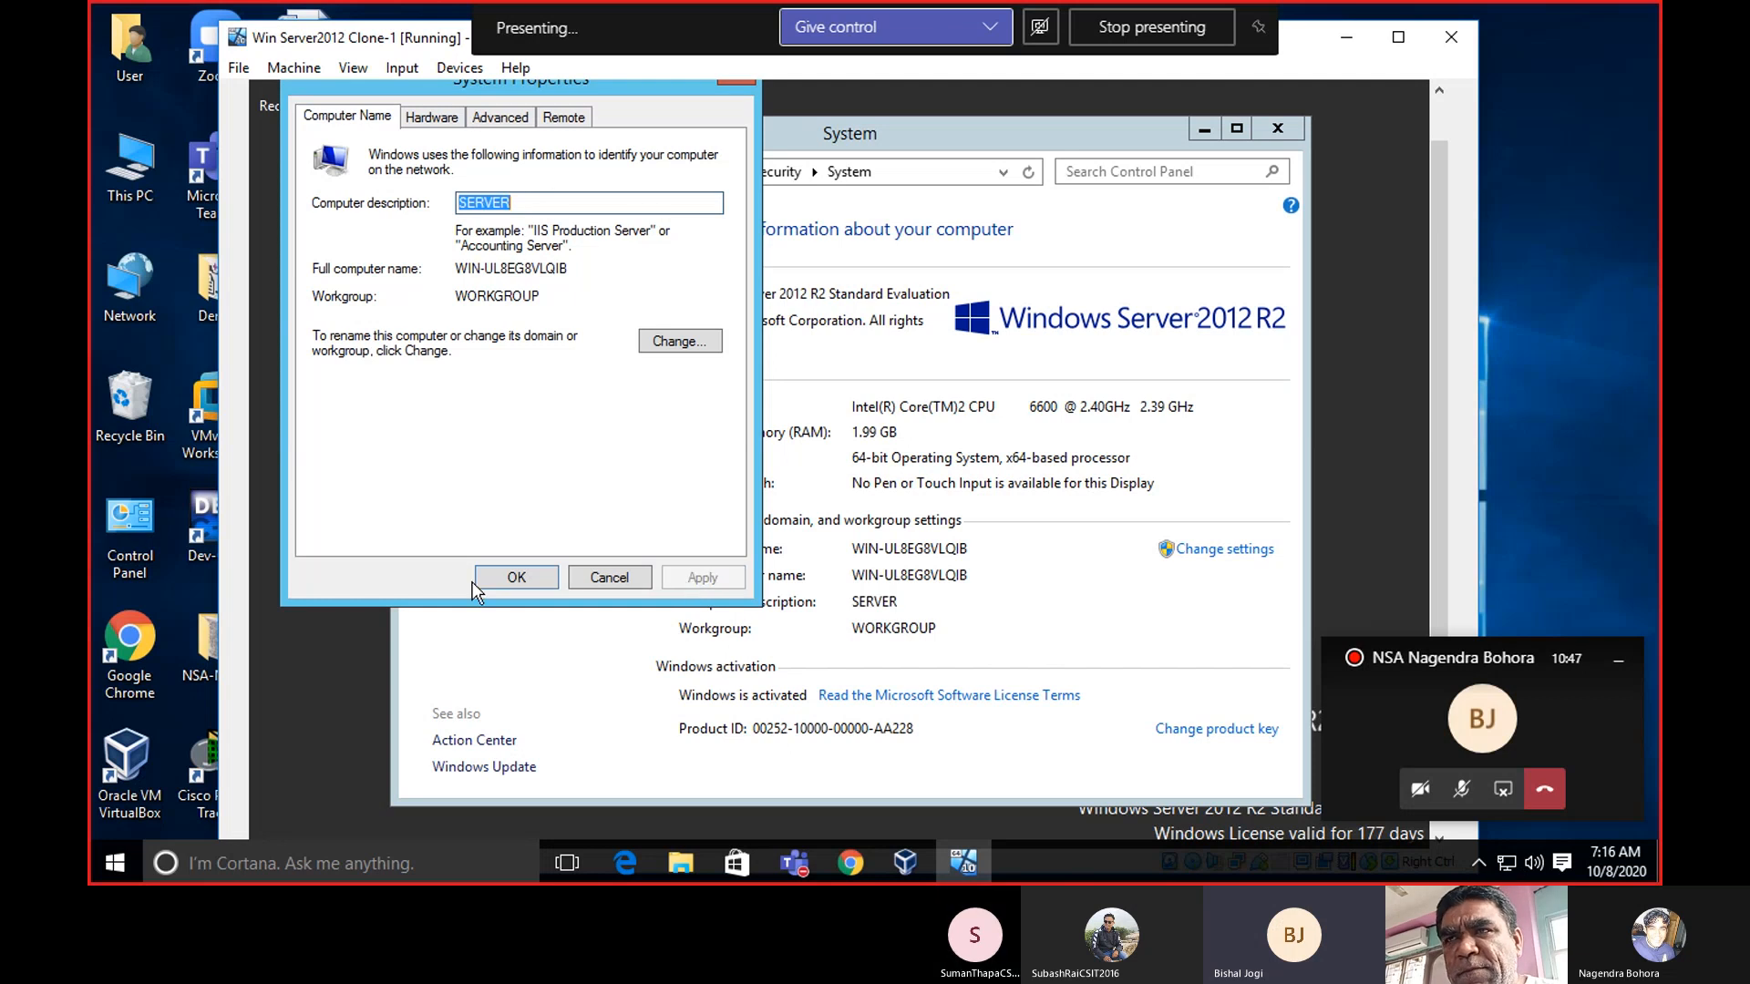
left_click(499, 580)
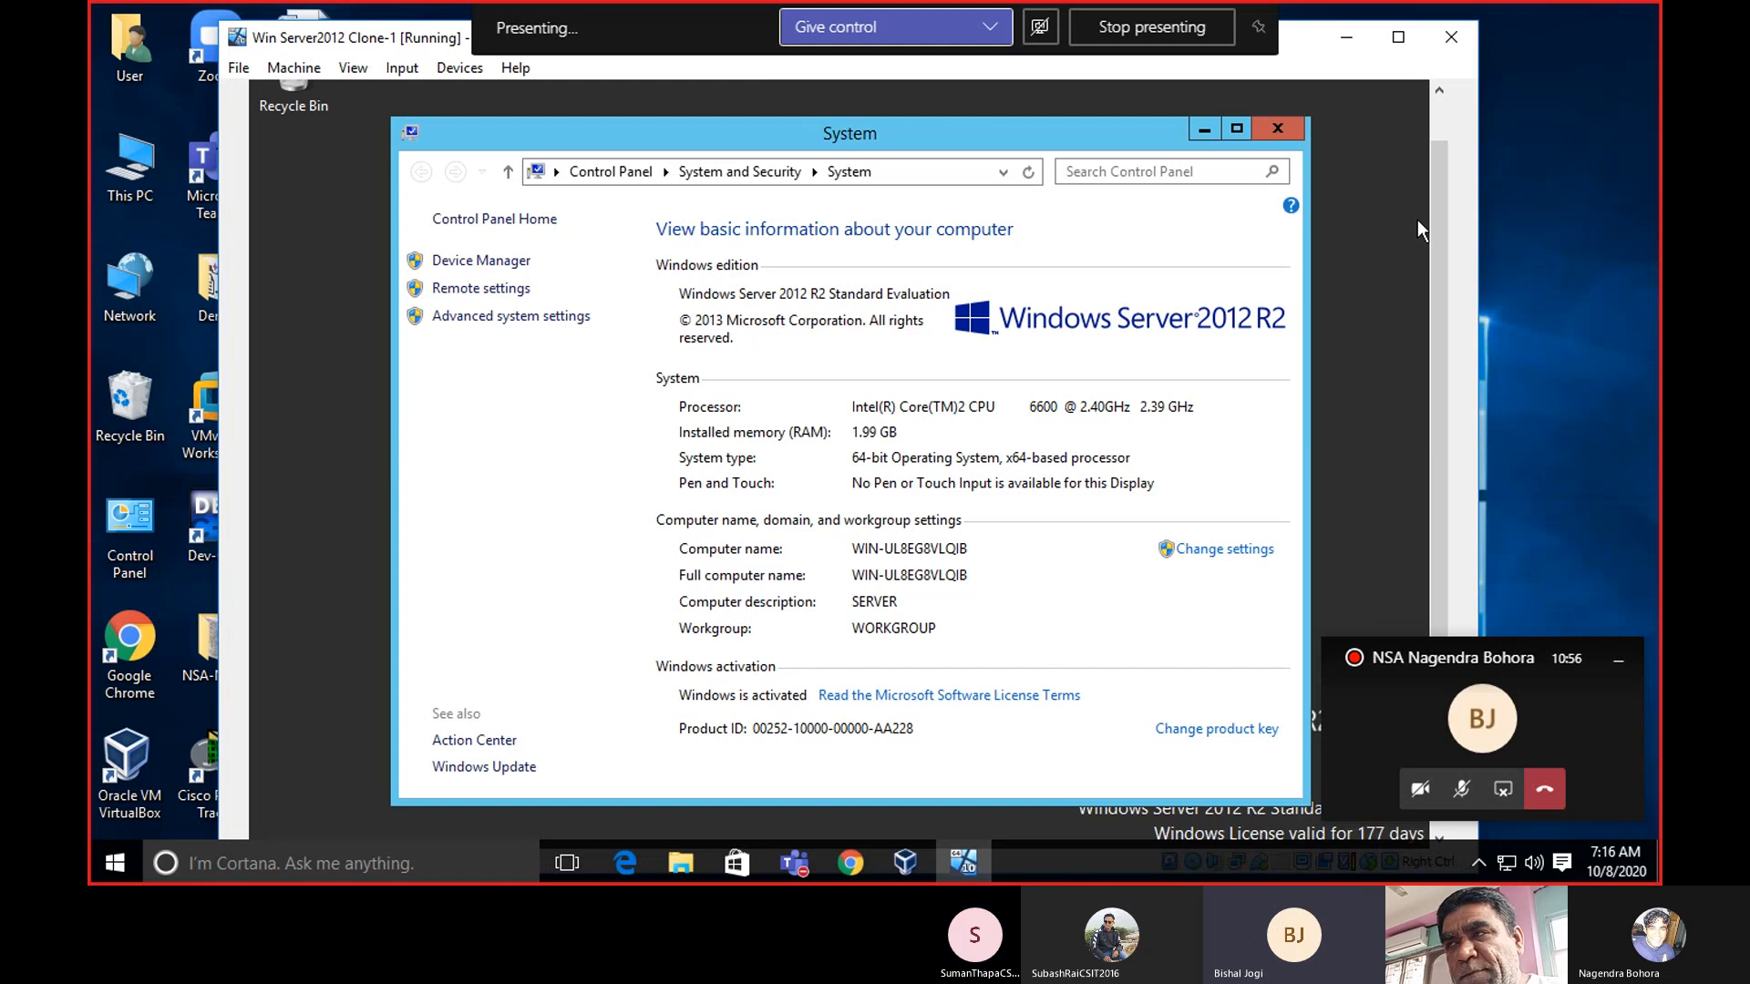
Close the System window and bring the guest taskbar into view.
mouse_move(1443, 196)
left_mouse_down()
mouse_move(1443, 275)
mouse_move(1442, 168)
left_mouse_up()
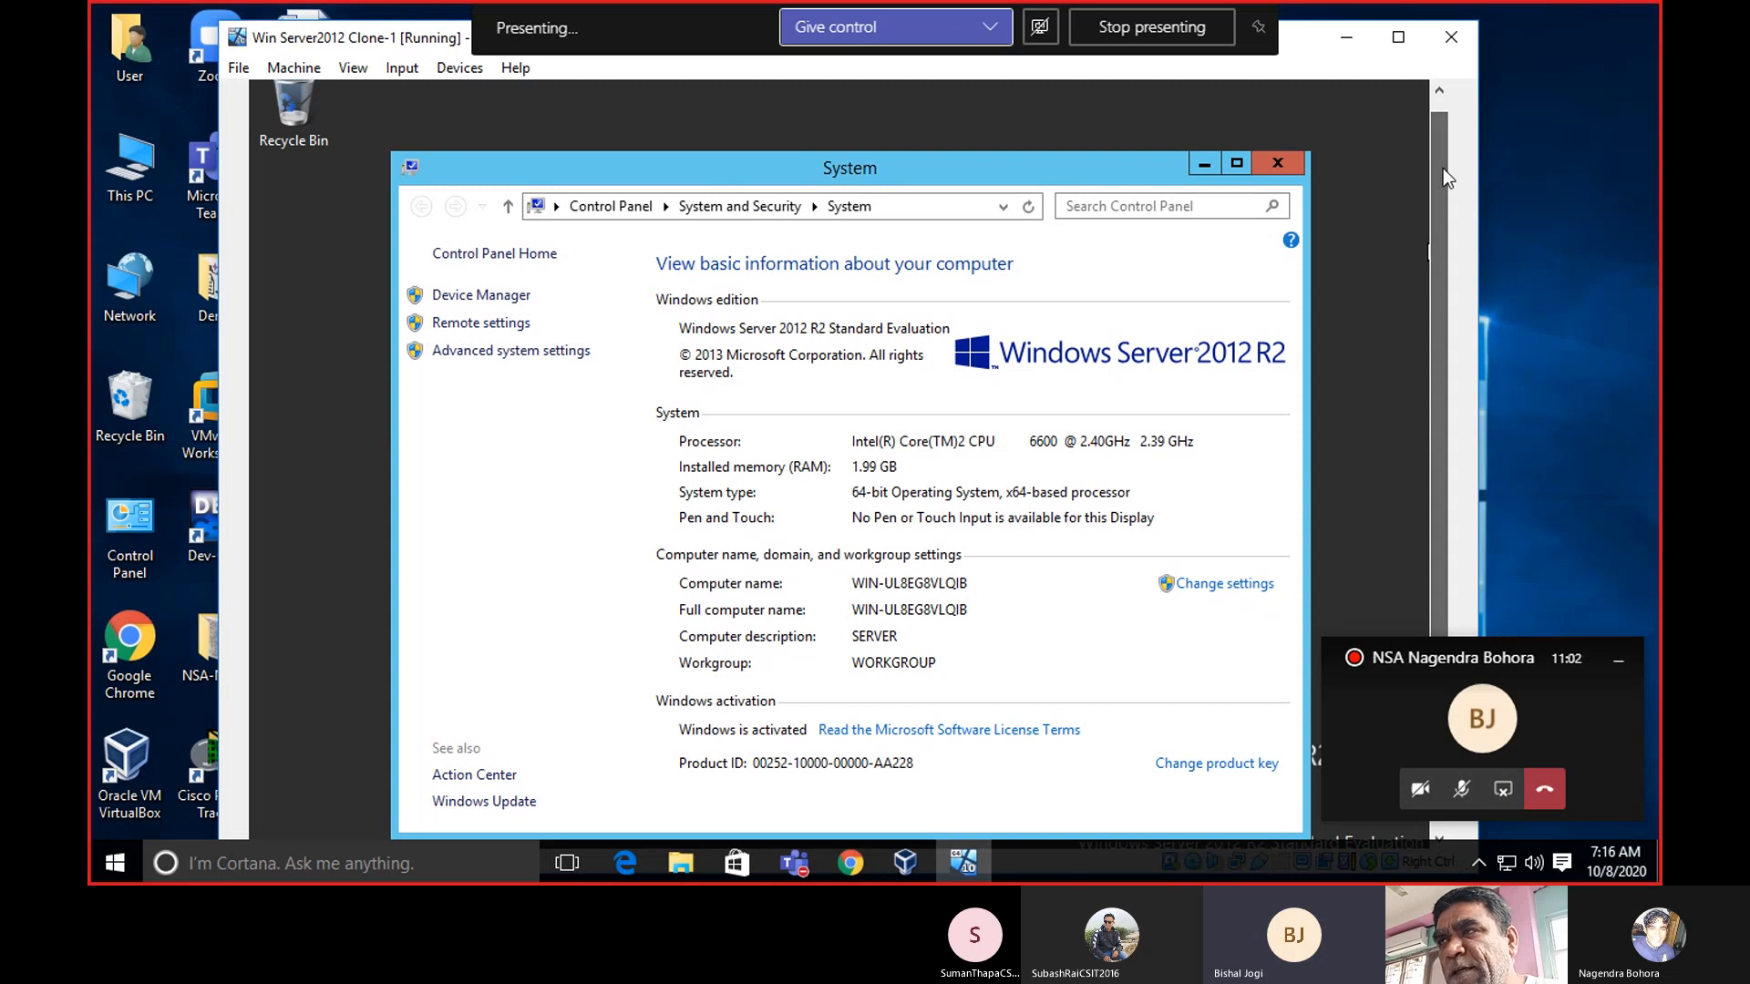
left_click(1299, 168)
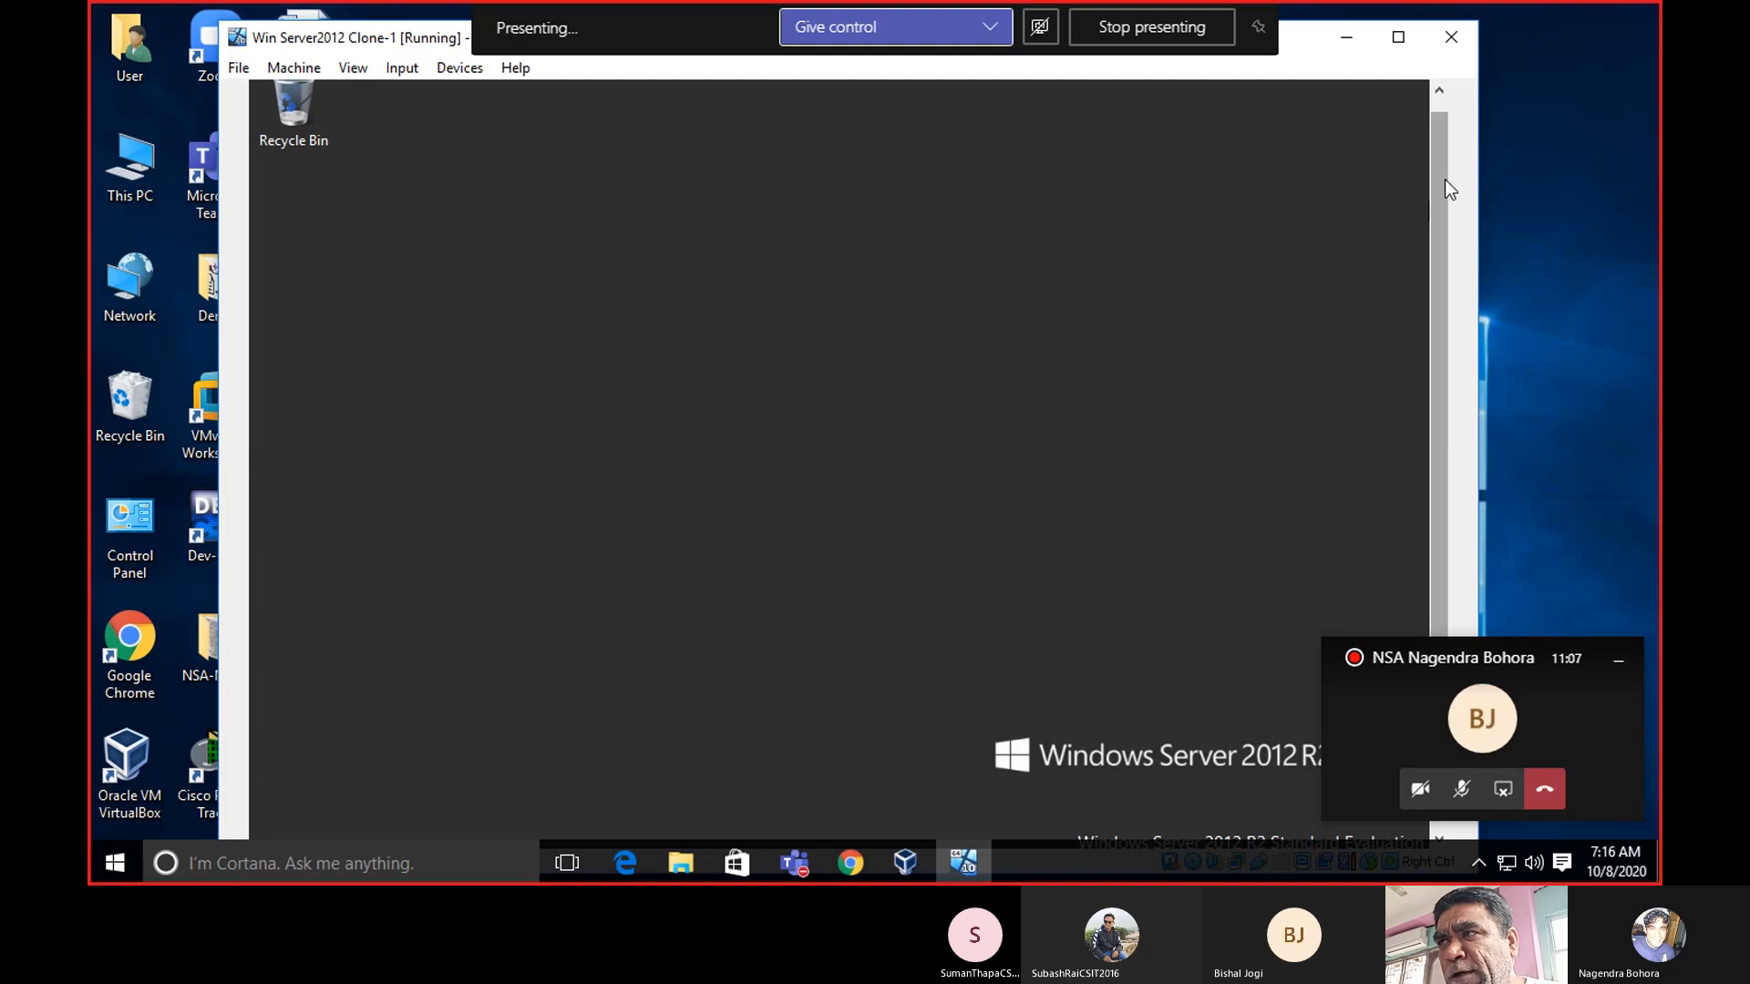
left_click_drag(1446, 179, 1440, 222)
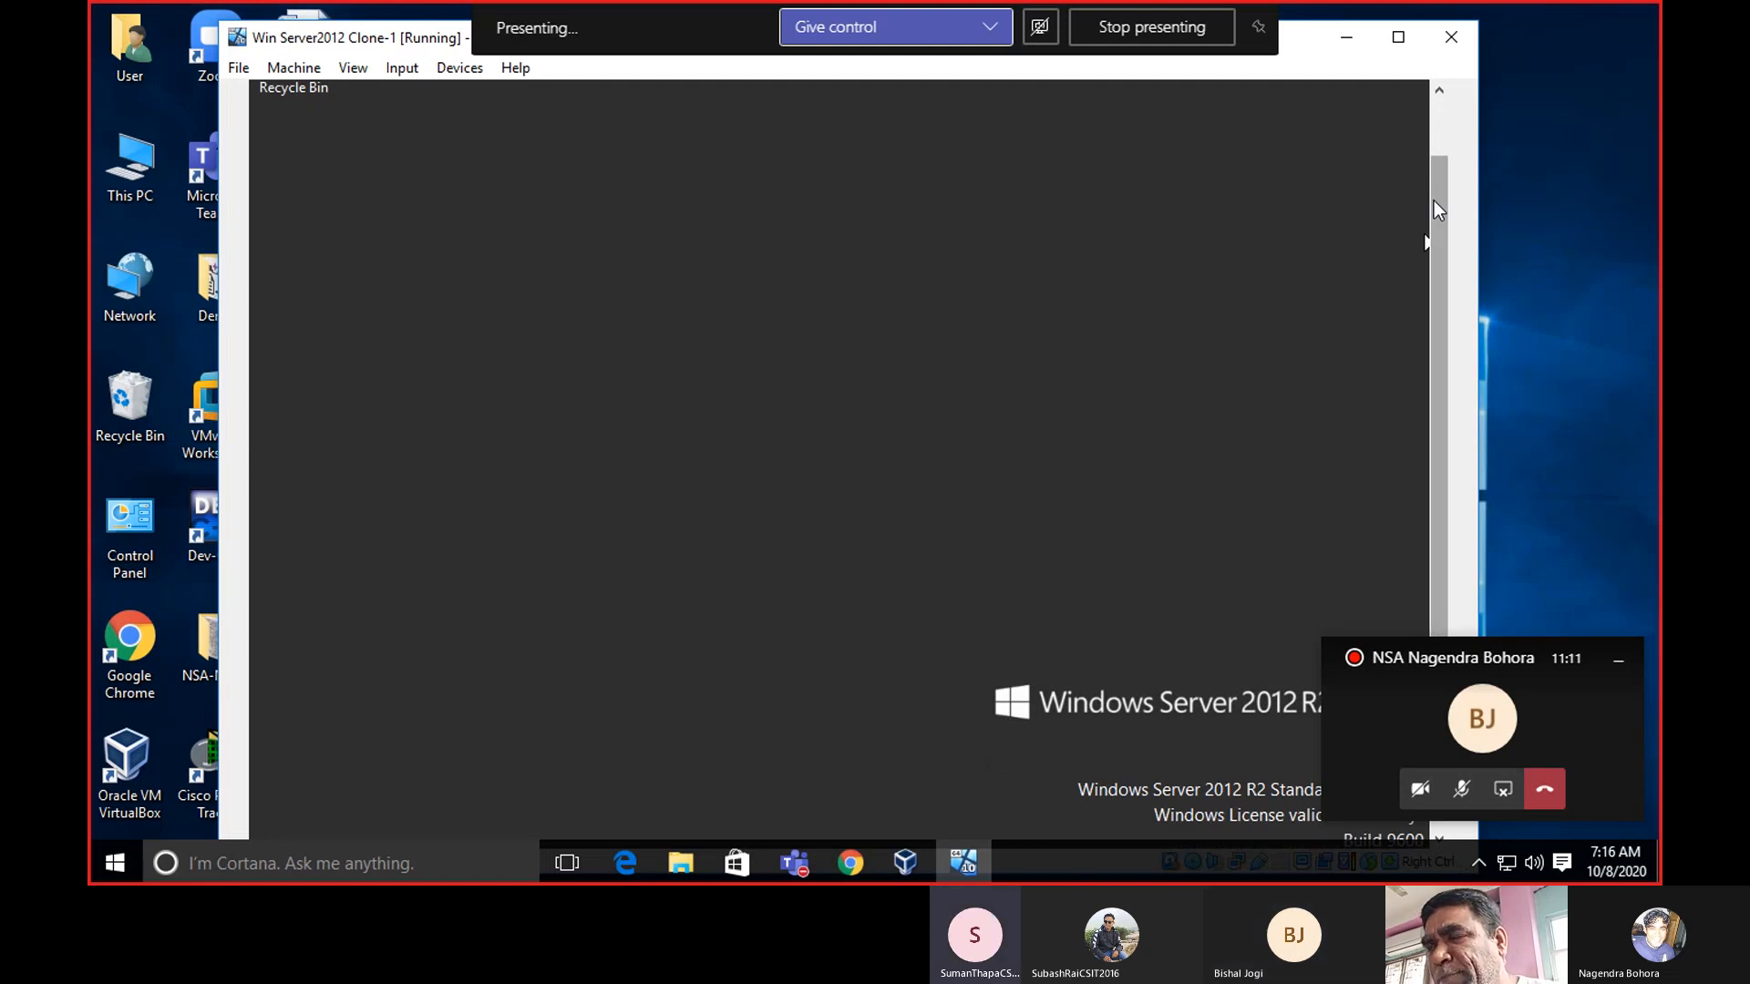
left_click_drag(1435, 200, 1436, 279)
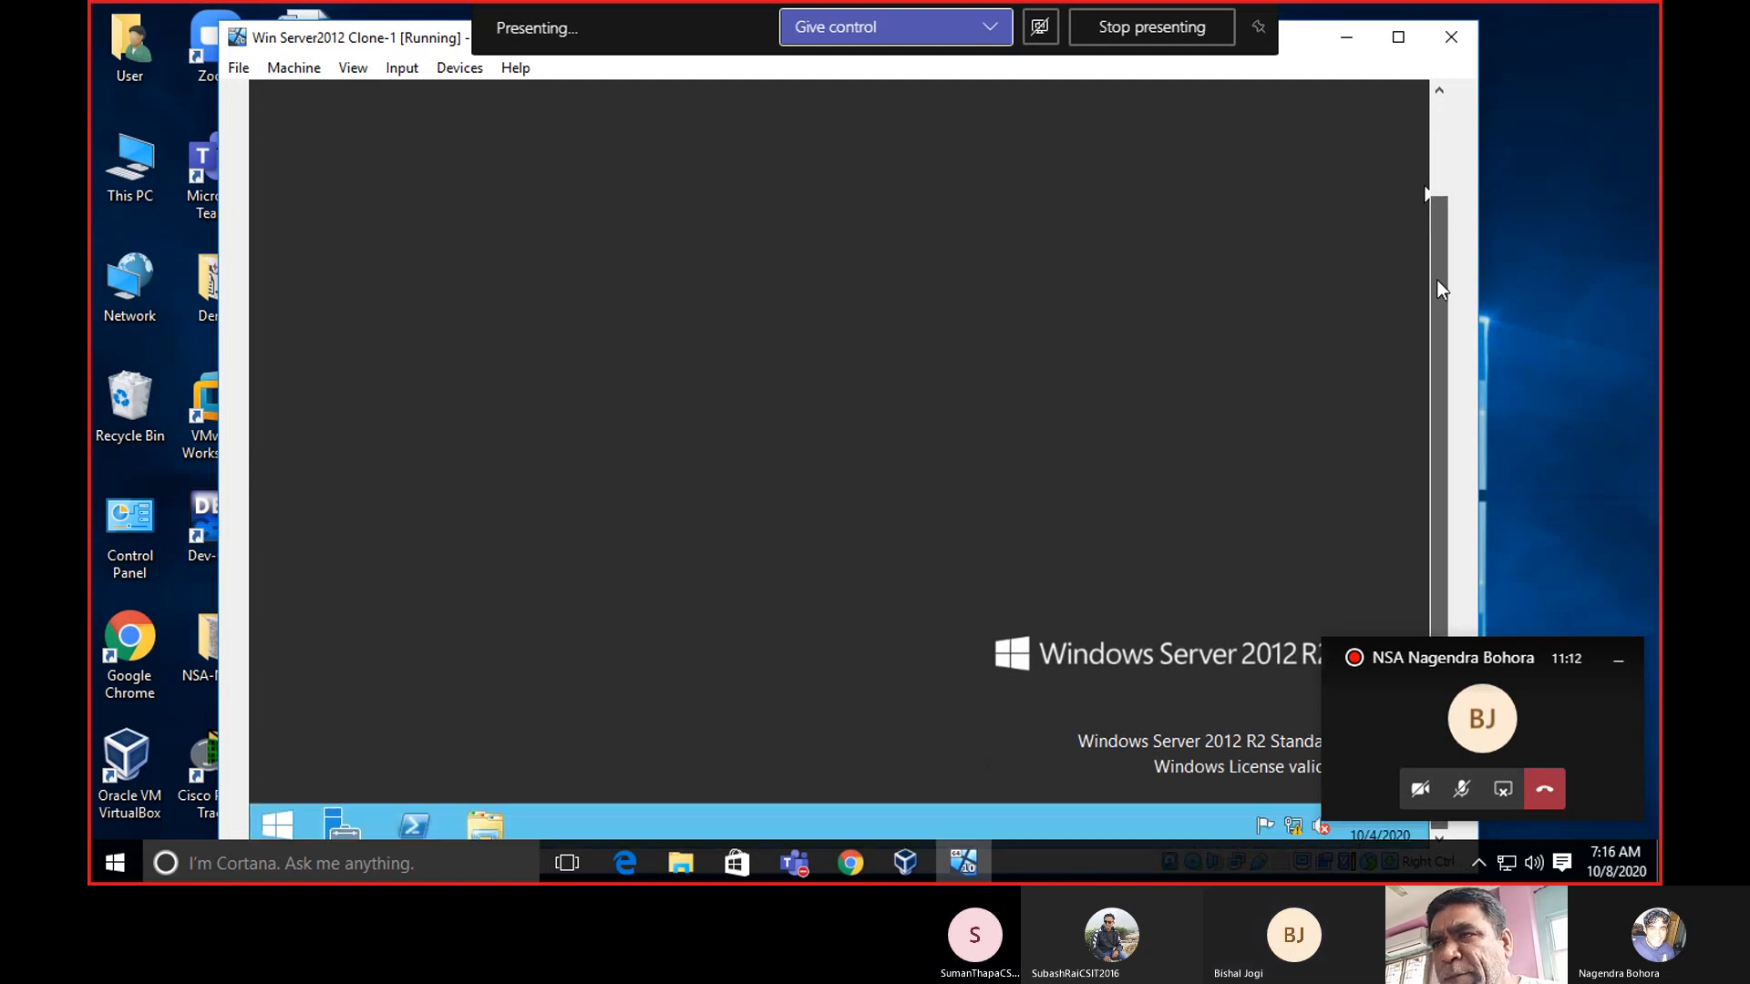
Launch Server Manager from the guest taskbar and switch to the Local Server page.
left_click(346, 826)
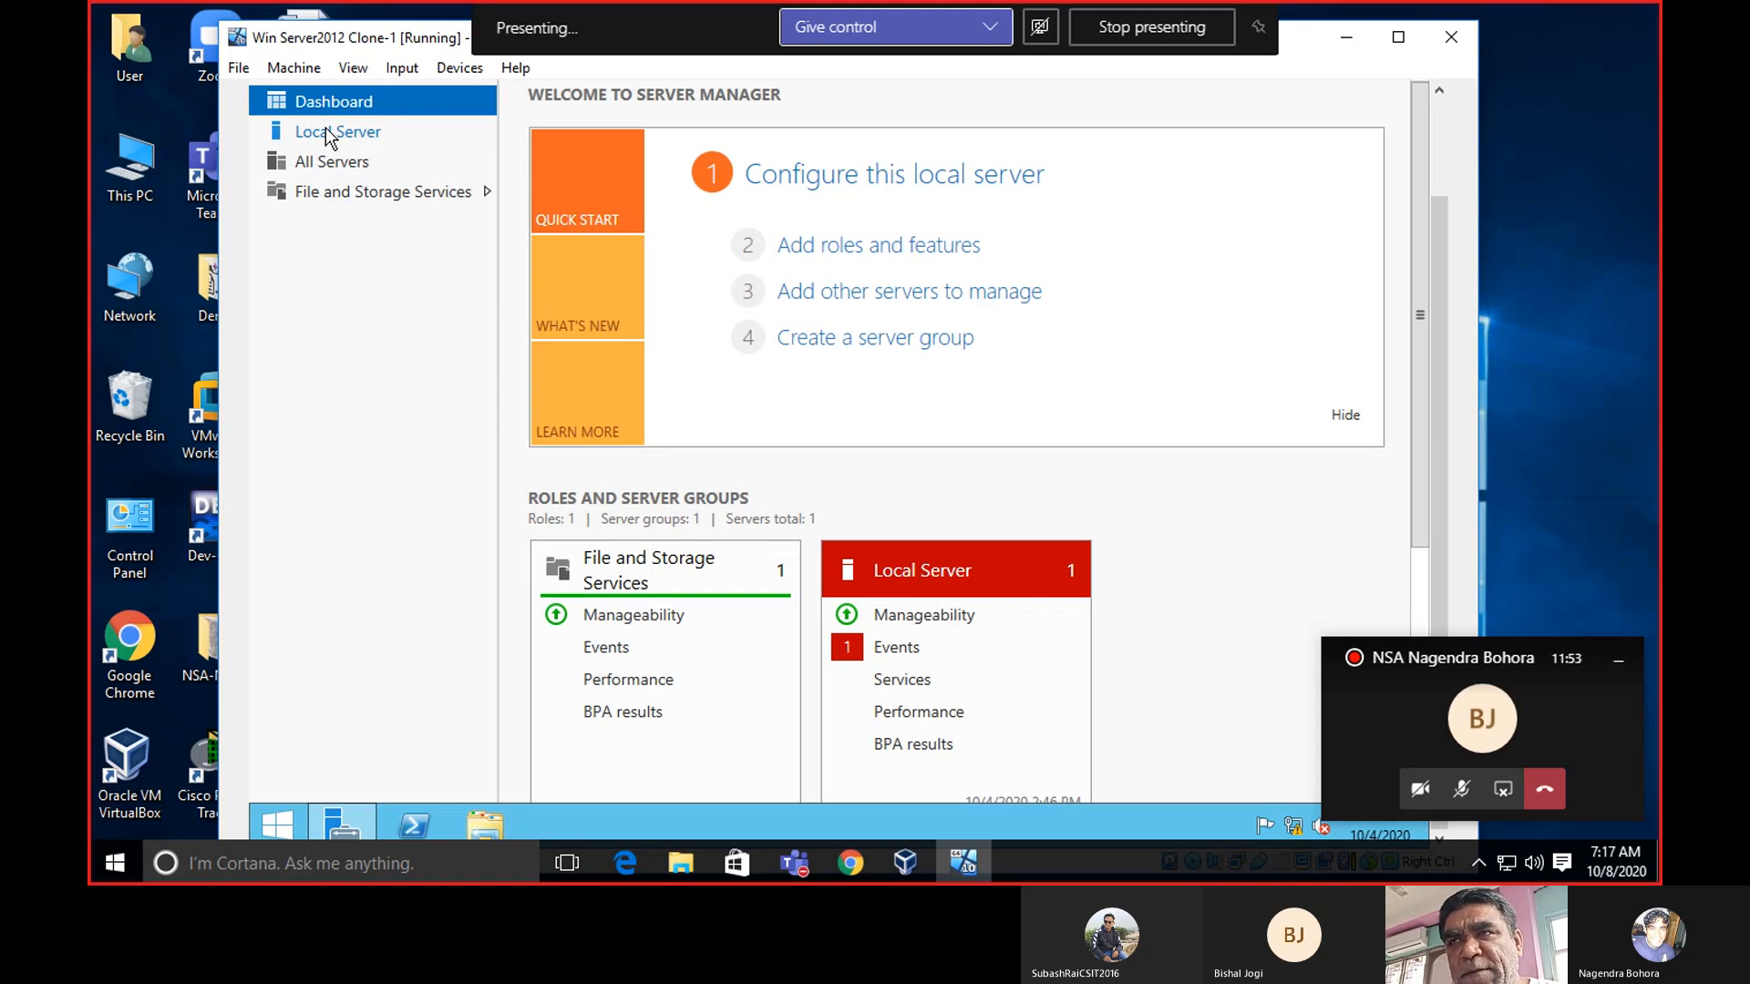
left_click(326, 130)
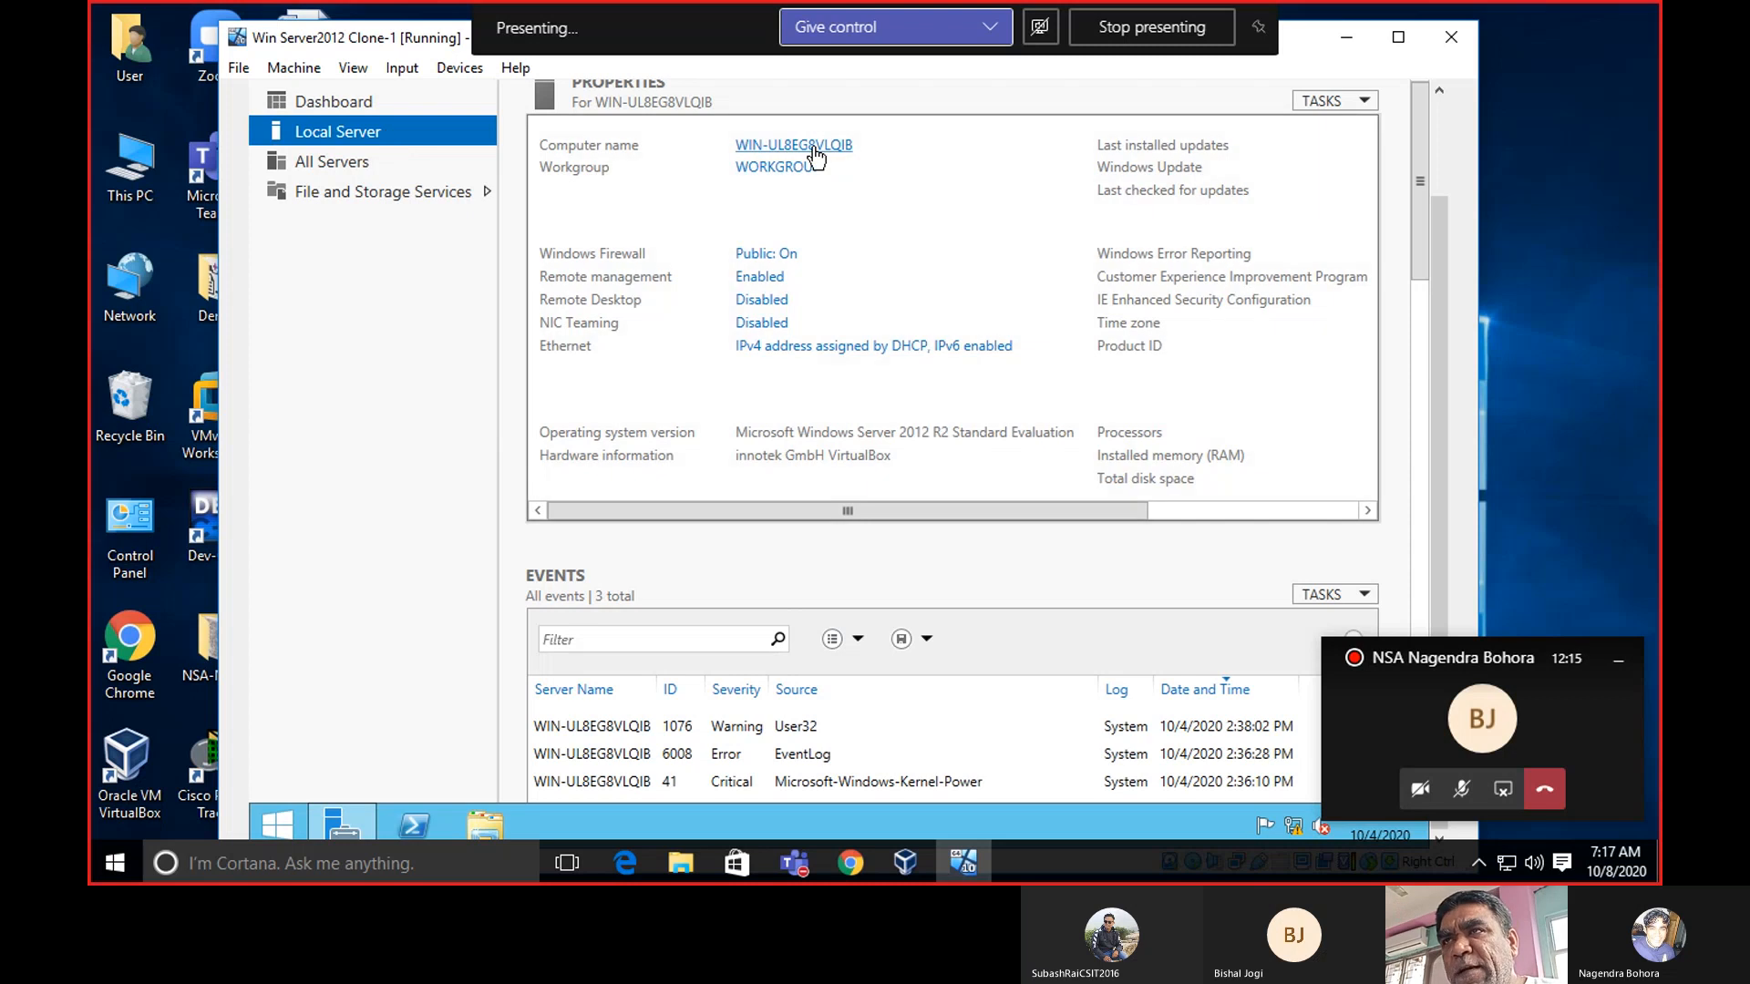
Open System Properties from the Local Server computer name link, showing description SERVER.
left_click(814, 147)
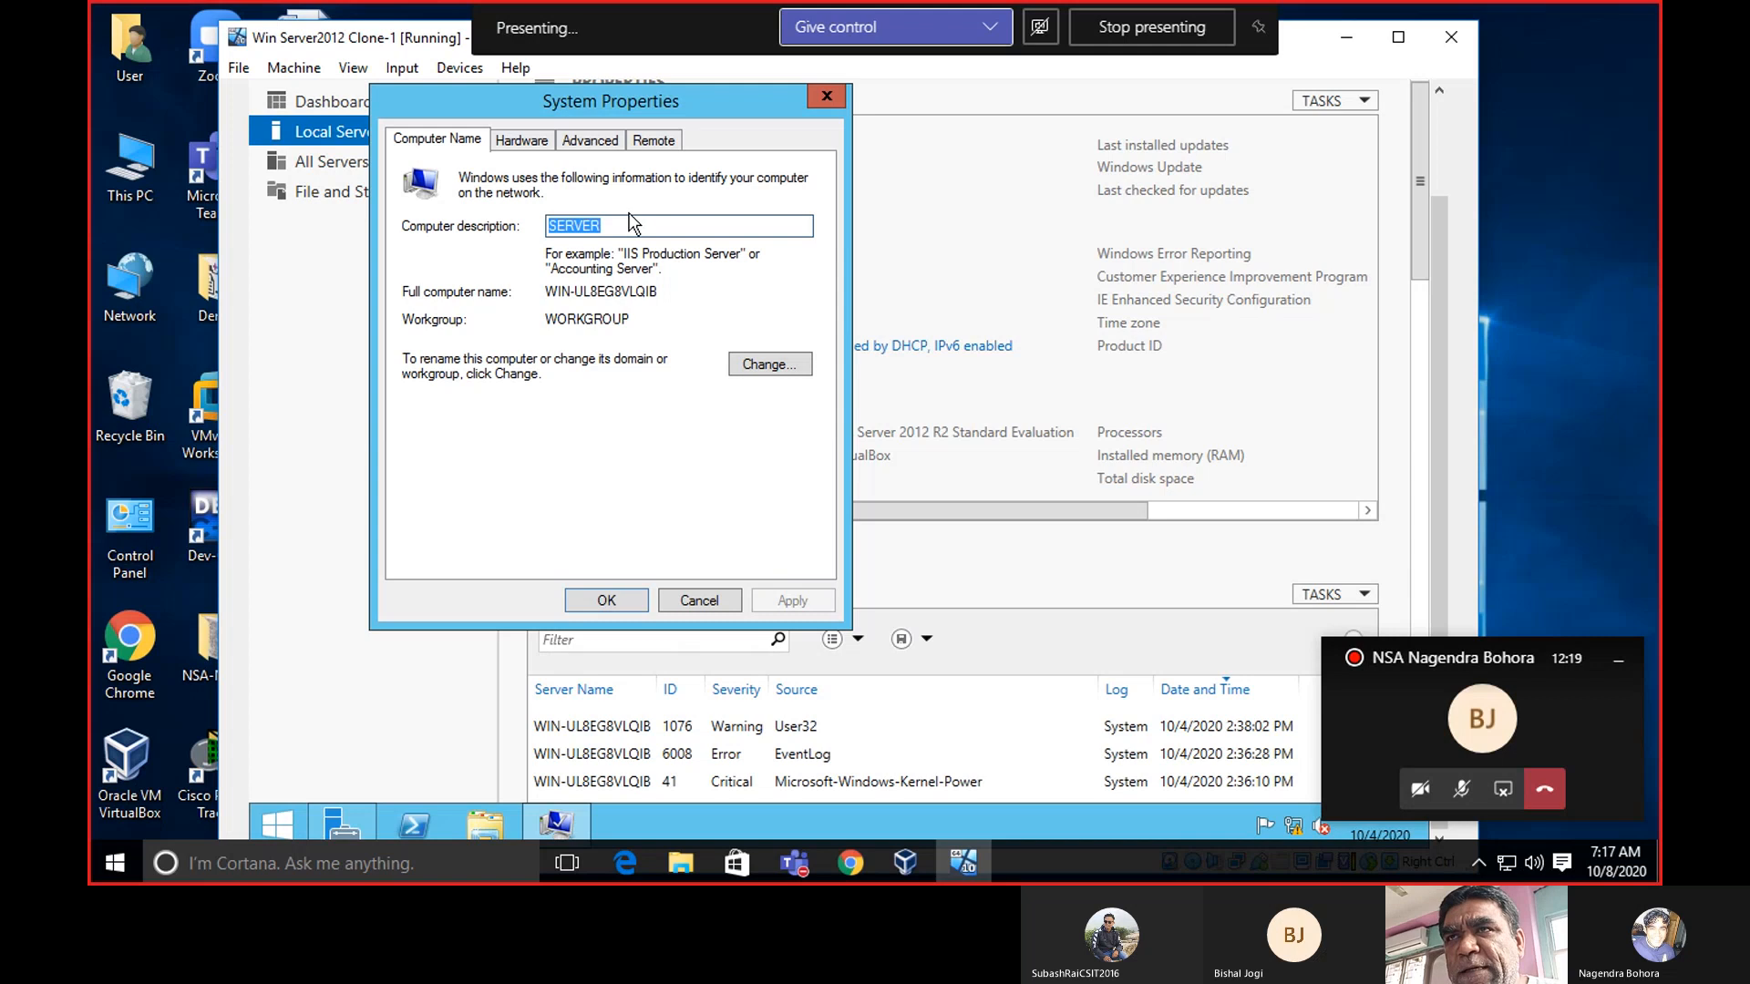
left_click(829, 94)
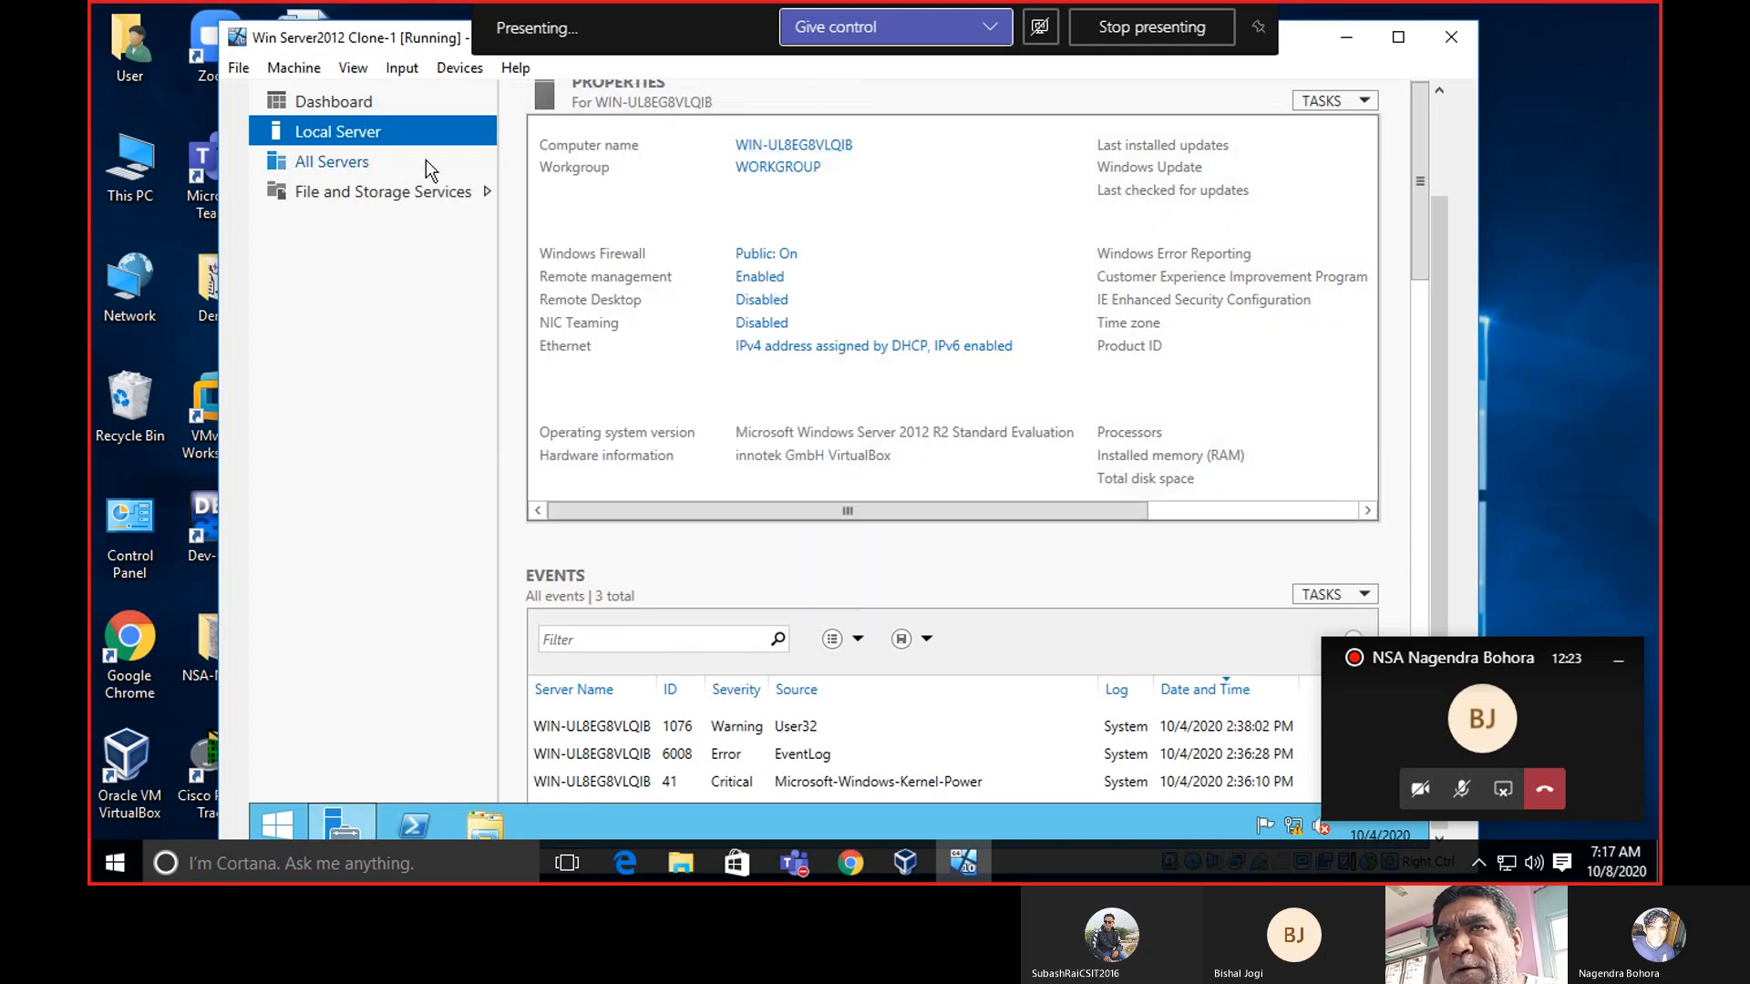
left_click(788, 151)
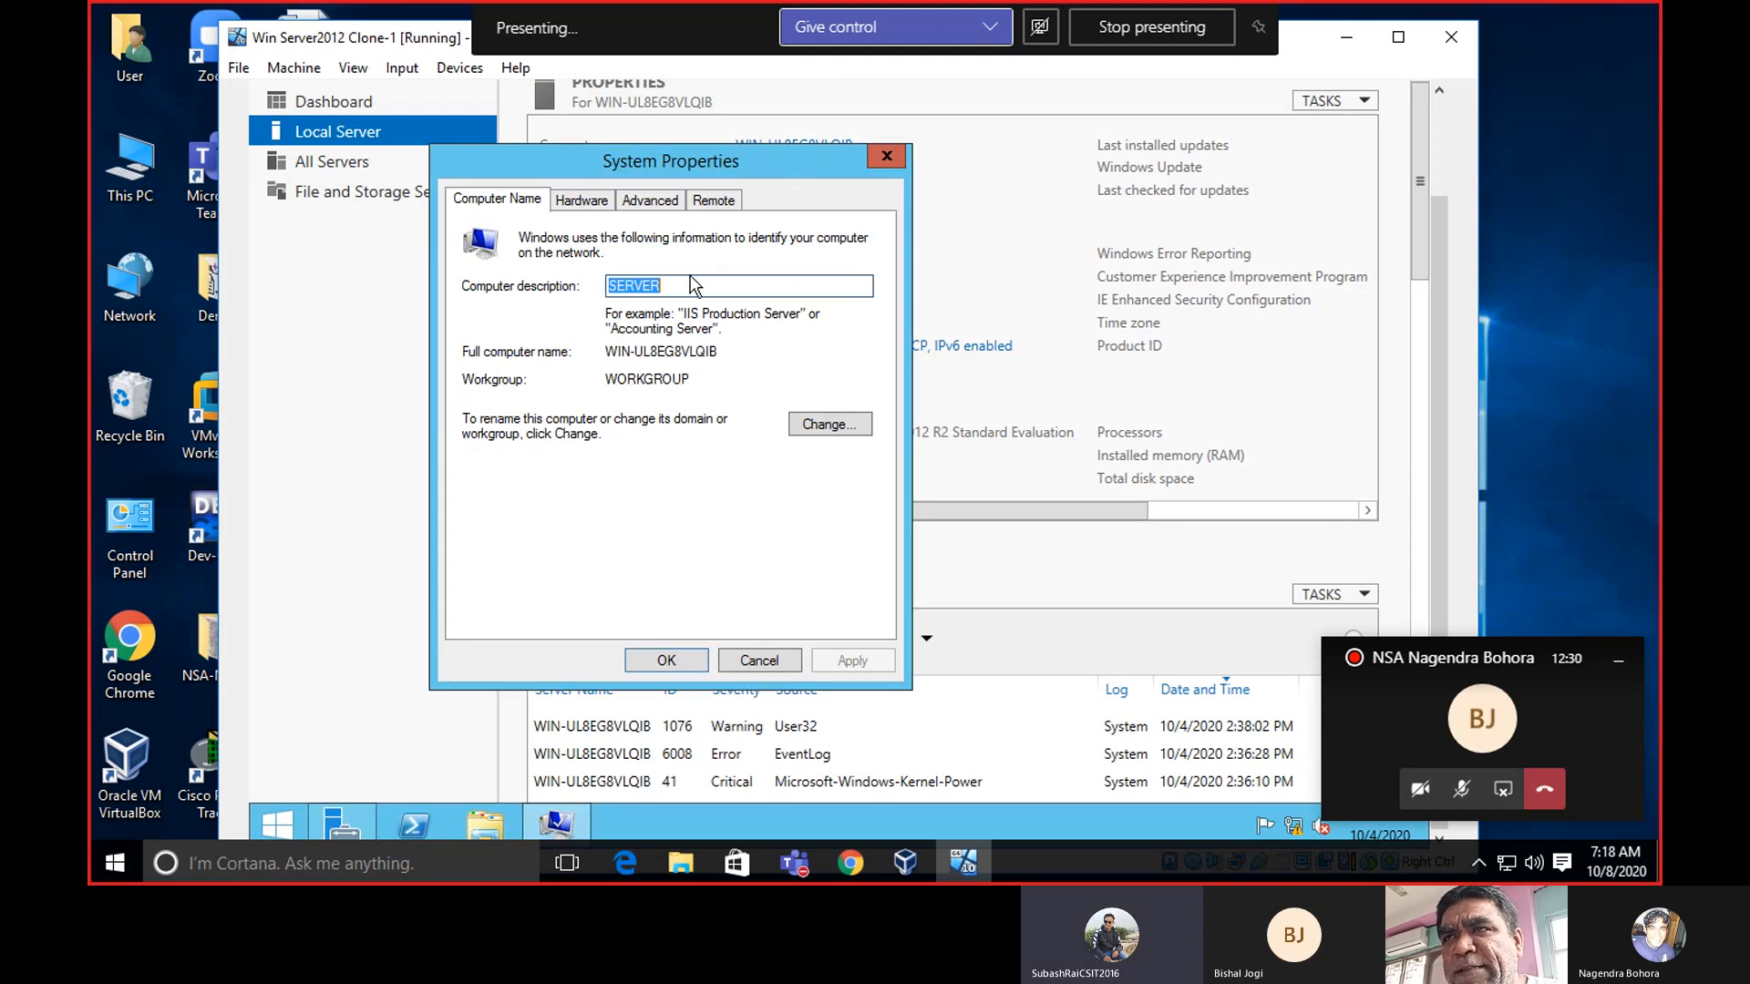
left_click(683, 290)
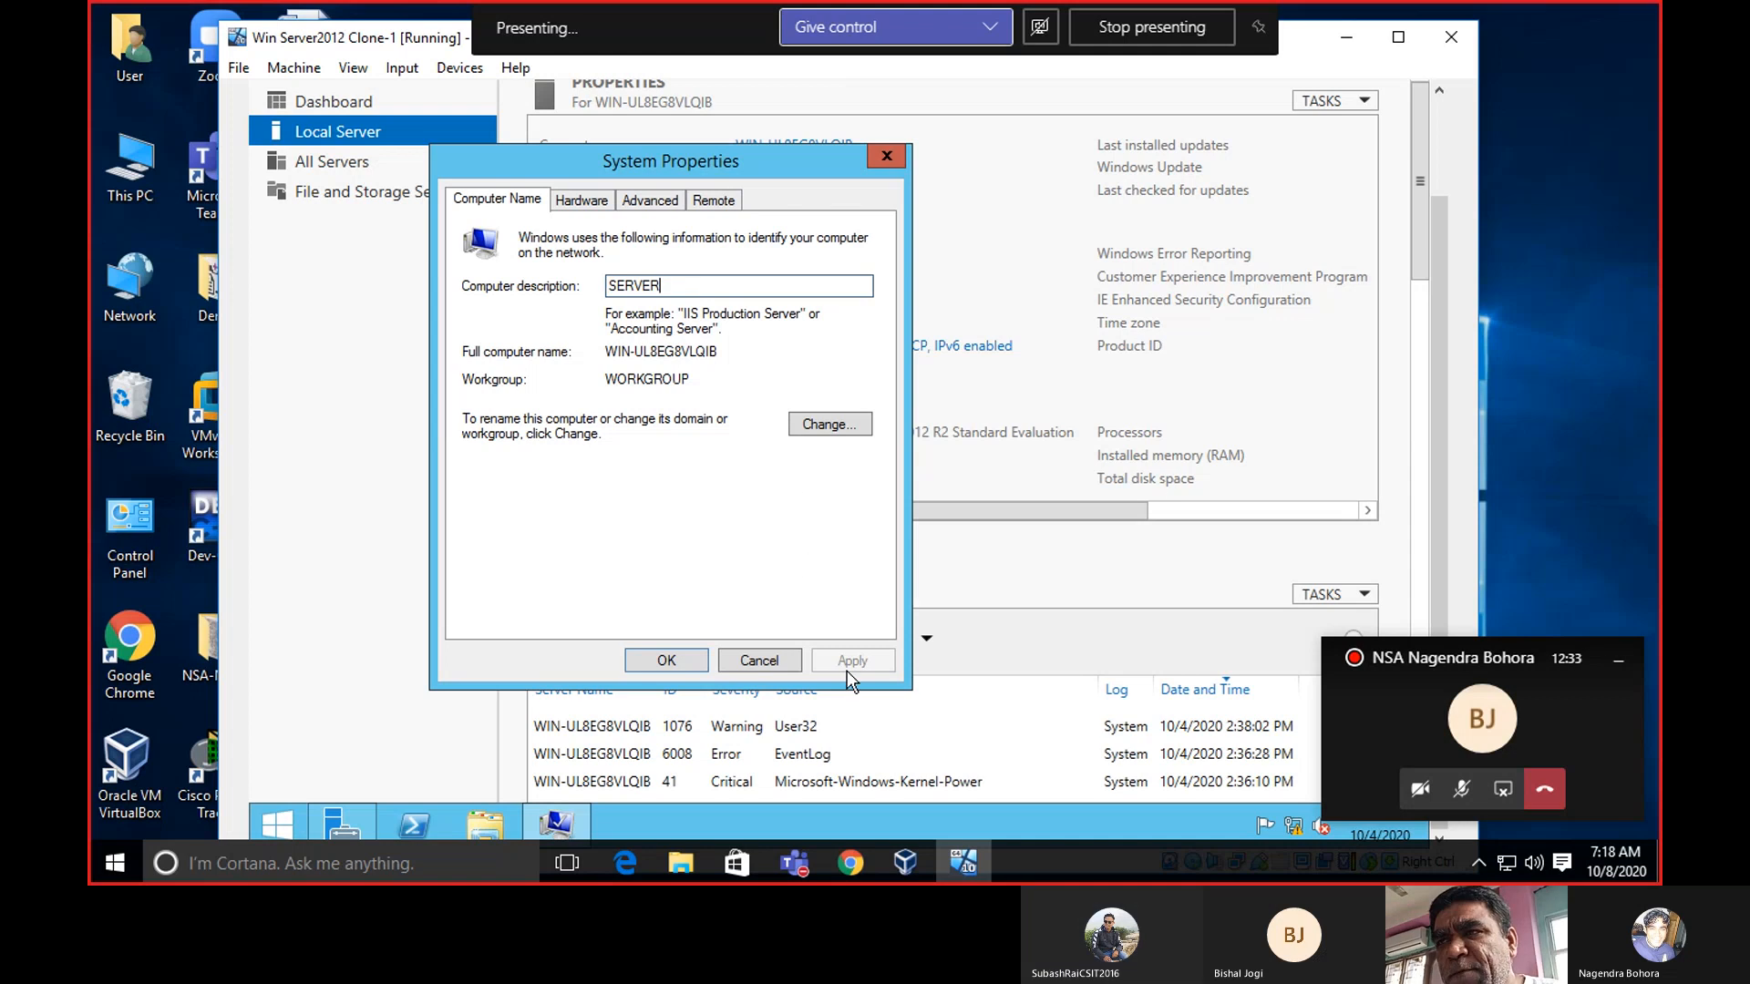
left_click(666, 661)
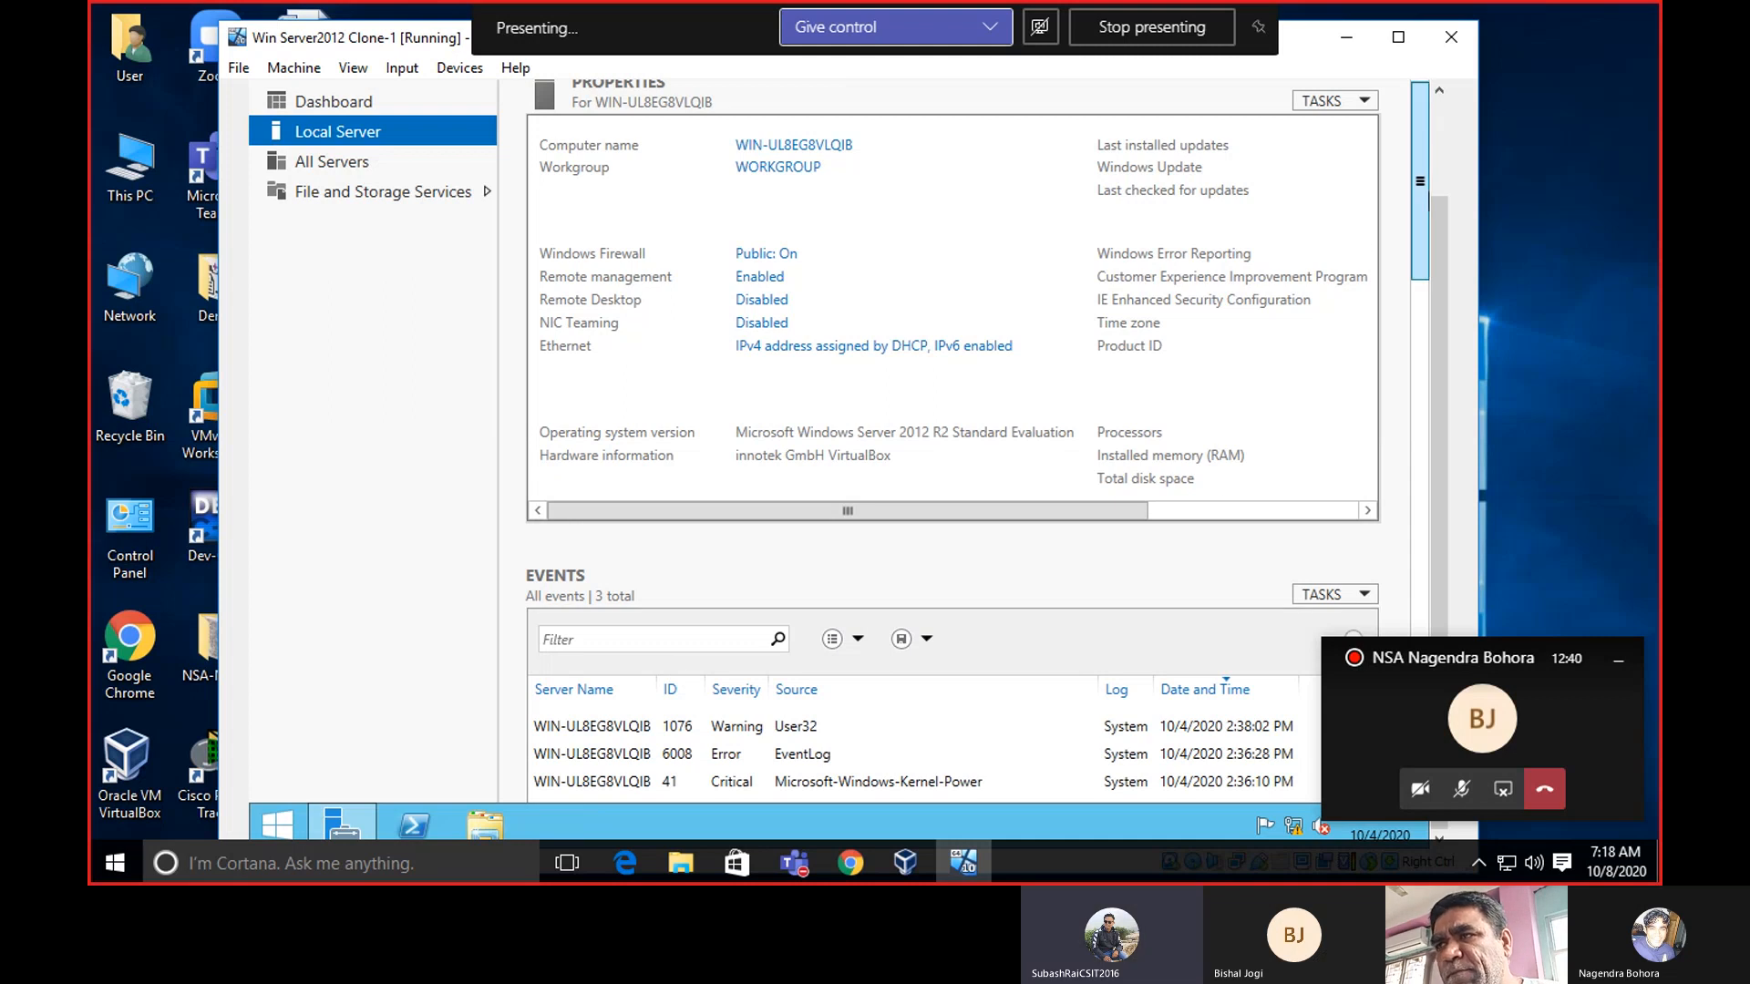
mouse_move(1414, 148)
left_mouse_down()
mouse_move(1417, 450)
mouse_move(1424, 154)
left_mouse_up()
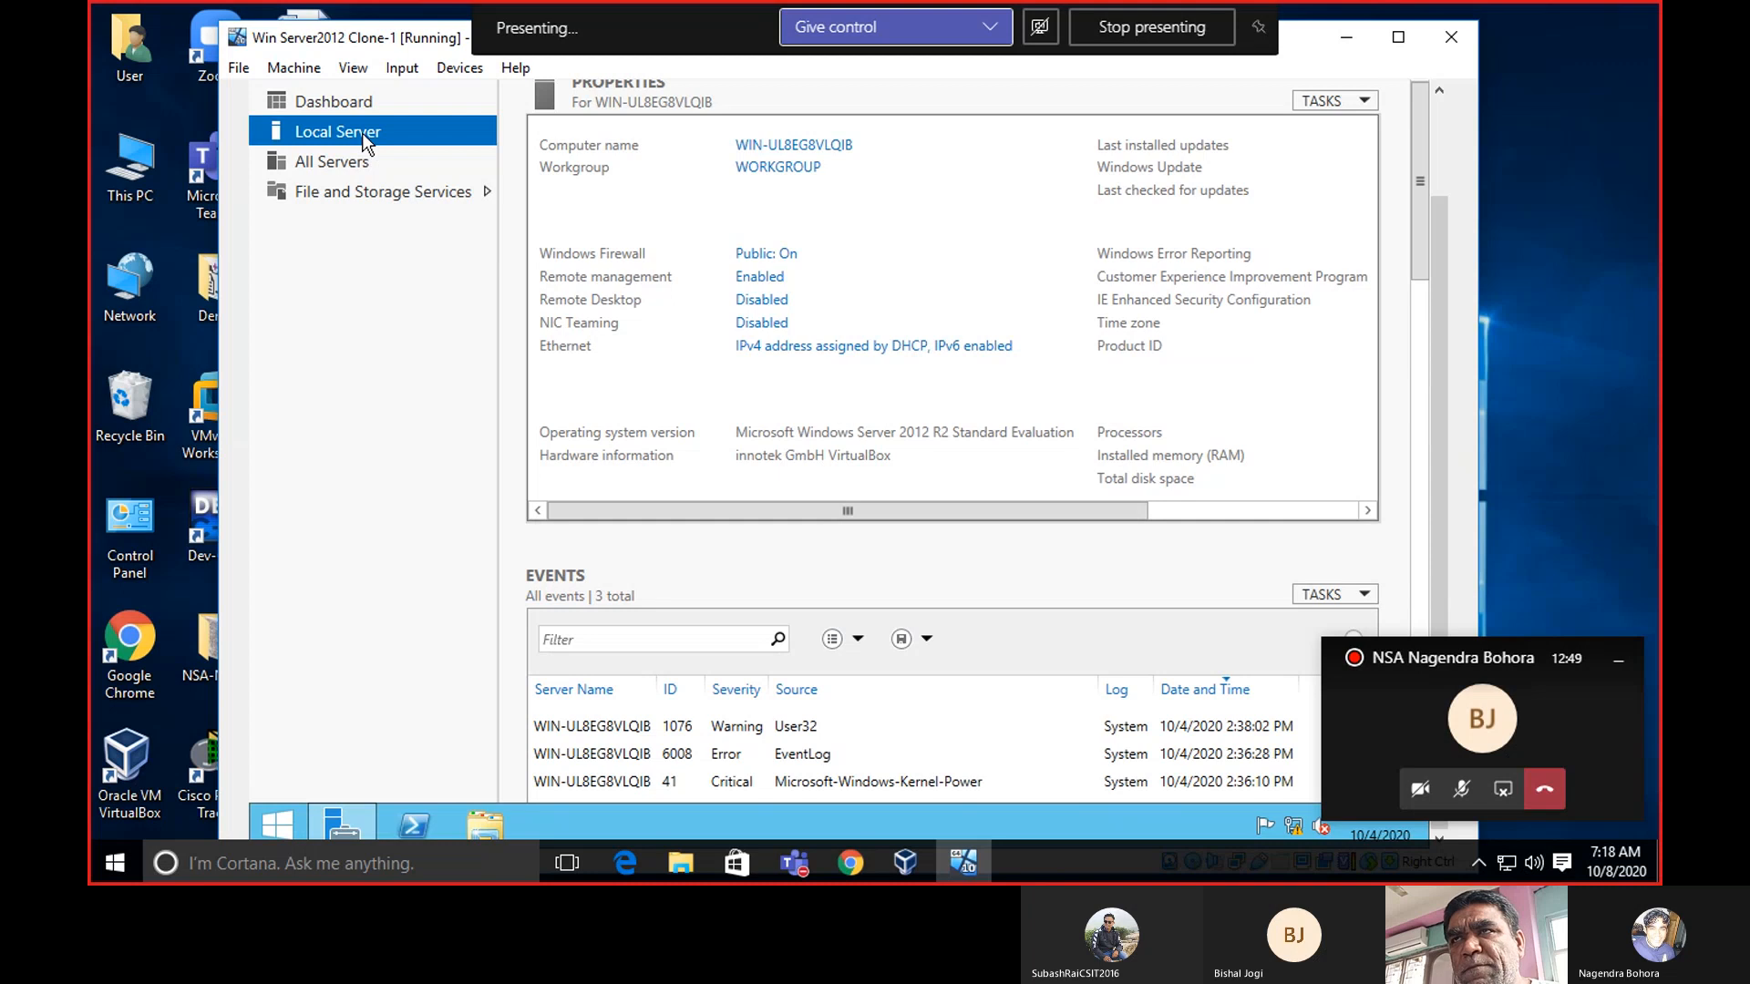
left_click(825, 151)
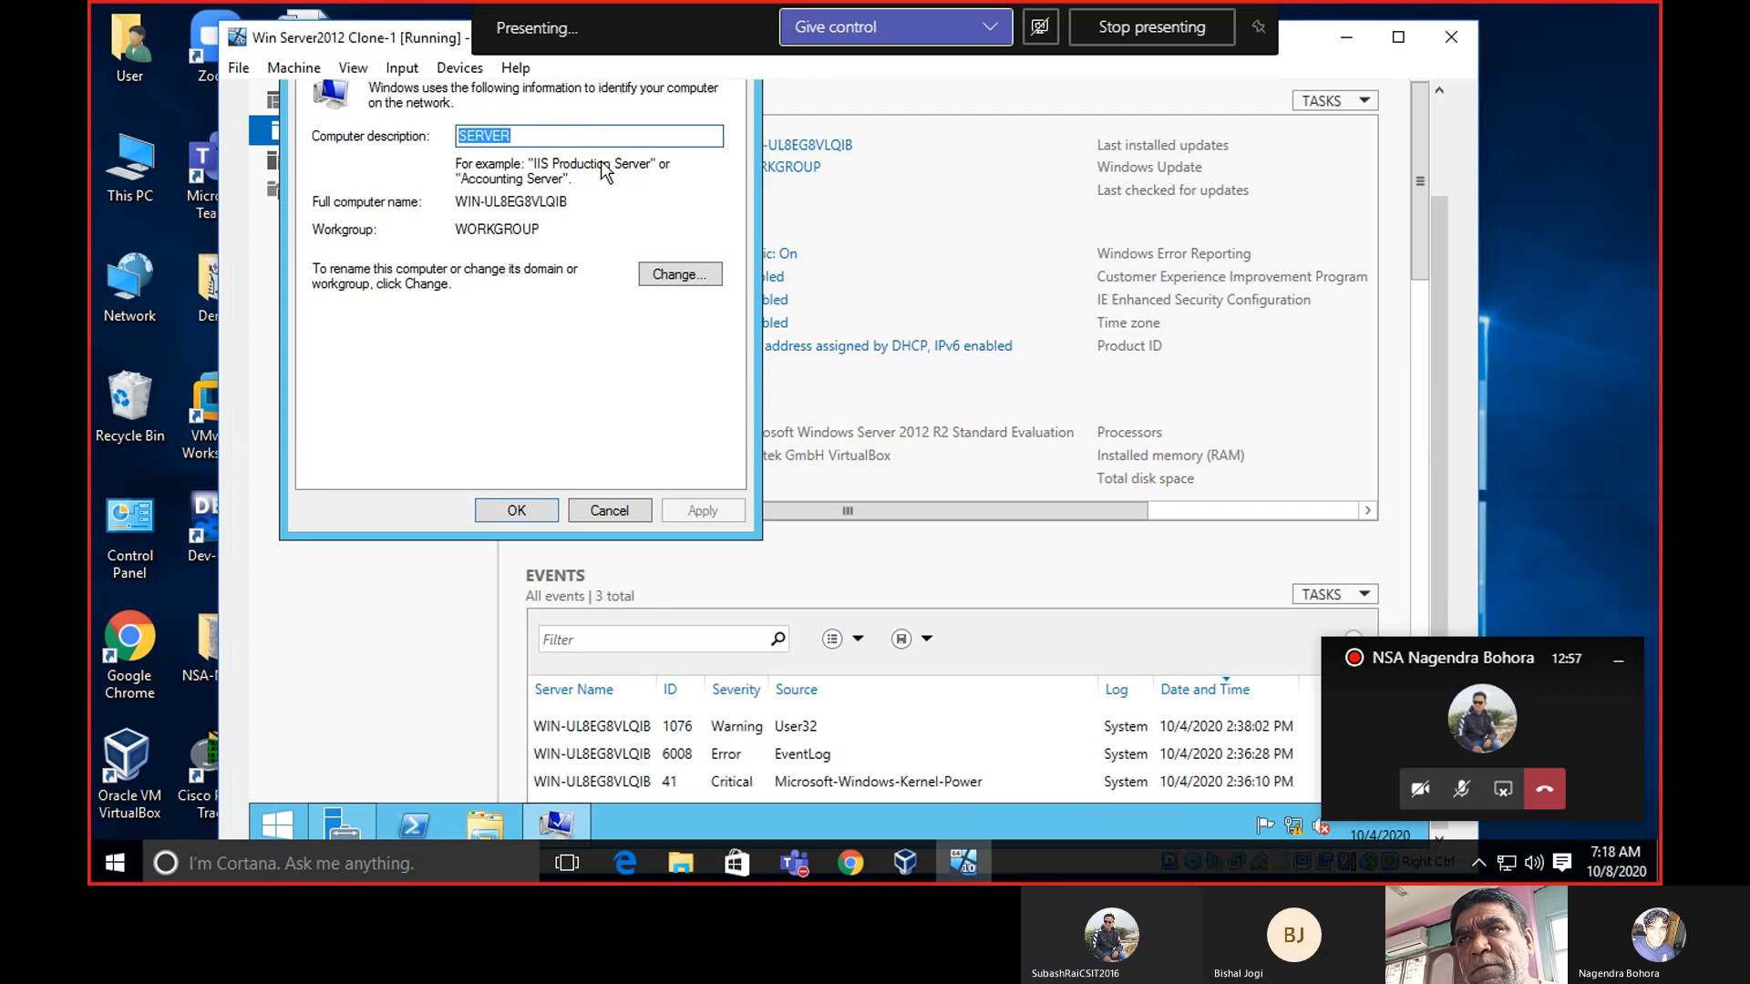
Replace the computer name with SERVER in the Computer Name/Domain Changes dialog.
left_click(575, 137)
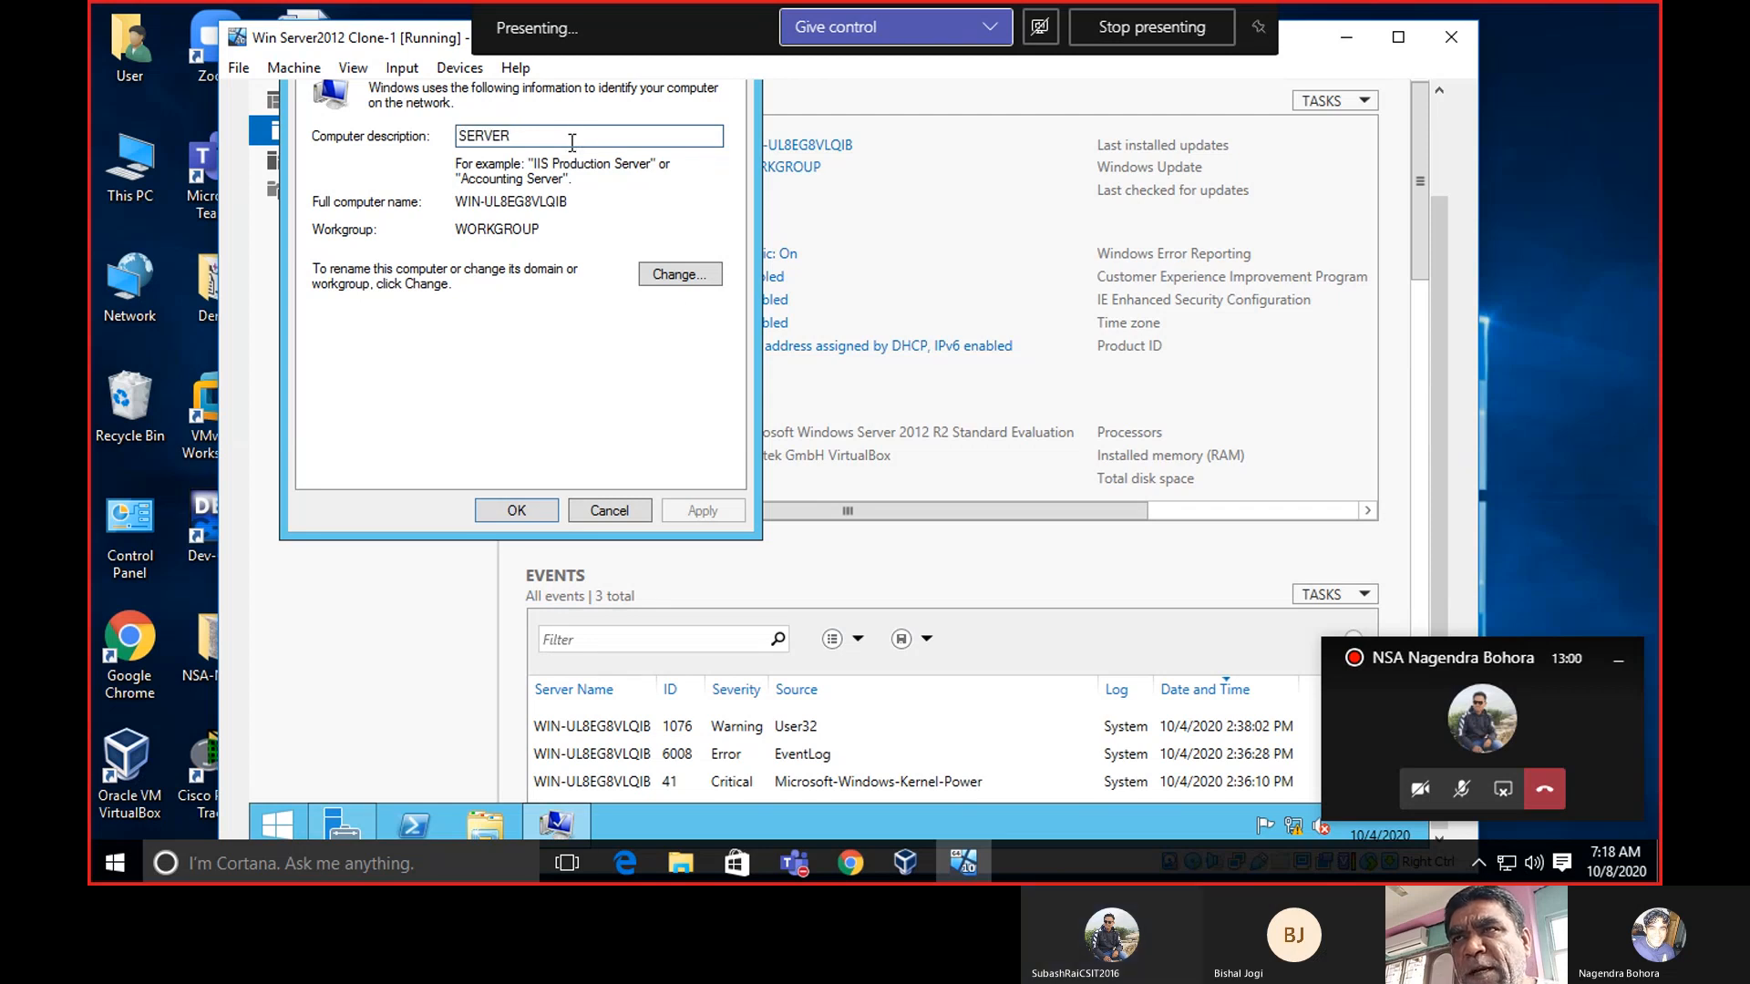
left_click(669, 271)
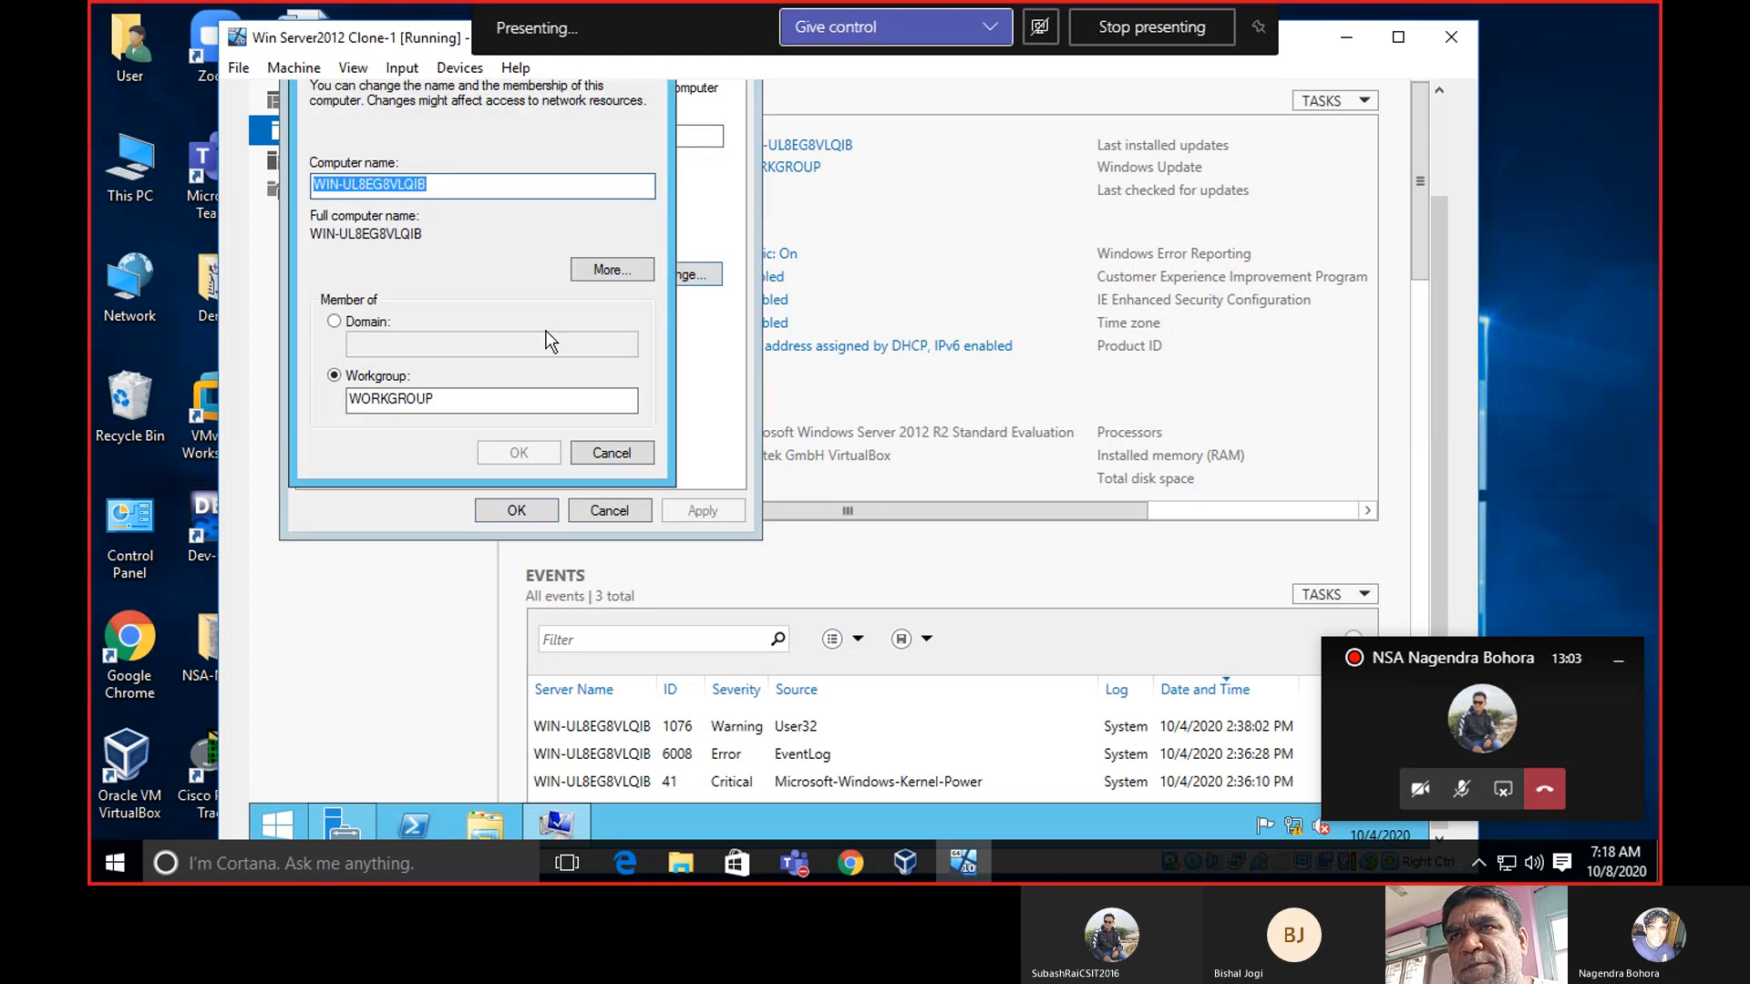
left_click(478, 182)
key("BackSpace")
key("BackSpace")
key("BackSpace")
key("BackSpace")
key("BackSpace")
key("BackSpace")
key("BackSpace")
key("BackSpace")
key("BackSpace")
key("BackSpace")
key("BackSpace")
key("BackSpace")
key("BackSpace")
key("BackSpace")
key("BackSpace")
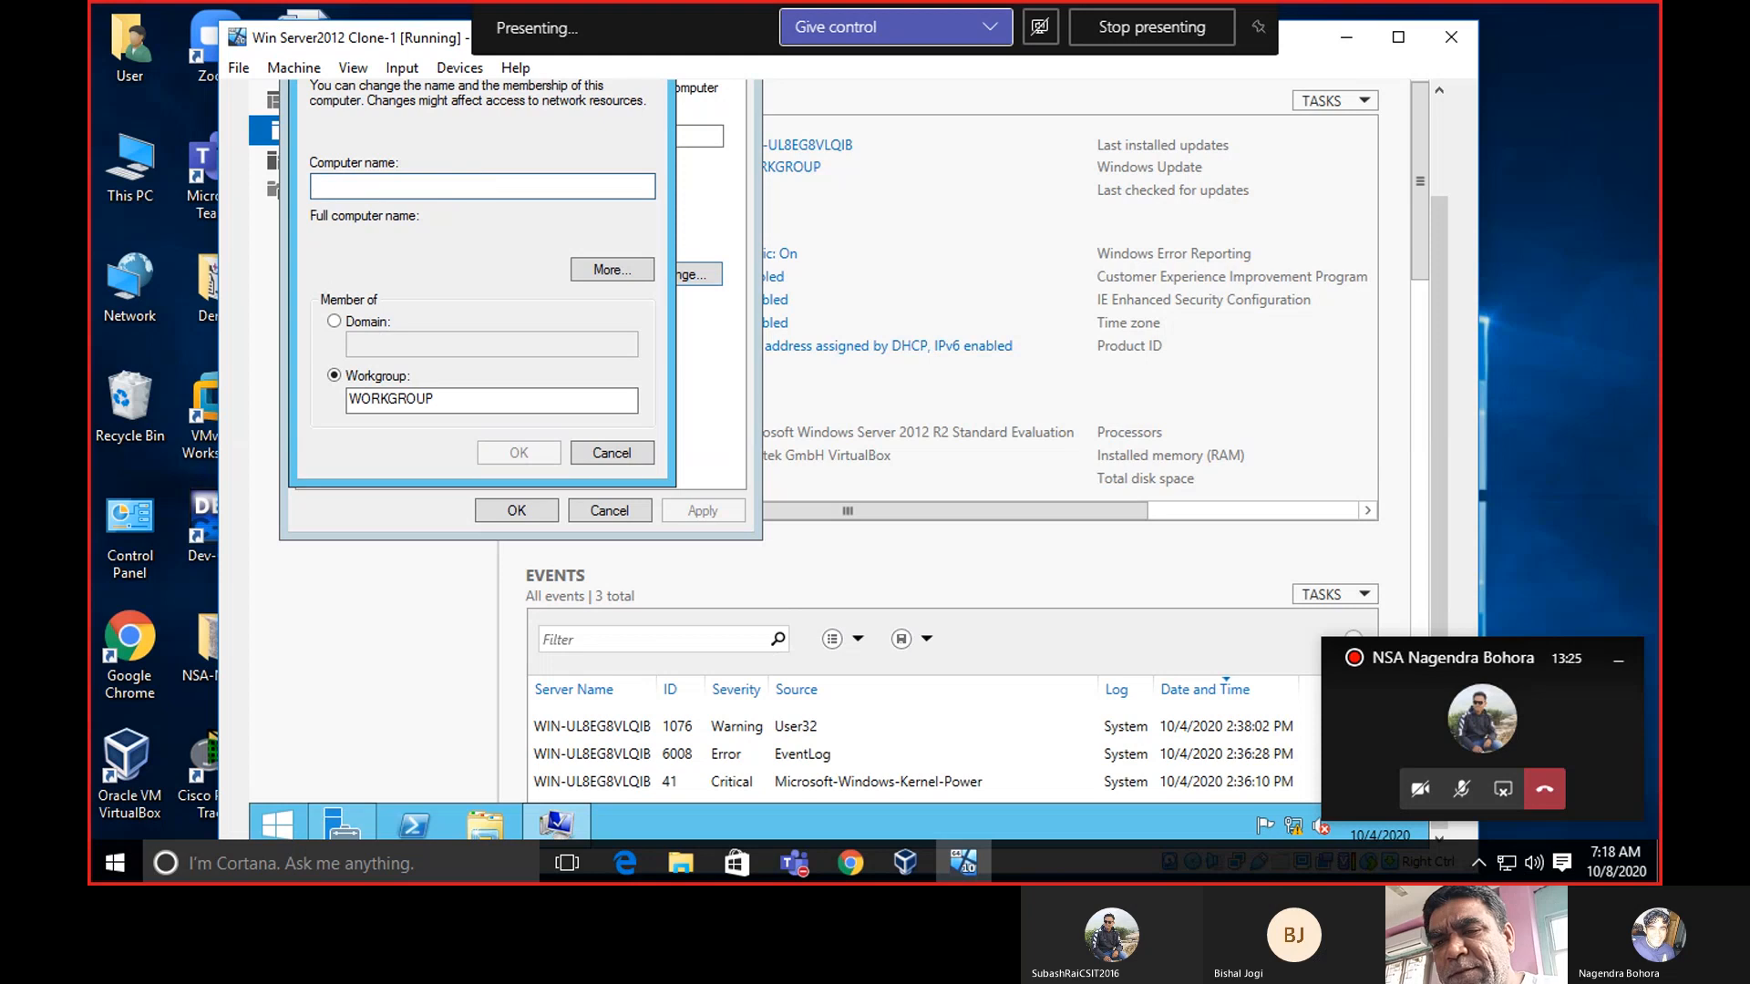
type("SERVER")
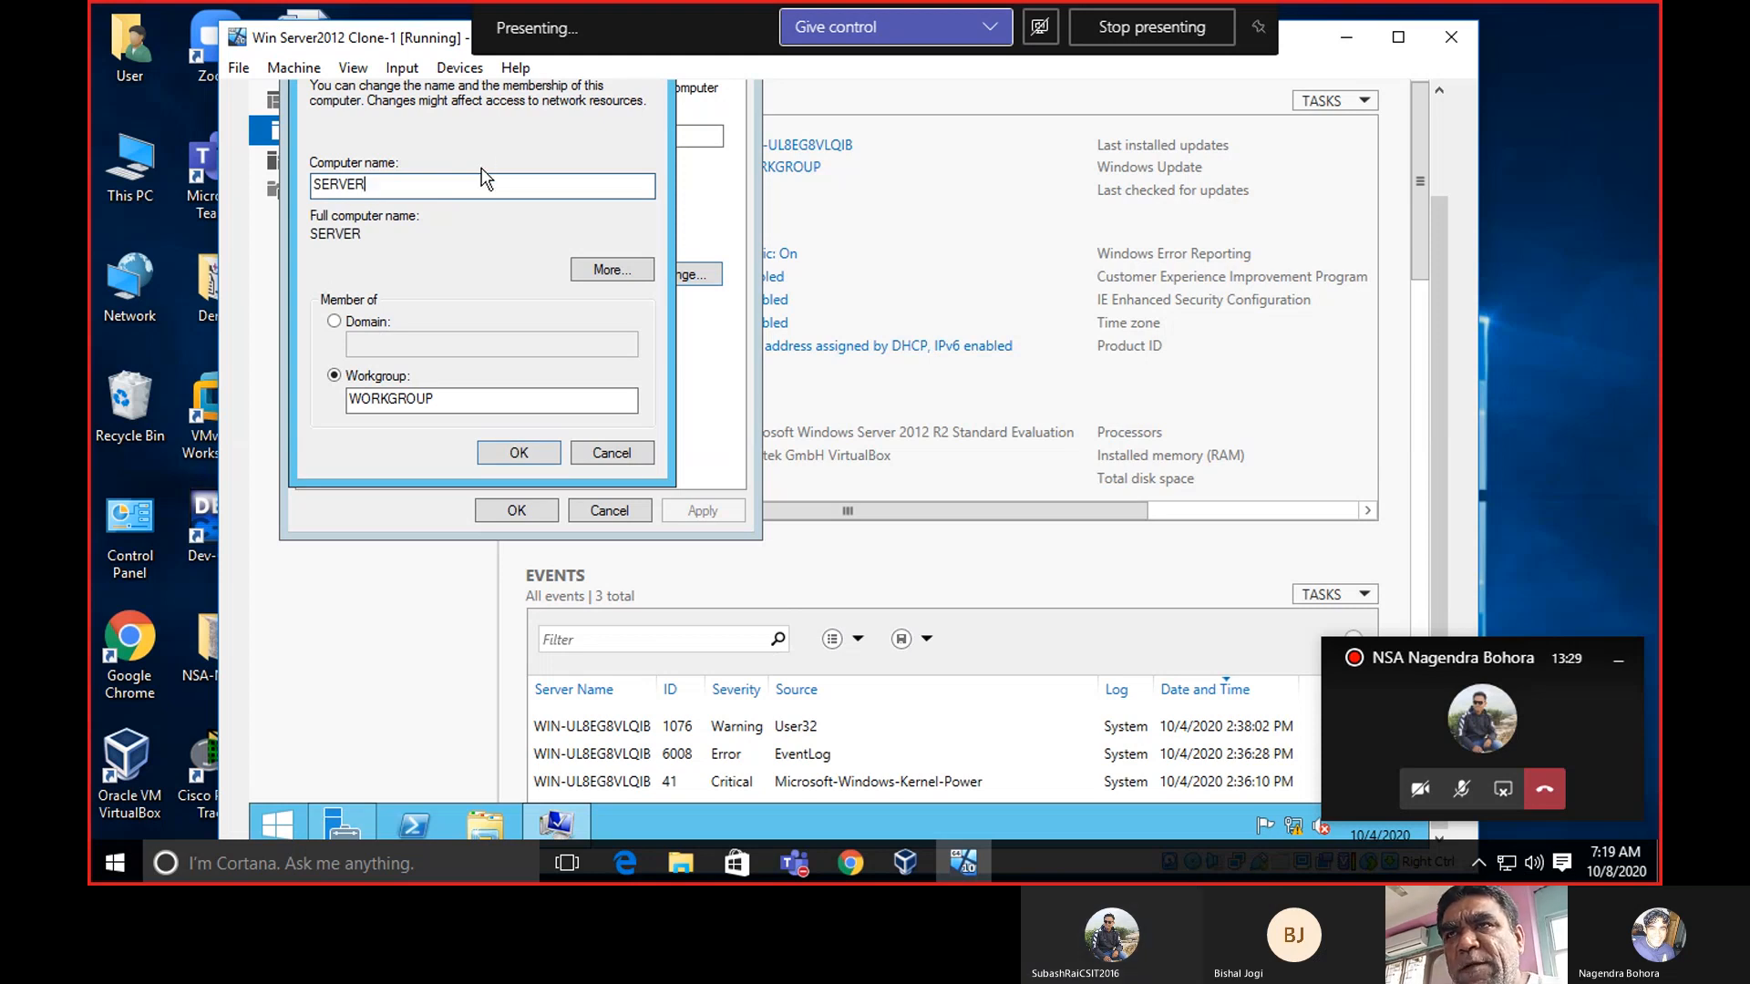
left_click(506, 451)
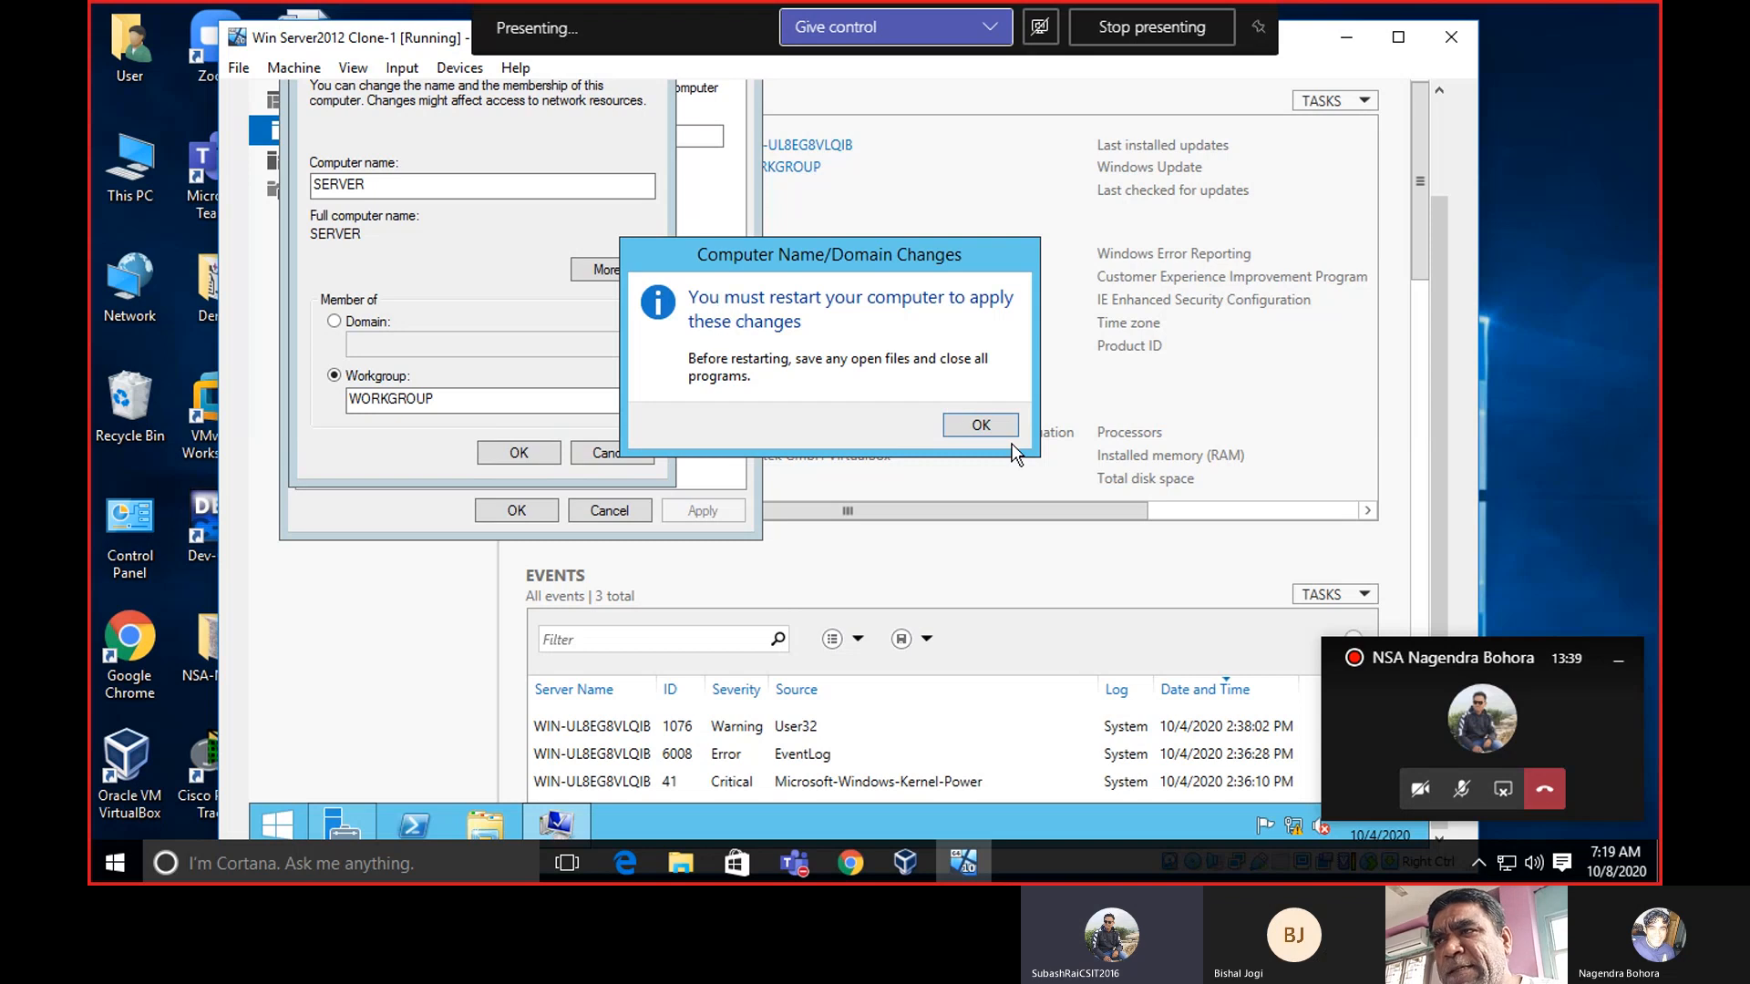
Acknowledge the restart notice, close System Properties, and restart the server now.
left_click(992, 429)
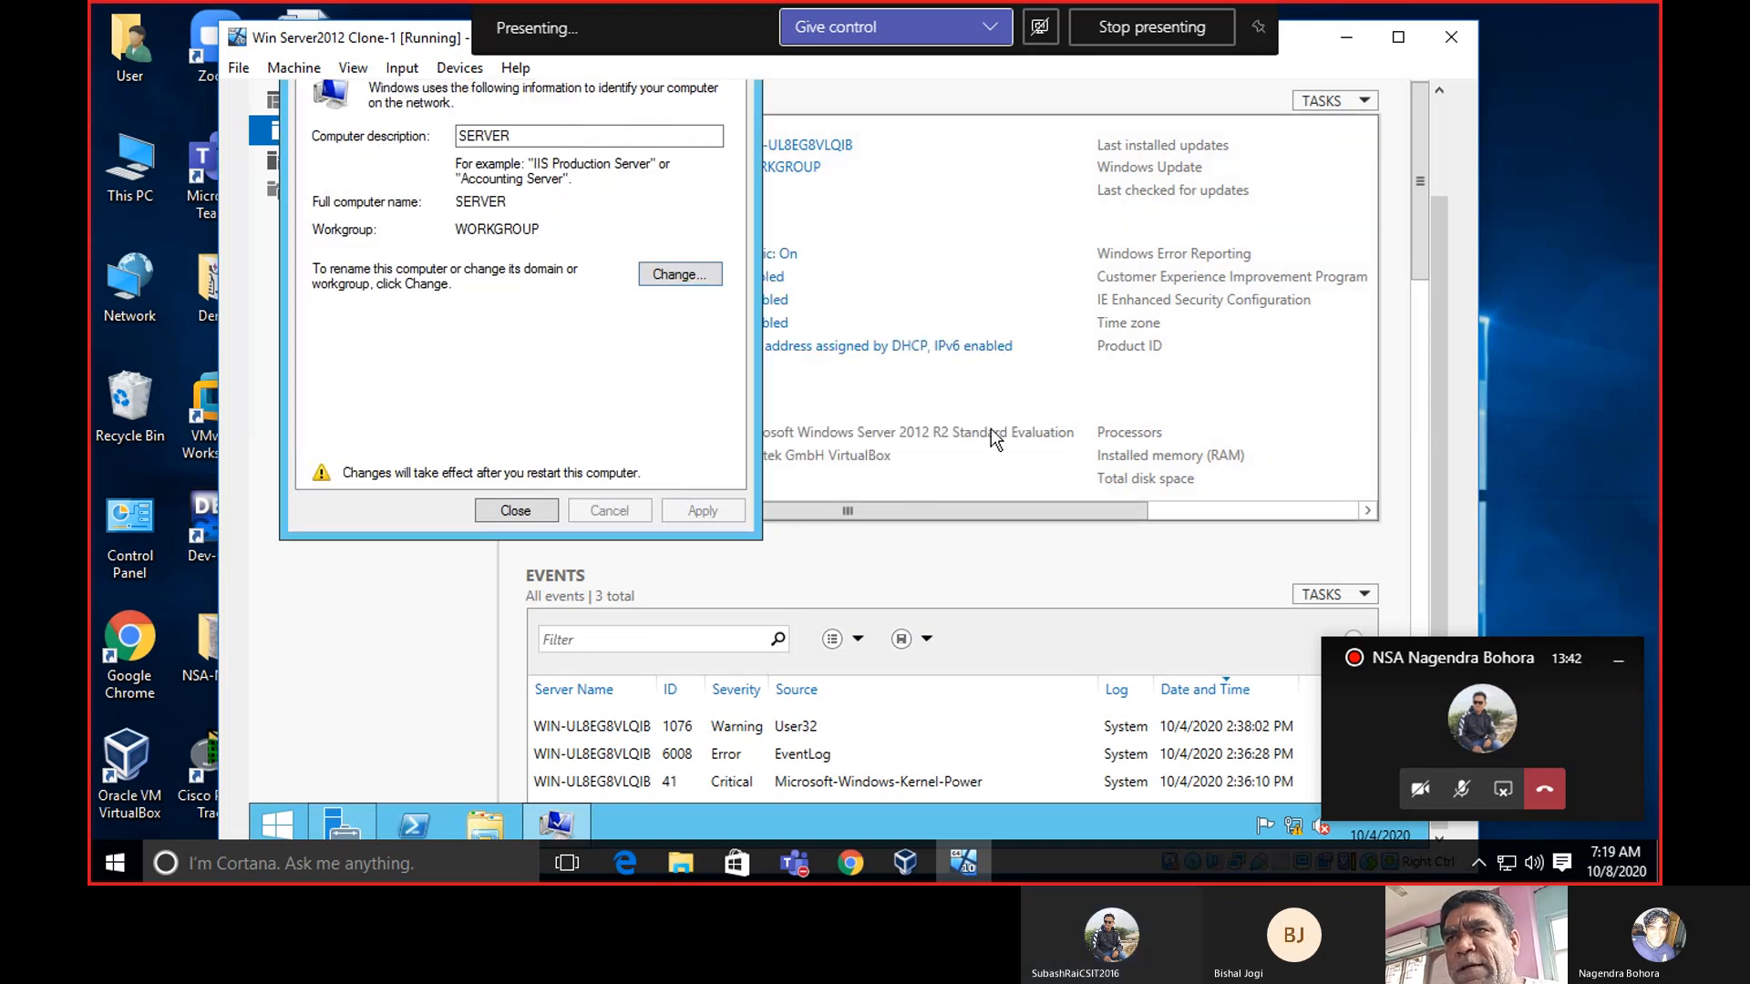
left_click(514, 512)
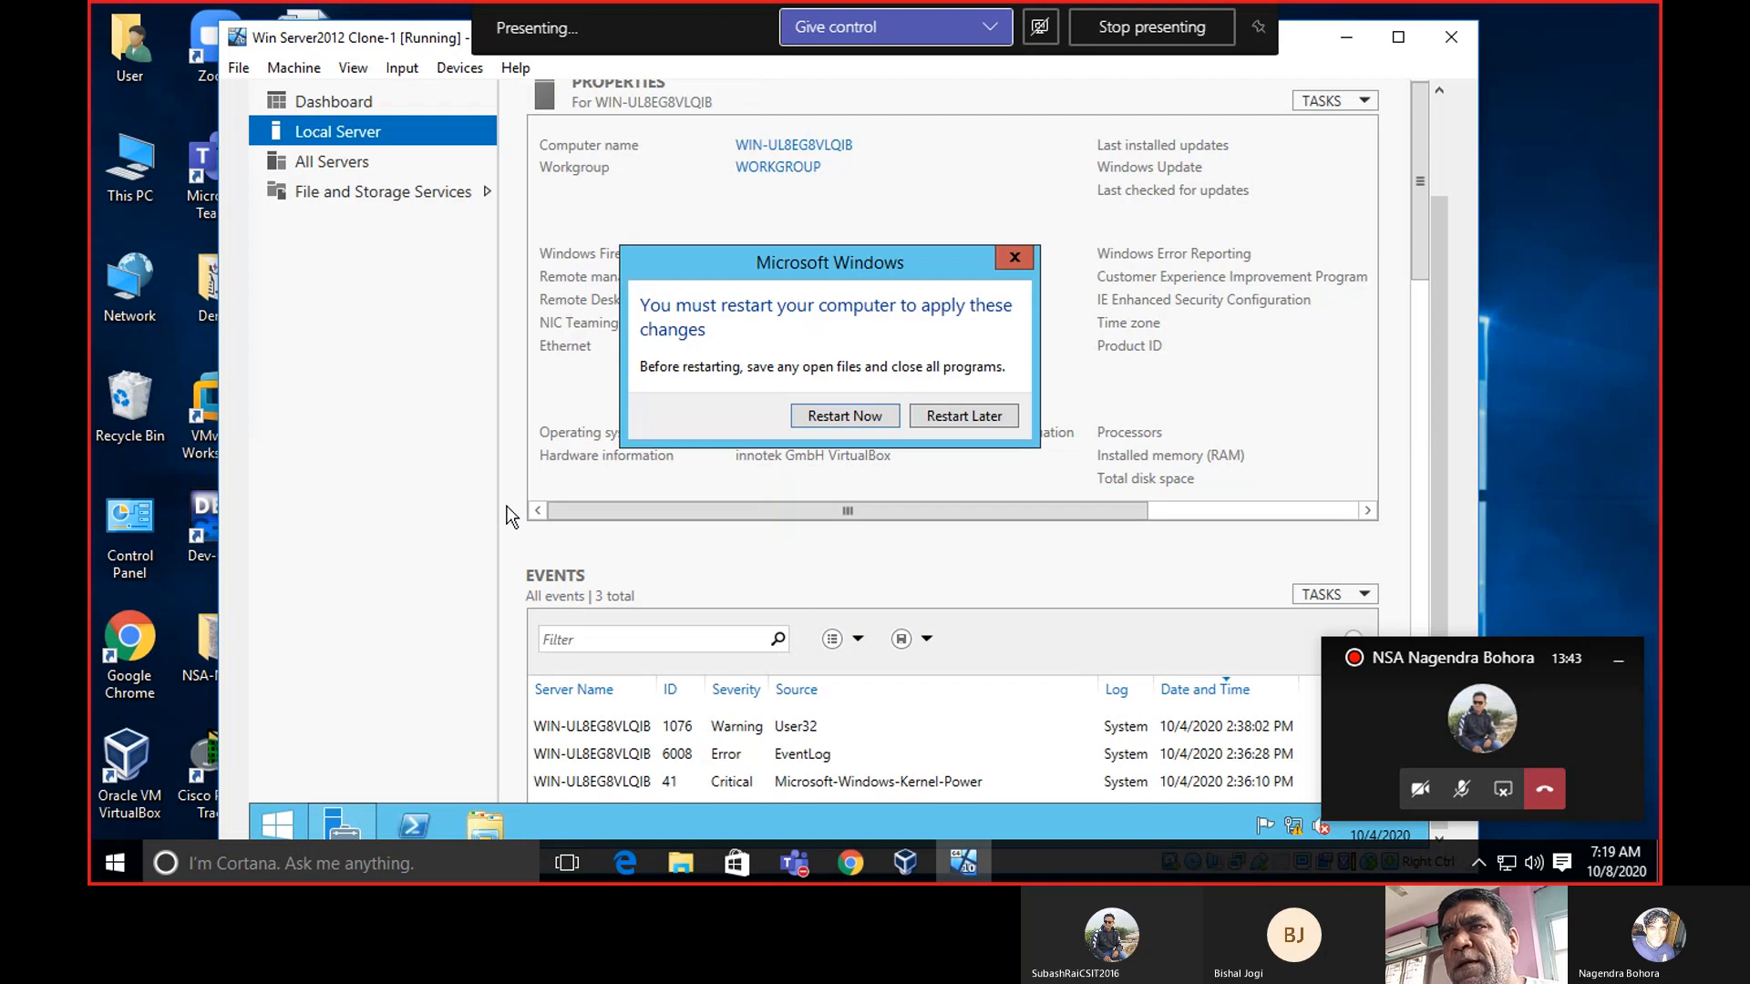
left_click(816, 416)
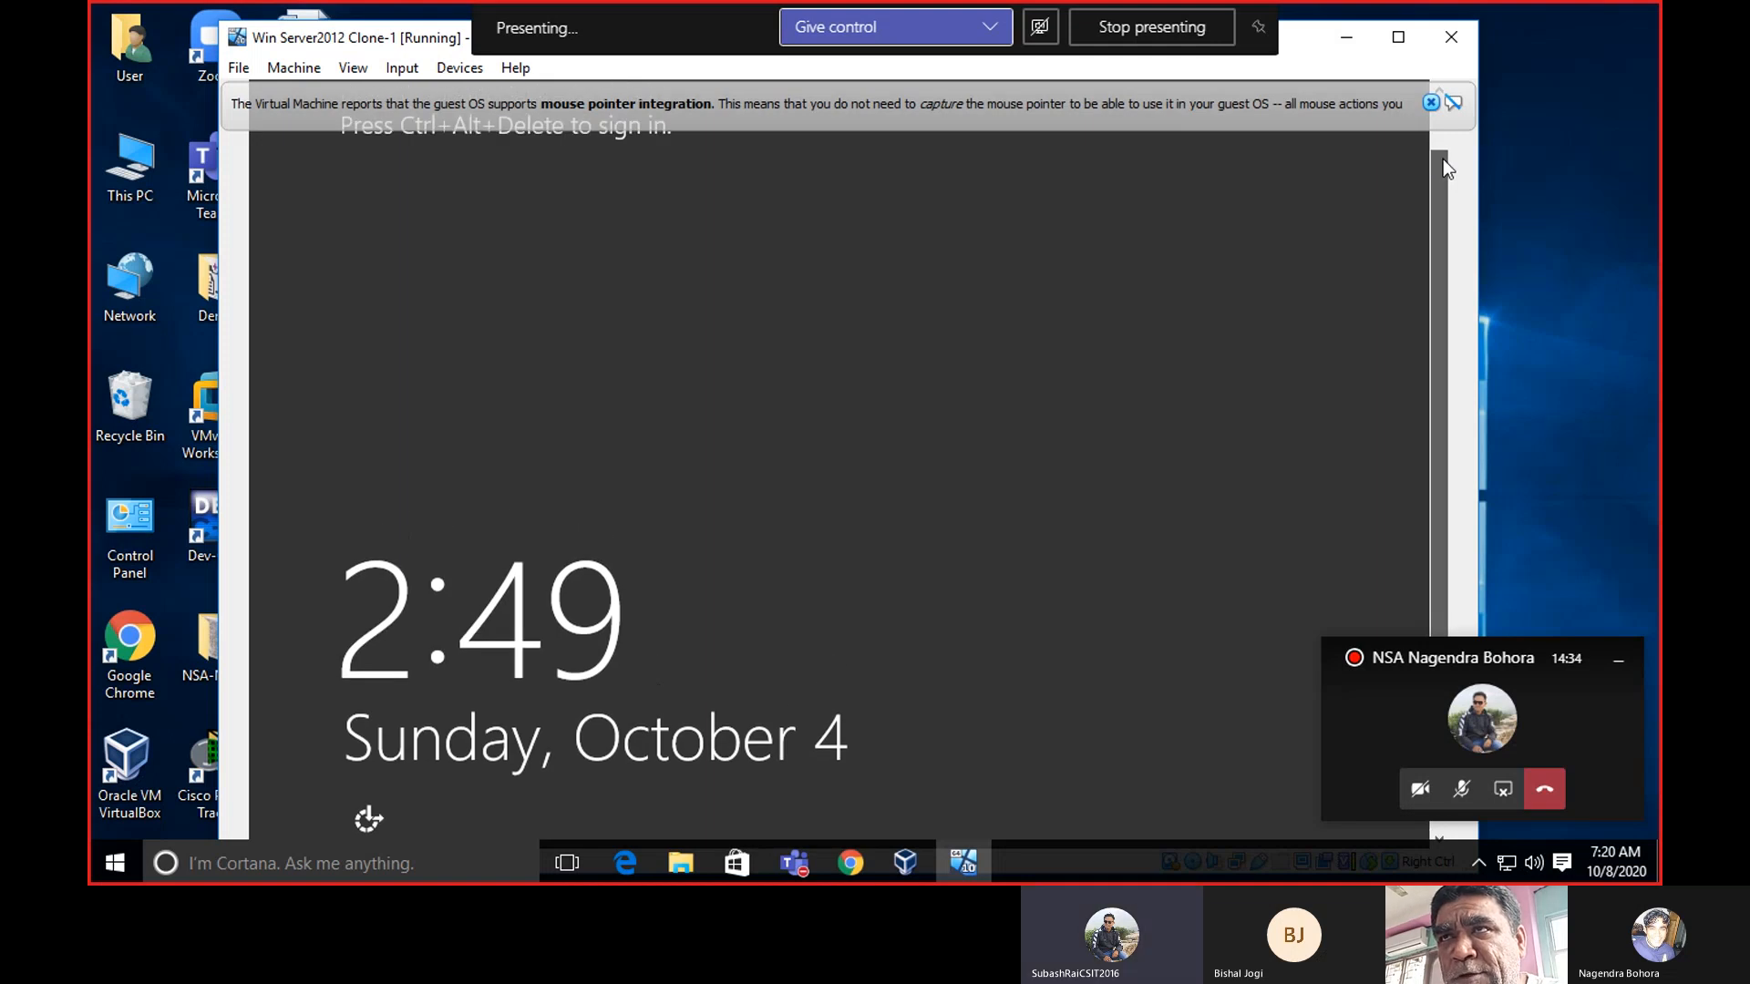
Wait for the reboot to reach the lock screen and dismiss the mouse-integration notice.
left_click_drag(1442, 158, 1442, 323)
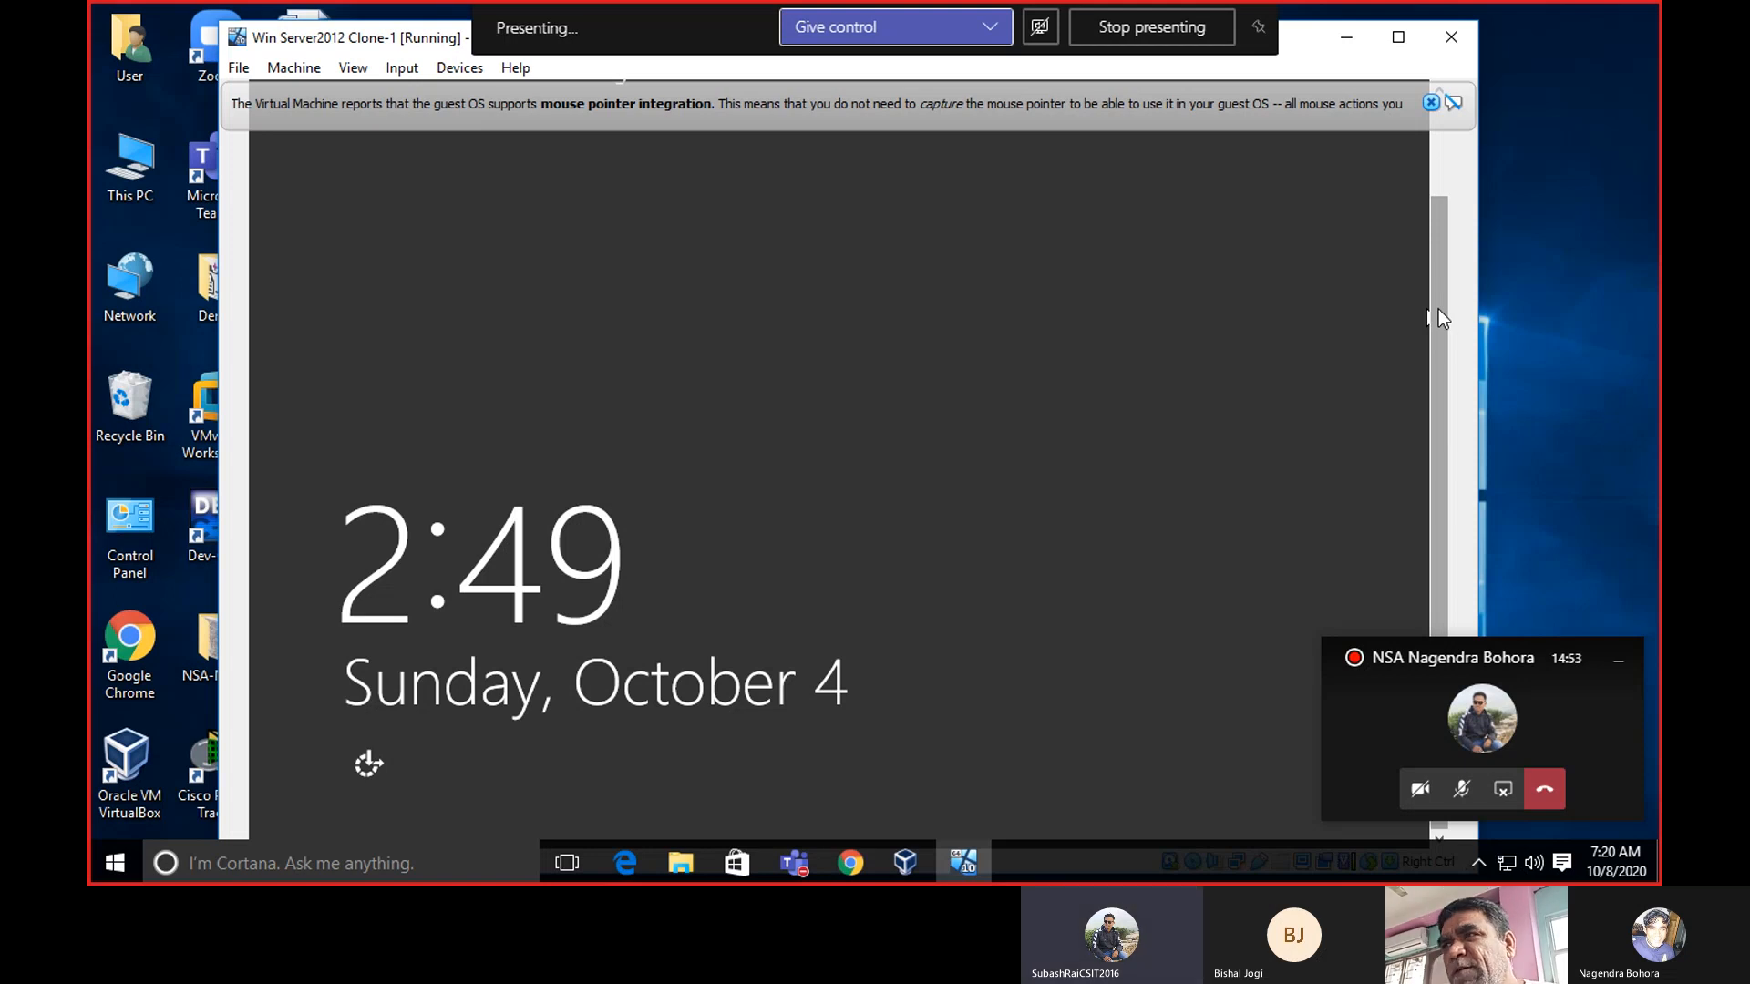
mouse_move(1439, 309)
left_mouse_down()
mouse_move(1438, 239)
mouse_move(1440, 297)
left_mouse_up()
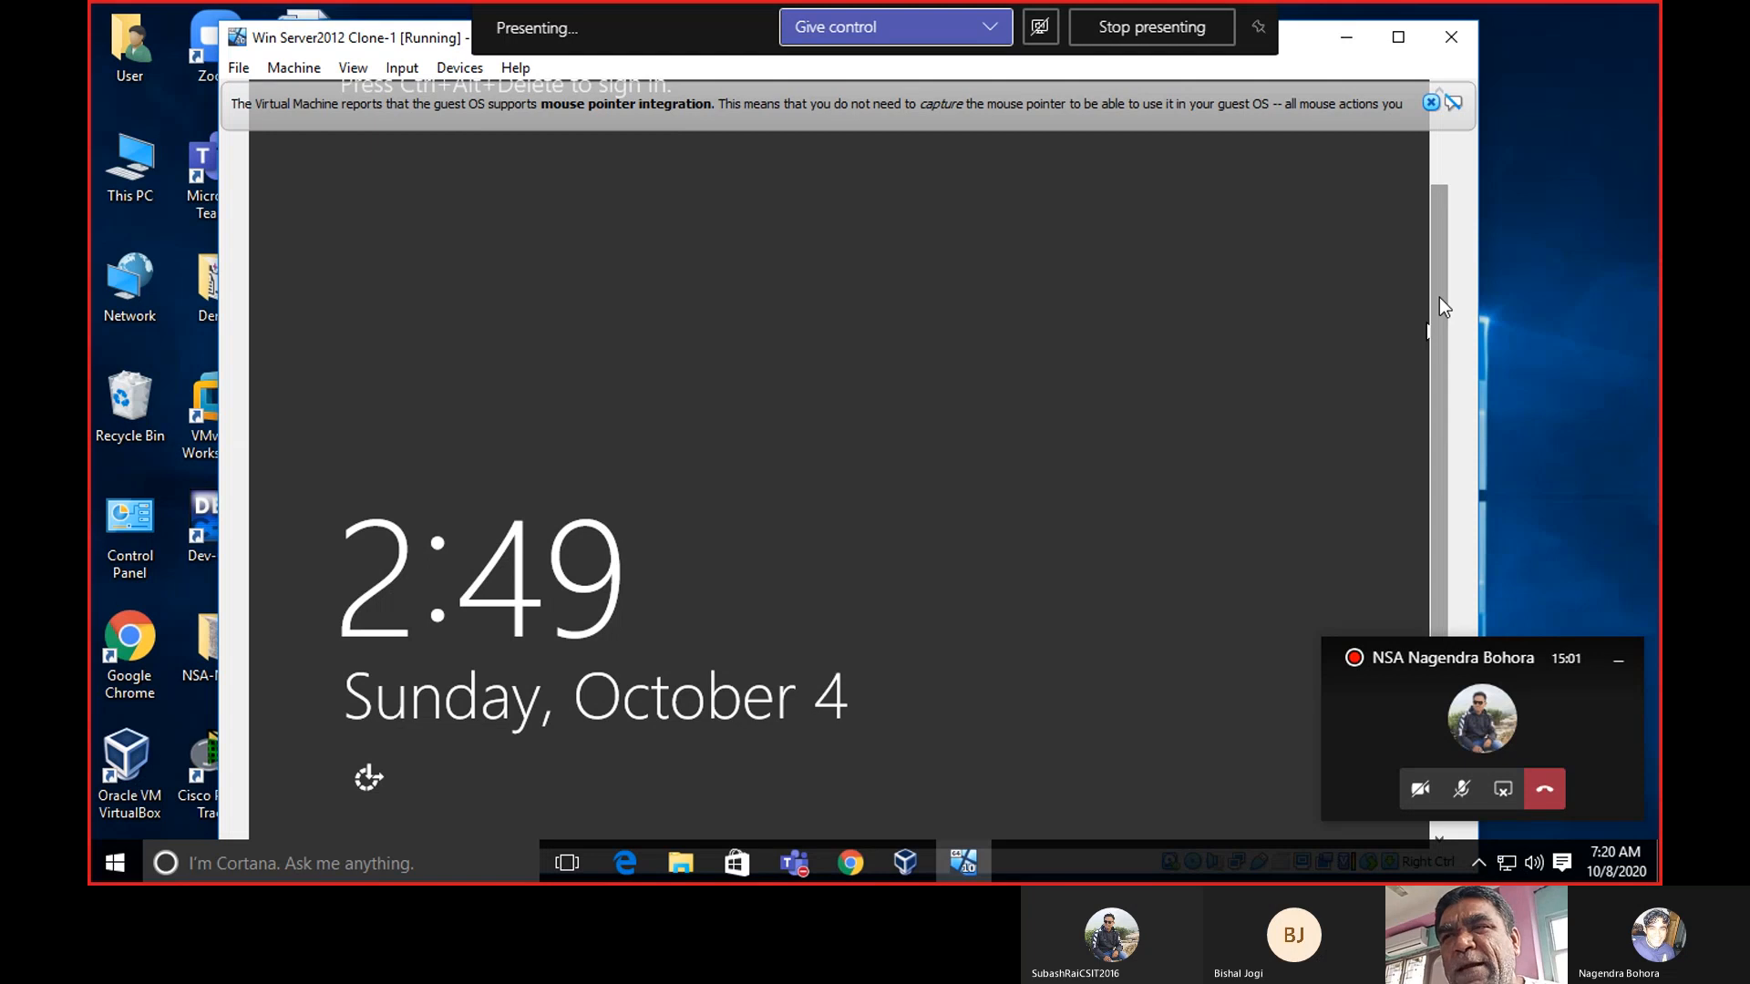
left_click_drag(1439, 298, 1440, 326)
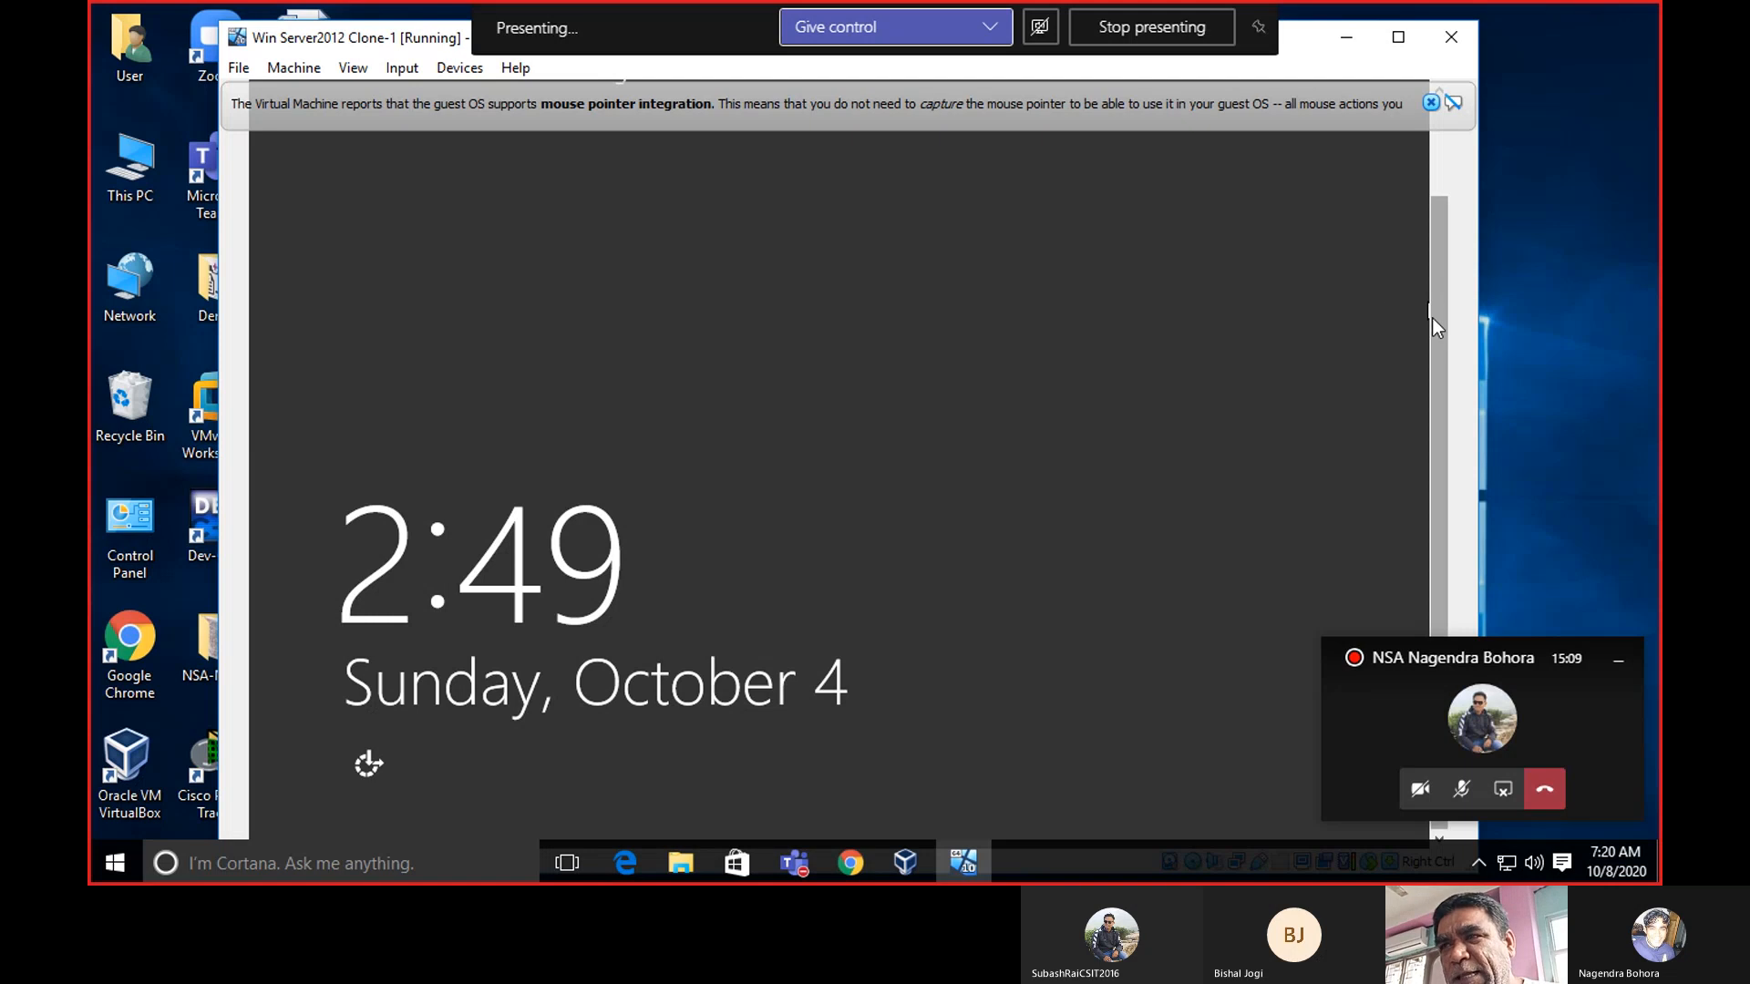
left_click_drag(1432, 319, 1433, 250)
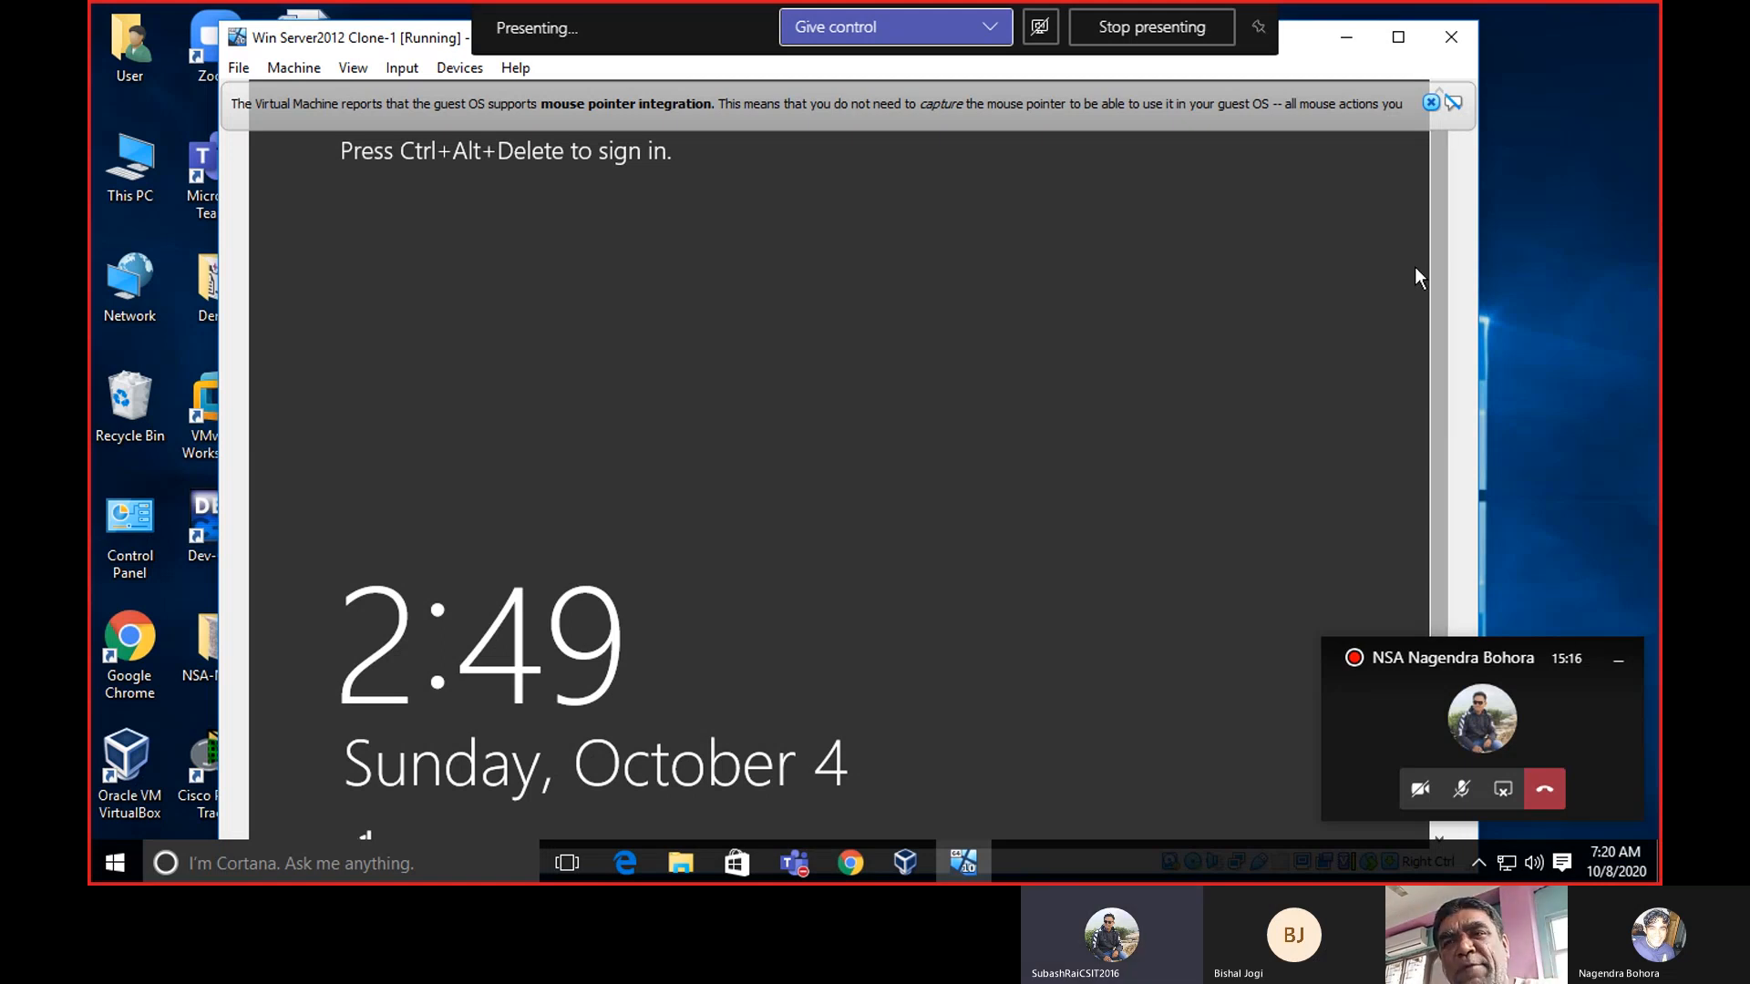
left_click_drag(1443, 228, 1440, 282)
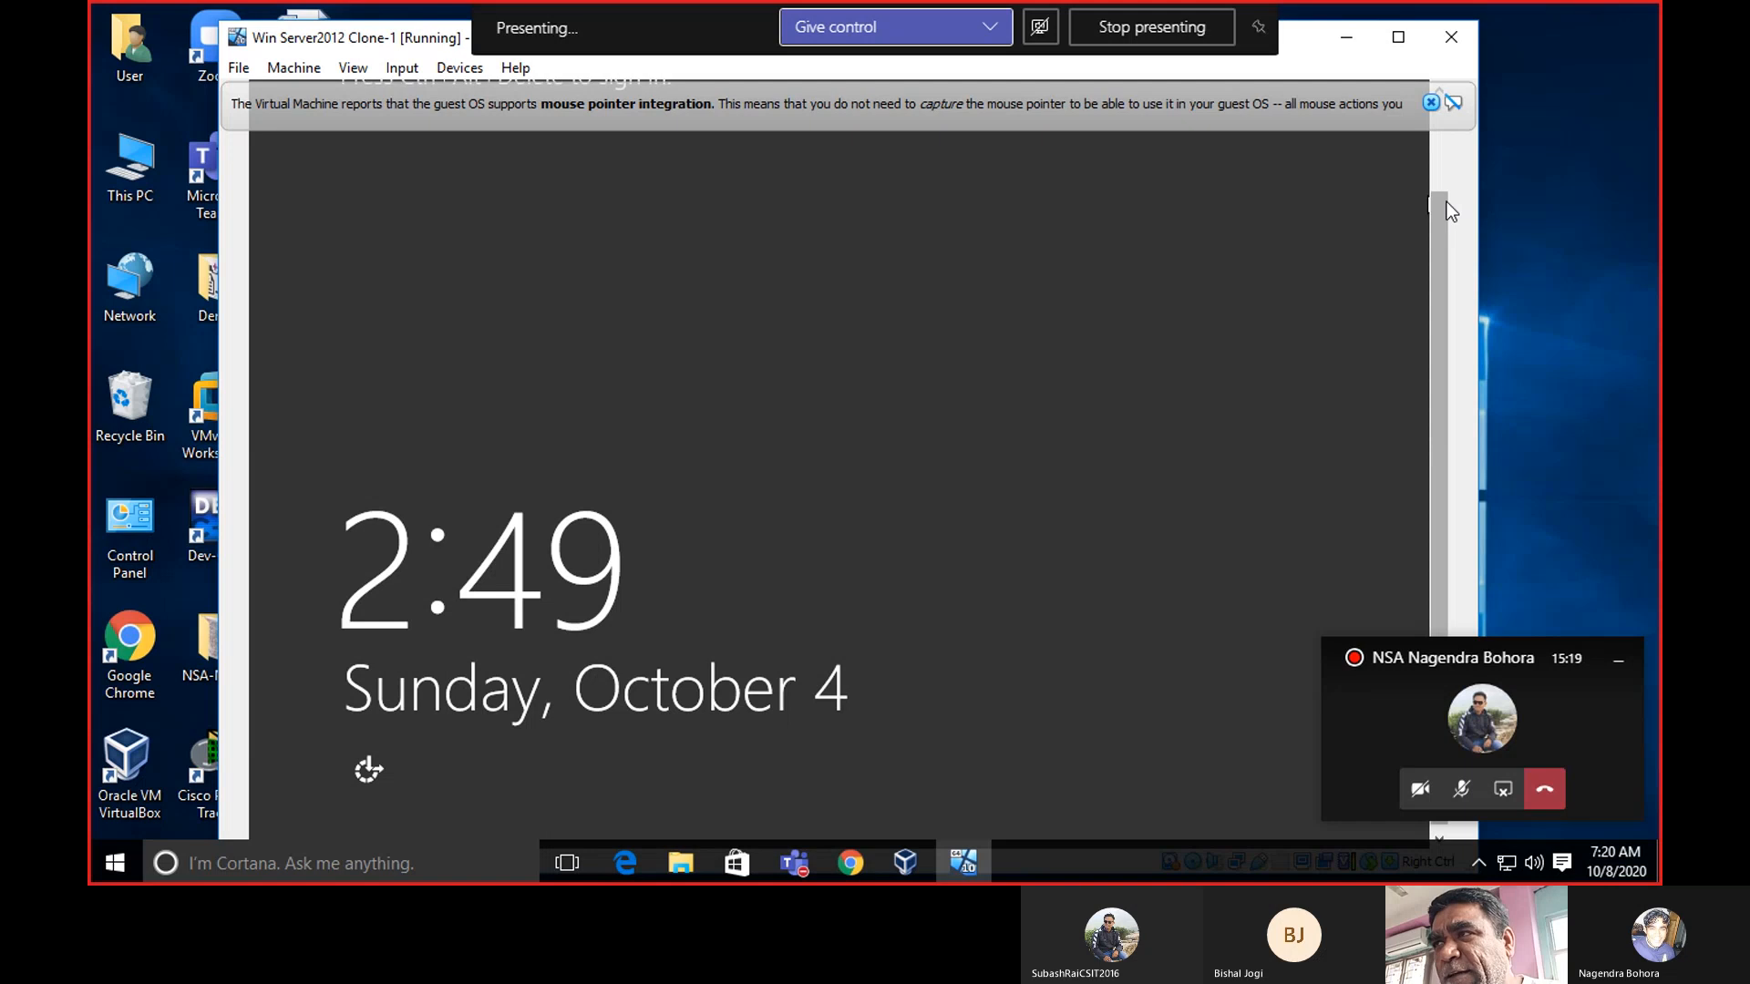
left_click_drag(1442, 206, 1422, 251)
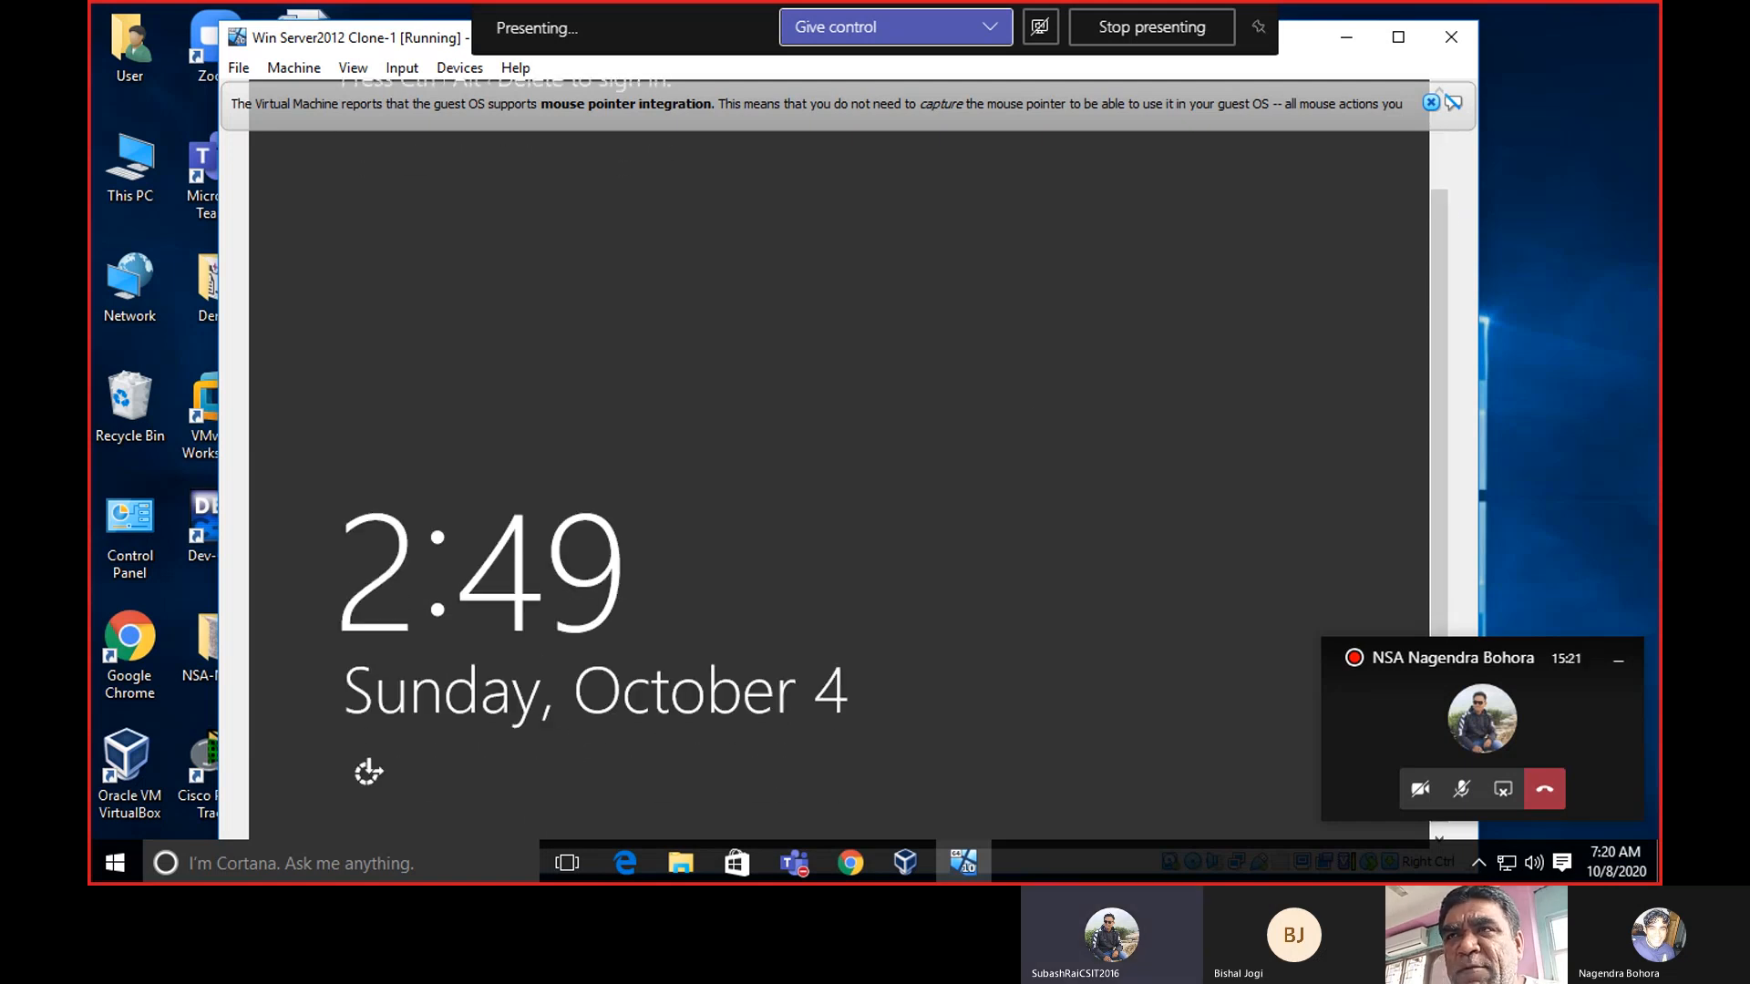
left_click(1429, 104)
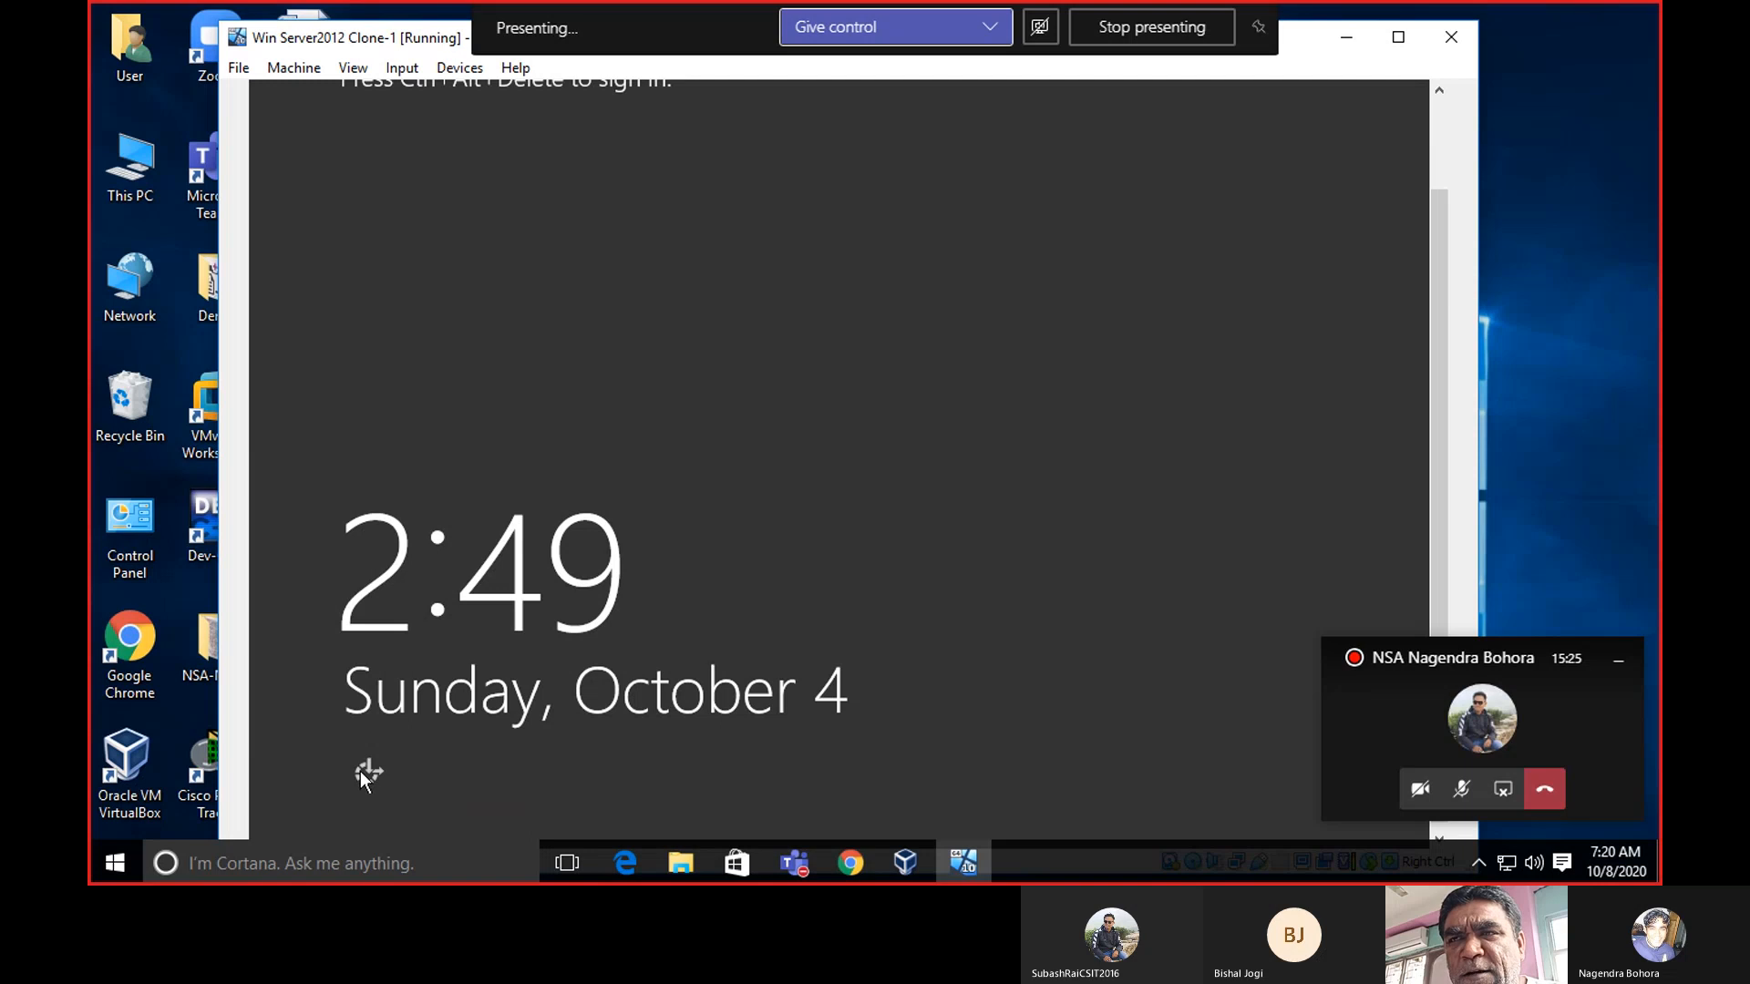
Launch the On-Screen Keyboard from Ease of Access and send Ctrl+Alt+Del, then return to the lock screen.
left_click(364, 773)
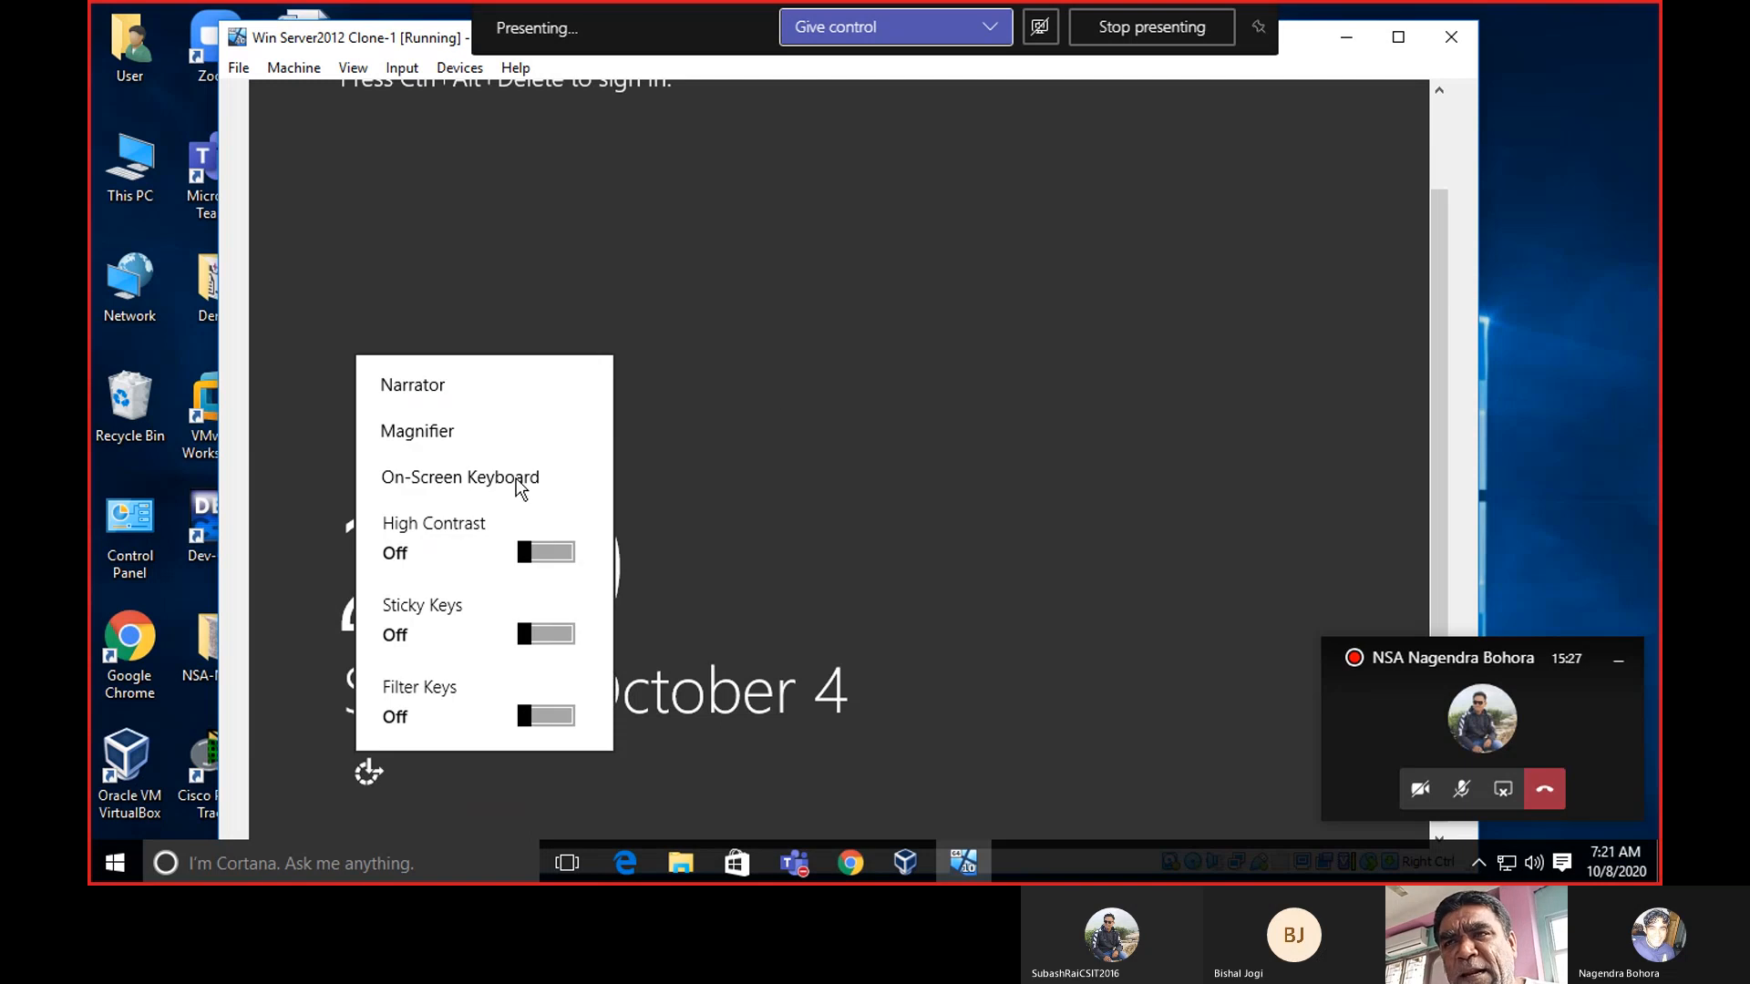
left_click(484, 487)
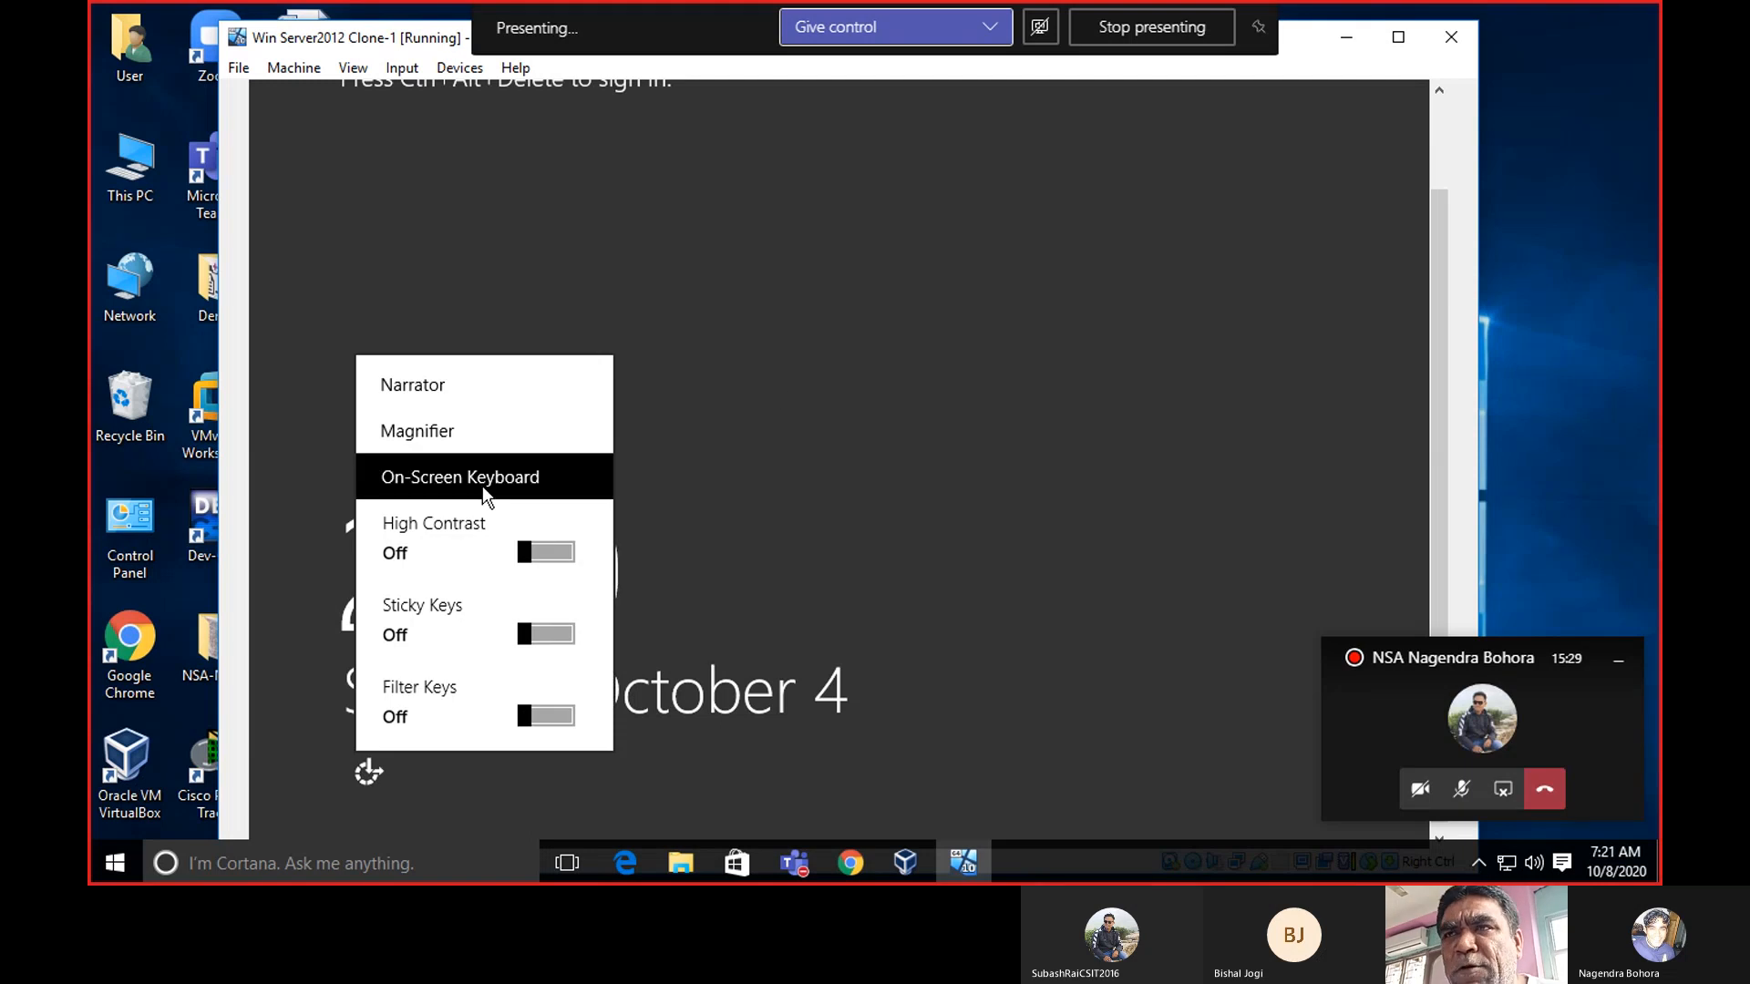
left_click(378, 773)
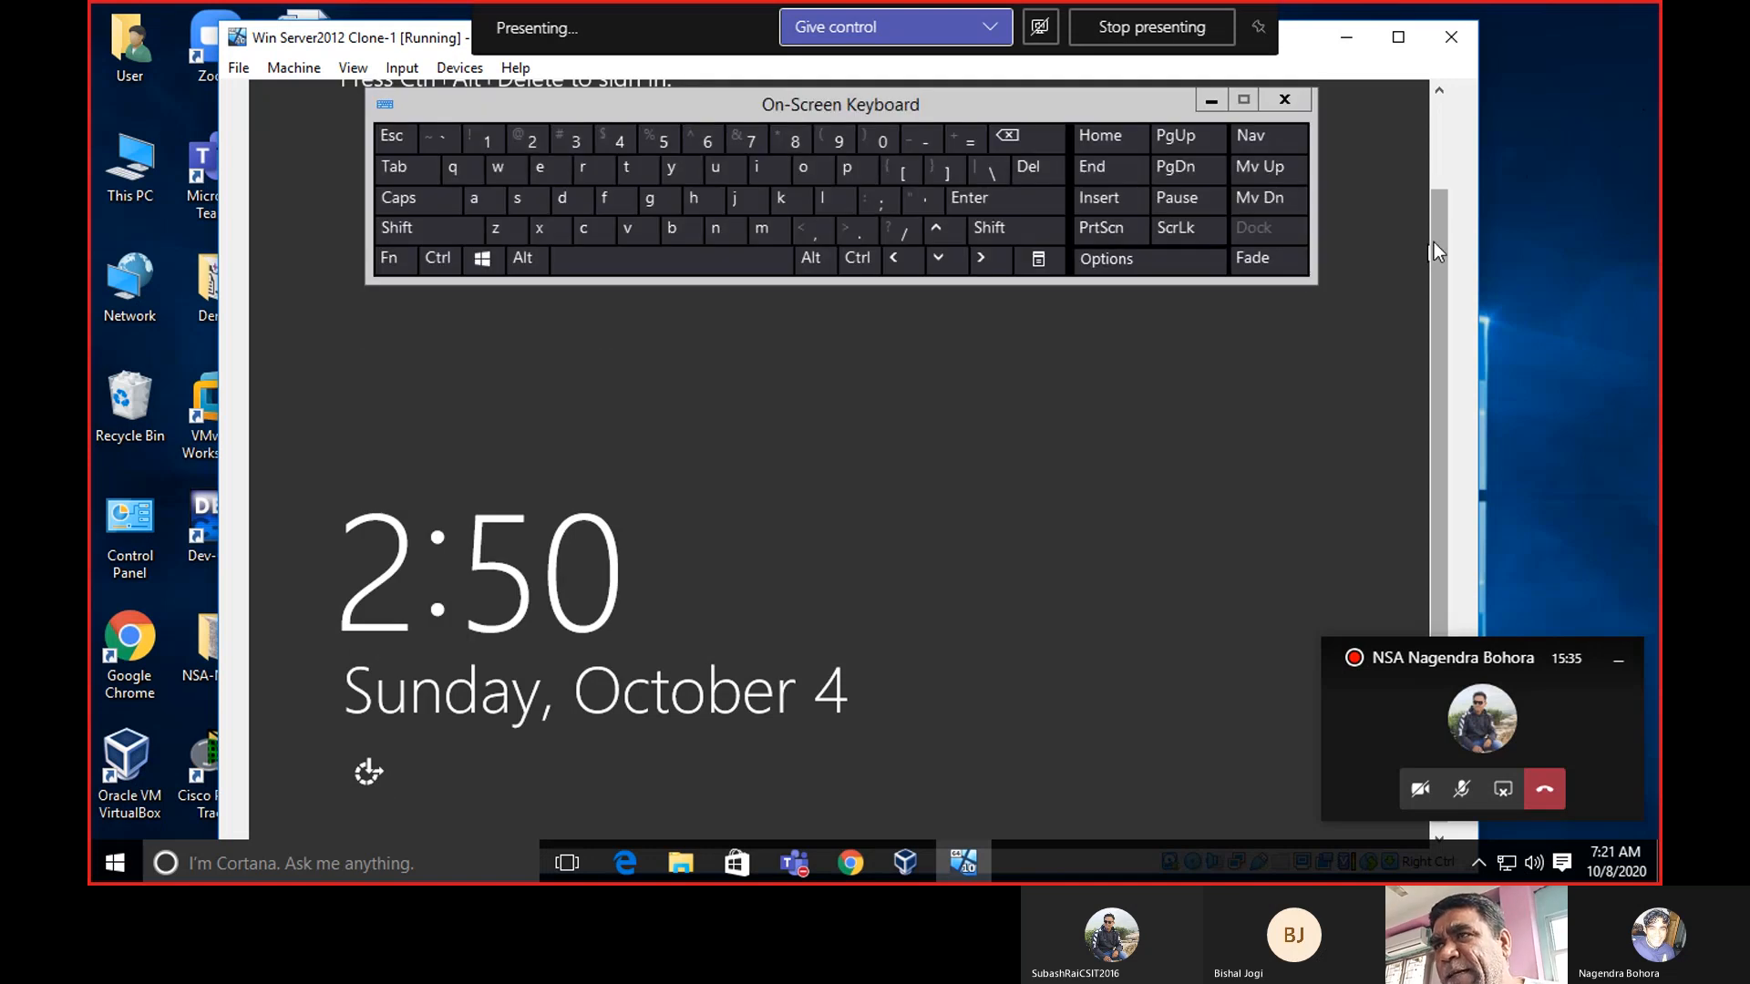
left_click_drag(1435, 242, 1435, 195)
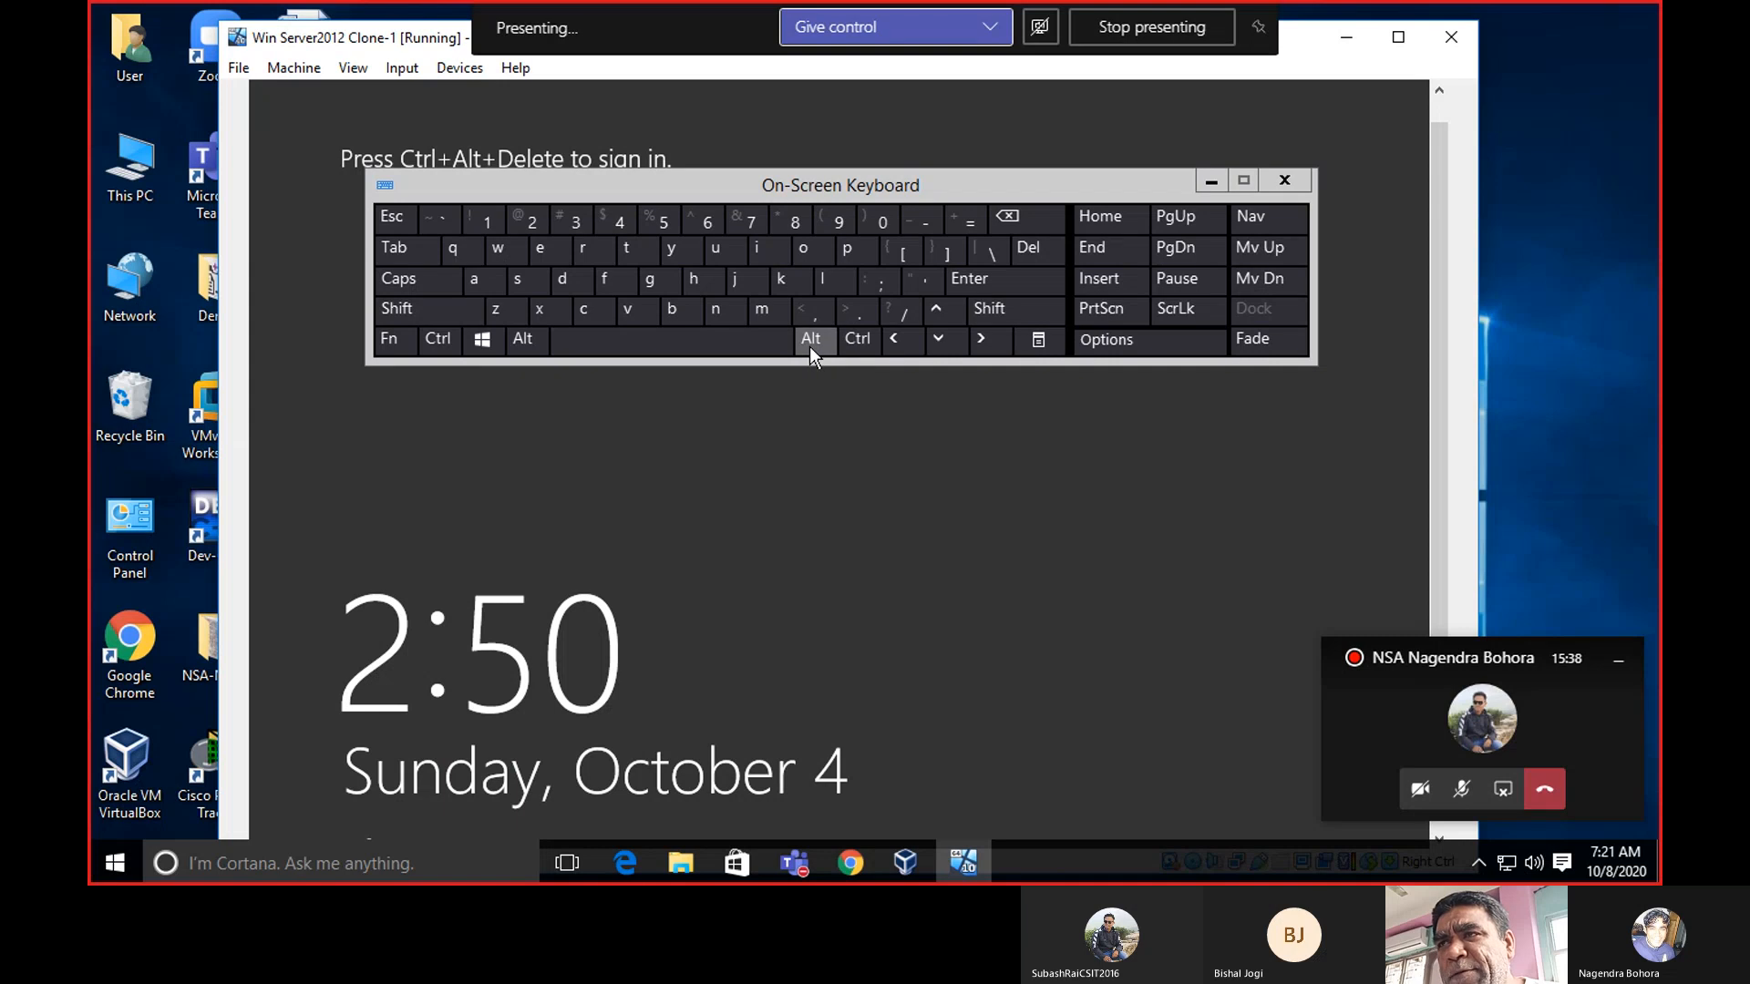
left_click(809, 342)
left_click(853, 340)
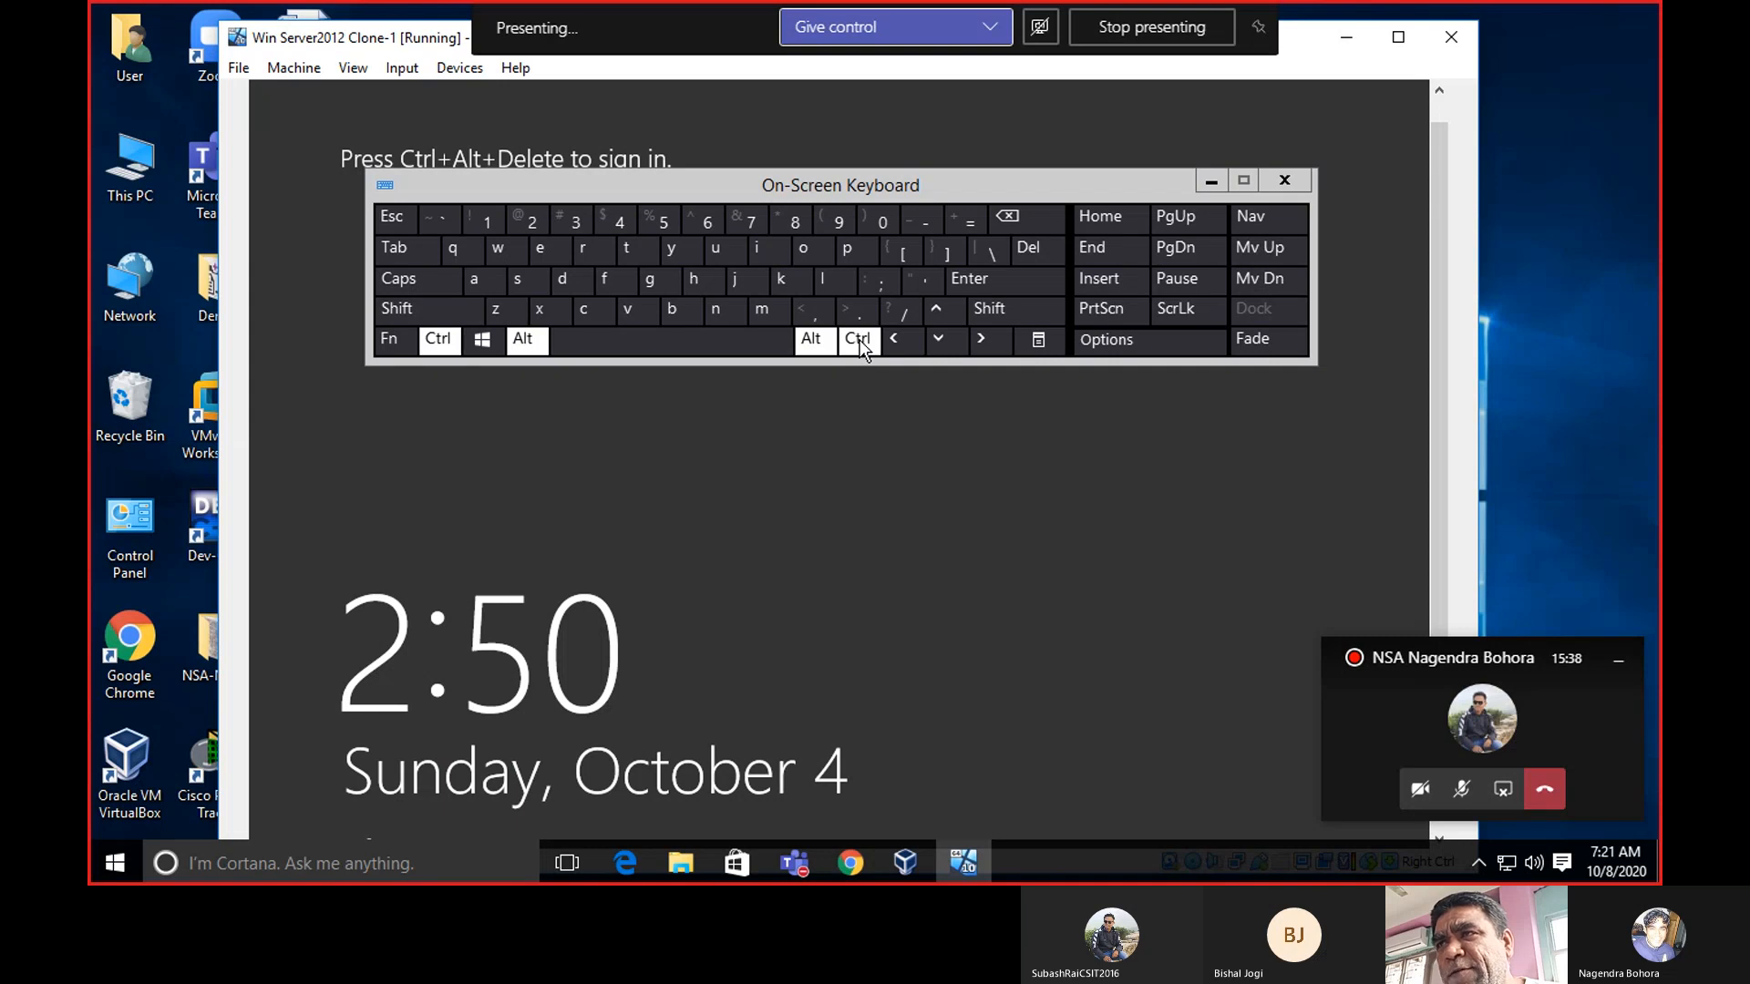
left_click(1024, 253)
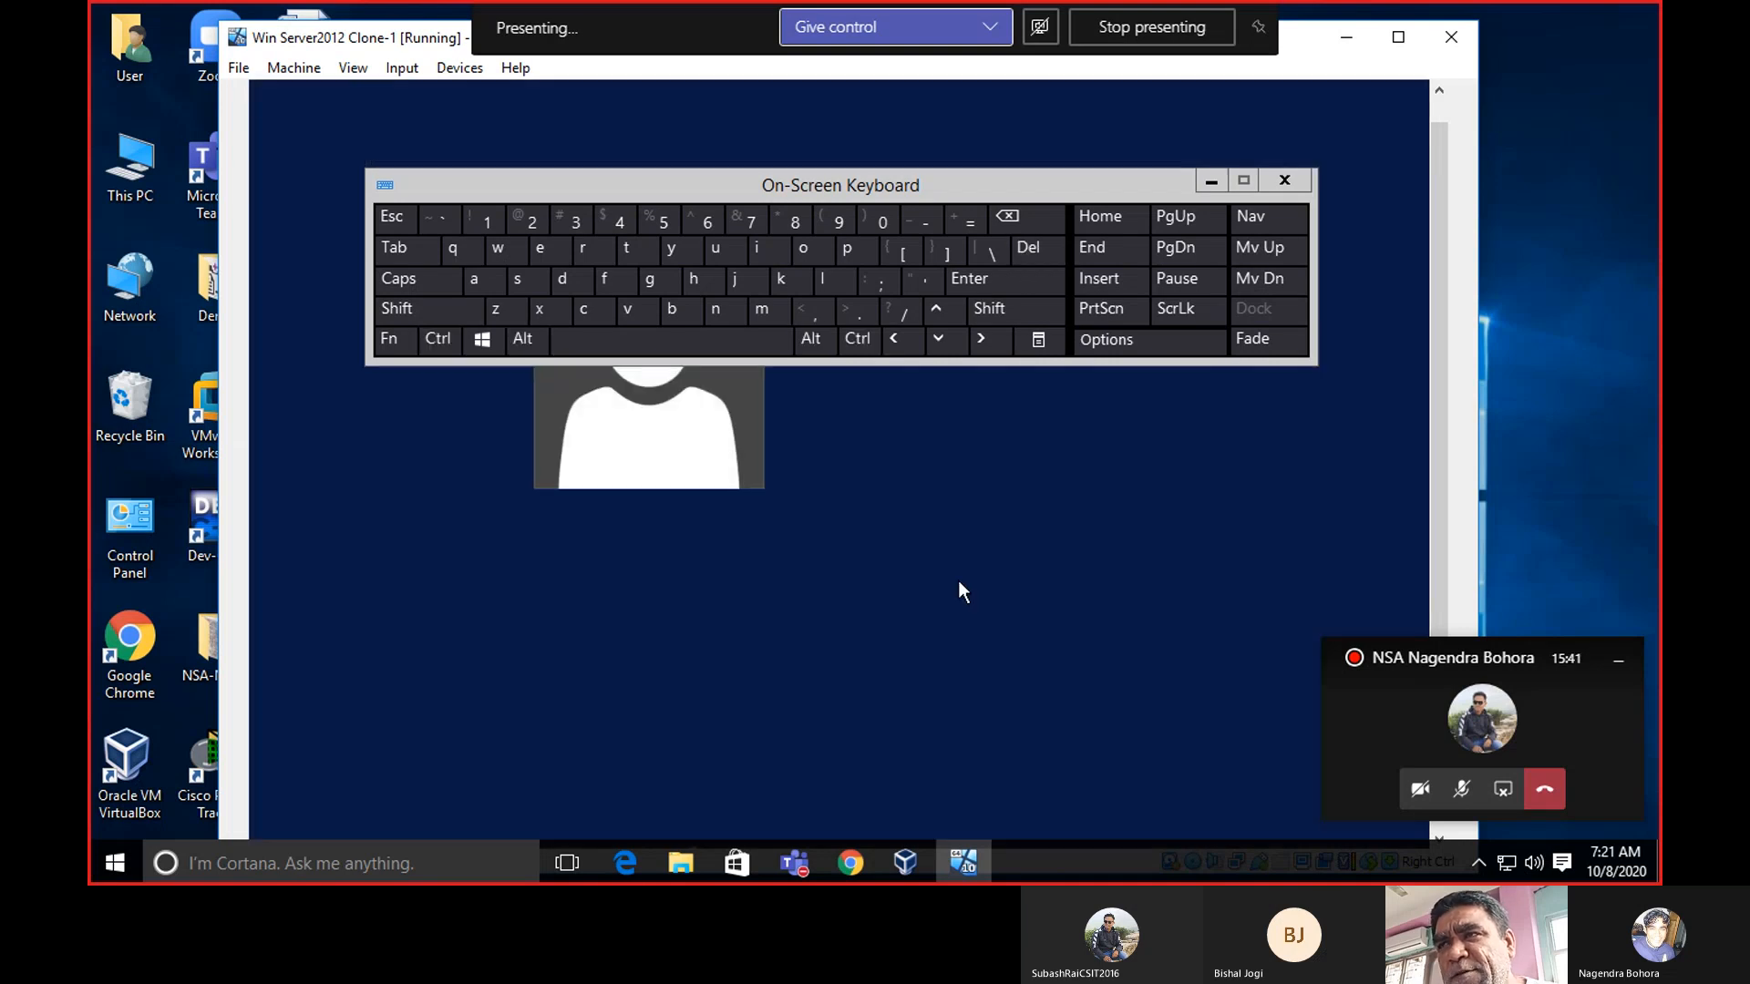
left_click_drag(1014, 177, 1018, 82)
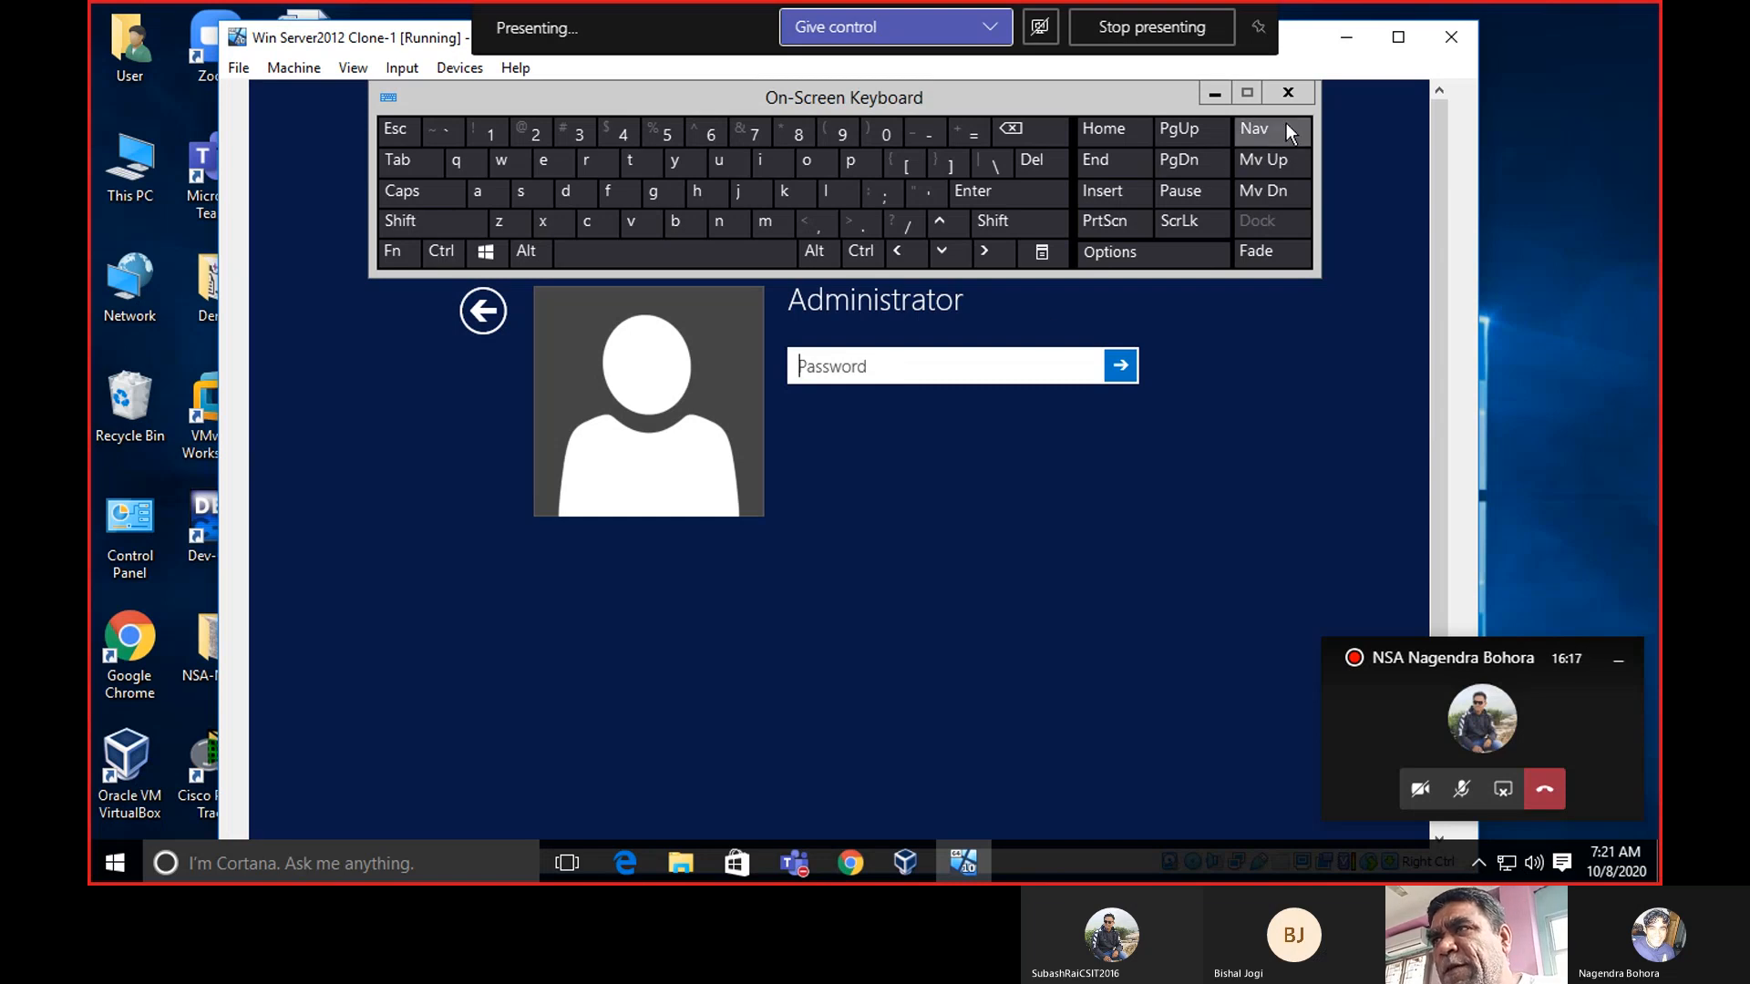
left_click(1288, 94)
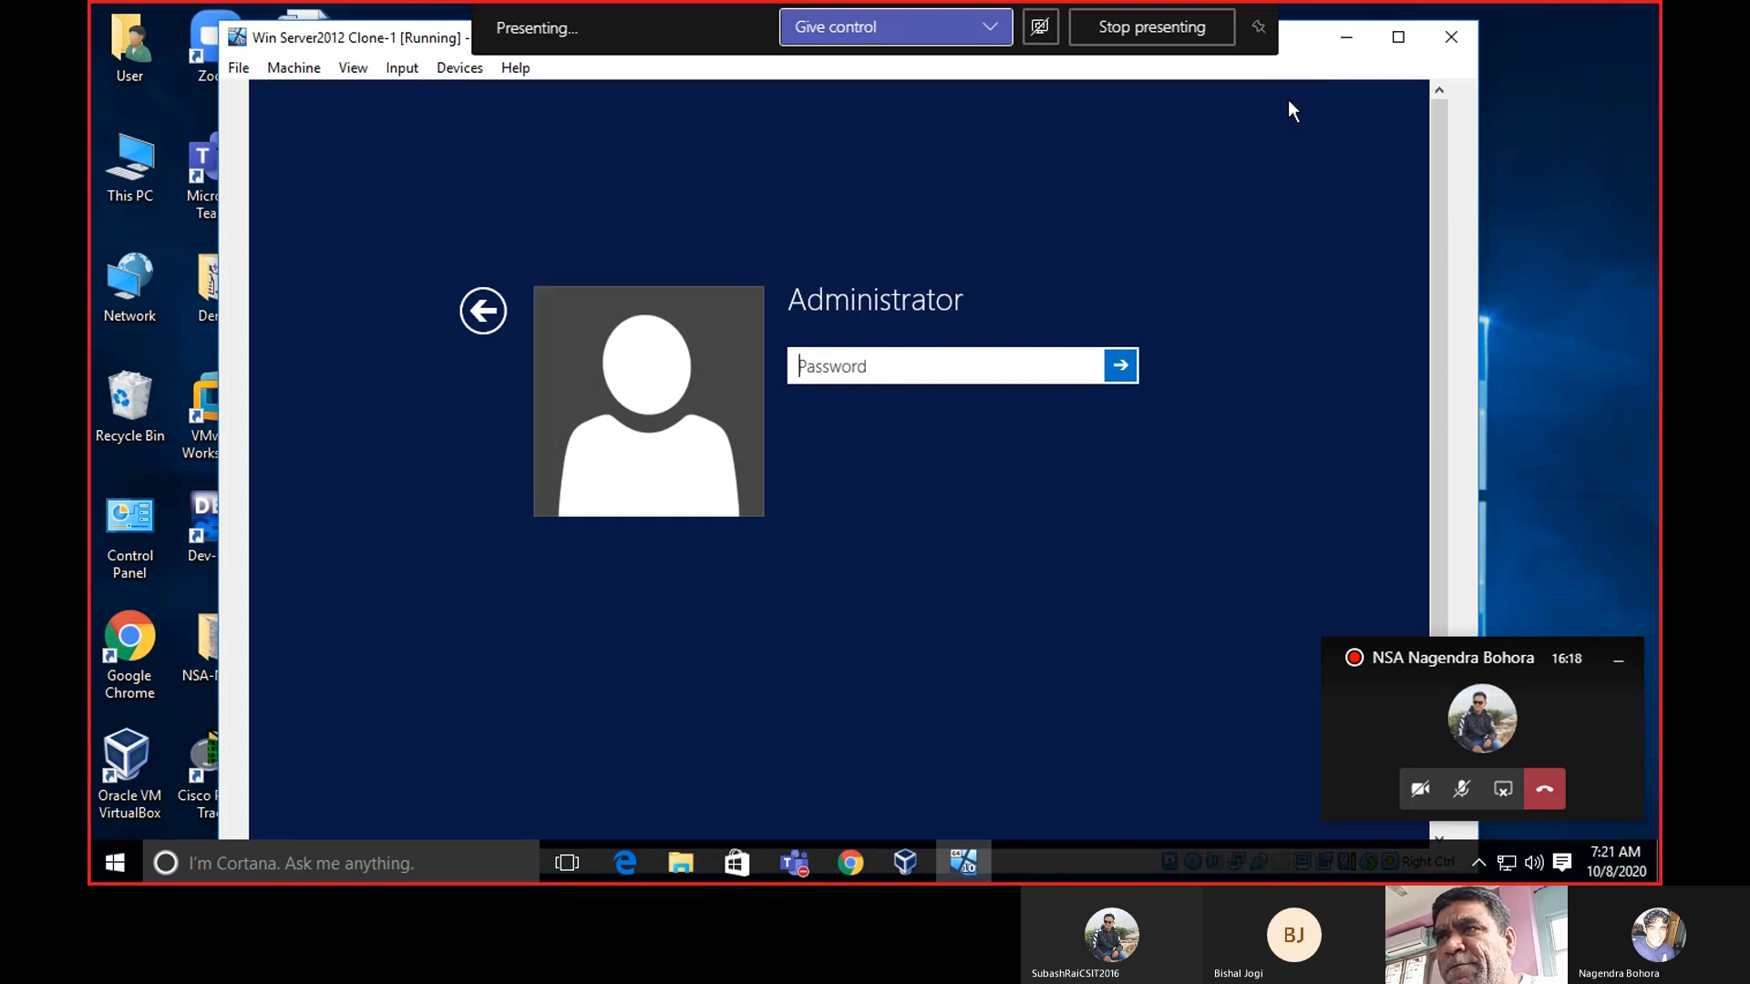
left_click(484, 313)
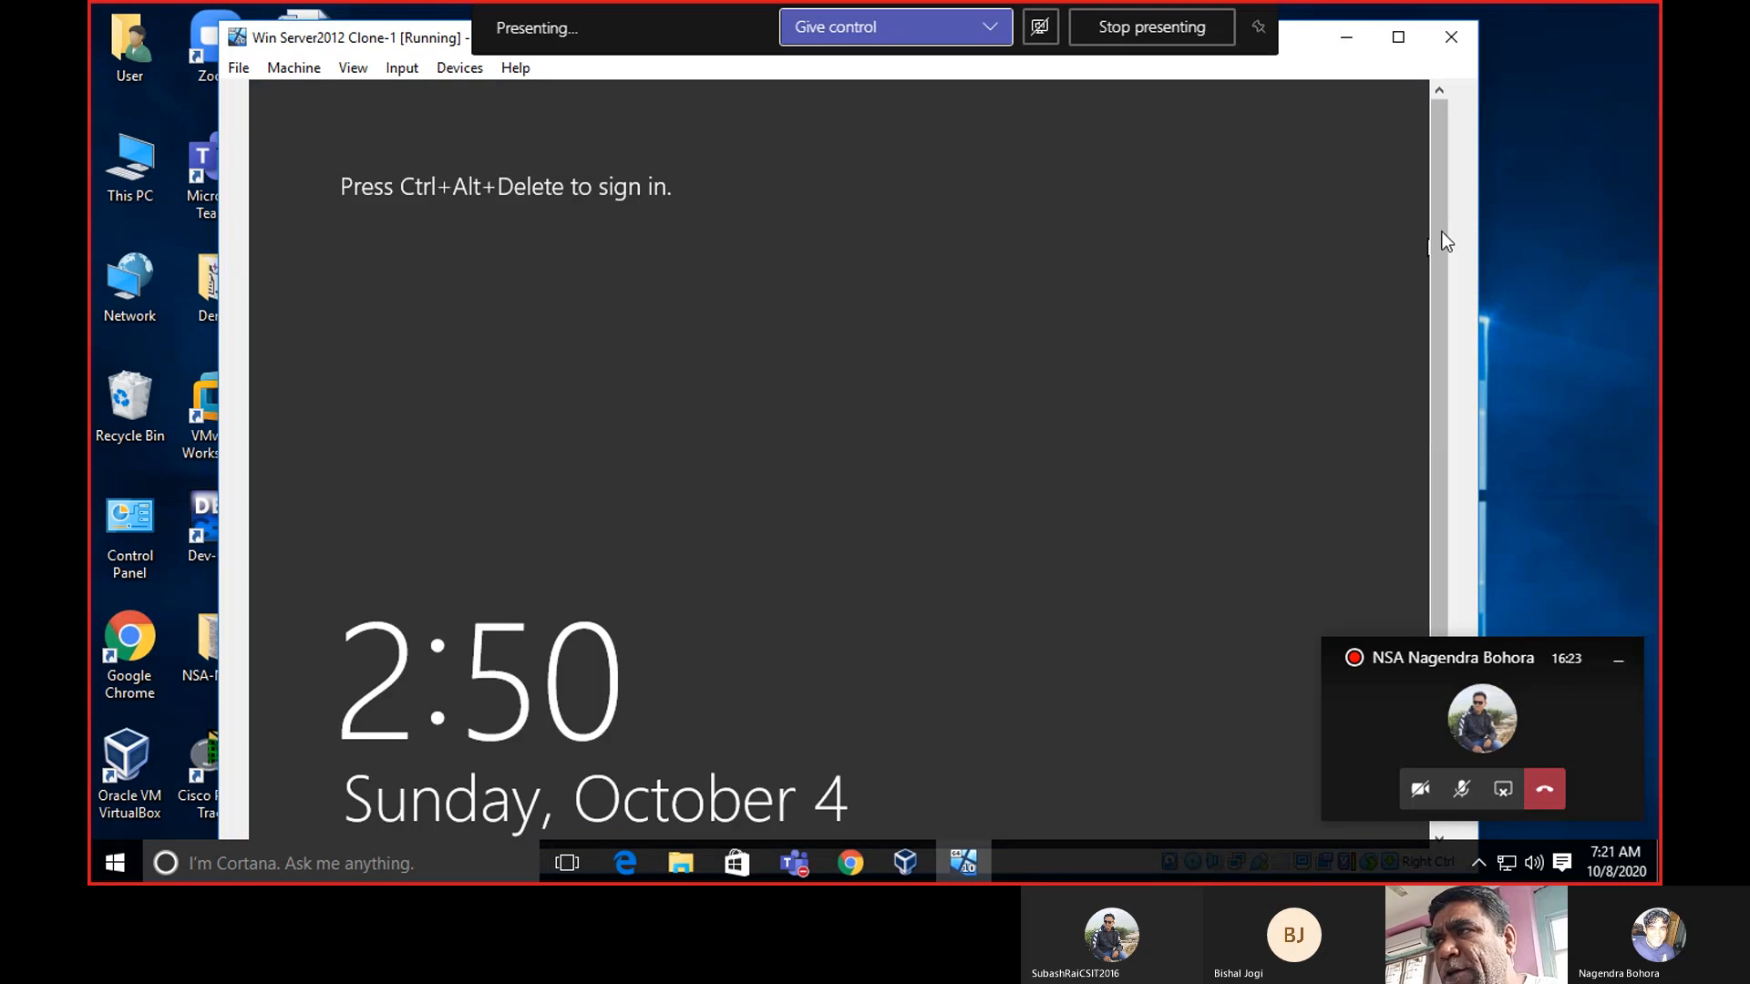
Relaunch the On-Screen Keyboard and send Ctrl+Alt+Del to reach the Administrator password prompt.
left_click_drag(1442, 232, 1442, 347)
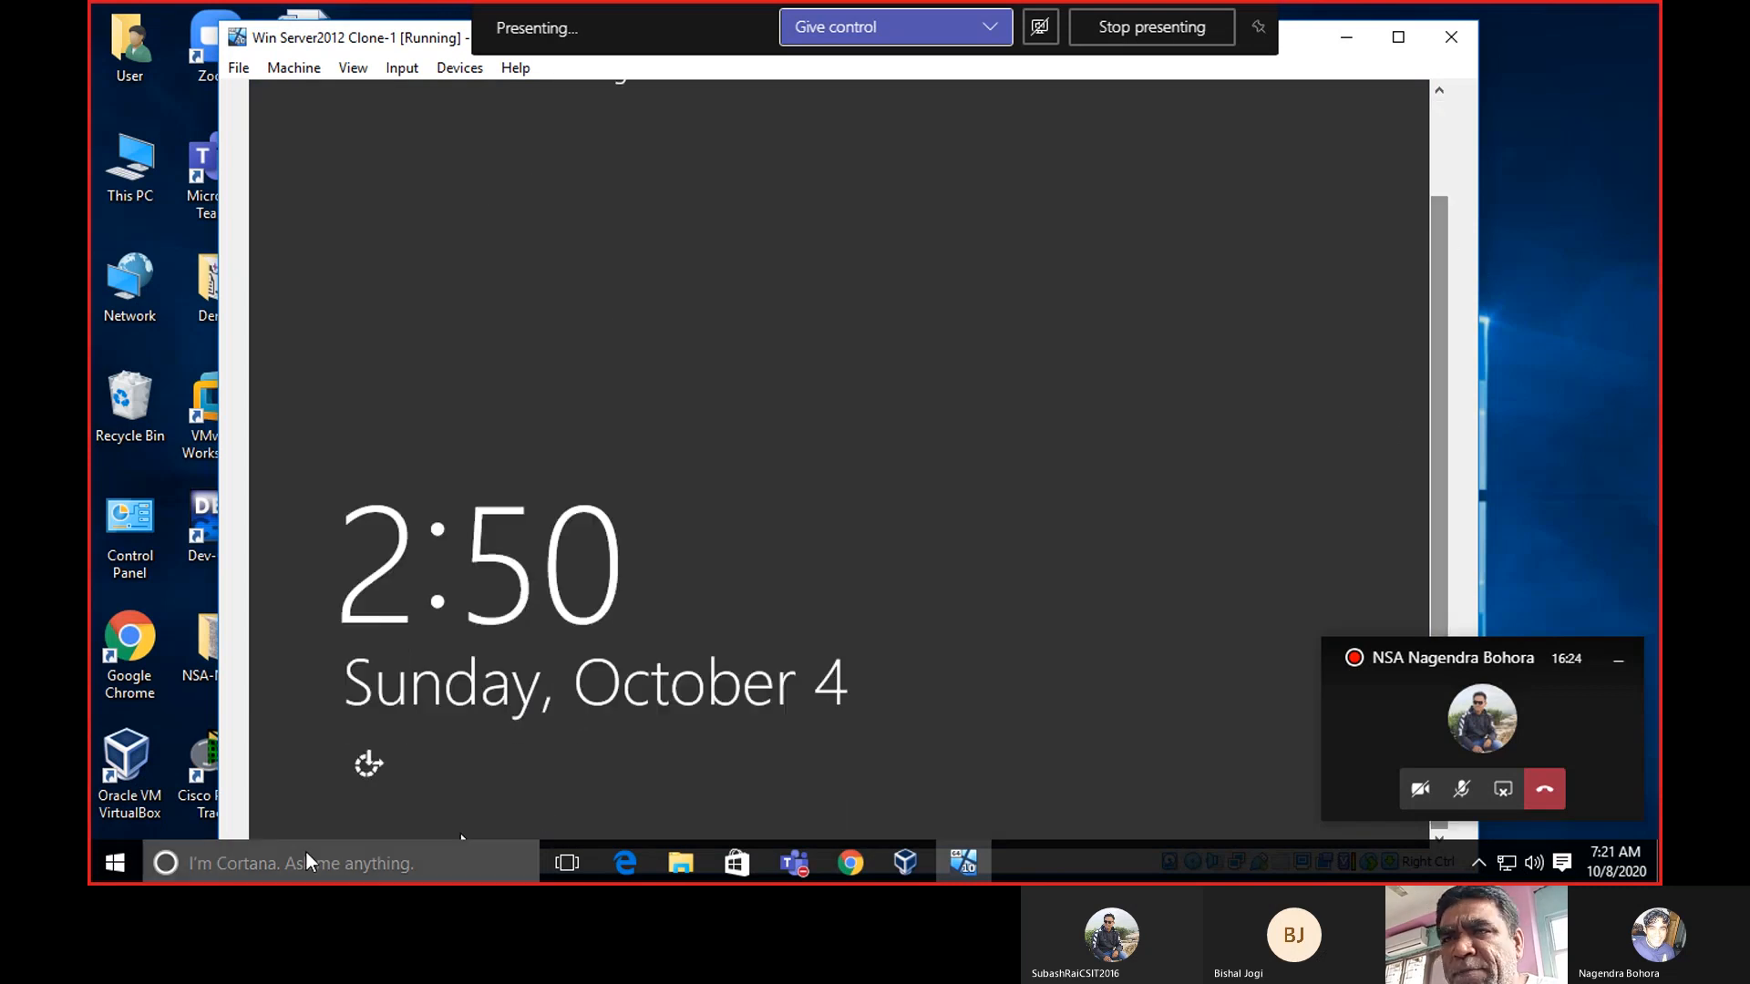
left_click(369, 766)
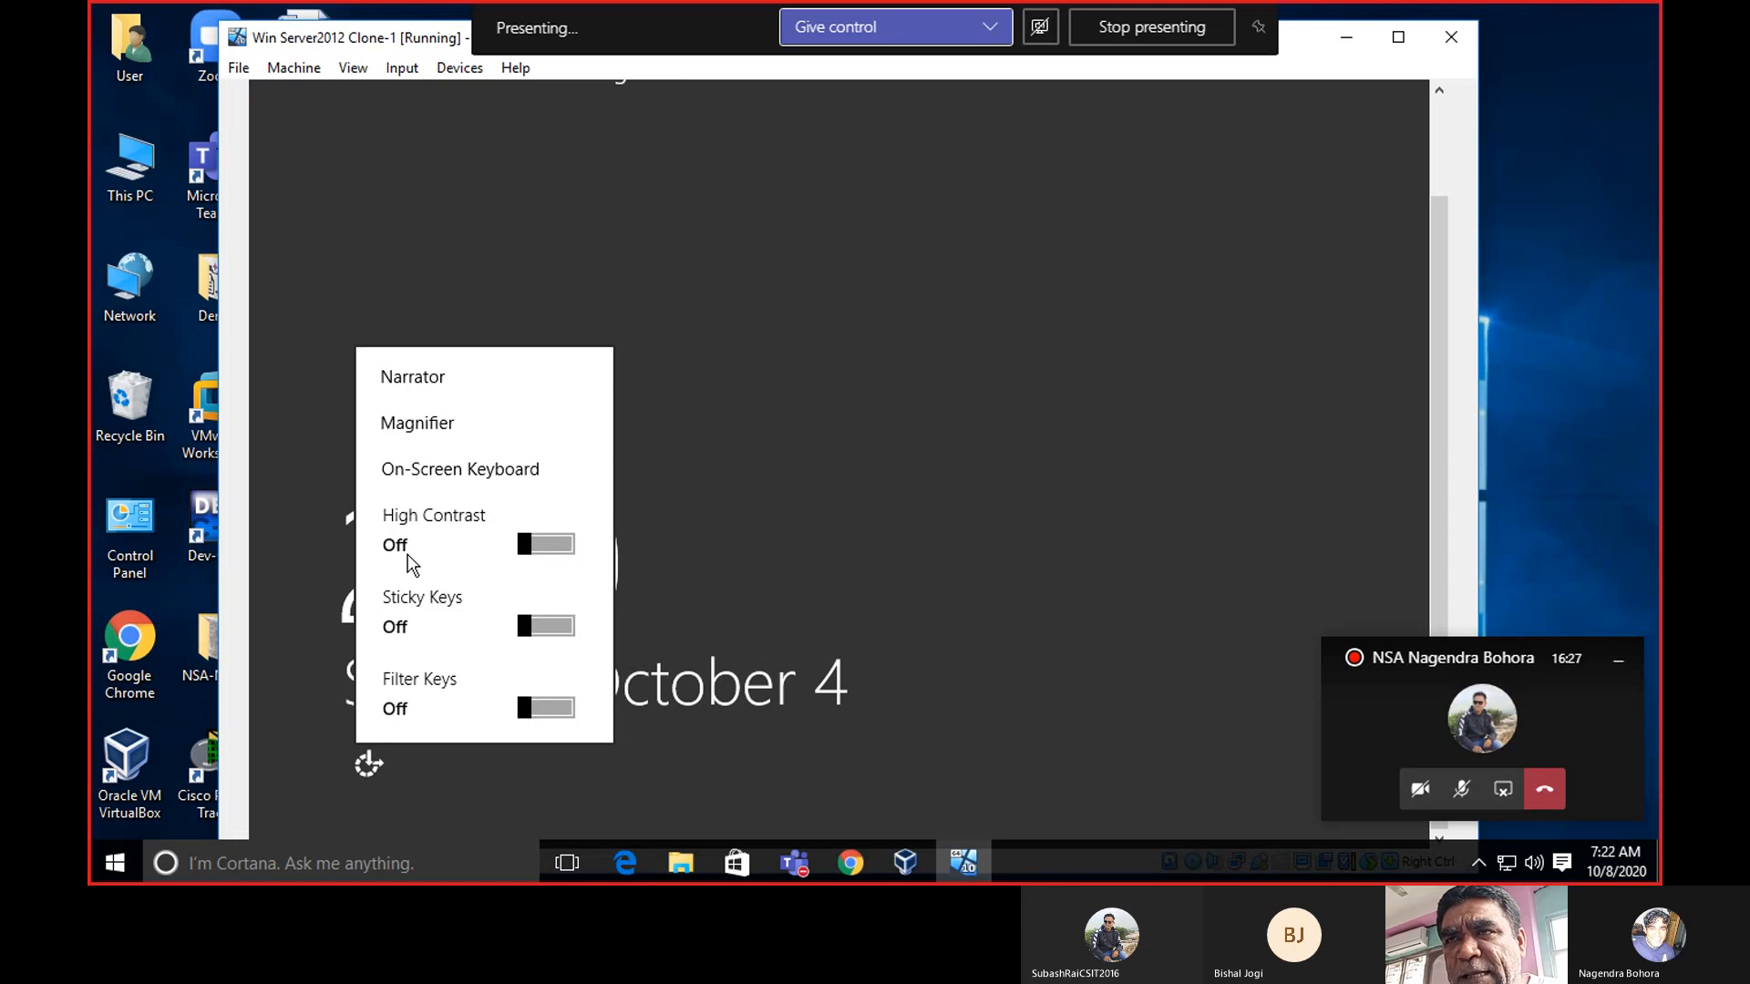
left_click(450, 469)
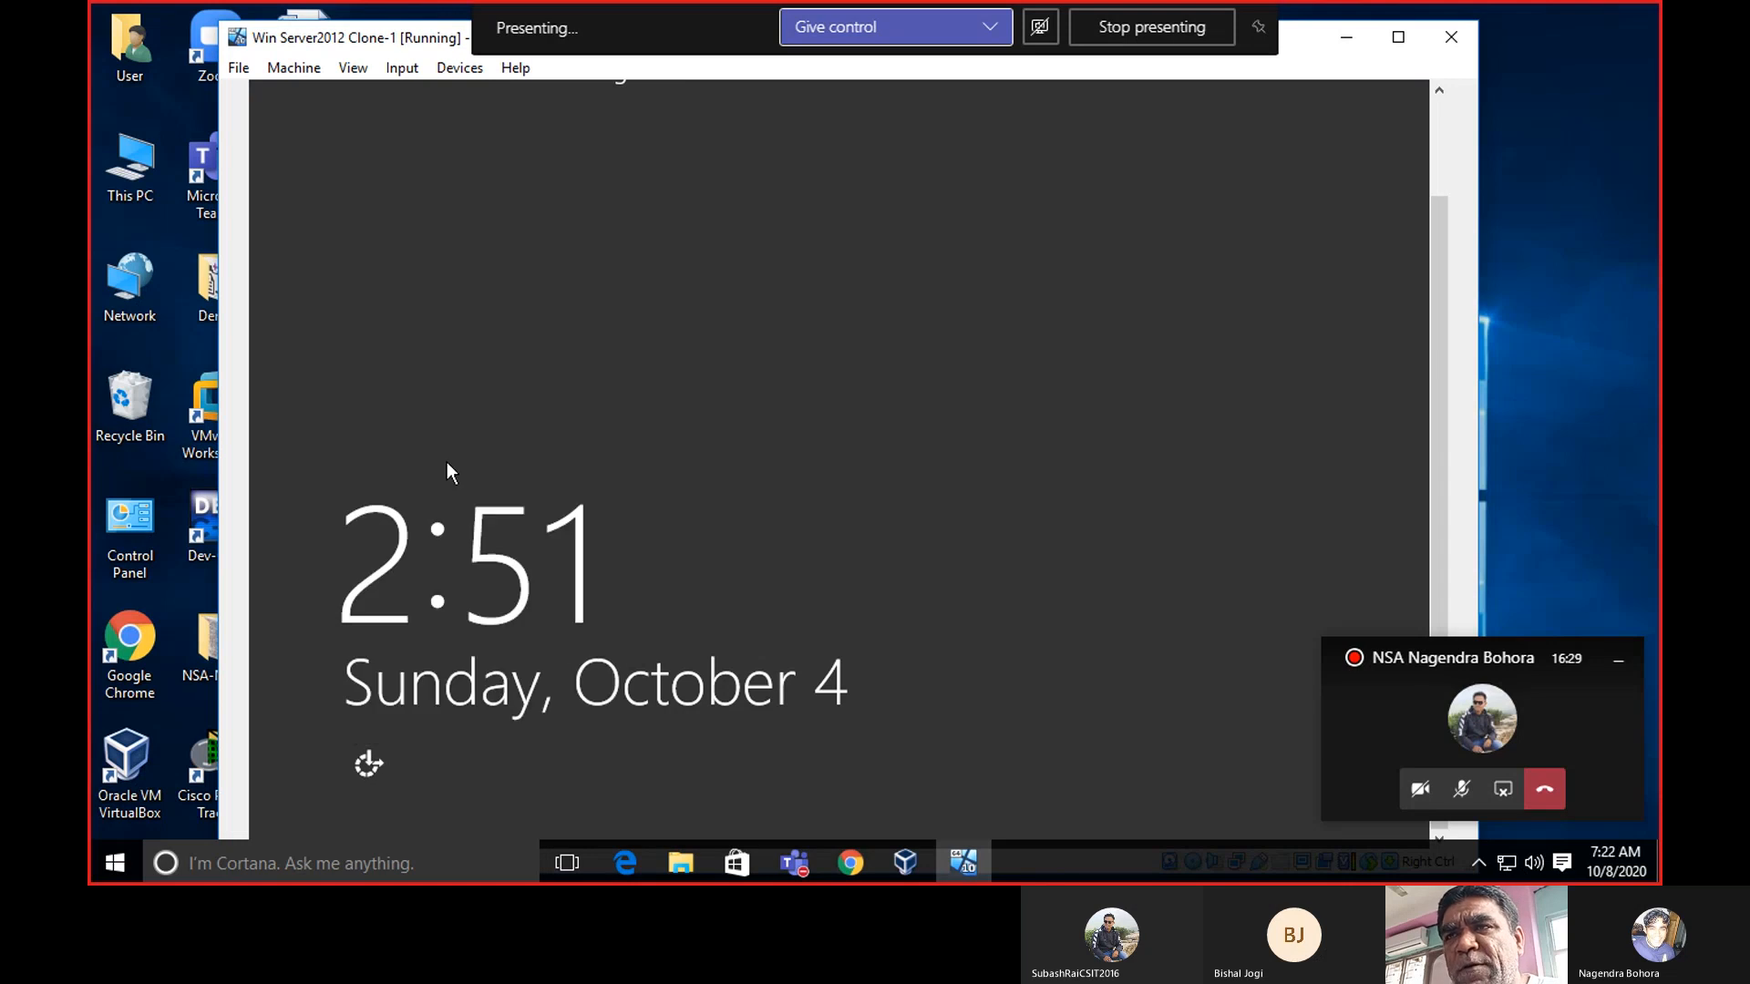
left_click_drag(1435, 264, 1427, 121)
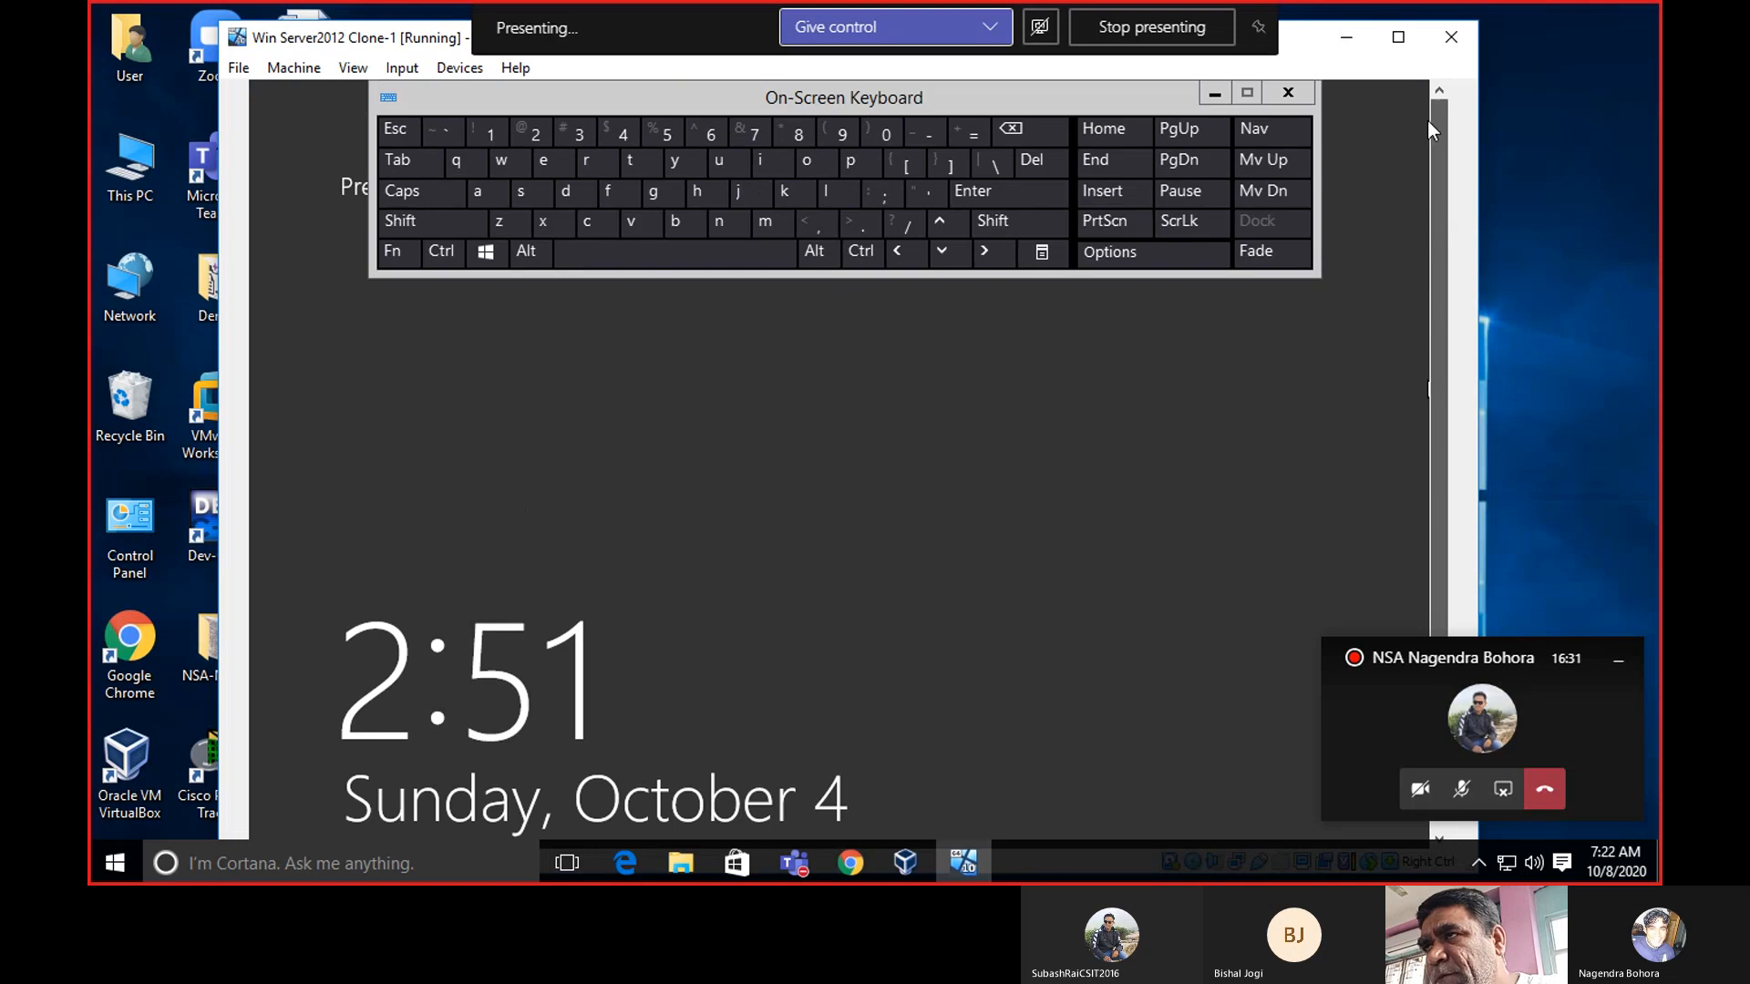
left_click(877, 248)
left_click(834, 255)
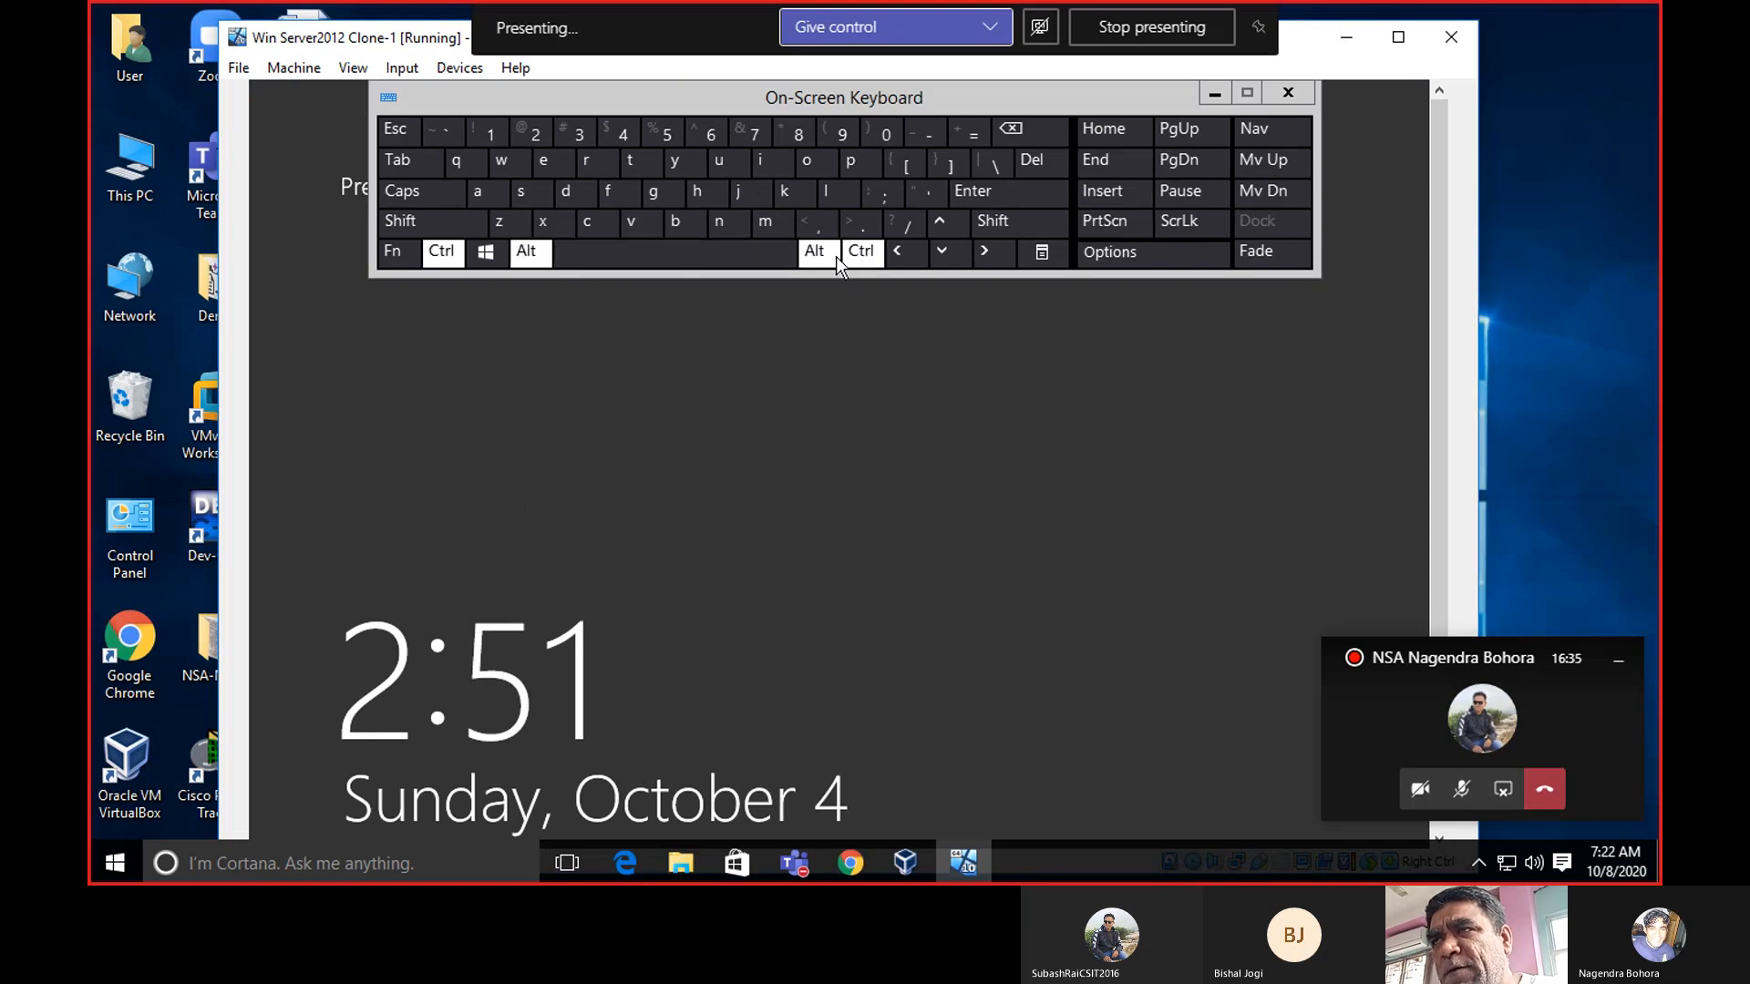
left_click(1032, 161)
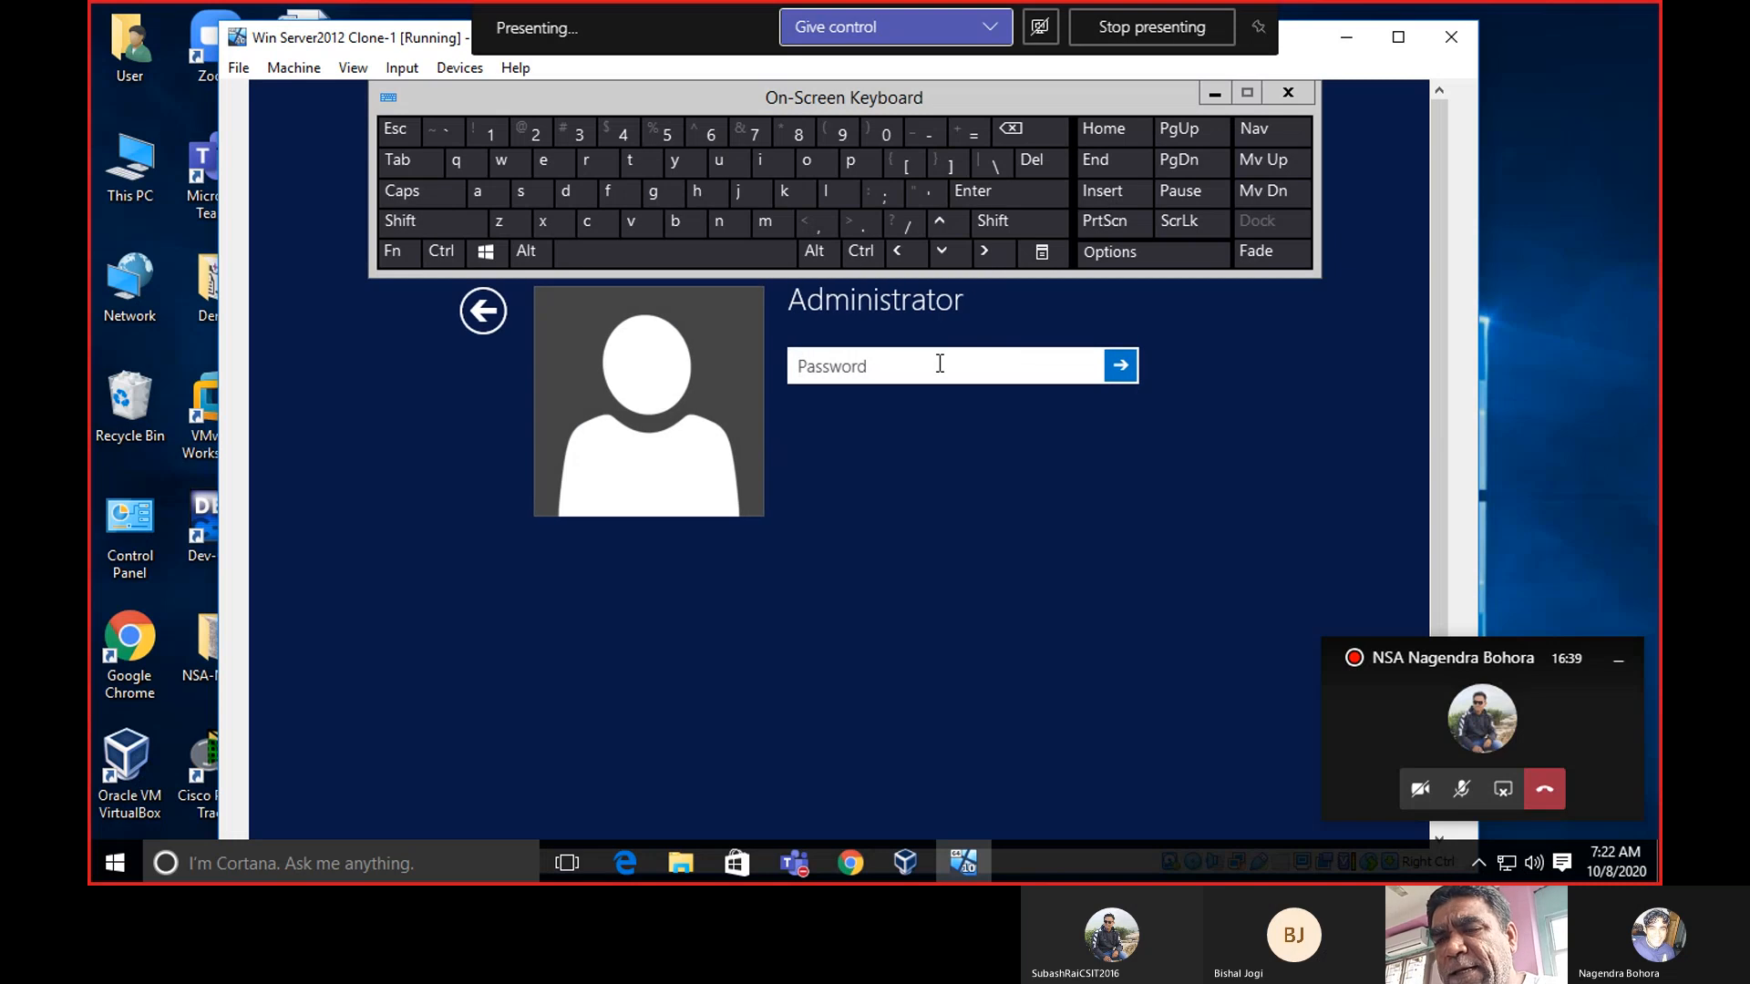
Enter the Administrator password, correct and verify it with the reveal eye, and sign in.
type("•")
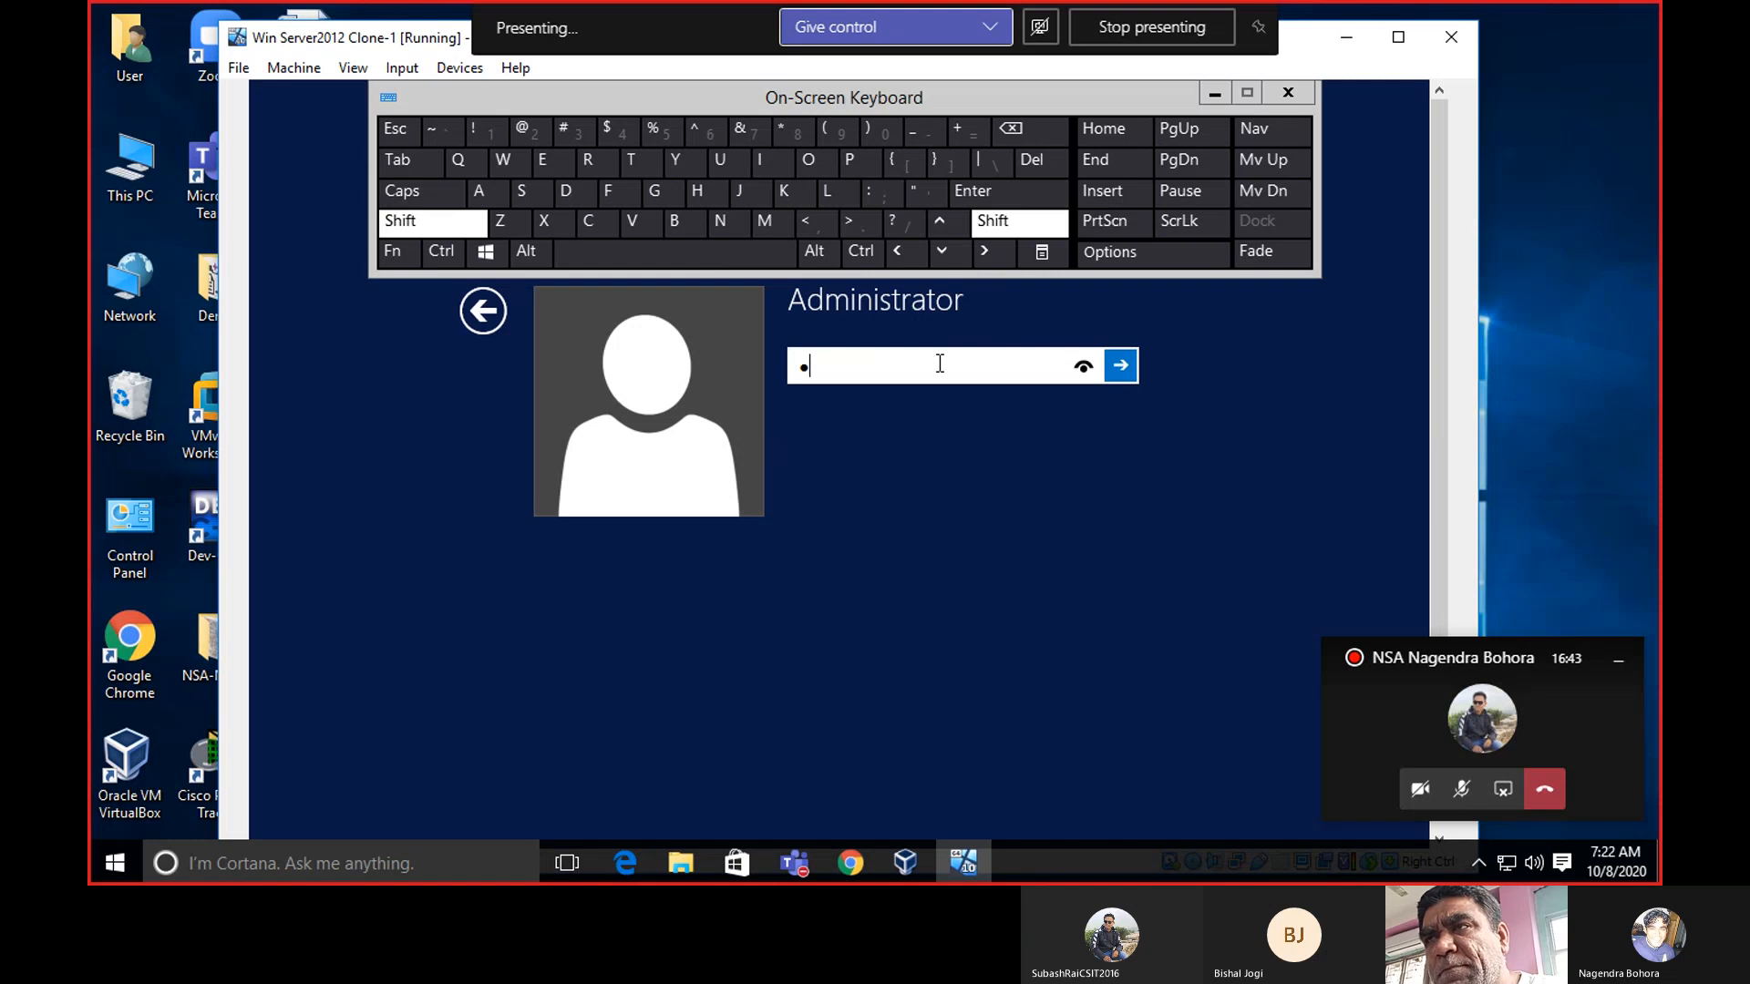
type("•")
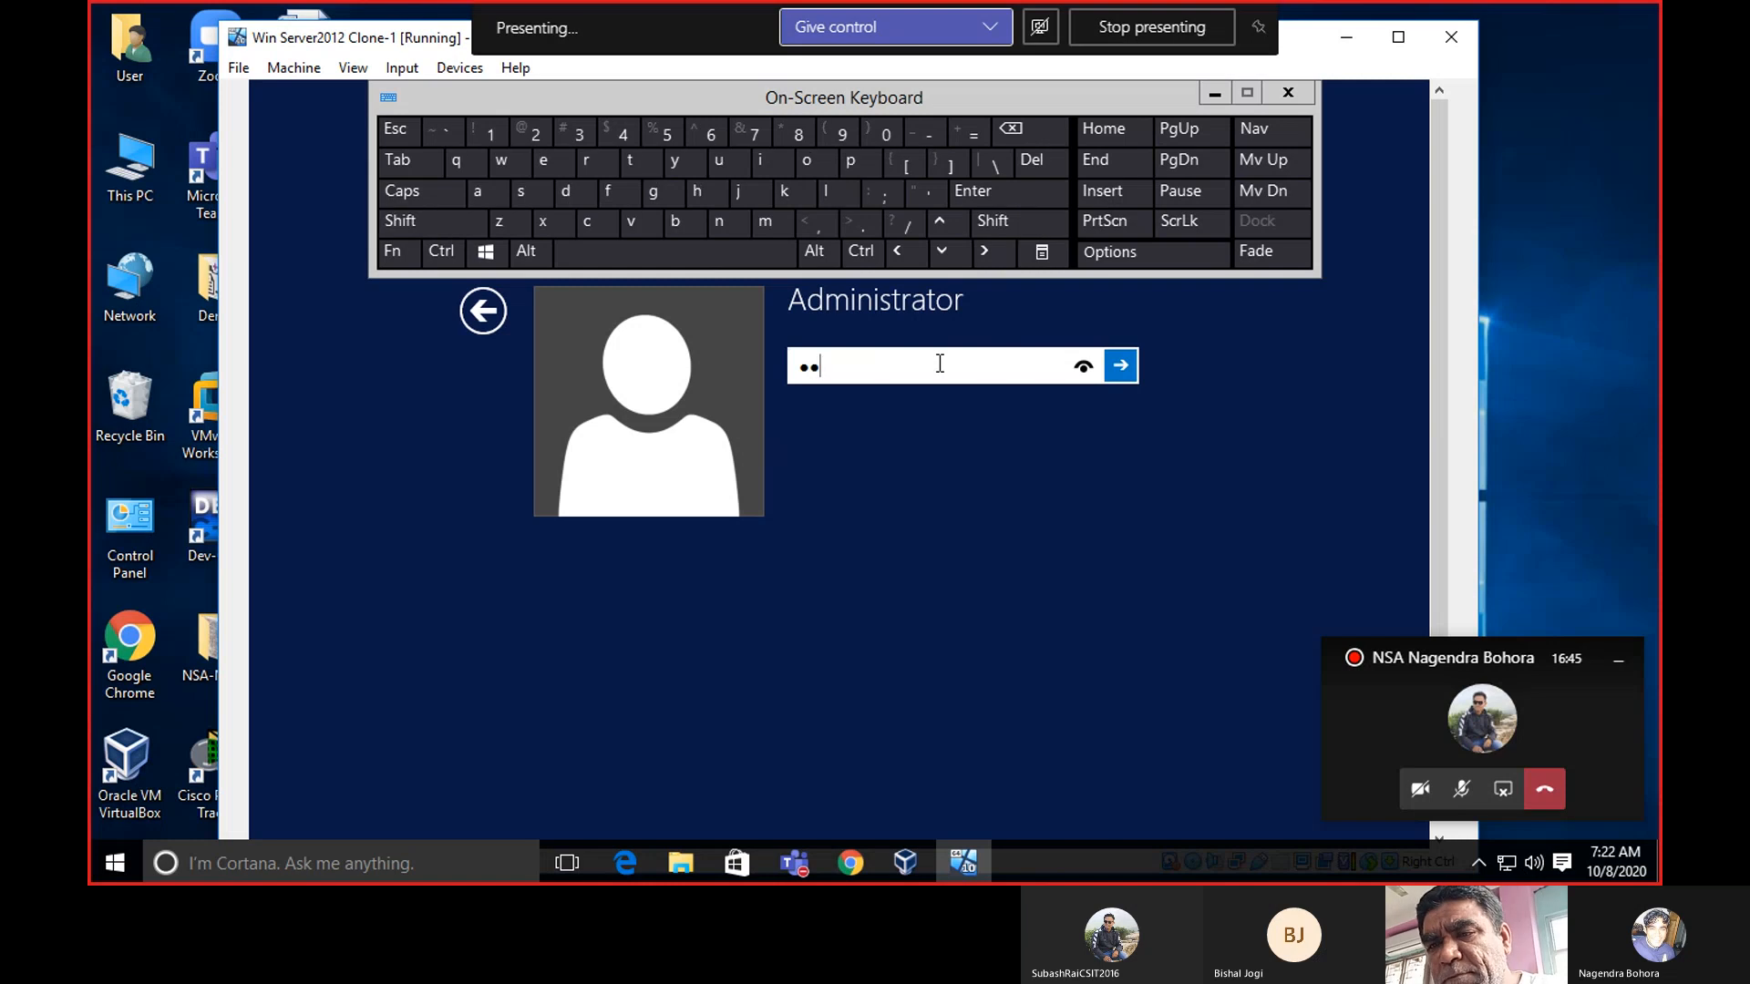
key("BackSpace")
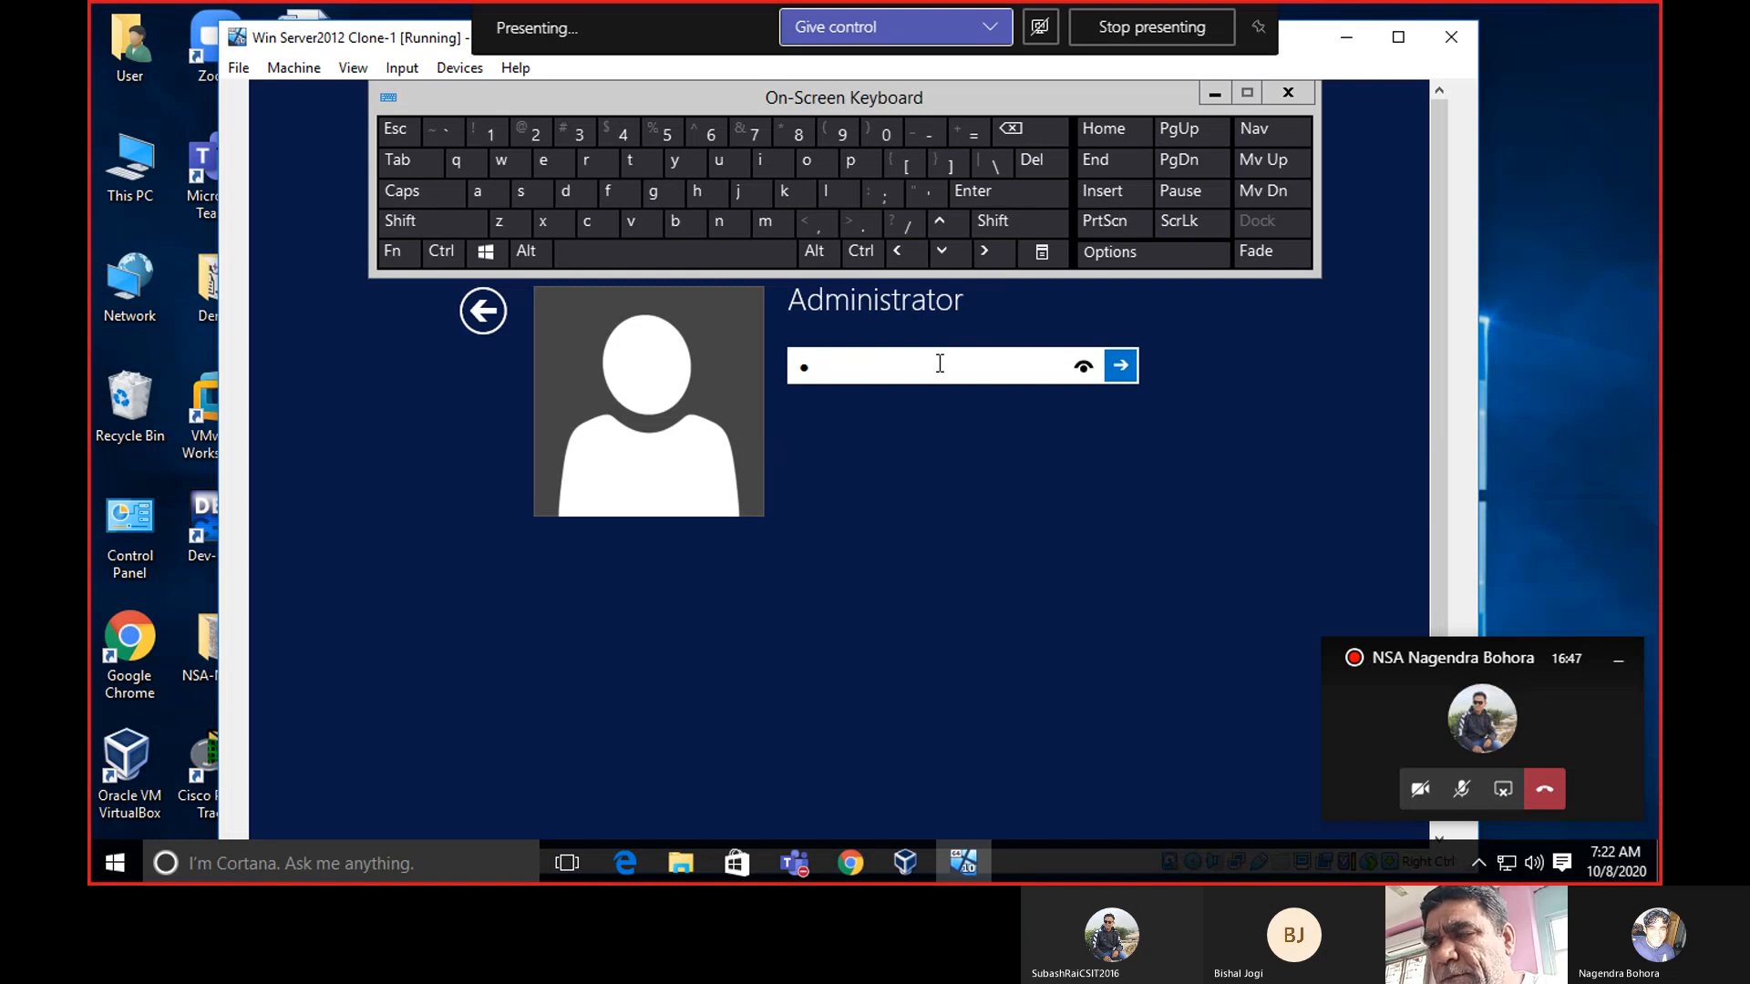
type("•••")
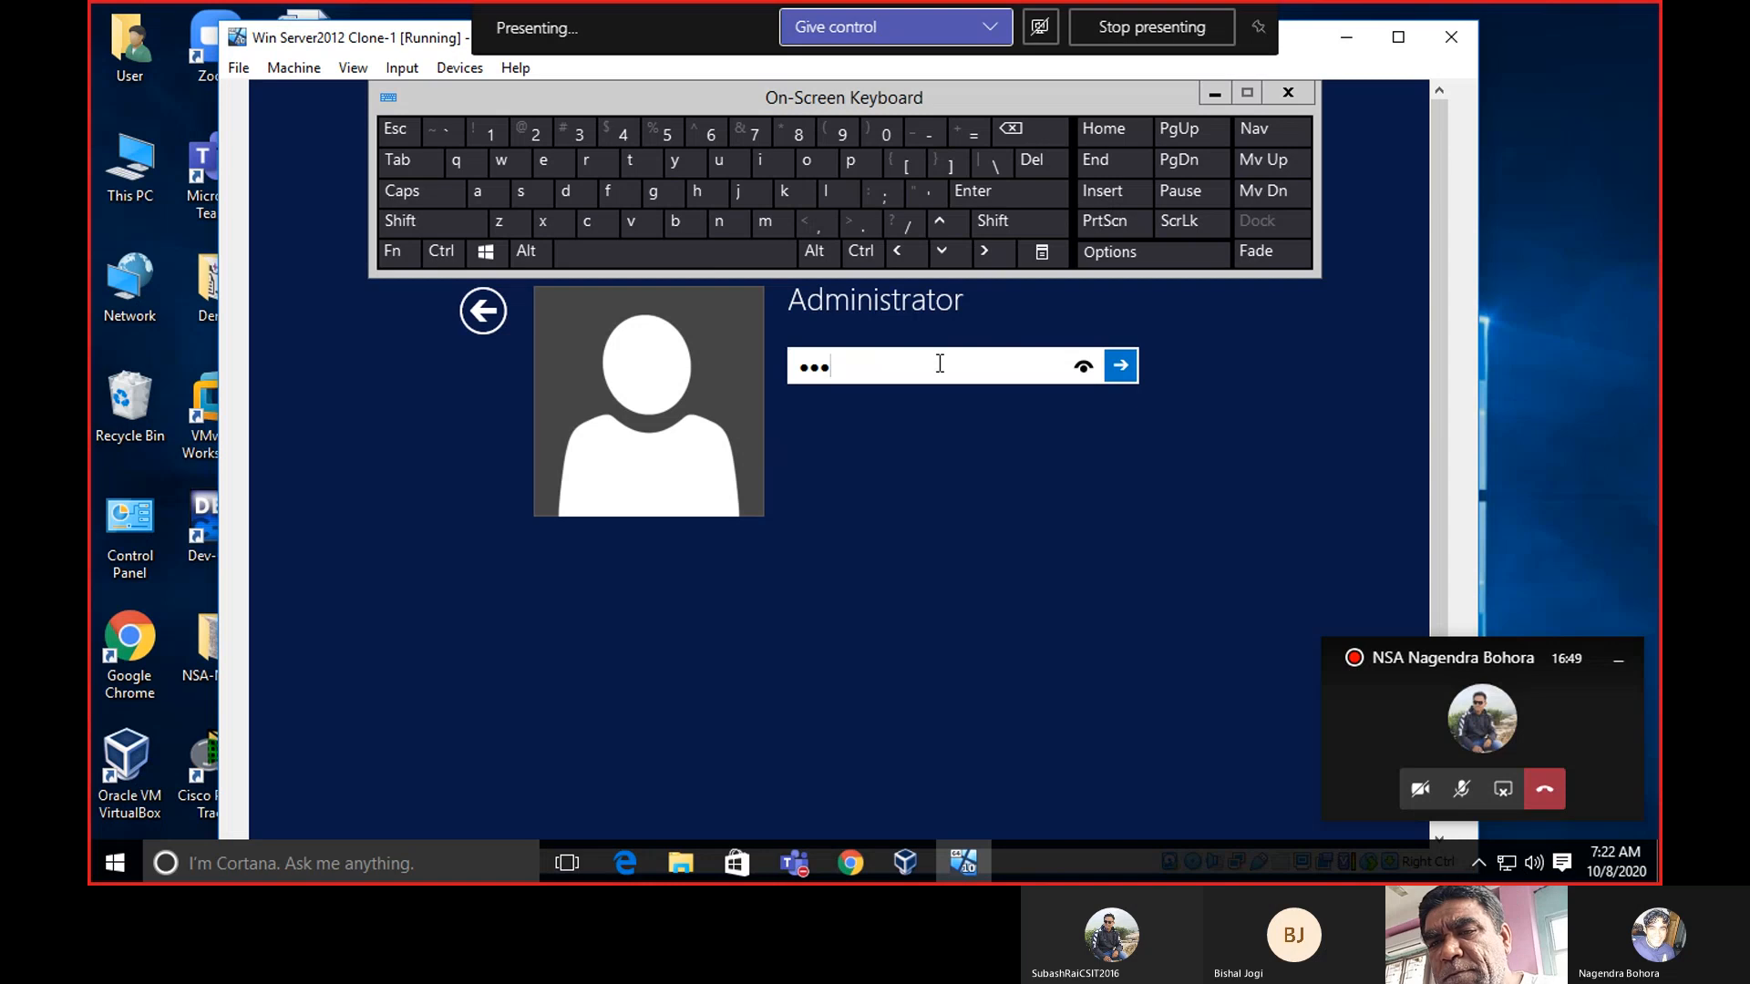
left_click(1098, 366)
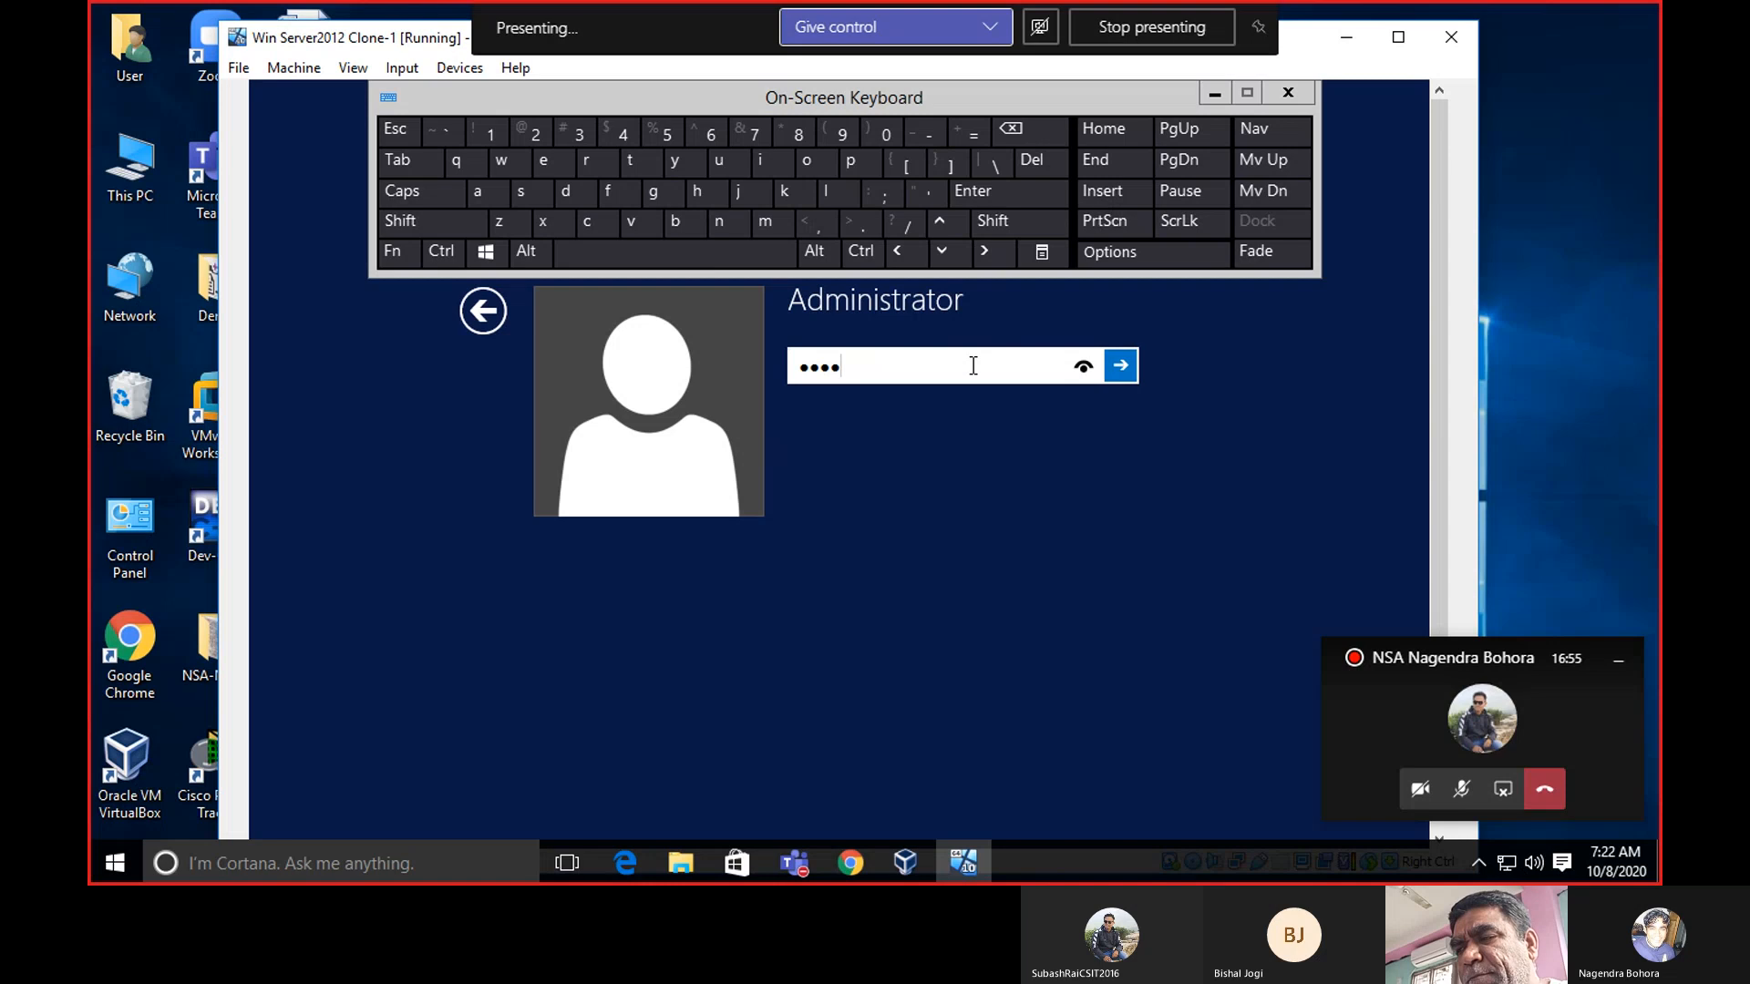
key("BackSpace")
key("BackSpace")
key("BackSpace")
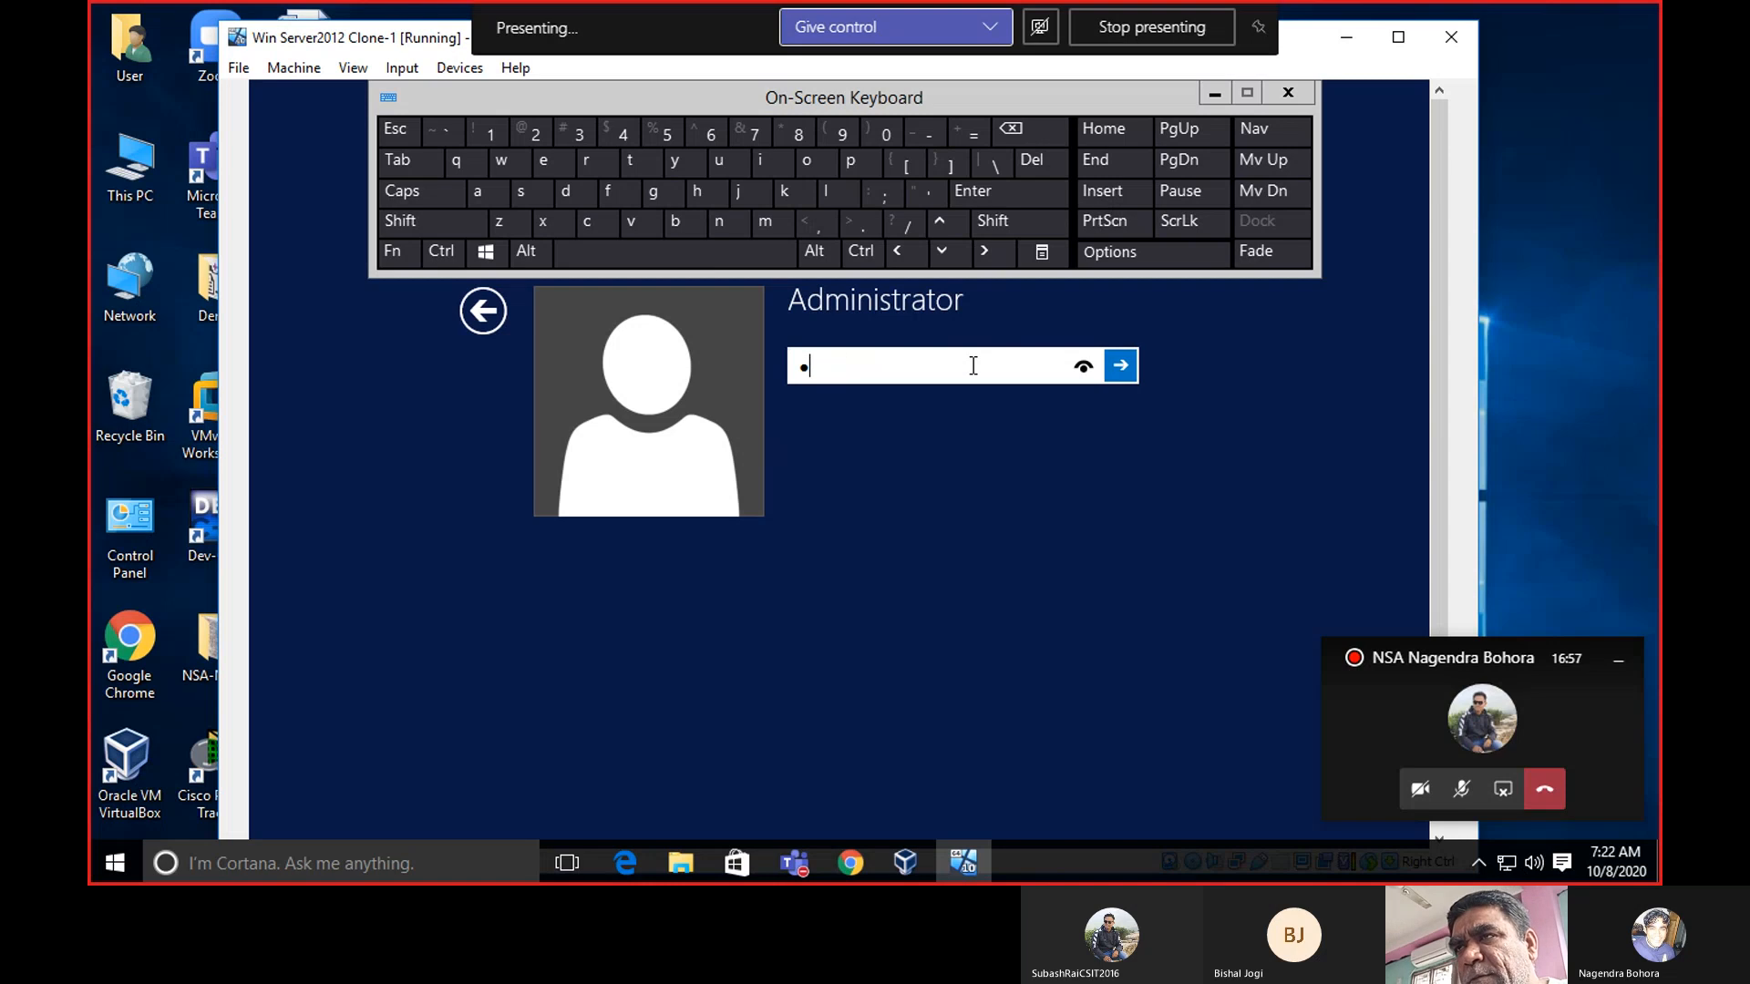
type("\"m")
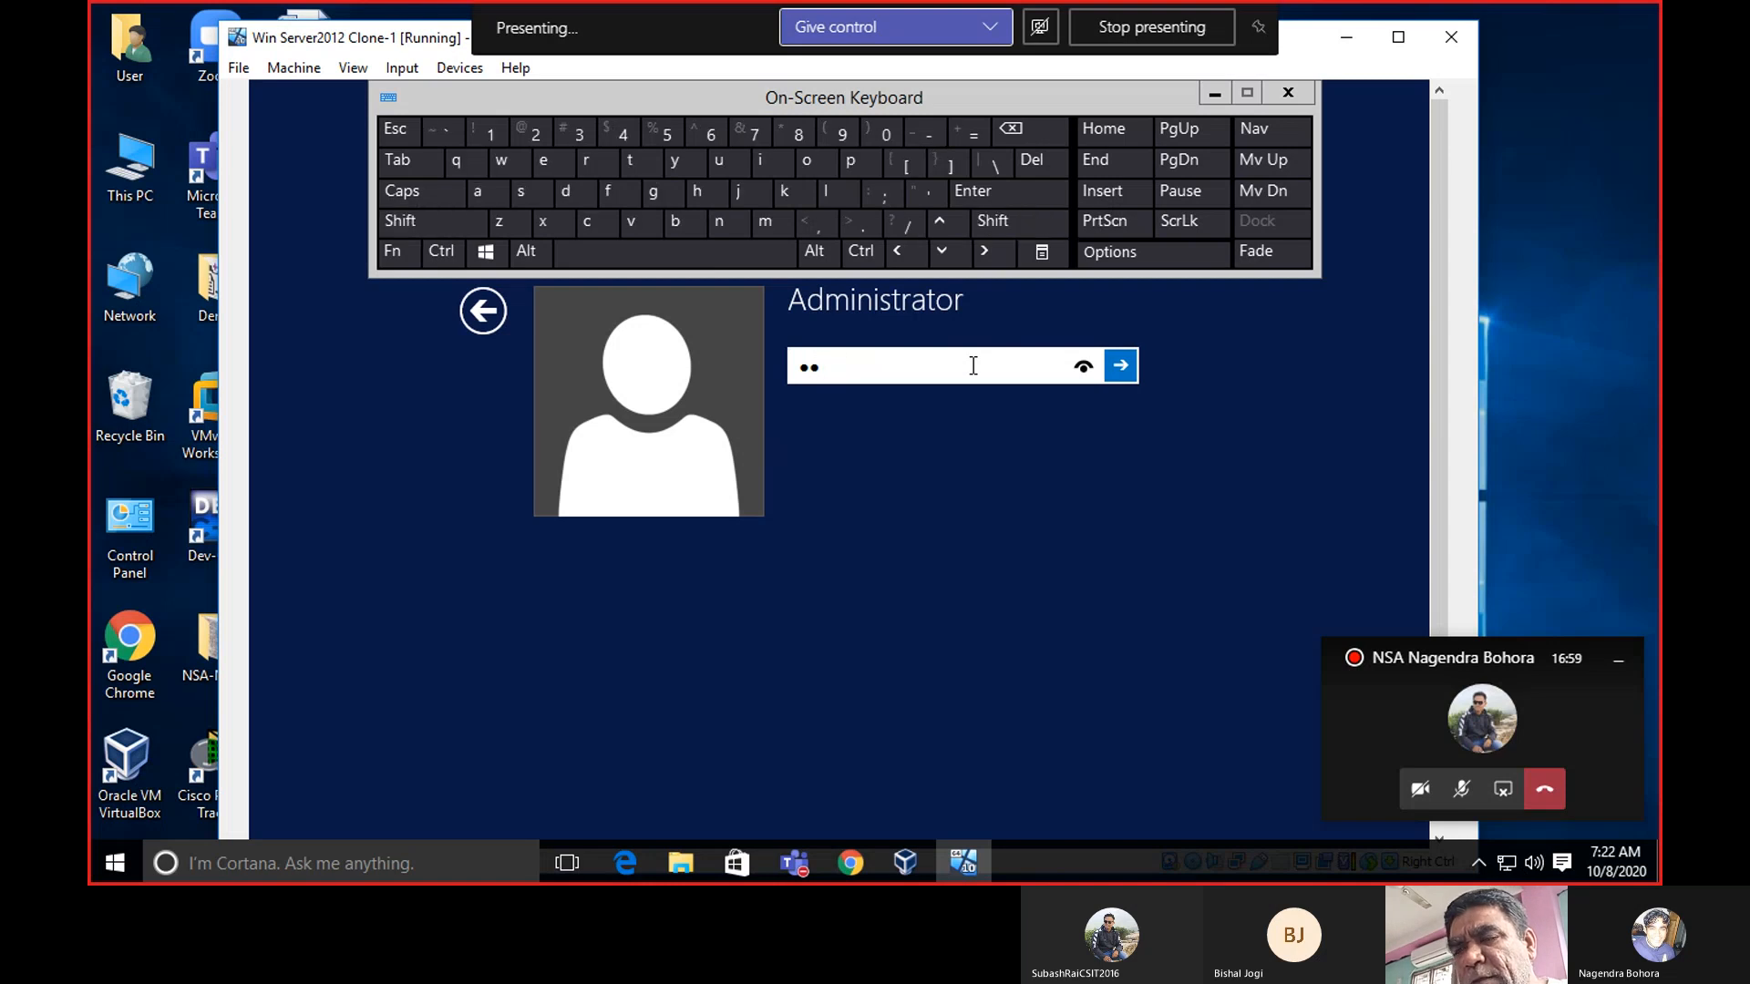
type("1")
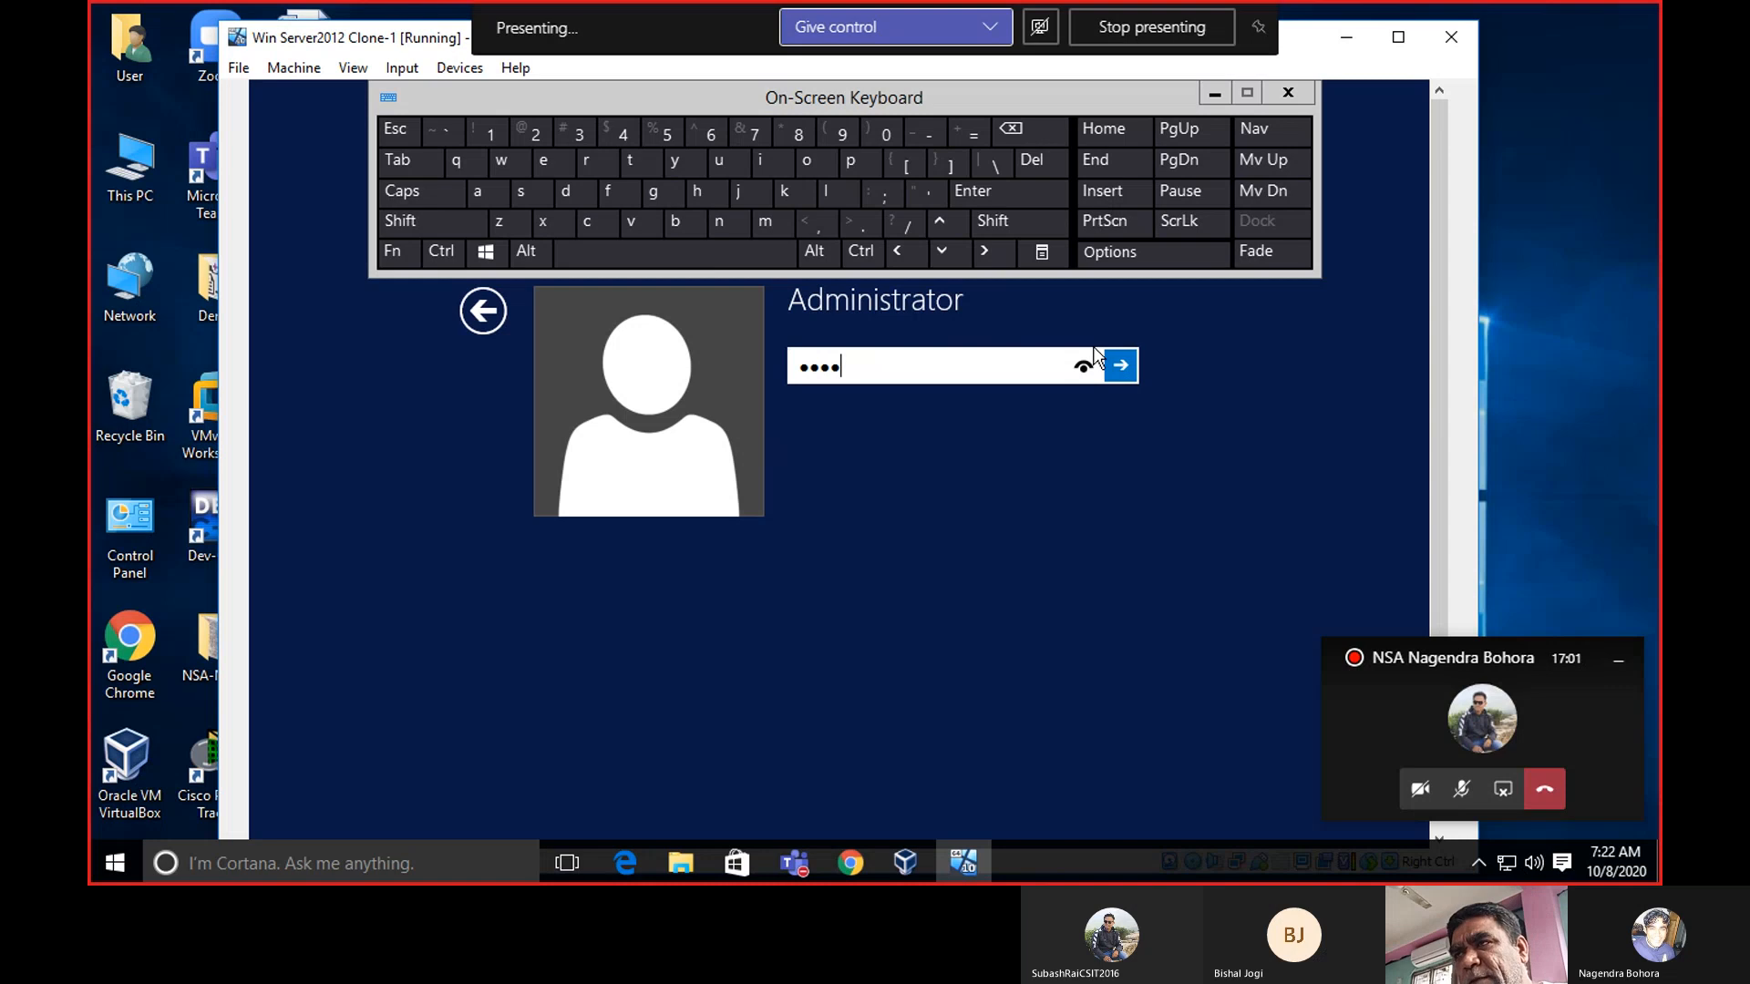
left_click(1081, 361)
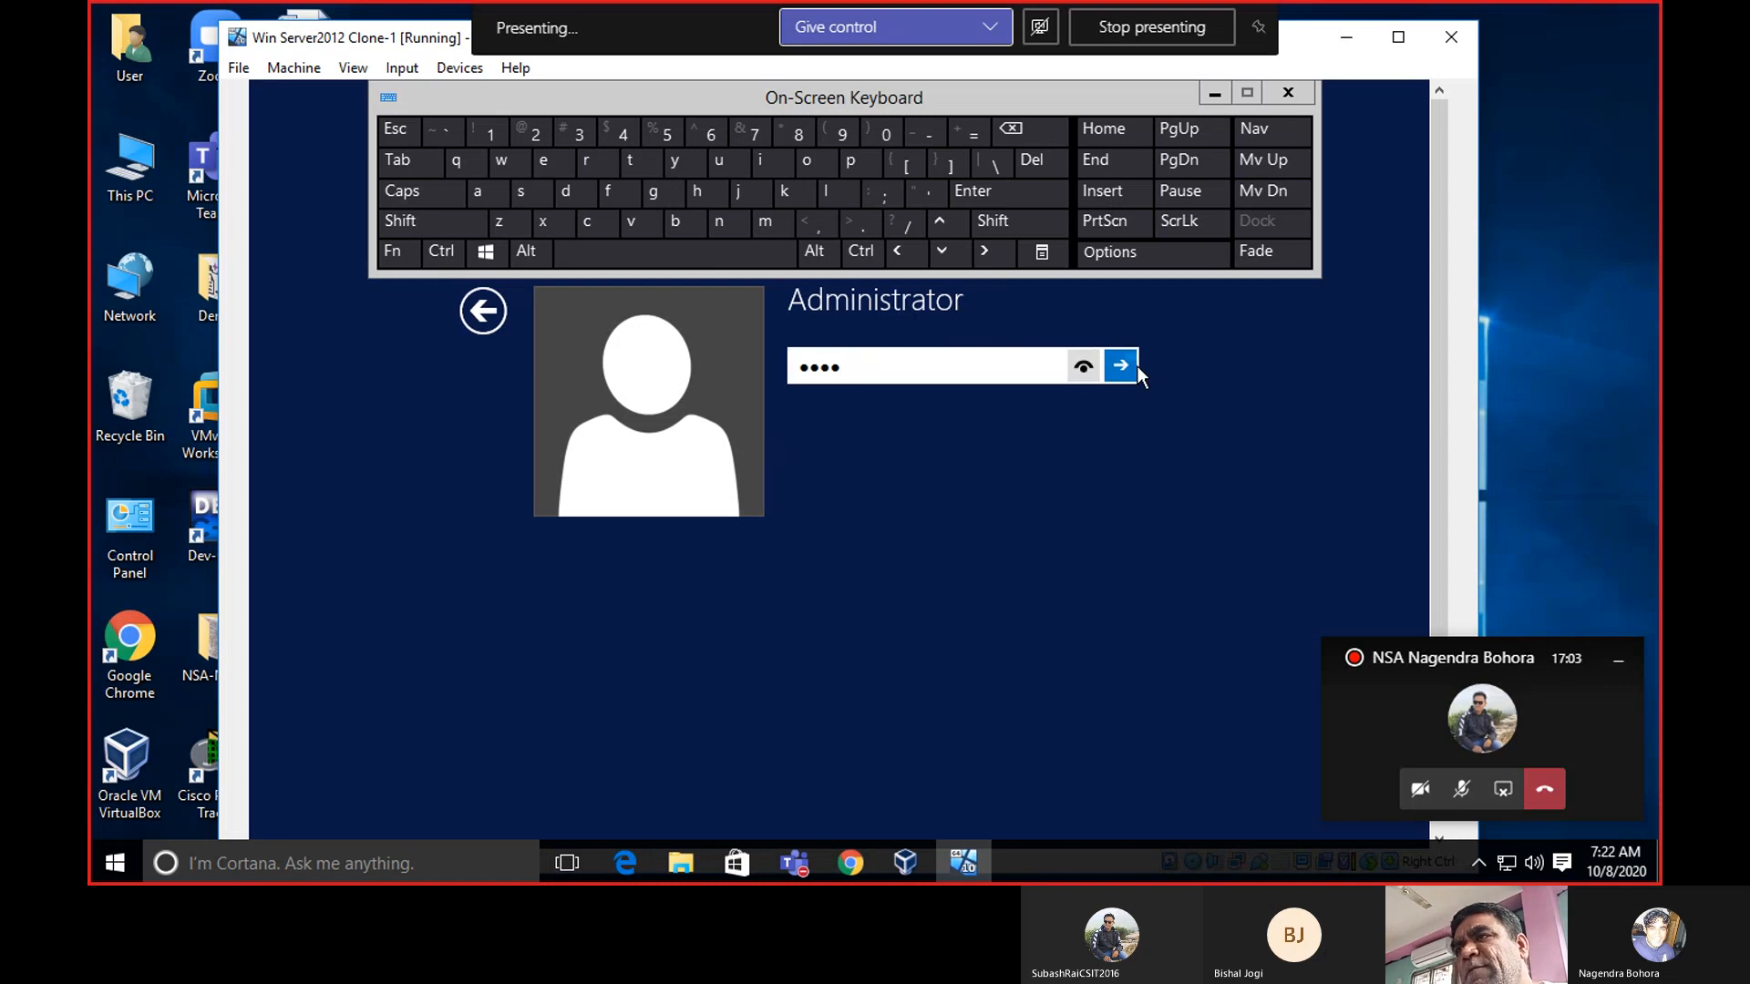
left_click(1113, 369)
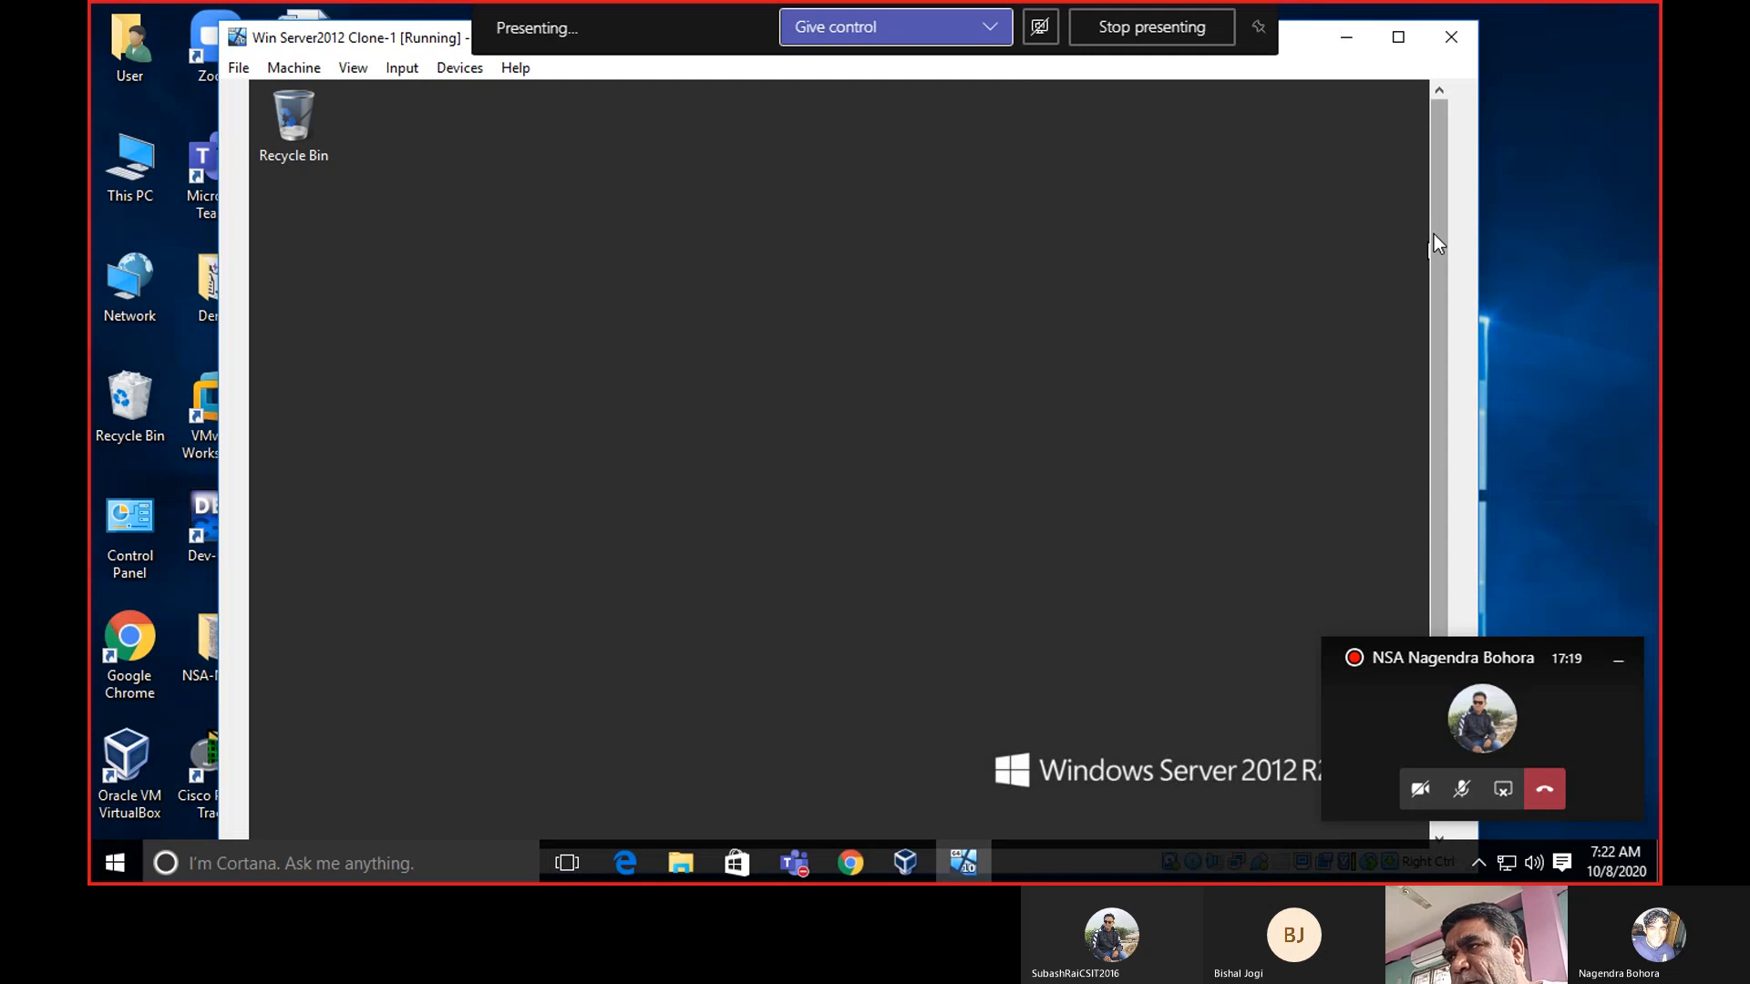
Let Server Manager load its Dashboard with the Local Server and All Servers tiles.
left_click_drag(1431, 211, 1443, 336)
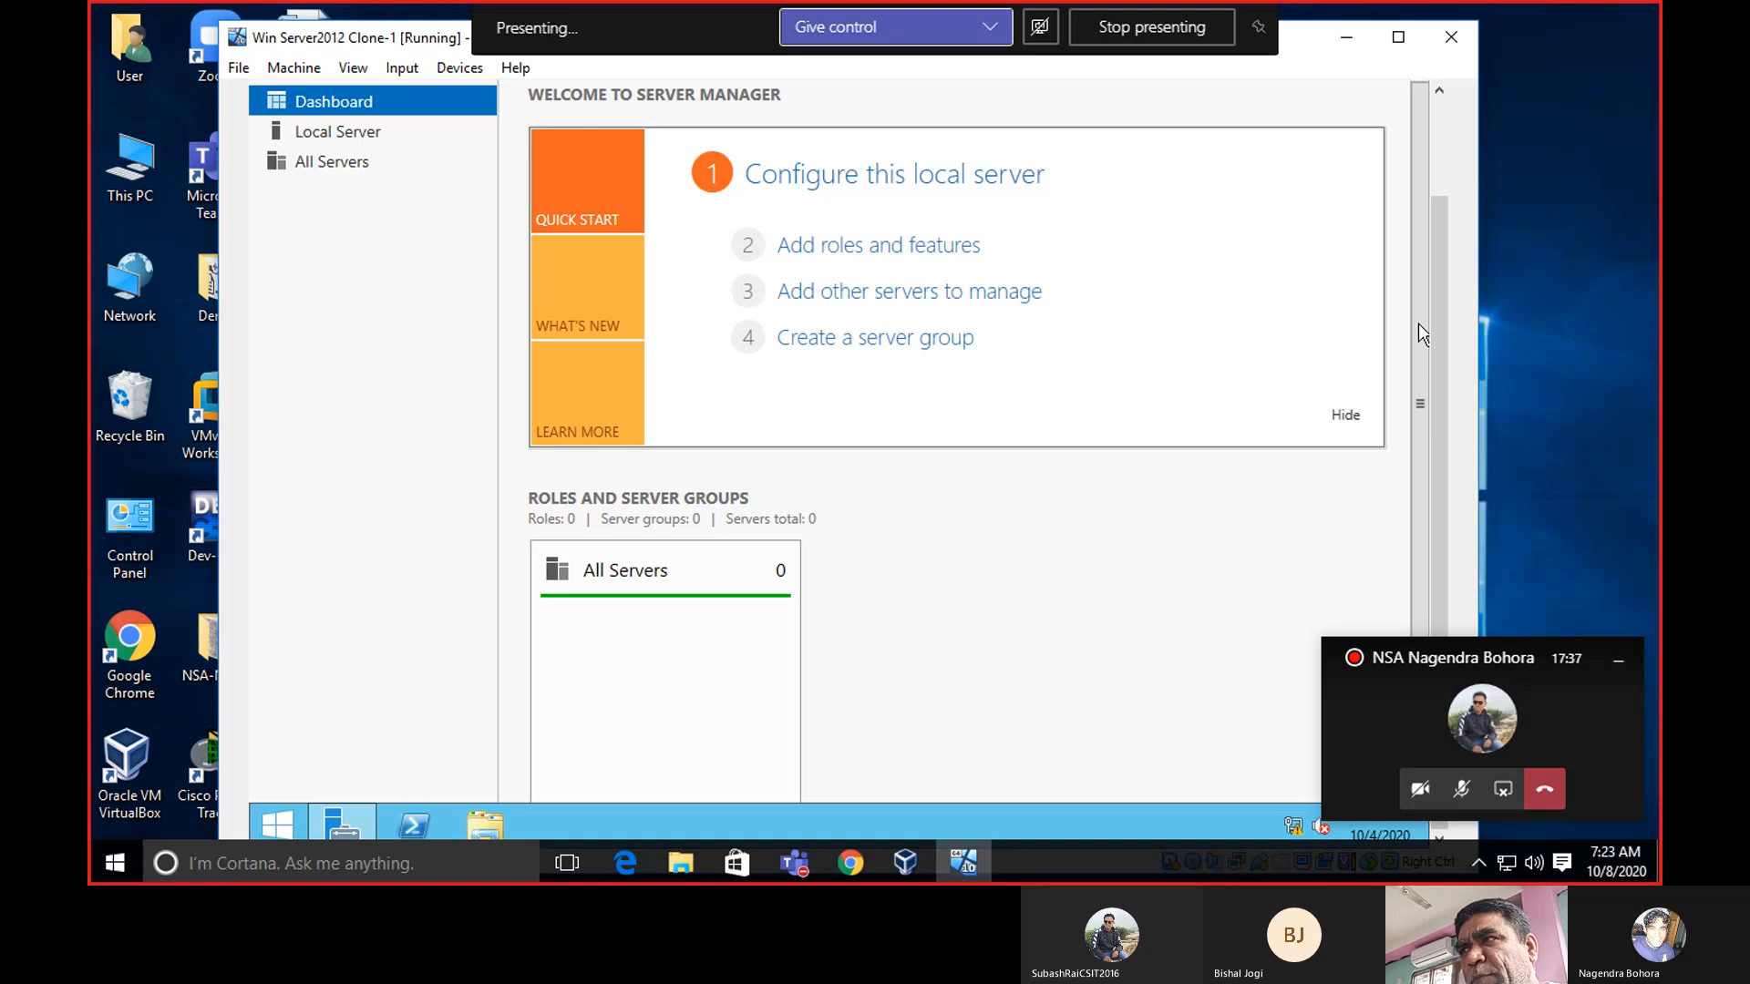
left_click_drag(1440, 270, 1442, 179)
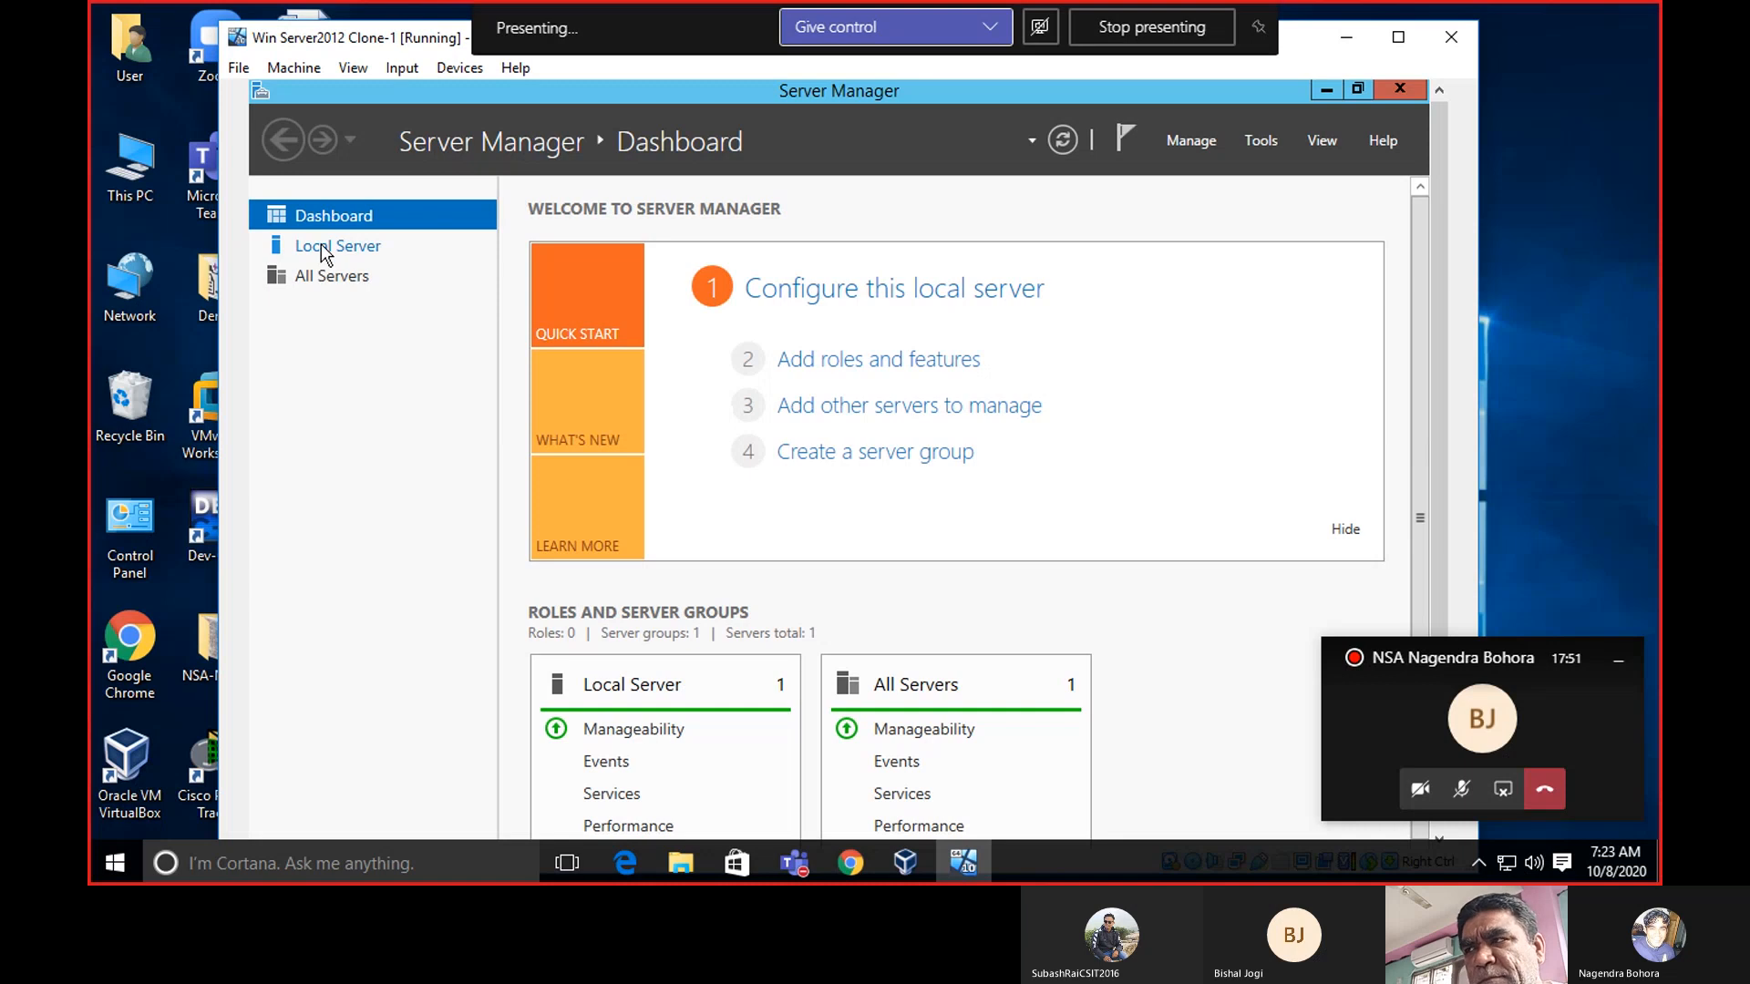
View the Local Server page, confirming computer name SERVER in workgroup WORKGROUP.
left_click(321, 244)
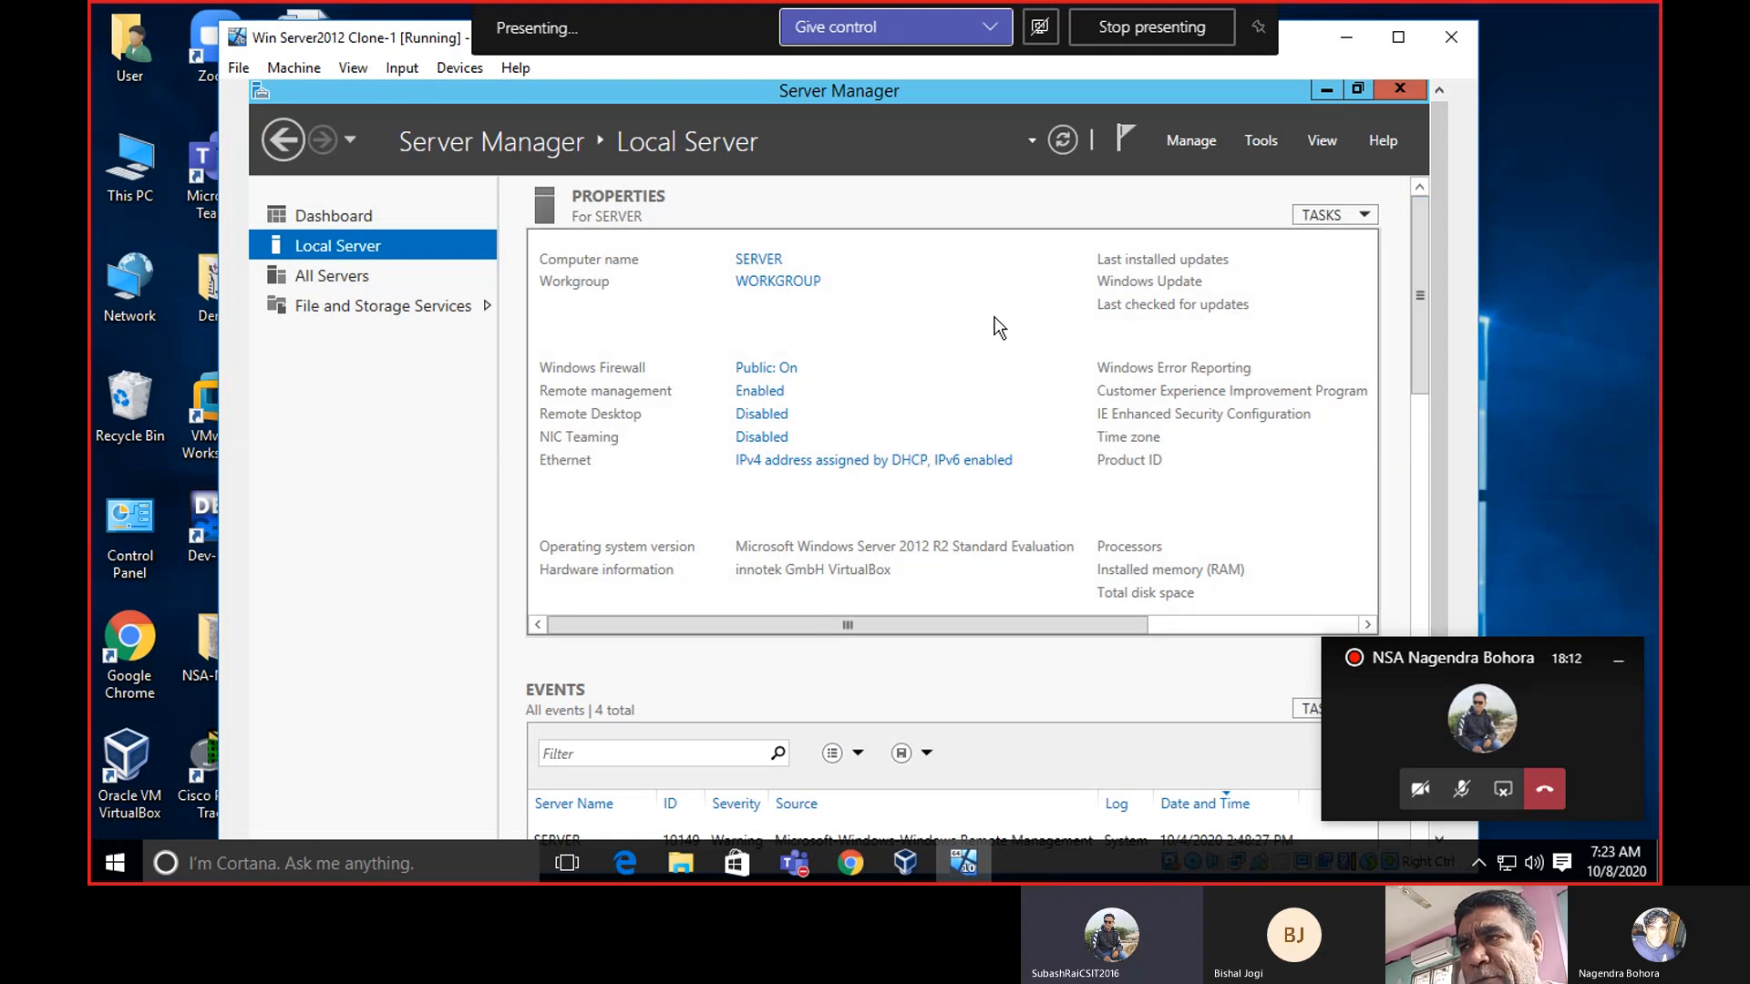
left_click_drag(1442, 184, 1453, 228)
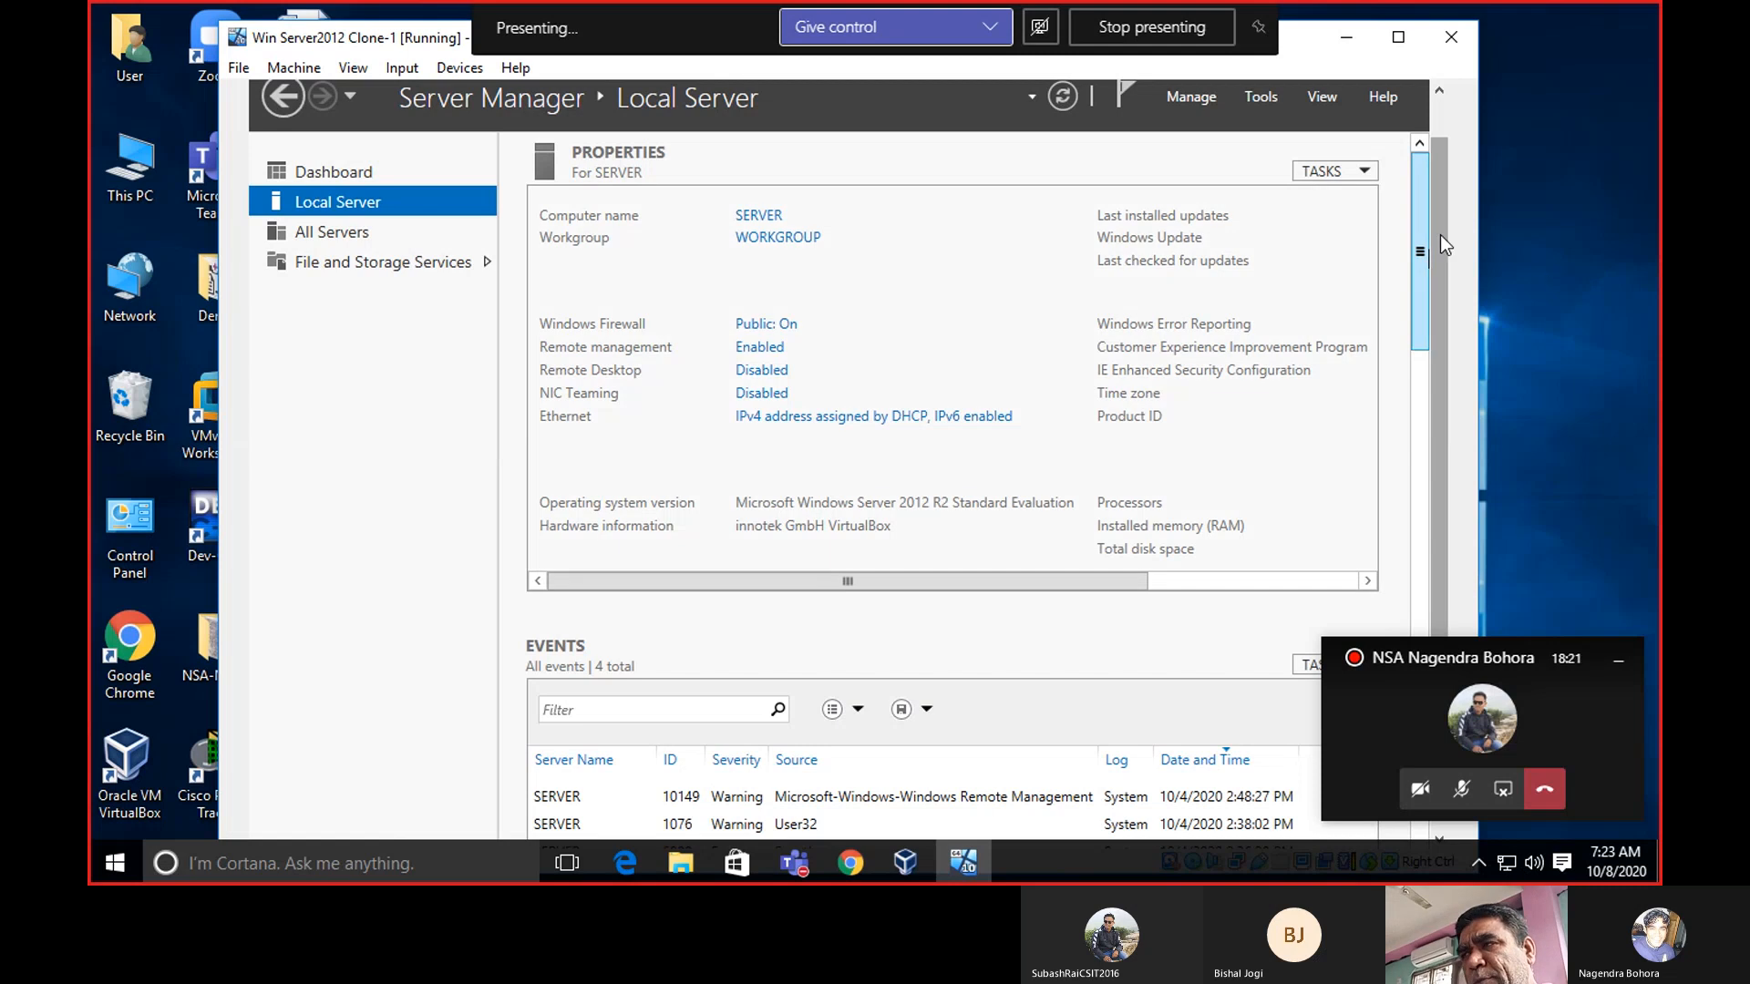
left_click_drag(1441, 235, 1446, 177)
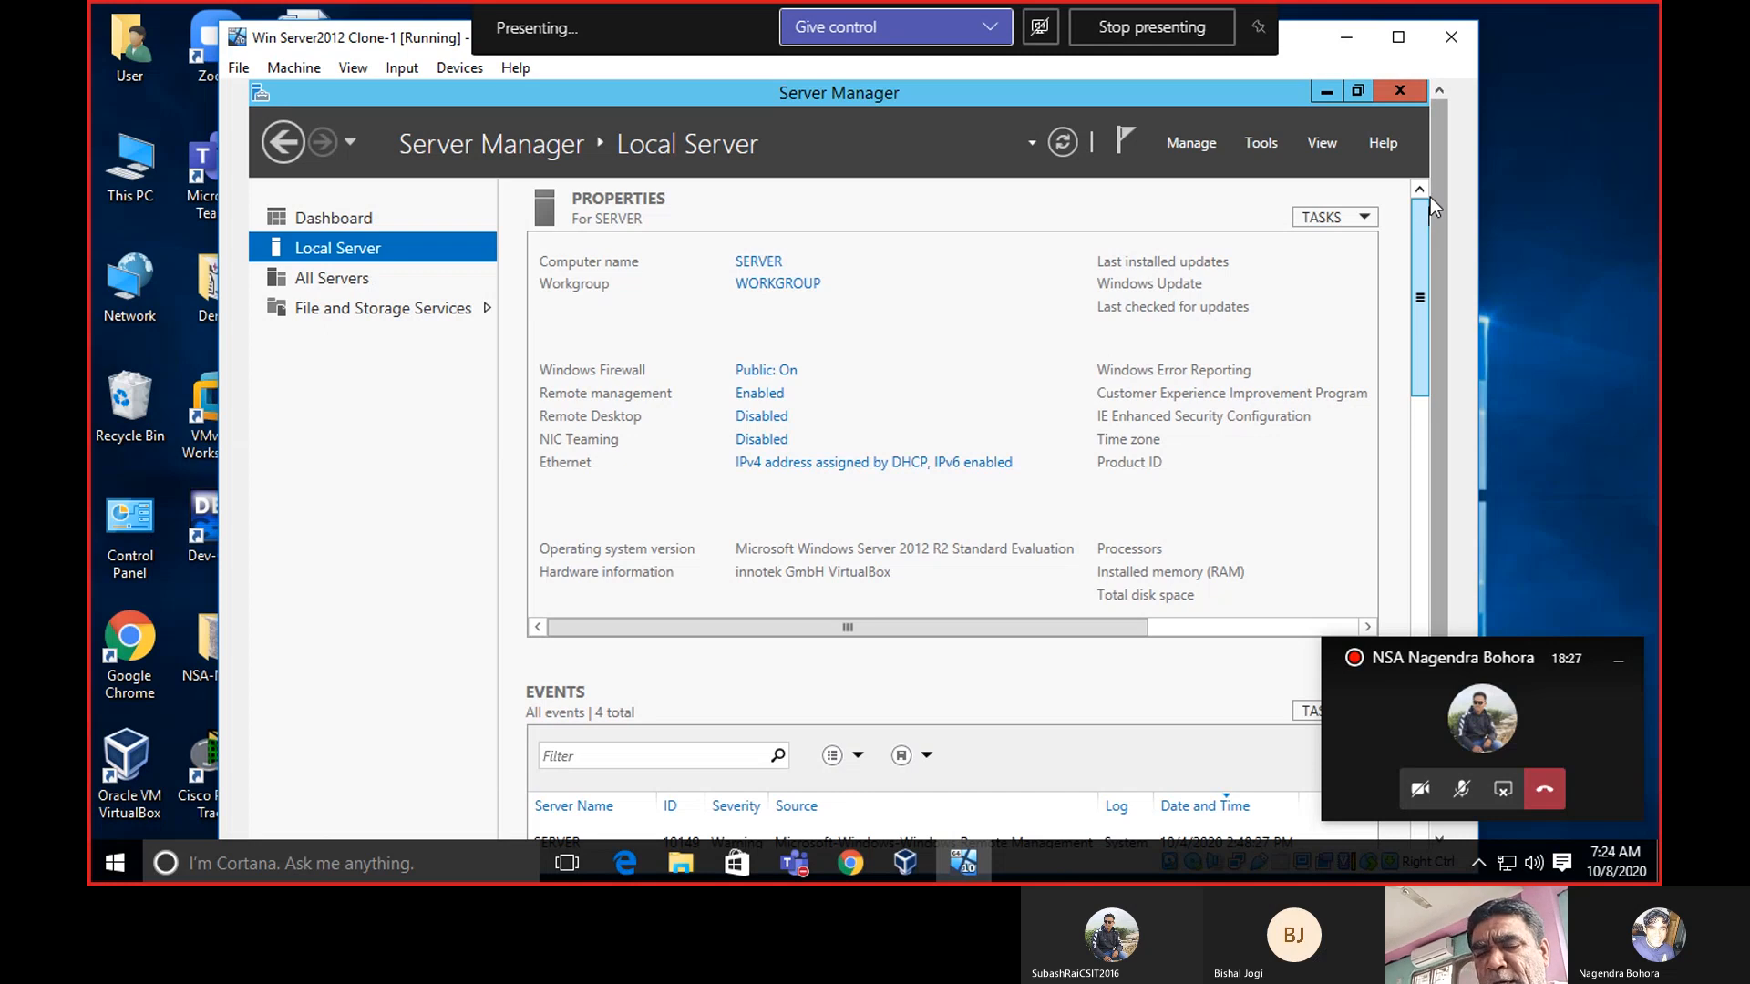
Look through the Tools menu, then bring up the Manage menu.
left_click(1265, 146)
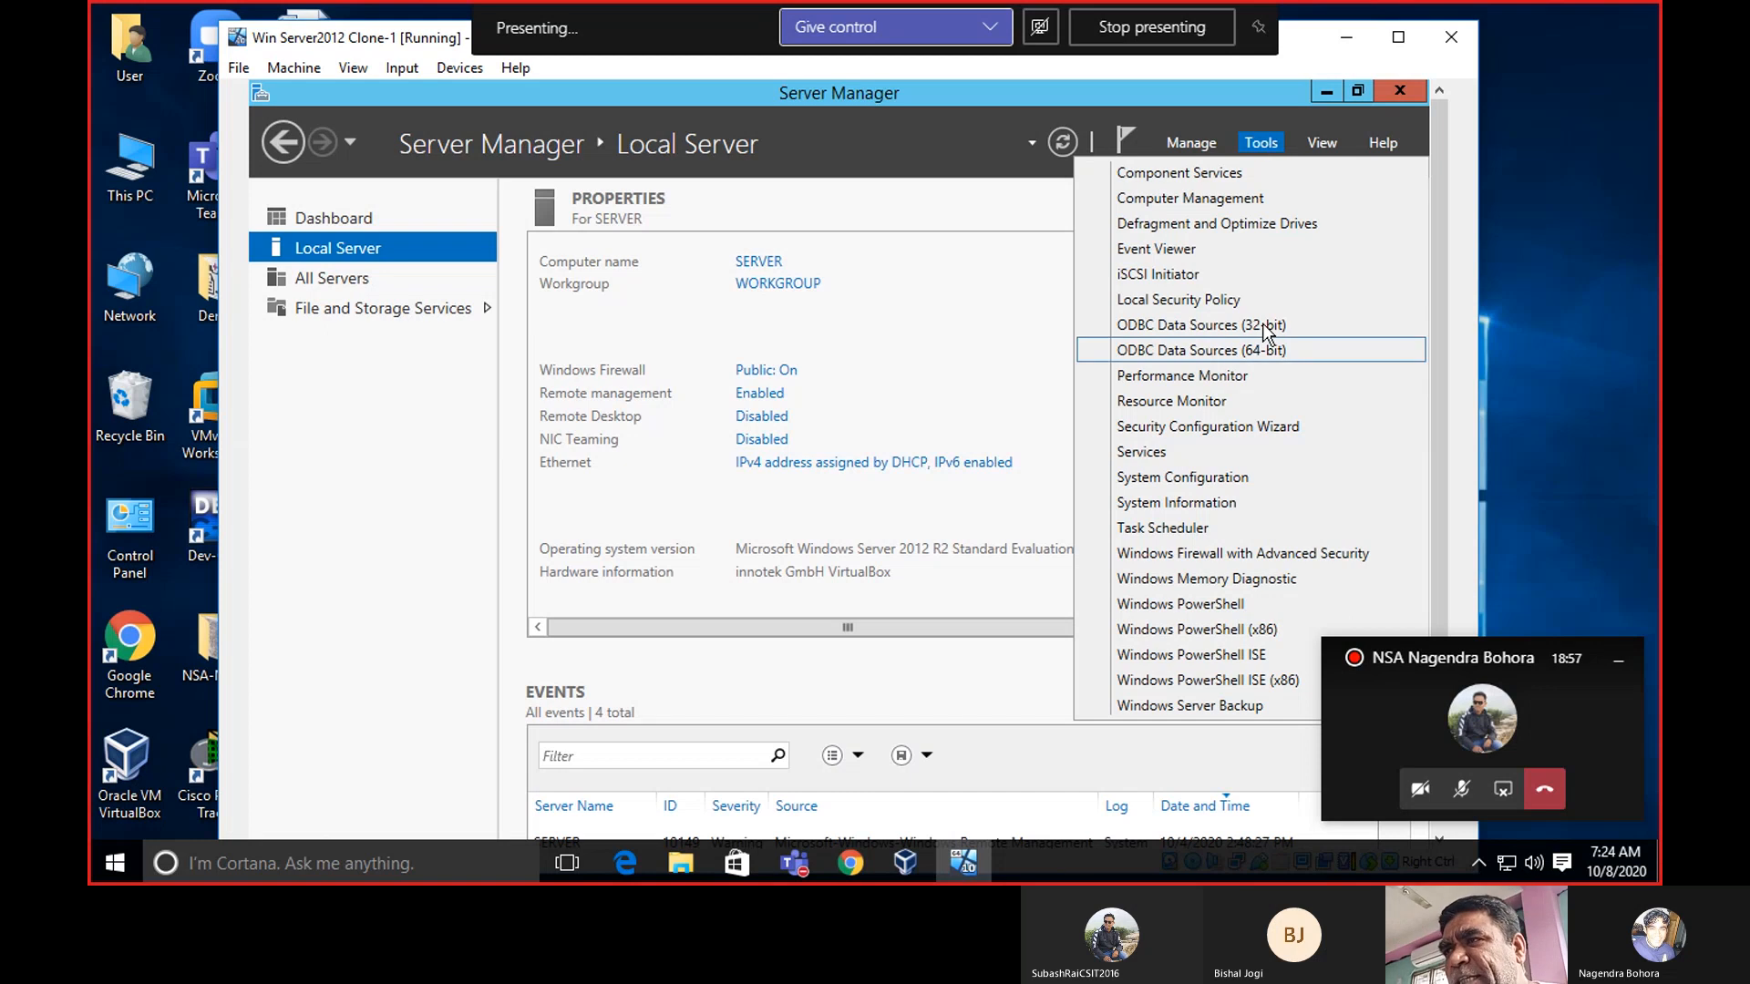
left_click(1258, 145)
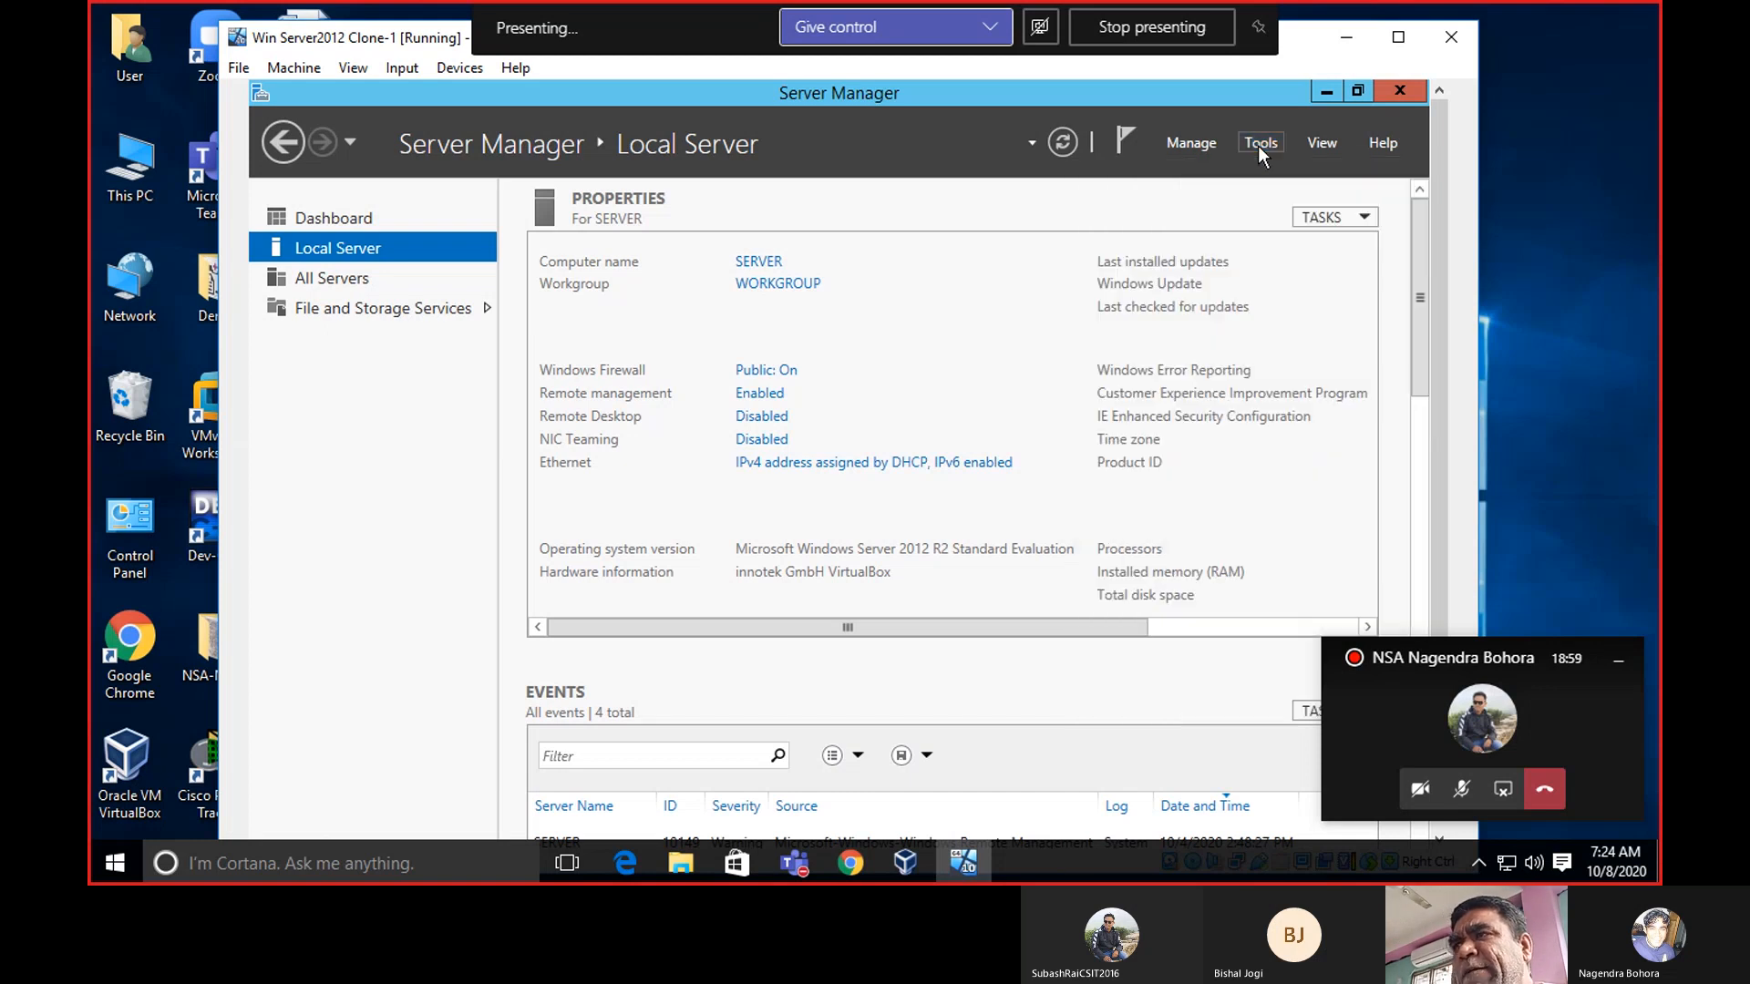
left_click(1200, 148)
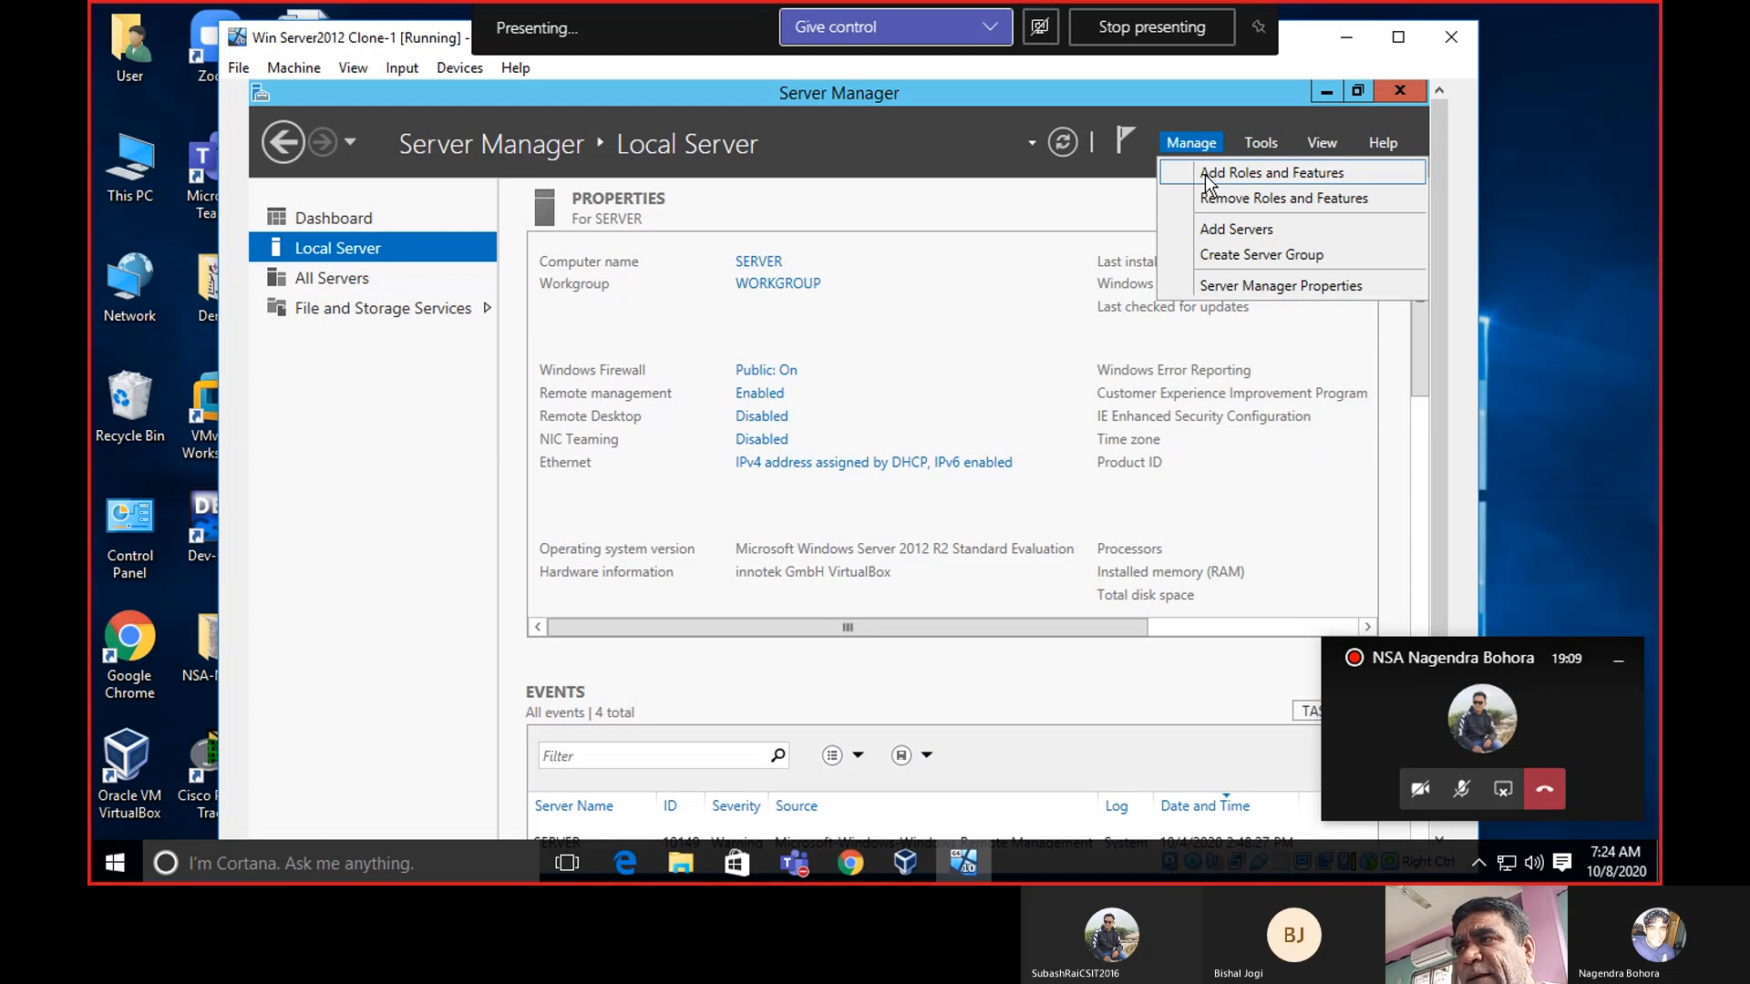
Launch Add Roles and Features and advance to Select destination server showing SERVER (169.254.183.48).
left_click(1205, 173)
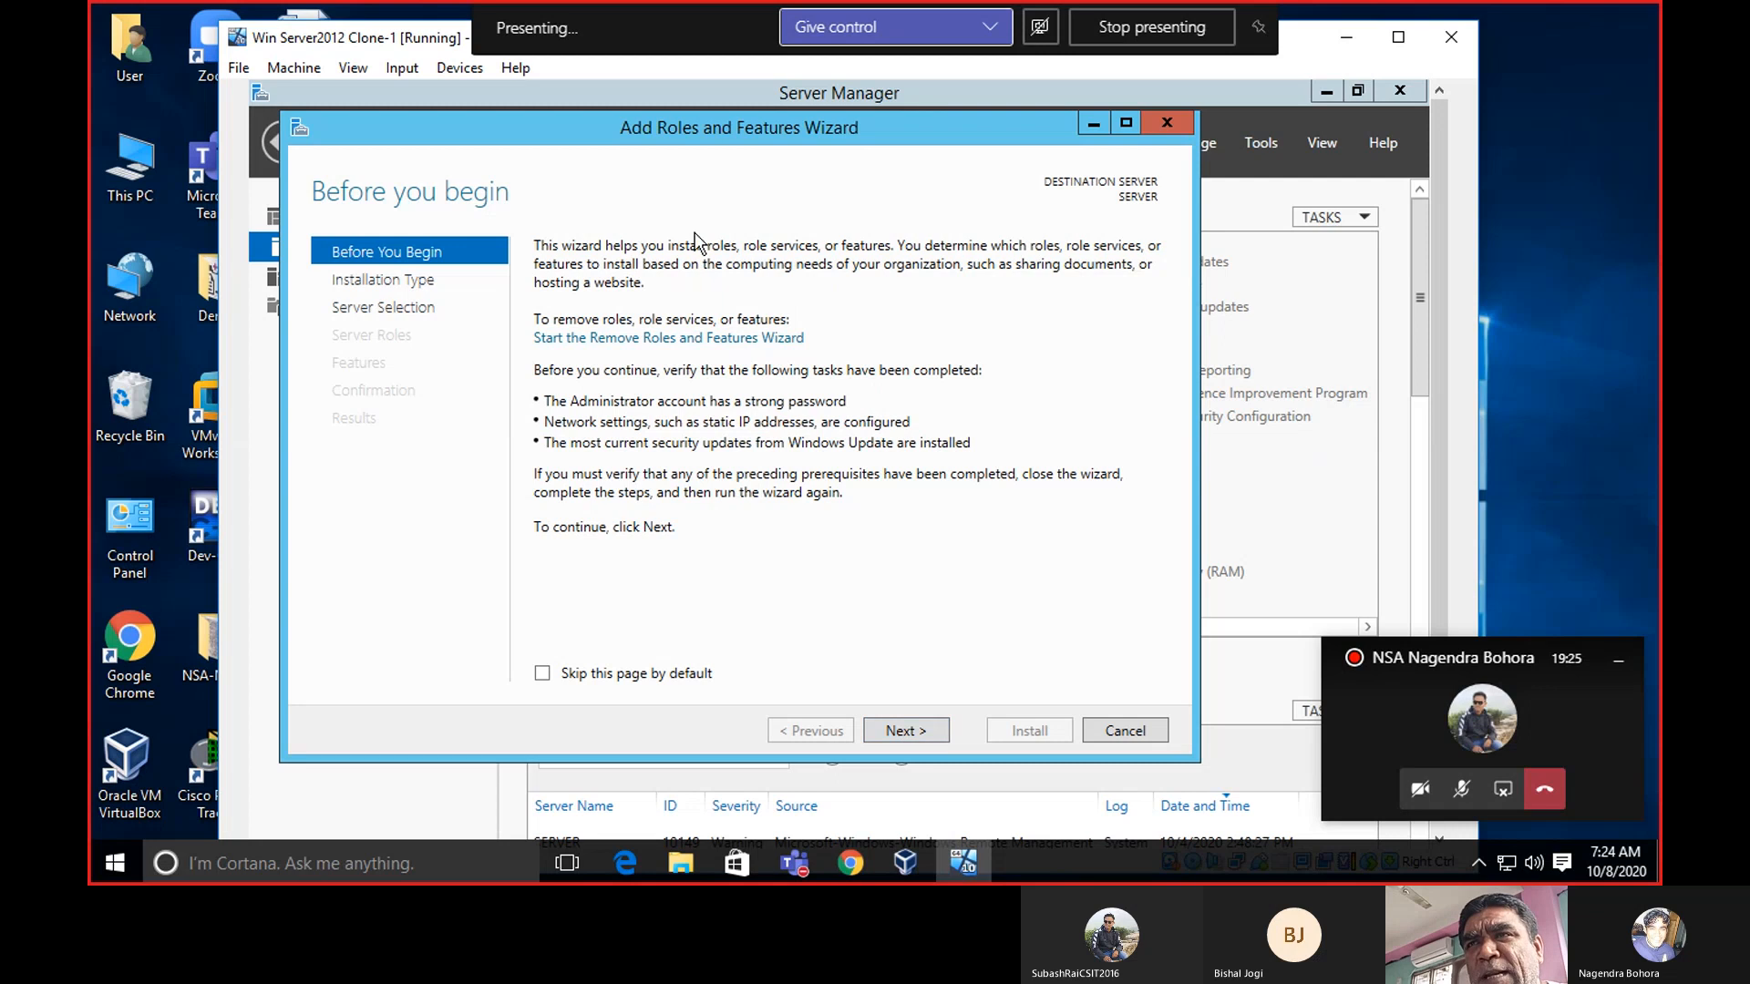
left_click(926, 730)
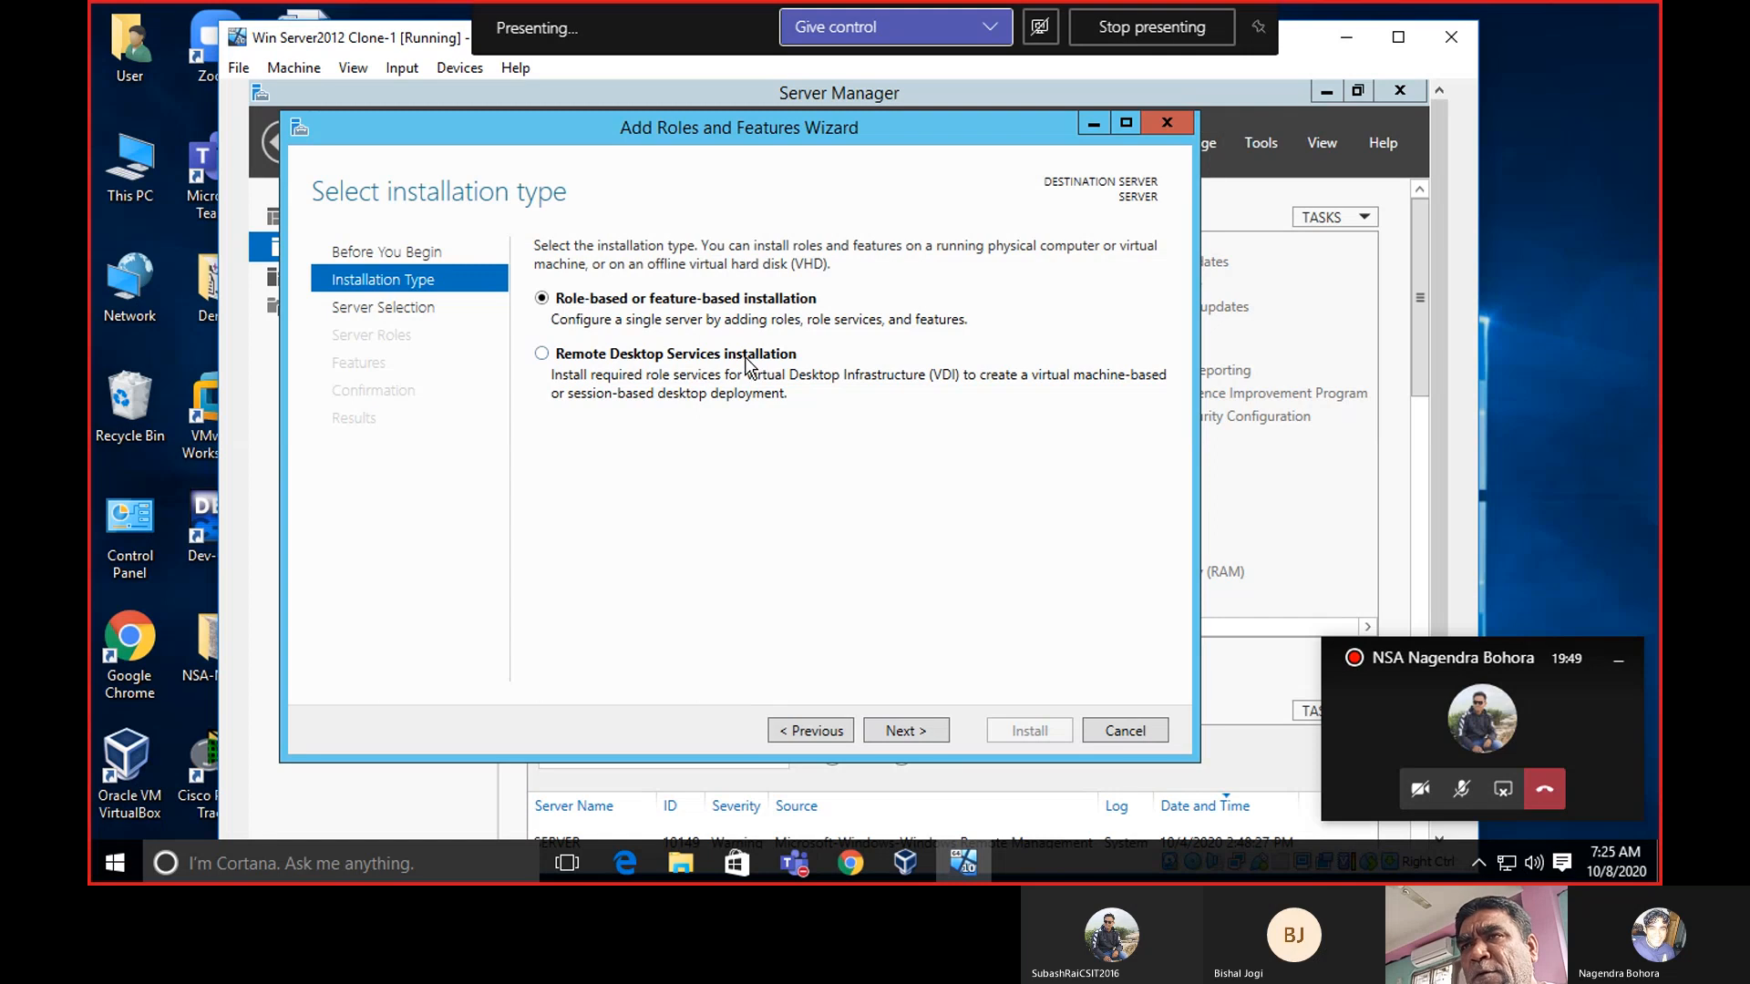
left_click(910, 731)
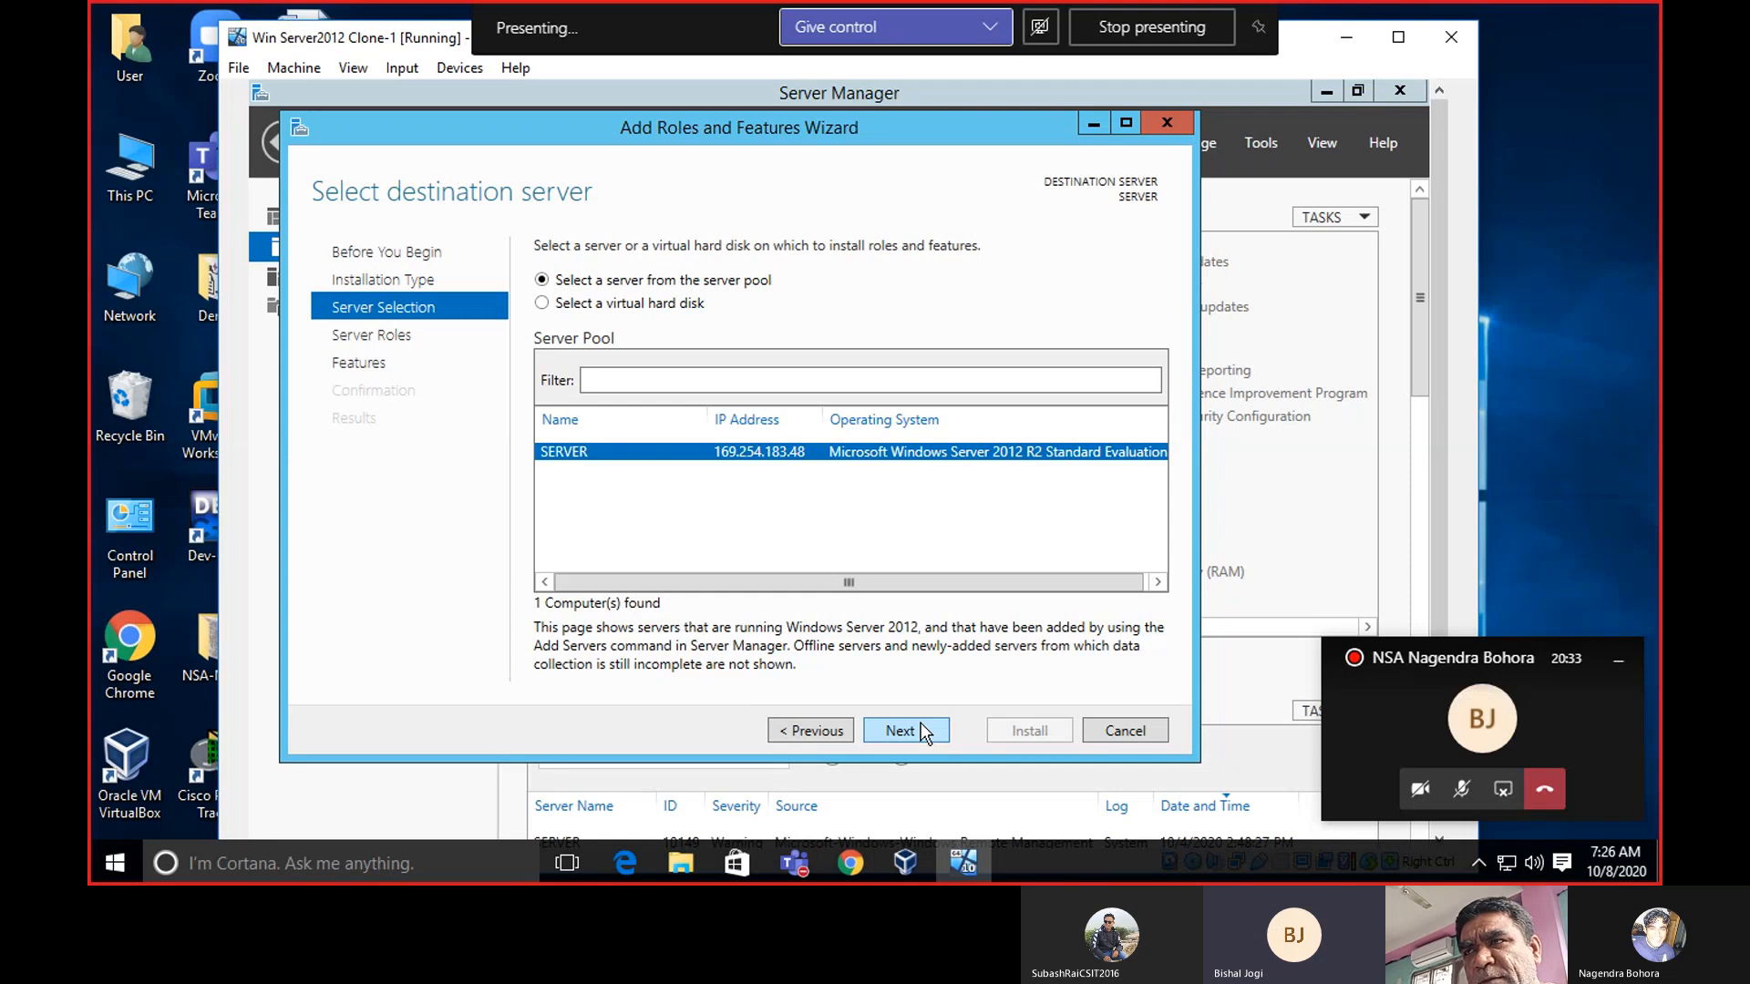
Cancel the wizard and relaunch Add Roles and Features from the Manage menu.
left_click(1101, 733)
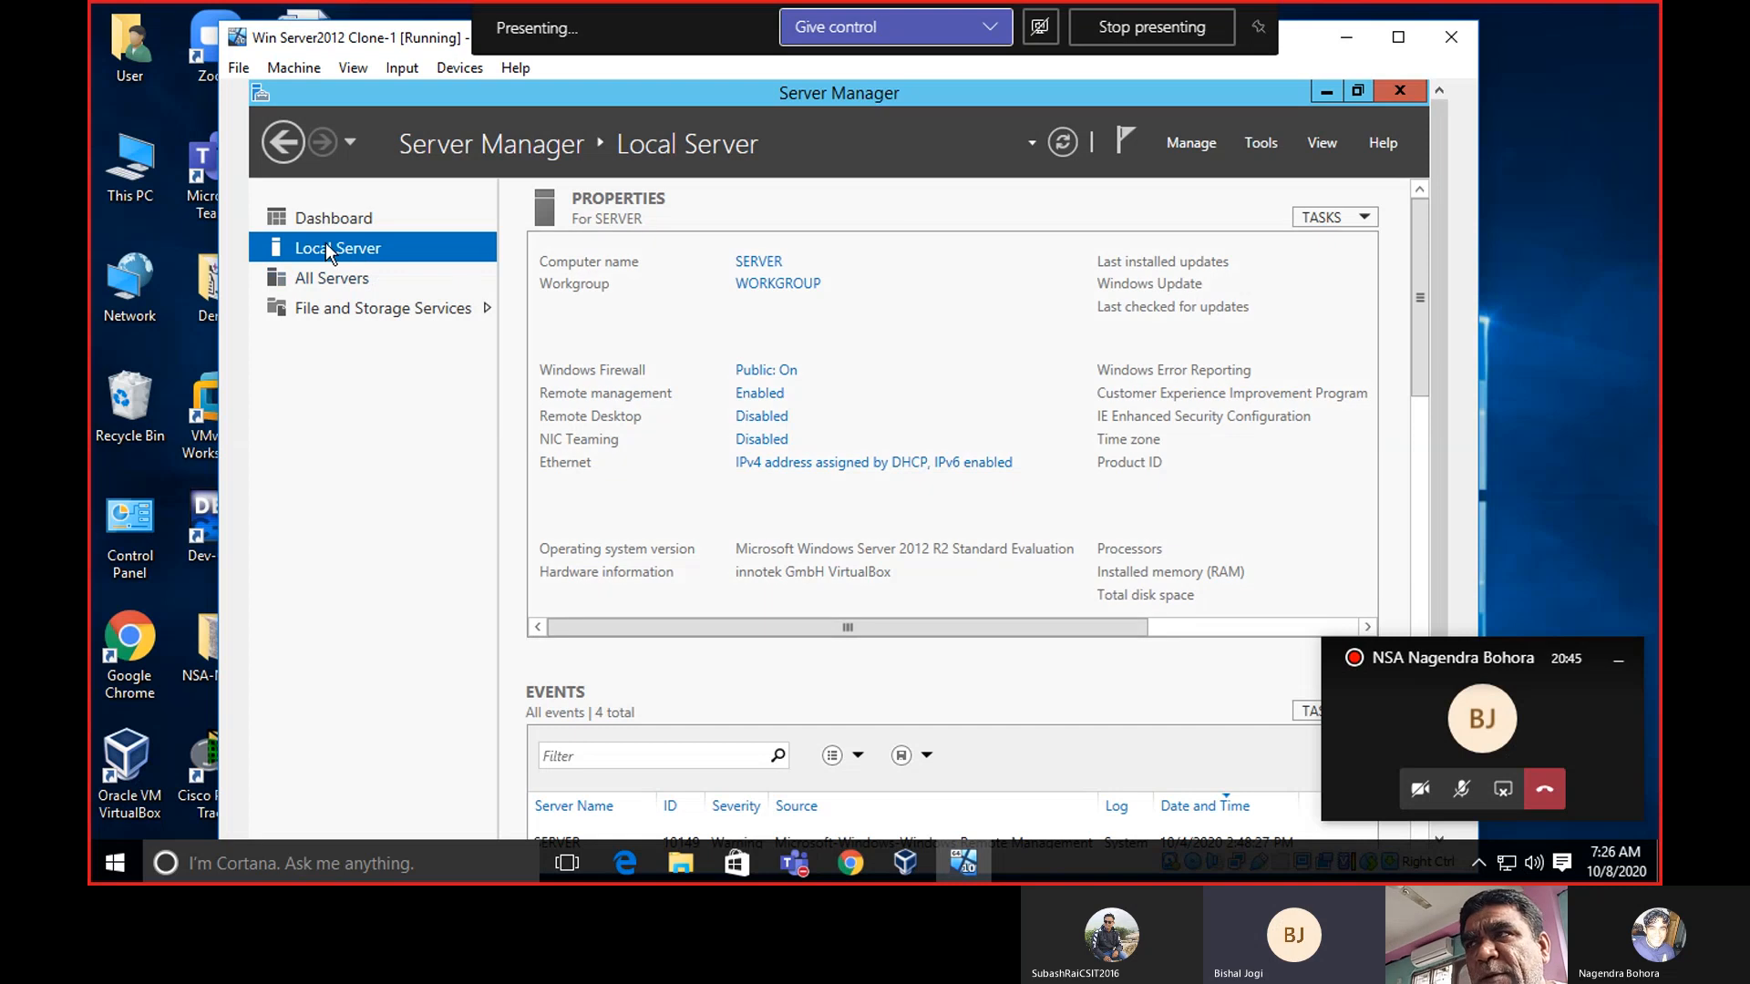
left_click(1177, 144)
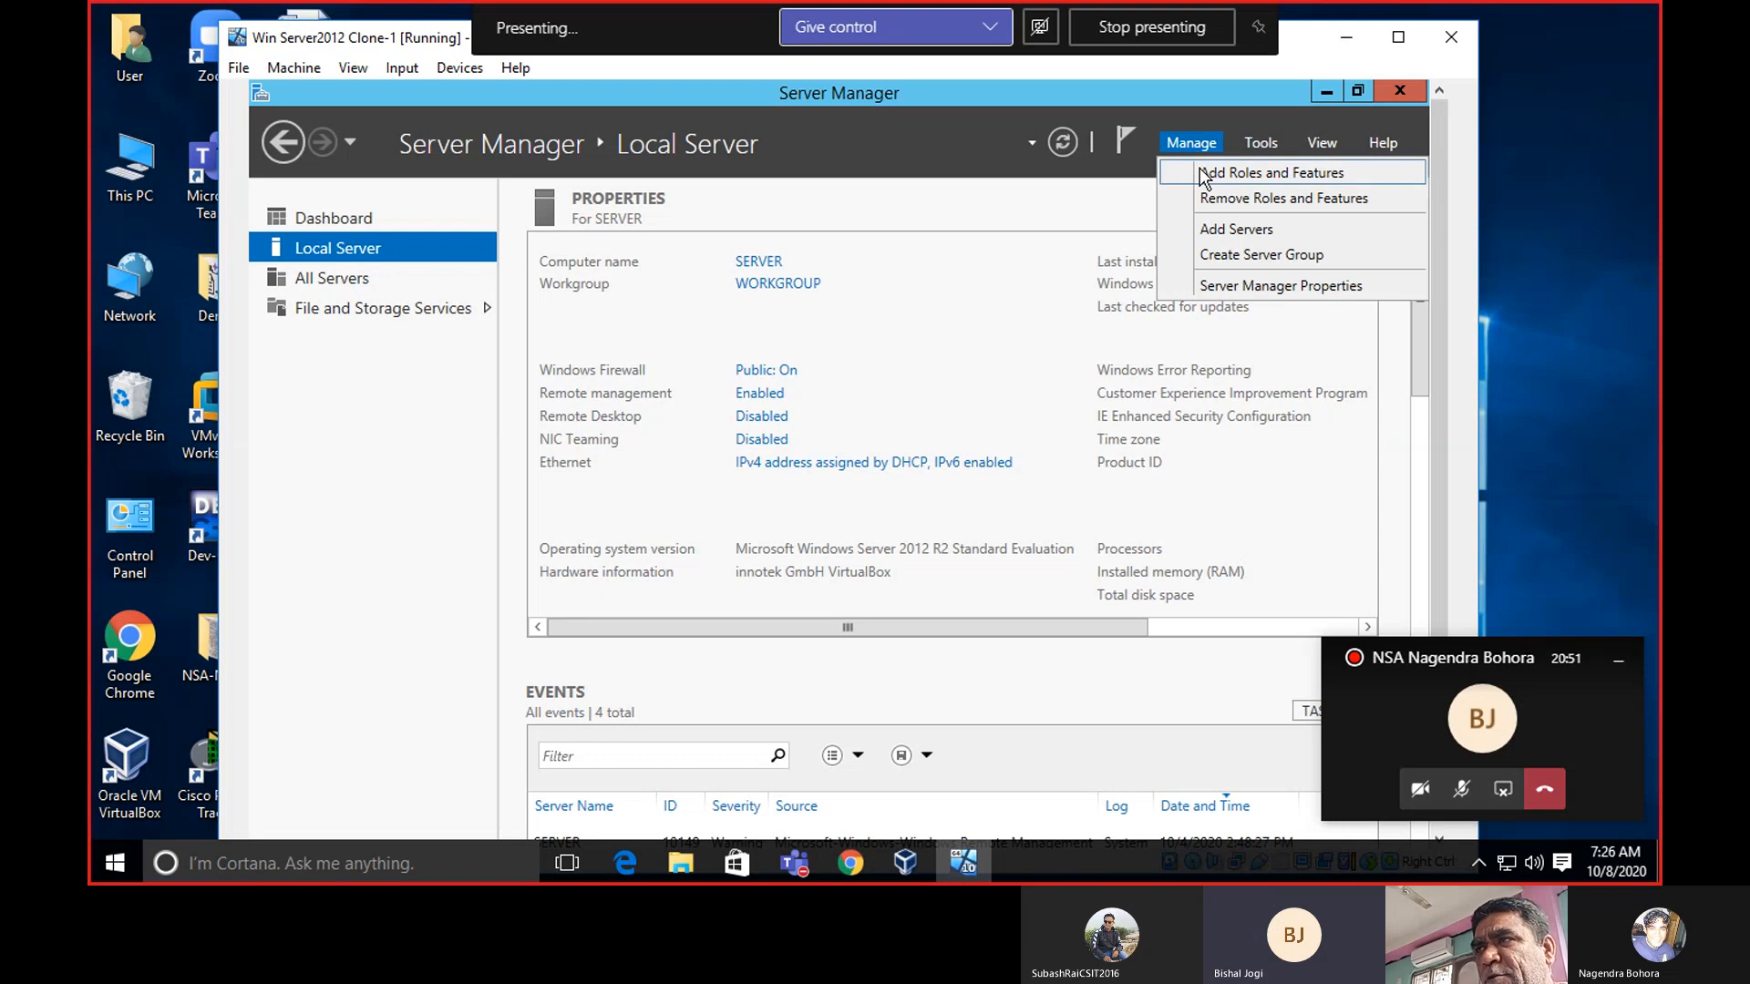
left_click(1199, 171)
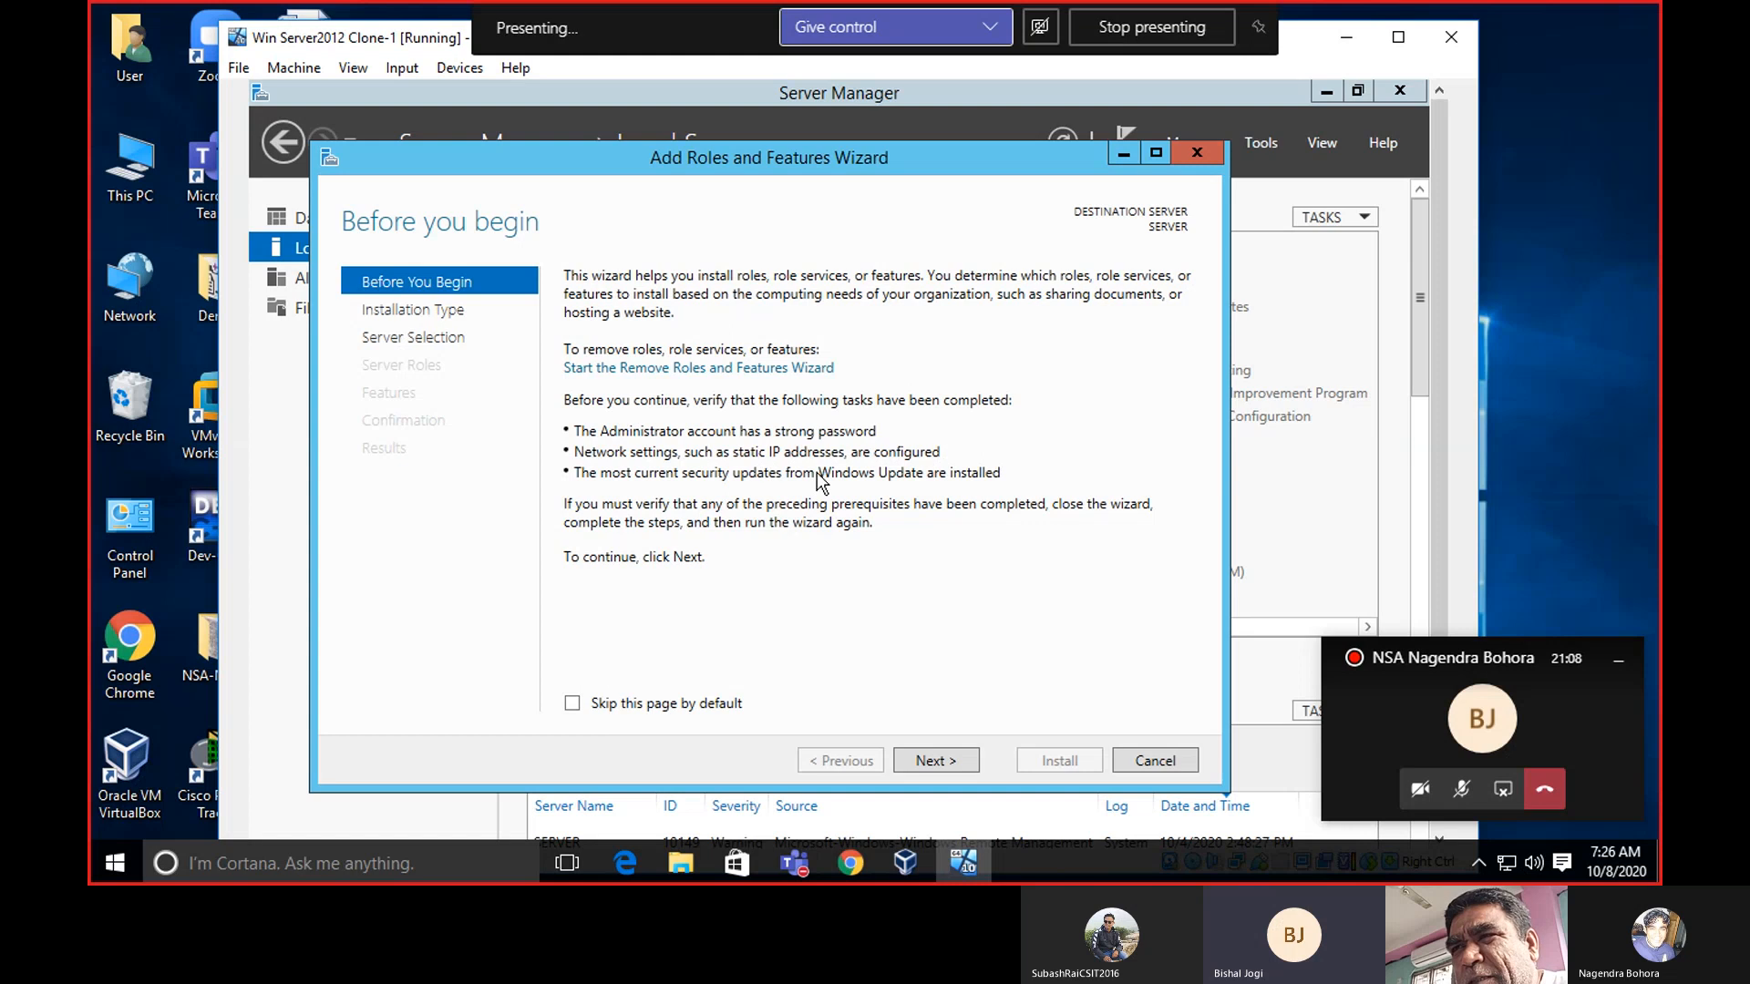
Advance through installation type and destination server SERVER to Select server roles.
left_click(949, 764)
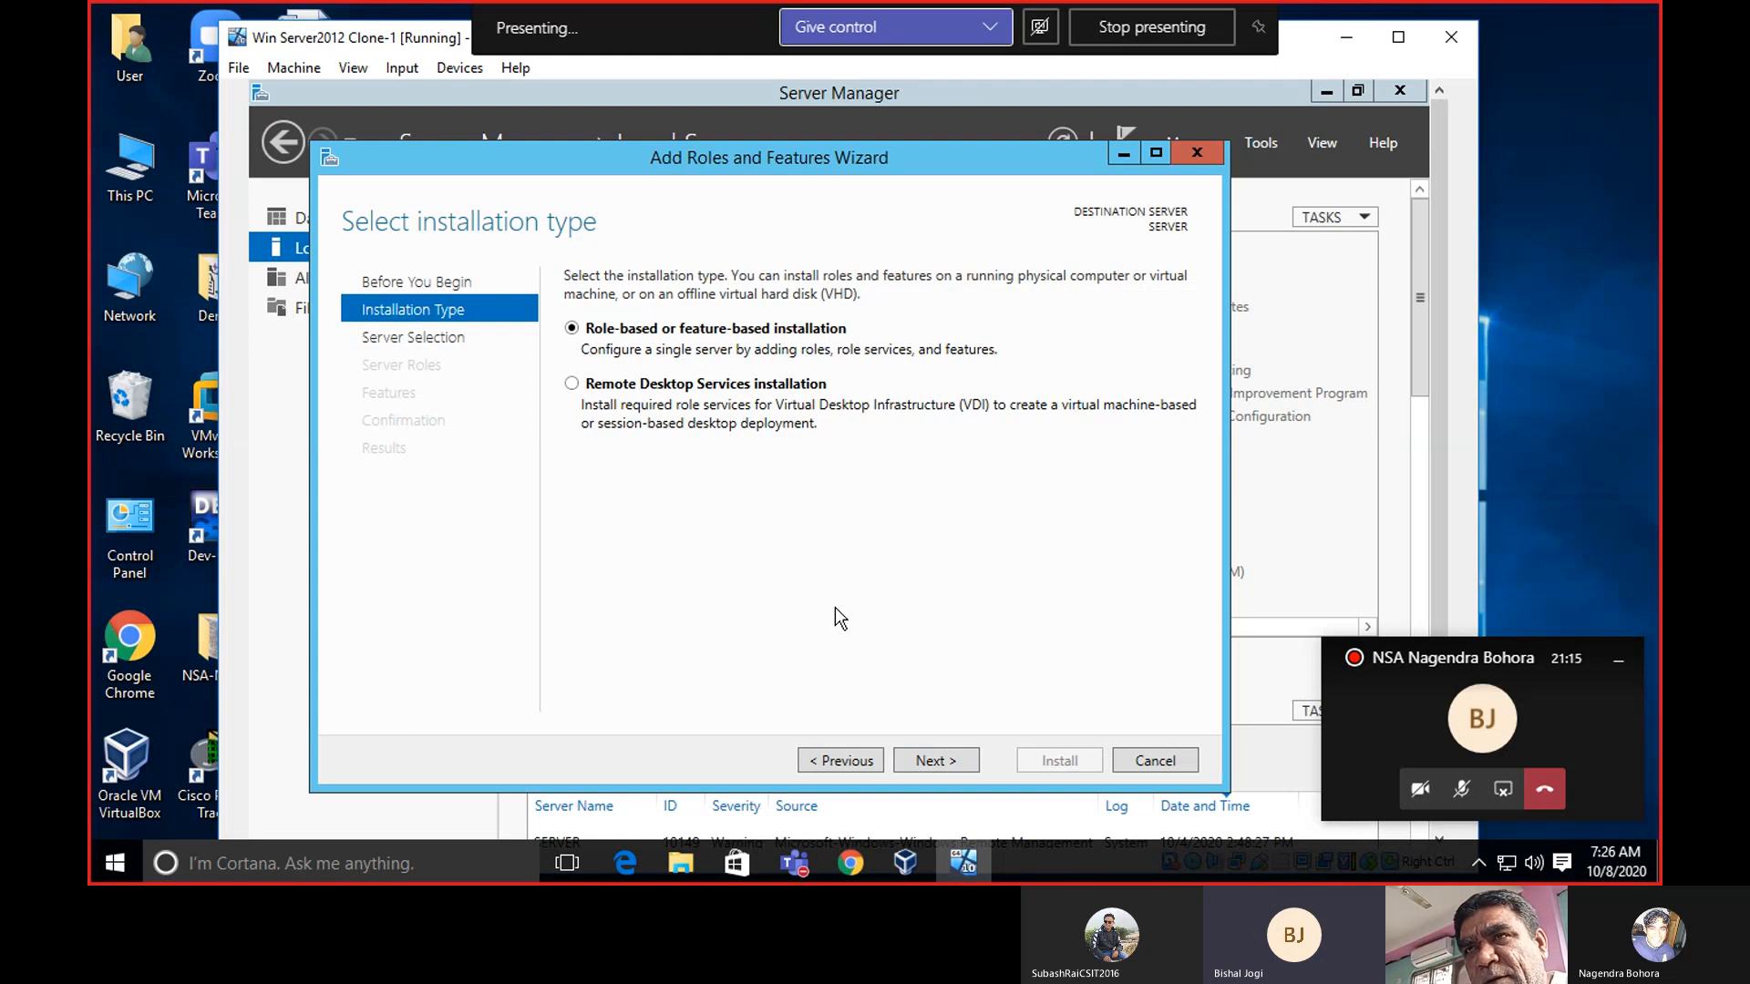
left_click(931, 767)
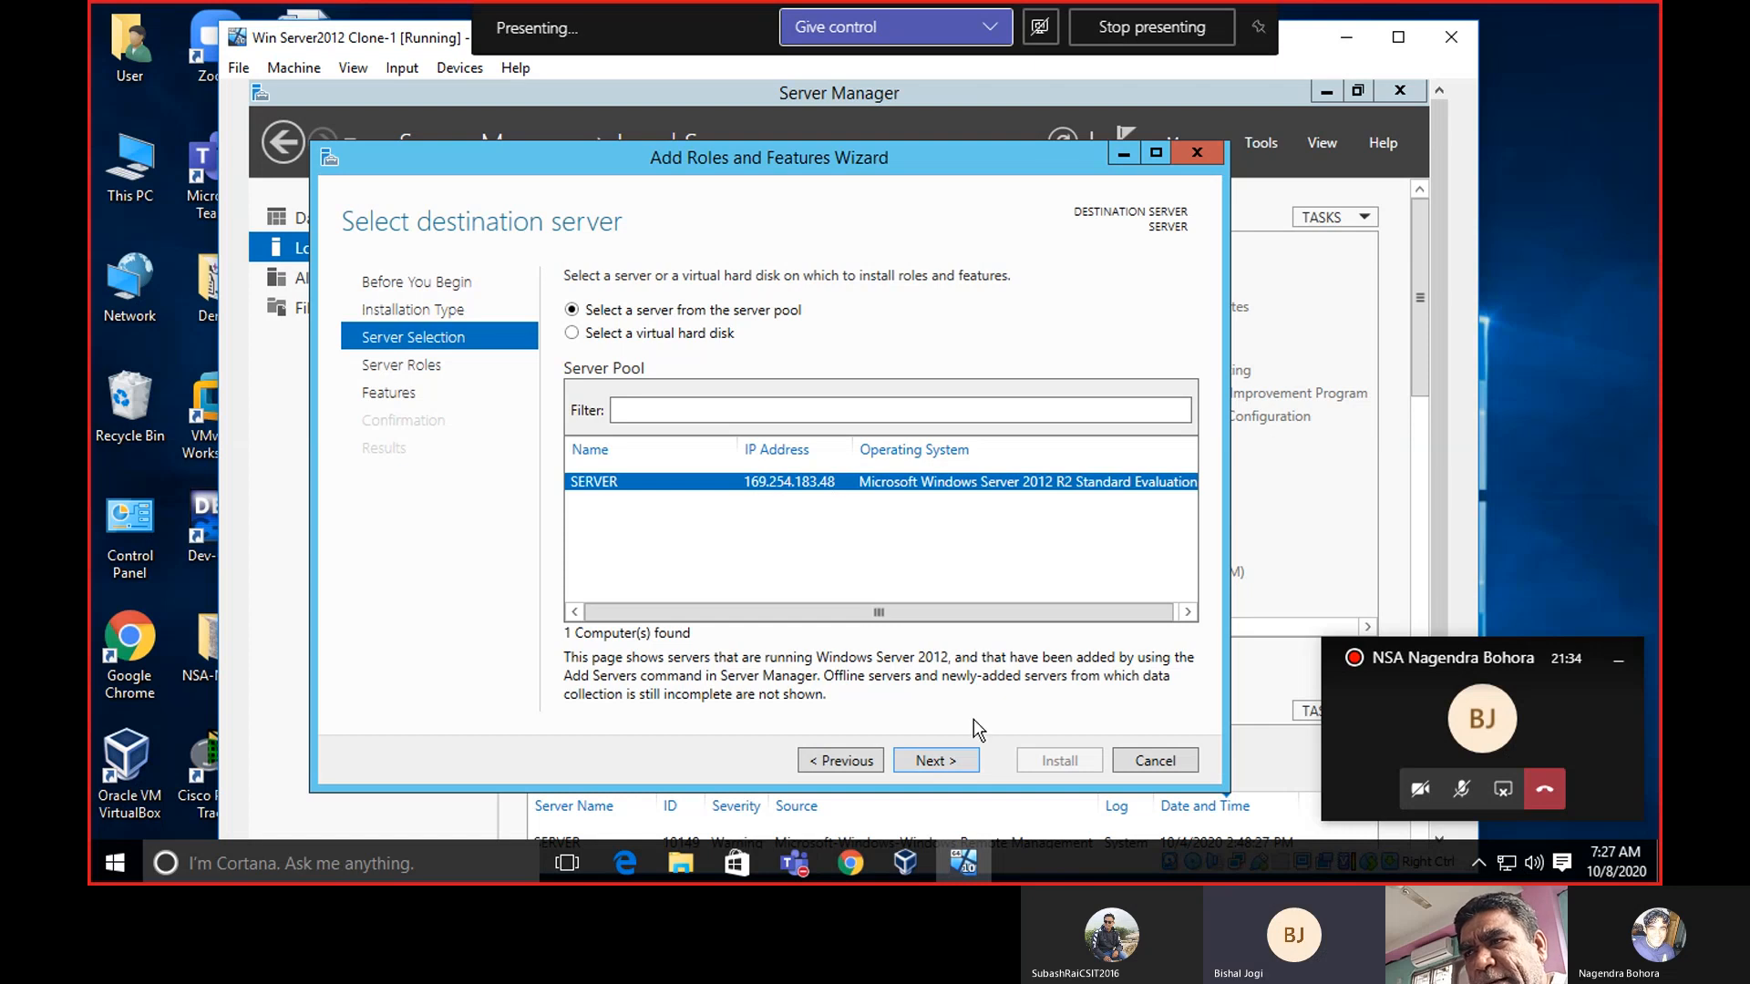
left_click(931, 762)
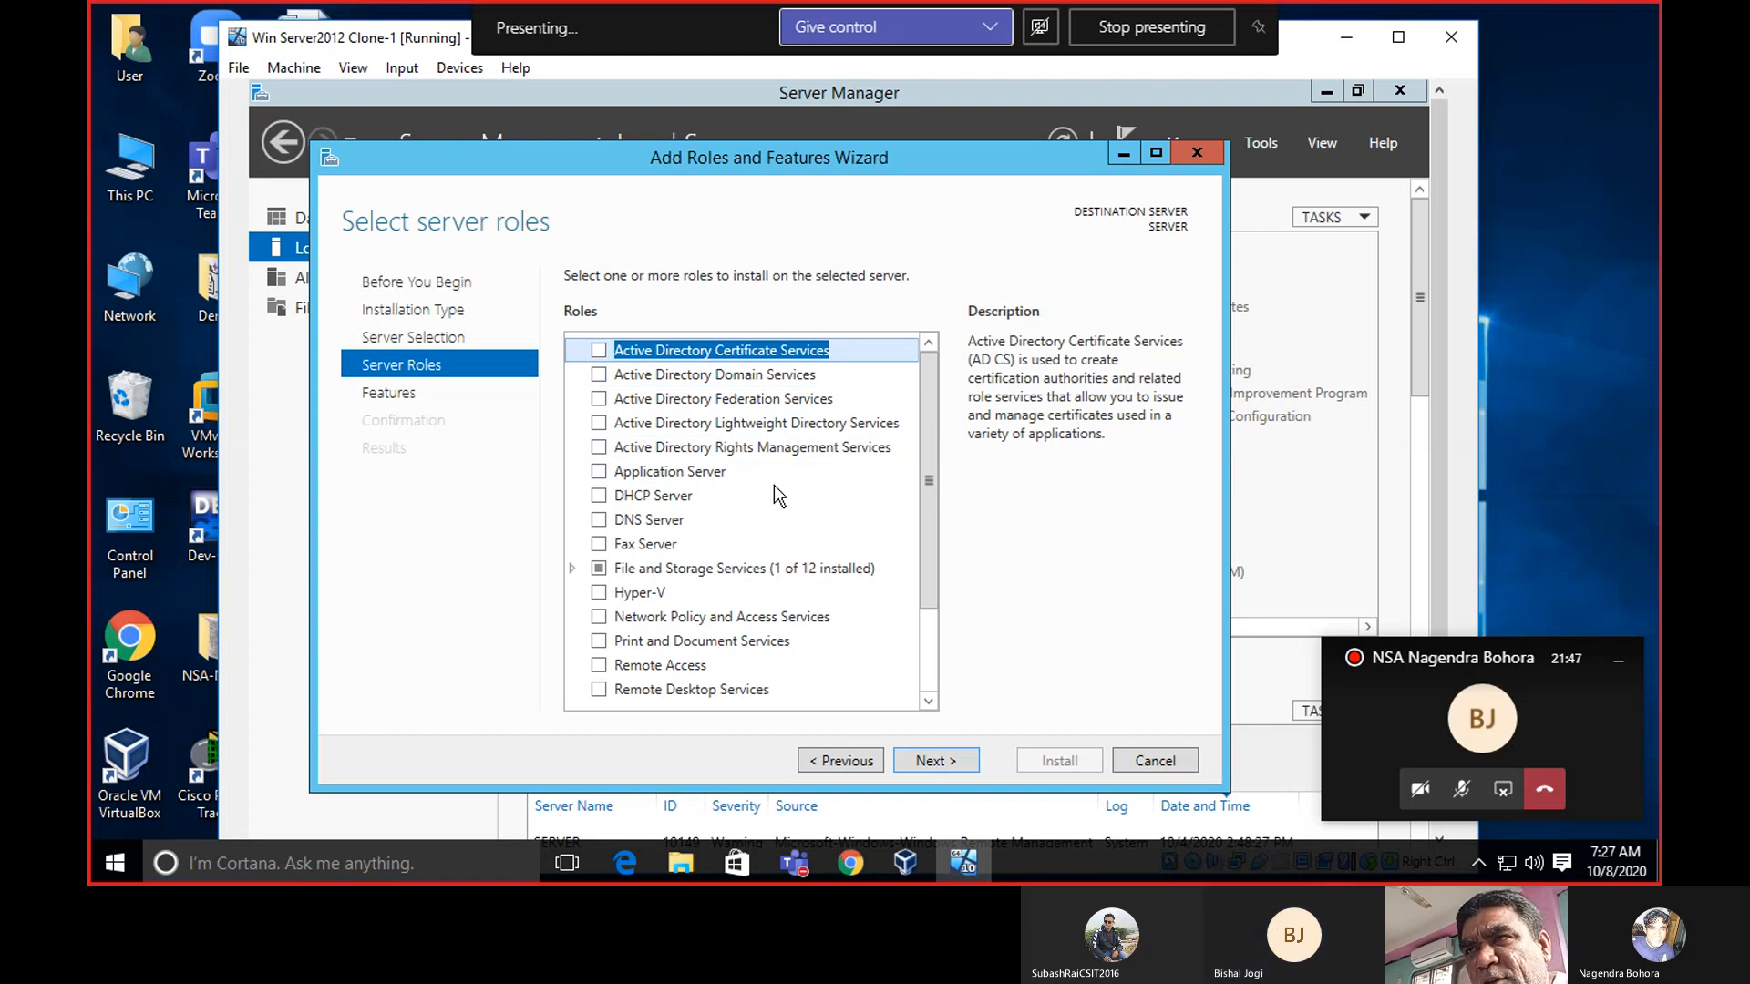
Check Active Directory Domain Services and accept its required management features.
left_click(598, 375)
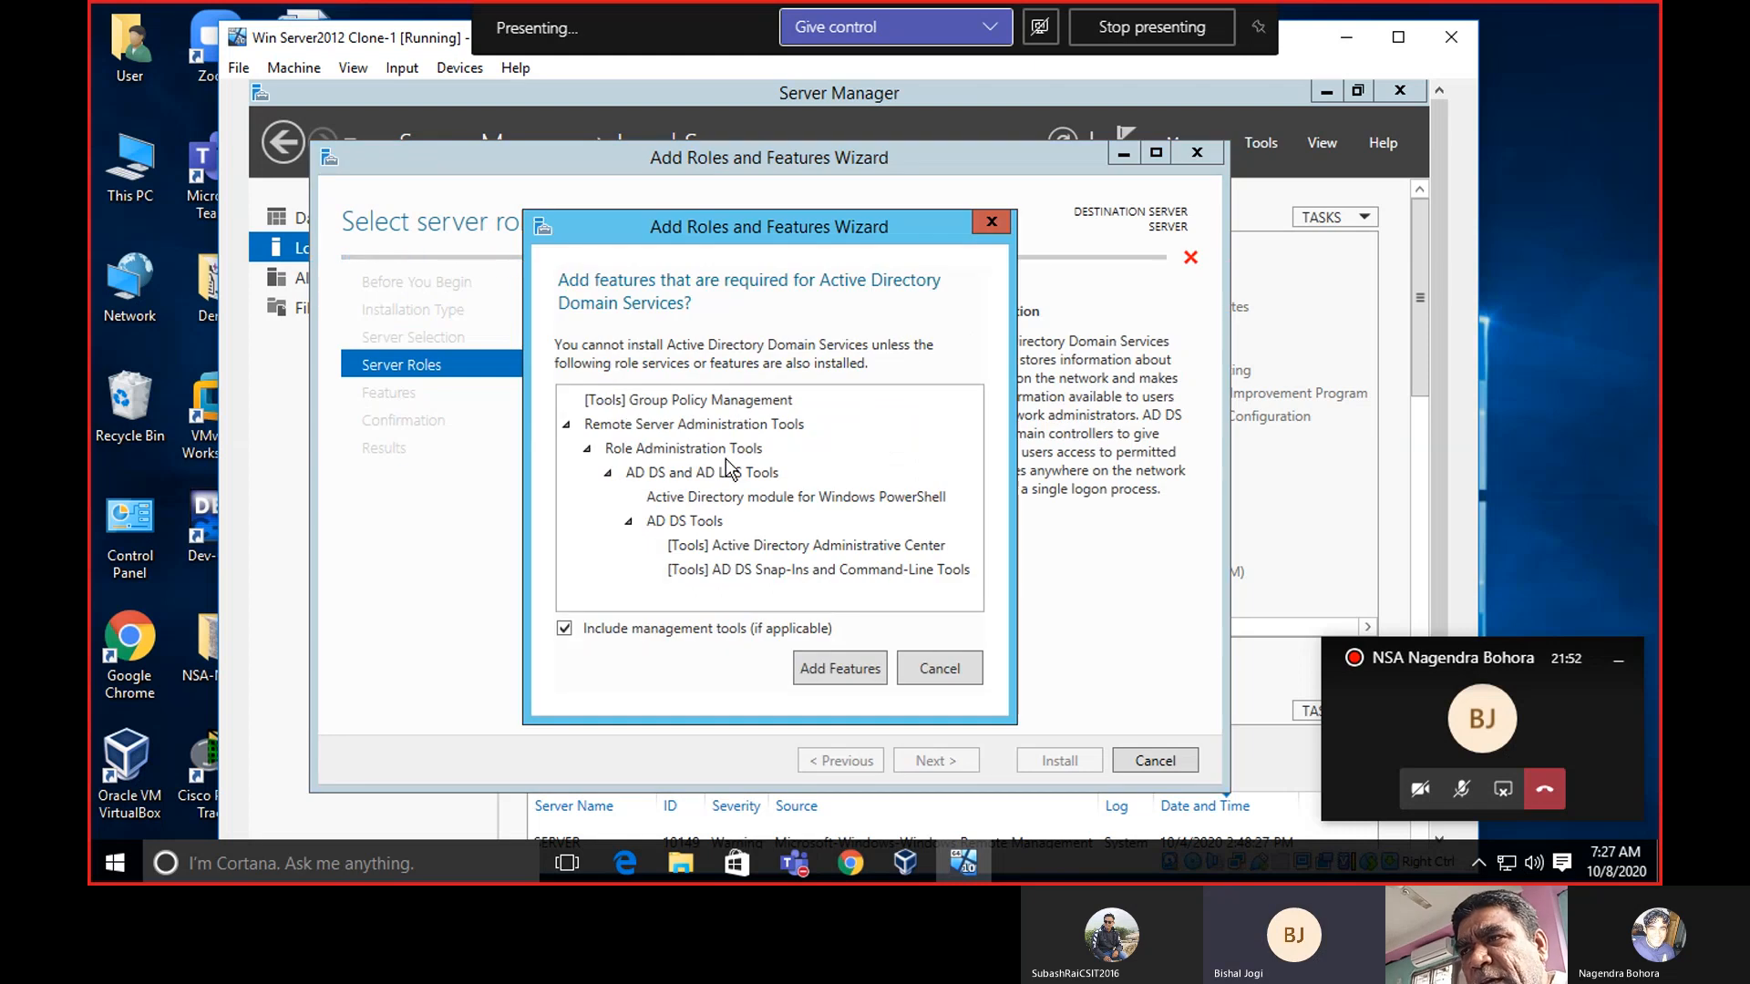
left_click(849, 682)
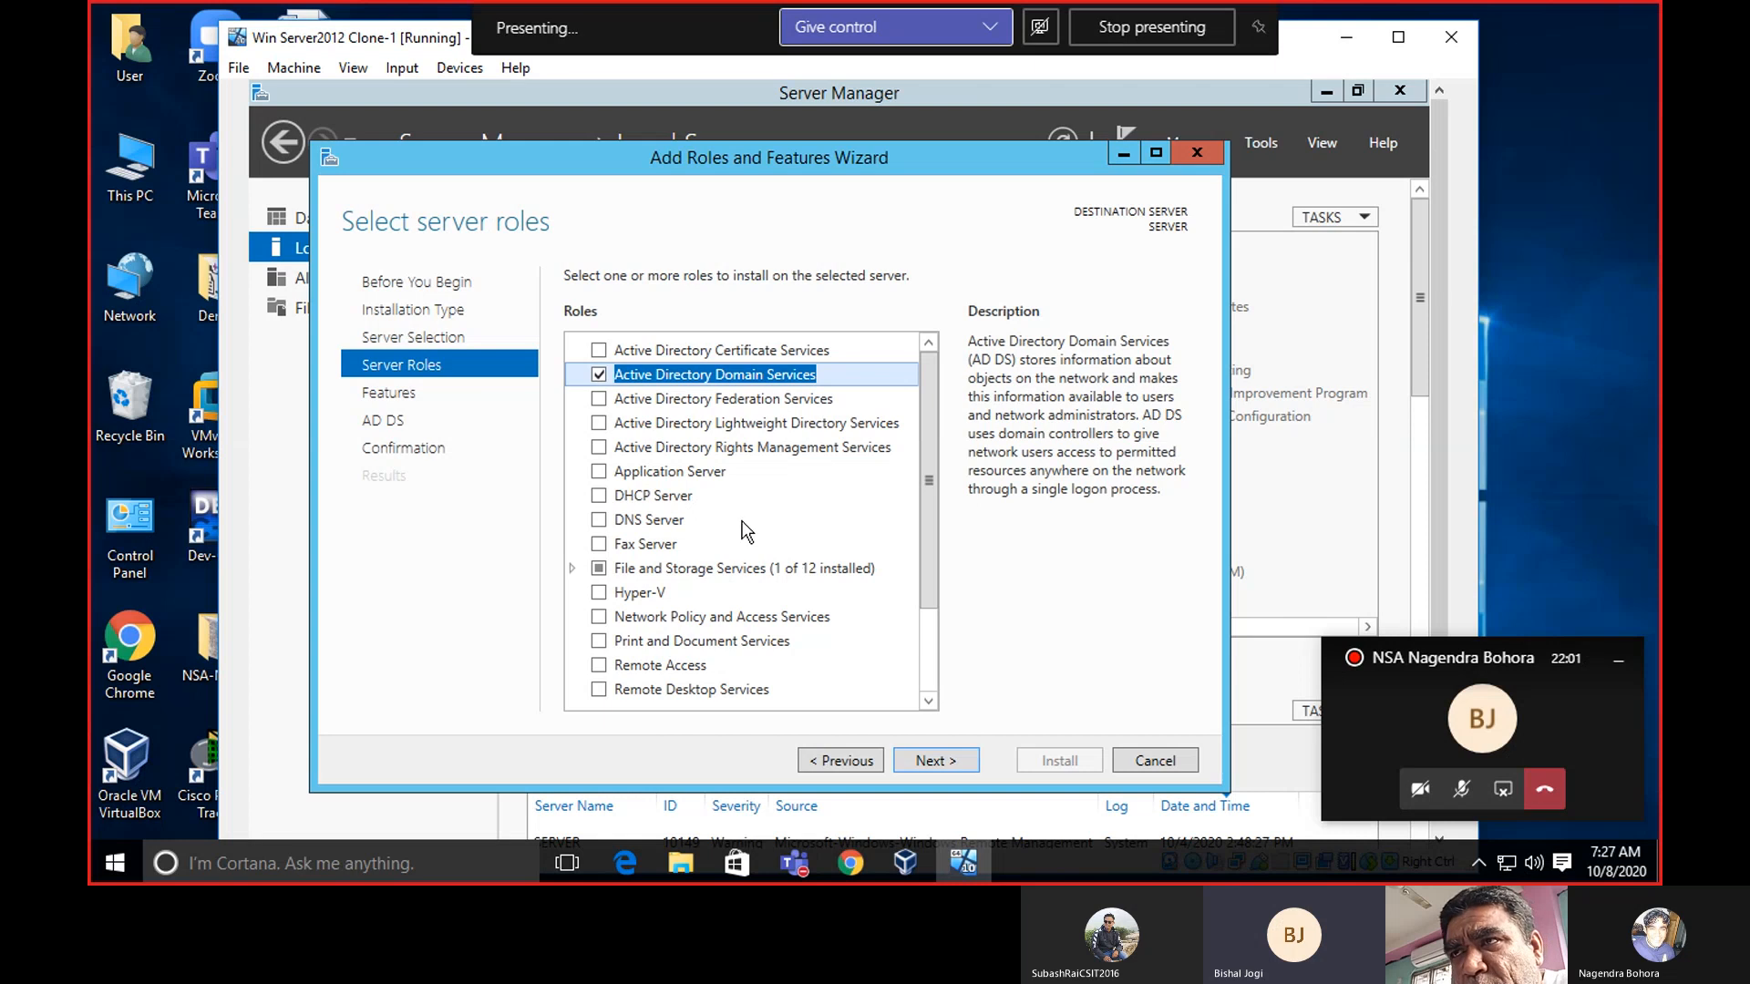
Add DHCP Server and DNS Server roles with their features, continuing past the static IP warnings.
left_click(600, 498)
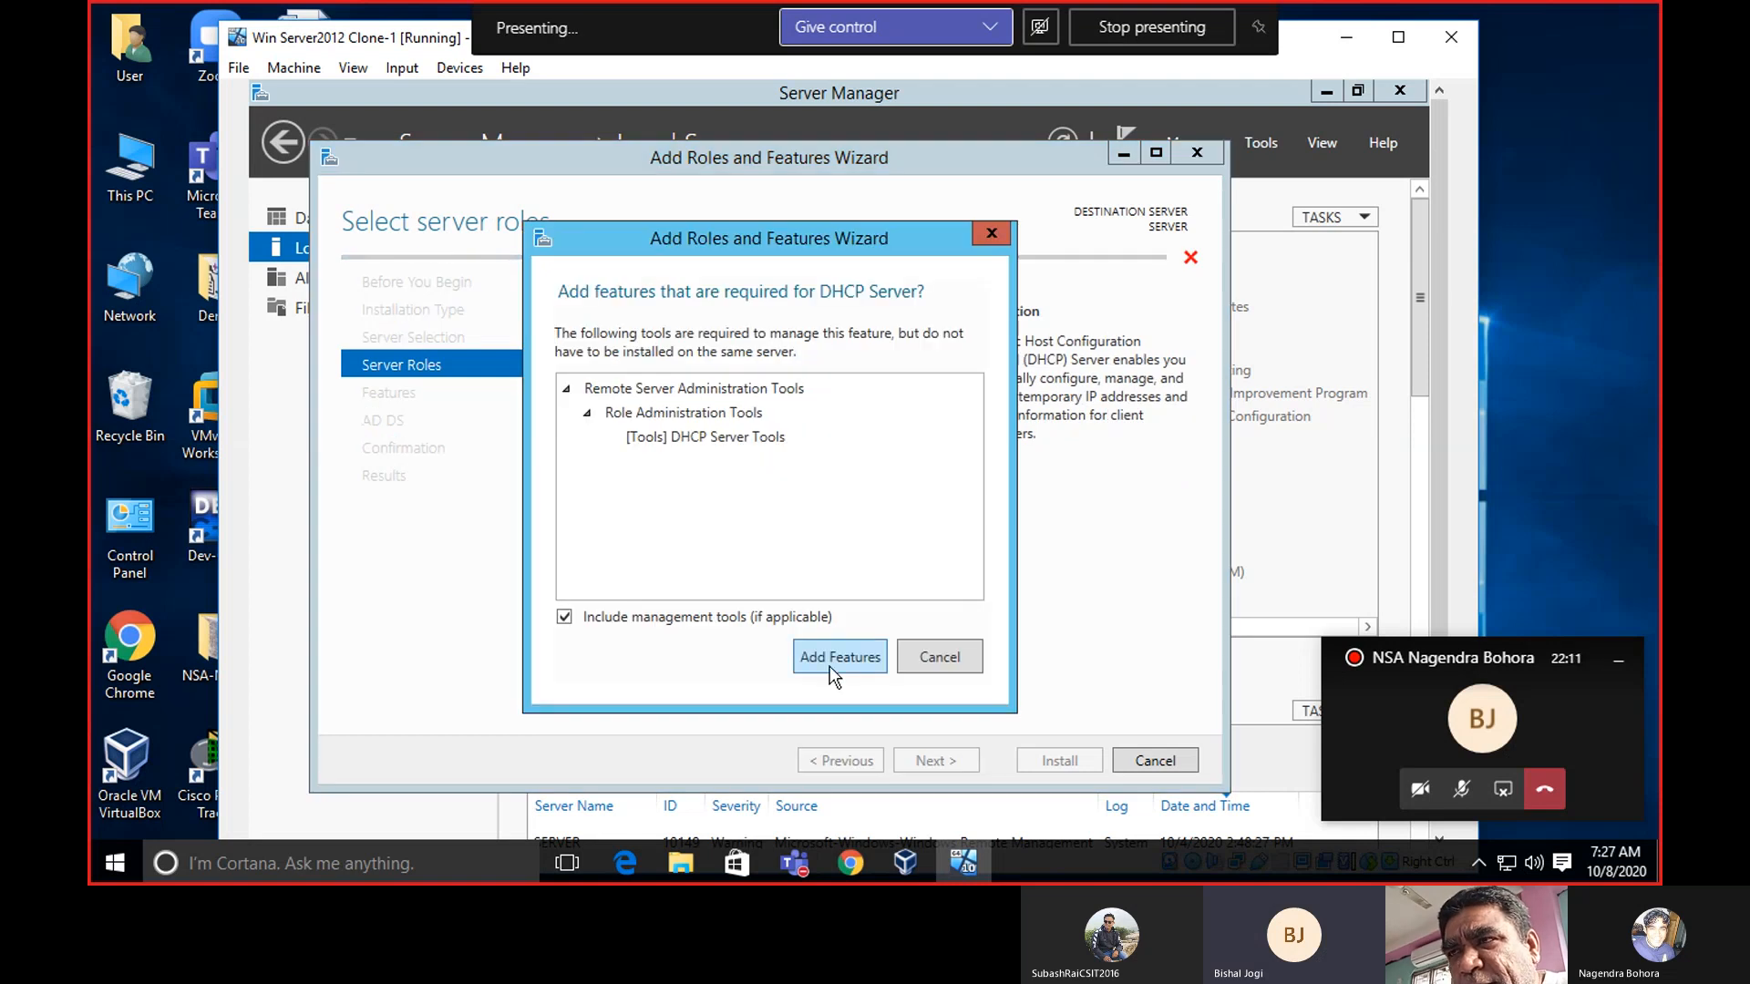
left_click(837, 657)
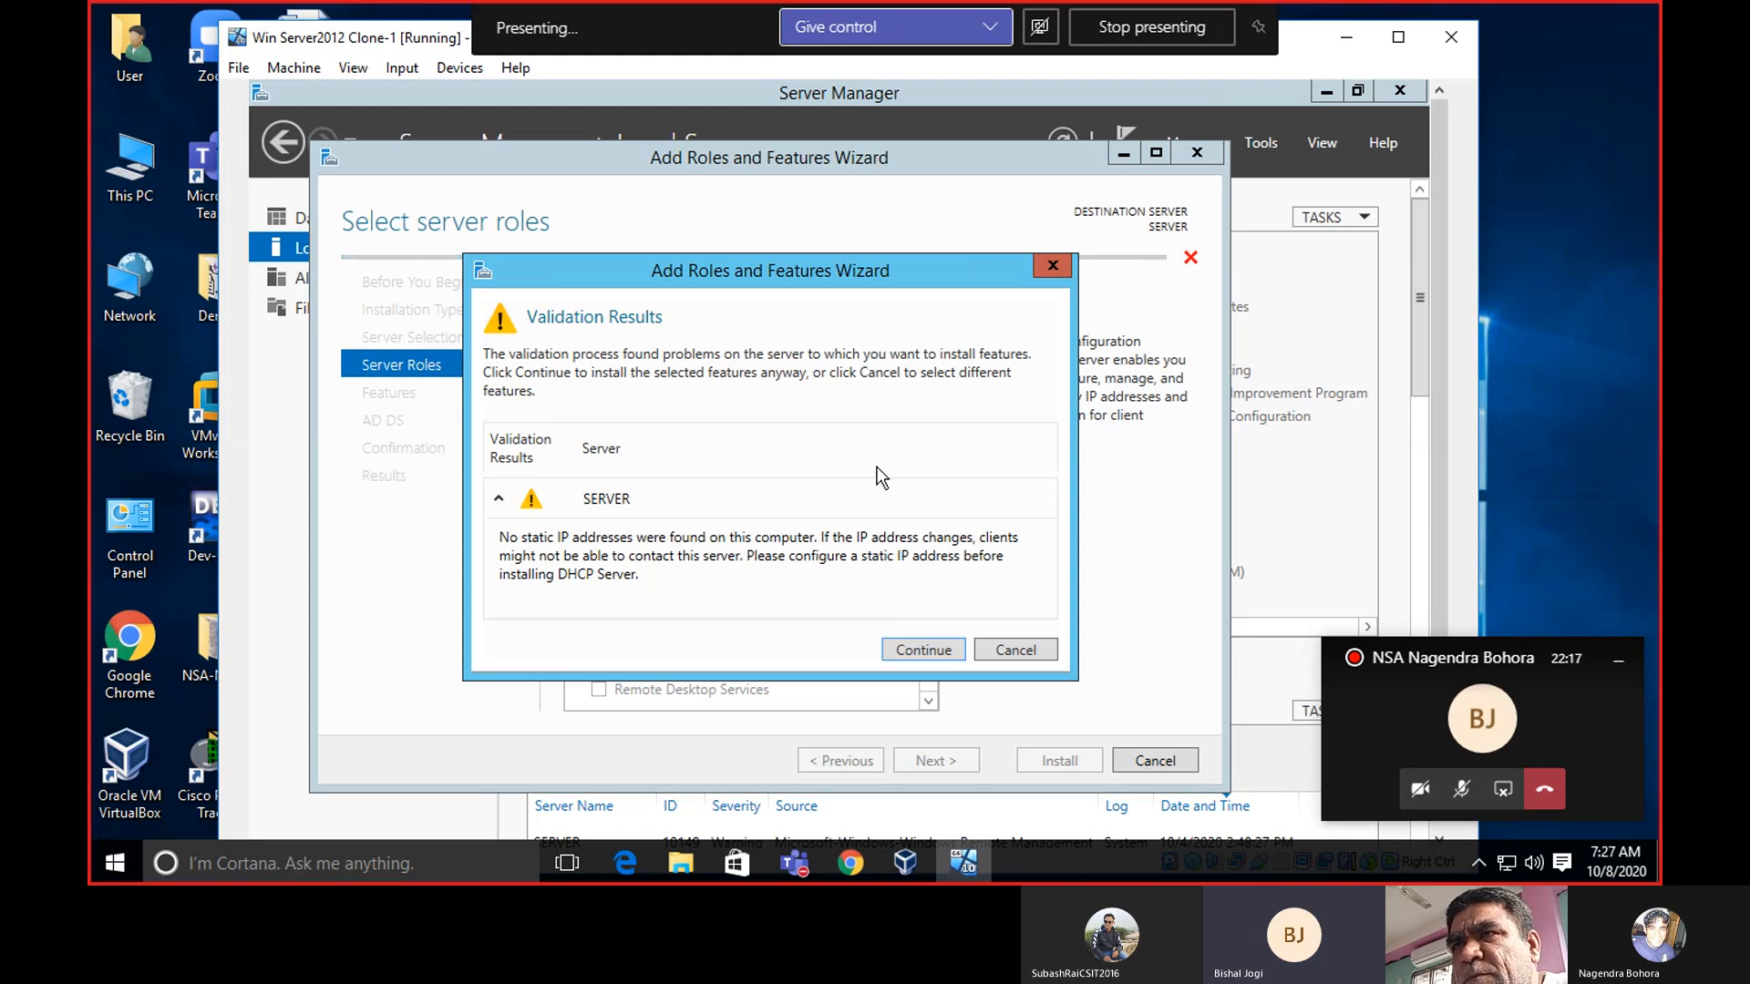
left_click(917, 651)
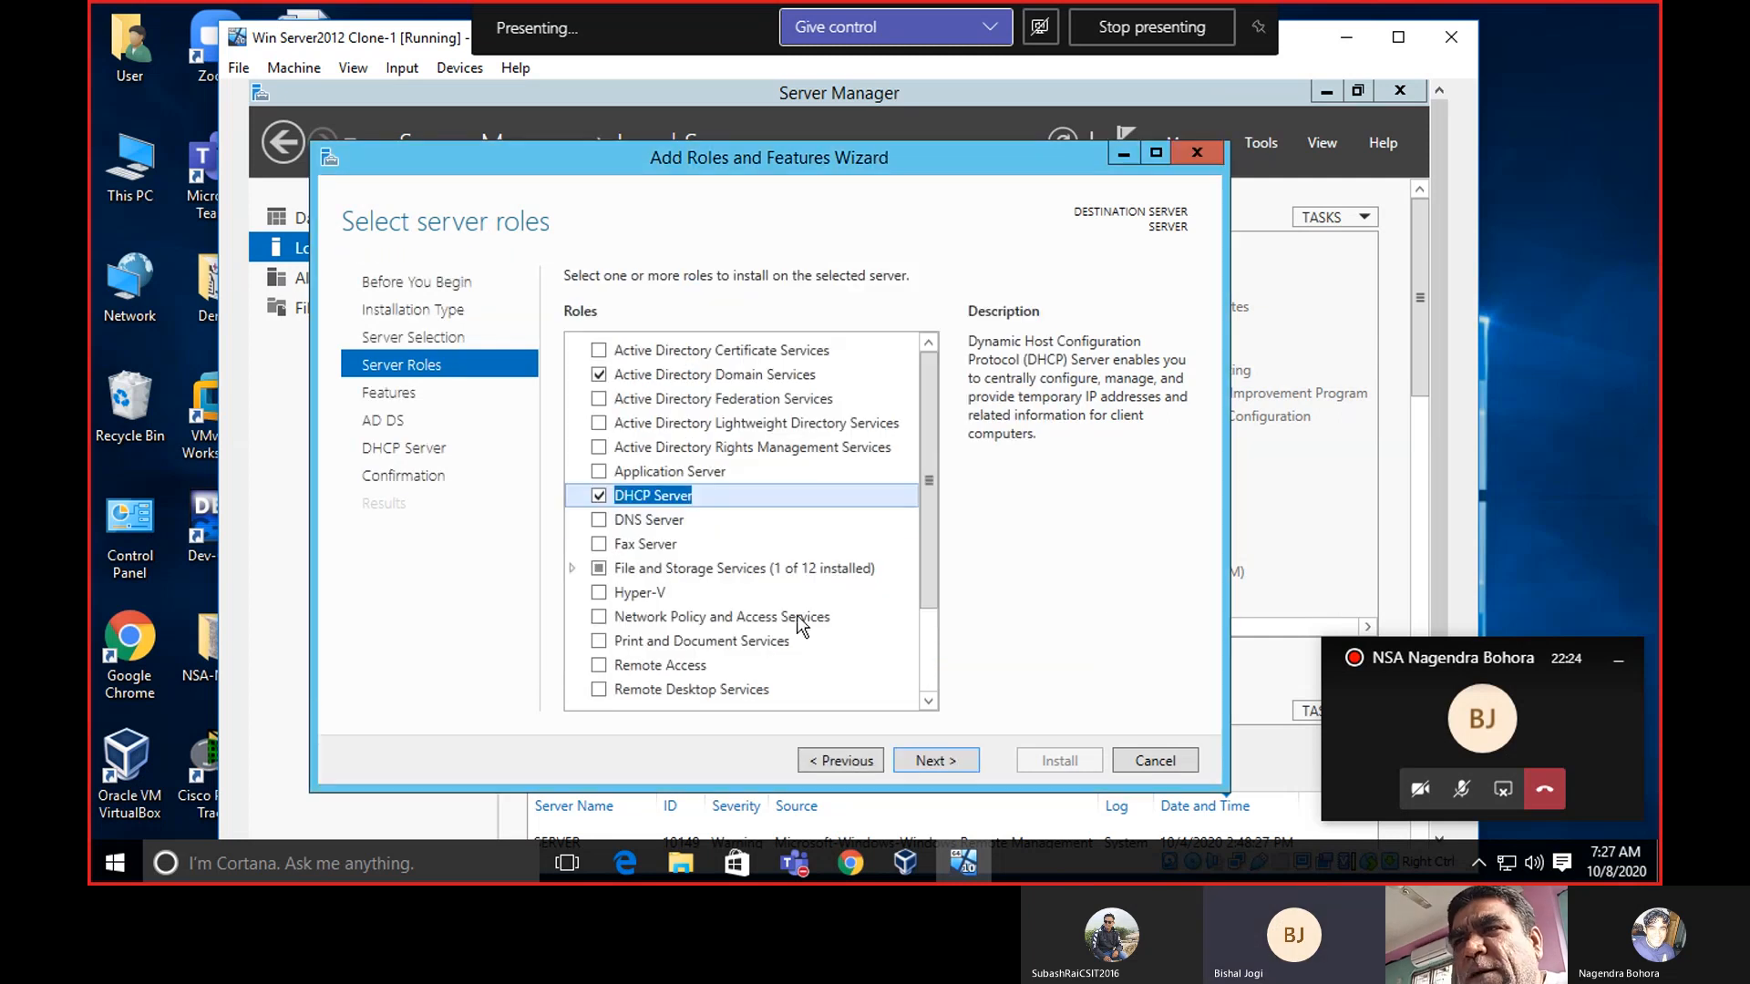
left_click(599, 519)
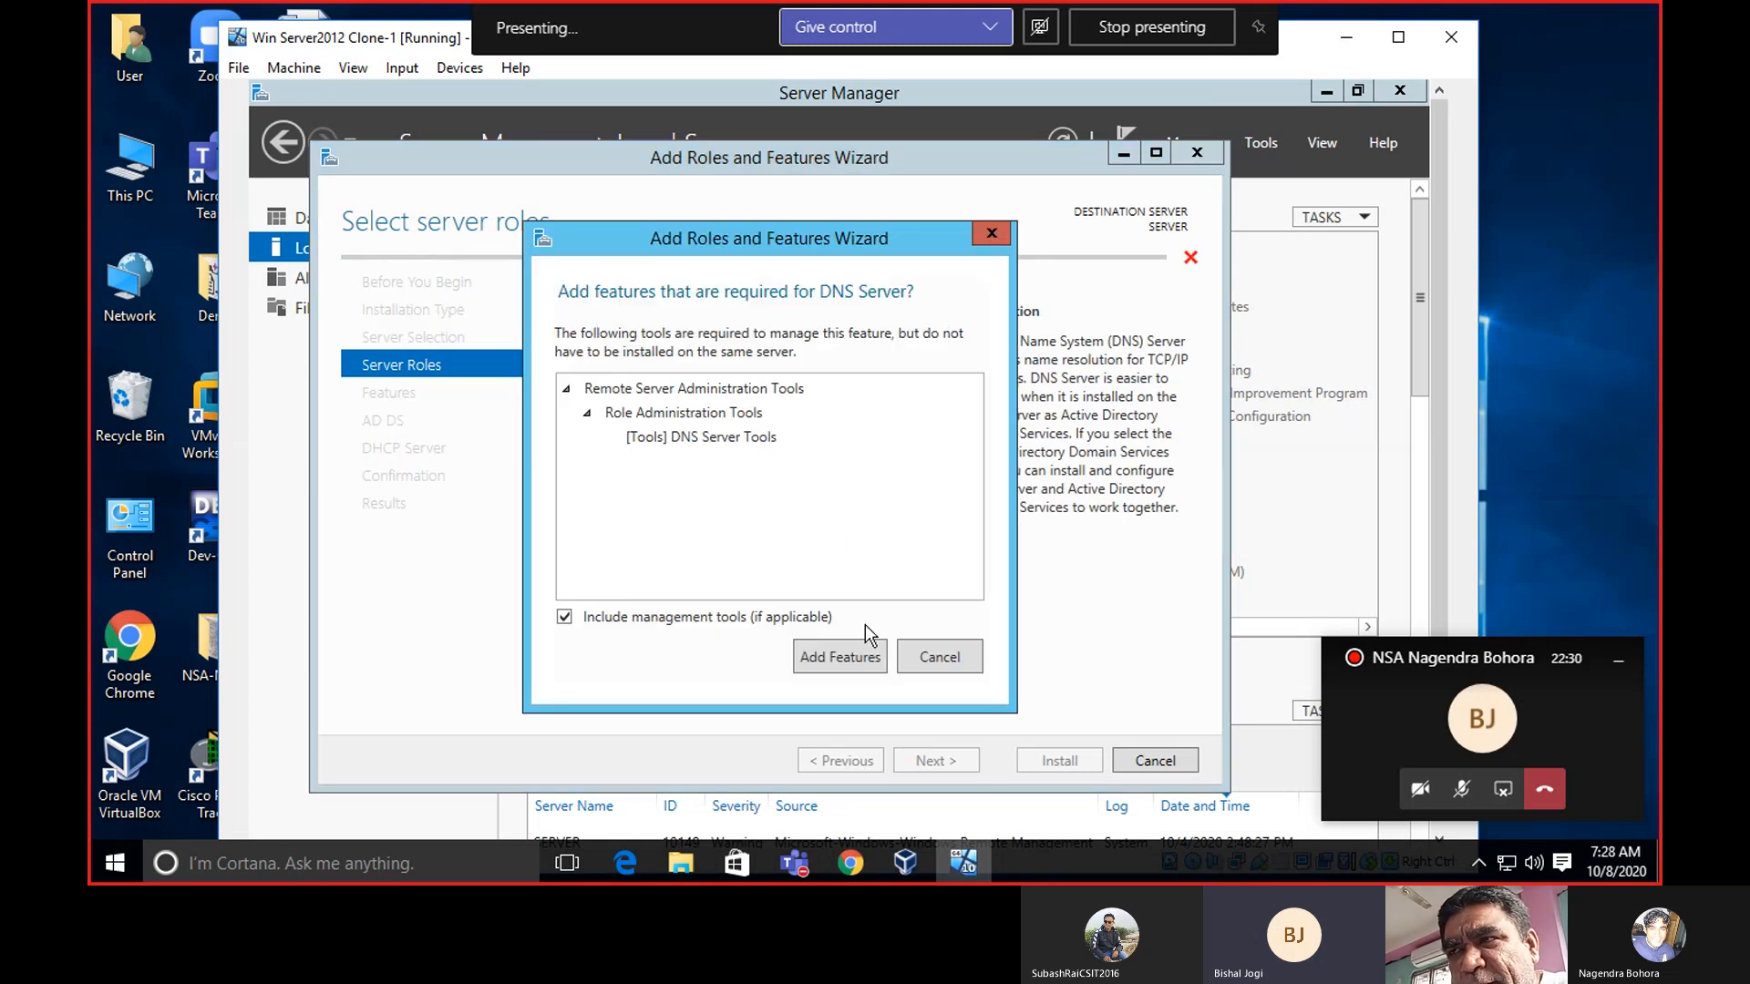
left_click(844, 654)
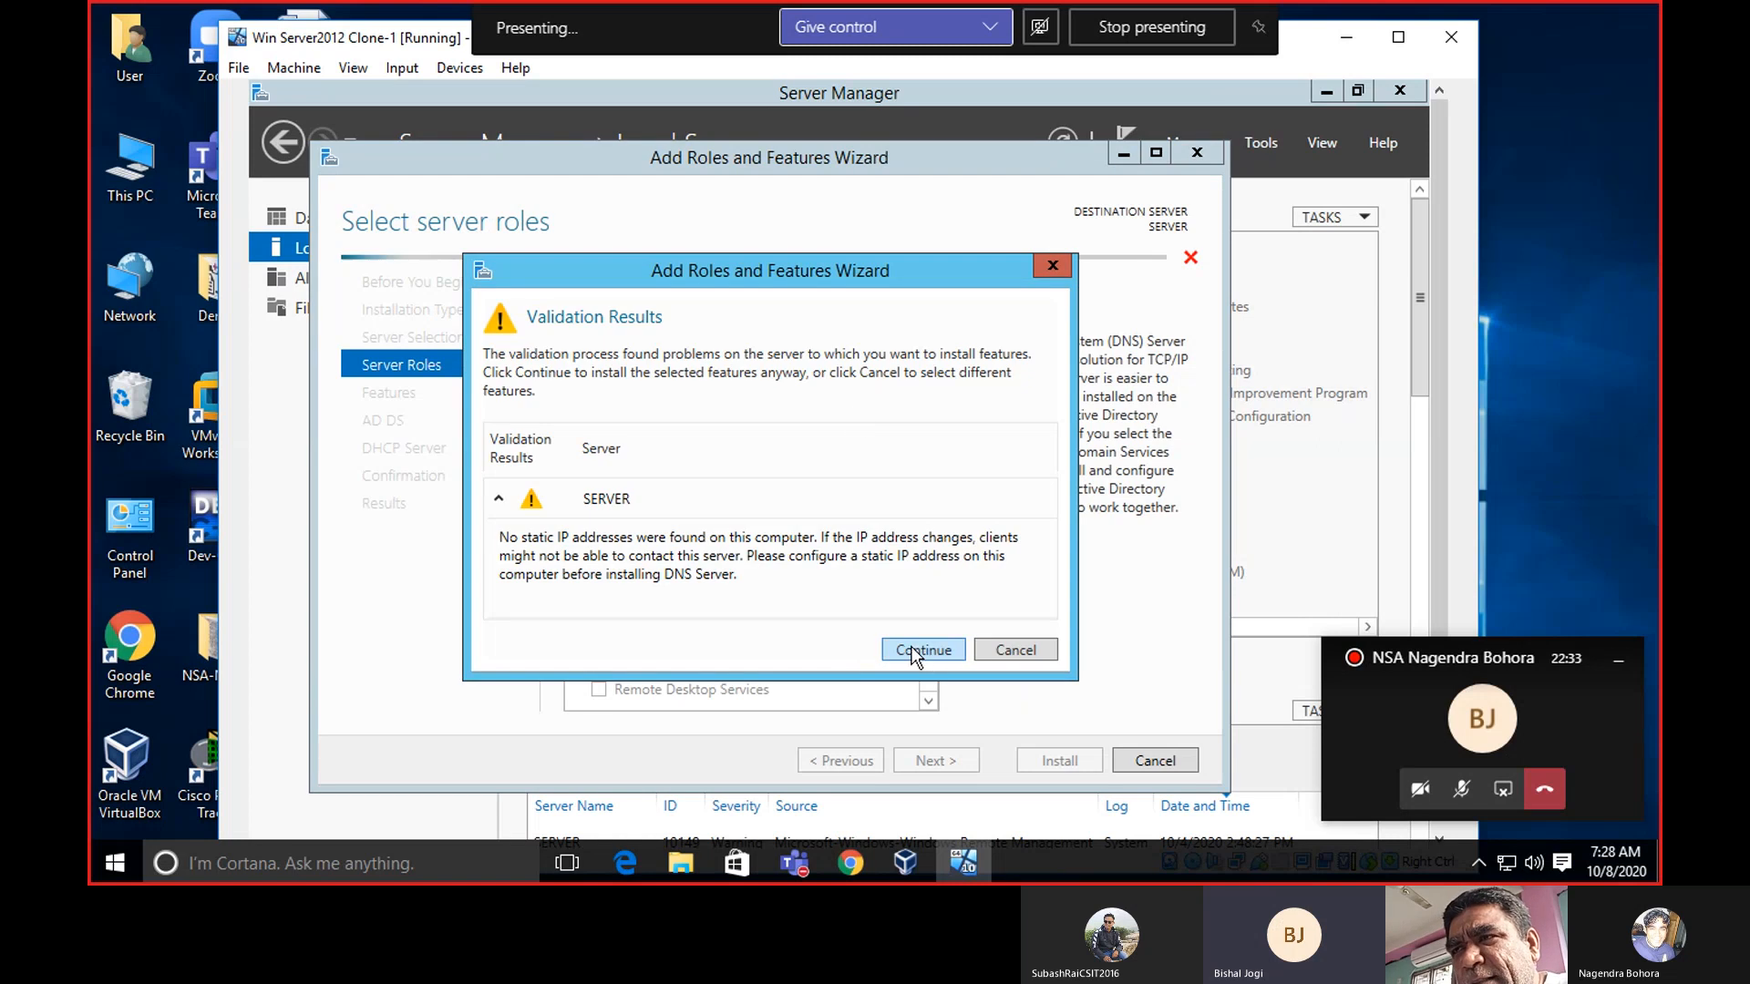
left_click(924, 651)
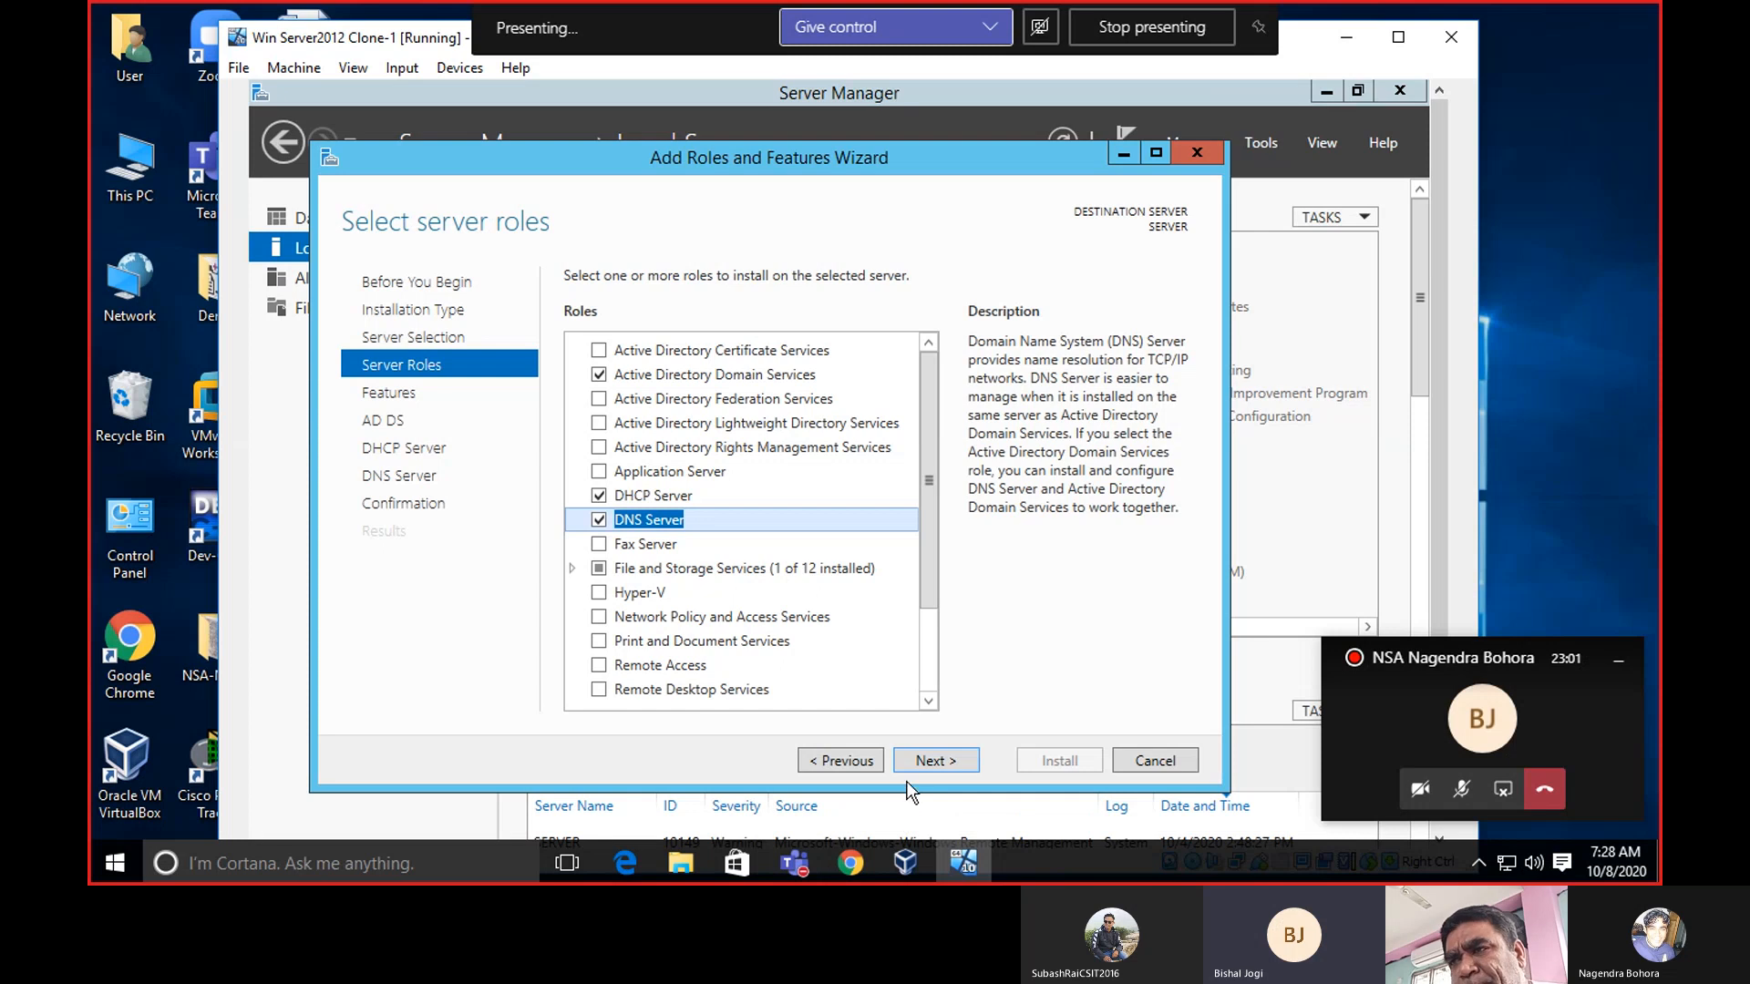
Skip through the Features, AD DS, DHCP Server and DNS Server pages to Confirmation.
left_click(934, 764)
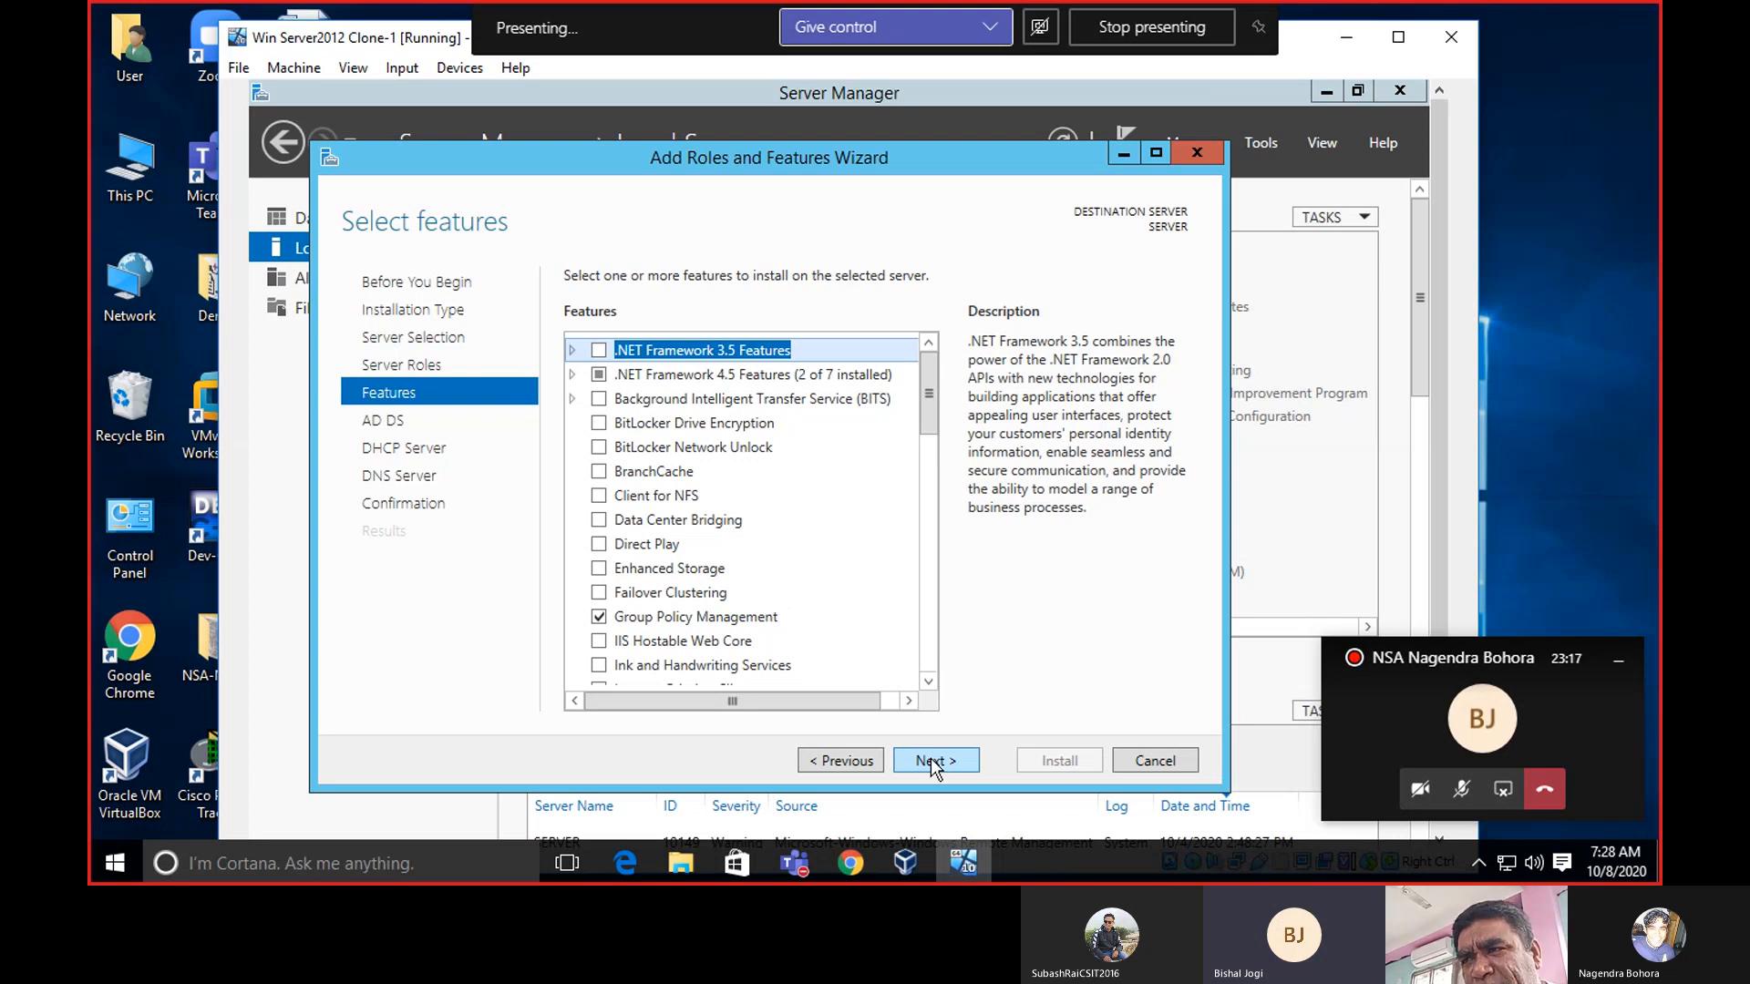
left_click(935, 769)
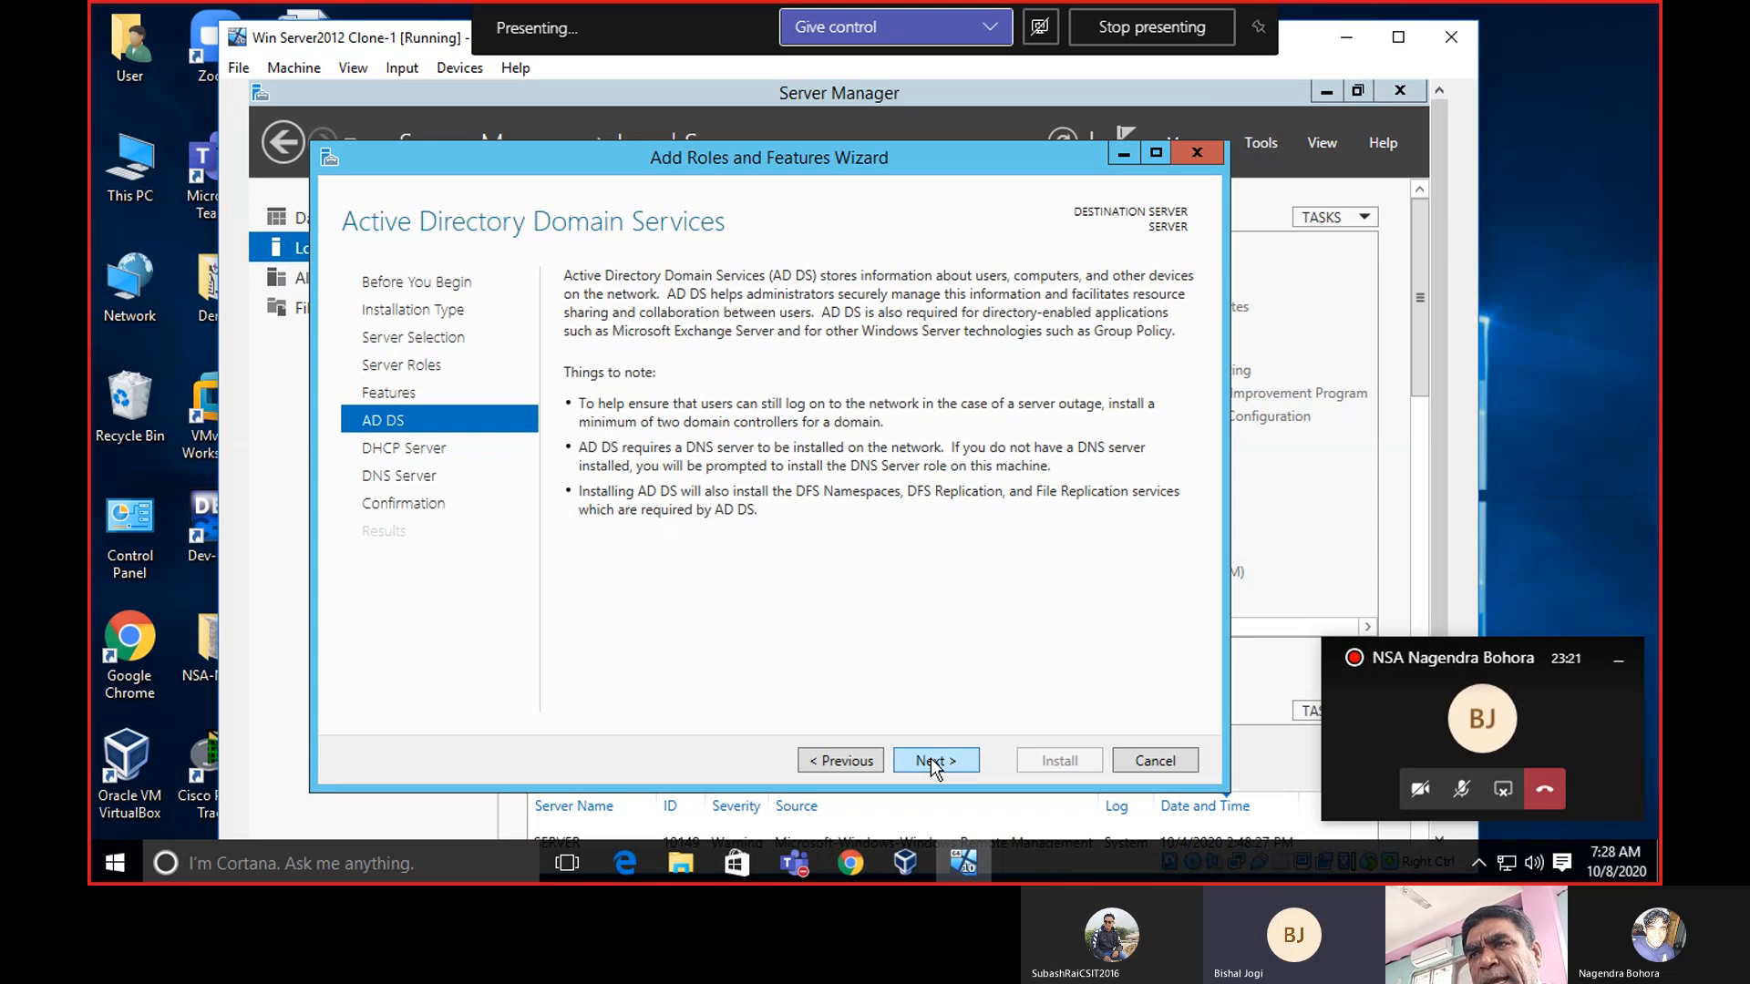
left_click(935, 768)
left_click(936, 768)
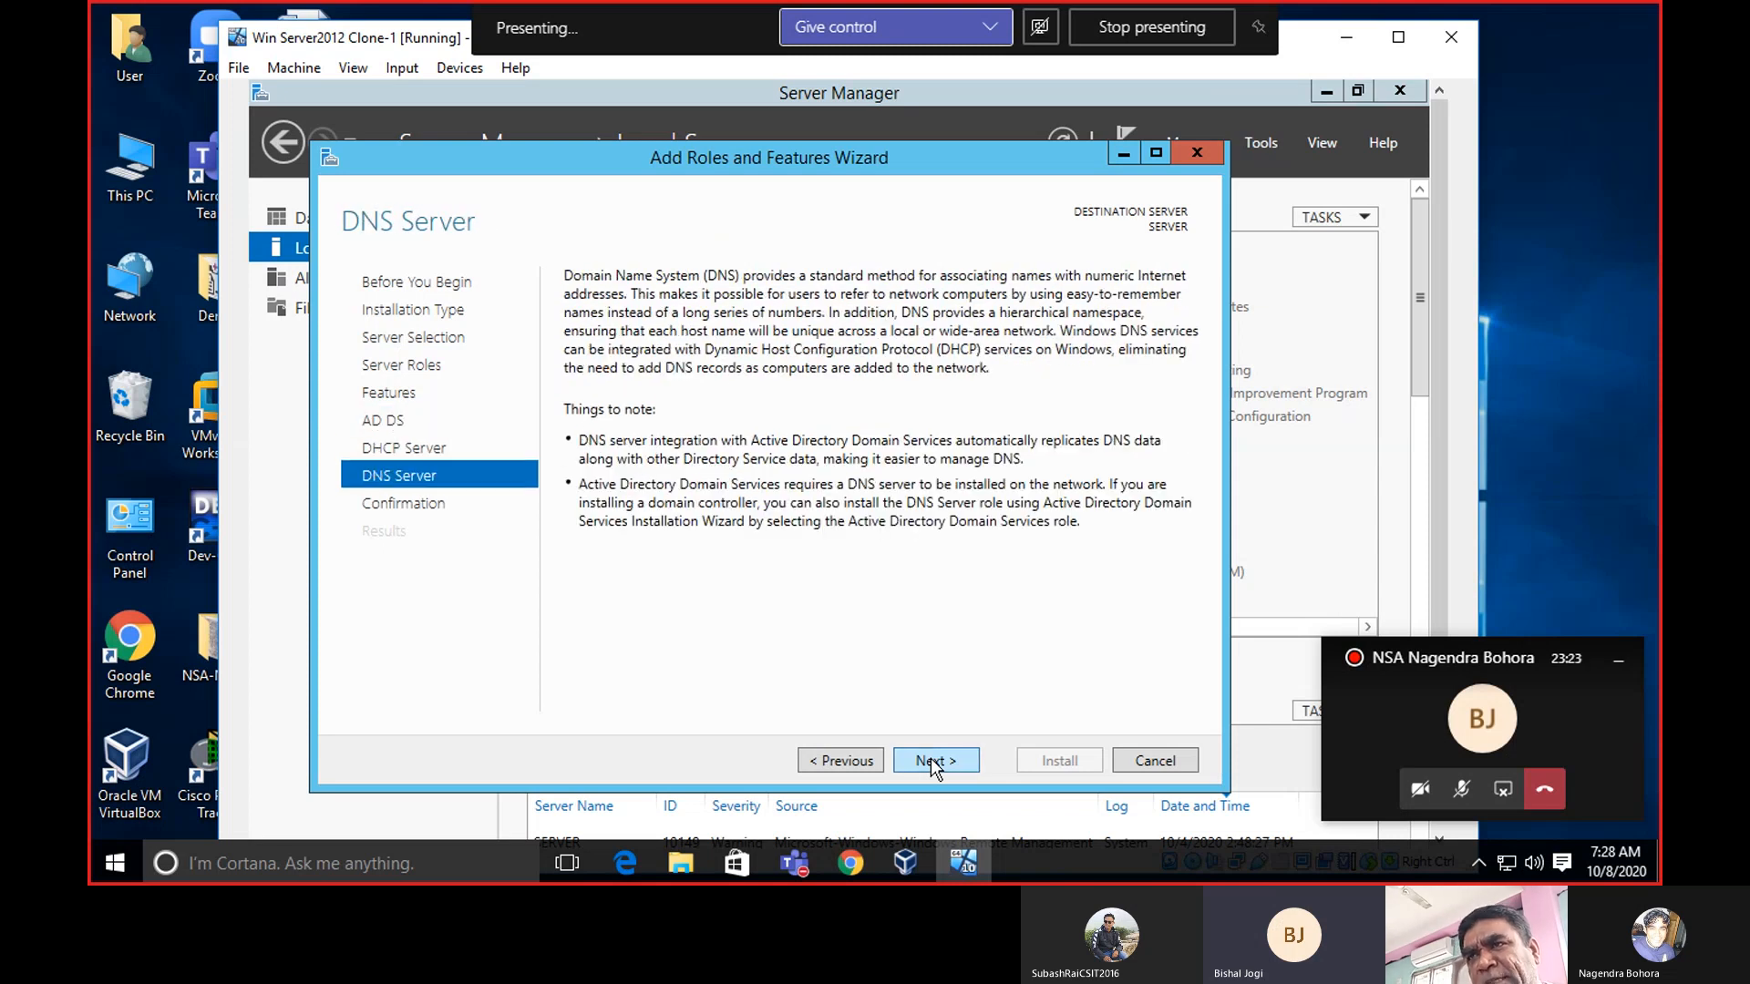
left_click(934, 767)
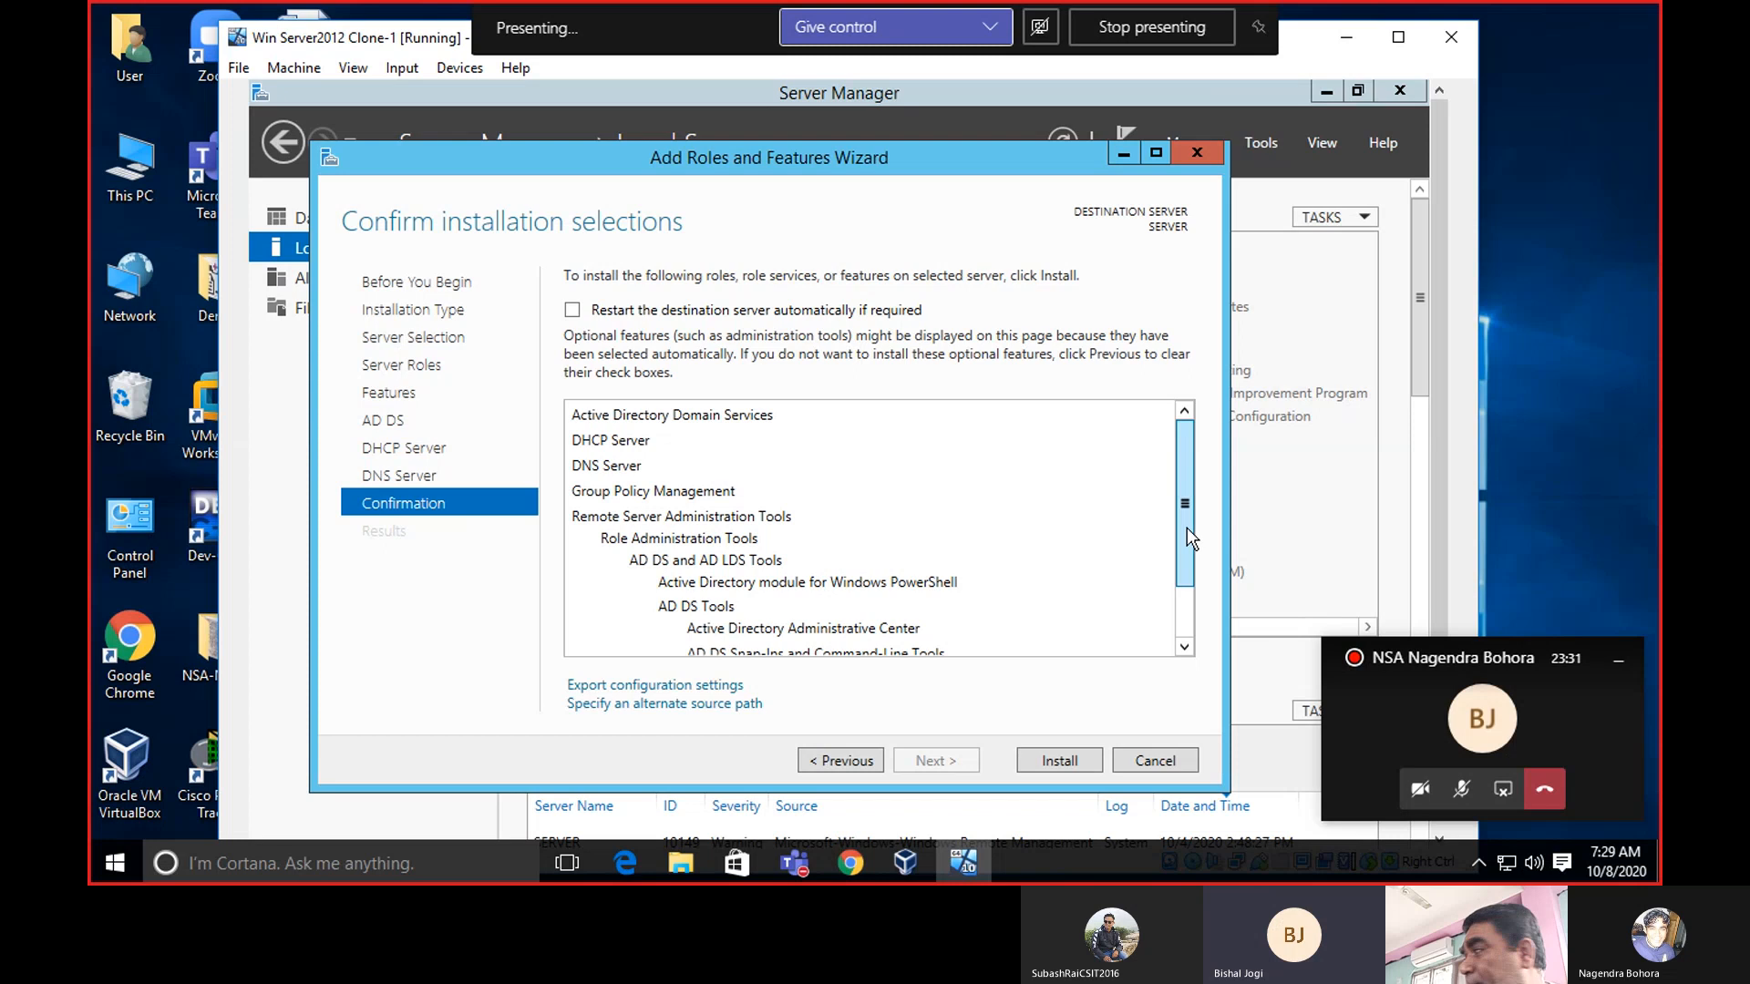
Review the confirmation list and install AD DS, DHCP Server, DNS Server and management tools.
left_click_drag(1187, 528, 1187, 643)
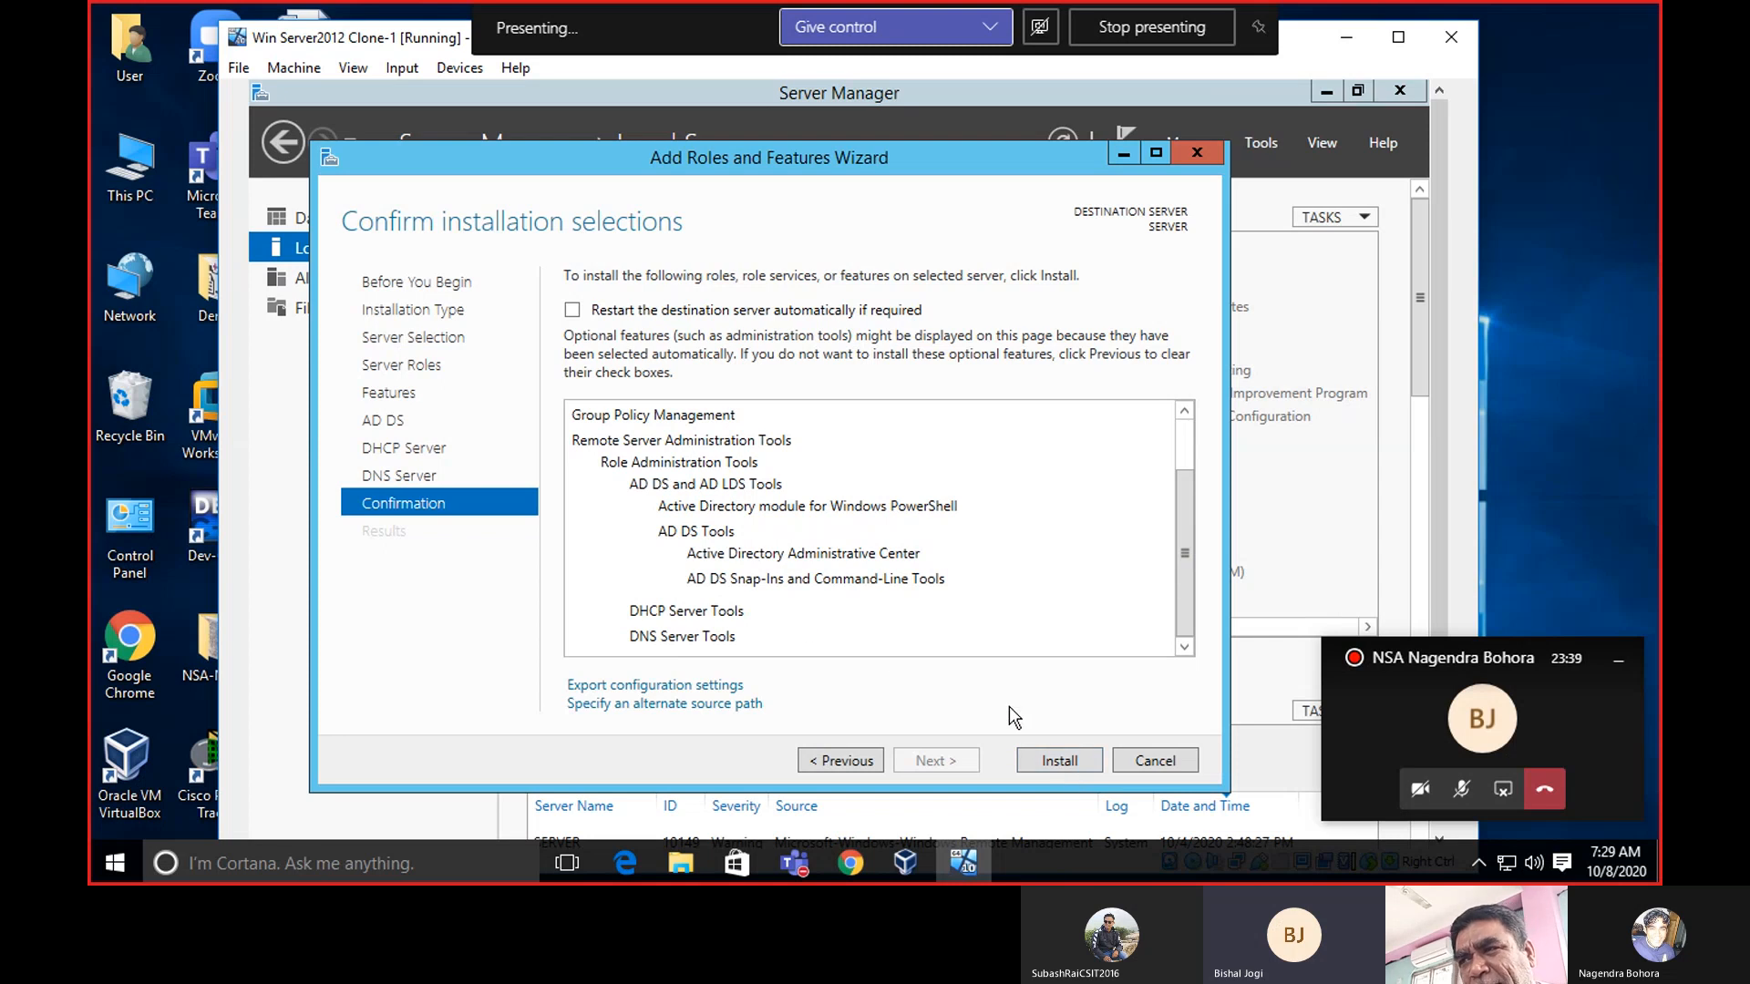
left_click(1071, 760)
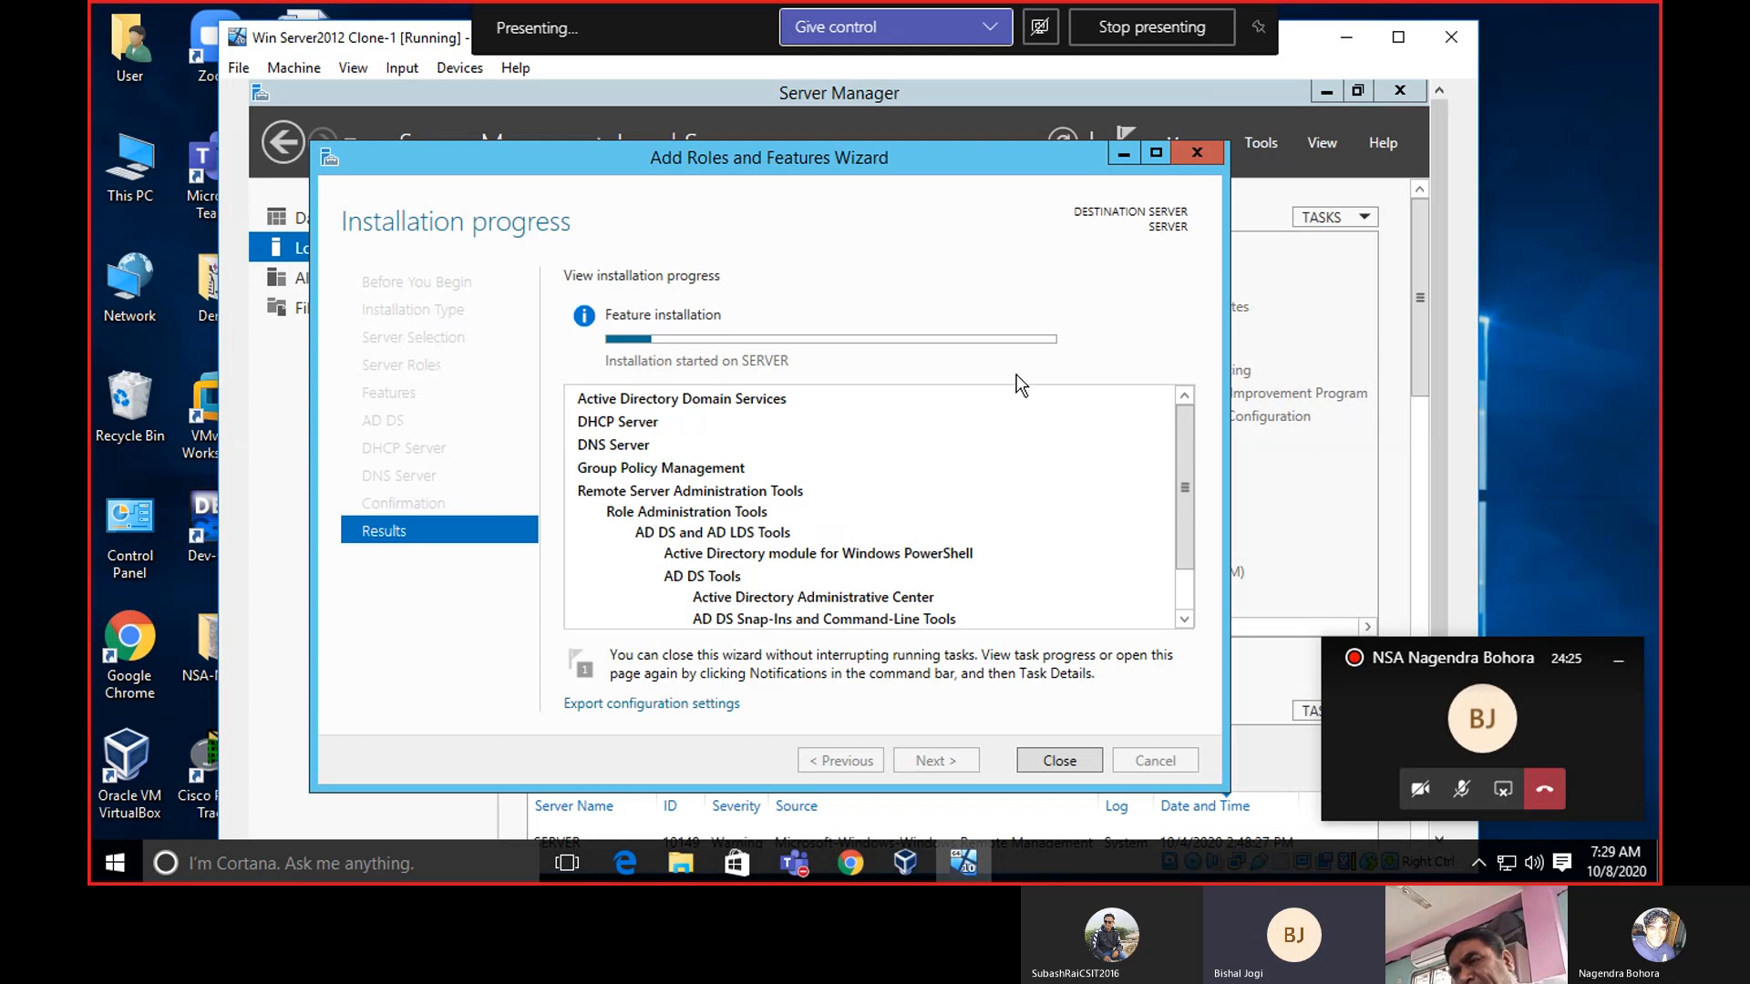
Review section 6.2 of the VirtualBox manual's Chapter 6. Virtual Networking page, then minimize Chrome.
left_click(858, 855)
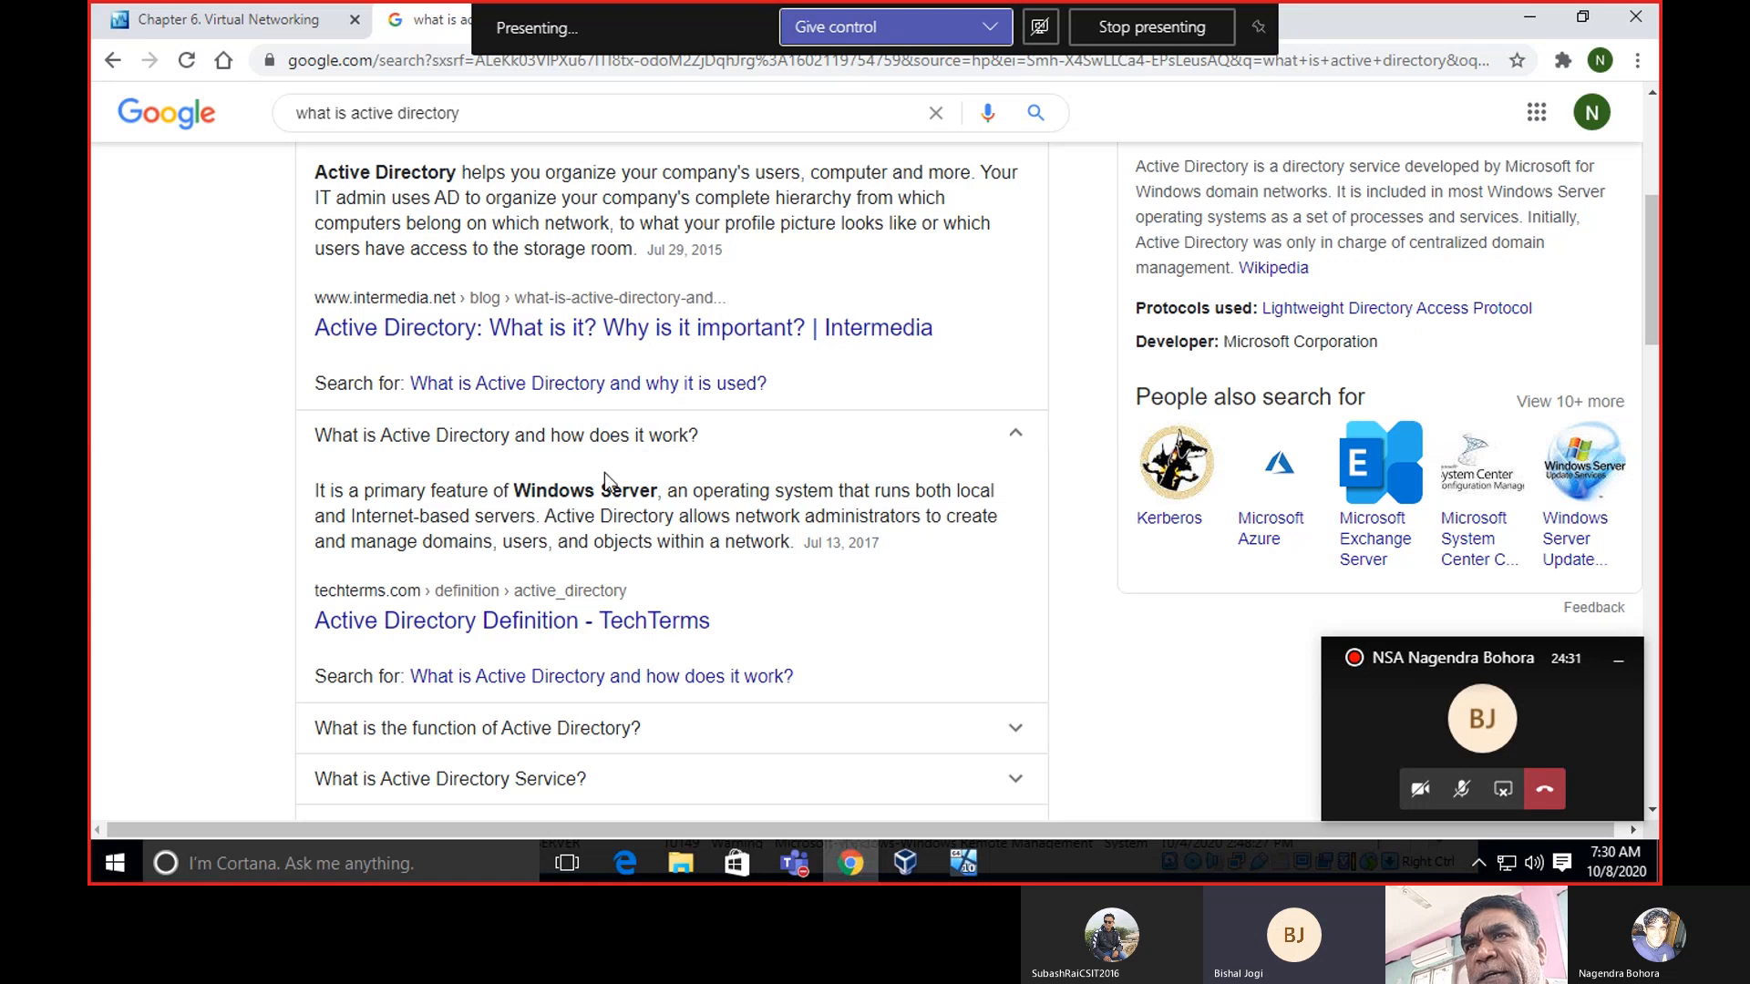
left_click(250, 26)
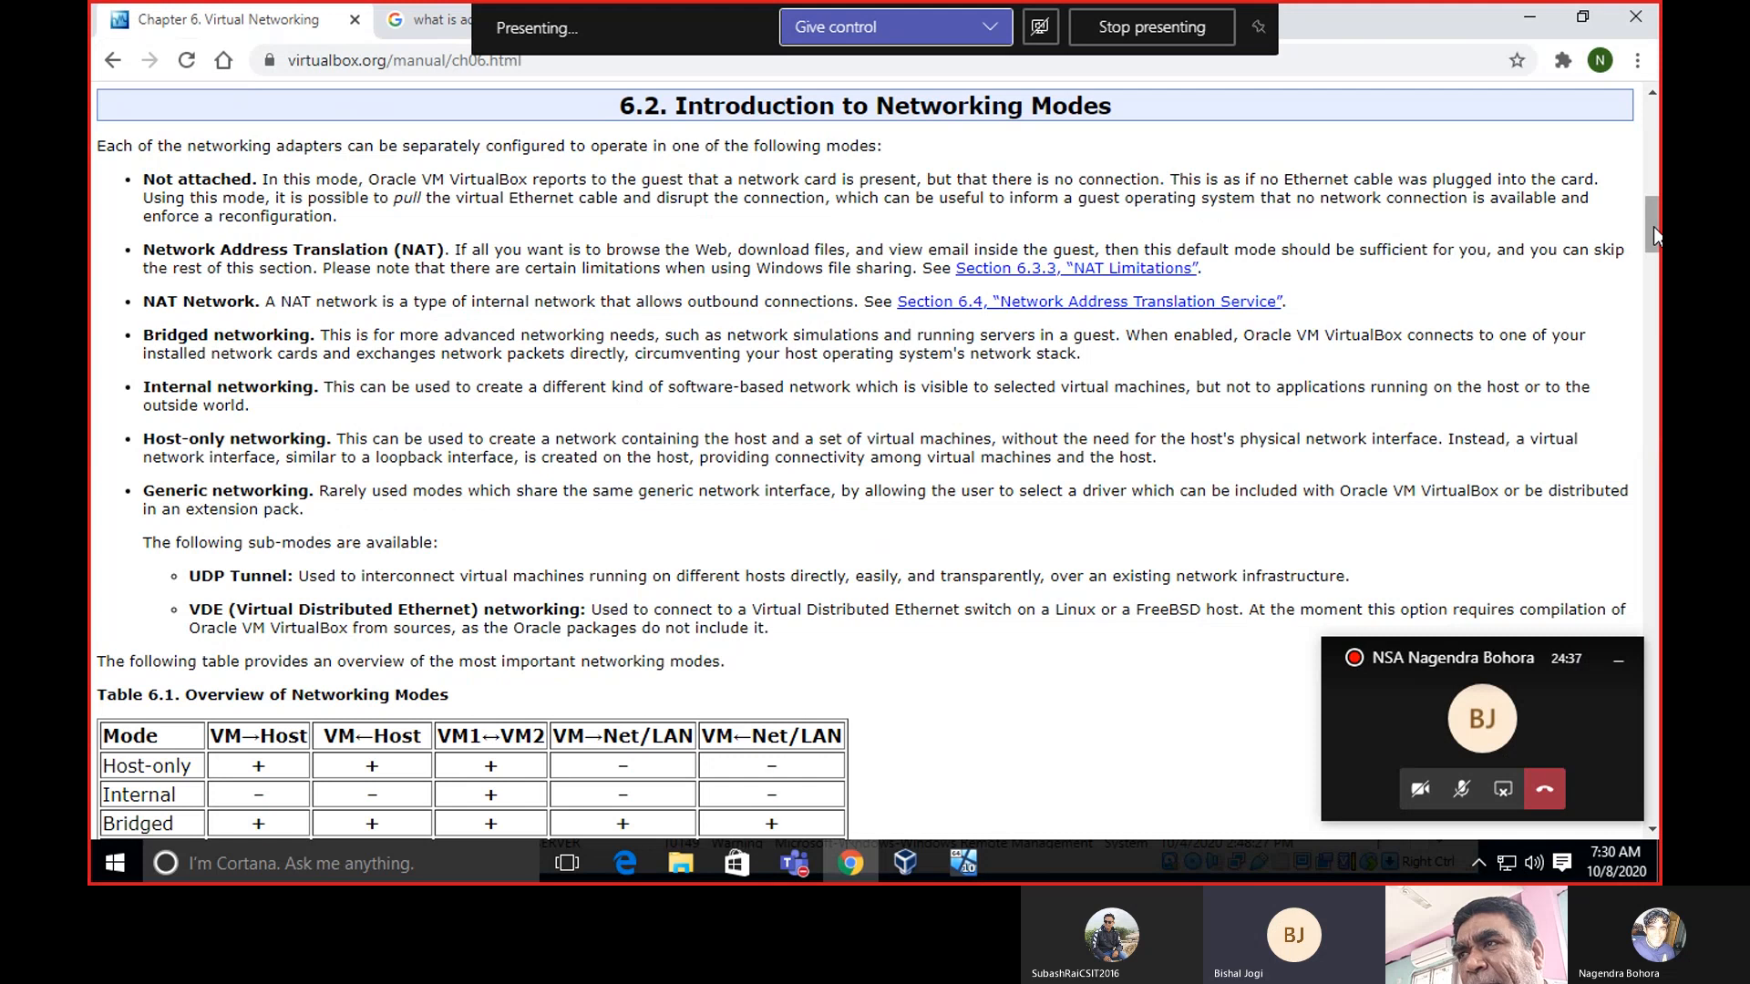
left_click_drag(1653, 226, 1657, 183)
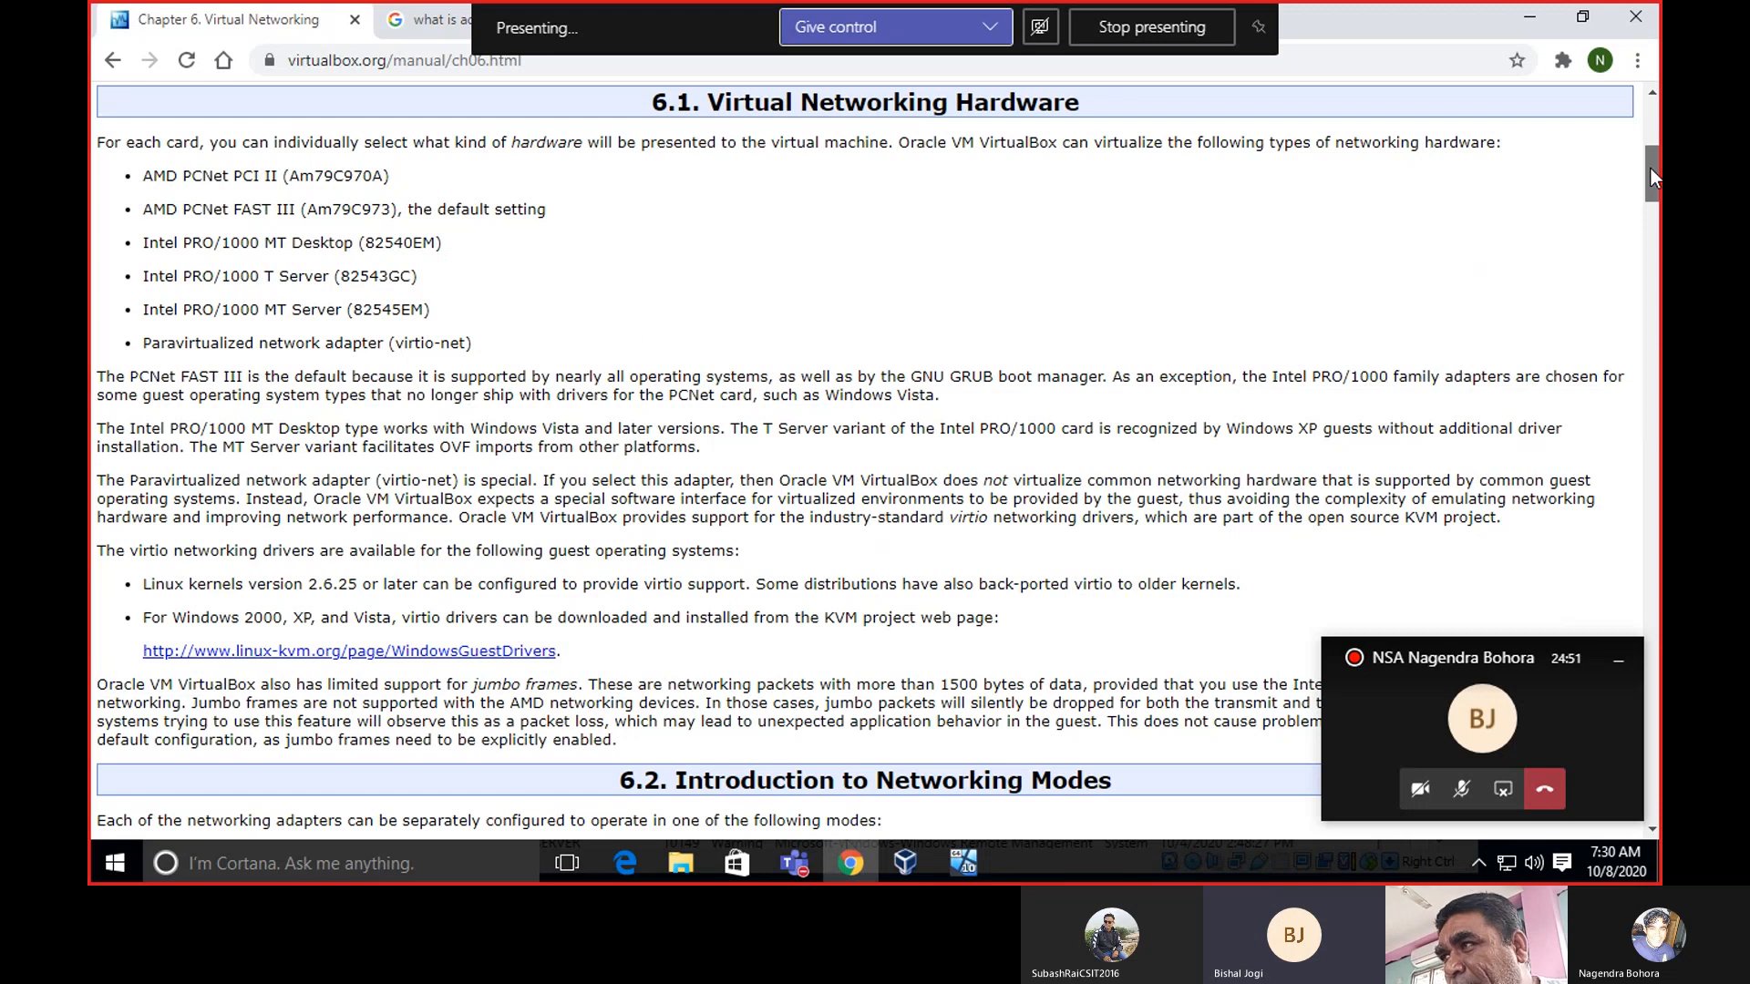
left_click_drag(1650, 169, 1652, 210)
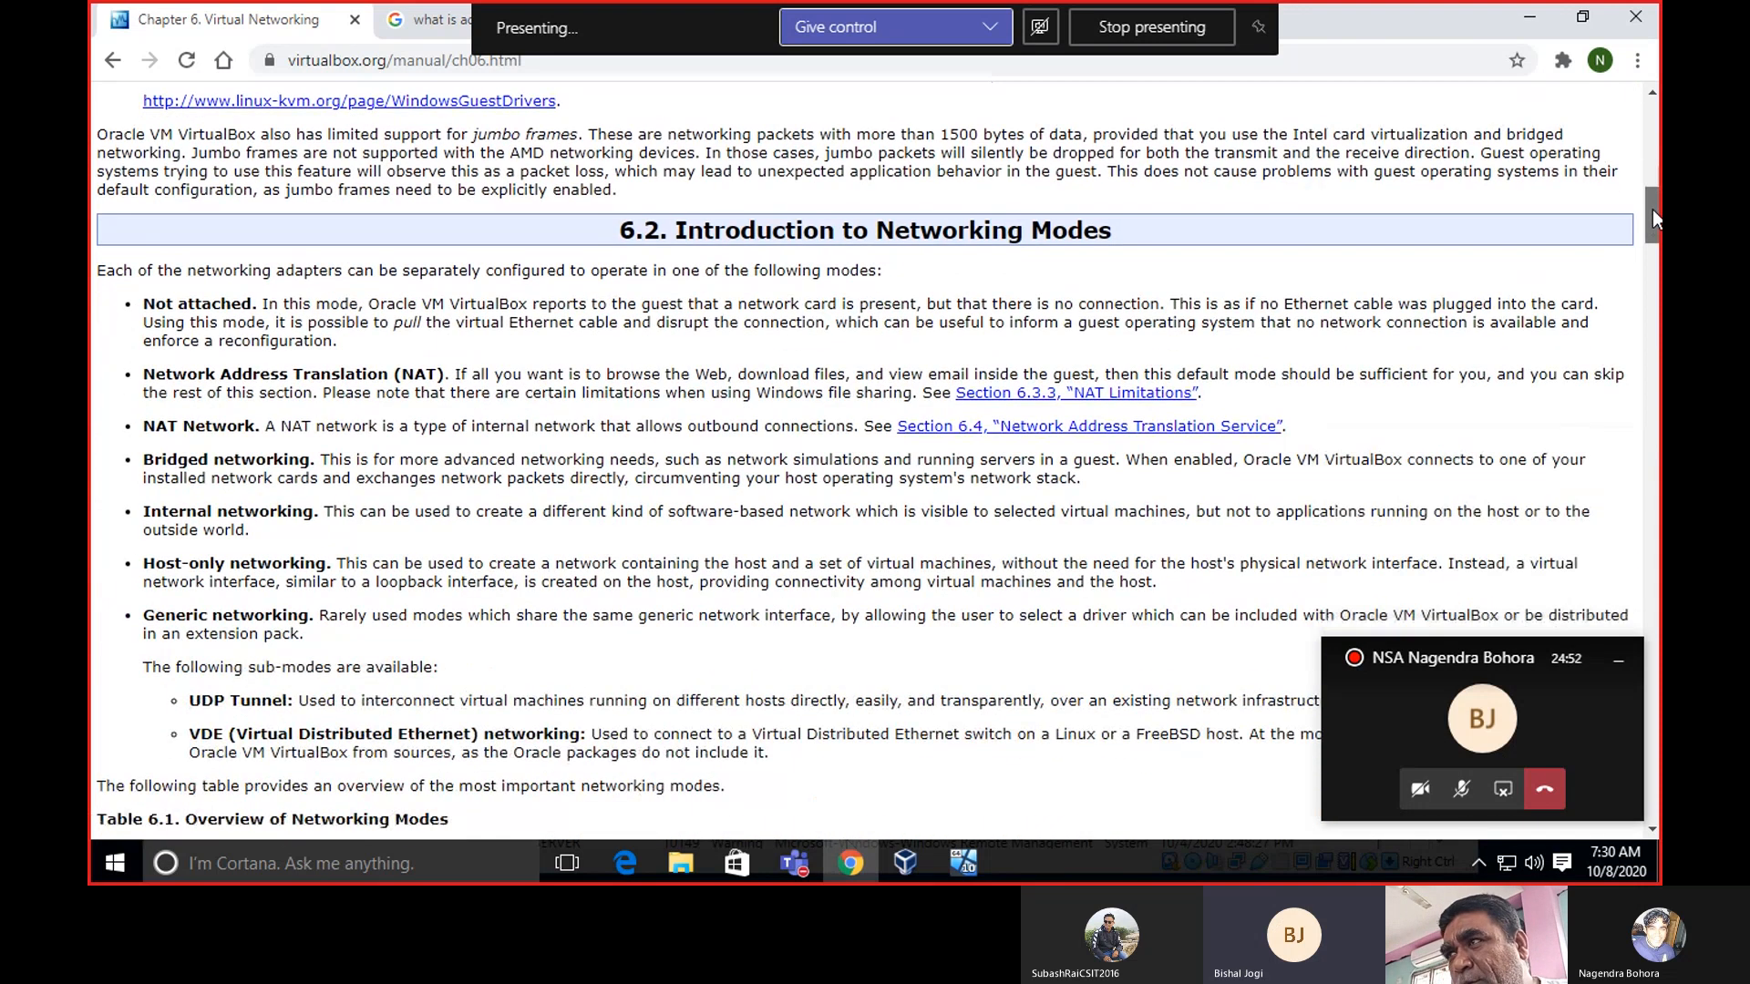
left_click(1529, 22)
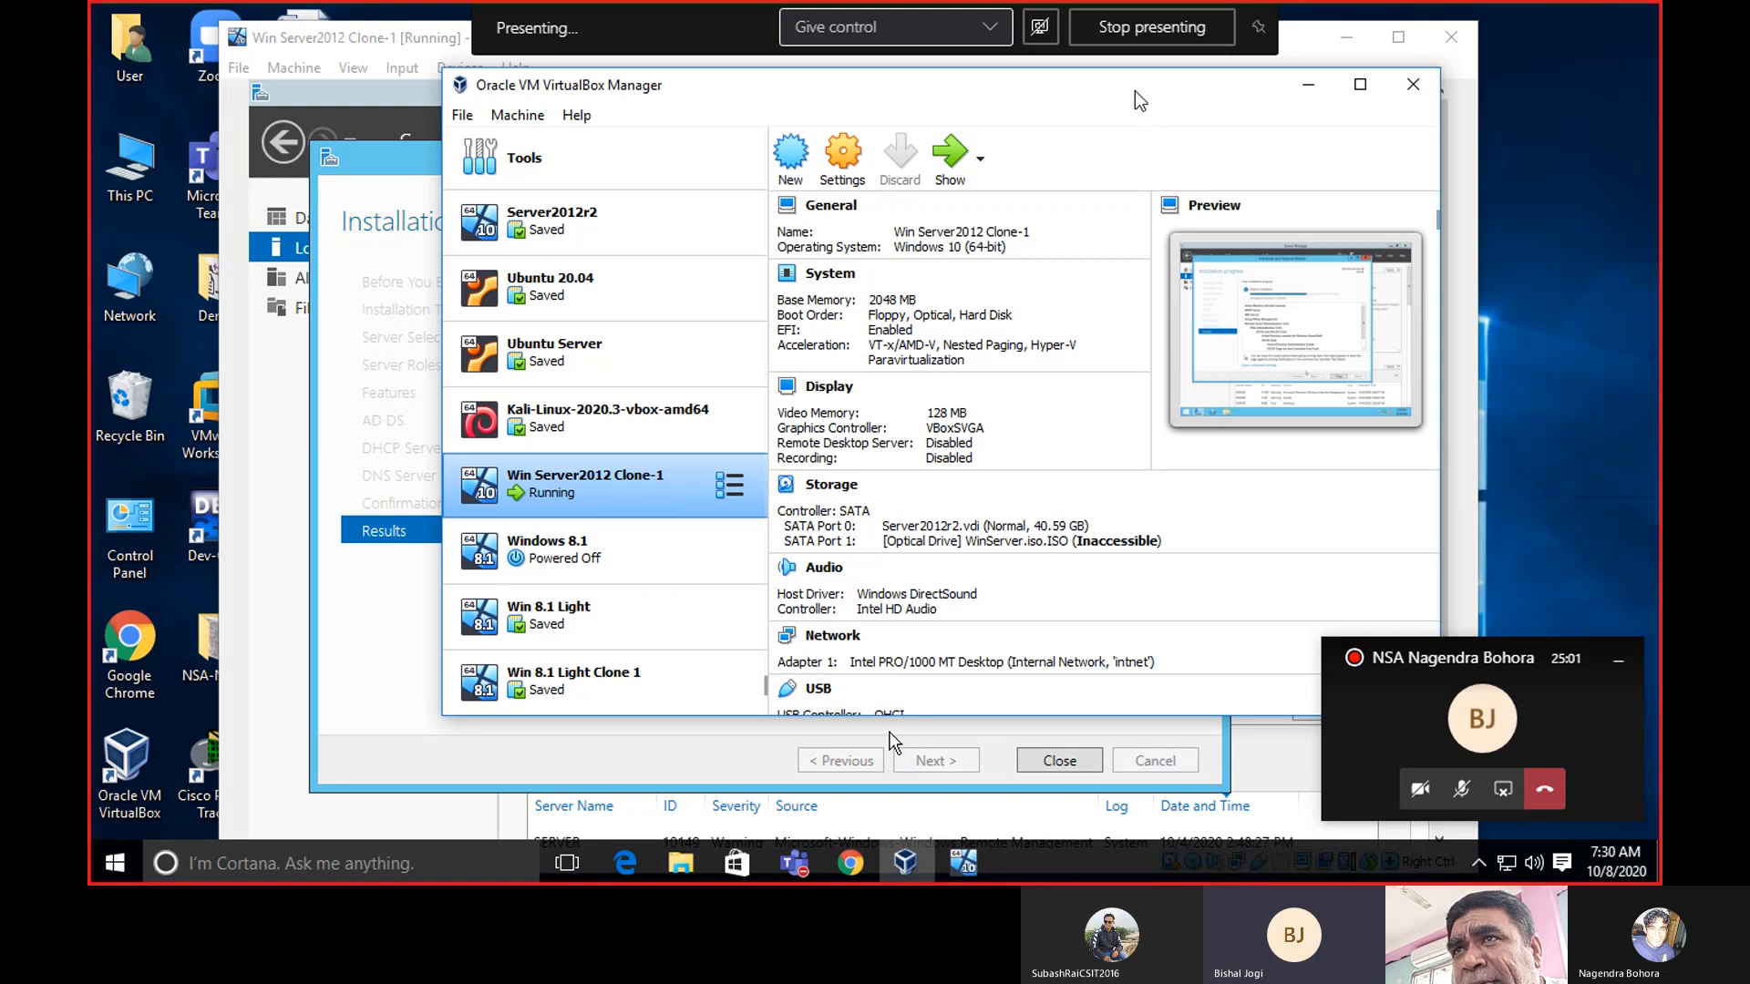
Shift VirtualBox Manager left to view Win Server2012 Clone-1's Internal Network 'intnet' adapter.
left_click_drag(1135, 92, 981, 102)
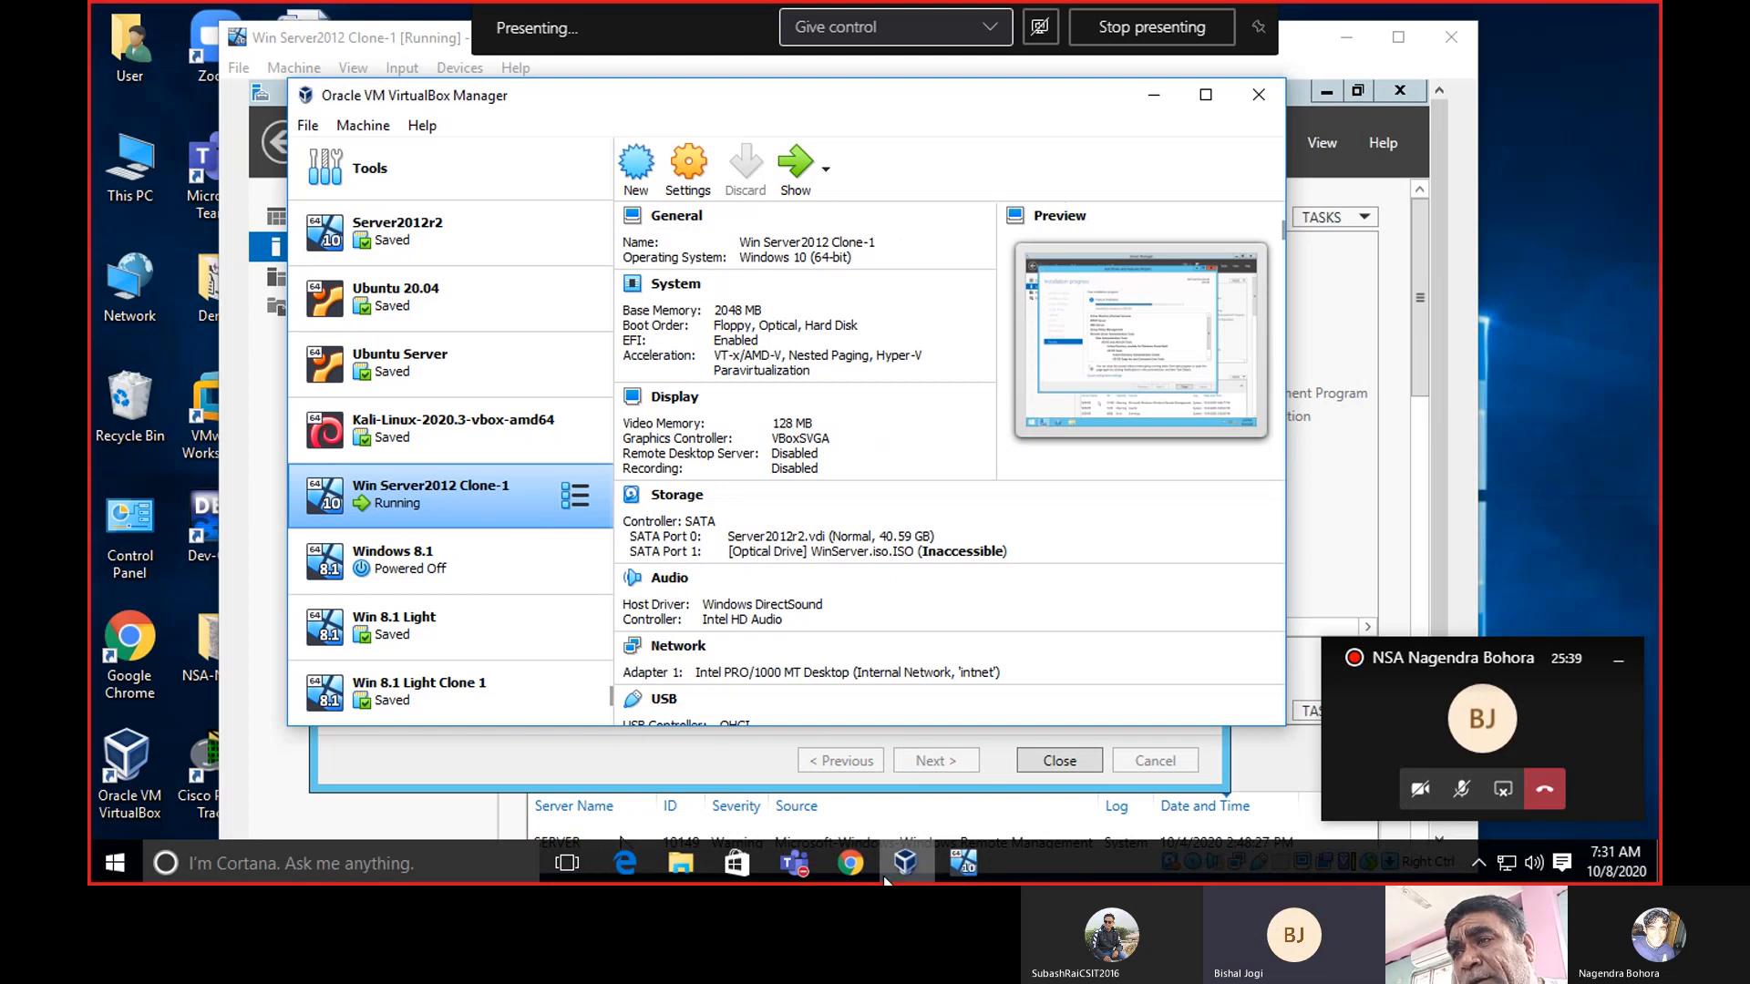
Bring Chrome forward and scroll the manual to section 6.2, Introduction to Networking Modes.
left_click(850, 863)
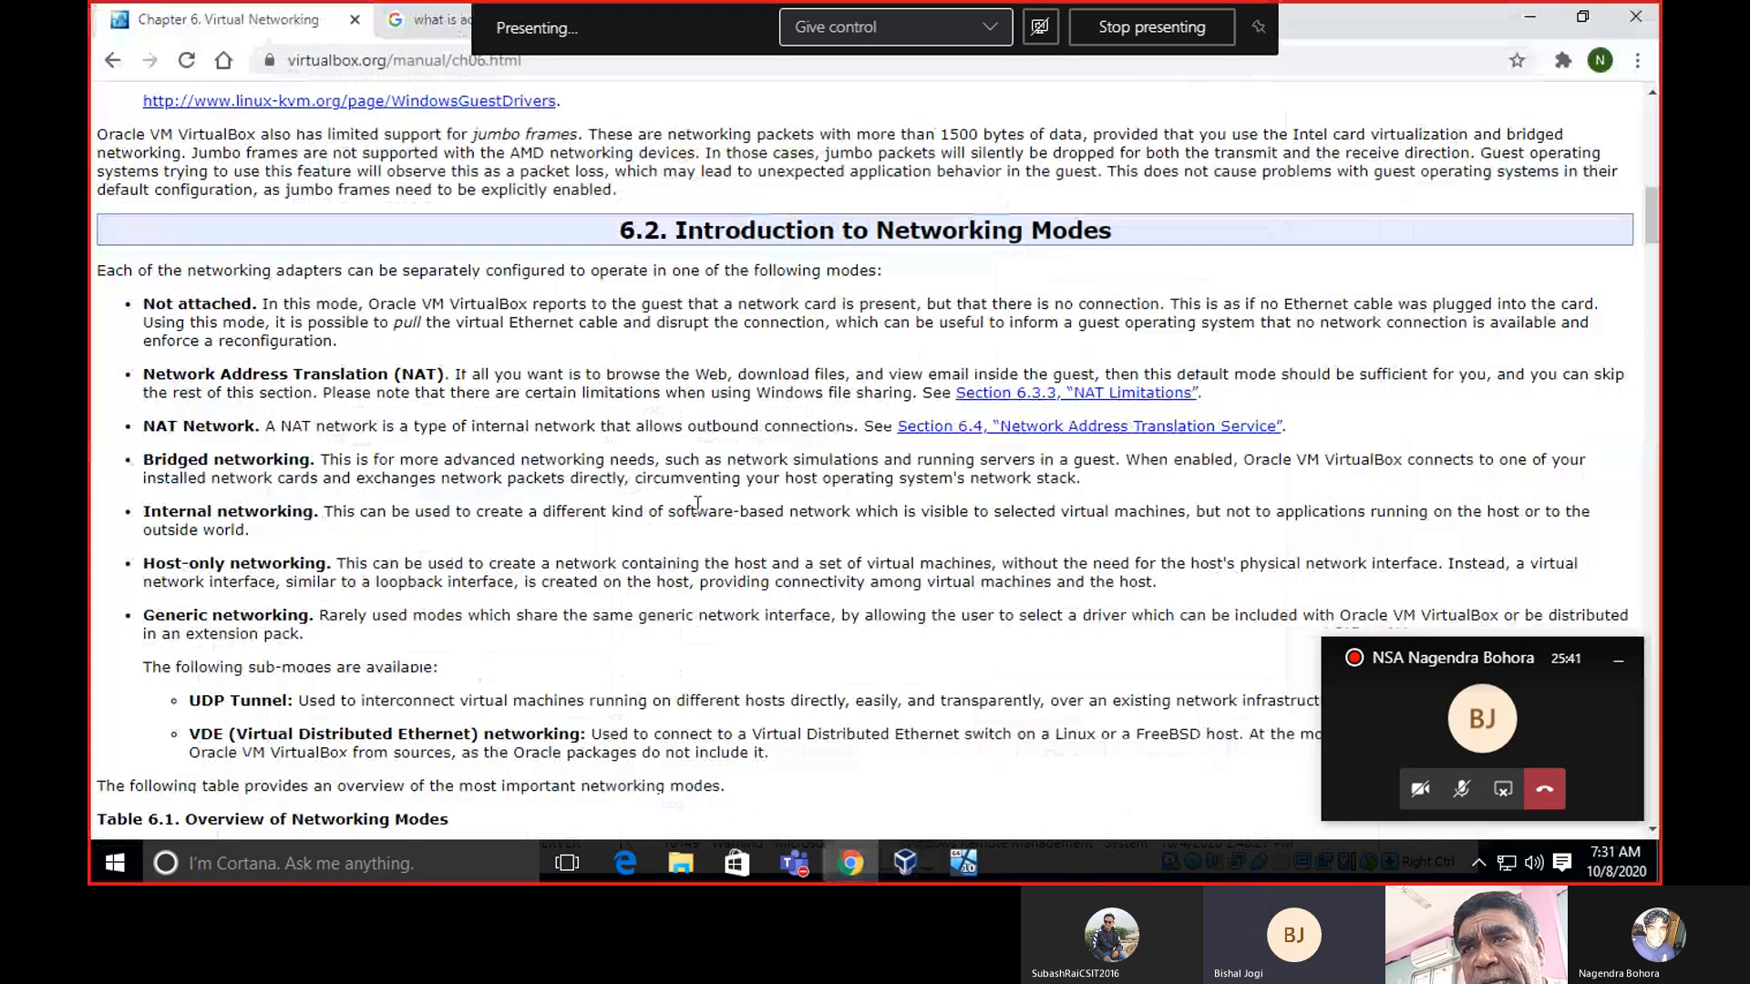
scroll(697, 503, "up", 5)
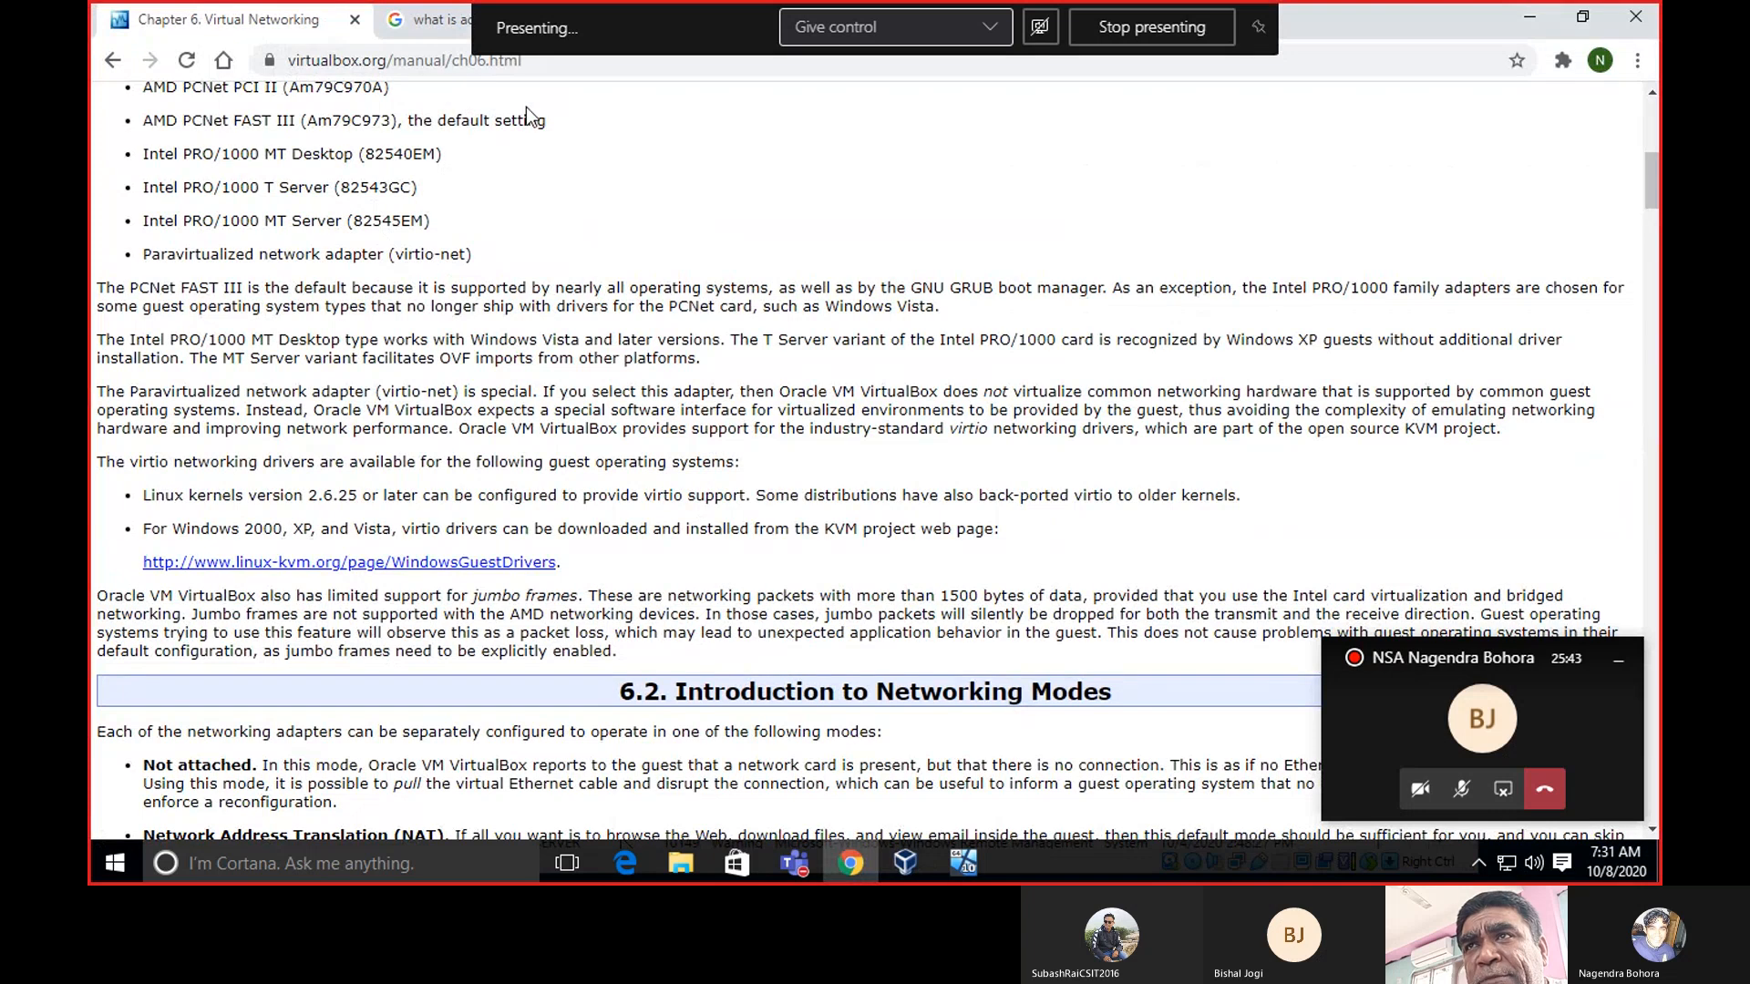
scroll(695, 306, "down", 9)
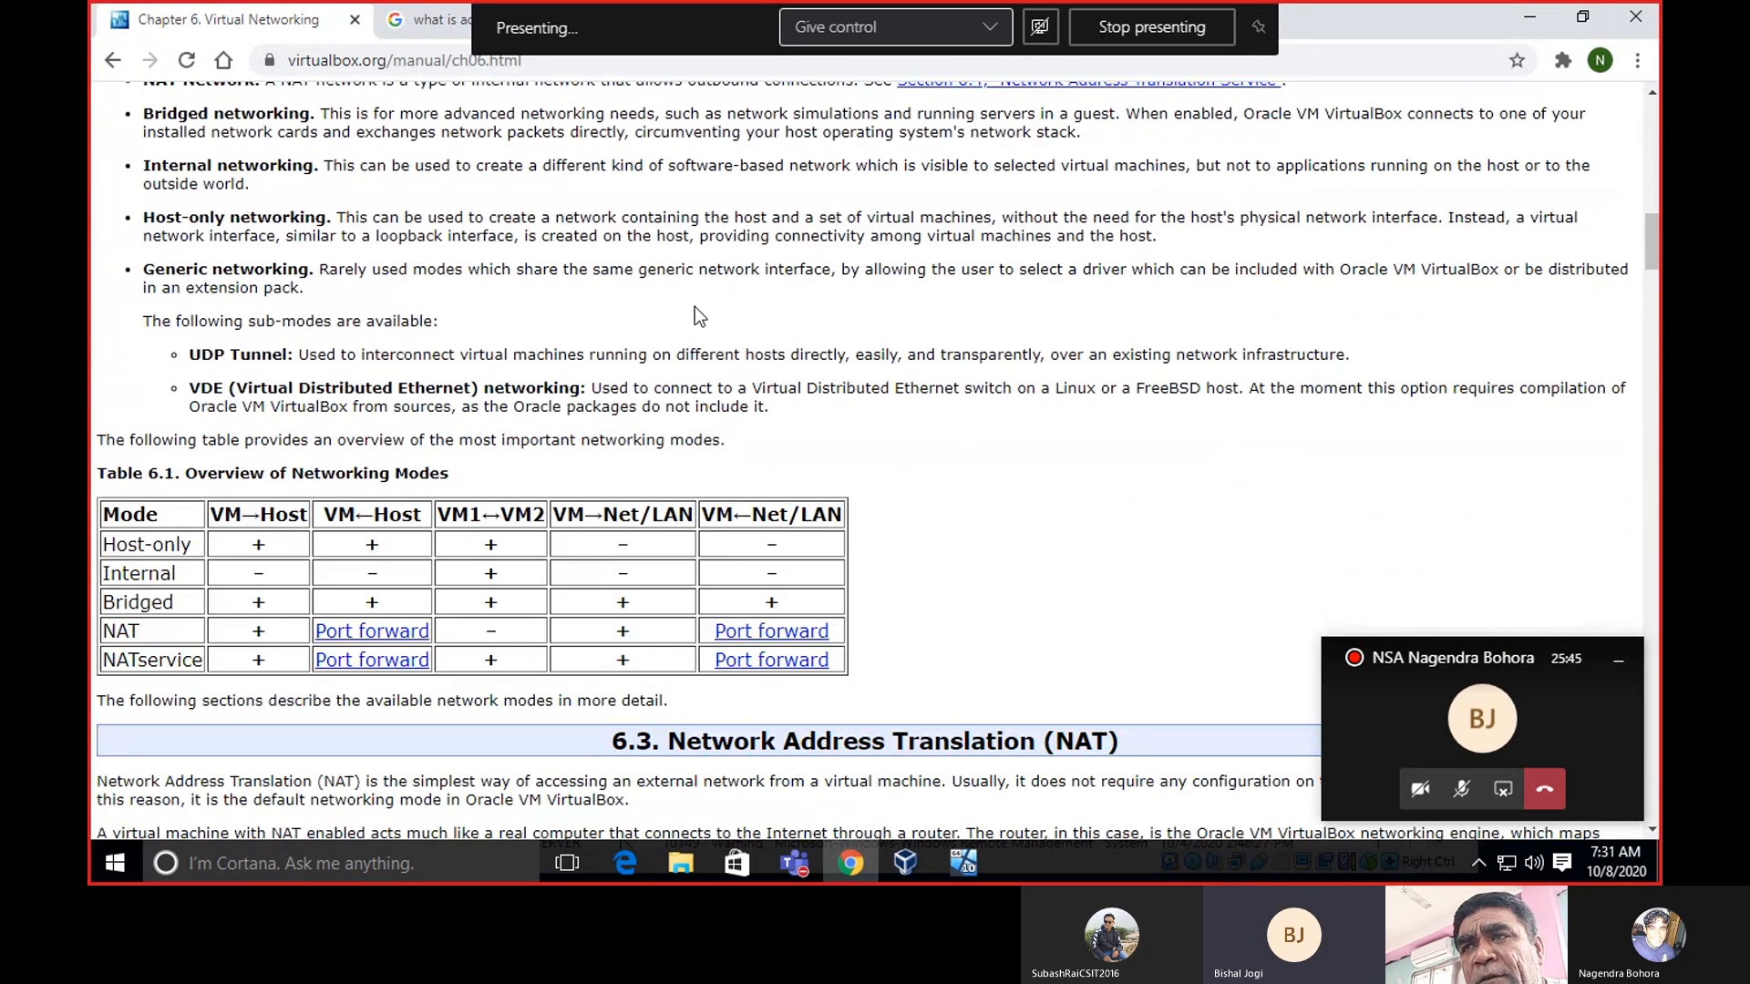
scroll(694, 306, "up", 4)
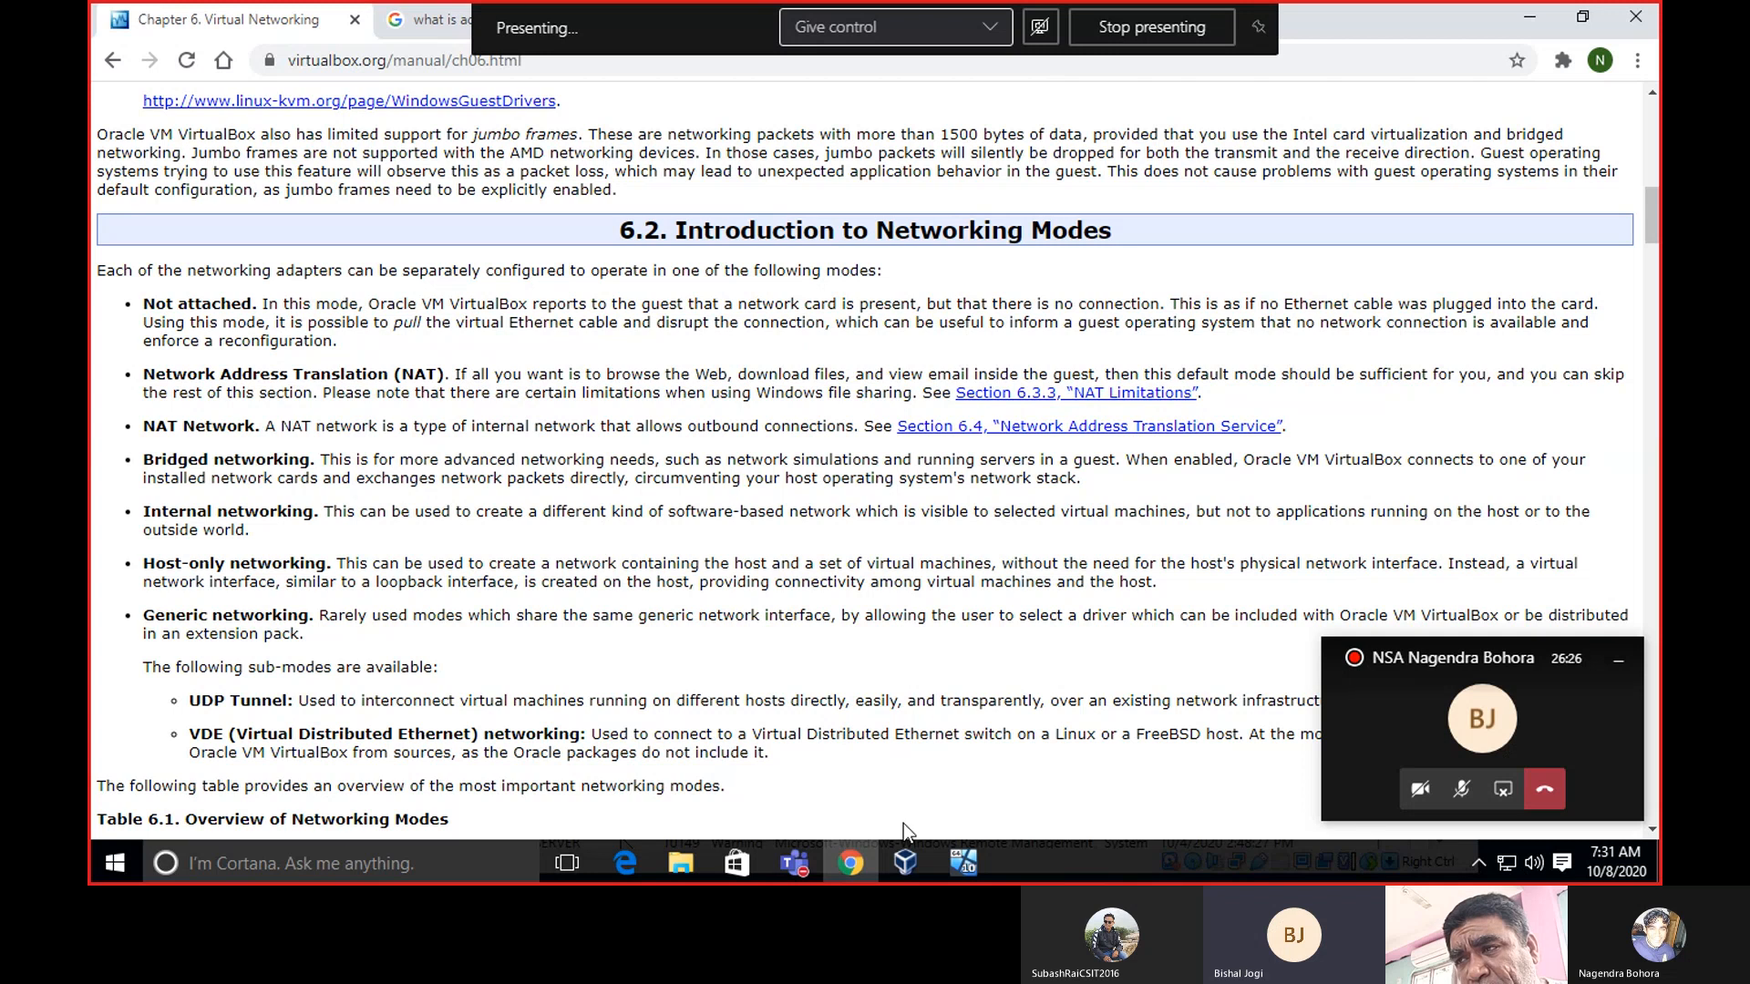
Check the server VM's installation progress, minimize it, and bring VirtualBox Manager forward.
mouse_move(955, 859)
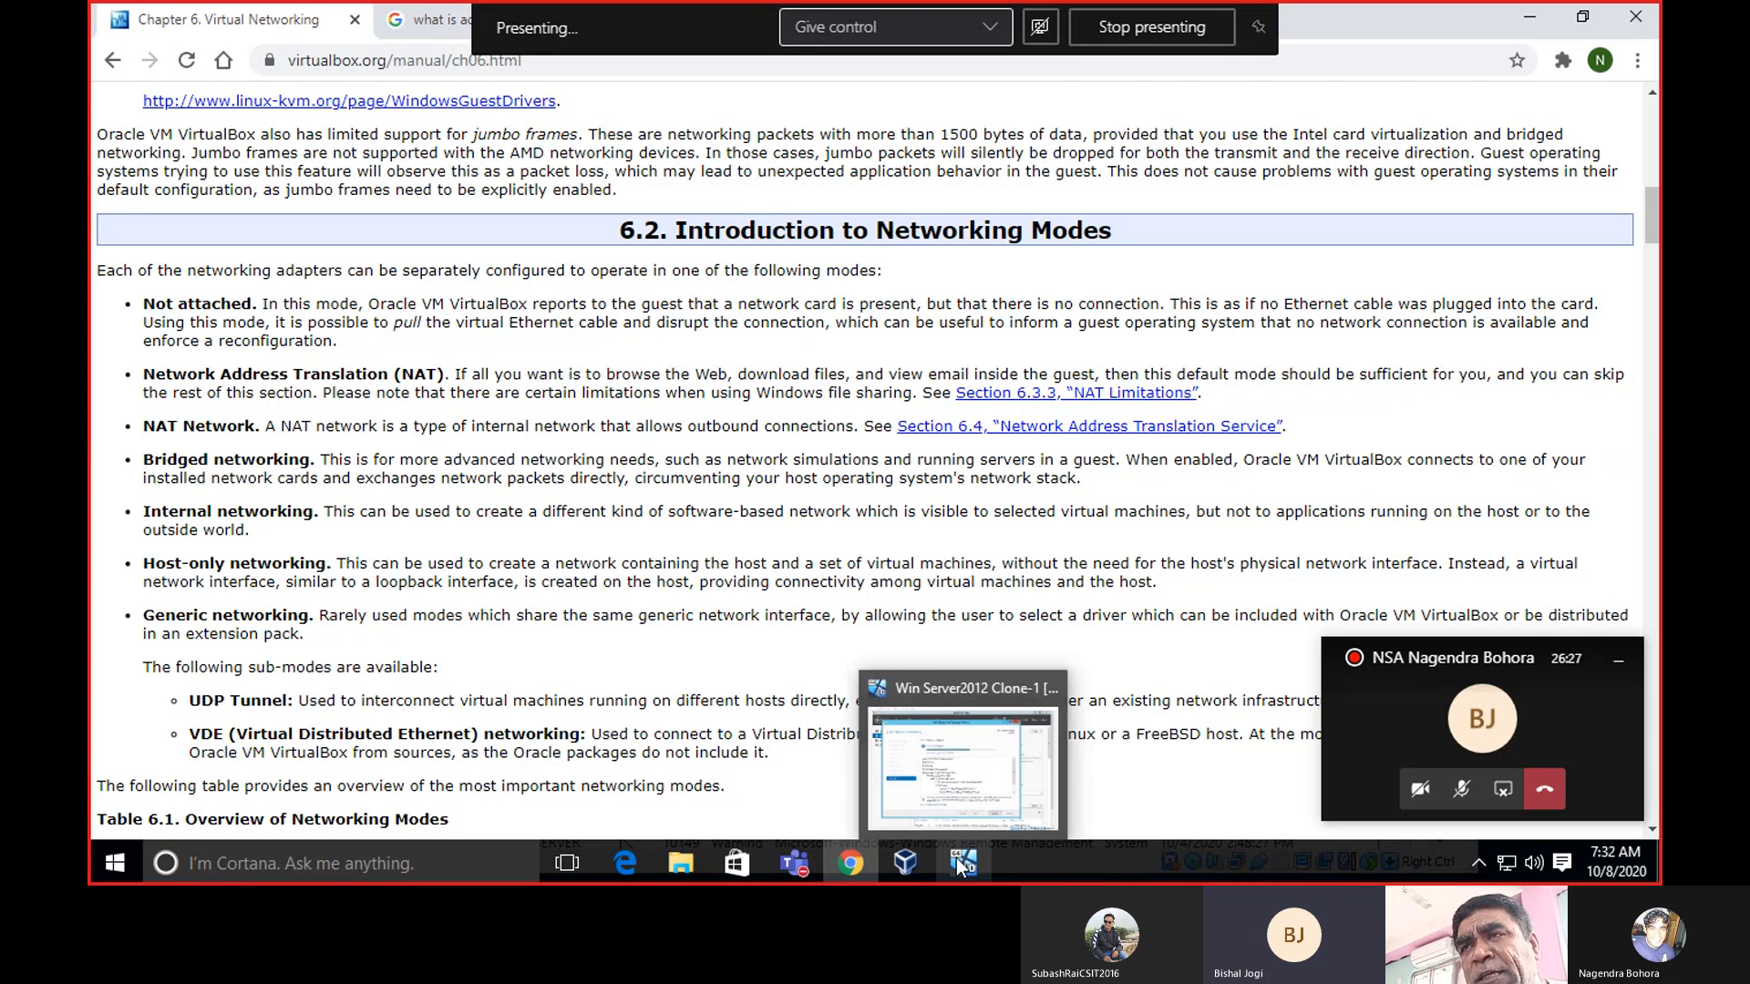
left_click(955, 860)
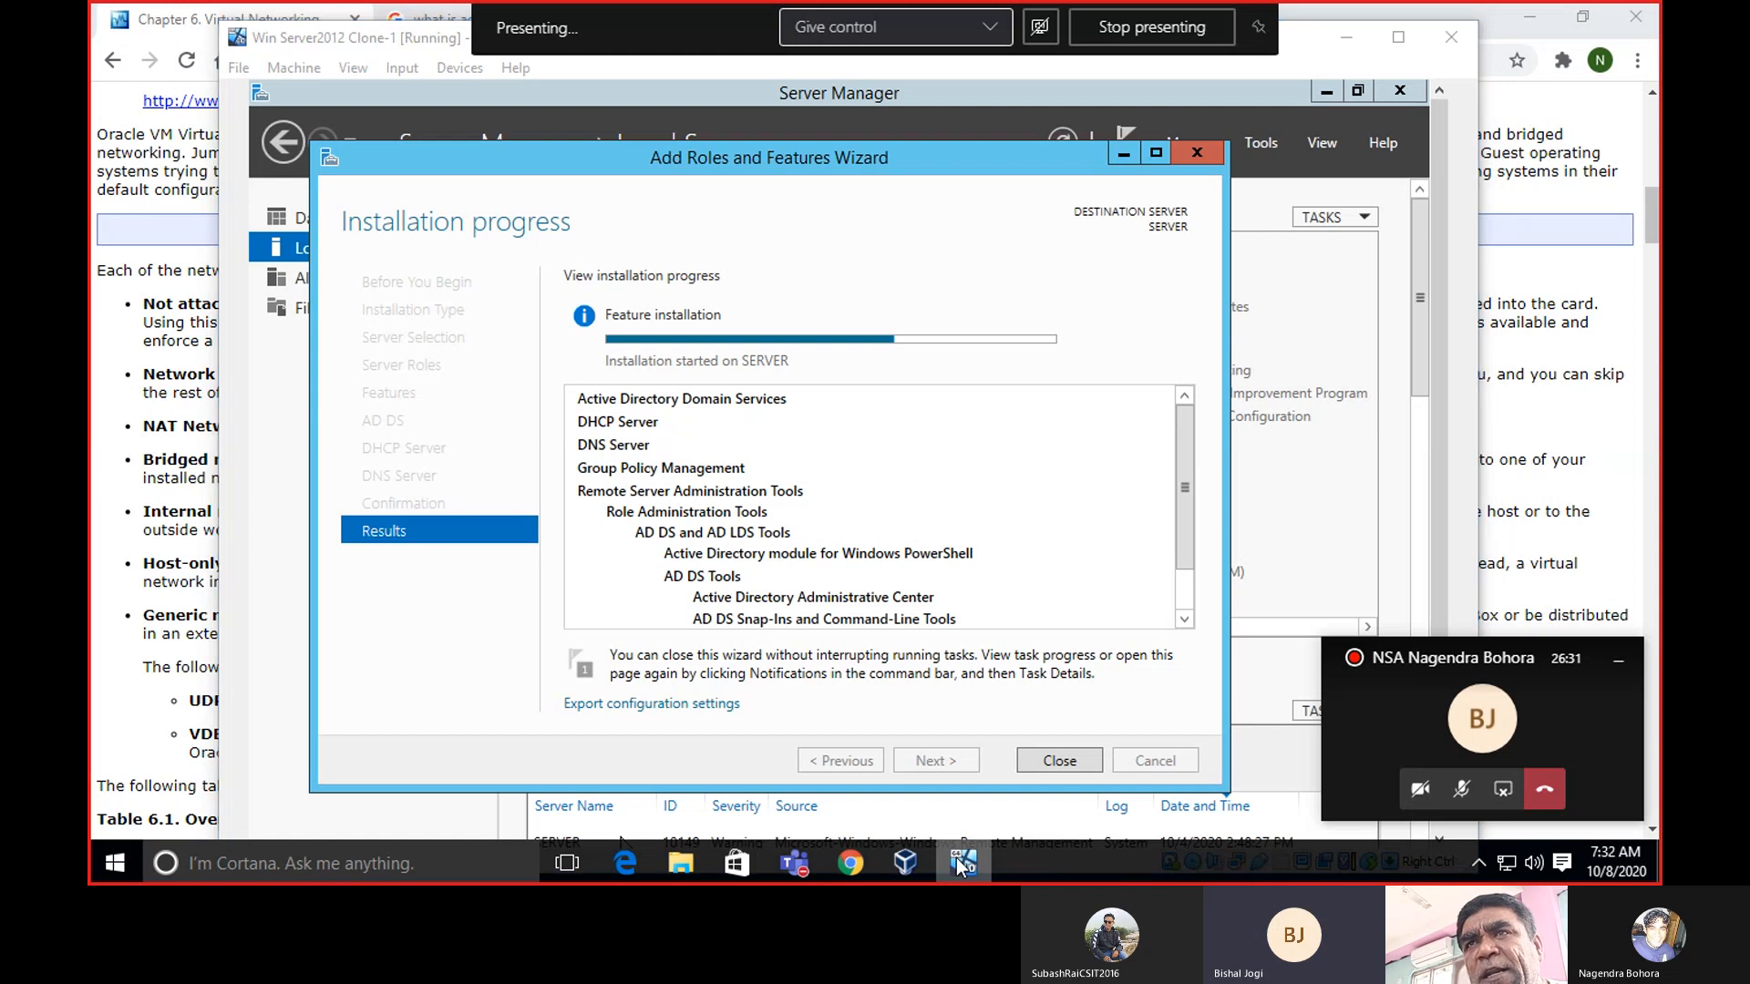
left_click(956, 859)
left_click(912, 862)
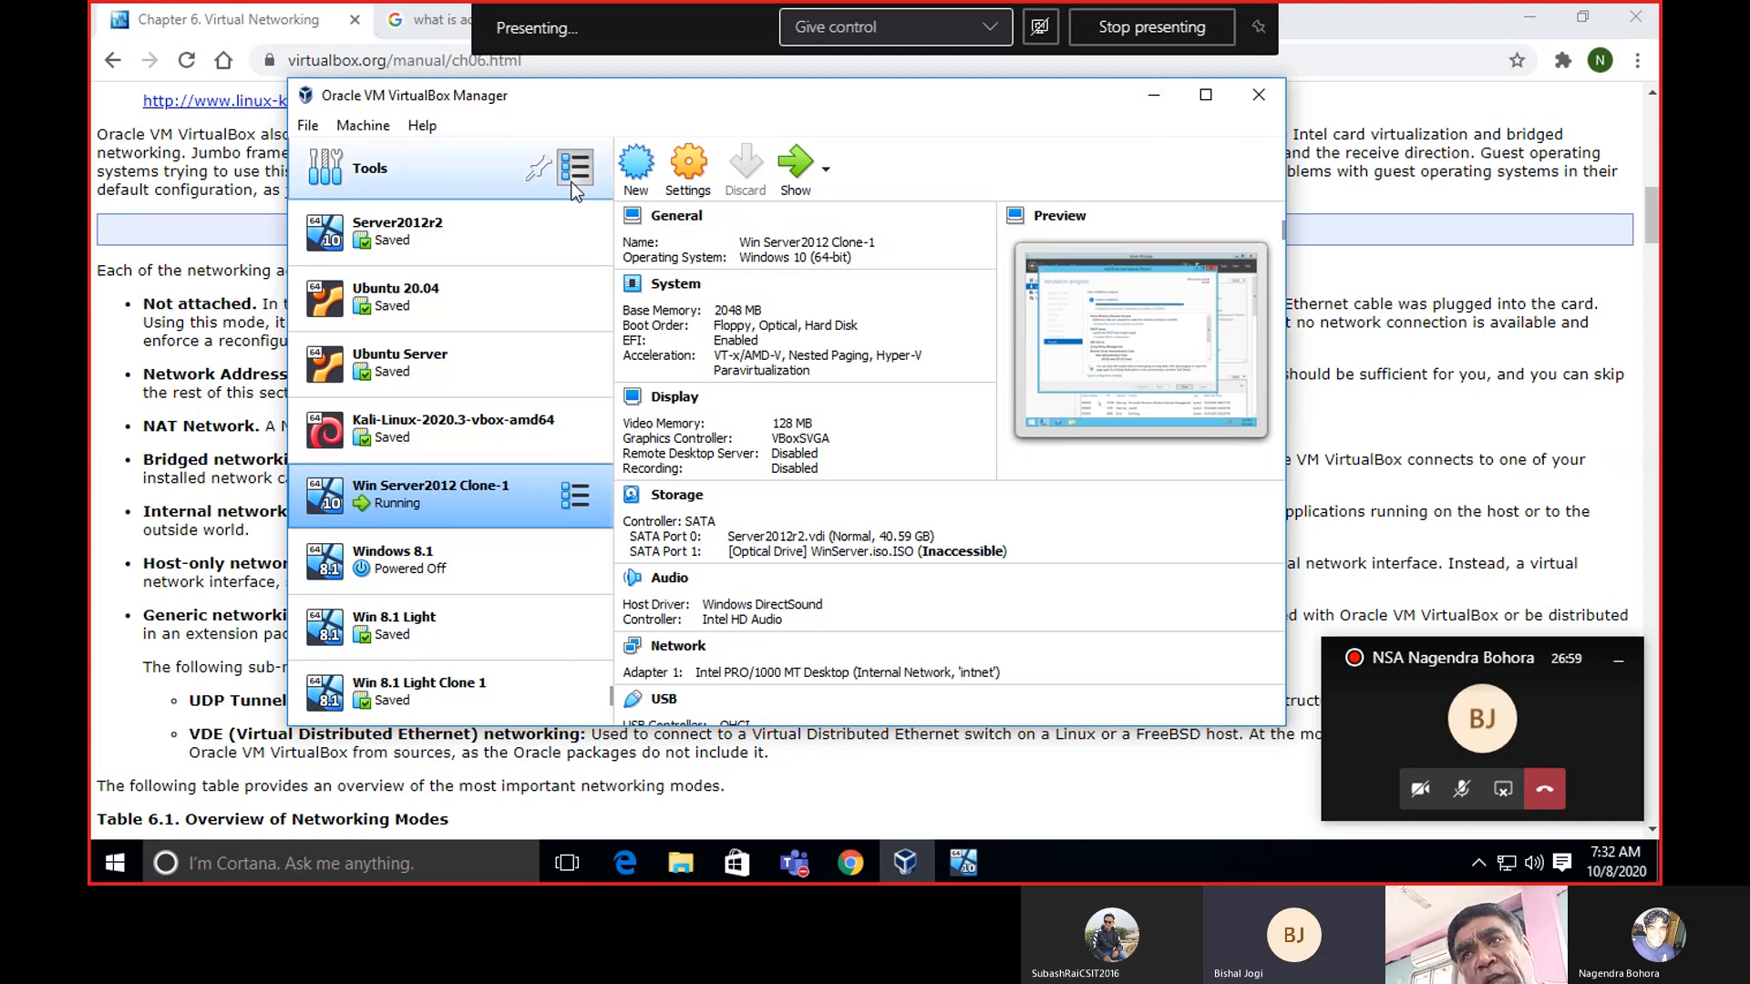
left_click(1146, 94)
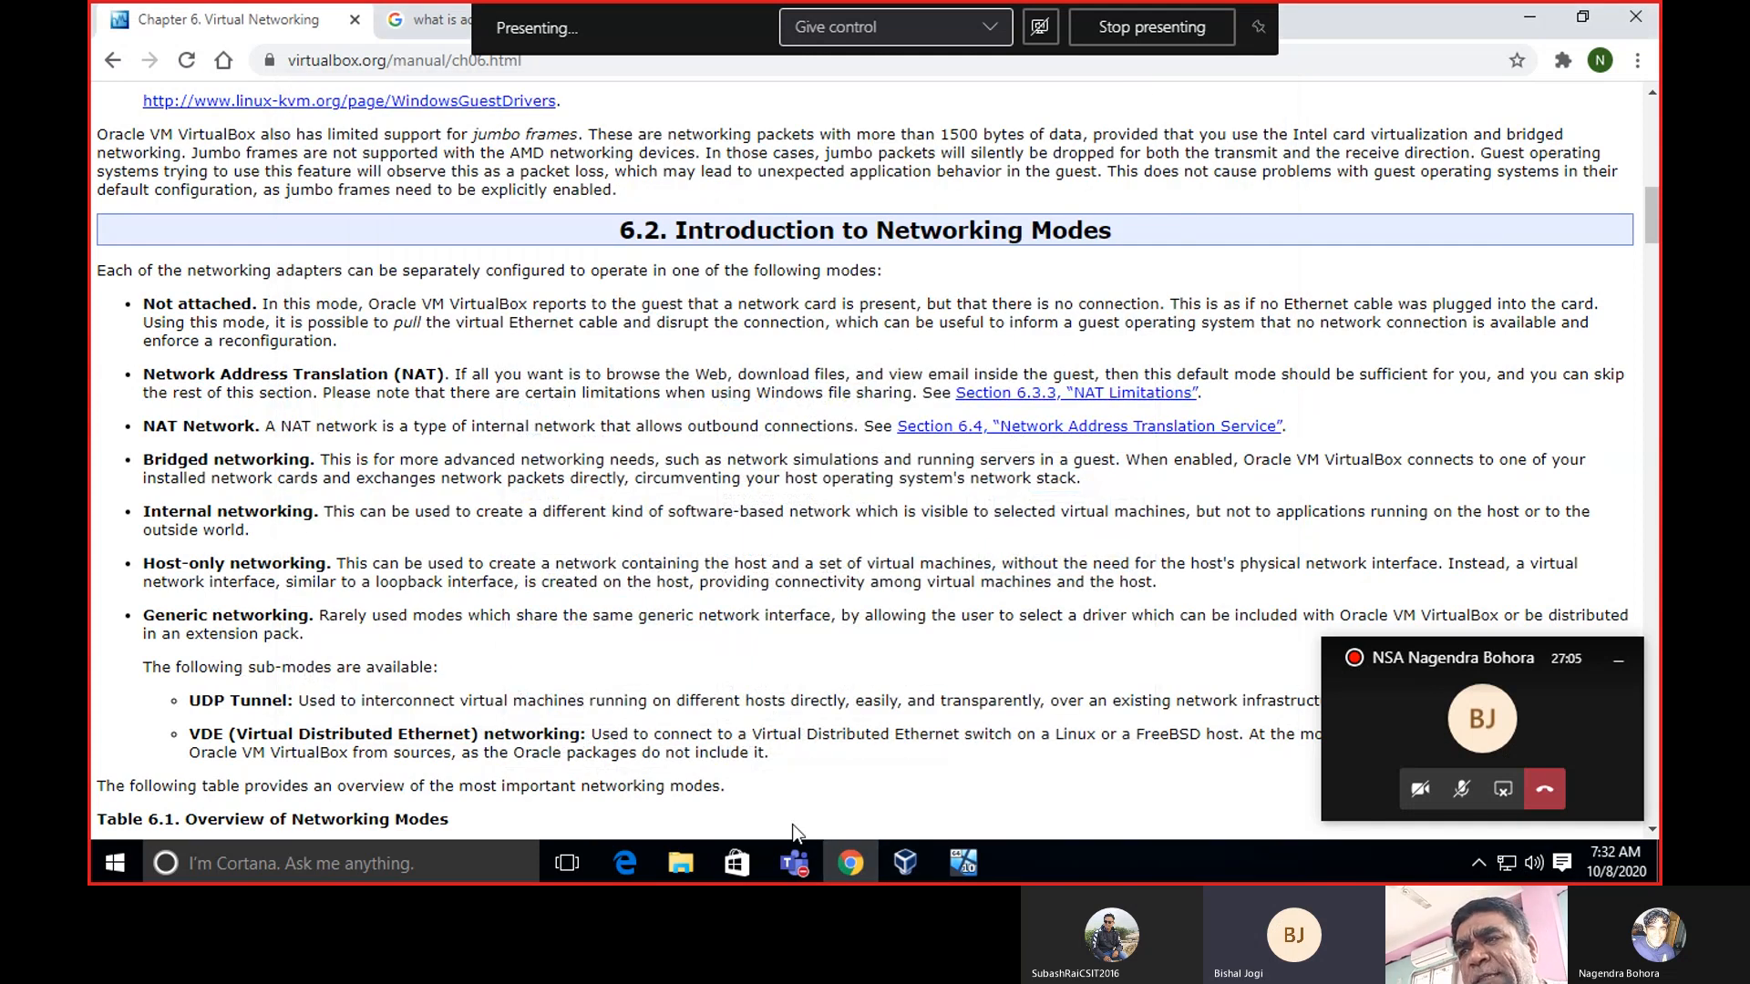
mouse_move(838, 857)
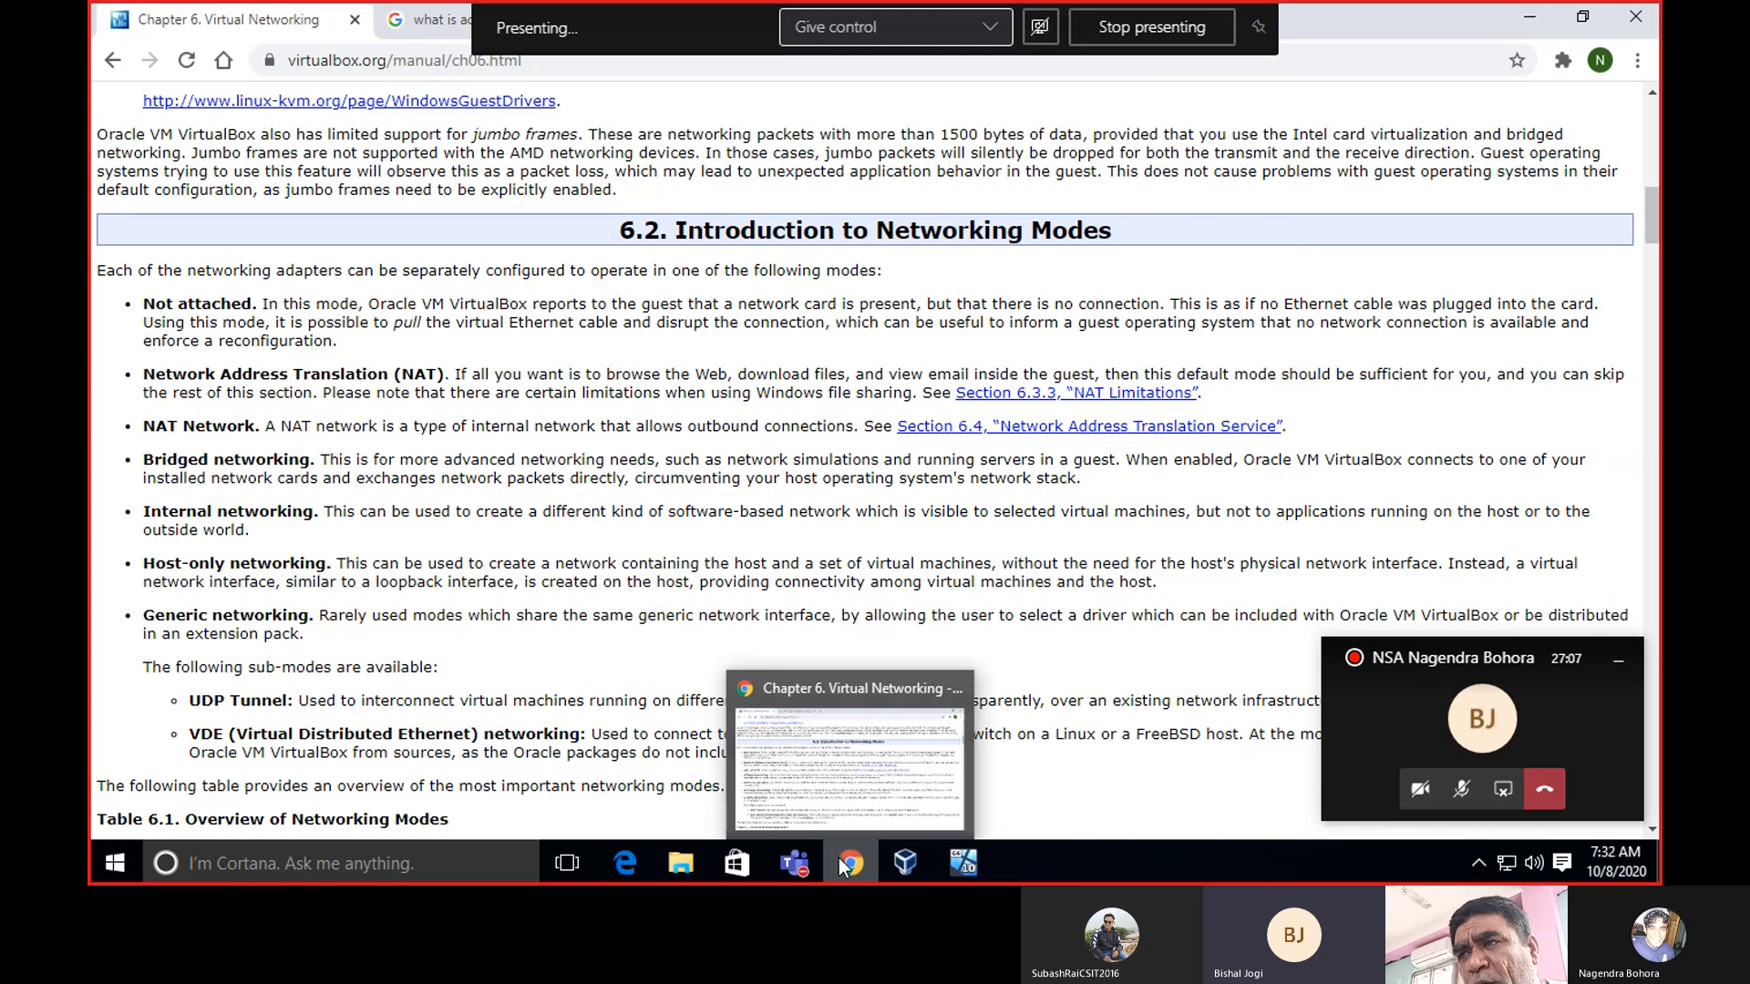
left_click(906, 862)
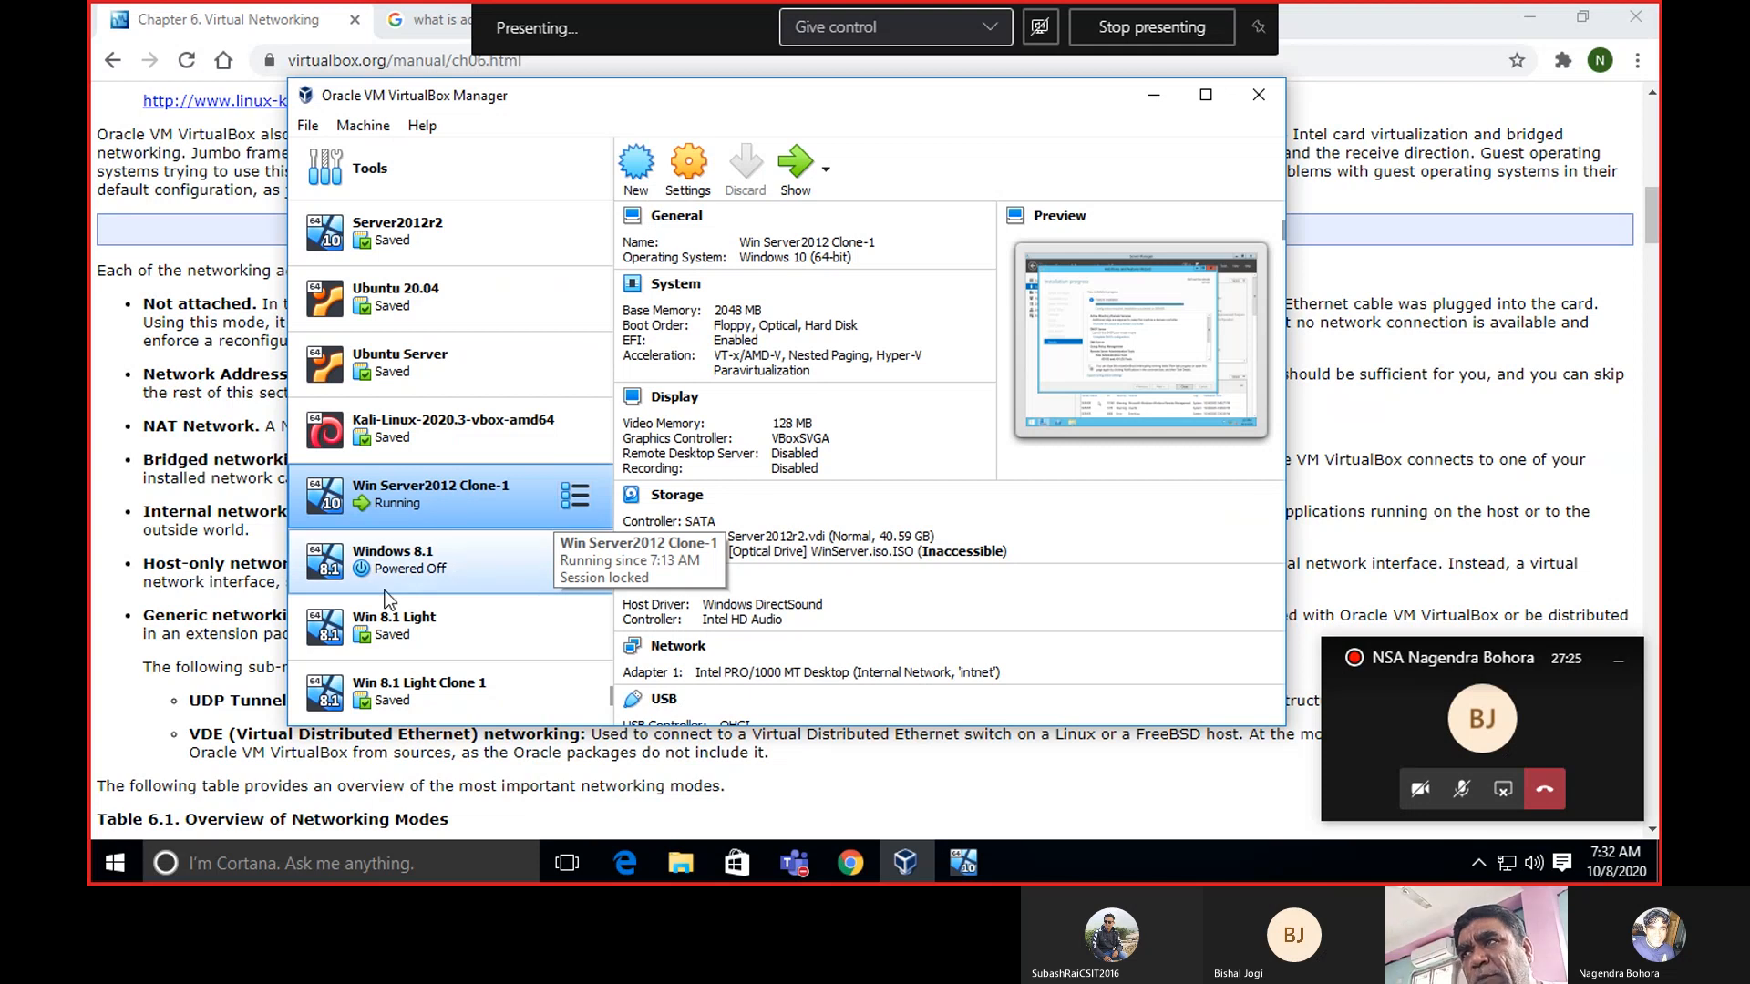
left_click(1147, 100)
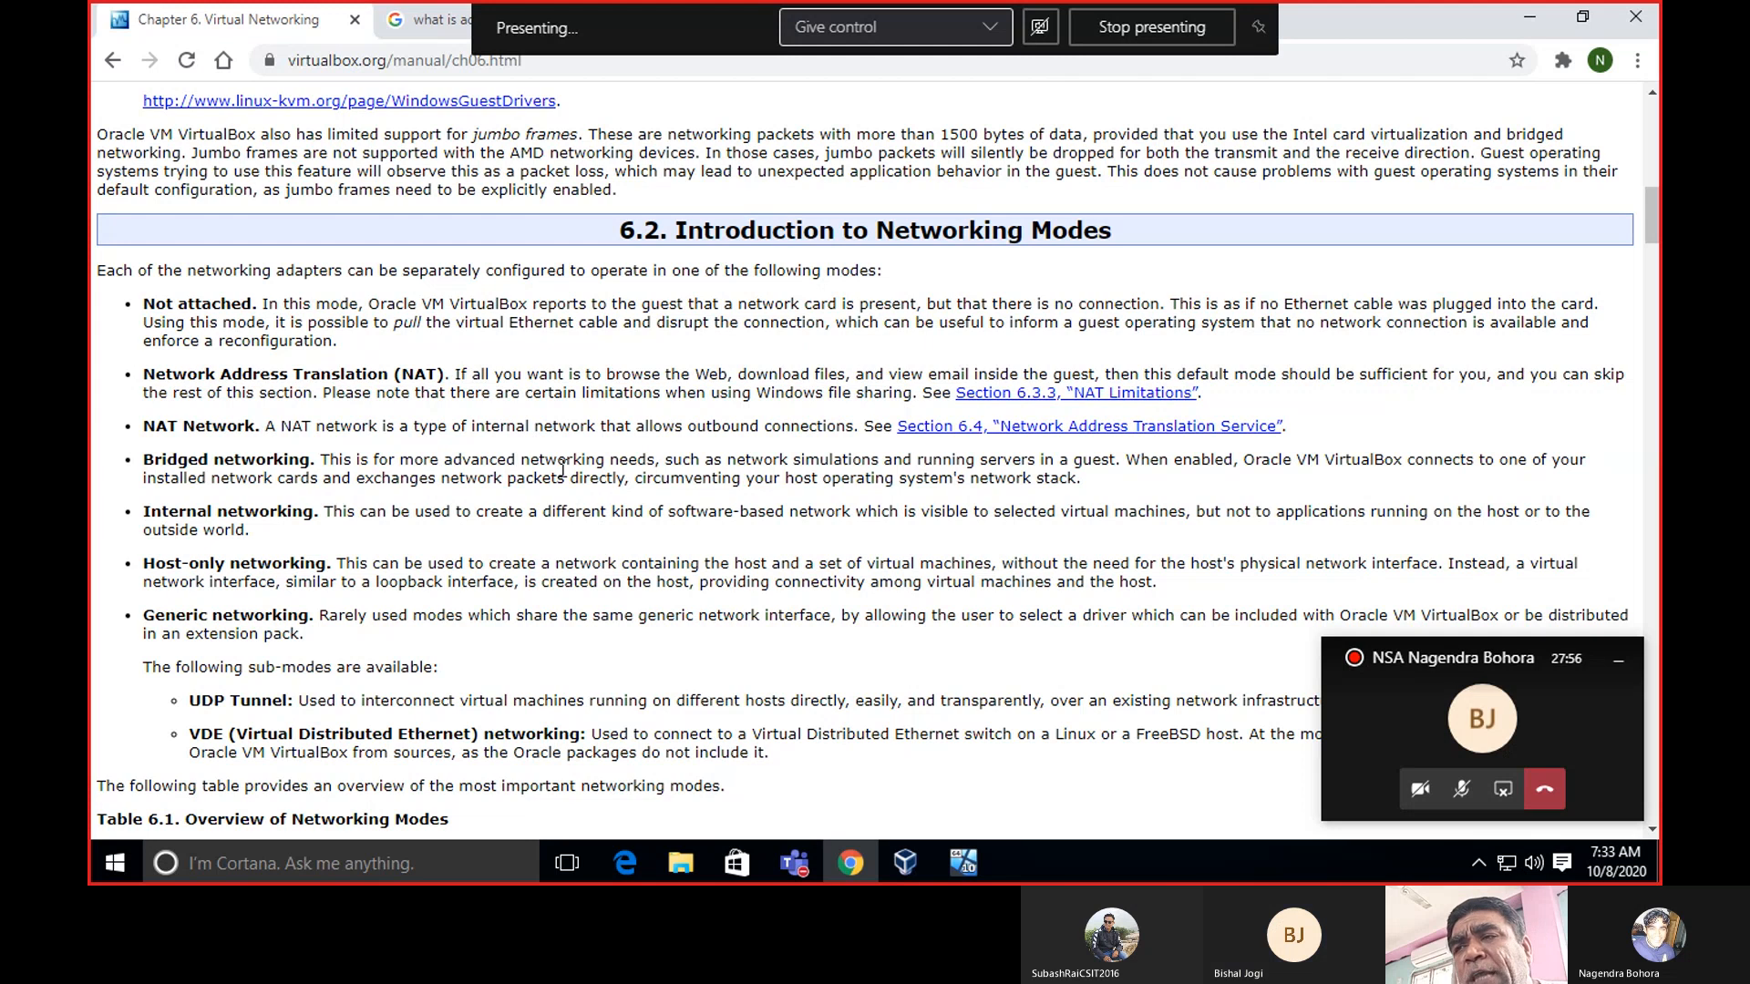
mouse_move(851, 873)
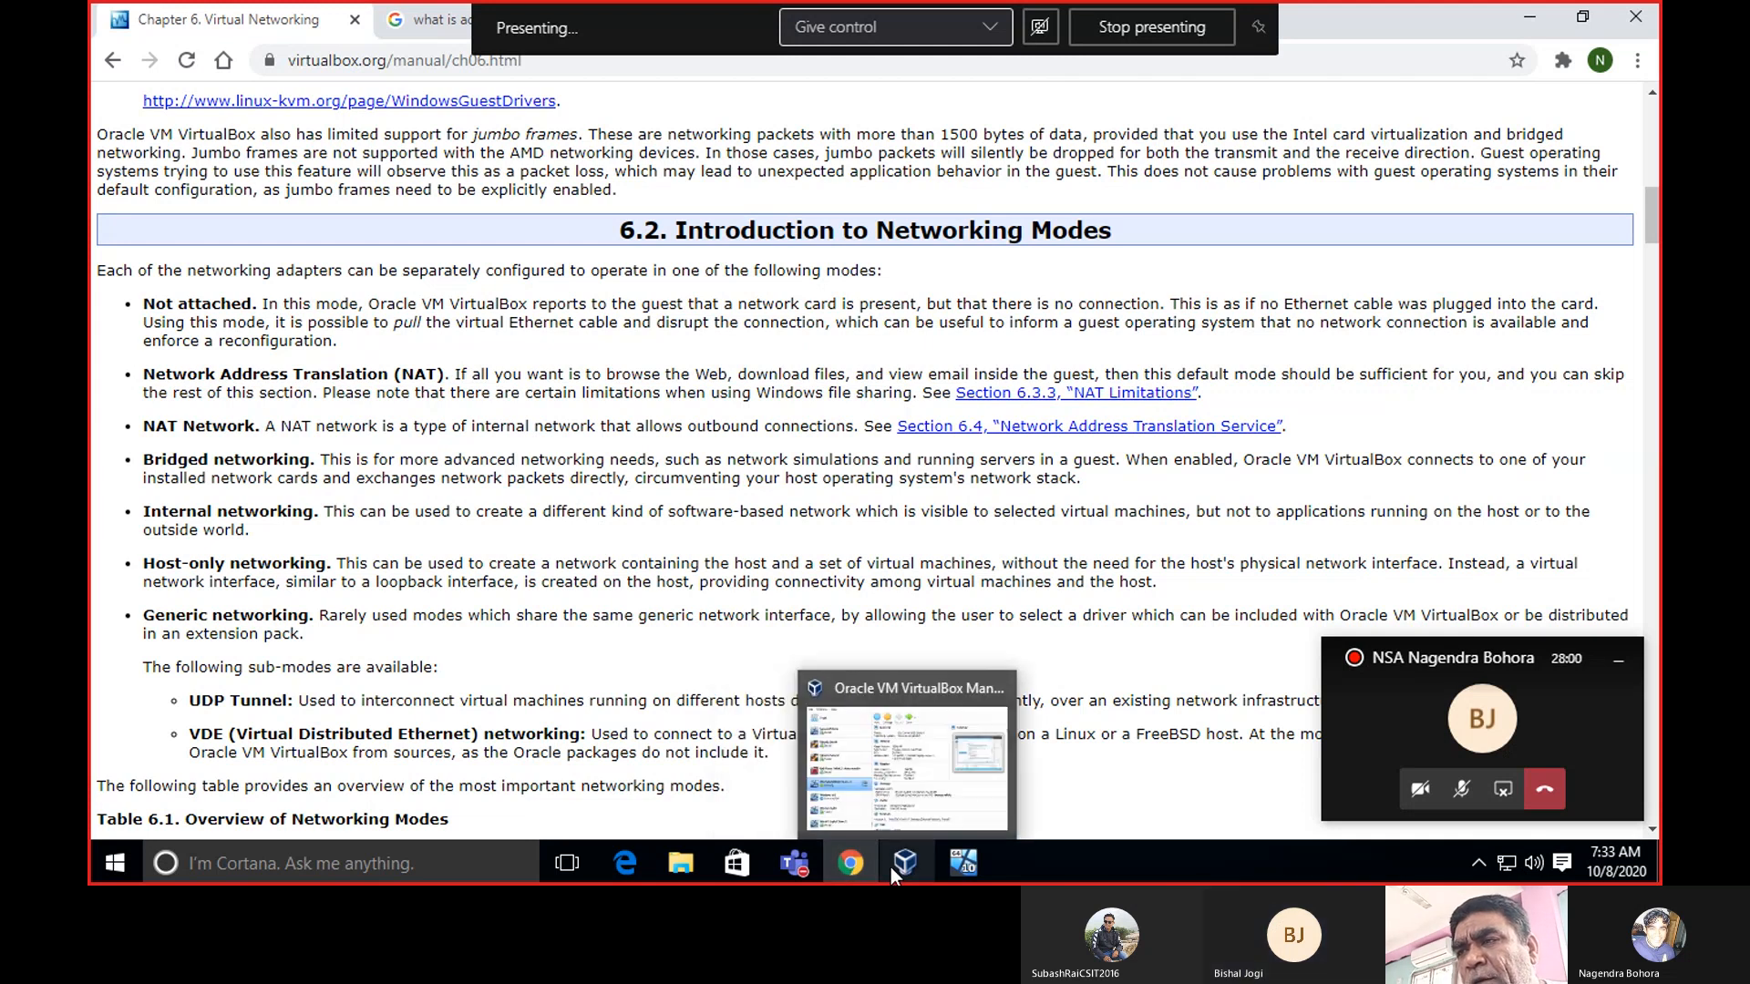
left_click(889, 867)
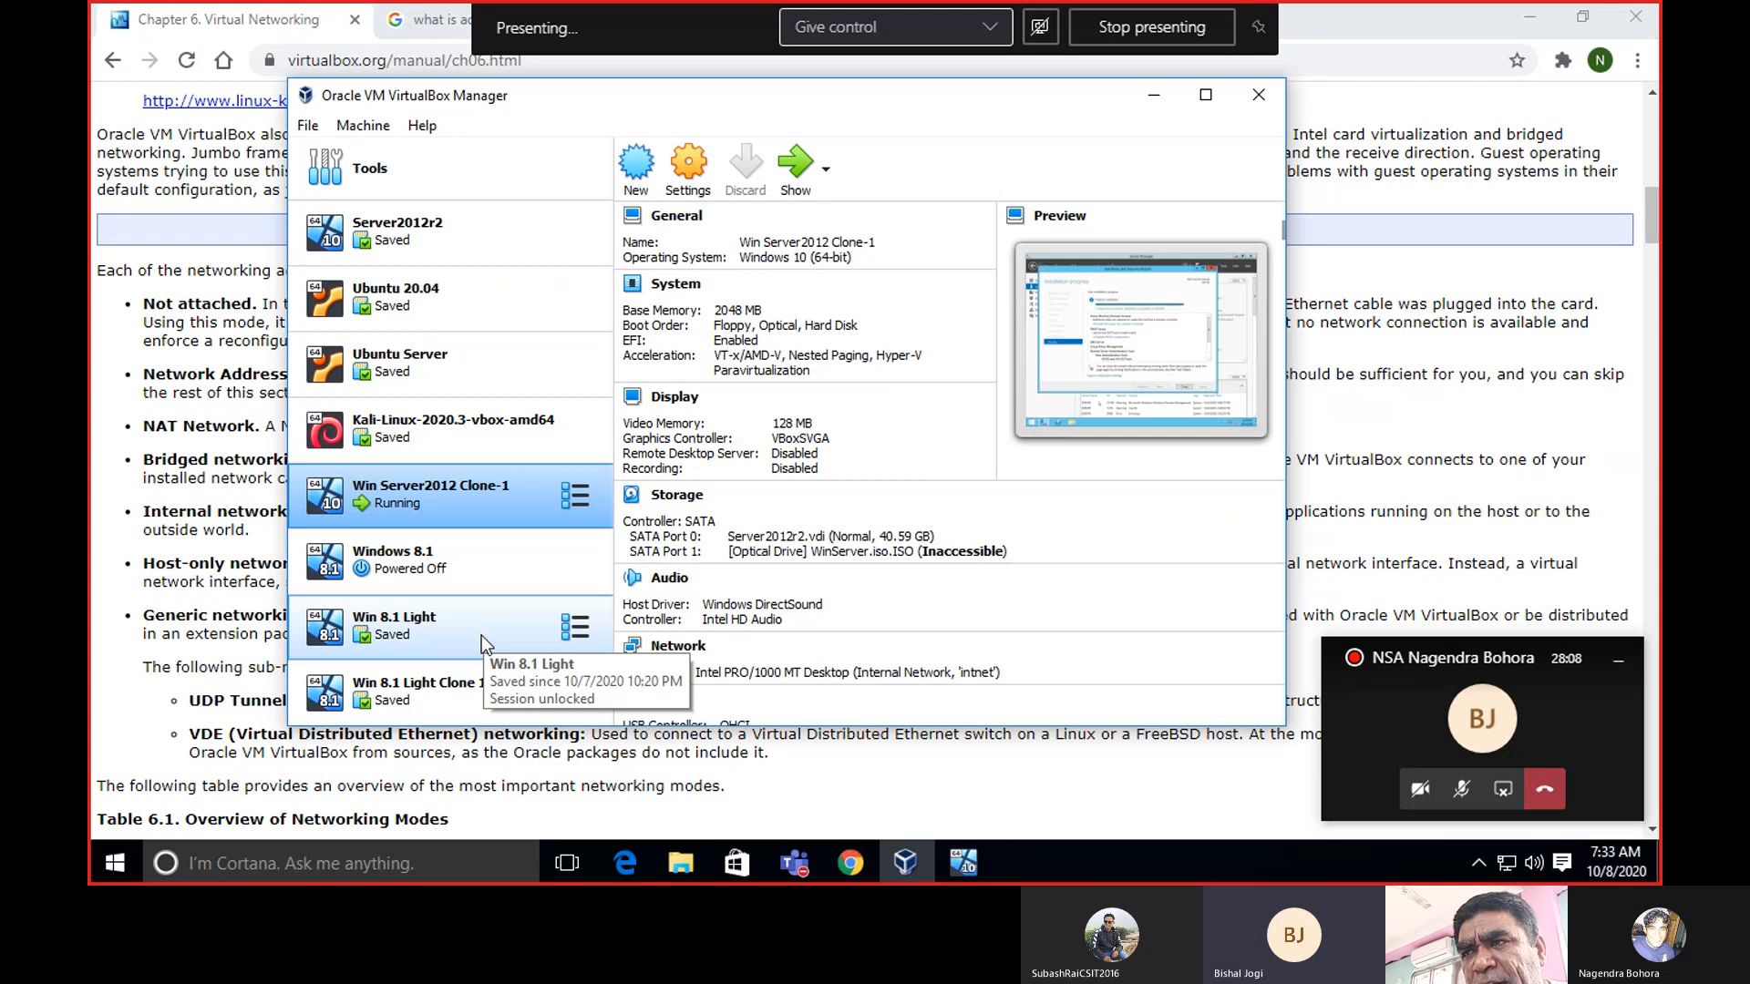
Compare the Win 8.1 Light and Win Server2012 Clone-1 details, then minimize VirtualBox Manager.
left_click(481, 637)
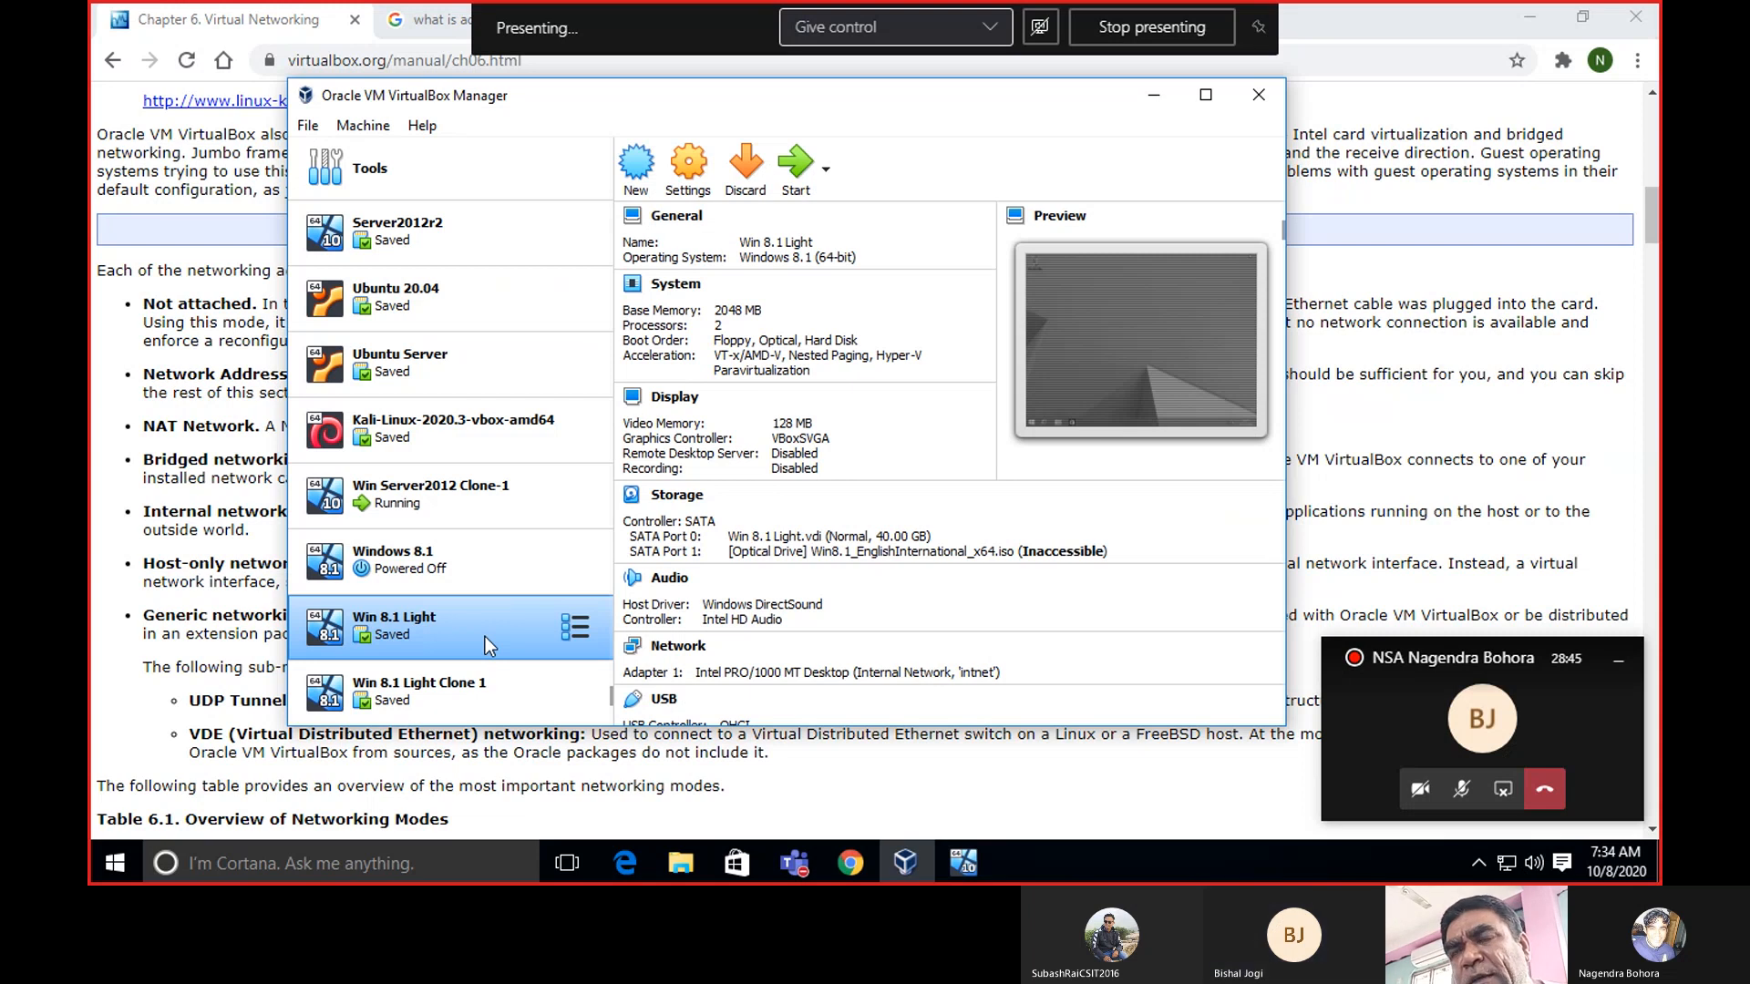
left_click(451, 487)
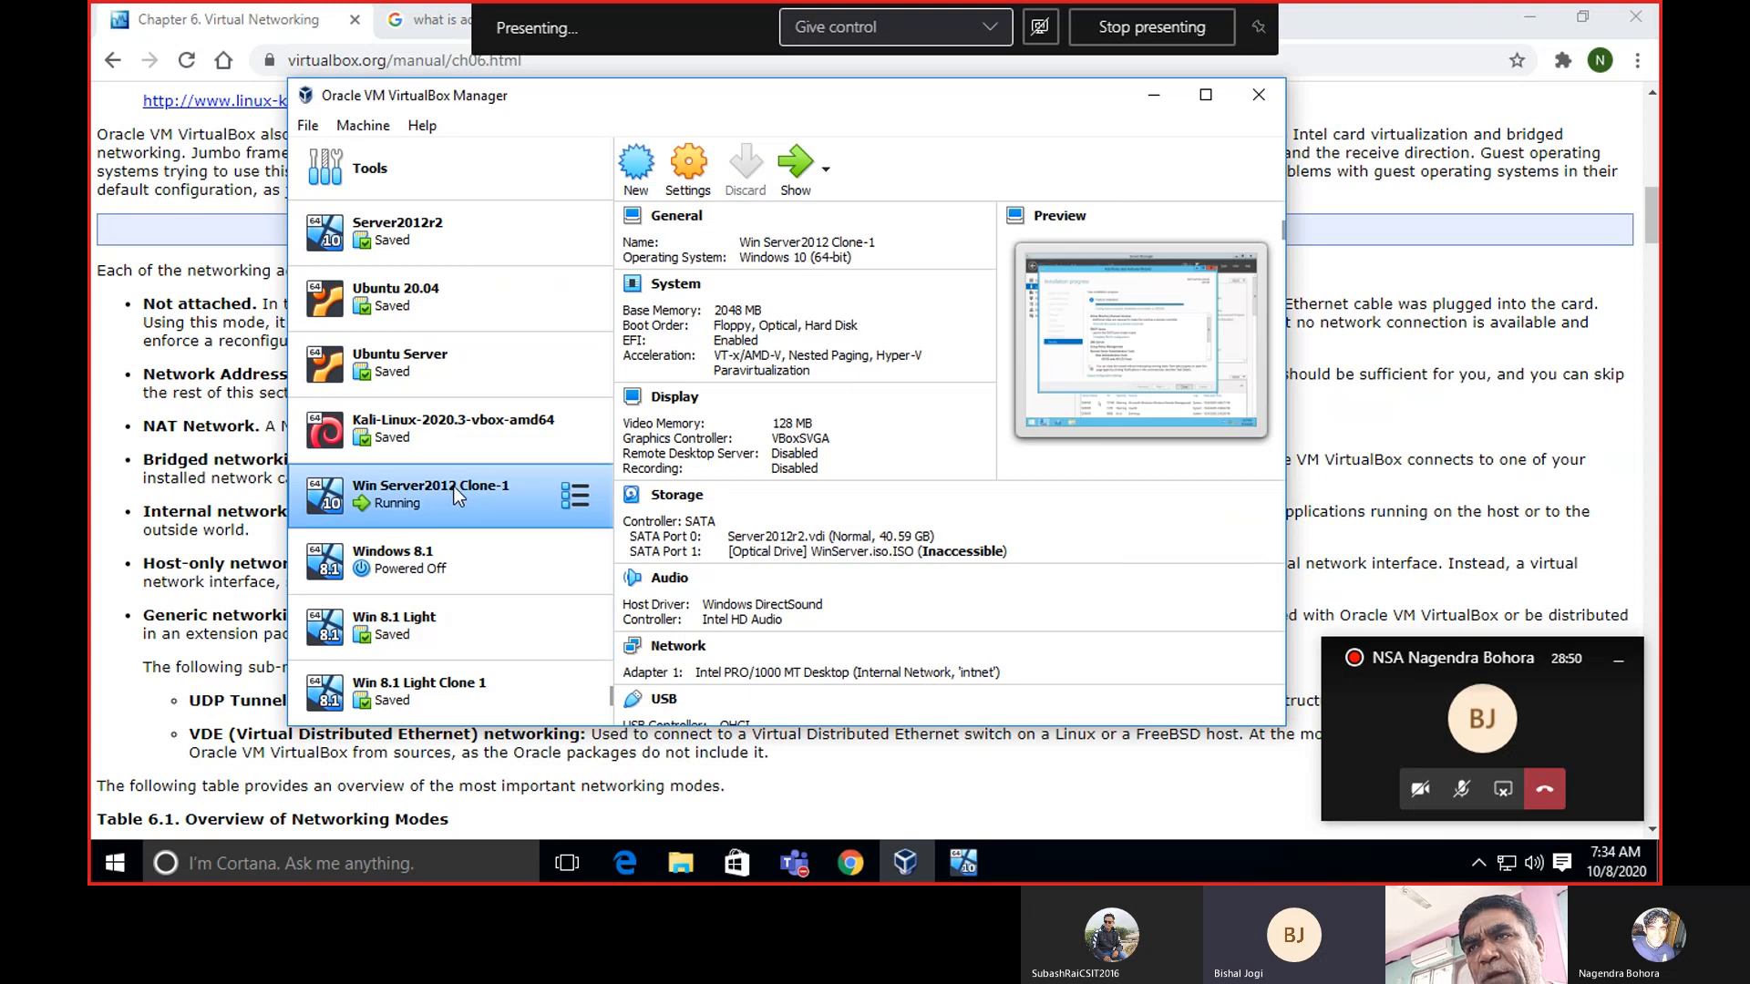
left_click(1160, 96)
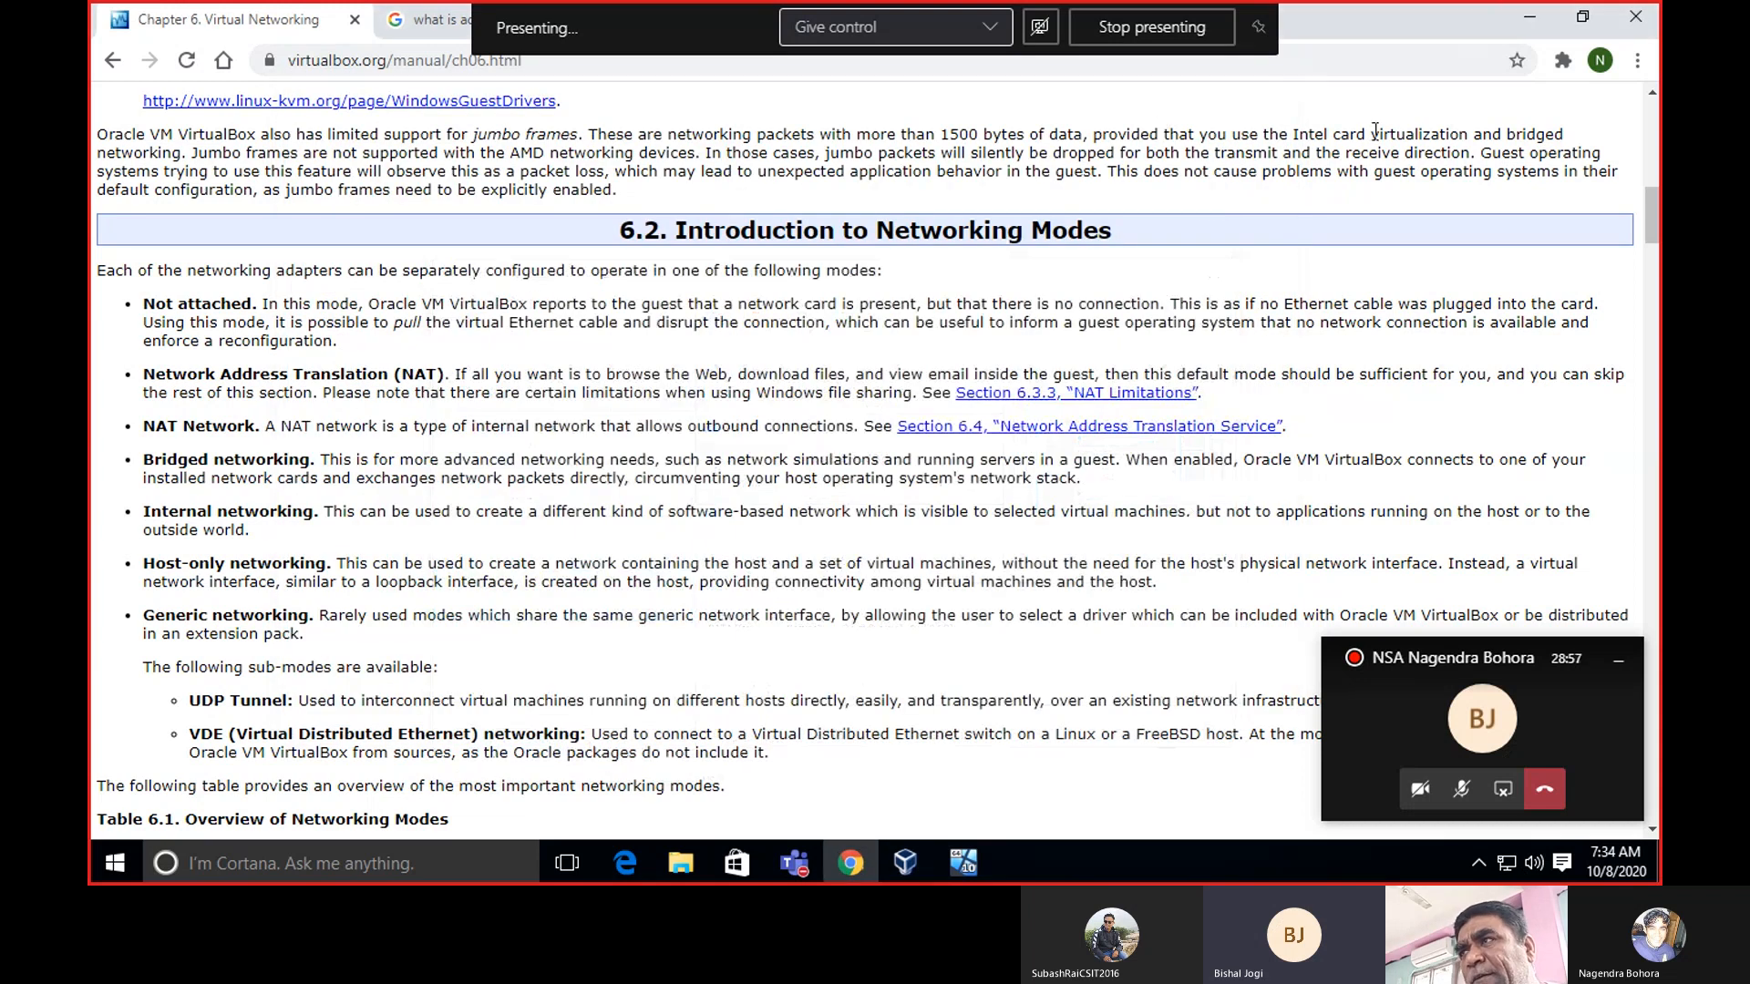
Minimize Chrome, bring up the server VM, and close the finished Add Roles and Features Wizard.
left_click(1518, 18)
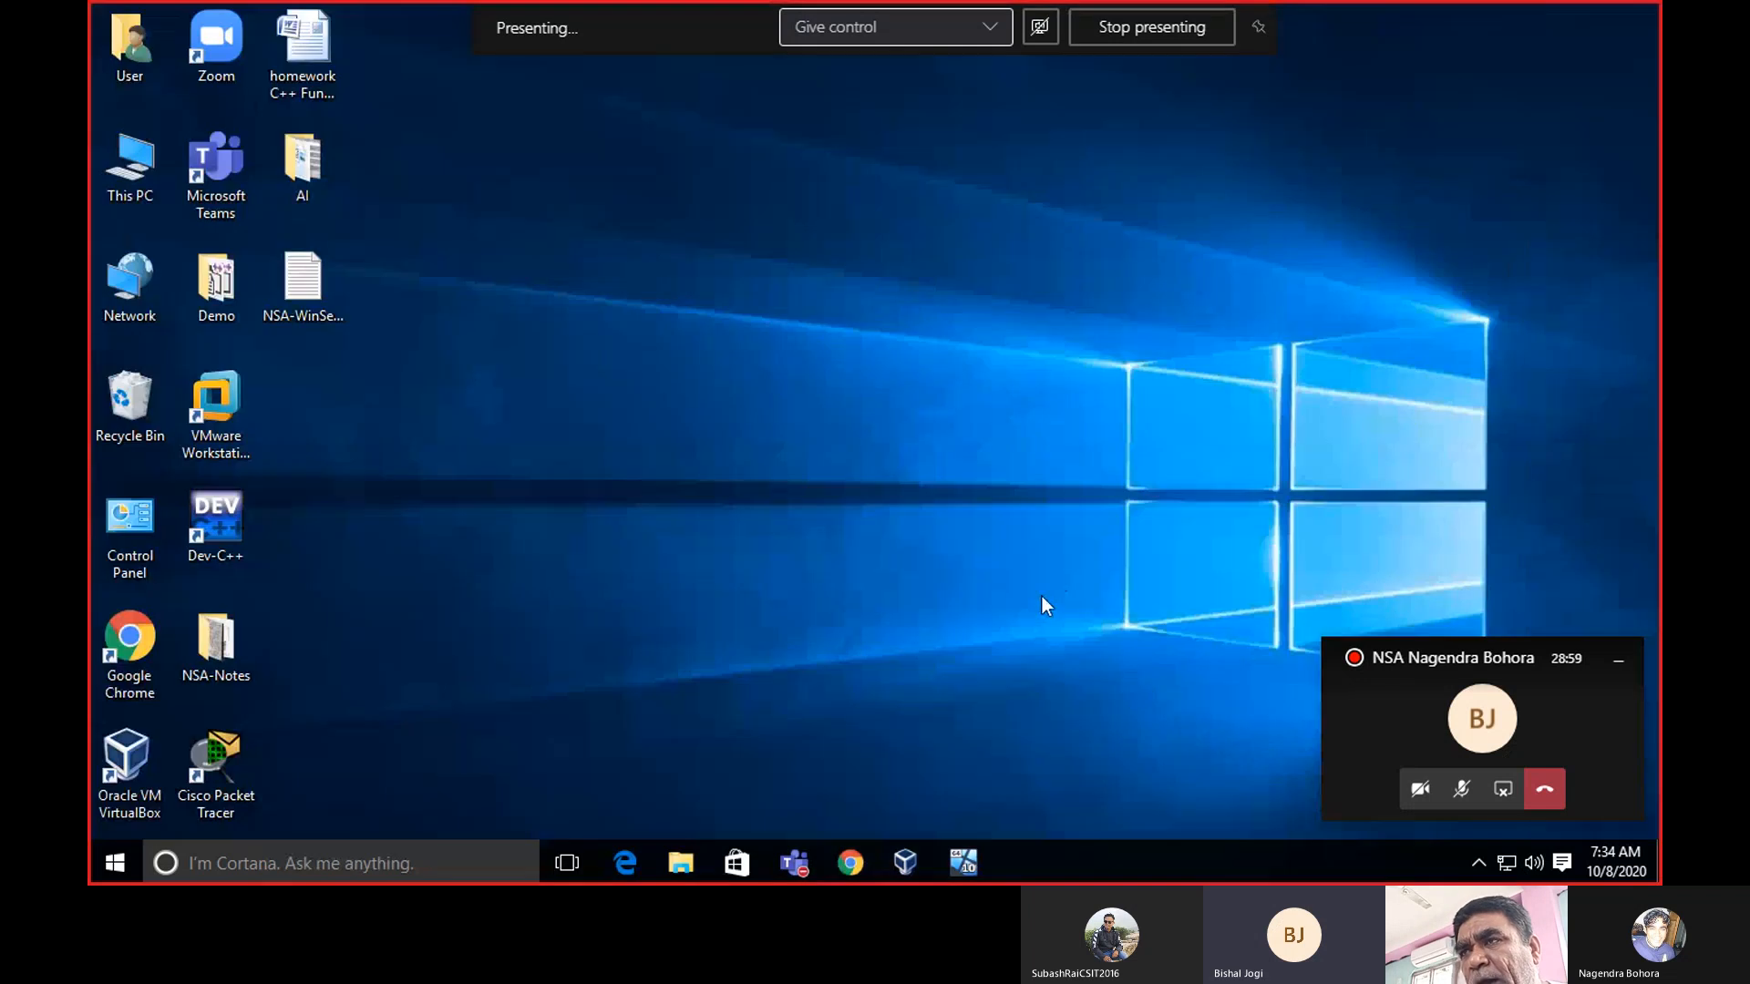
left_click(962, 862)
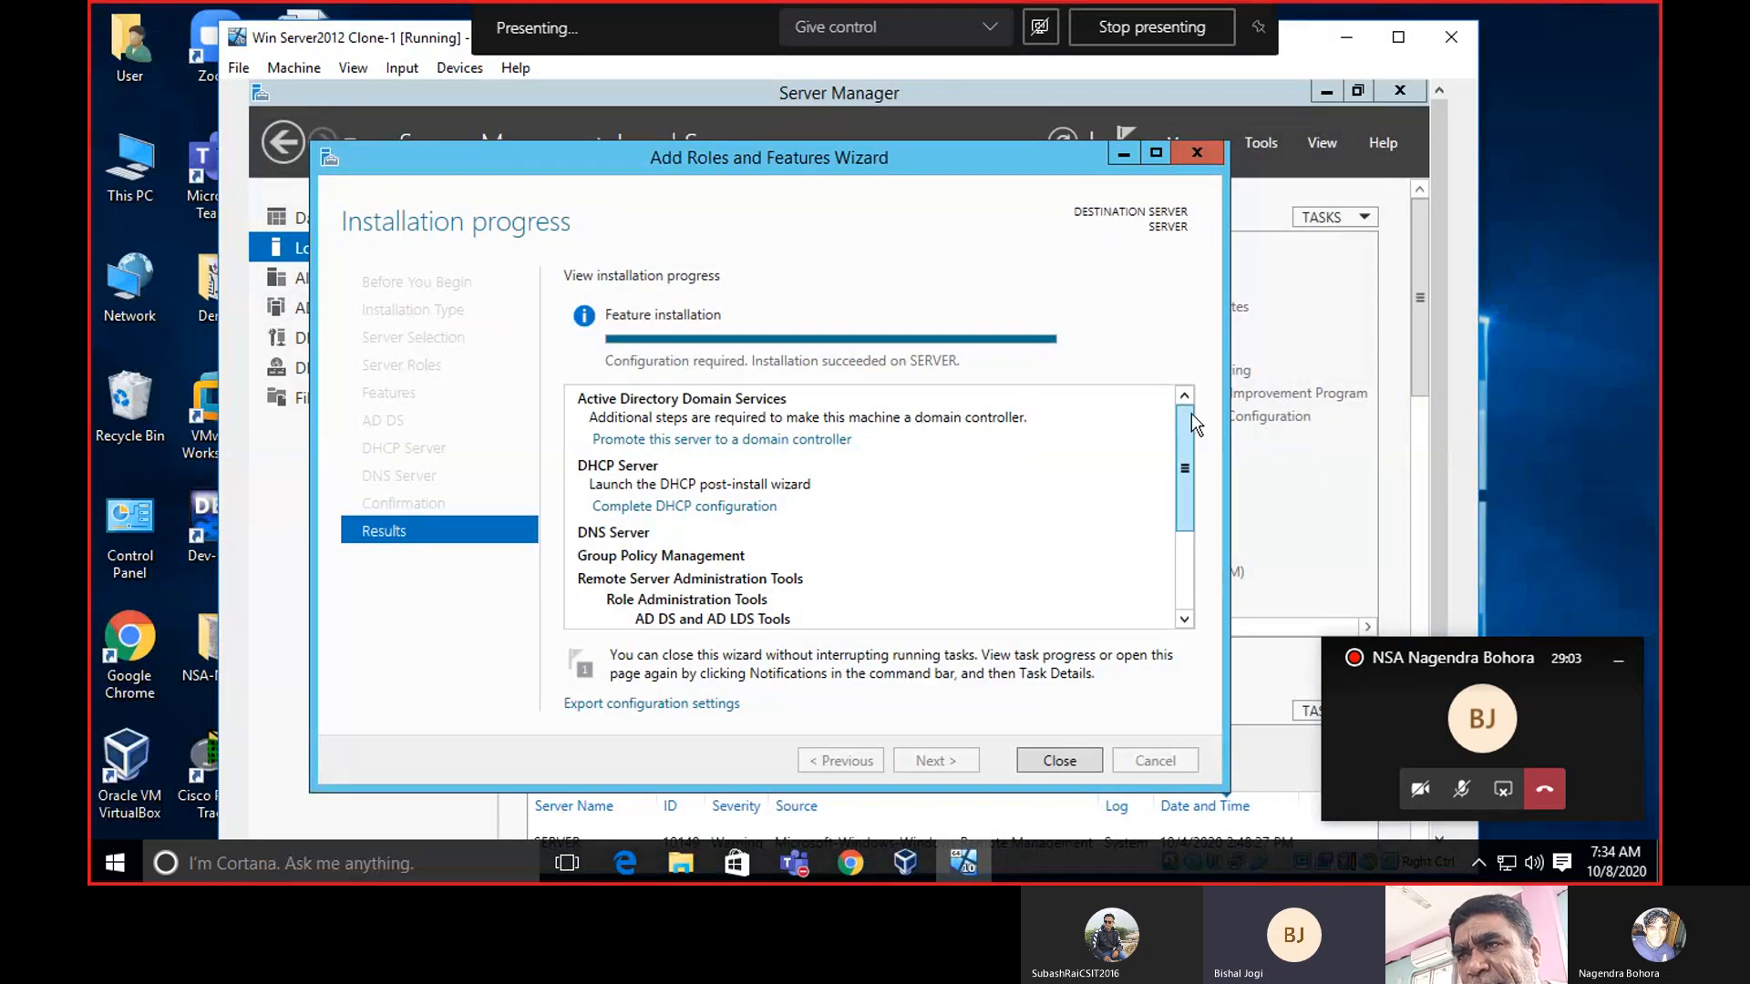
mouse_move(1190, 413)
left_mouse_down()
mouse_move(1196, 462)
mouse_move(1190, 396)
left_mouse_up()
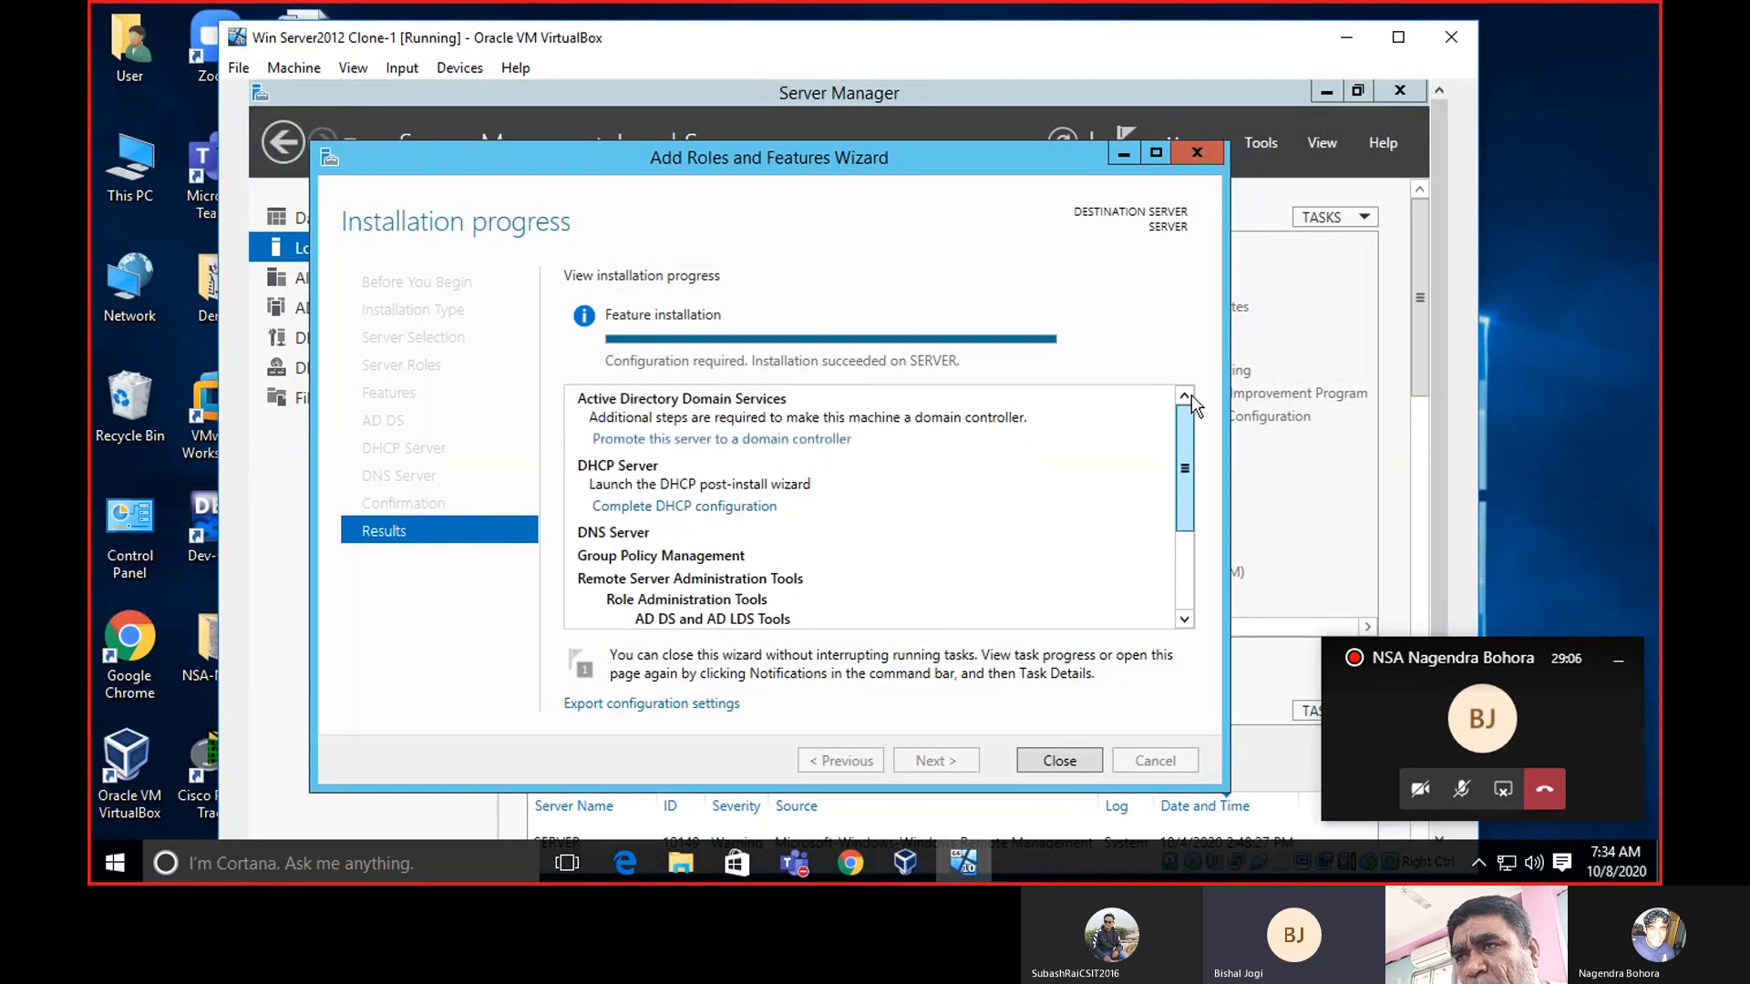
left_click(1057, 760)
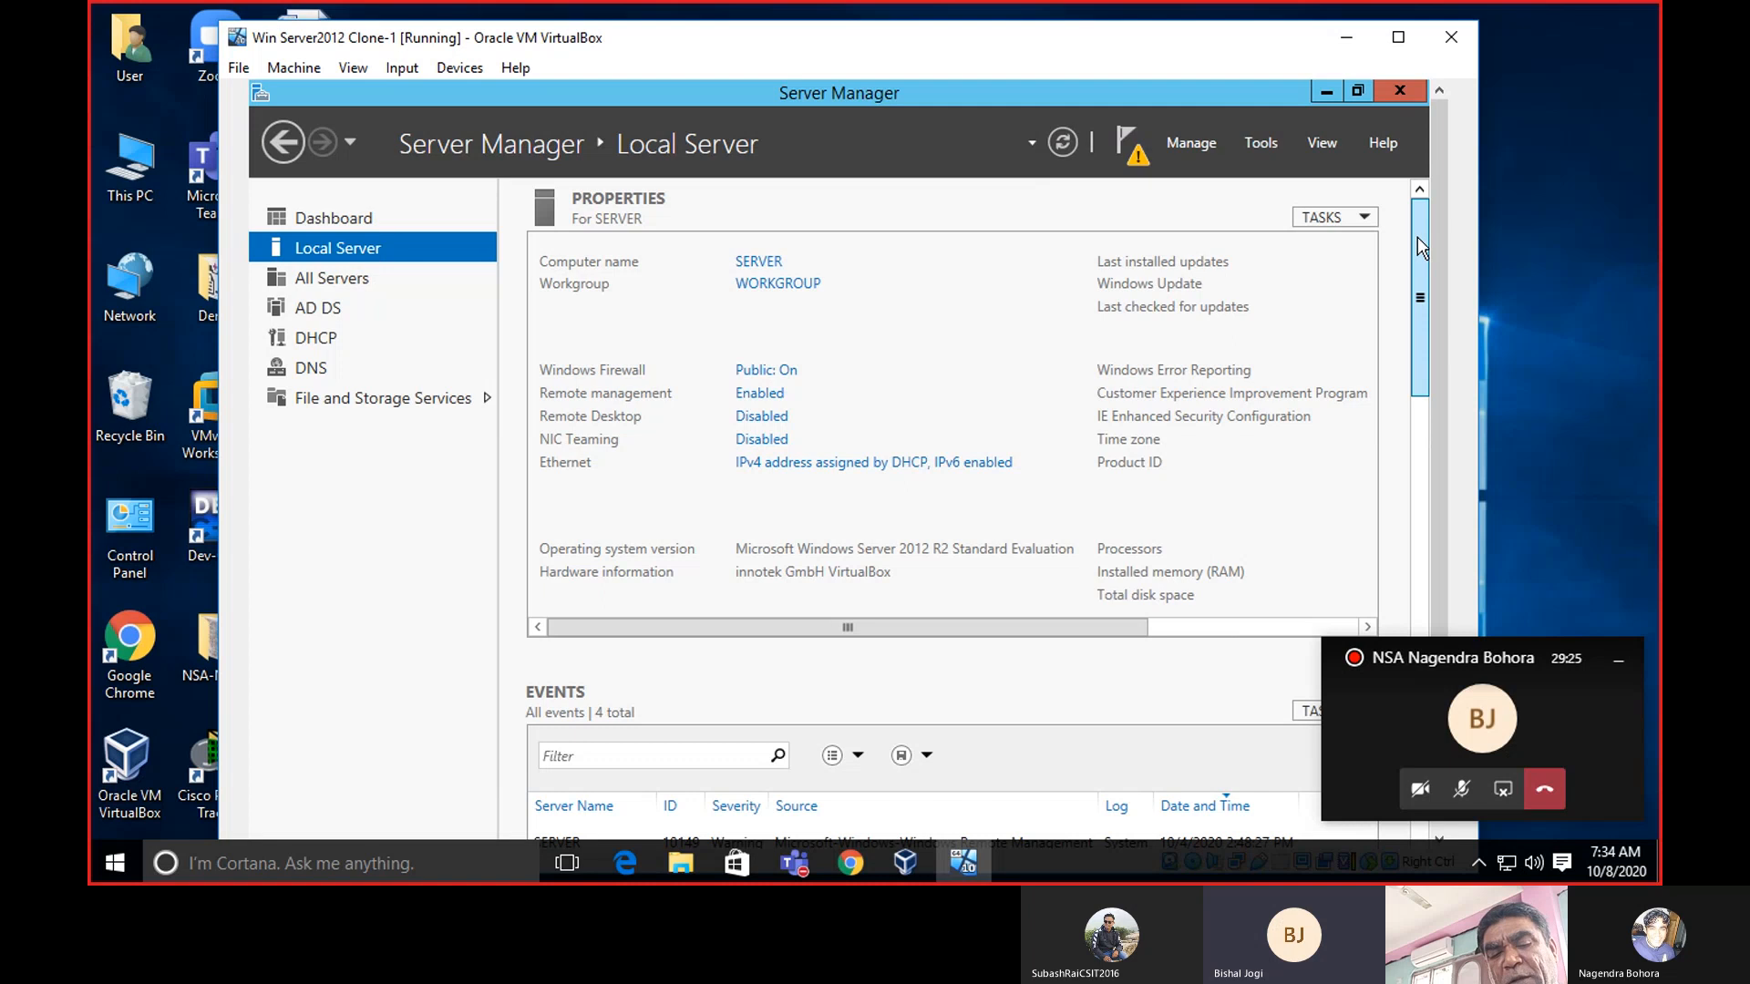
left_click_drag(1418, 237, 1418, 241)
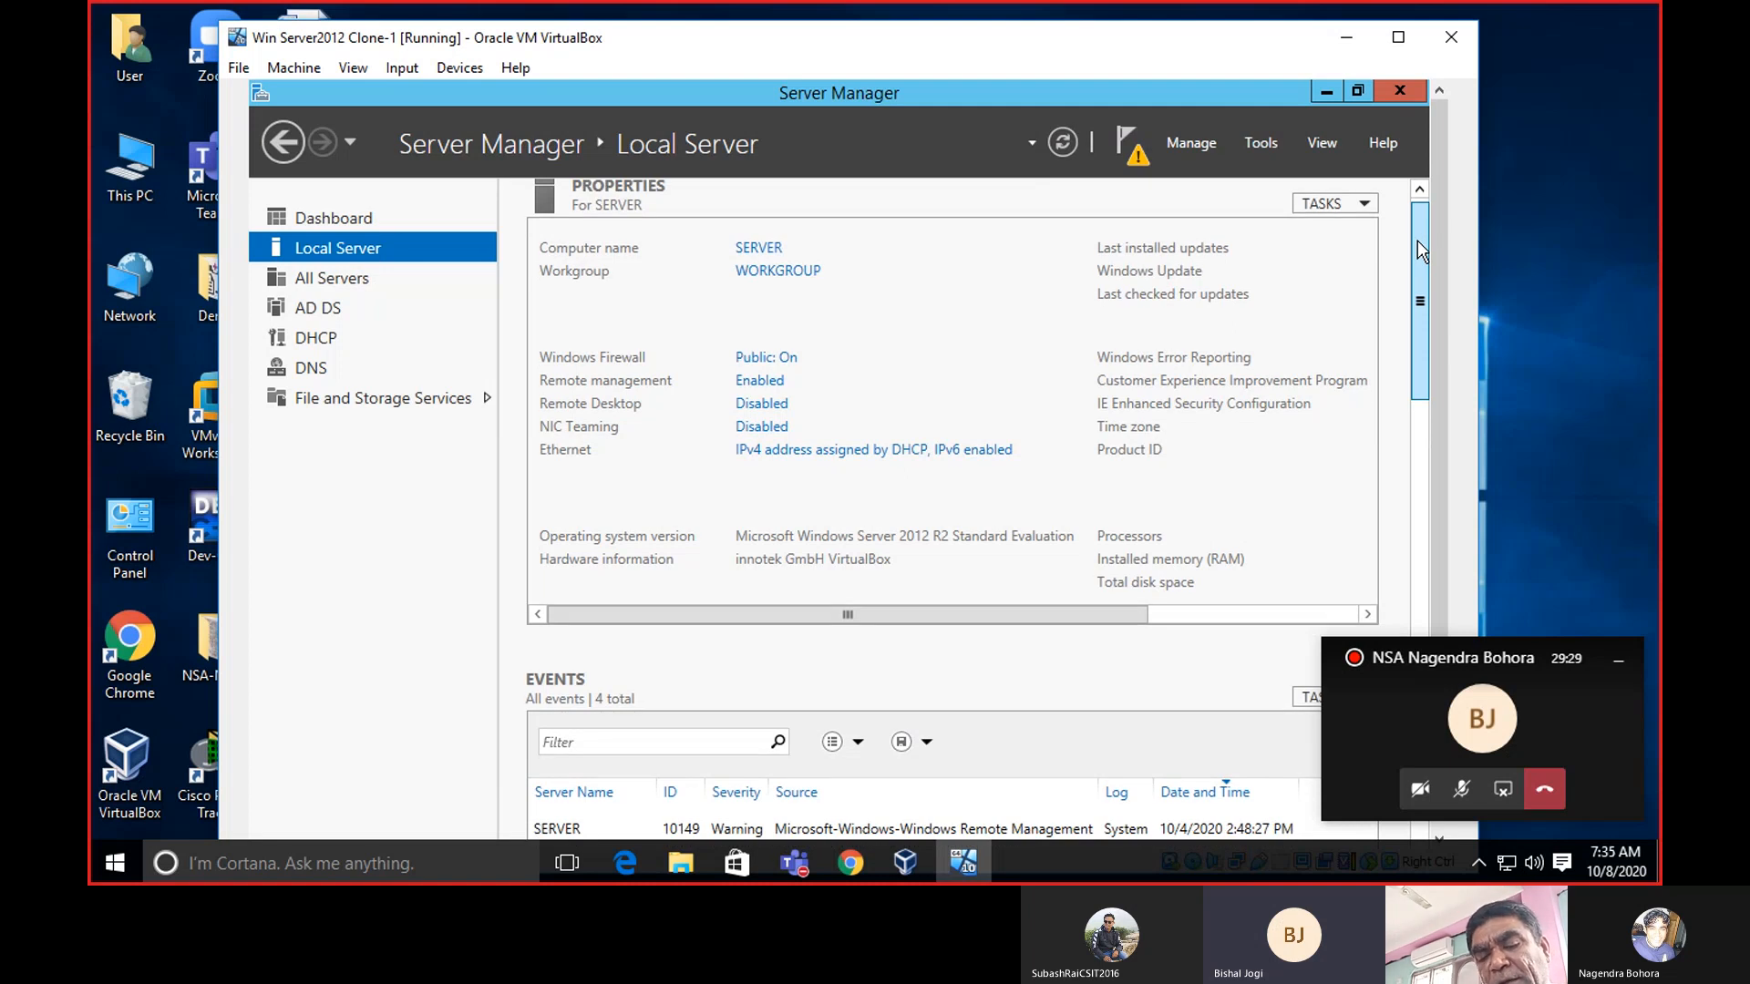
left_click_drag(1419, 240, 1418, 238)
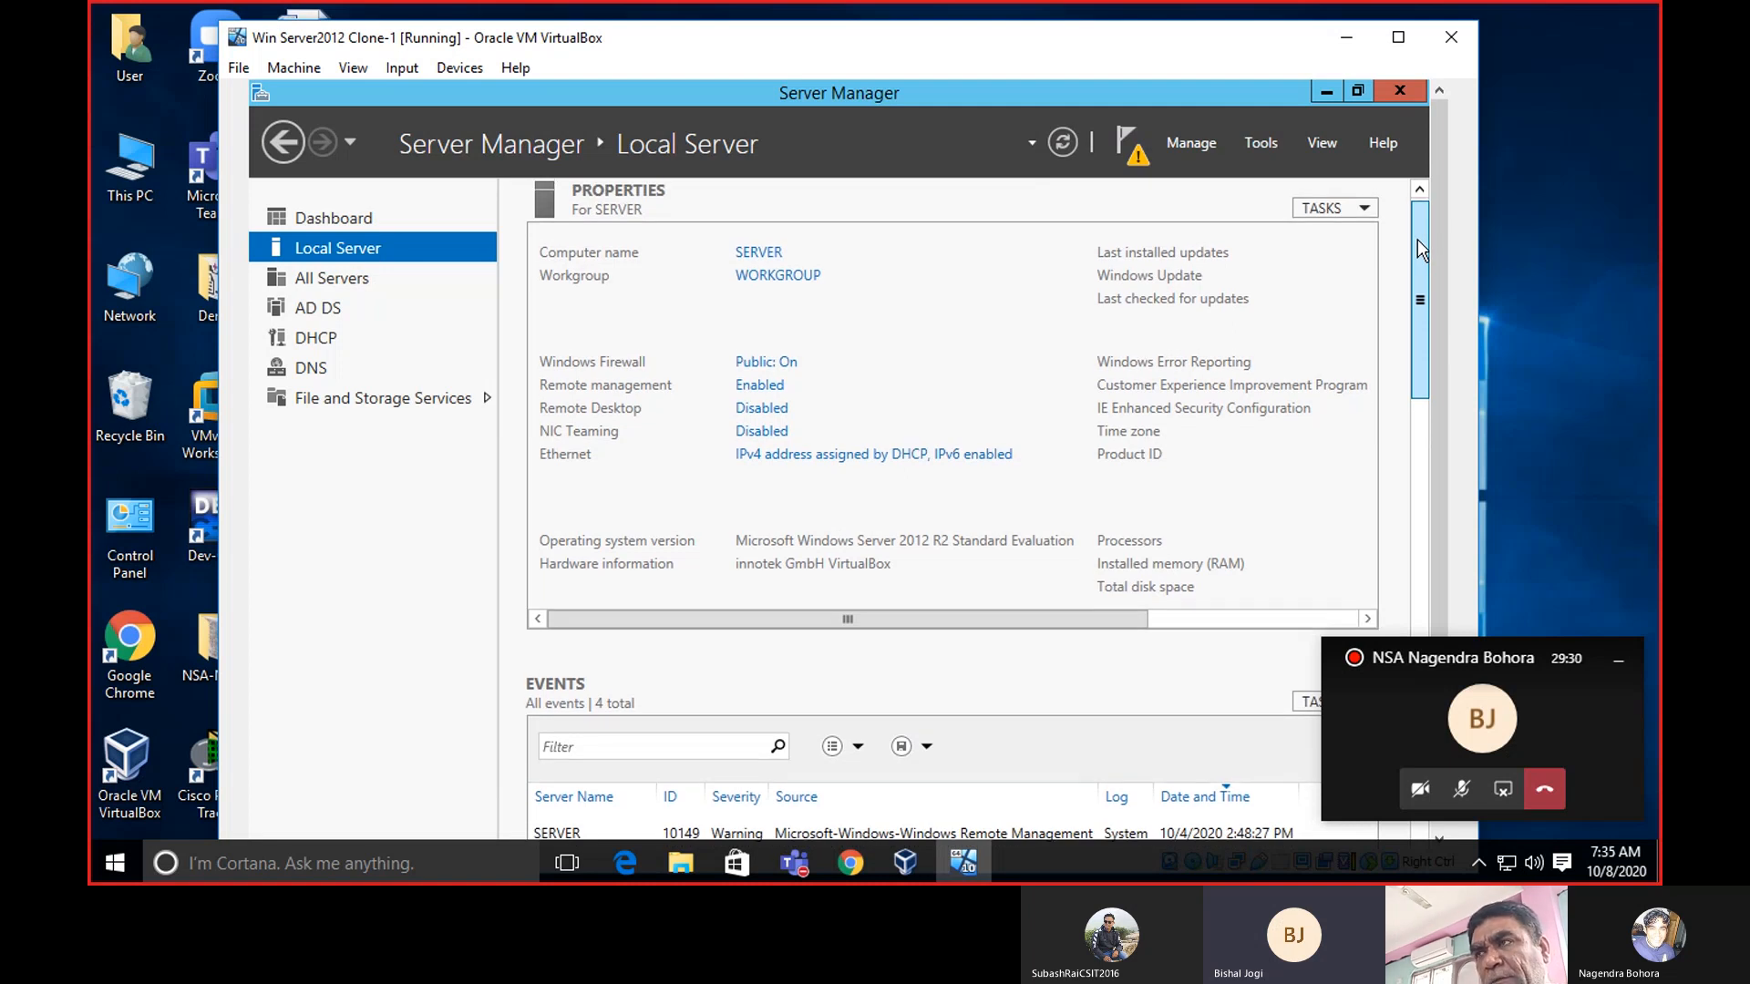
Switch Server Manager to the AD DS page and inspect the SERVER entry's context menu.
left_click(304, 311)
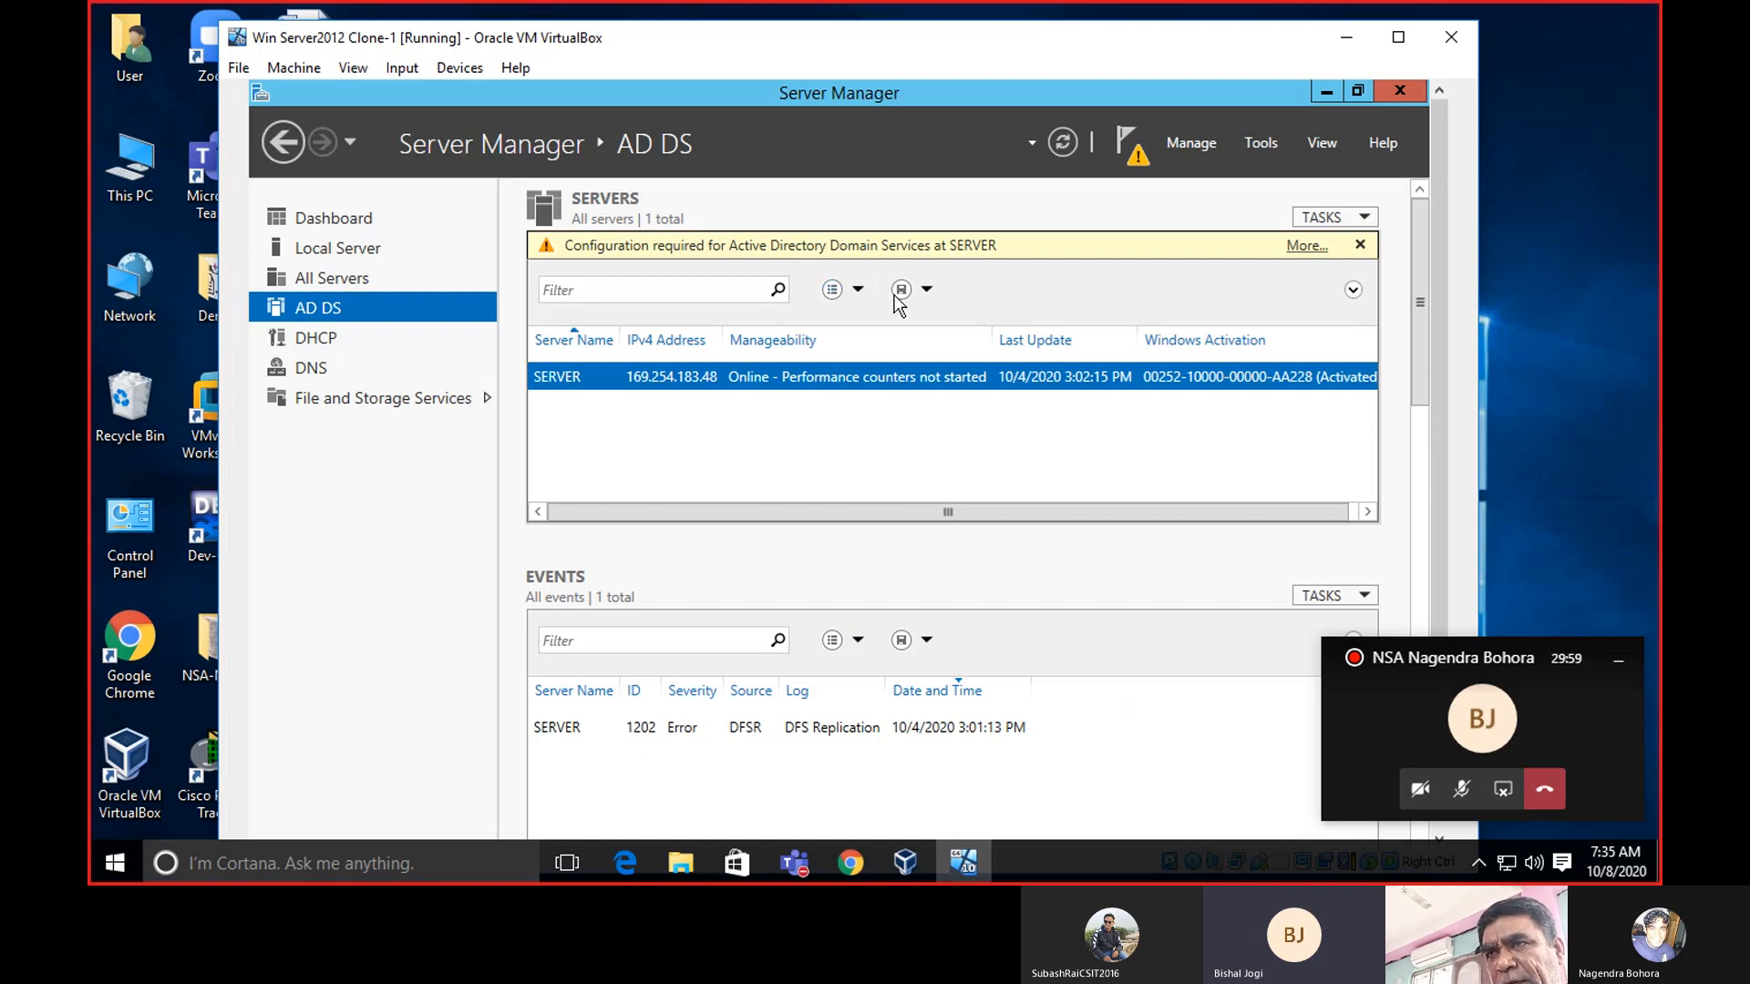
right_click(912, 376)
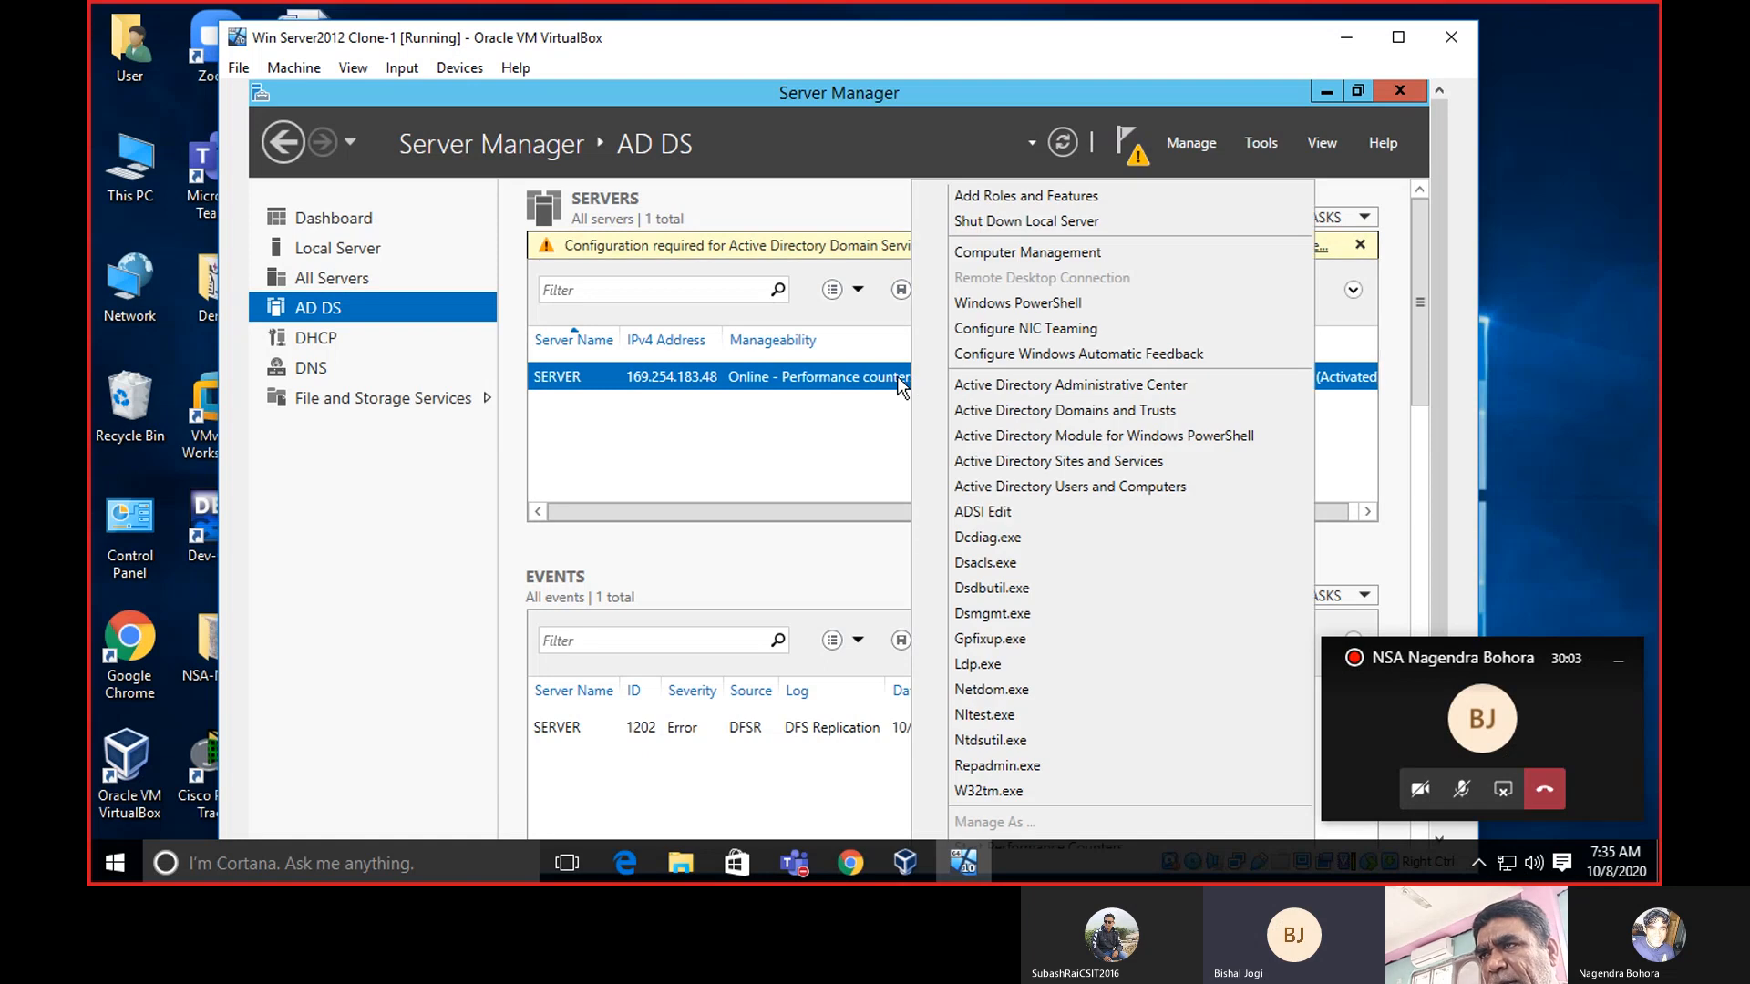
left_click(897, 375)
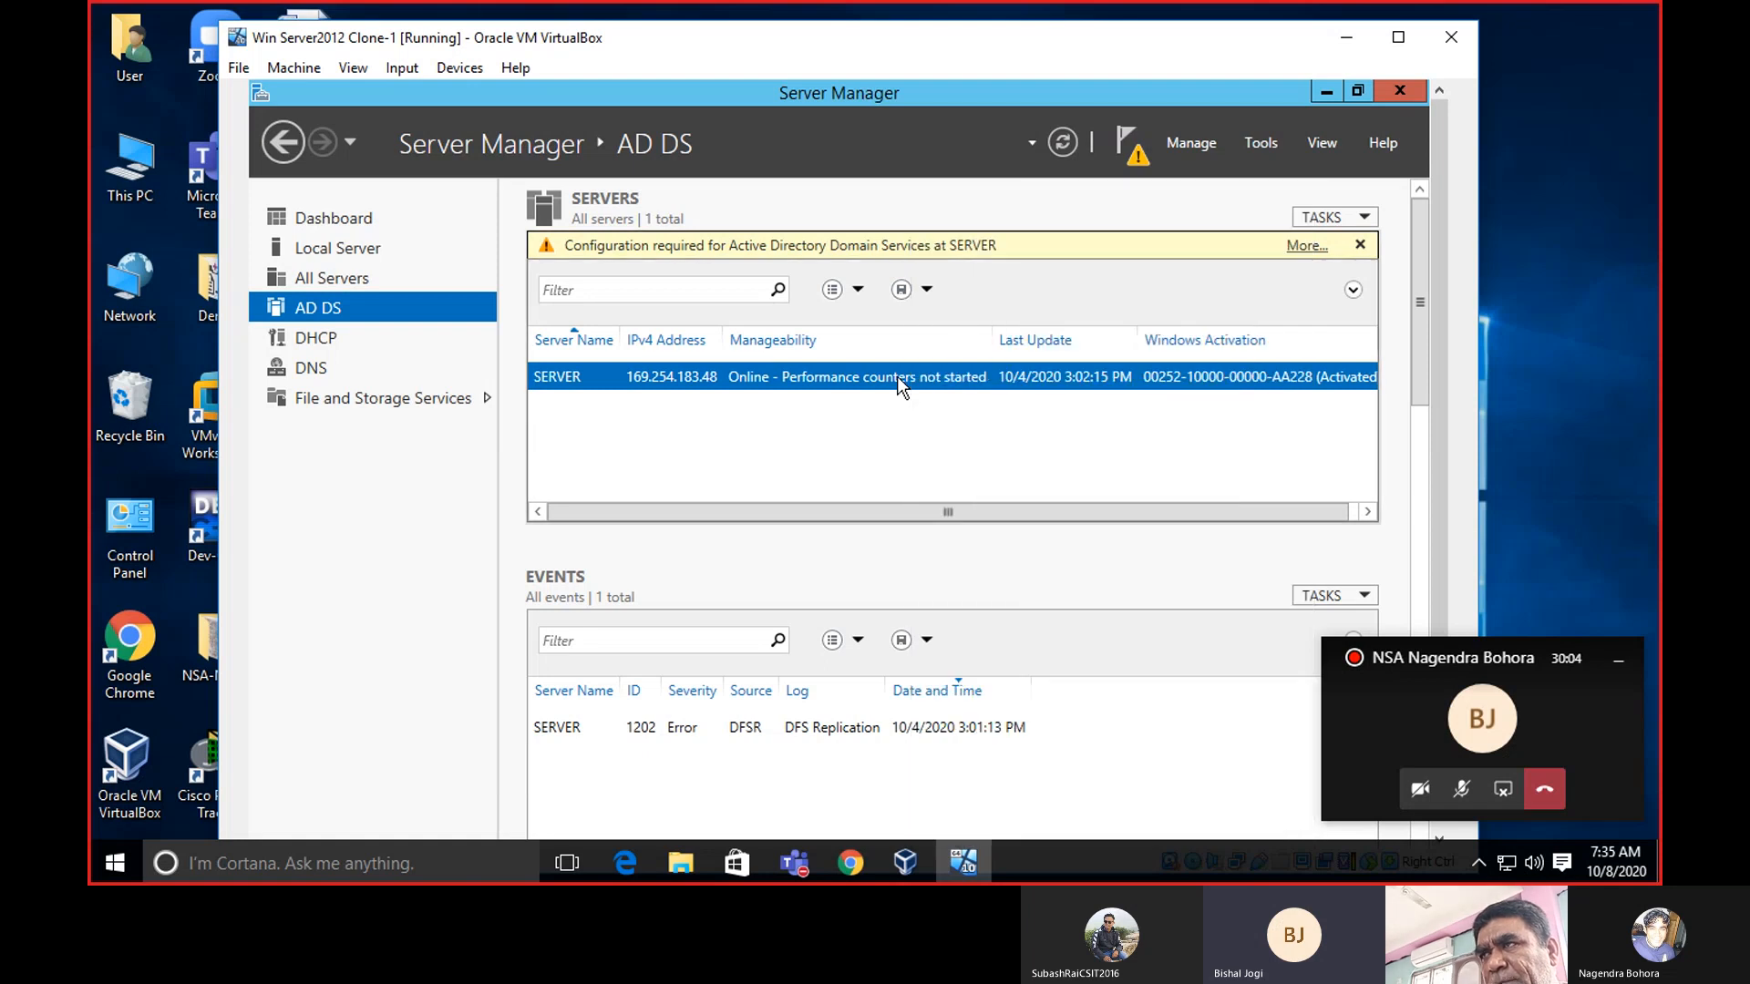
Browse the Tools and Manage menus and scroll through the AD DS page.
left_click(1254, 139)
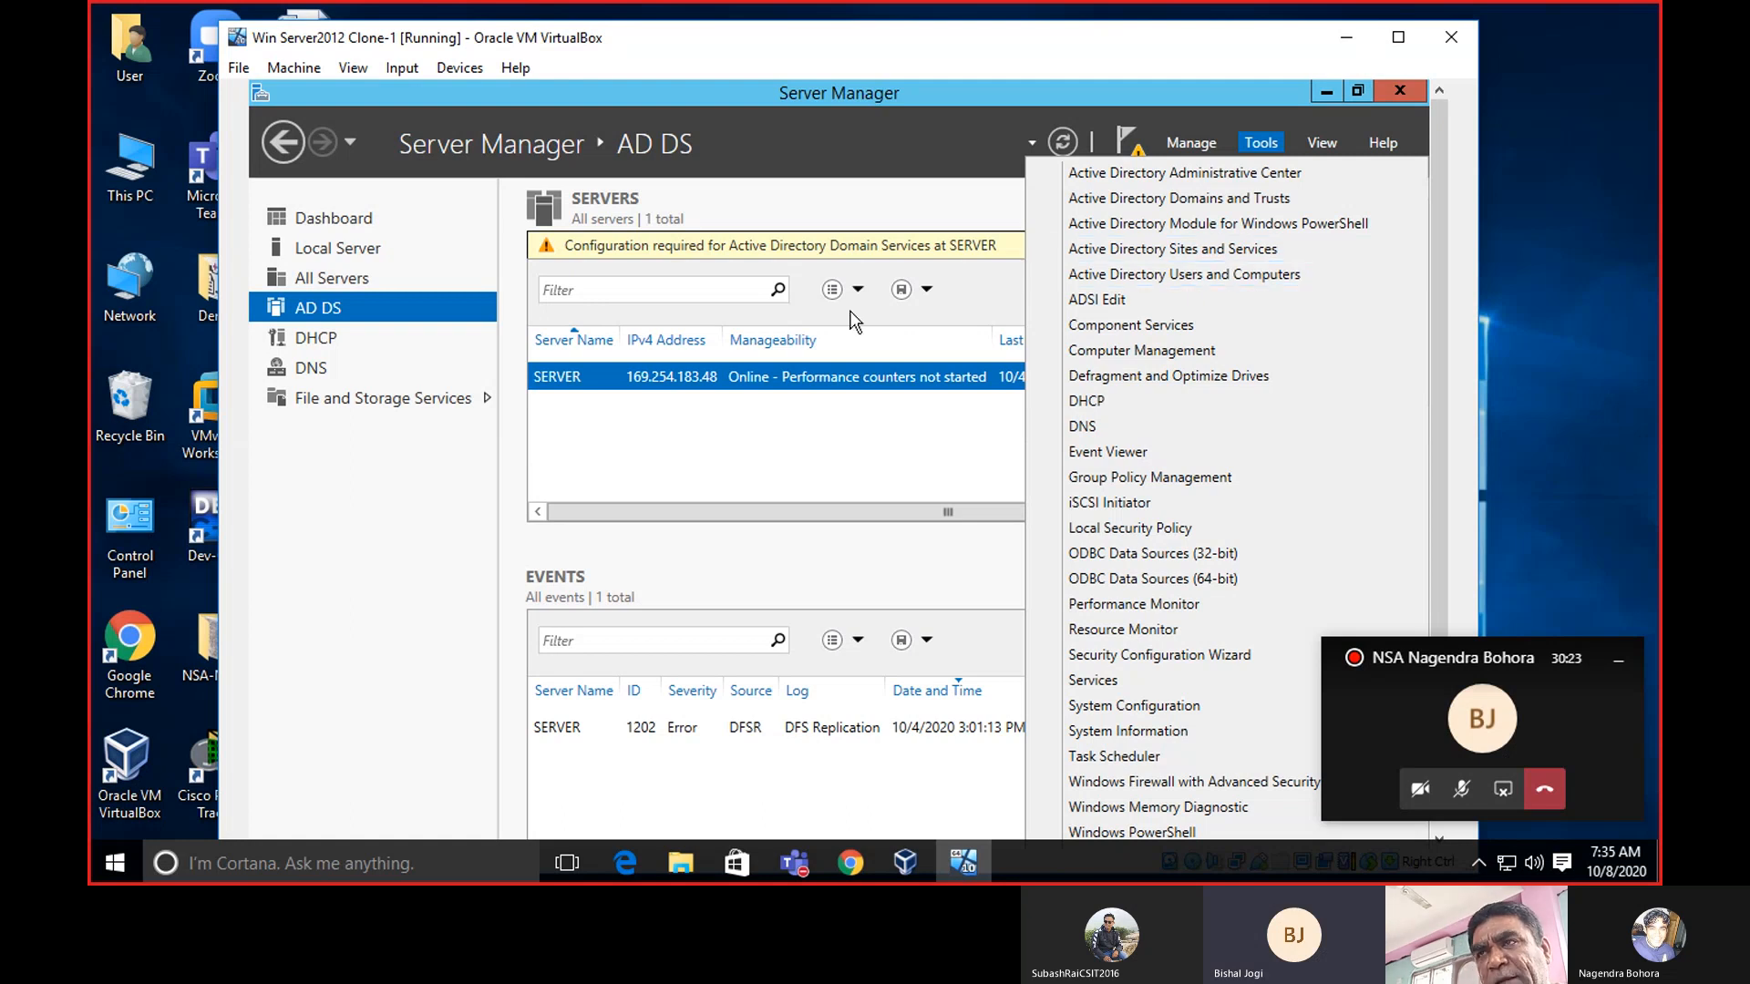
left_click(380, 529)
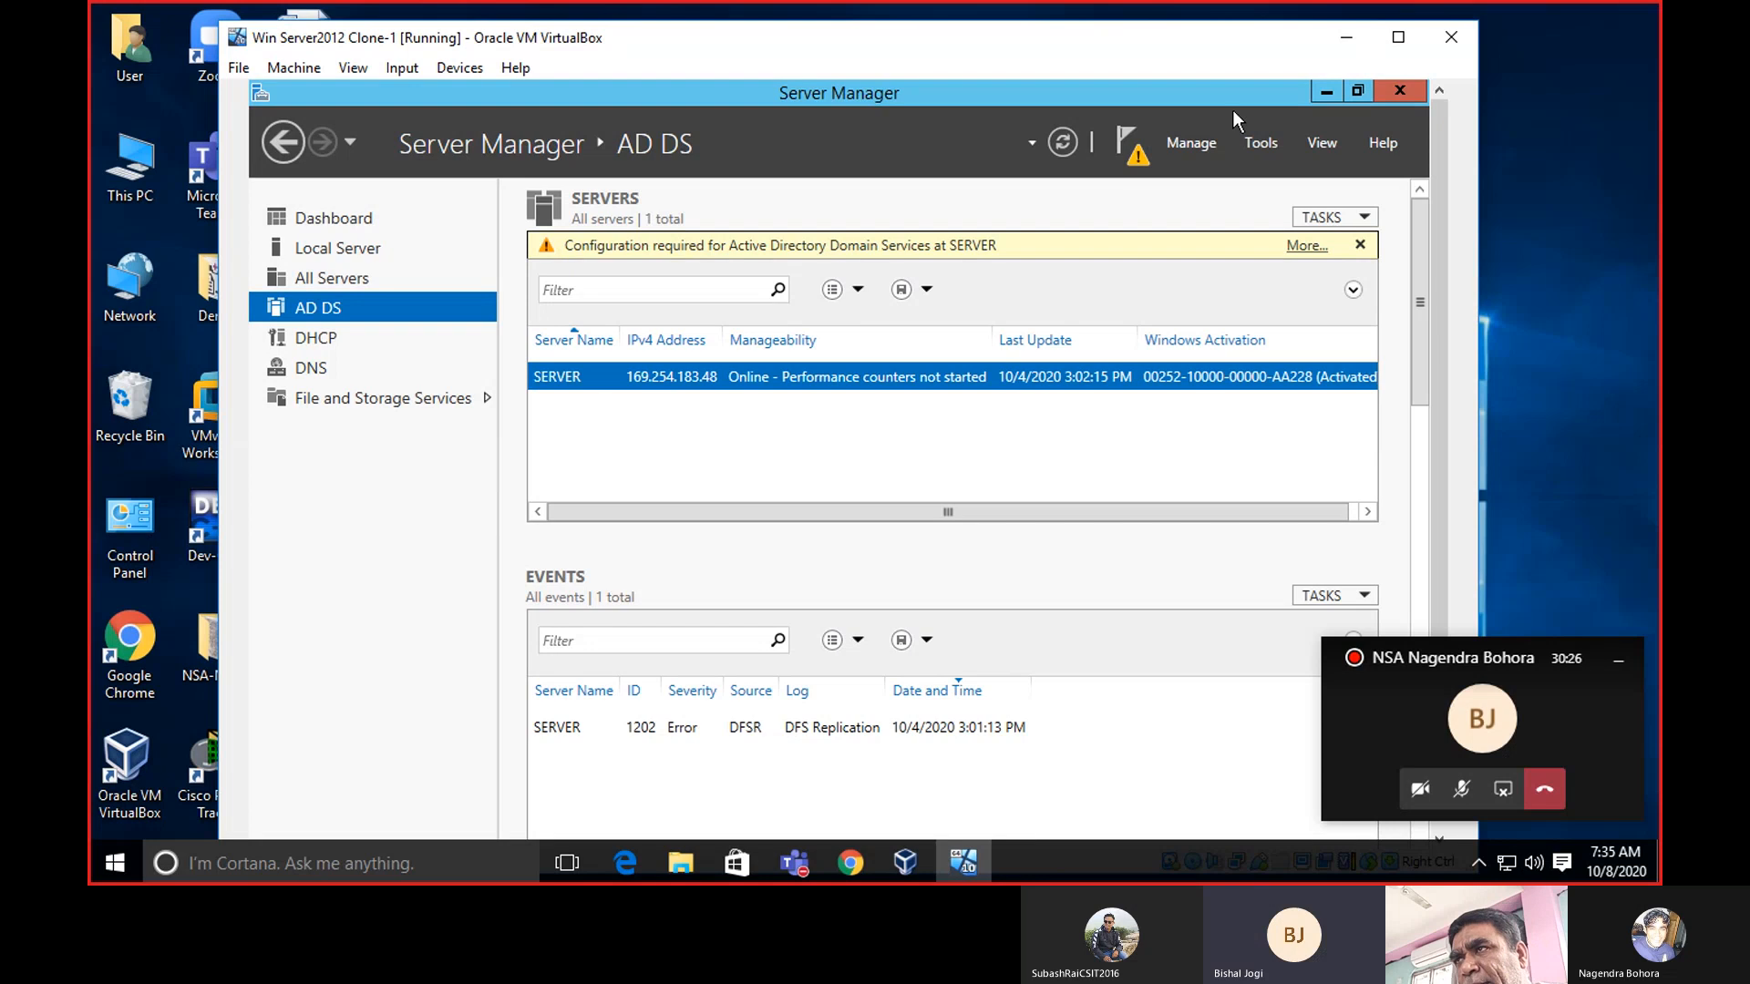
left_click(1174, 141)
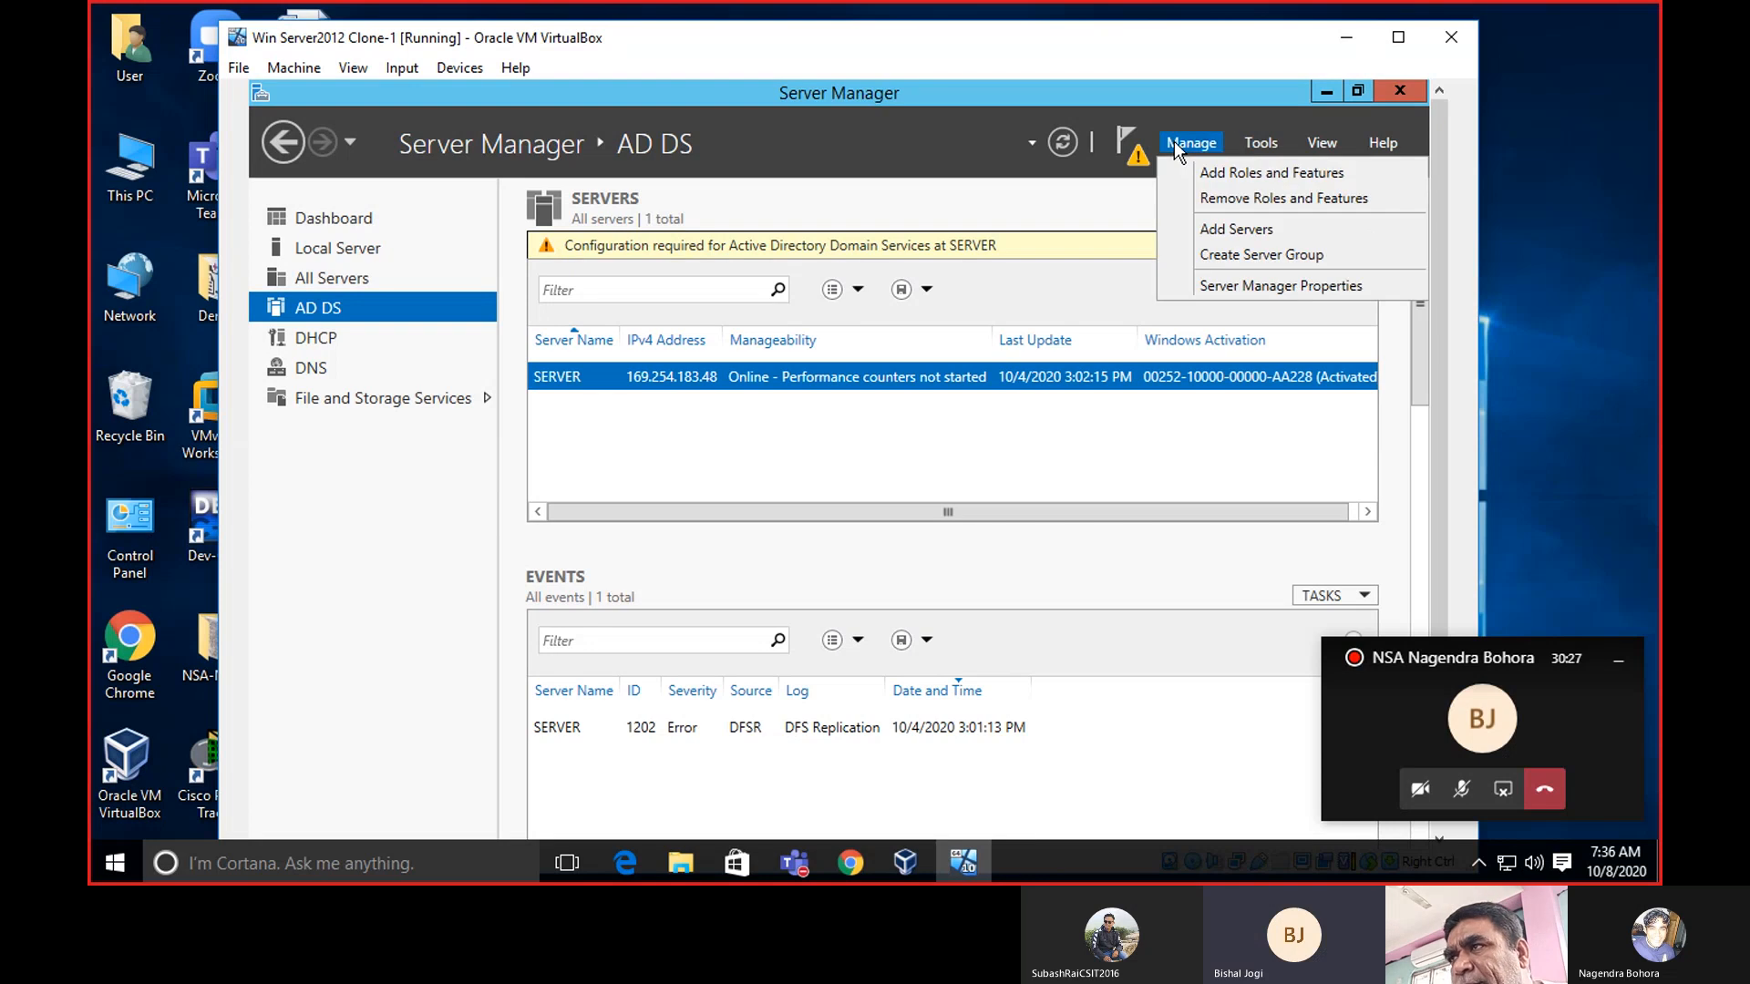
left_click(341, 611)
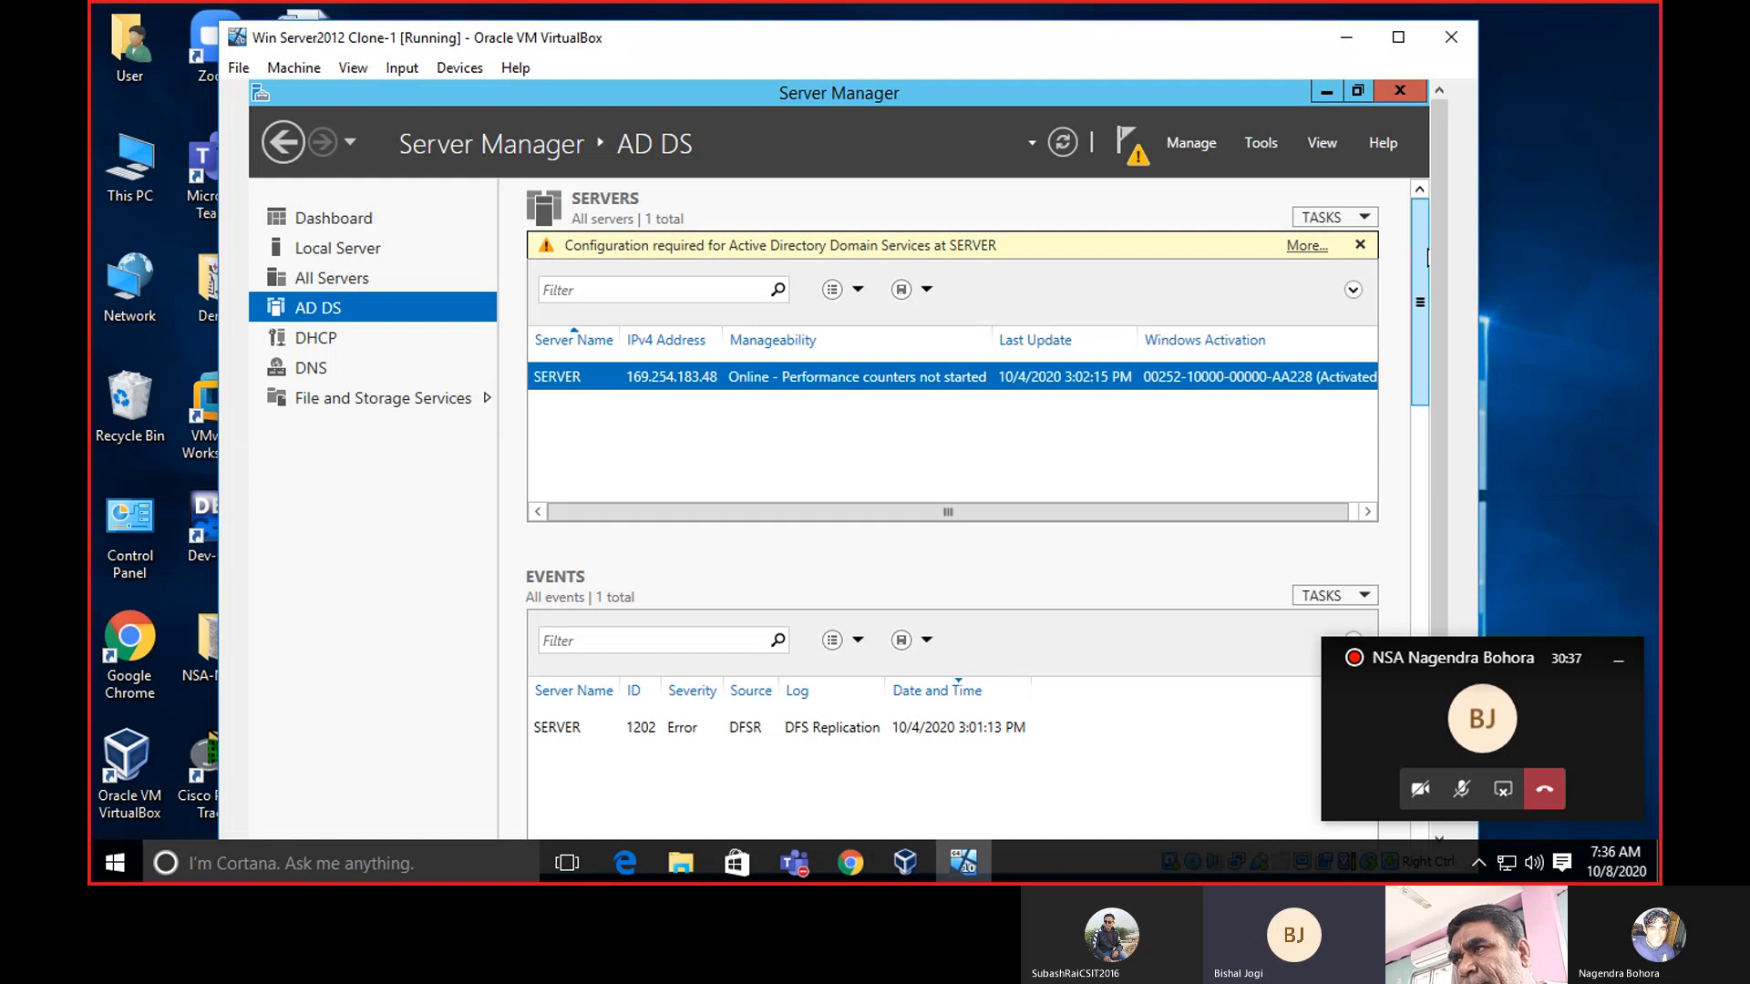
left_click_drag(1428, 258, 1428, 428)
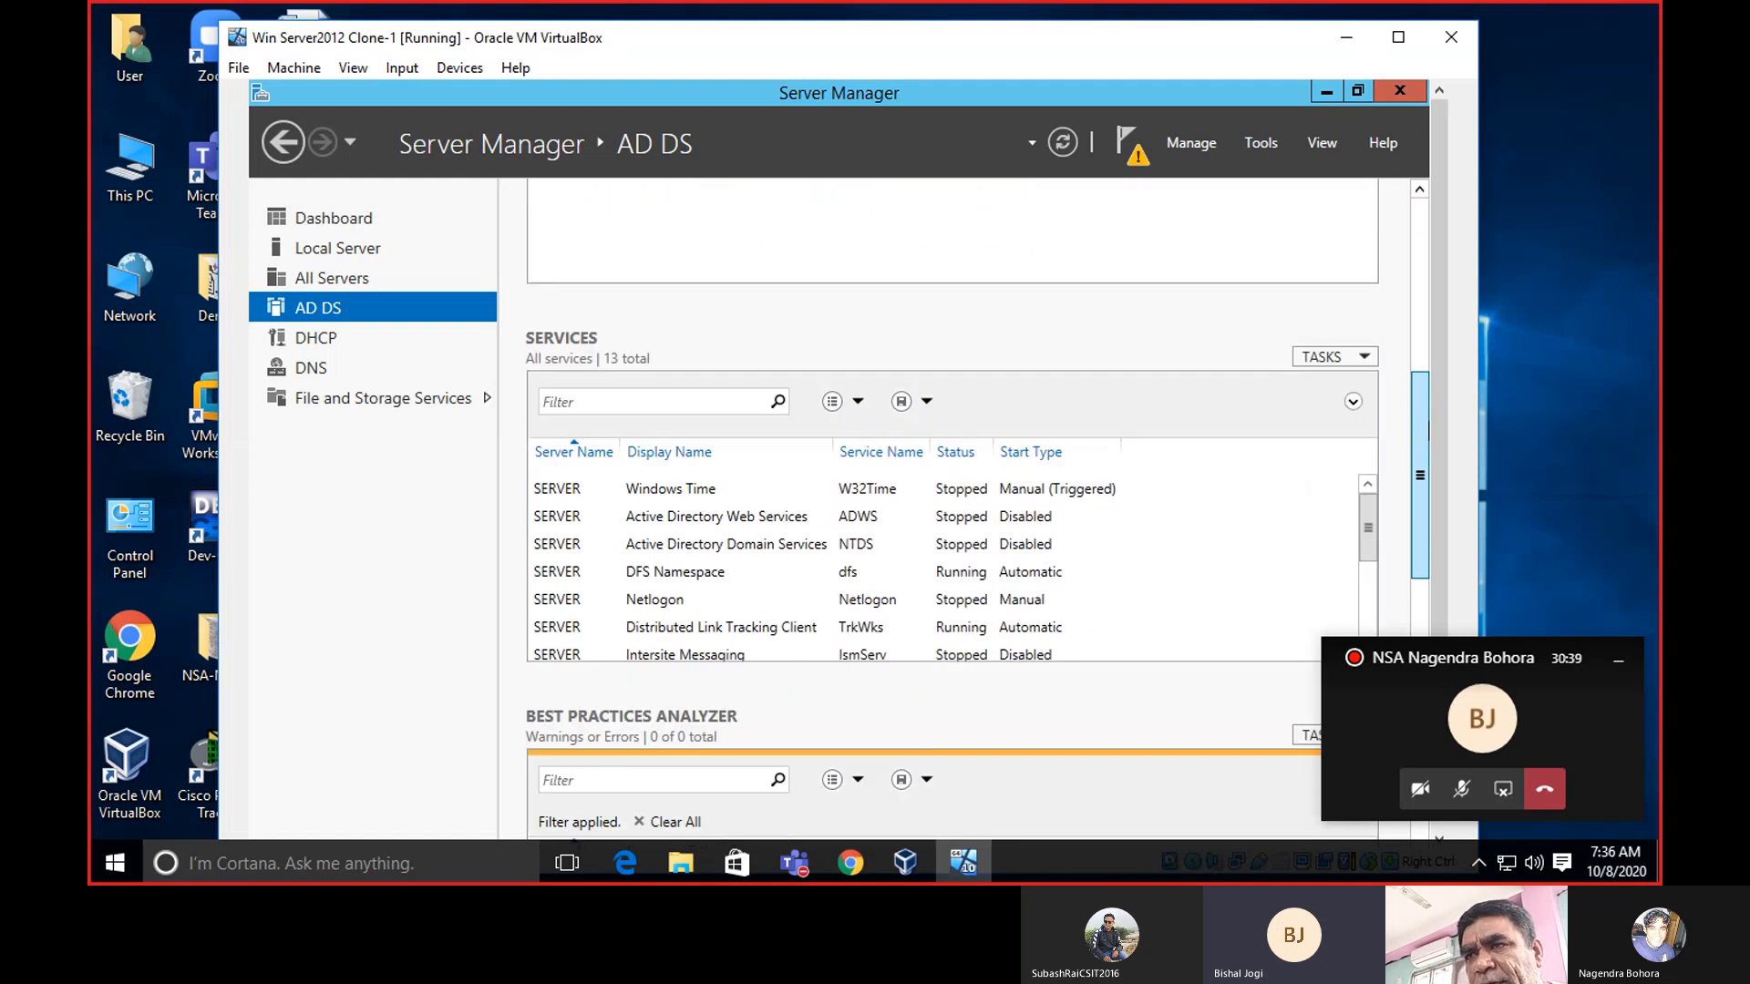
scroll(1428, 429, "down", 5)
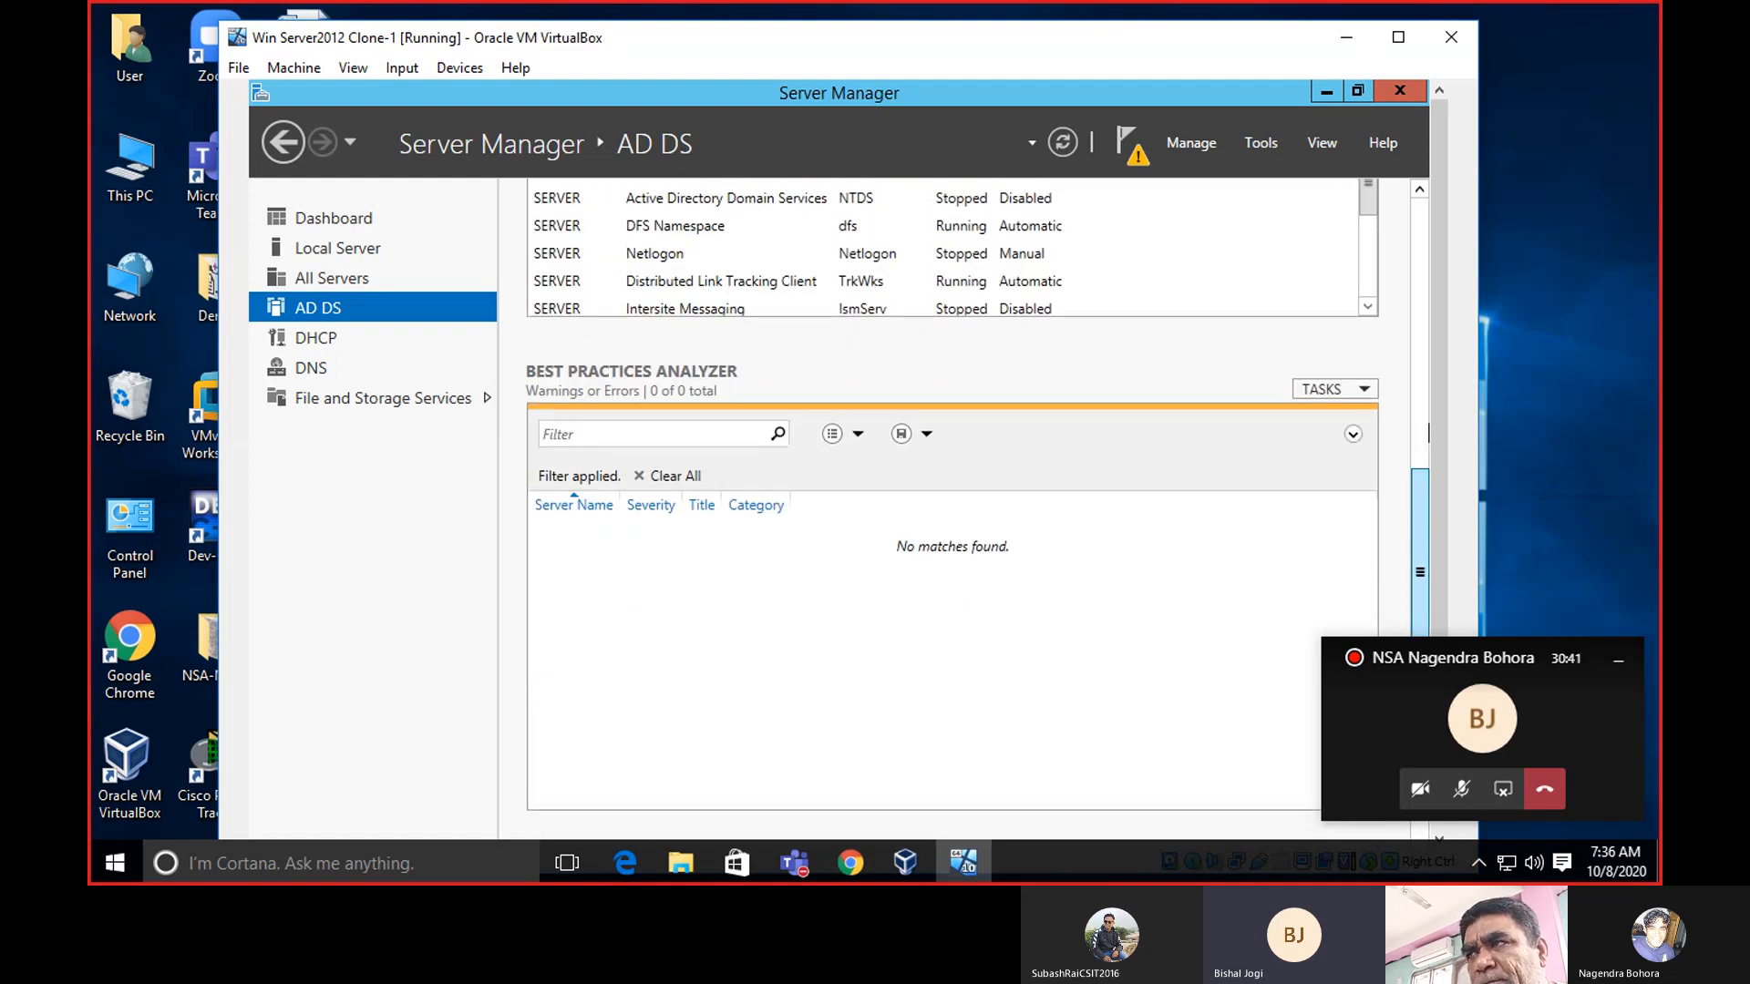
scroll(1428, 433, "up", 10)
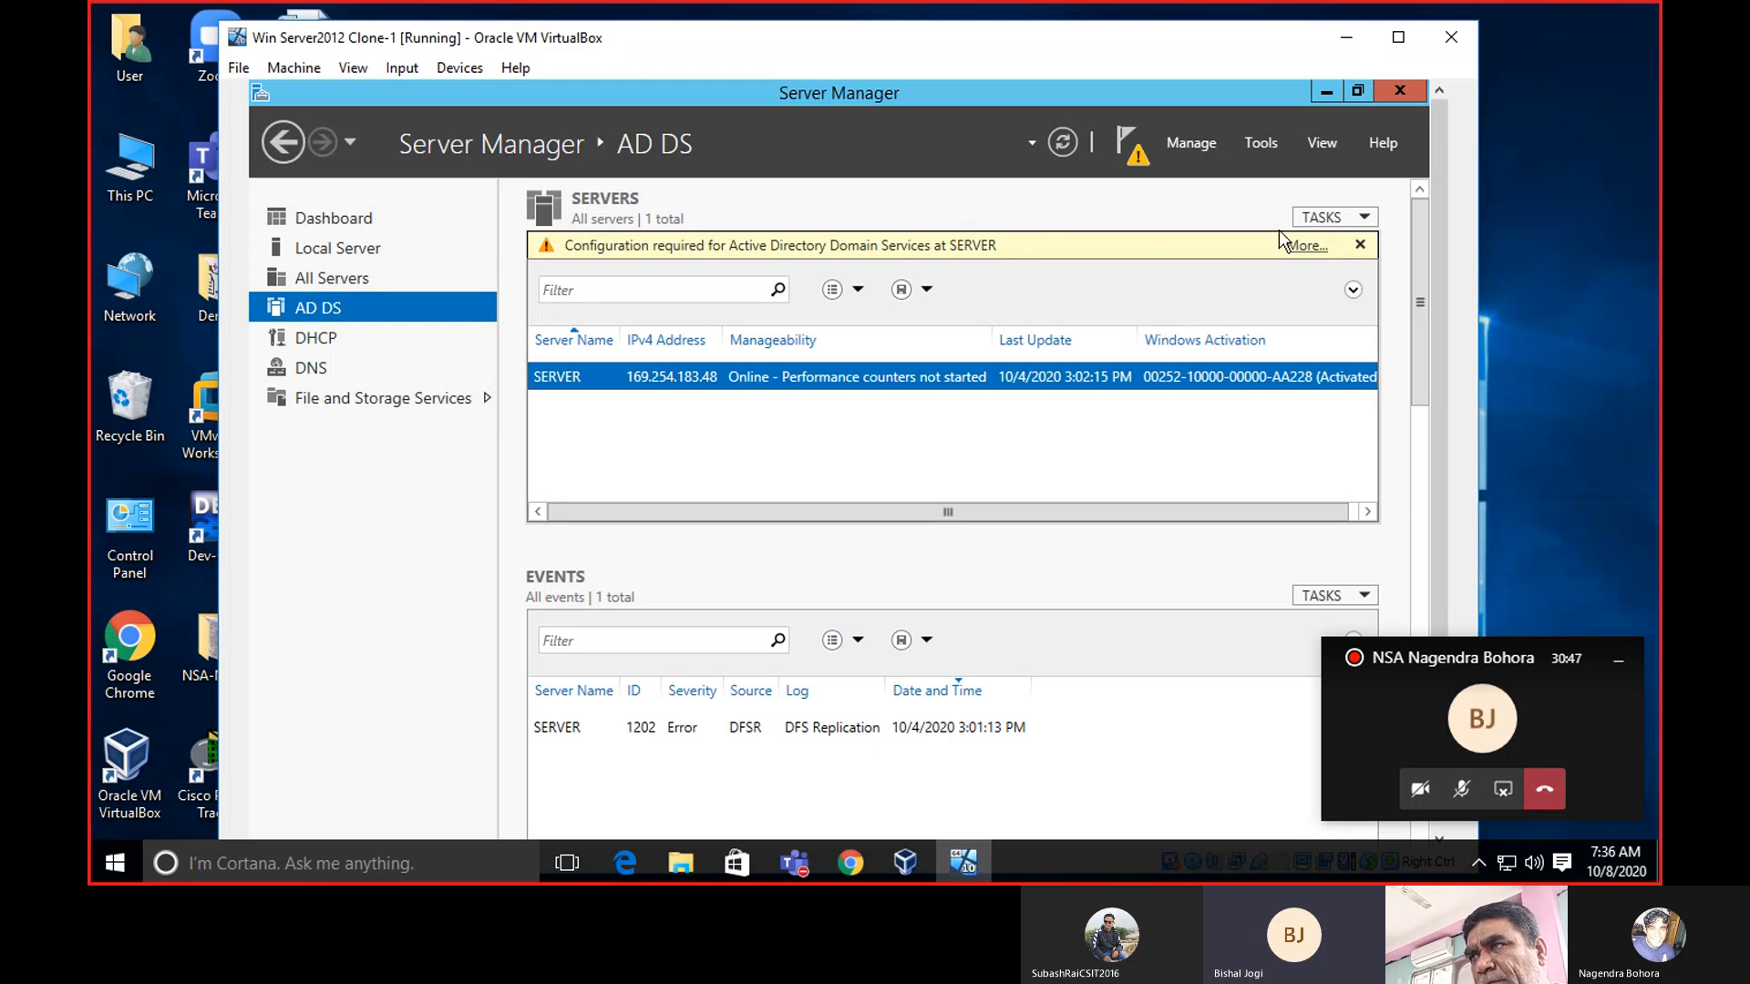
left_click(1297, 246)
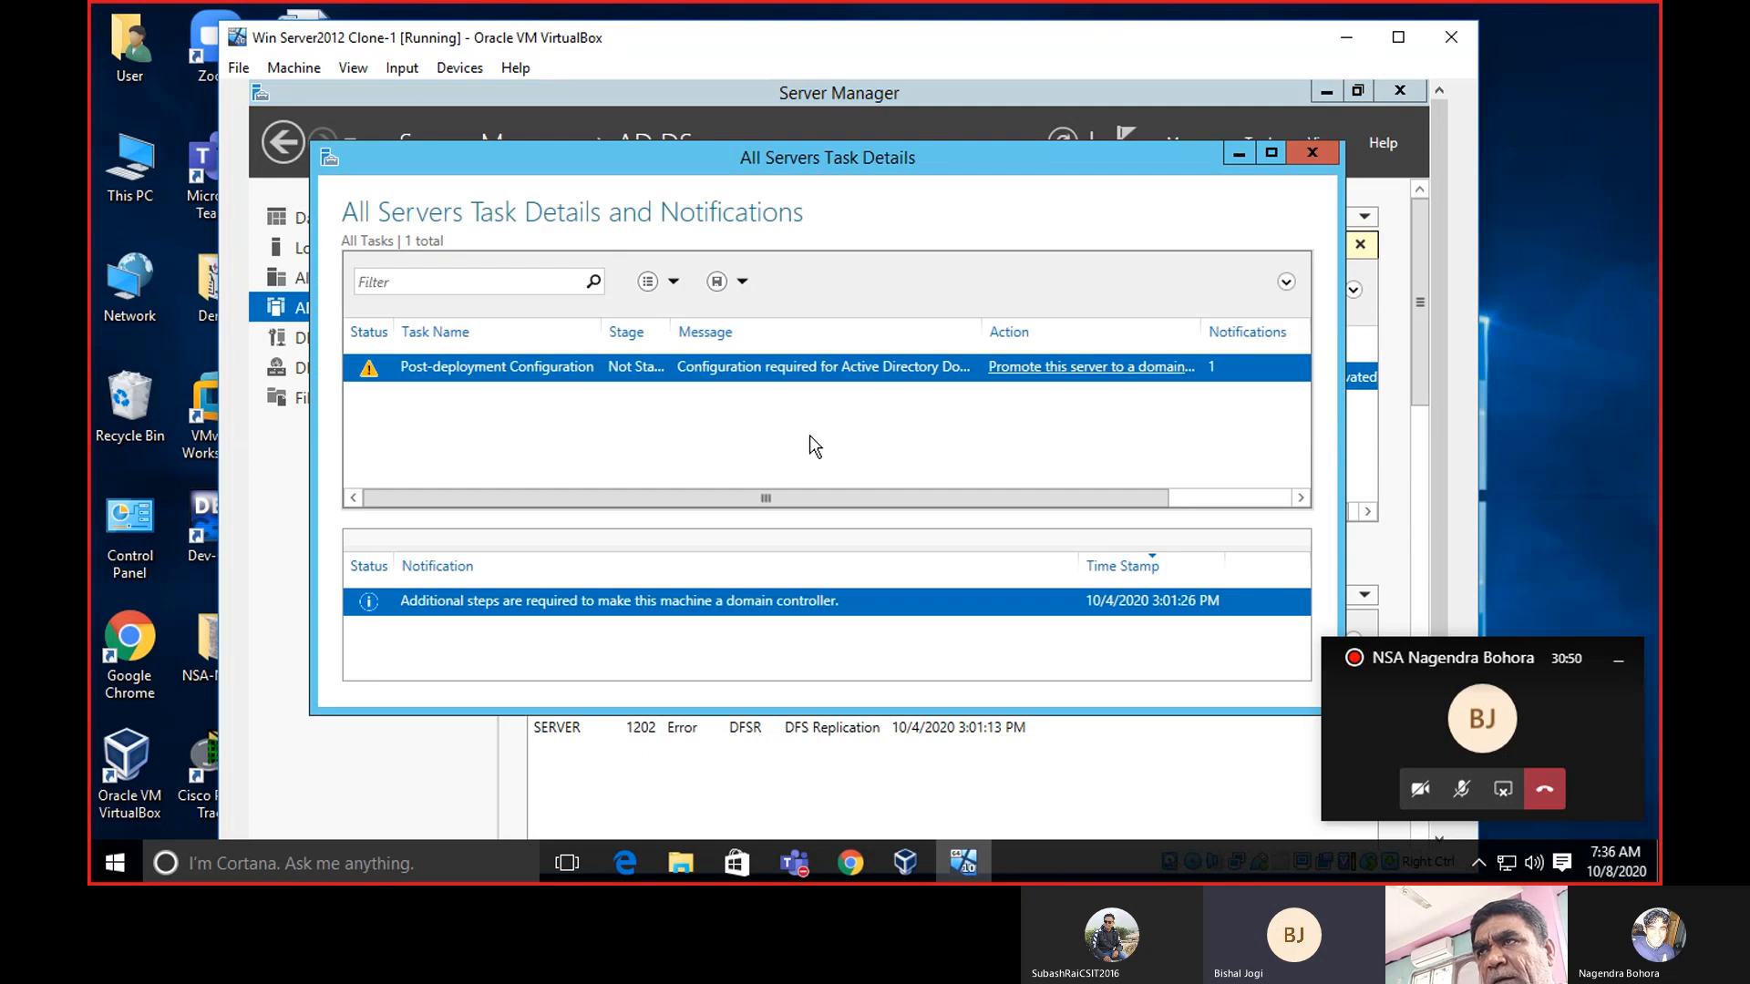
left_click_drag(954, 157, 975, 153)
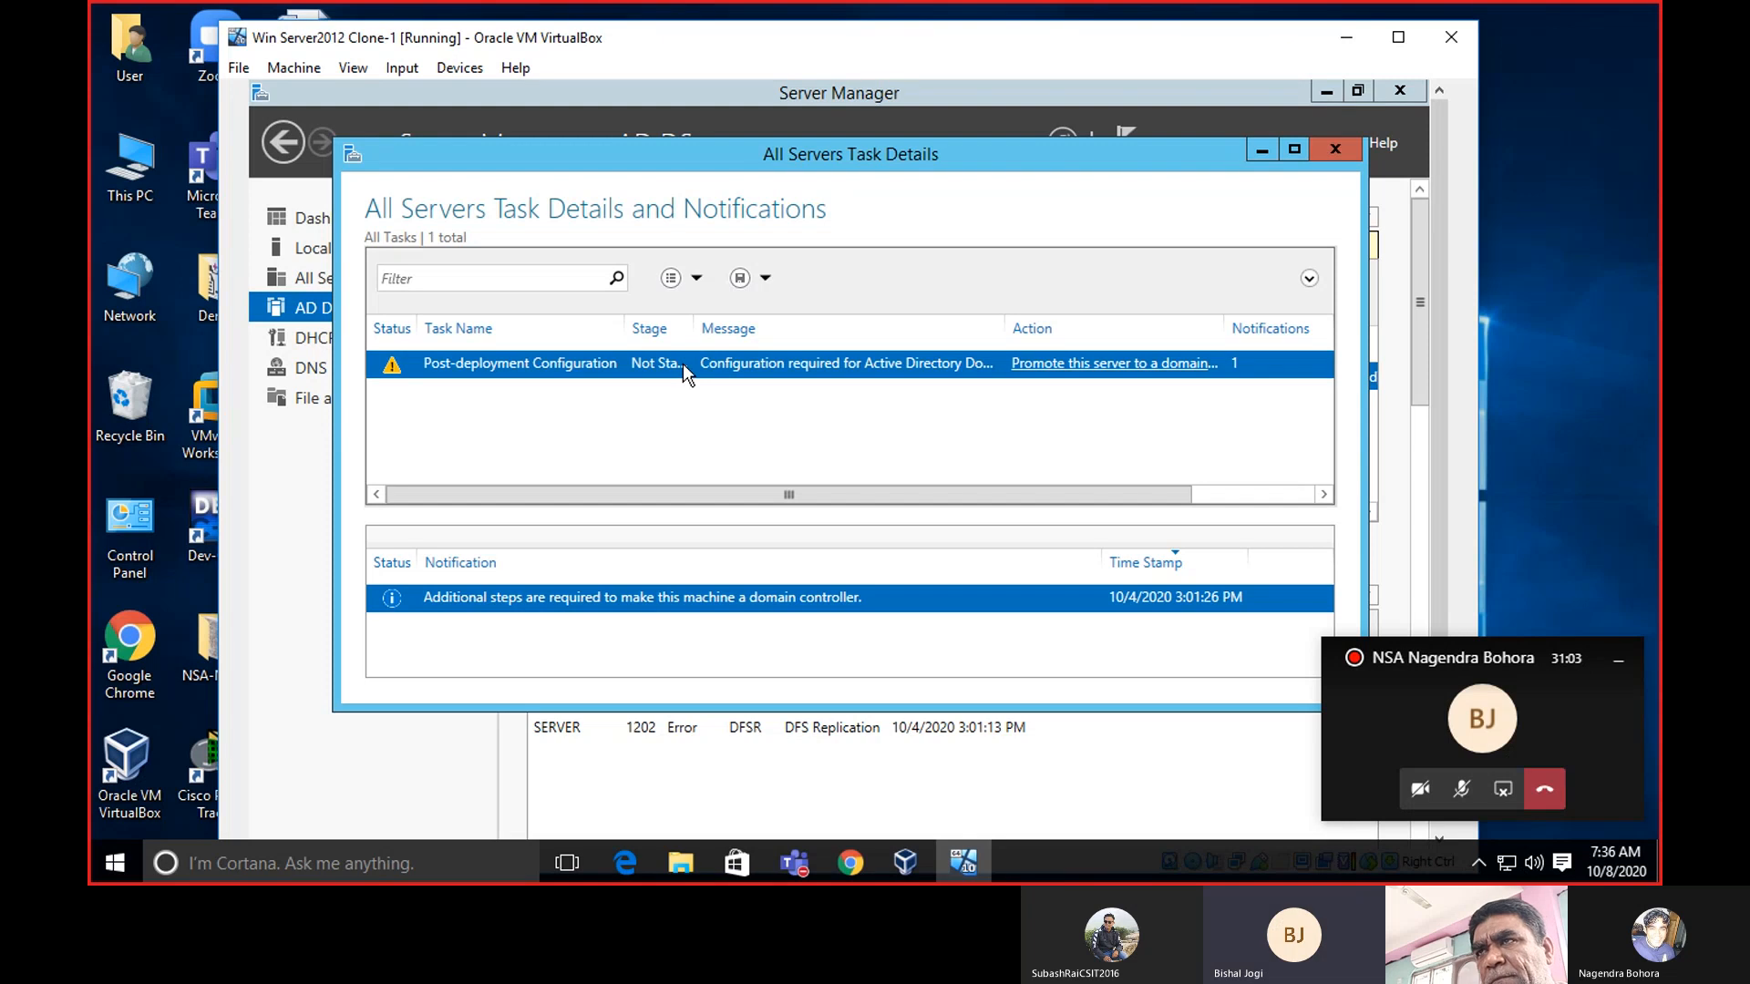
left_click(1334, 151)
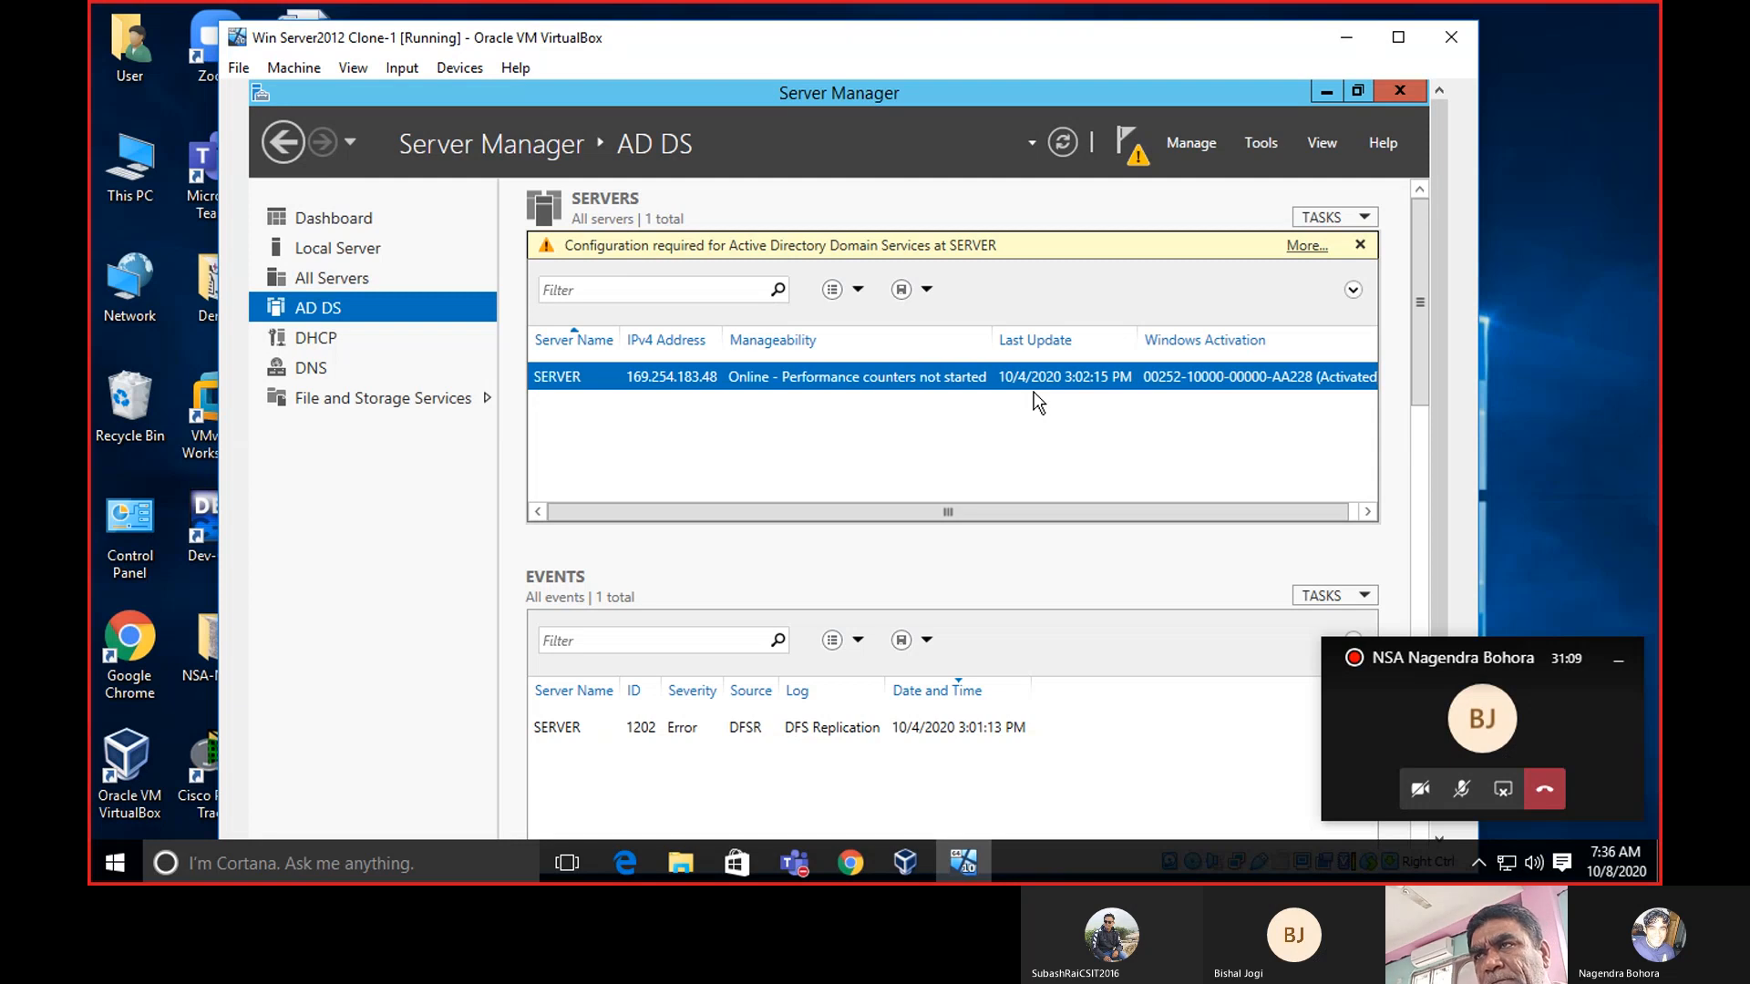
left_click(362, 261)
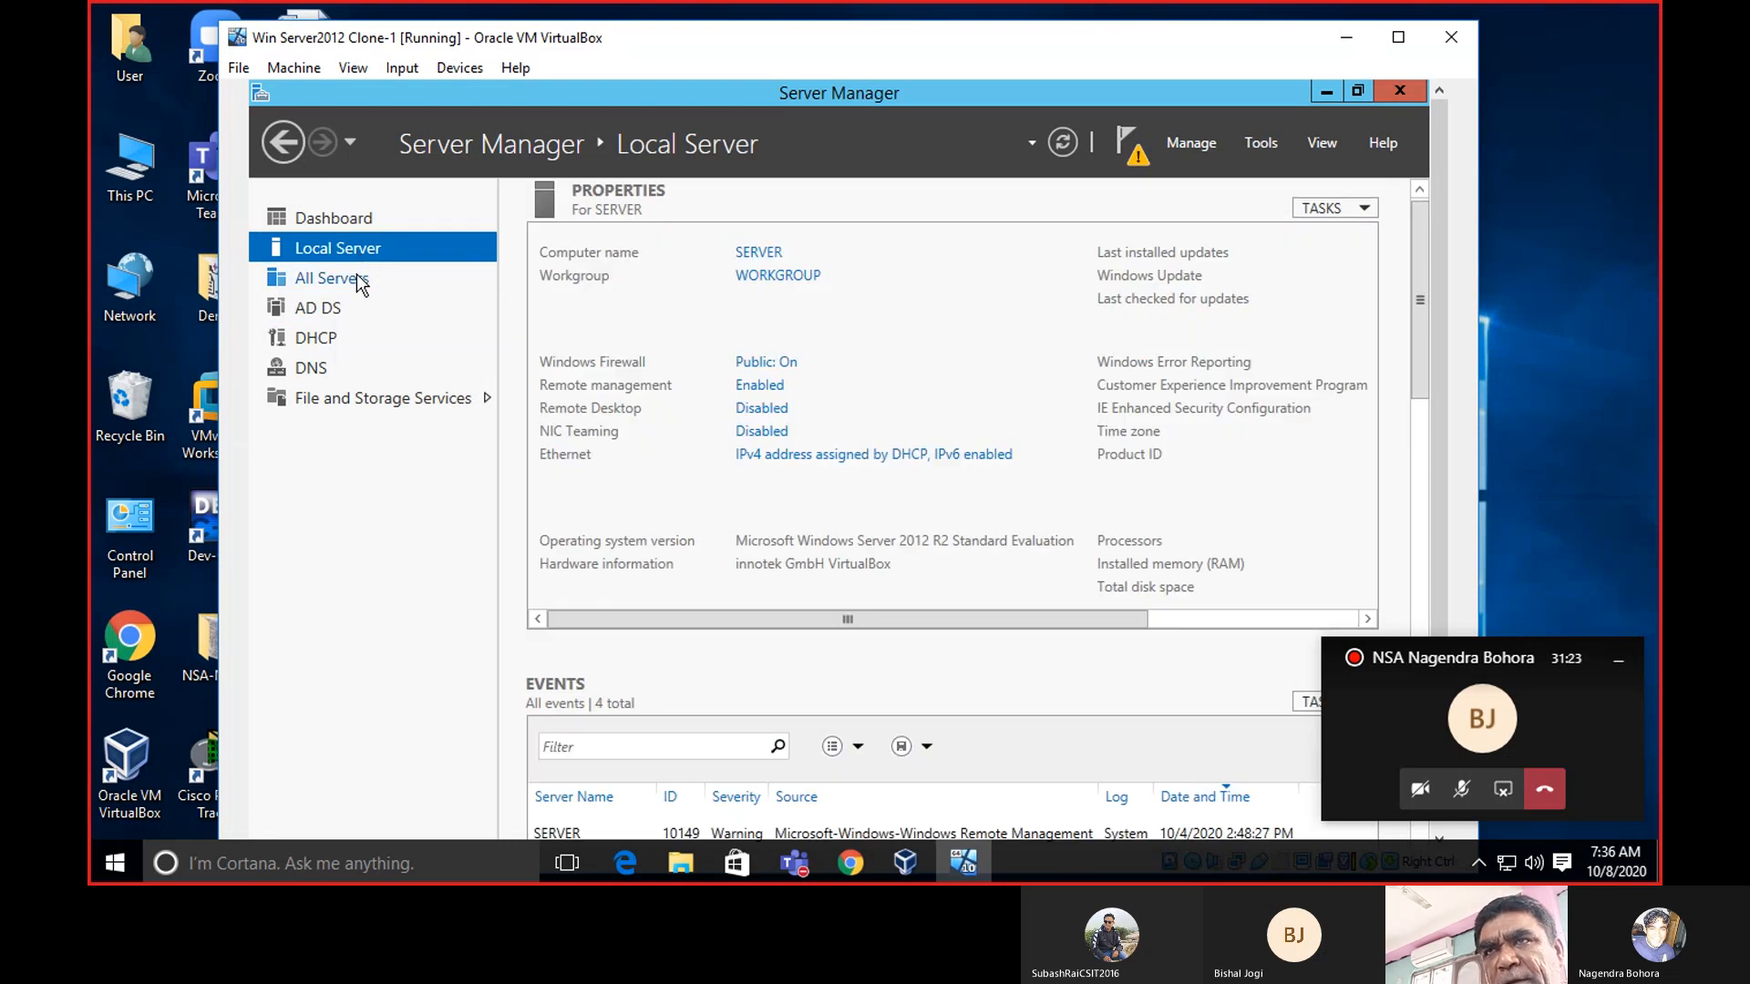
left_click(357, 279)
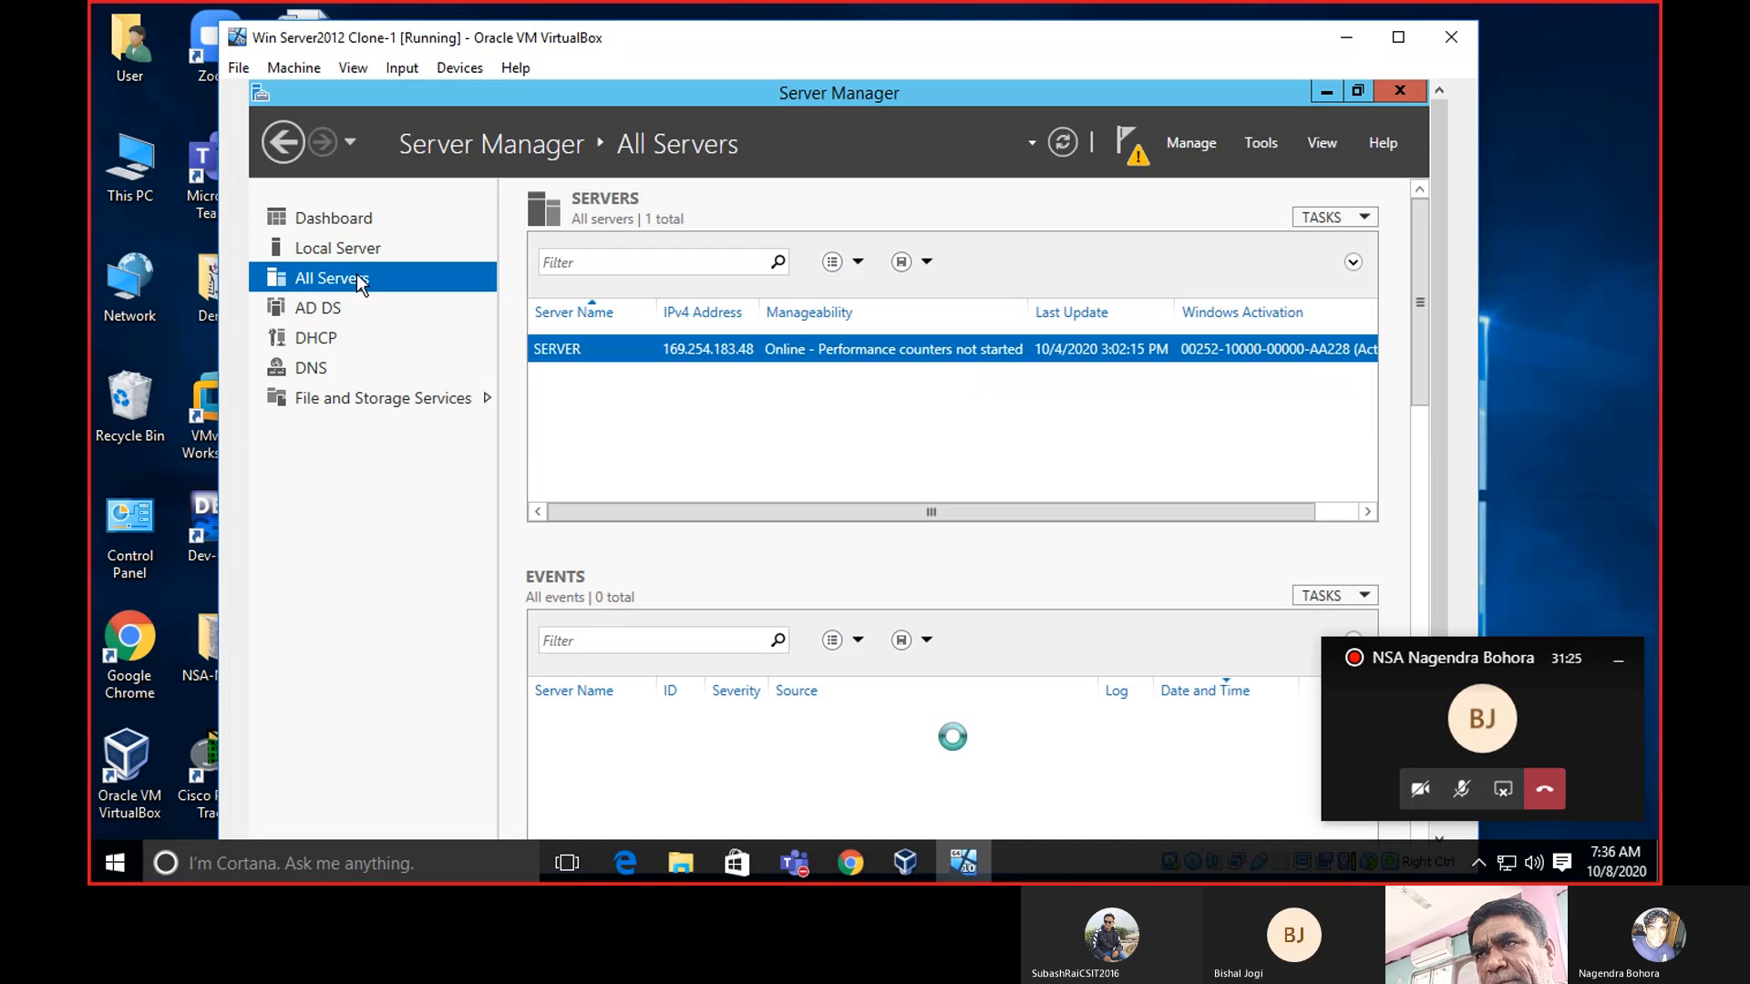
left_click(326, 316)
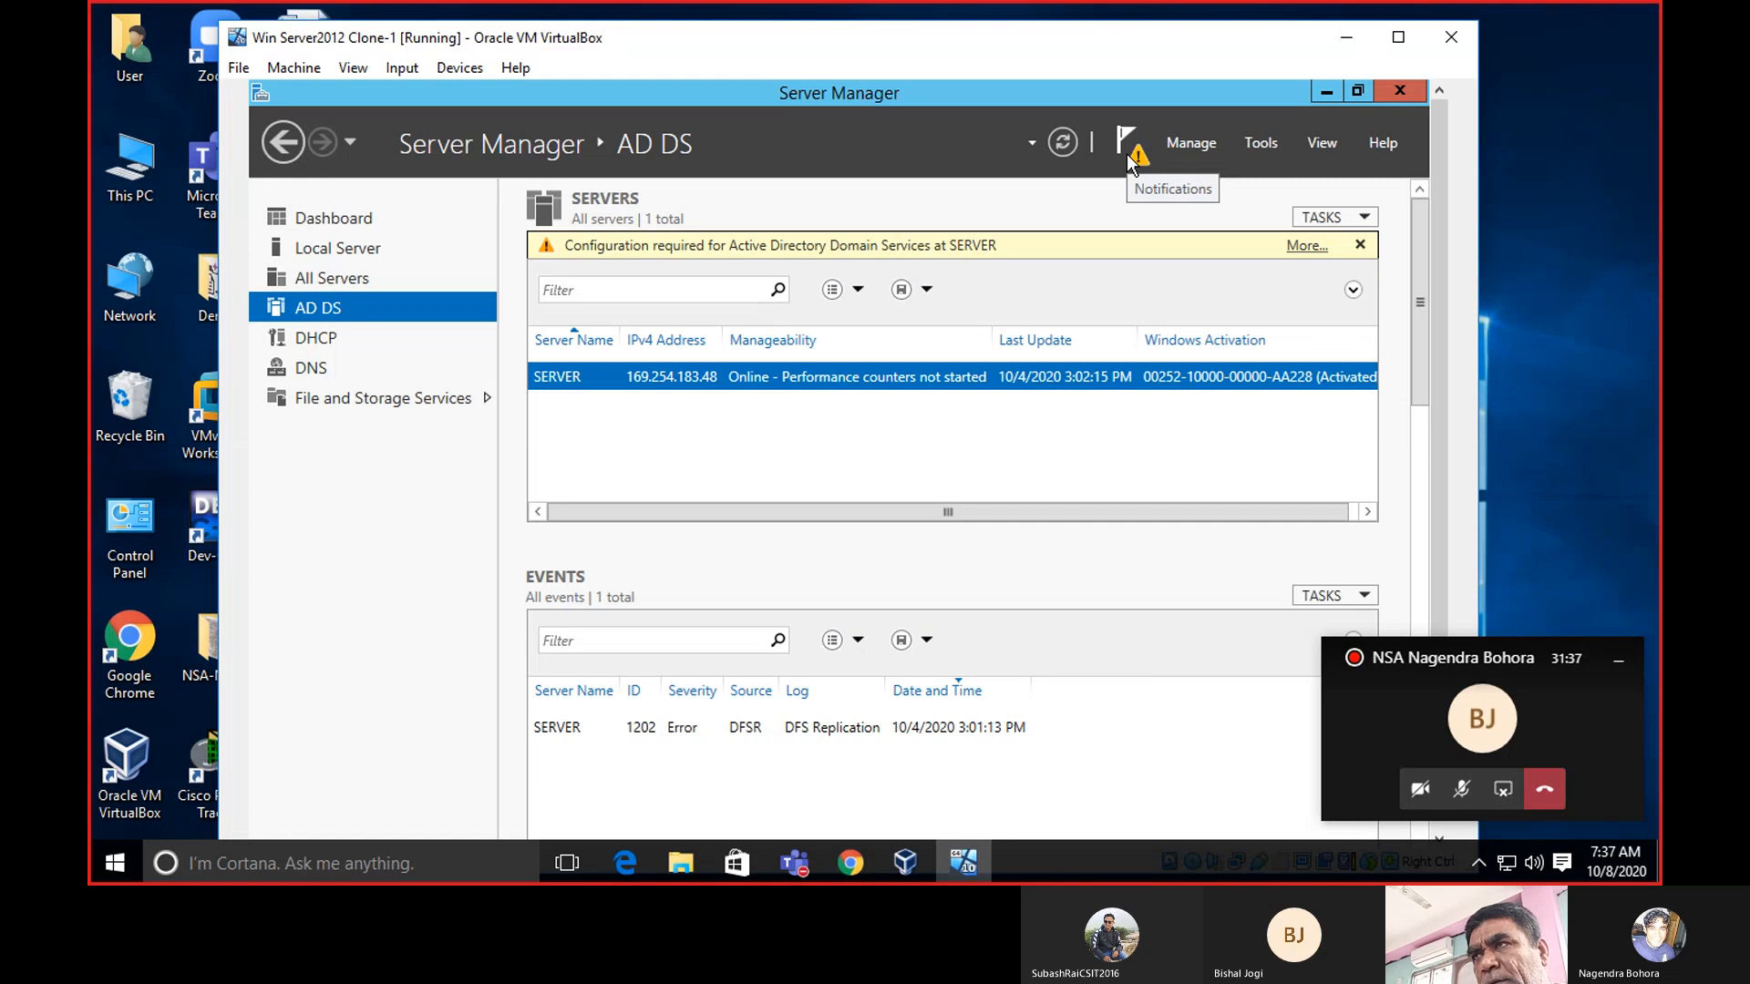
left_click(1262, 144)
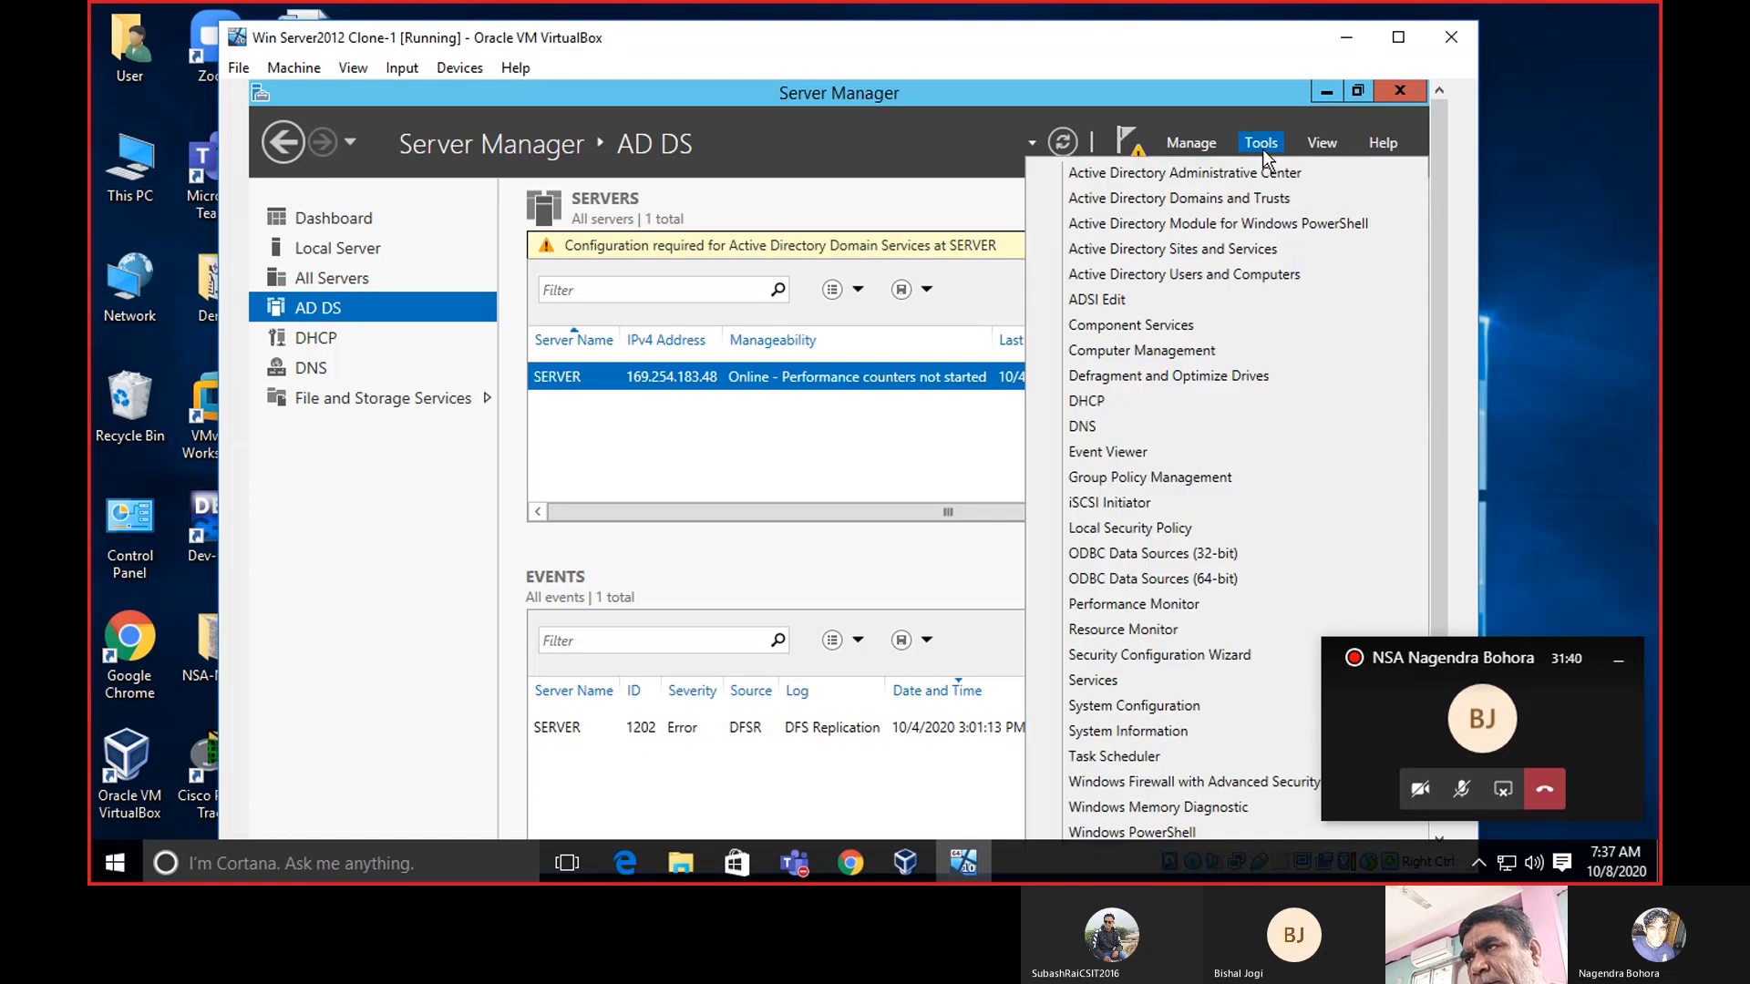
left_click(1235, 278)
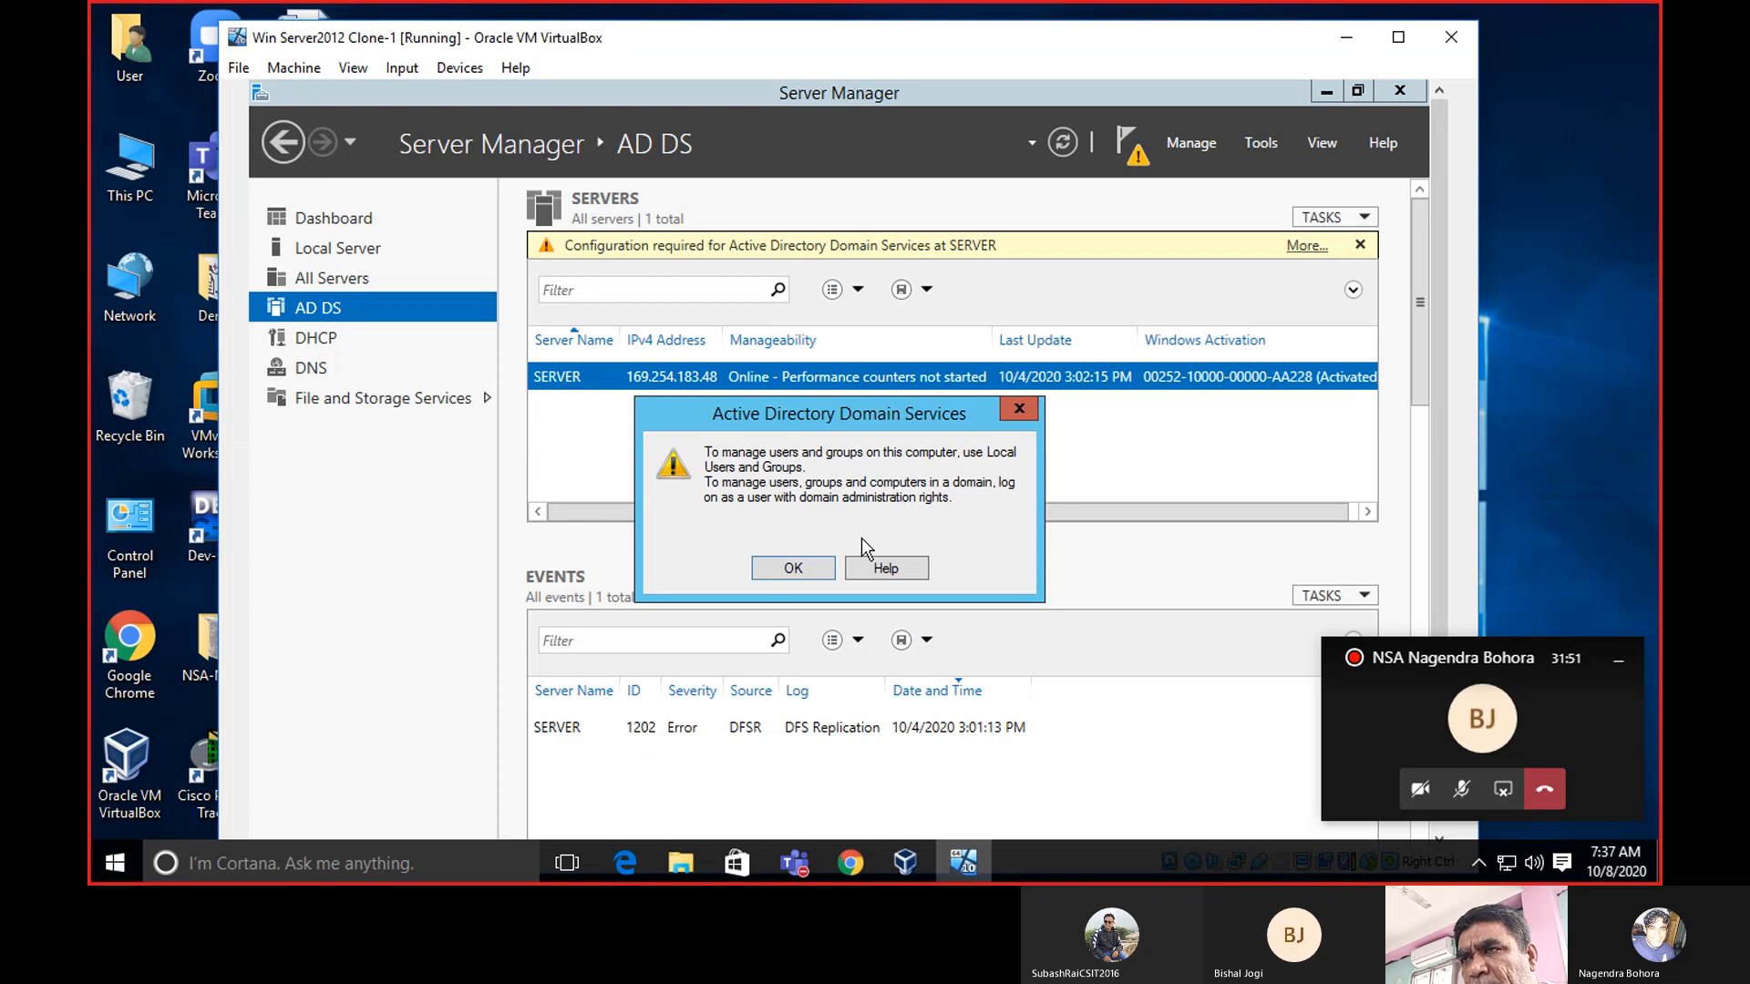
left_click(764, 571)
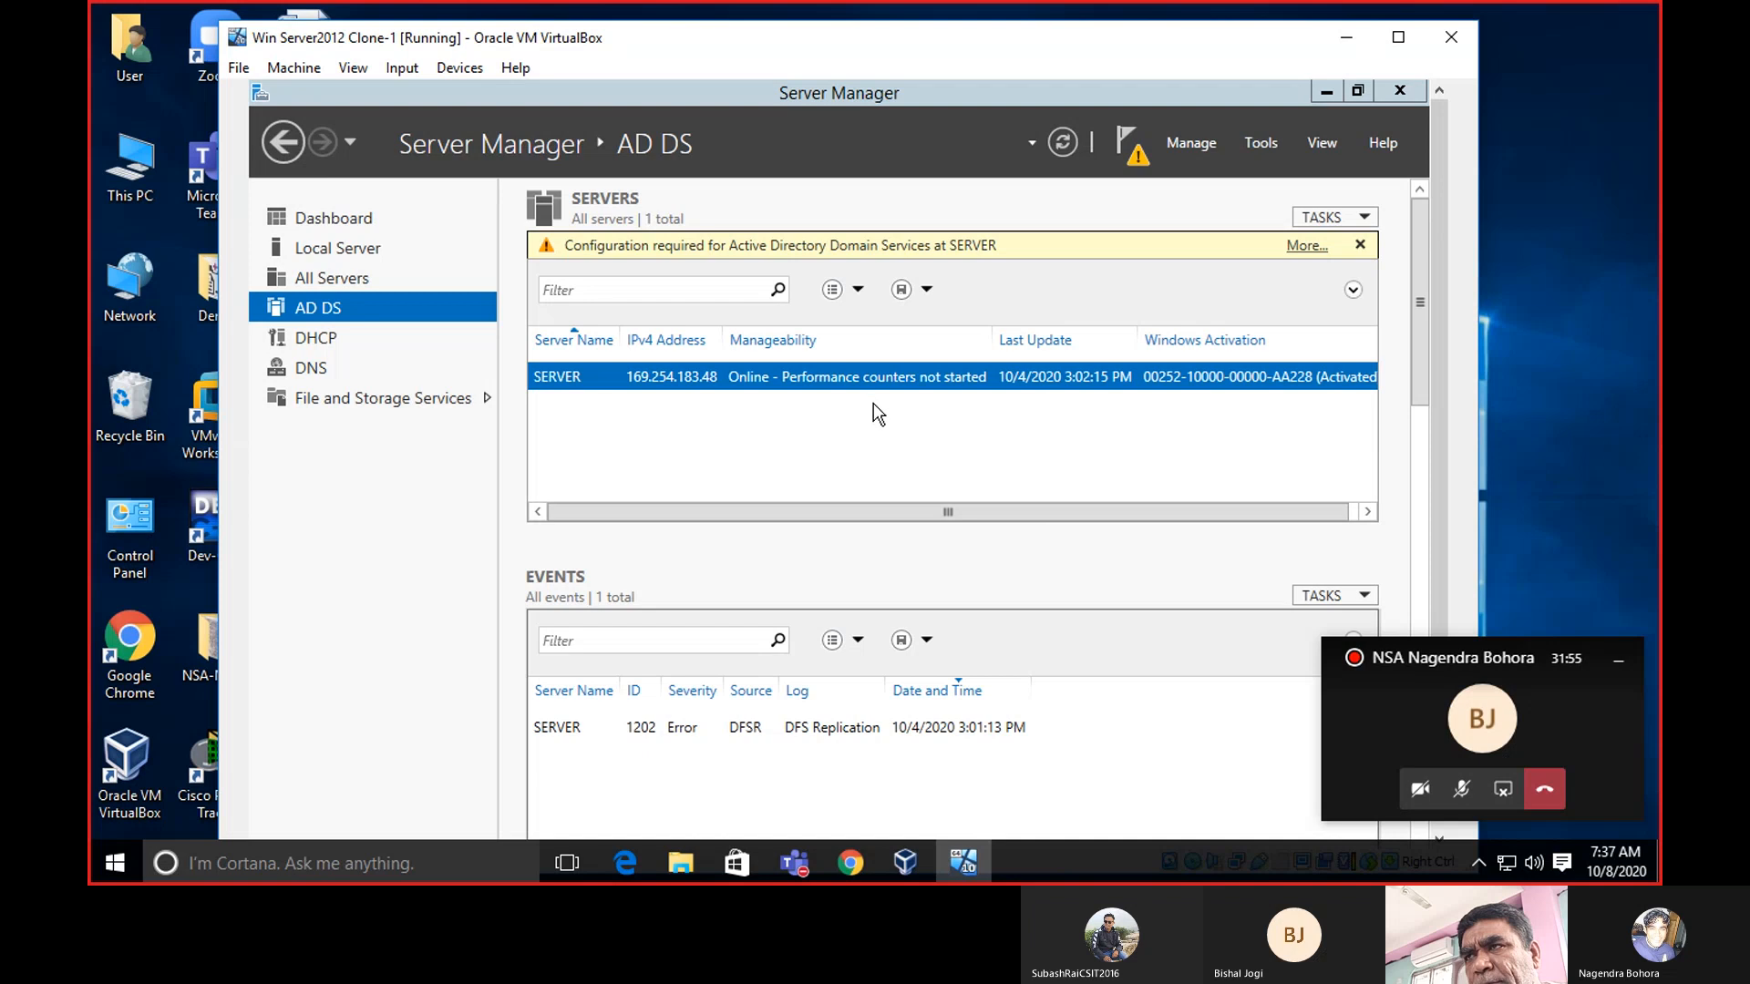
left_click_drag(1423, 309, 1423, 117)
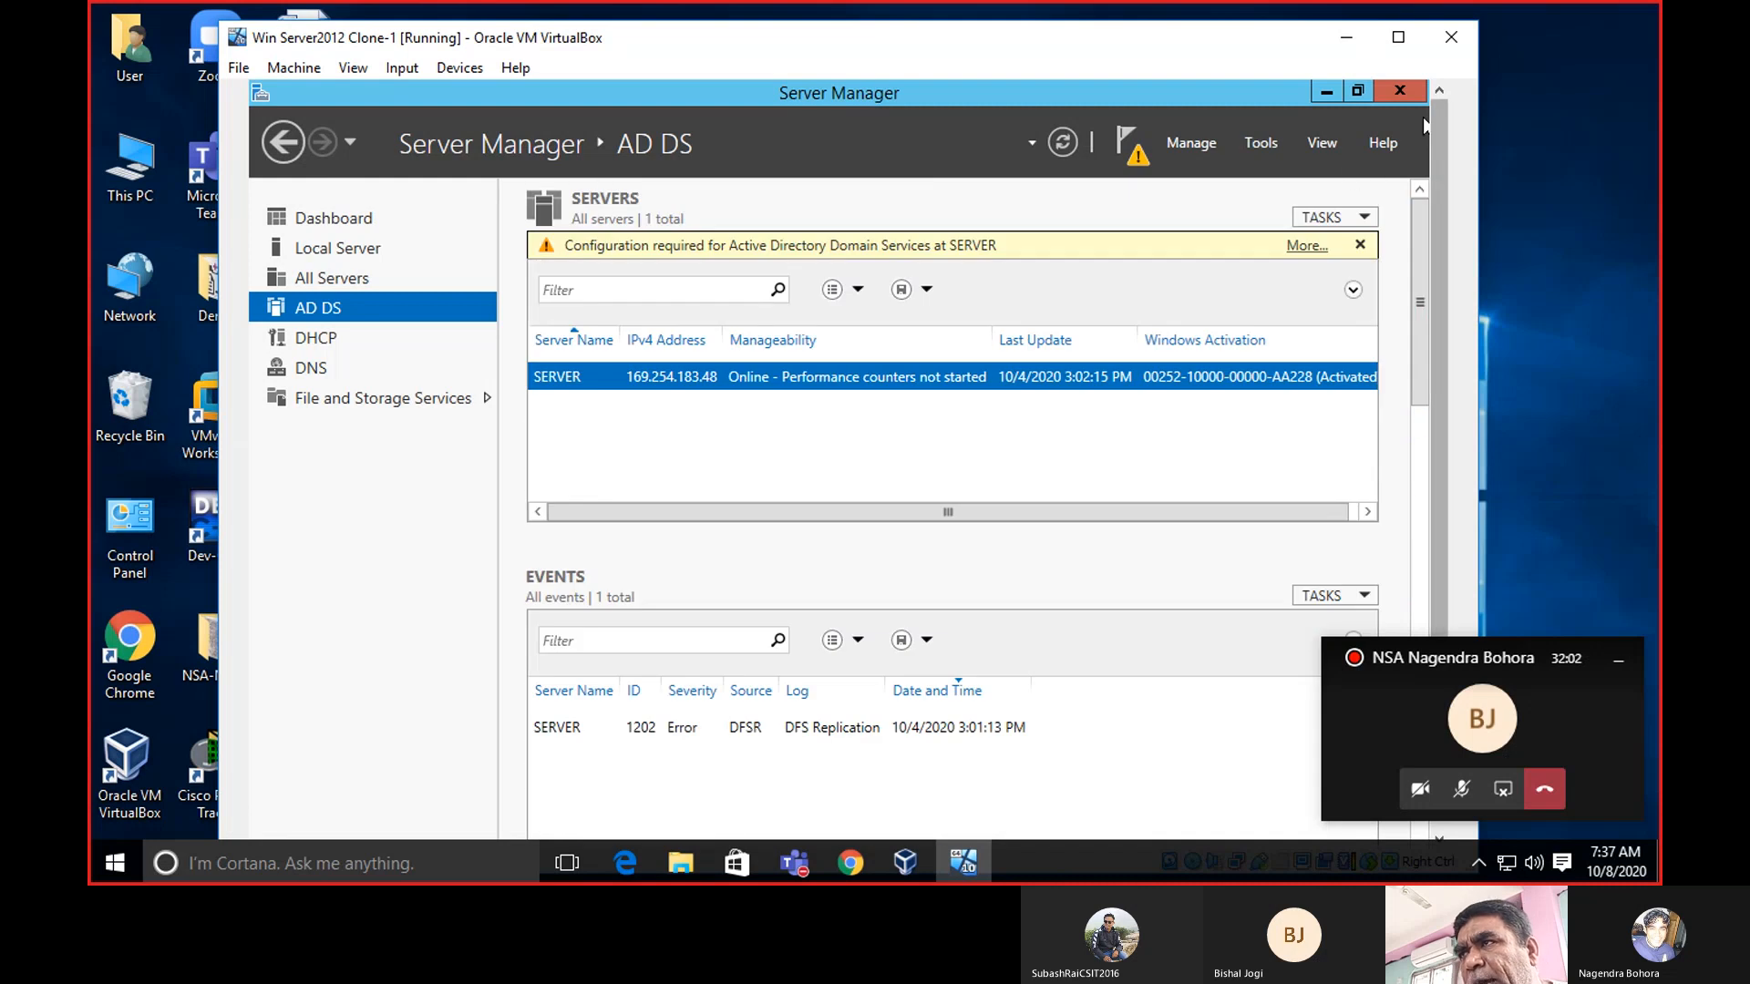
left_click(1271, 144)
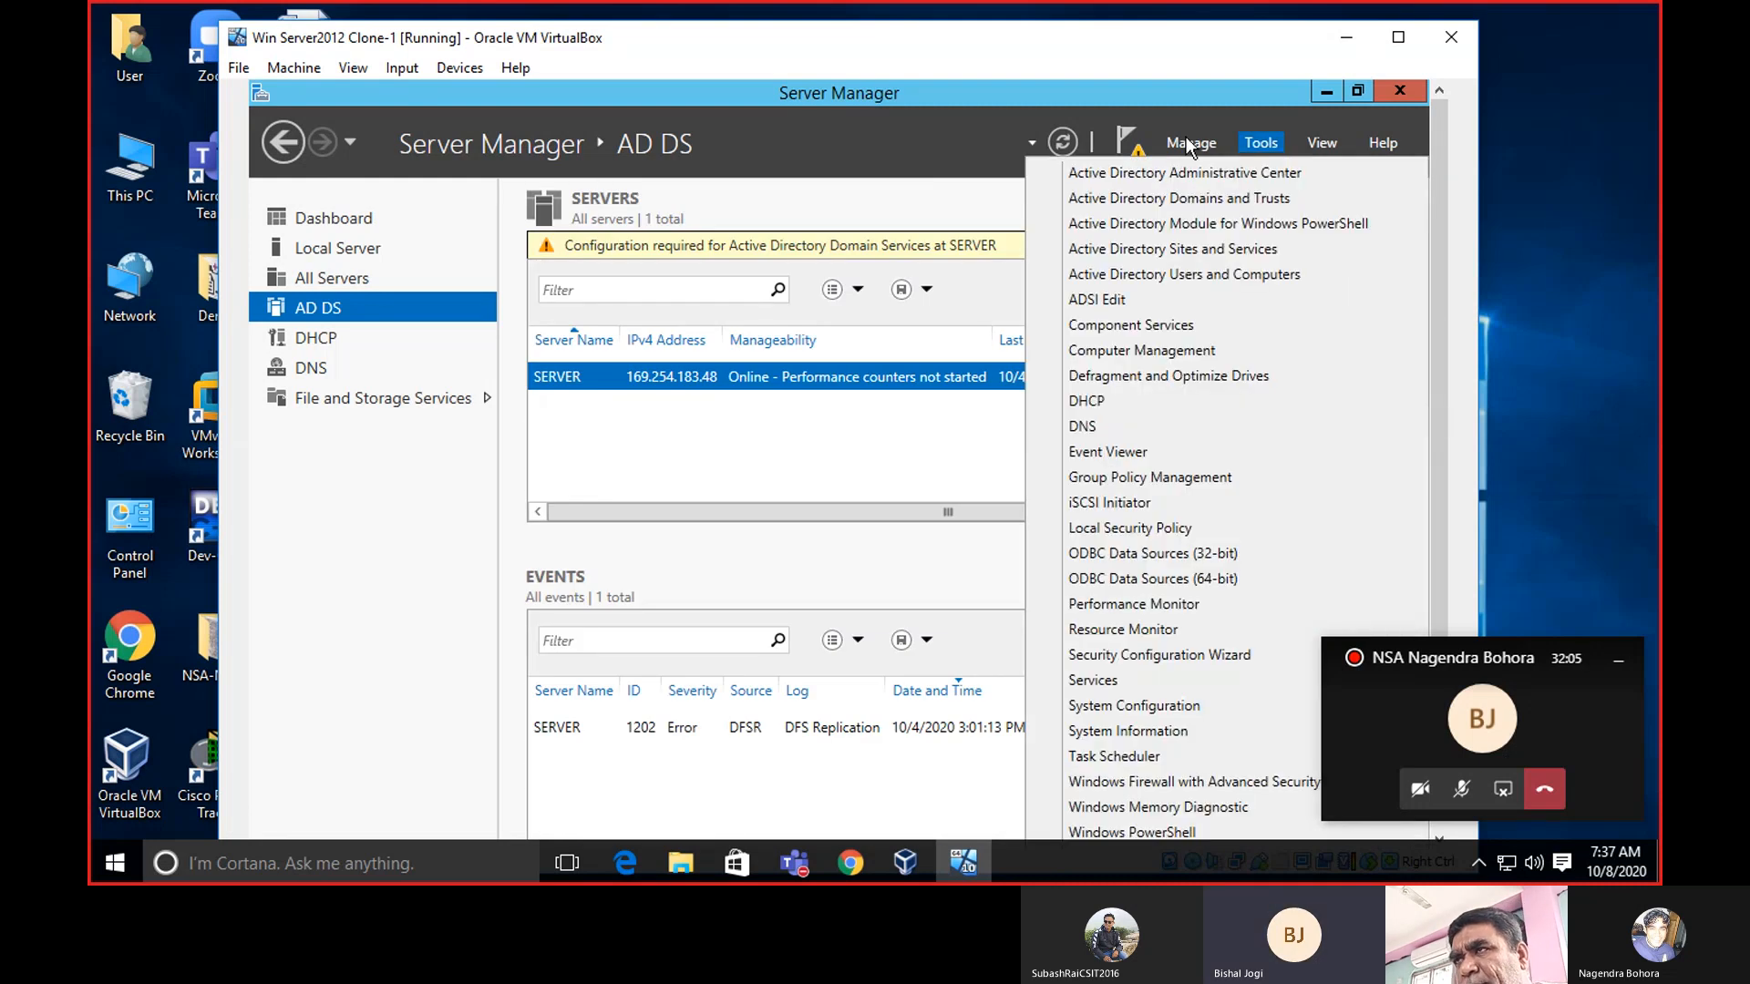
left_click(1187, 142)
left_click(1187, 142)
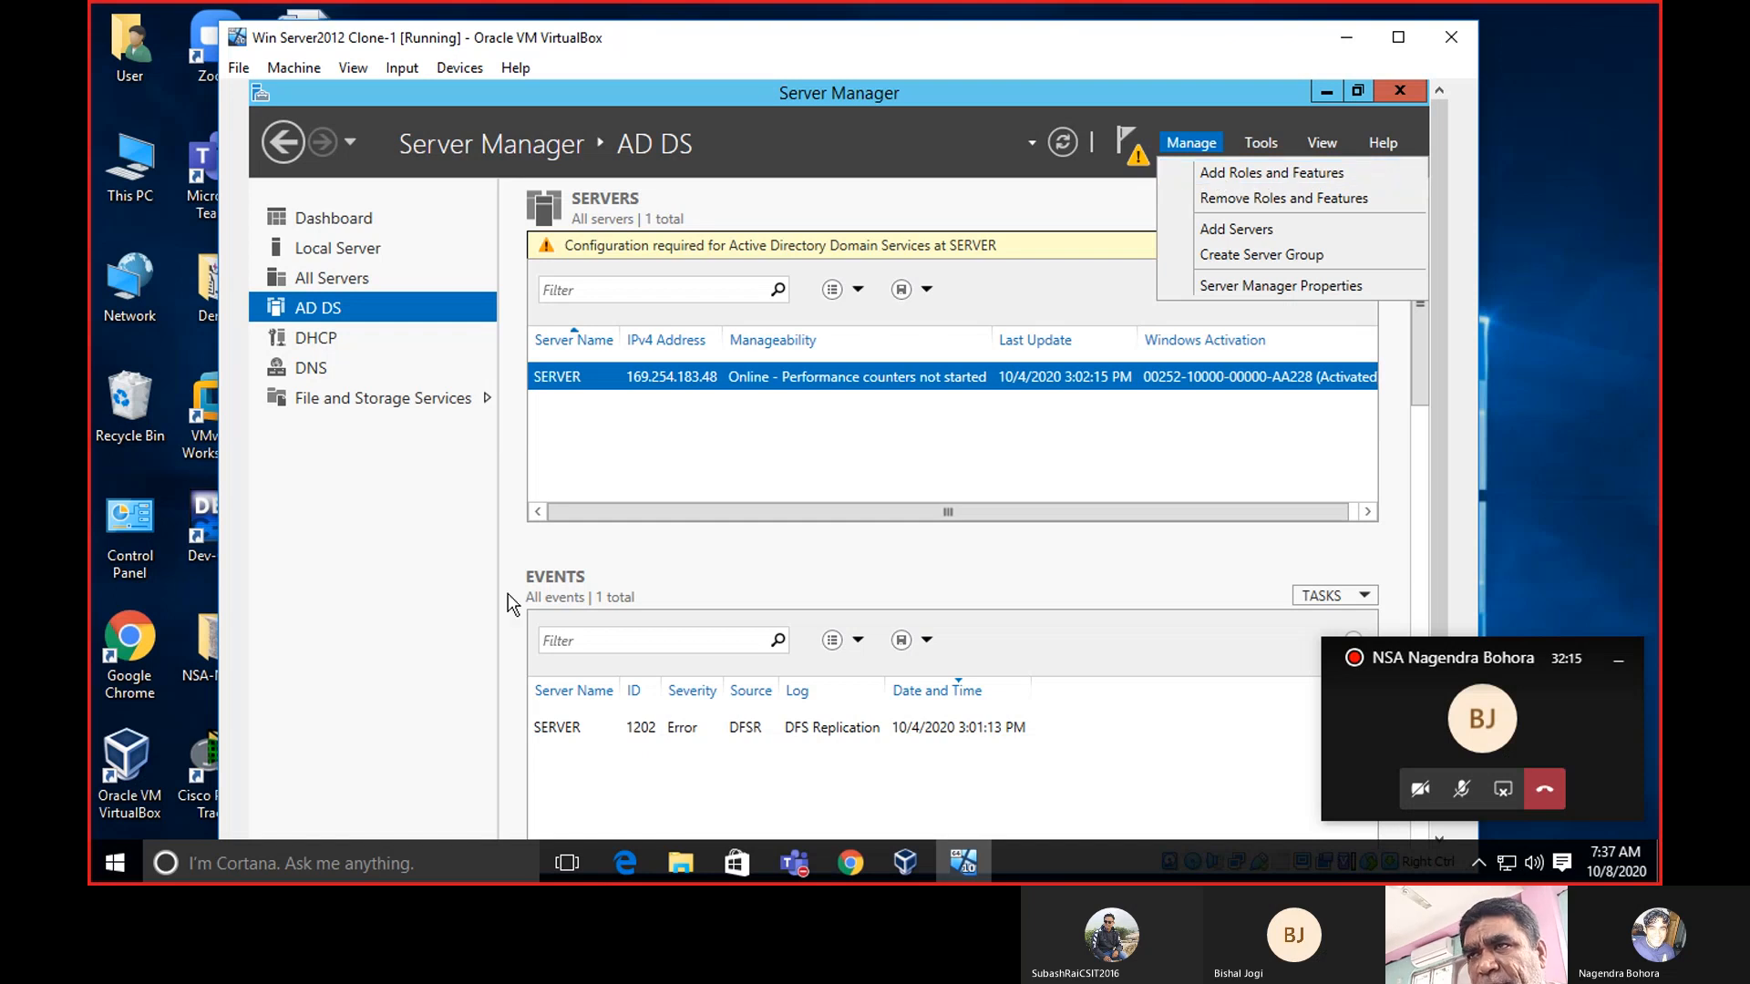
left_click(373, 614)
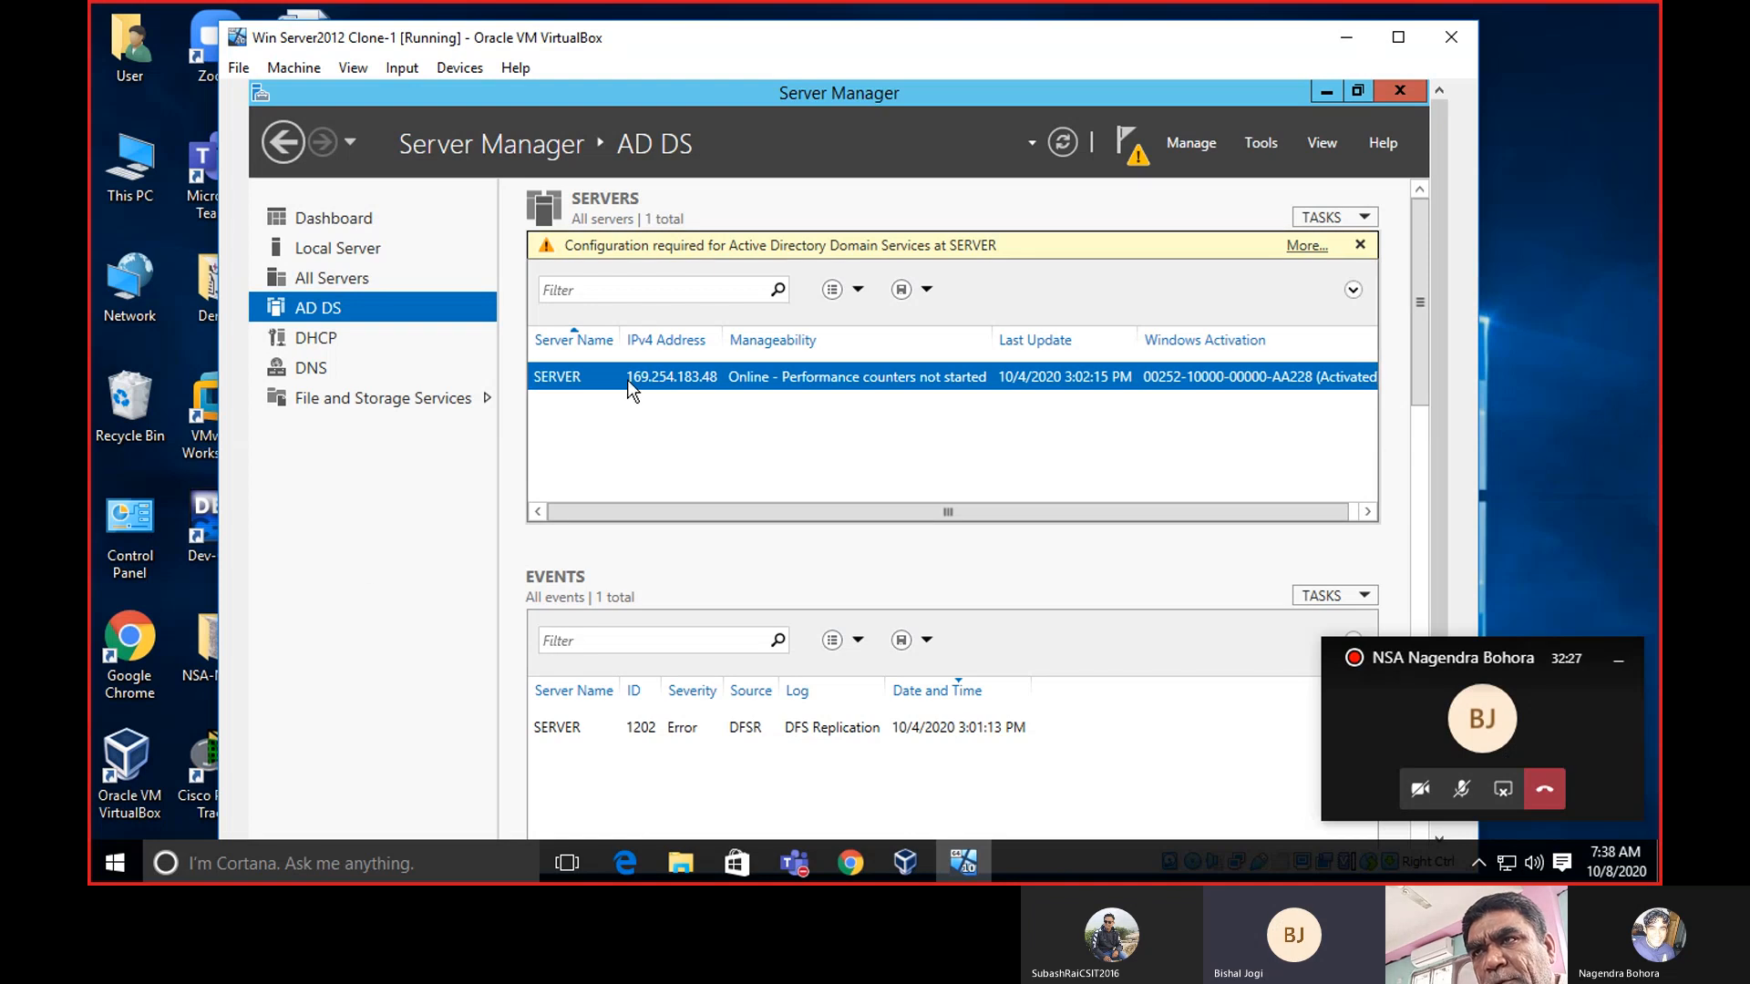
right_click(807, 374)
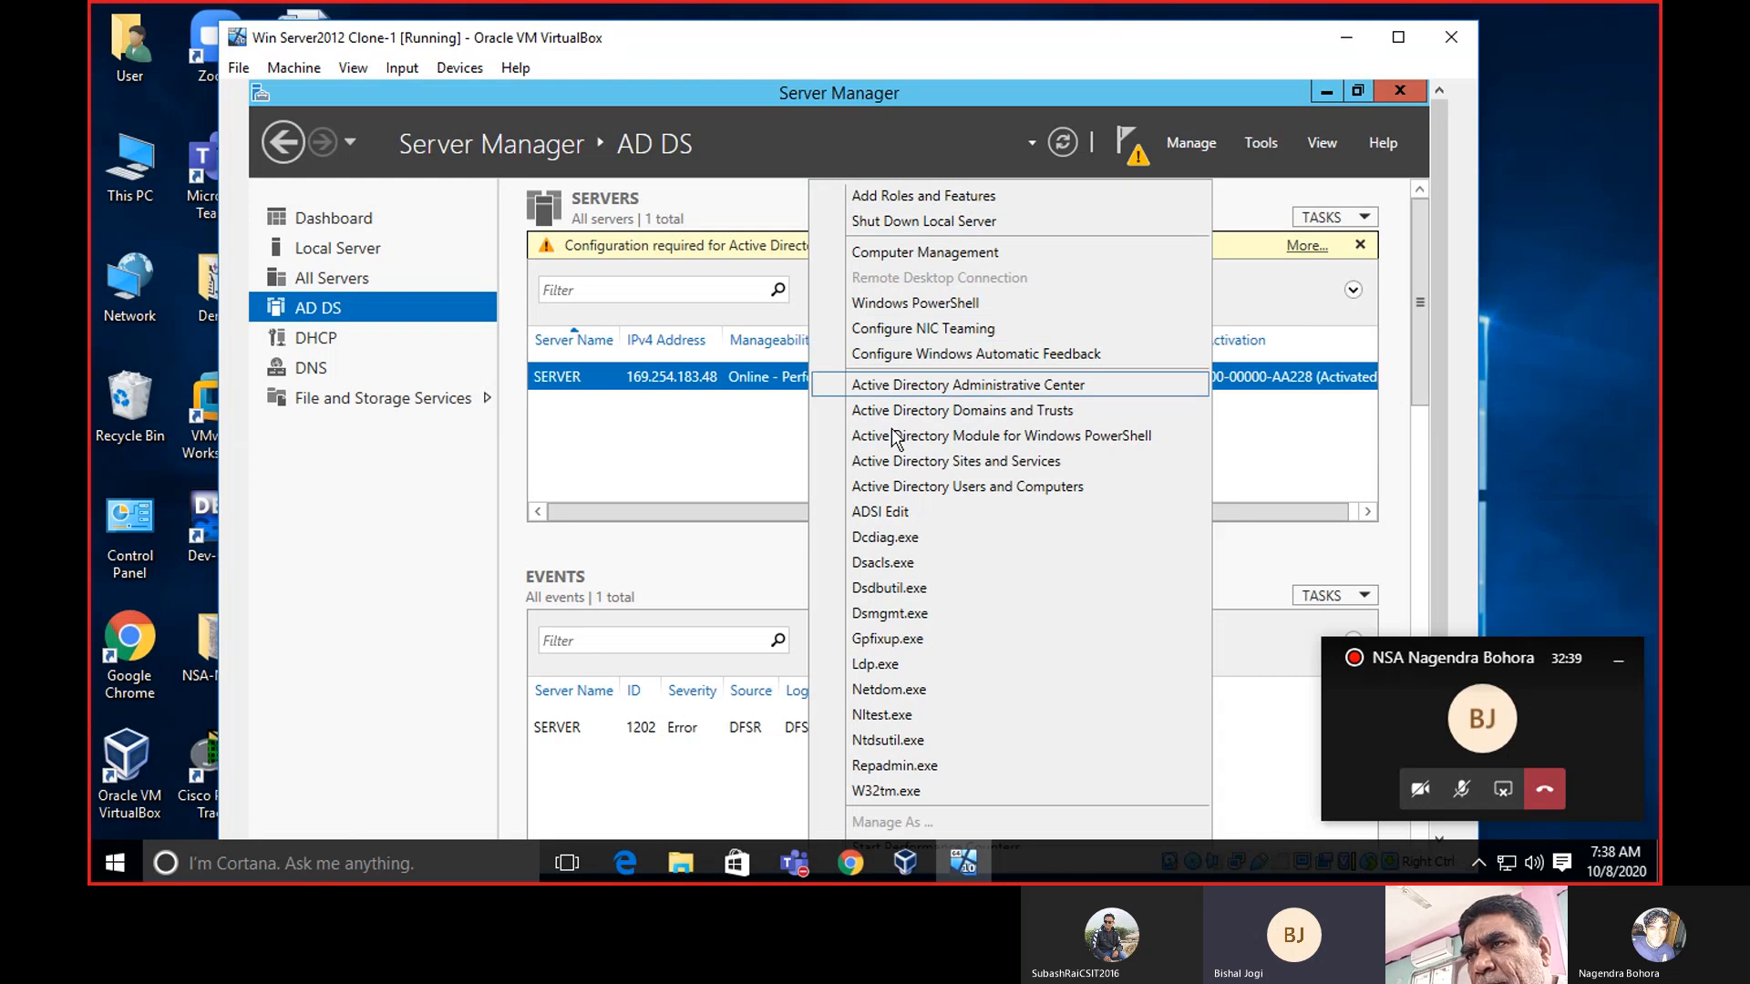
left_click(727, 374)
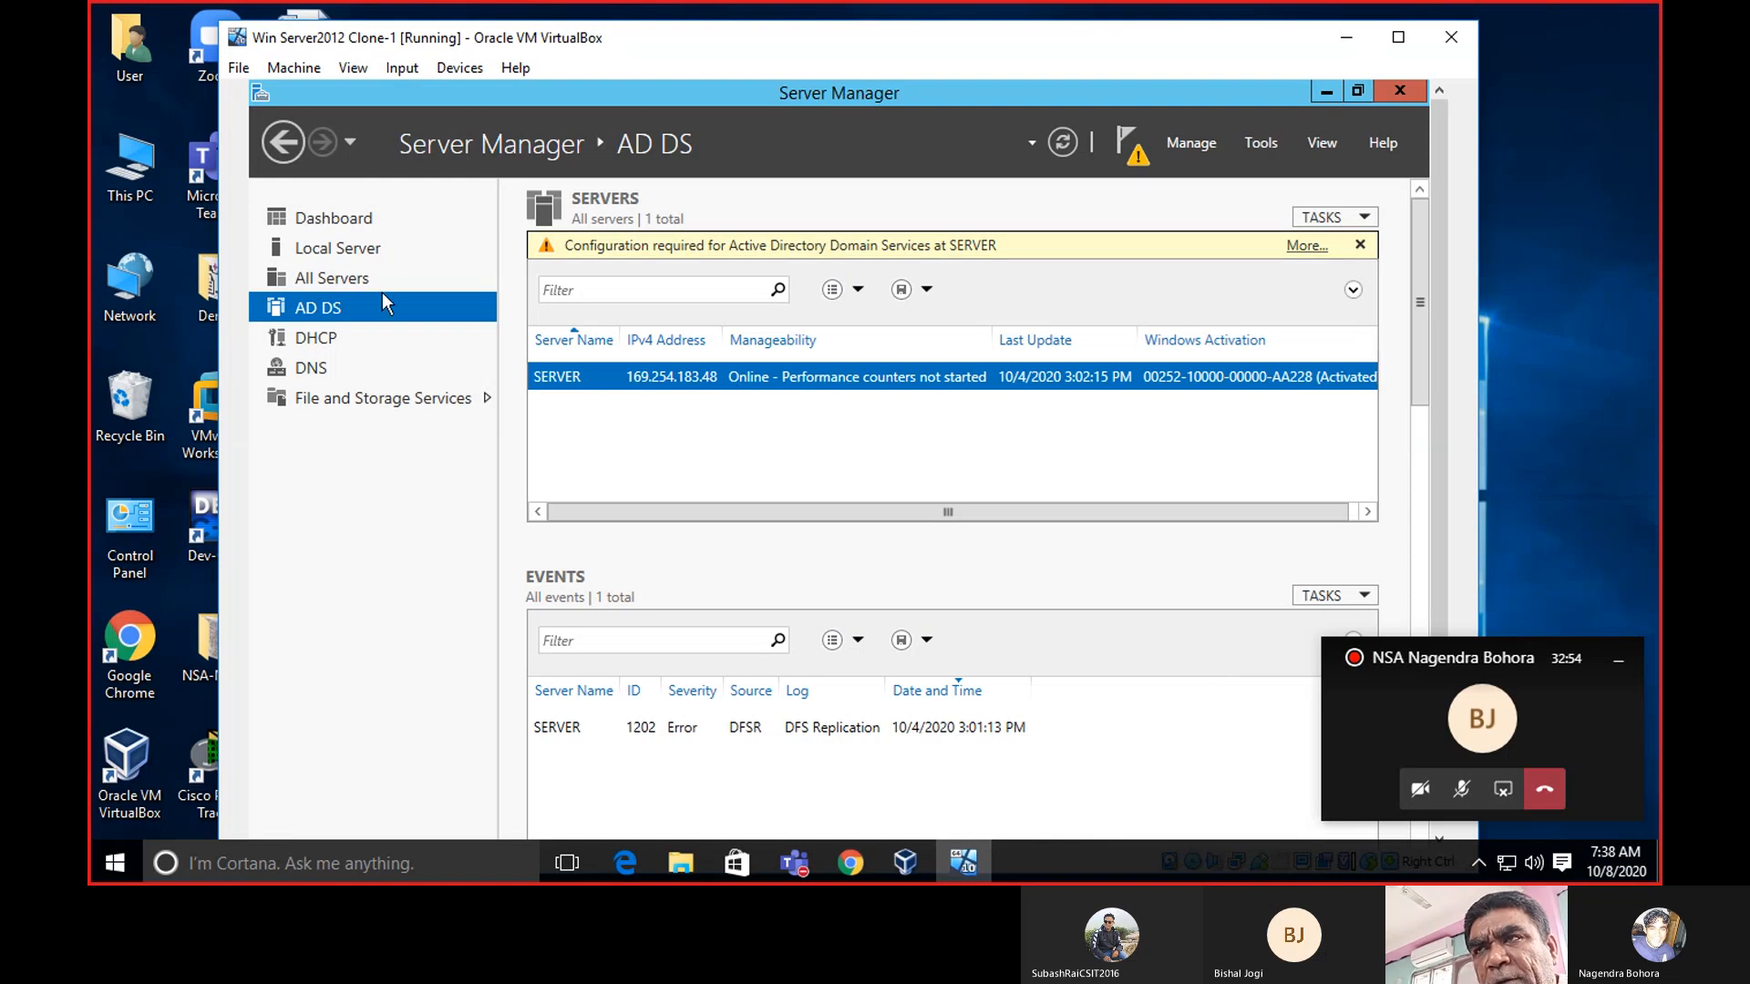
scroll(1422, 262, "down", 1)
scroll(1422, 262, "down", 10)
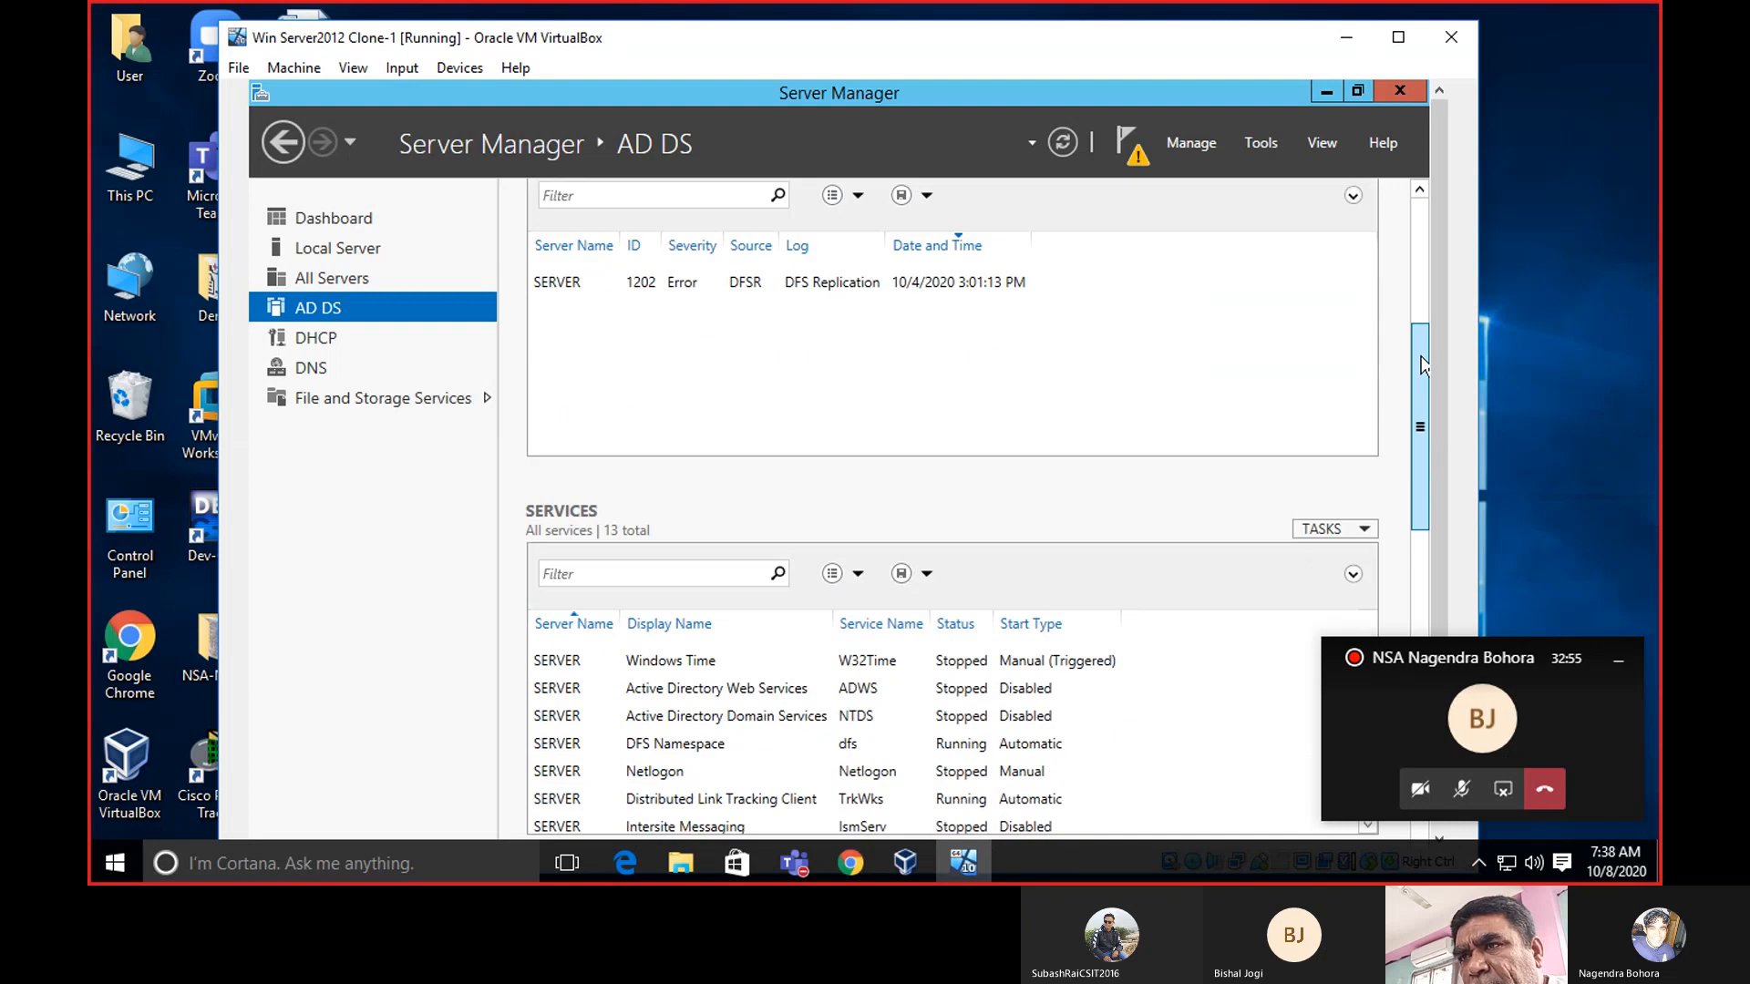
scroll(952, 511, "down", 12)
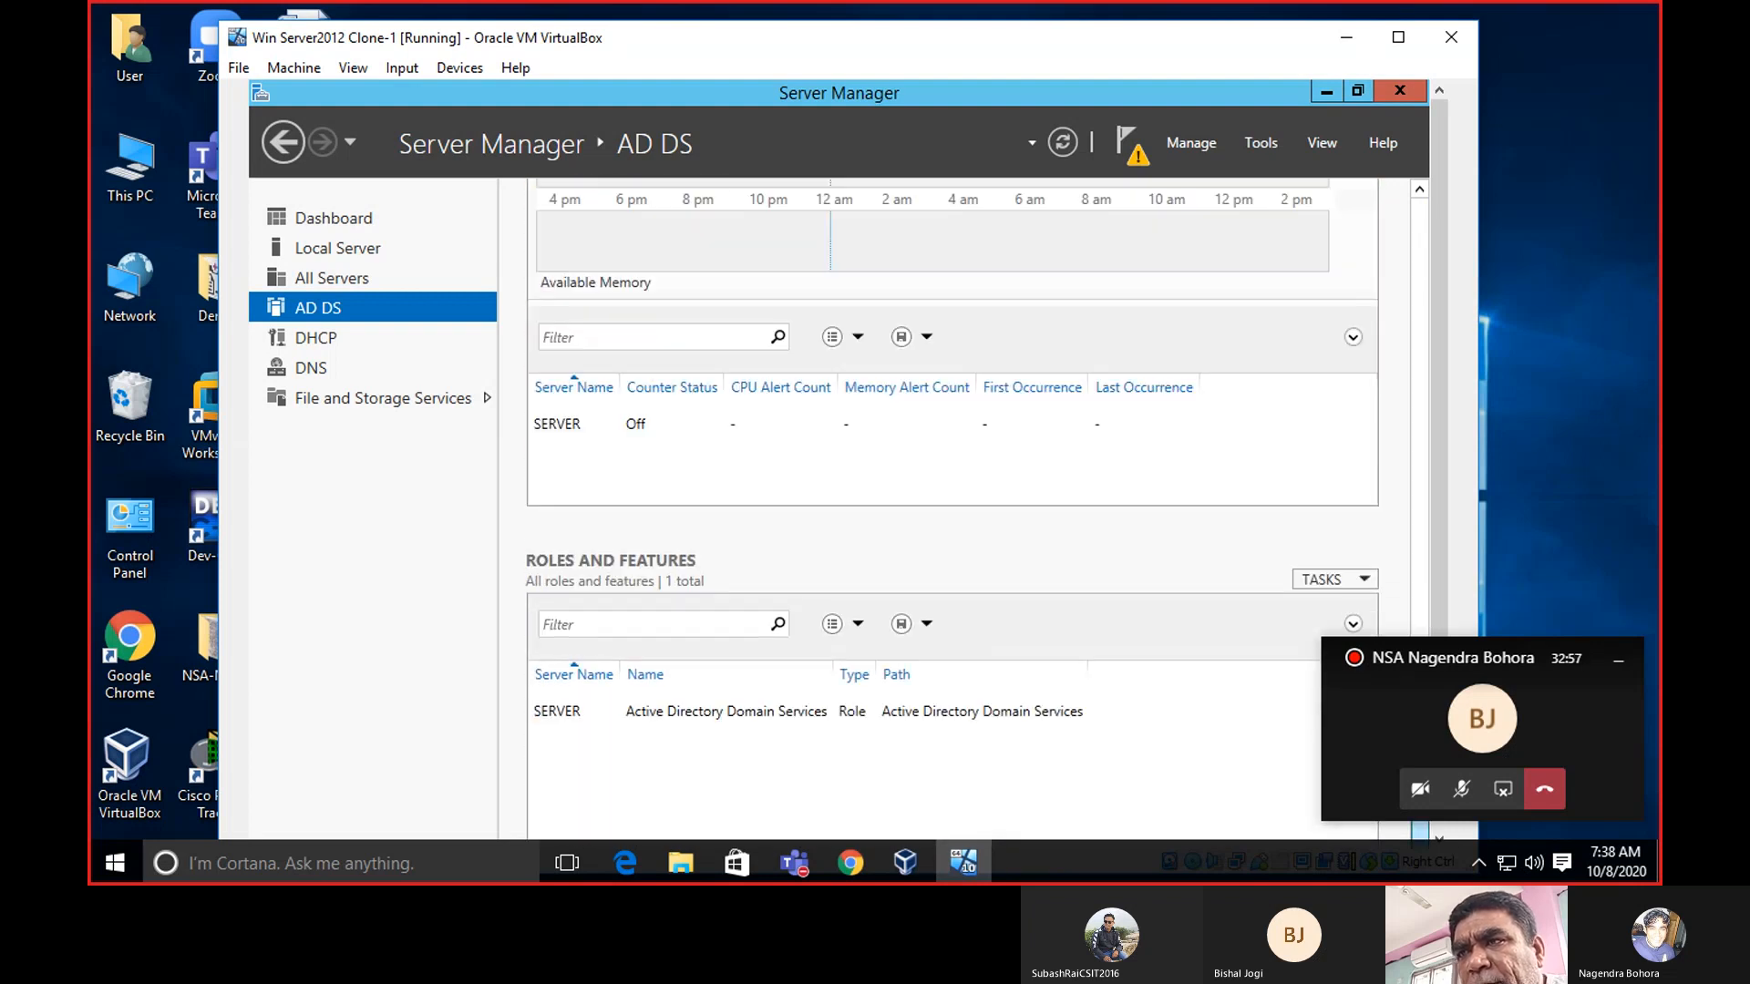
scroll(952, 511, "up", 10)
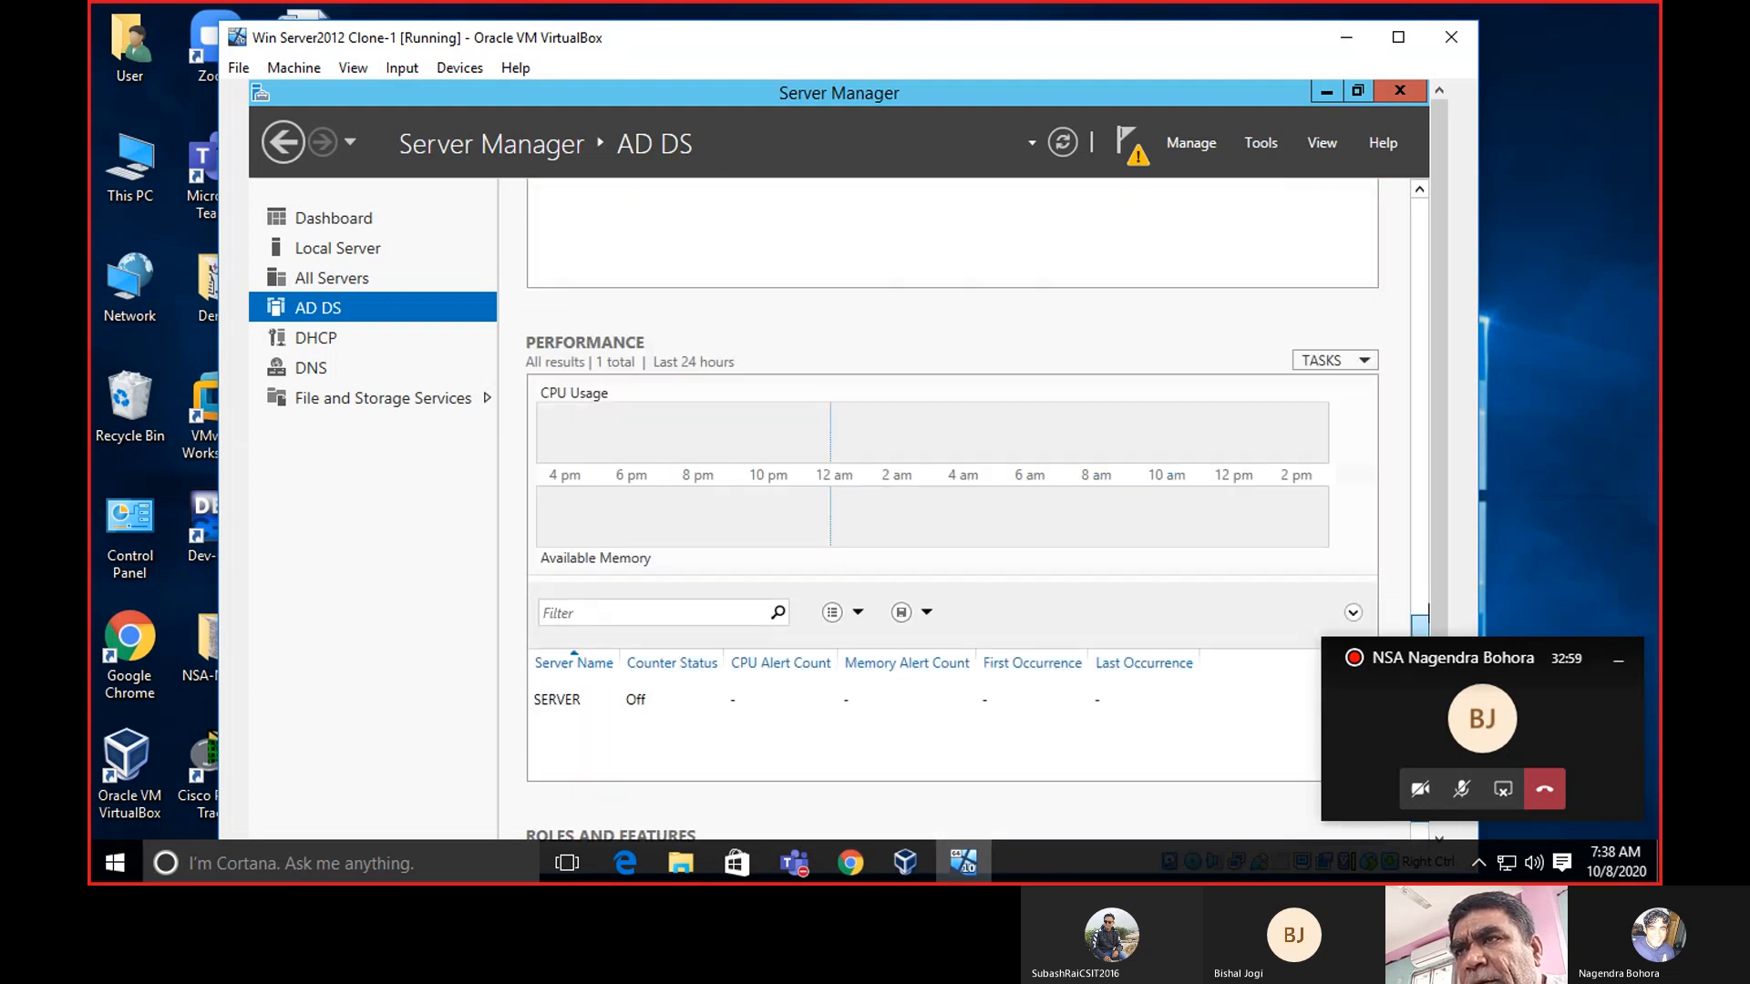
Open the configuration-required notification's All Servers Task Details, close it, and reopen it.
scroll(953, 511, "down", 5)
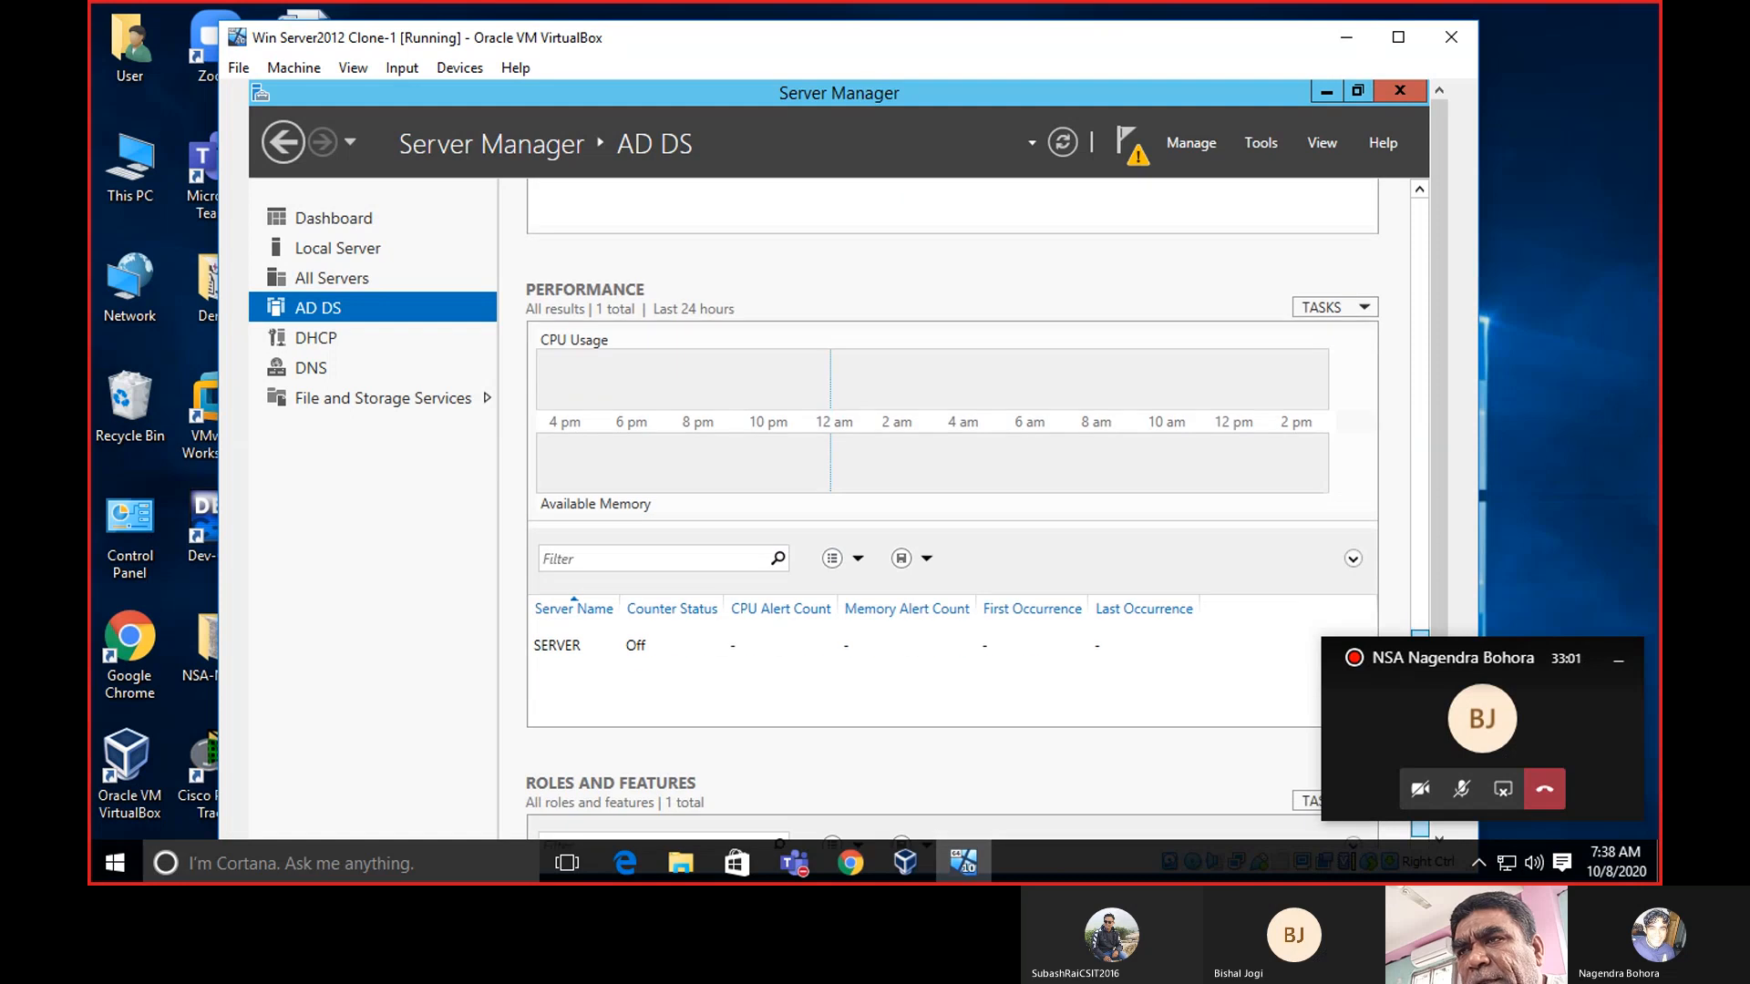
scroll(952, 511, "up", 10)
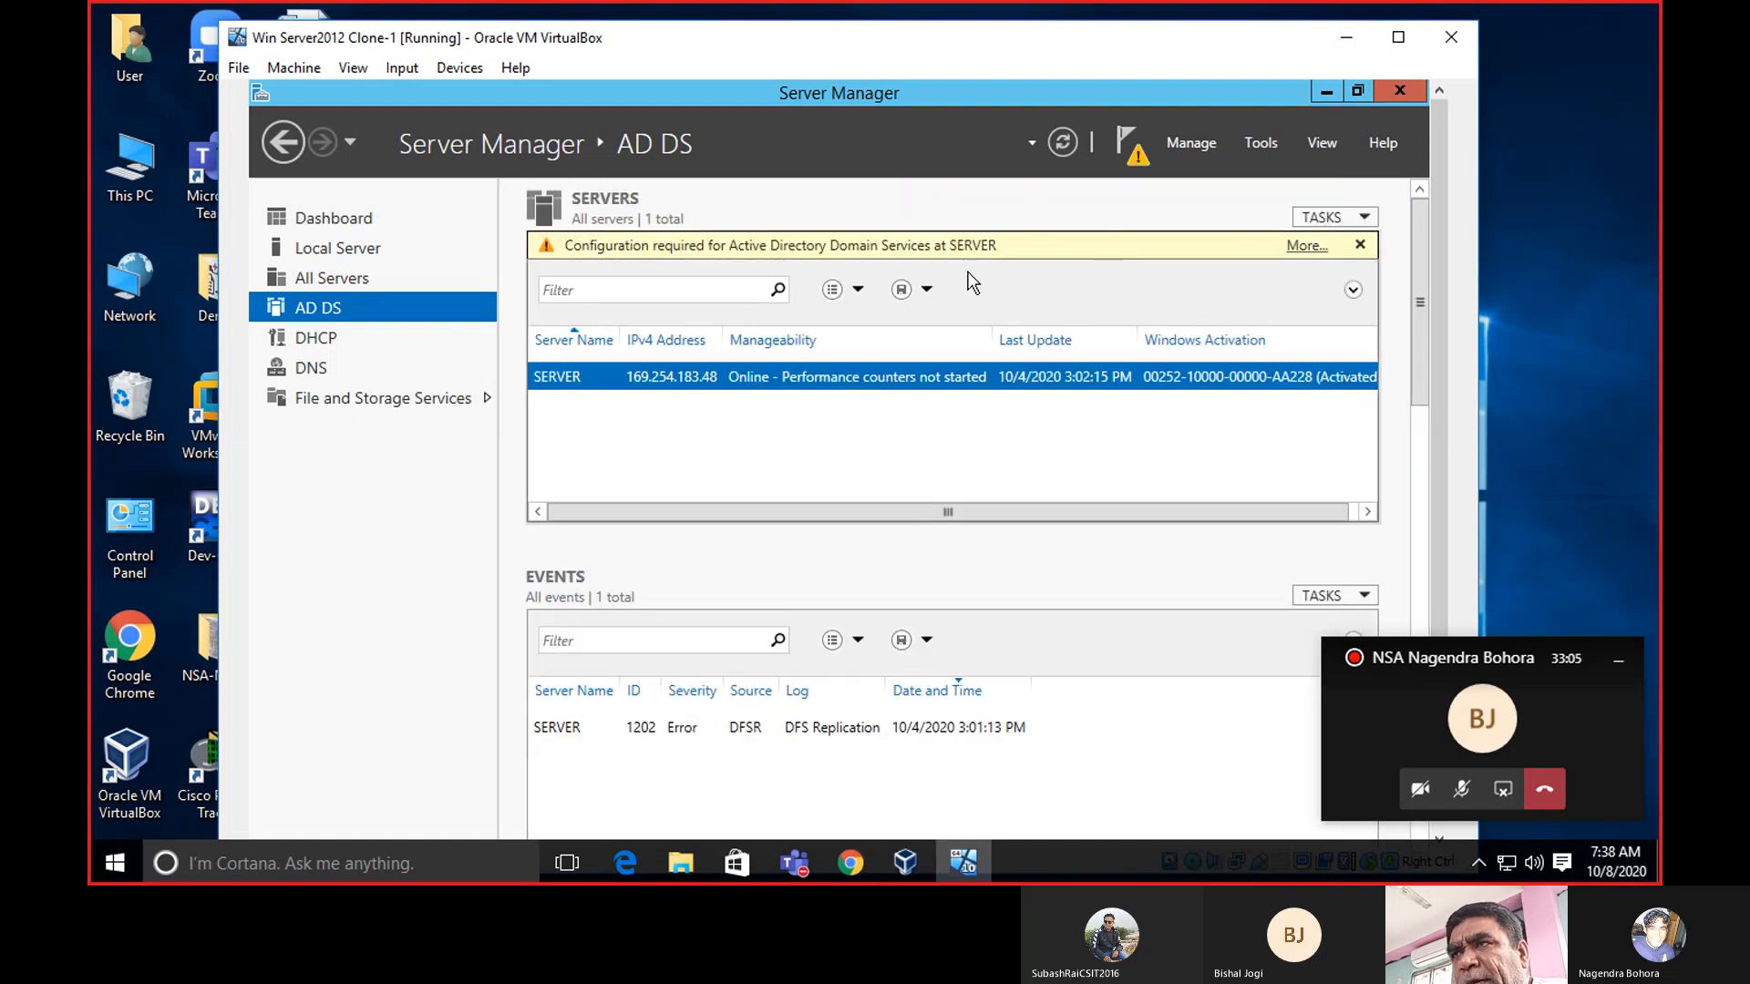
left_click(1305, 246)
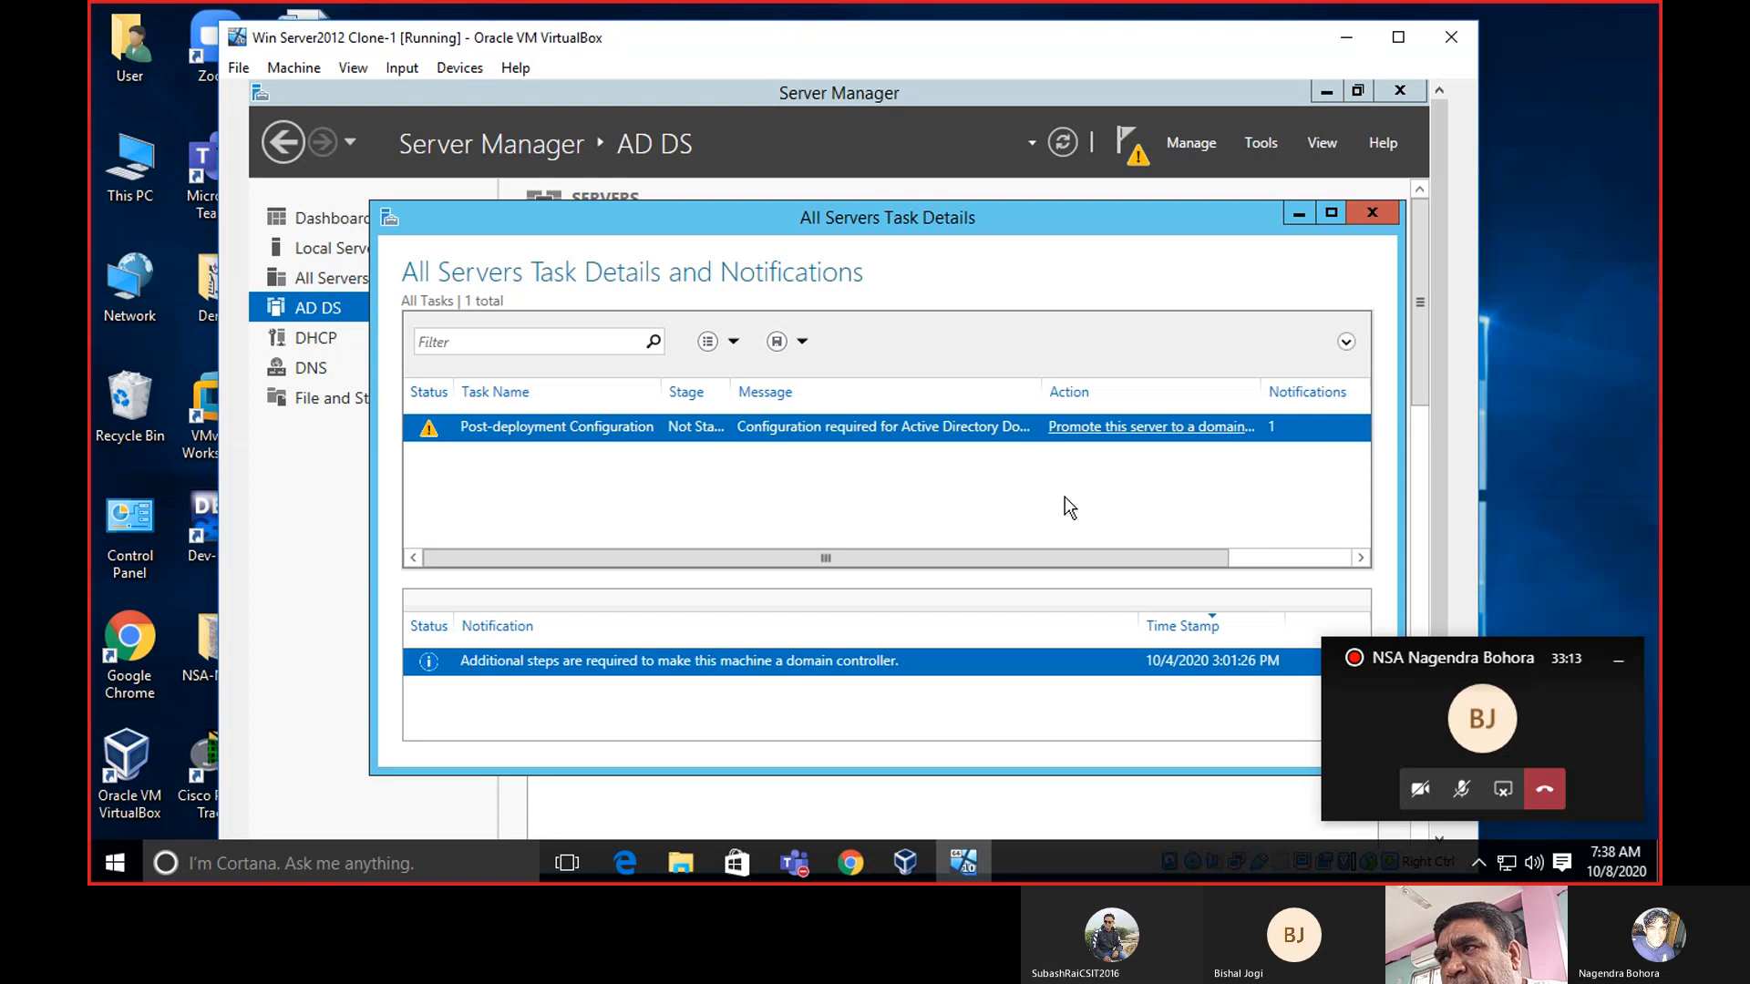
left_click(1375, 213)
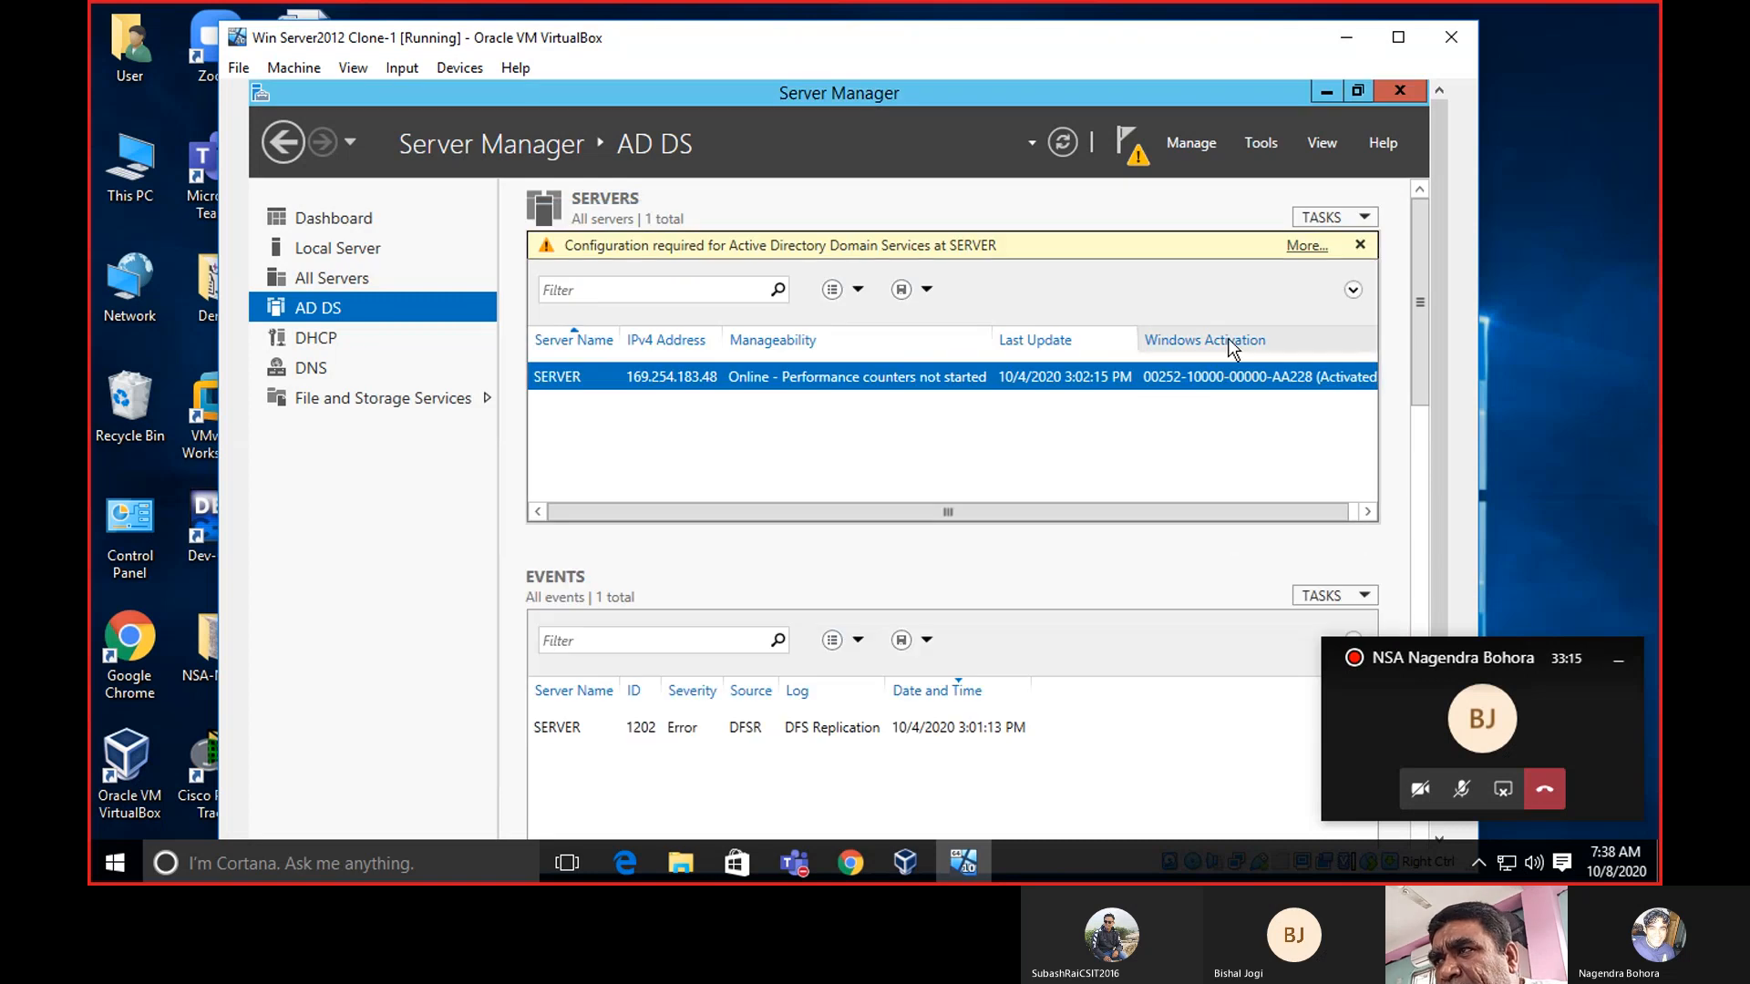
left_click(1306, 246)
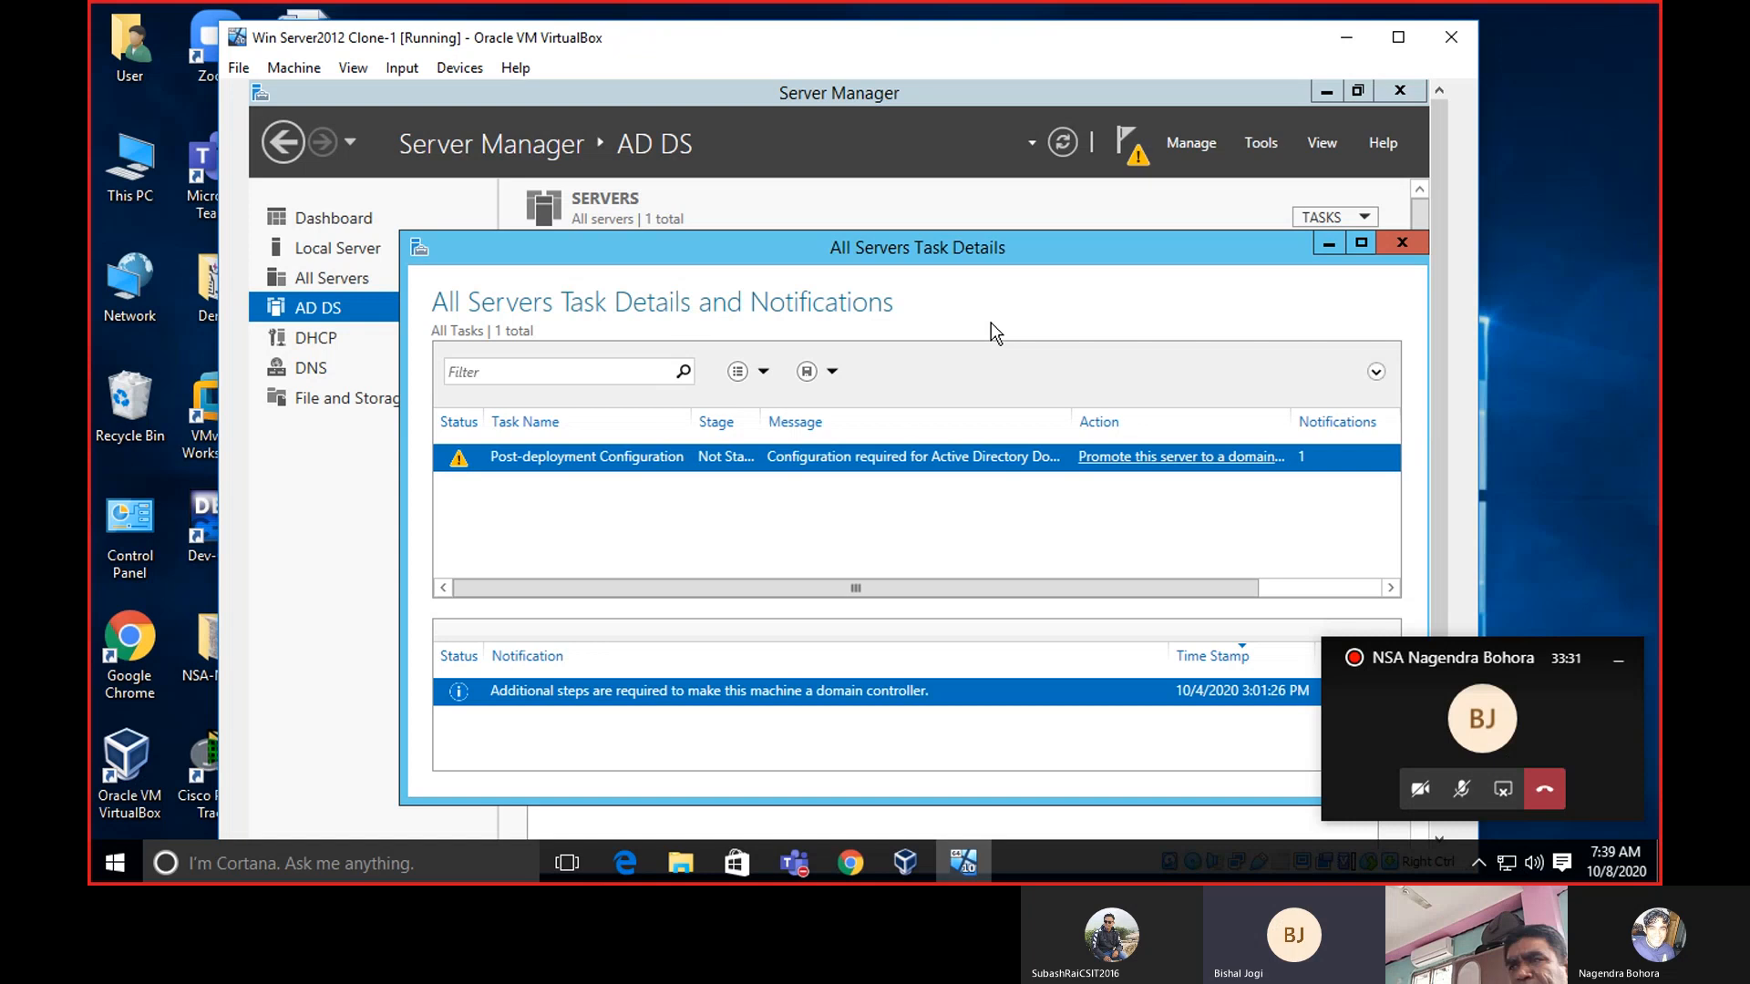
Launch 'Promote this server to a domain controller', reposition the wizard, and choose Add a new forest.
left_click(1176, 461)
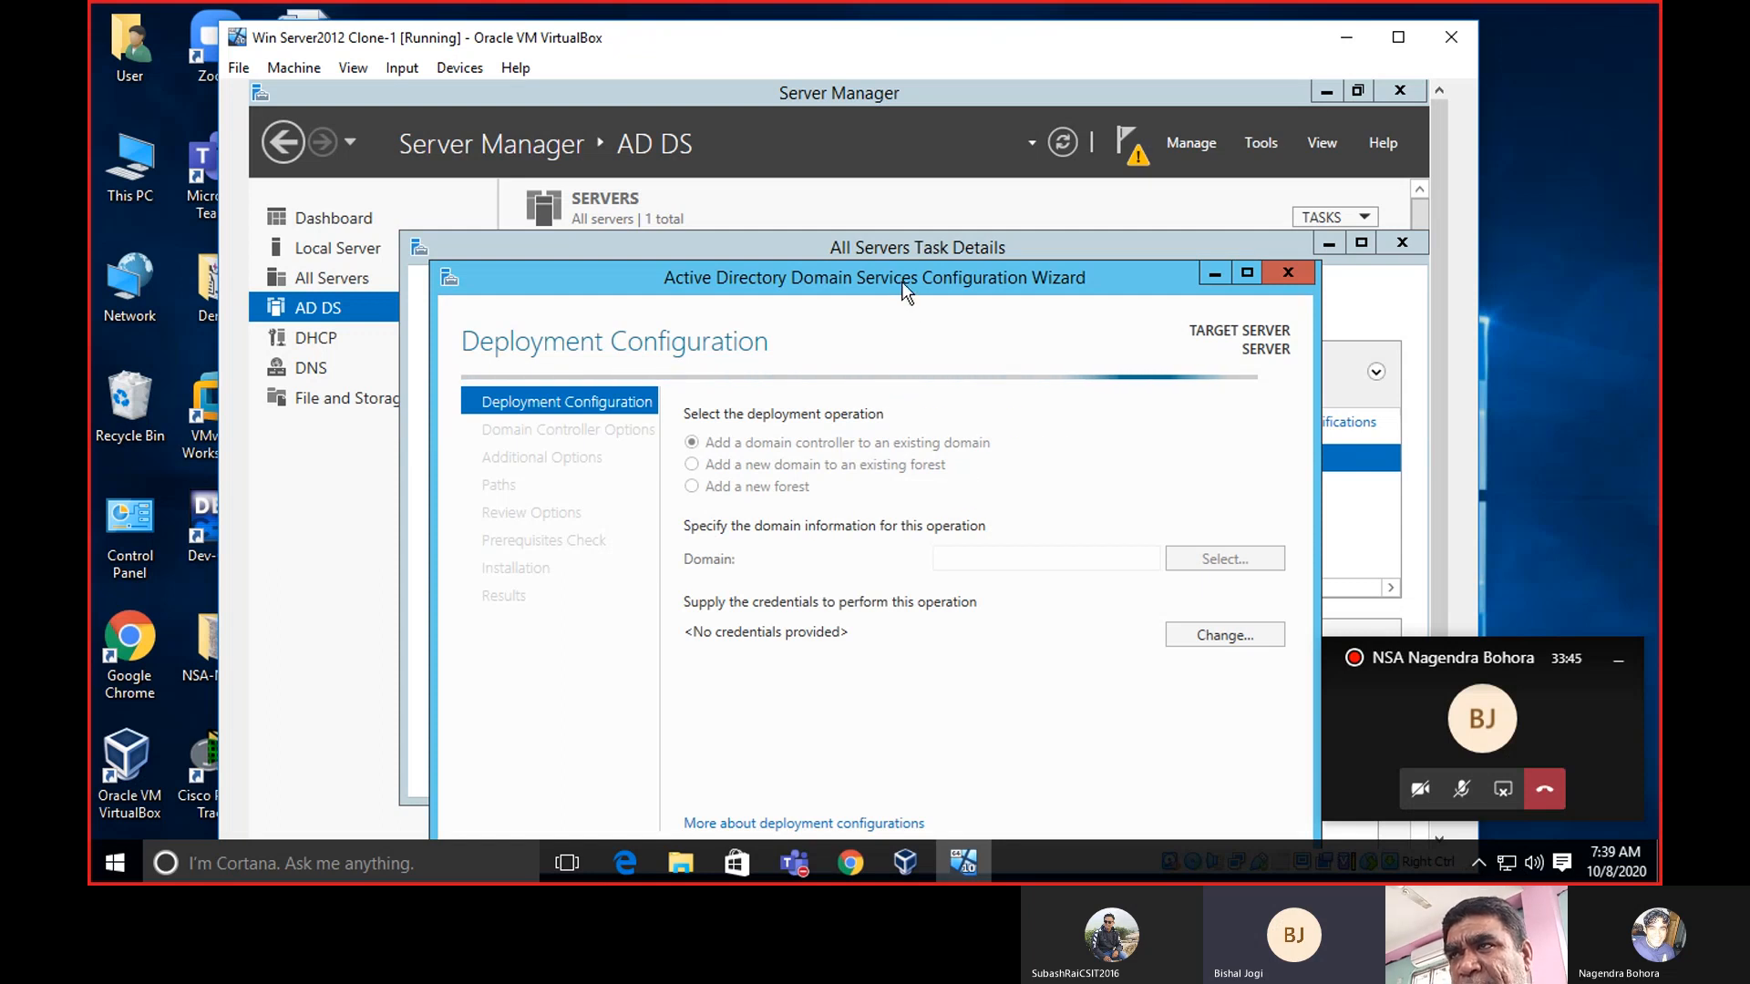
left_click_drag(900, 277, 875, 150)
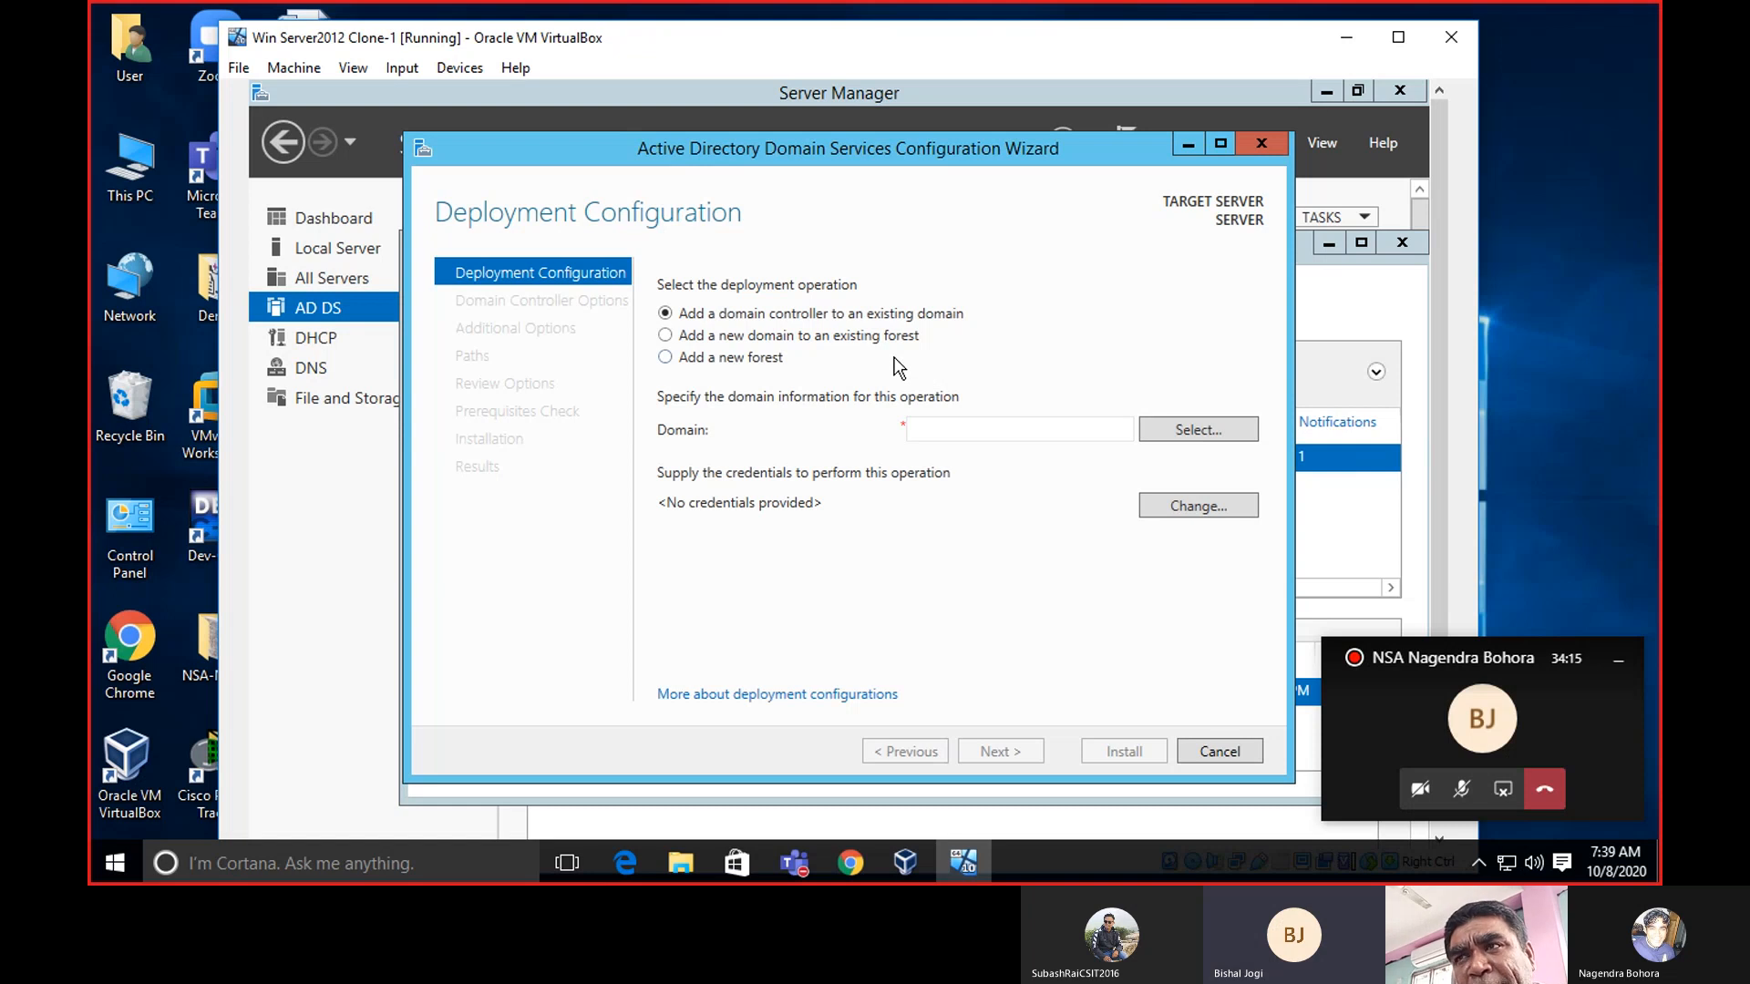
left_click(667, 359)
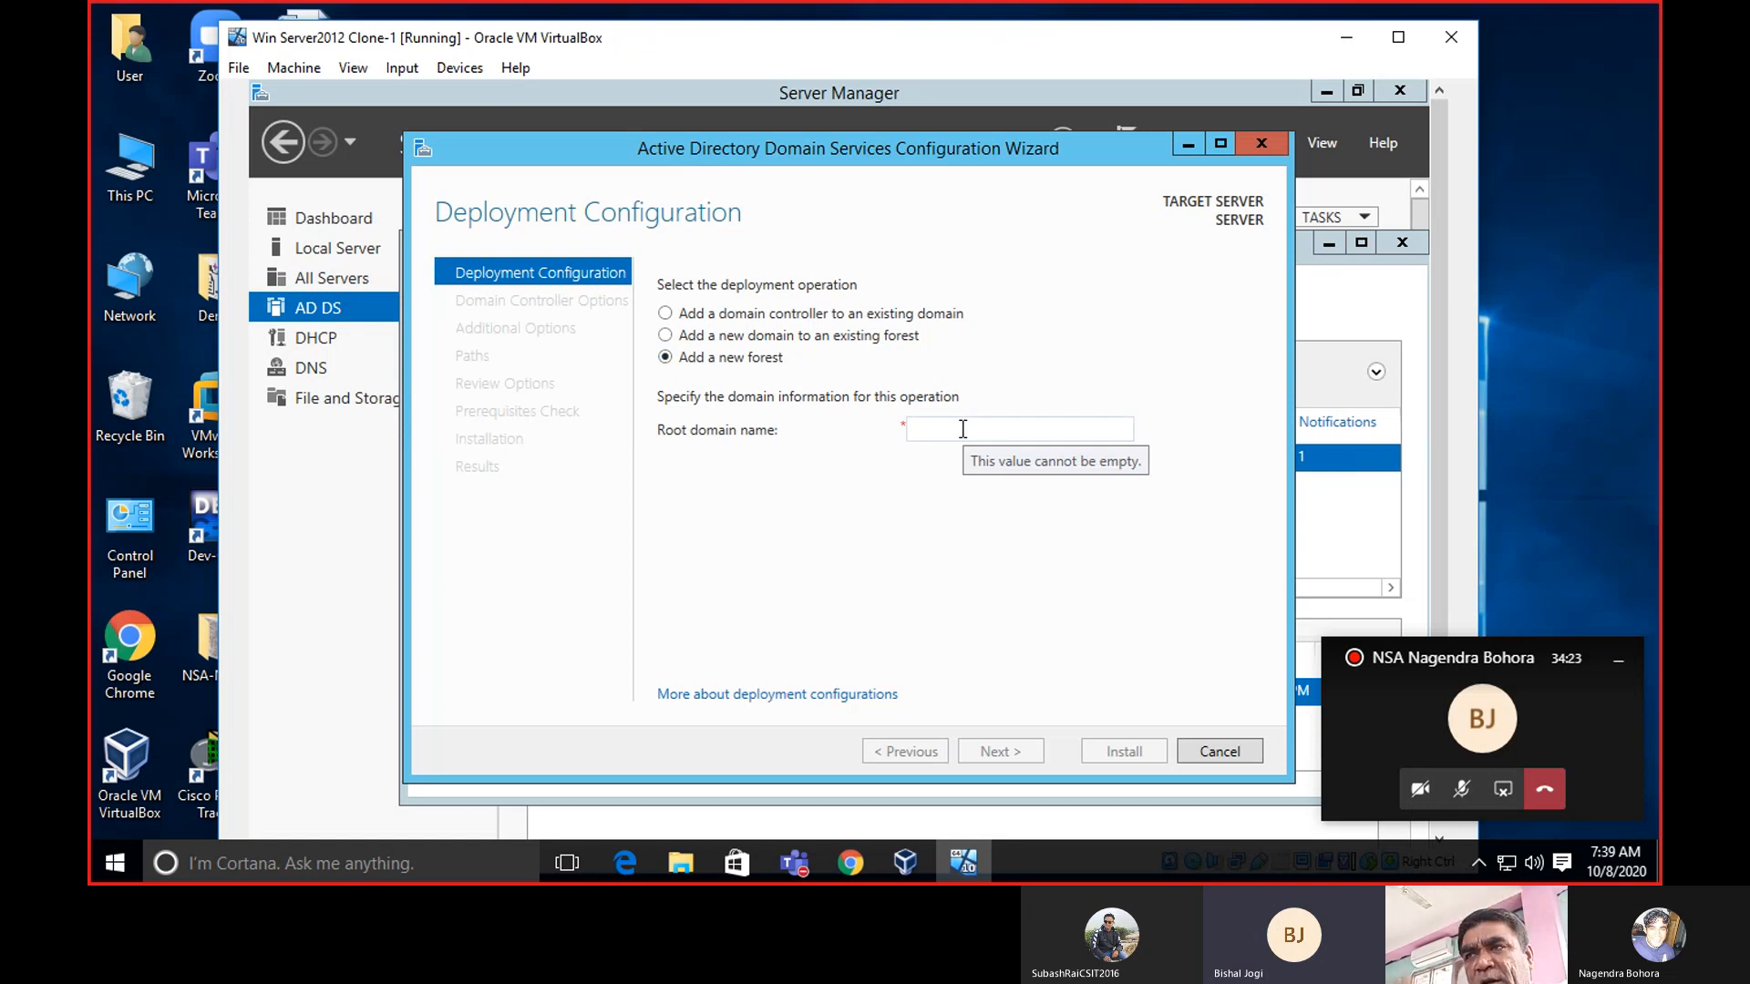
In Chrome, open a new tab and load the suggested site from typing 'na'.
left_click(861, 858)
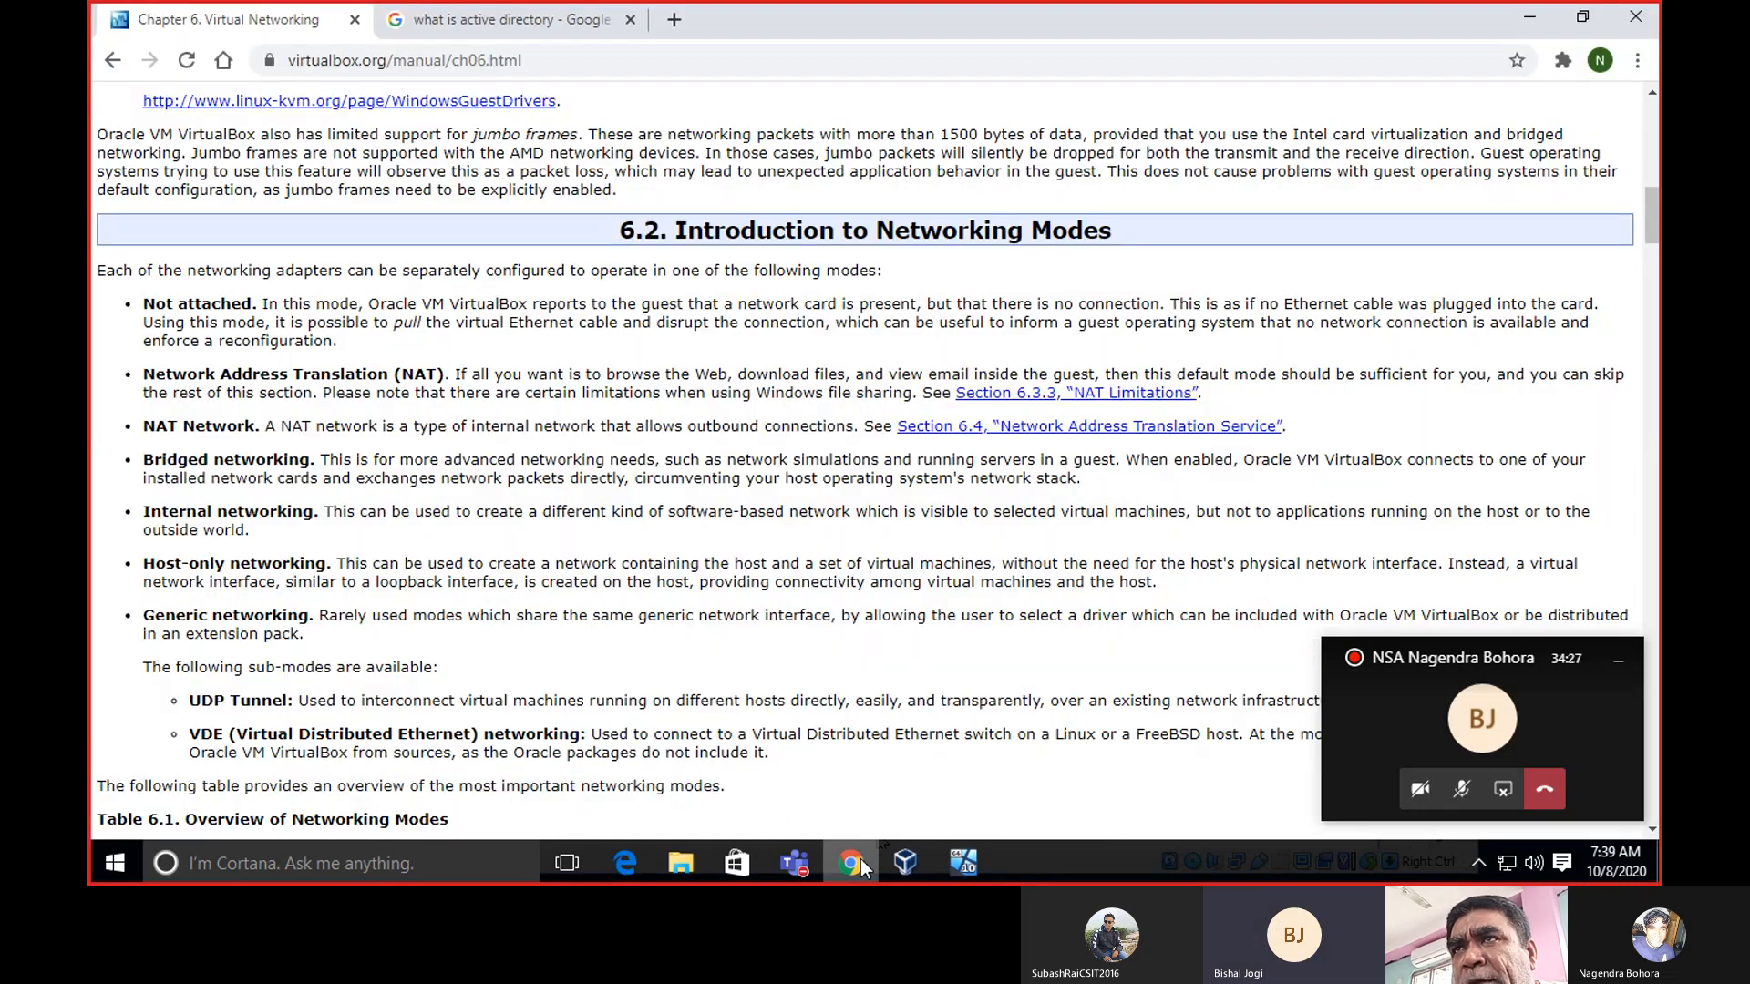
left_click(681, 26)
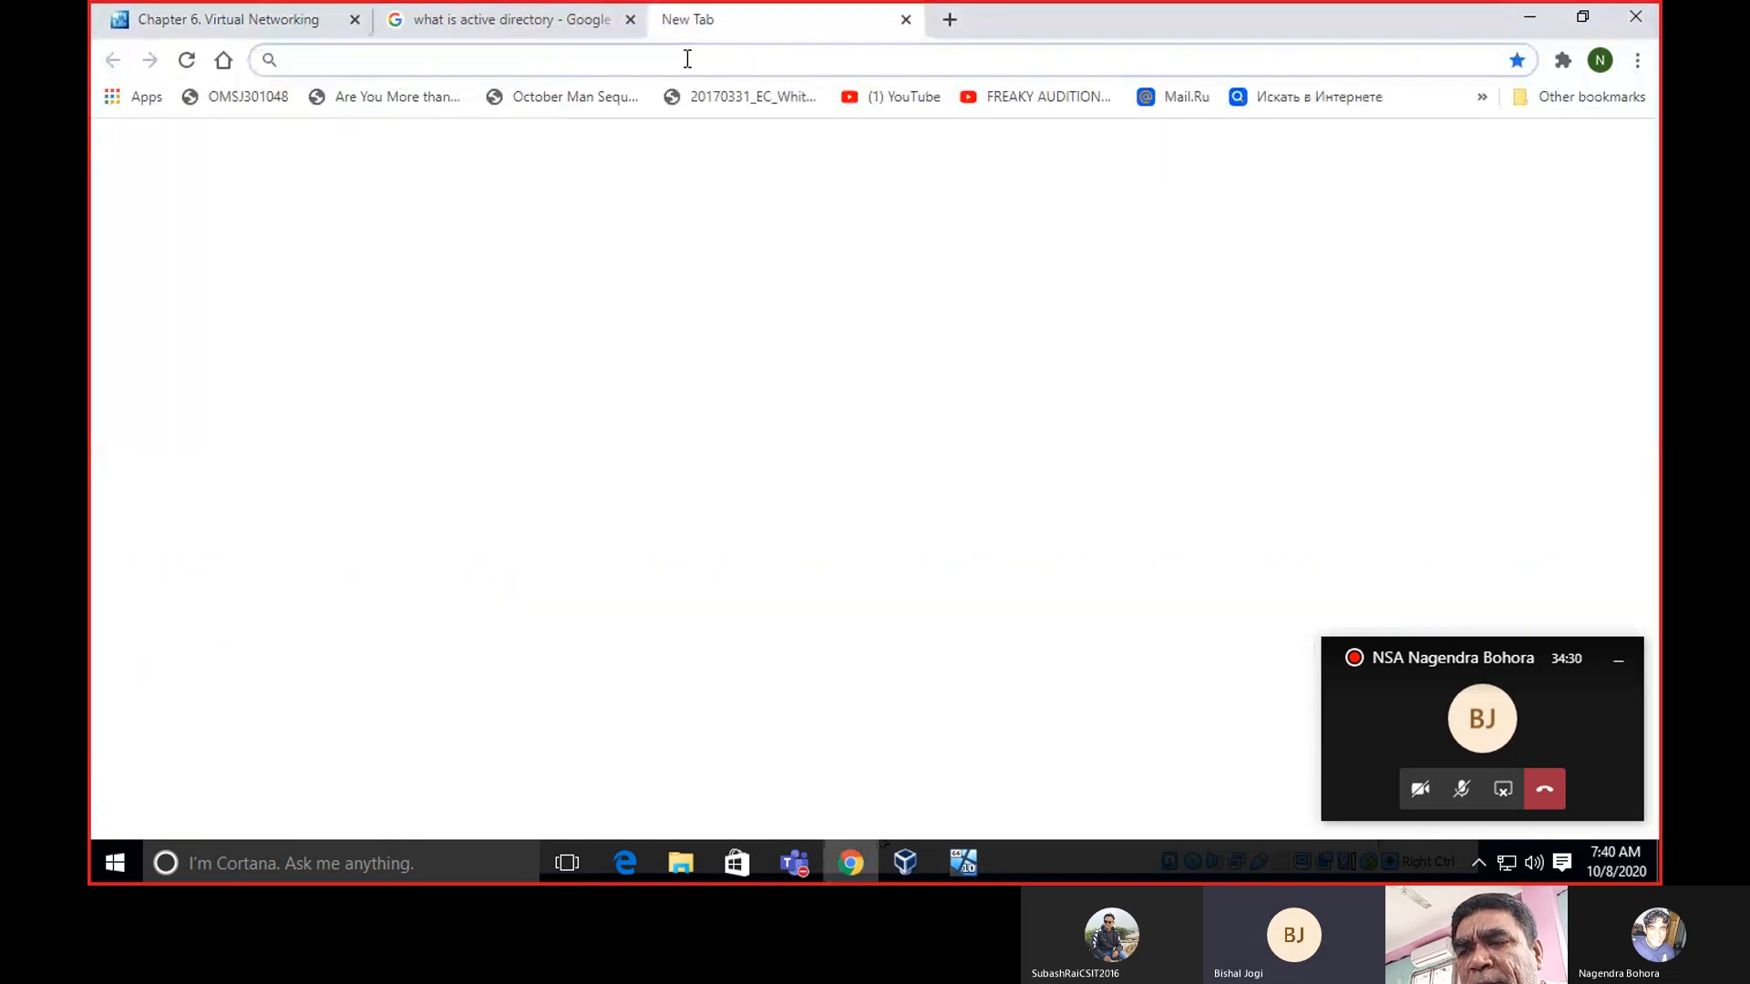
type("na")
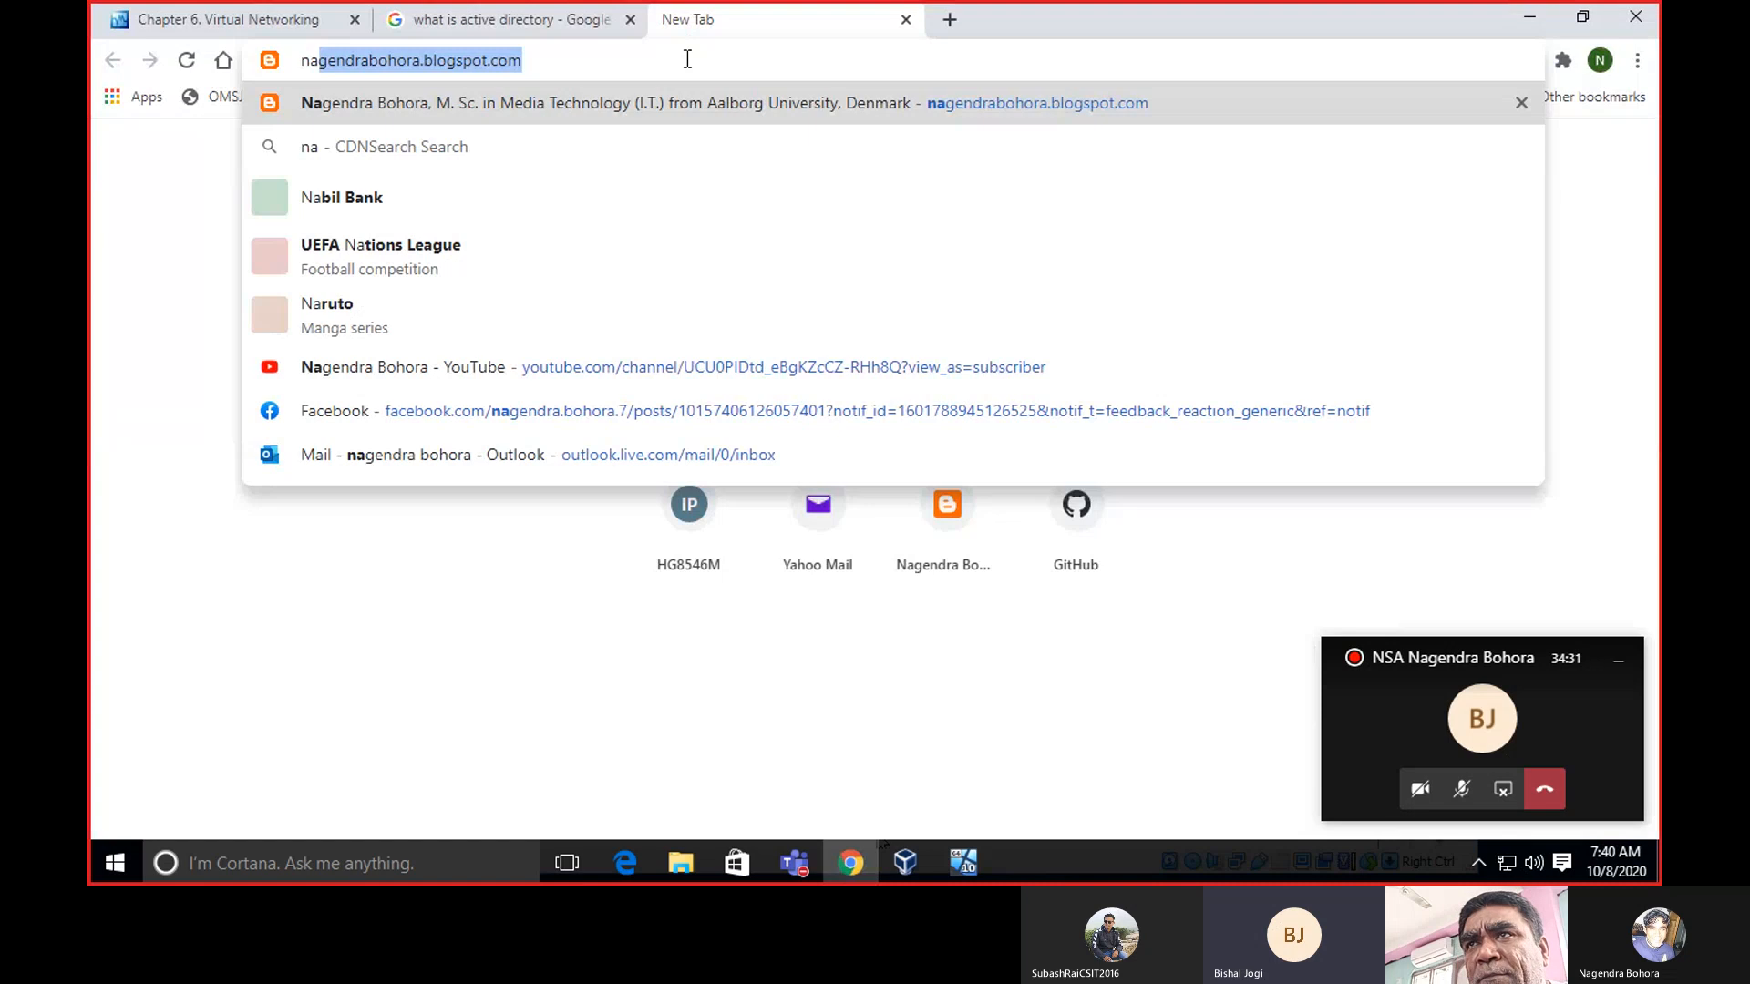
key("Right")
key("Return")
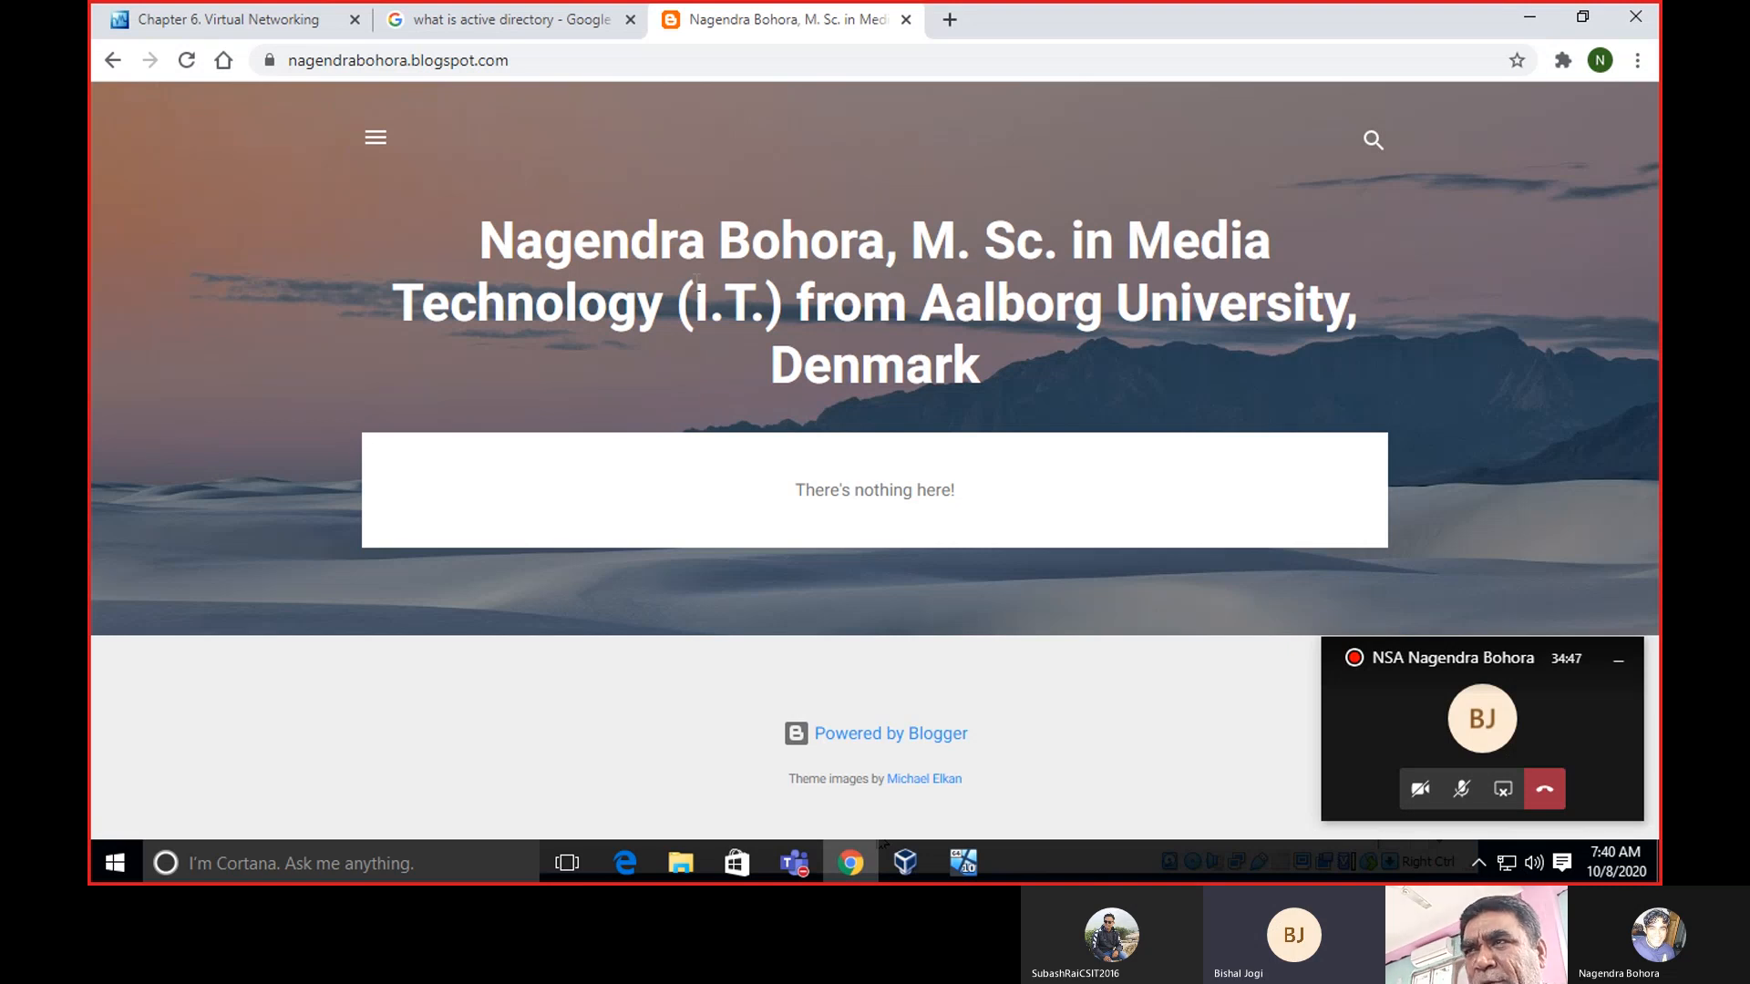
Open and close the blog's side panel, then minimize Chrome to return to the wizard.
left_click(371, 141)
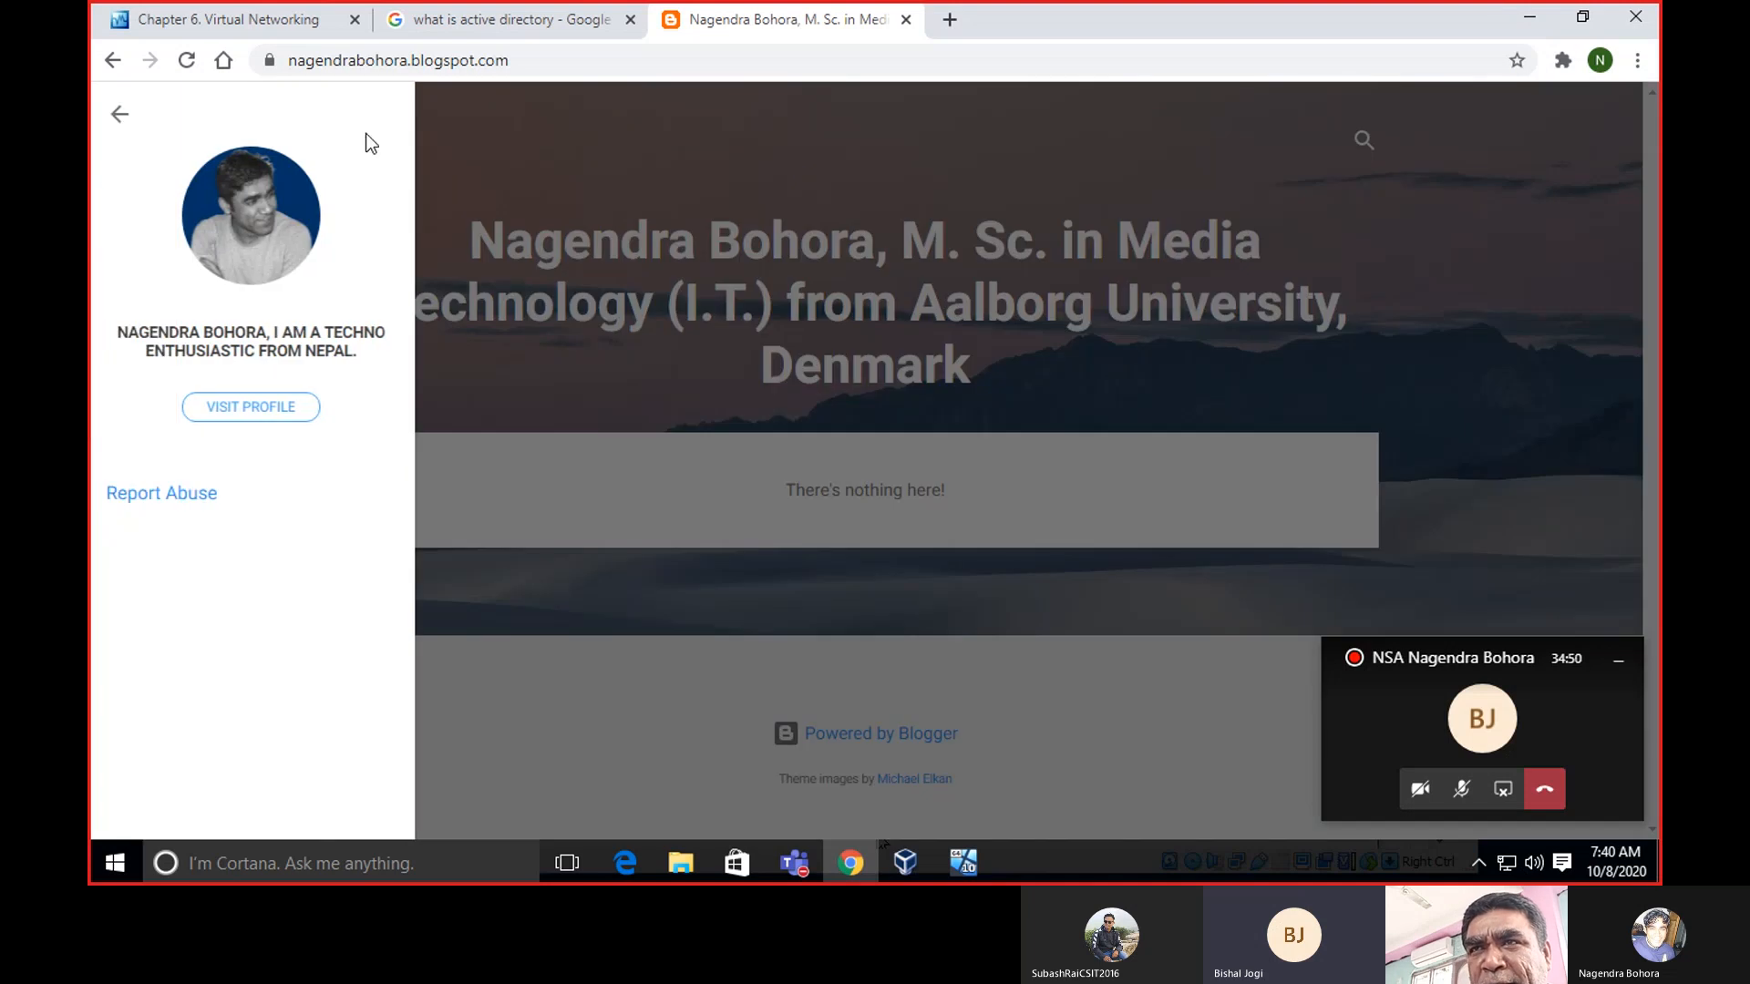
left_click(542, 163)
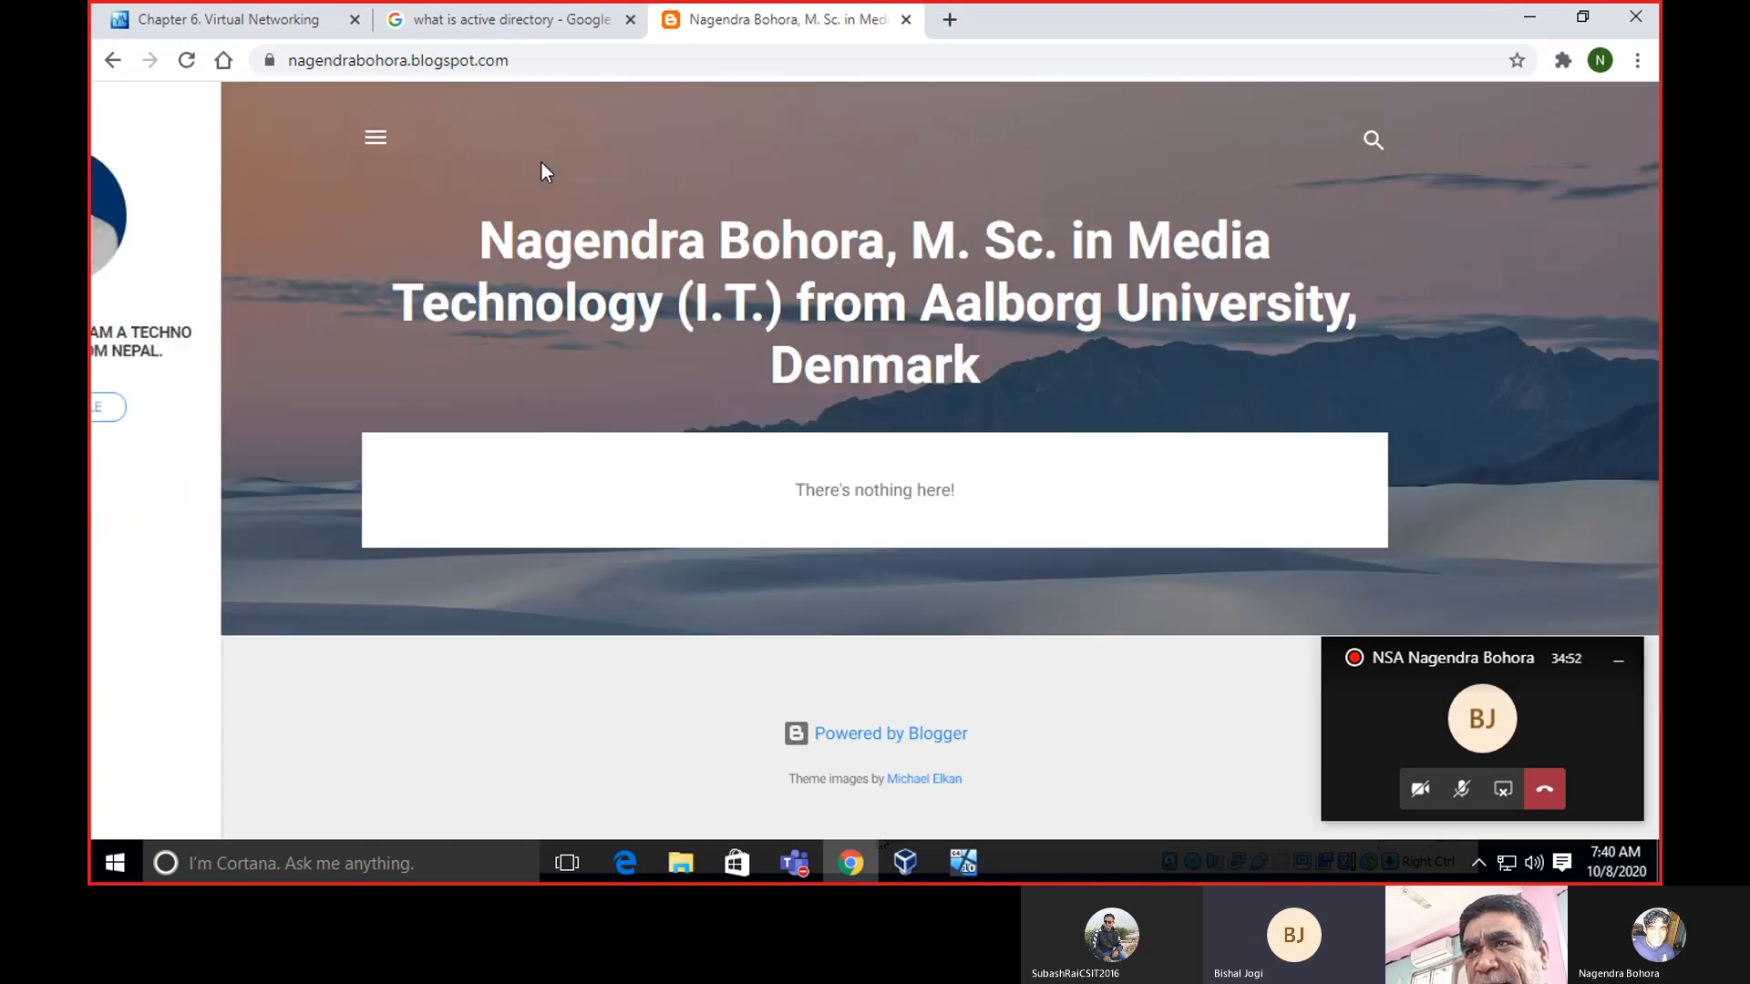
left_click(1515, 13)
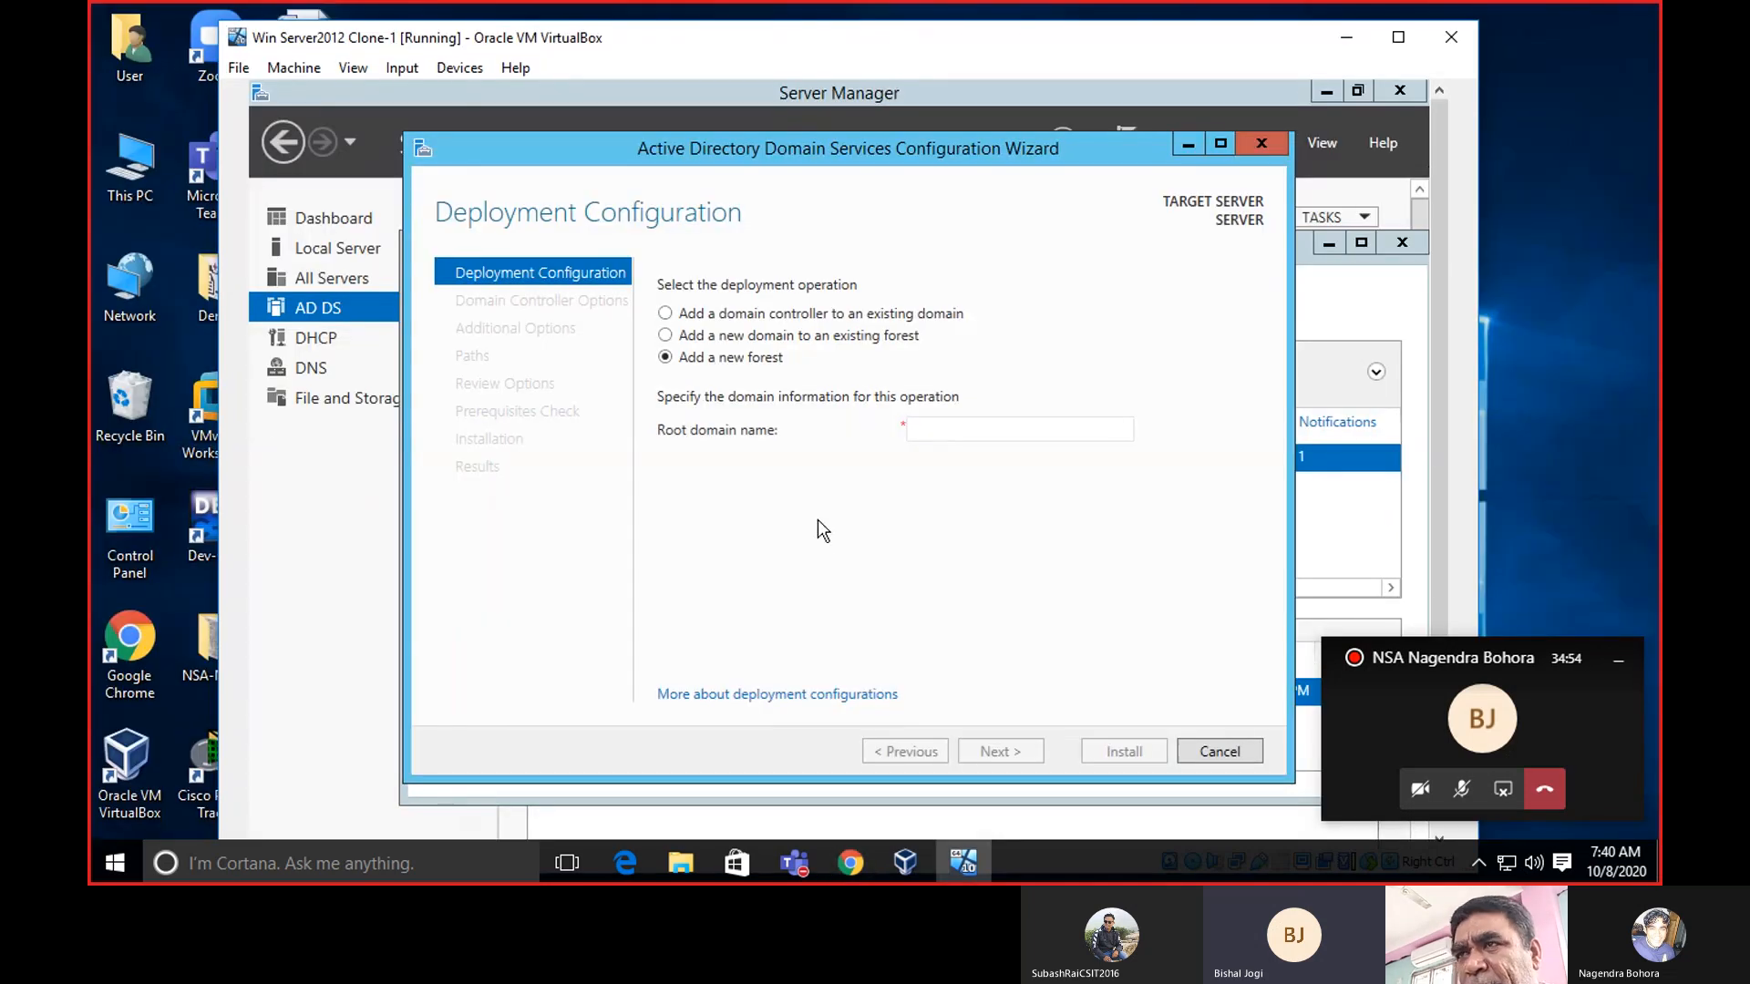
Enter the personal blogspot.com domain as the new forest's root domain name.
left_click(975, 429)
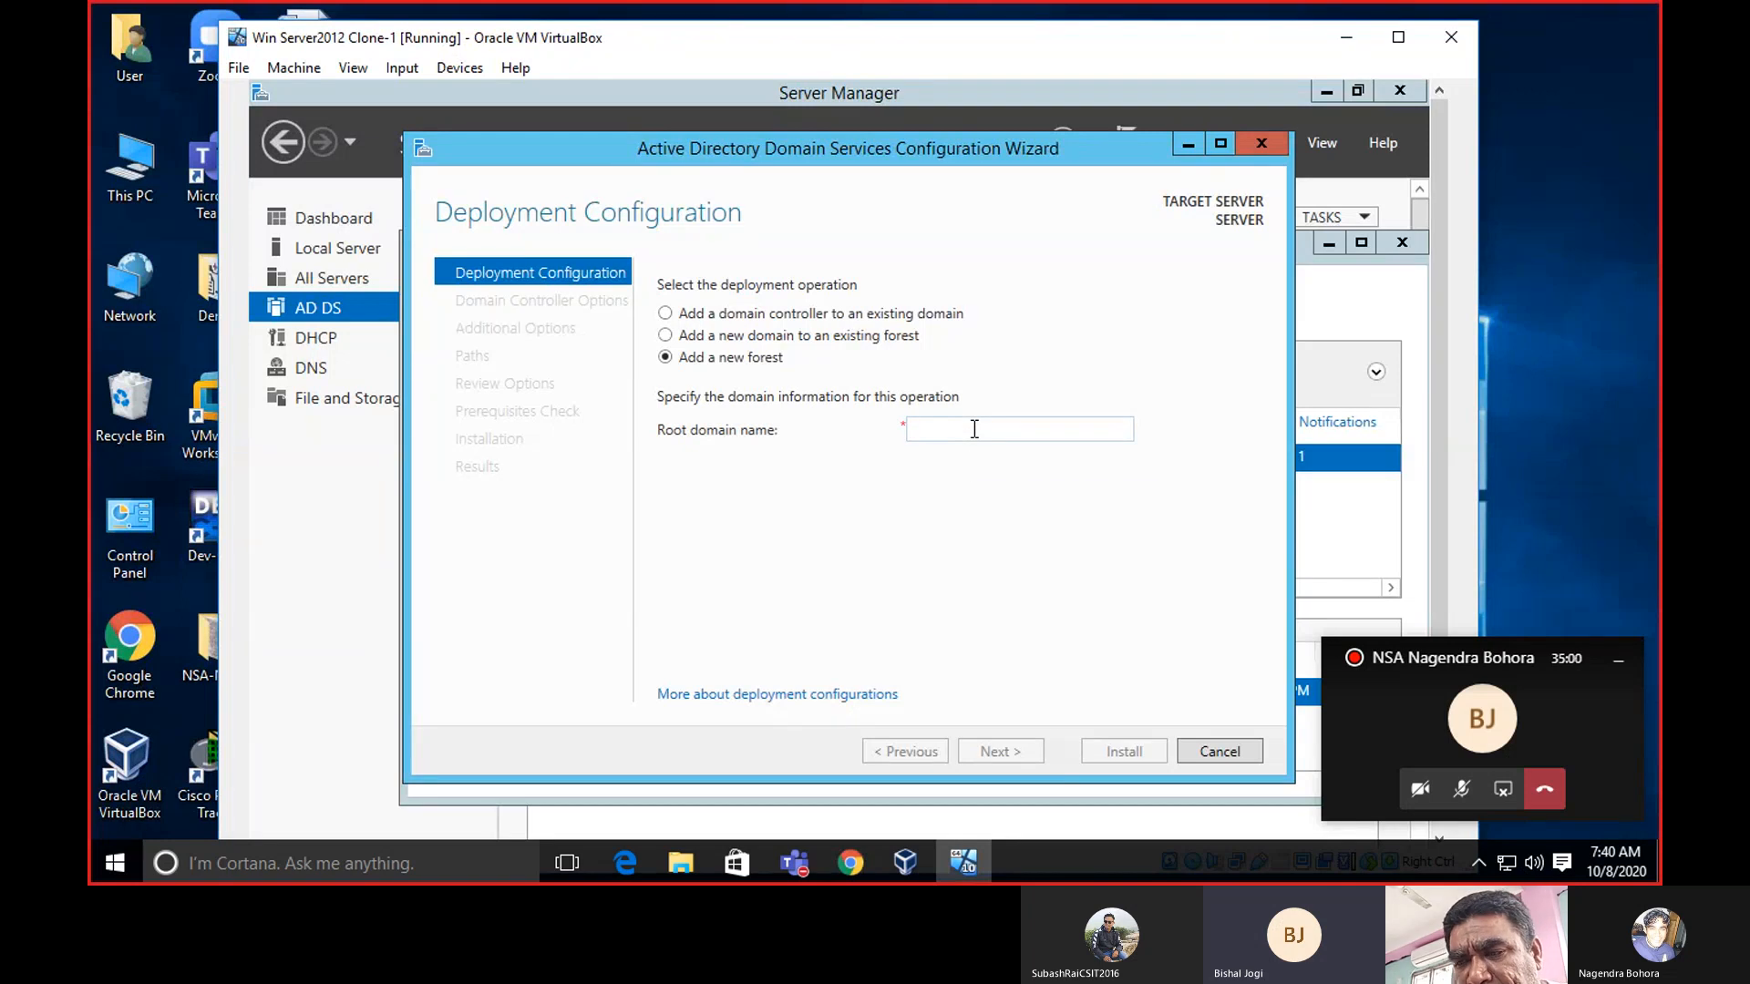
type("nagen")
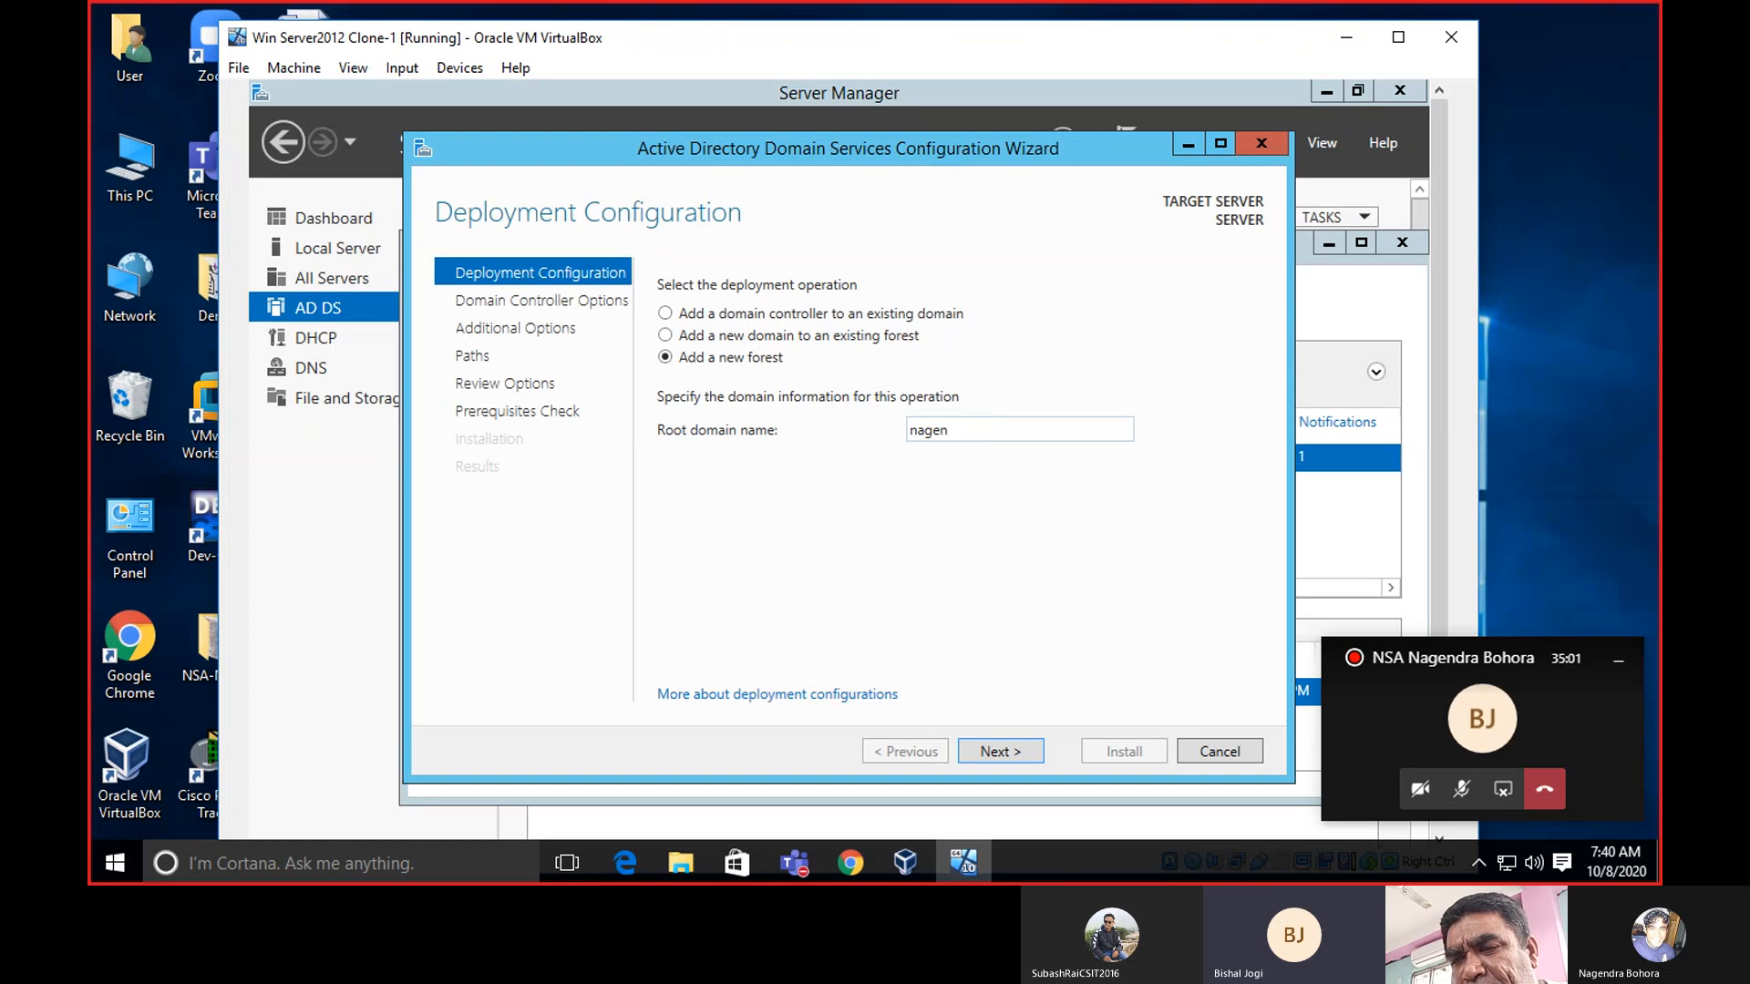
type("dra")
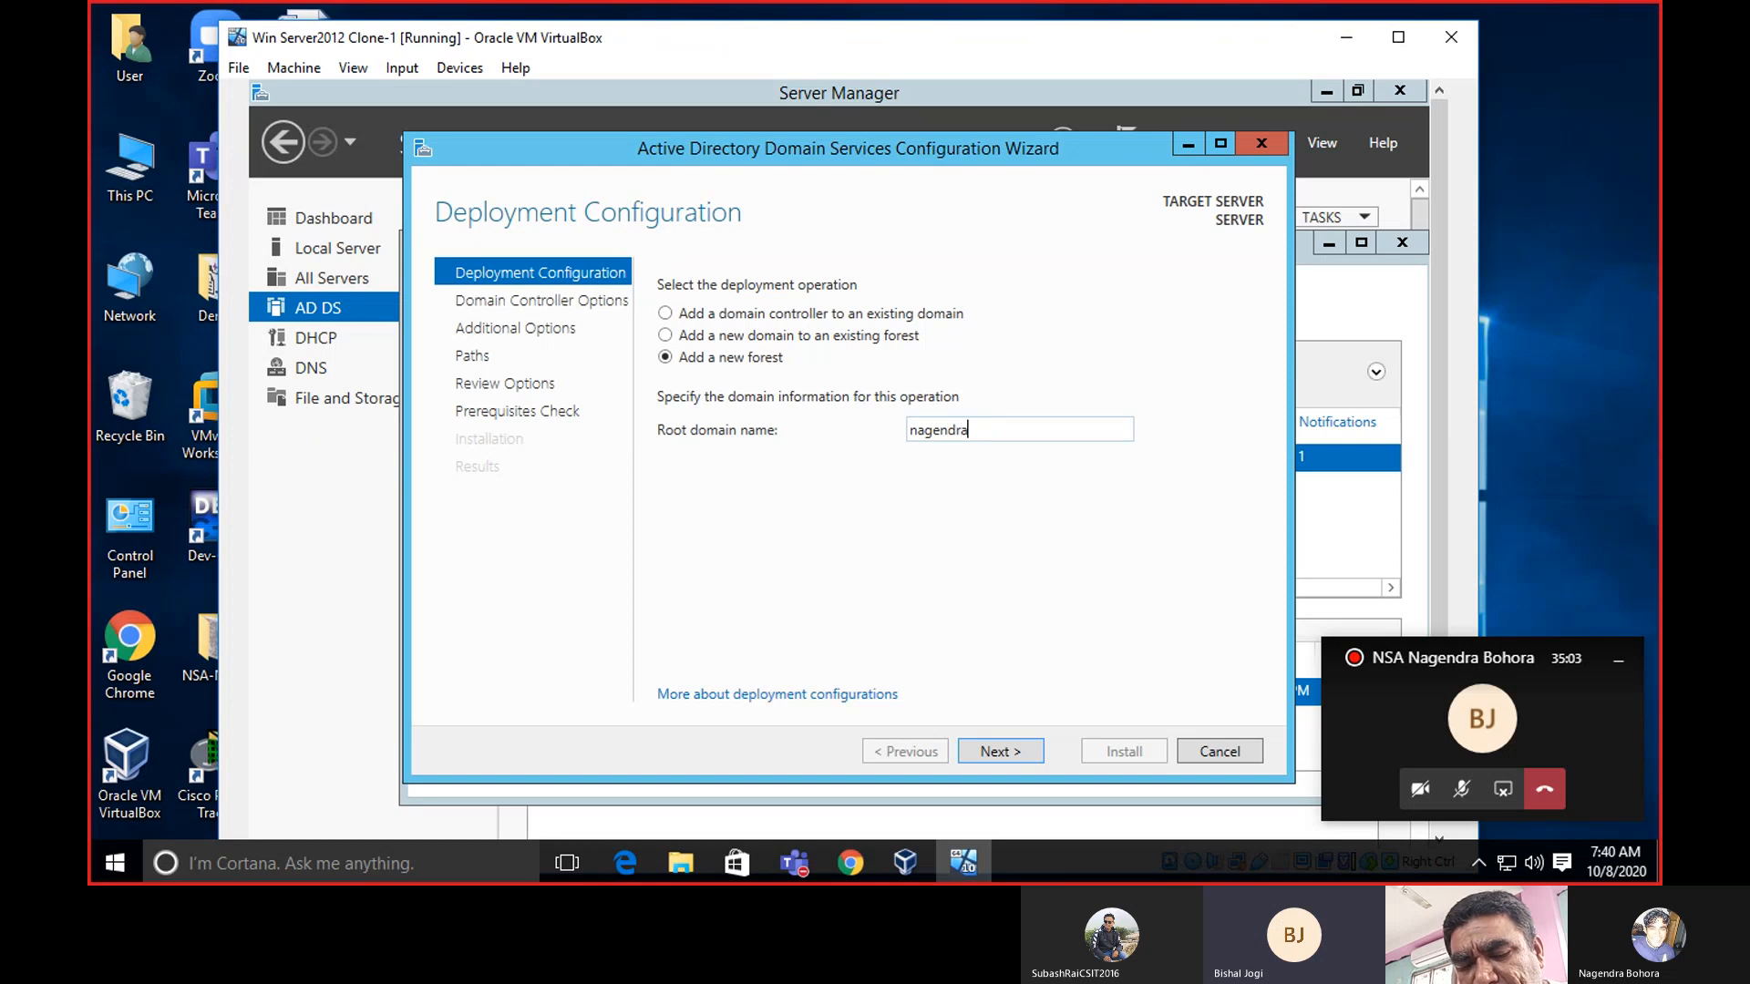
type("b")
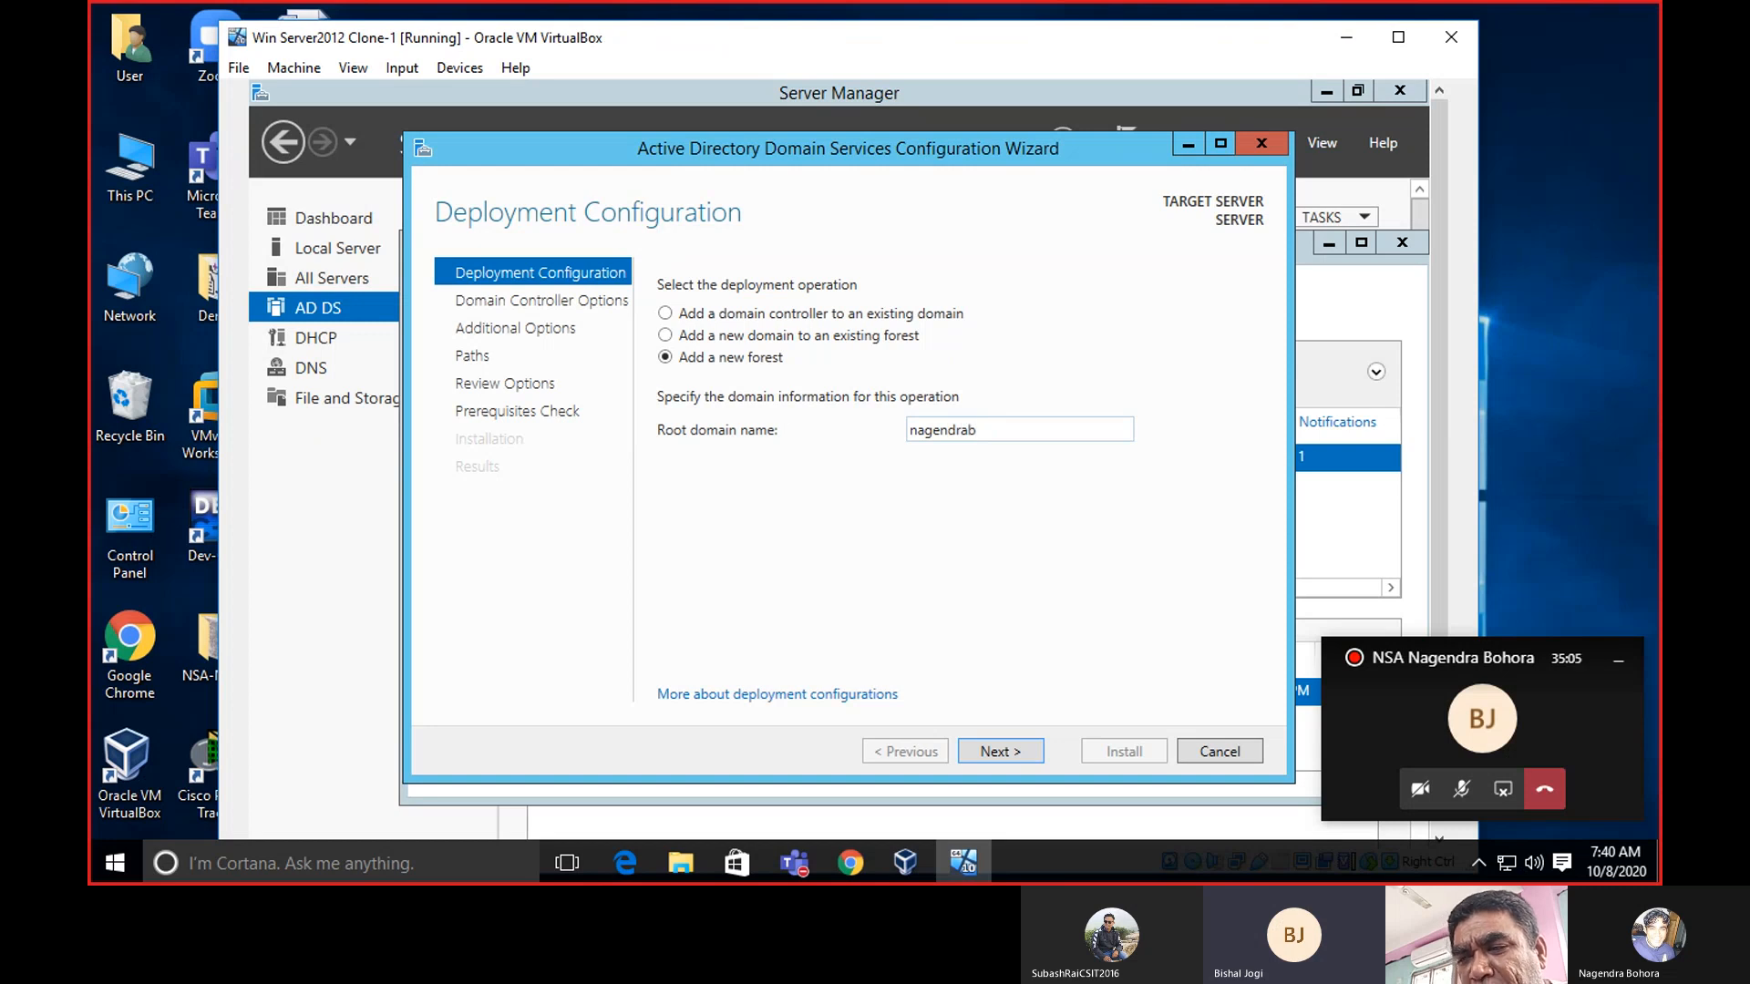
type("ohora")
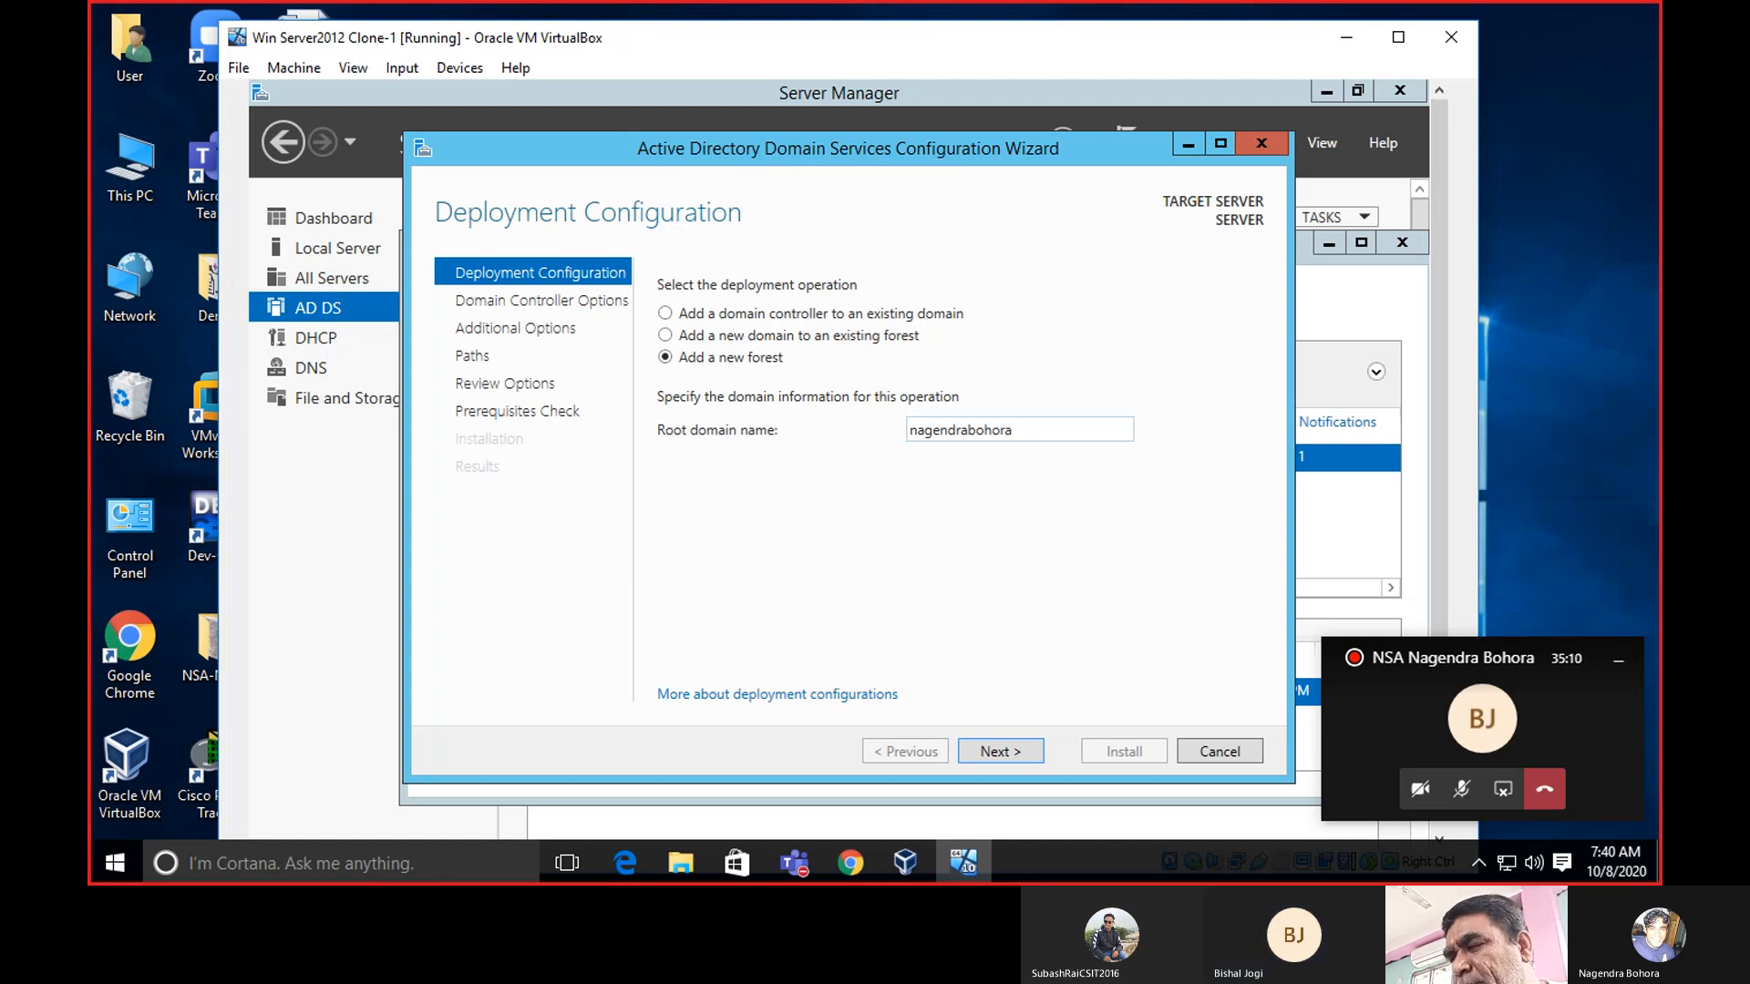
type(".blo")
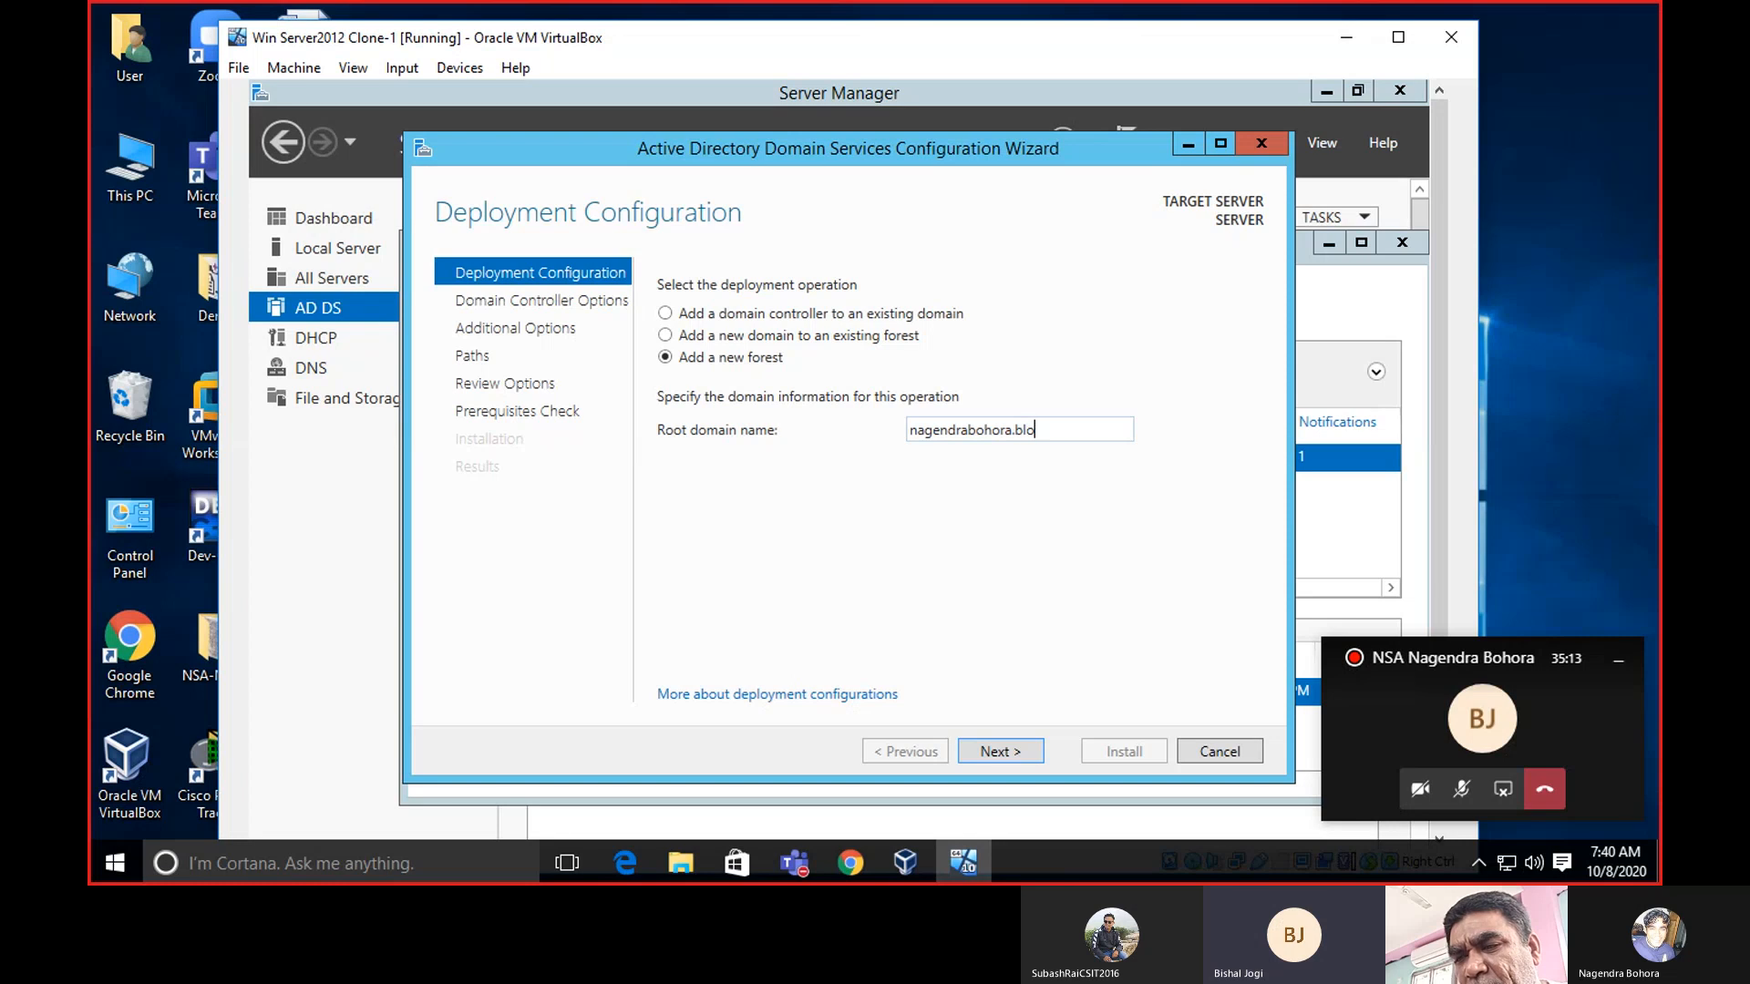
type("gspot.com")
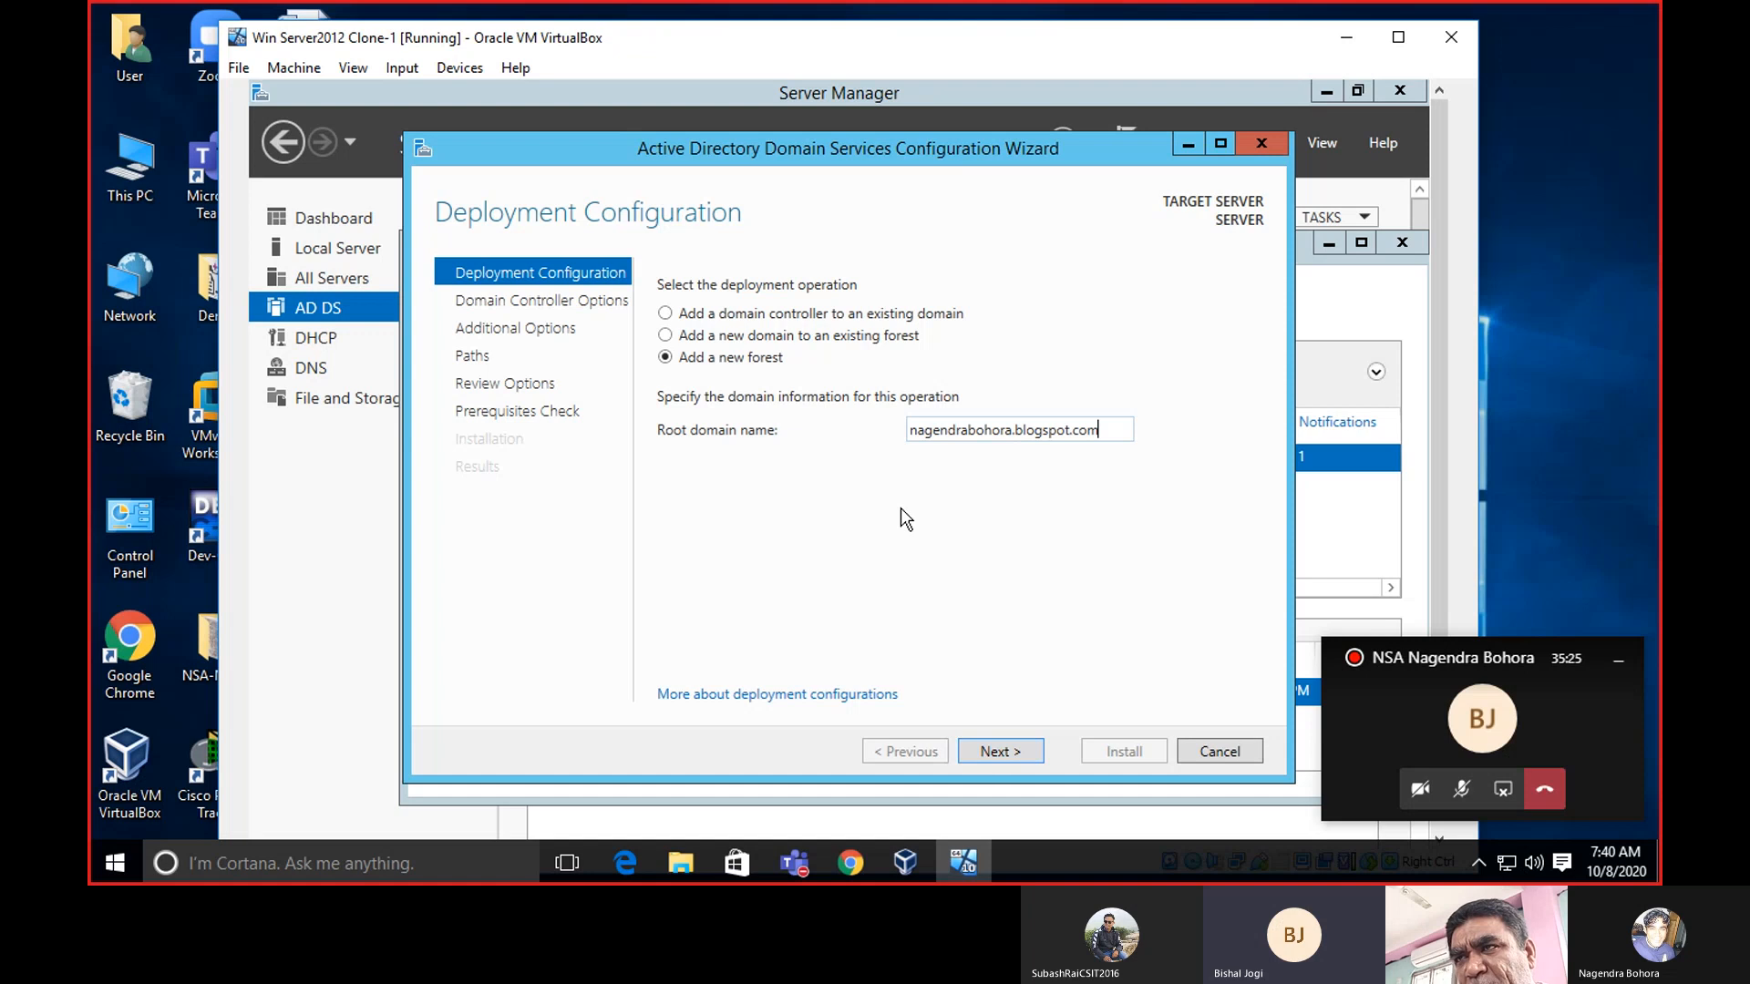
Advance to Domain Controller Options and keep both forest and domain functional levels at Windows Server 2012 R2.
left_click(1007, 753)
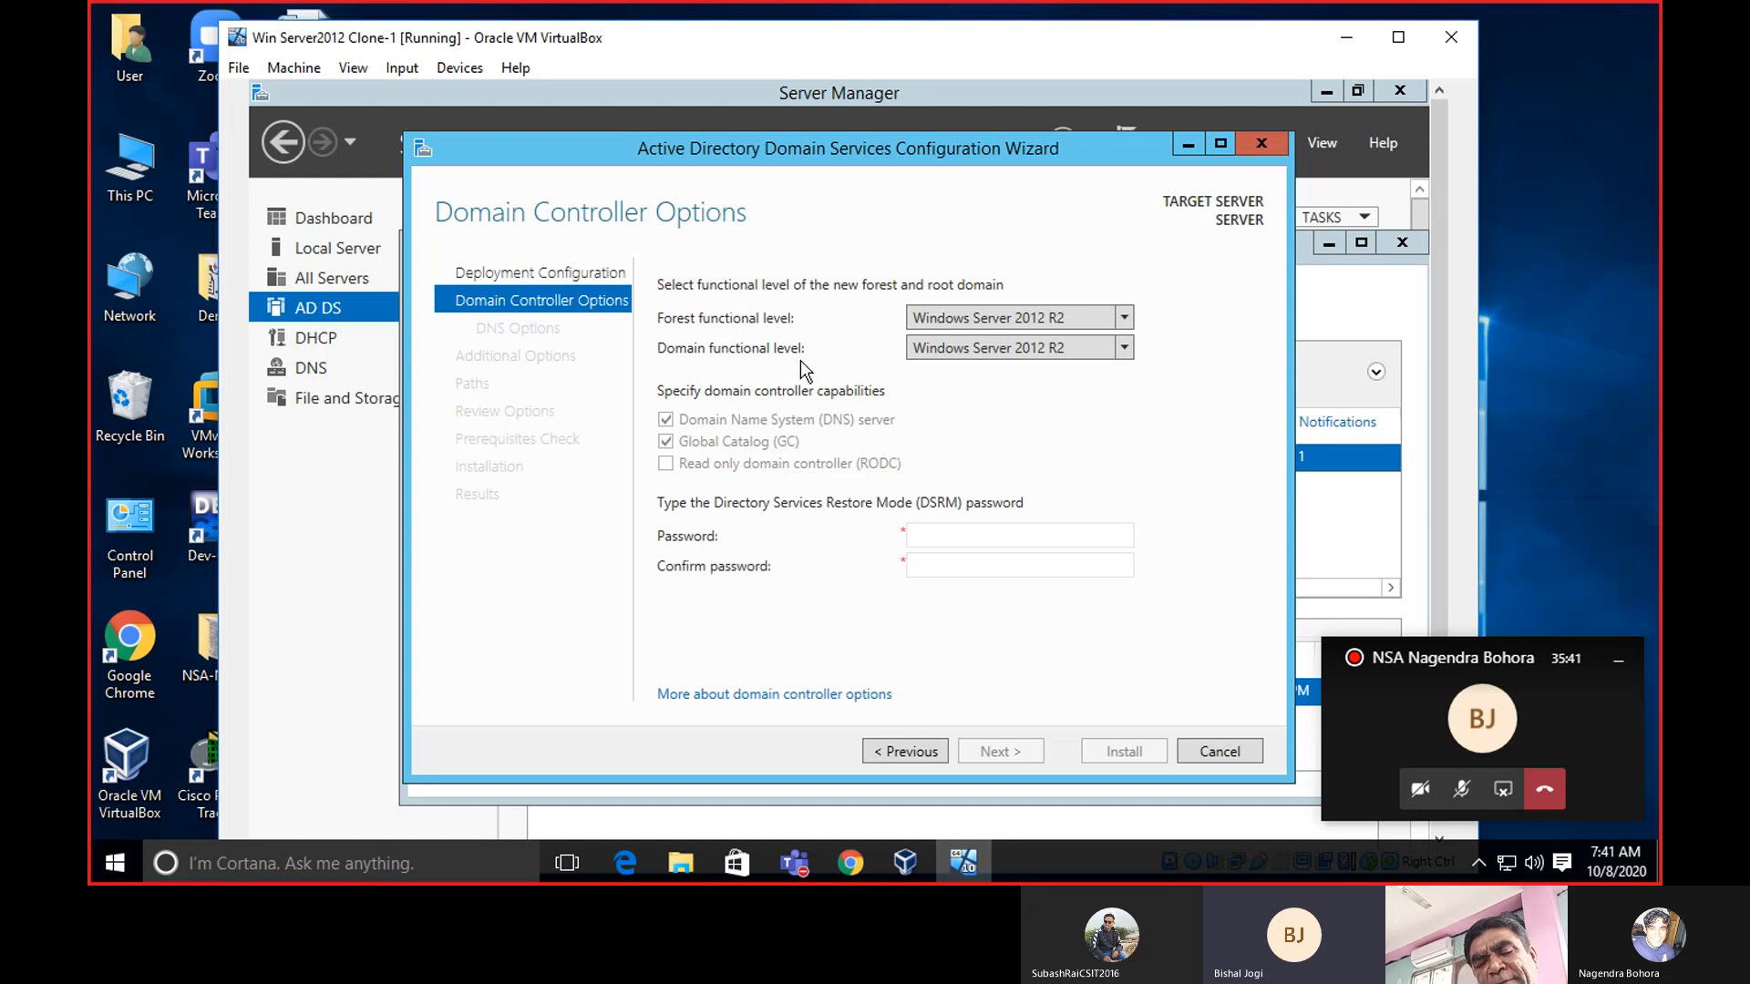
left_click(1125, 319)
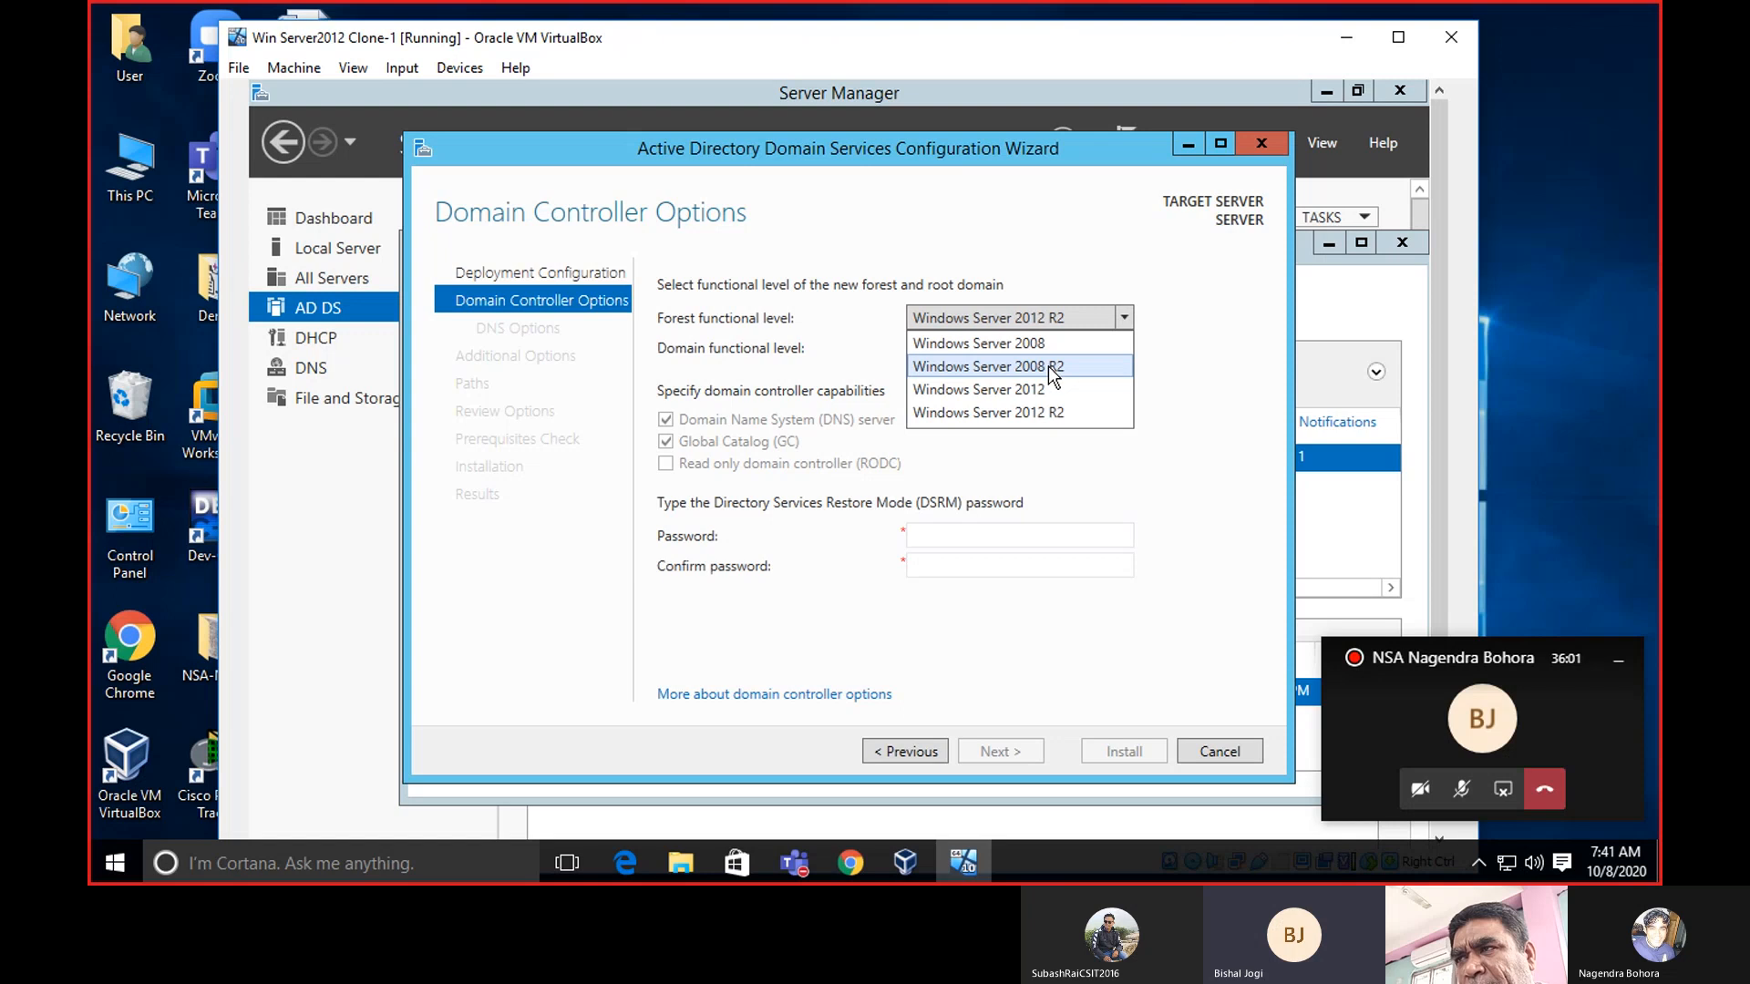
left_click(1126, 316)
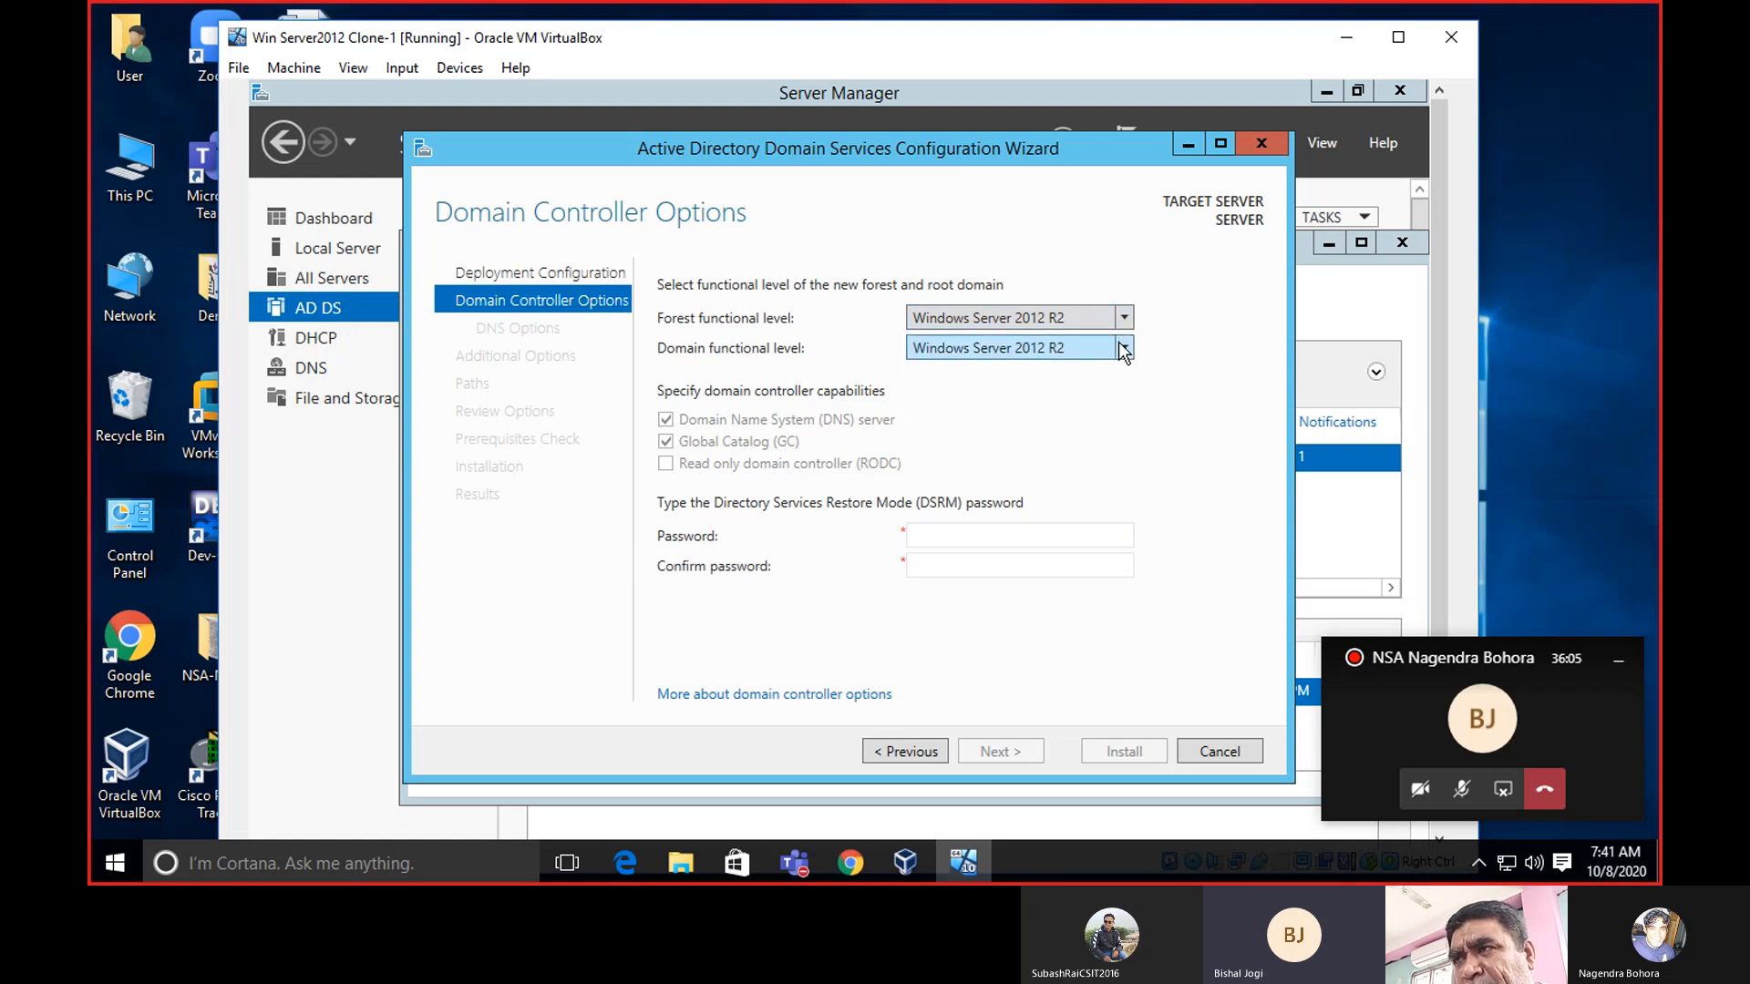
left_click(1120, 345)
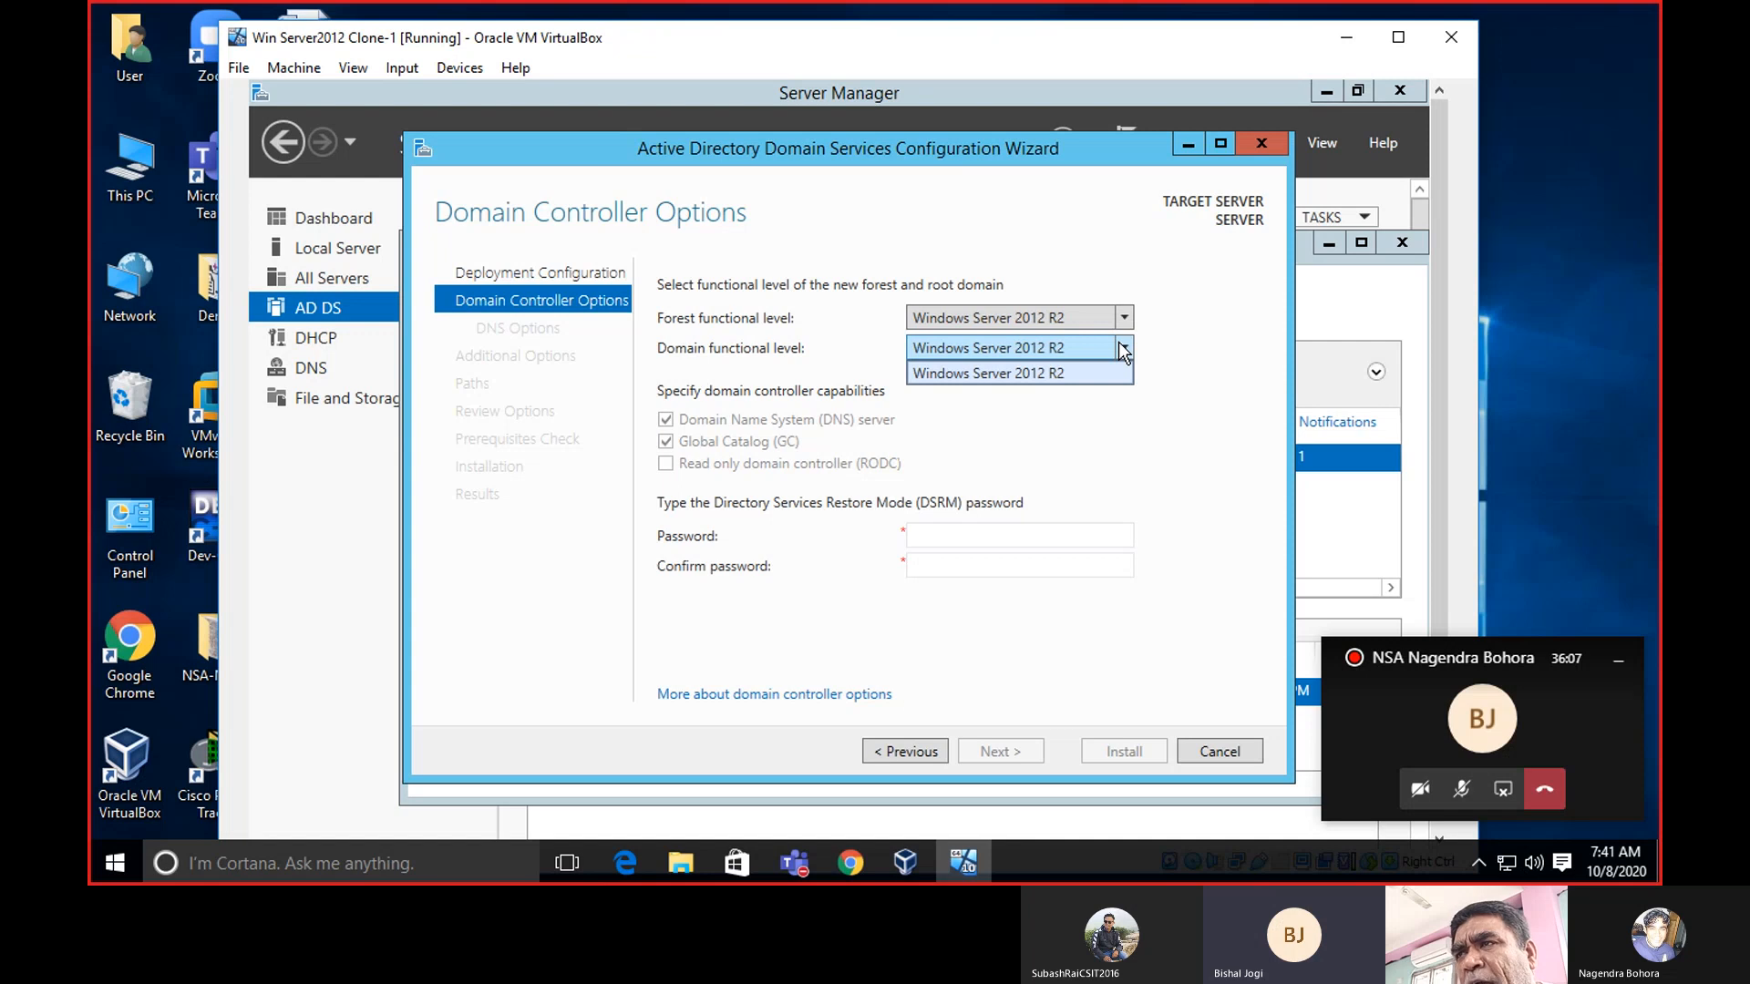
left_click(1123, 351)
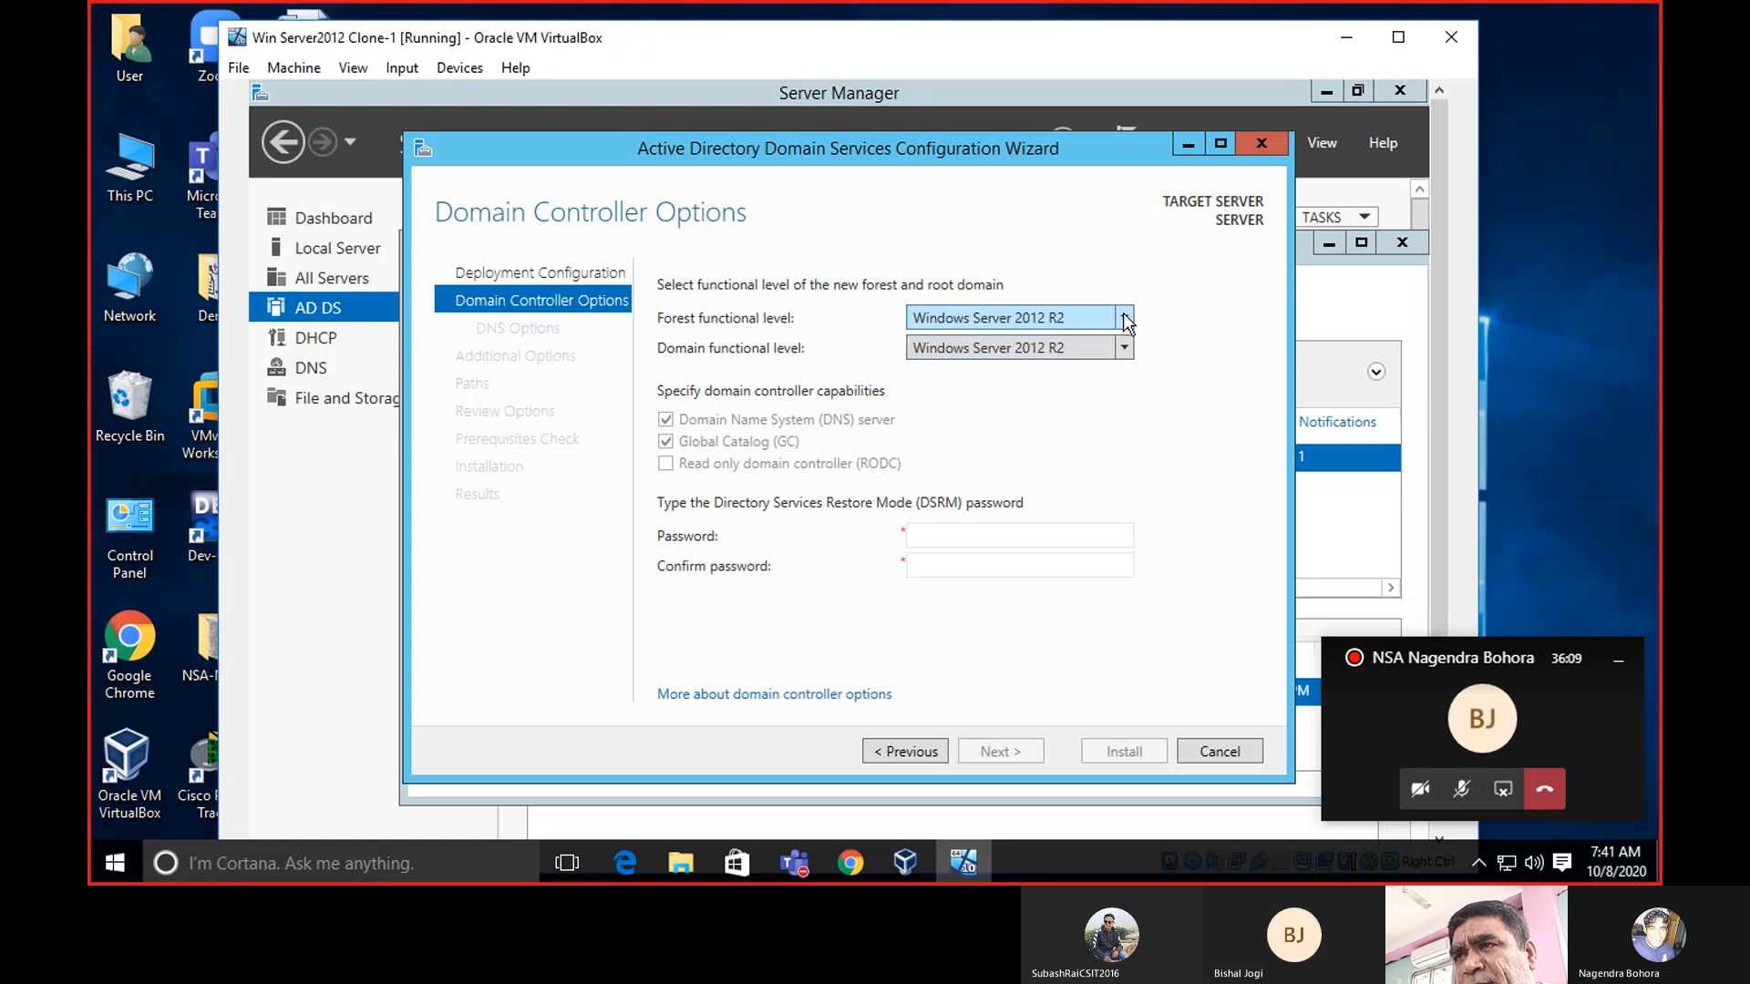
left_click(1124, 319)
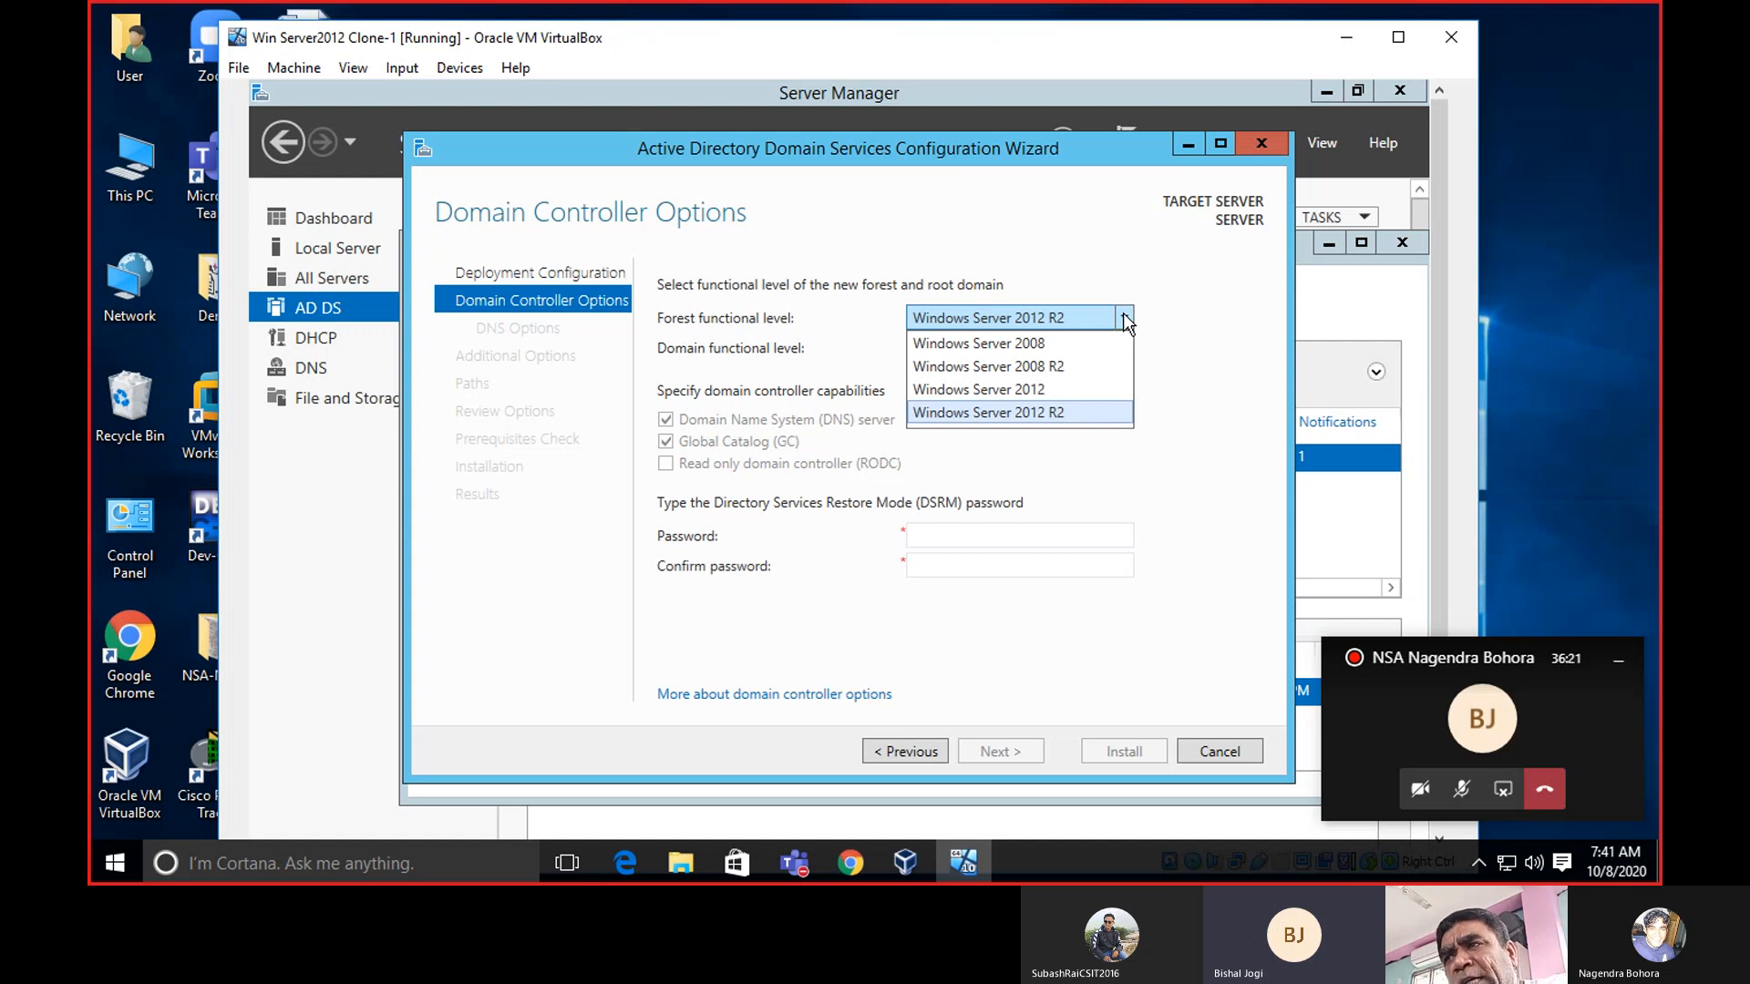
left_click(1123, 313)
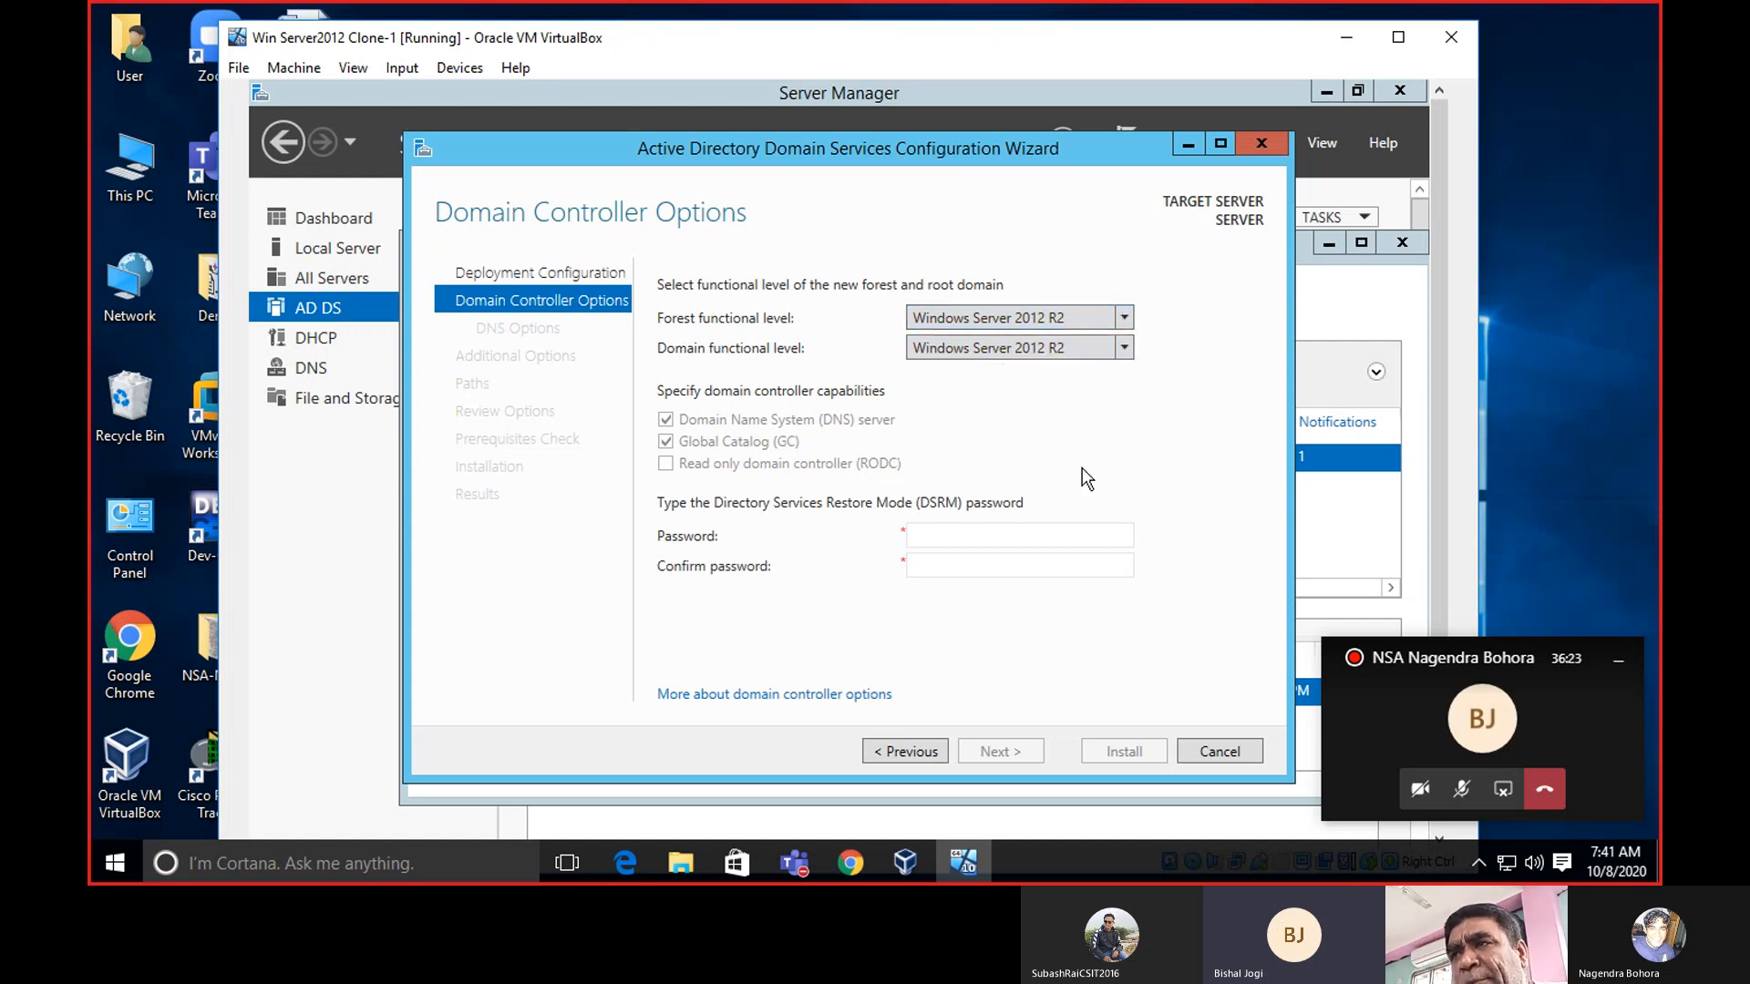
Type the DSRM password into both the Password and Confirm password boxes.
left_click(981, 533)
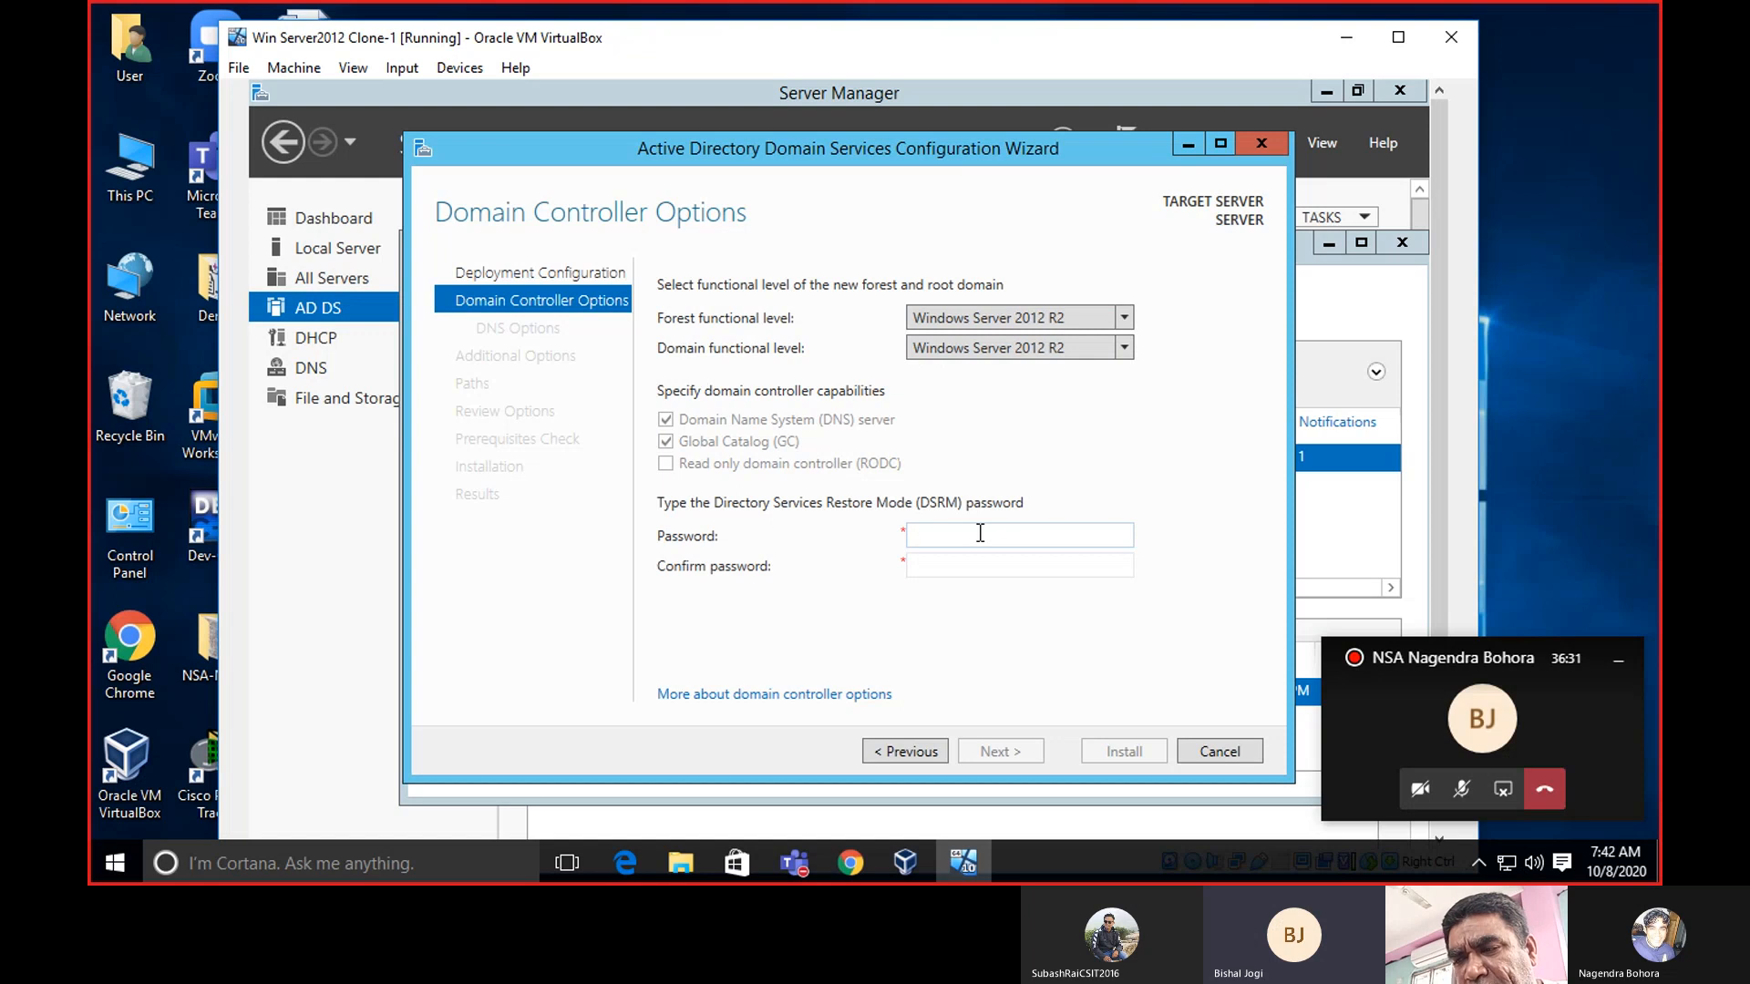
type("•")
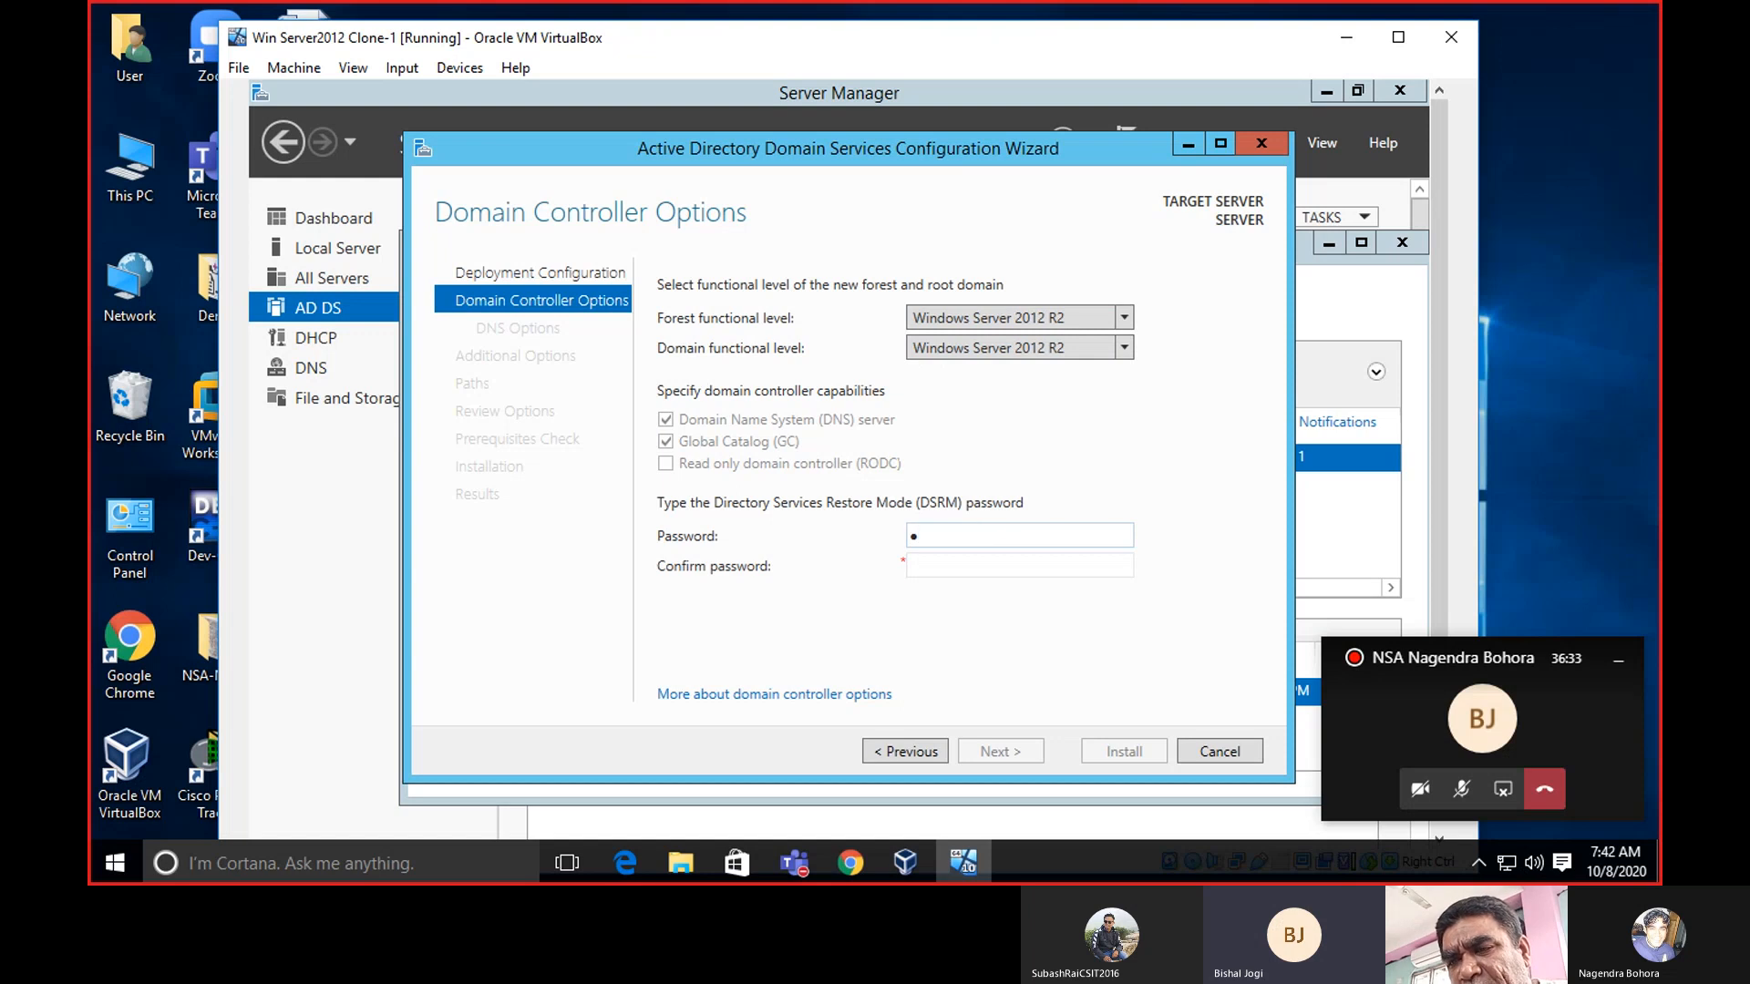
type("•")
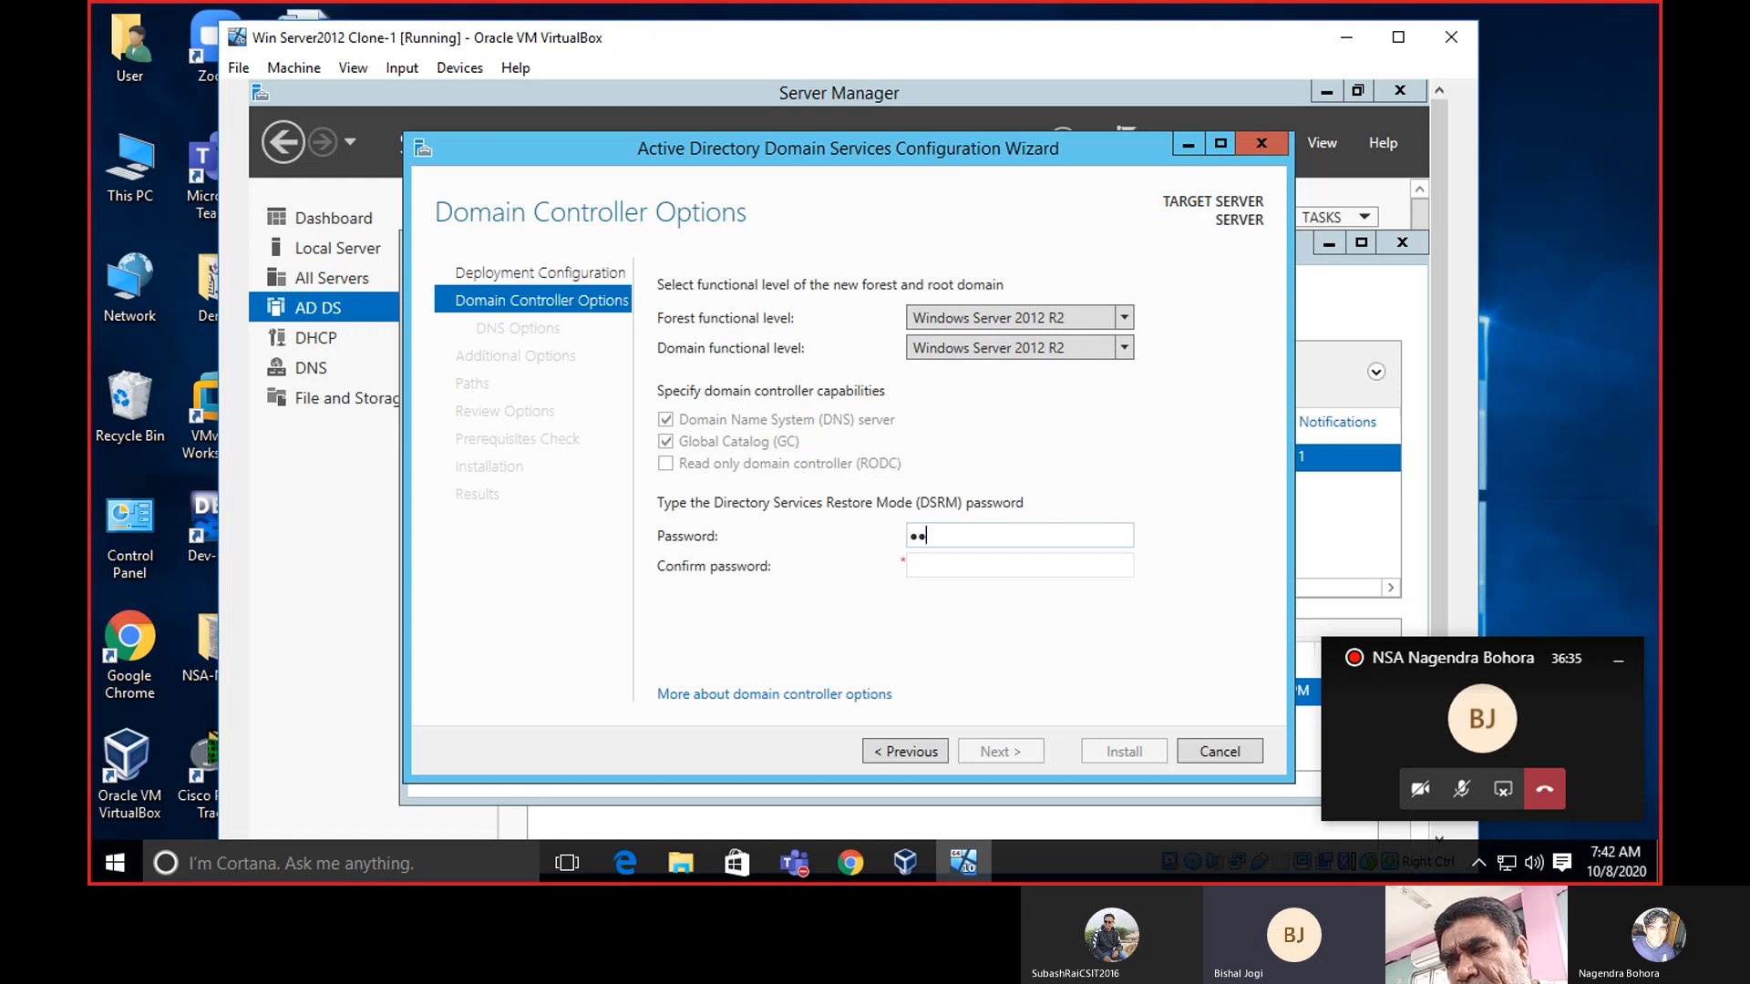
type("••")
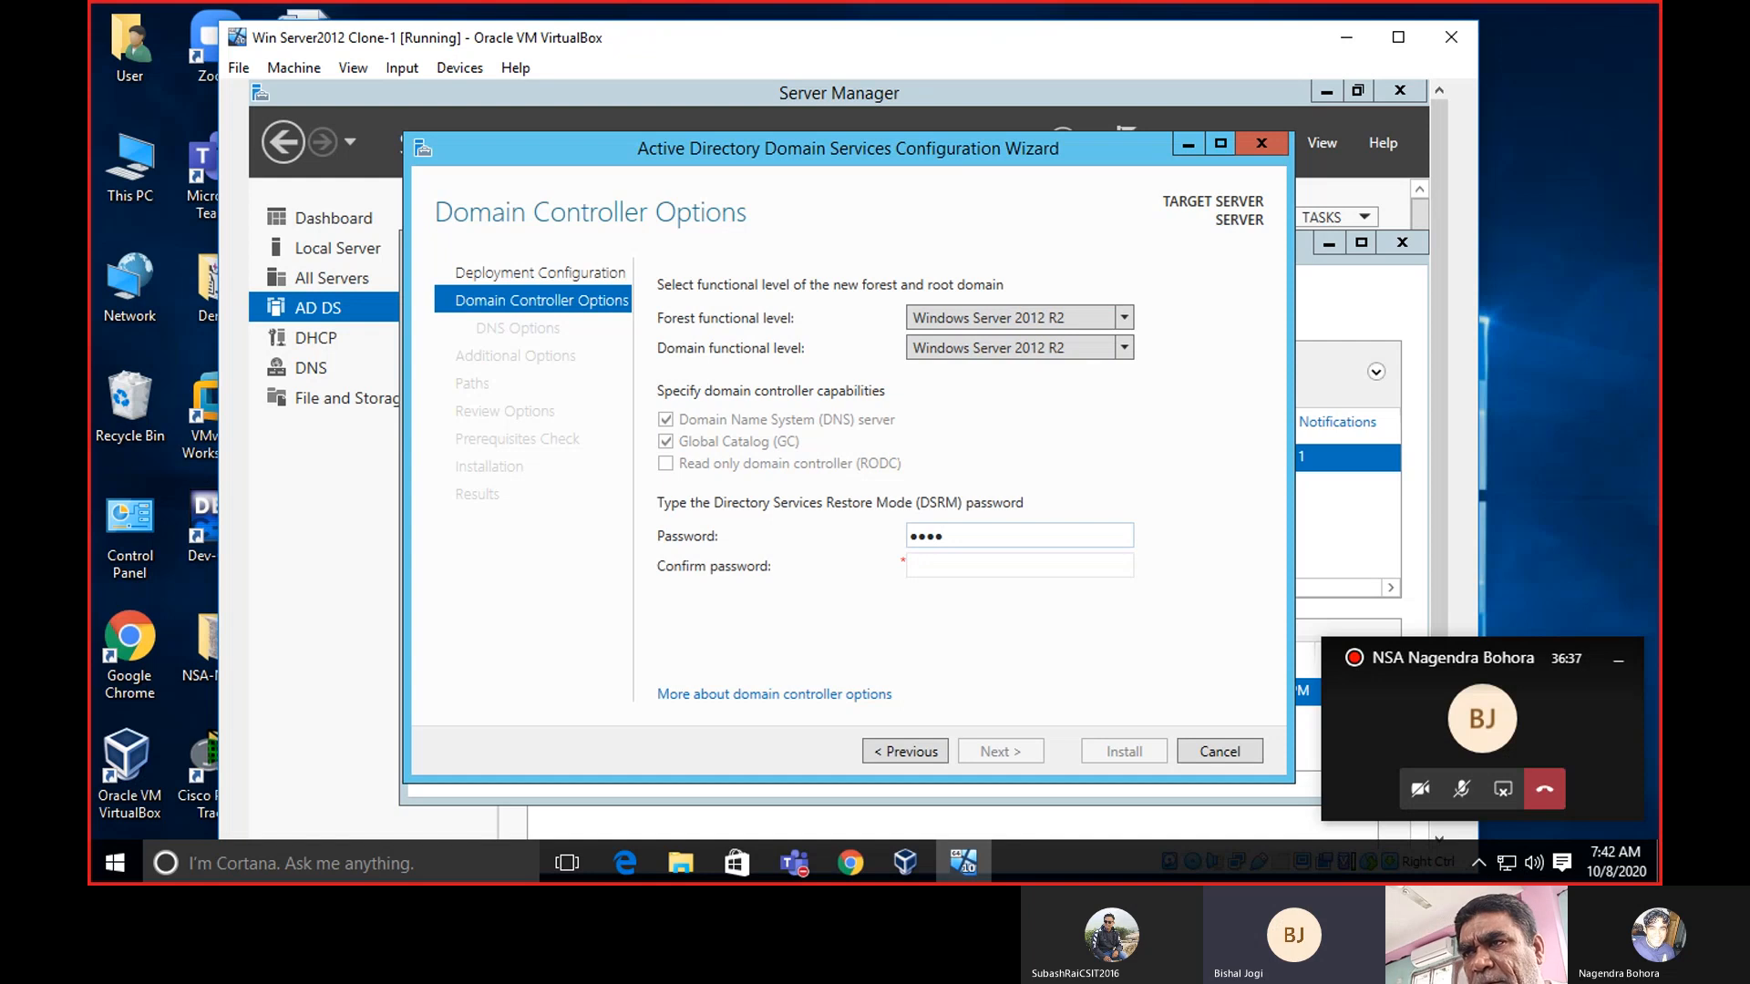
left_click(975, 565)
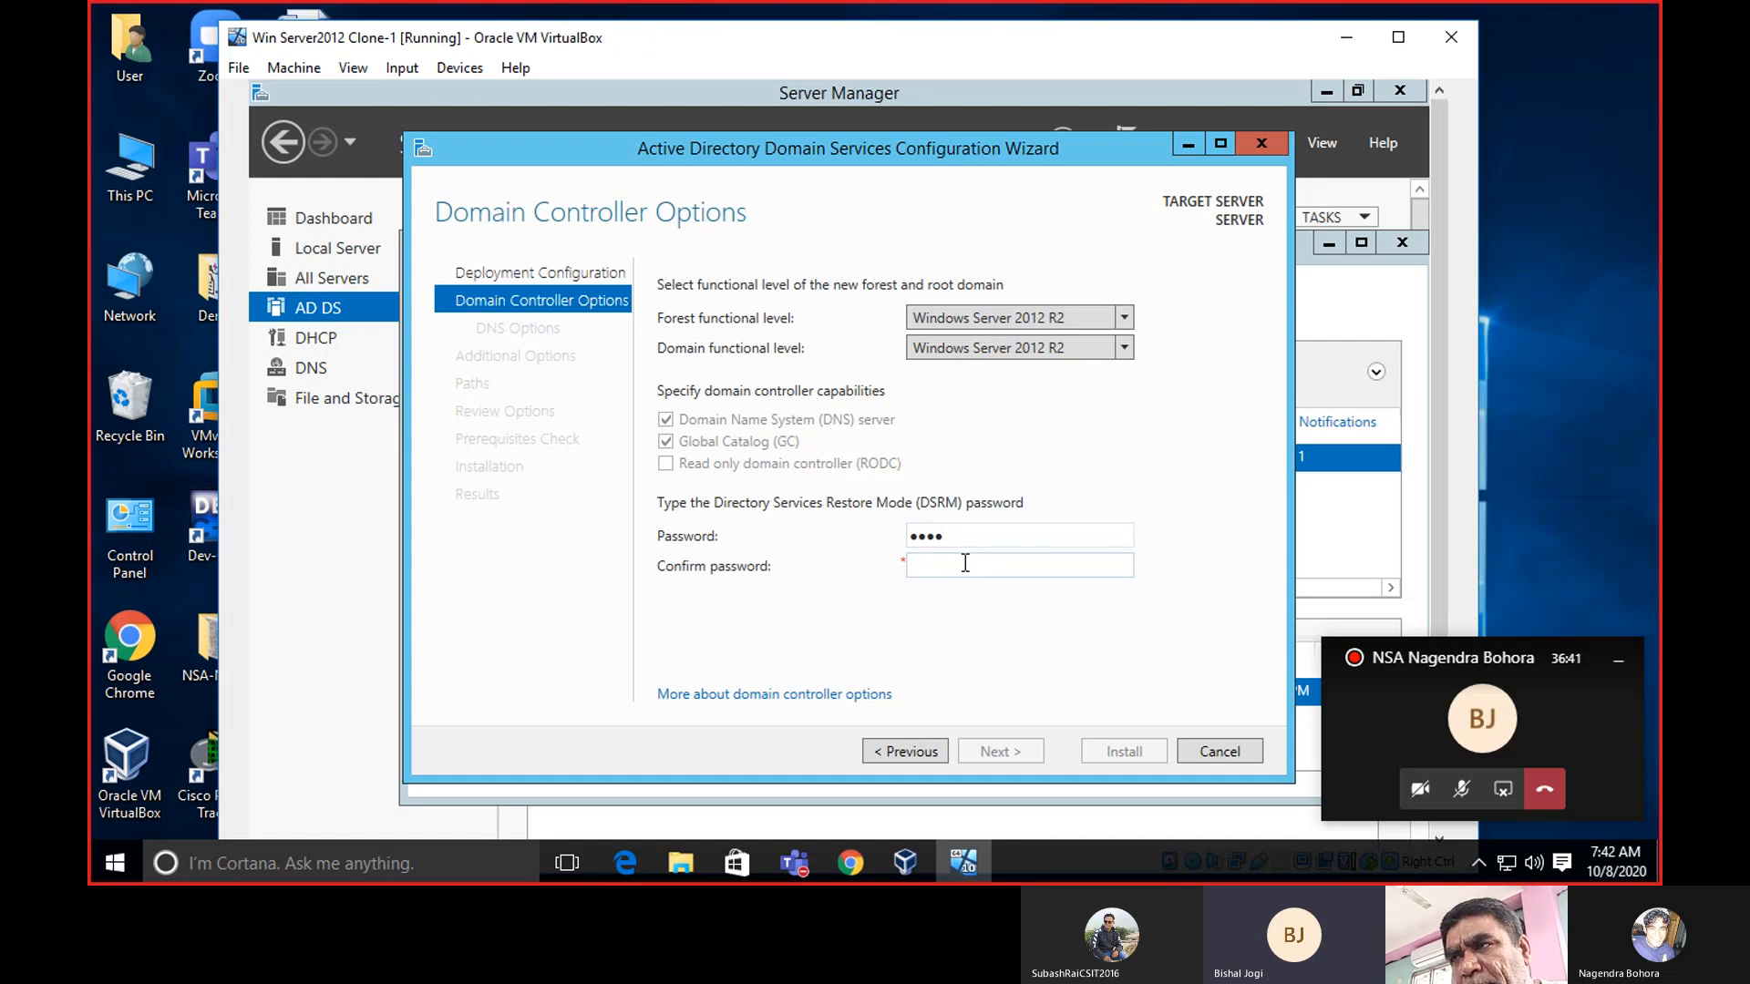
type("••")
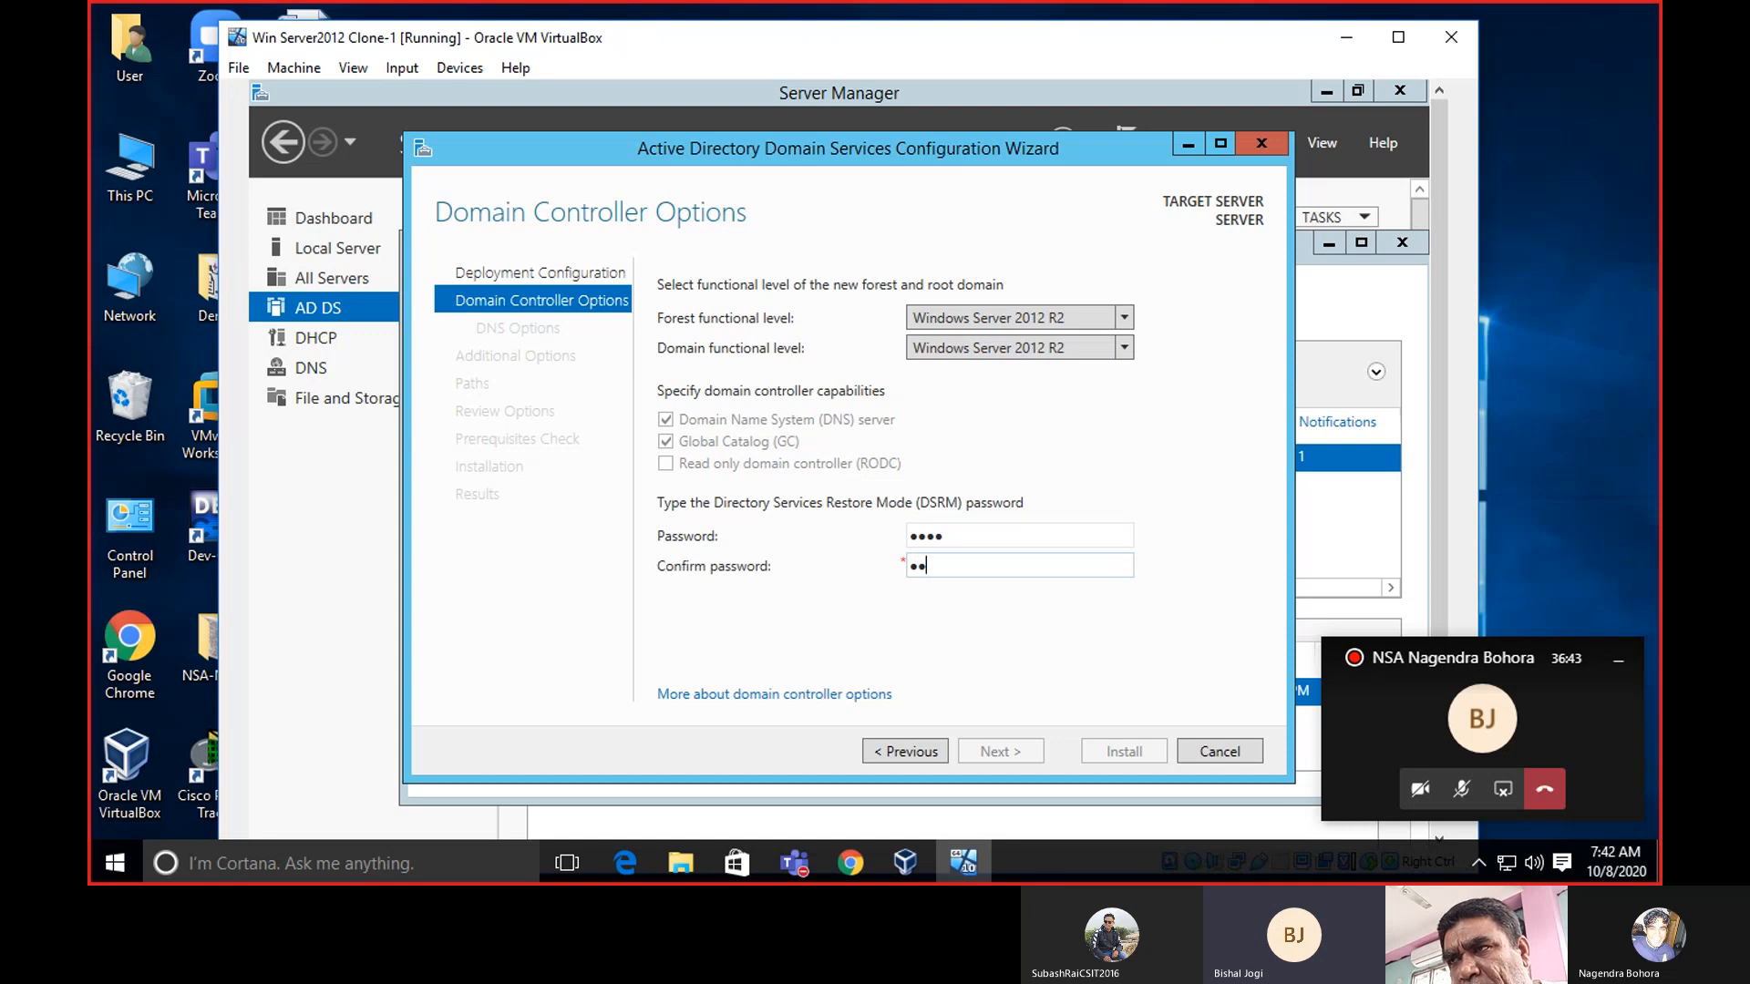
type("••")
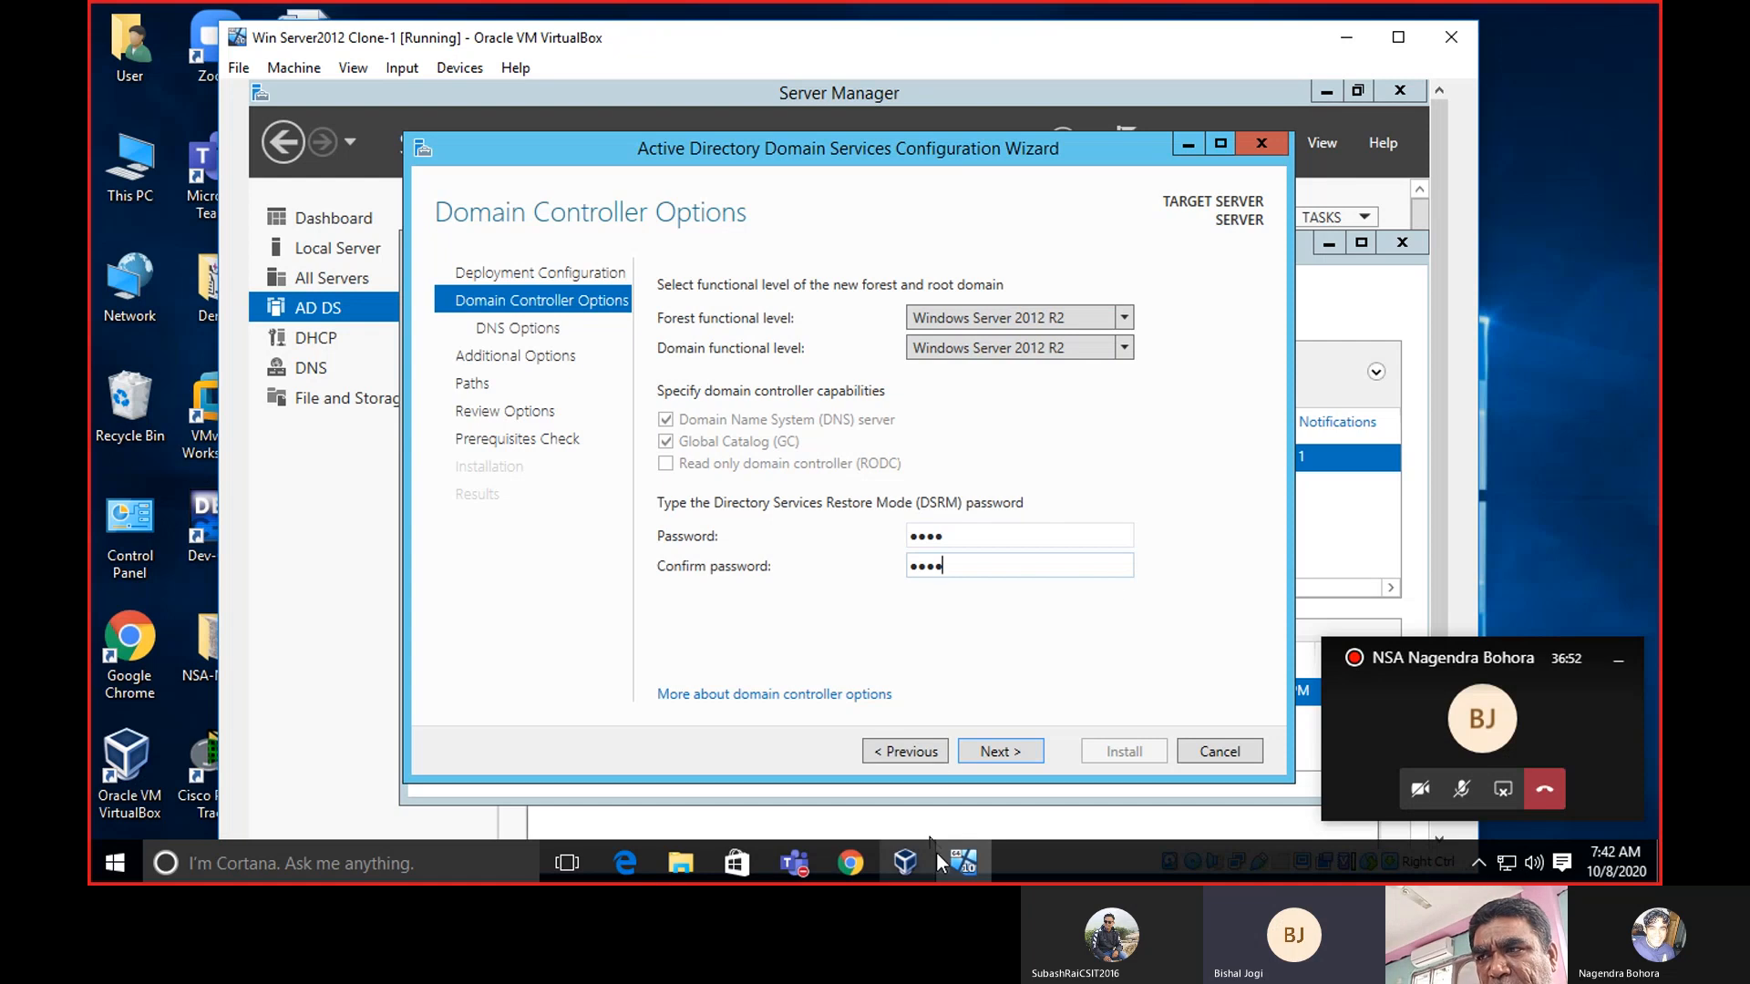
mouse_move(939, 855)
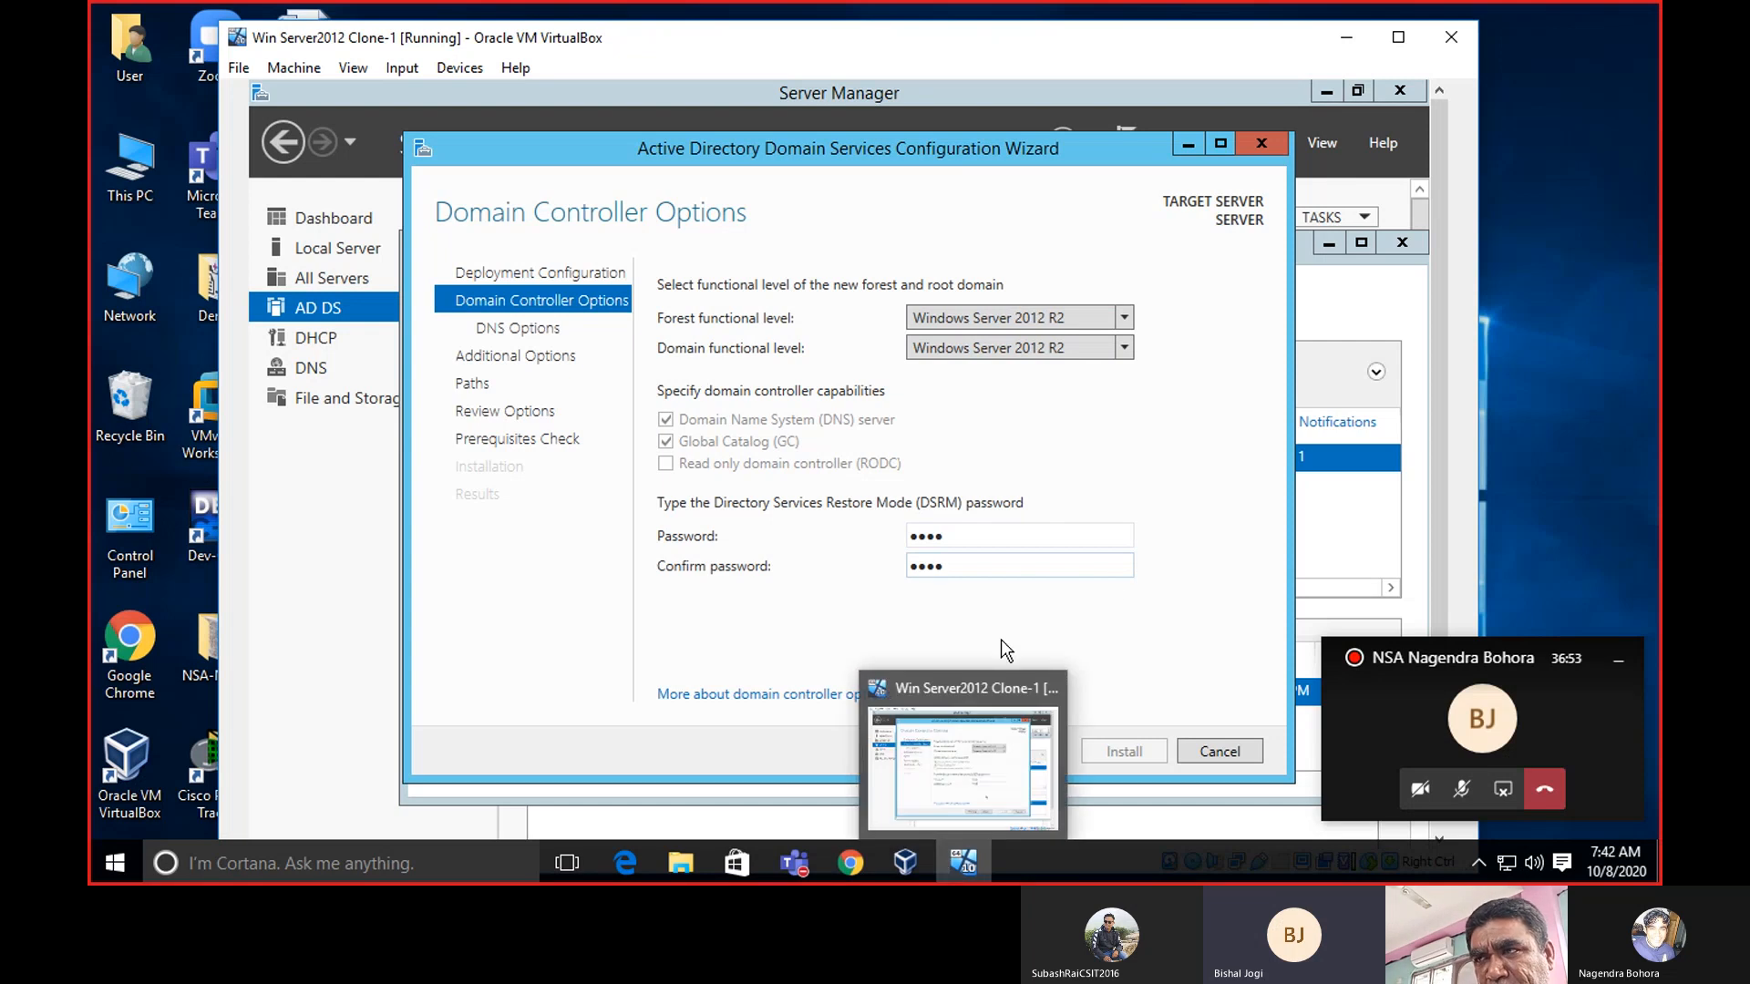
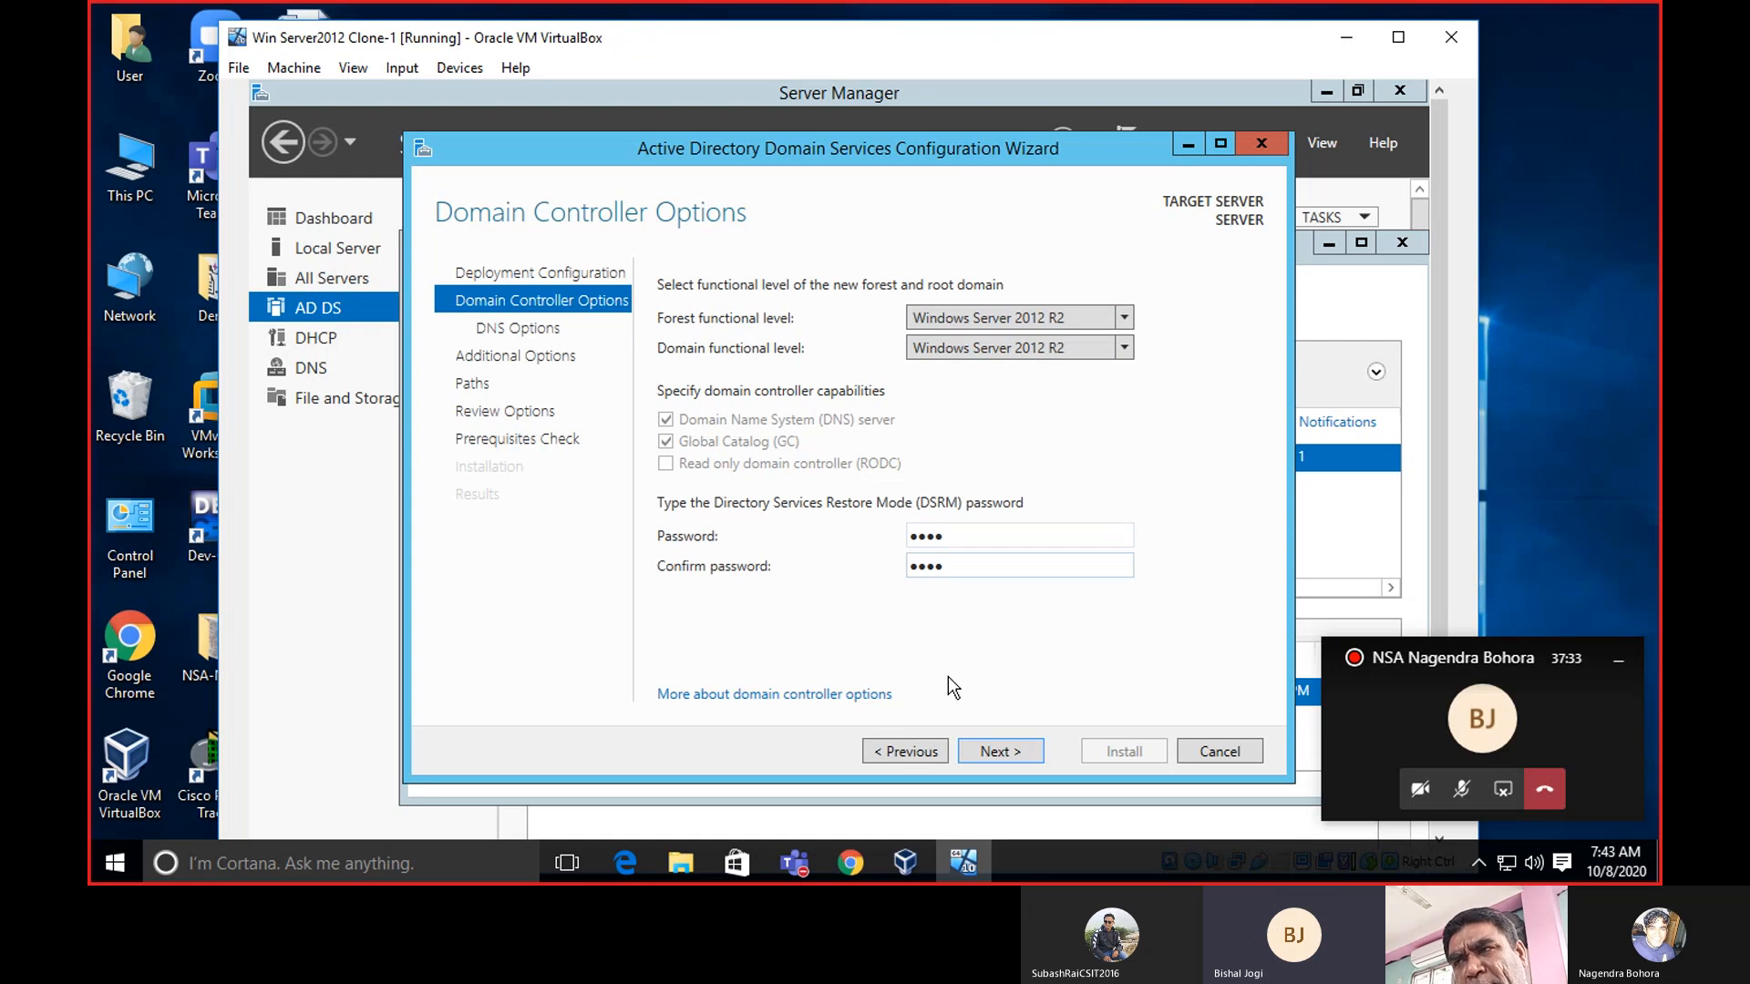
Accept the Domain Controller Options and DNS Options pages with their default settings.
left_click(1003, 749)
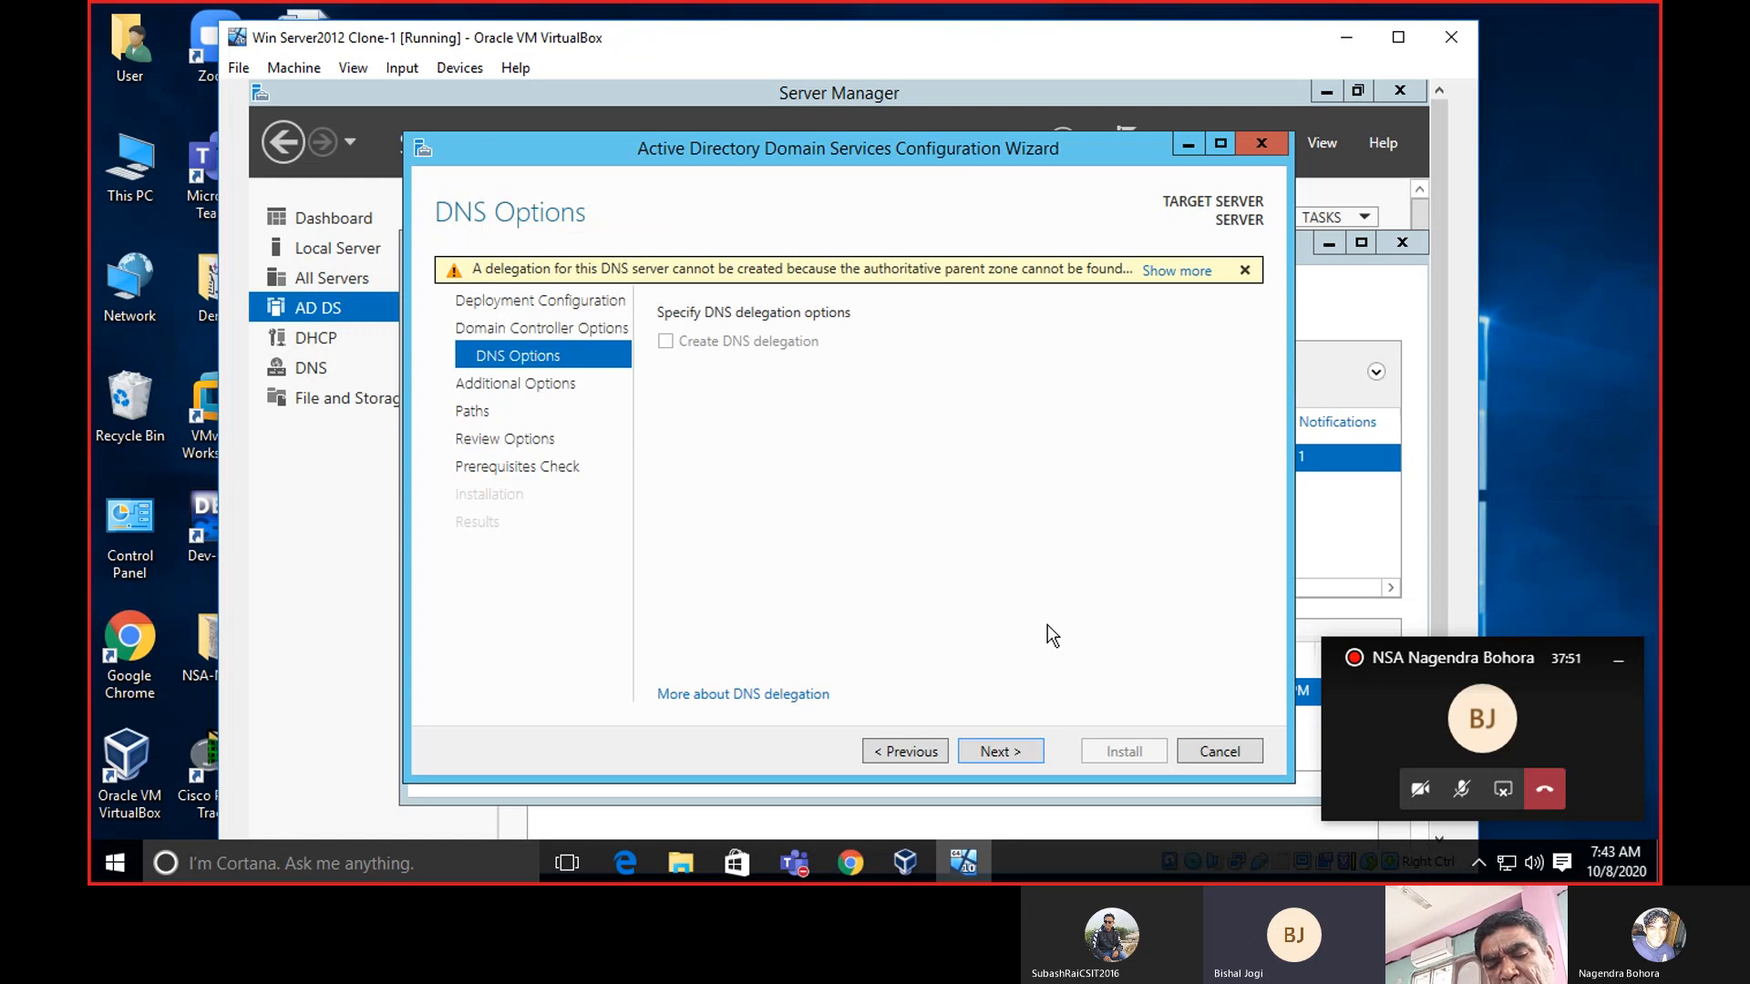
left_click(1000, 751)
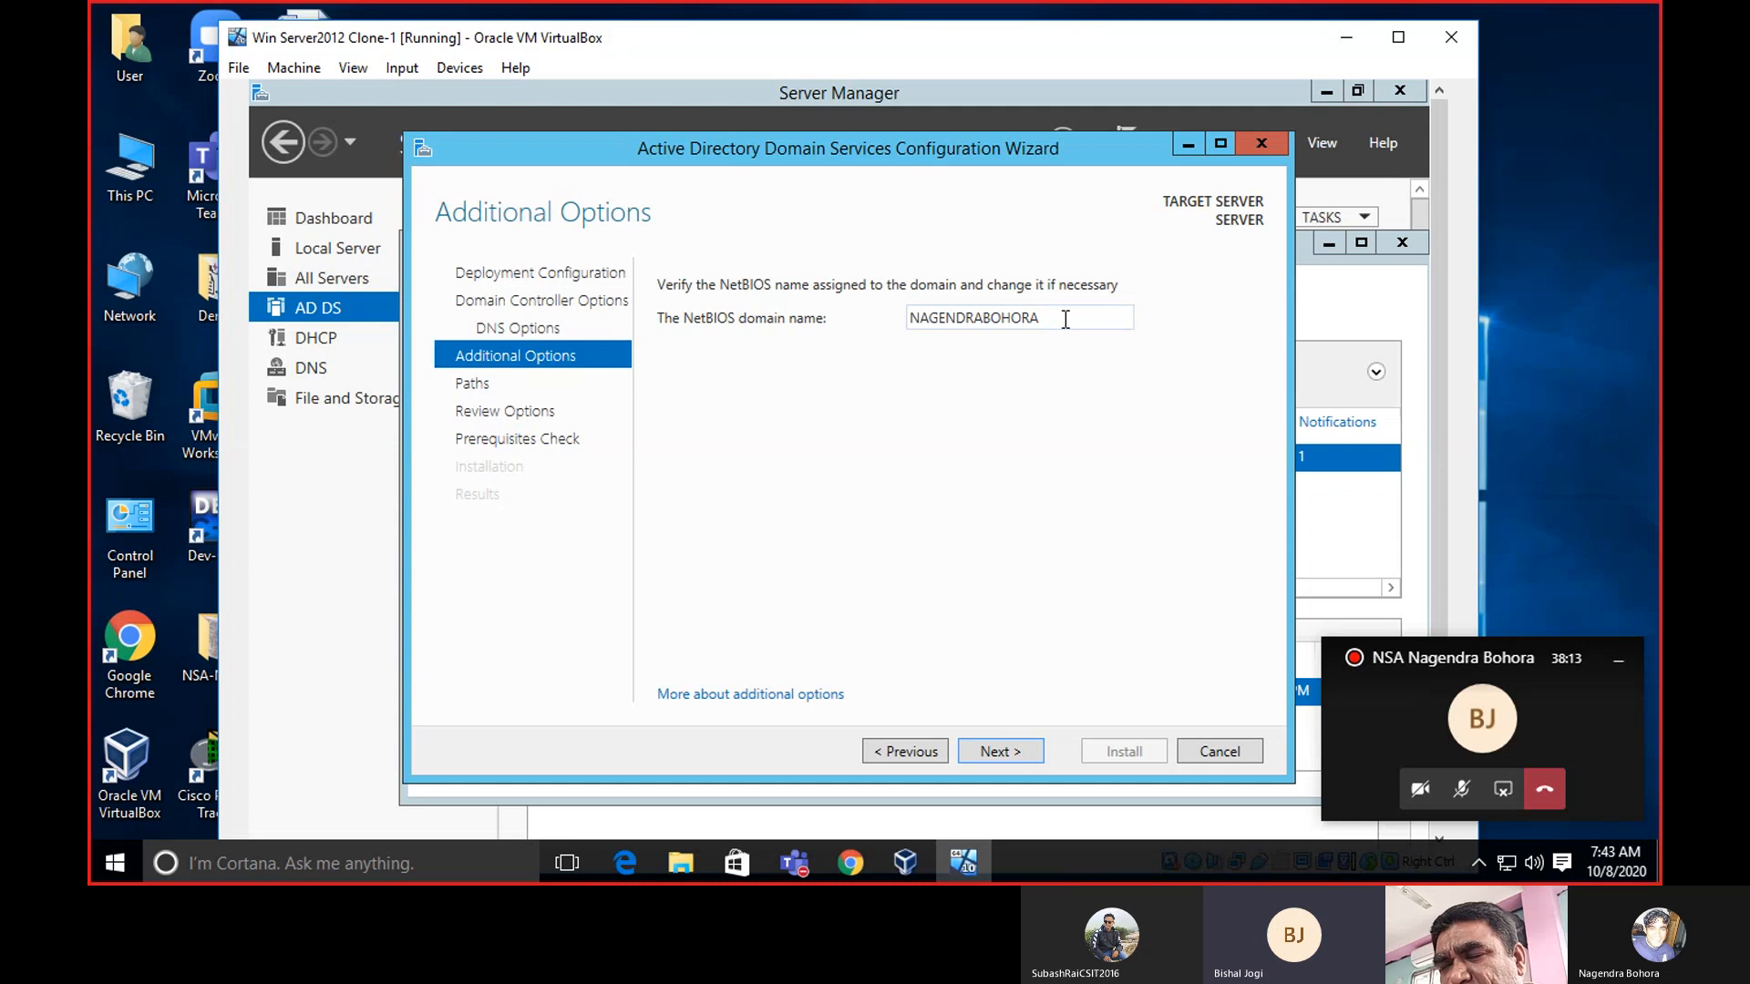
left_click(854, 866)
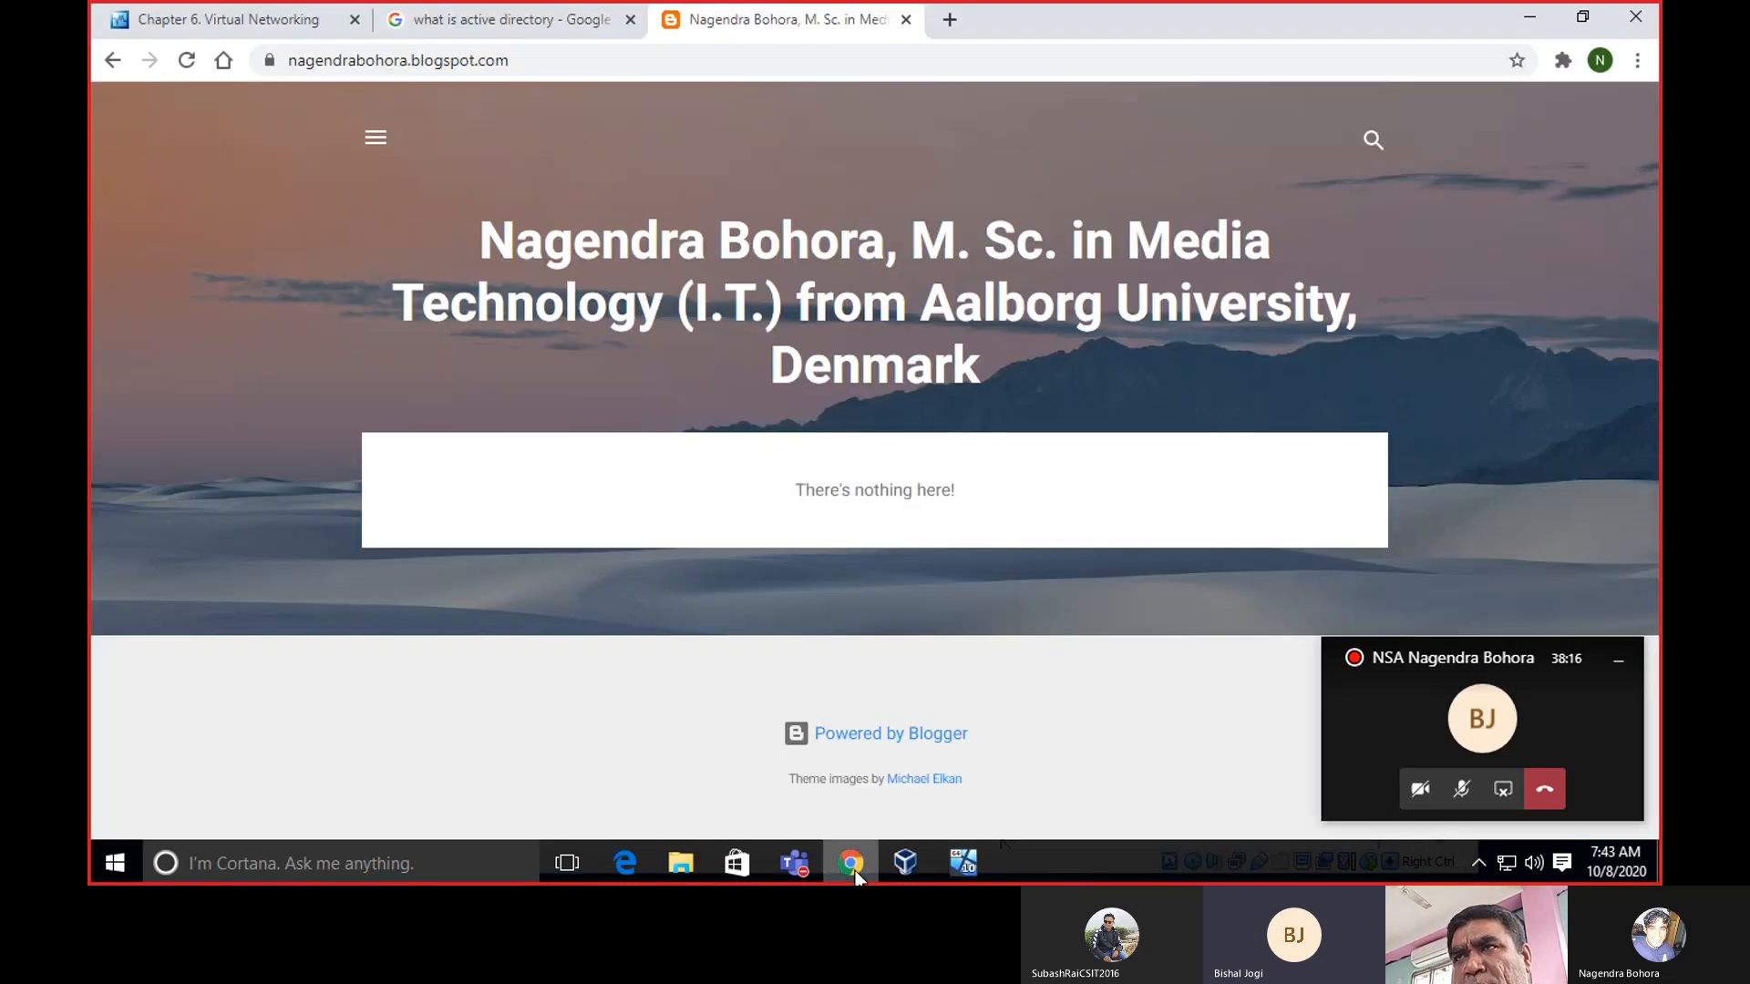
left_click(1529, 26)
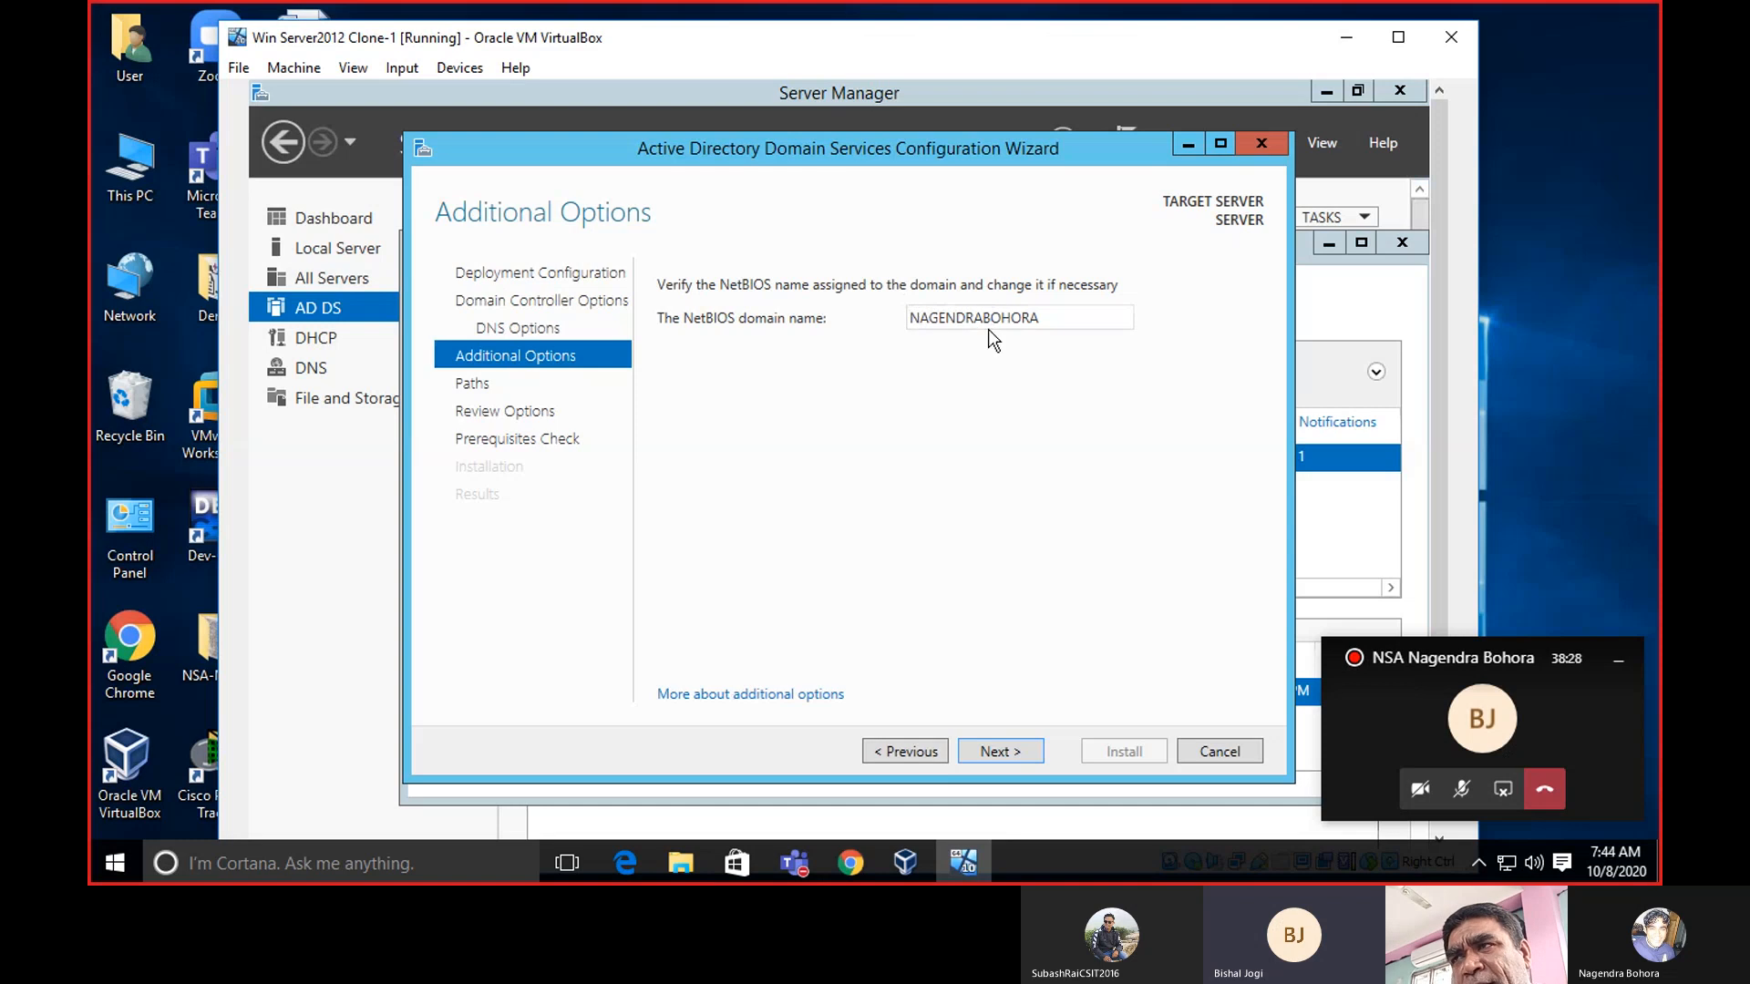
Accept the automatically proposed NetBIOS domain name on Additional Options.
left_click(1006, 749)
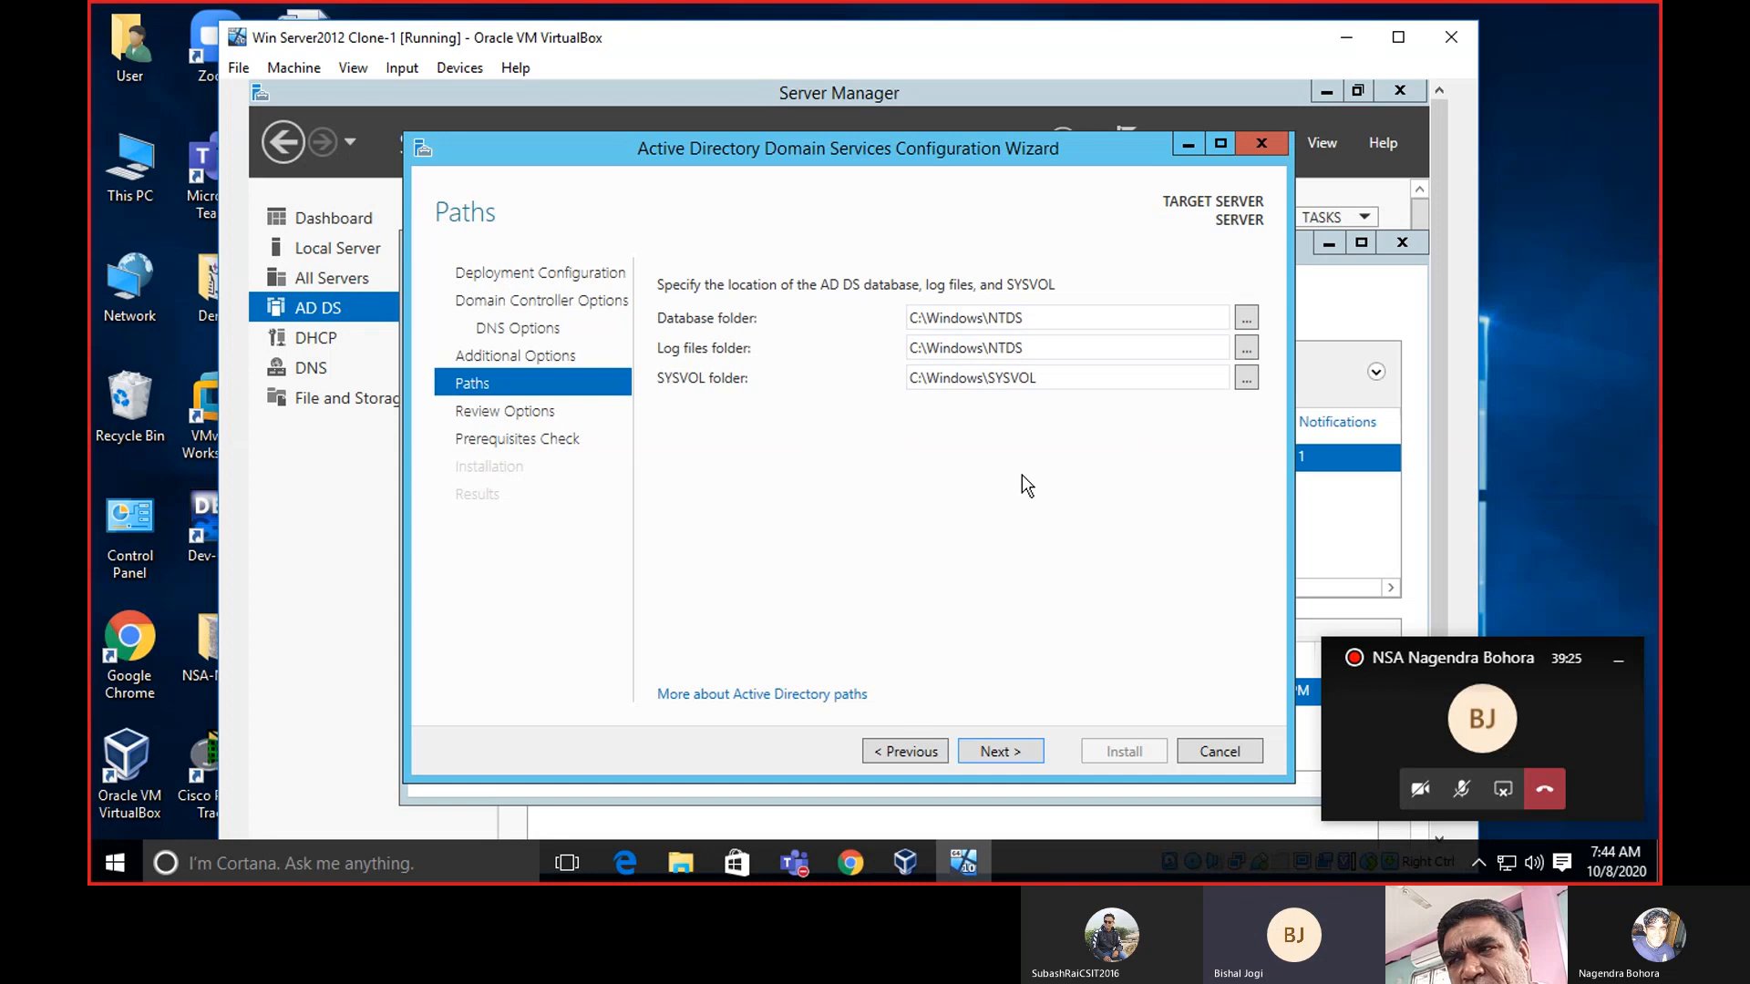
Keep the default C:\Windows NTDS and SYSVOL paths, then scroll through the Review Options summary.
left_click(1013, 747)
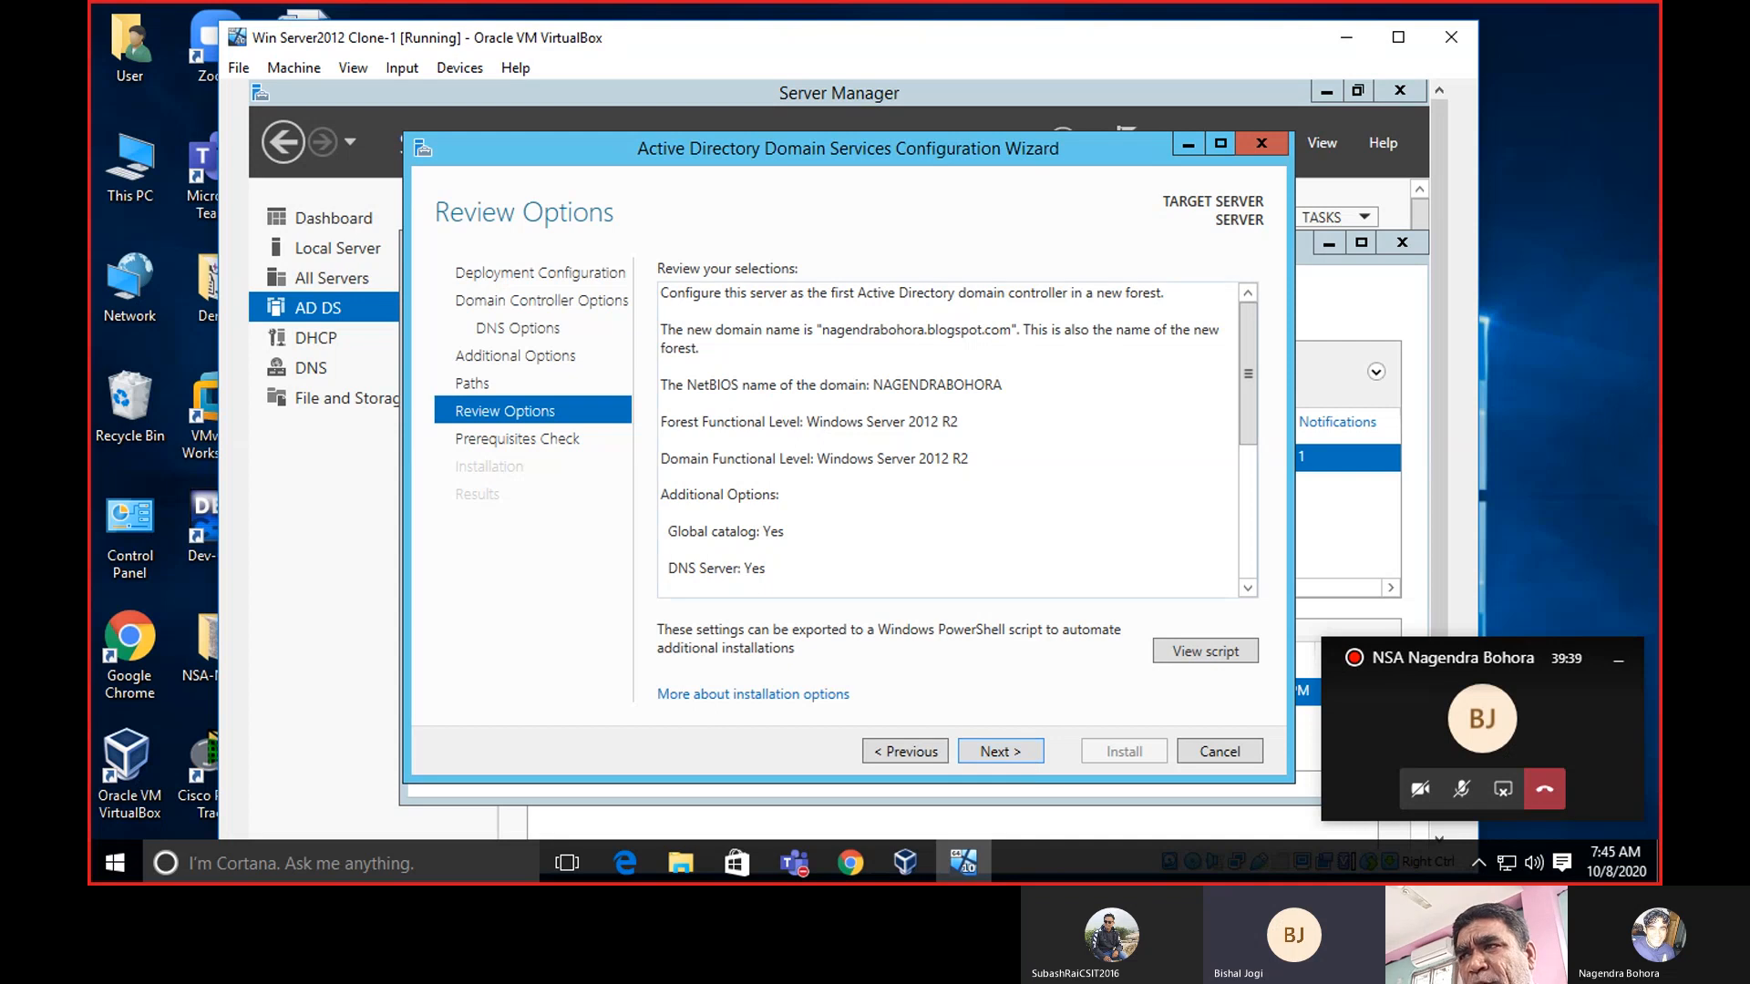
scroll(1256, 358, "down", 1)
scroll(1249, 364, "down", 3)
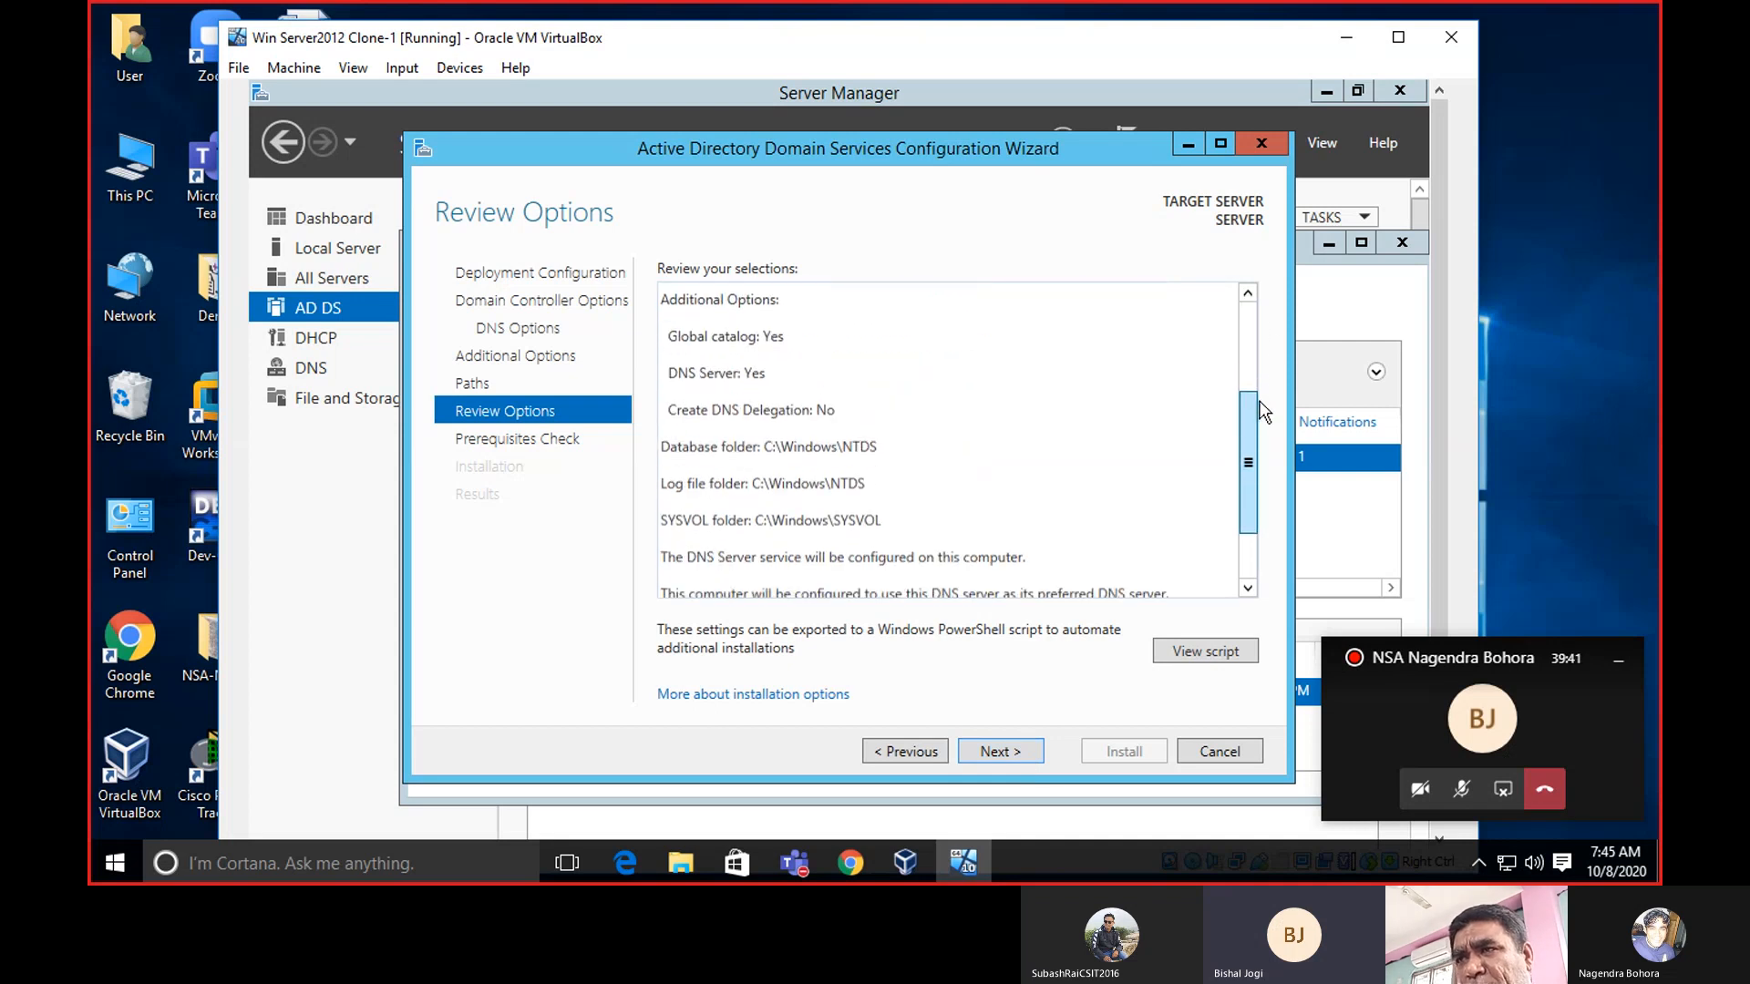
scroll(1235, 383, "up", 4)
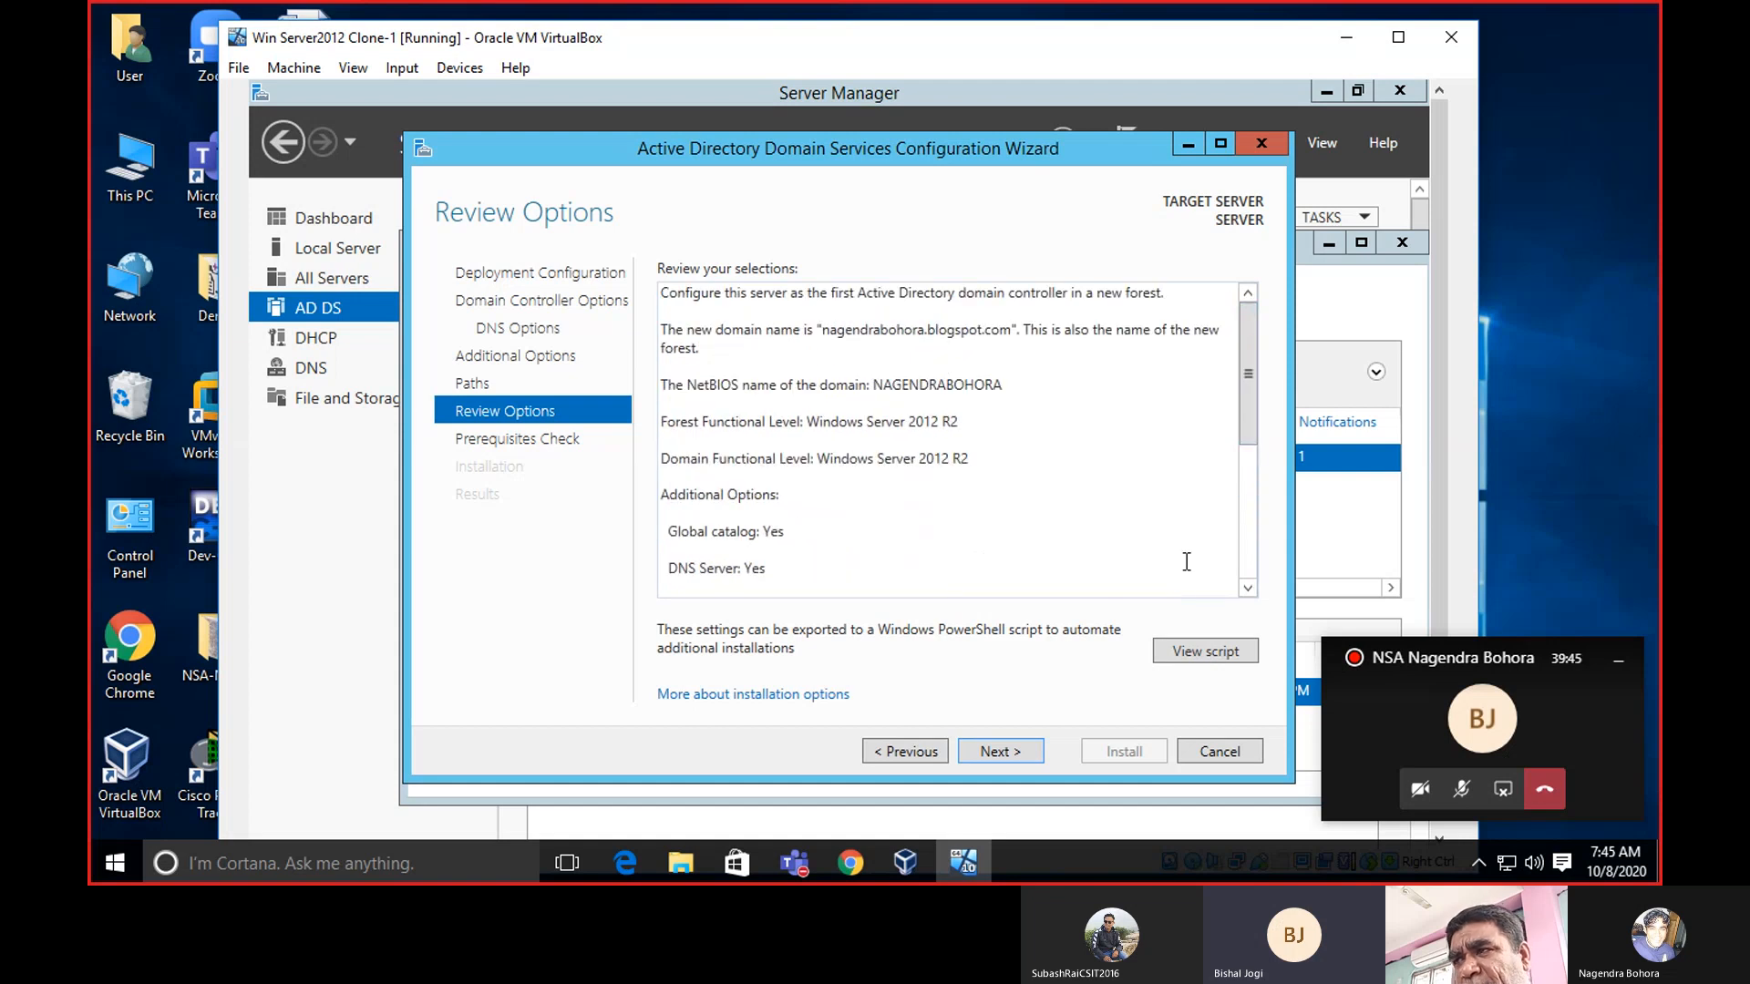
Run the prerequisites check and scroll its results to the bottom.
left_click(1004, 751)
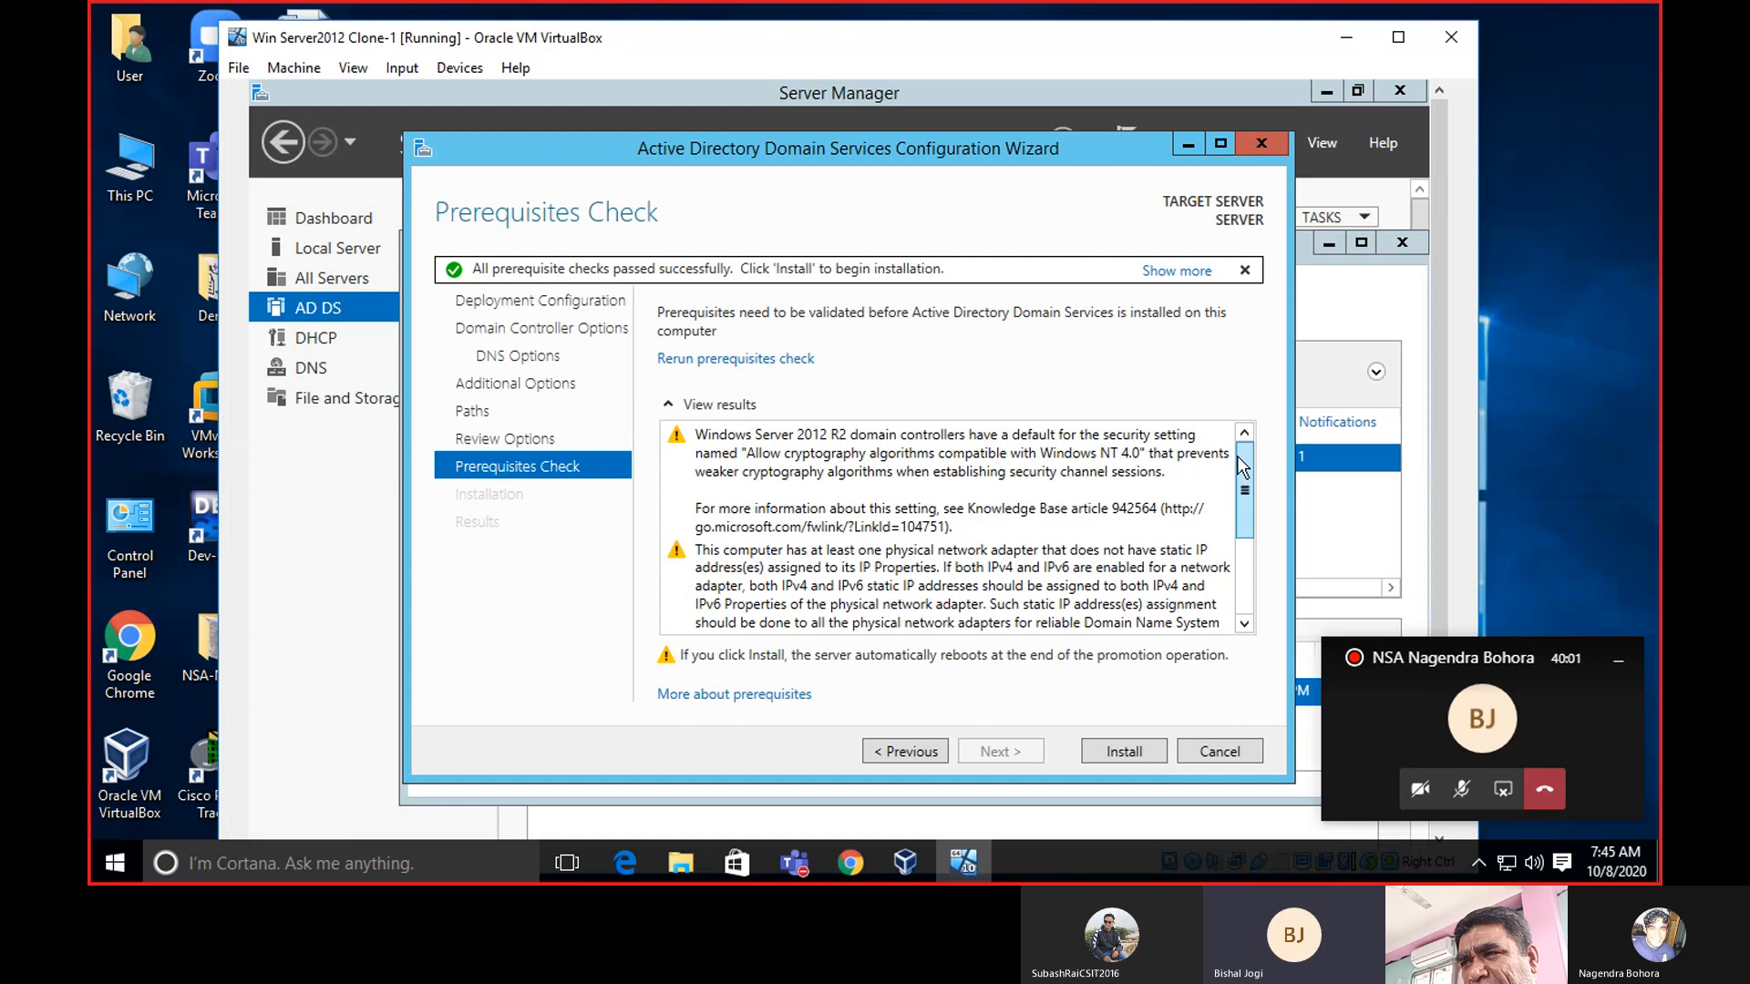
left_click_drag(1243, 468, 1261, 594)
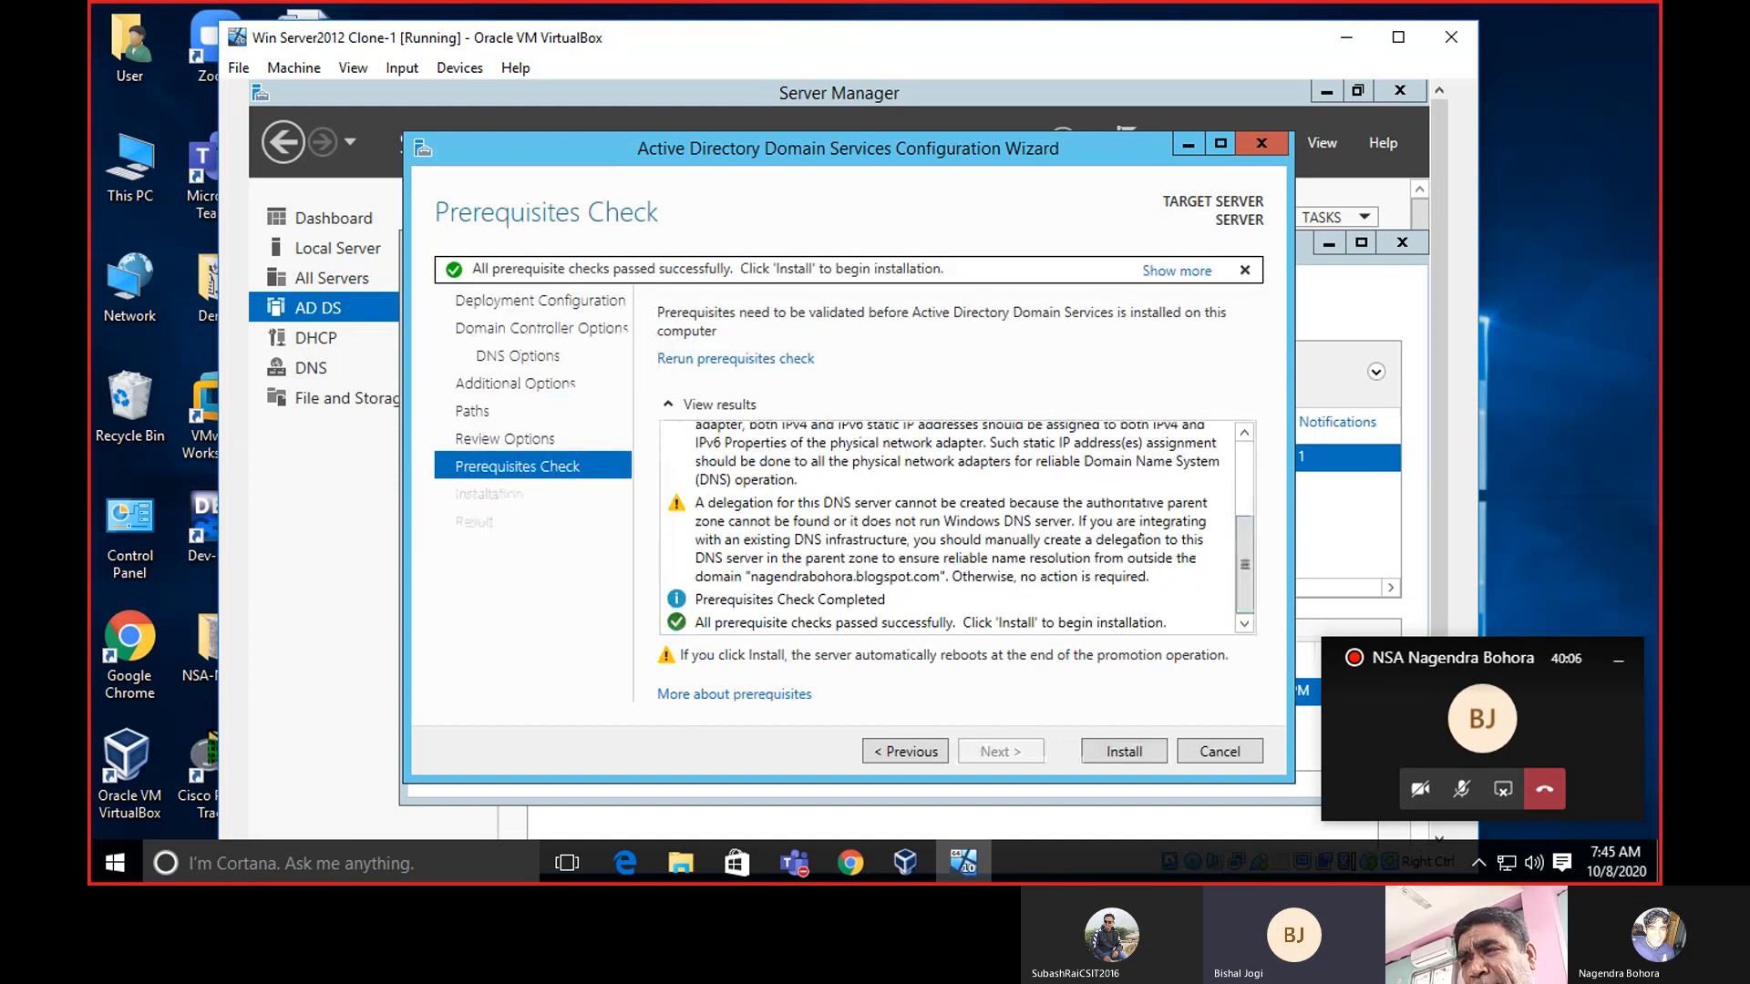
Start the Active Directory Domain Services installation from the Prerequisites Check page.
left_click(1134, 758)
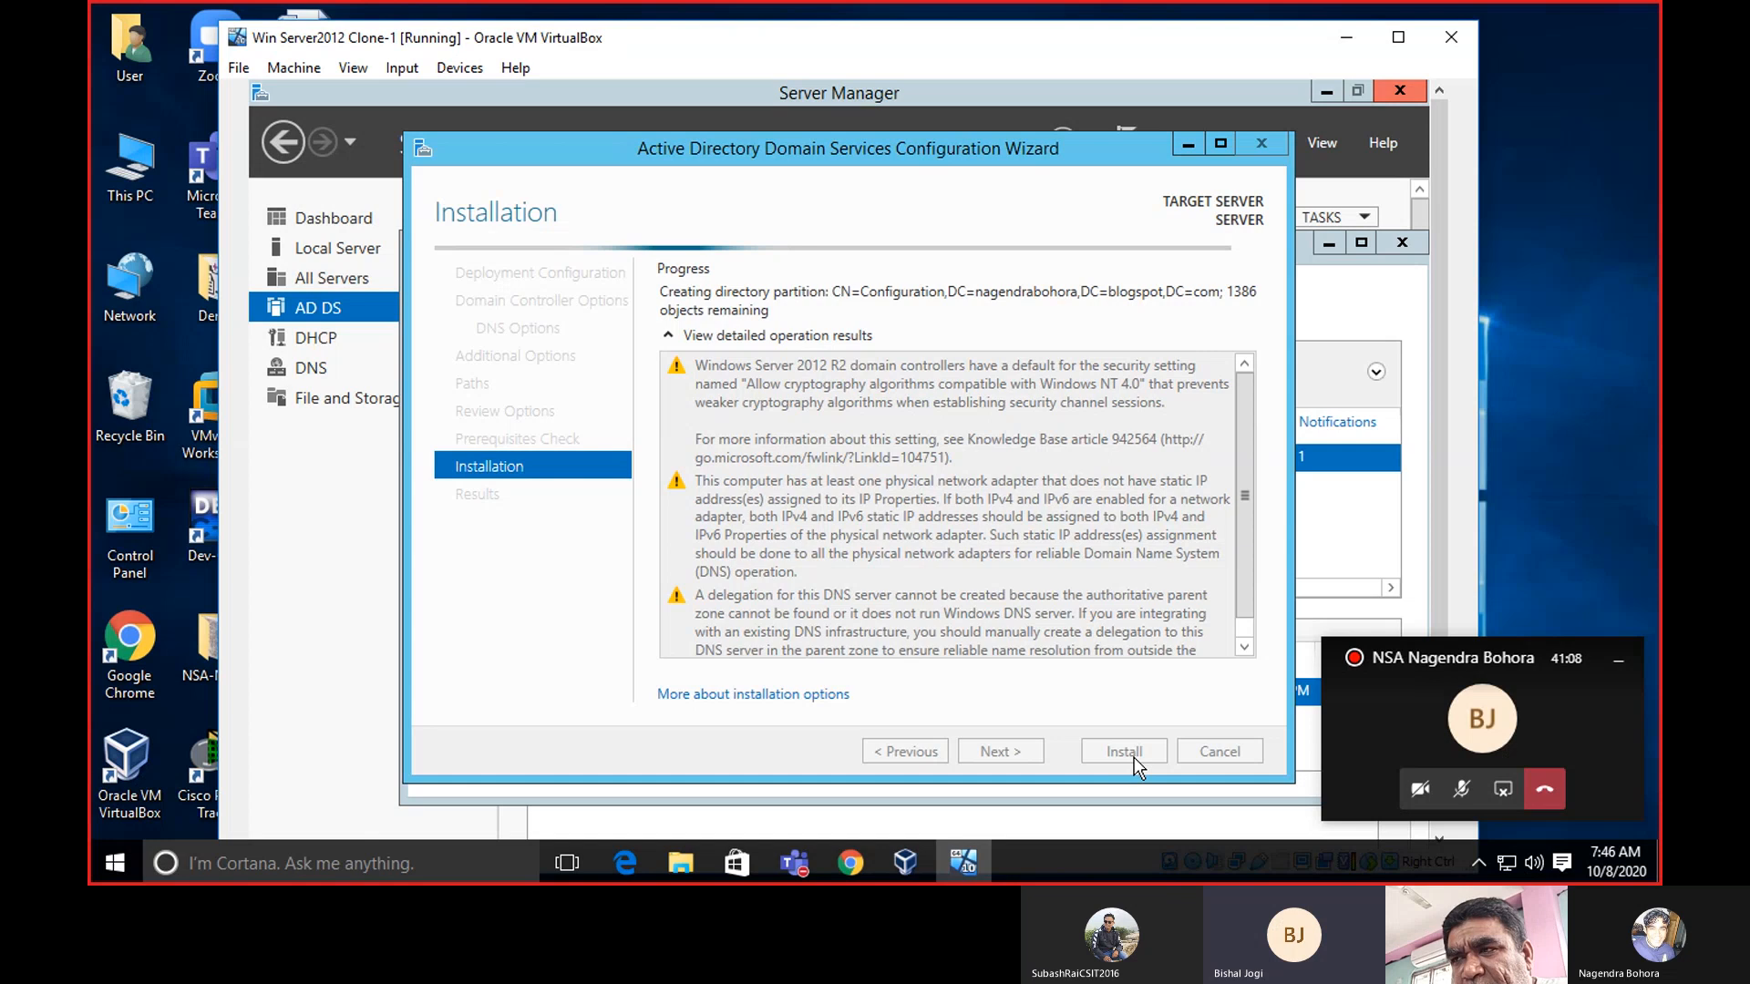
In VirtualBox Manager, confirm Win Server2012 Clone-1's network adapter uses Internal Network 'intnet'.
left_click(913, 862)
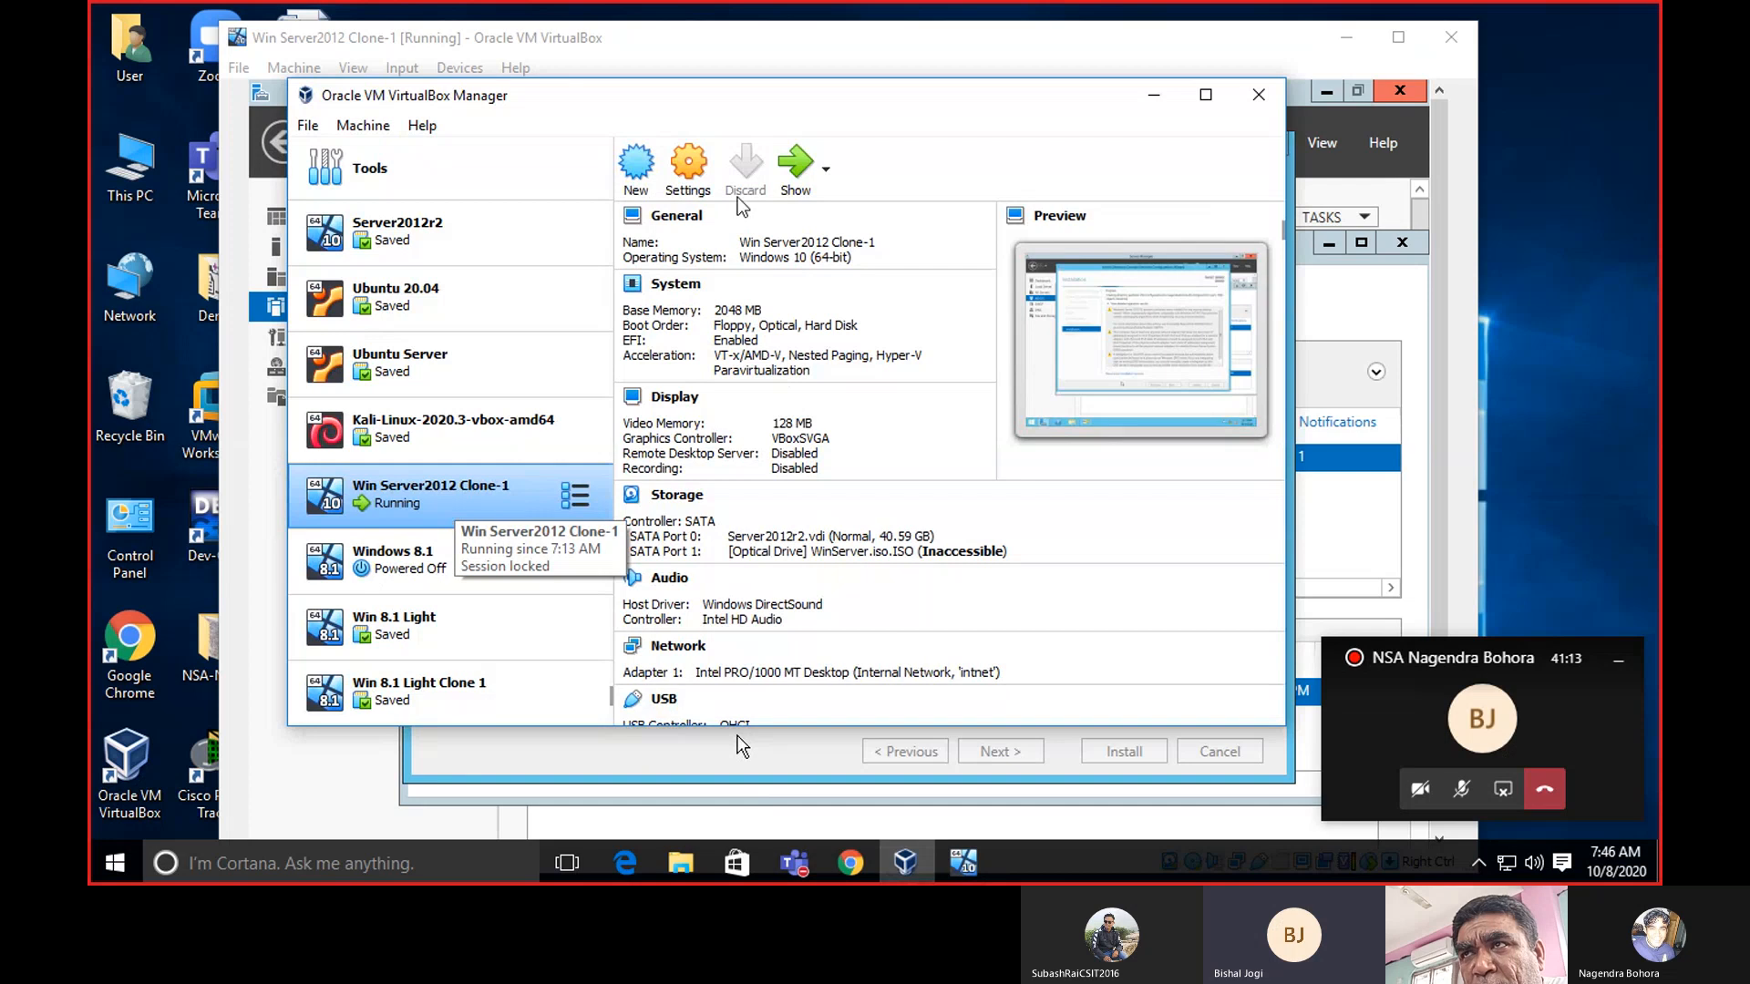
left_click(691, 168)
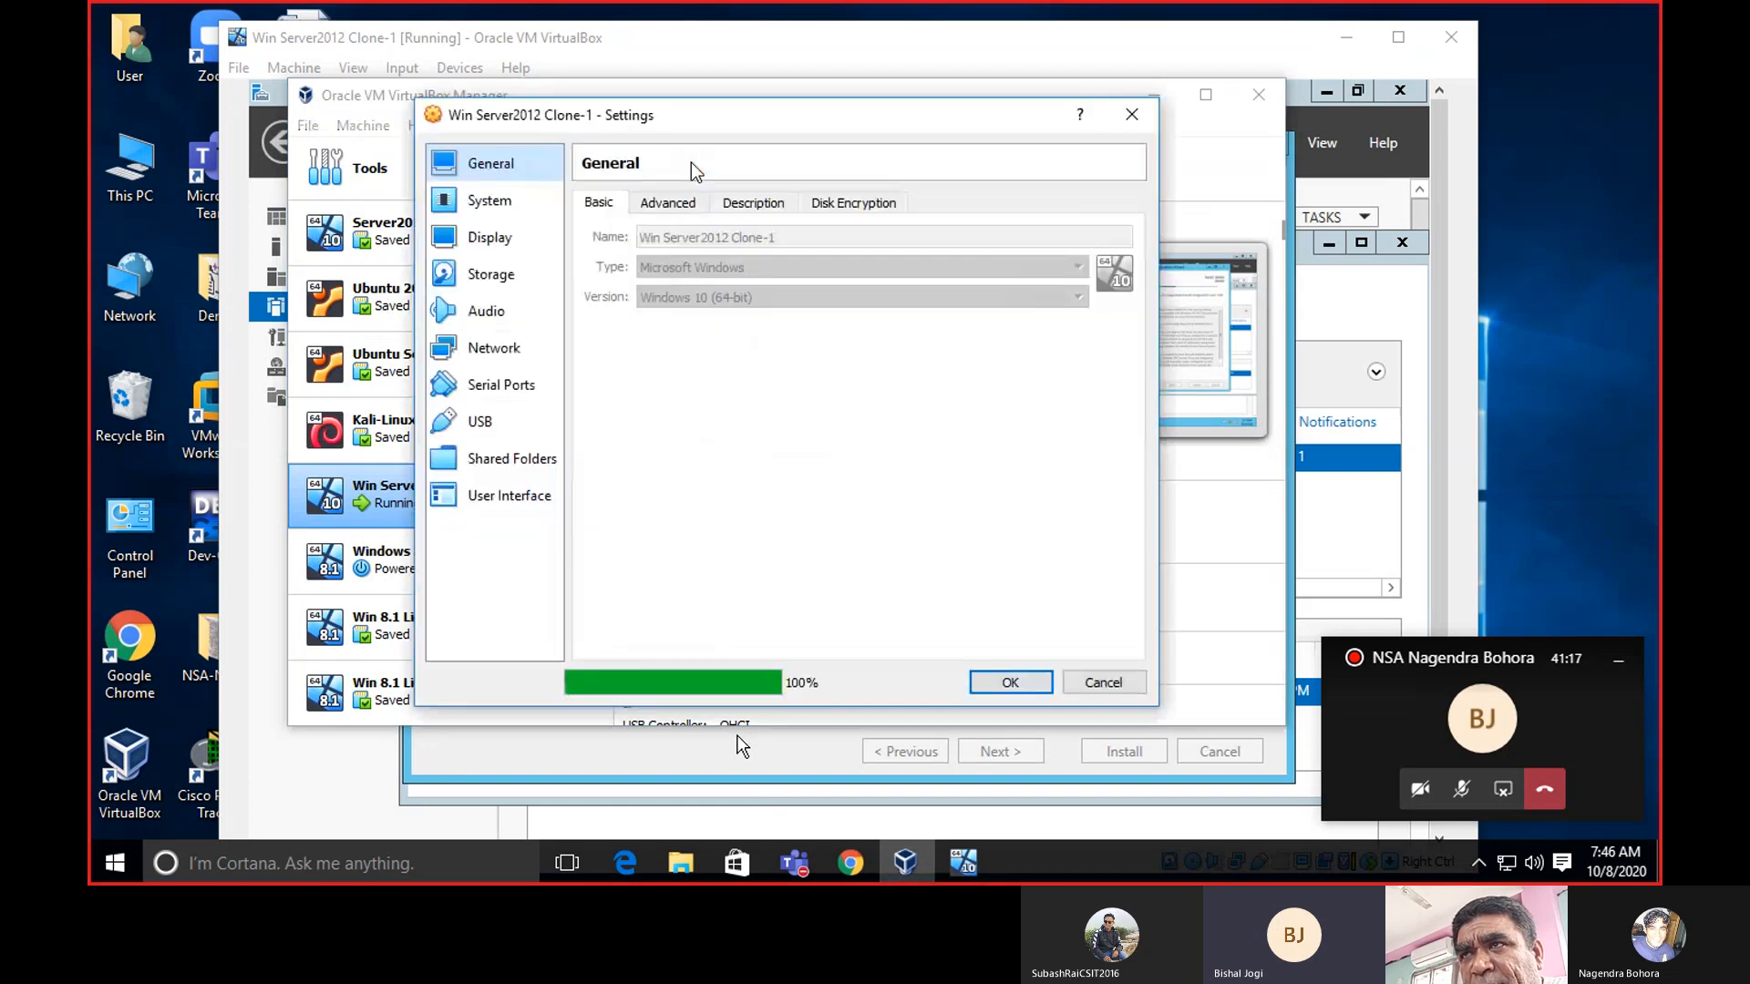
left_click(485, 355)
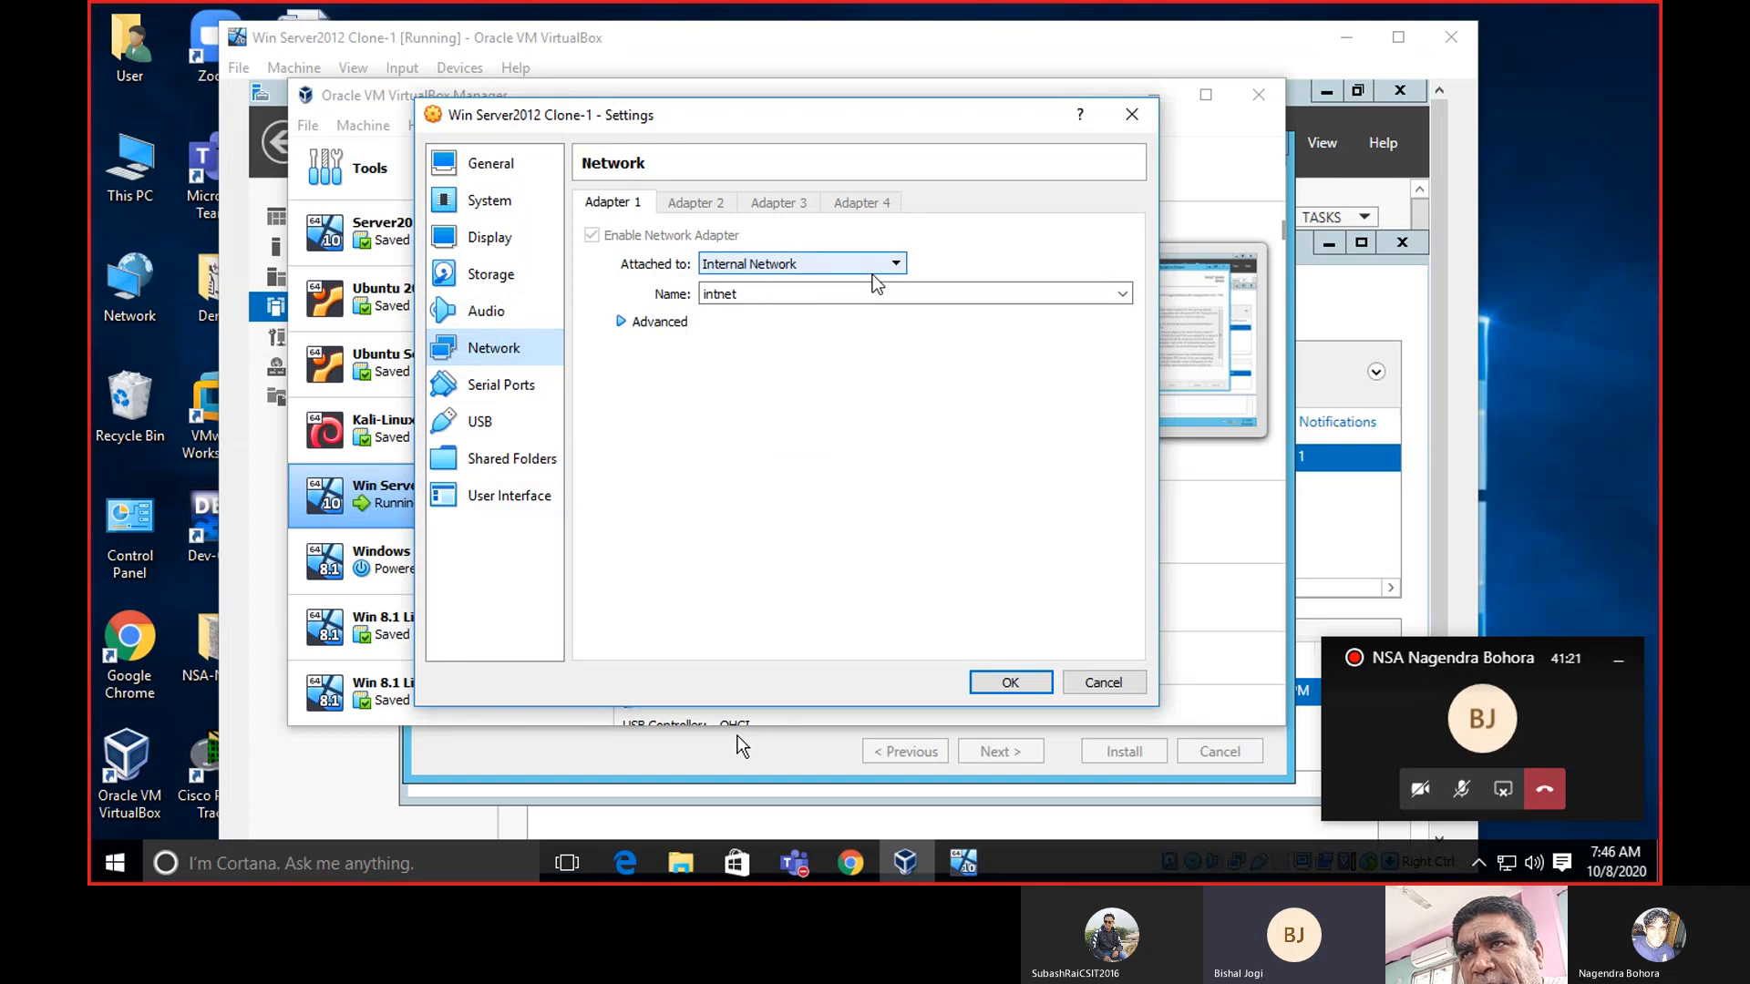
left_click(1130, 118)
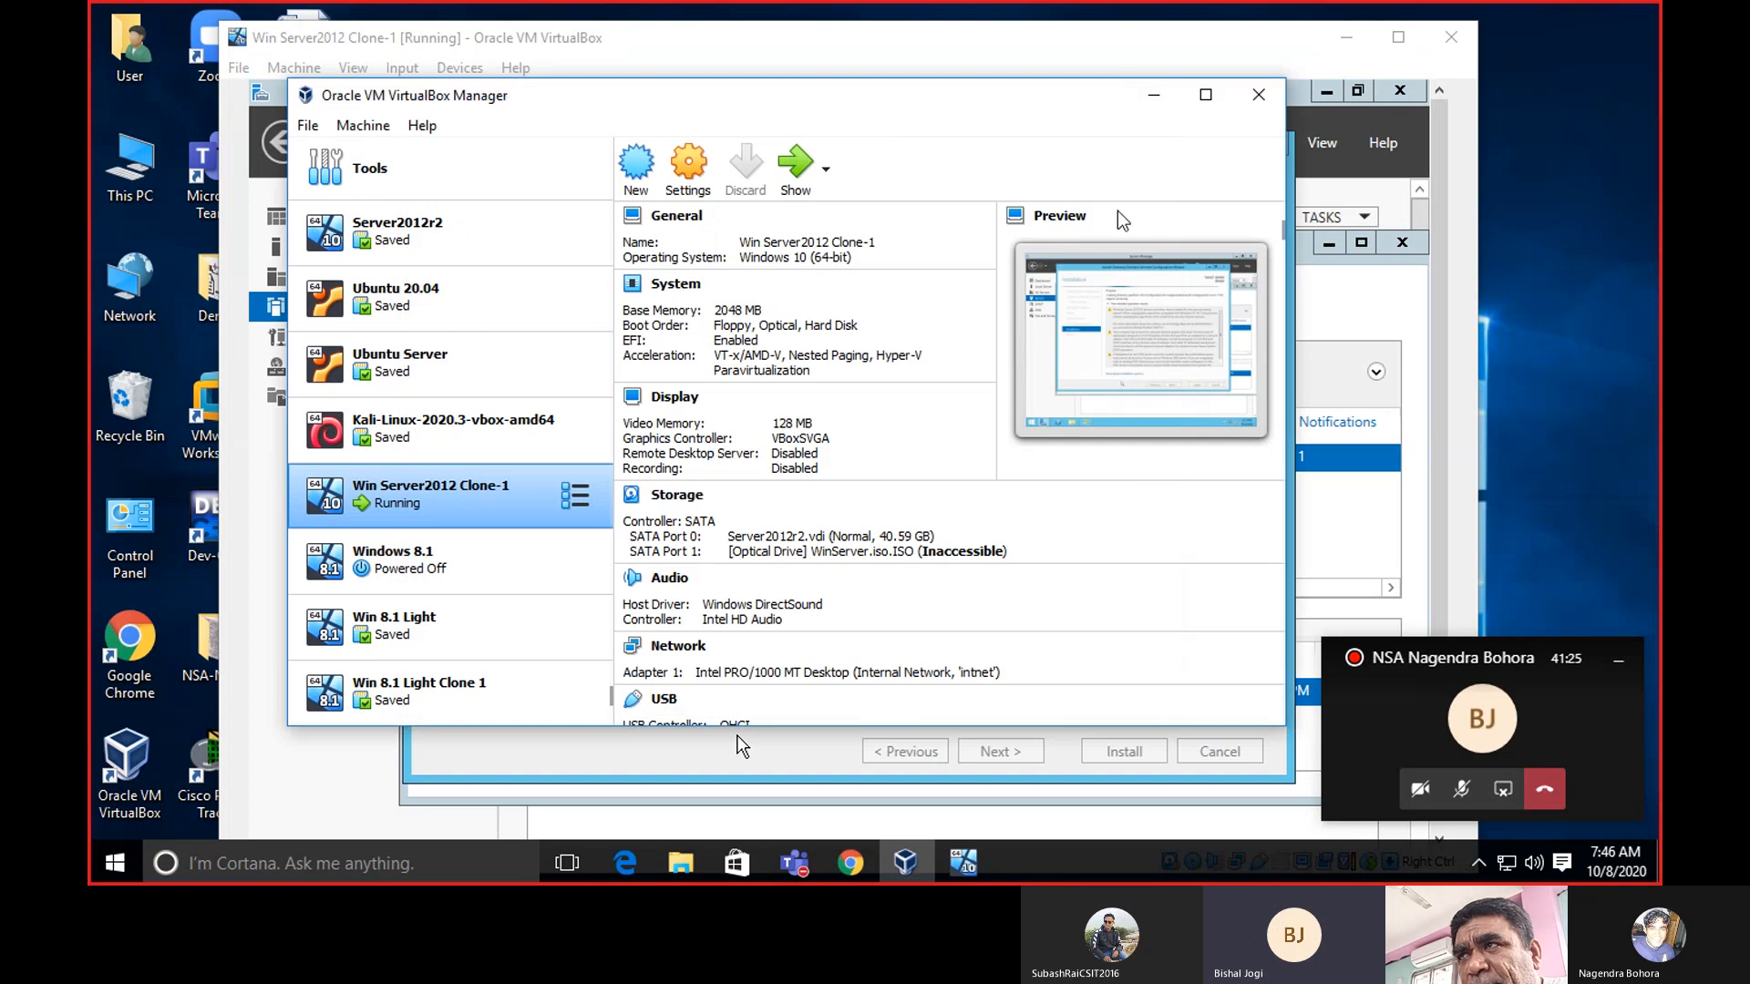
Minimize VirtualBox Manager to return to the installing domain controller VM.
left_click(1143, 98)
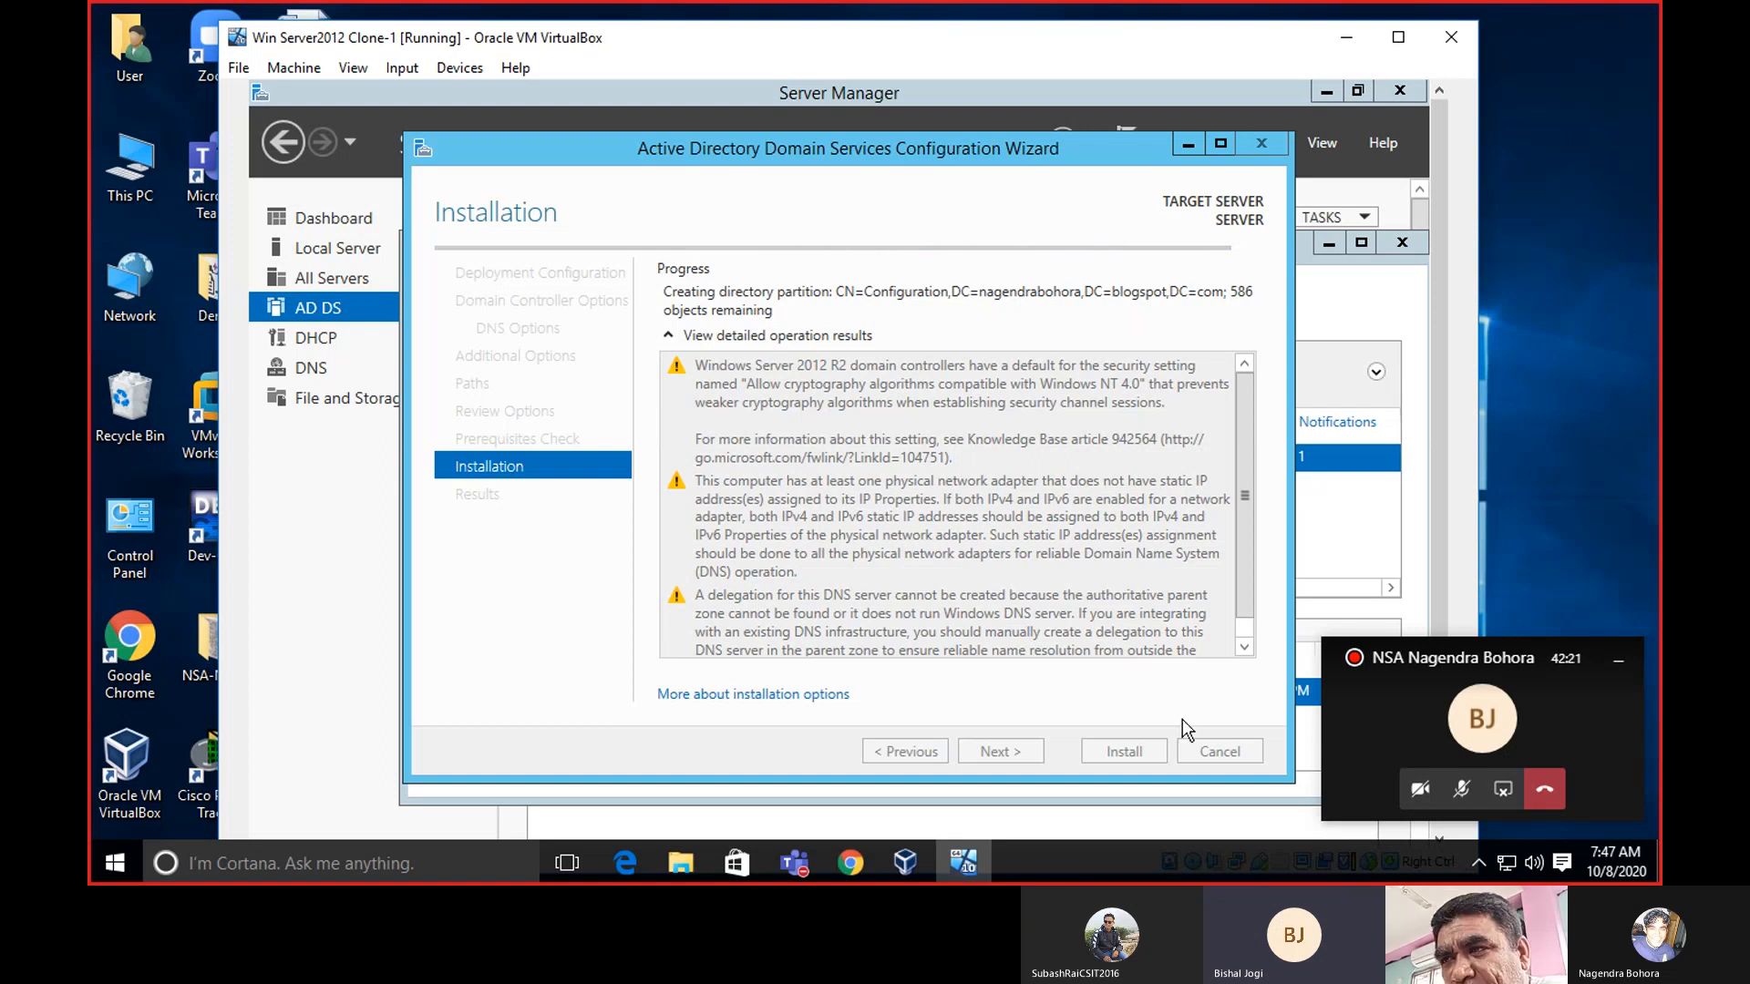
Highlight the NAT, Bridged and Internal networking sections in the VirtualBox manual, then hide Chrome.
left_click(850, 862)
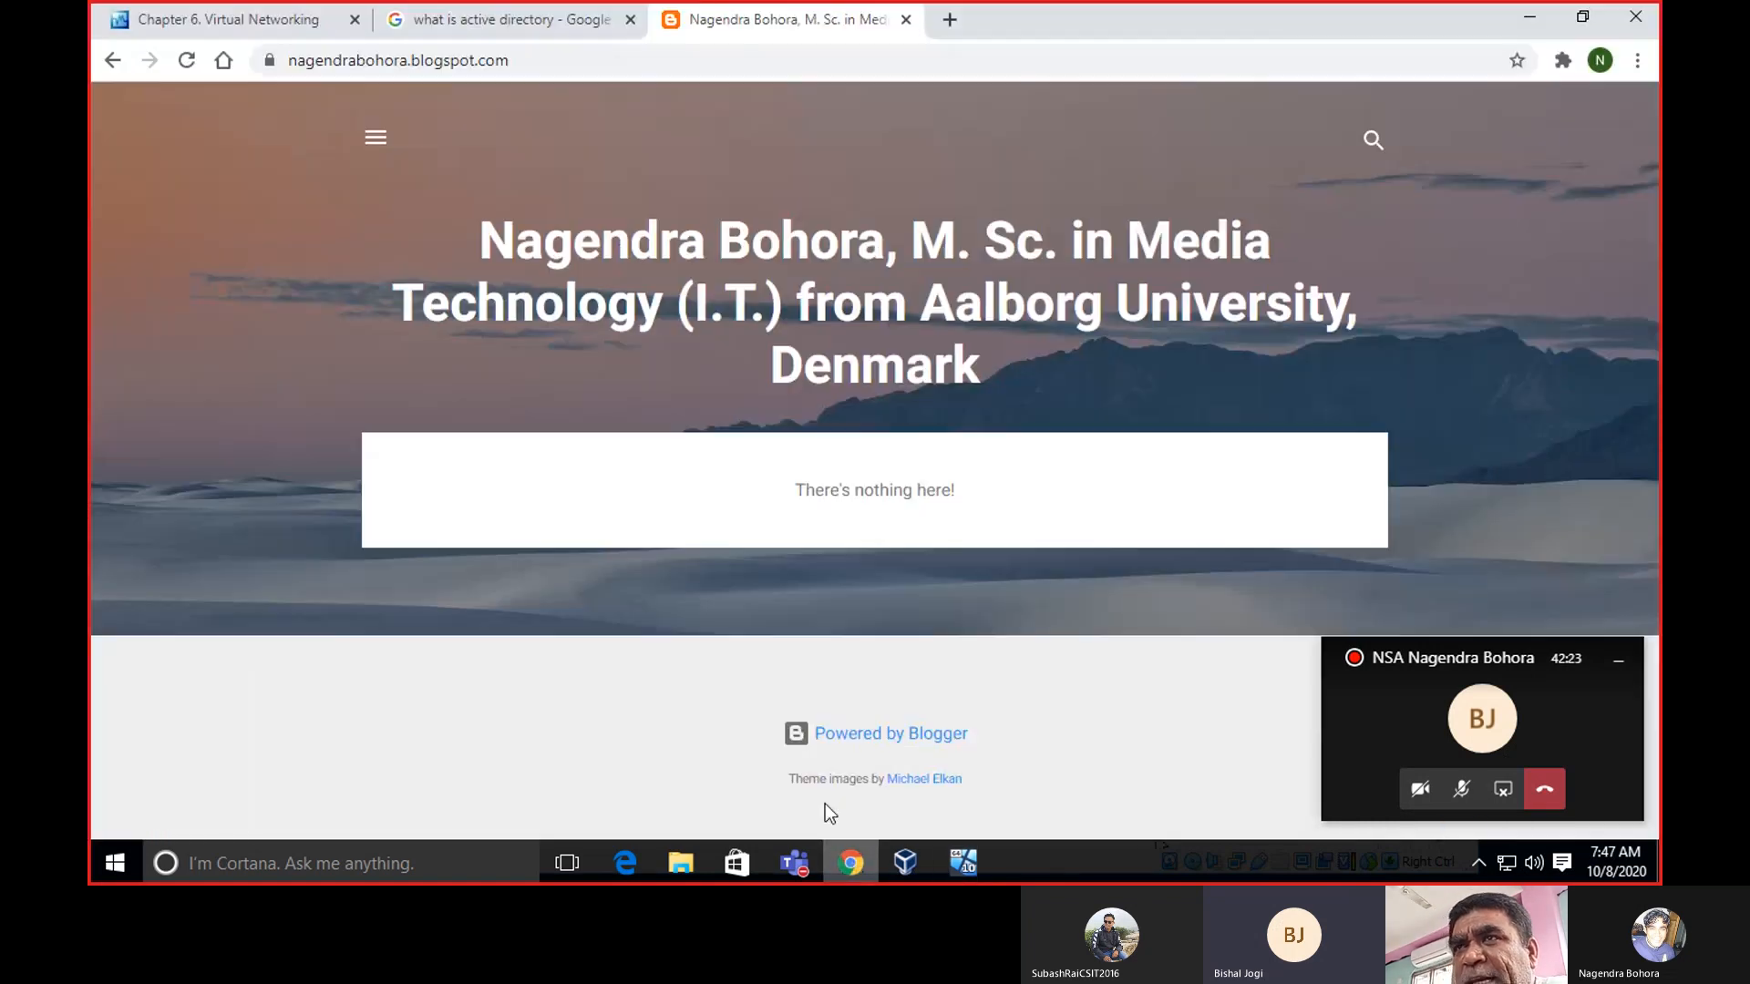
left_click(265, 18)
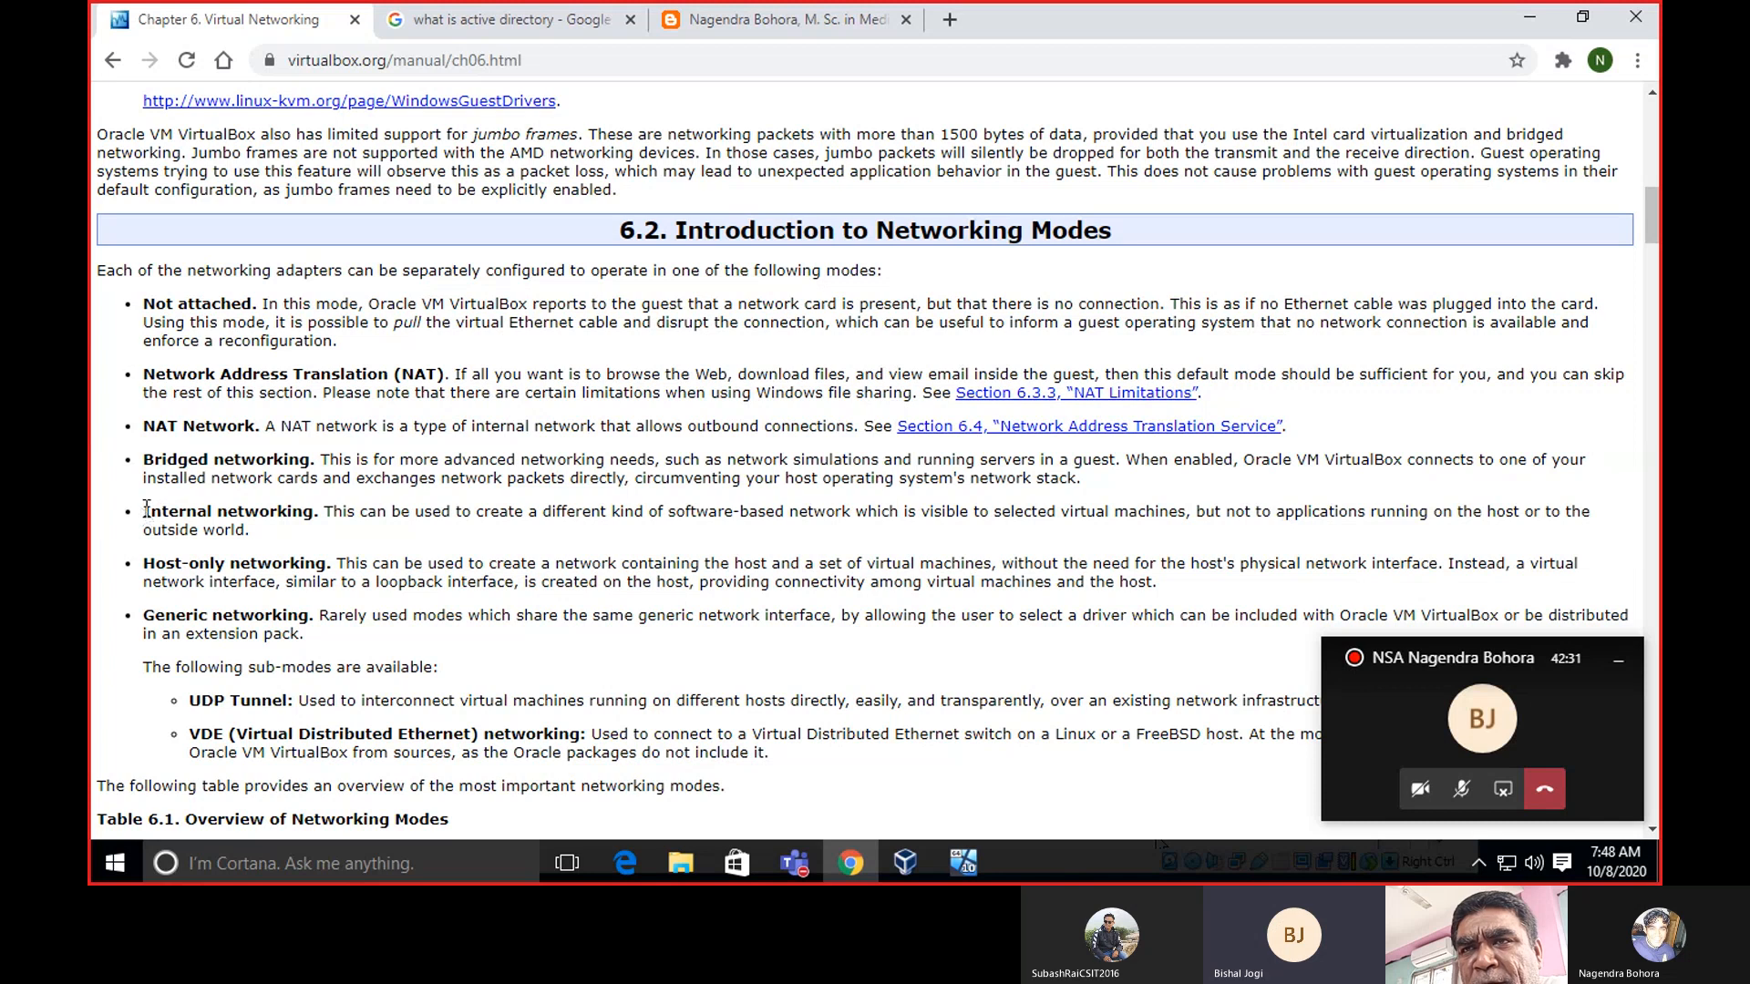
left_click_drag(147, 375, 472, 374)
left_click_drag(147, 461, 331, 454)
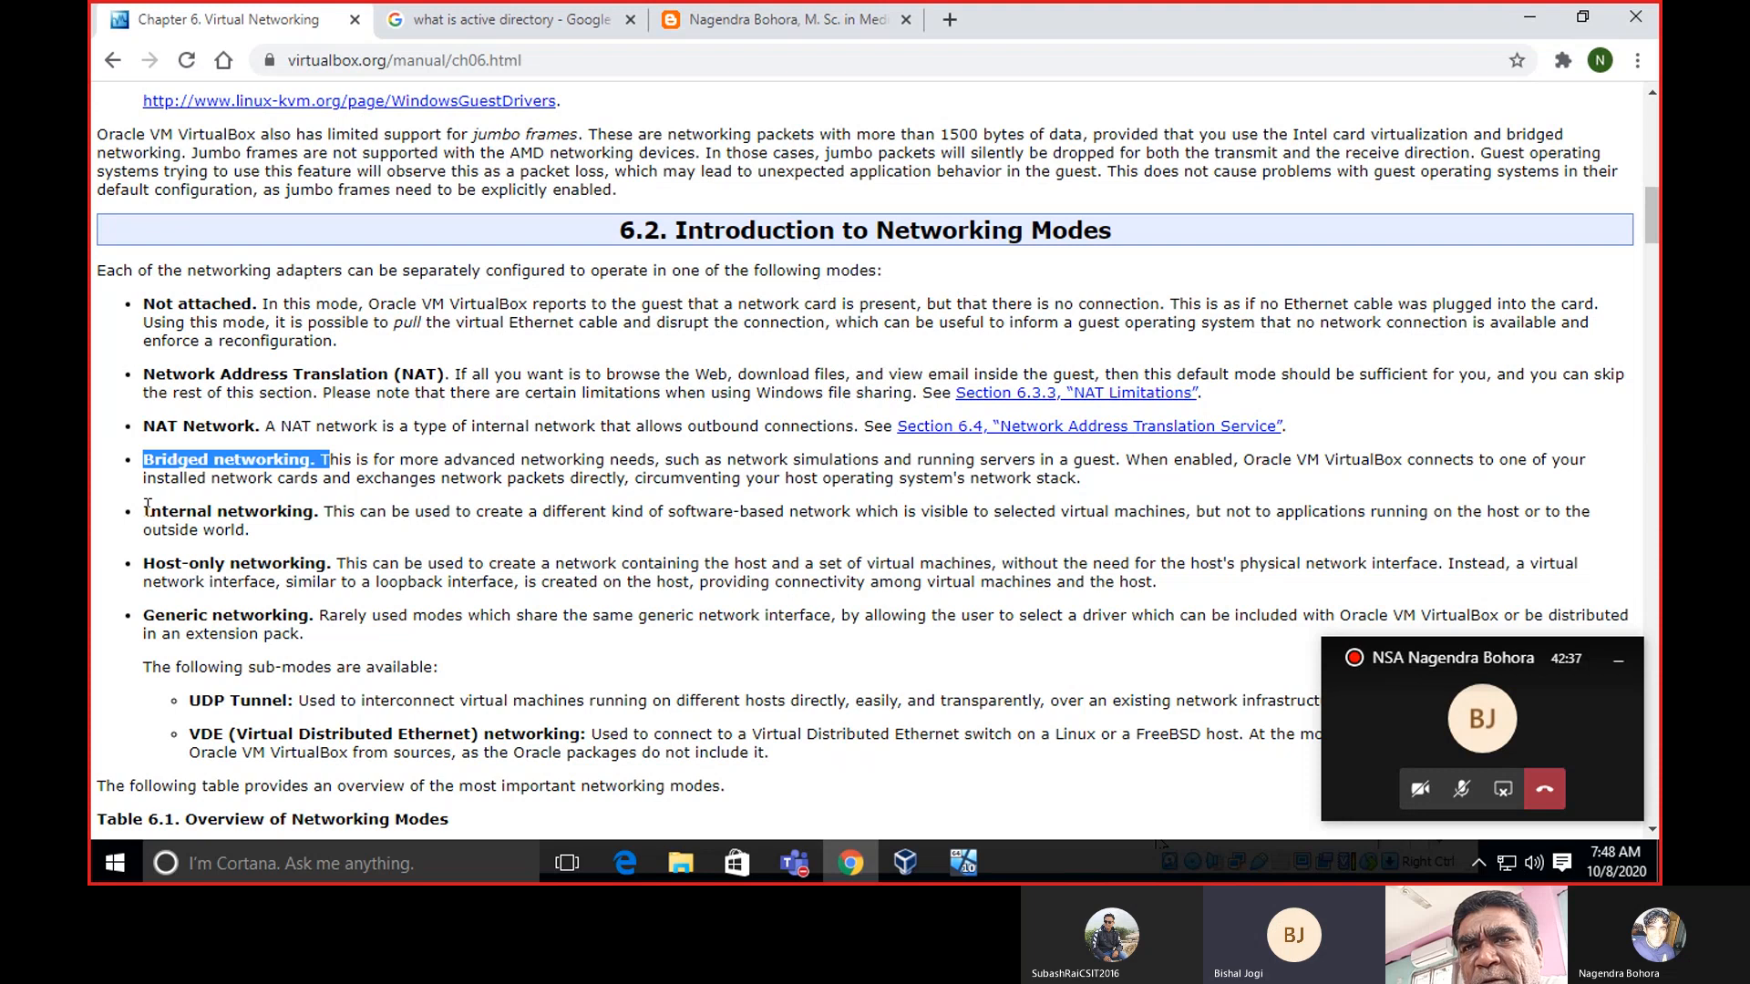
left_click_drag(147, 508, 314, 509)
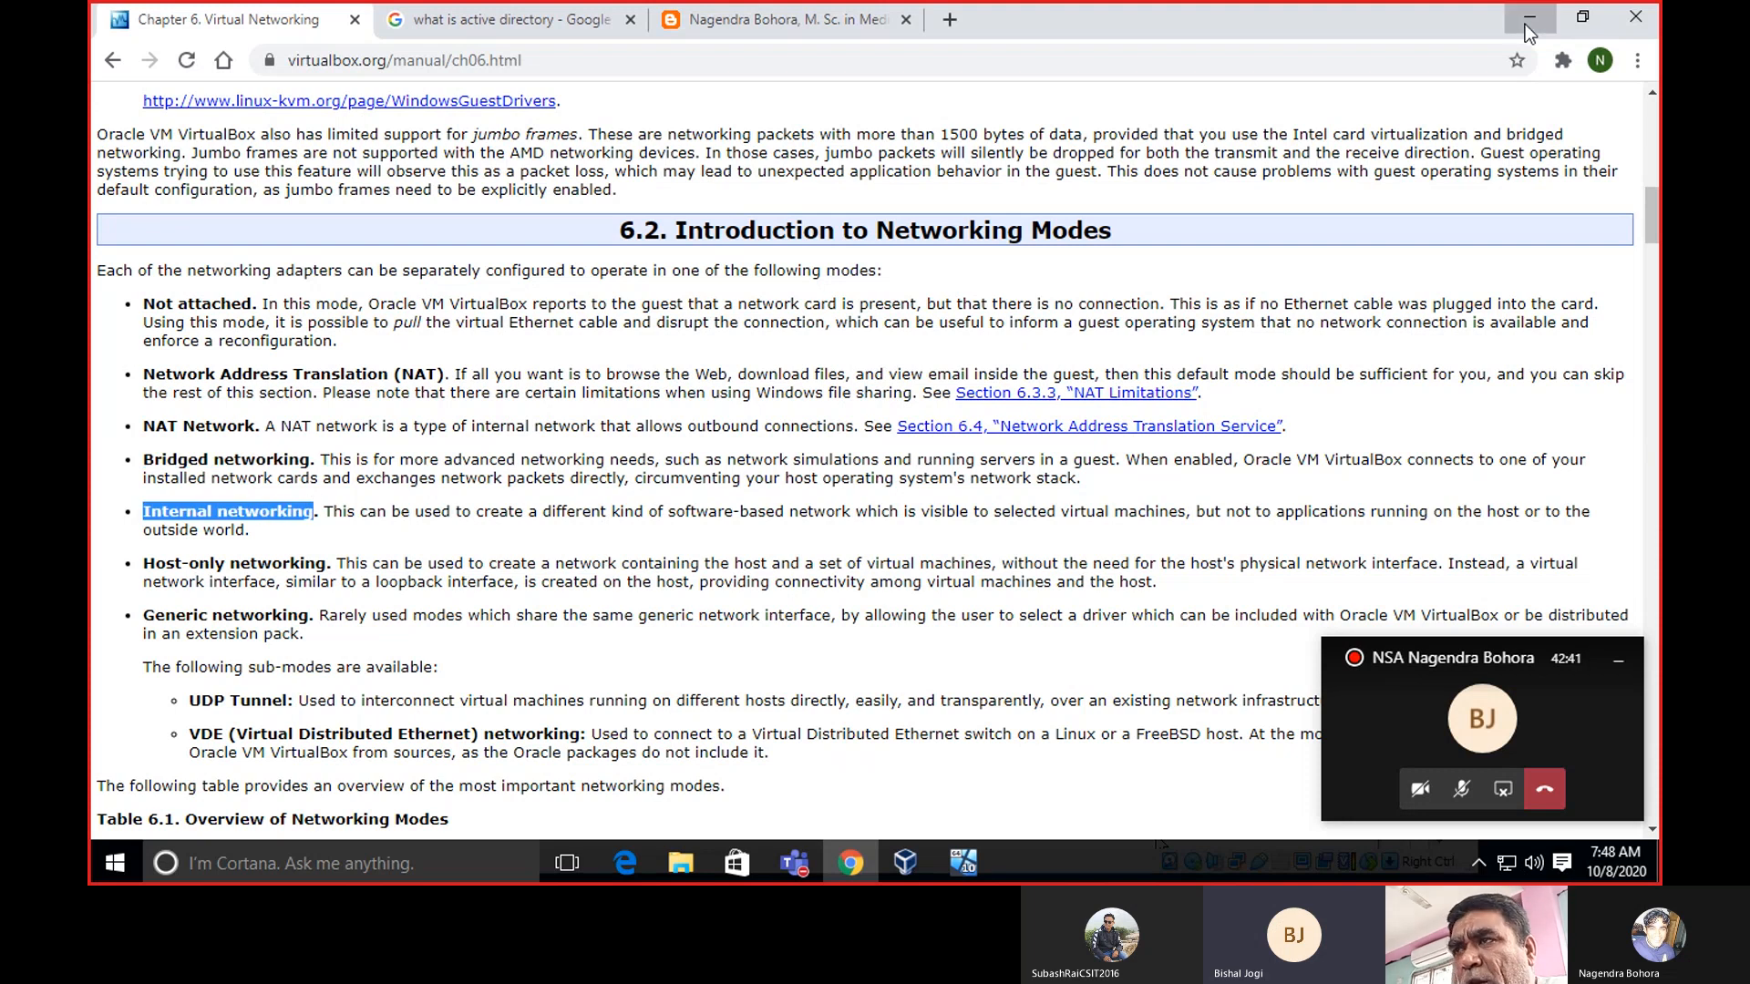
left_click(1528, 18)
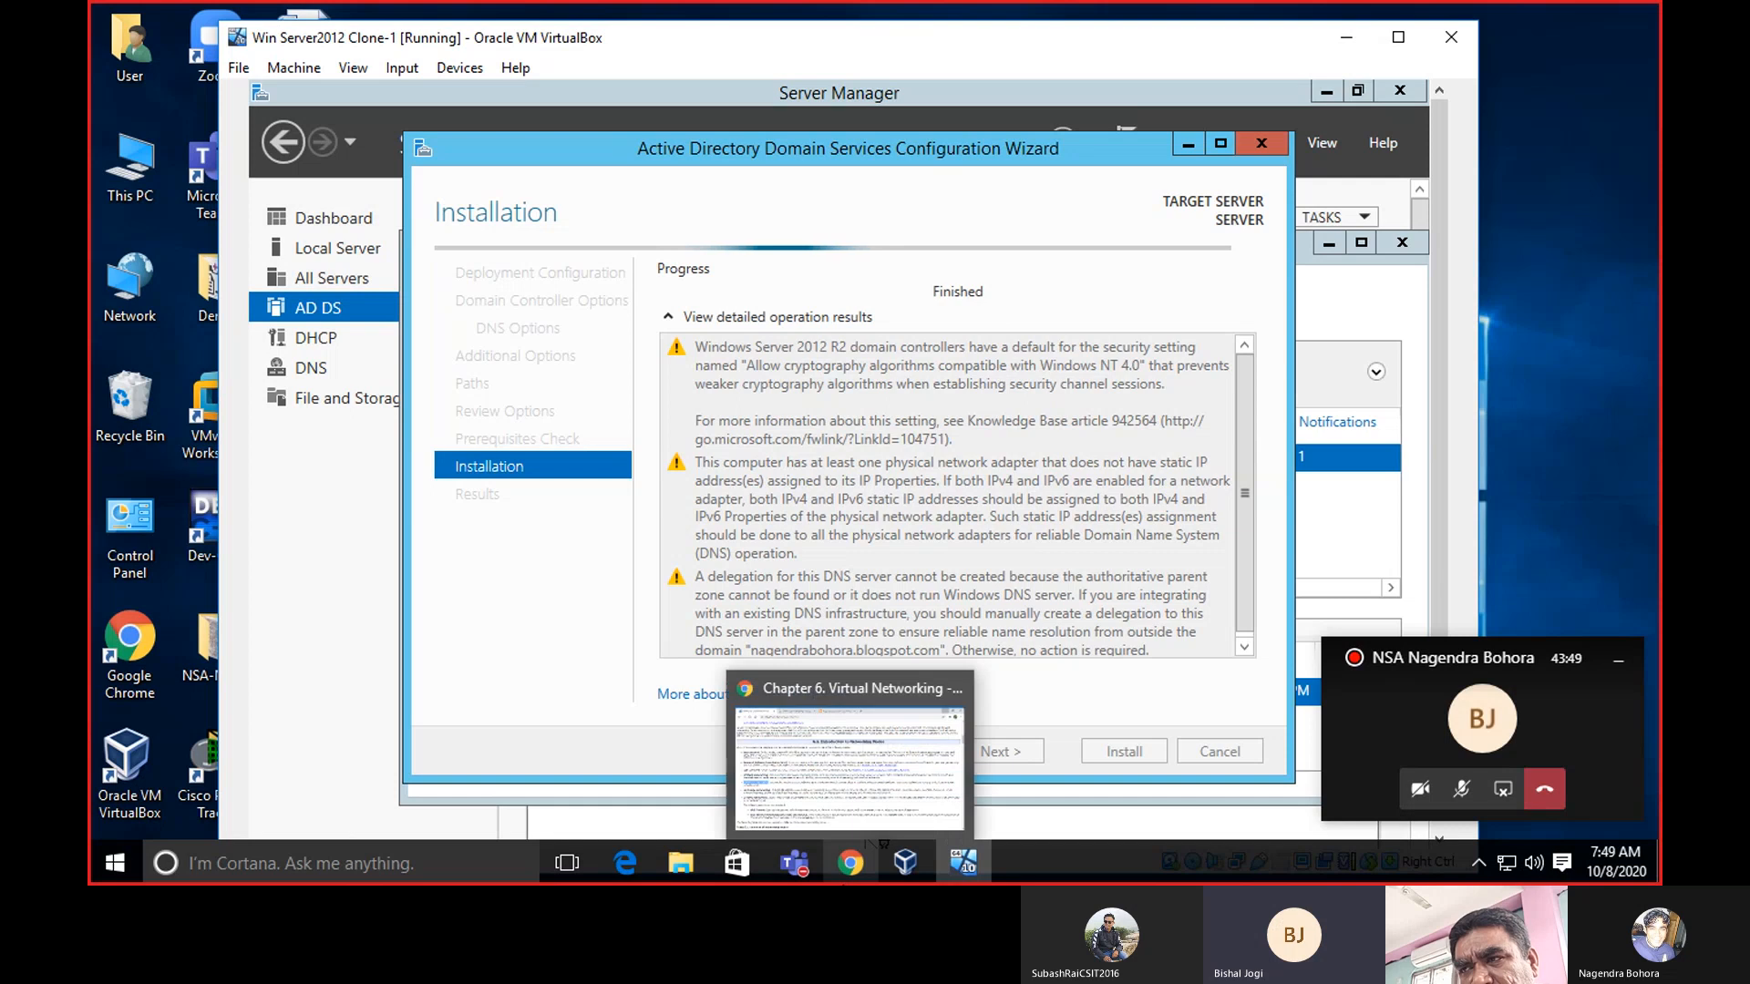
Read section 6.2 Networking Modes in the manual, clear the highlight, and minimize Chrome.
left_click(851, 871)
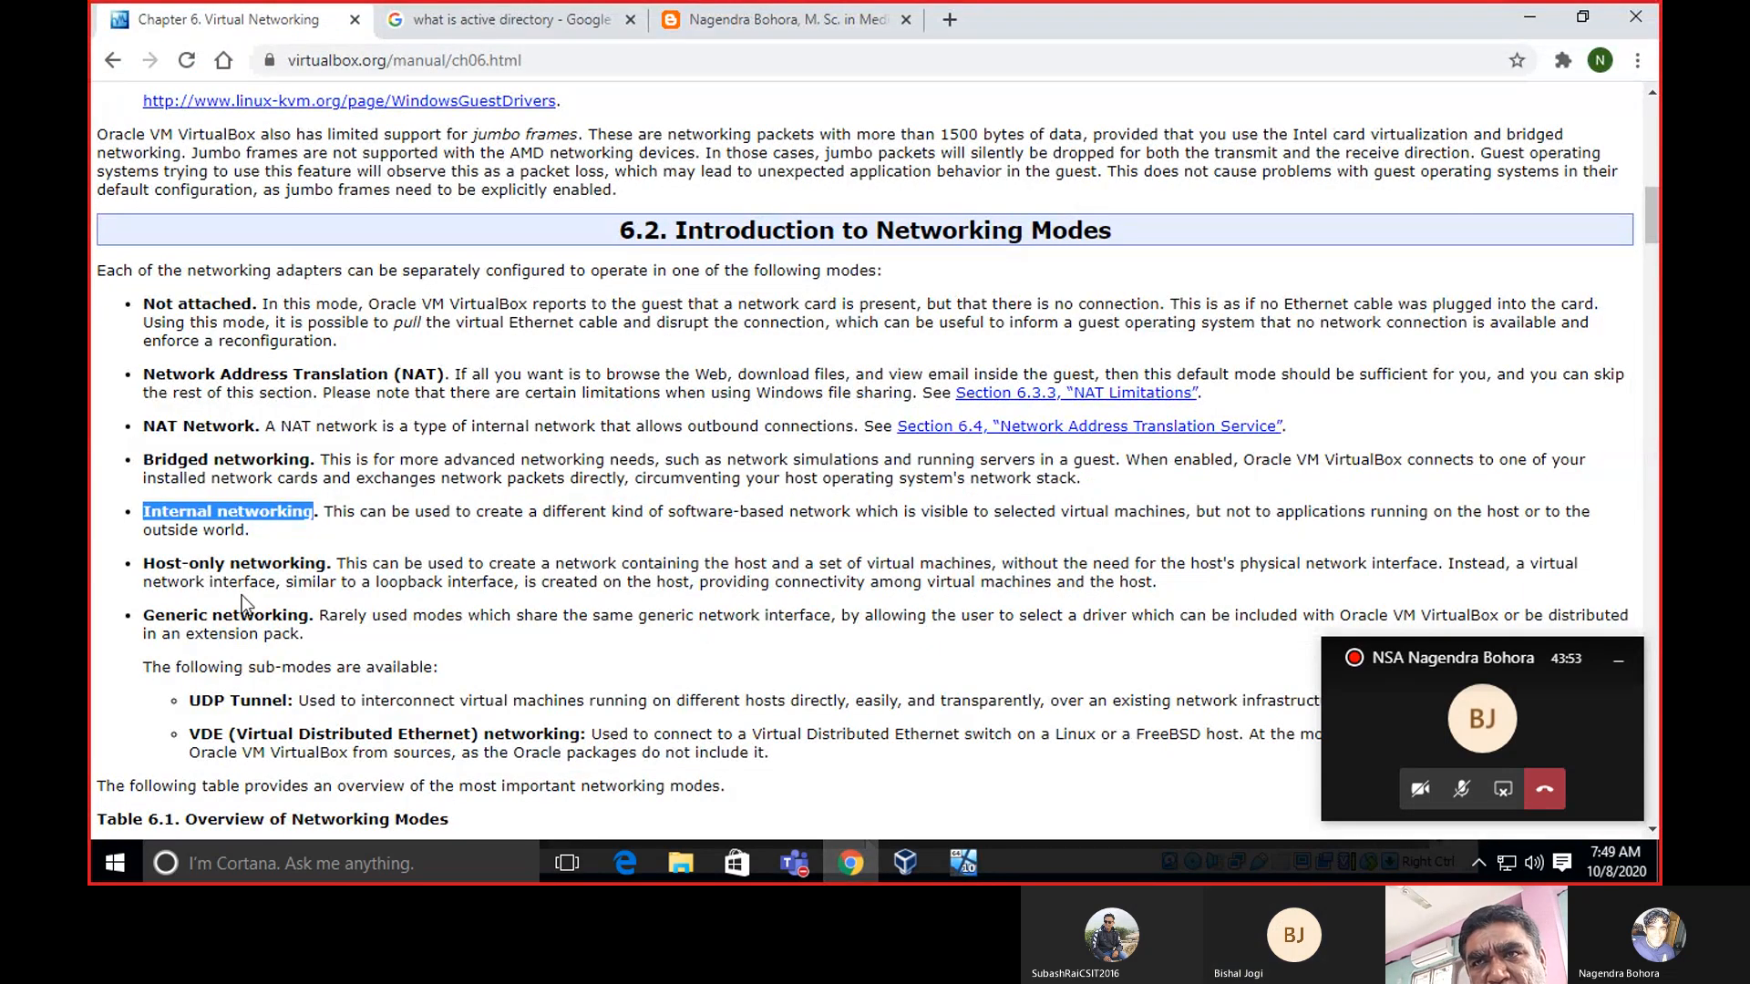
left_click(111, 609)
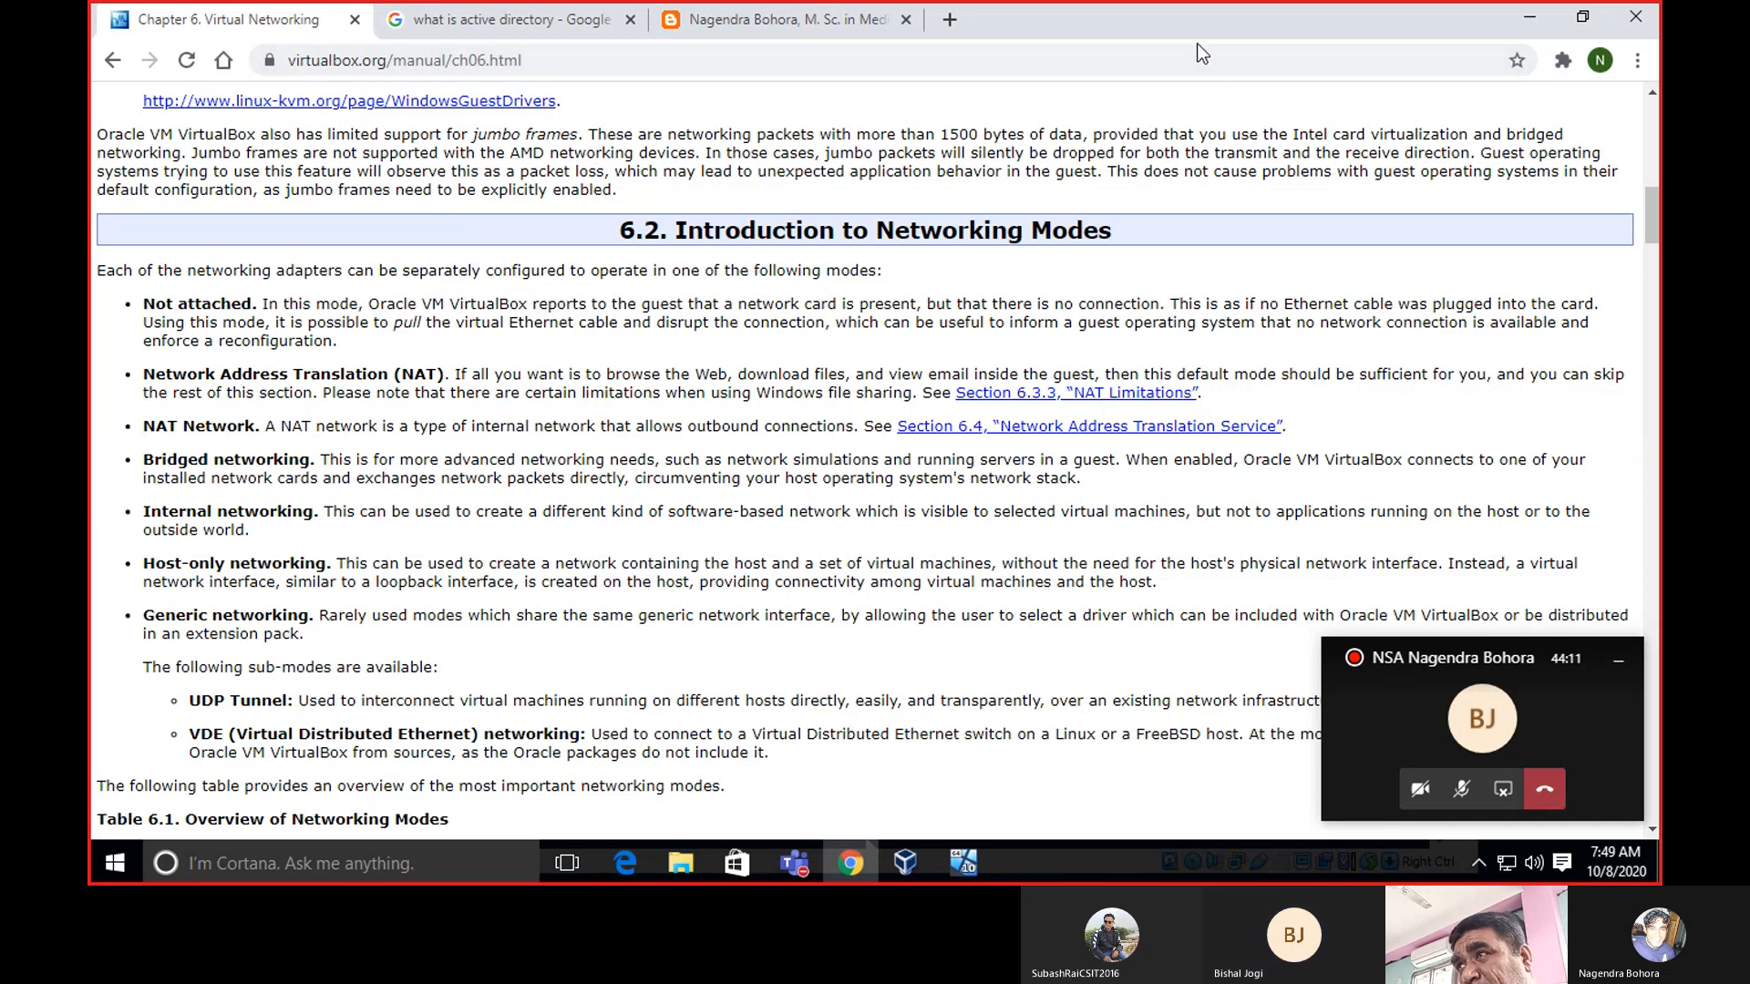
left_click(1520, 20)
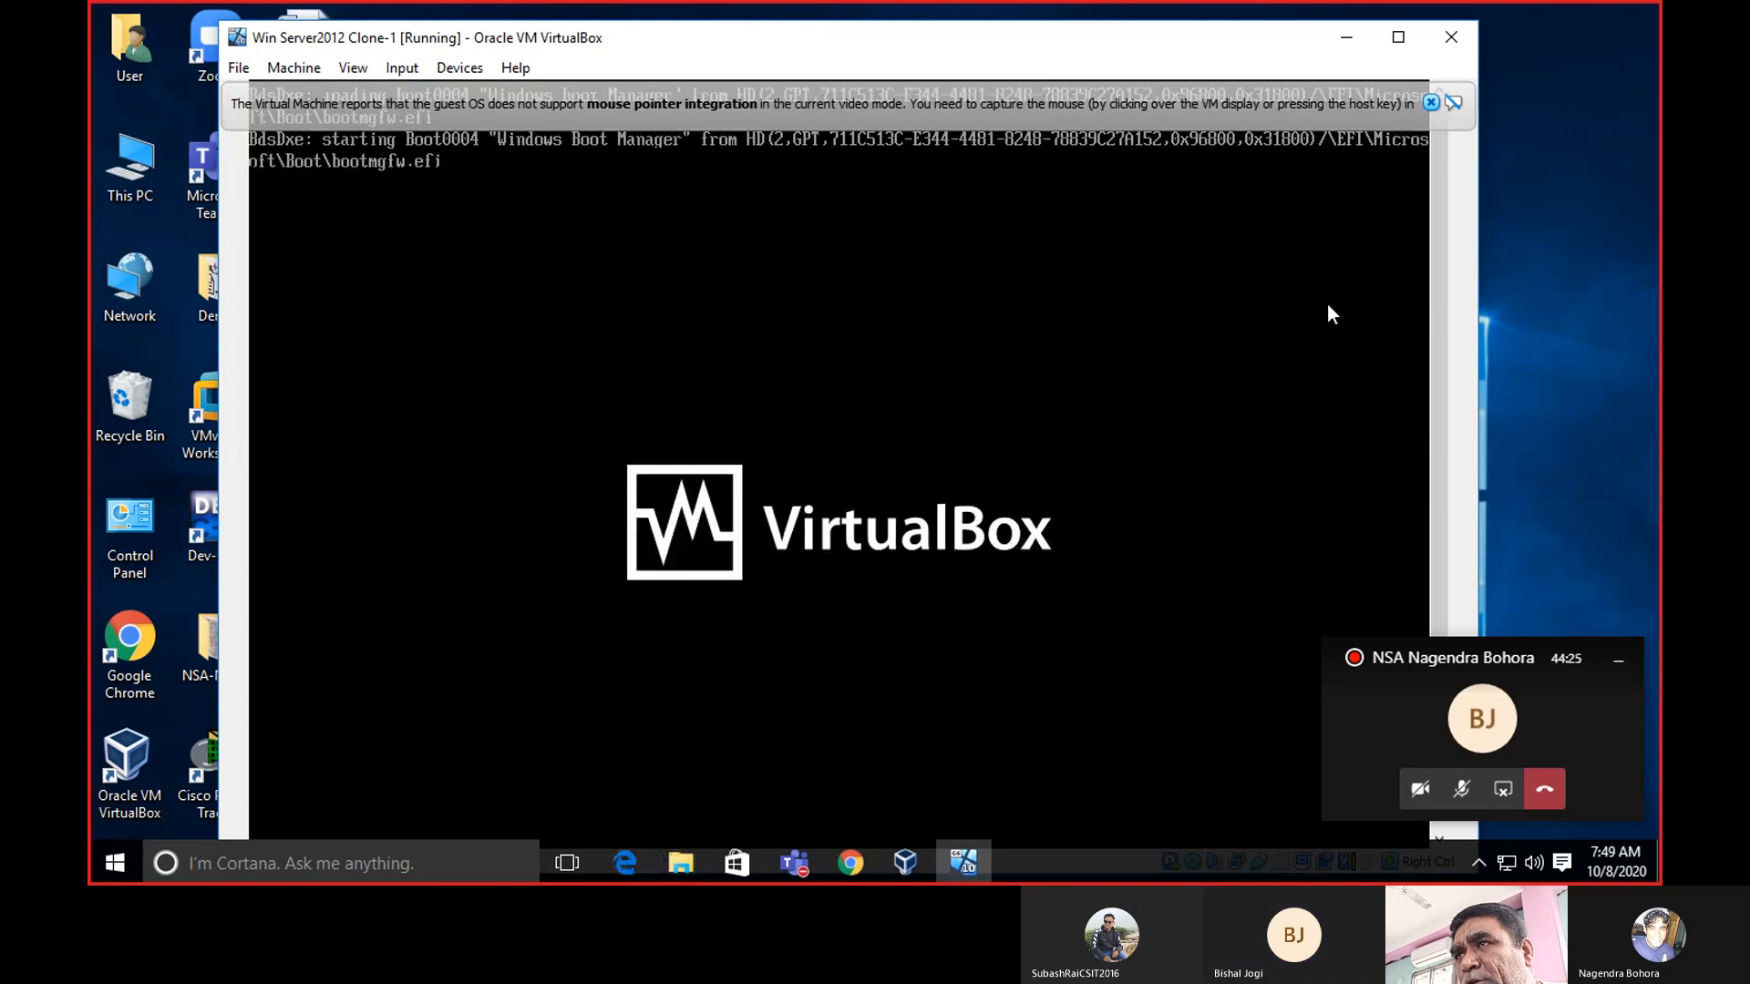
Move the VM window left and scroll its display down to follow the reboot.
left_click_drag(1139, 44, 1047, 36)
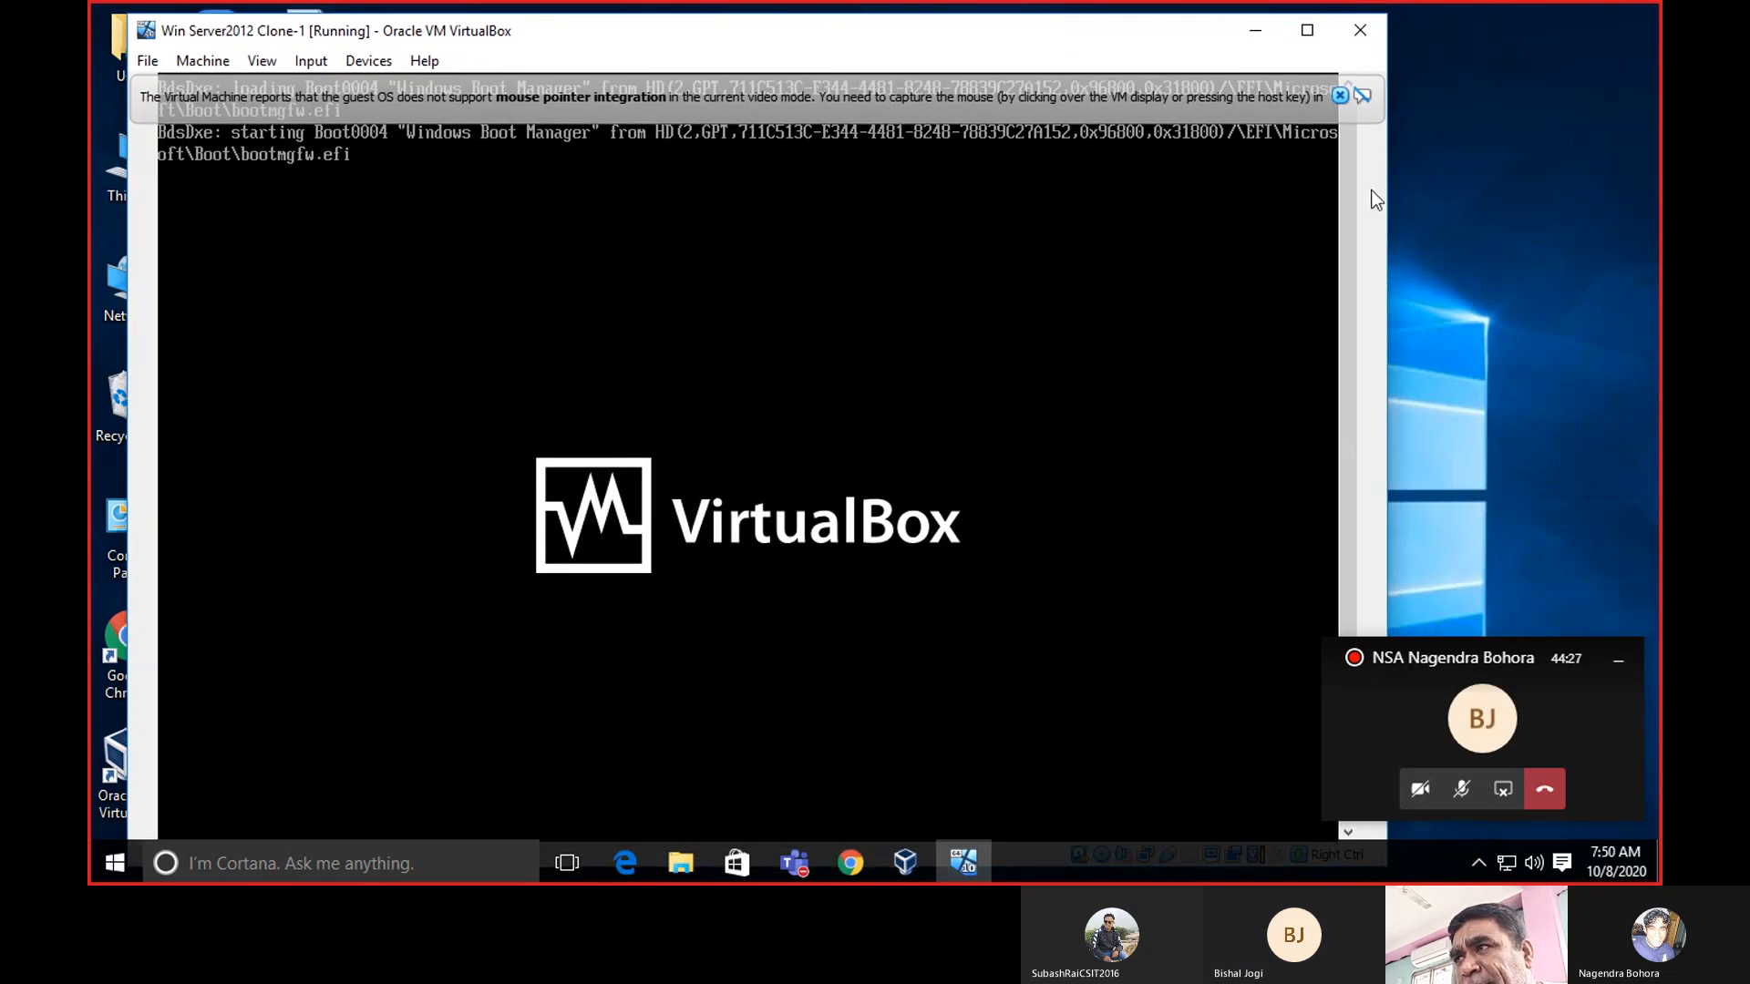
left_click_drag(1348, 164, 1354, 379)
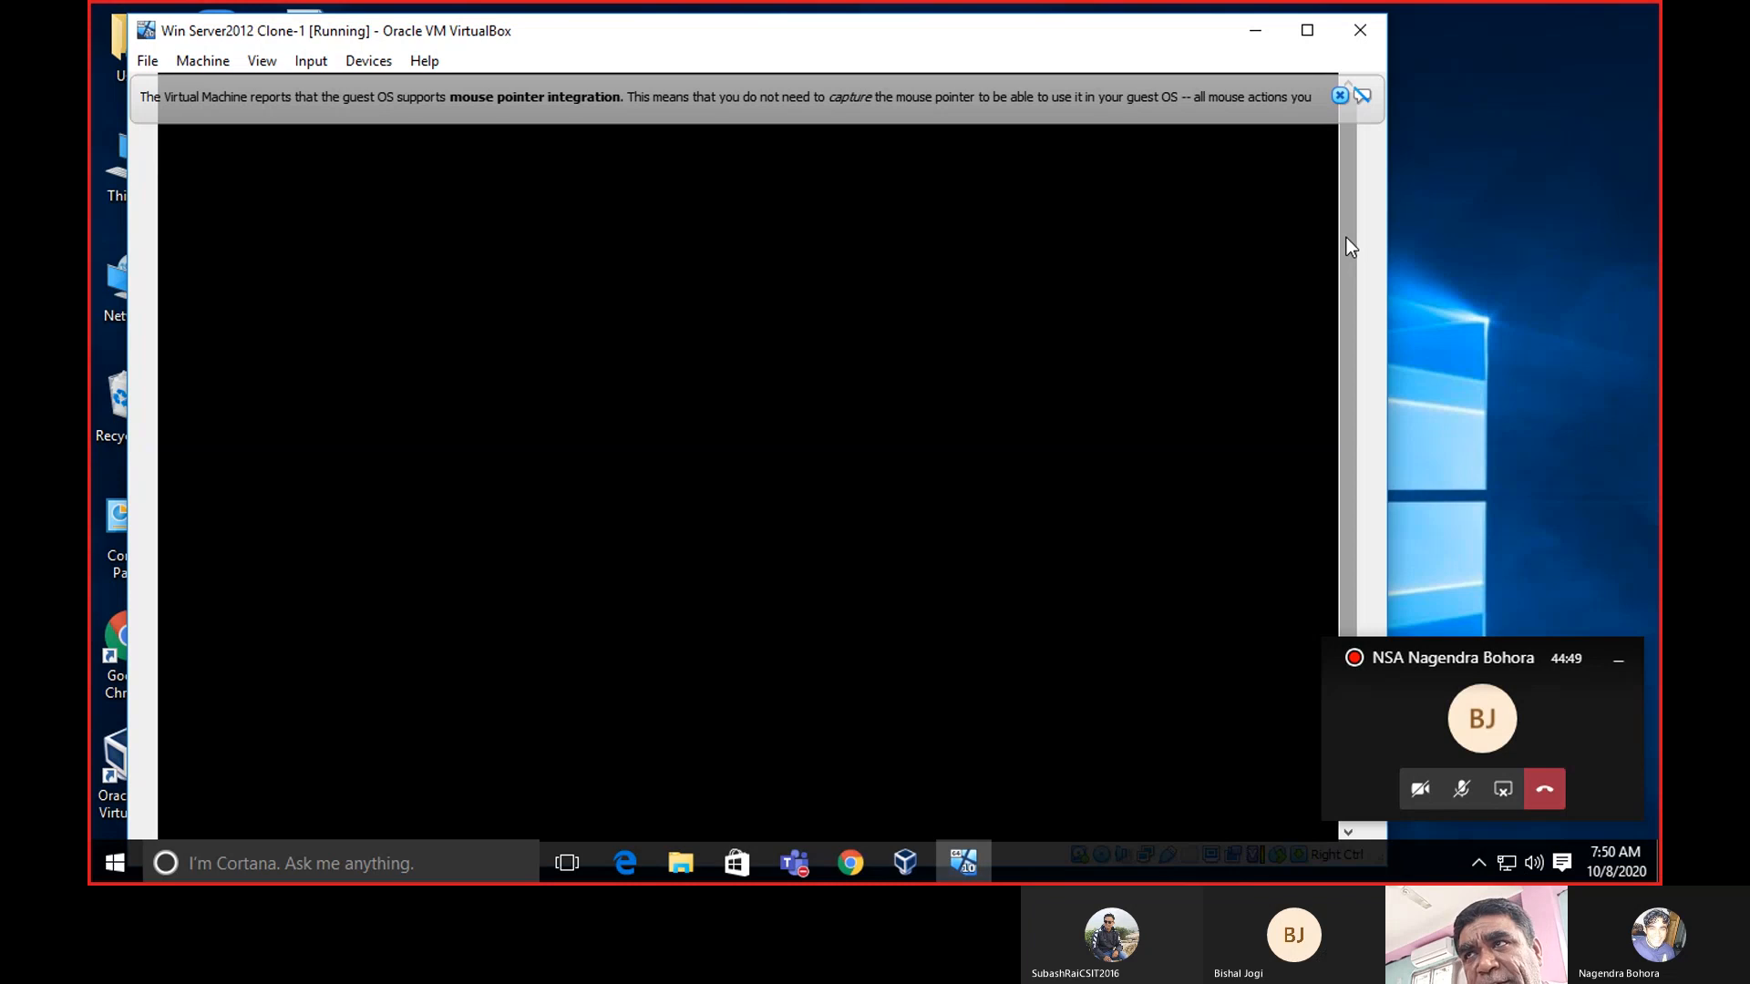
Dismiss the mouse pointer integration notice and let the guest continue booting.
left_click(1339, 95)
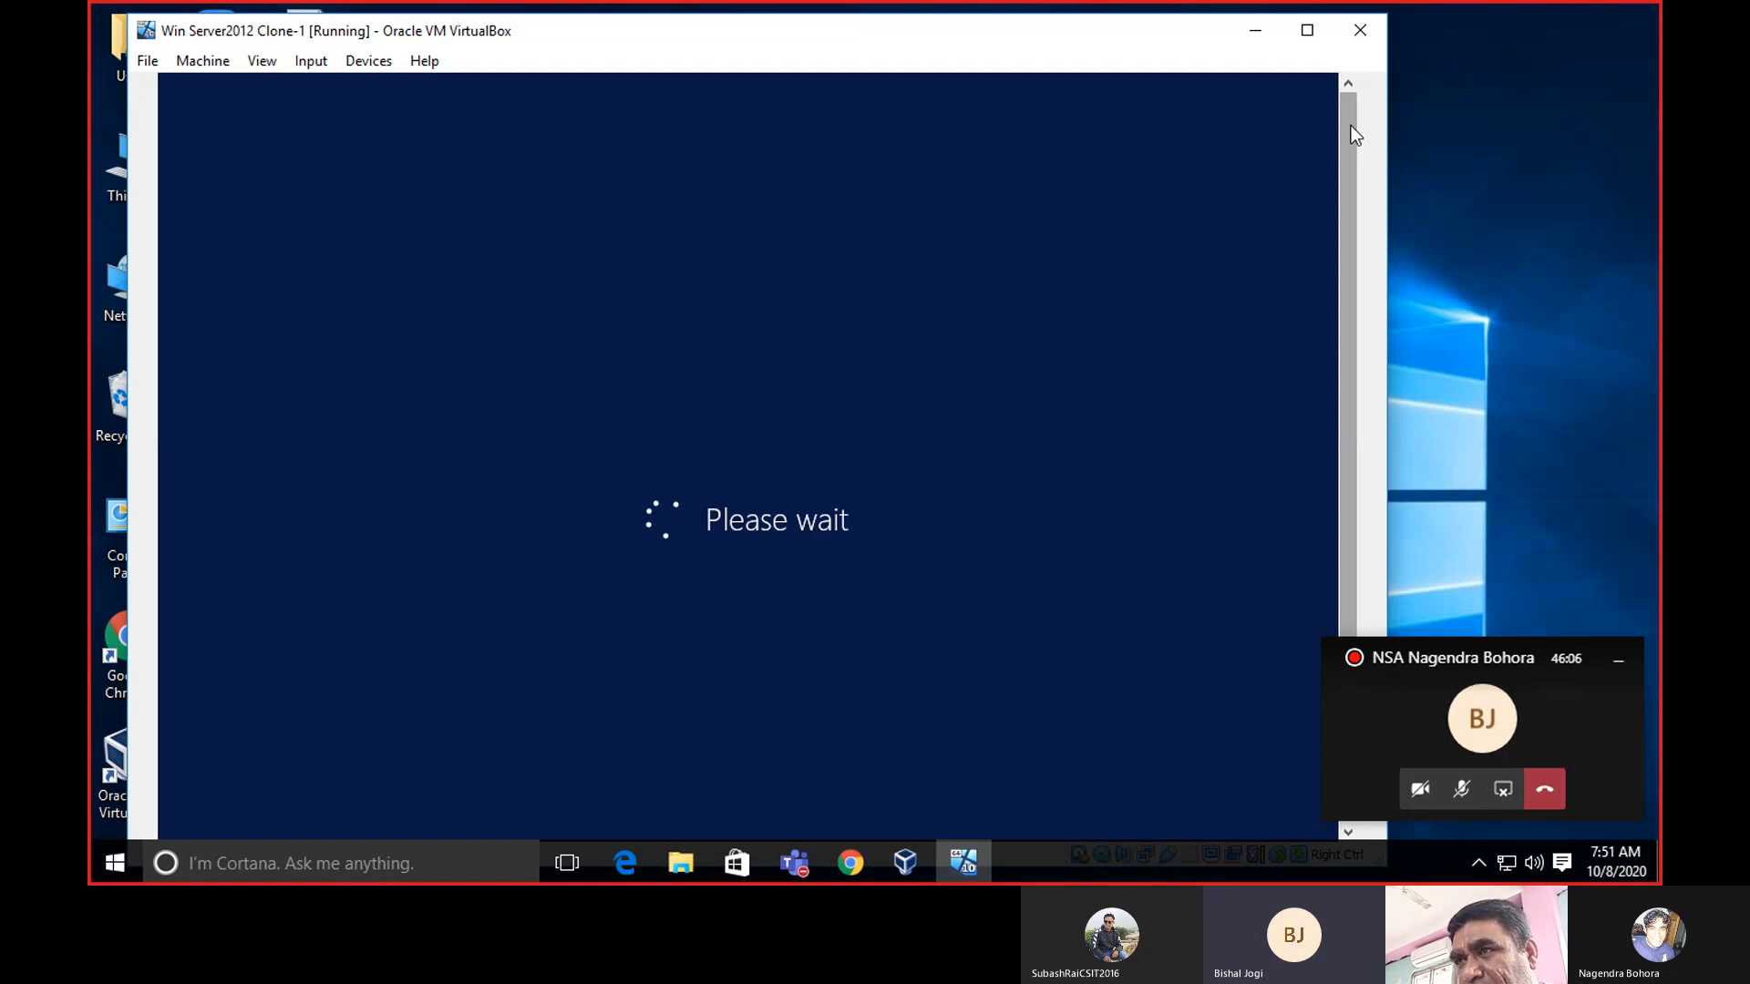
Reposition and narrow the VM window, then dismiss the booted guest's lock screen.
left_click_drag(1354, 135, 1373, 317)
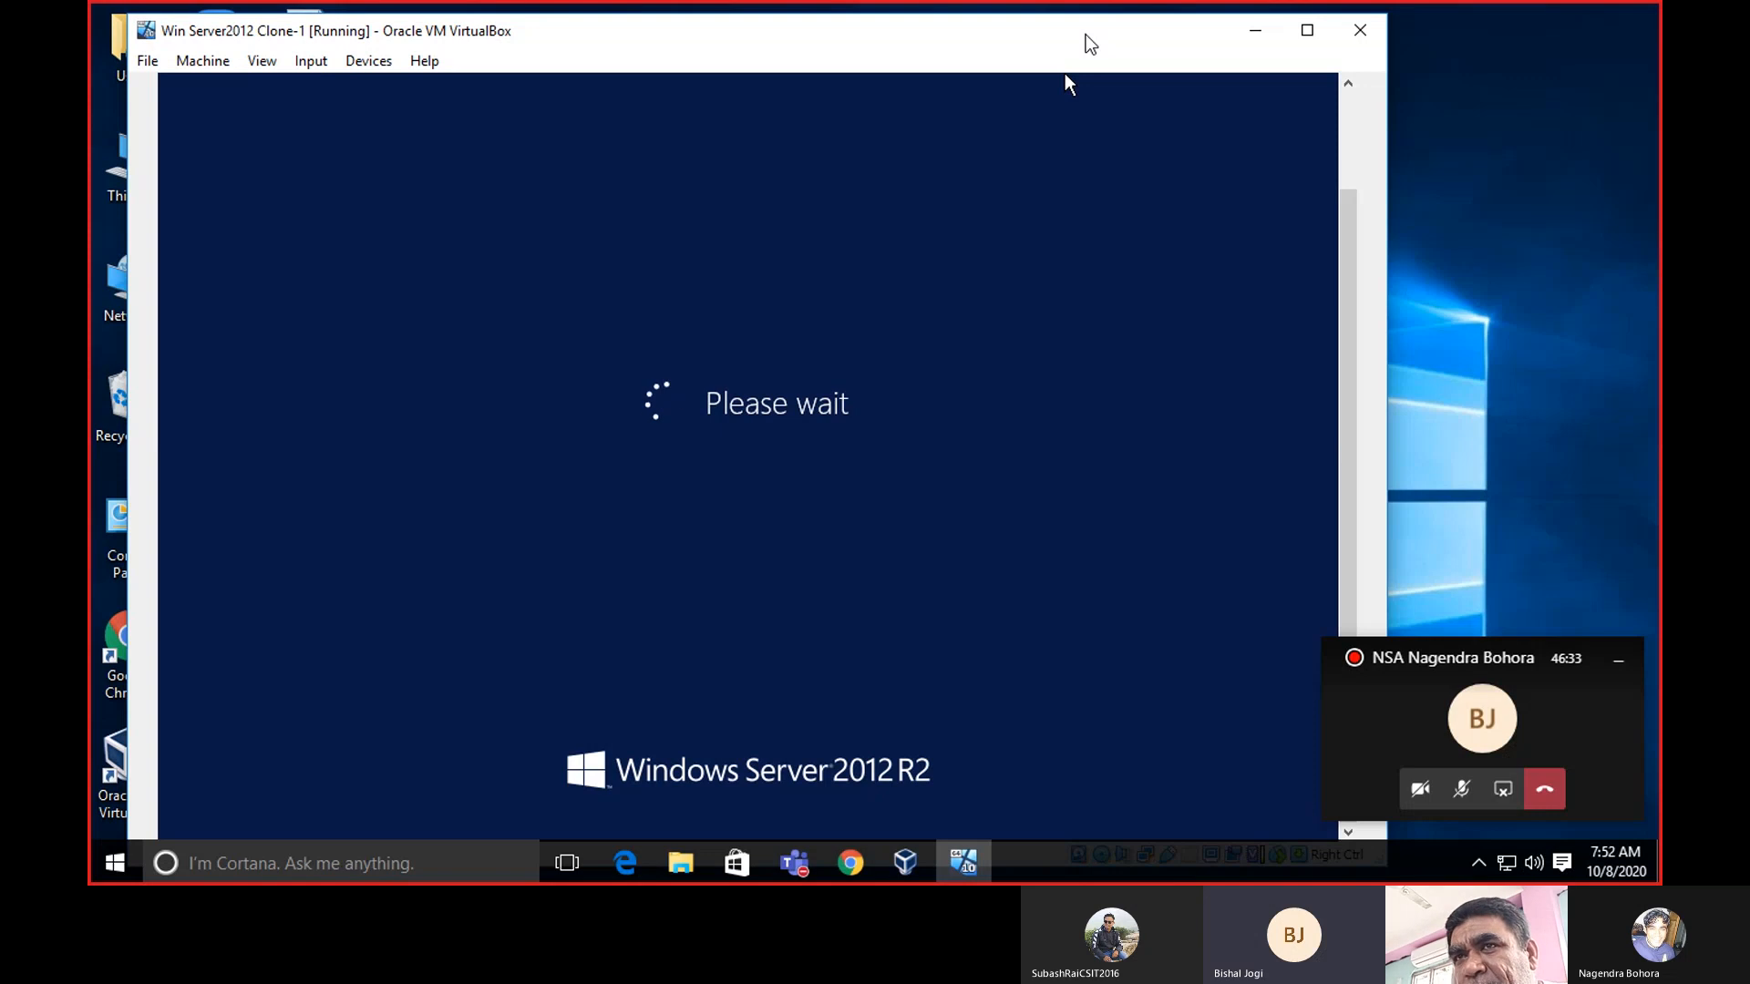
left_click_drag(1085, 34, 1122, 30)
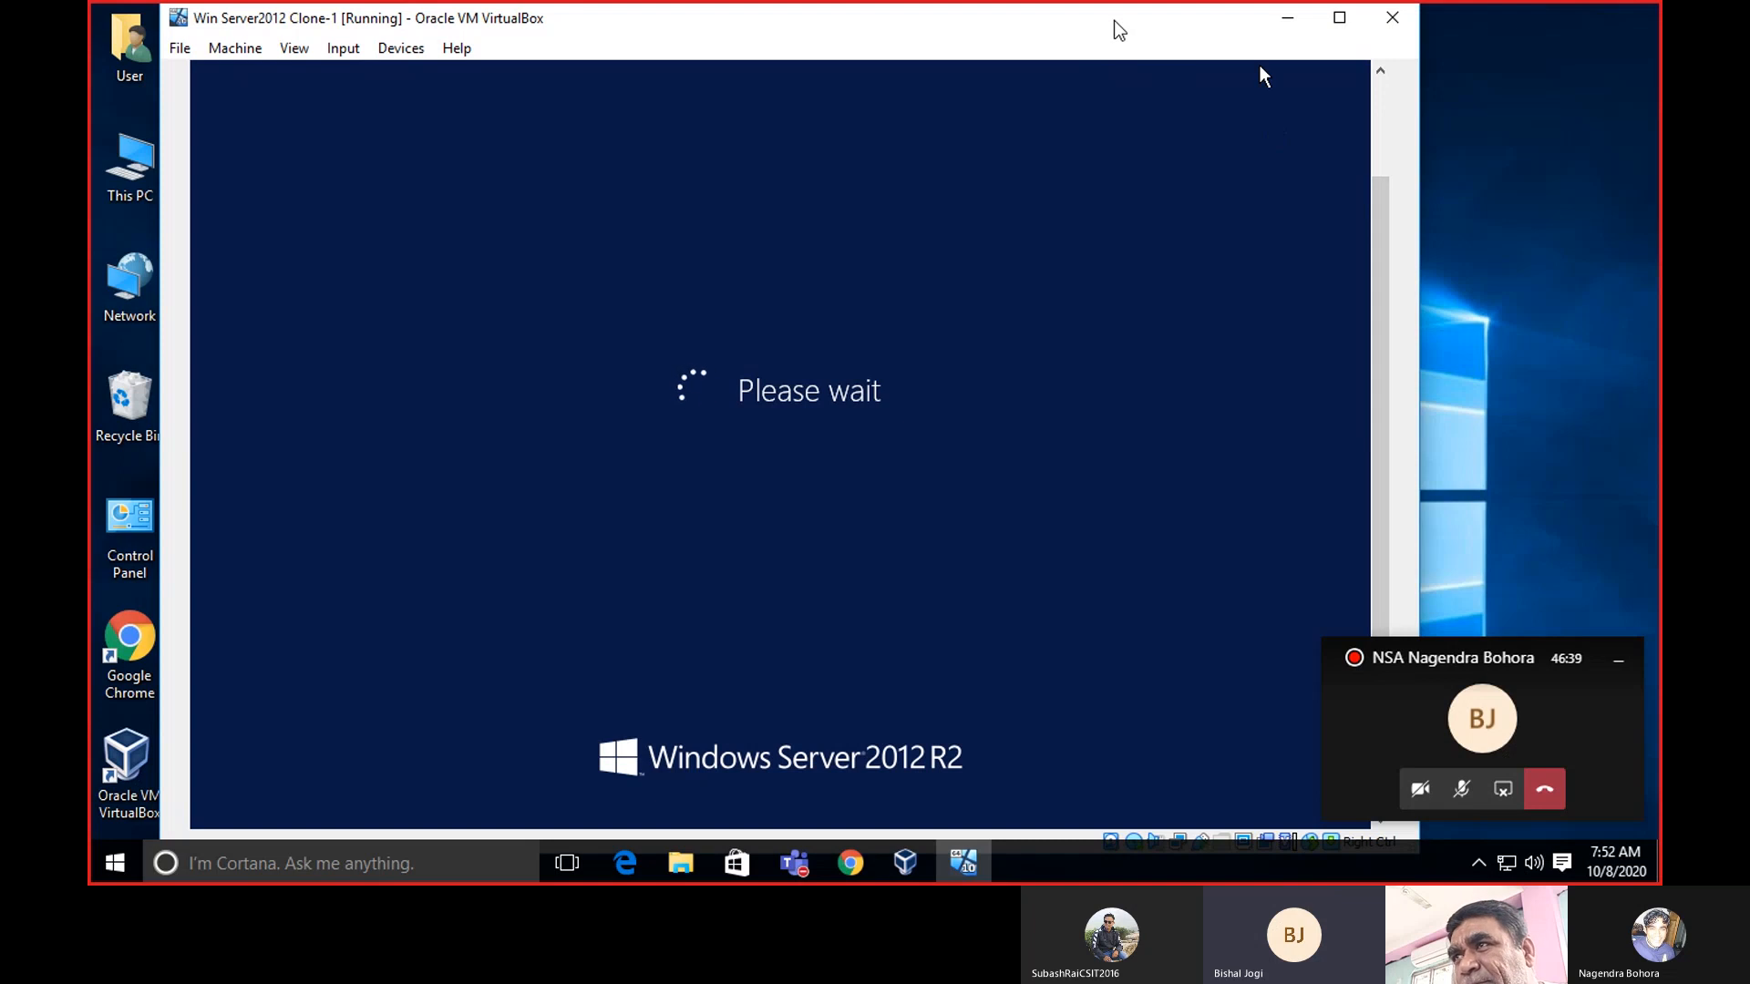
left_click_drag(1119, 31, 1042, 66)
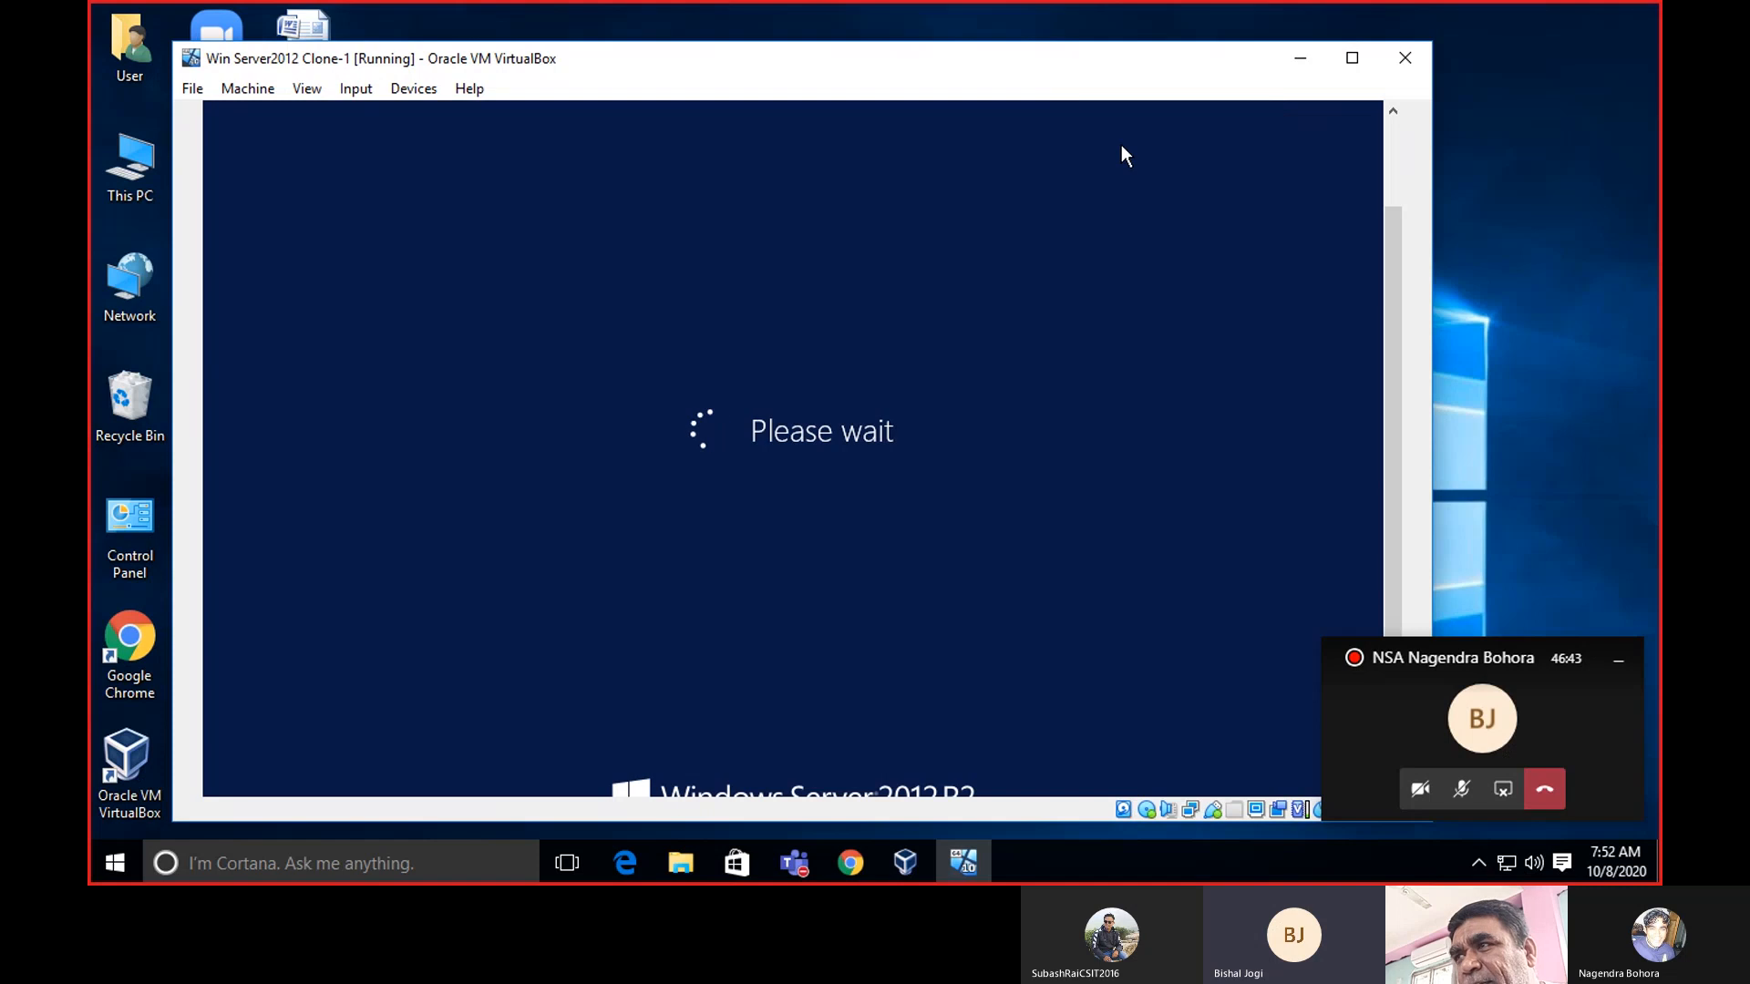
left_click_drag(1387, 212, 1387, 295)
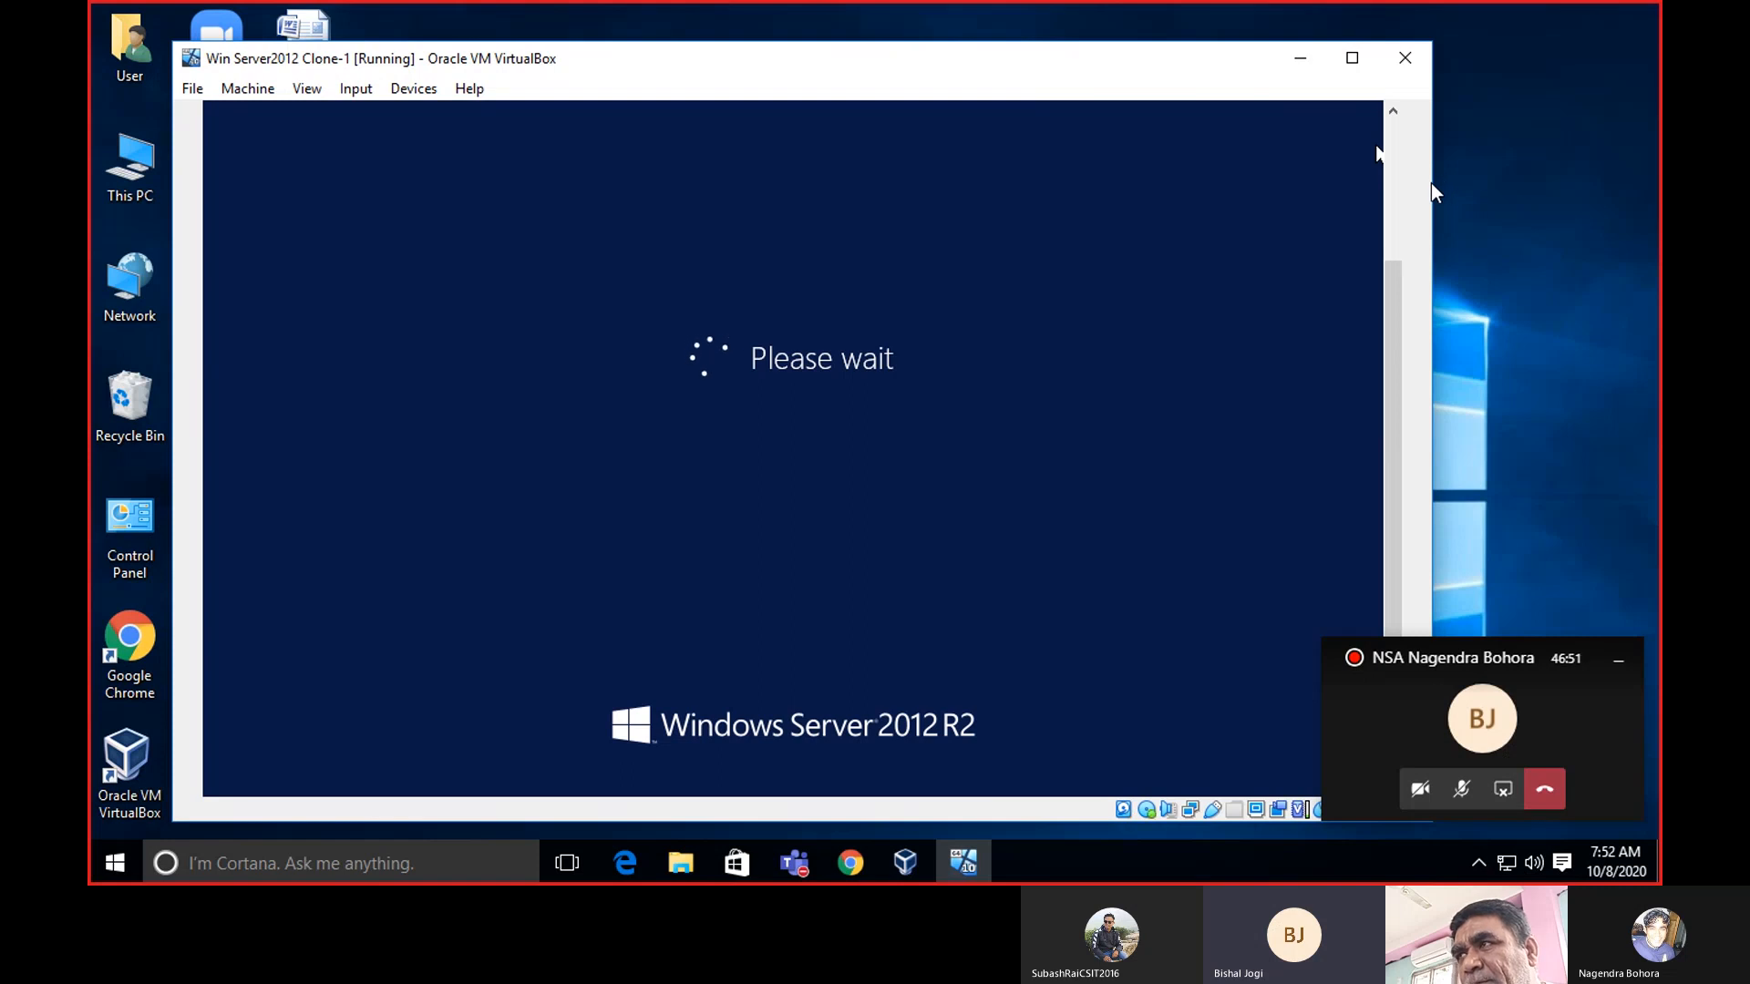
left_click_drag(1431, 190, 1384, 186)
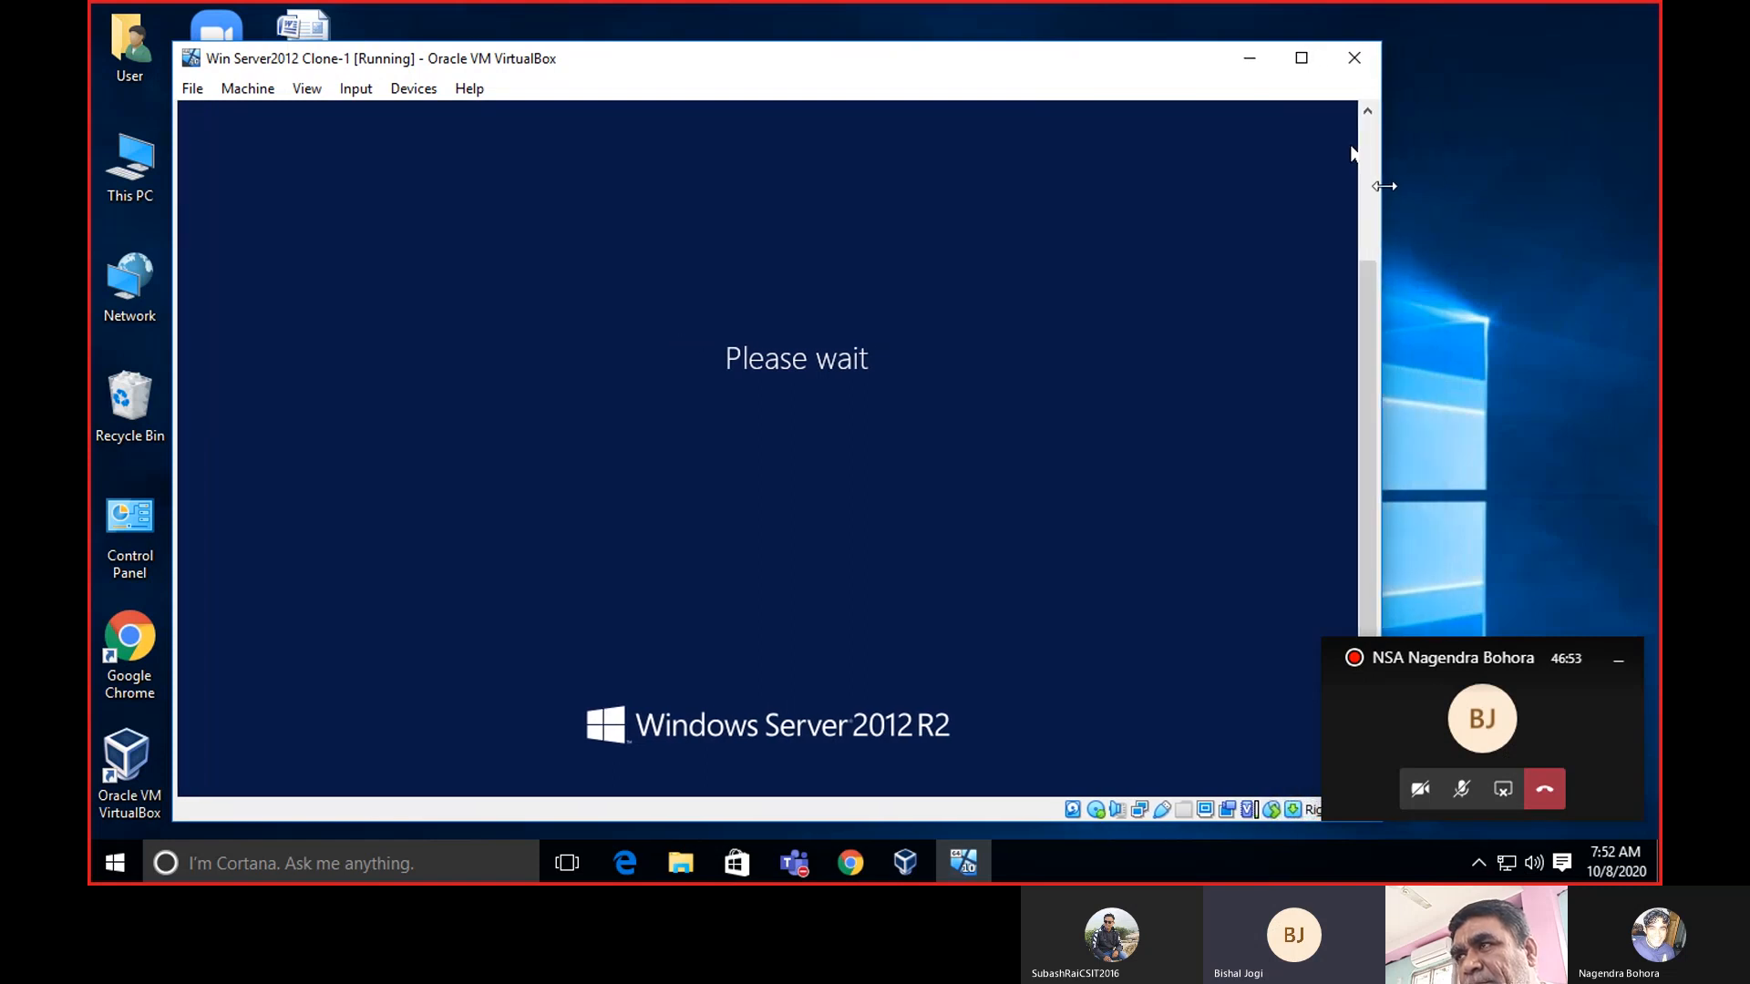
left_click_drag(1006, 67, 942, 50)
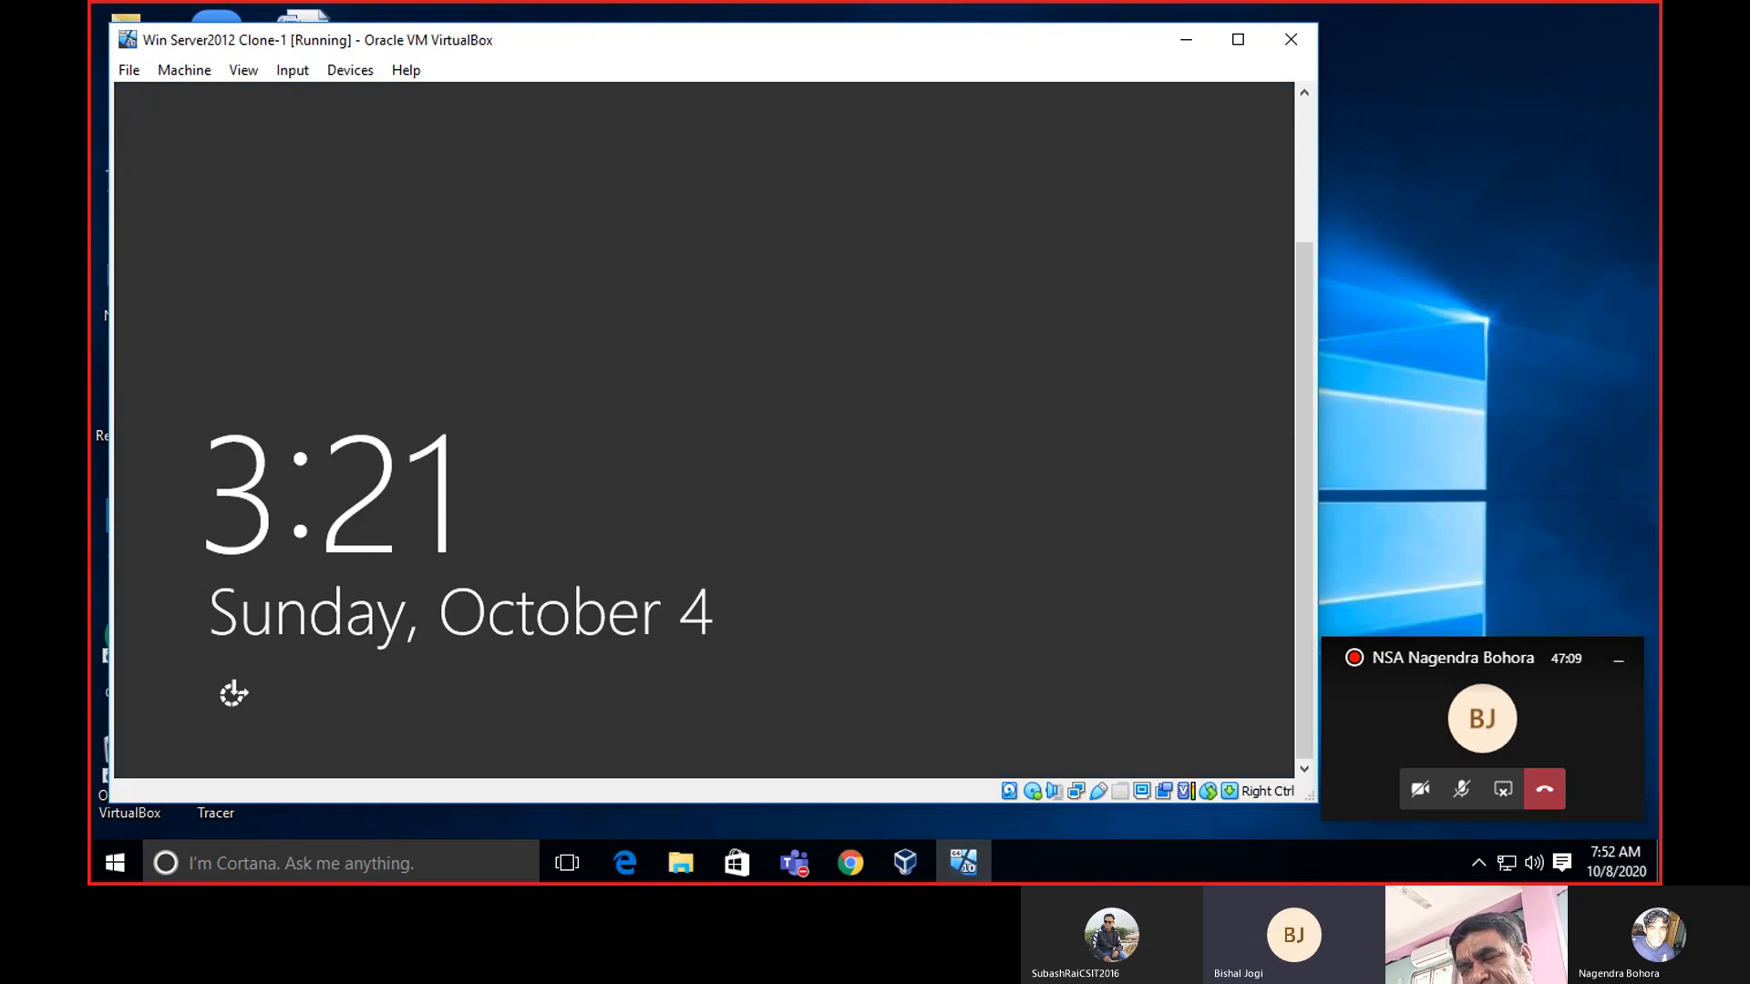
left_click(1271, 345)
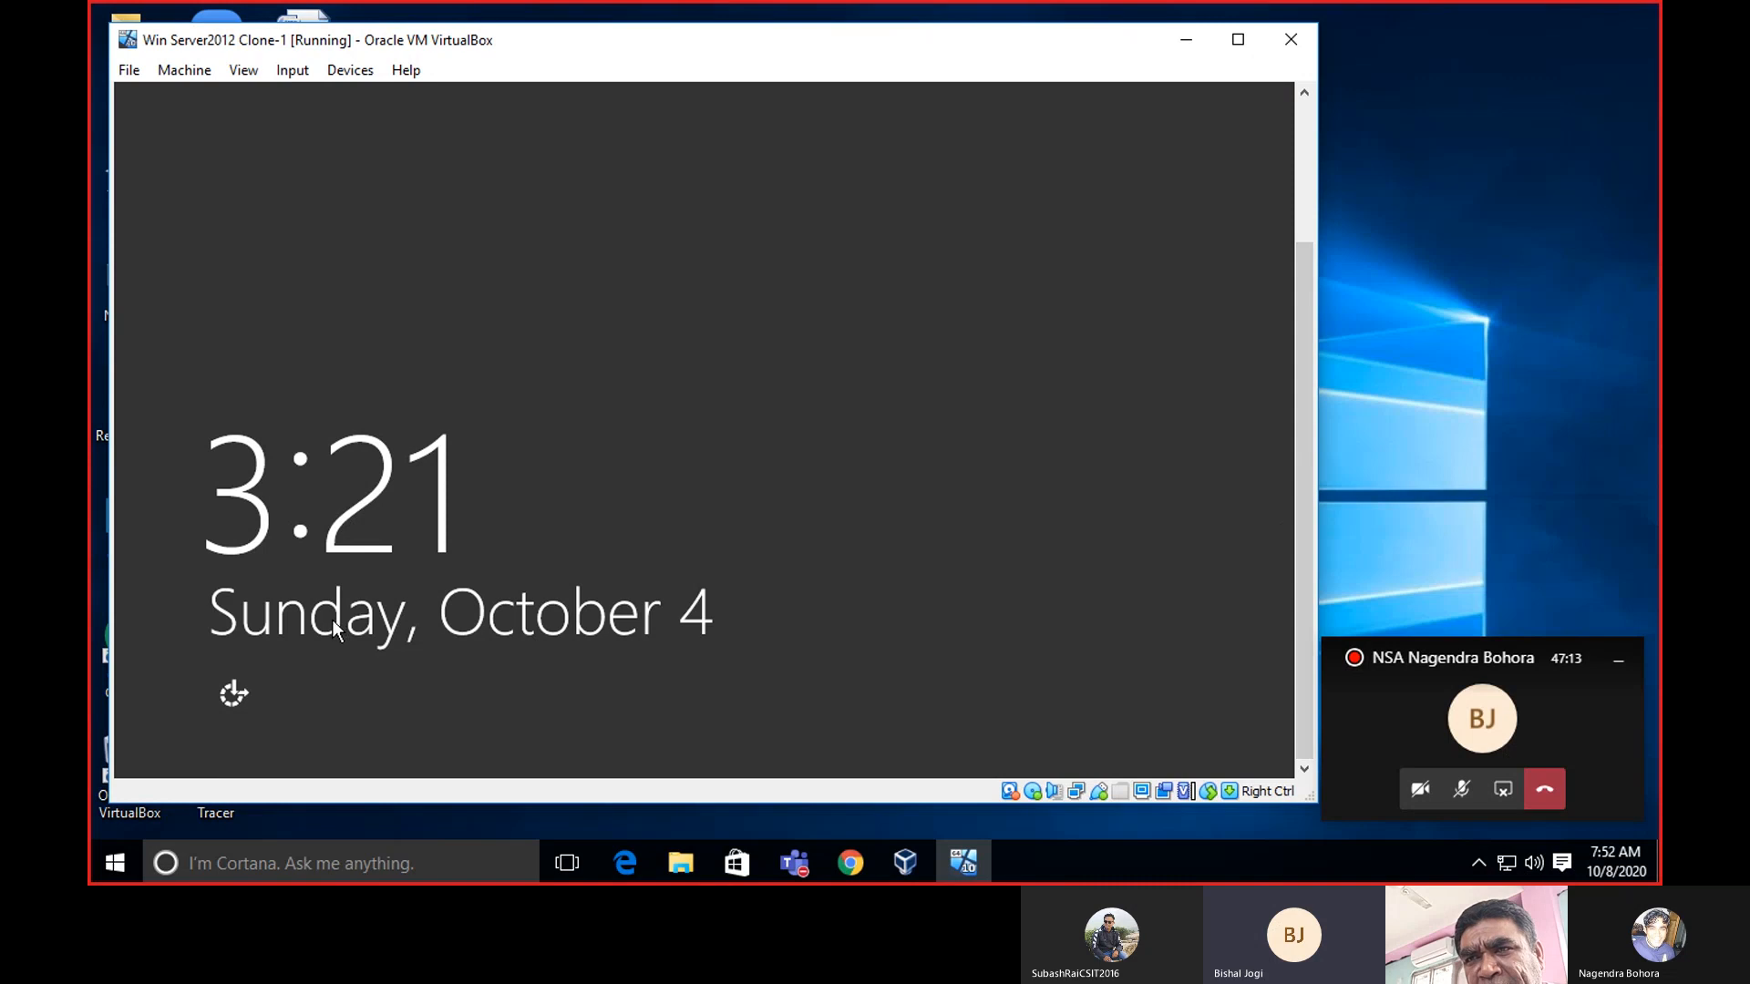
Launch the On-Screen Keyboard from Ease of Access and send Ctrl+Alt+Del with it.
left_click(228, 700)
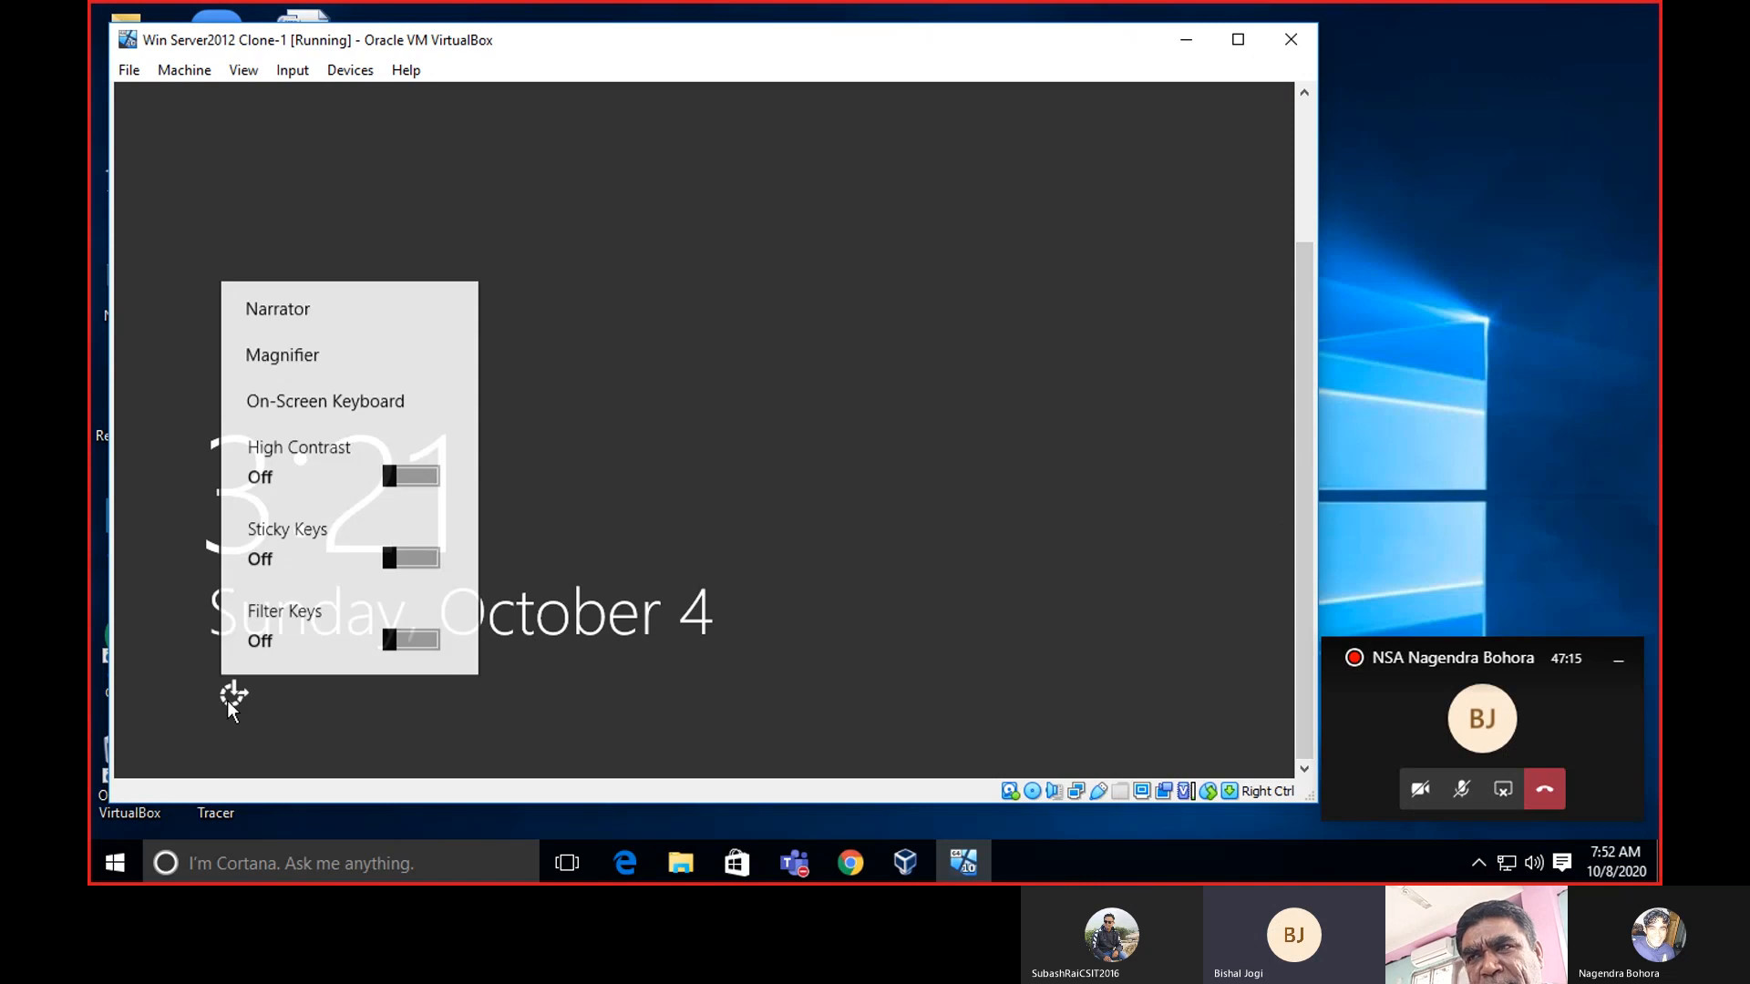
left_click(339, 401)
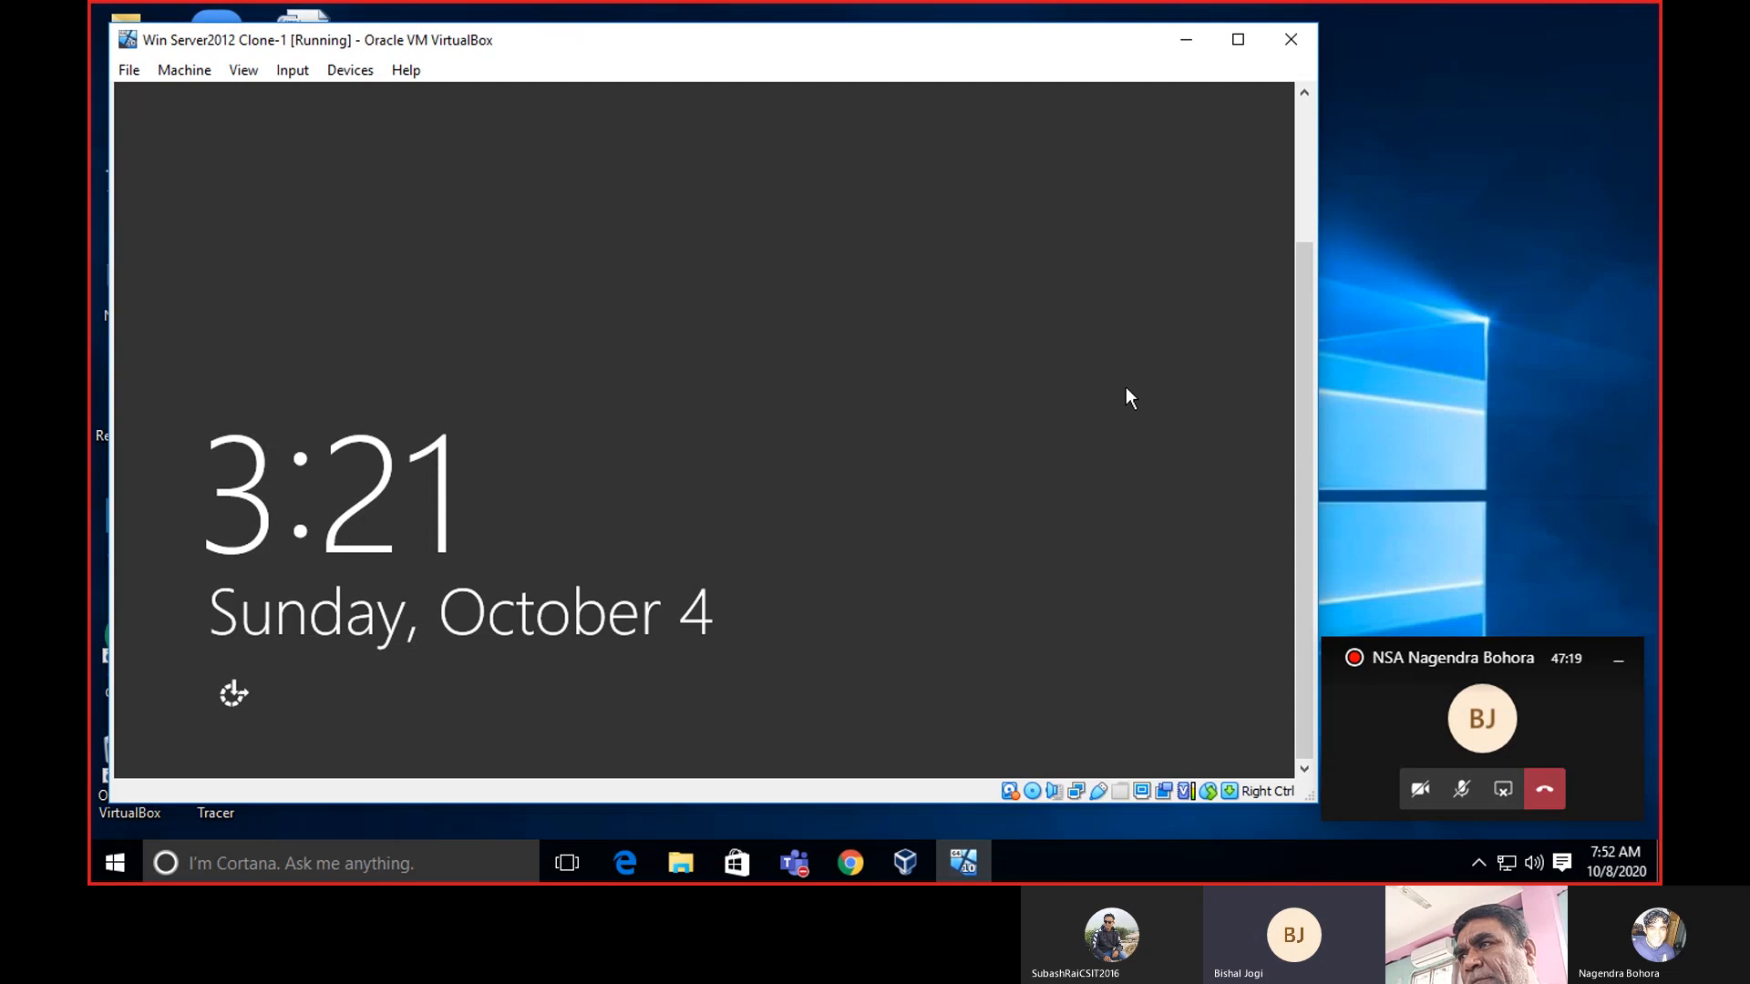
left_click_drag(1311, 320, 1309, 118)
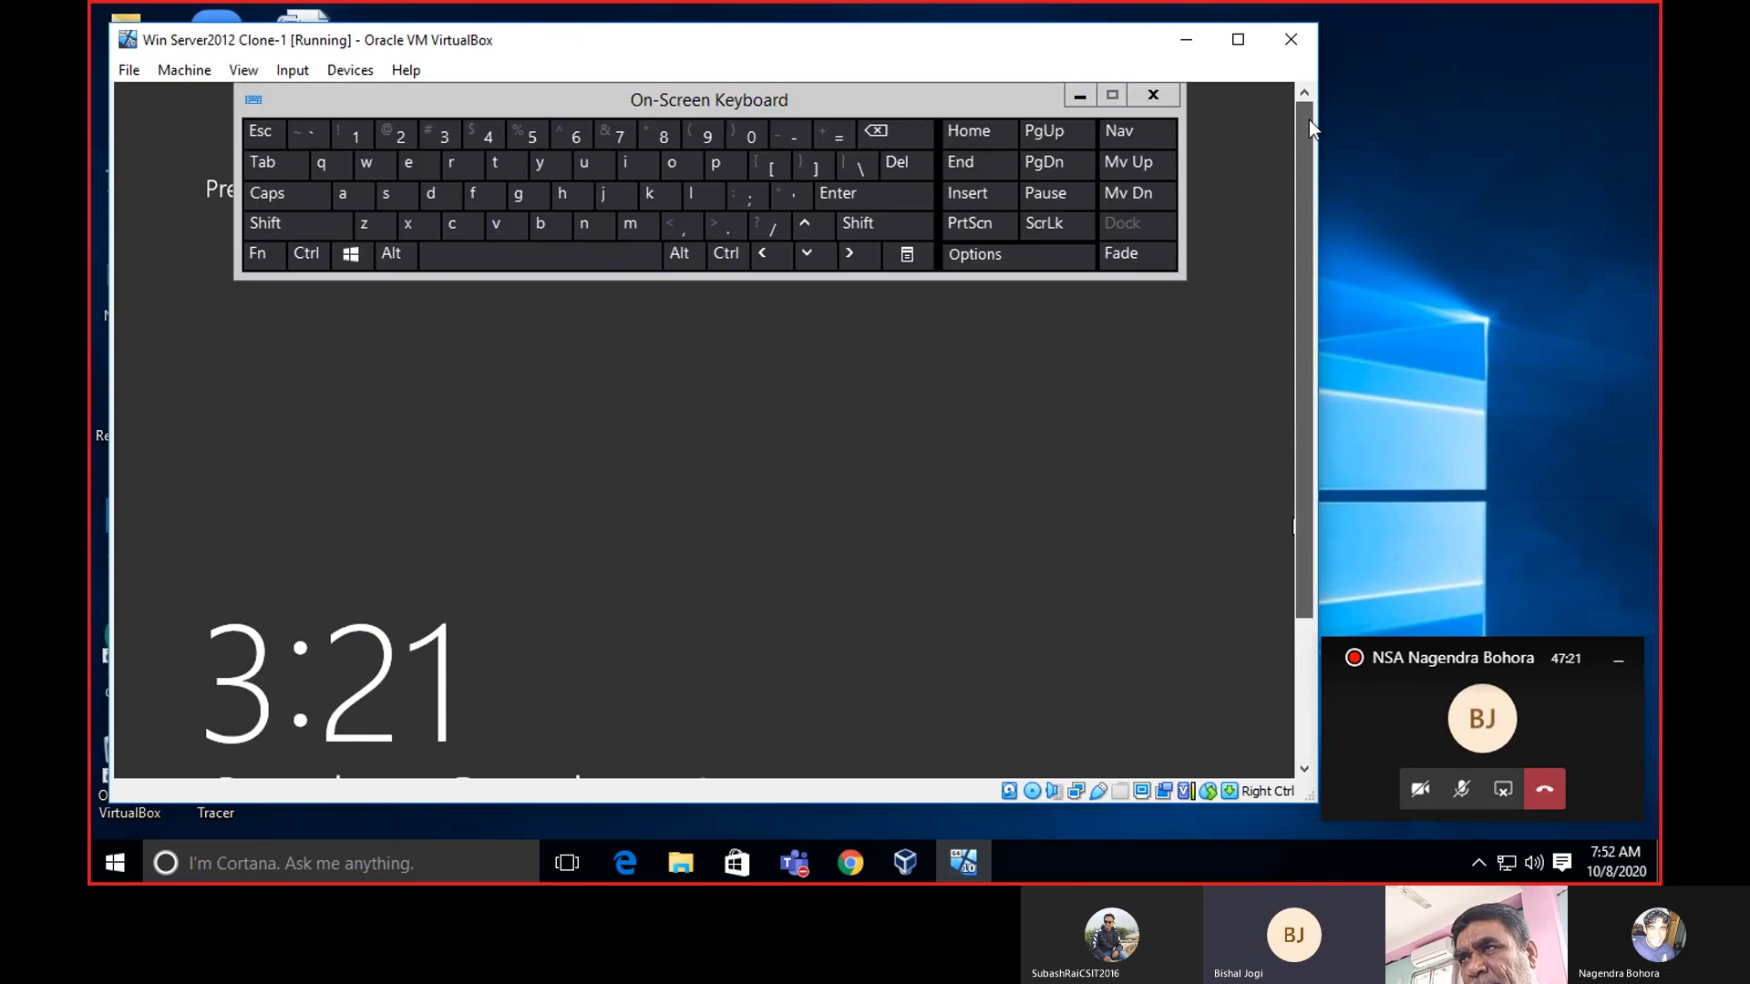
left_click(672, 251)
left_click(728, 256)
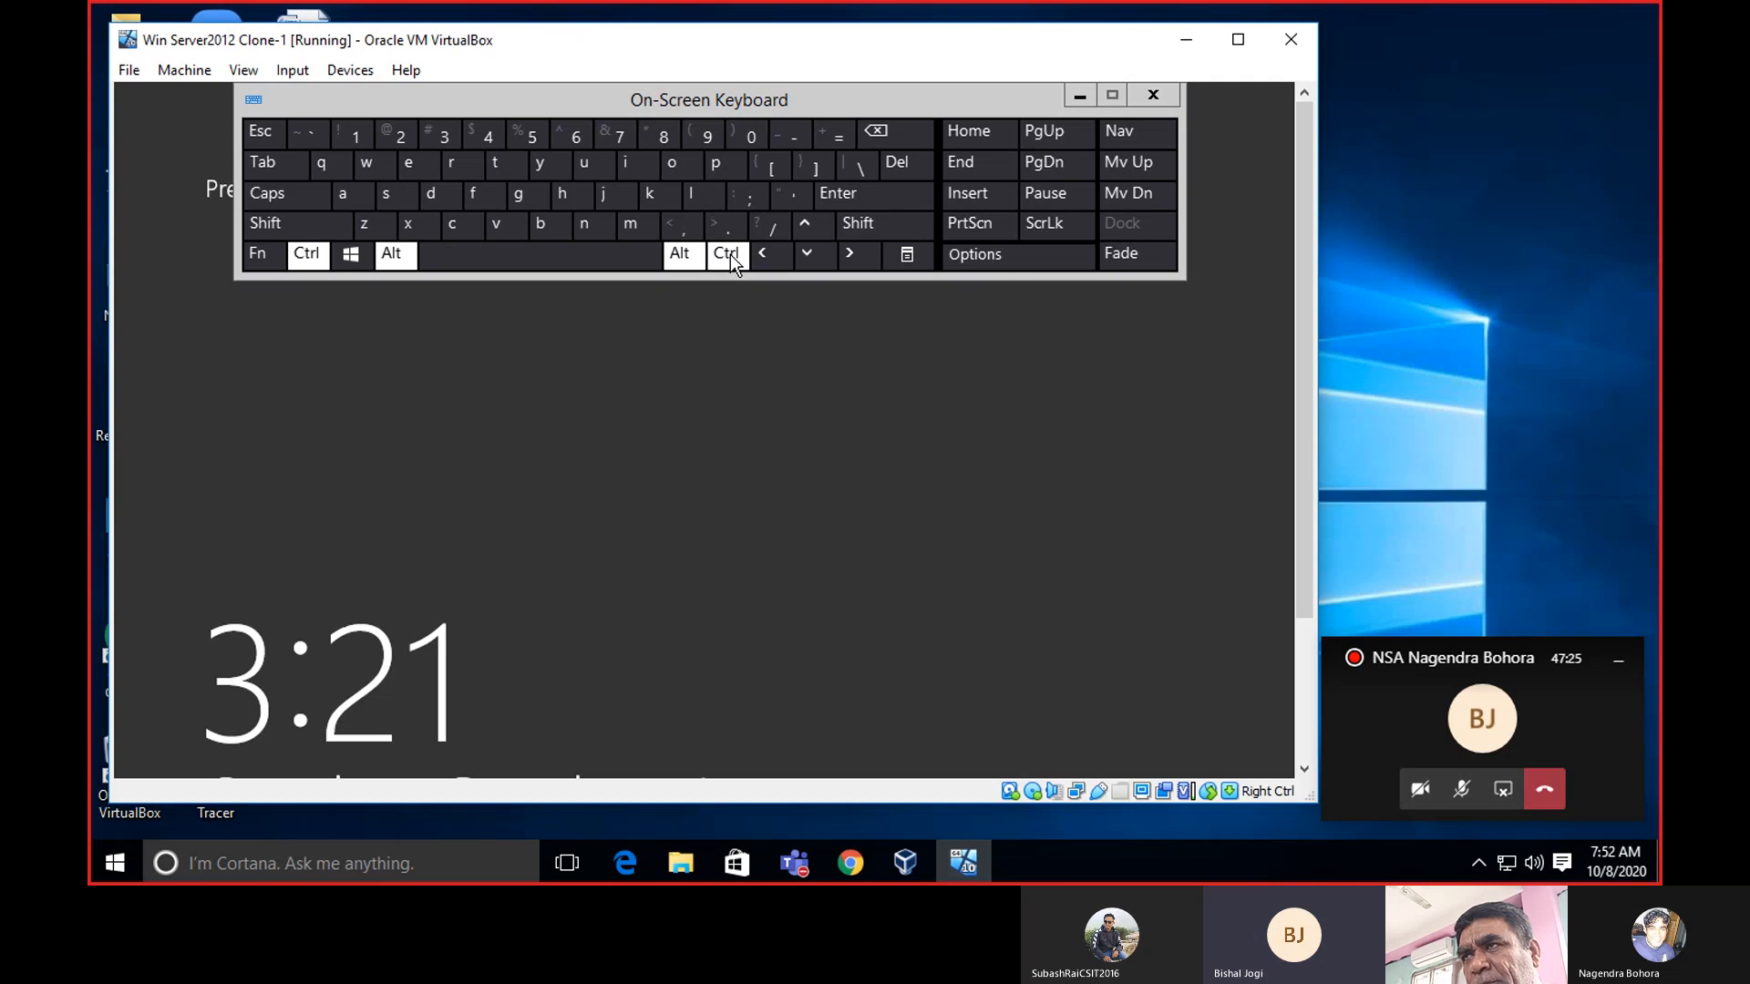
left_click(916, 163)
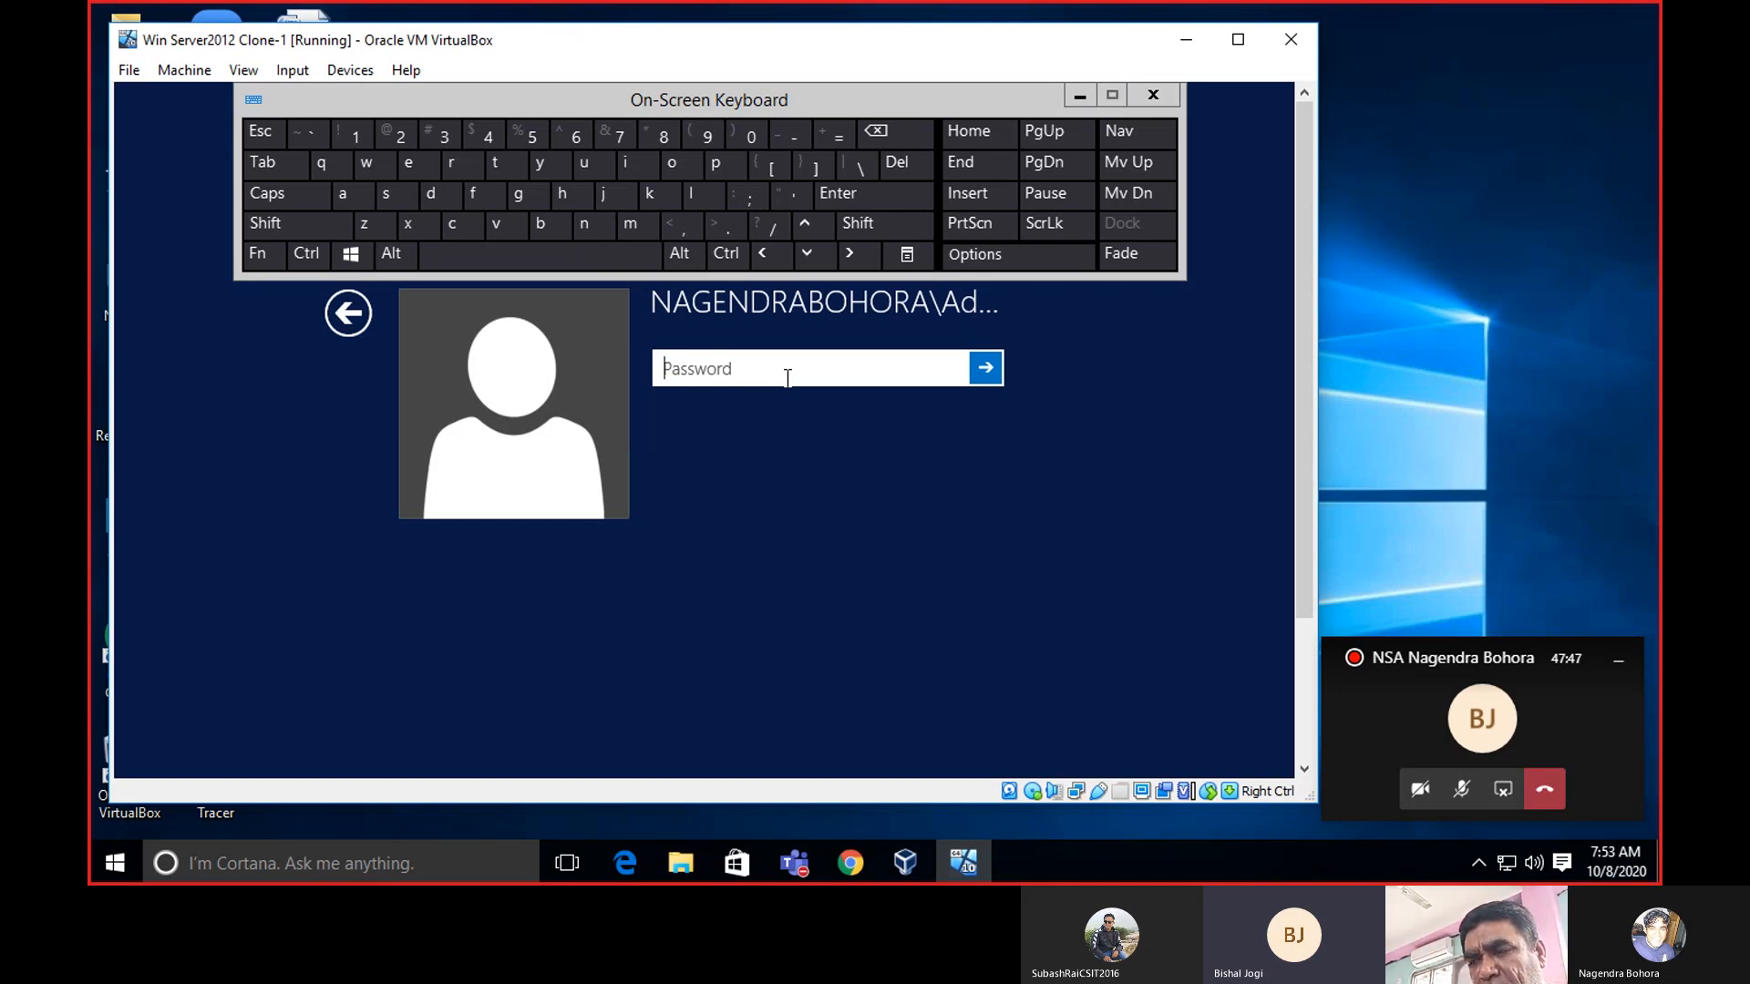
Enter the Administrator password, verify it with the reveal icon, and submit it.
key("shift")
type("•")
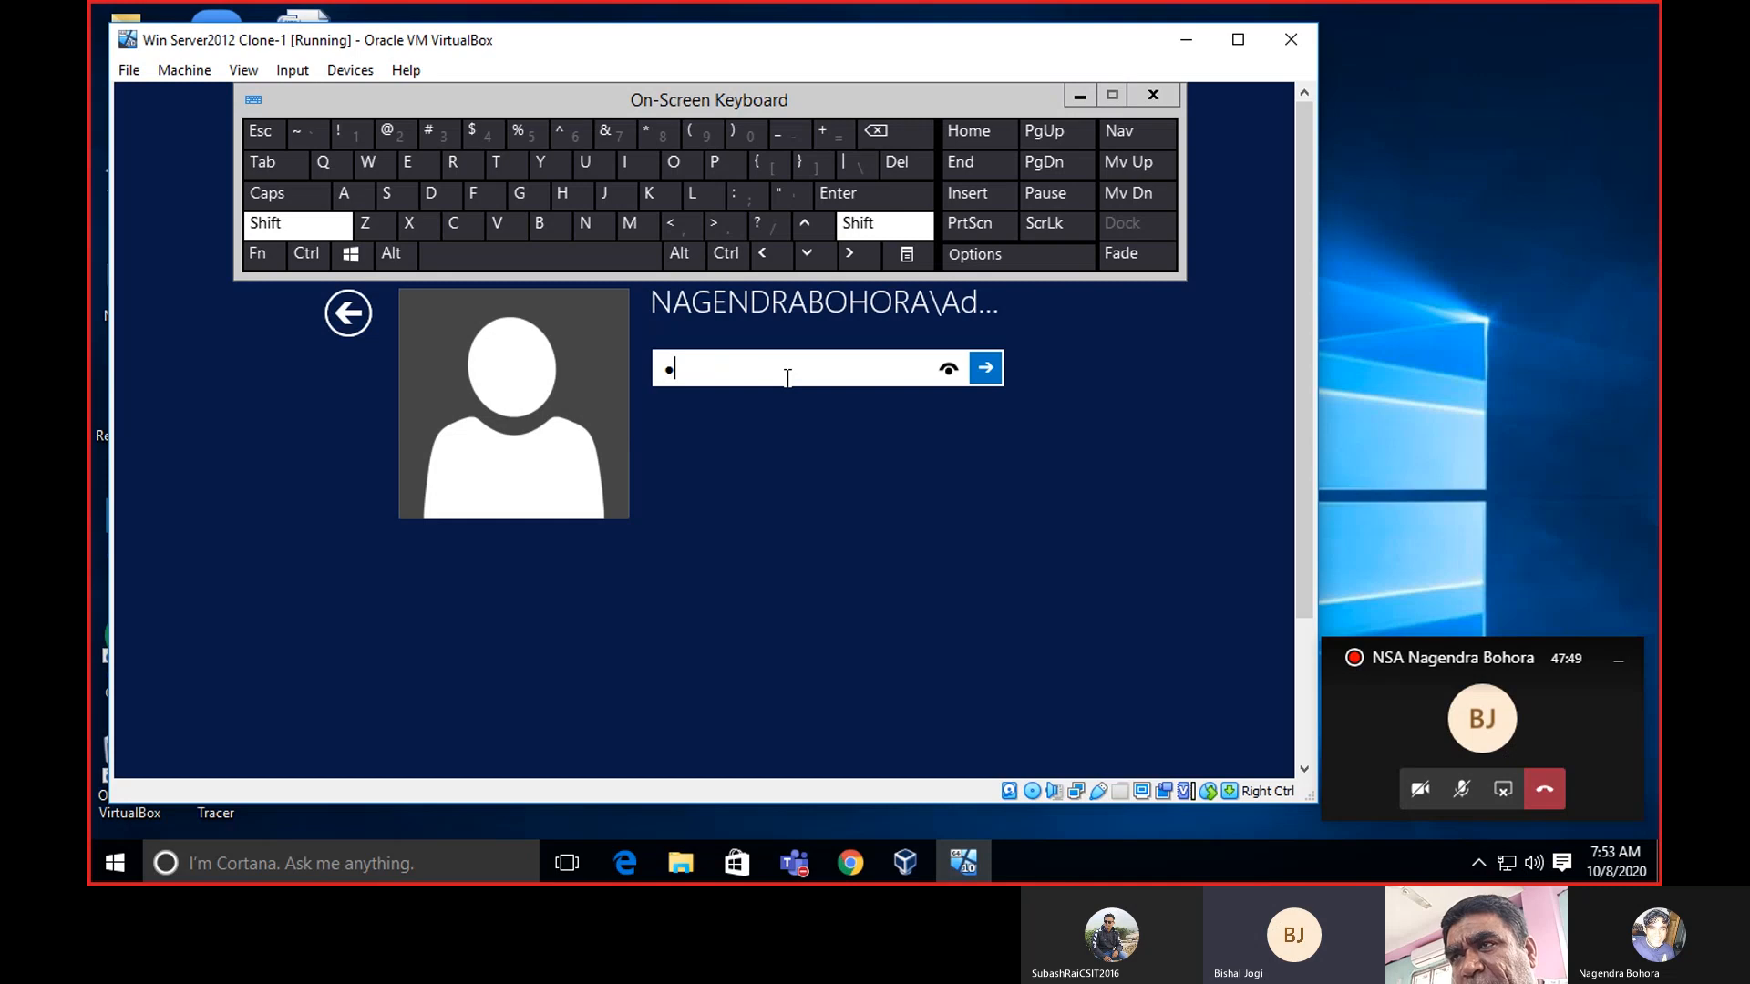
key("shift")
type("•••")
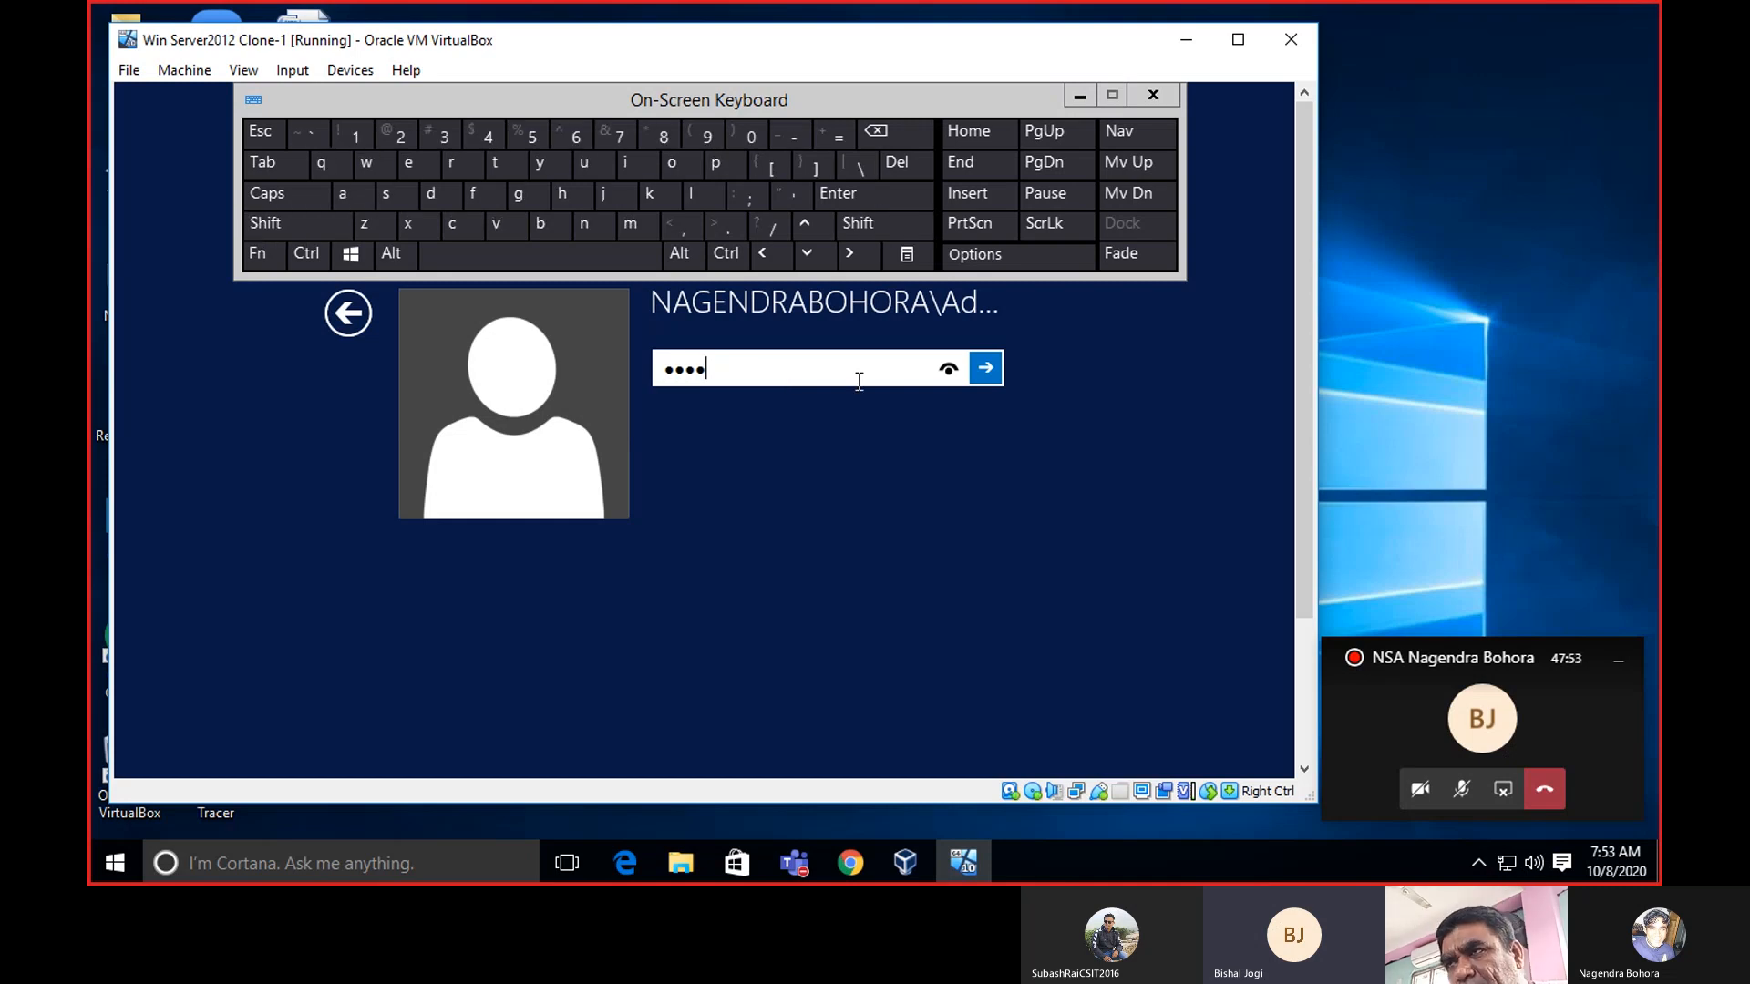
left_click(951, 370)
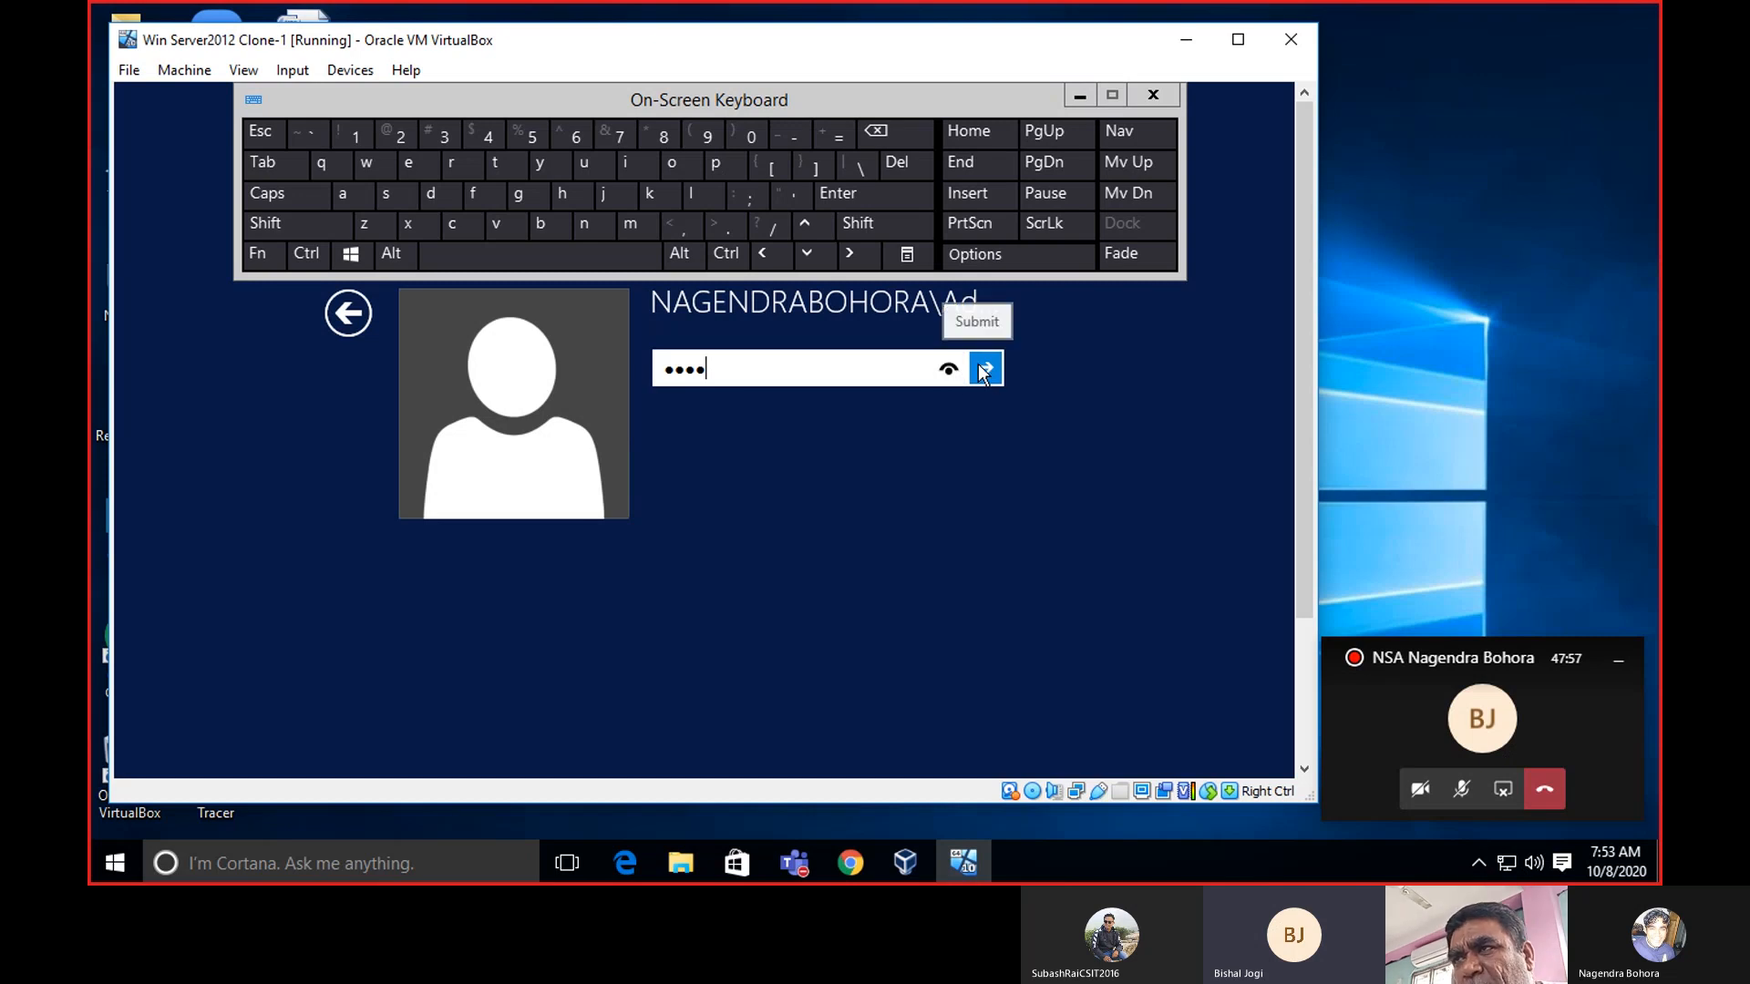
left_click(984, 369)
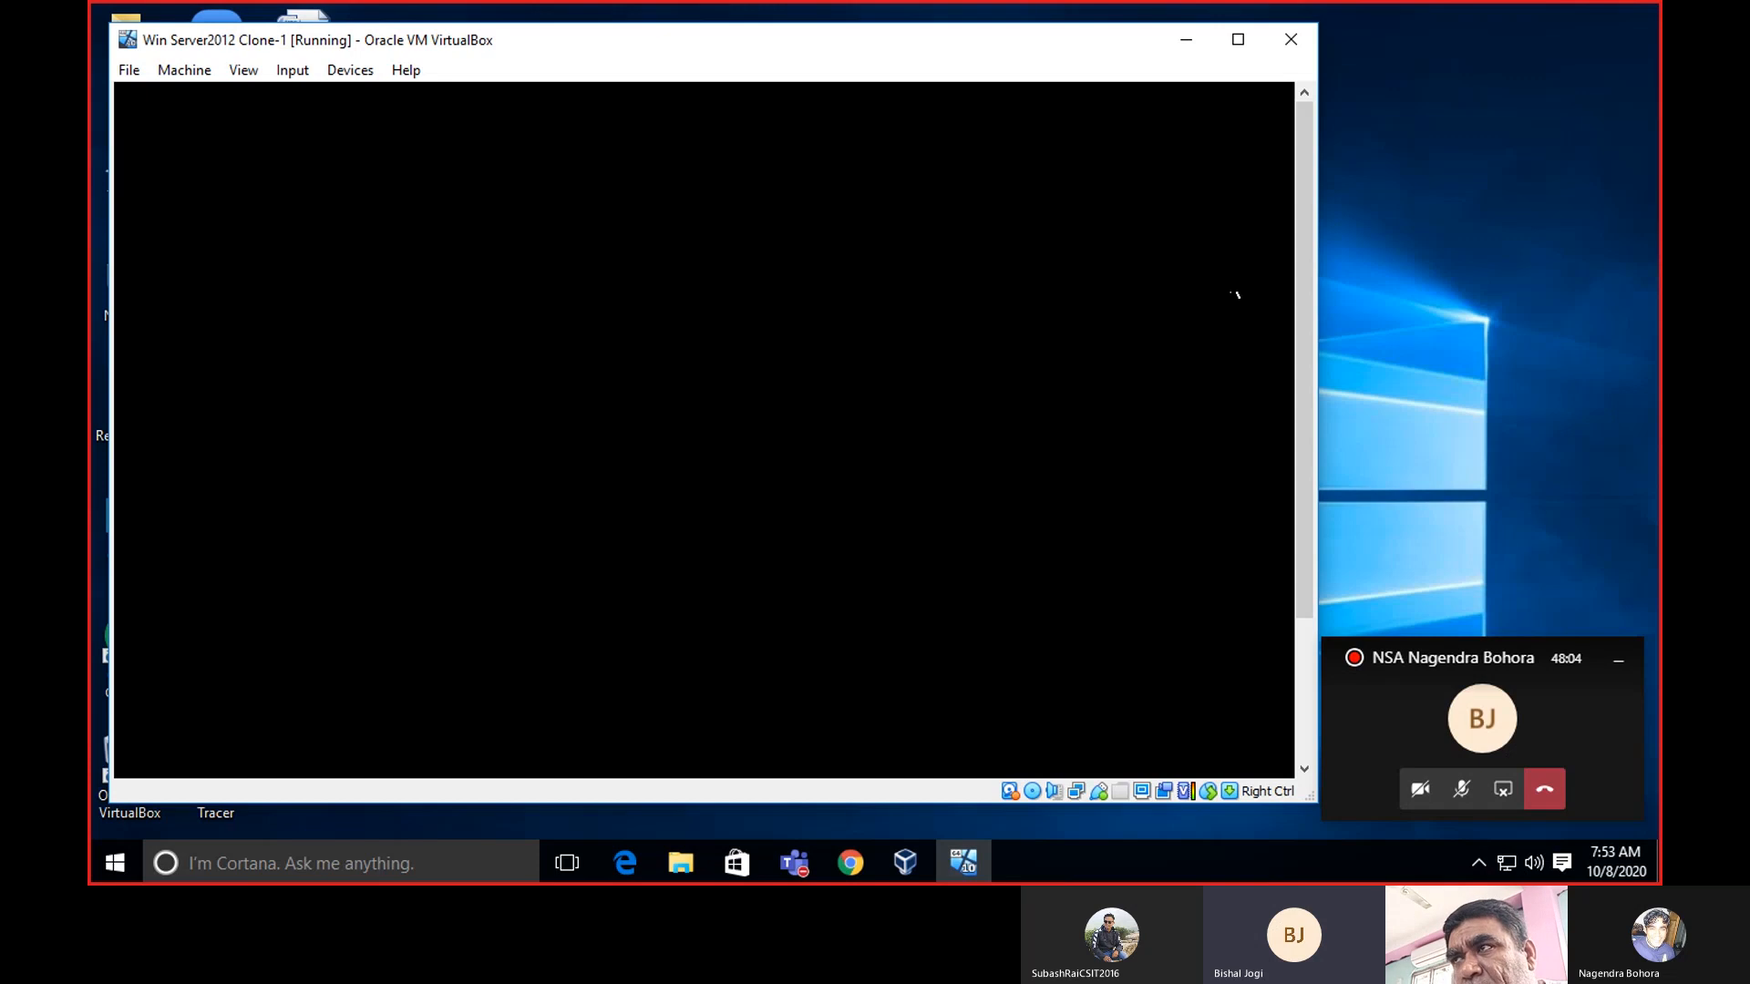
Scroll the VM view while sign-in finishes until the Server Manager Dashboard header shows.
left_click_drag(1307, 194, 1293, 390)
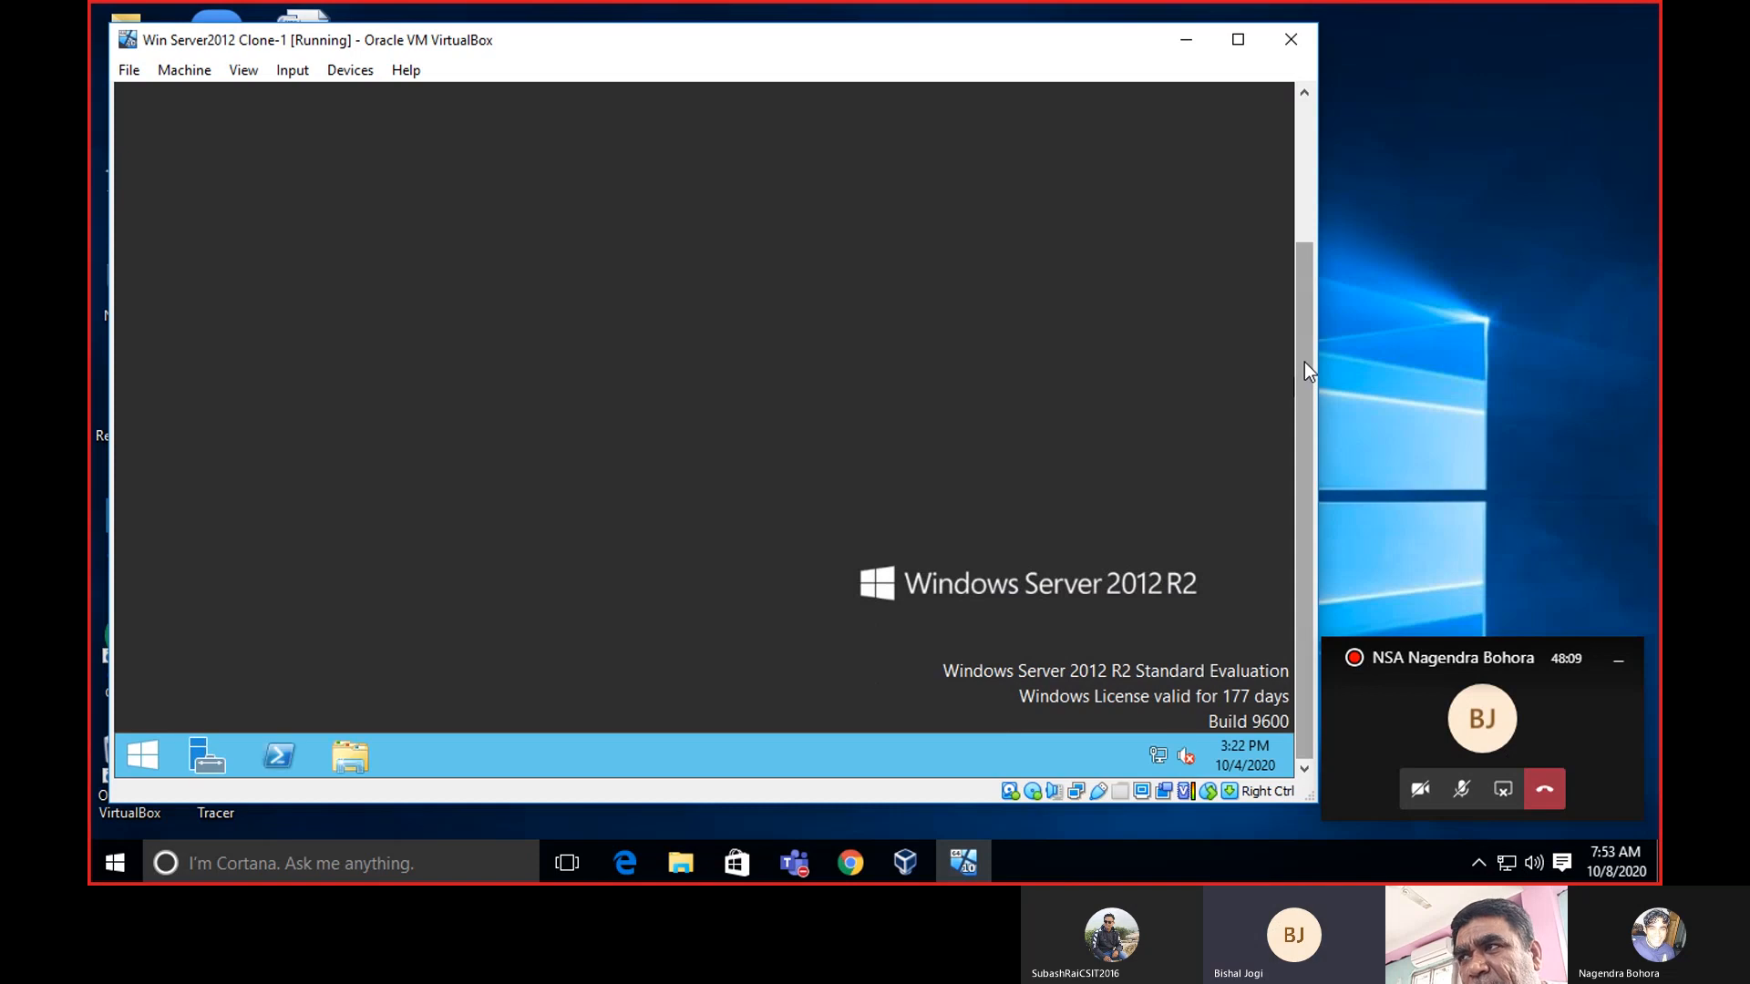
mouse_move(1305, 363)
left_mouse_down()
mouse_move(1309, 201)
mouse_move(1307, 384)
left_mouse_up()
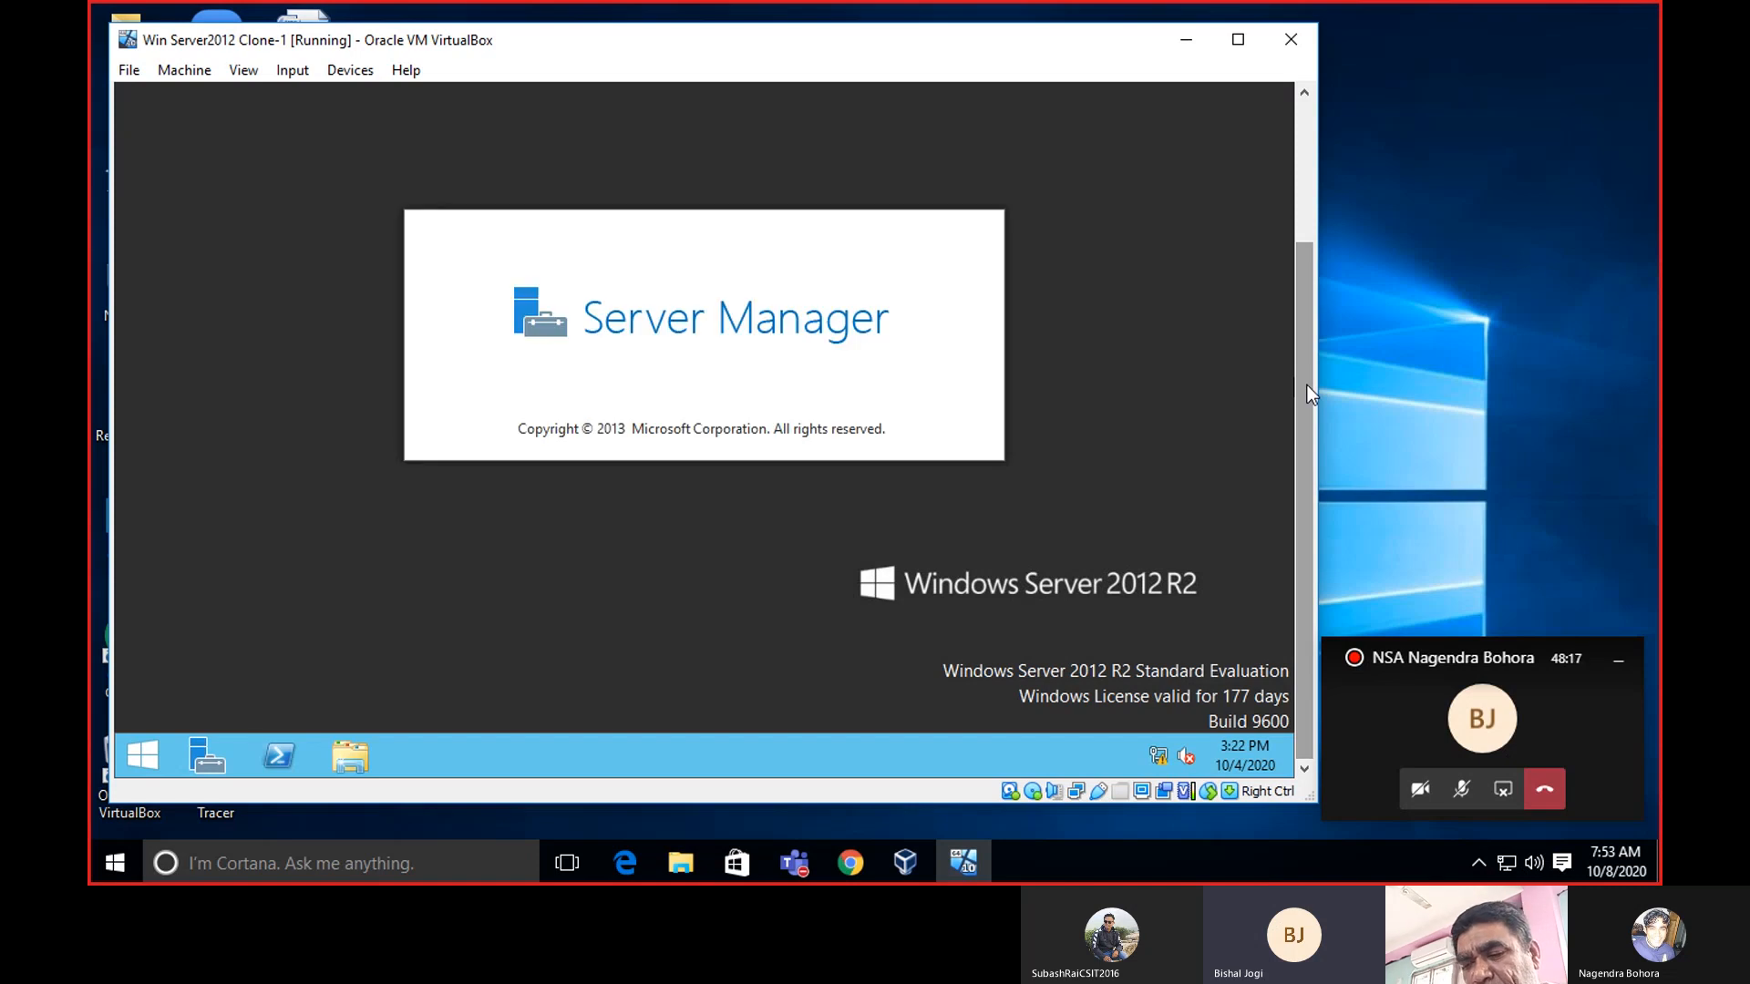
left_click(1307, 385)
left_click_drag(1308, 385, 1322, 431)
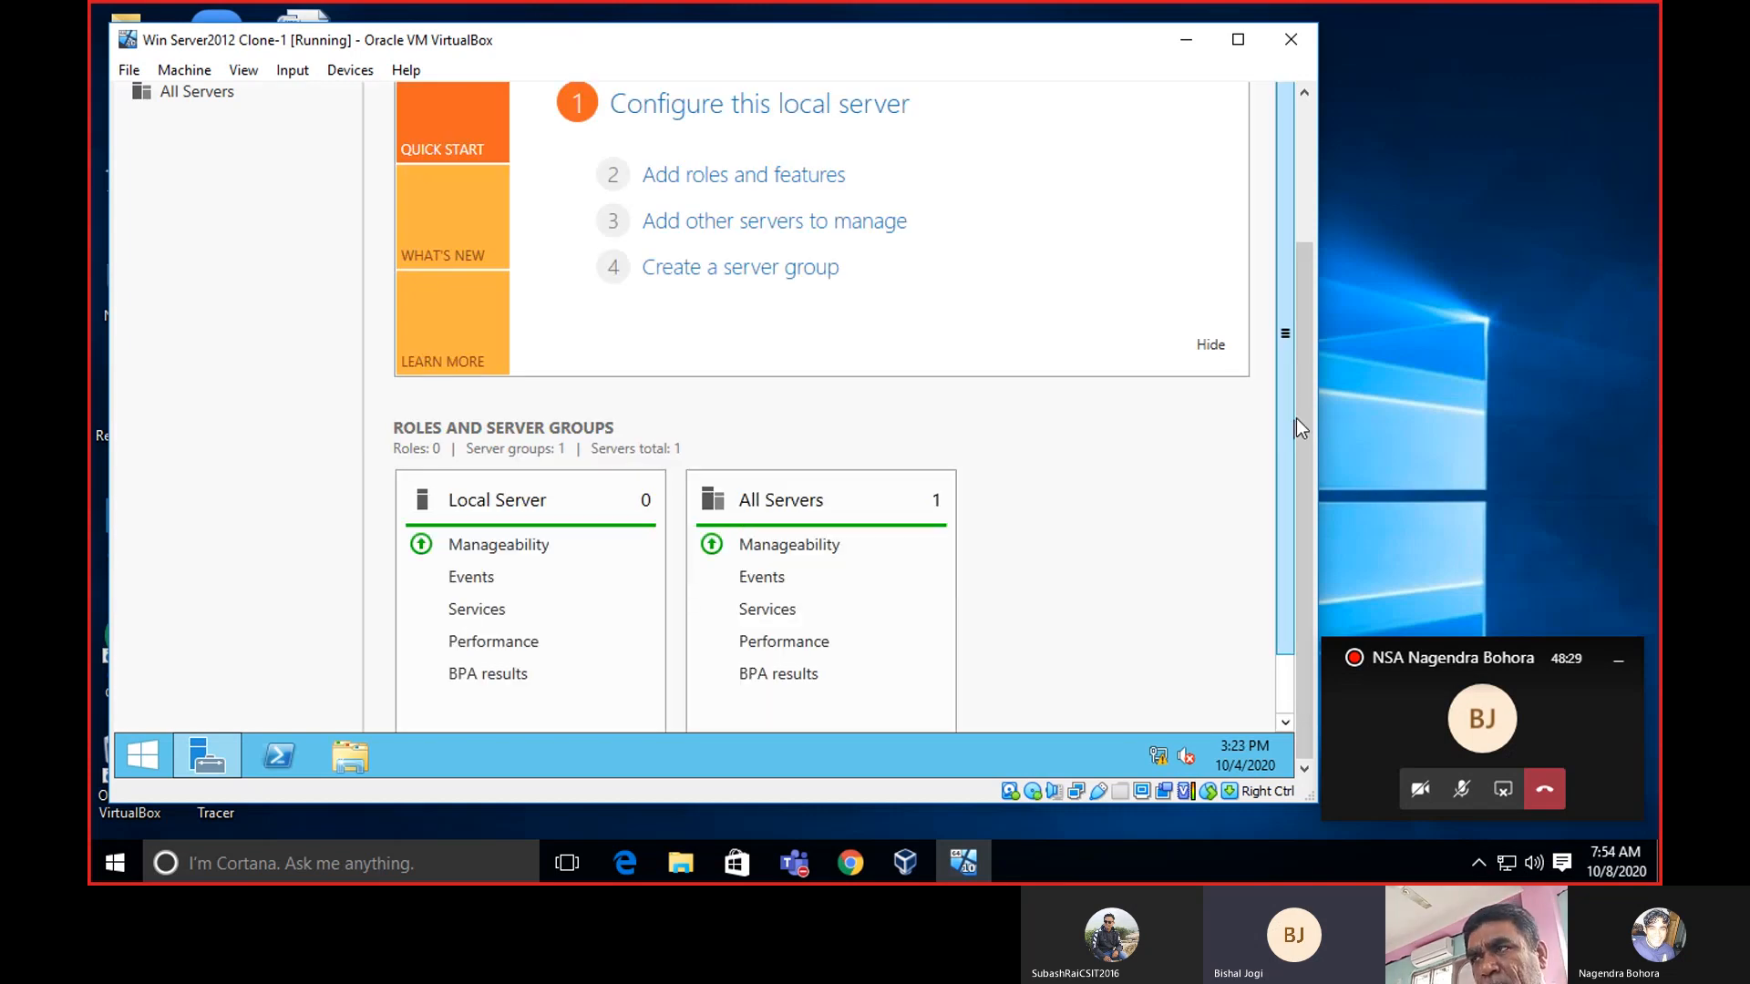
left_click_drag(1313, 401, 1324, 254)
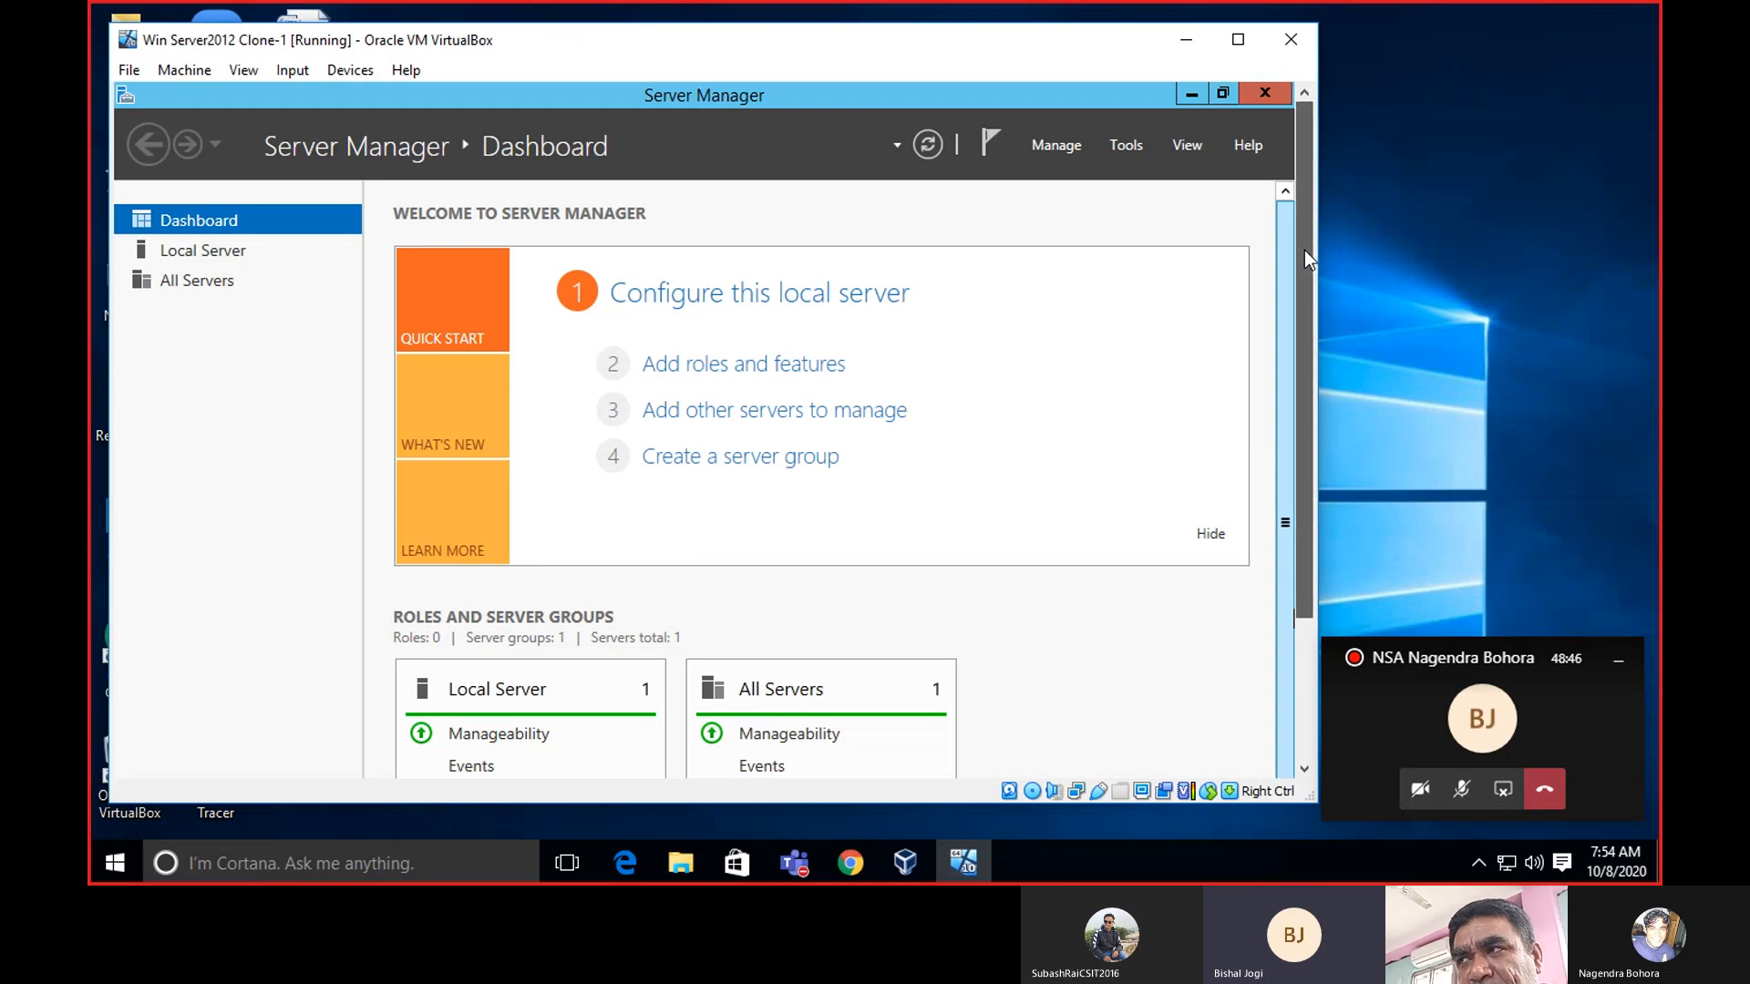
Bring VirtualBox Manager to the front from the host taskbar.
mouse_move(1304, 250)
left_mouse_down()
mouse_move(1300, 350)
mouse_move(1300, 233)
left_mouse_up()
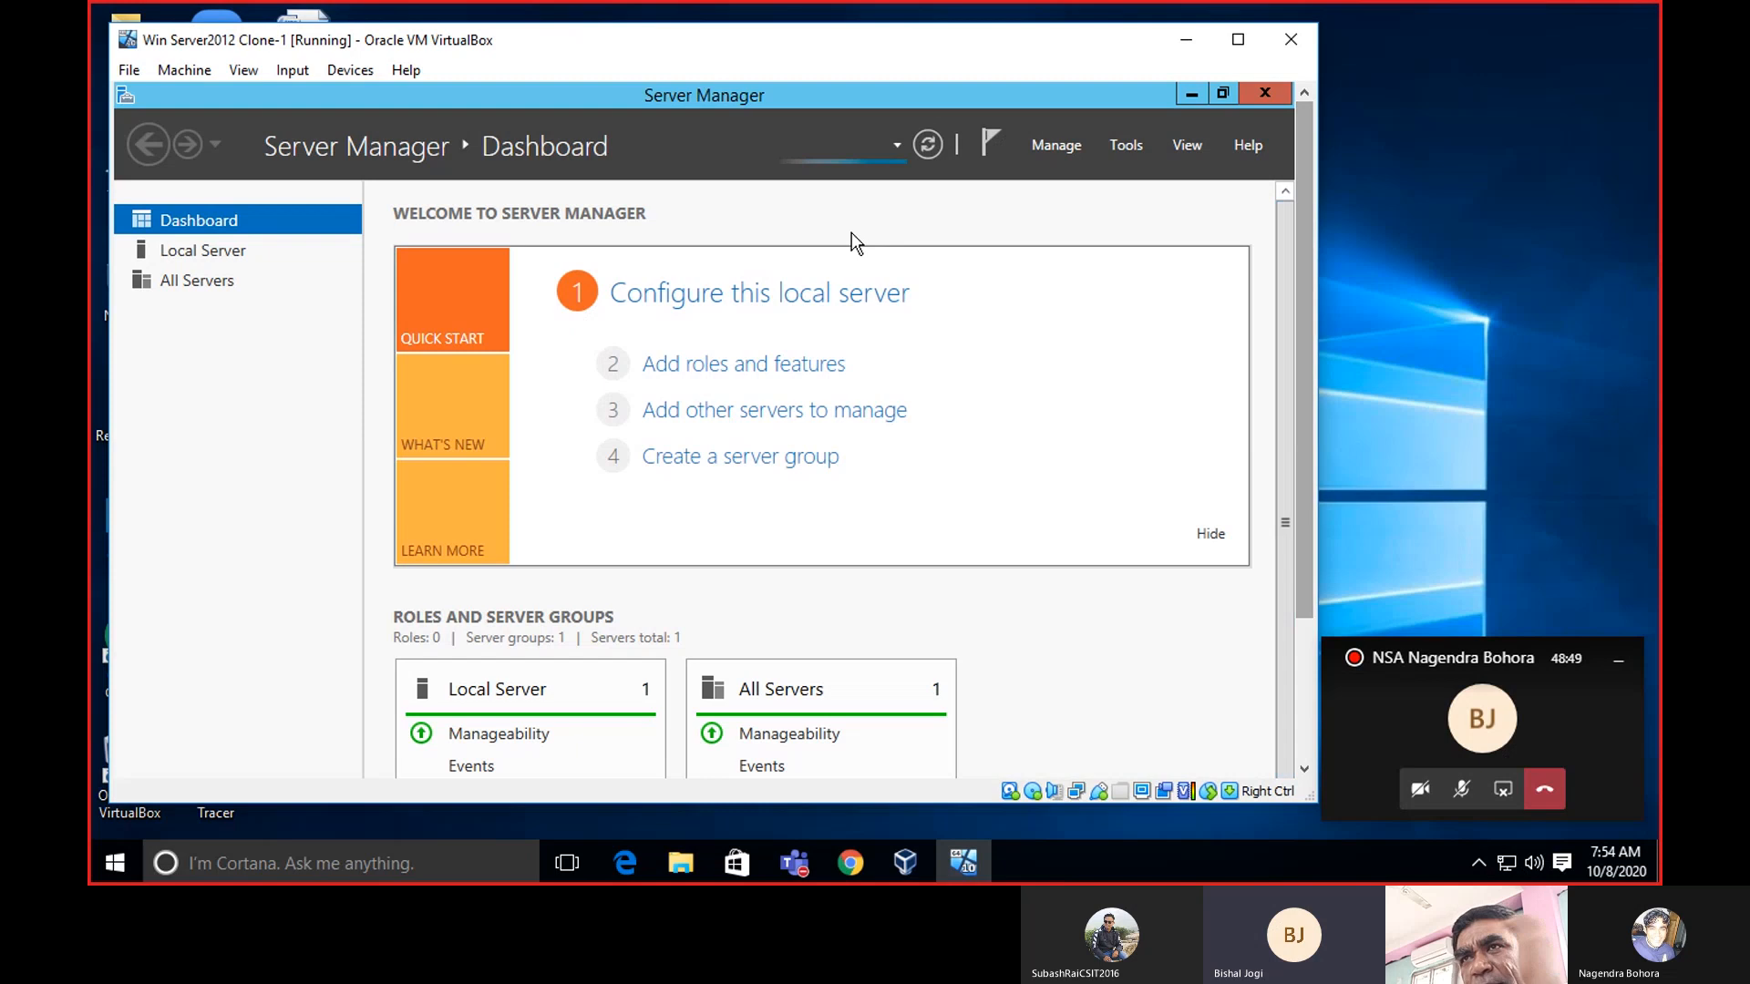
left_click(905, 863)
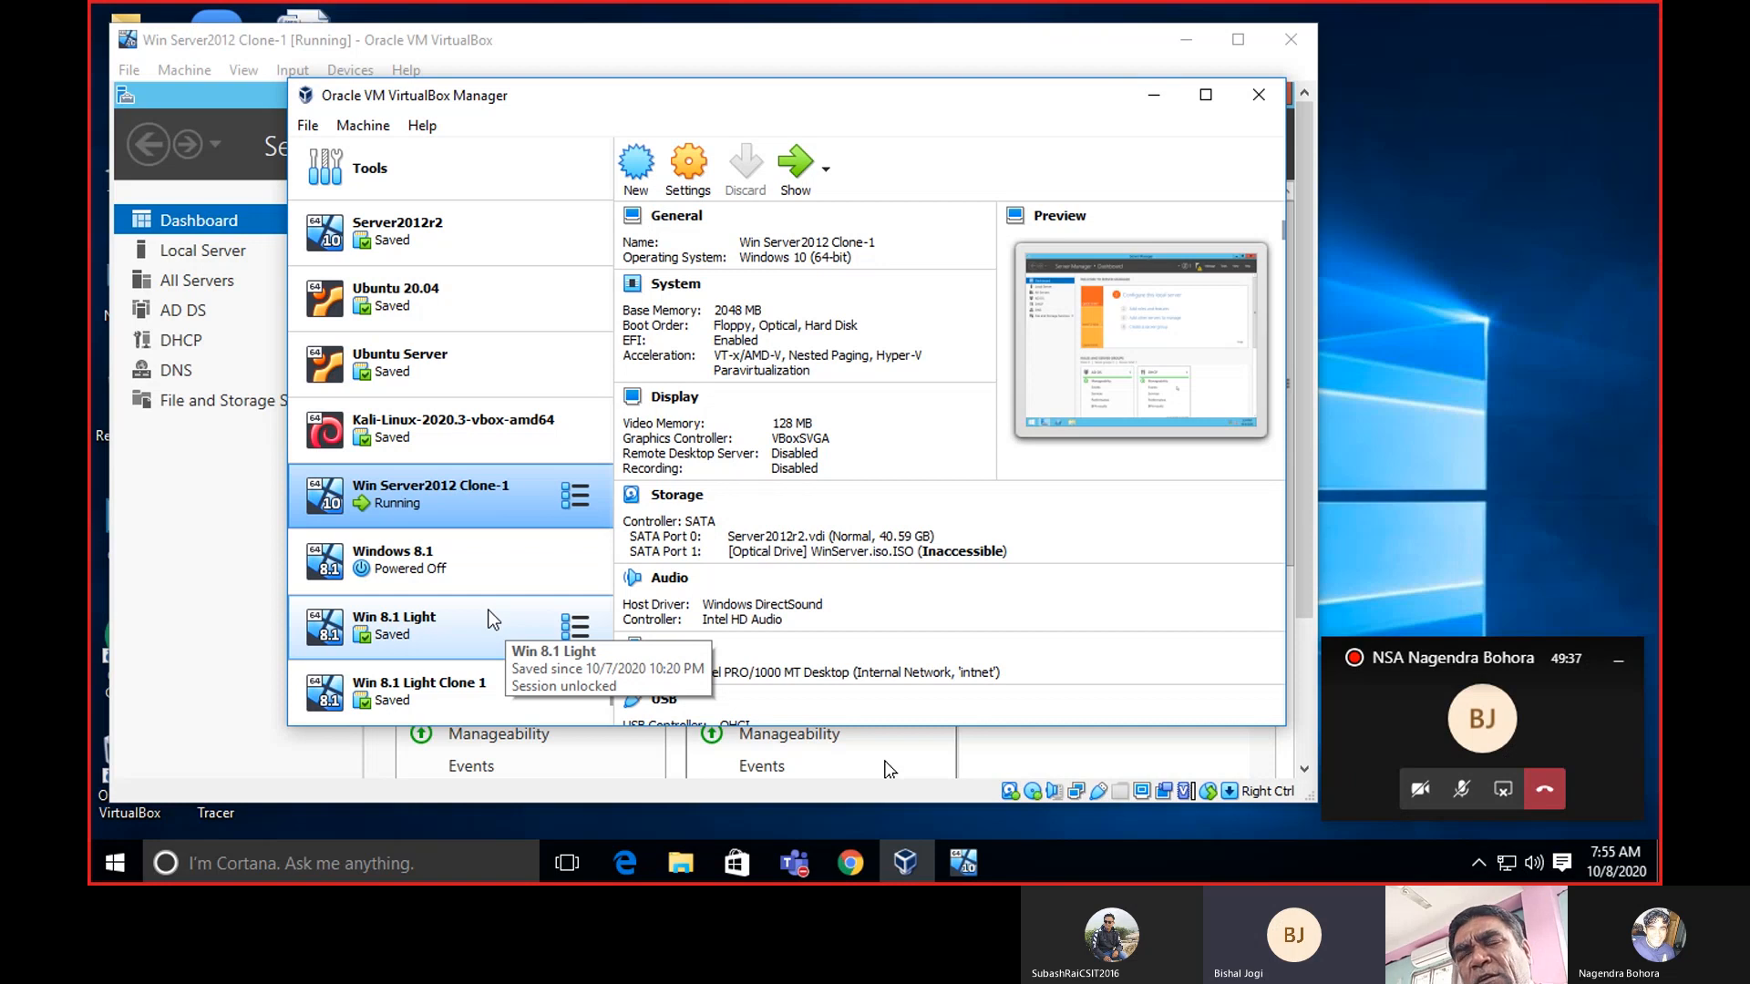
Minimize VirtualBox Manager and glance through Server Manager's Tools menu.
left_click(1145, 110)
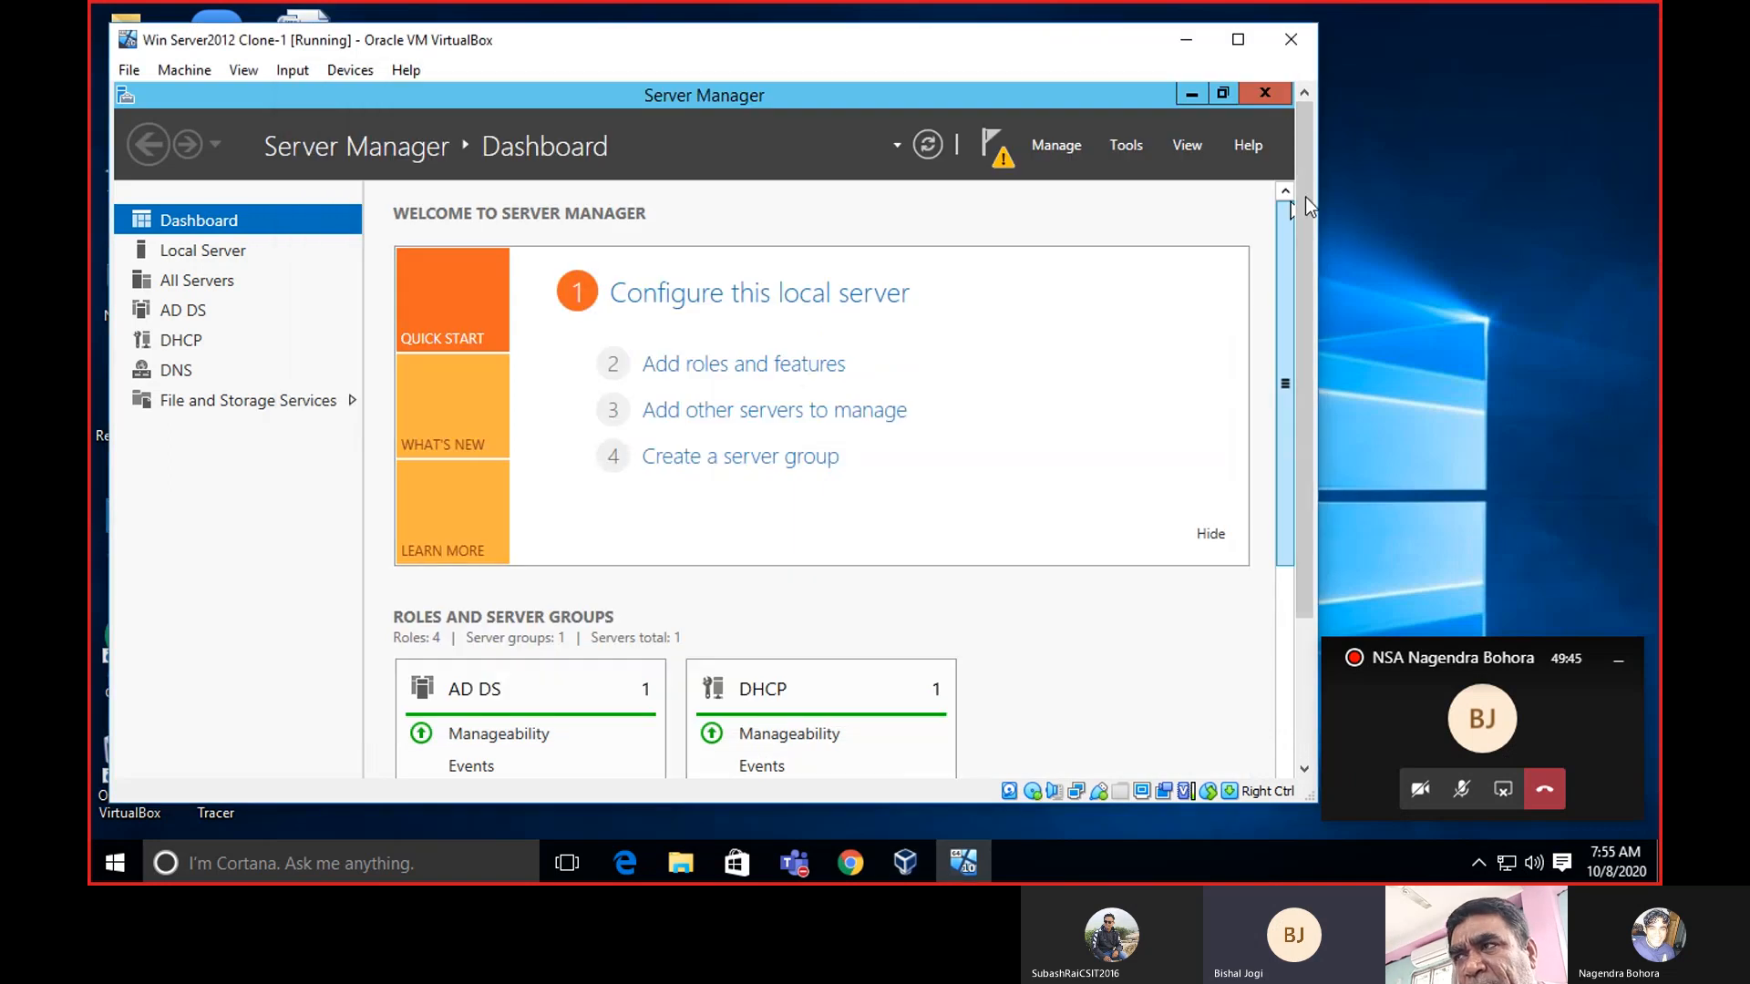
mouse_move(1309, 193)
left_mouse_down()
mouse_move(1313, 369)
mouse_move(1309, 179)
left_mouse_up()
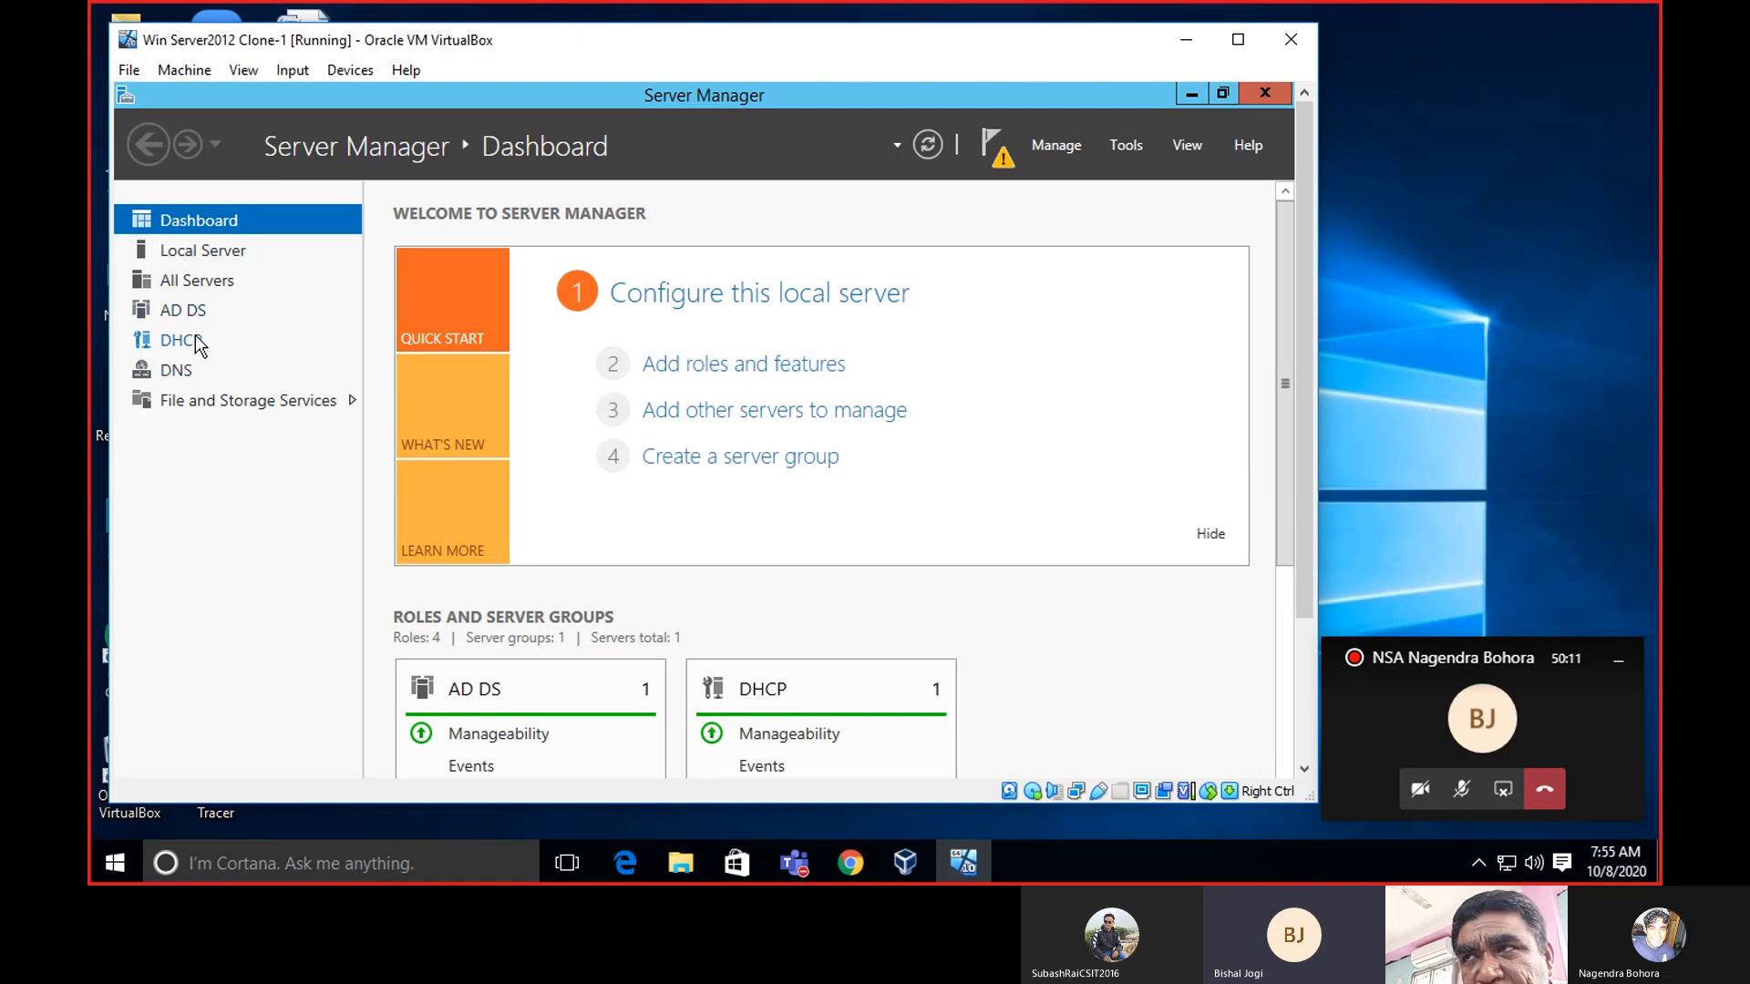
left_click(1120, 155)
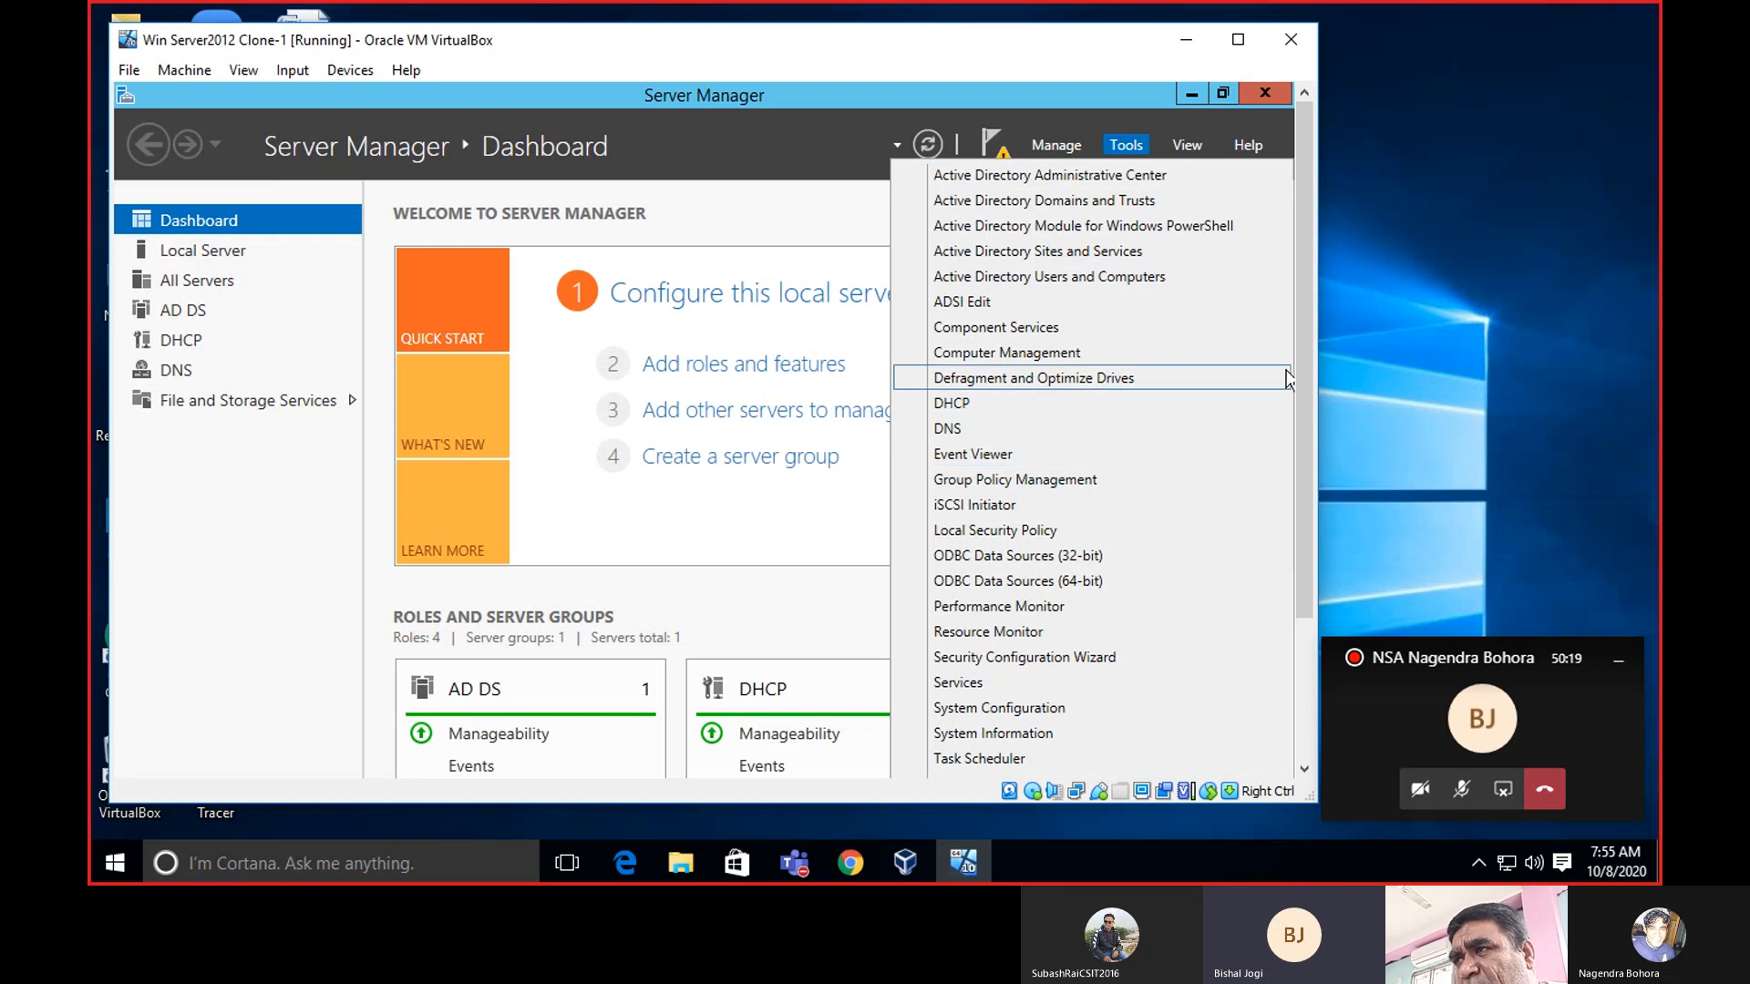
left_click(199, 602)
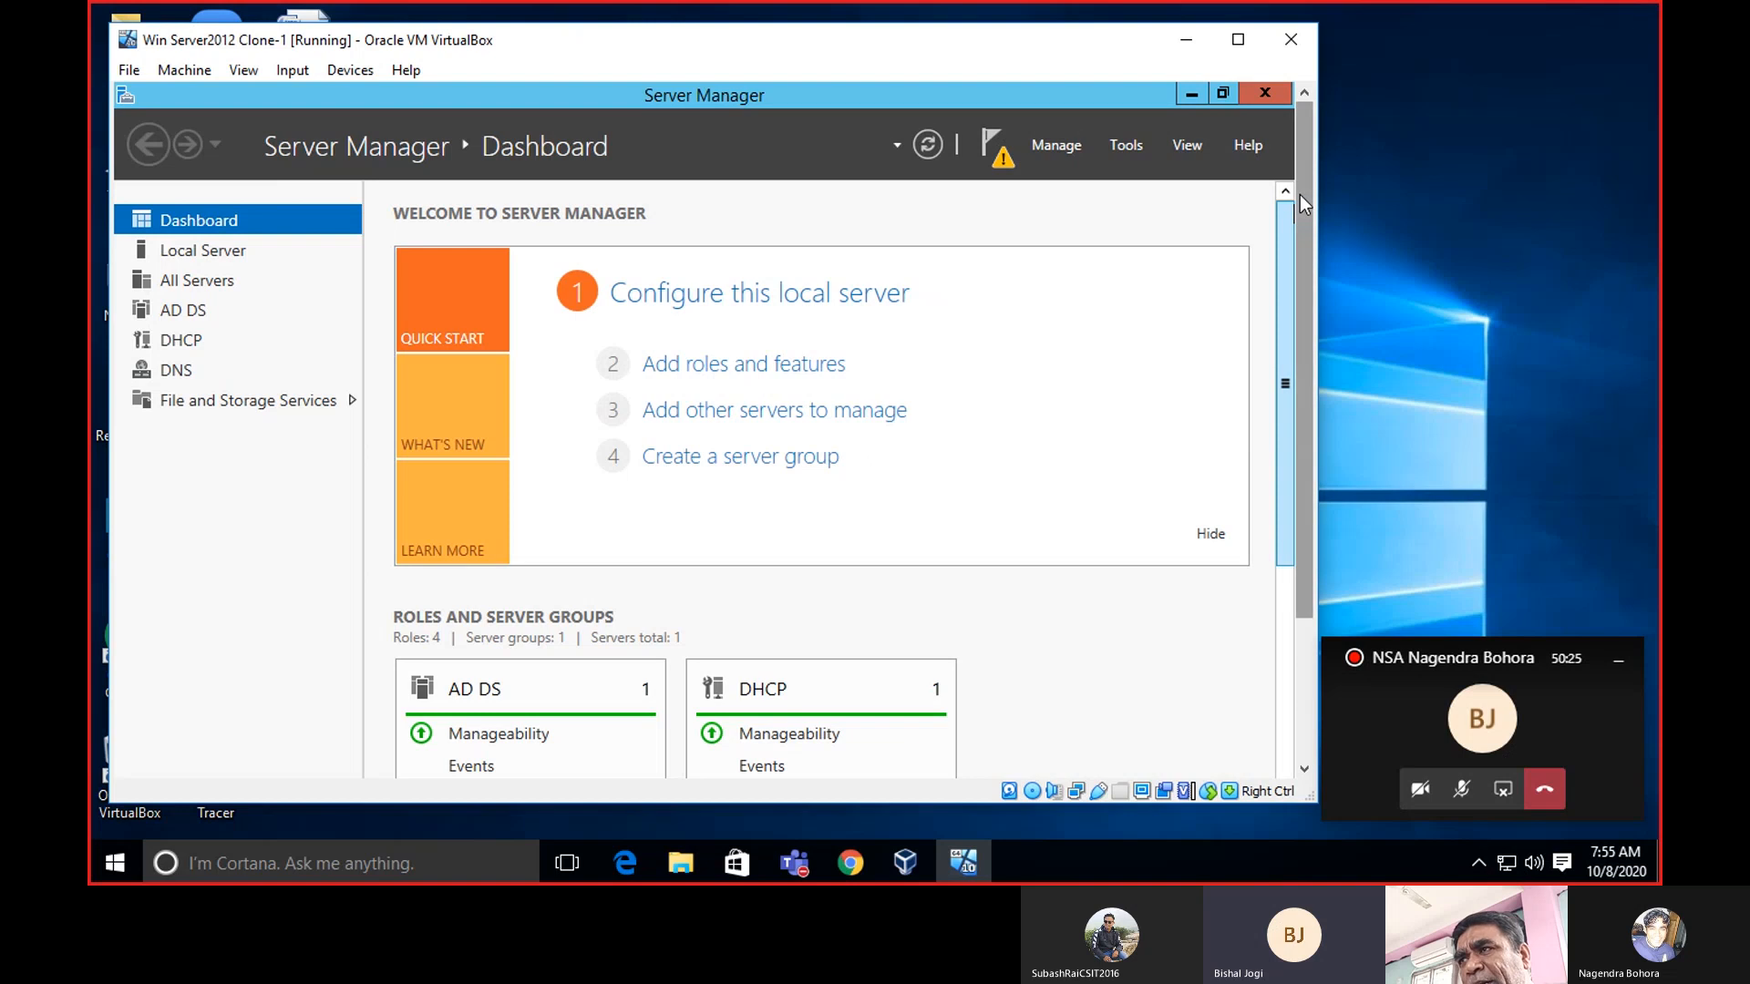
Scroll the VM view over the AD DS and DHCP role tiles and move the window right.
mouse_move(1300, 194)
left_mouse_down()
mouse_move(1309, 354)
mouse_move(1315, 178)
left_mouse_up()
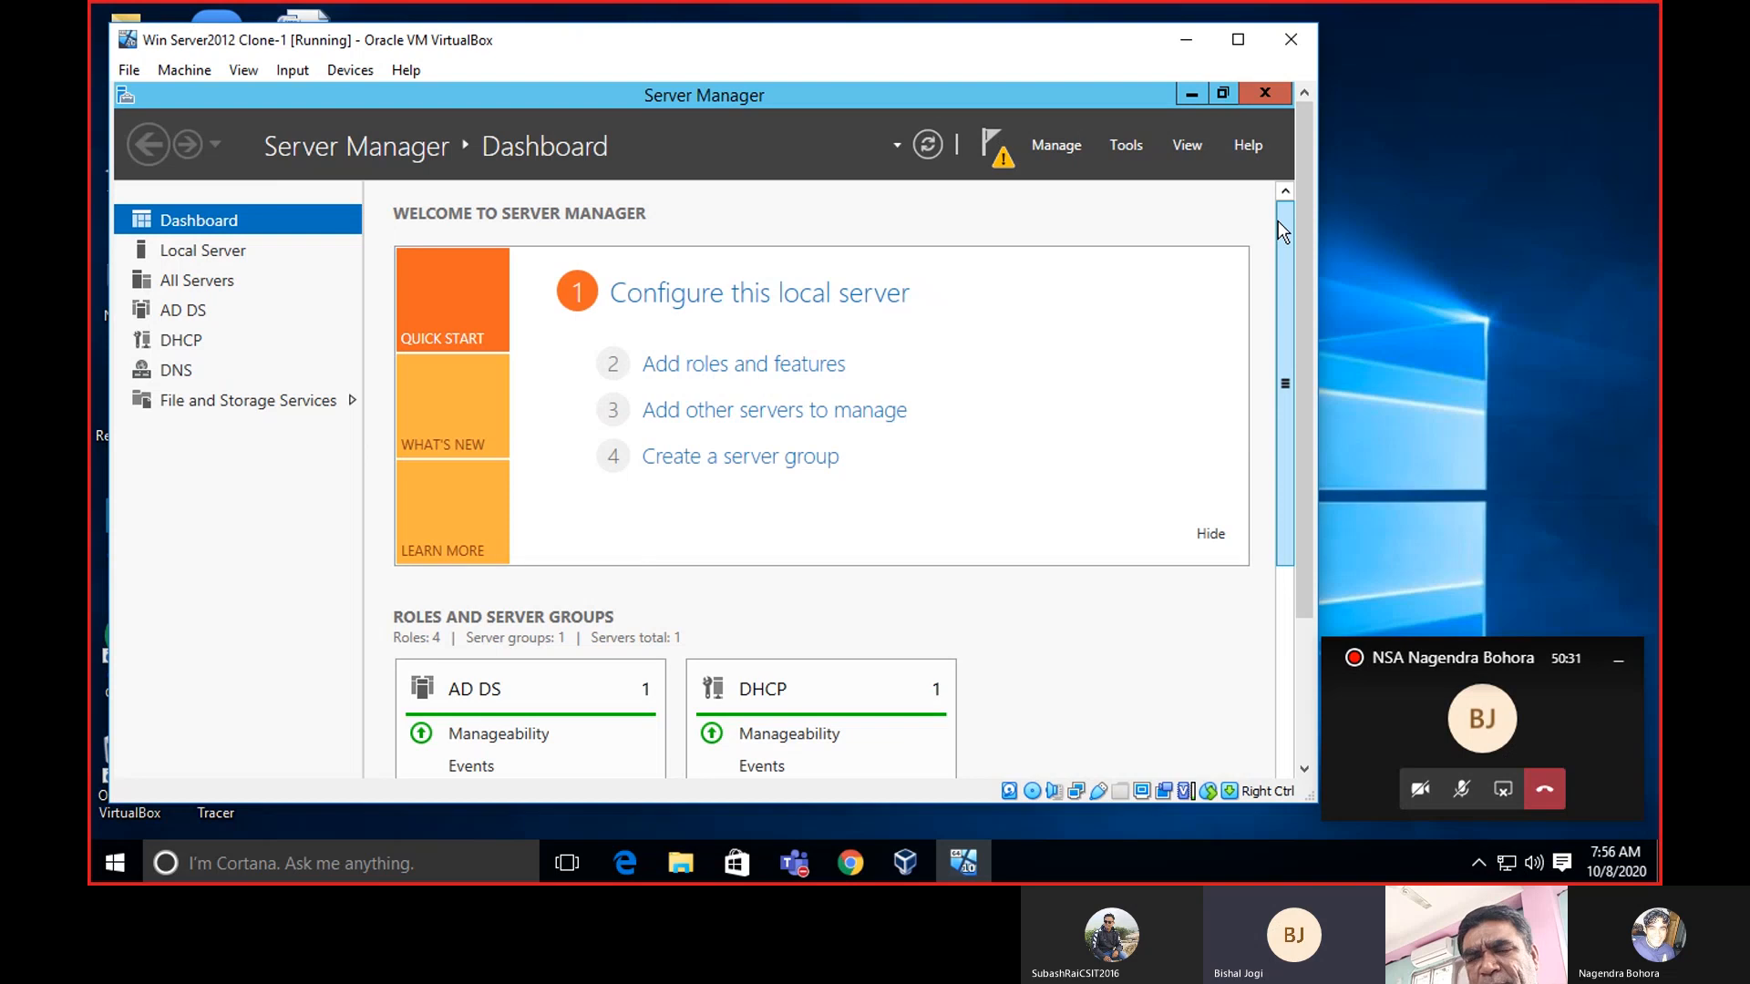
left_click_drag(1300, 204, 1312, 120)
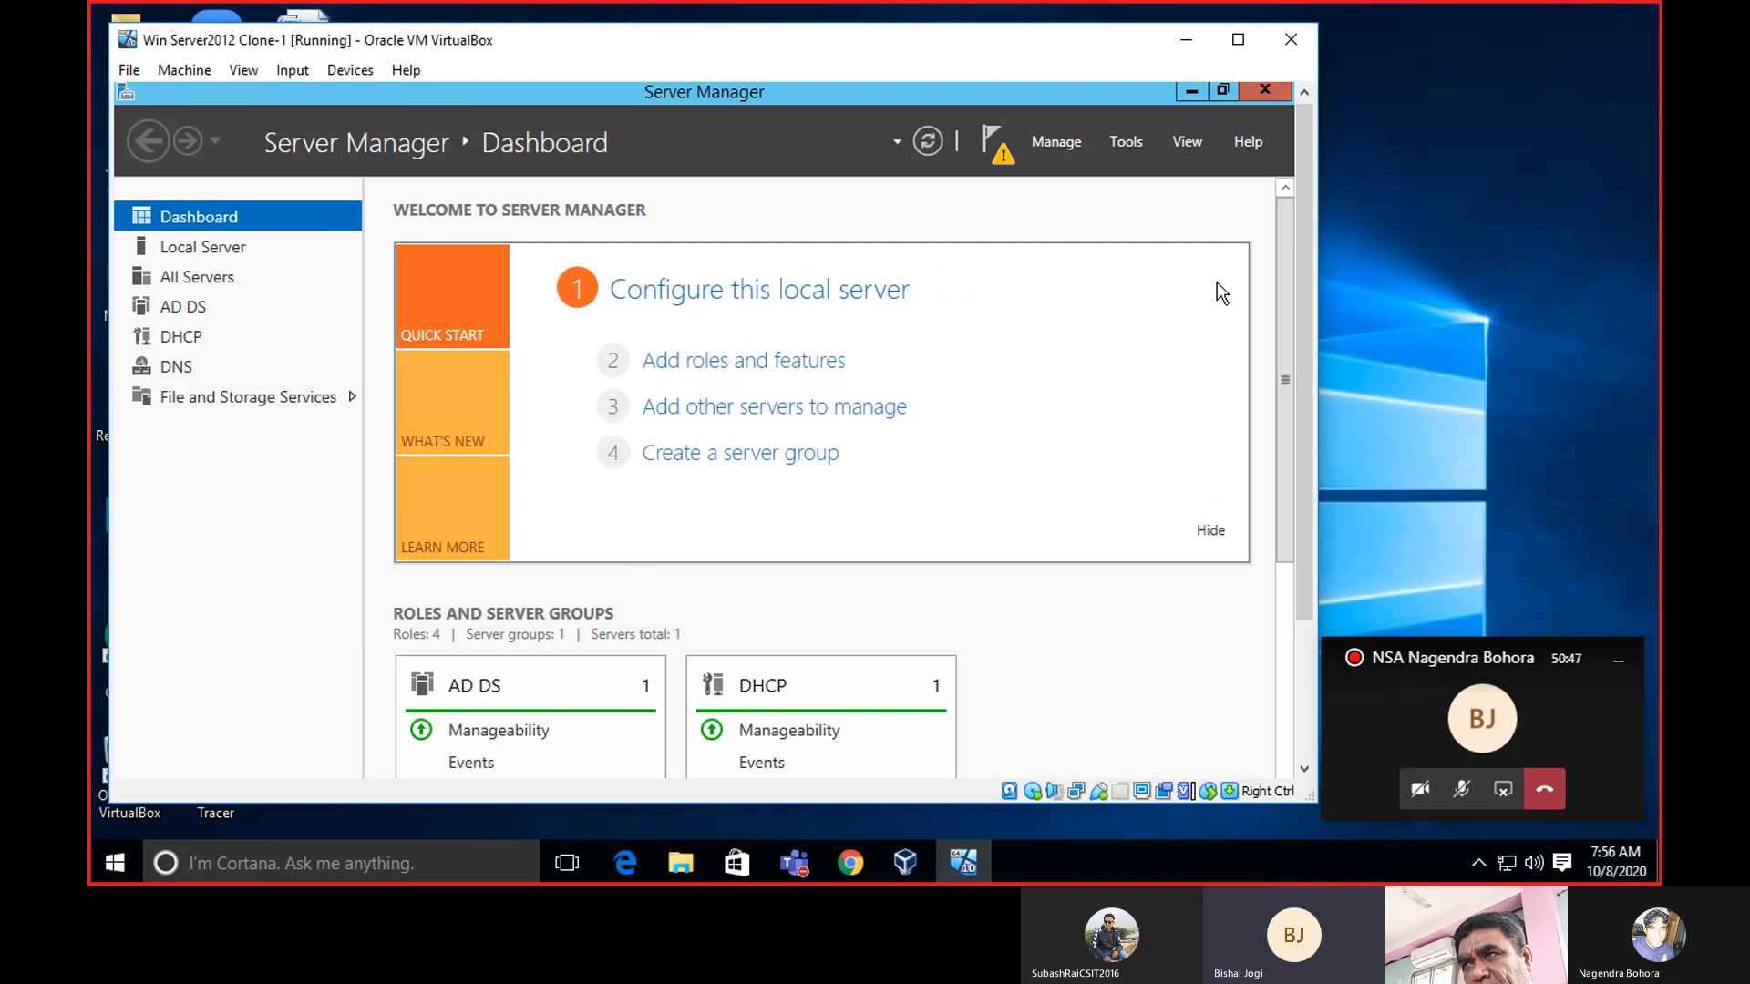
left_click_drag(1311, 209, 1327, 369)
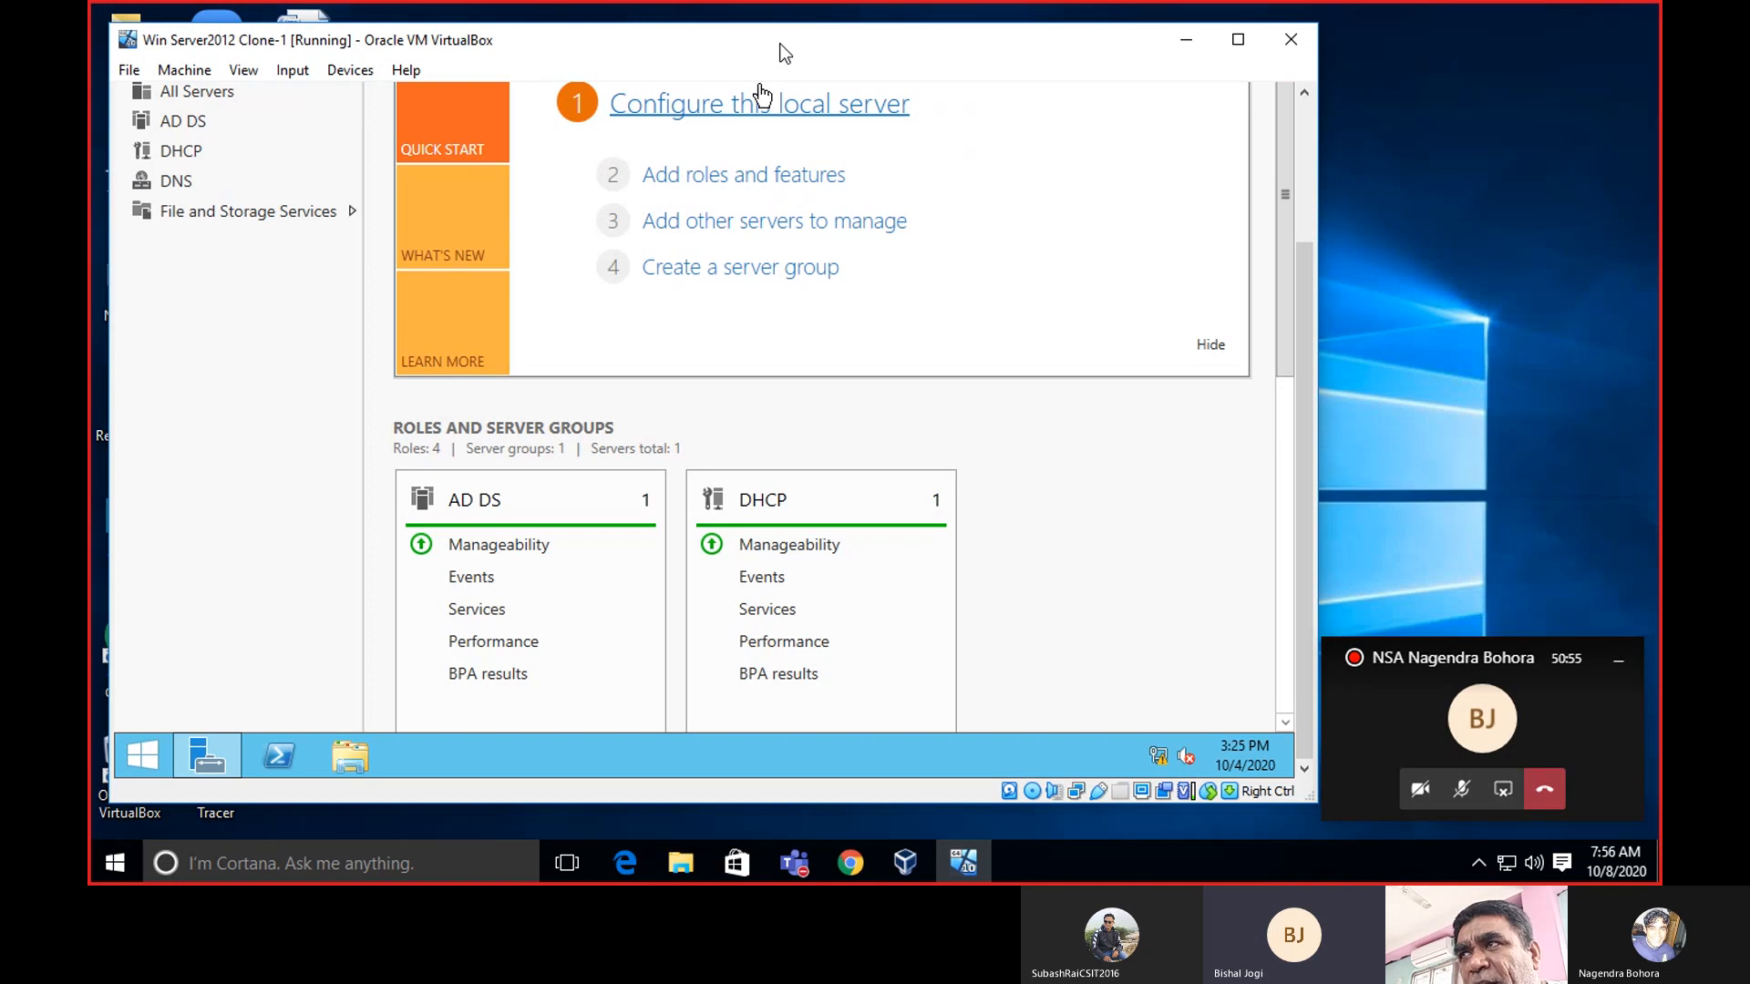
left_click_drag(784, 53, 993, 49)
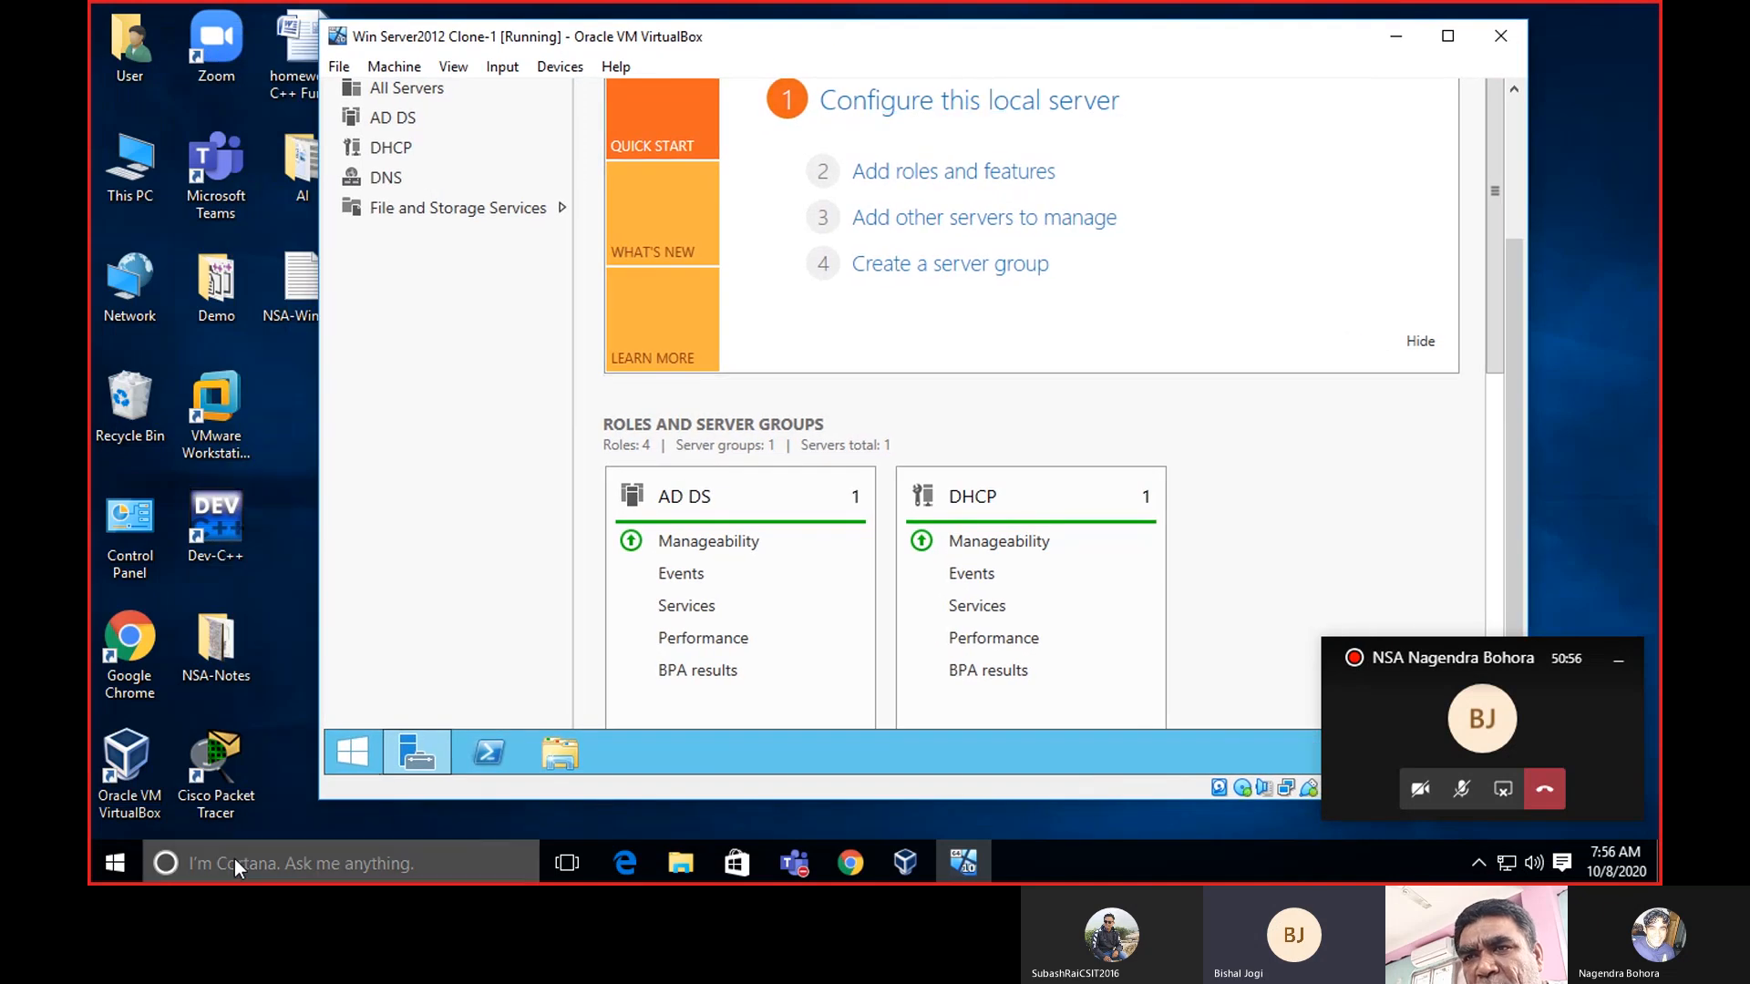
Search the host for 'command' and launch Command Prompt.
left_click(121, 857)
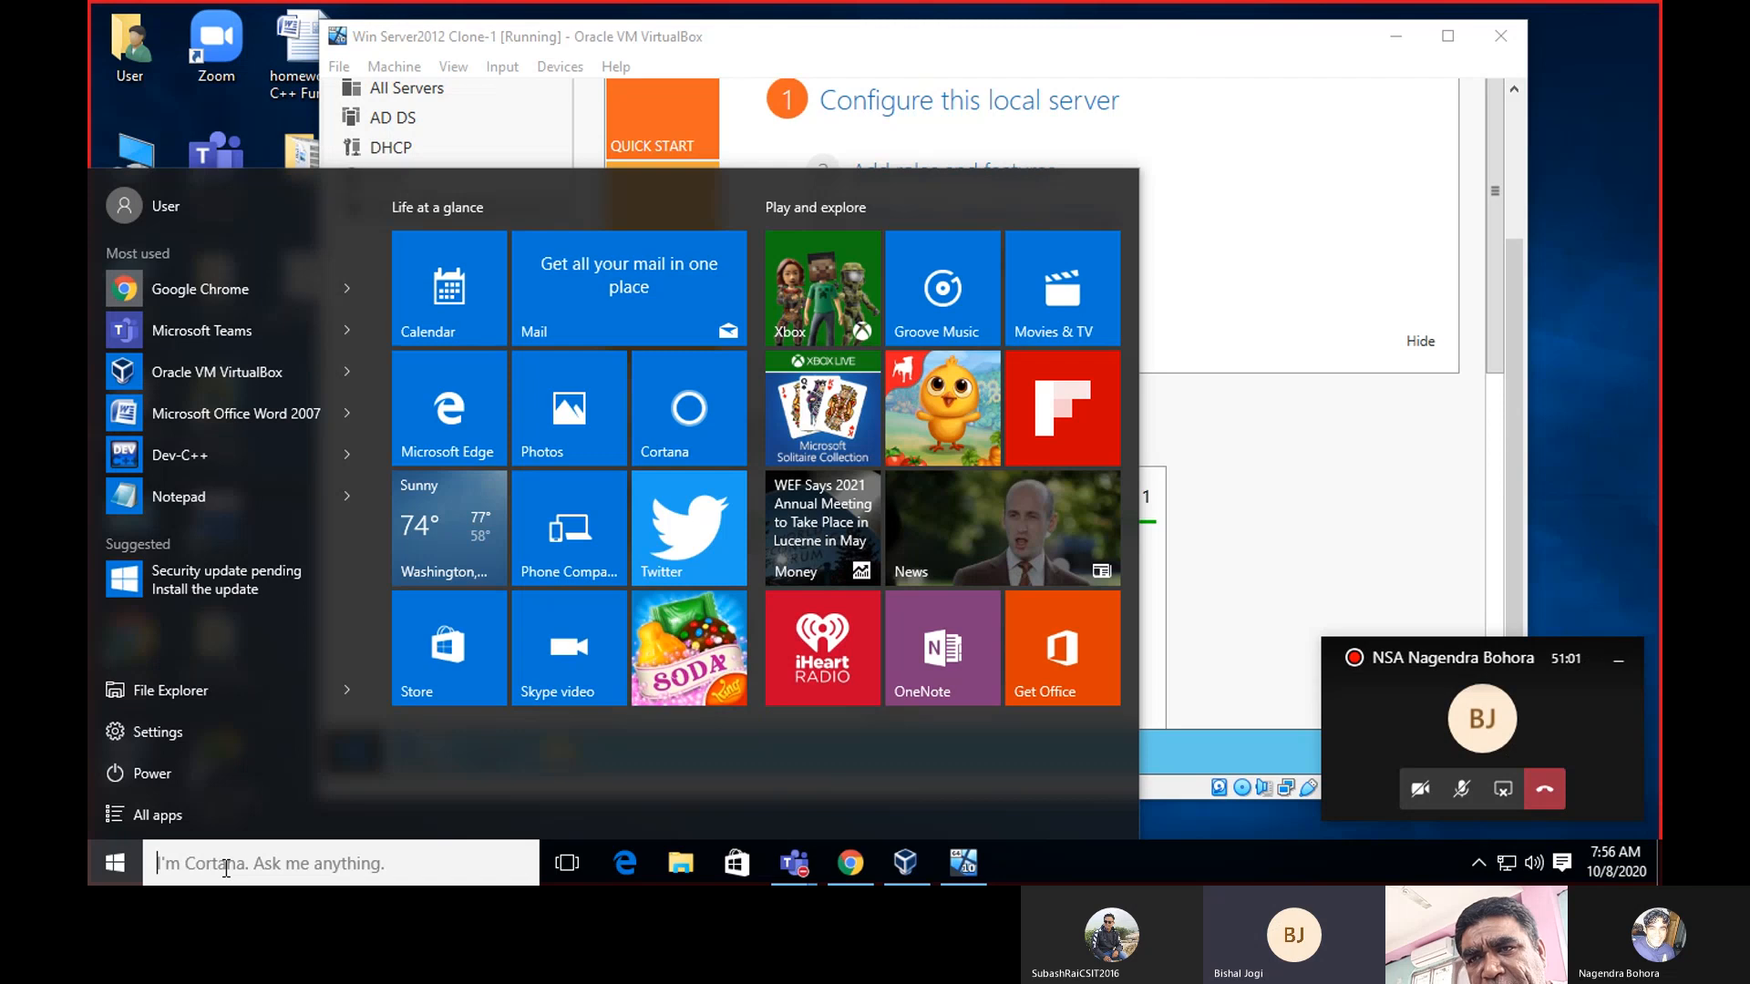
left_click(226, 864)
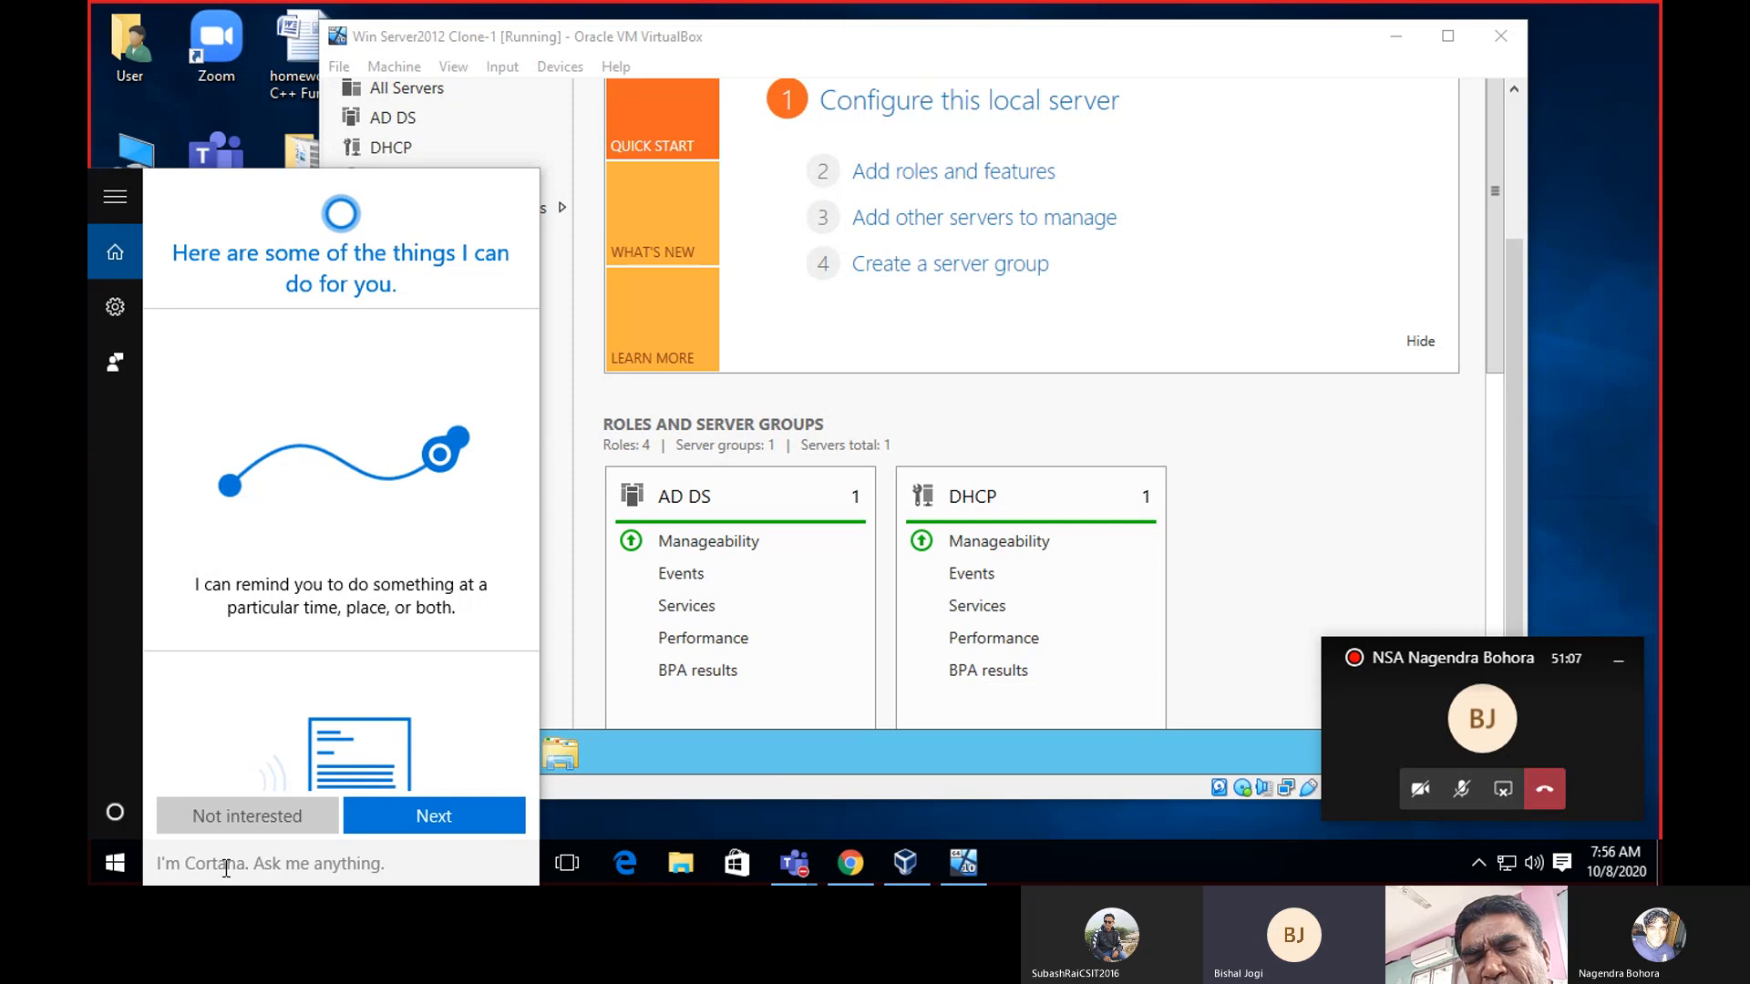
type("c")
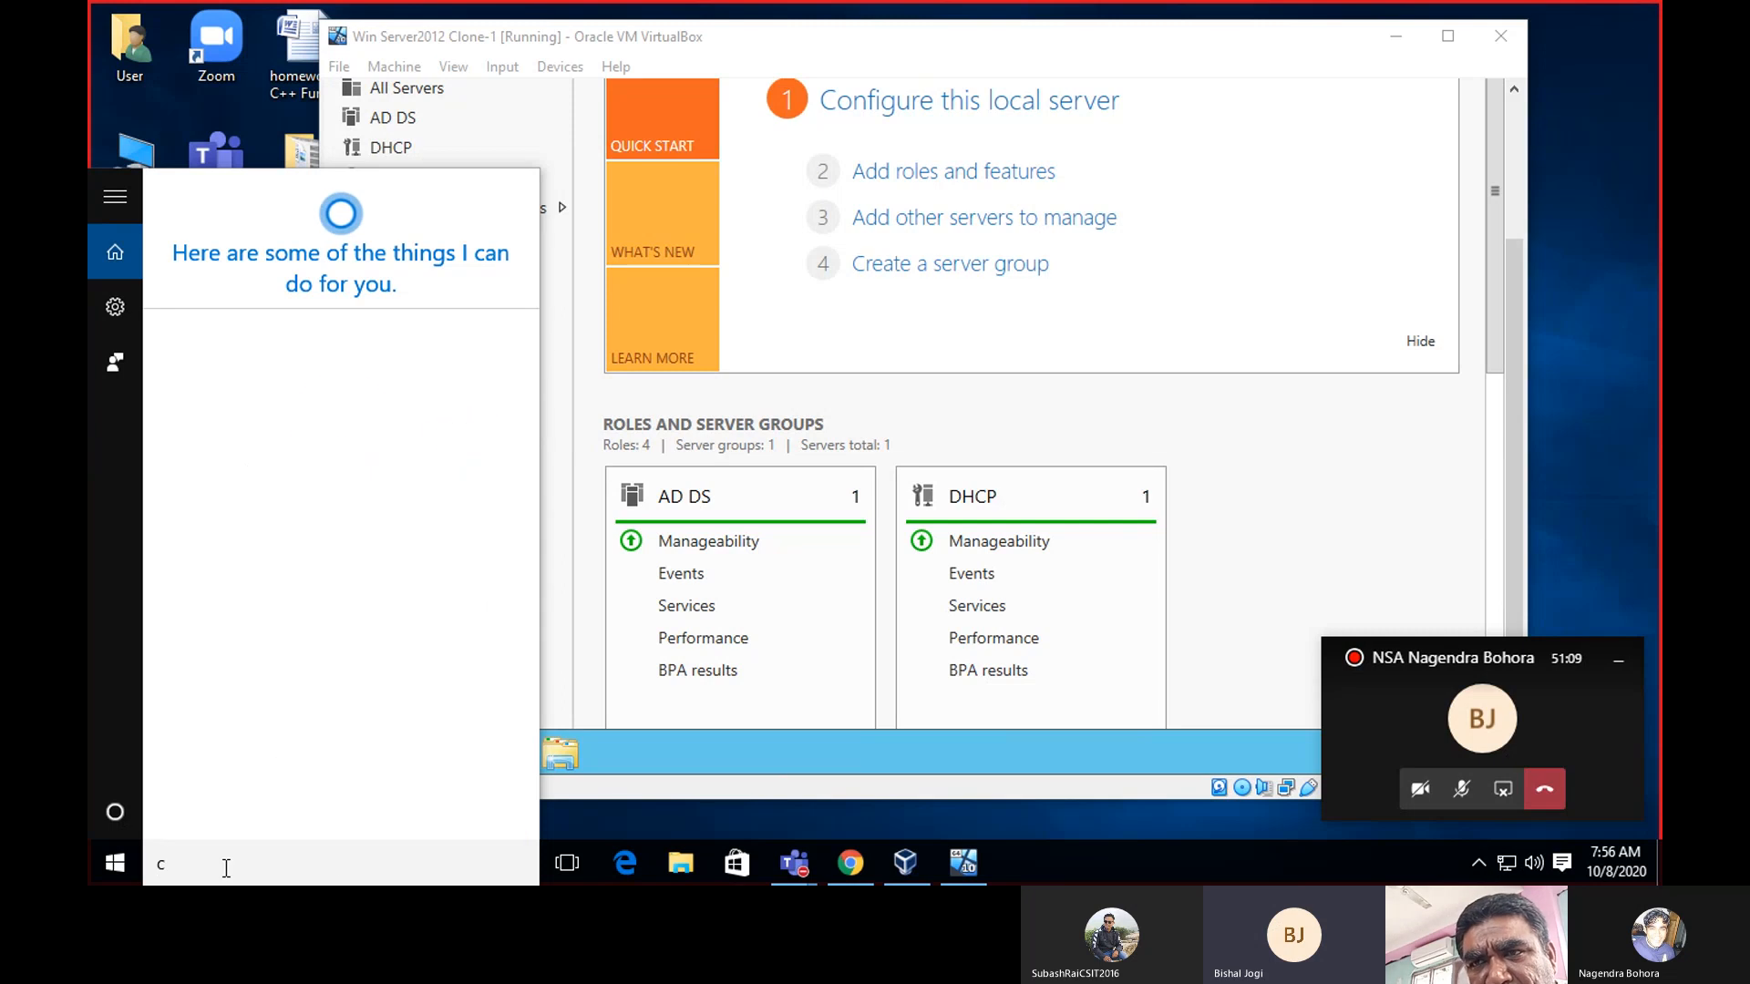
type("omman")
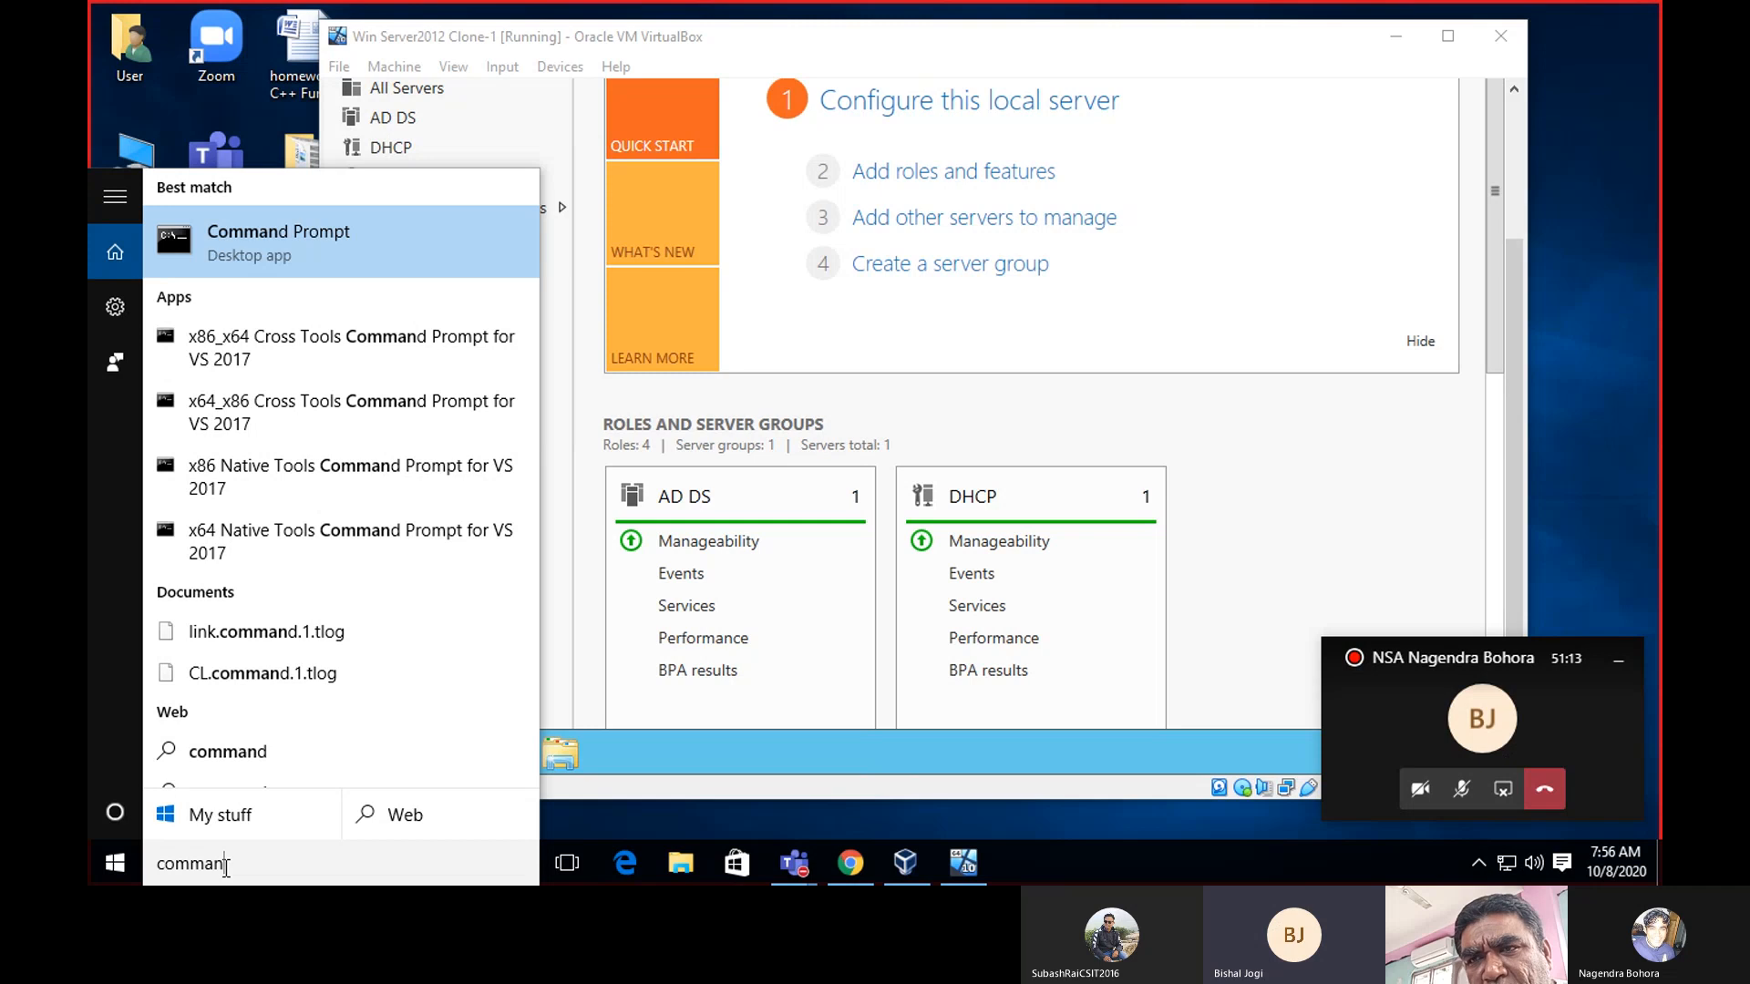
type("d")
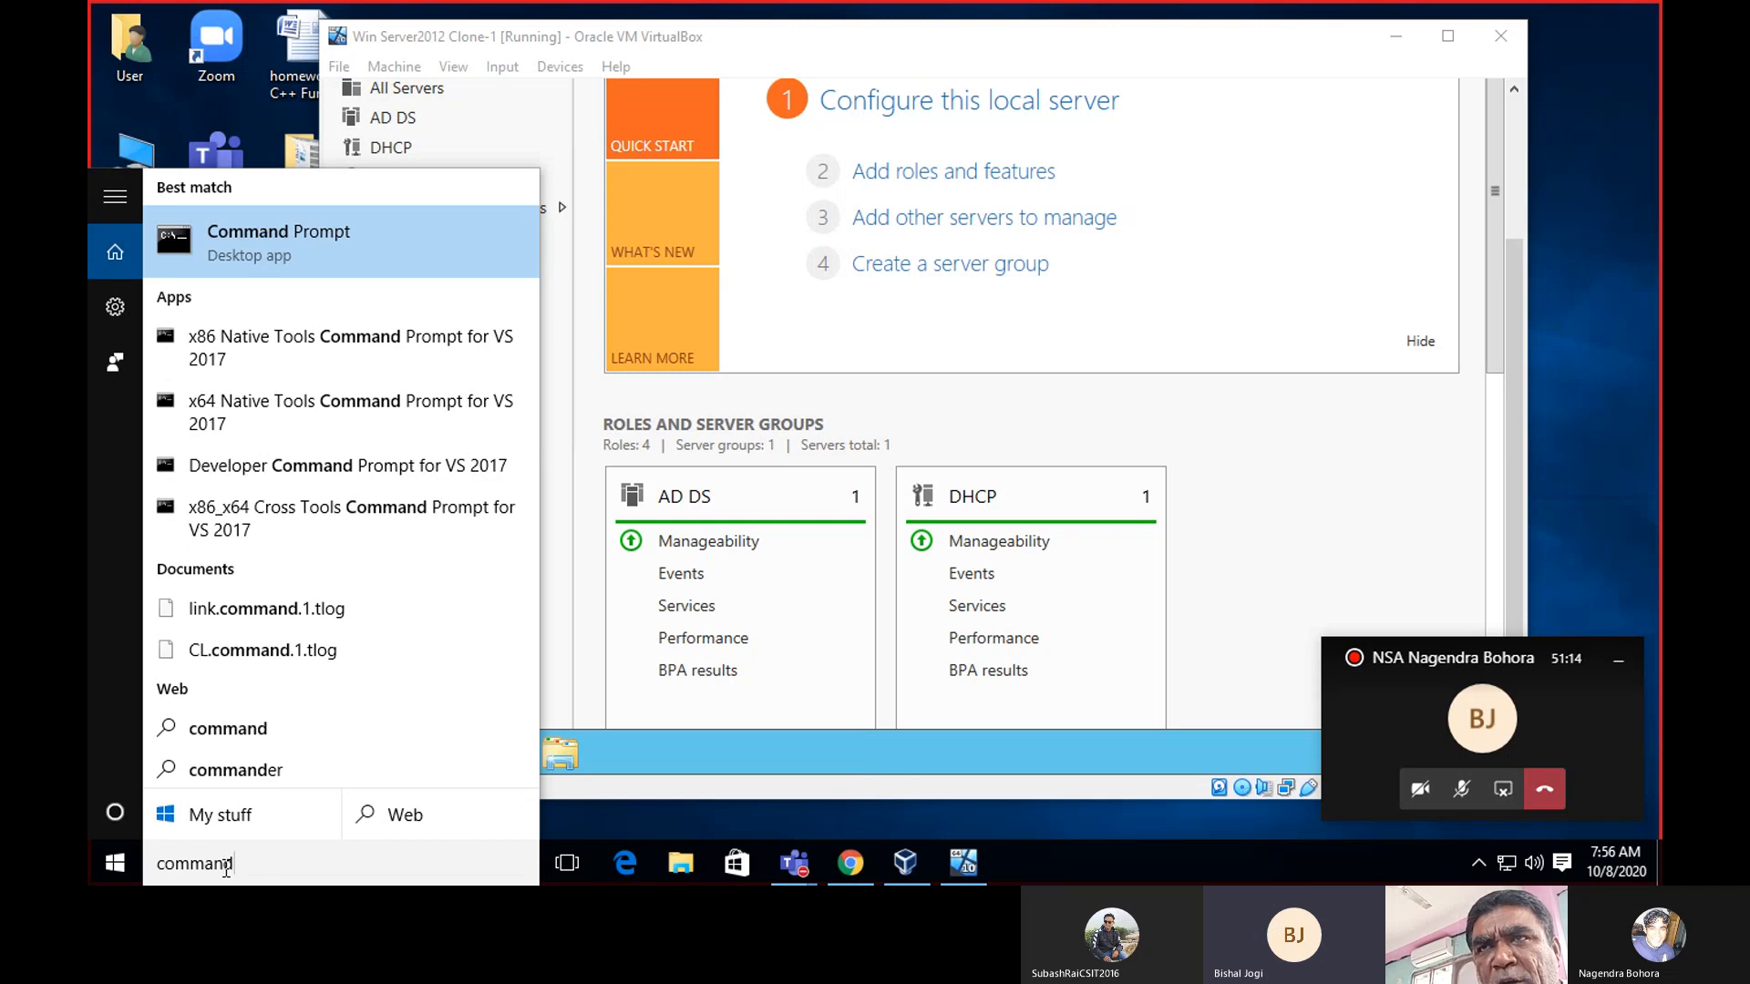
left_click(305, 252)
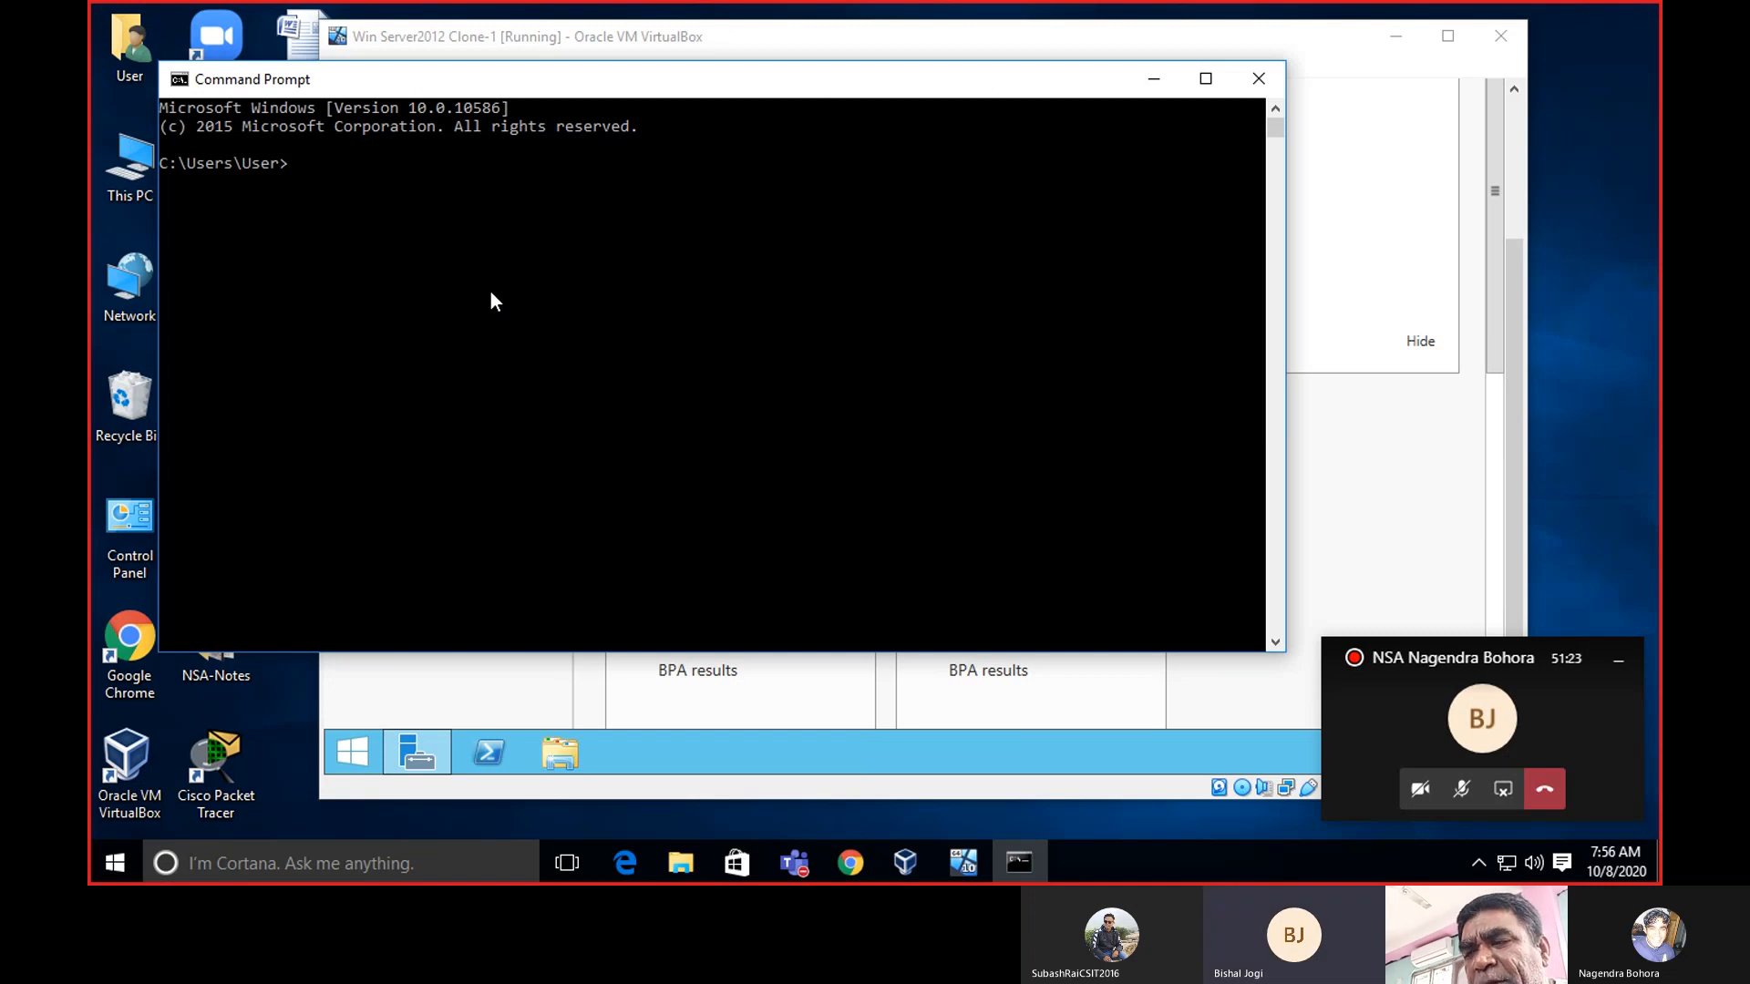
Run ipconfig, review the adapter output, then ping the blog's blogspot address (4 replies, 0% loss).
type("ip")
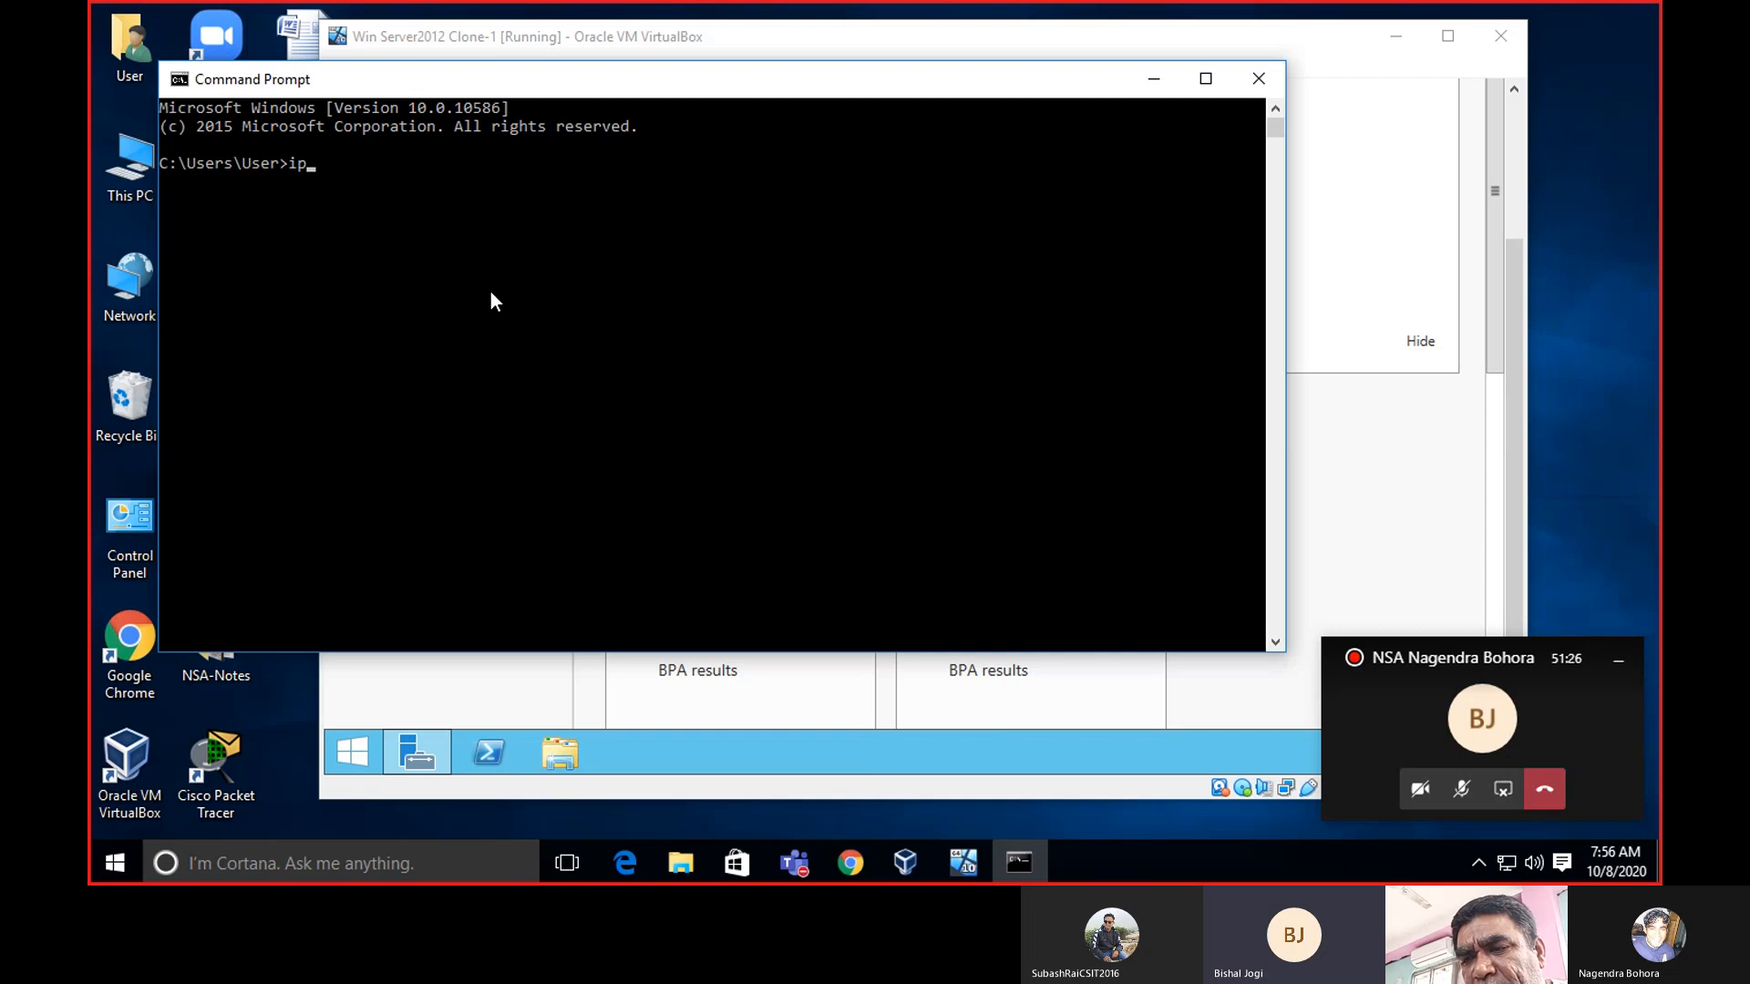
type("config")
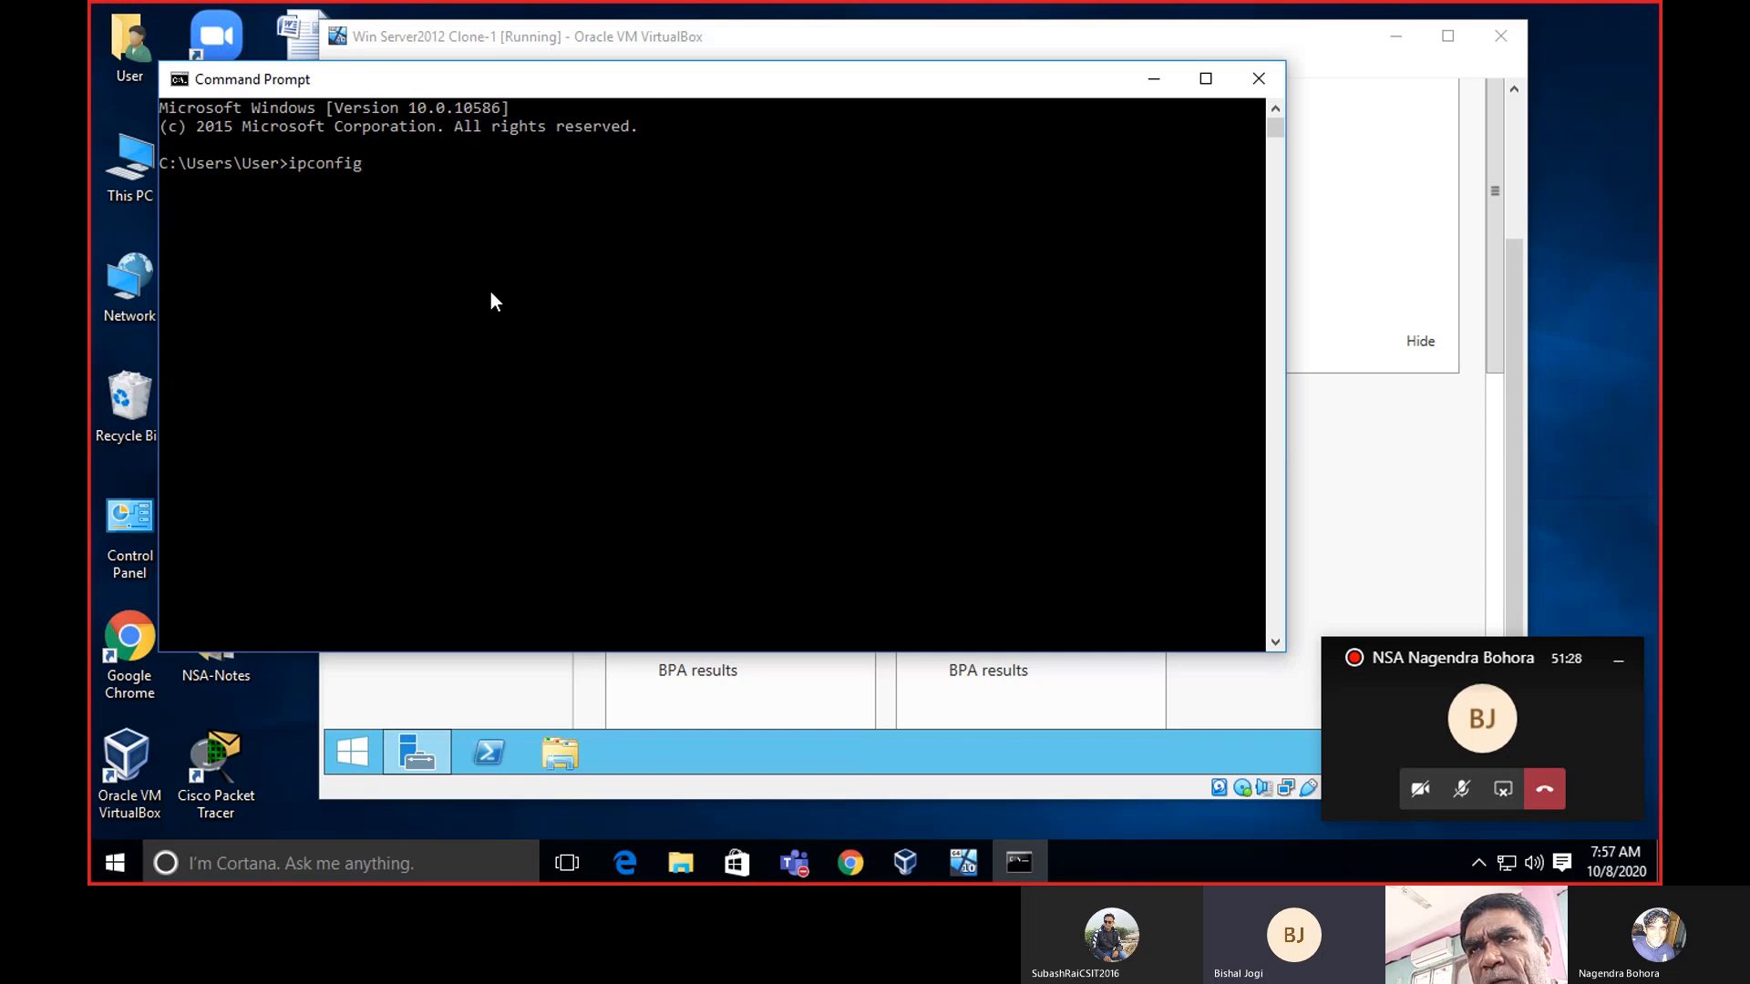
key("Return")
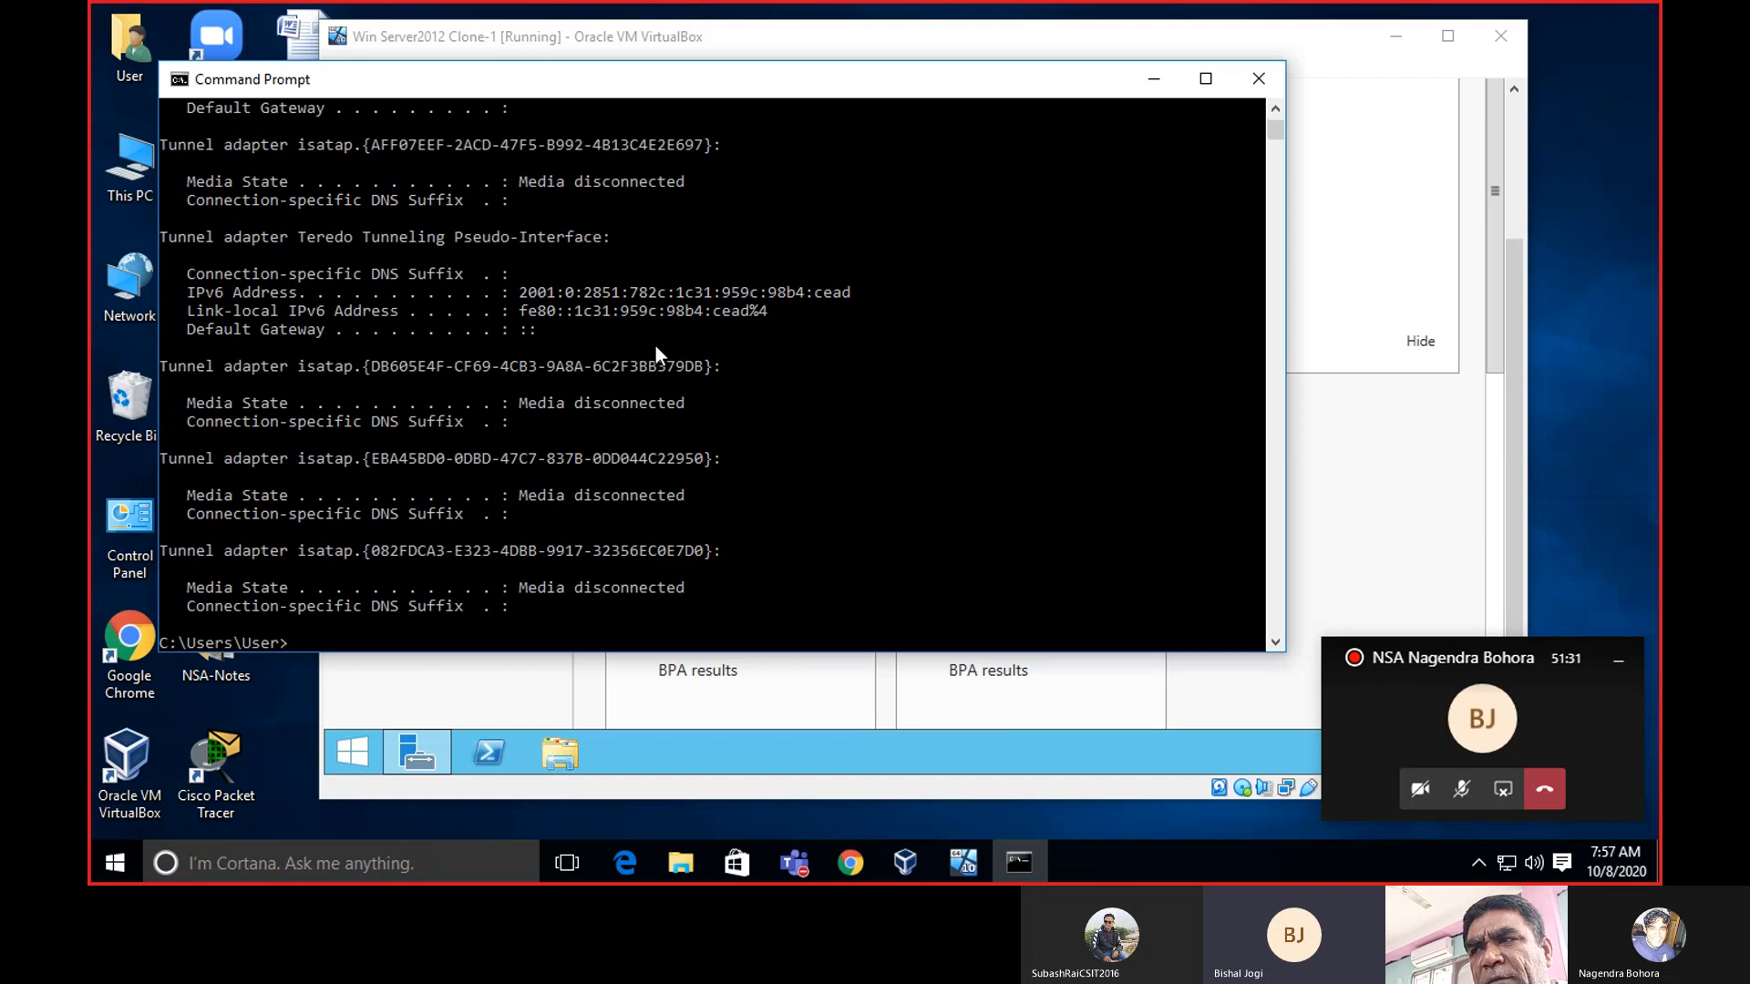
scroll(656, 351, "up", 20)
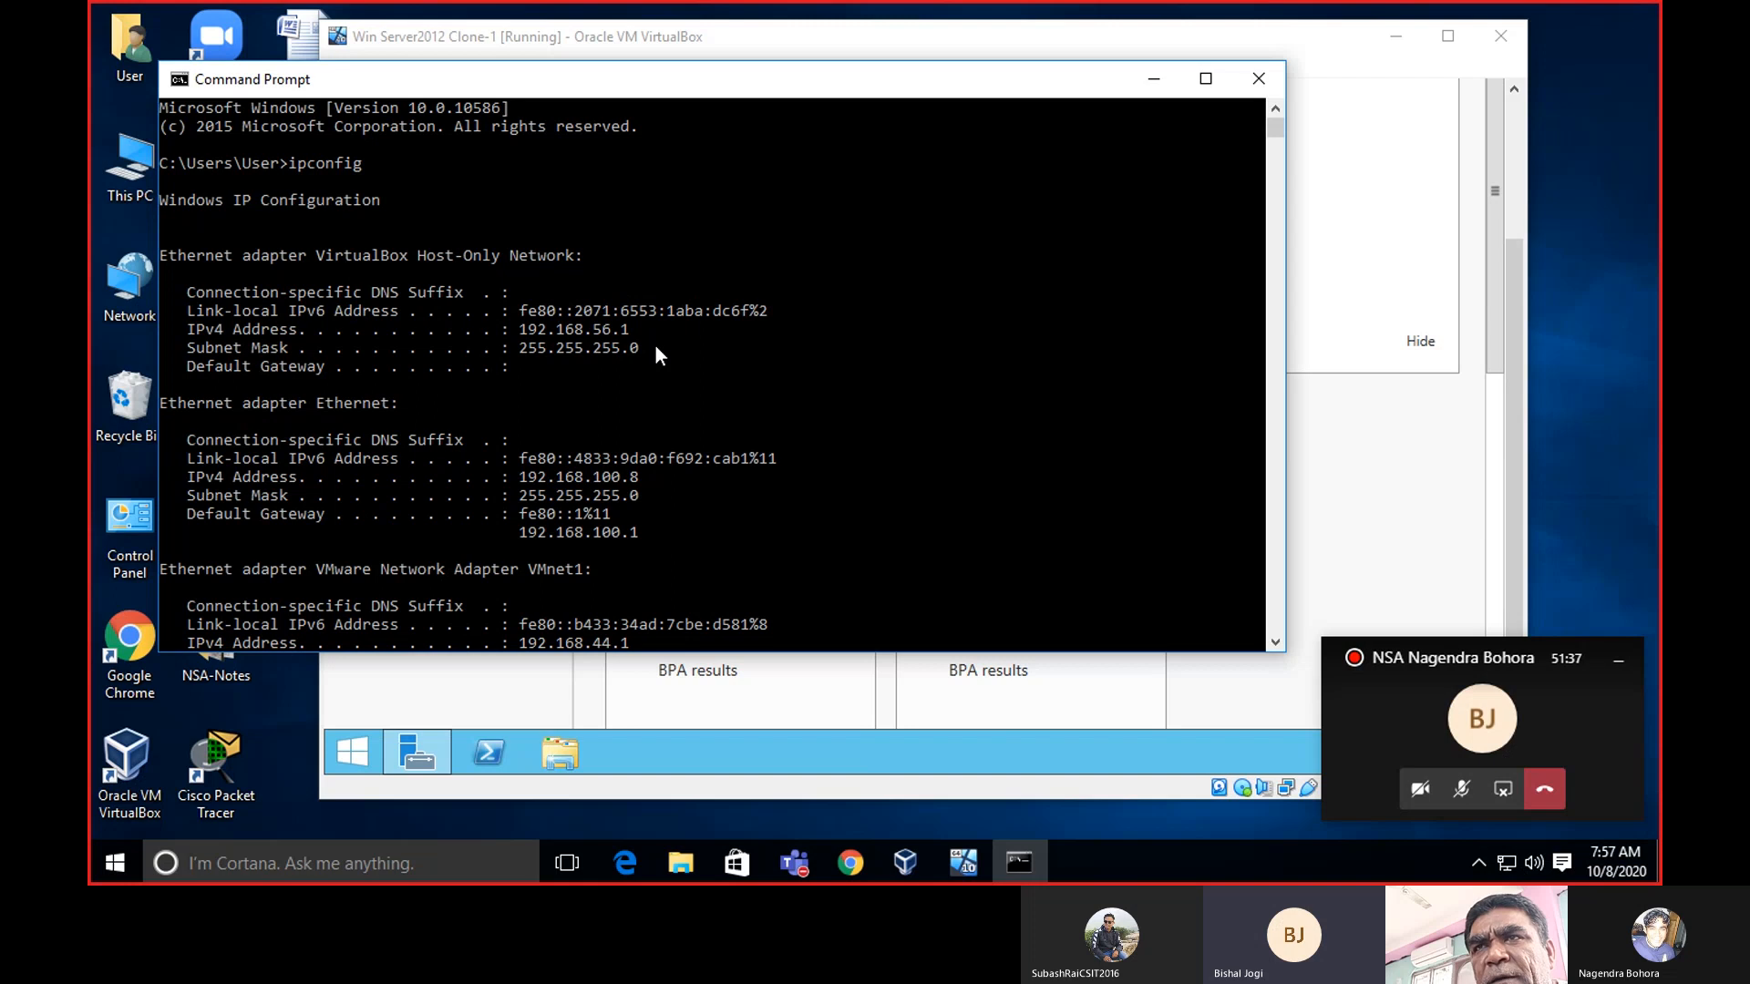
scroll(656, 351, "down", 3)
scroll(654, 356, "down", 12)
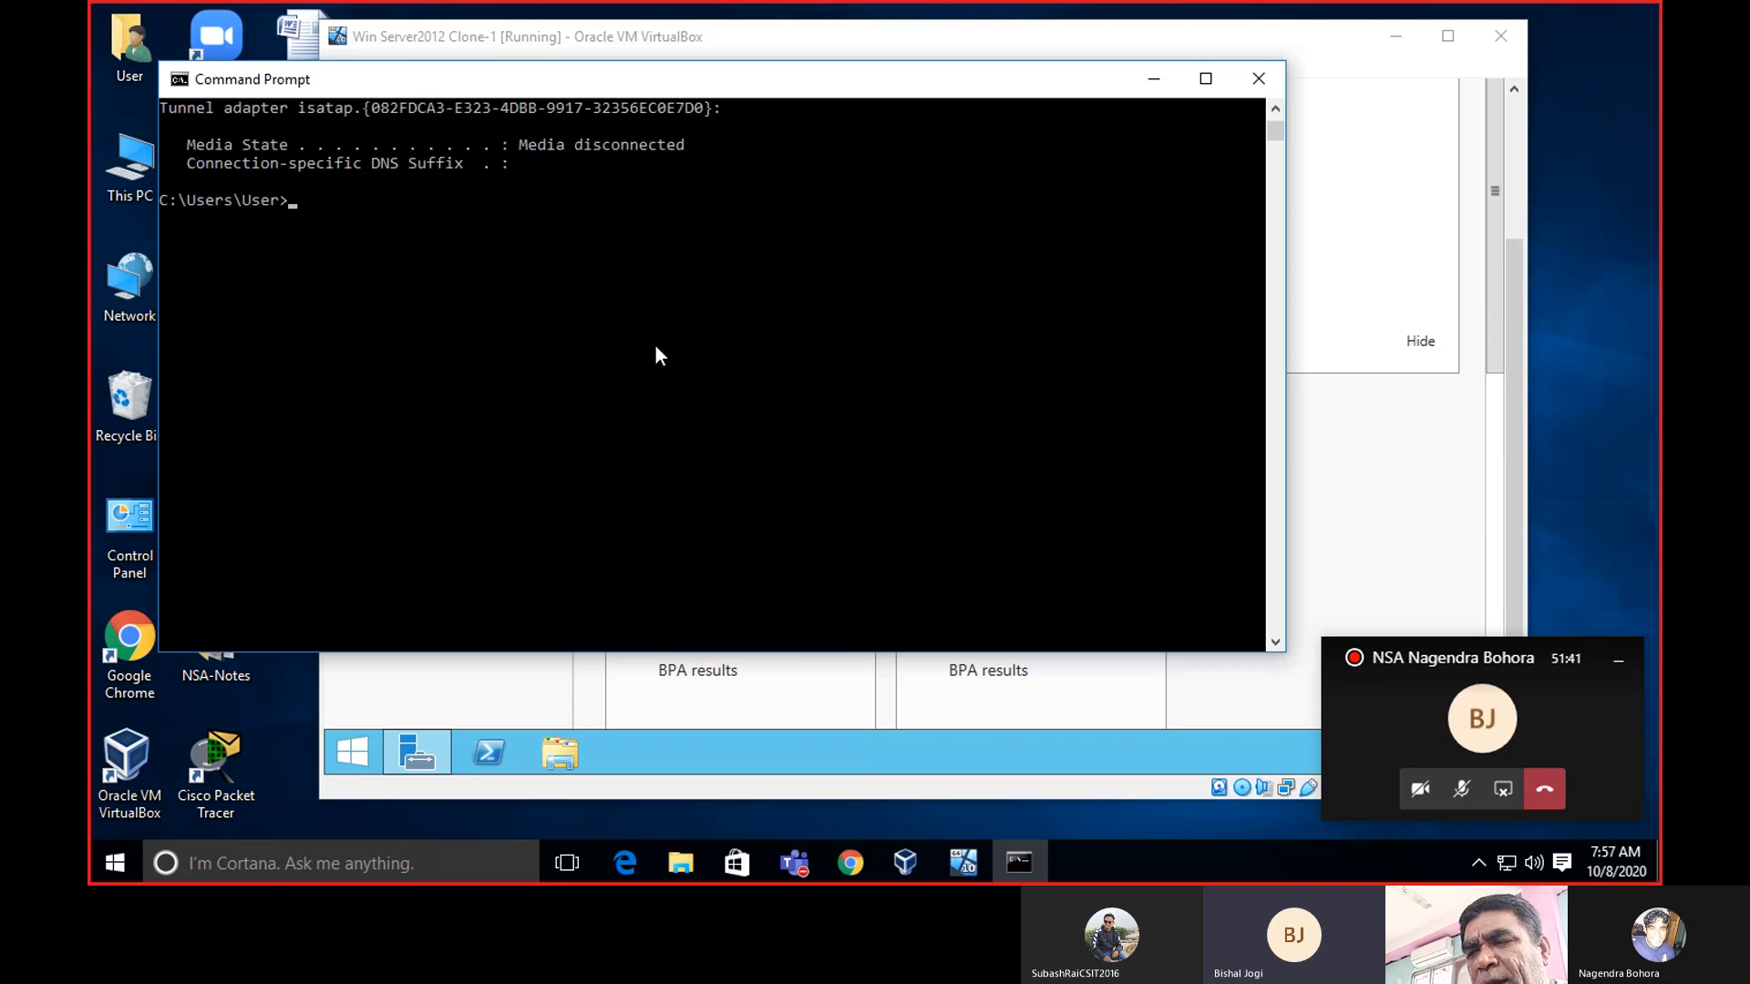
type("ping n")
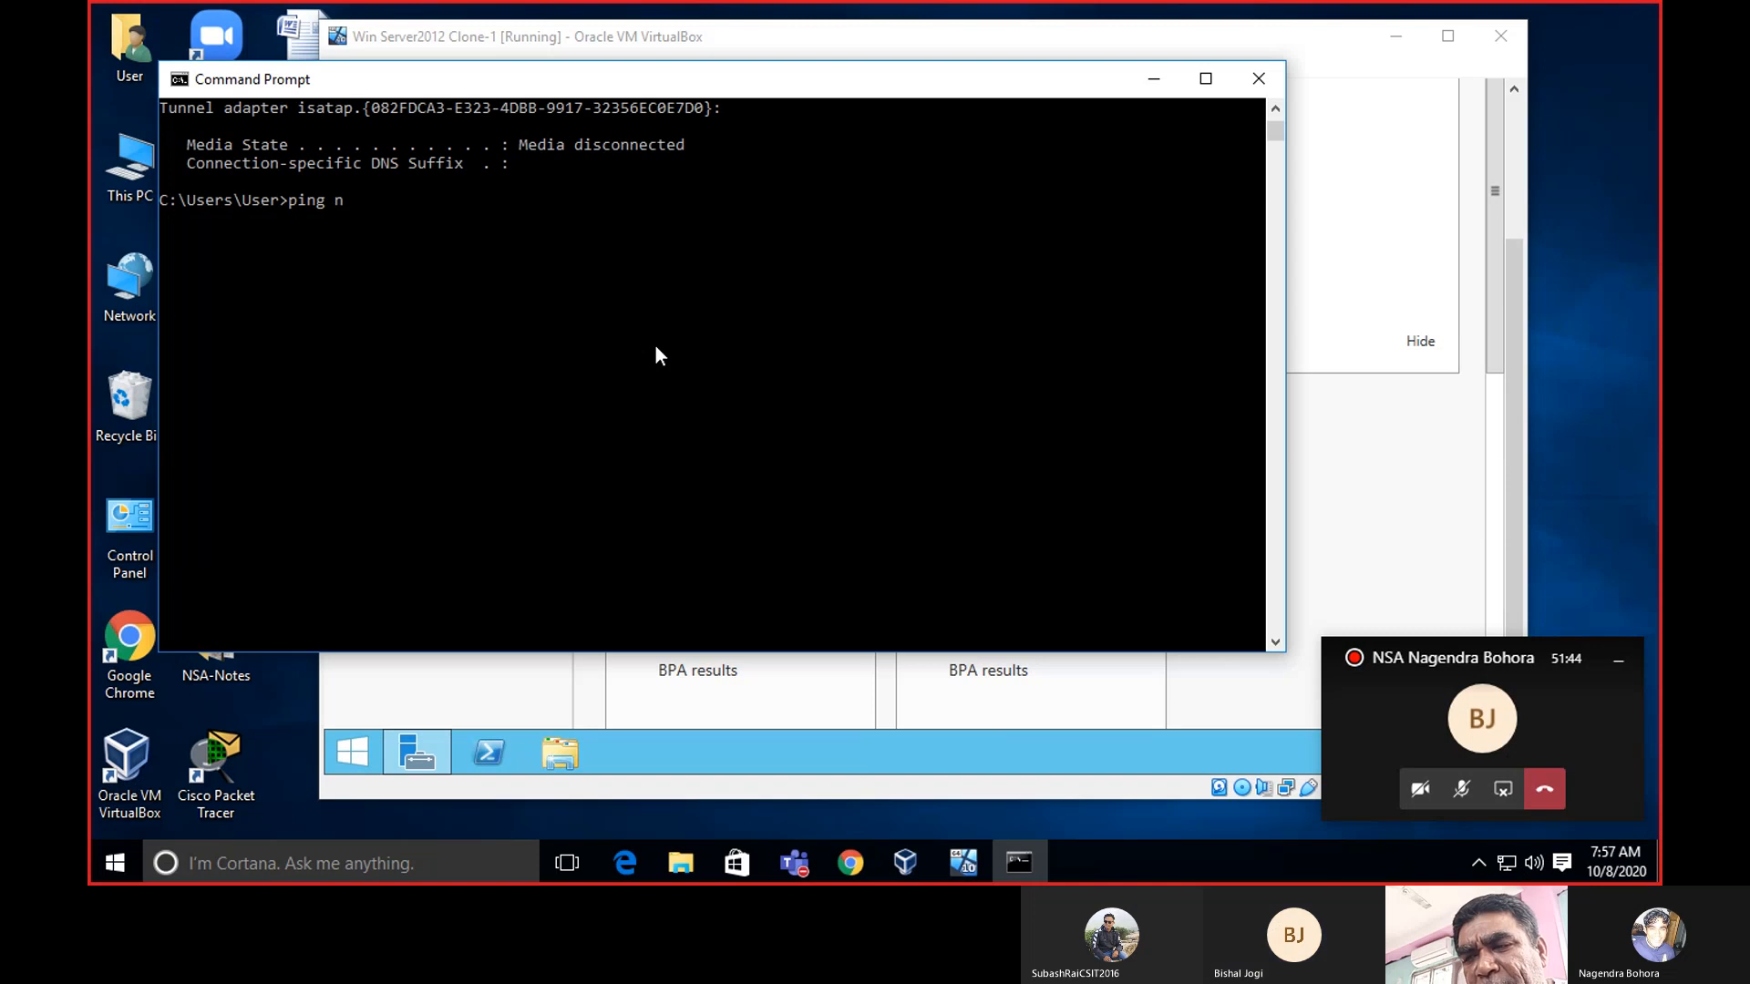
type("agendrab")
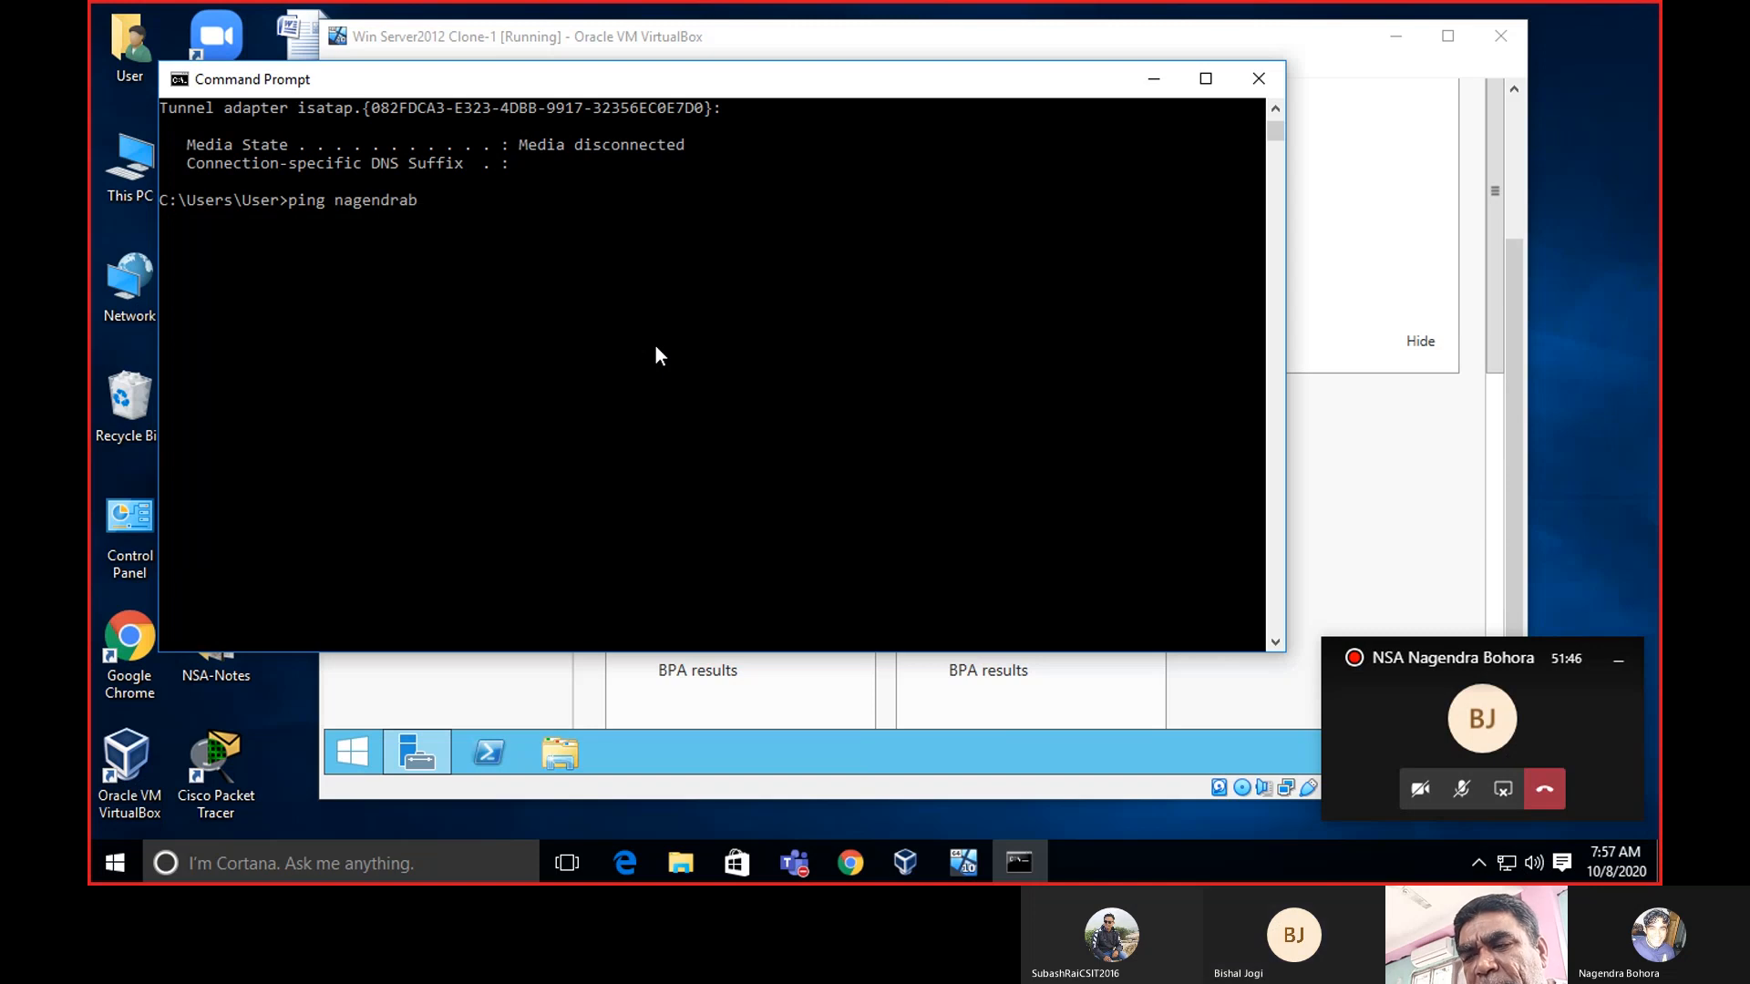
type("ohora")
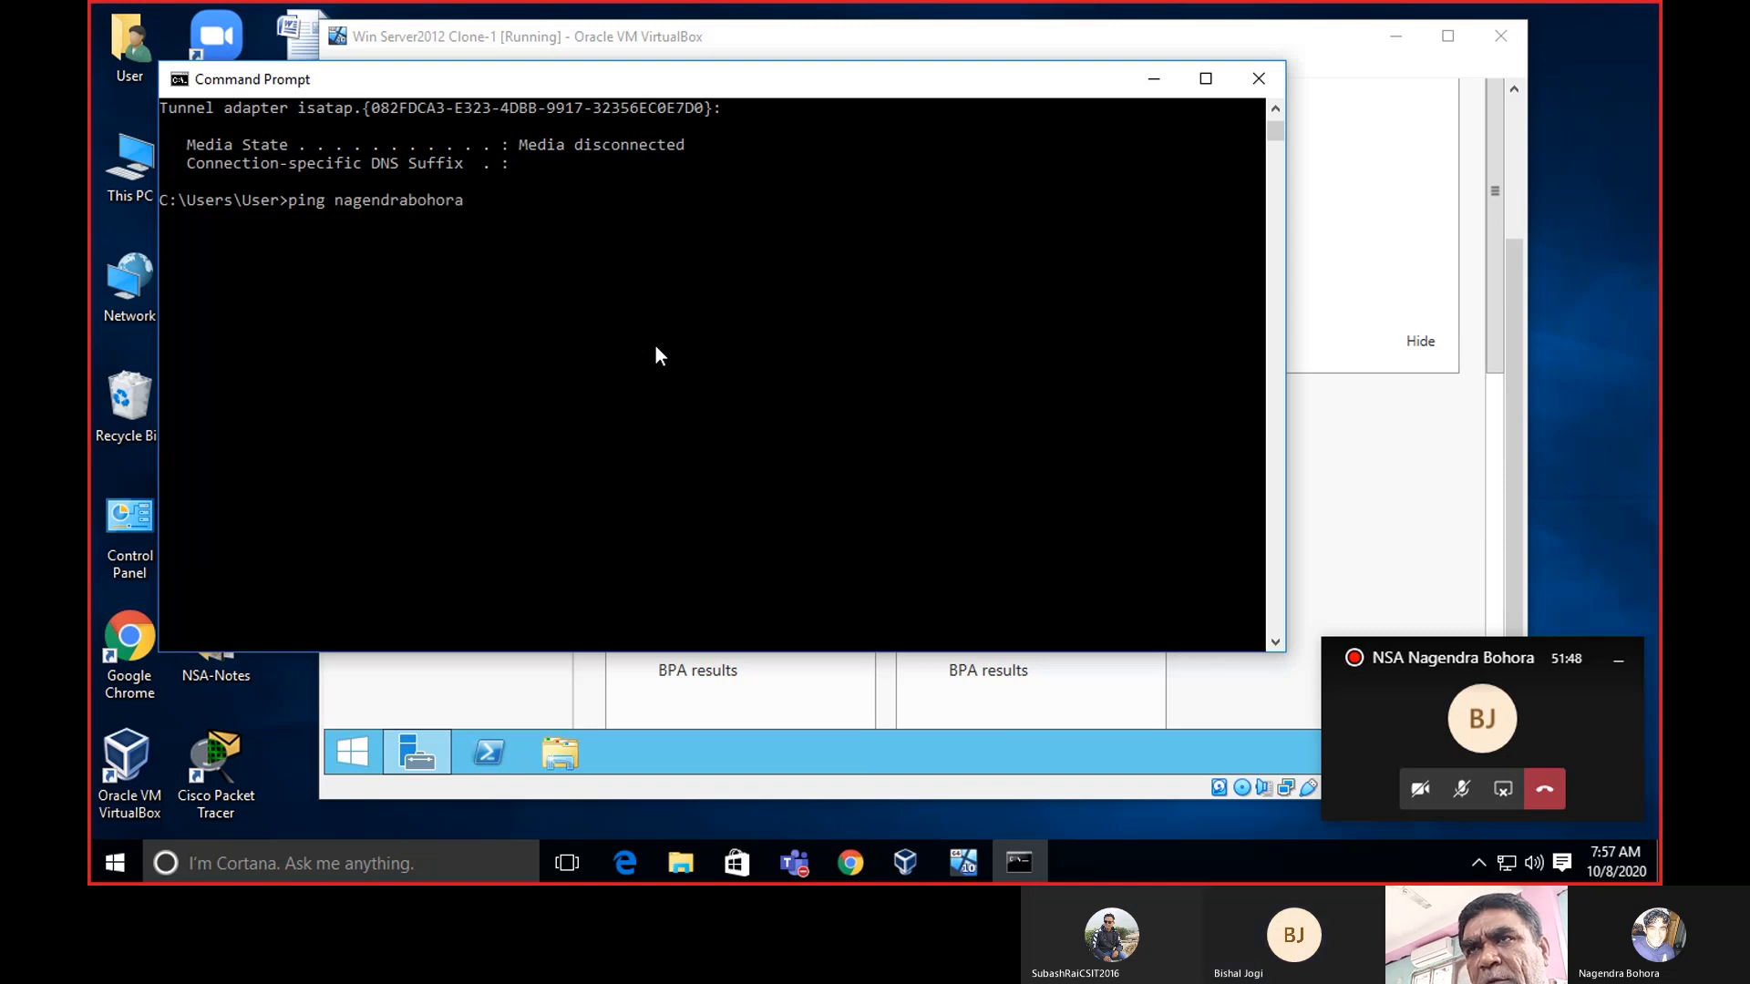
type(".blog")
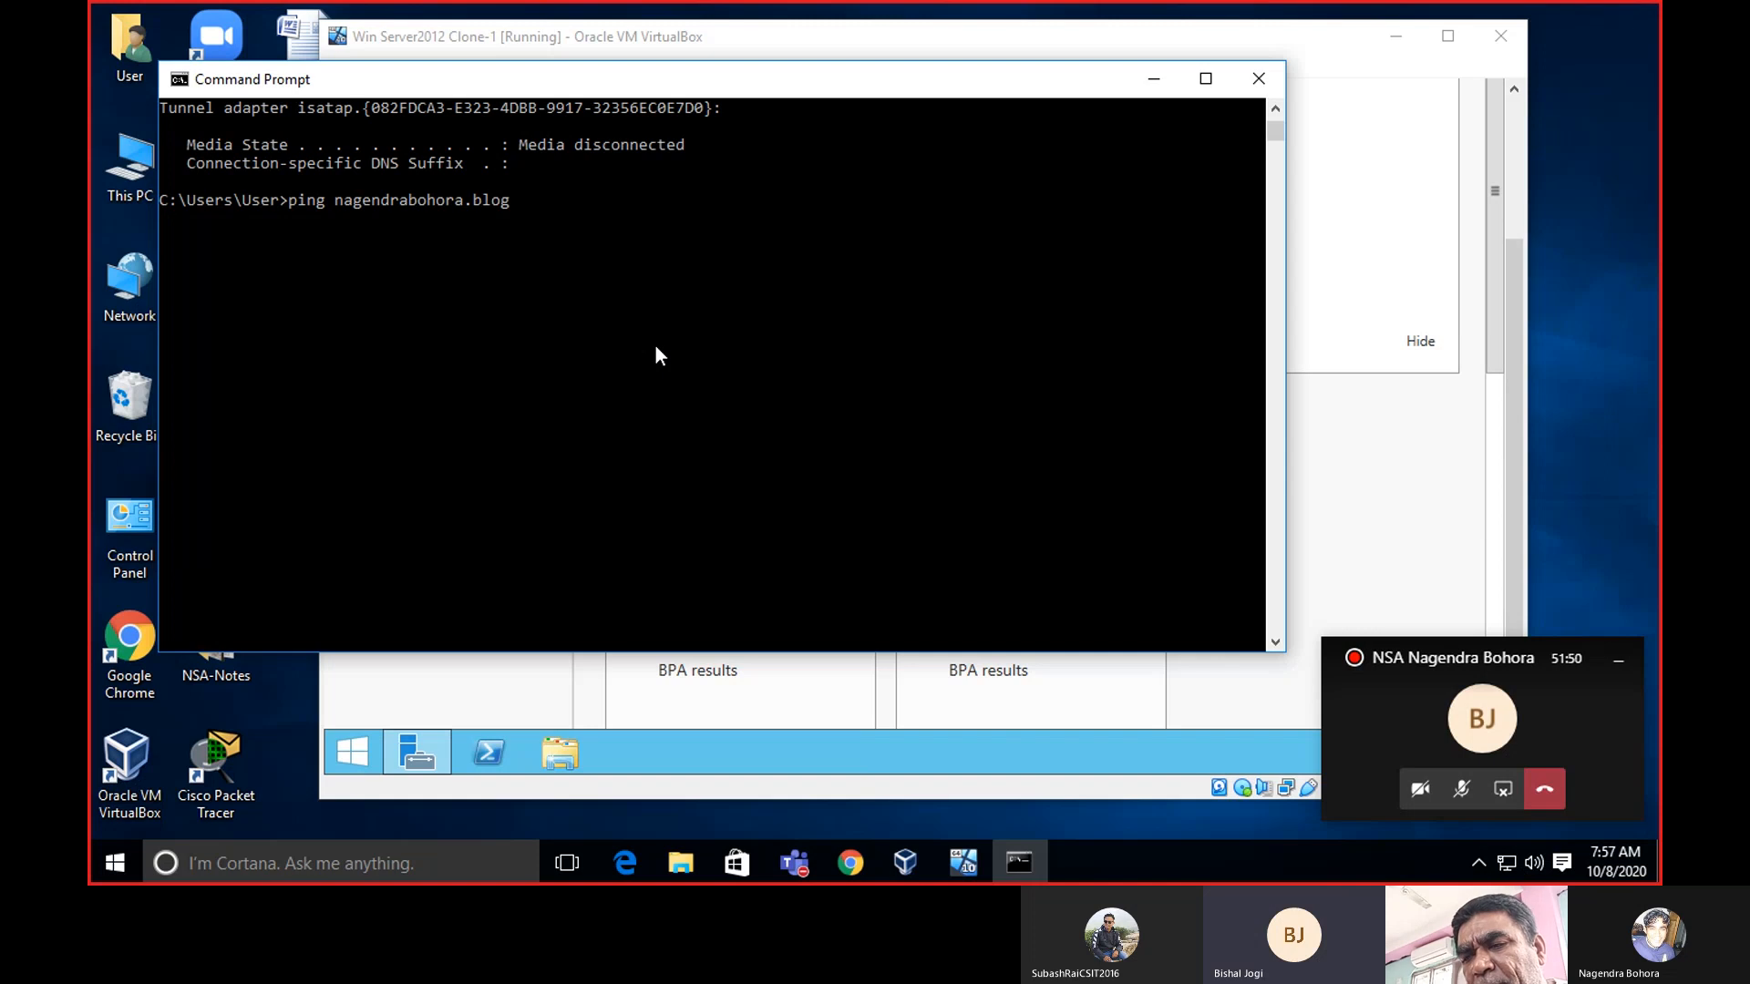
type("spot.com")
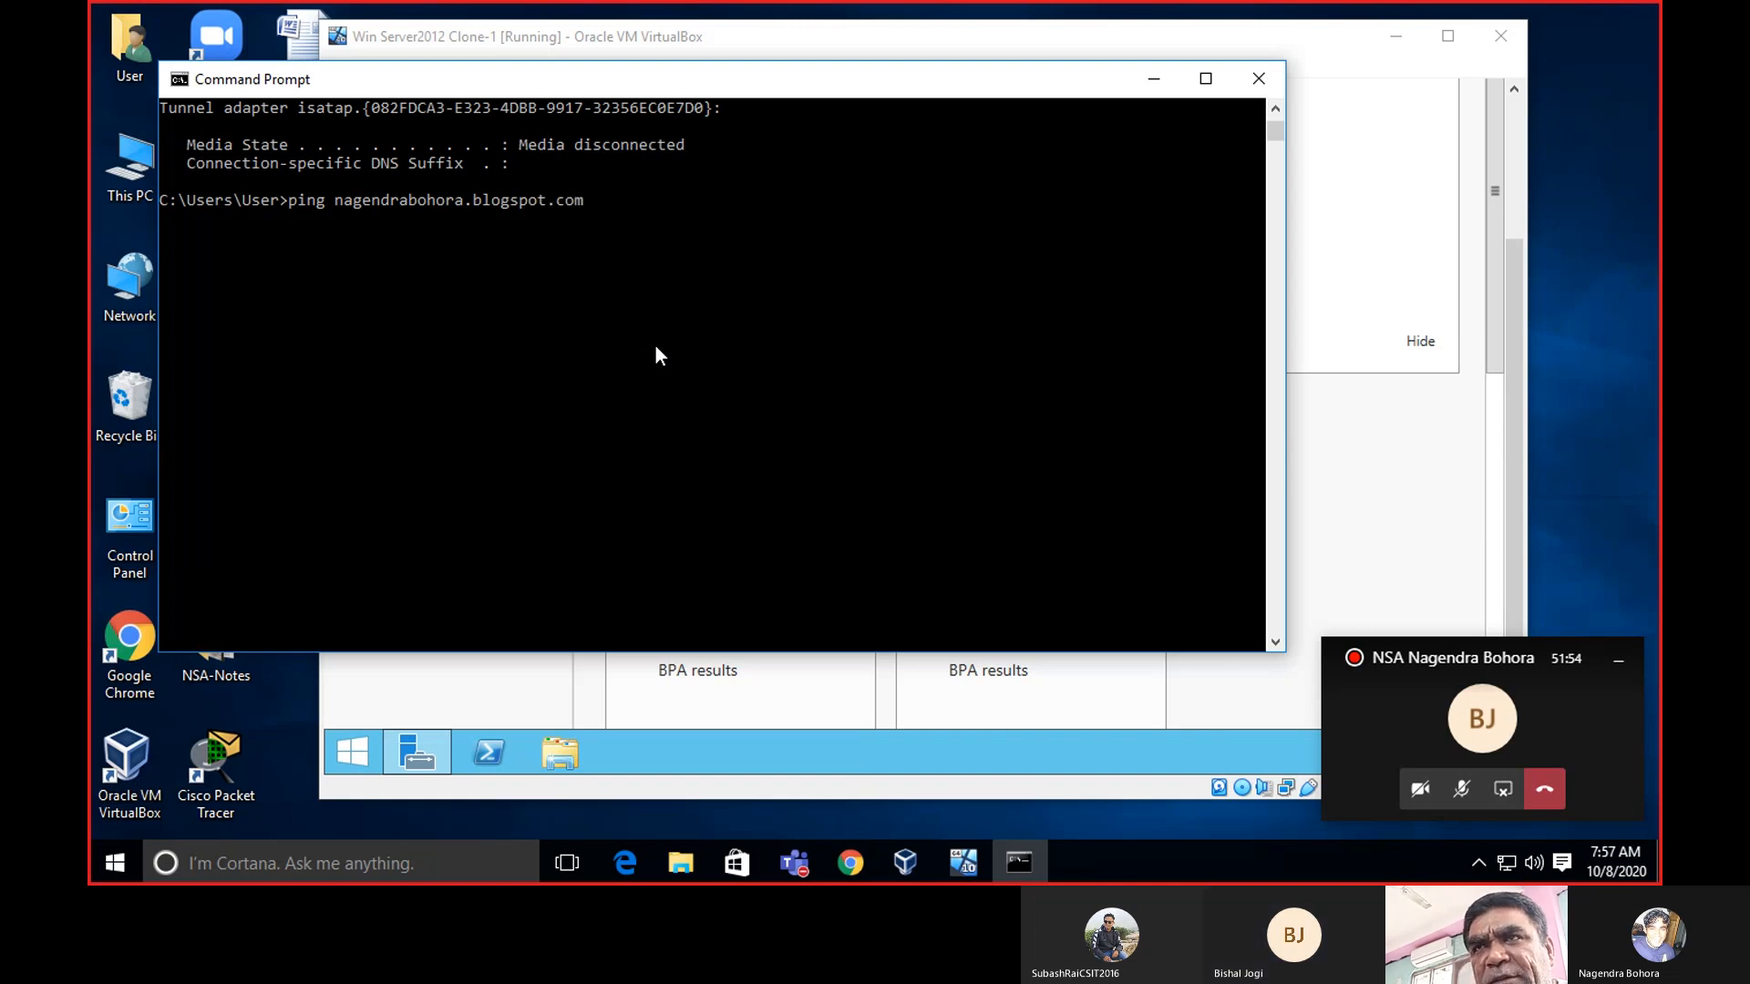
key("Return")
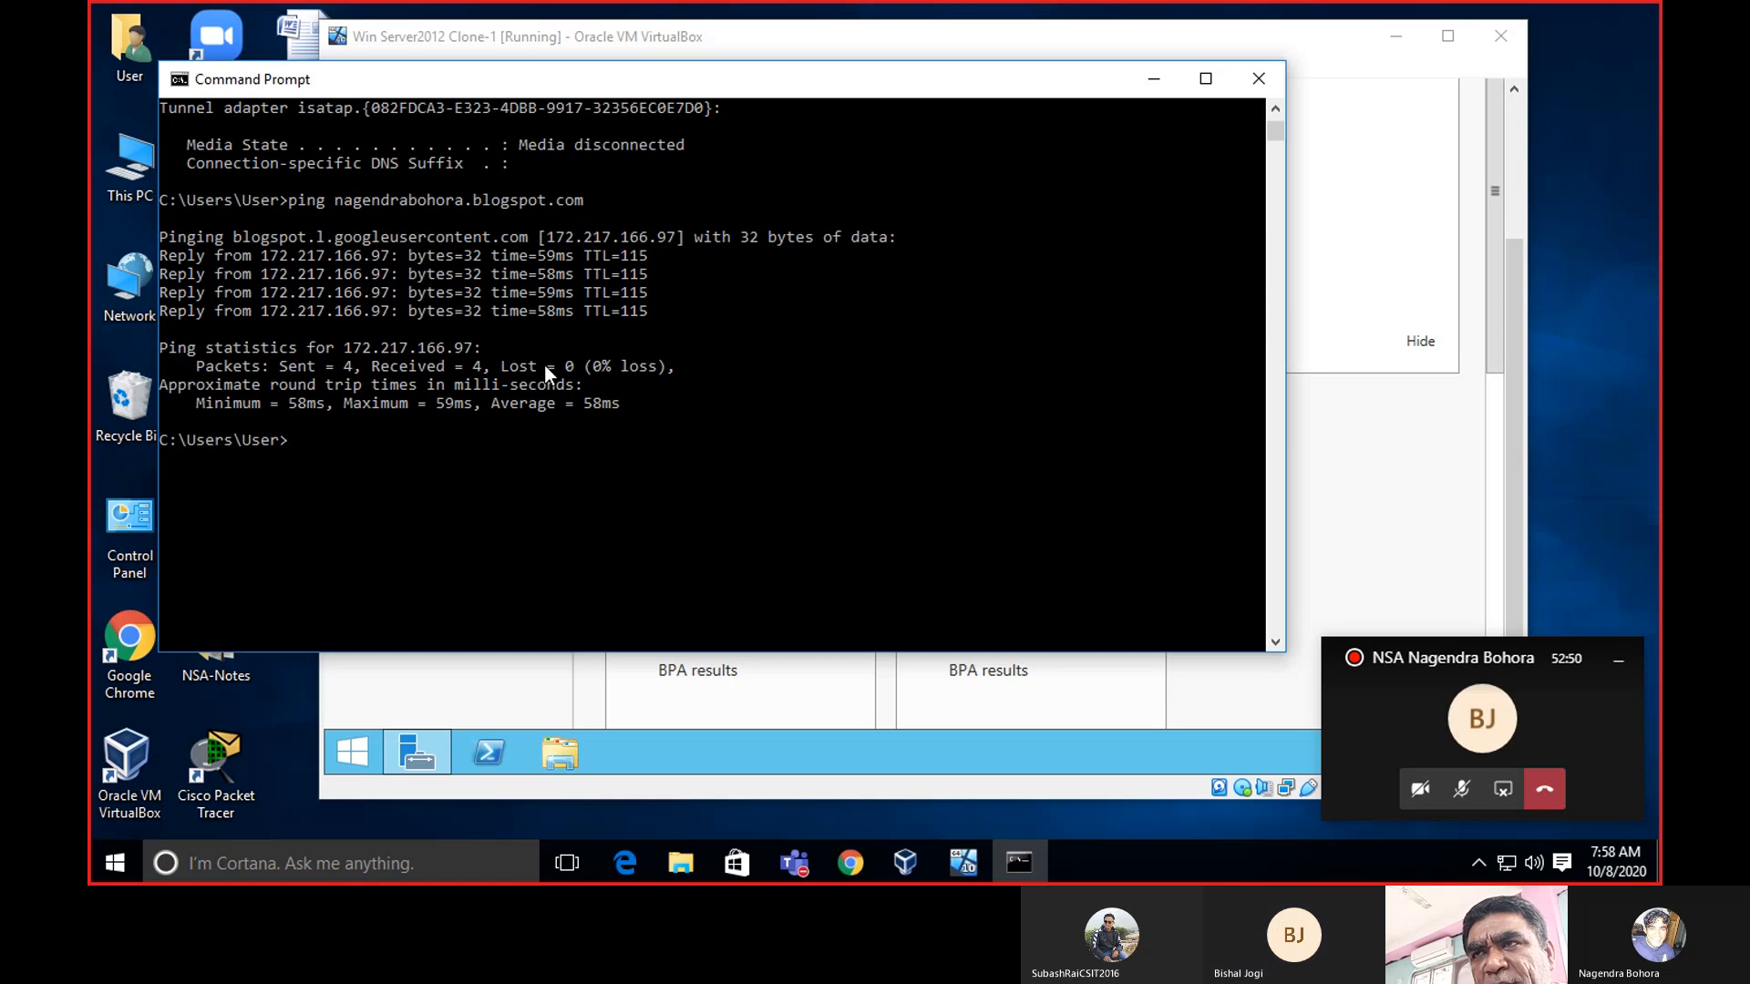
Close the host Command Prompt and move the VM window to the left.
left_click(1253, 84)
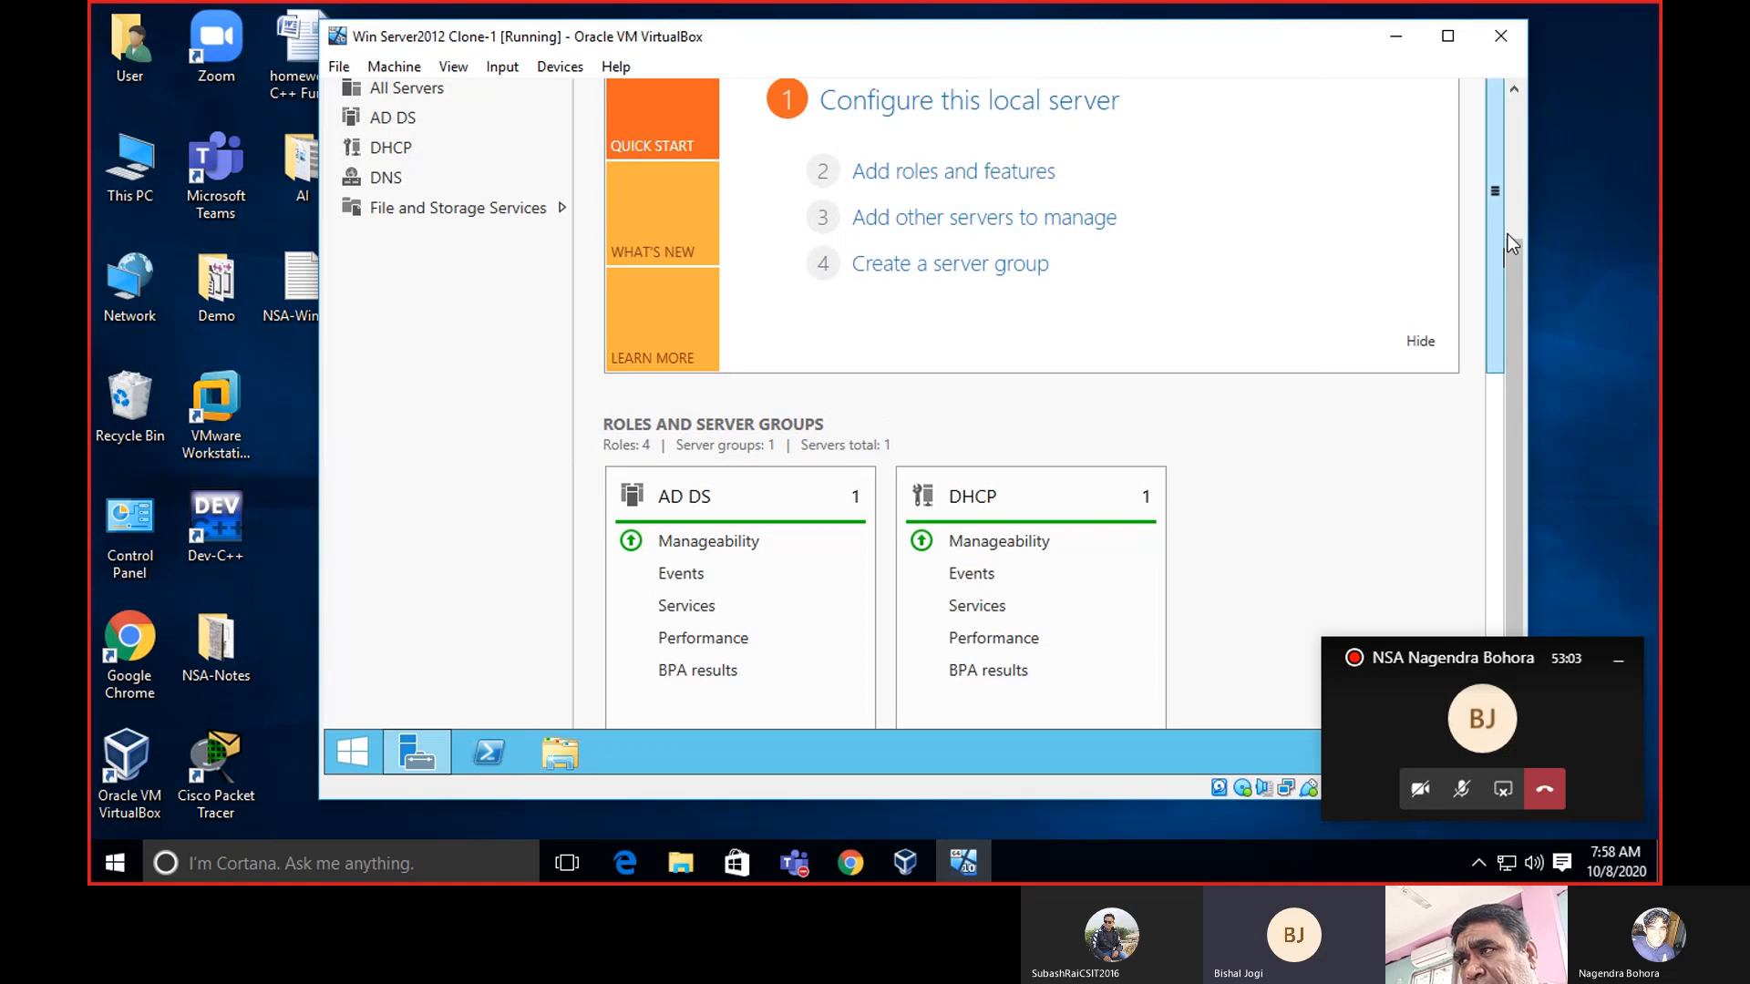
left_click_drag(1094, 55, 951, 43)
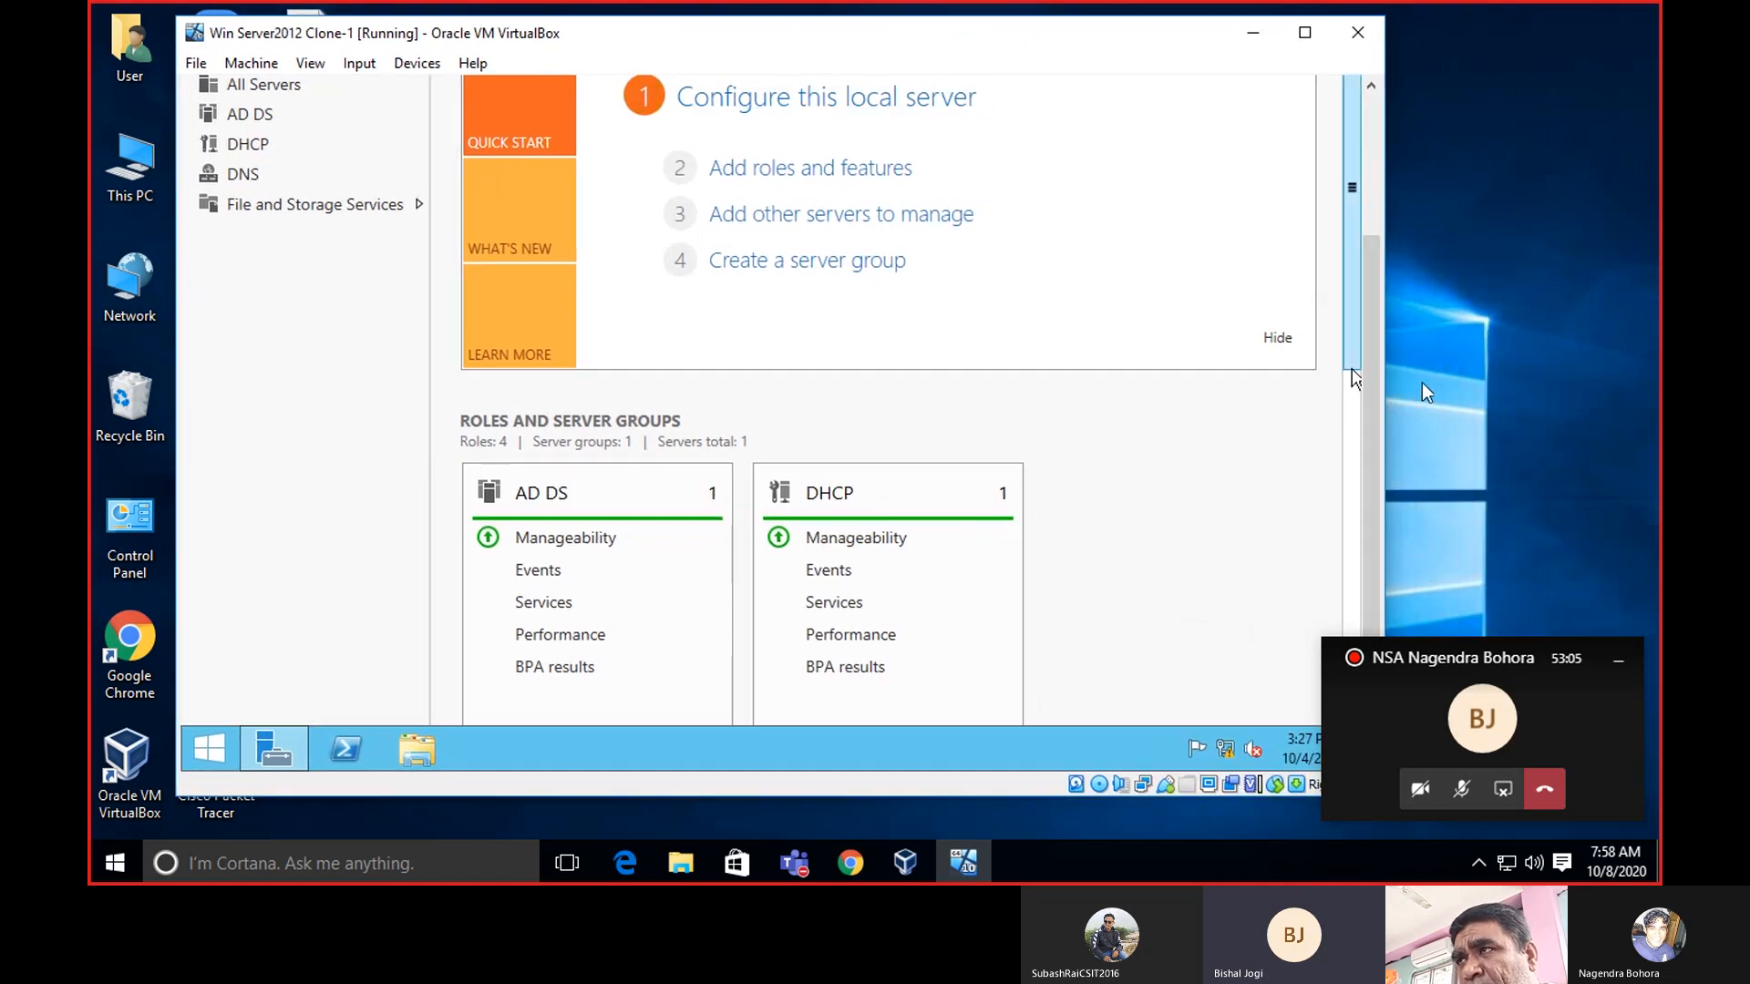
left_click_drag(1374, 330, 1376, 161)
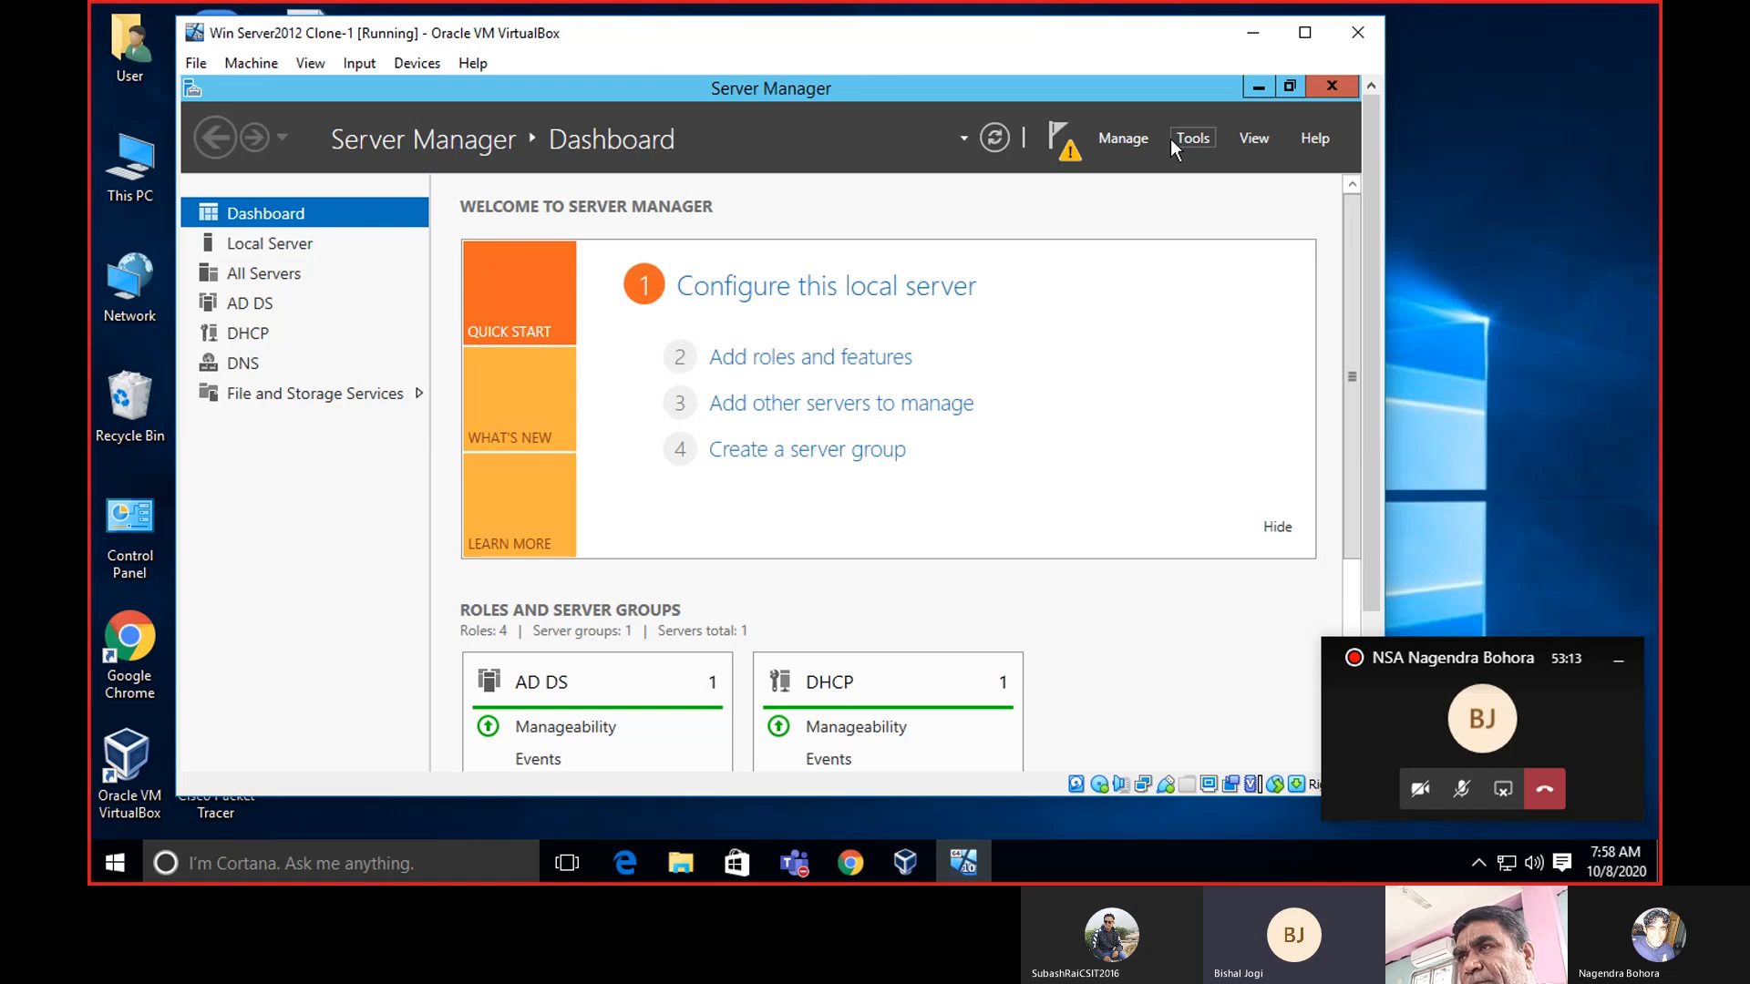
Close Server Manager in the guest and scroll down to its taskbar.
left_click_drag(1086, 38, 1111, 30)
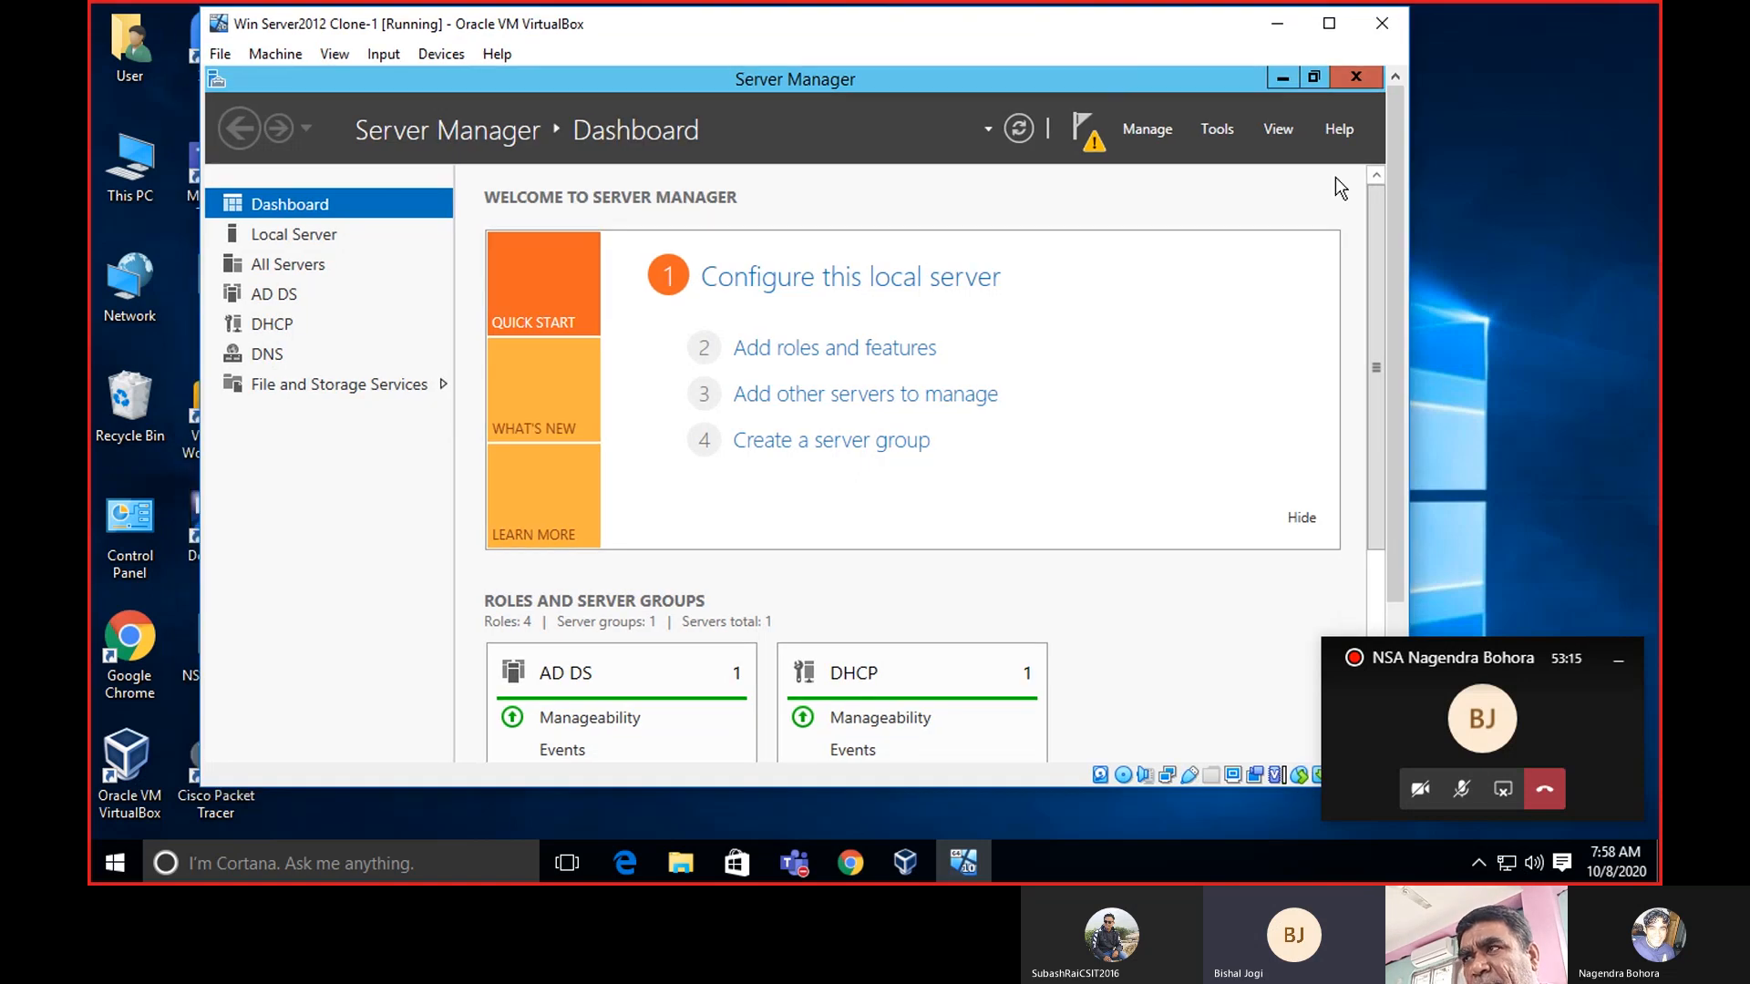
left_click_drag(1391, 199, 1404, 342)
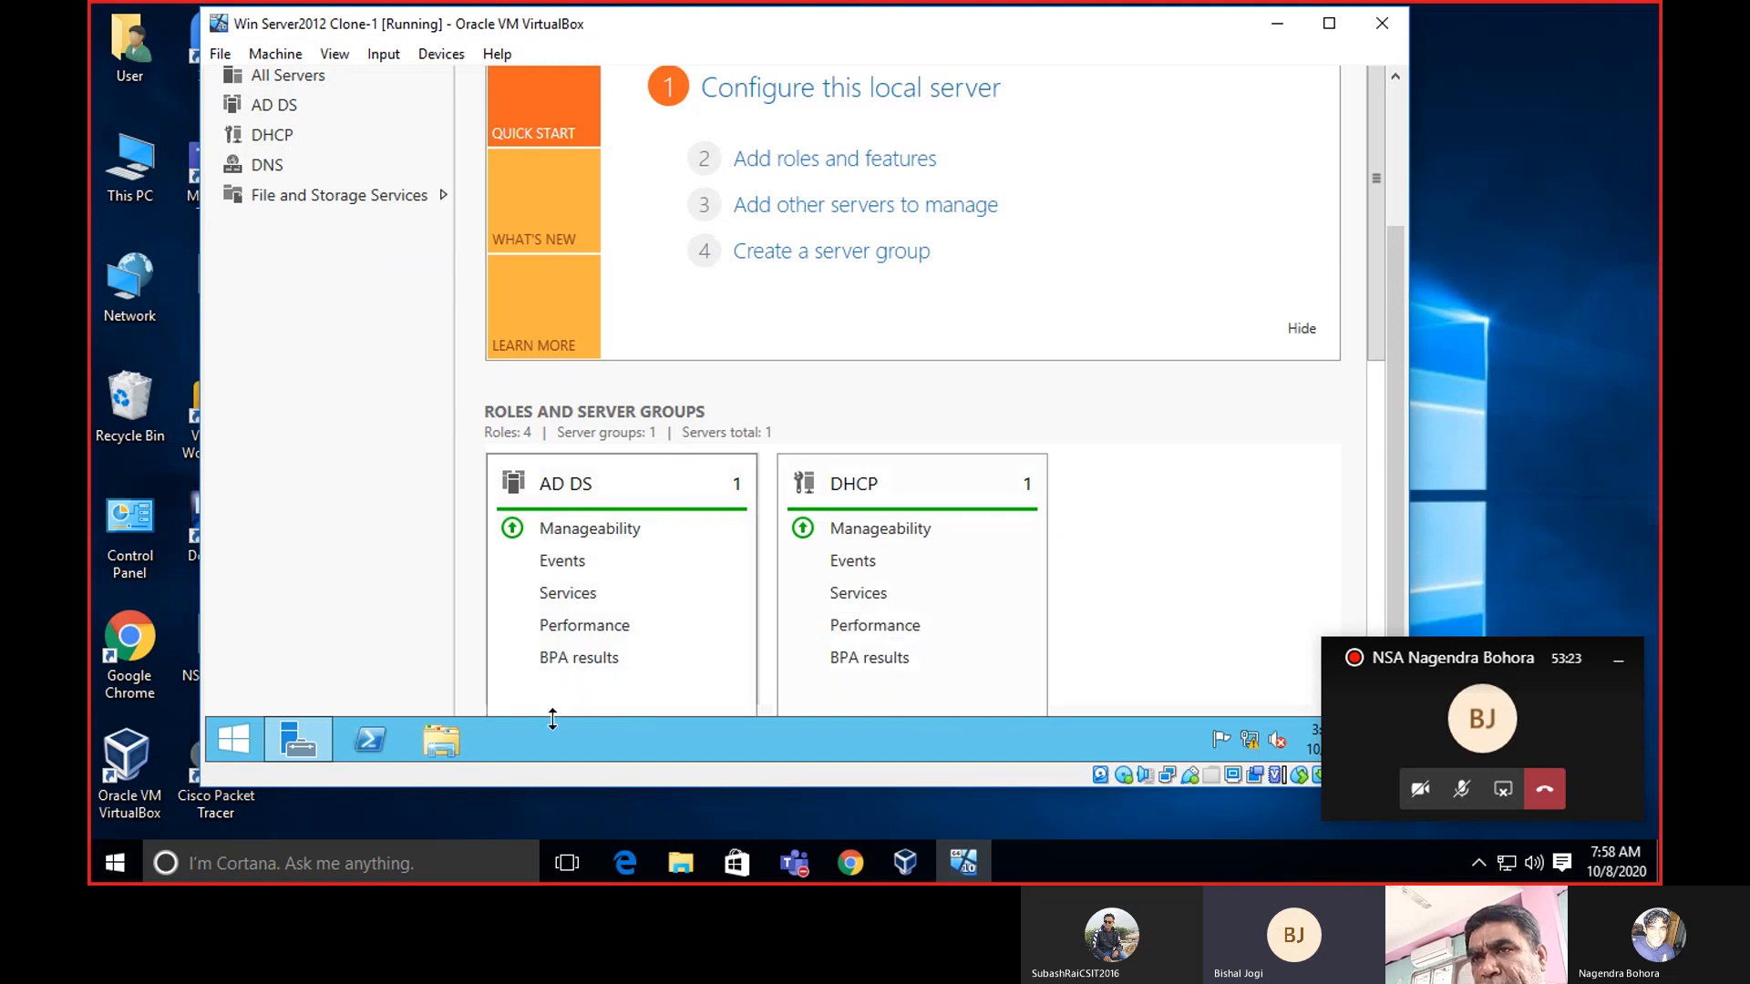
left_click_drag(1403, 315, 1402, 175)
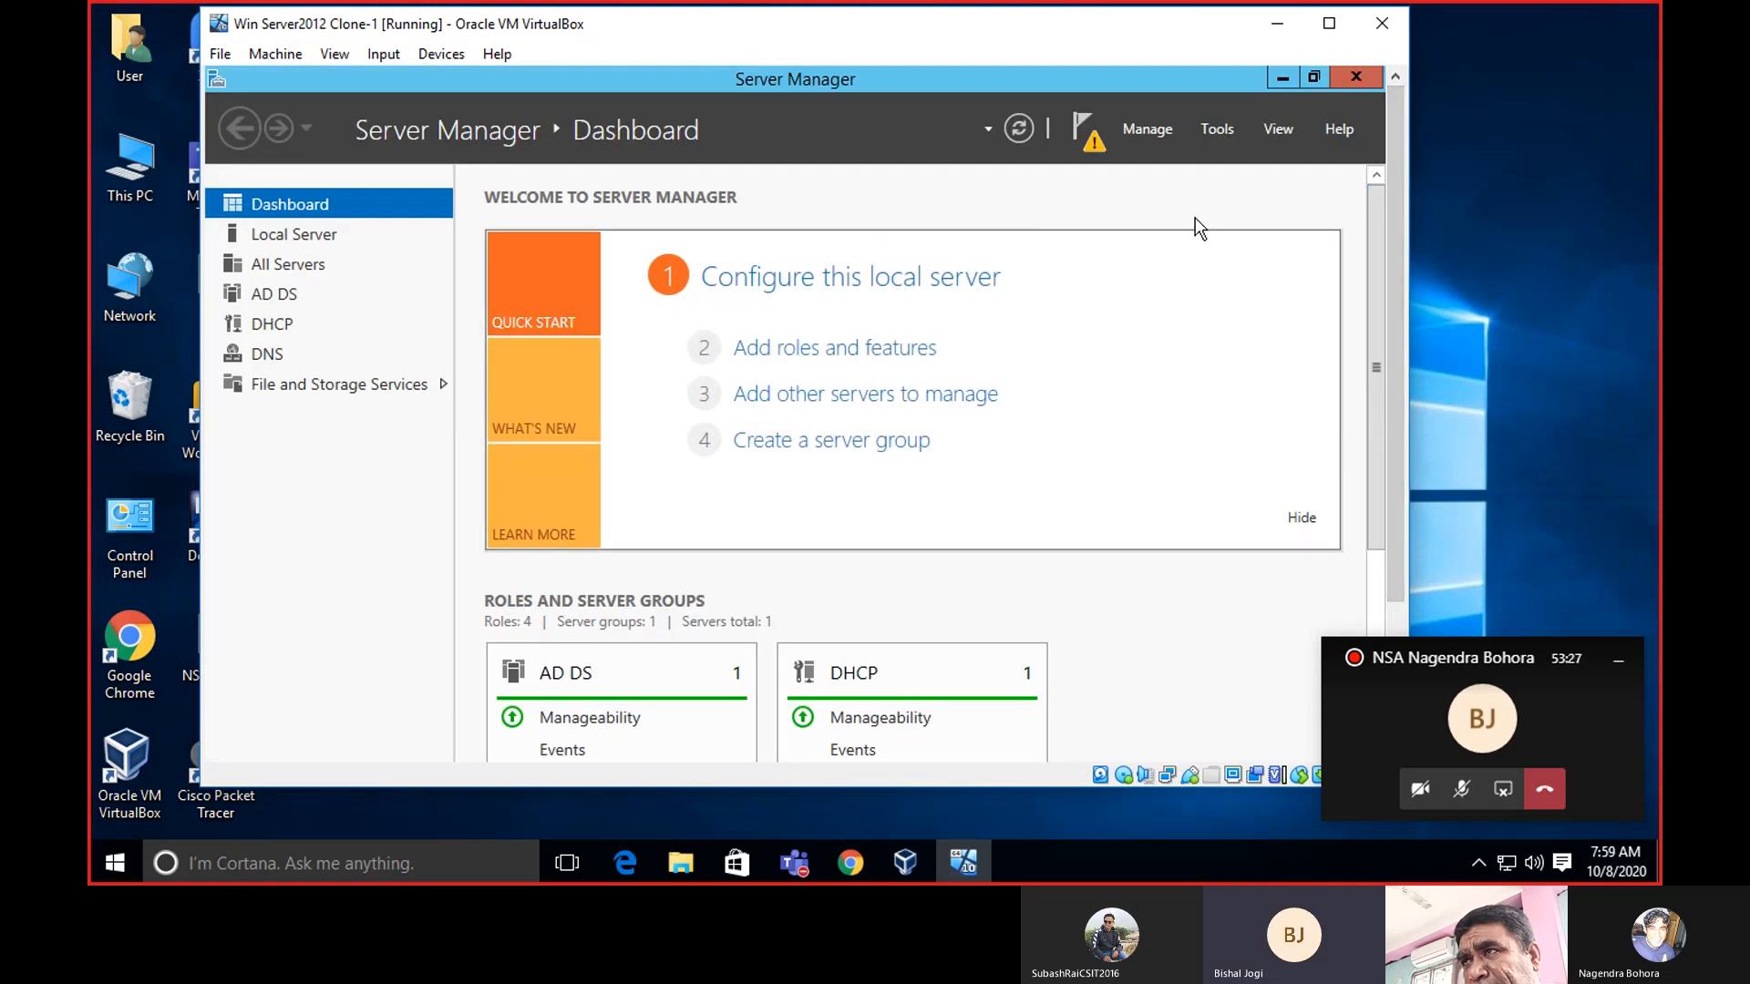
left_click(1345, 73)
left_click_drag(1398, 140, 1409, 309)
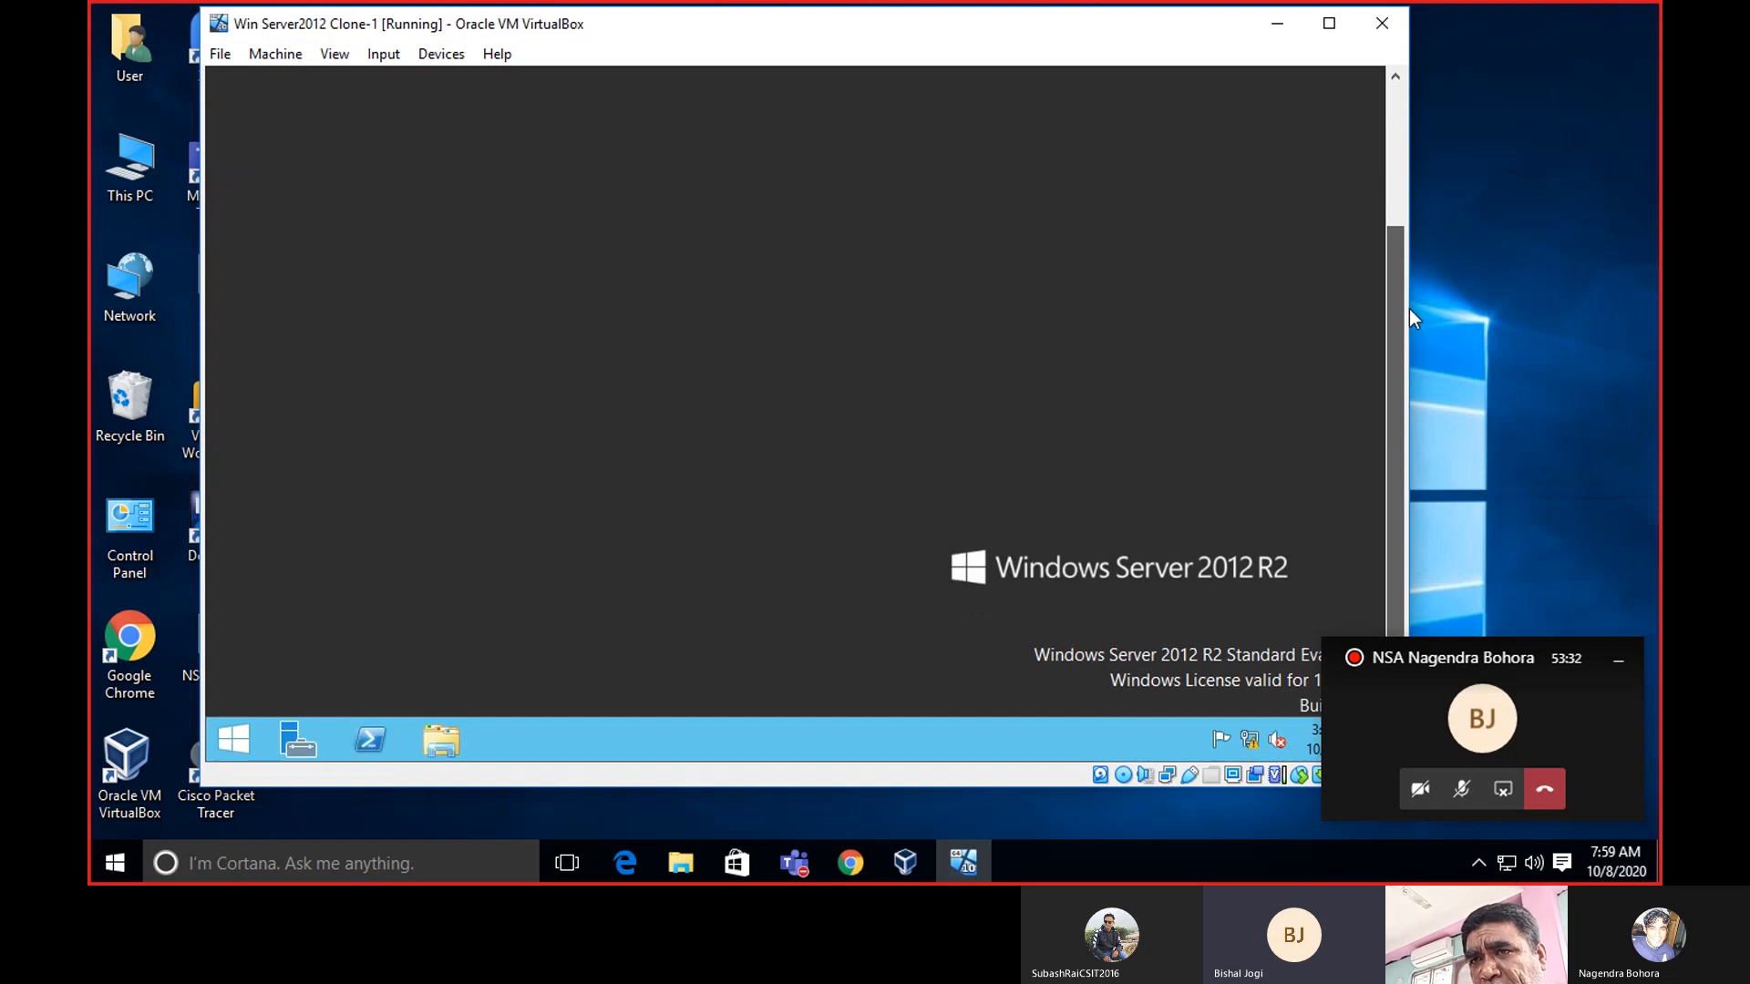
Go from the Start screen into This PC, then open Properties on the Network entry.
right_click(249, 721)
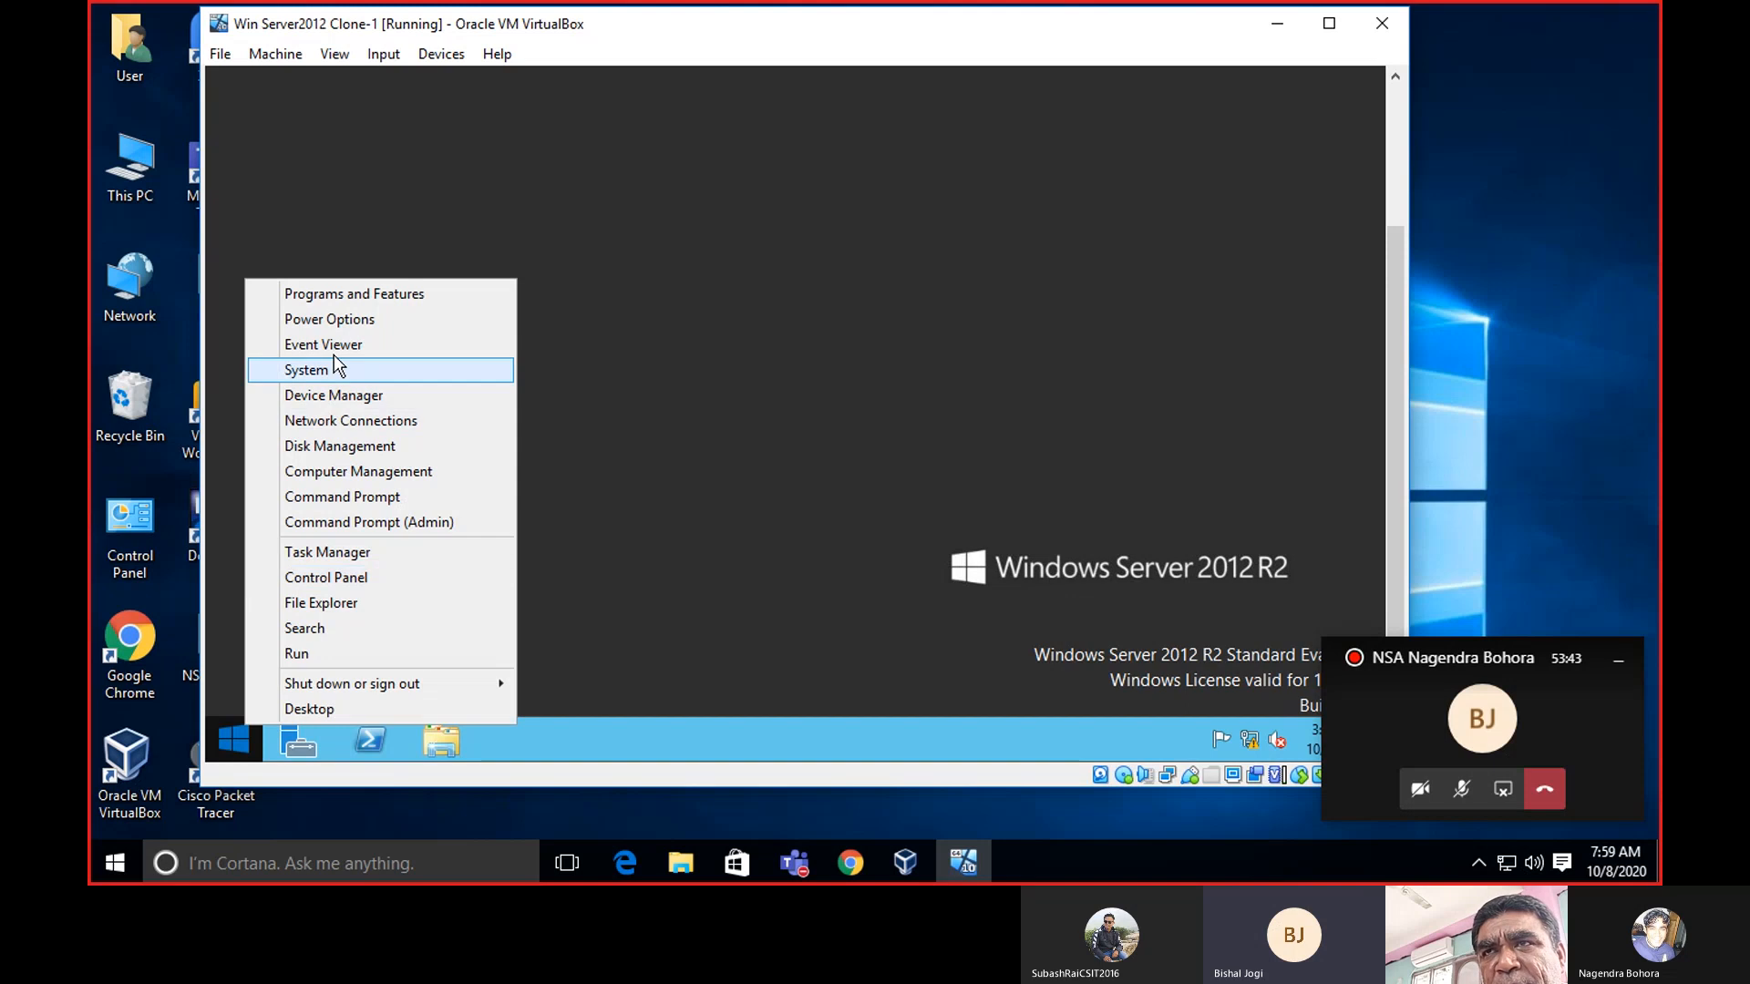
left_click(228, 737)
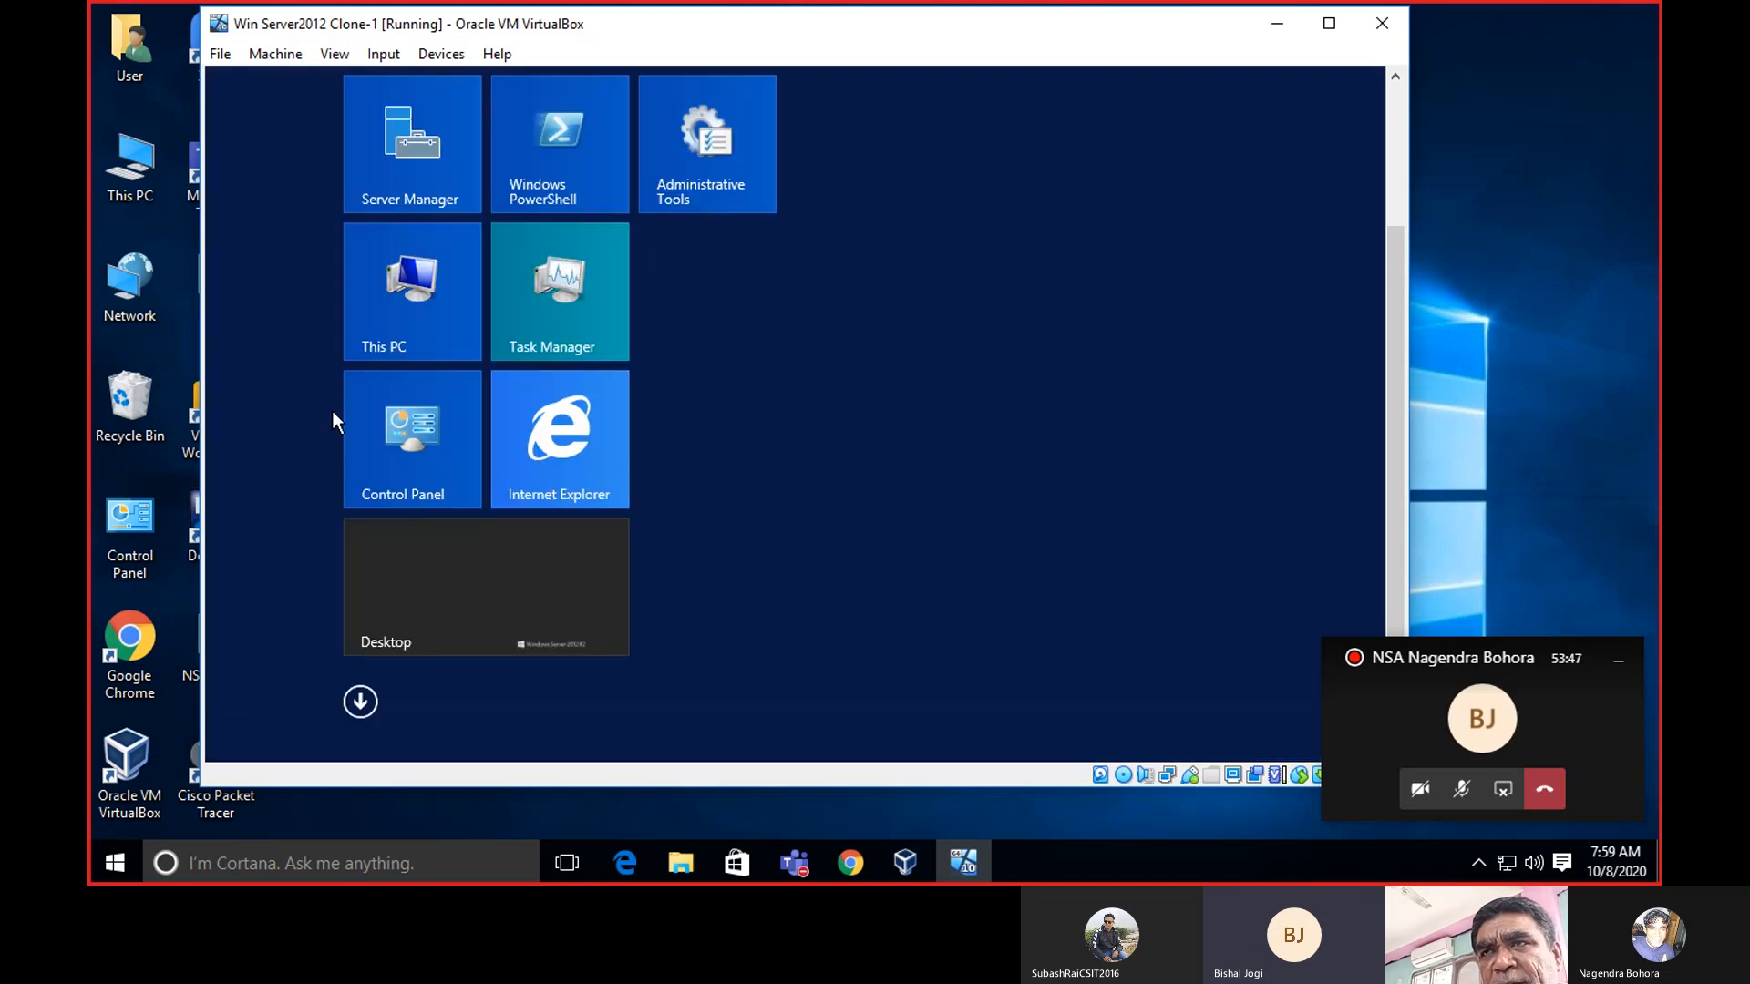
left_click(440, 310)
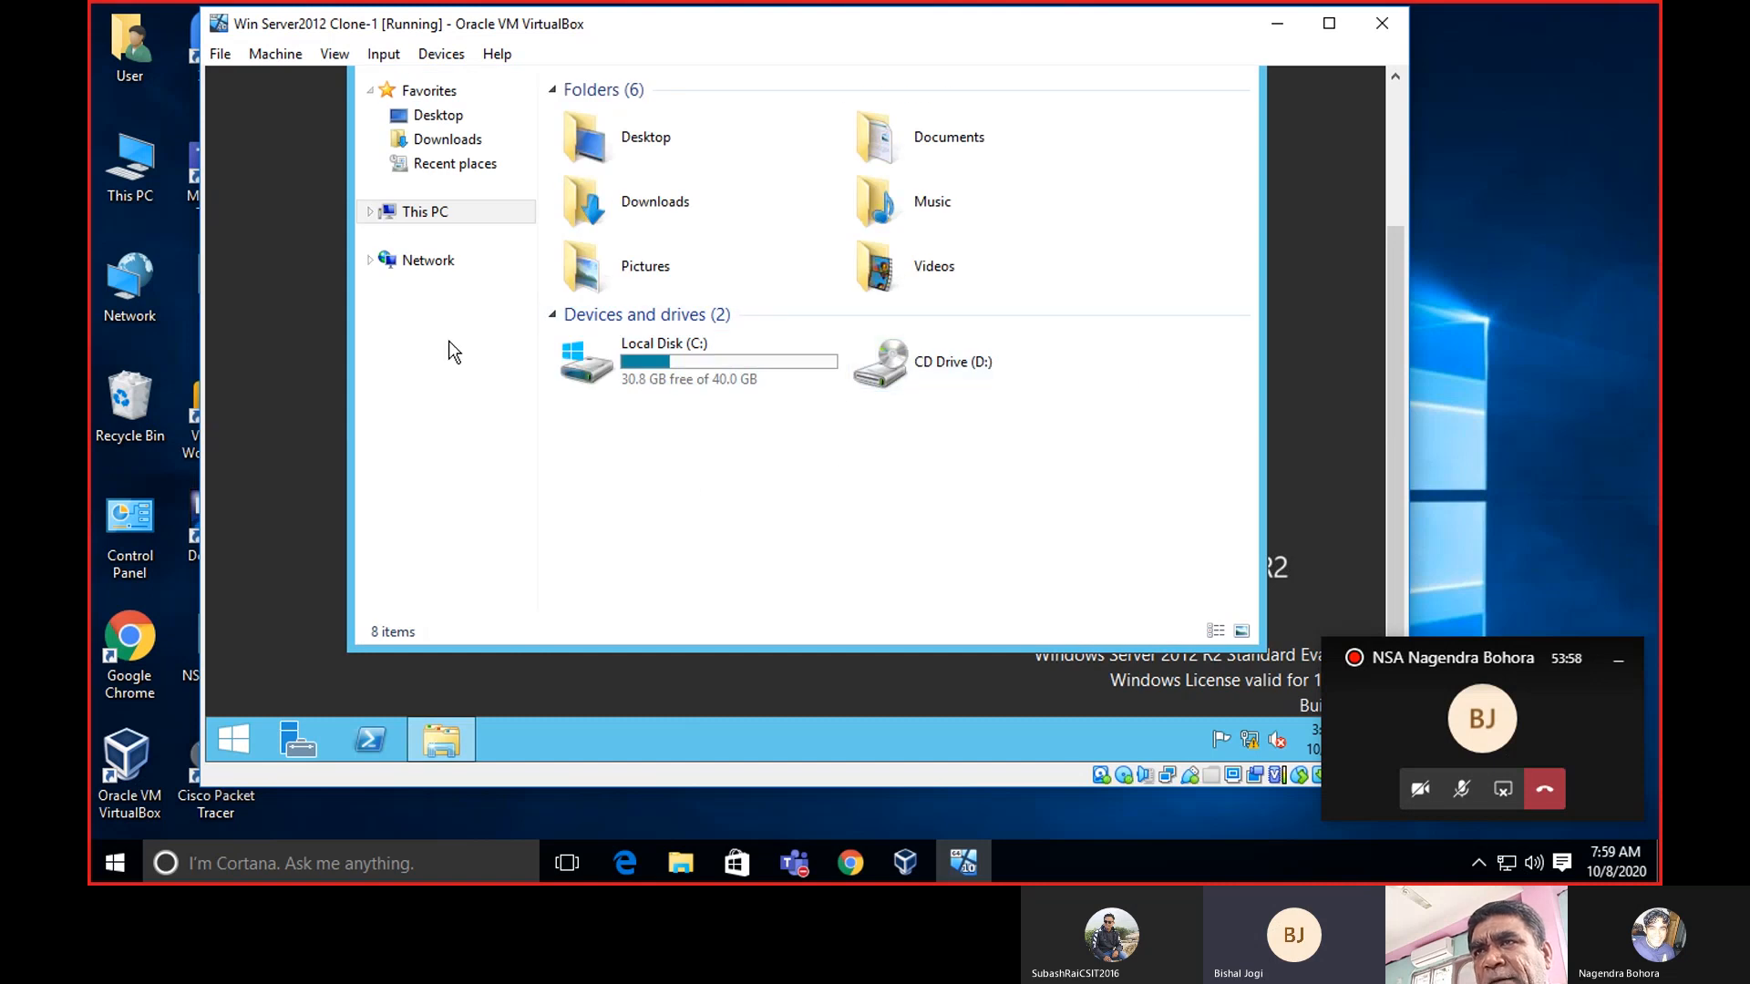
left_click(389, 254)
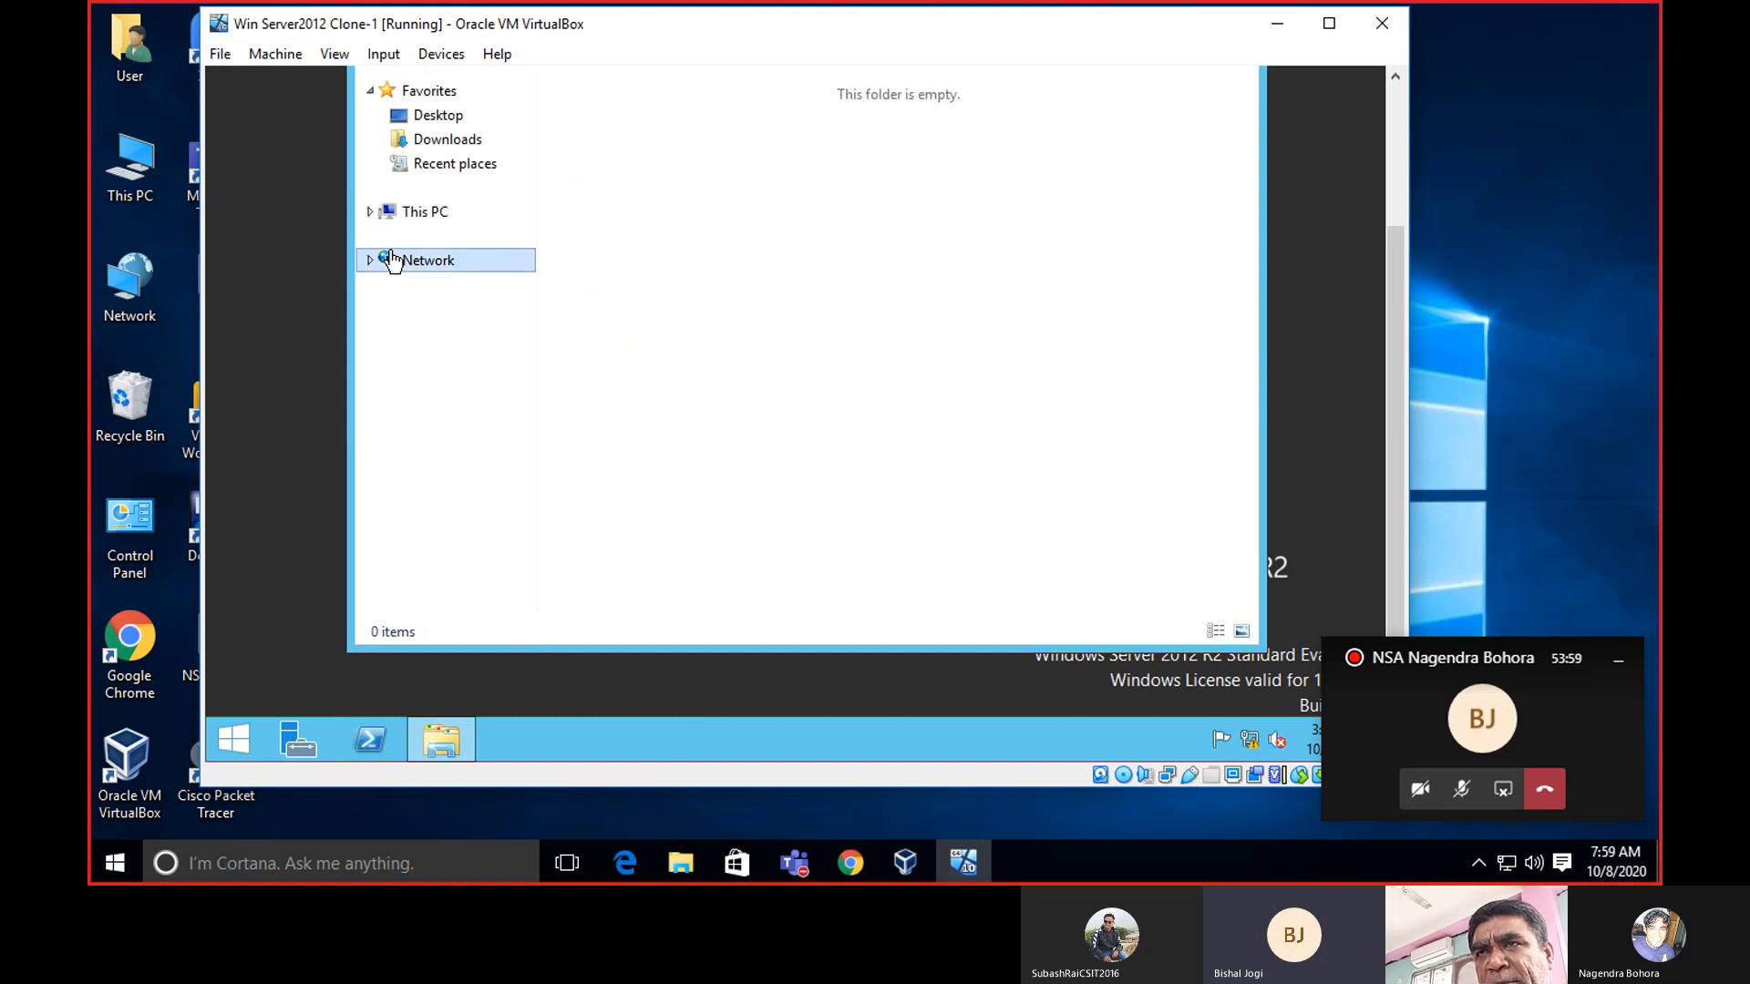
right_click(390, 250)
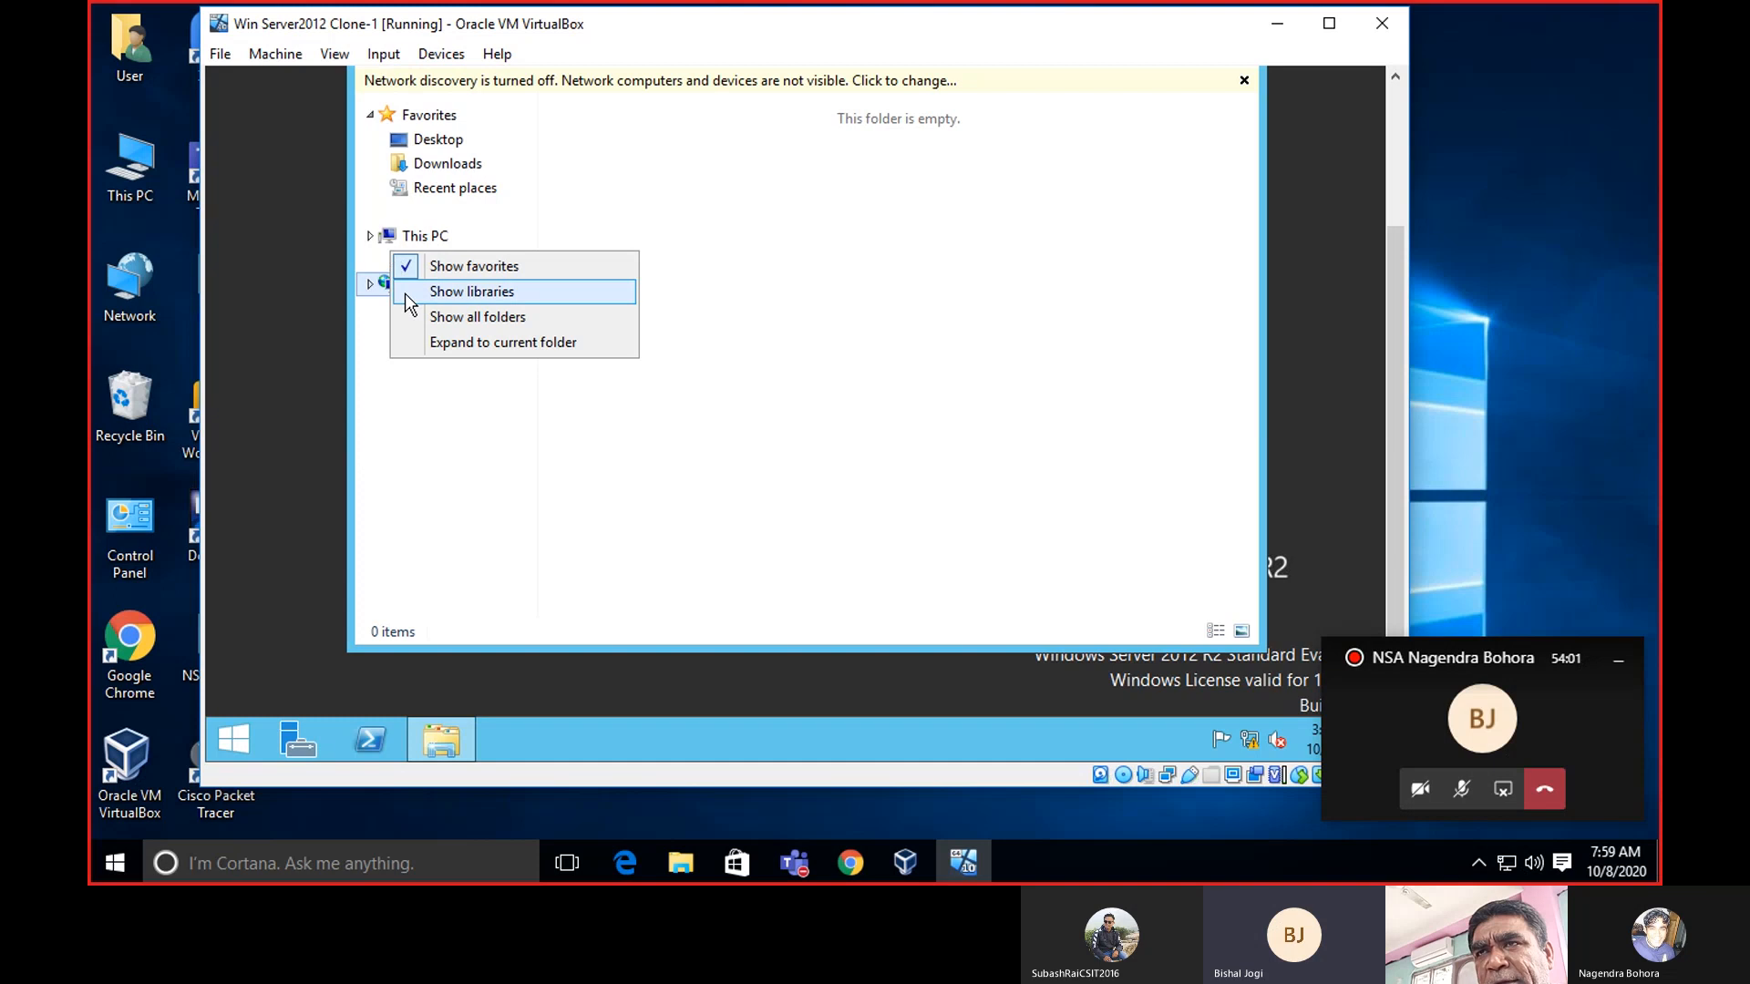
left_click(365, 403)
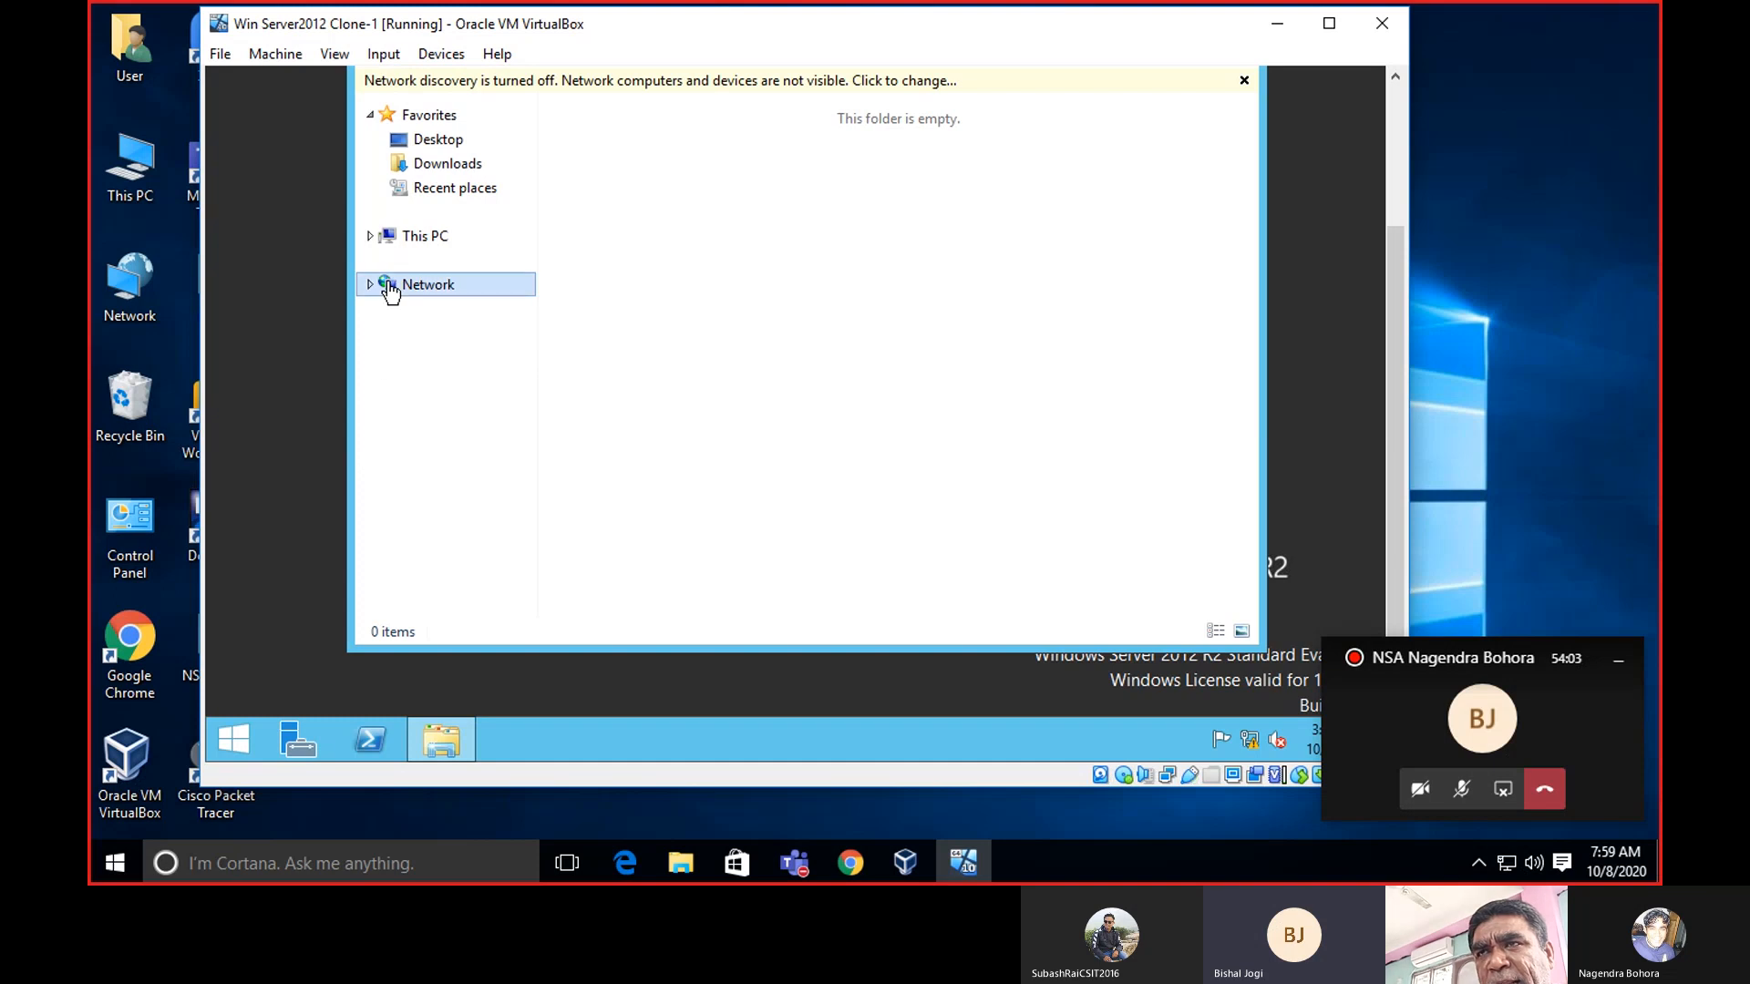
right_click(390, 282)
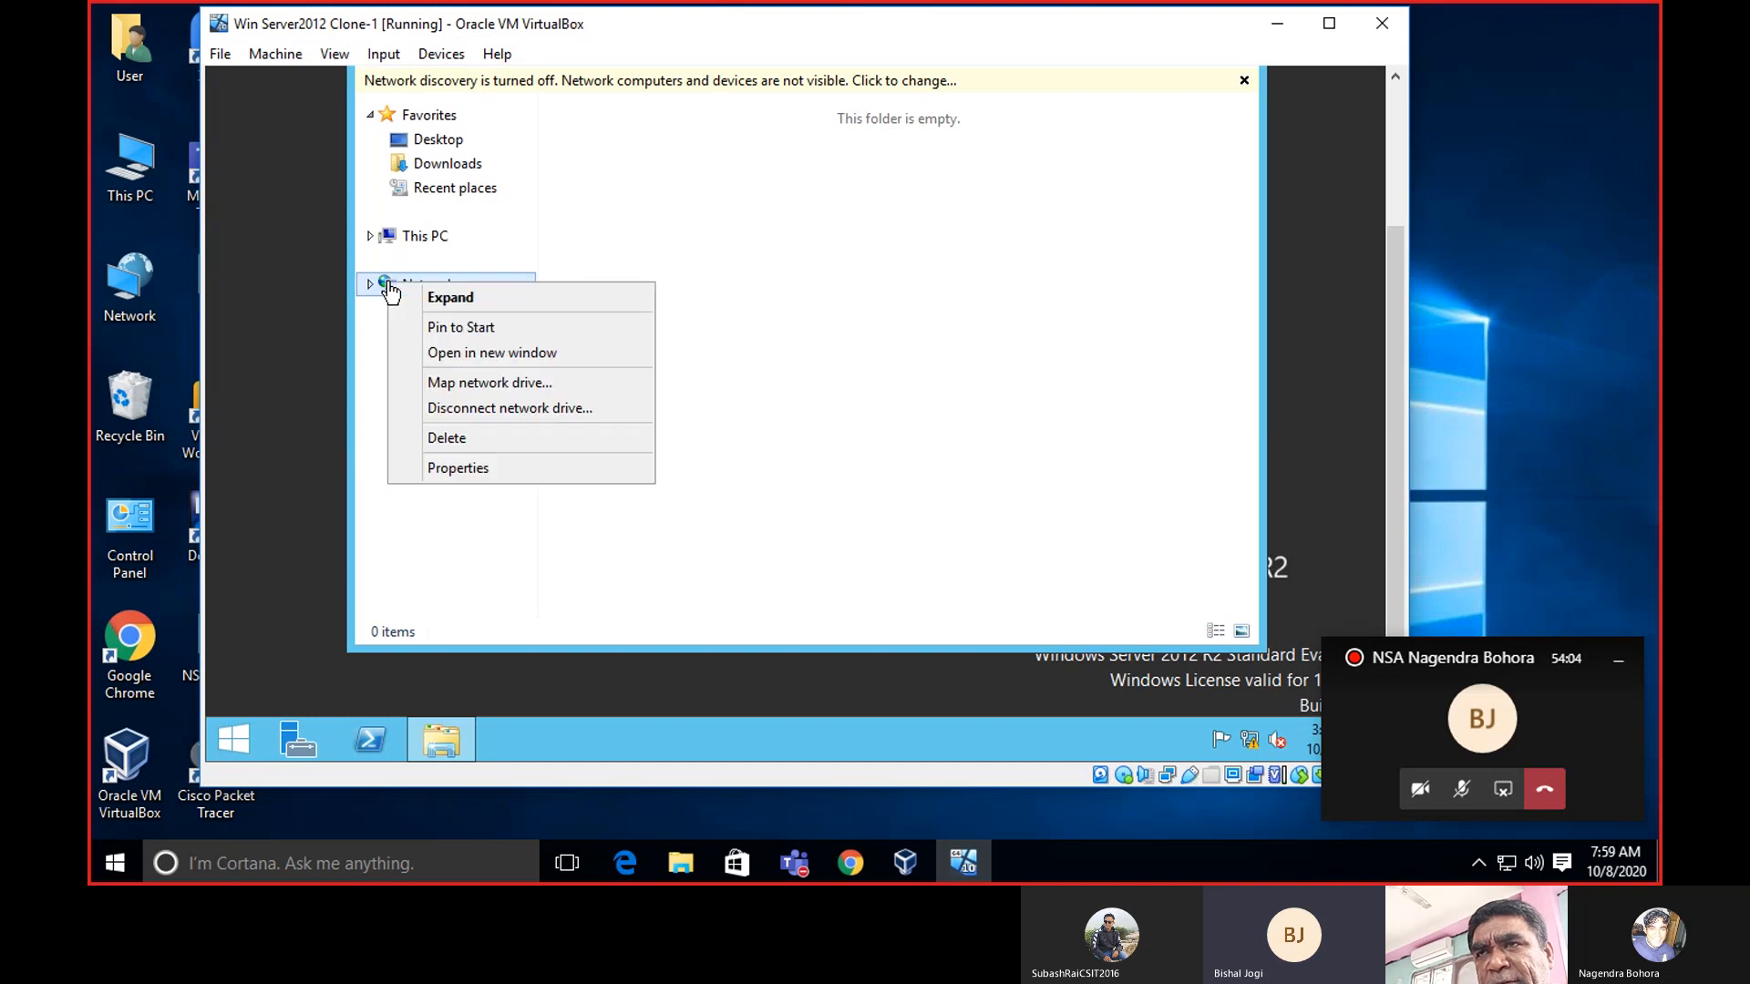
left_click(518, 473)
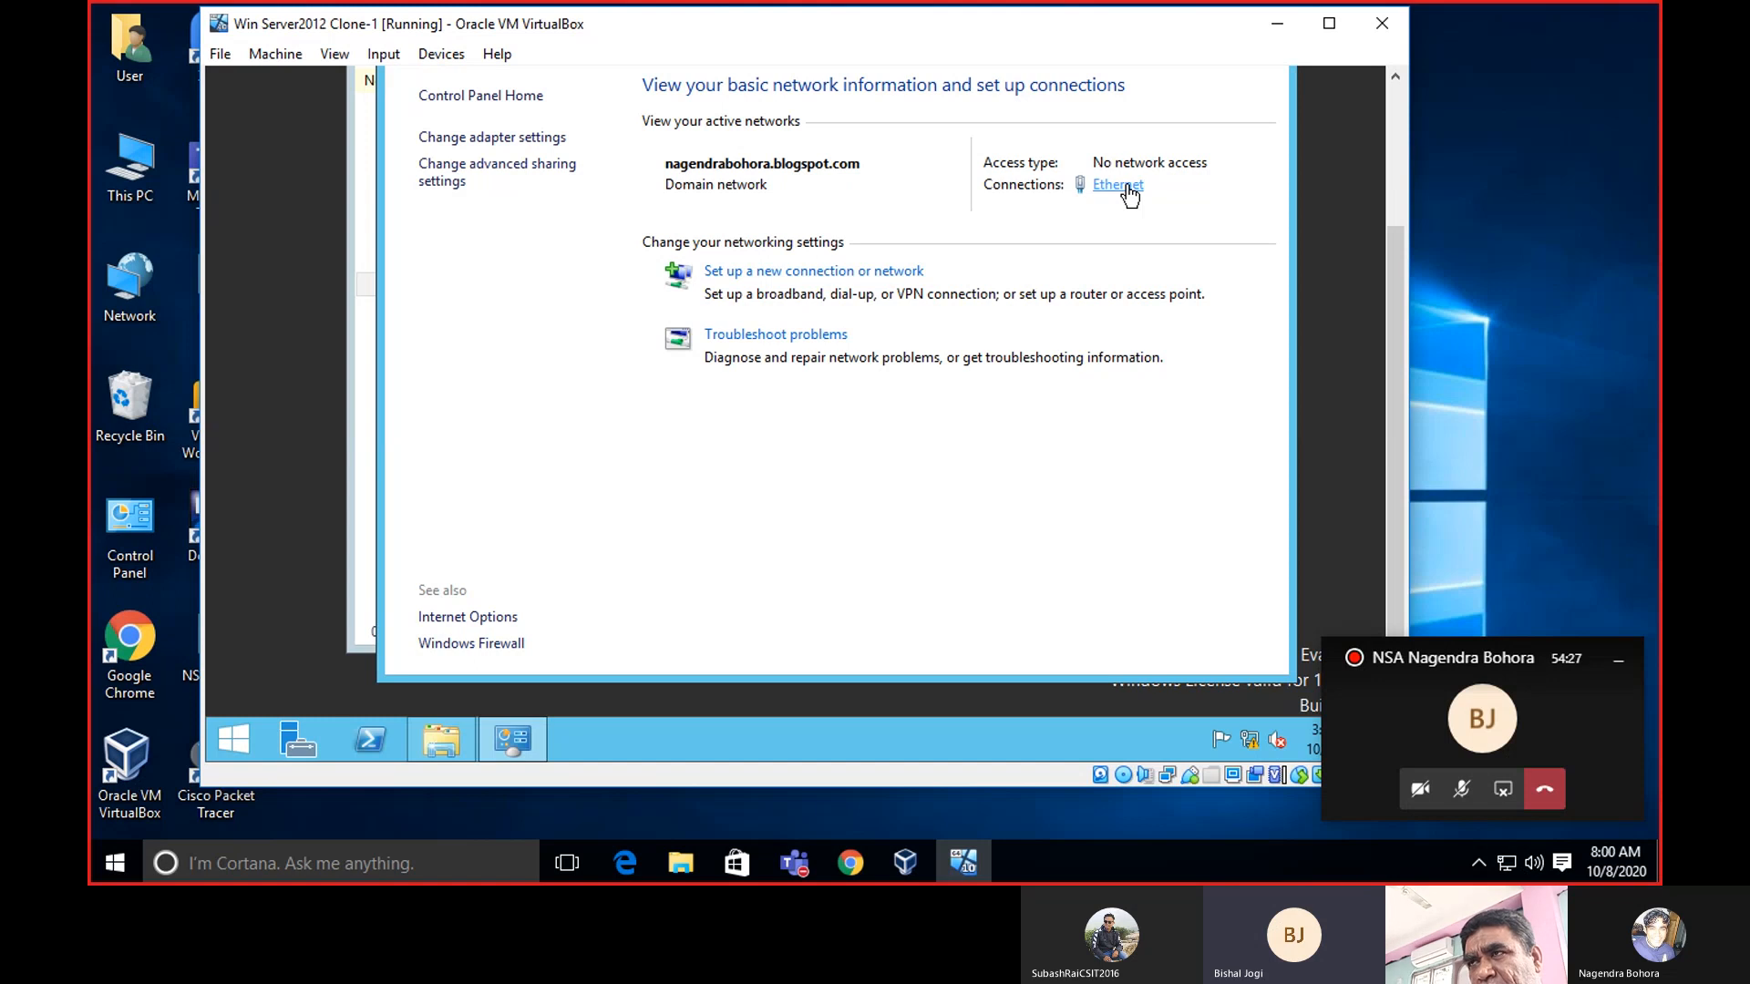
Open the Ethernet adapter's Internet Protocol Version 4 (TCP/IPv4) properties from its status window.
left_click(1128, 187)
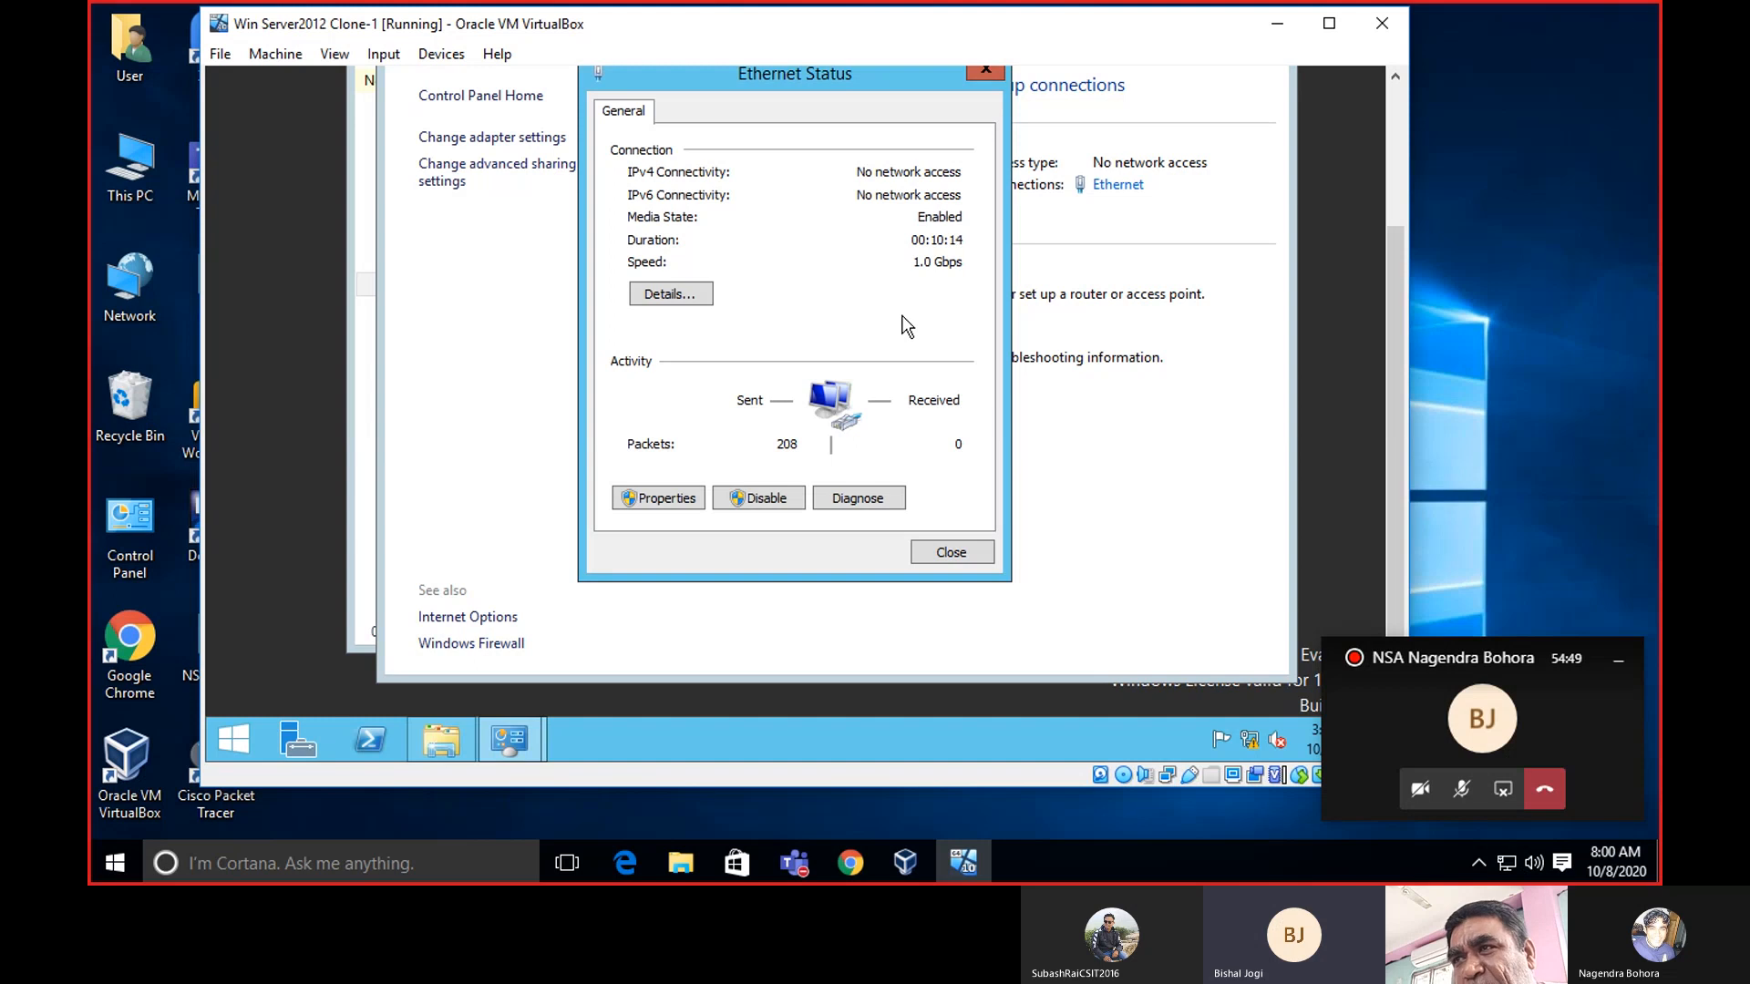
left_click(665, 501)
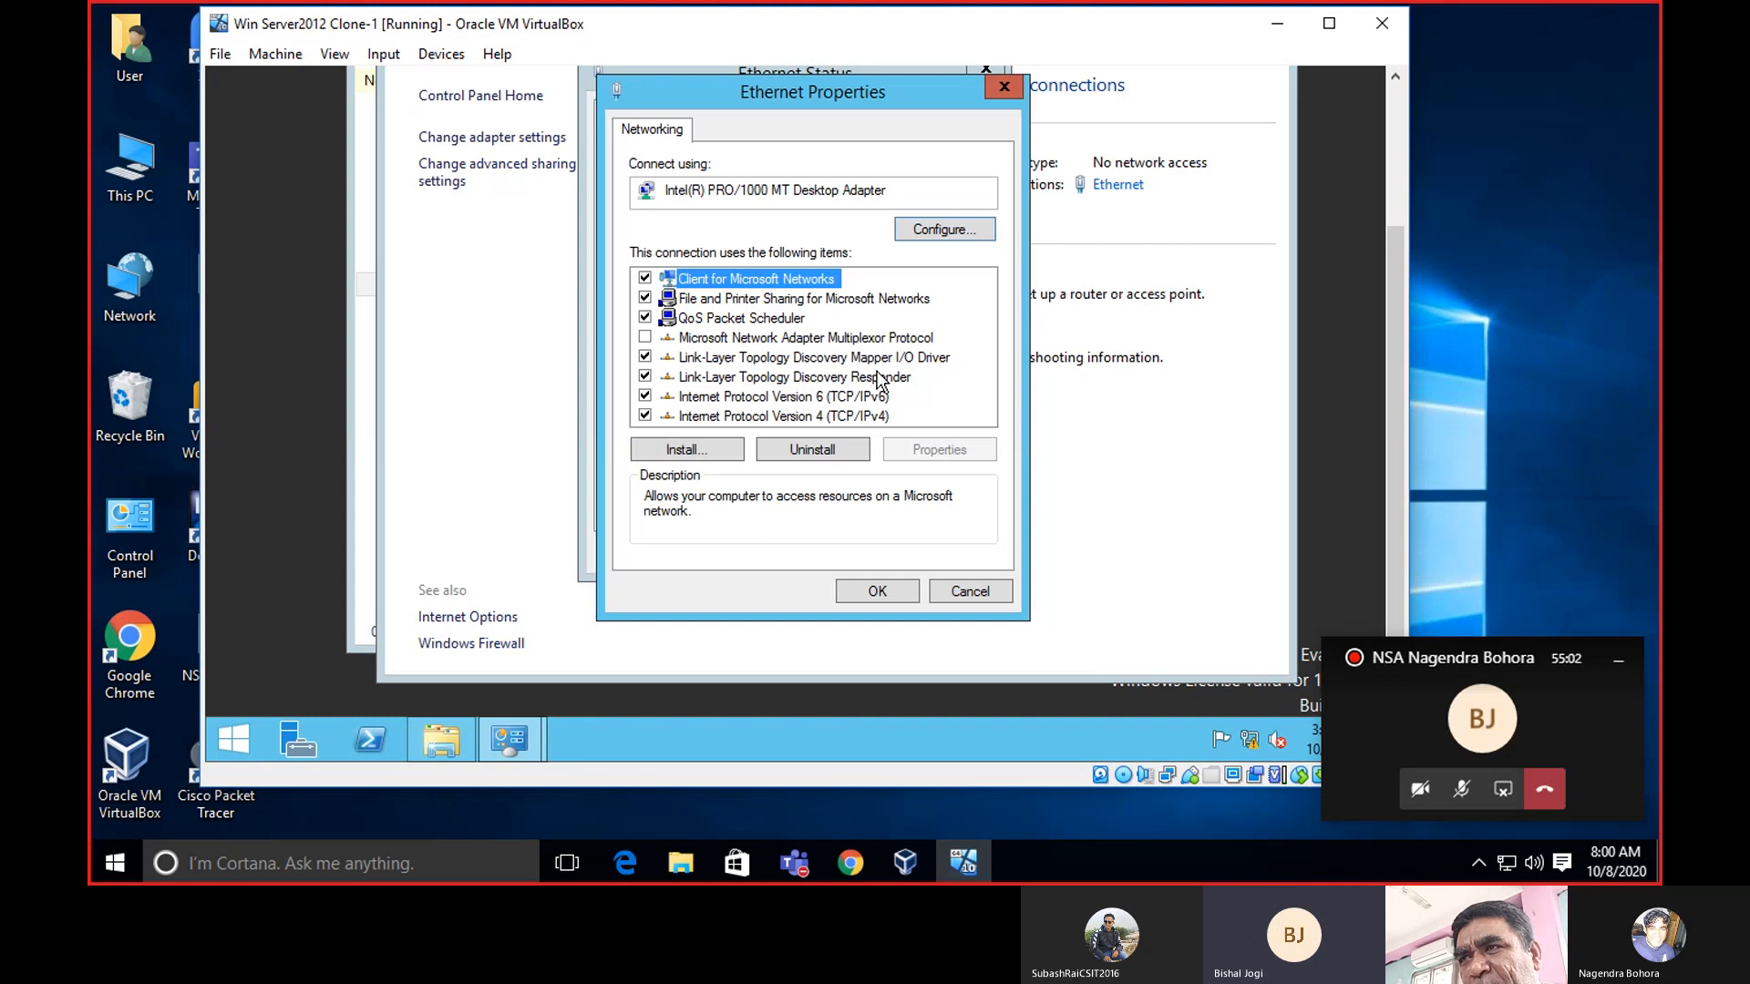
left_click(770, 417)
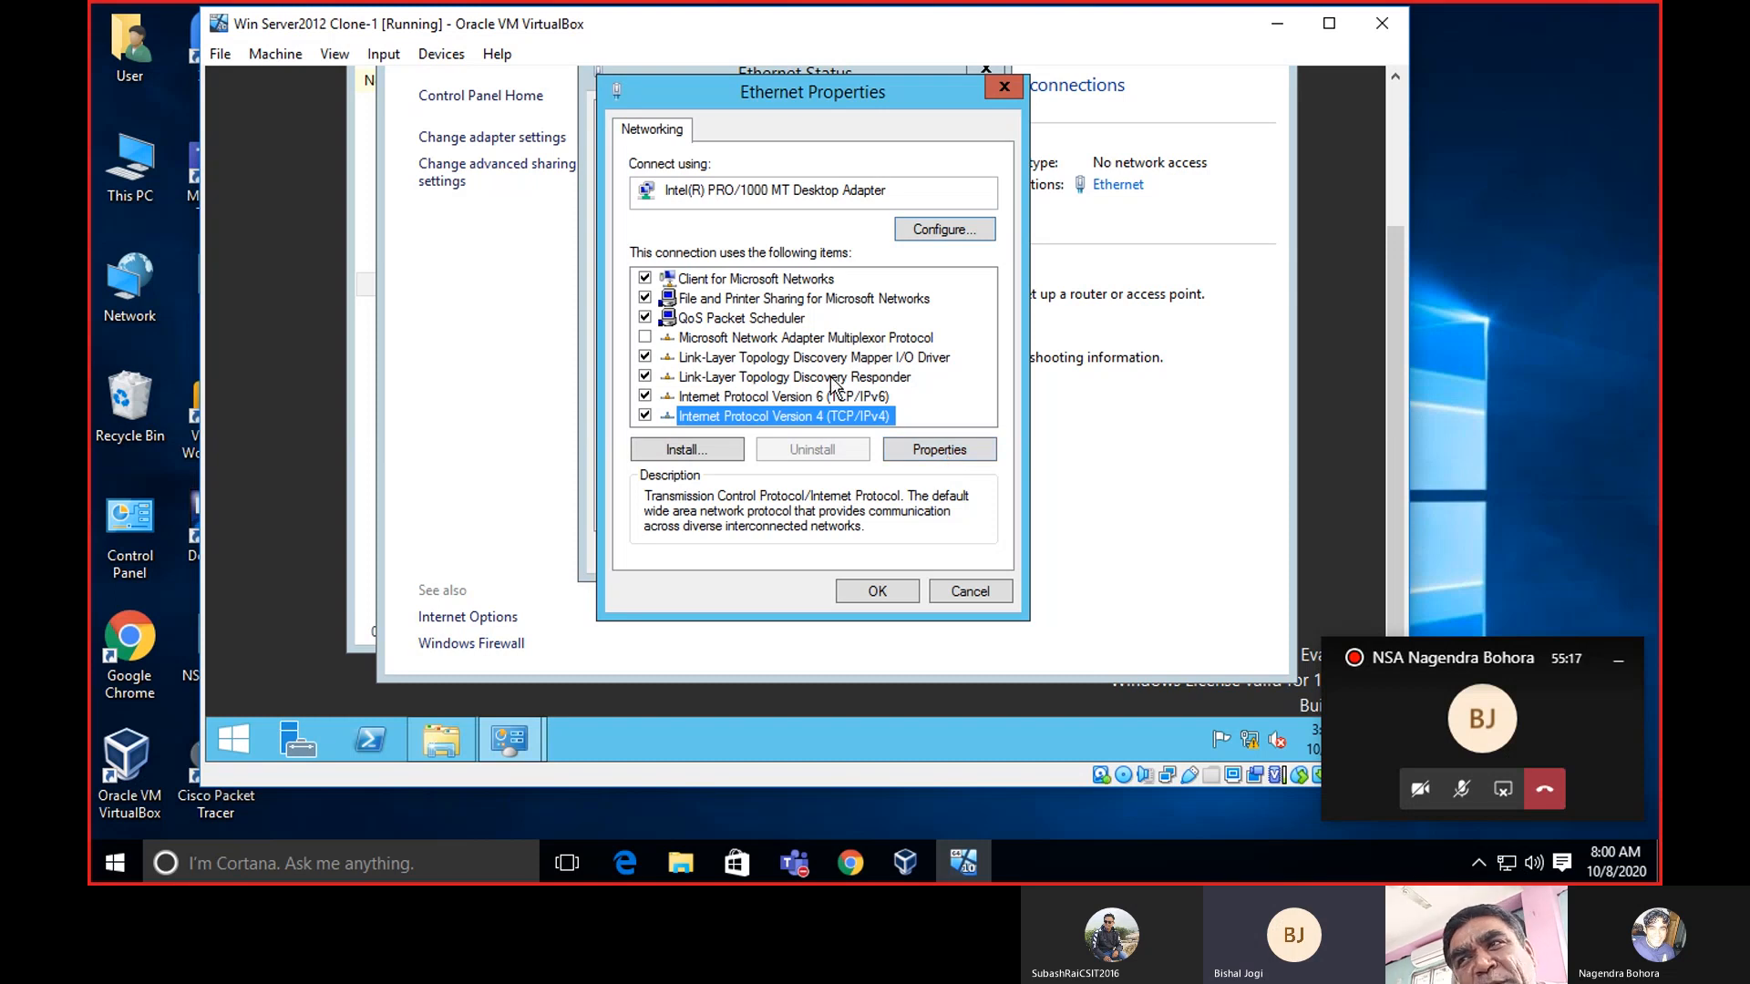
left_click(938, 452)
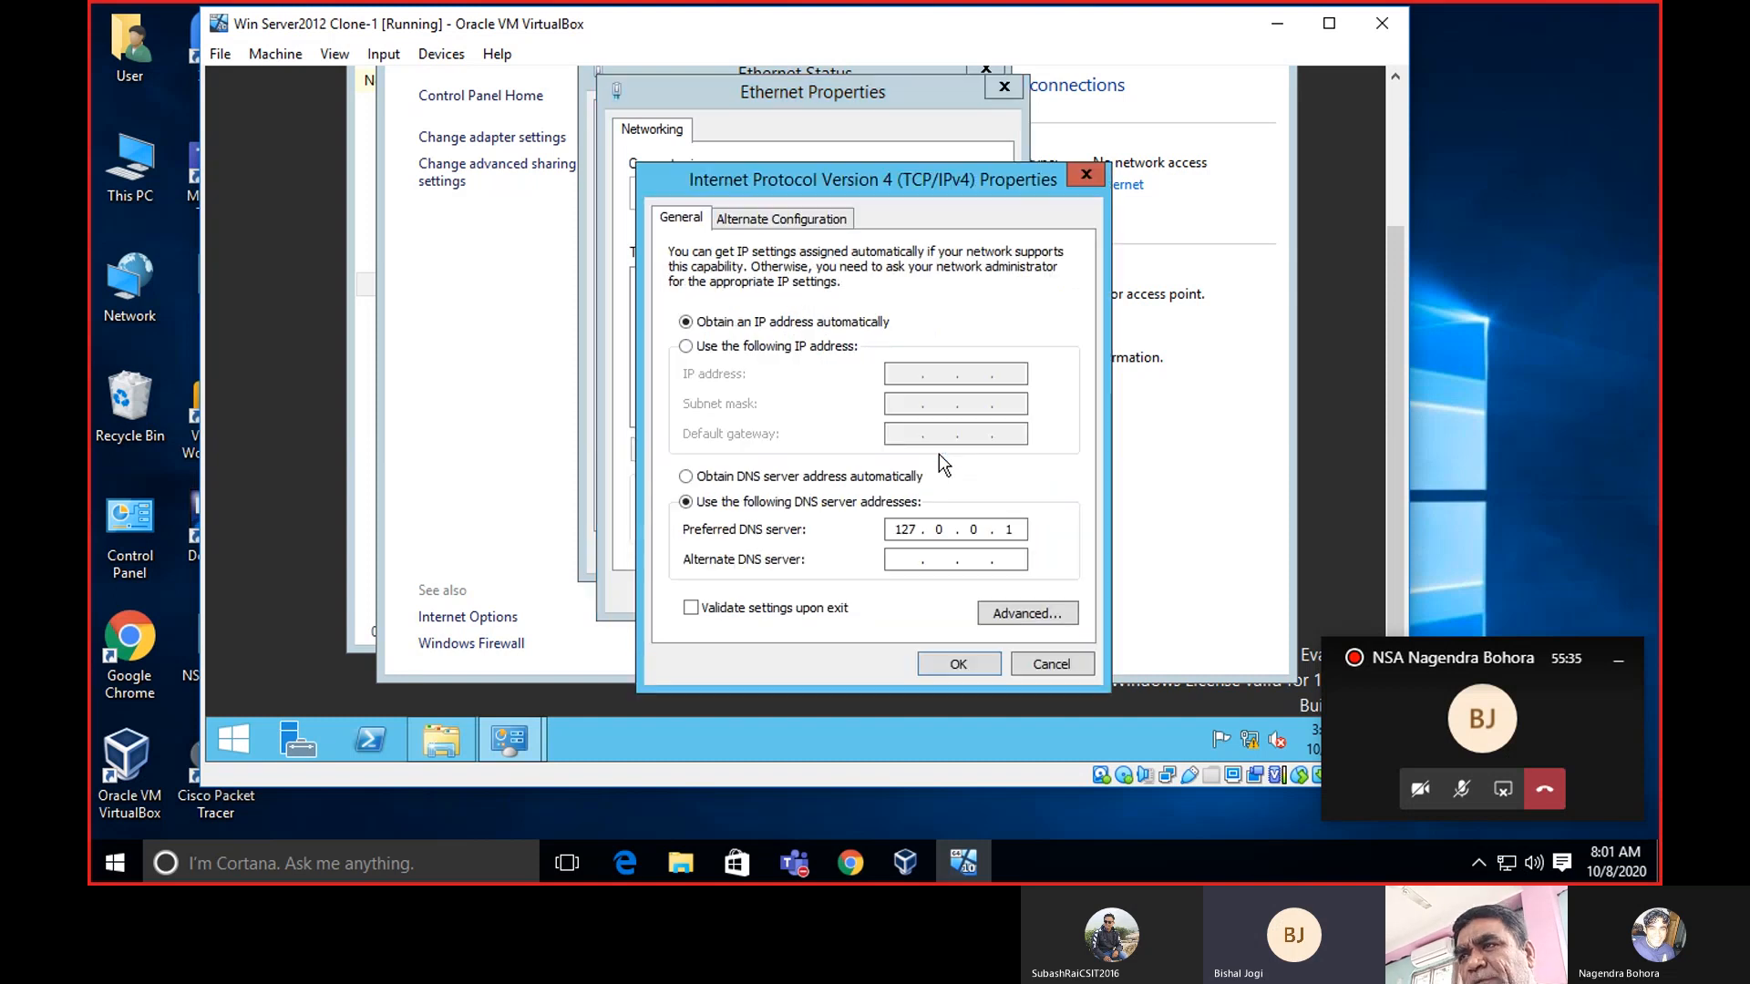
Assign static IP 172.217.166.98, default gateway 172.217.166.97 and subnet mask 255.255.0.0.
left_click(685, 353)
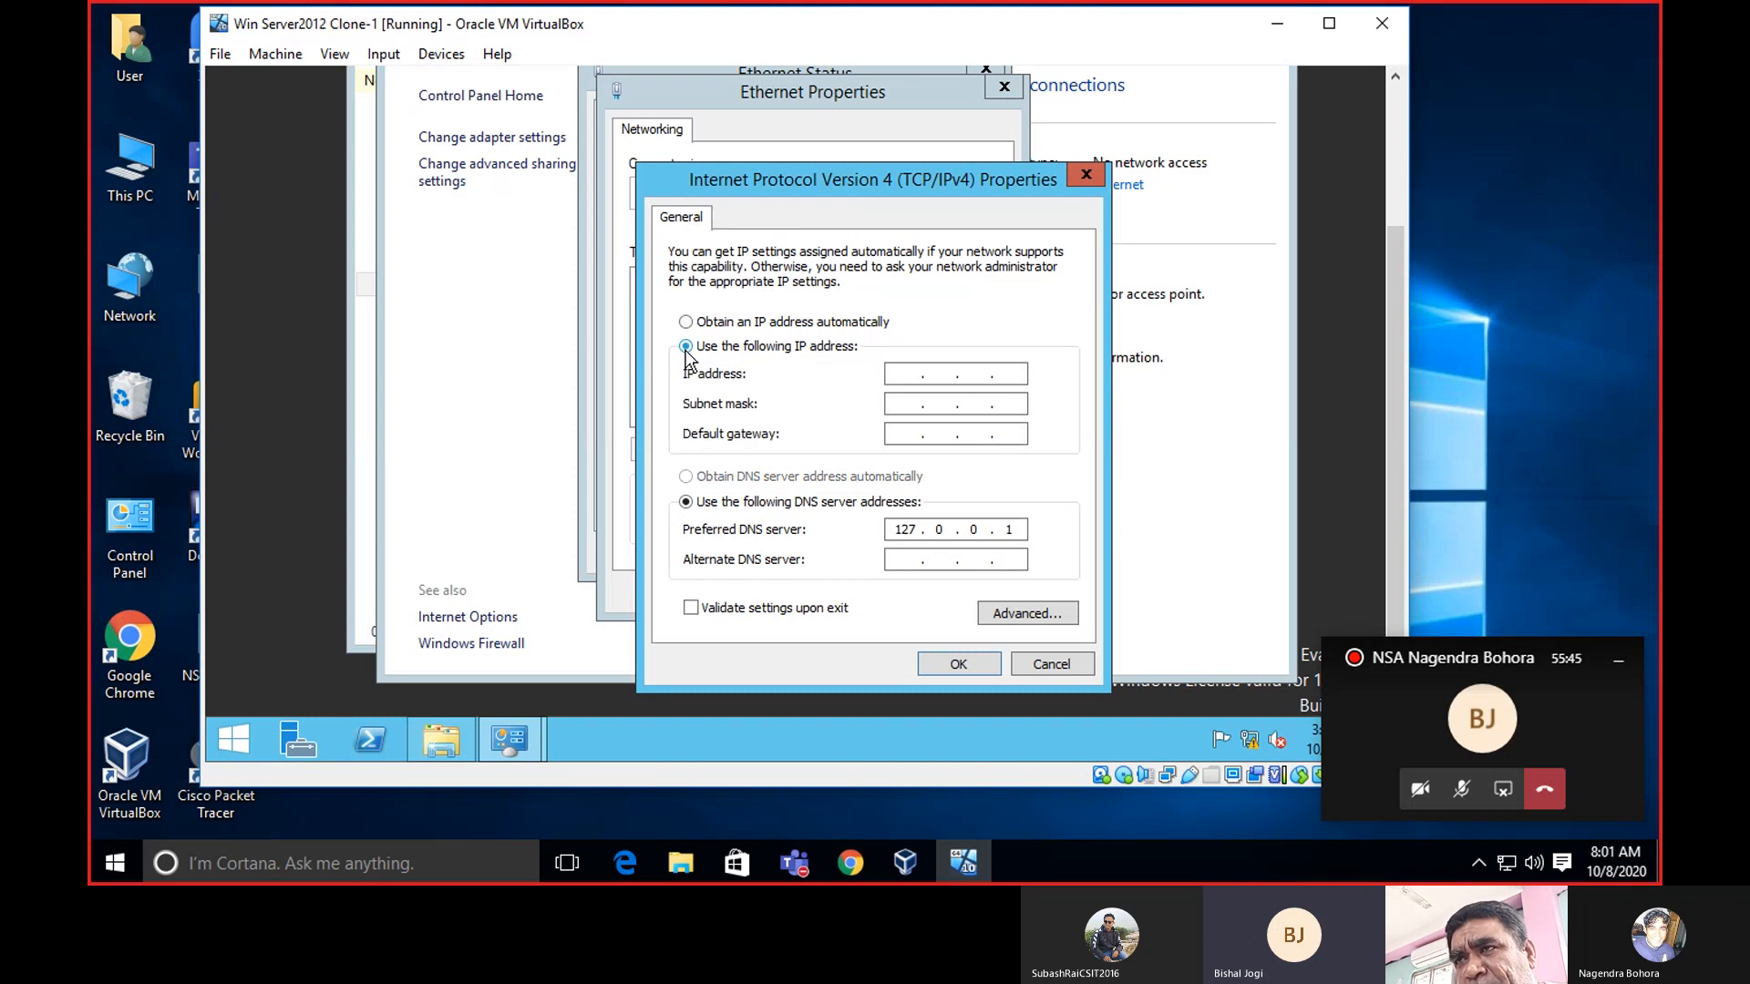
left_click(898, 368)
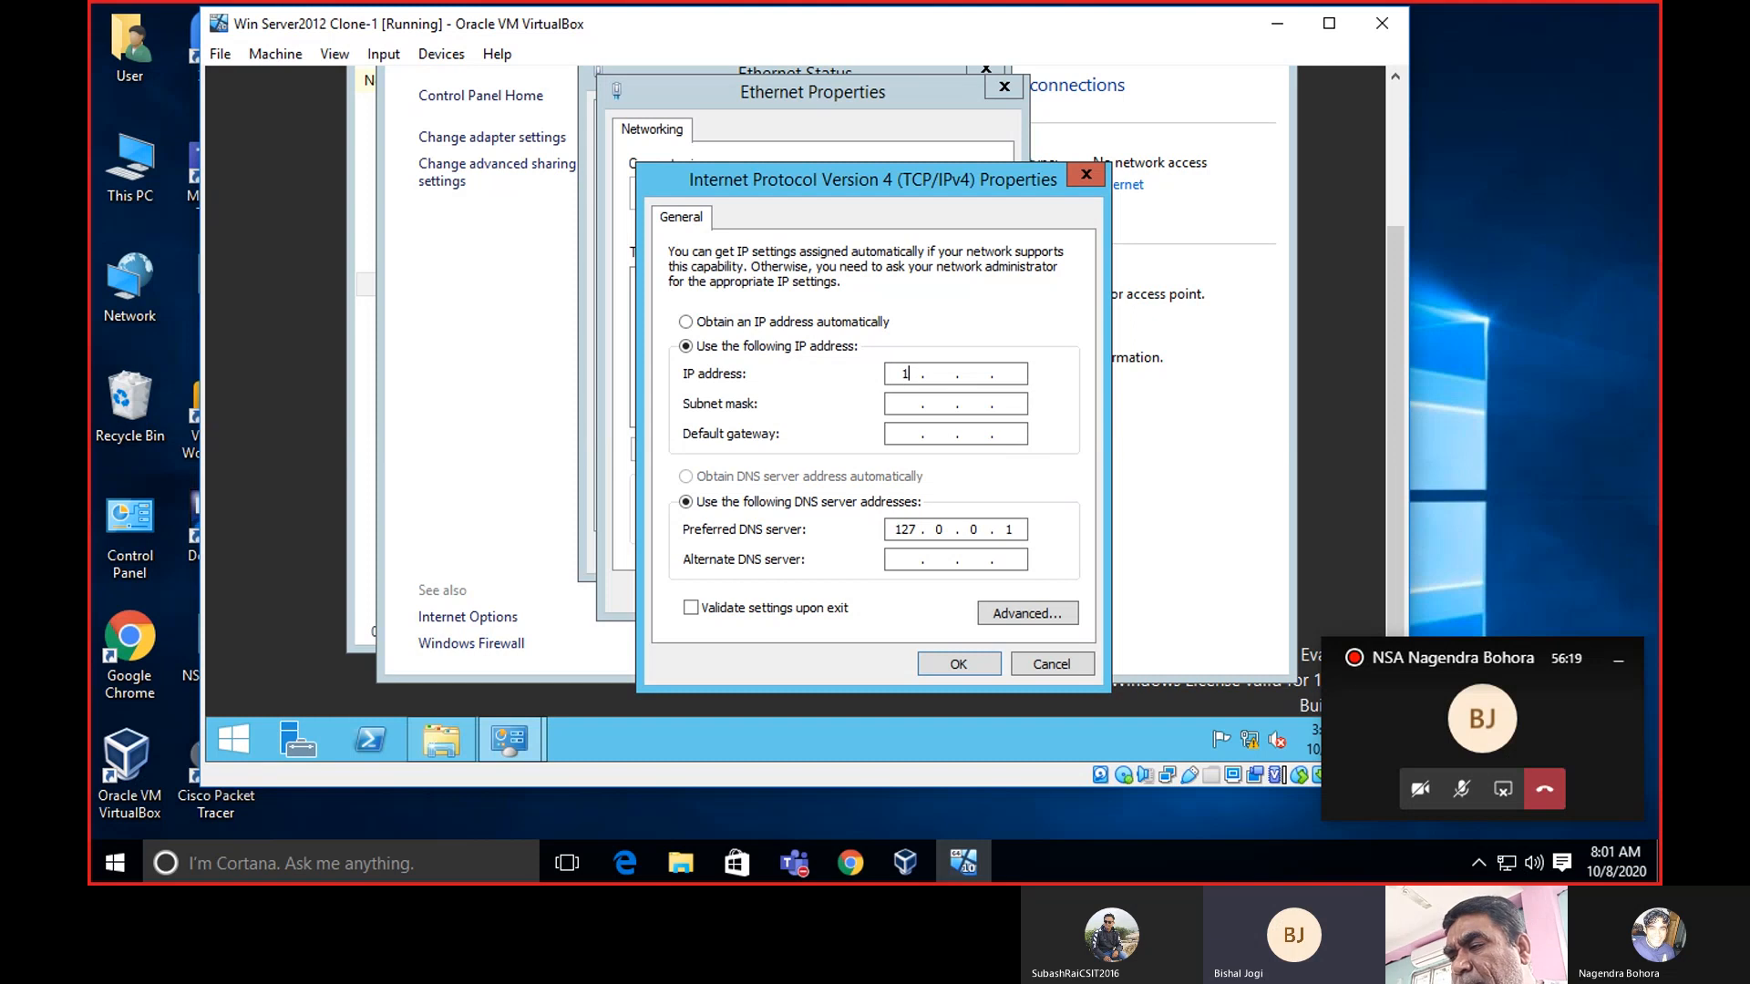
type("172 . ")
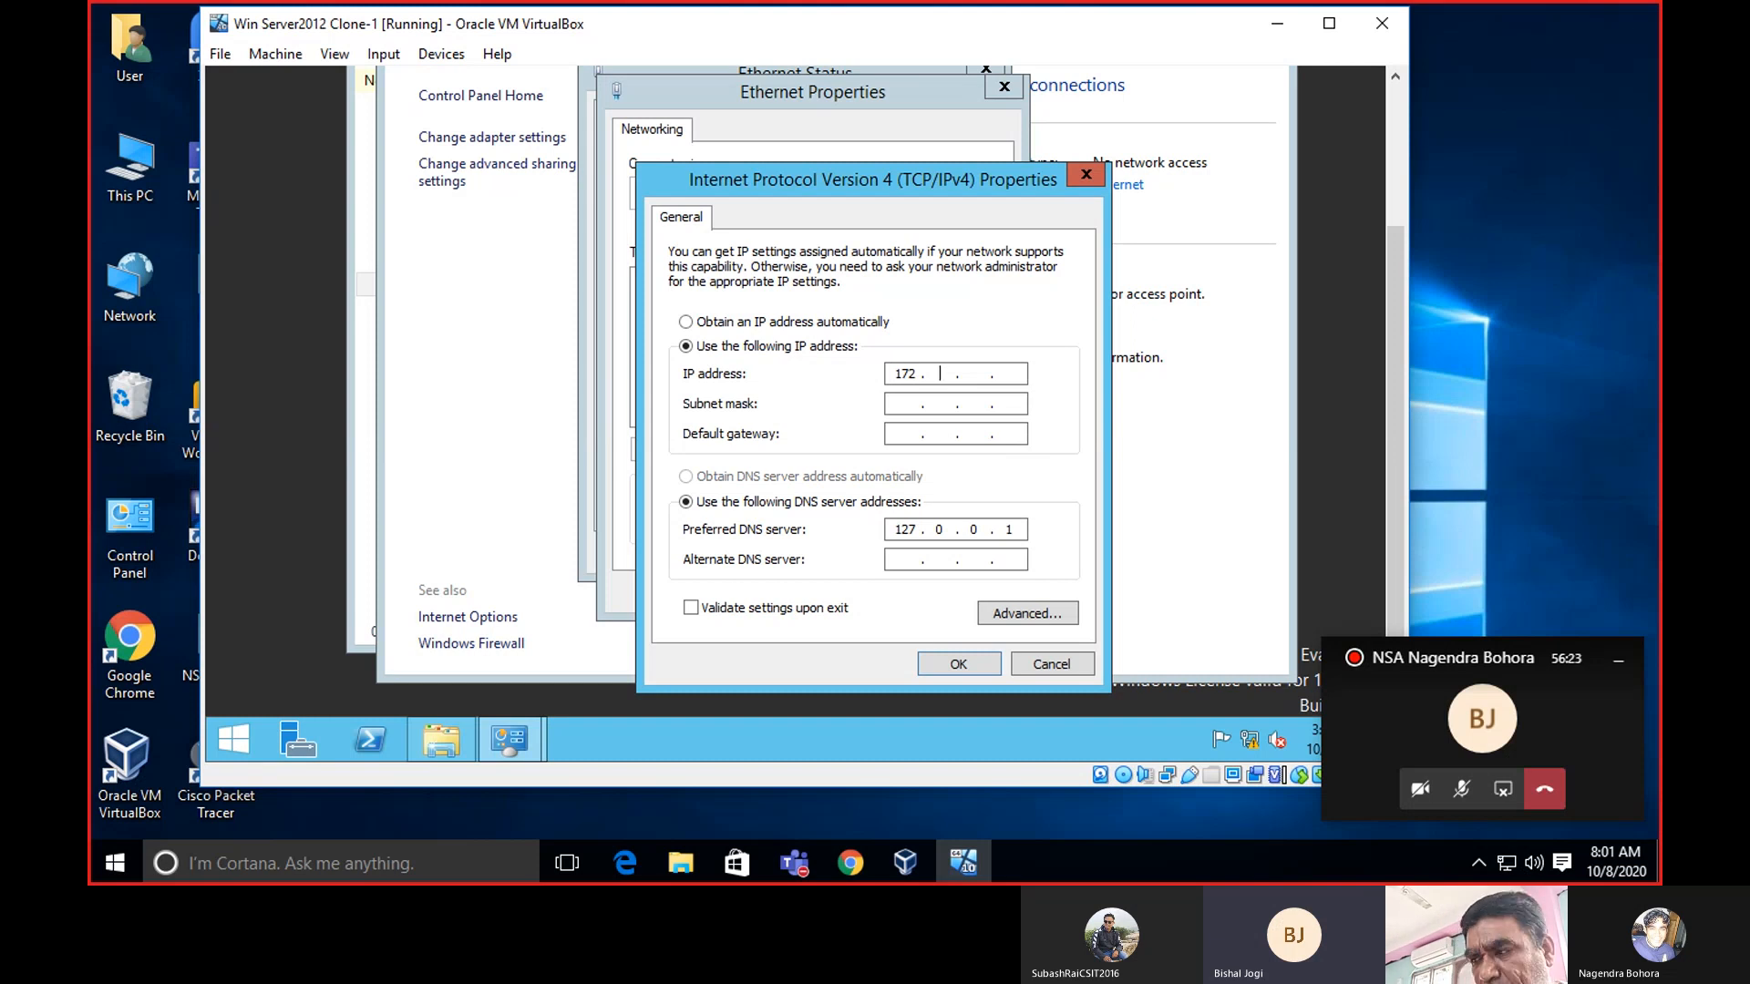
type("217")
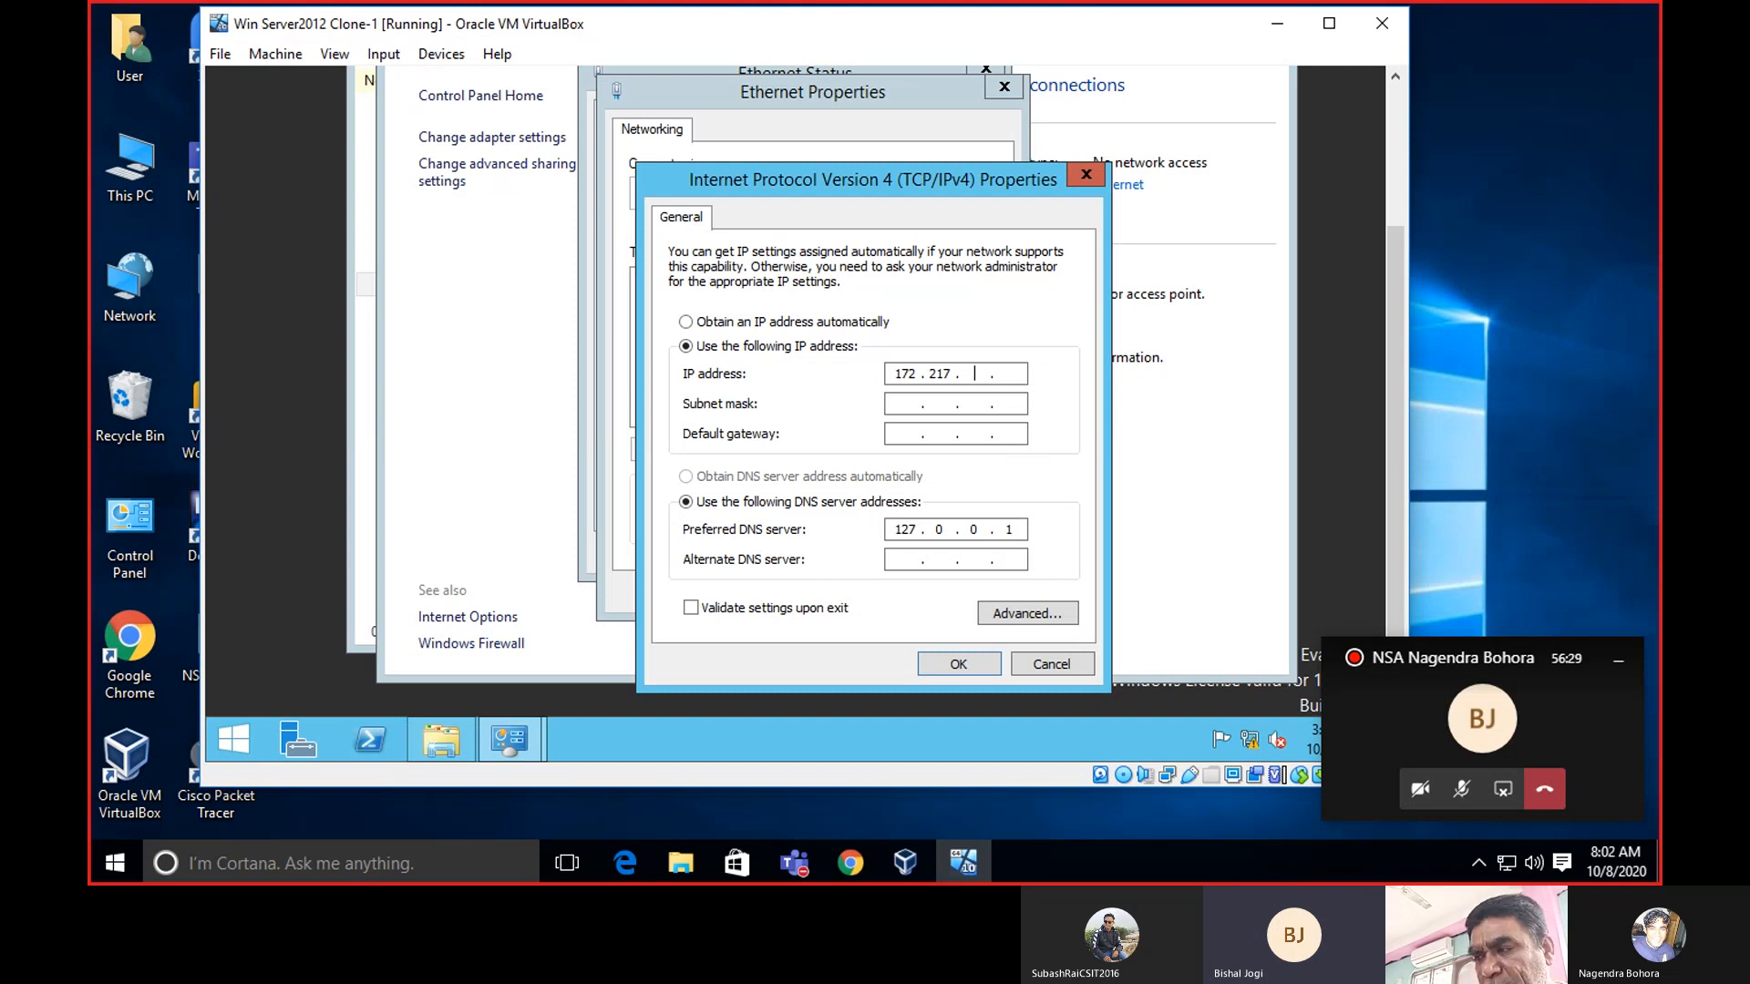
type("166")
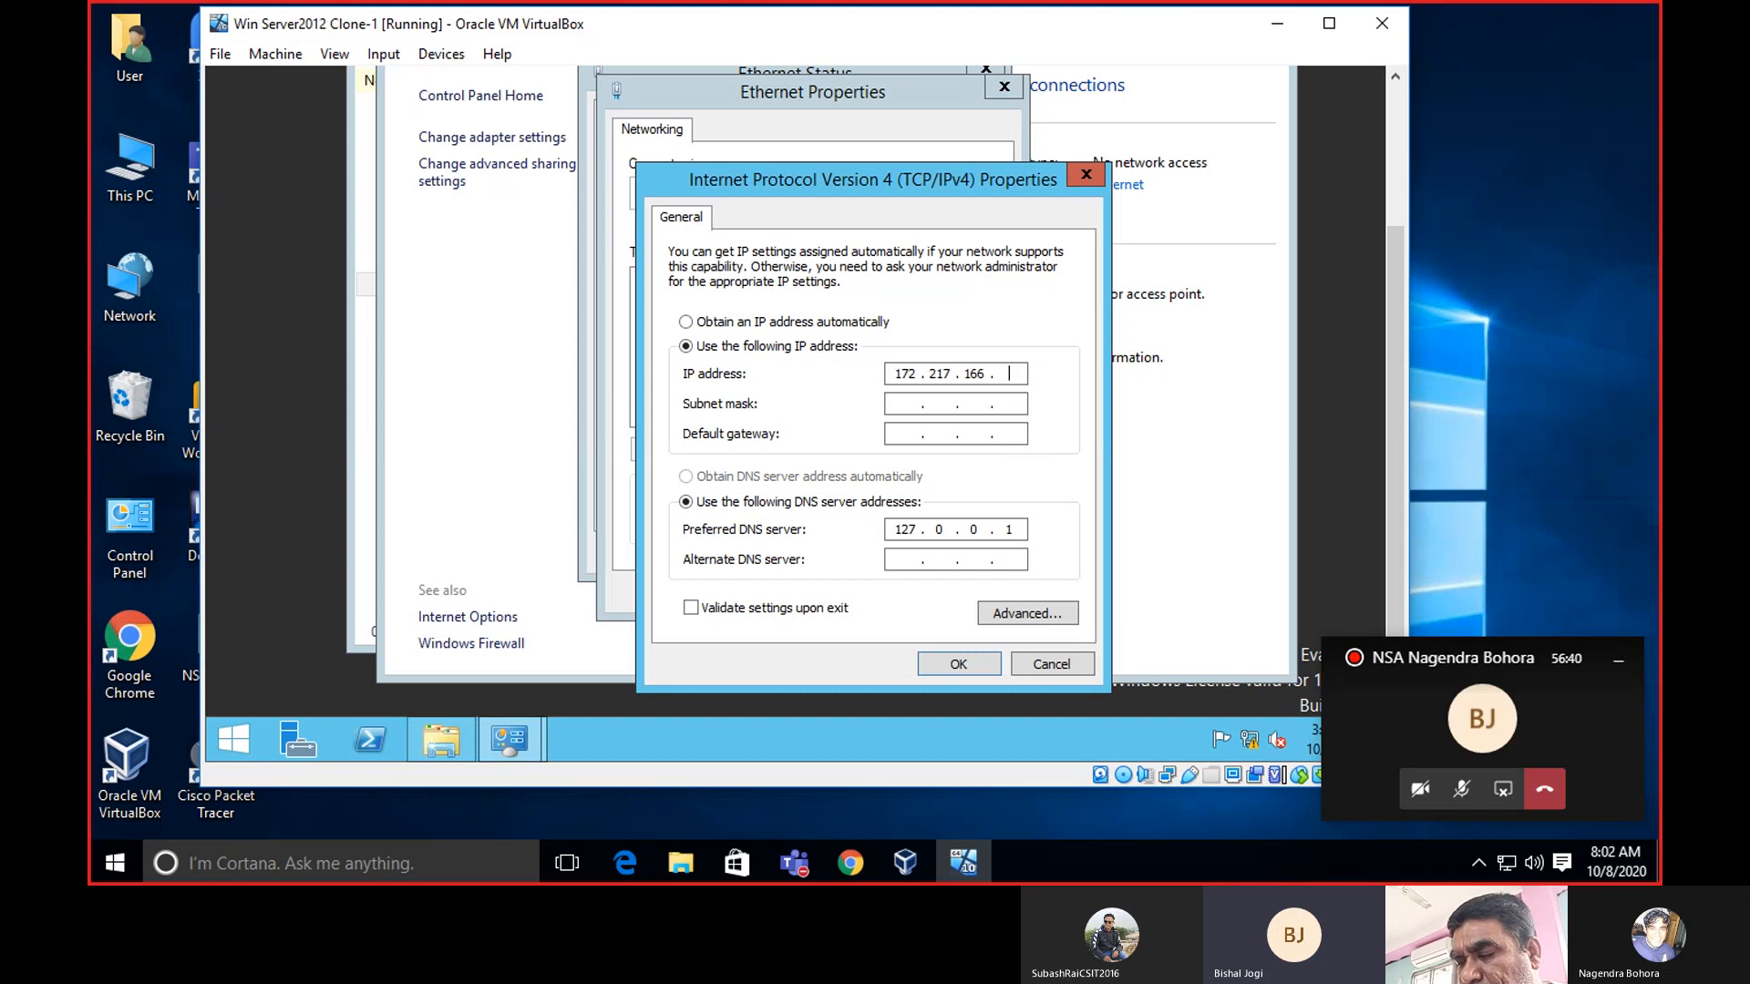
type("98")
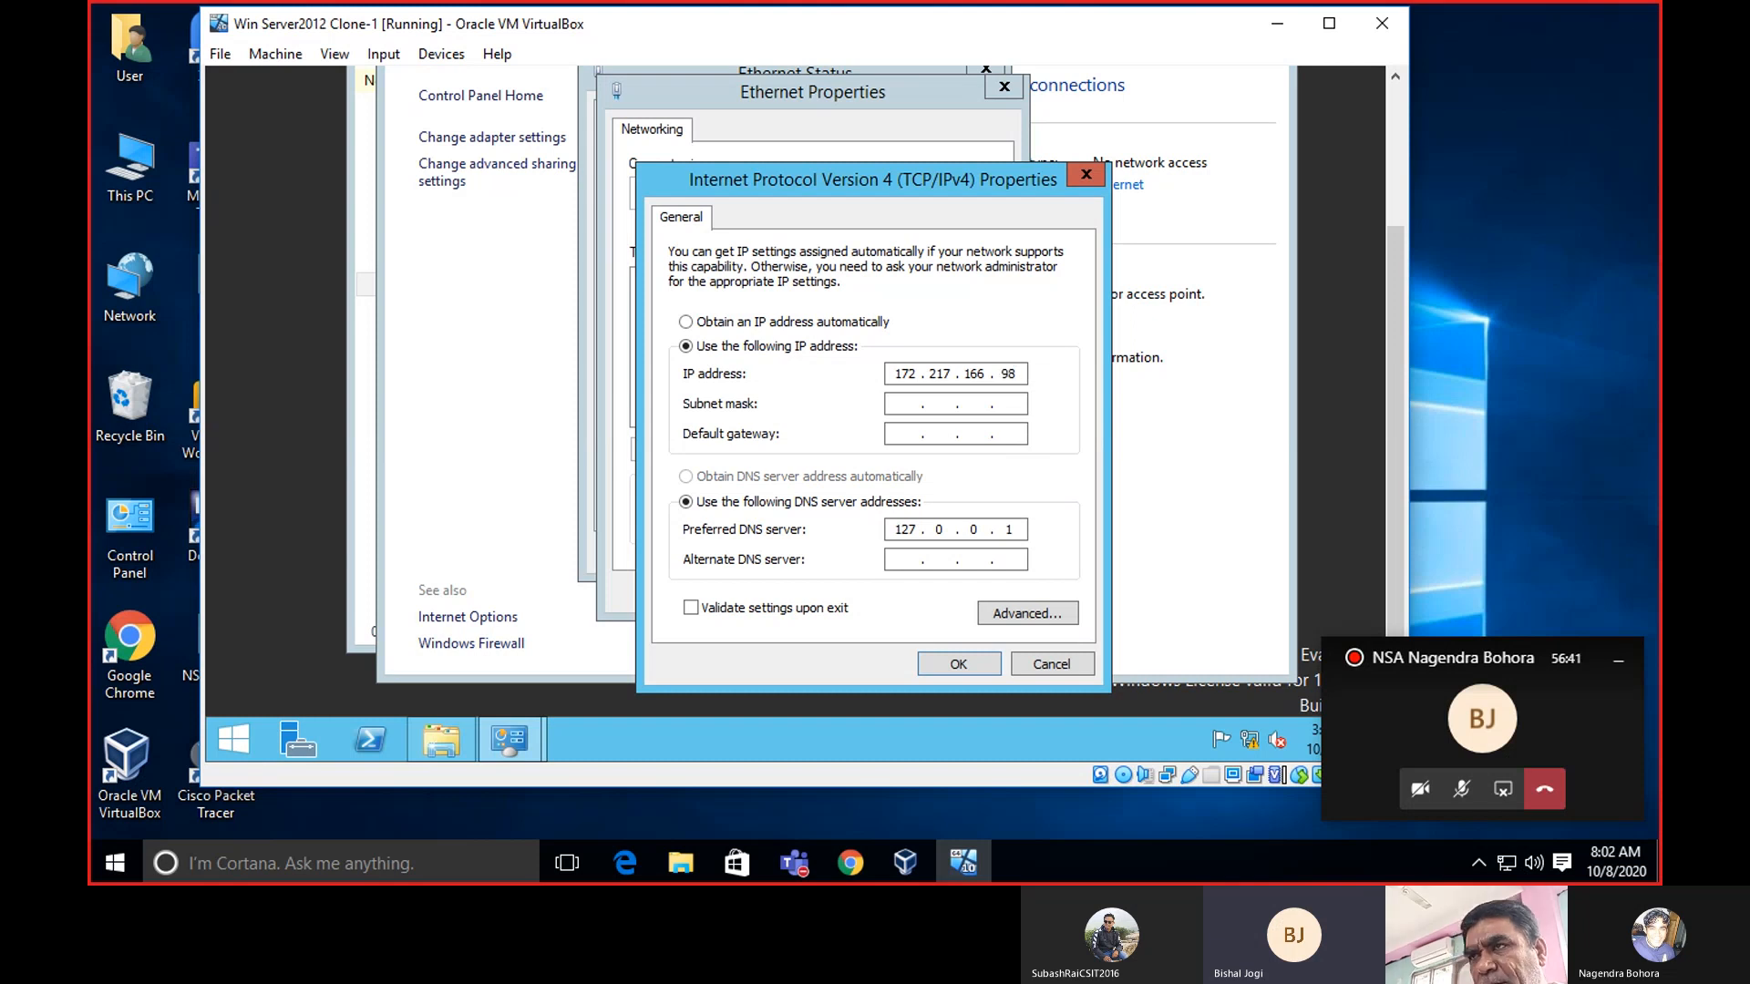
left_click(900, 435)
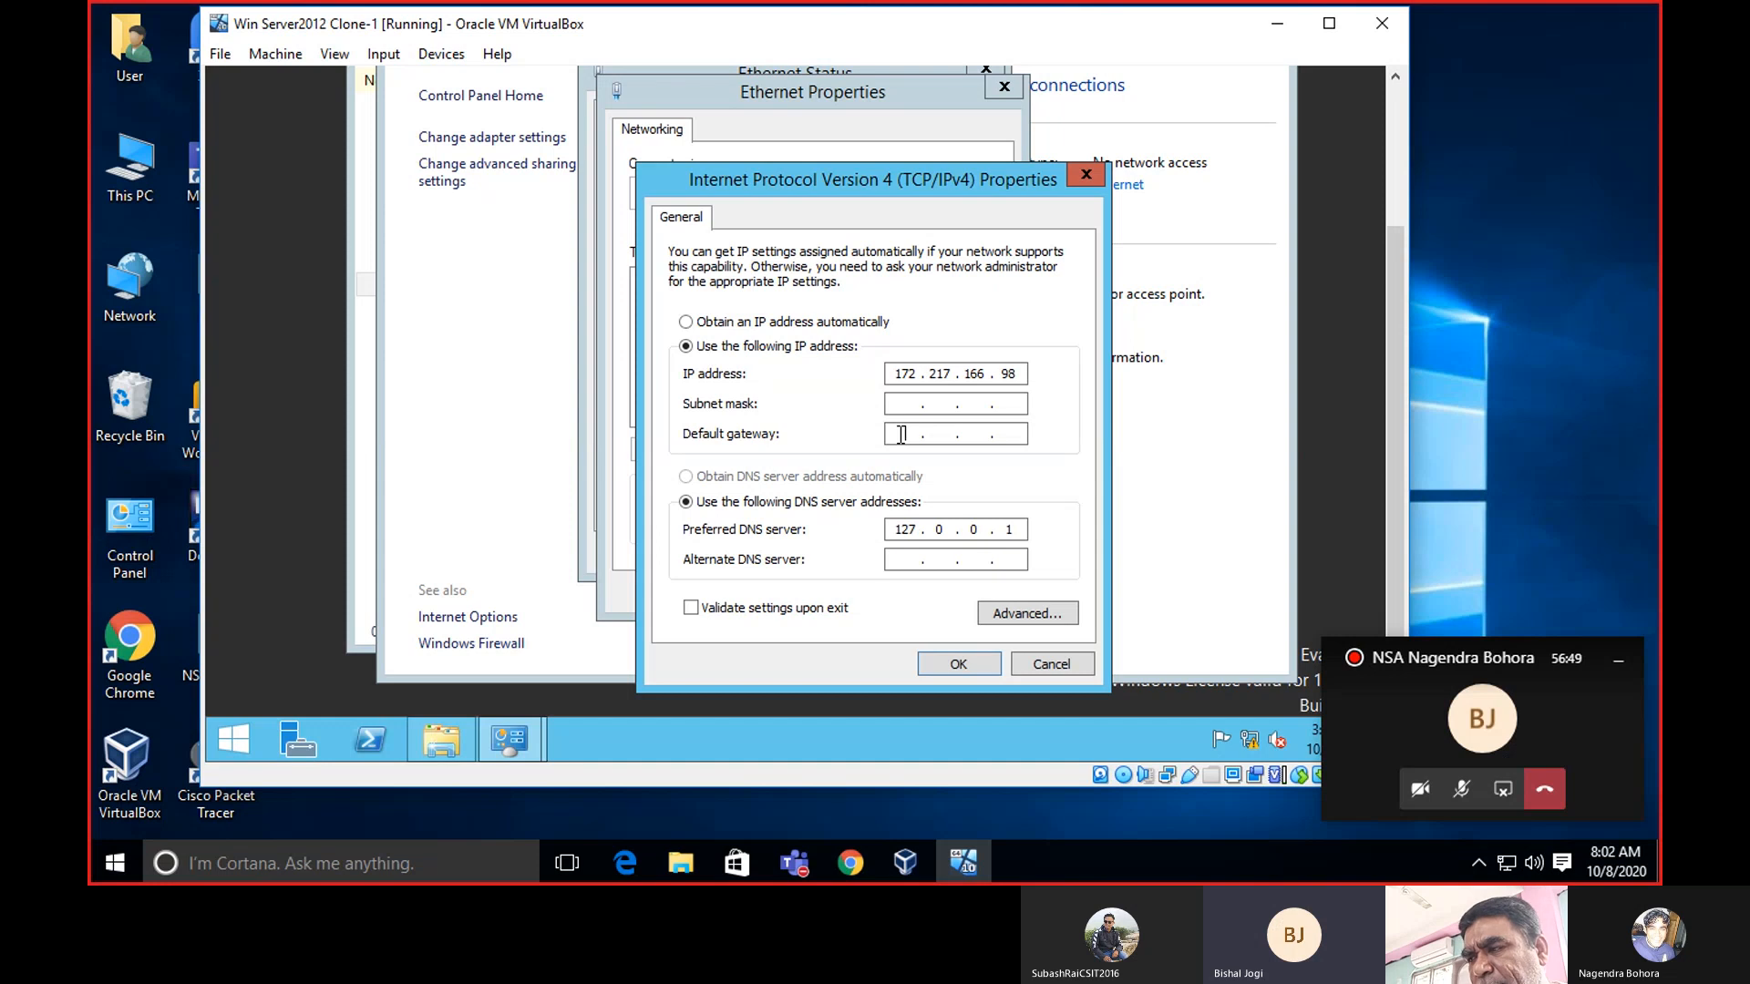
type("1")
type("72 . ")
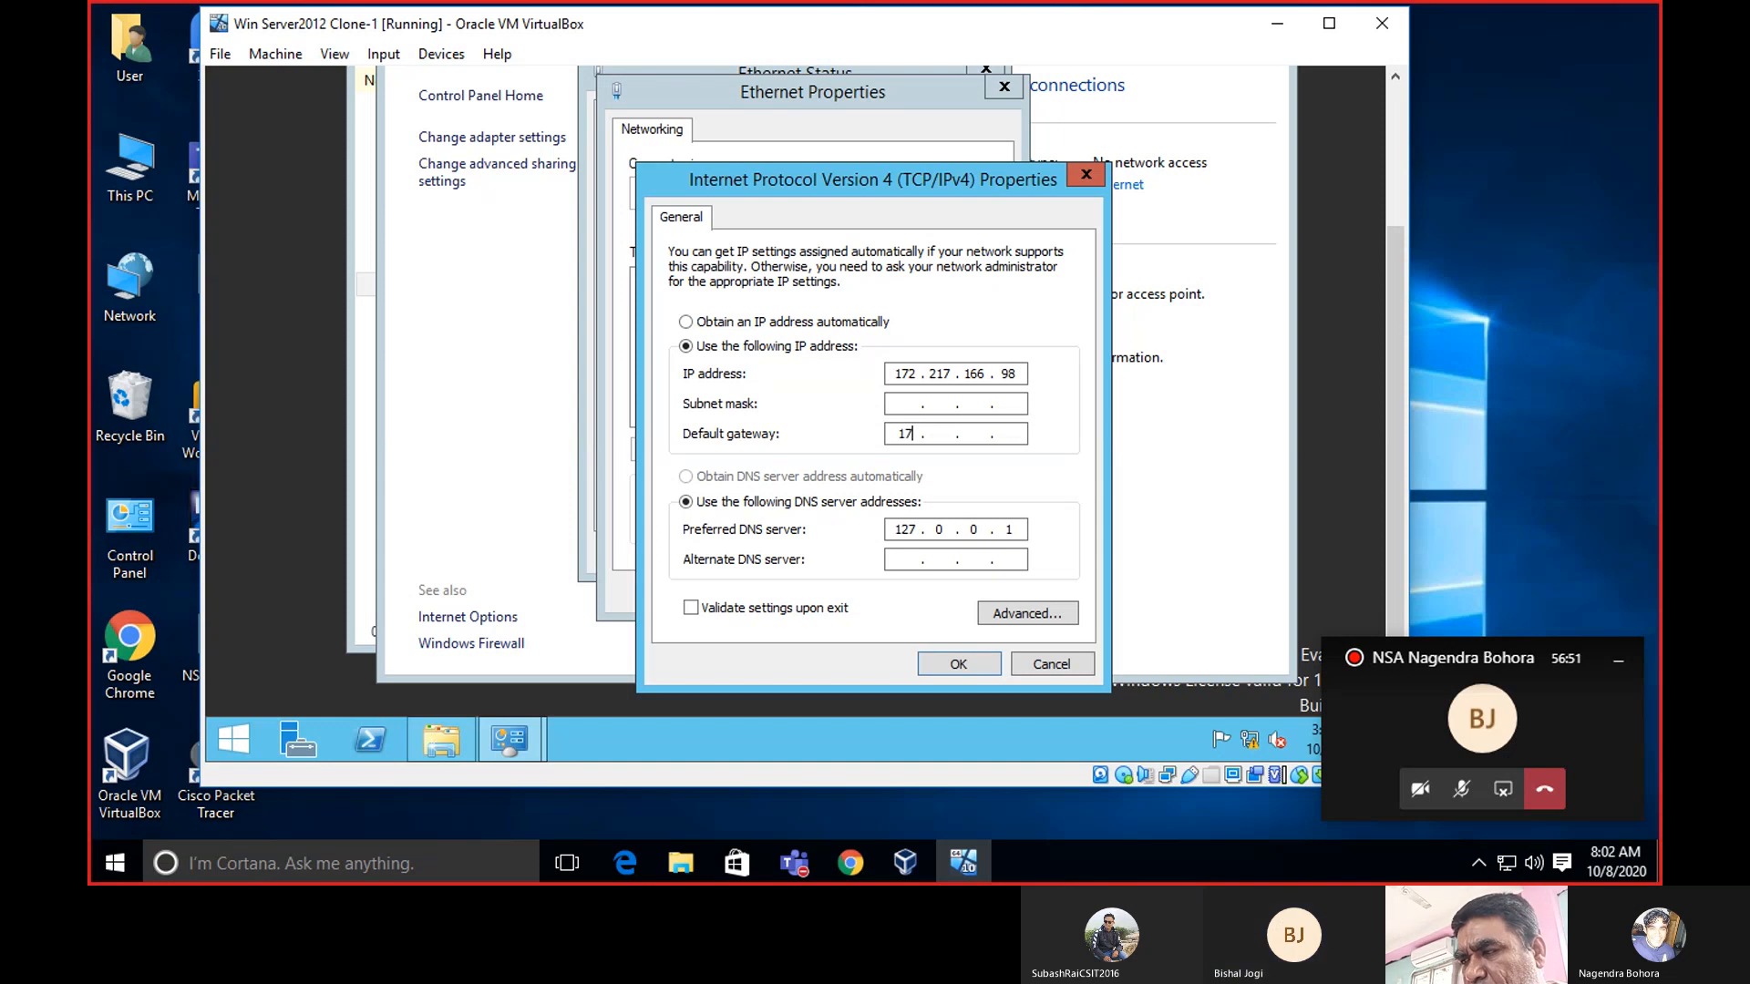
type("217 . ")
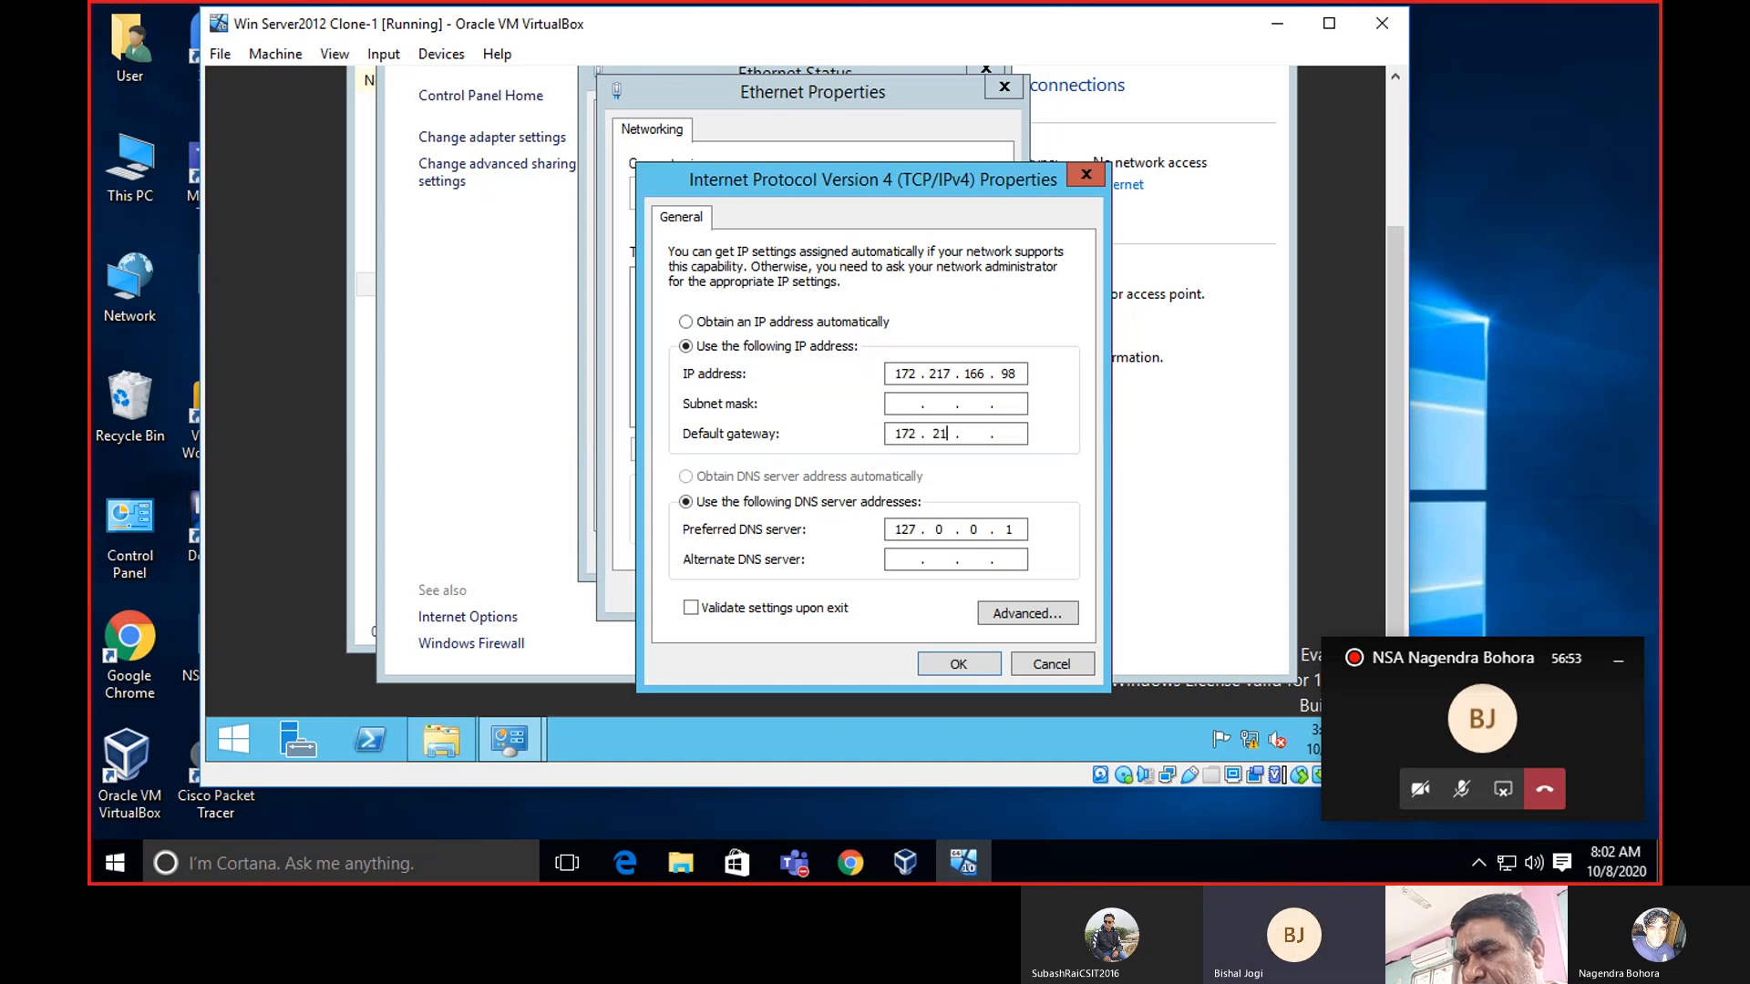
type("166 . ")
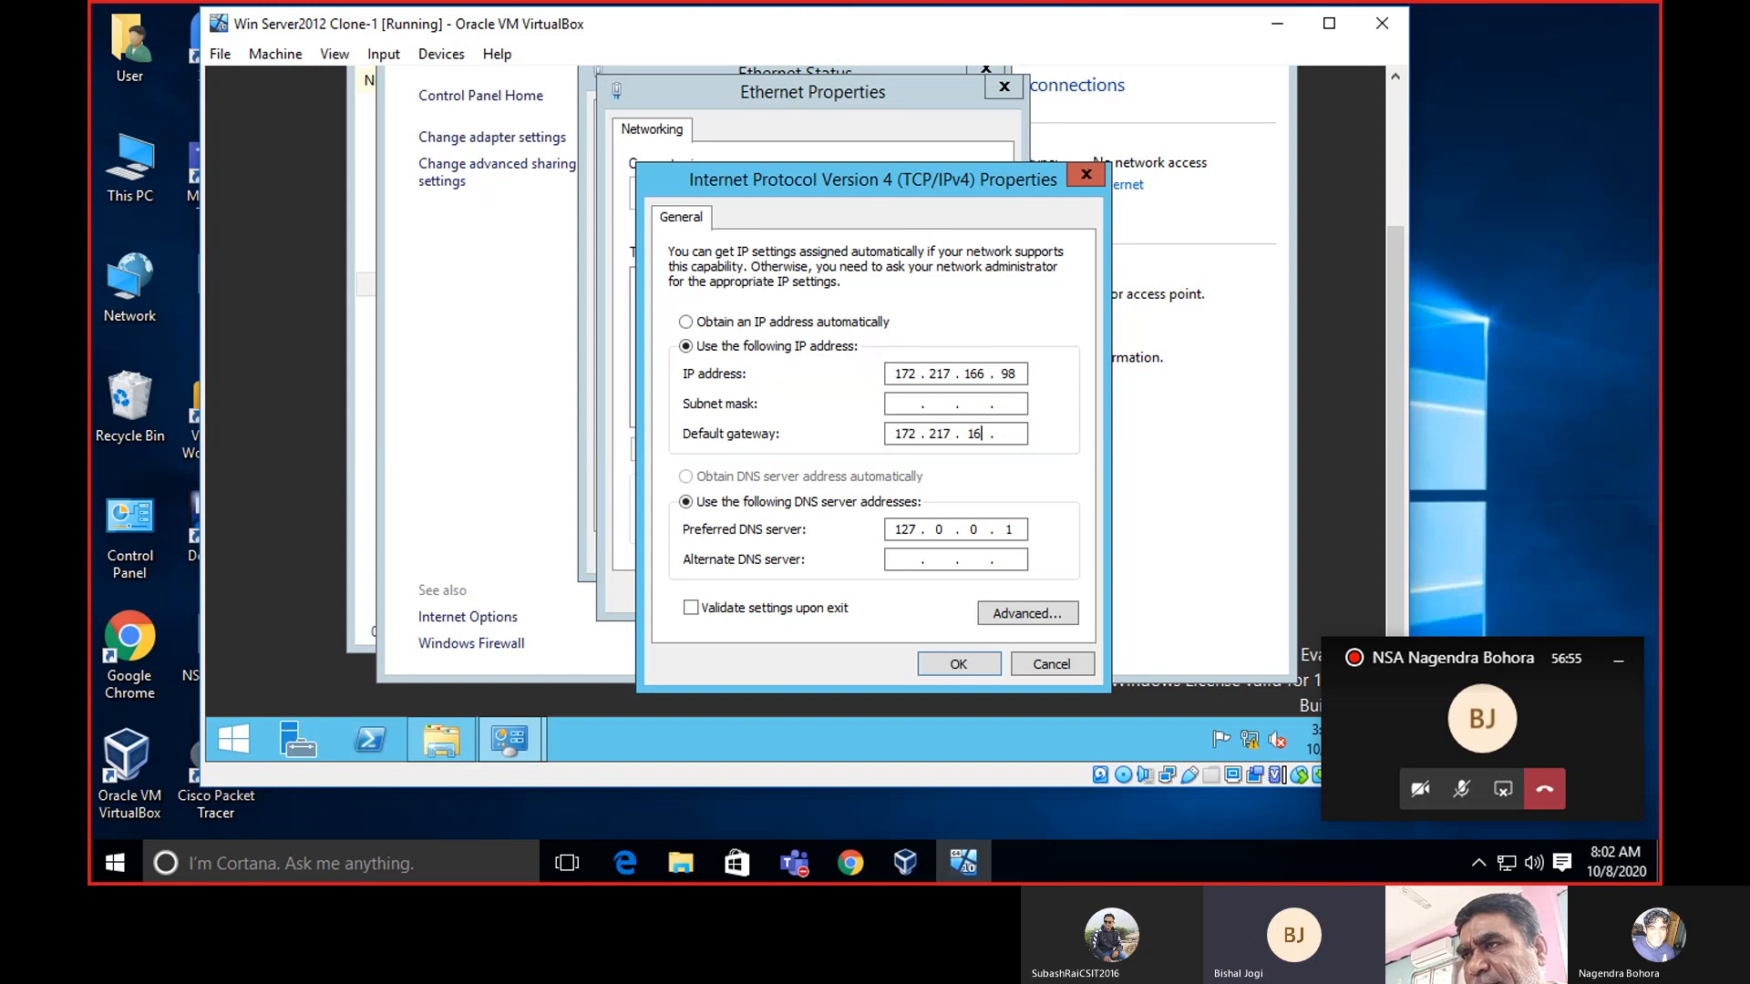
type("97")
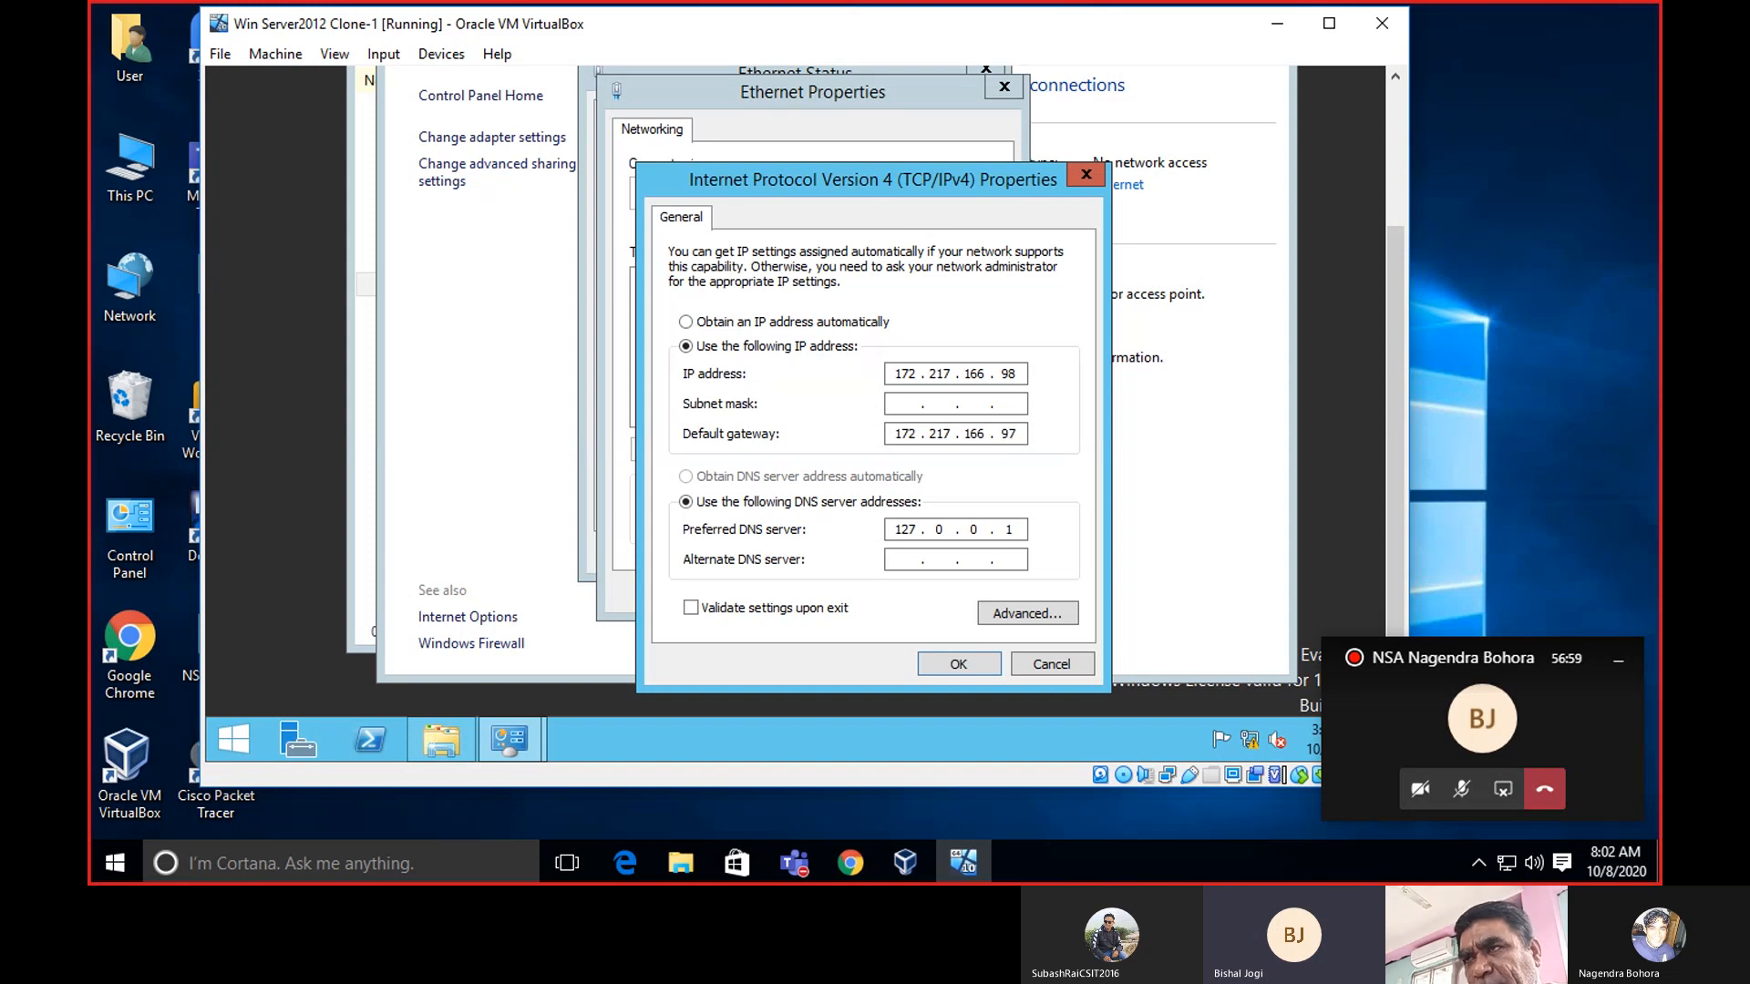
left_click(900, 403)
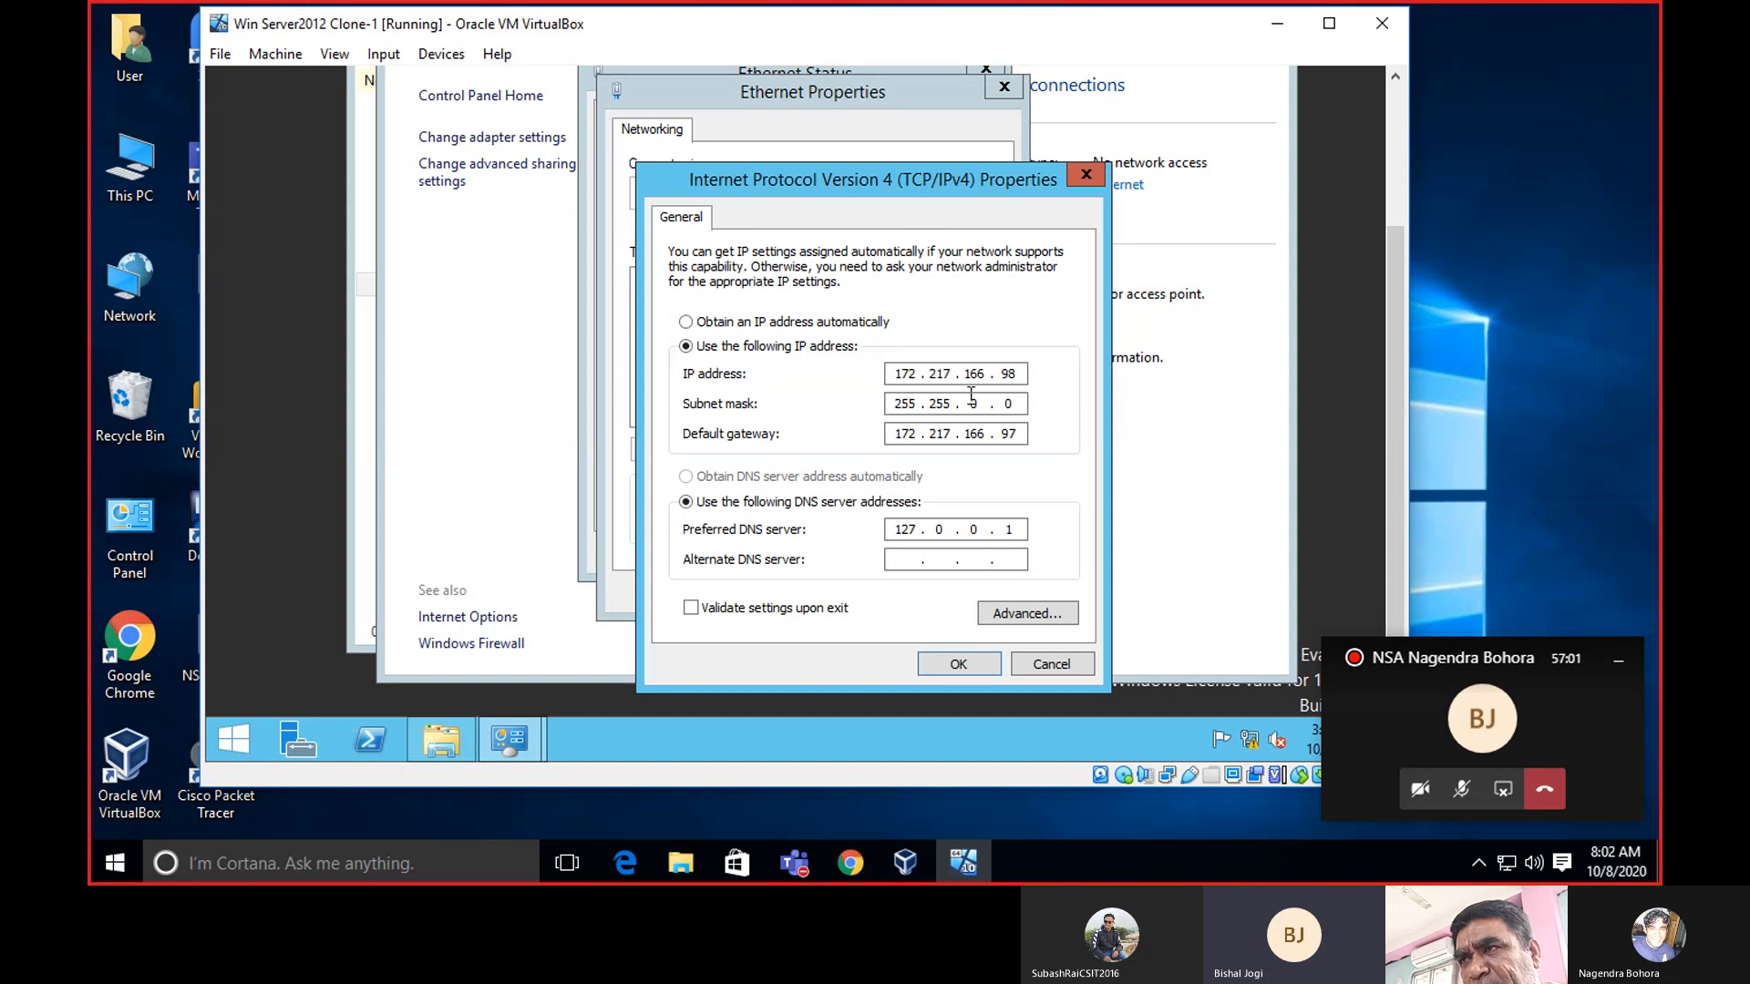
Replace the preferred DNS server 127.0.0.1 with 172.217.160.98.
left_click(910, 558)
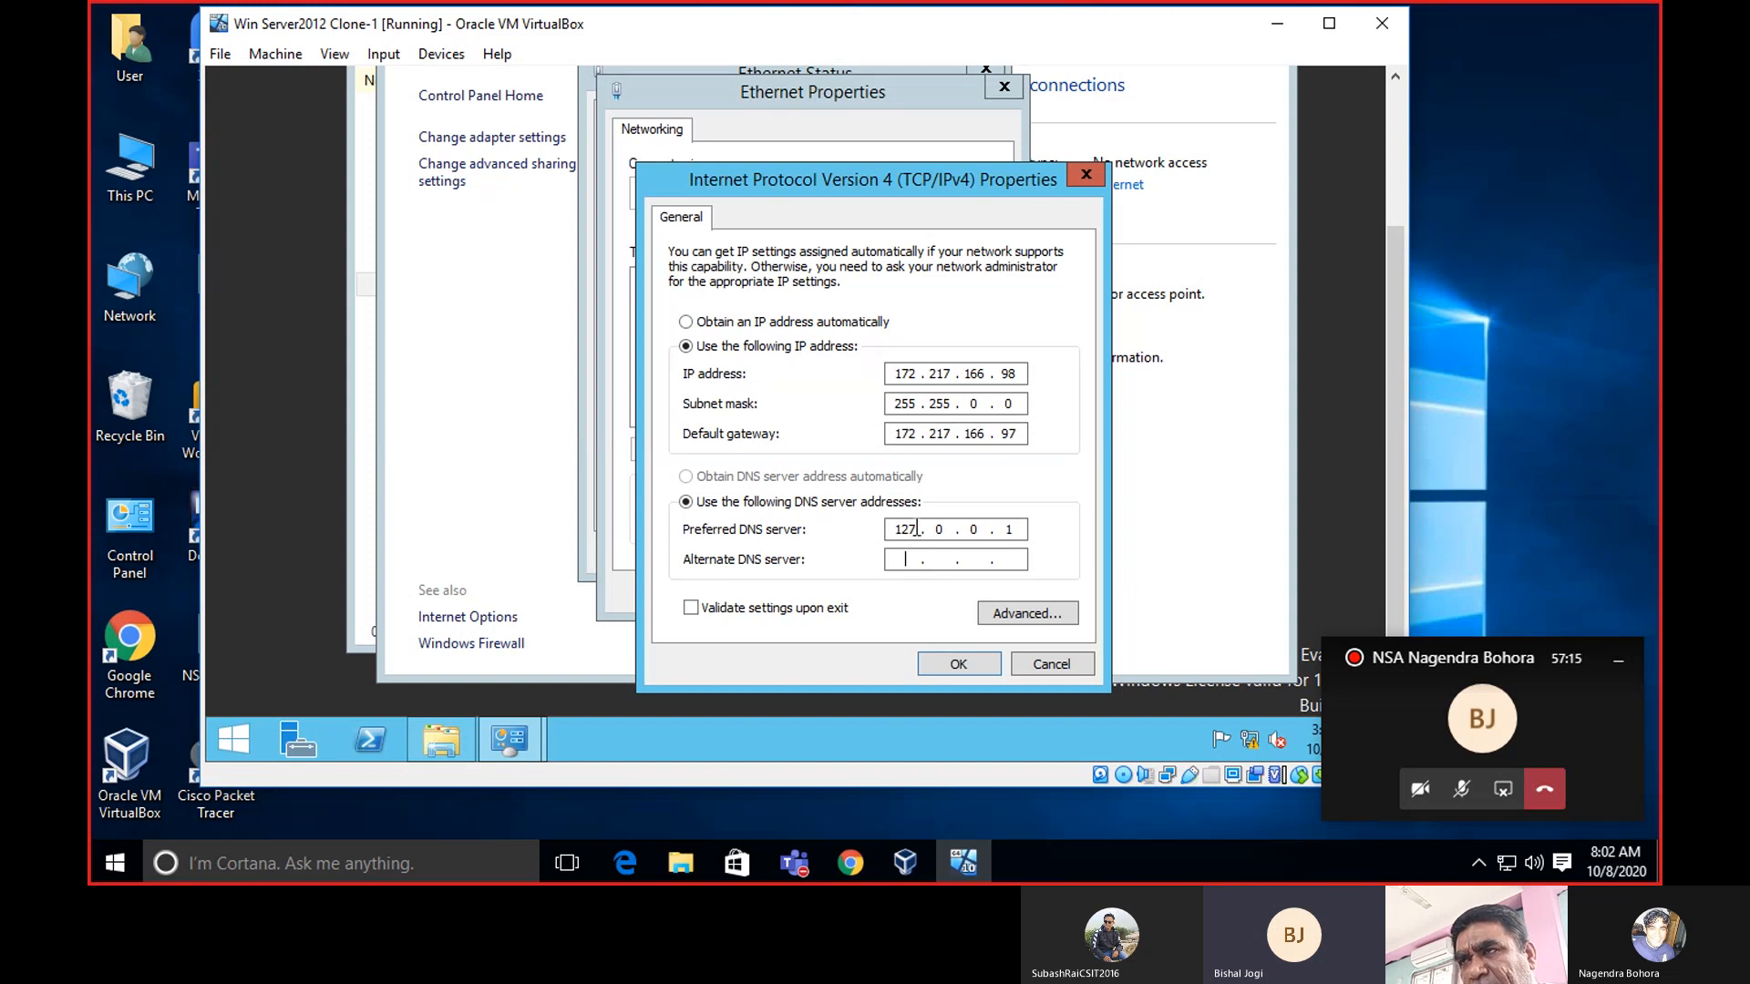
left_click(915, 530)
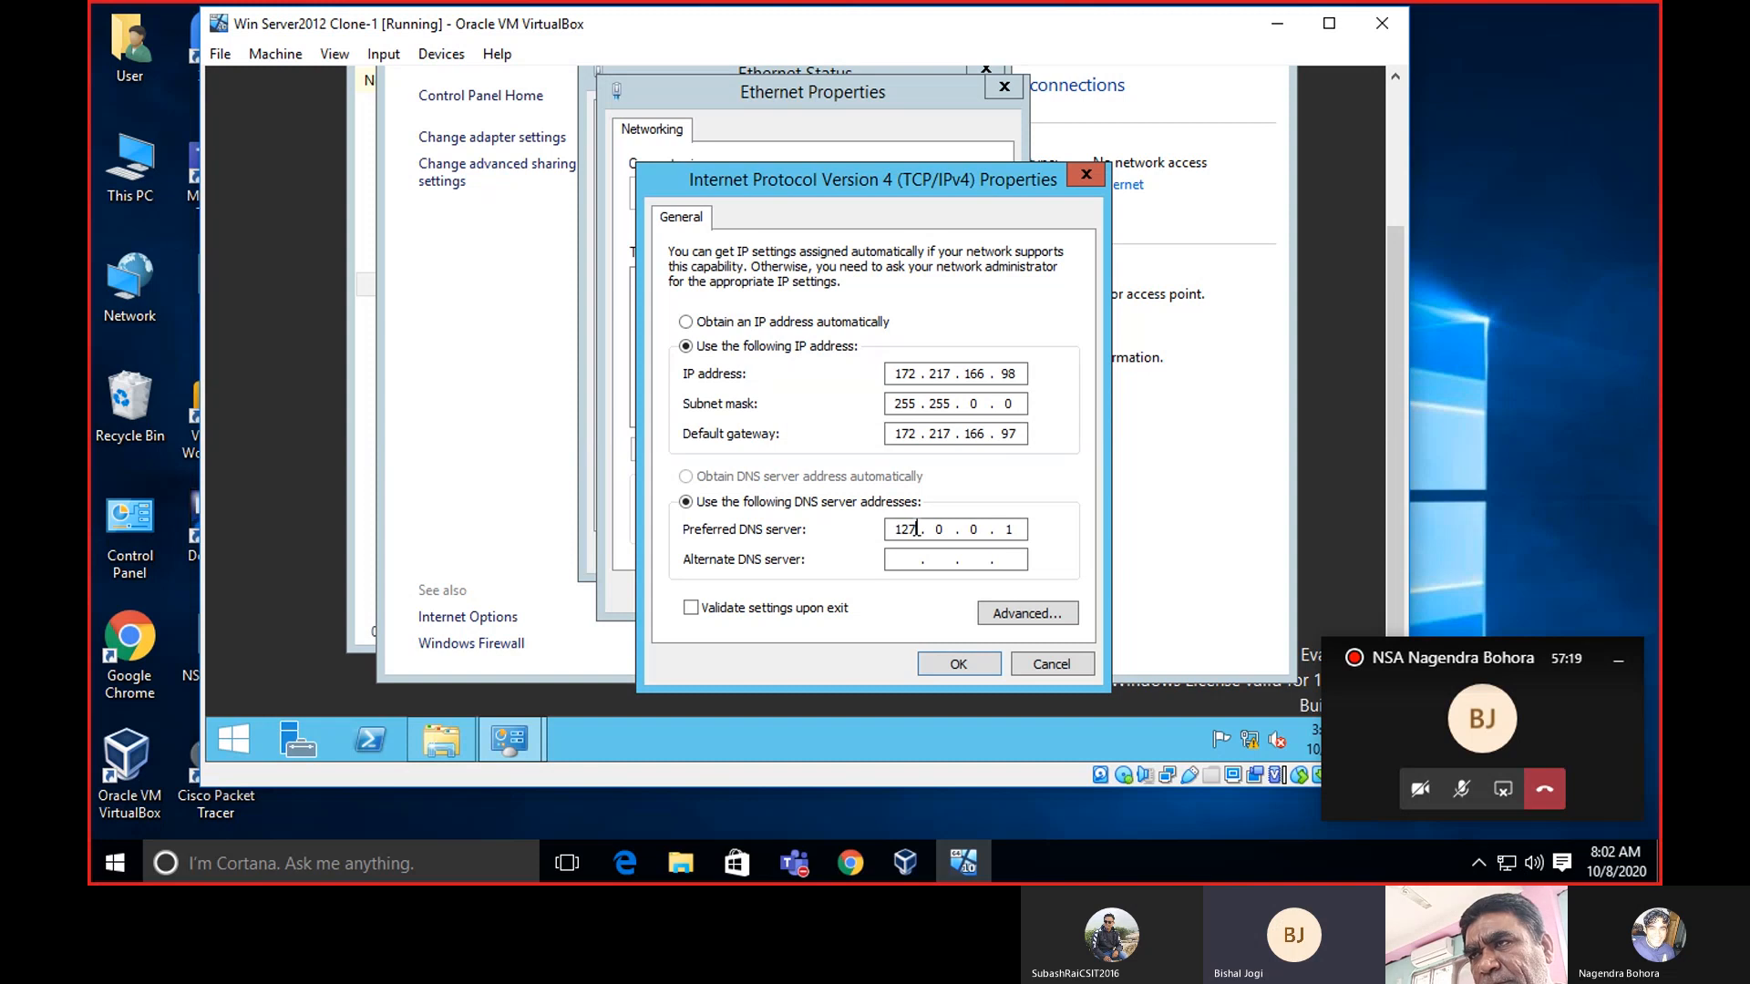
key("BackSpace")
key("BackSpace")
key("BackSpace")
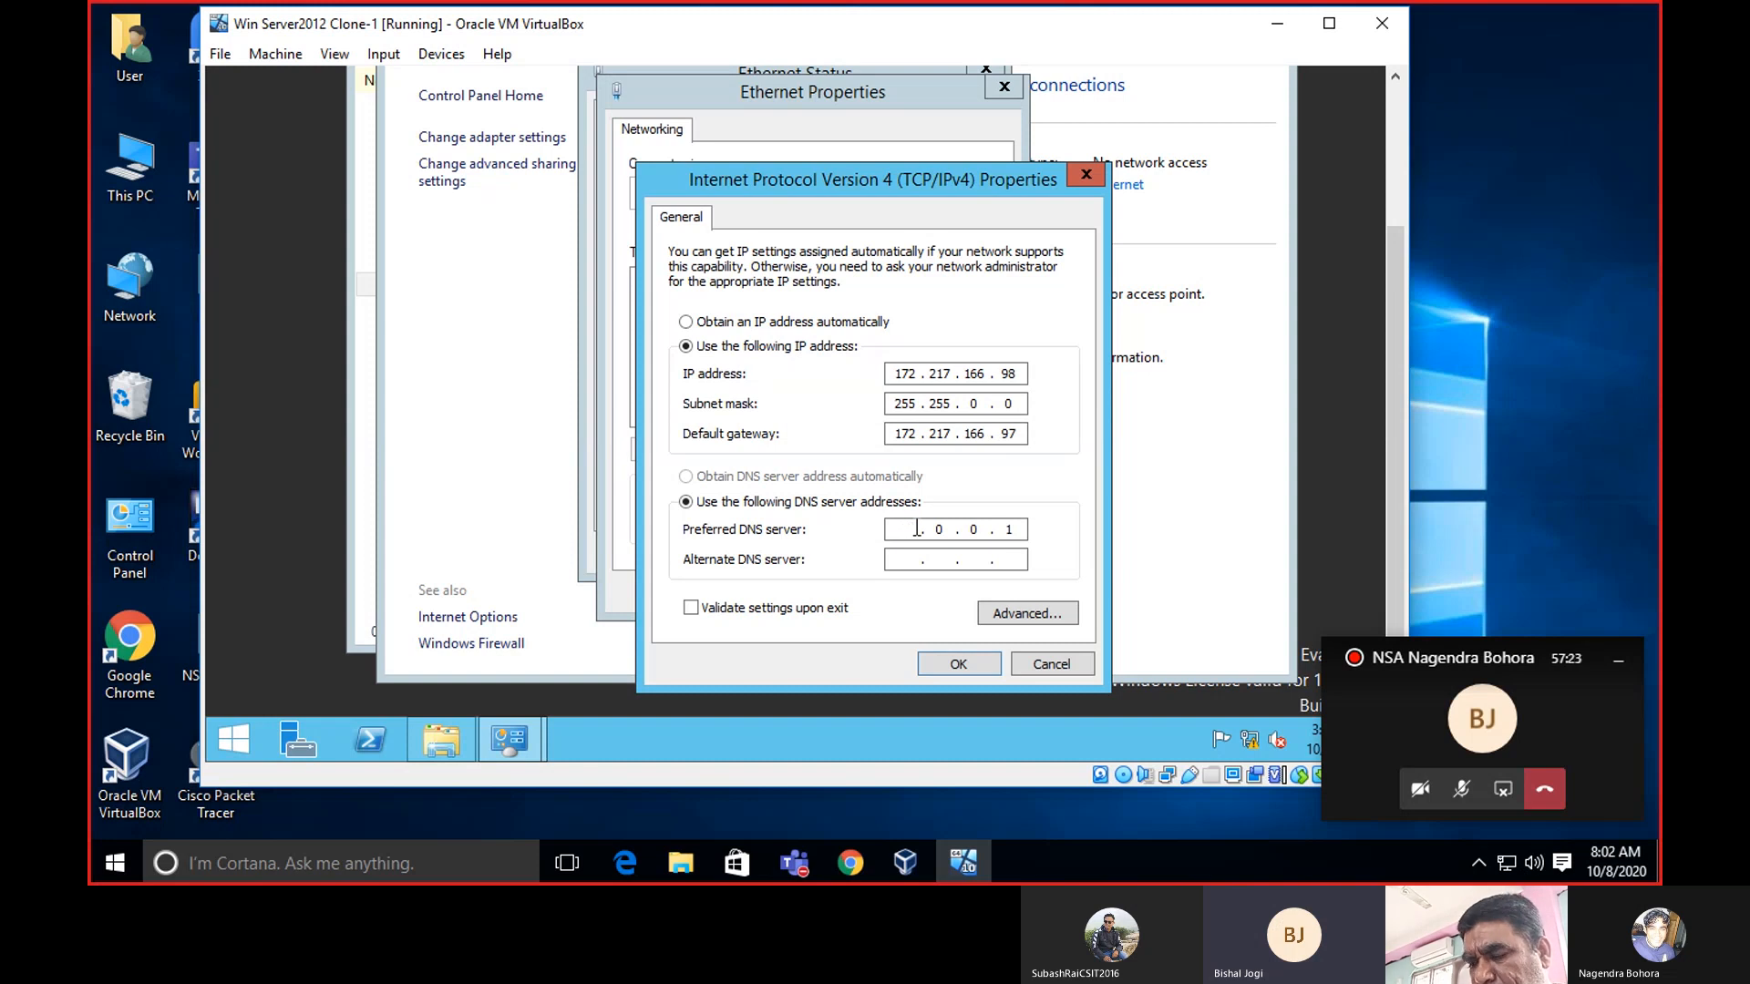
type("1 ")
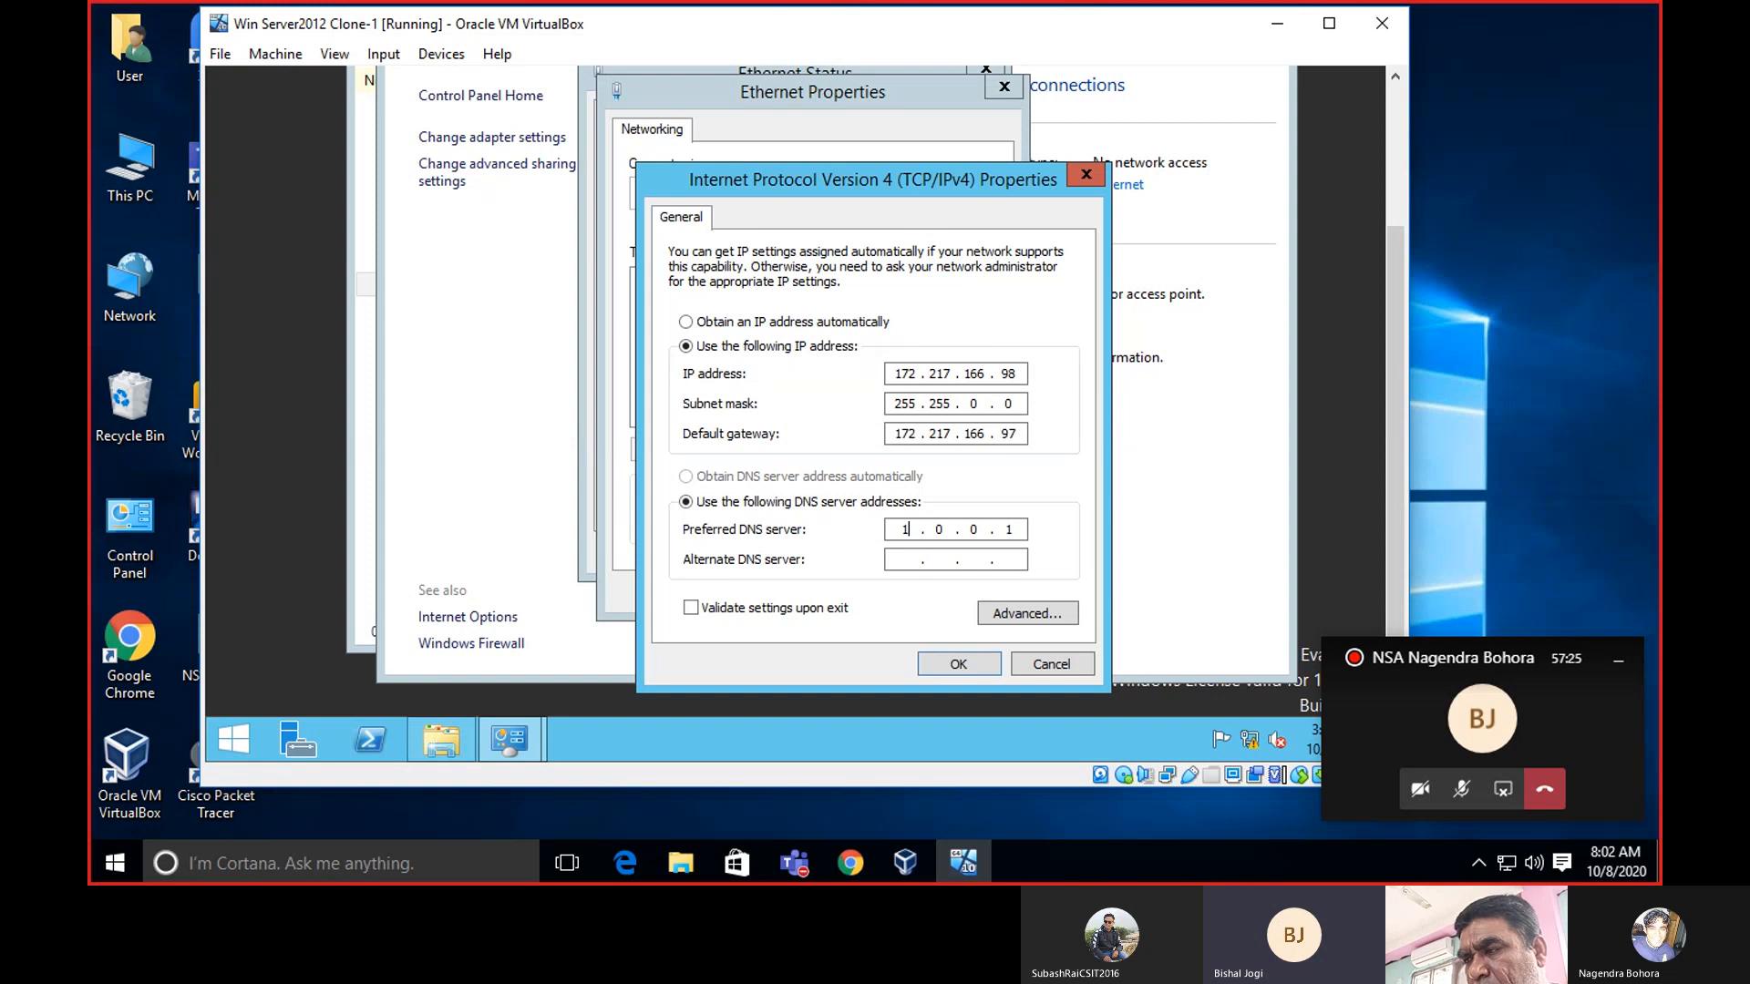
type("72 . ")
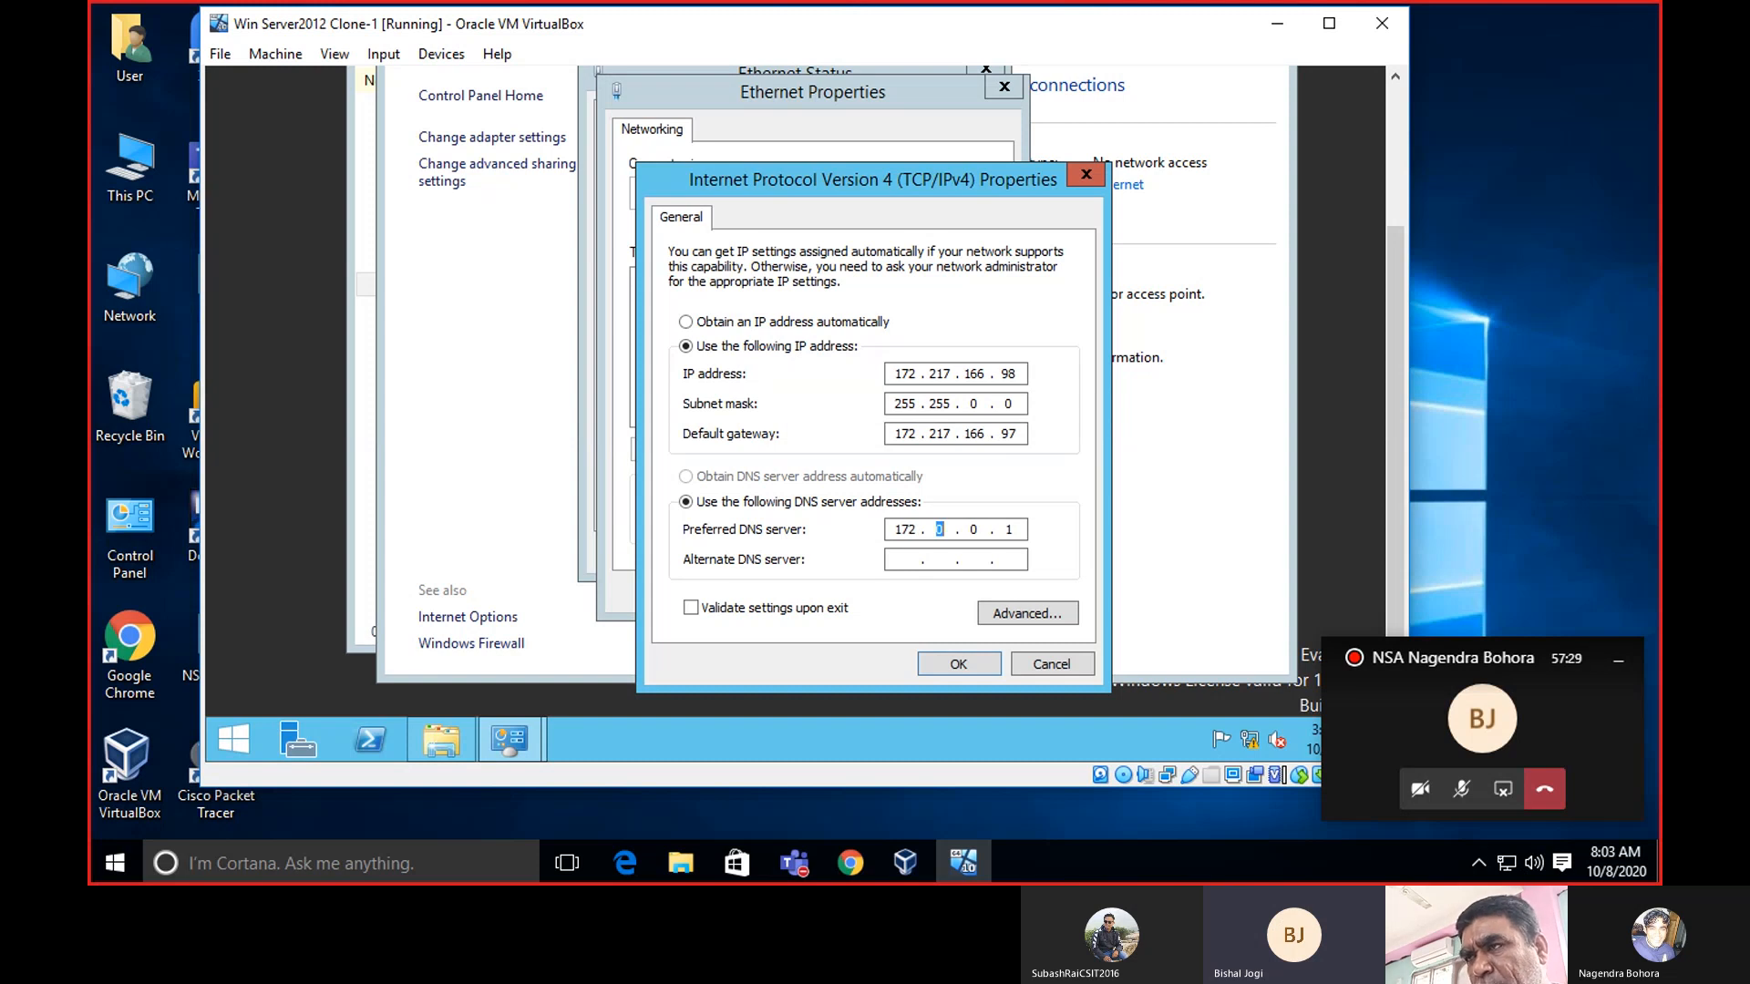
type("217 . ")
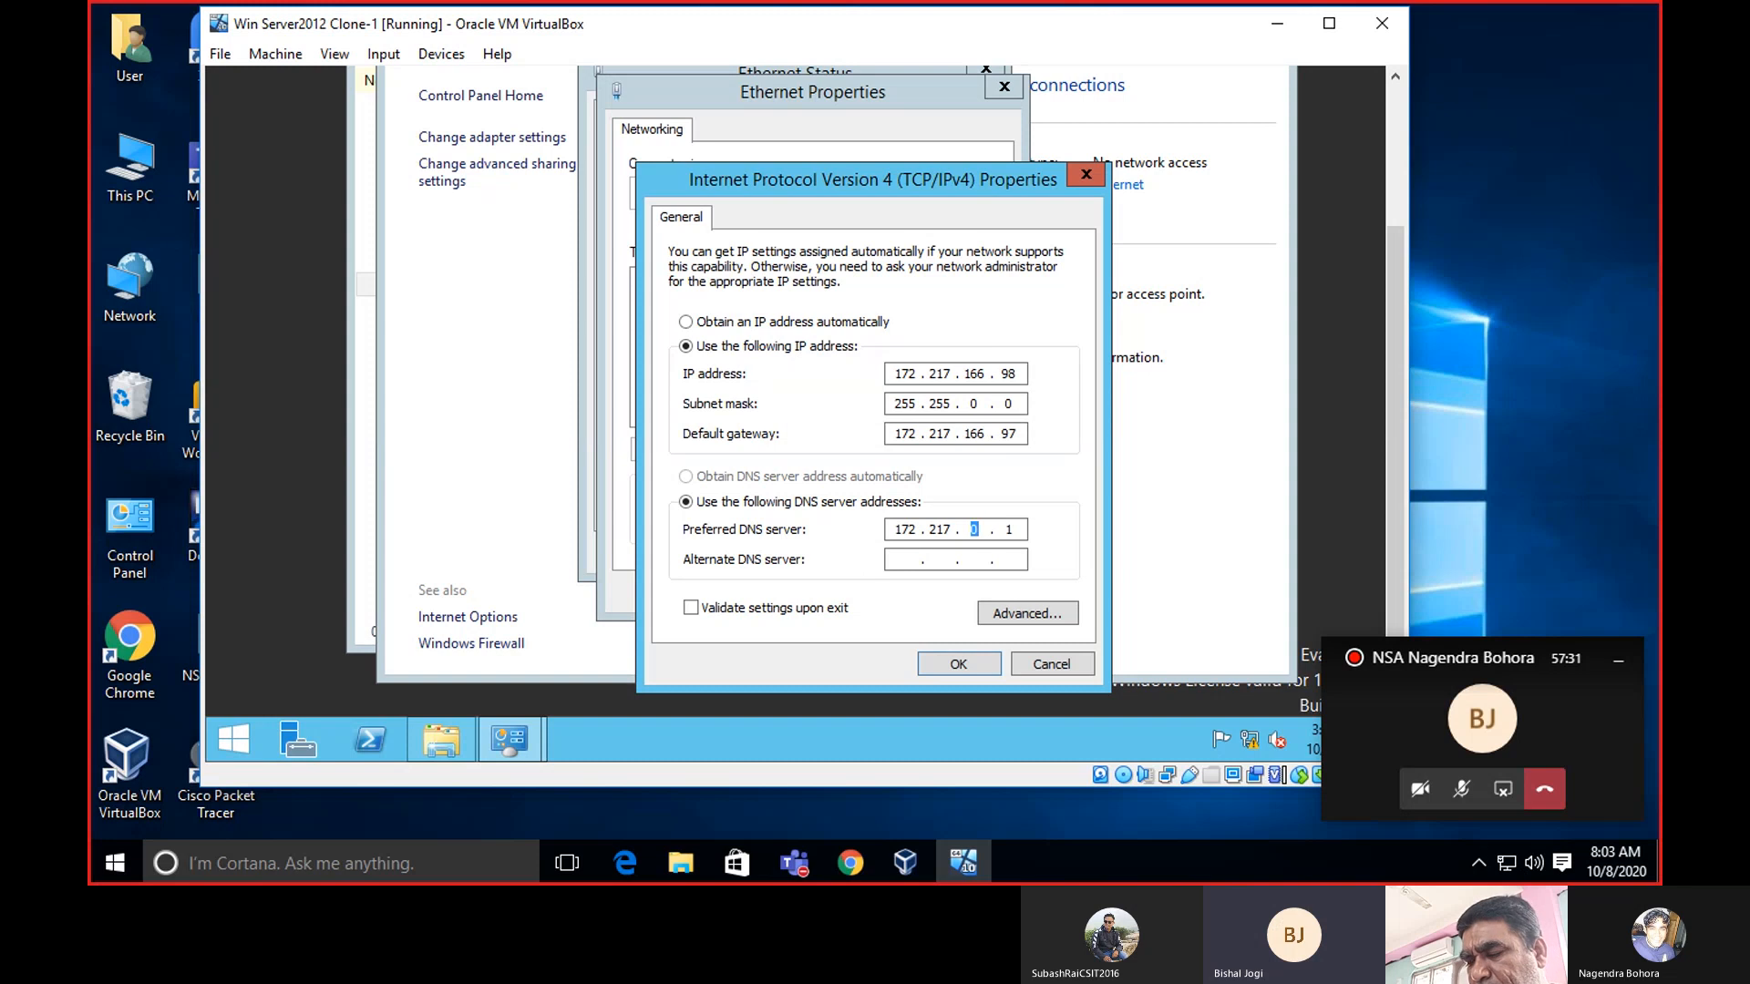
type("160 . ")
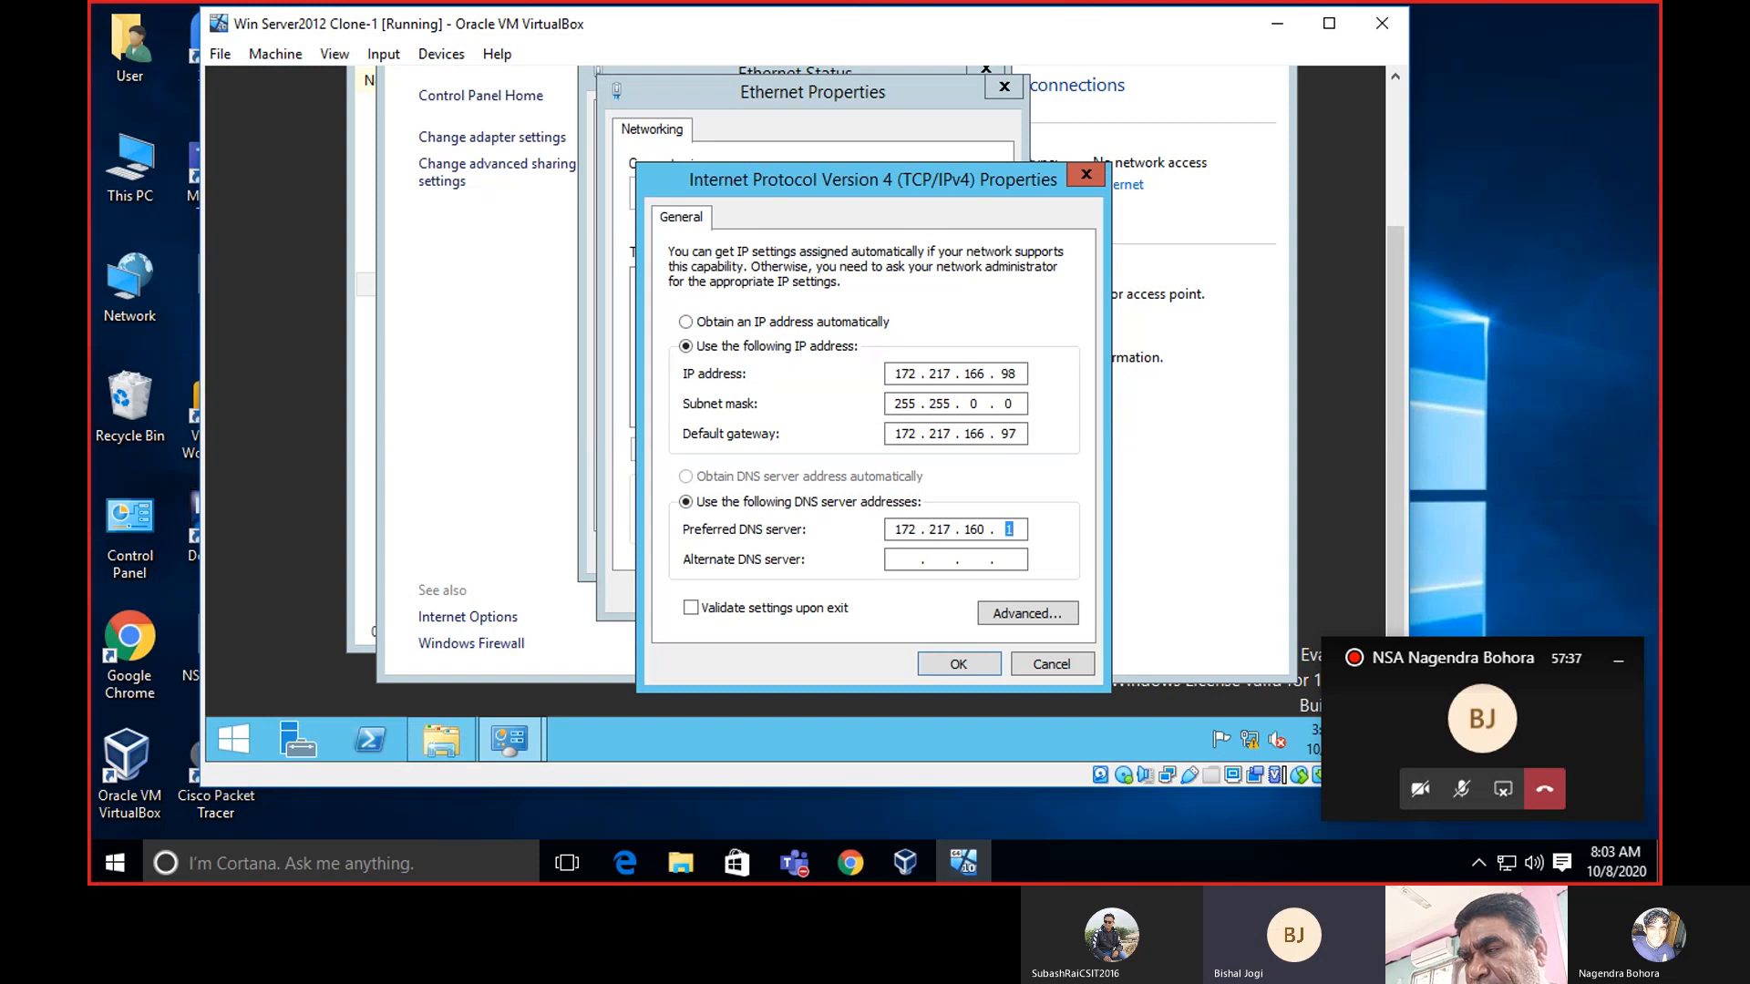
type("98")
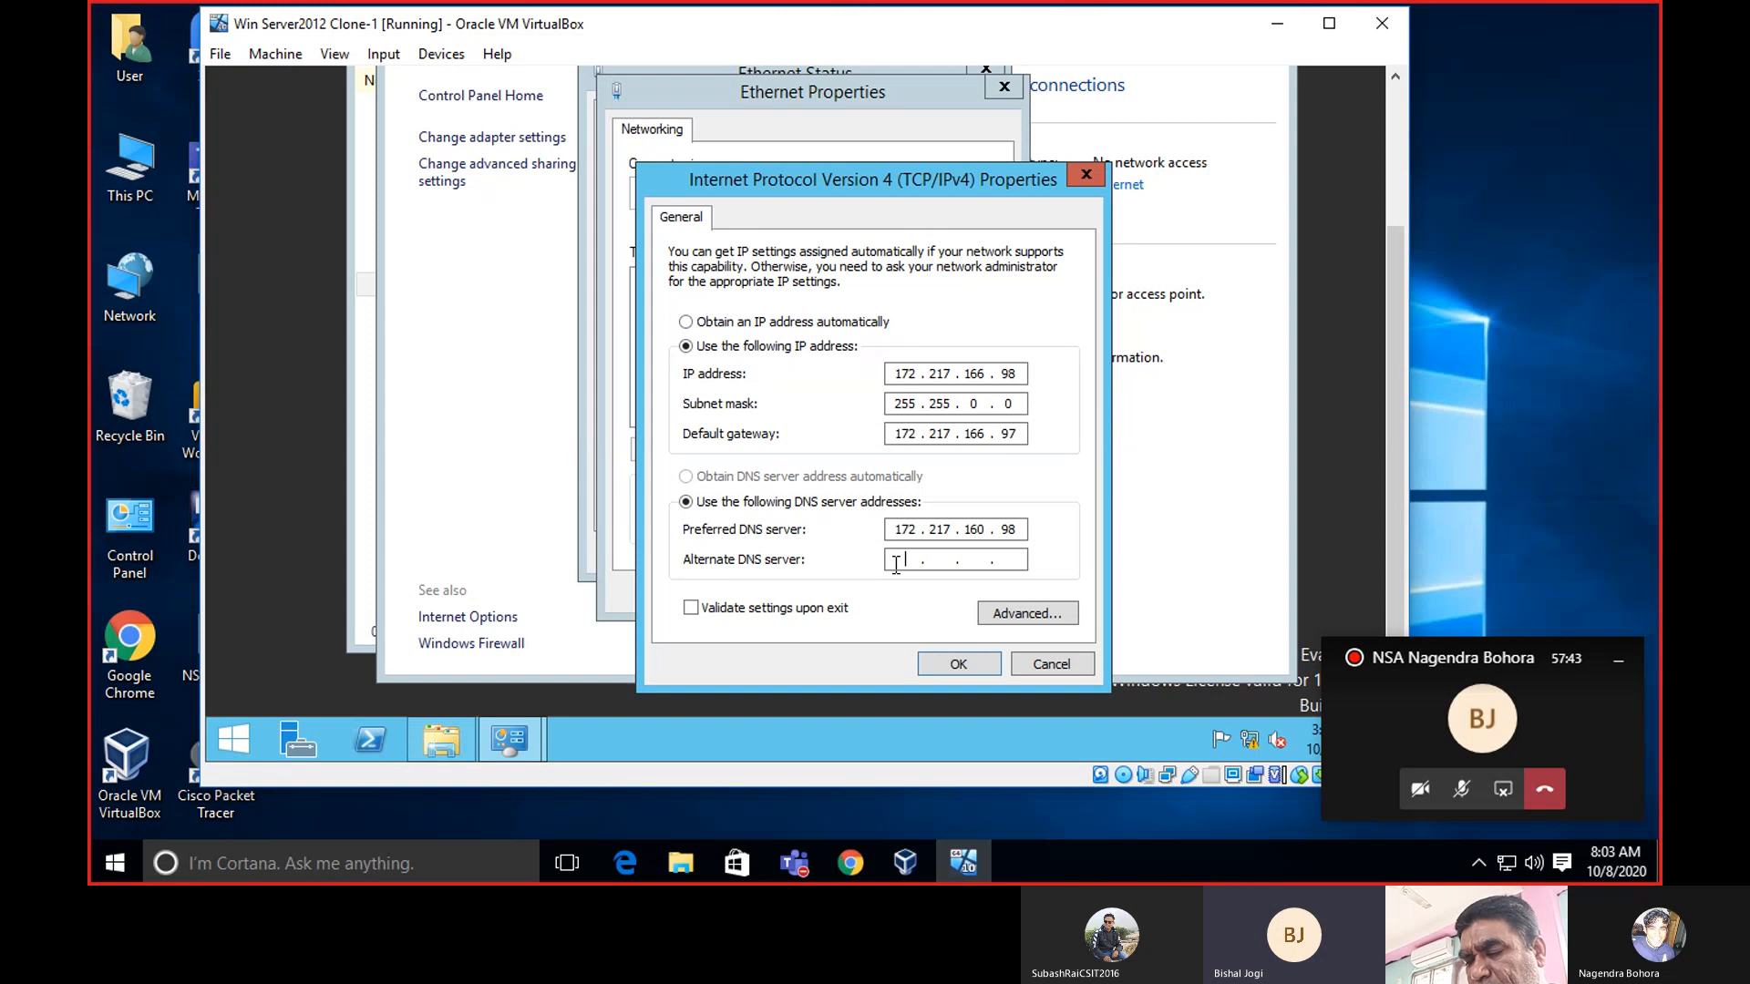
Enter alternate DNS 172.217.160.97, enable 'Validate settings upon exit', and confirm with OK.
type("172 . 2")
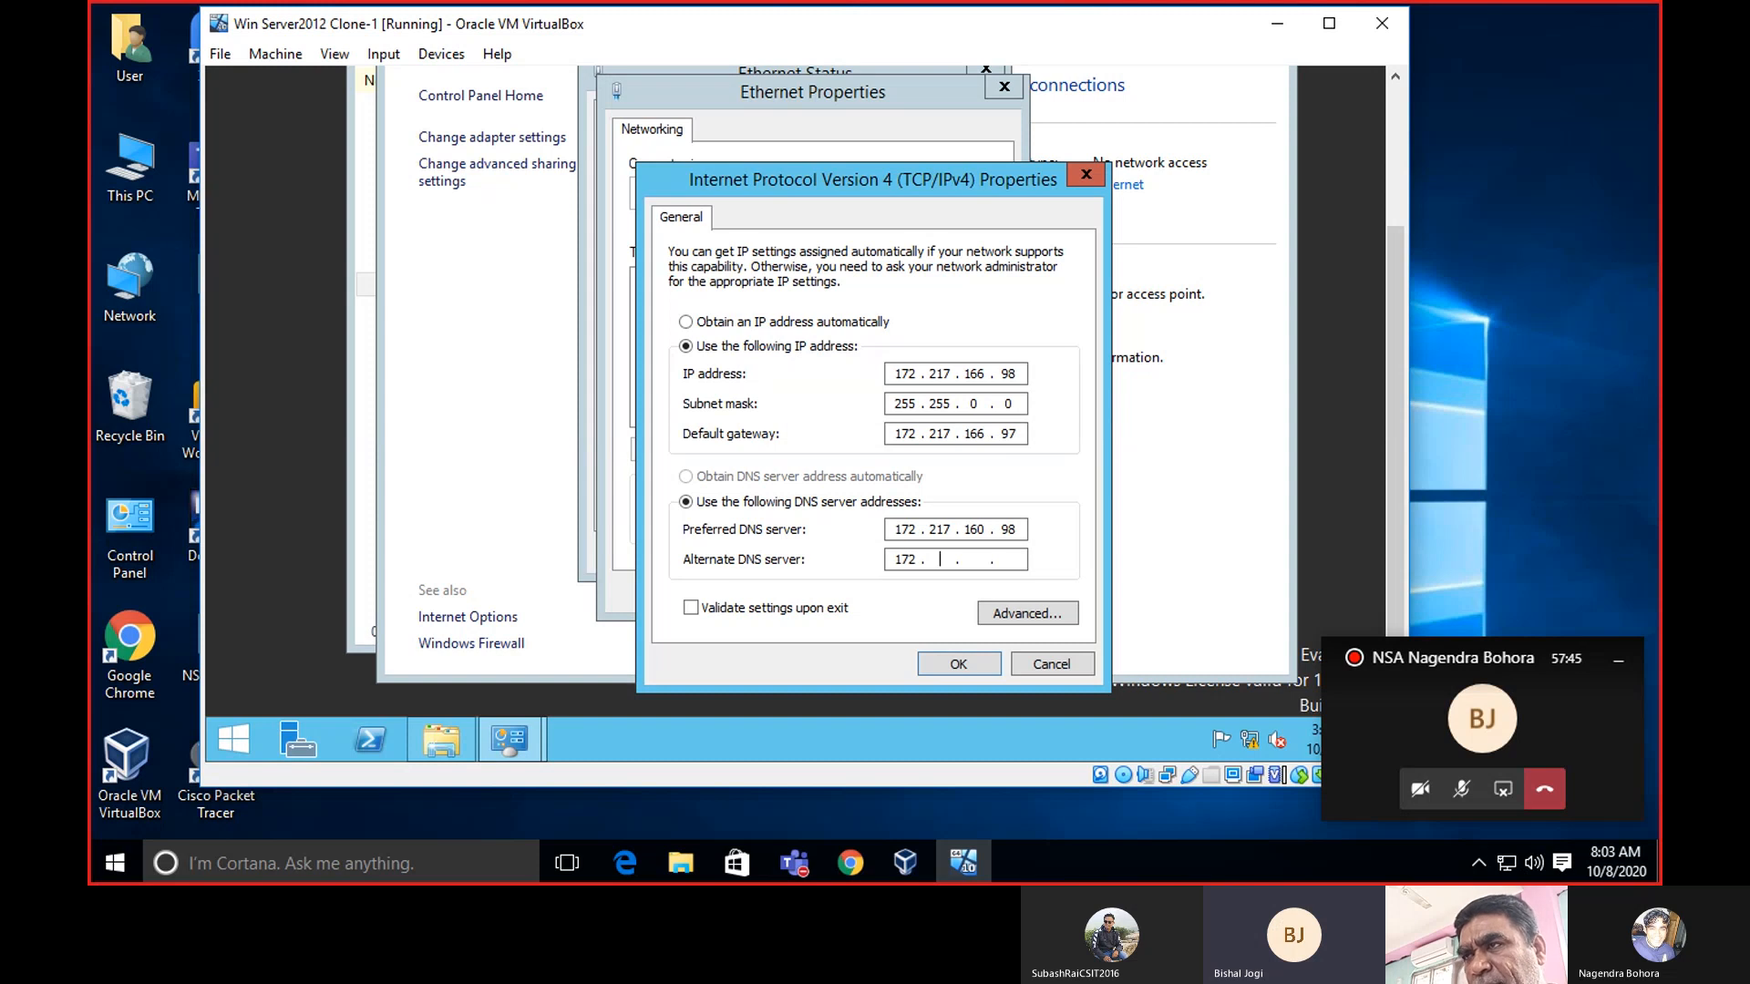
type("17 . 16")
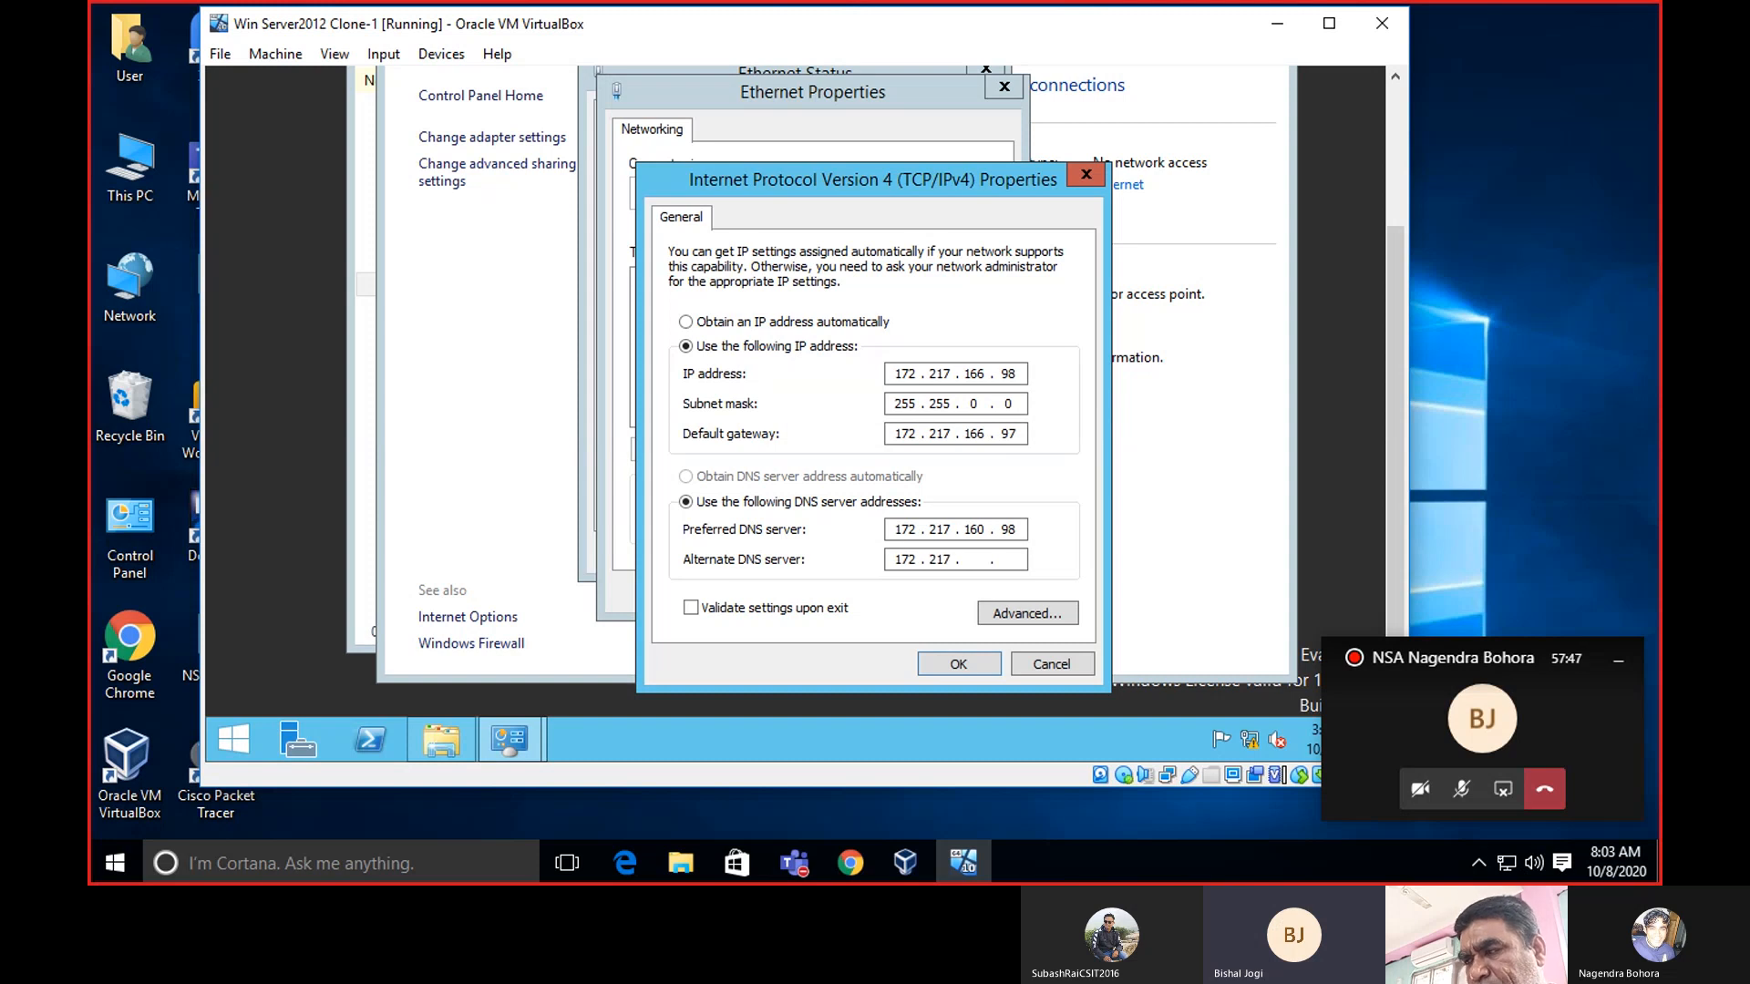
type("0 . ")
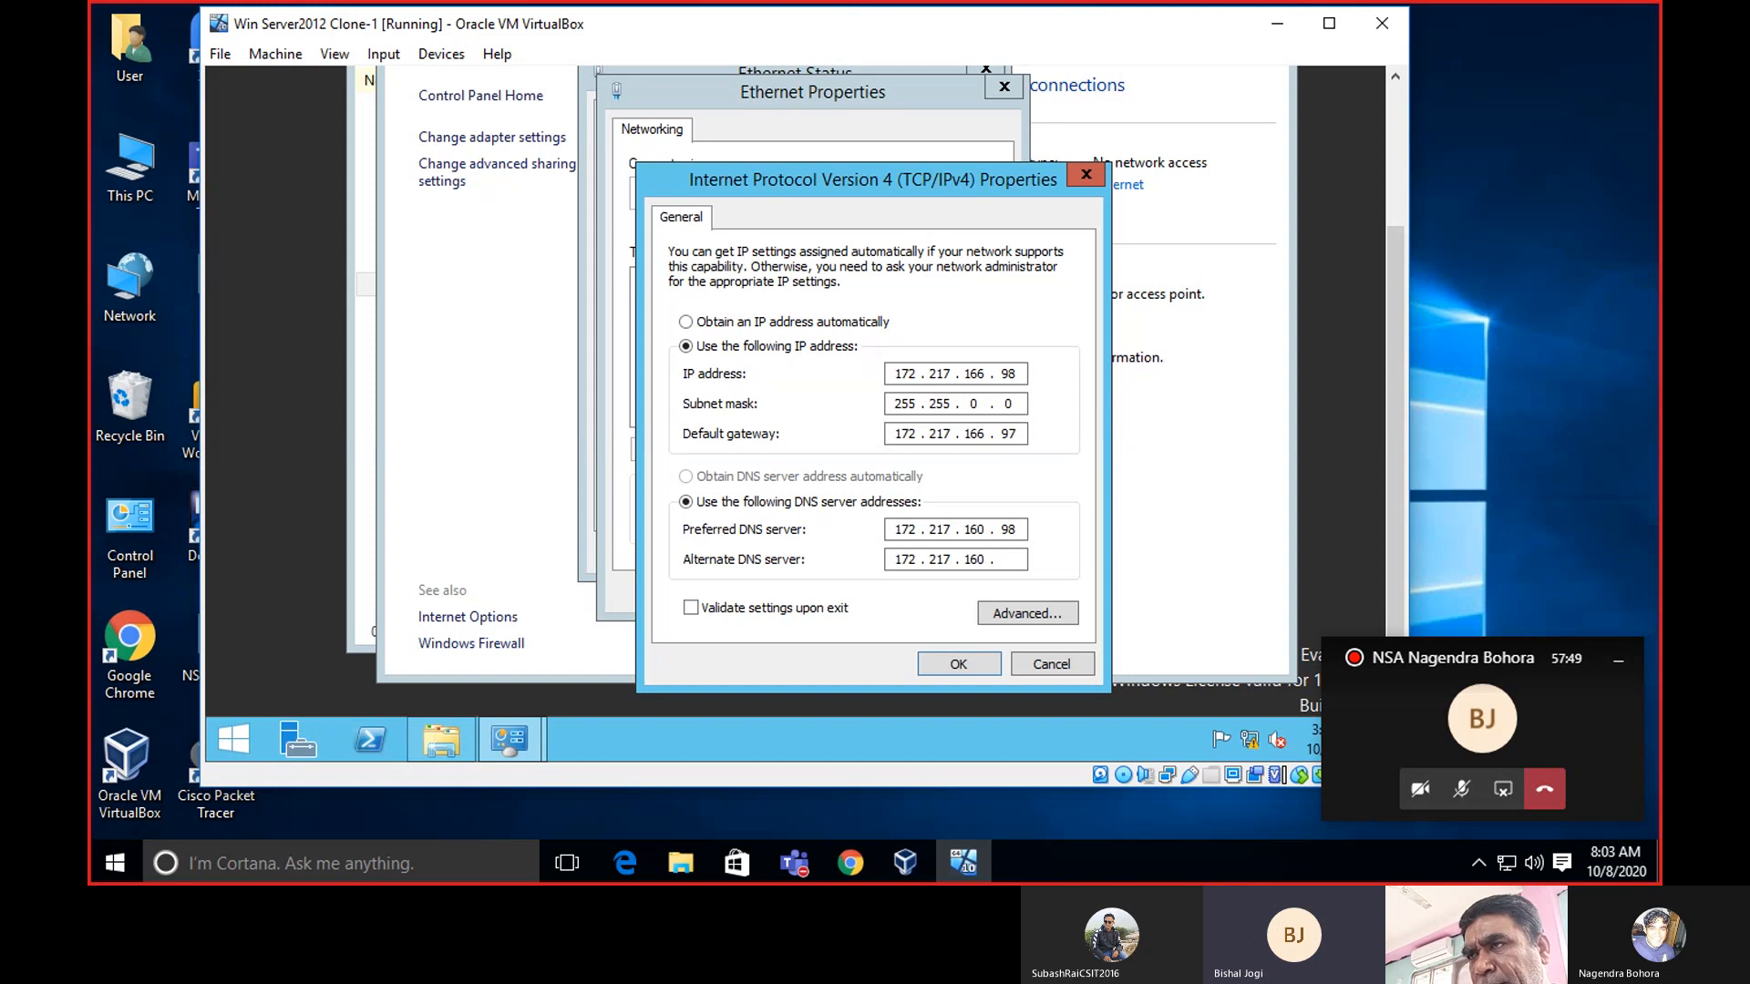
type("97")
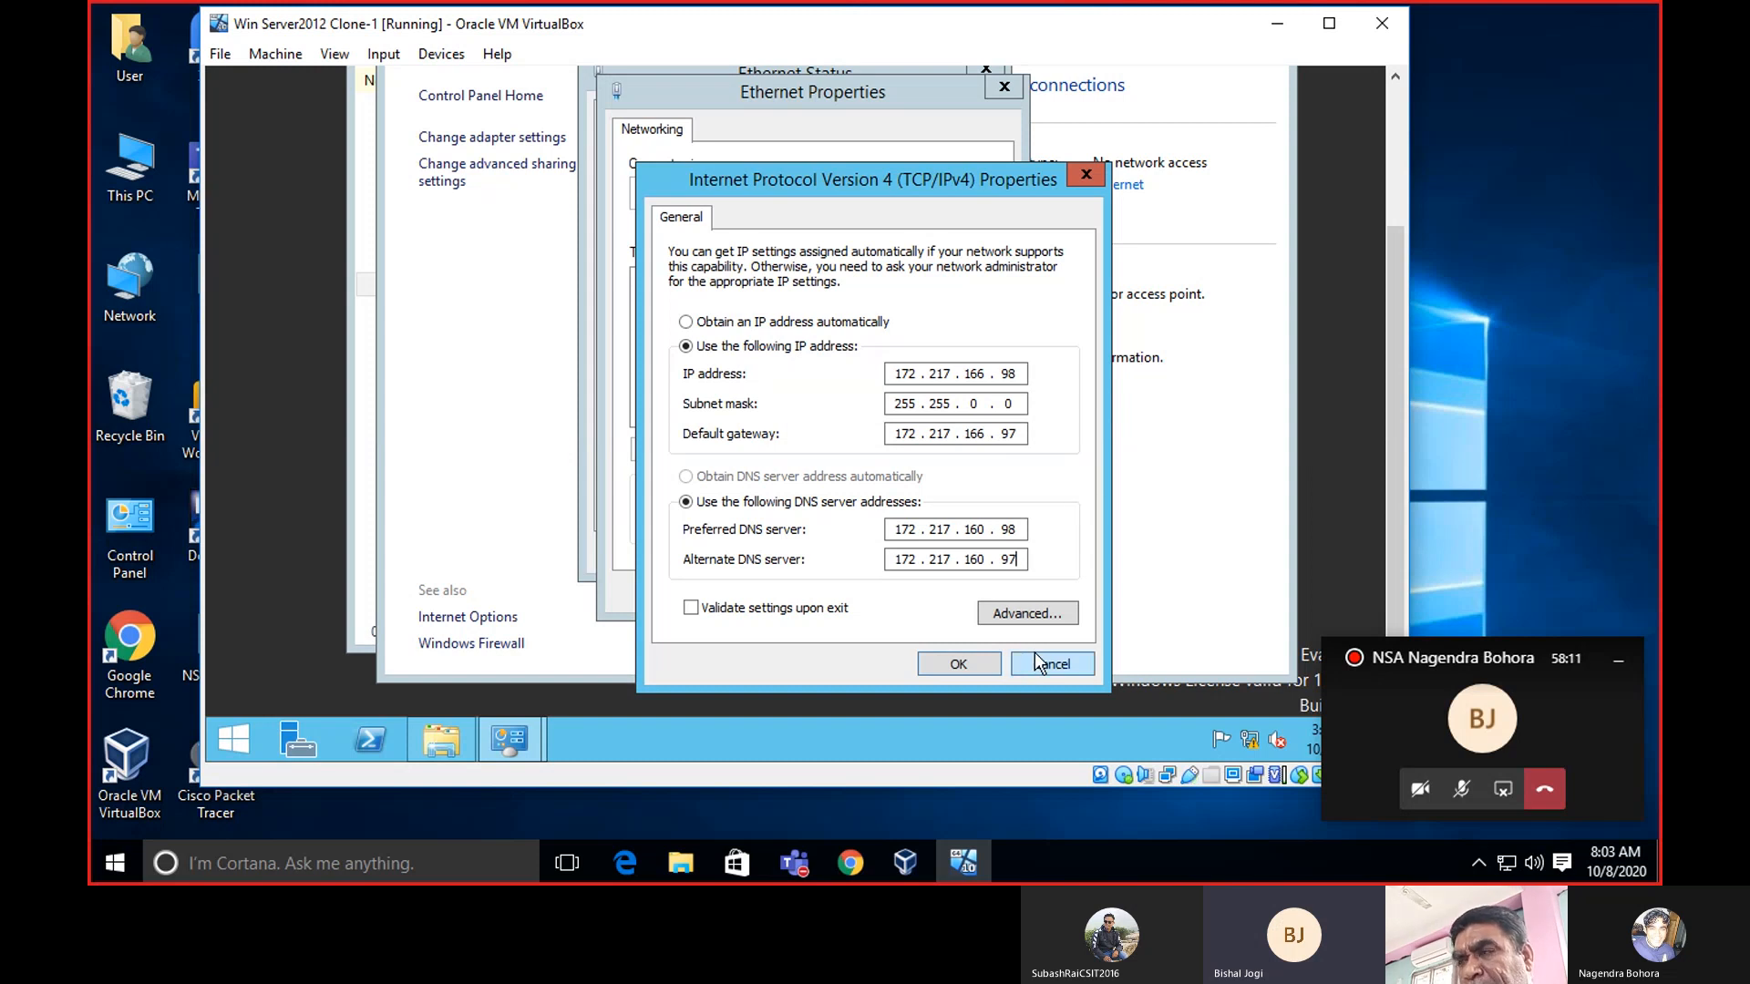
double_click(1013, 528)
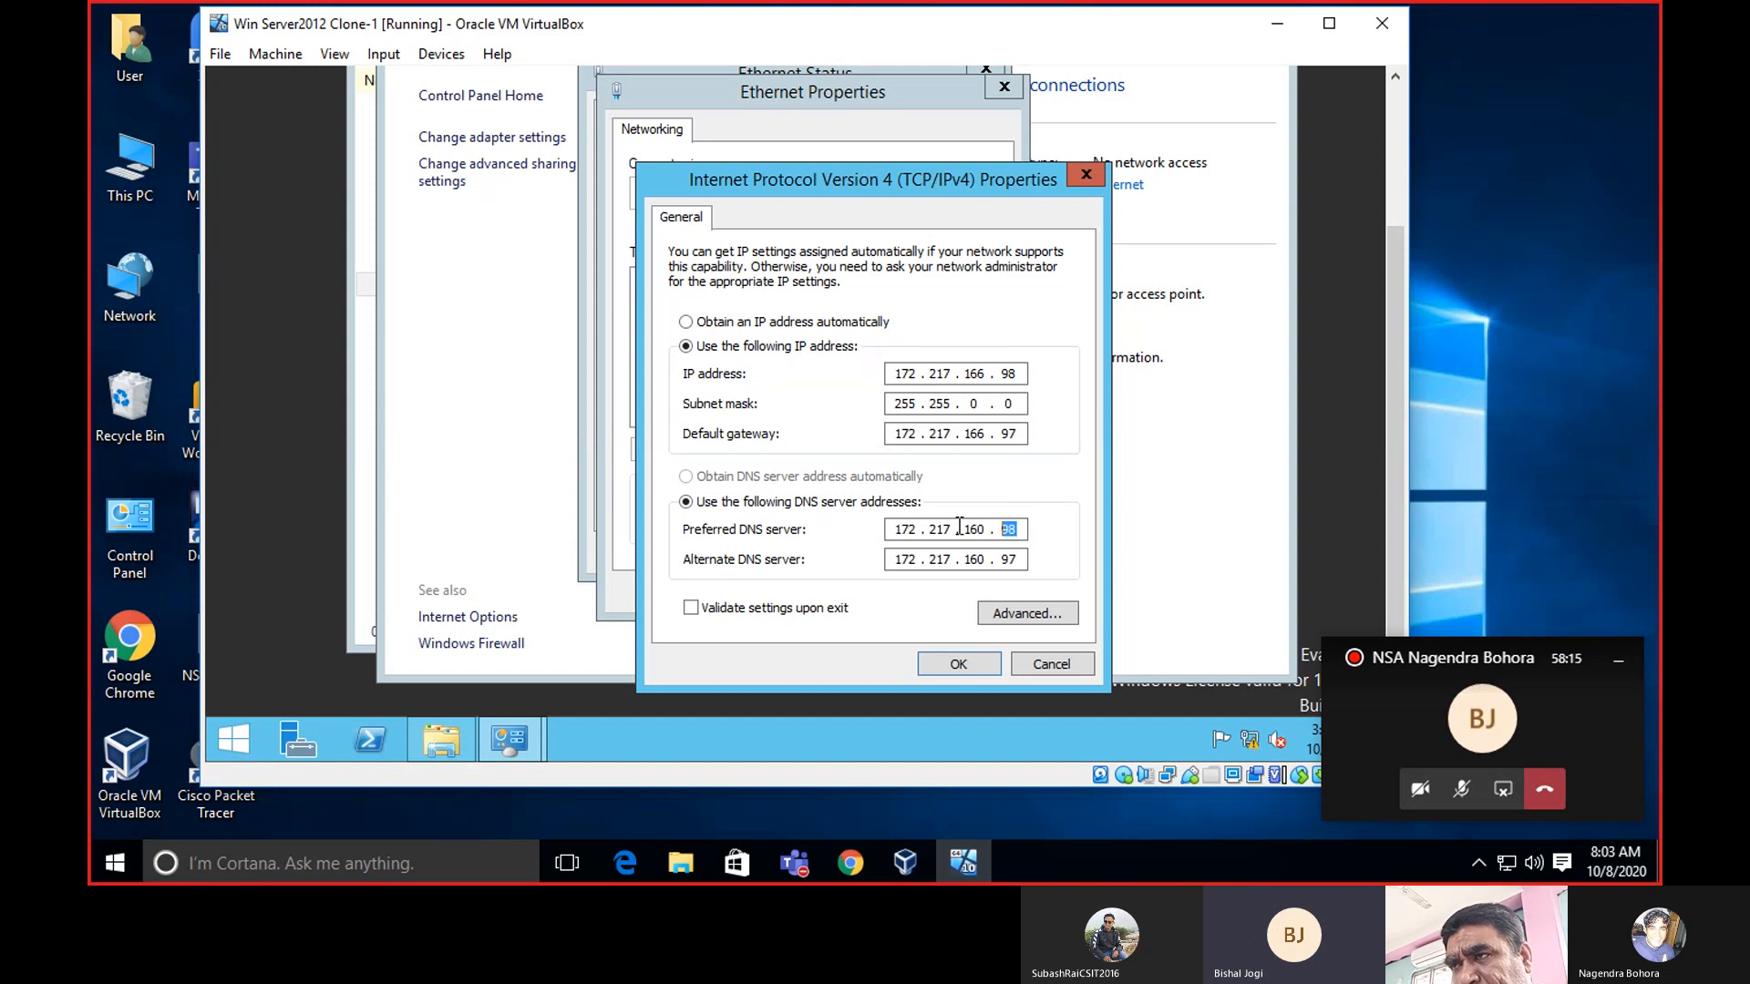
left_click(1008, 529)
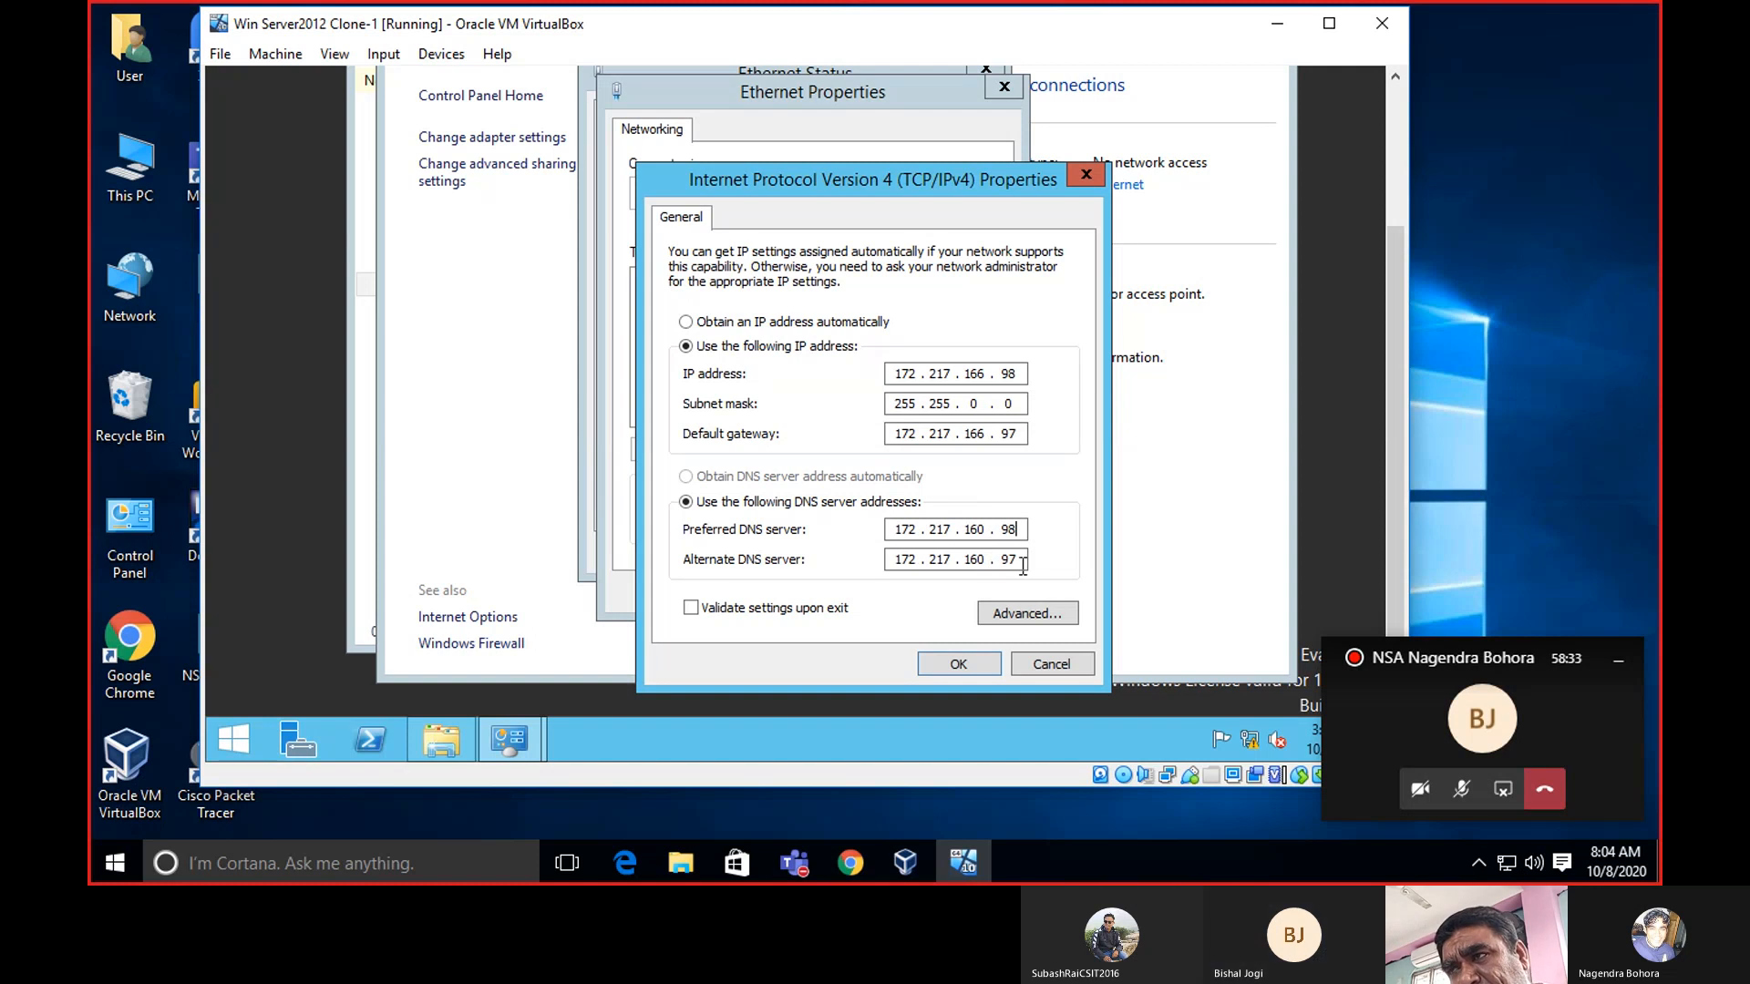
left_click_drag(1019, 558, 982, 560)
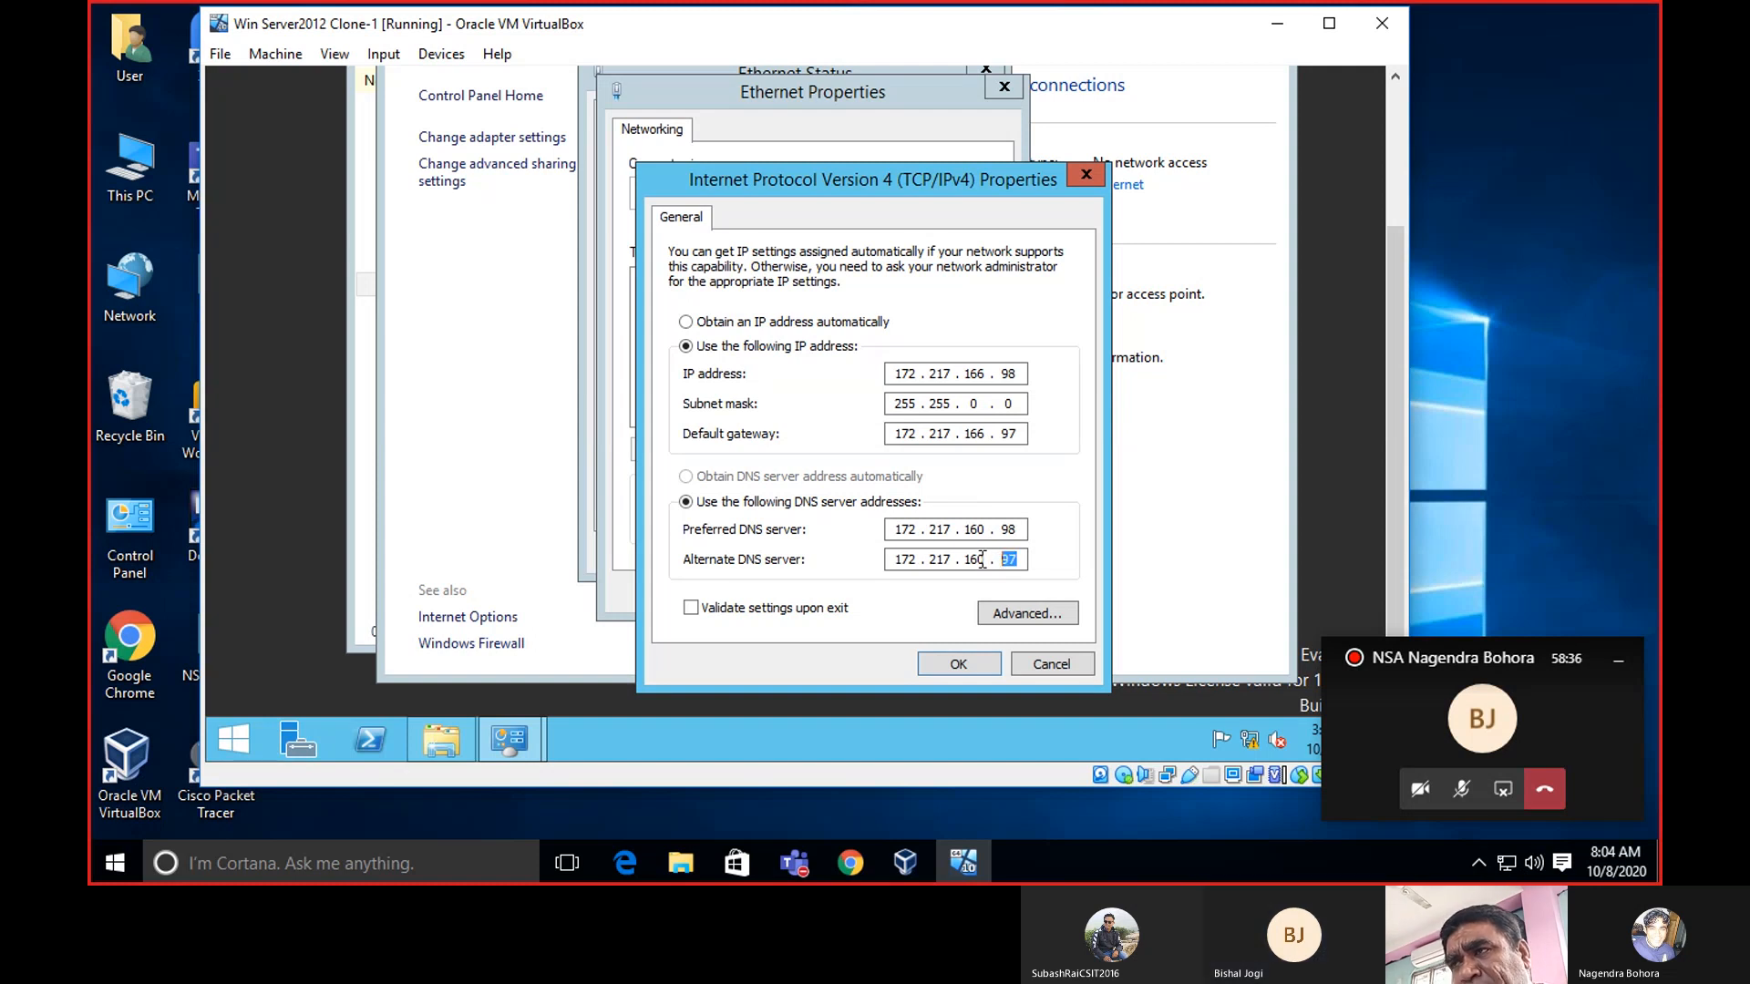
left_click(981, 560)
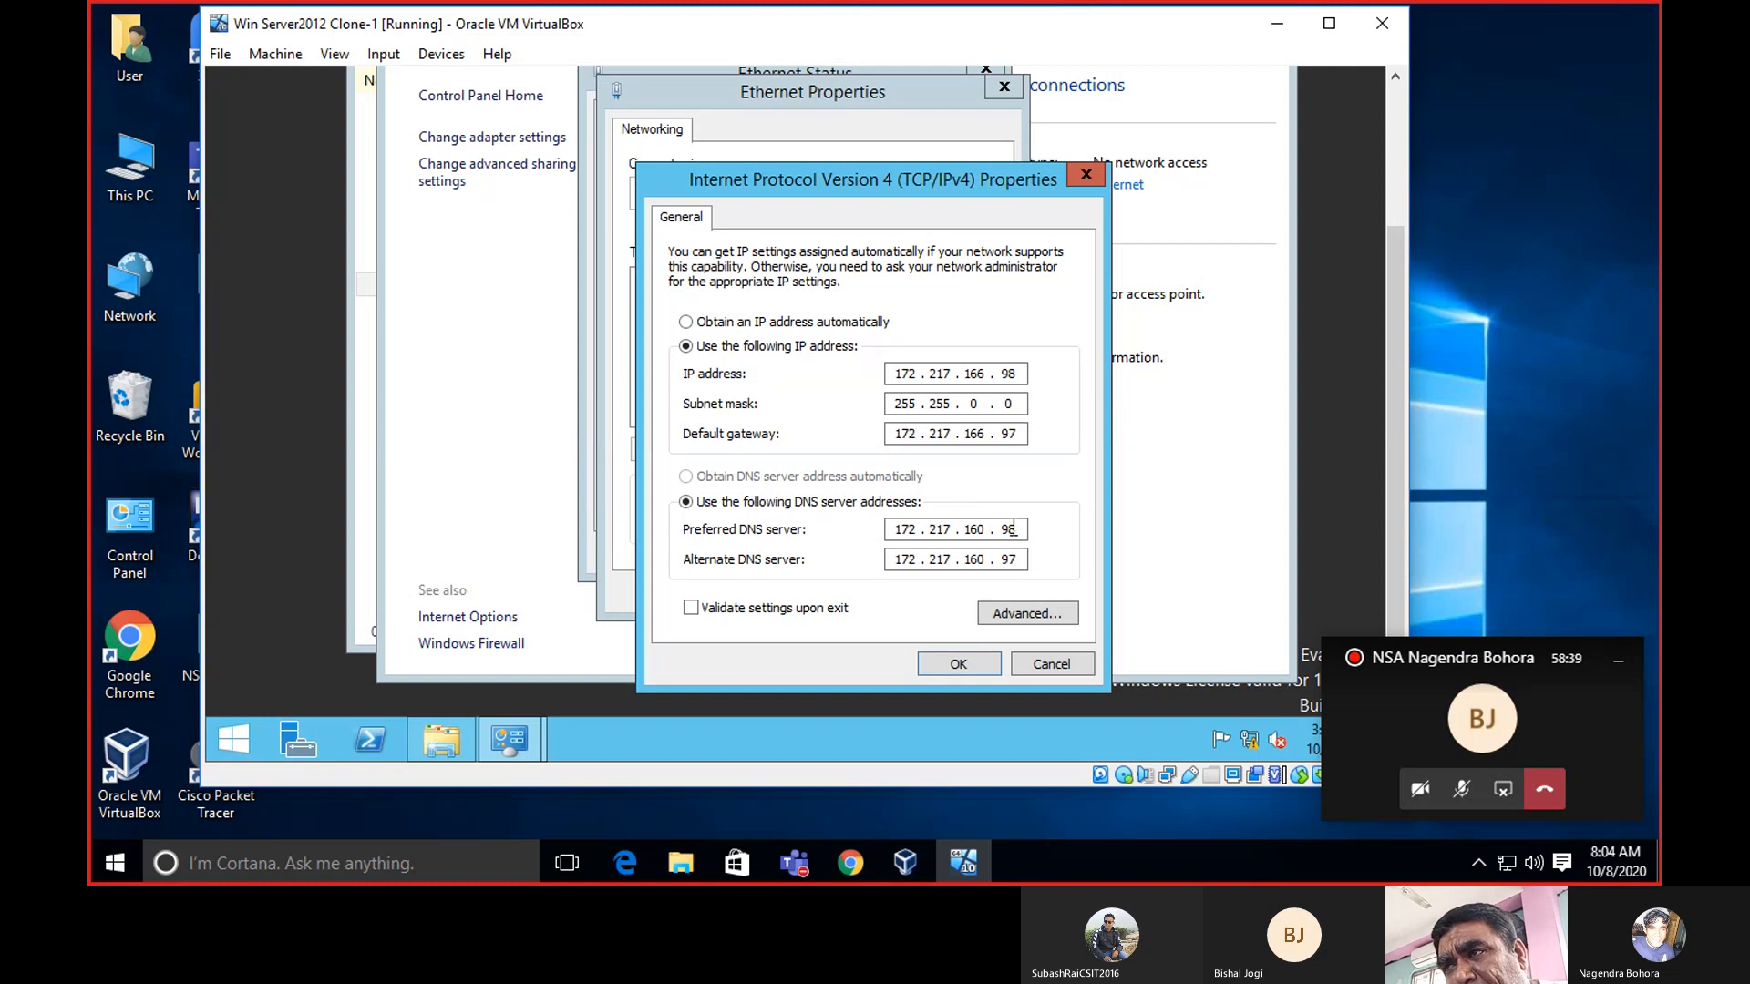
left_click(1012, 528)
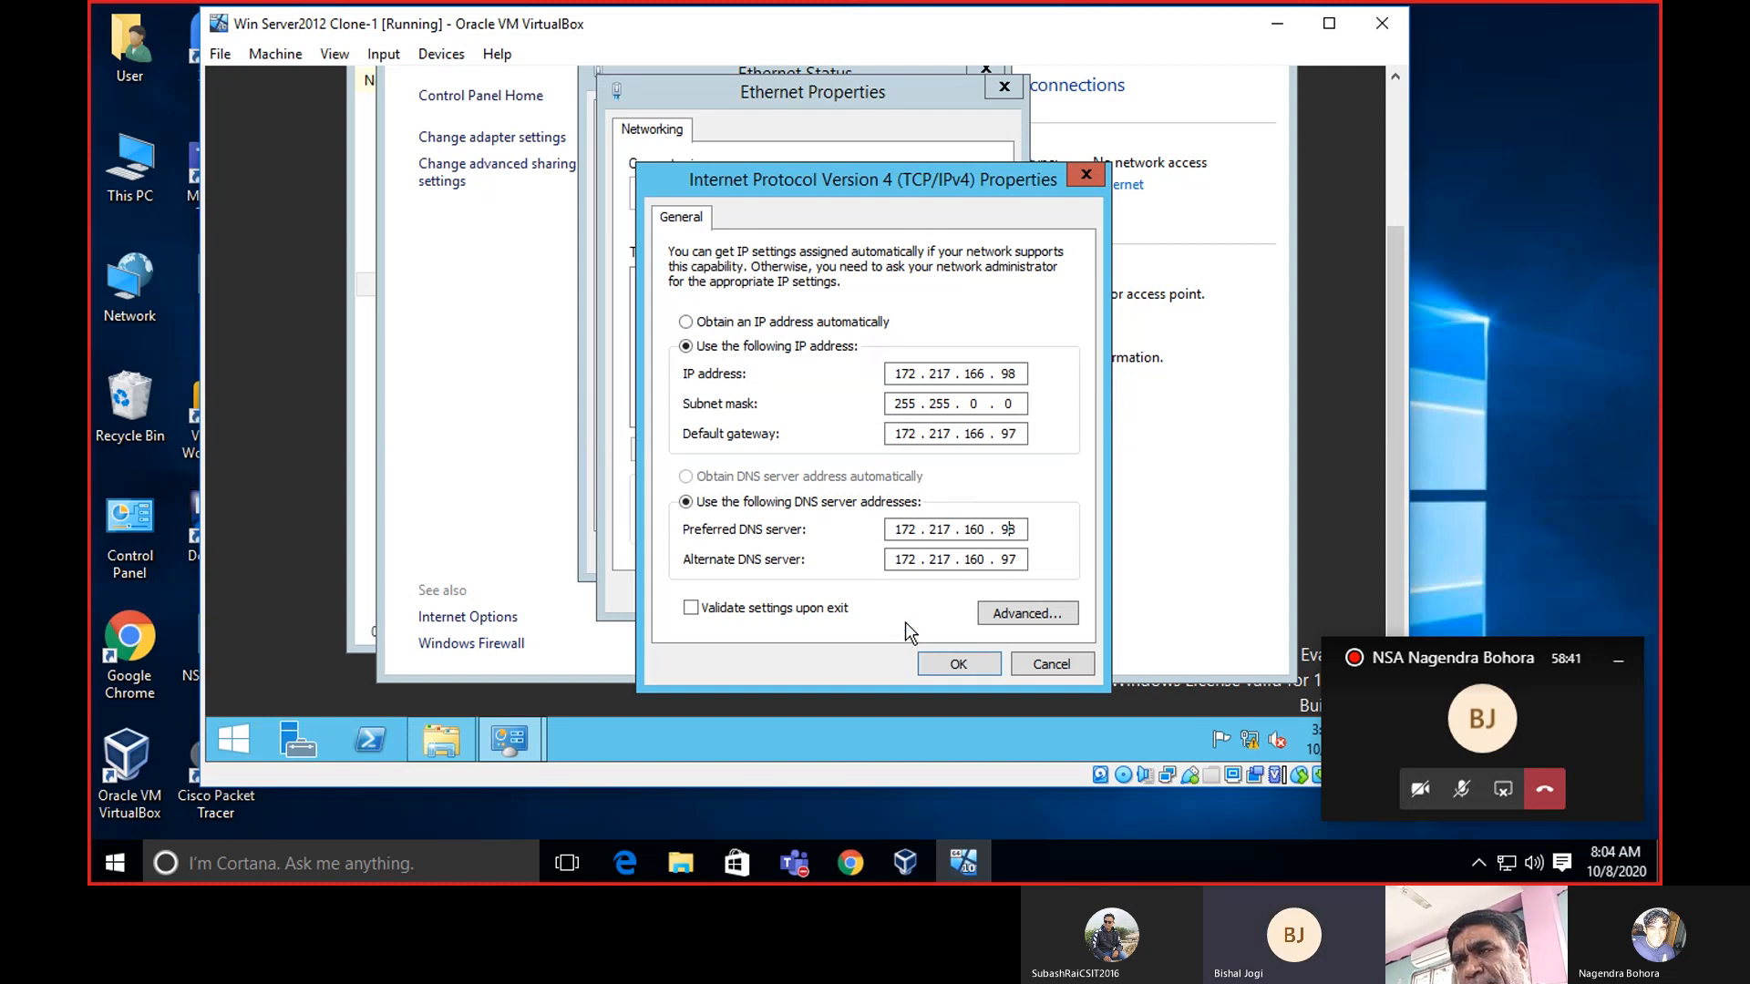
left_click(690, 608)
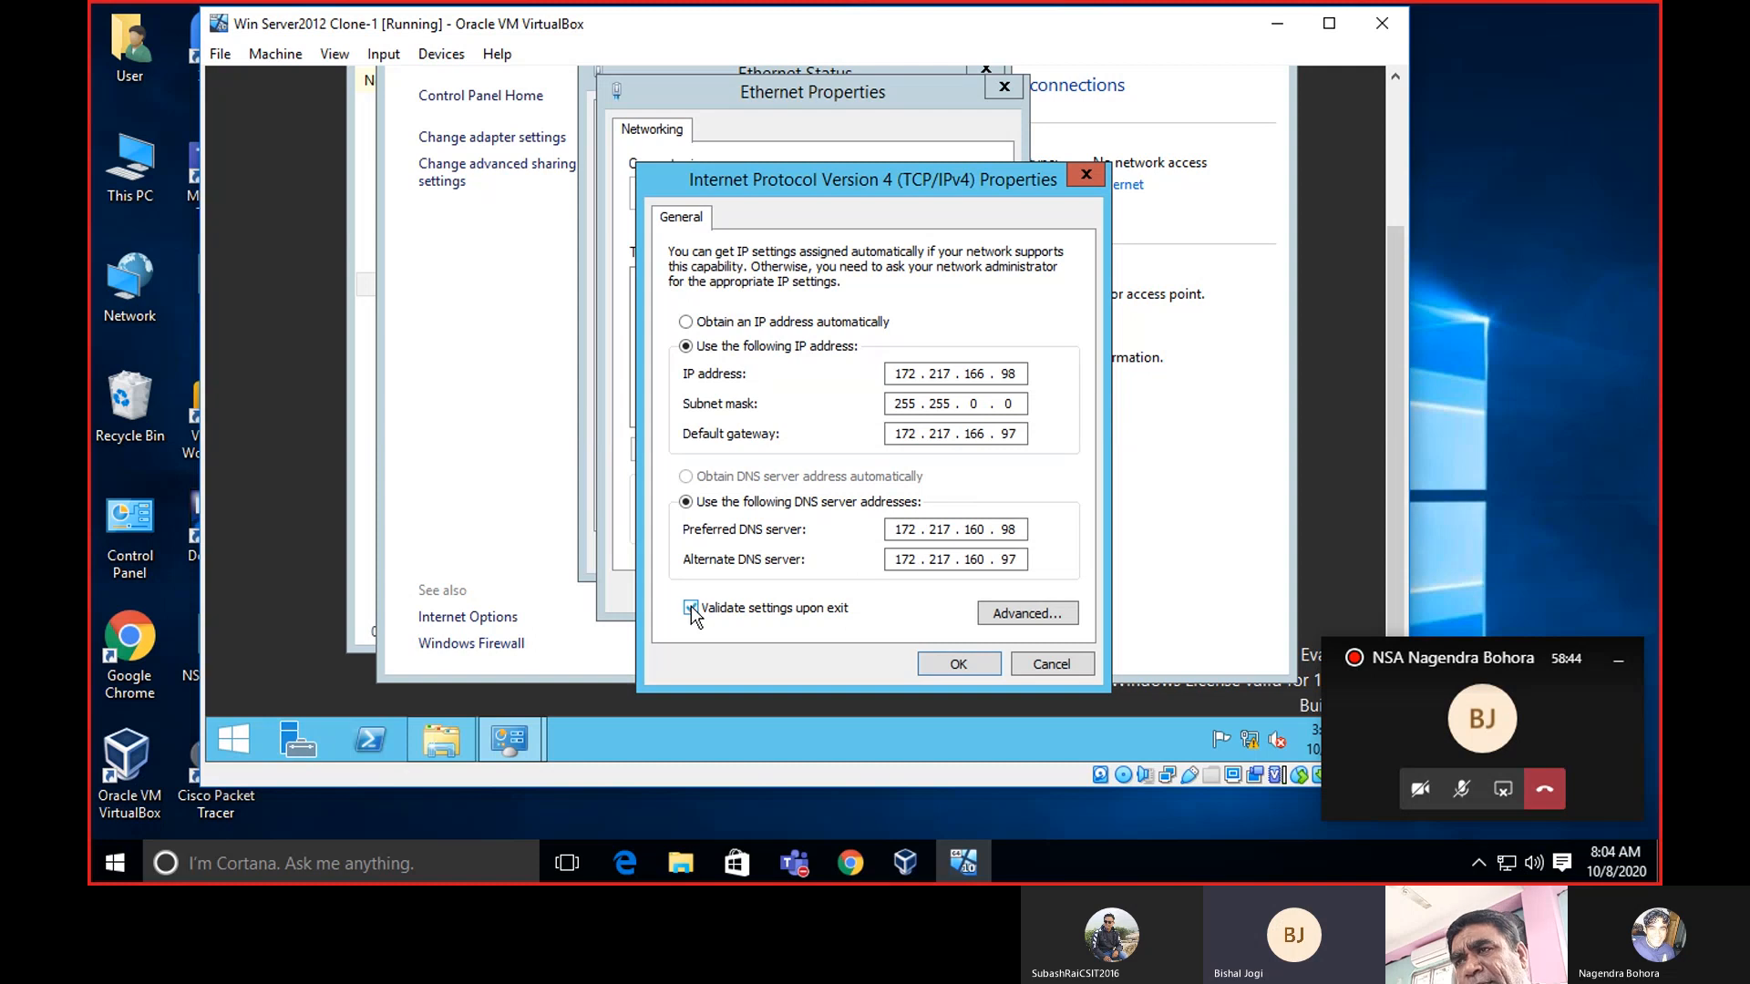
left_click(935, 664)
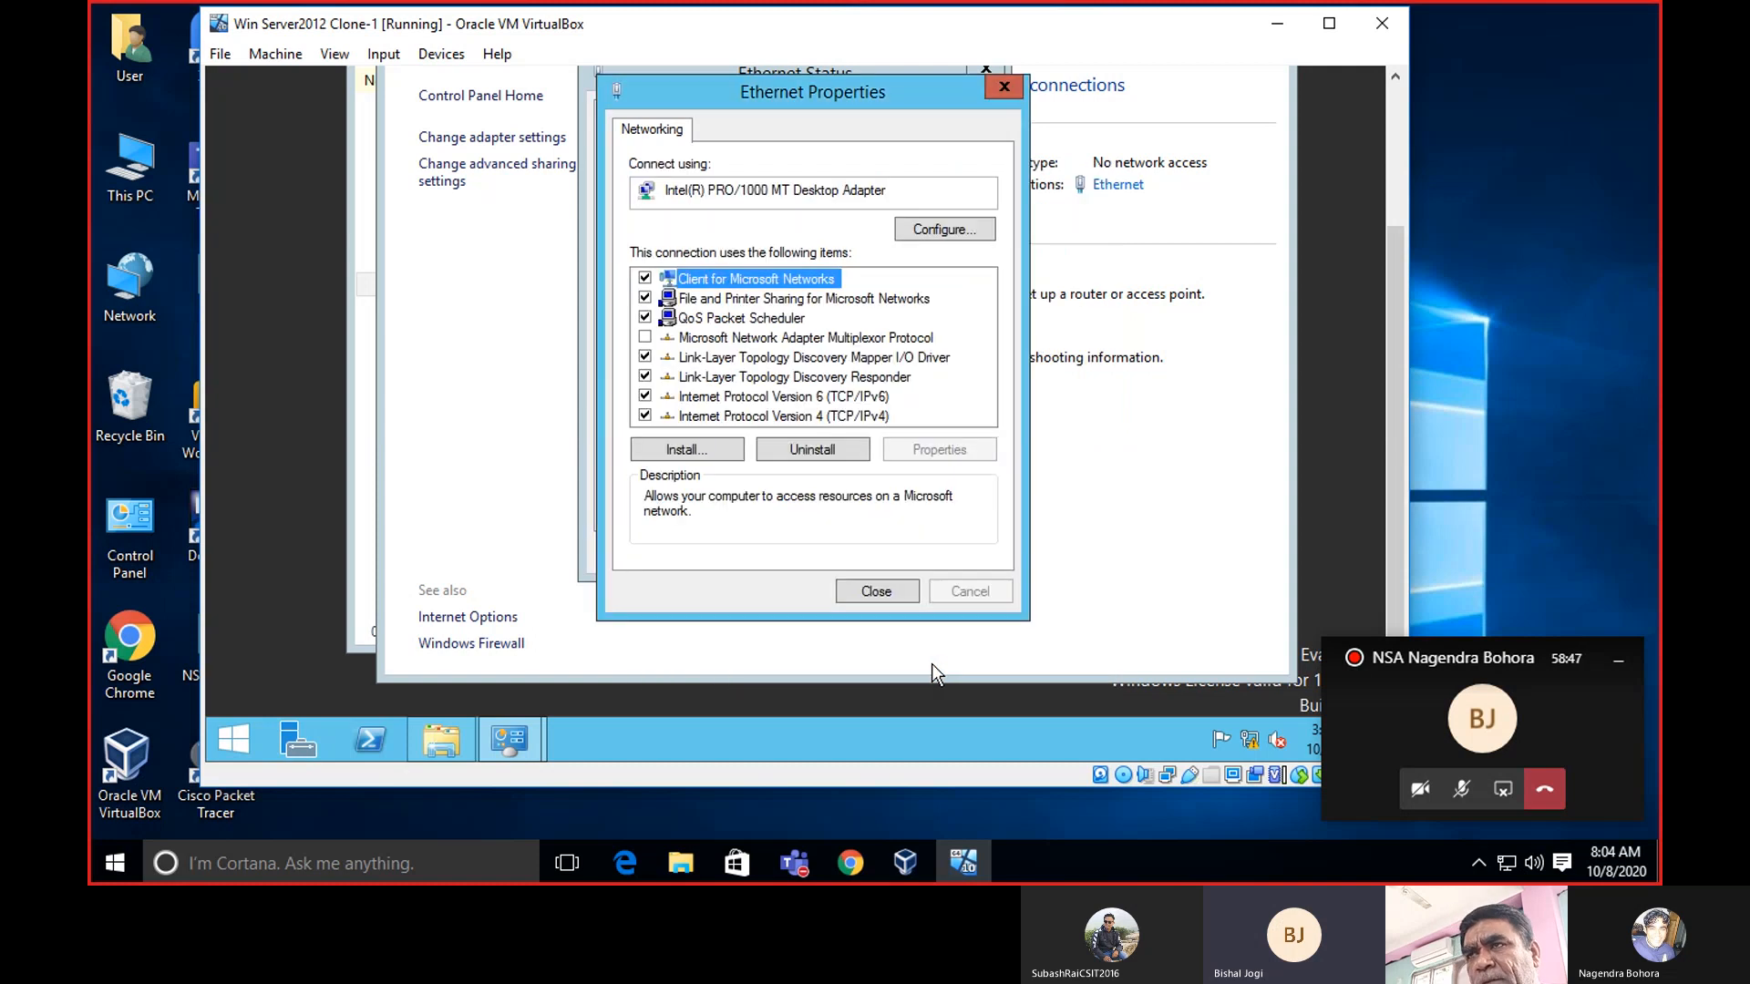
Close Ethernet Properties and the Windows Network Diagnostics window.
left_click(868, 591)
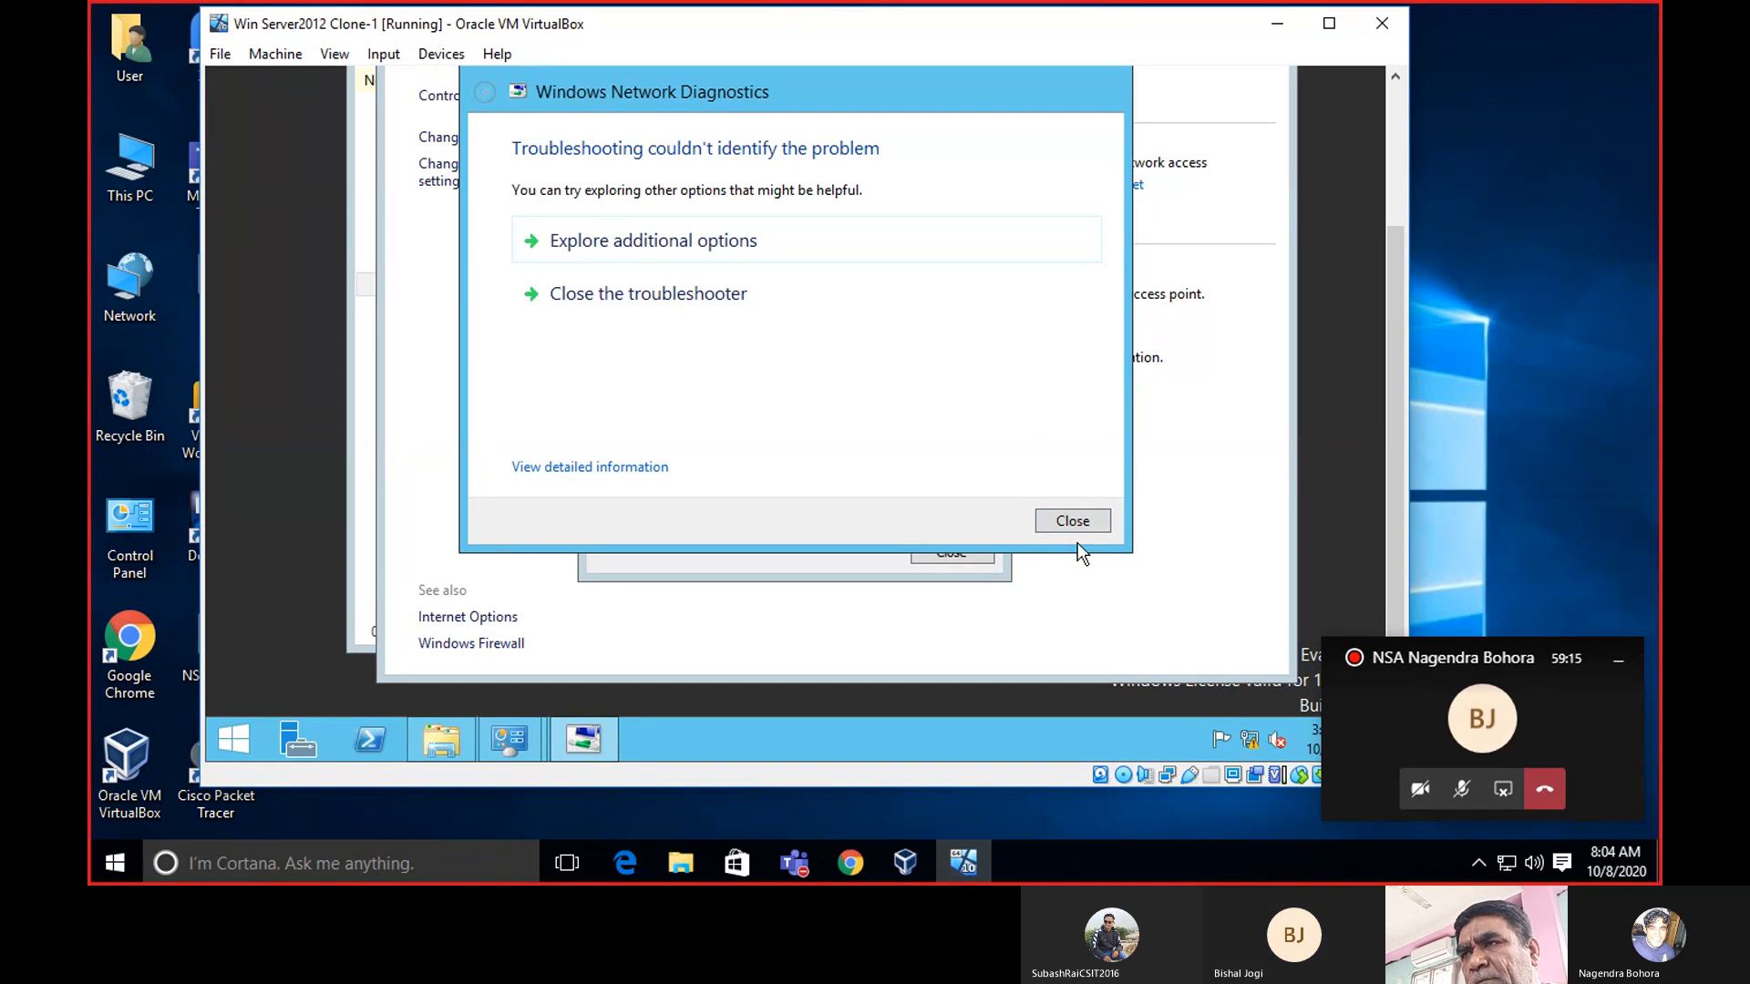
left_click(1083, 522)
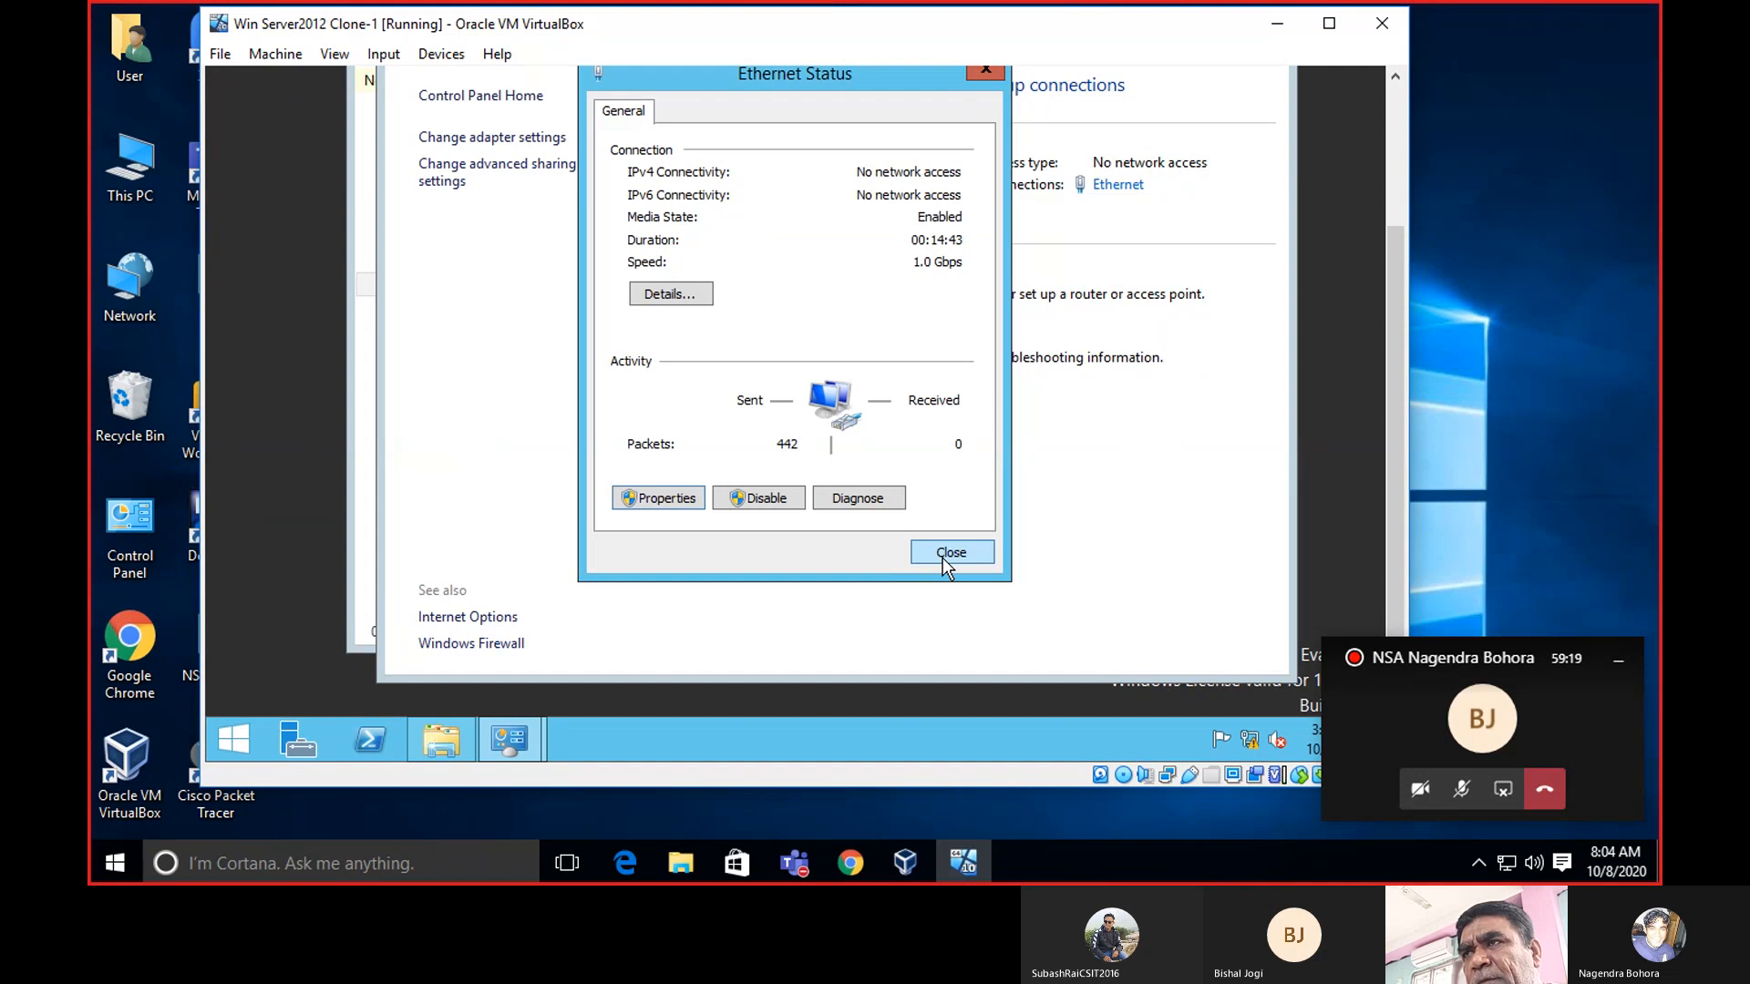
Recheck the IPv4 settings unchanged, then close Ethernet Properties and Ethernet Status.
left_click(665, 498)
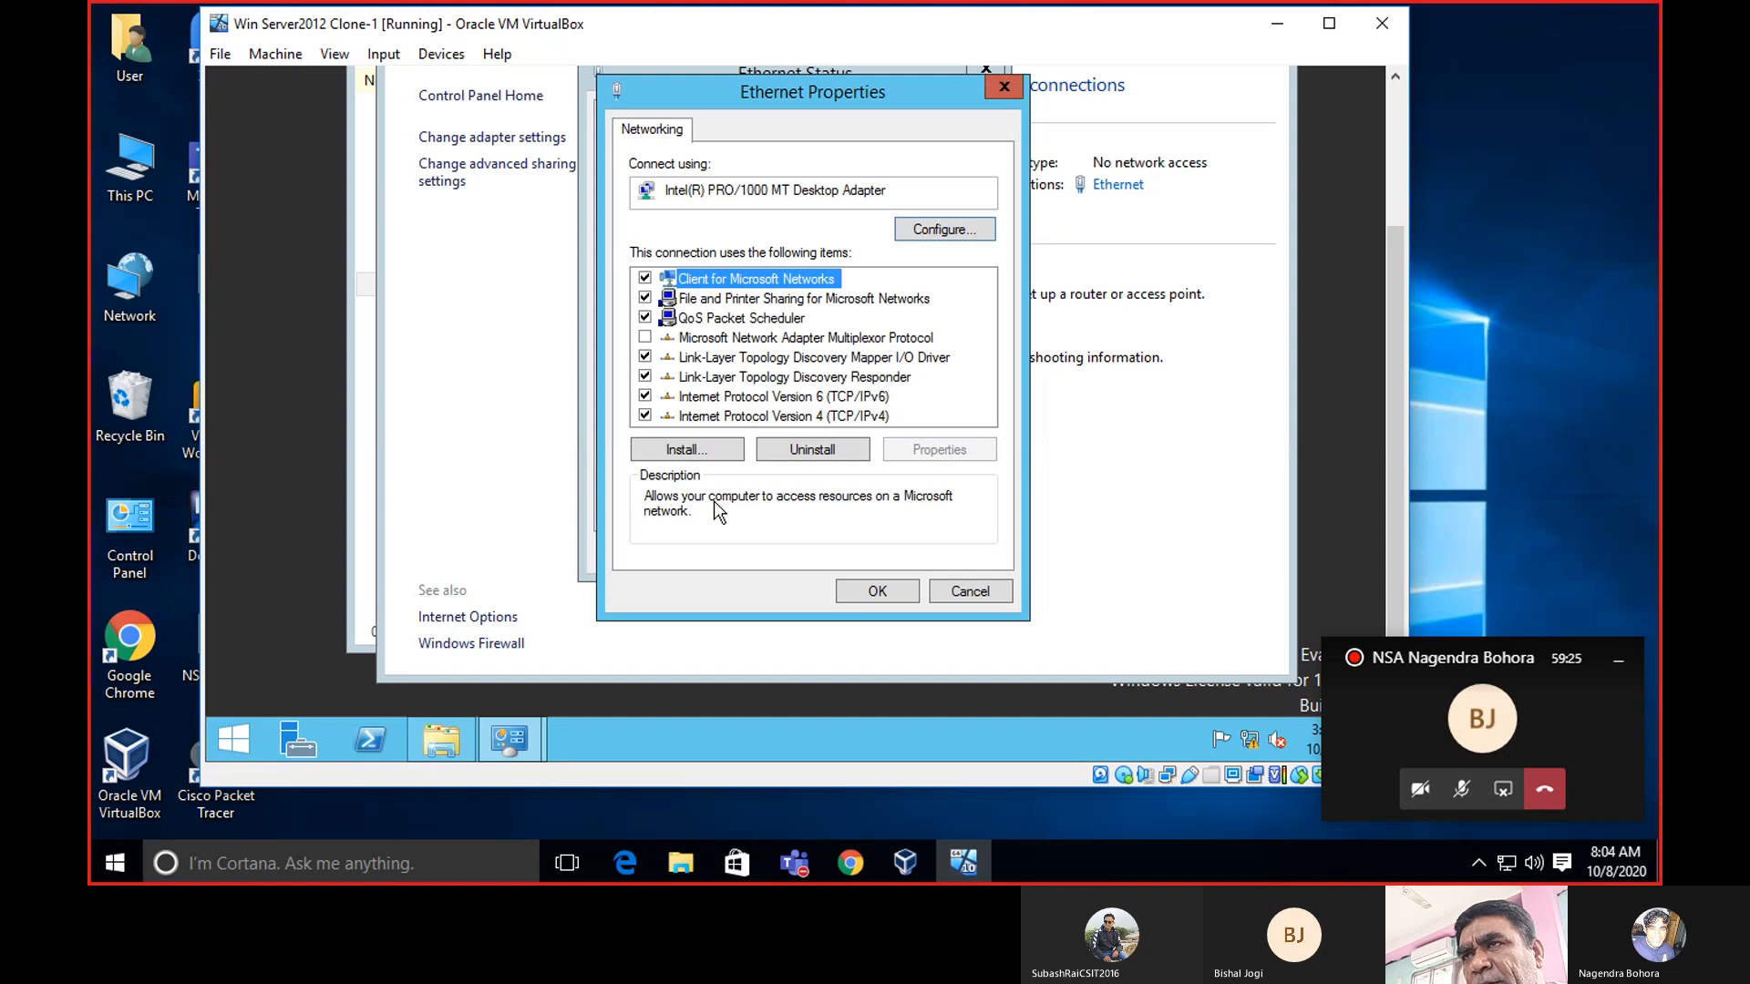
left_click(806, 419)
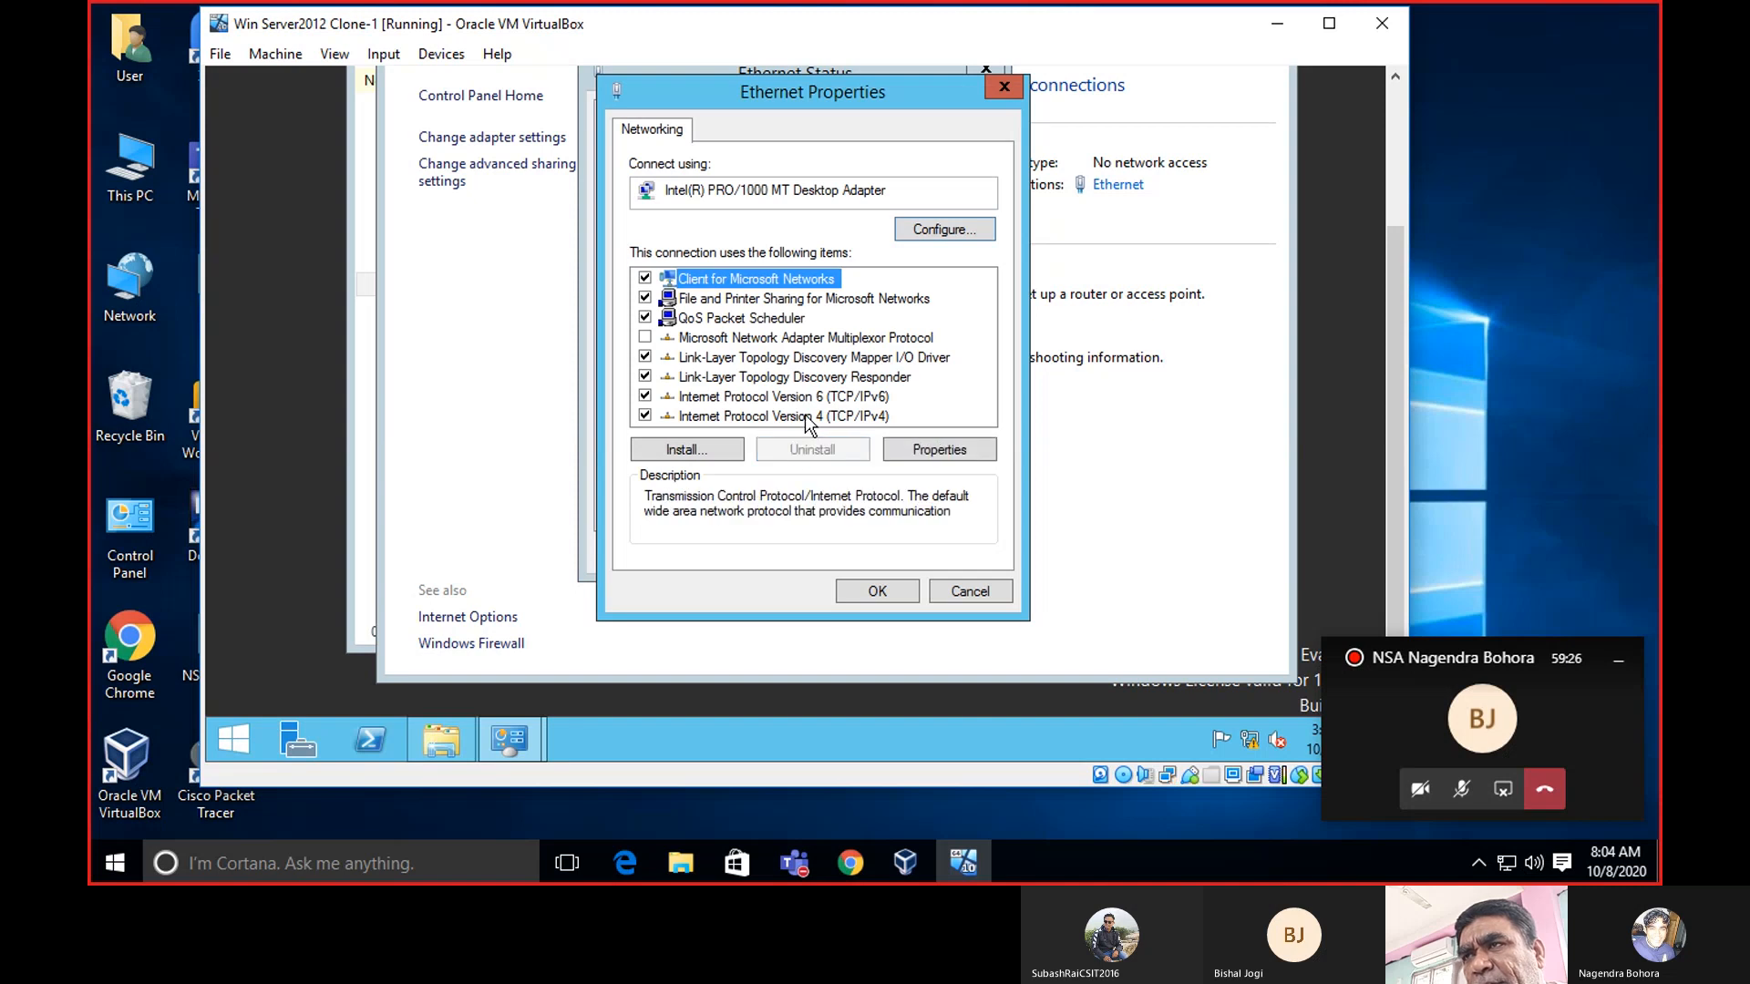
left_click(944, 452)
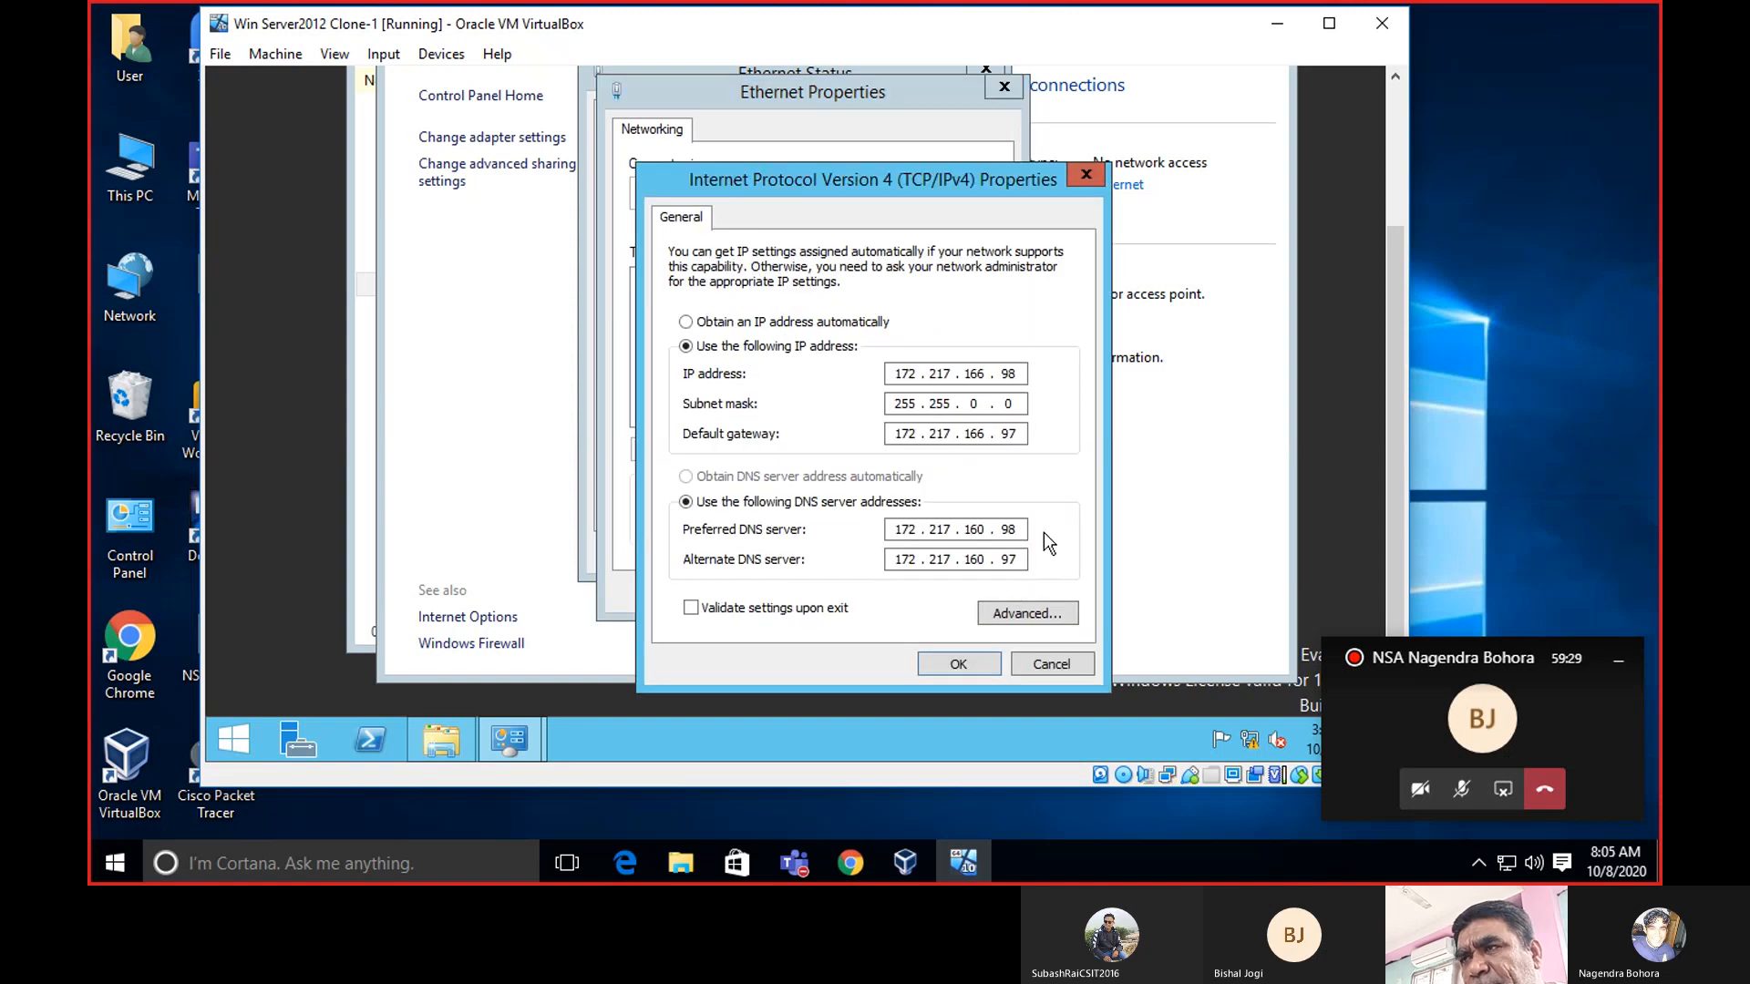
left_click(959, 664)
left_click(868, 589)
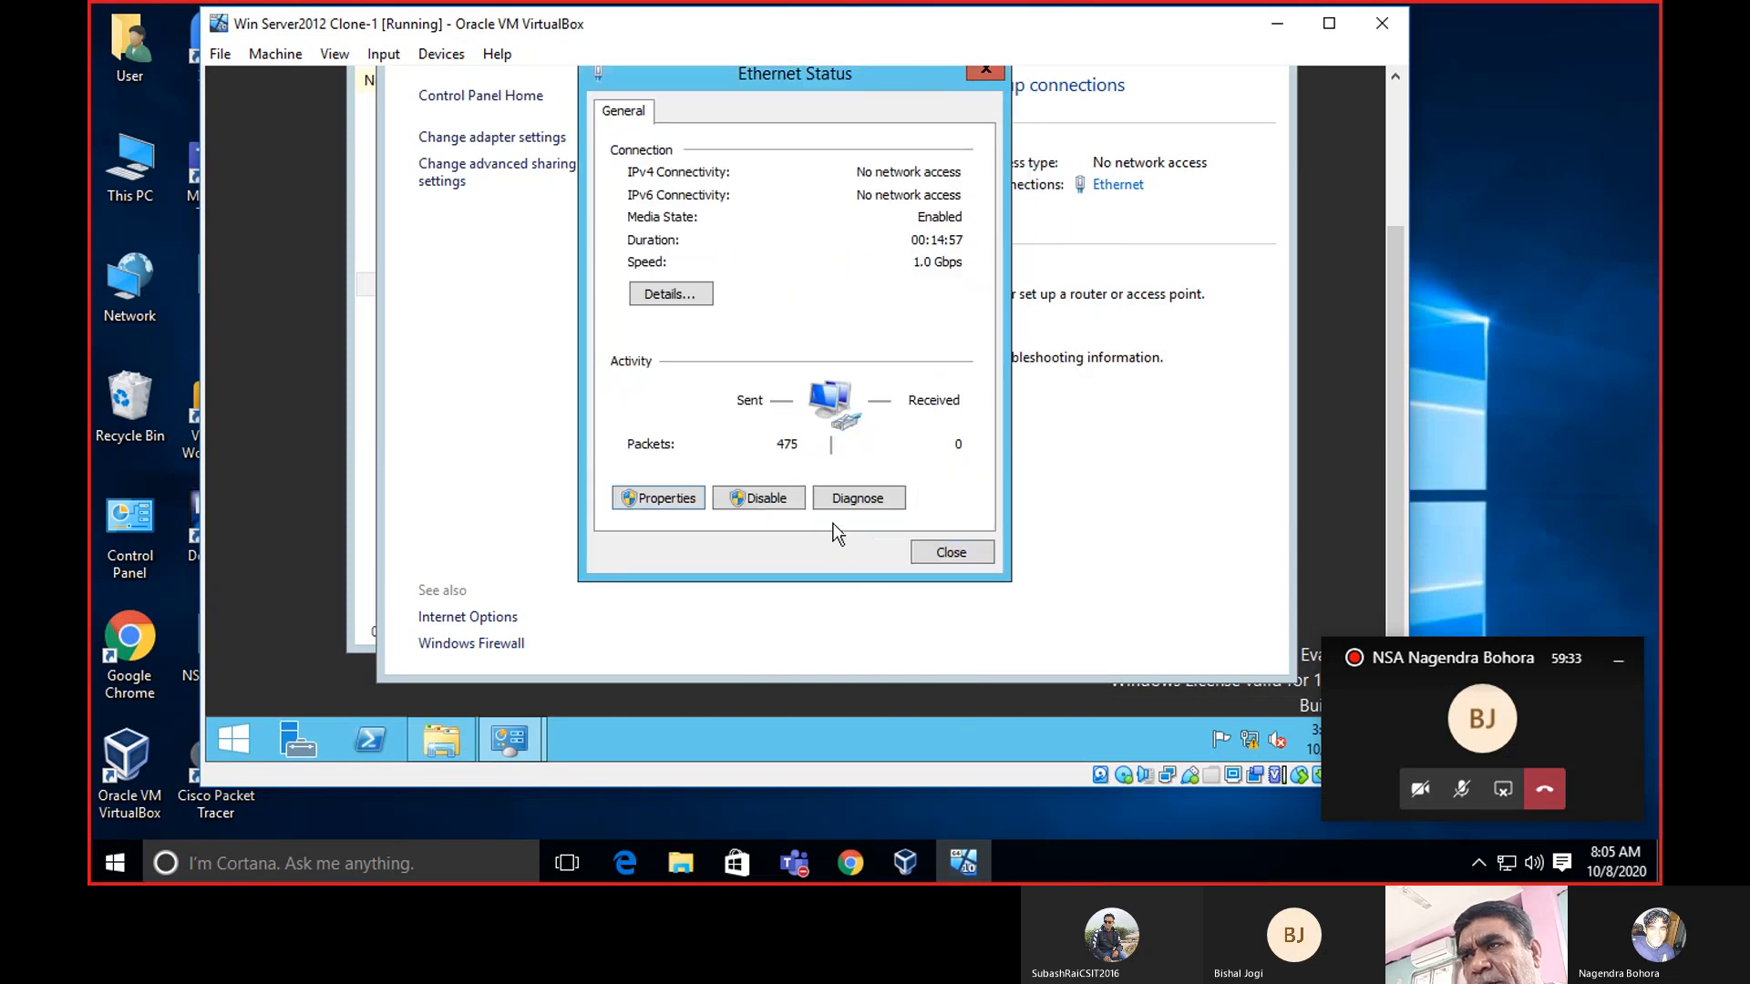
left_click(921, 551)
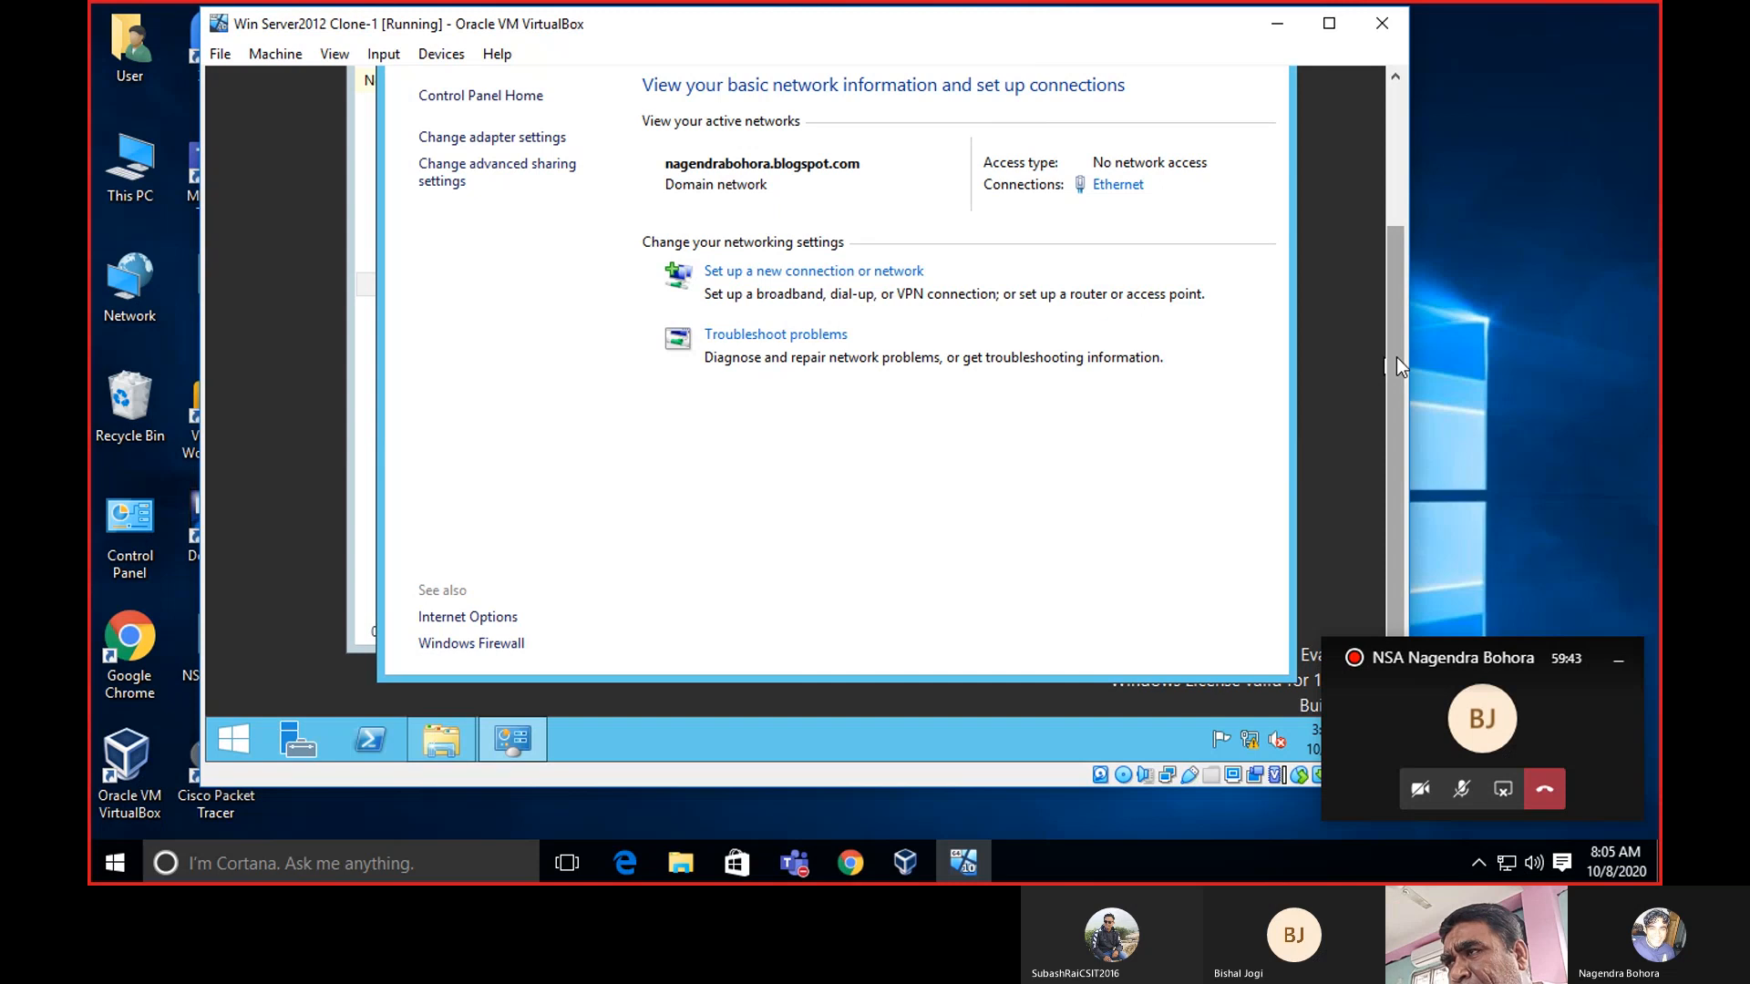
Close the Network and Sharing Center and Network windows.
left_click_drag(1397, 358, 1403, 248)
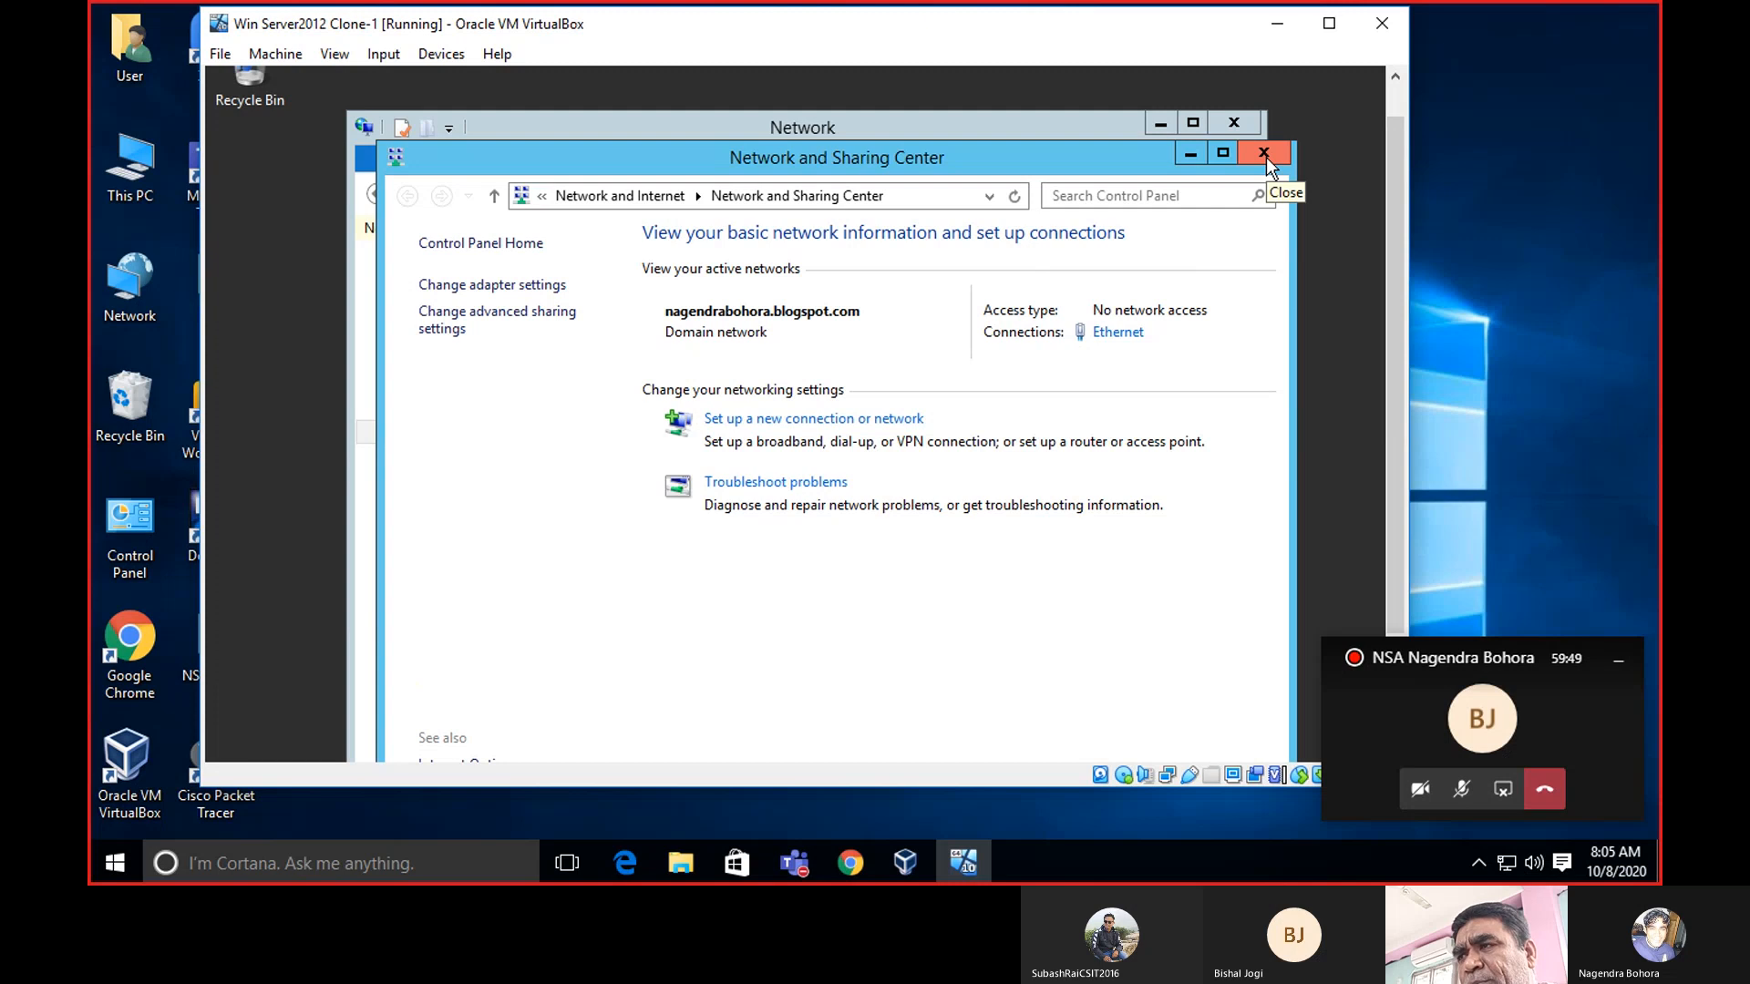
mouse_move(1397, 153)
left_mouse_down()
mouse_move(1408, 287)
mouse_move(1402, 150)
left_mouse_up()
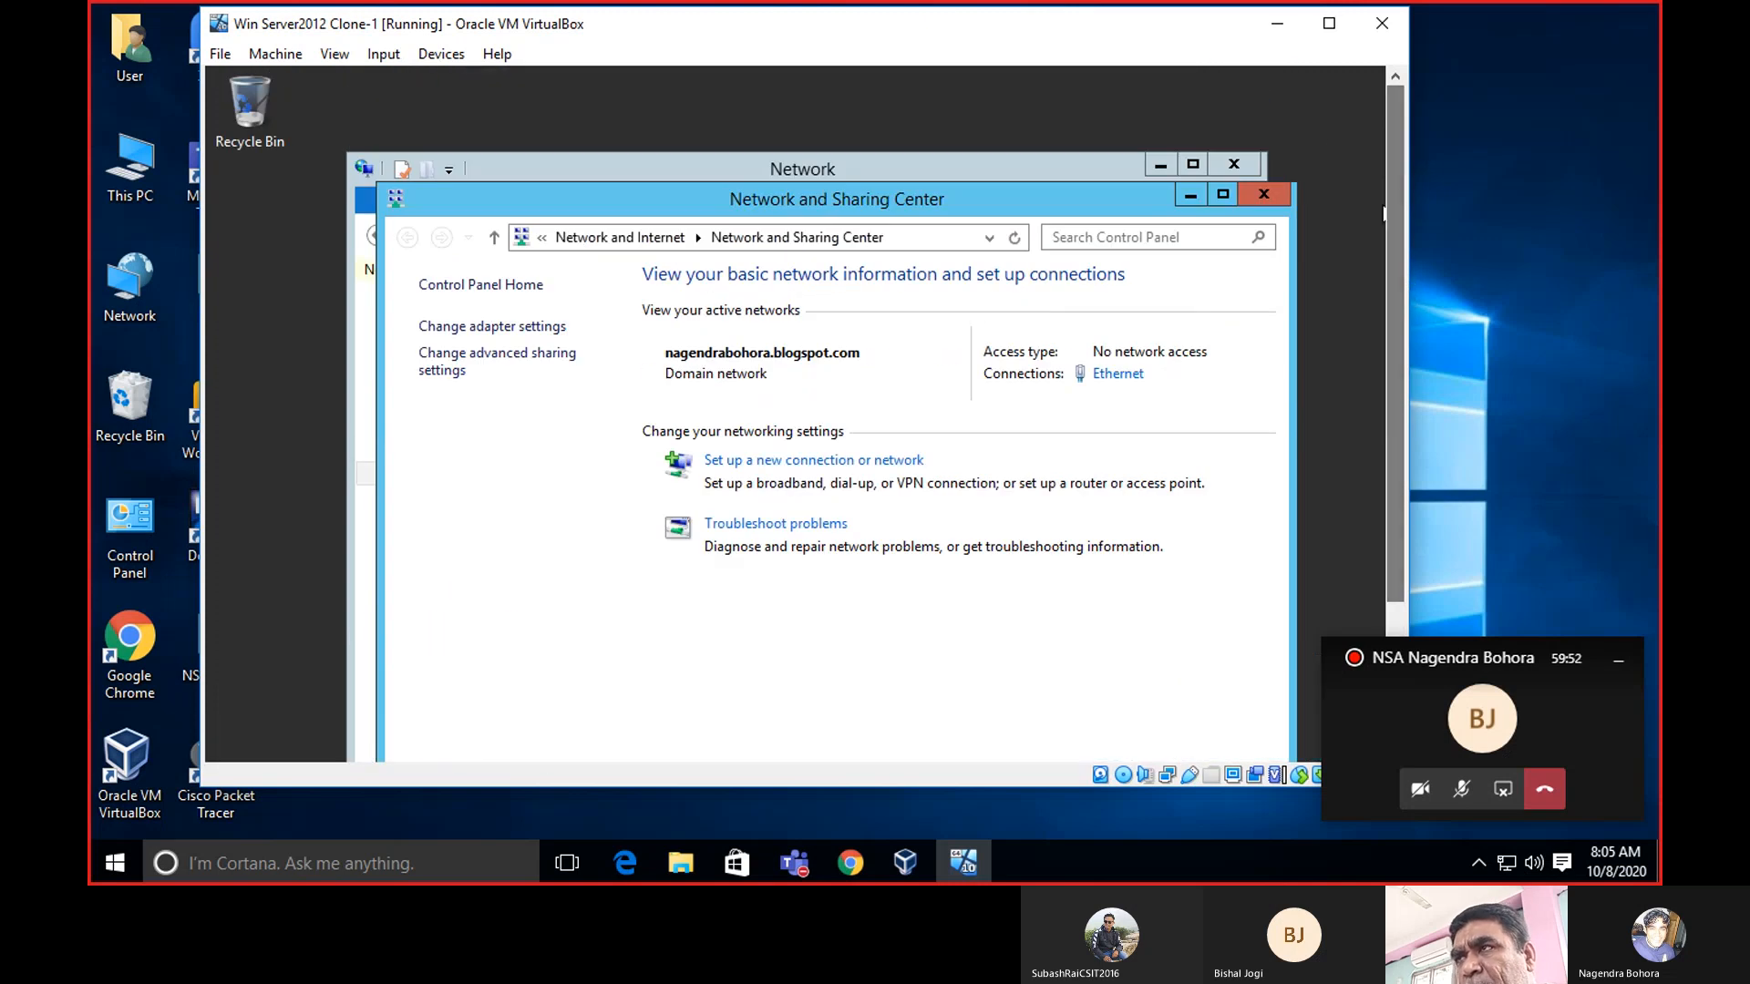
left_click(1283, 191)
left_click(1234, 164)
left_click_drag(1401, 164, 1408, 367)
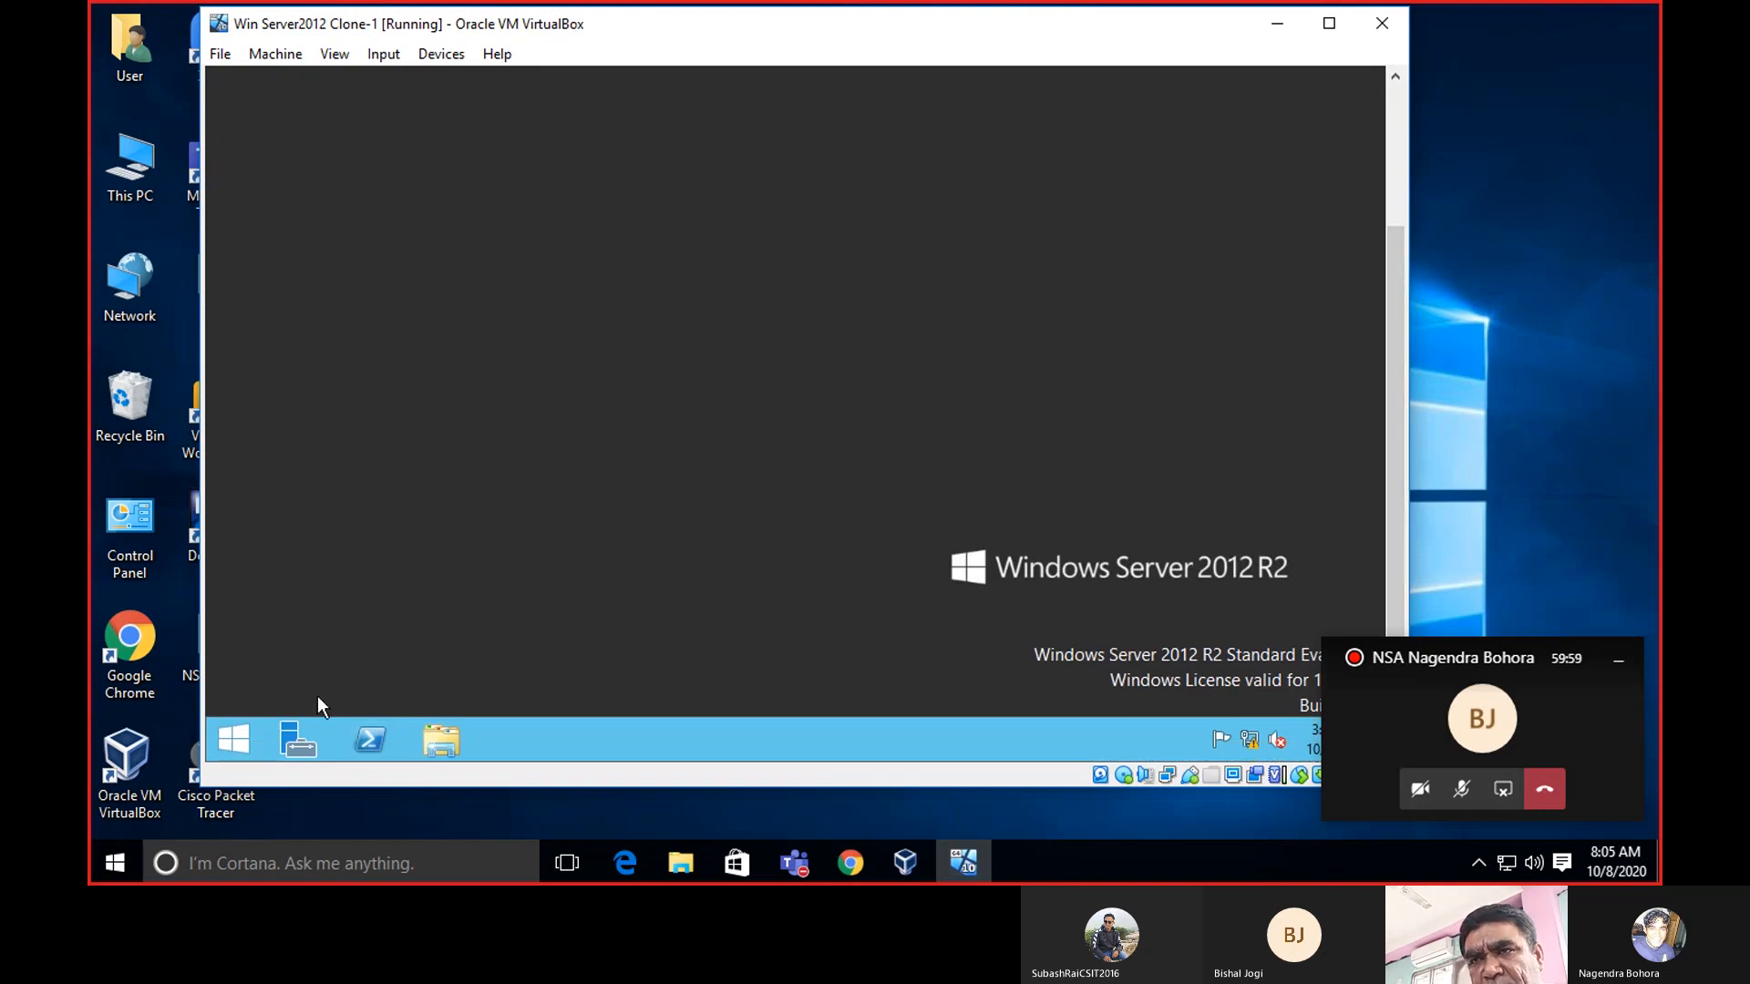
Launch Server Manager from the taskbar and switch to its DHCP role page.
left_click(298, 739)
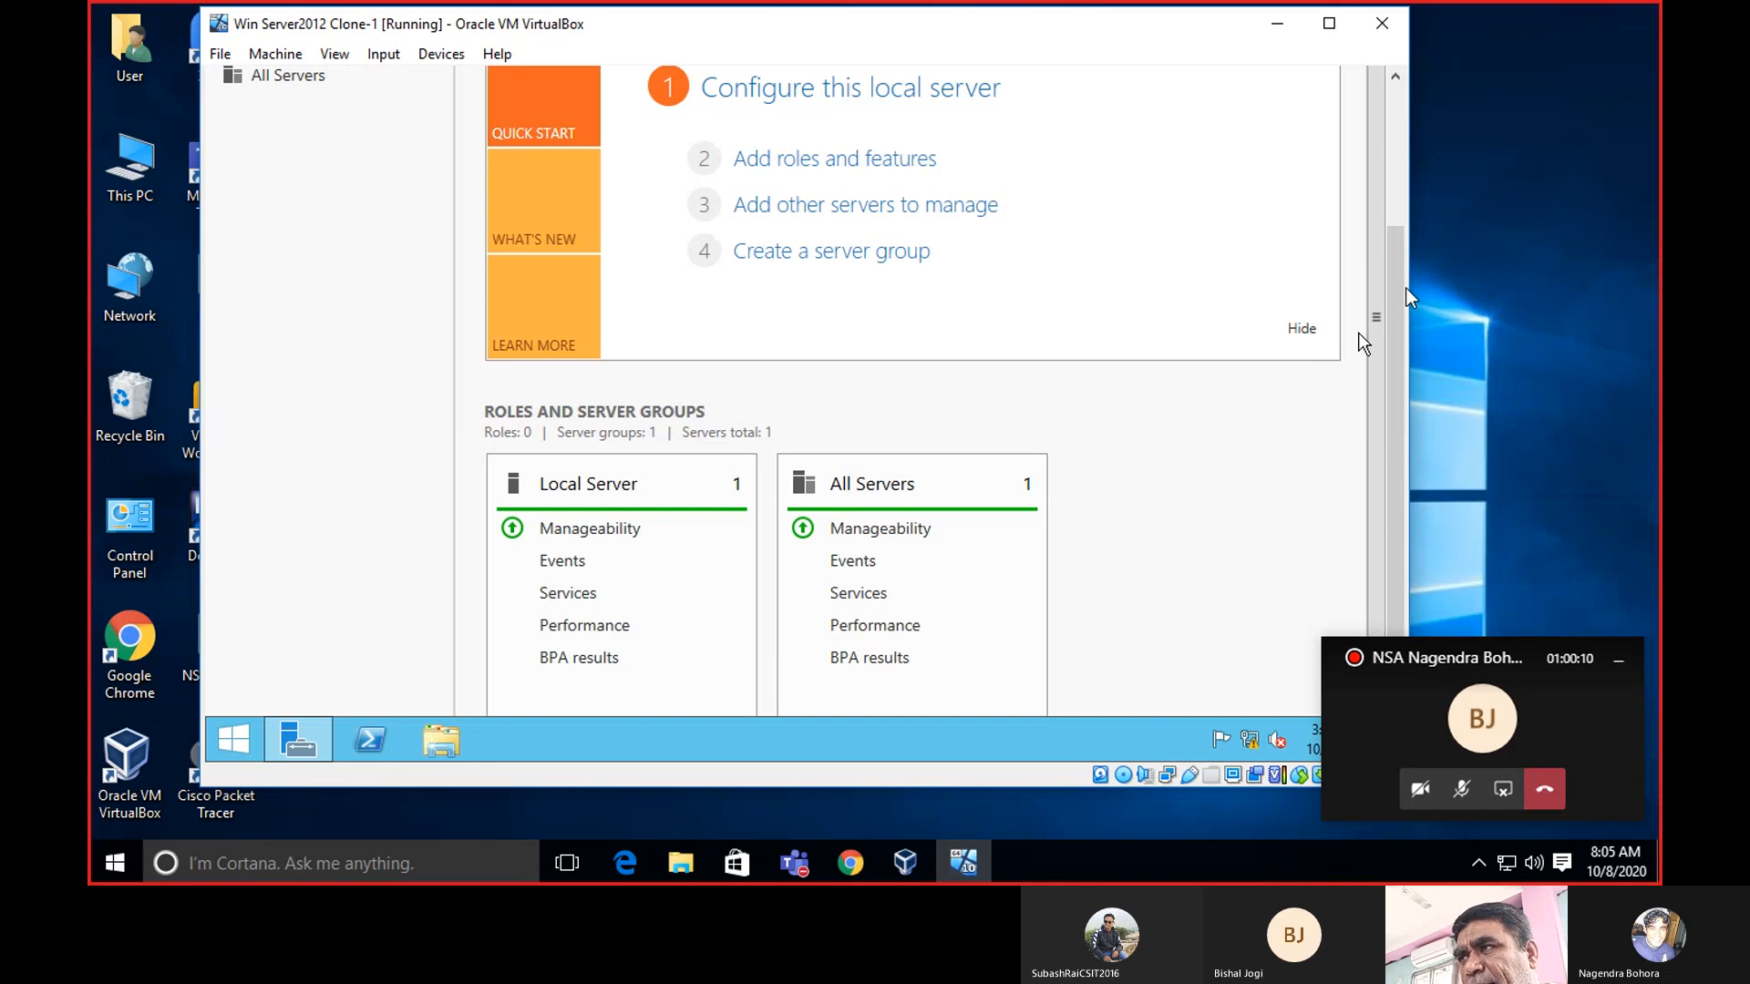
mouse_move(1398, 293)
left_mouse_down()
mouse_move(1402, 170)
mouse_move(1410, 301)
left_mouse_up()
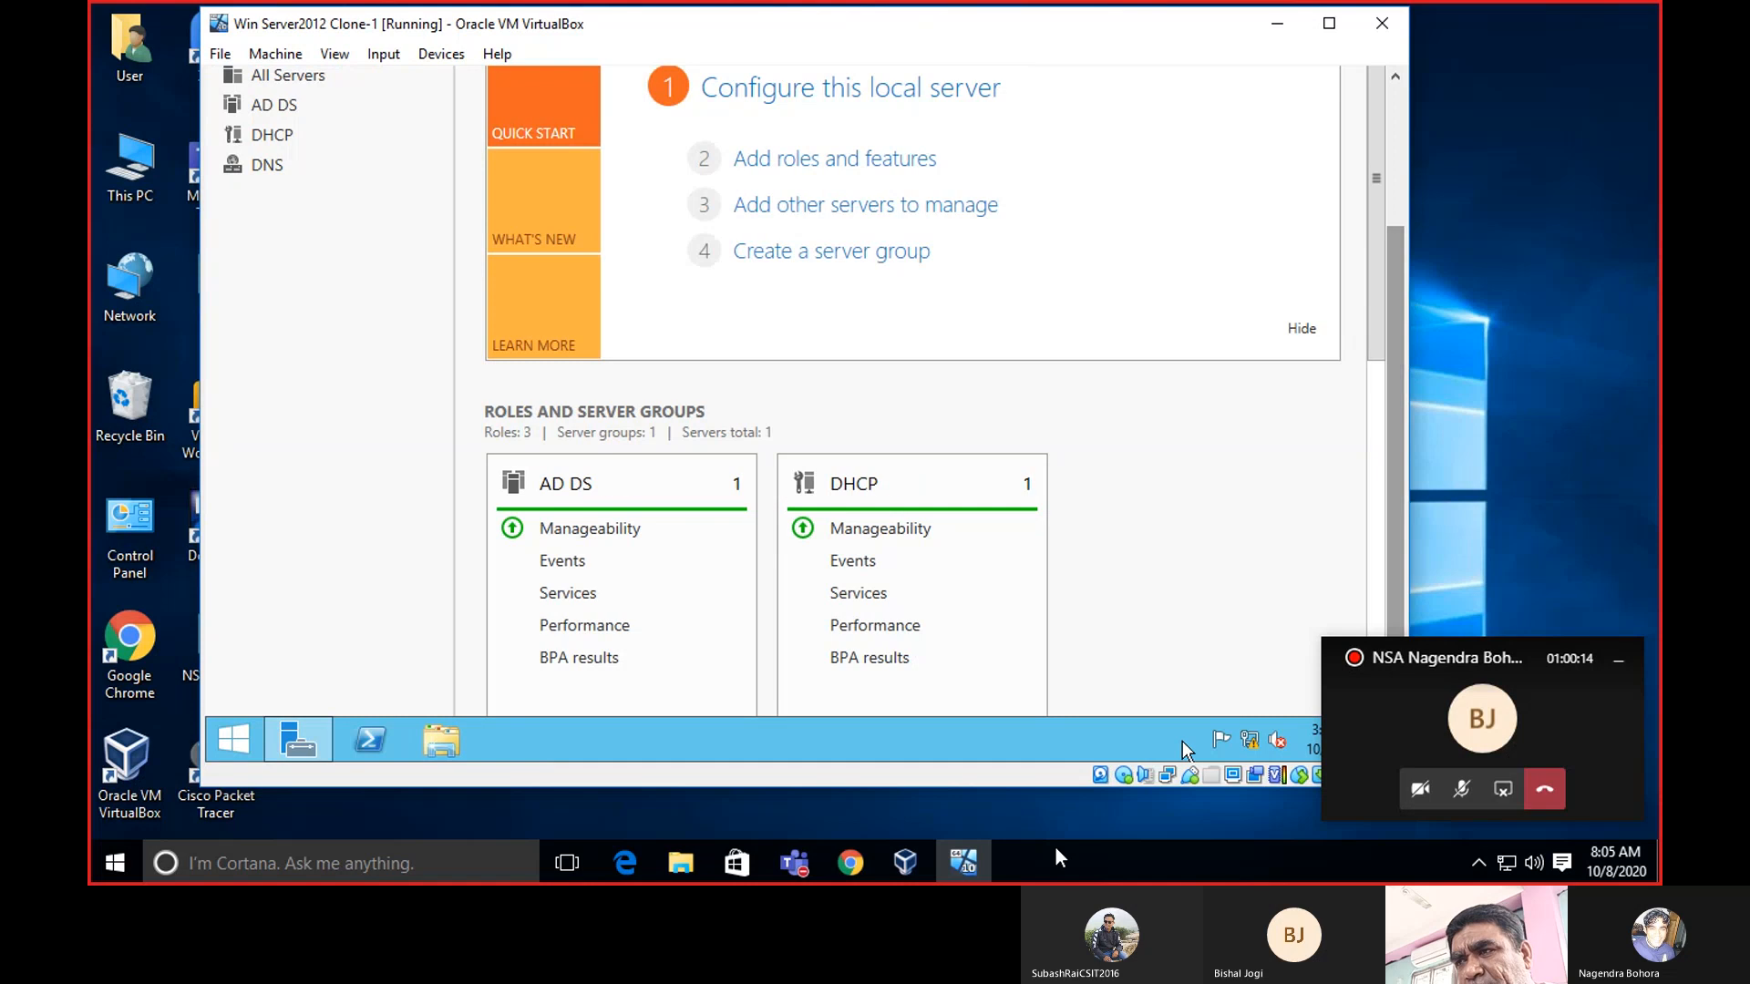
mouse_move(813, 868)
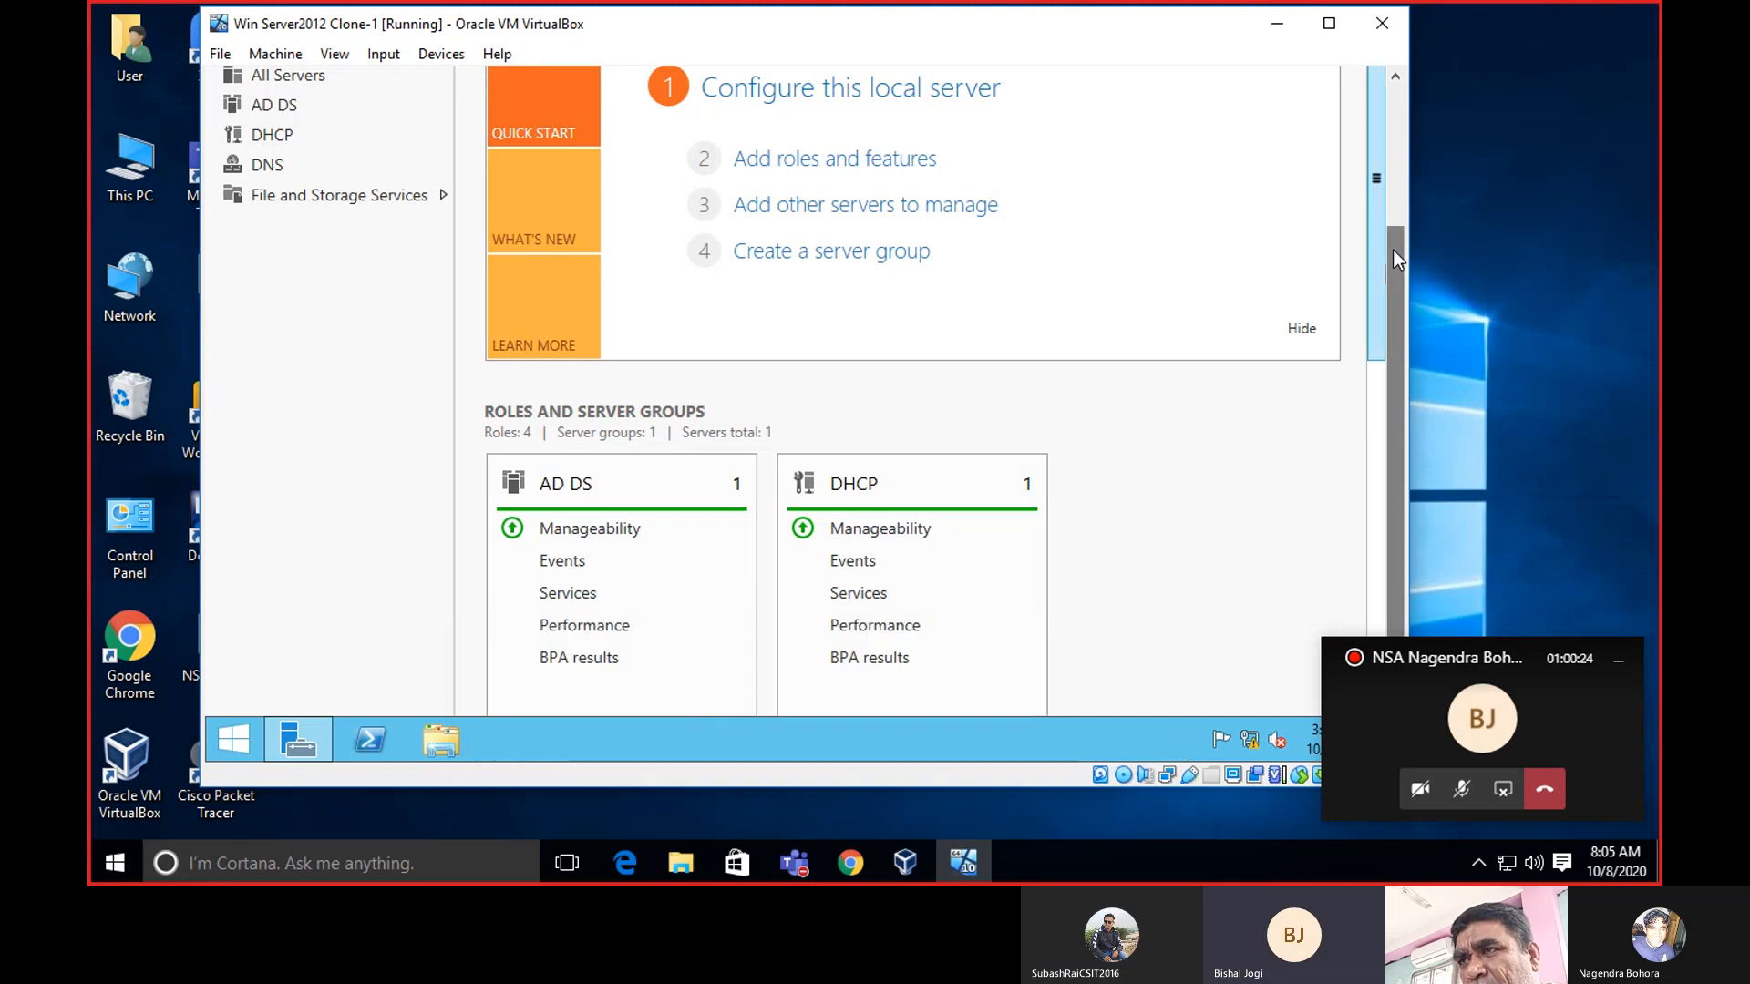
mouse_move(1397, 279)
left_mouse_down()
mouse_move(1408, 170)
mouse_move(1405, 250)
left_mouse_up()
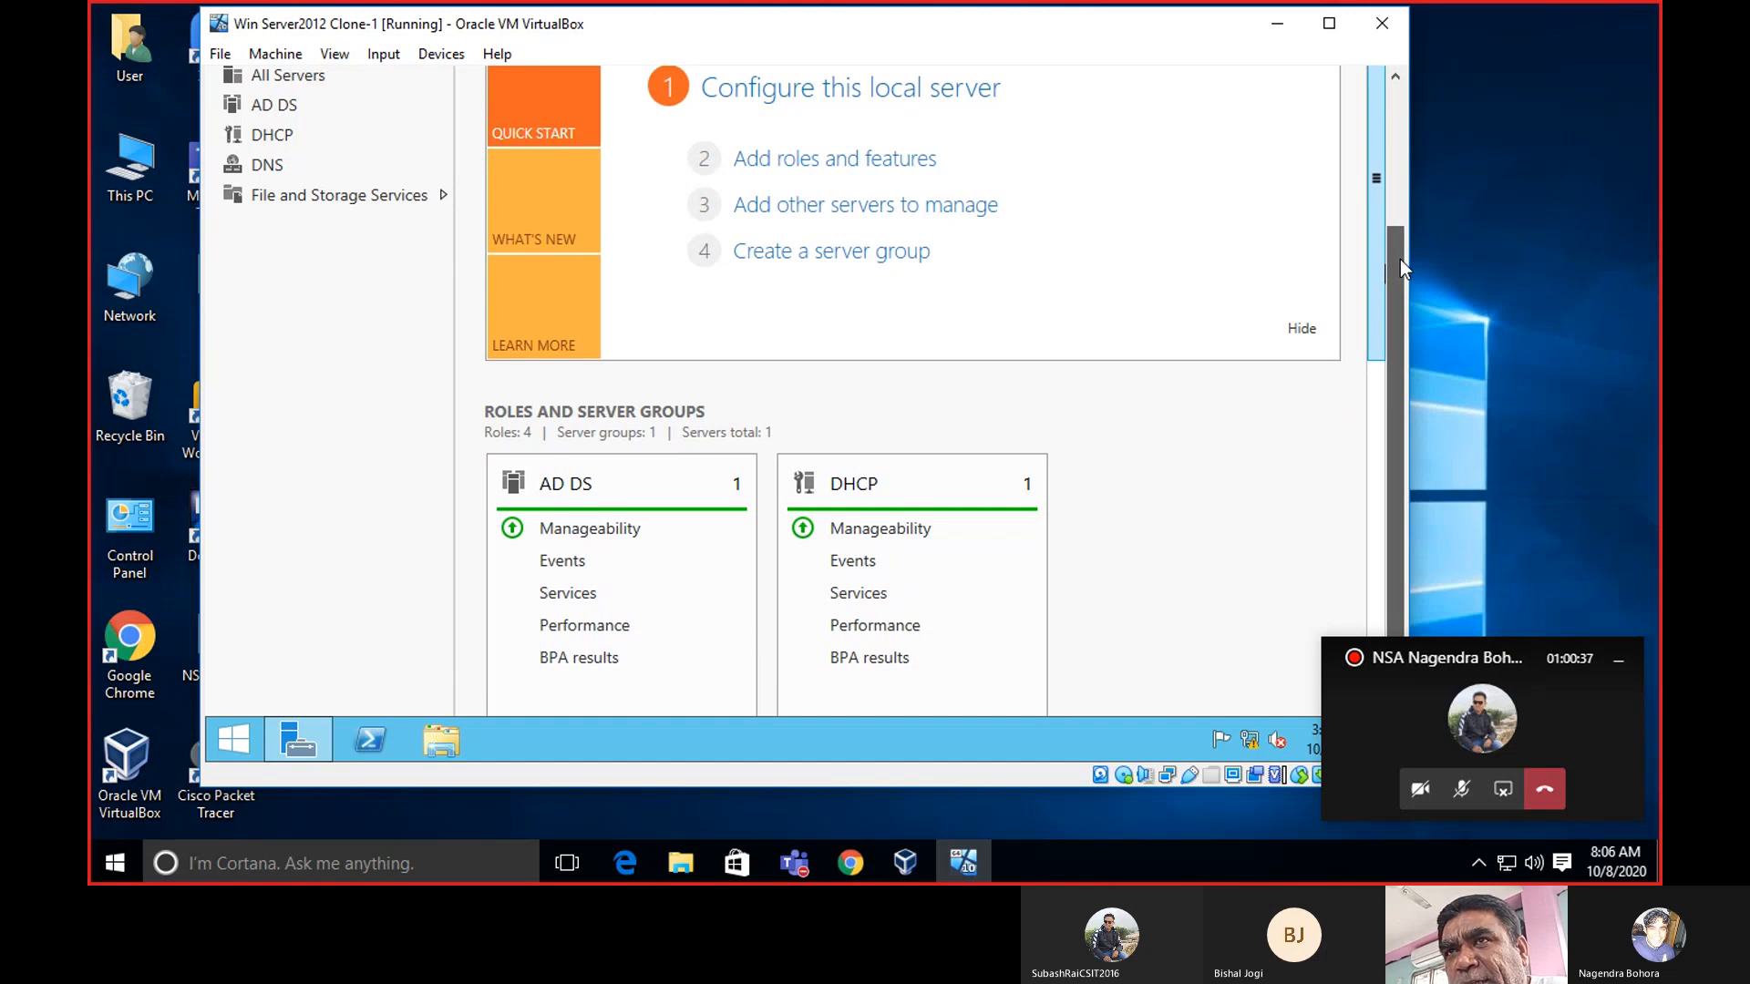
left_click_drag(1400, 259, 1410, 185)
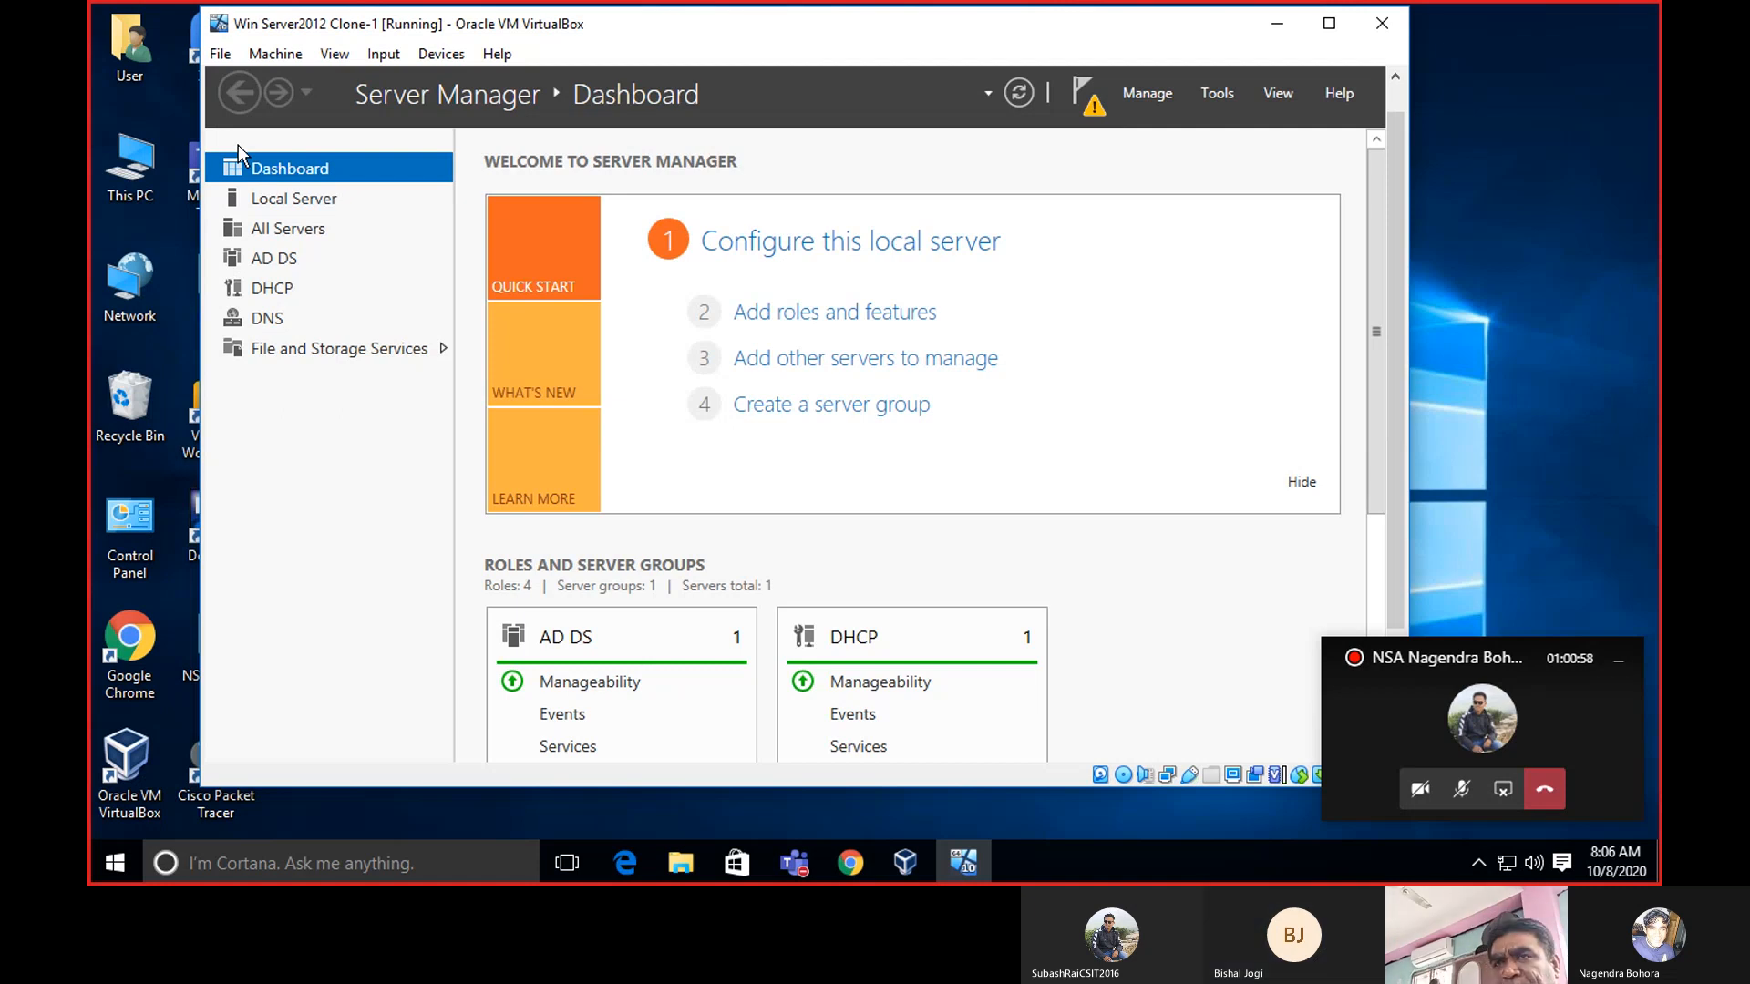
left_click(255, 290)
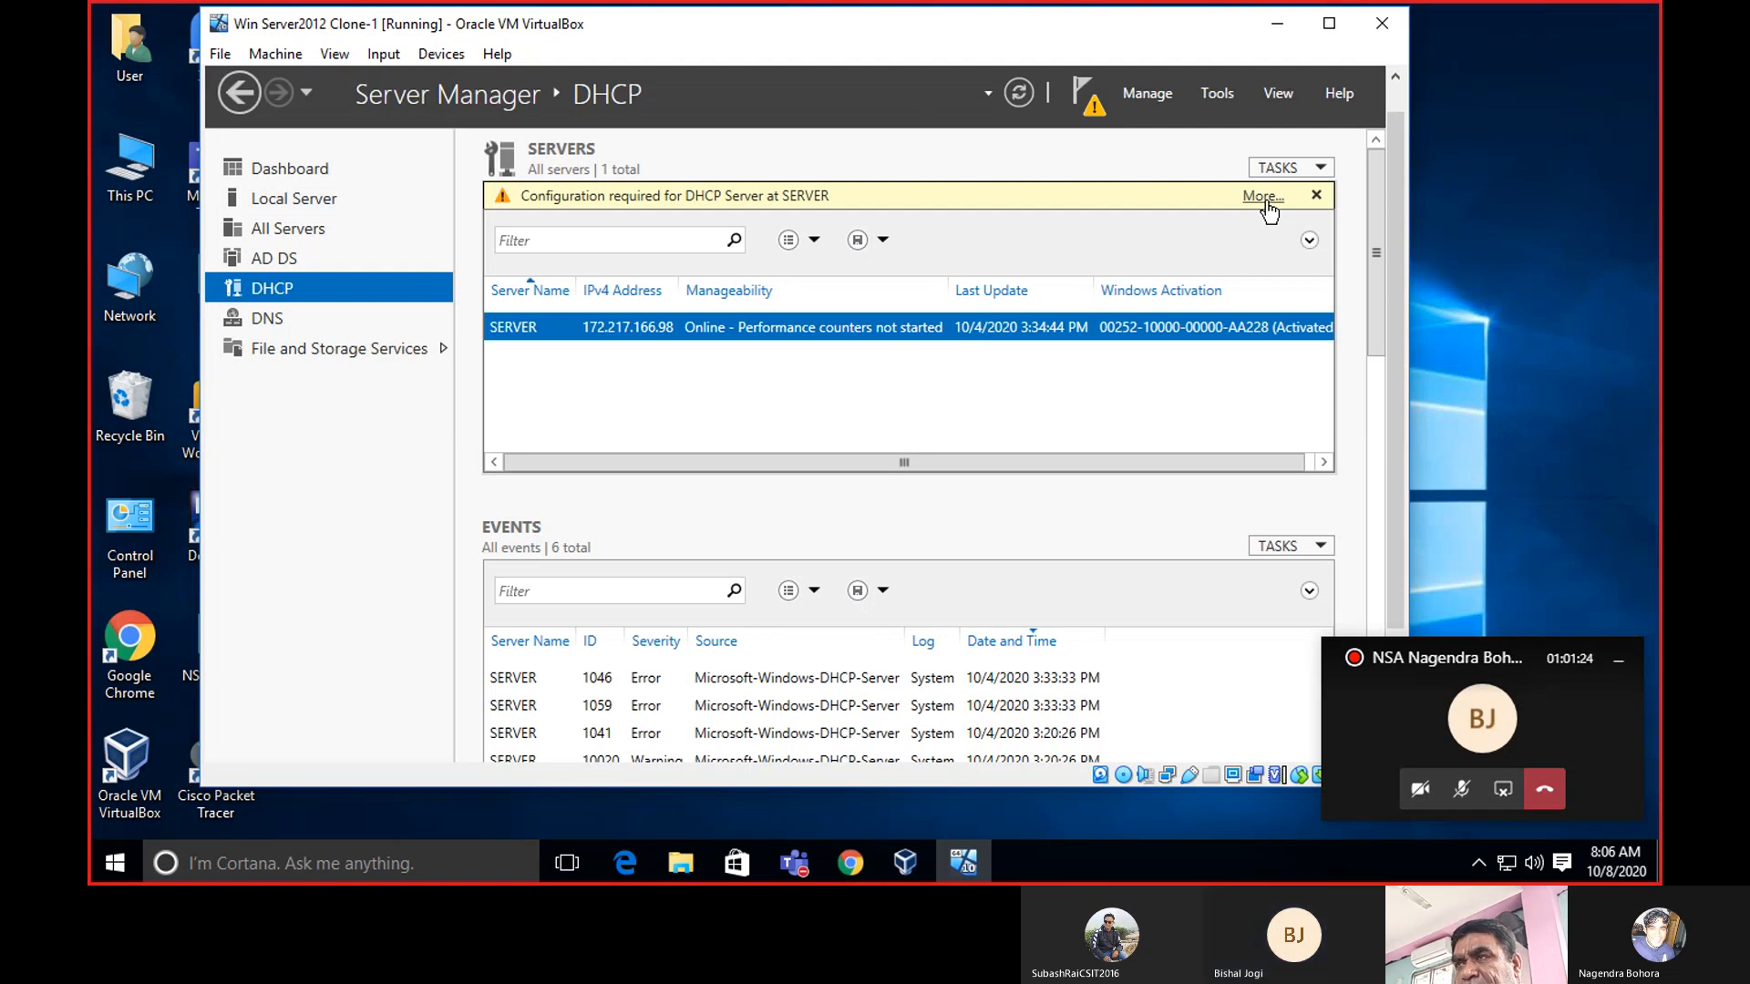
Launch the DHCP console from Server Manager's Tools menu.
left_click(1224, 96)
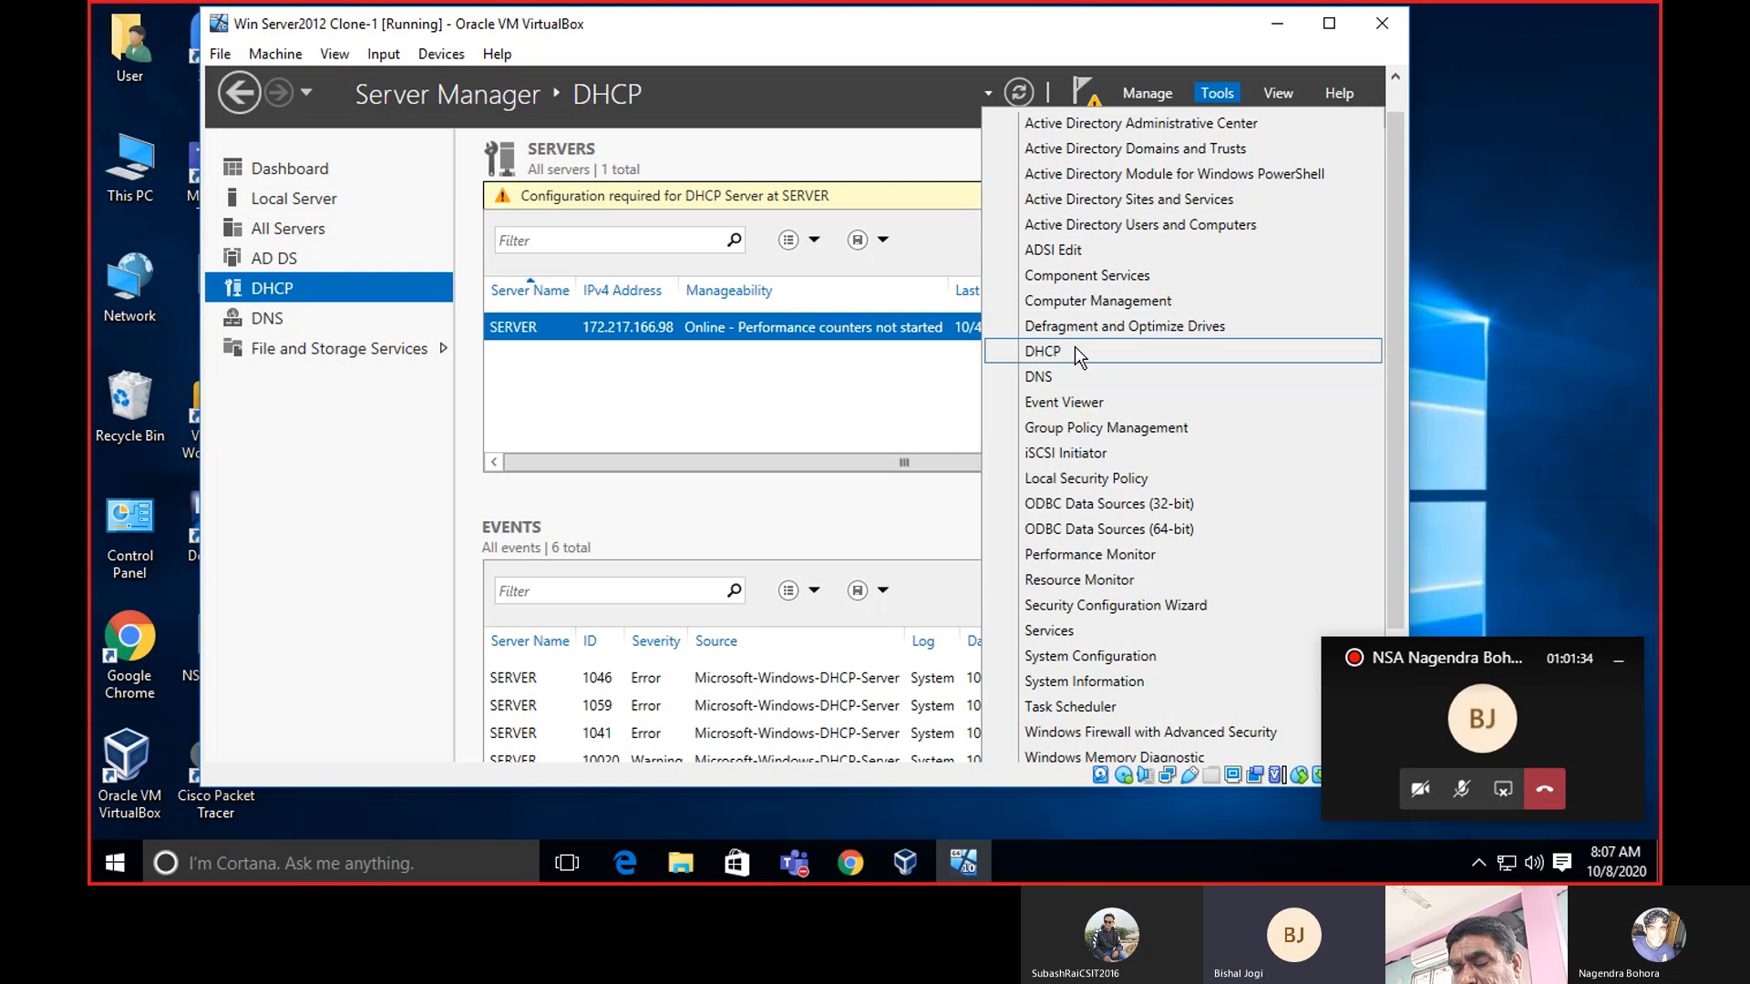
left_click(1075, 352)
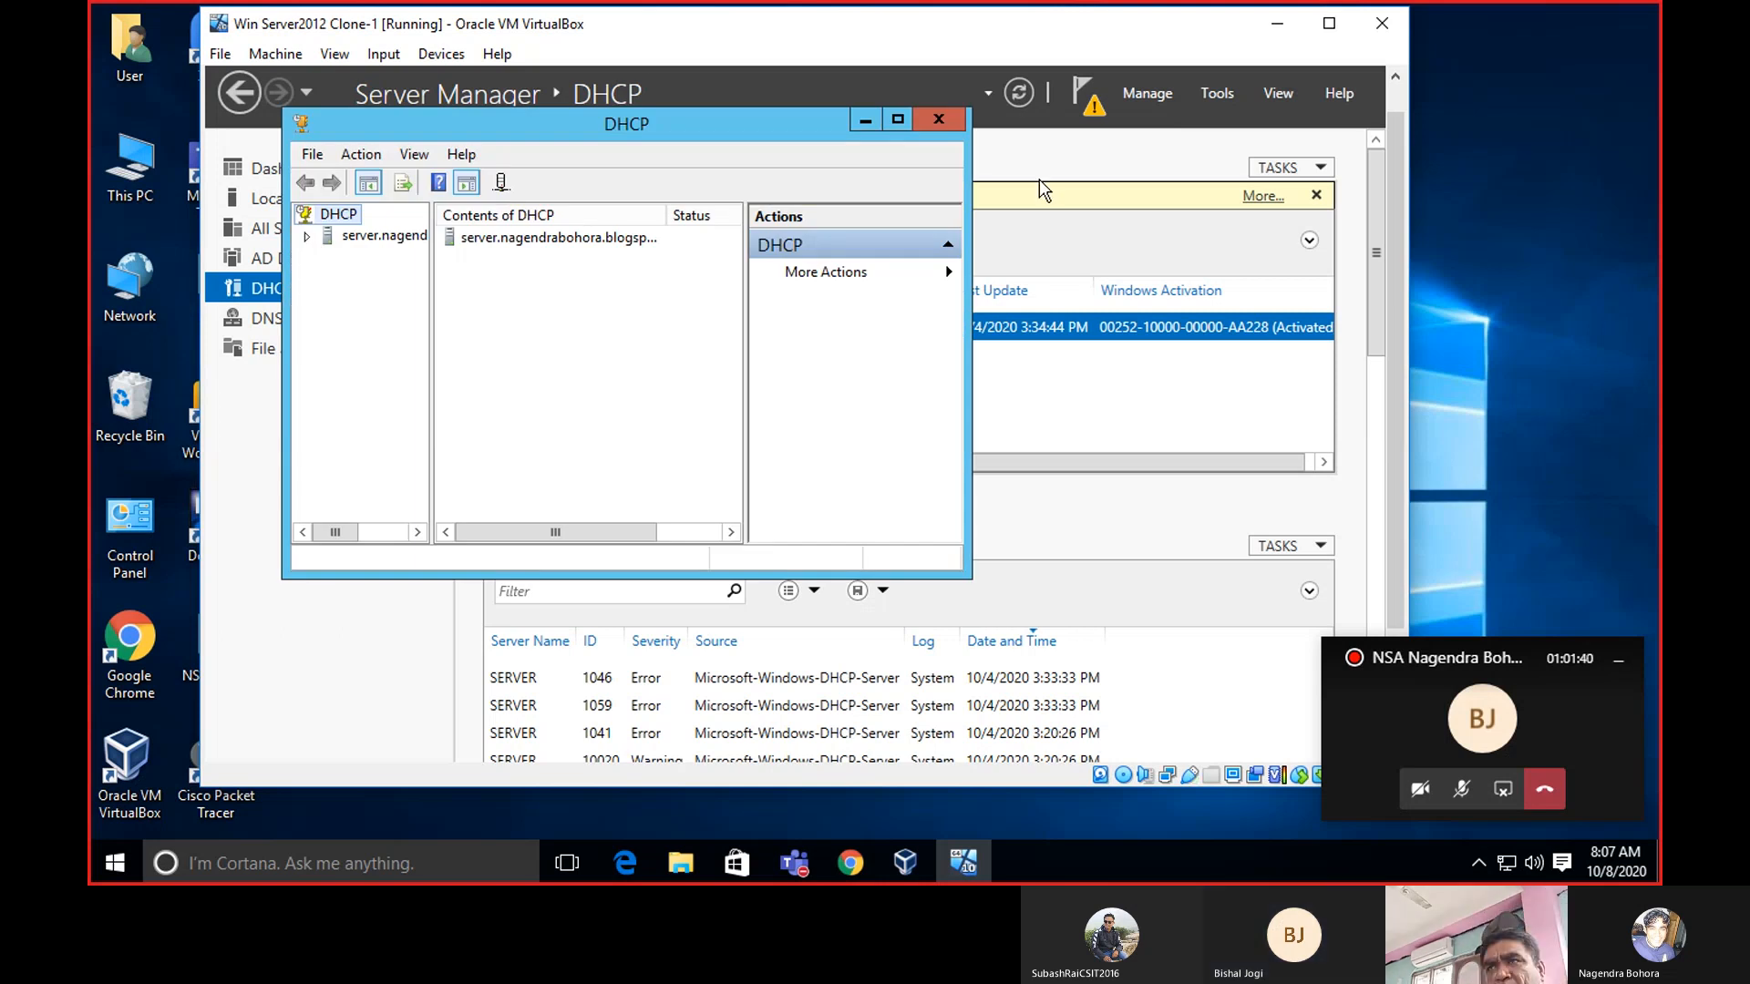
Maximize the DHCP console, widen the tree pane, and expand the server and its IPv4 node.
left_click(898, 119)
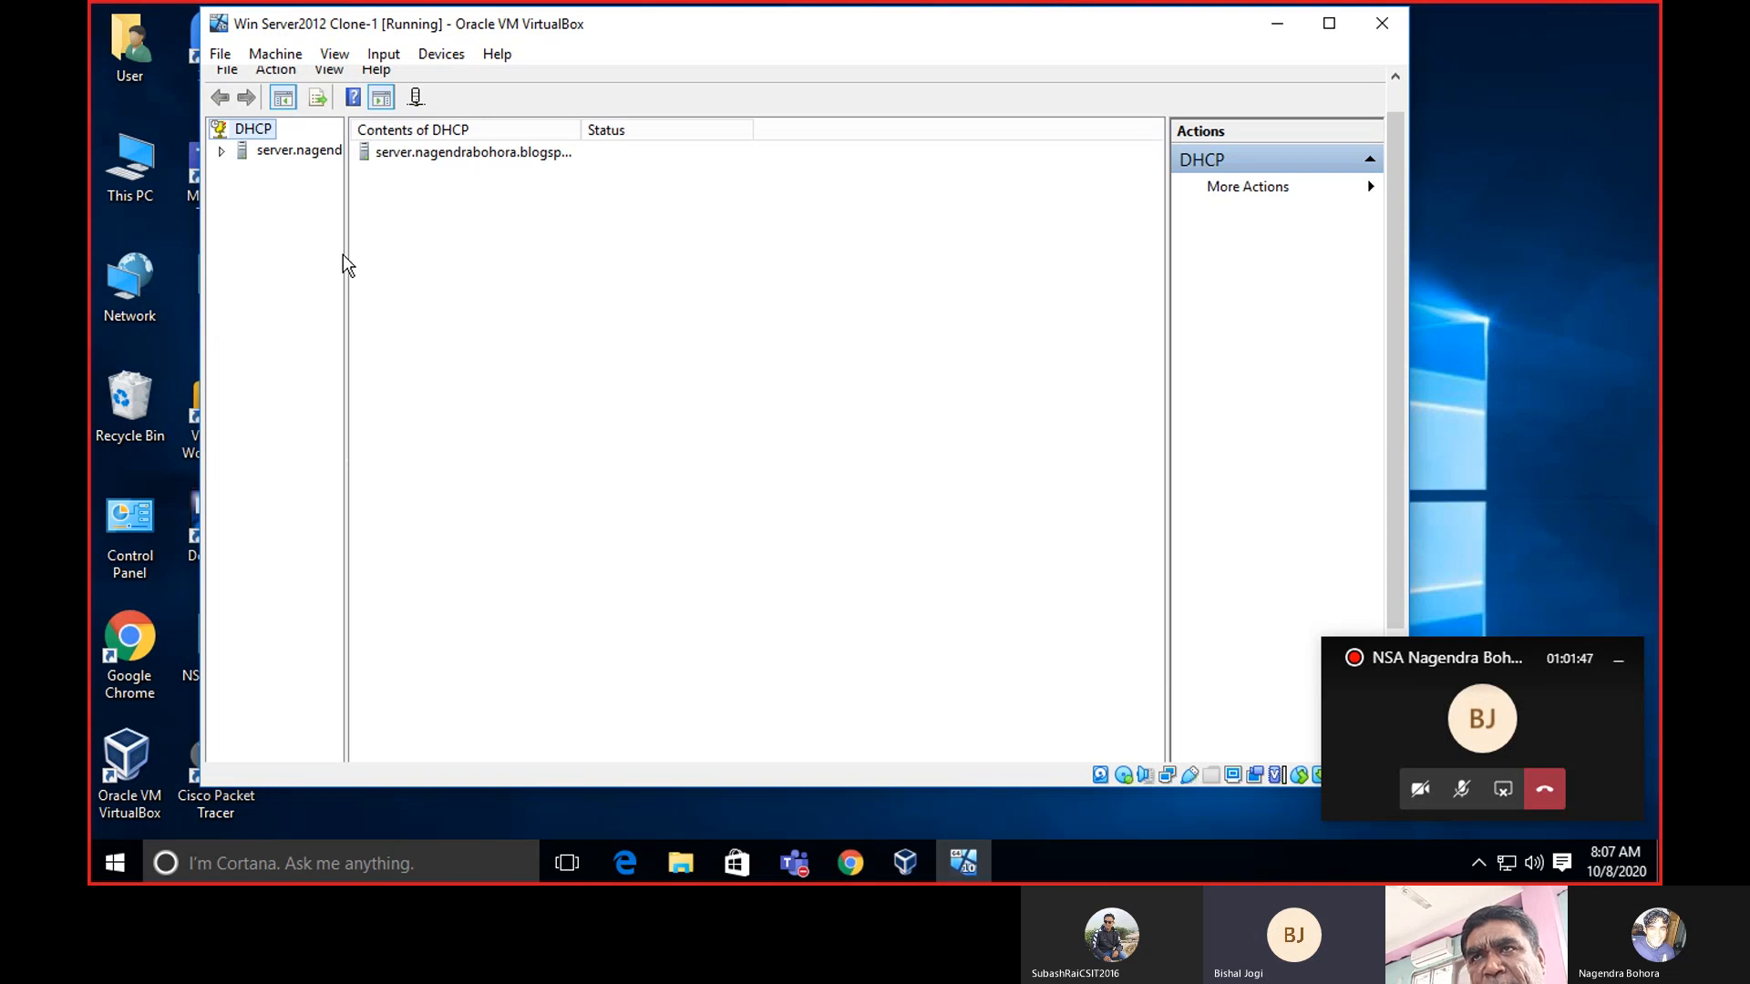
left_click_drag(345, 255, 570, 269)
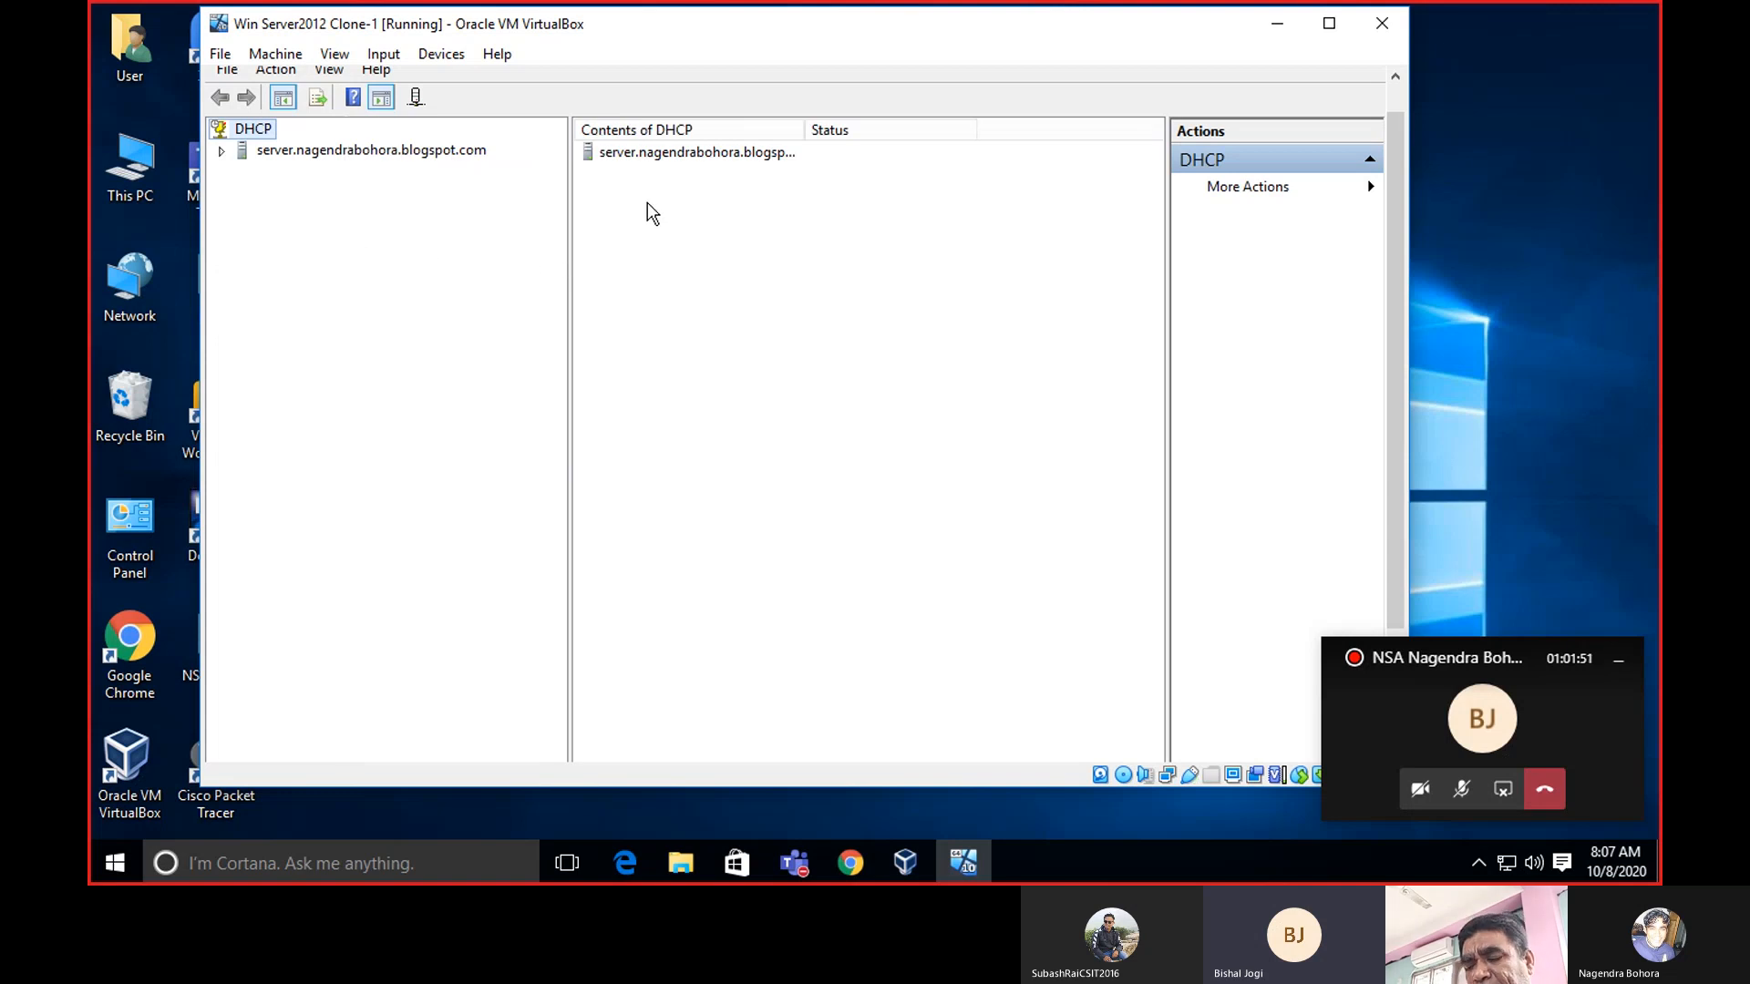
left_click(221, 151)
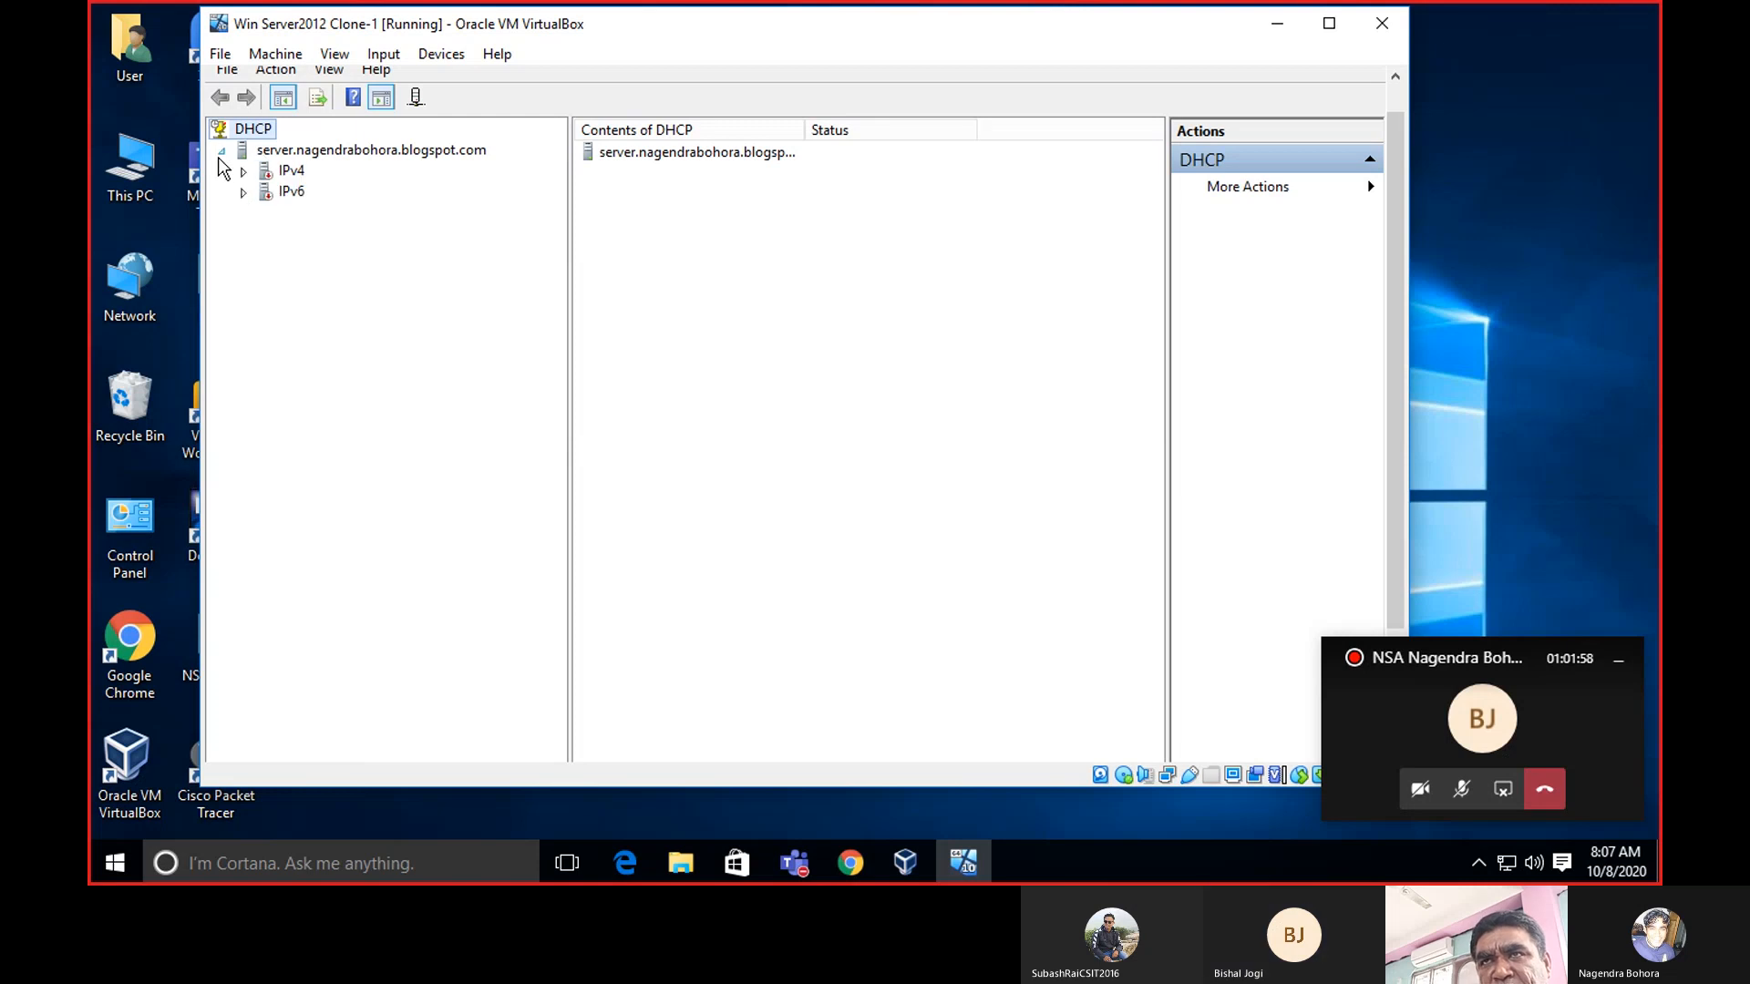
double_click(292, 173)
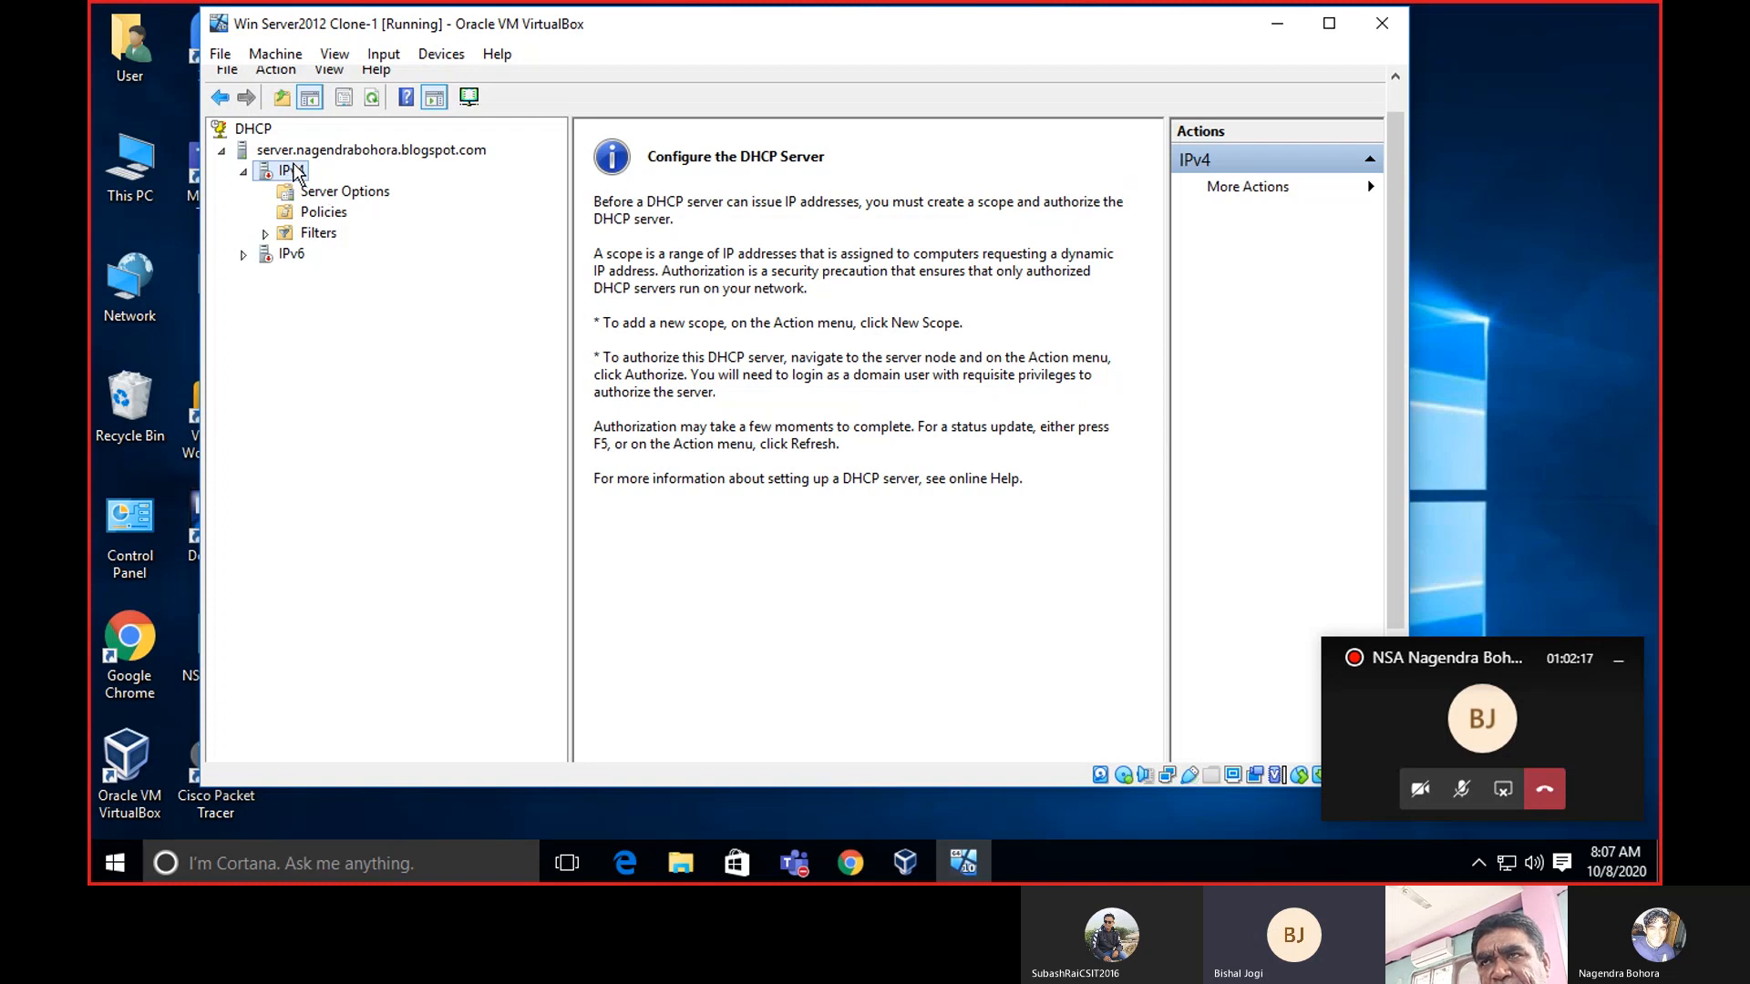
Launch the New Scope Wizard from the IPv4 node's context menu.
right_click(294, 173)
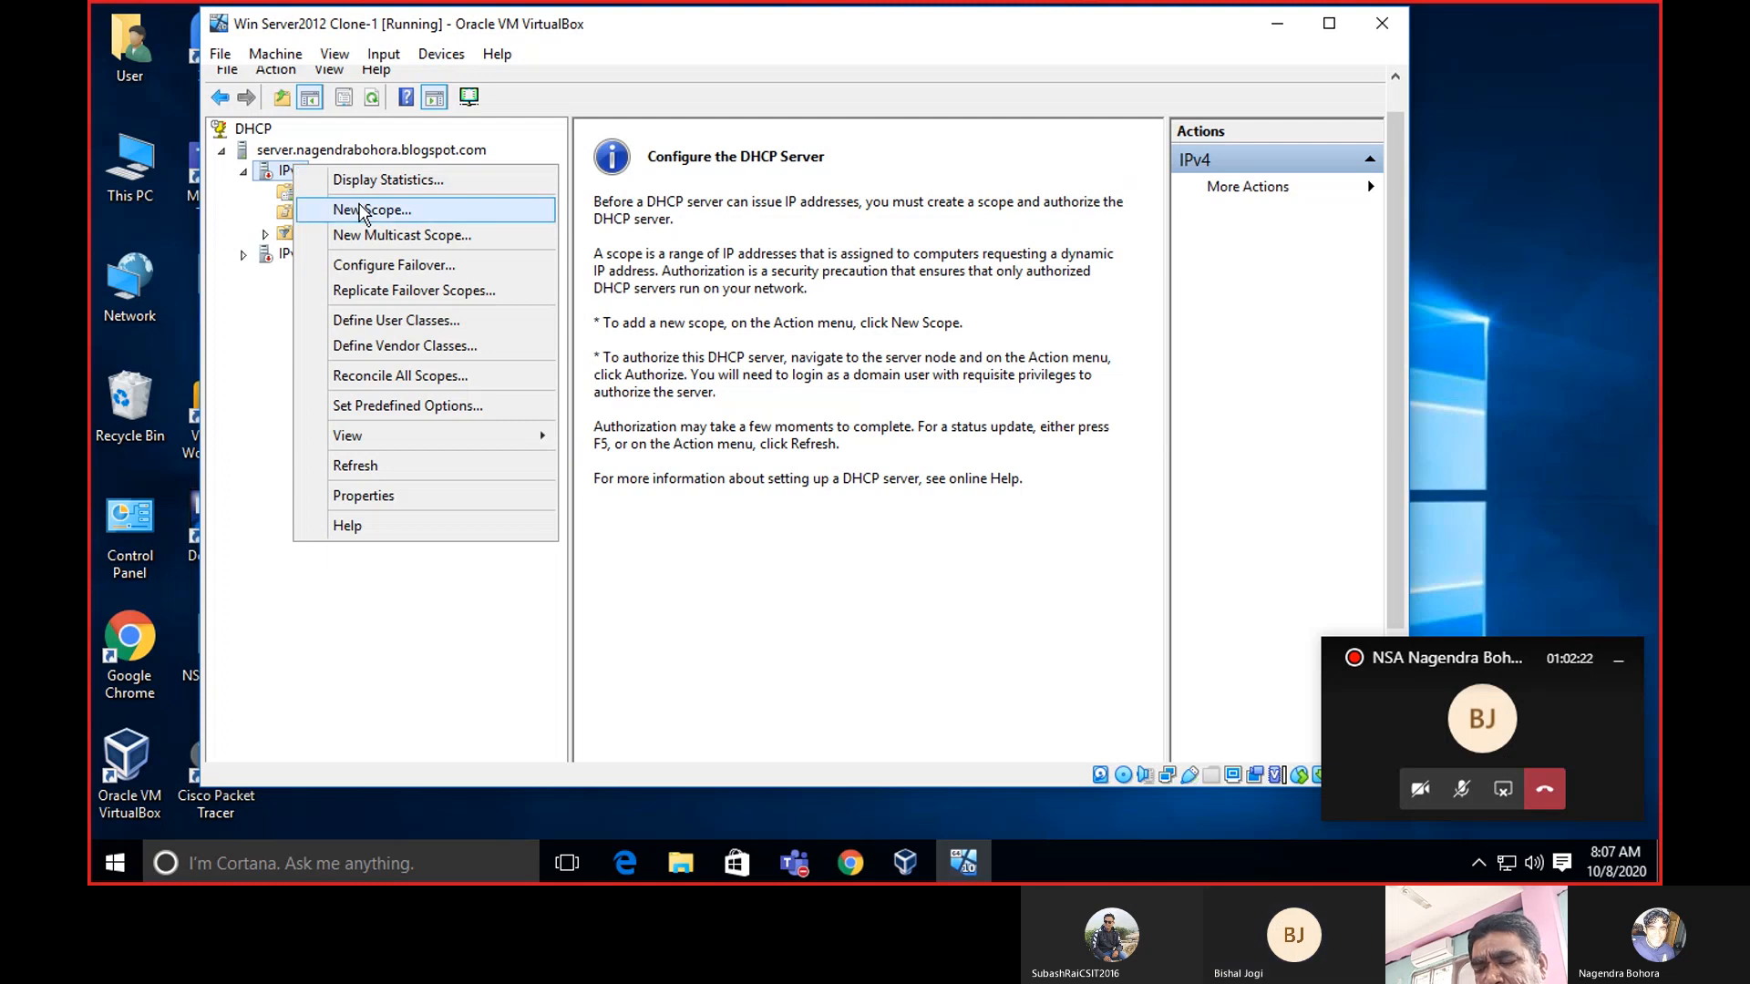
left_click(292, 654)
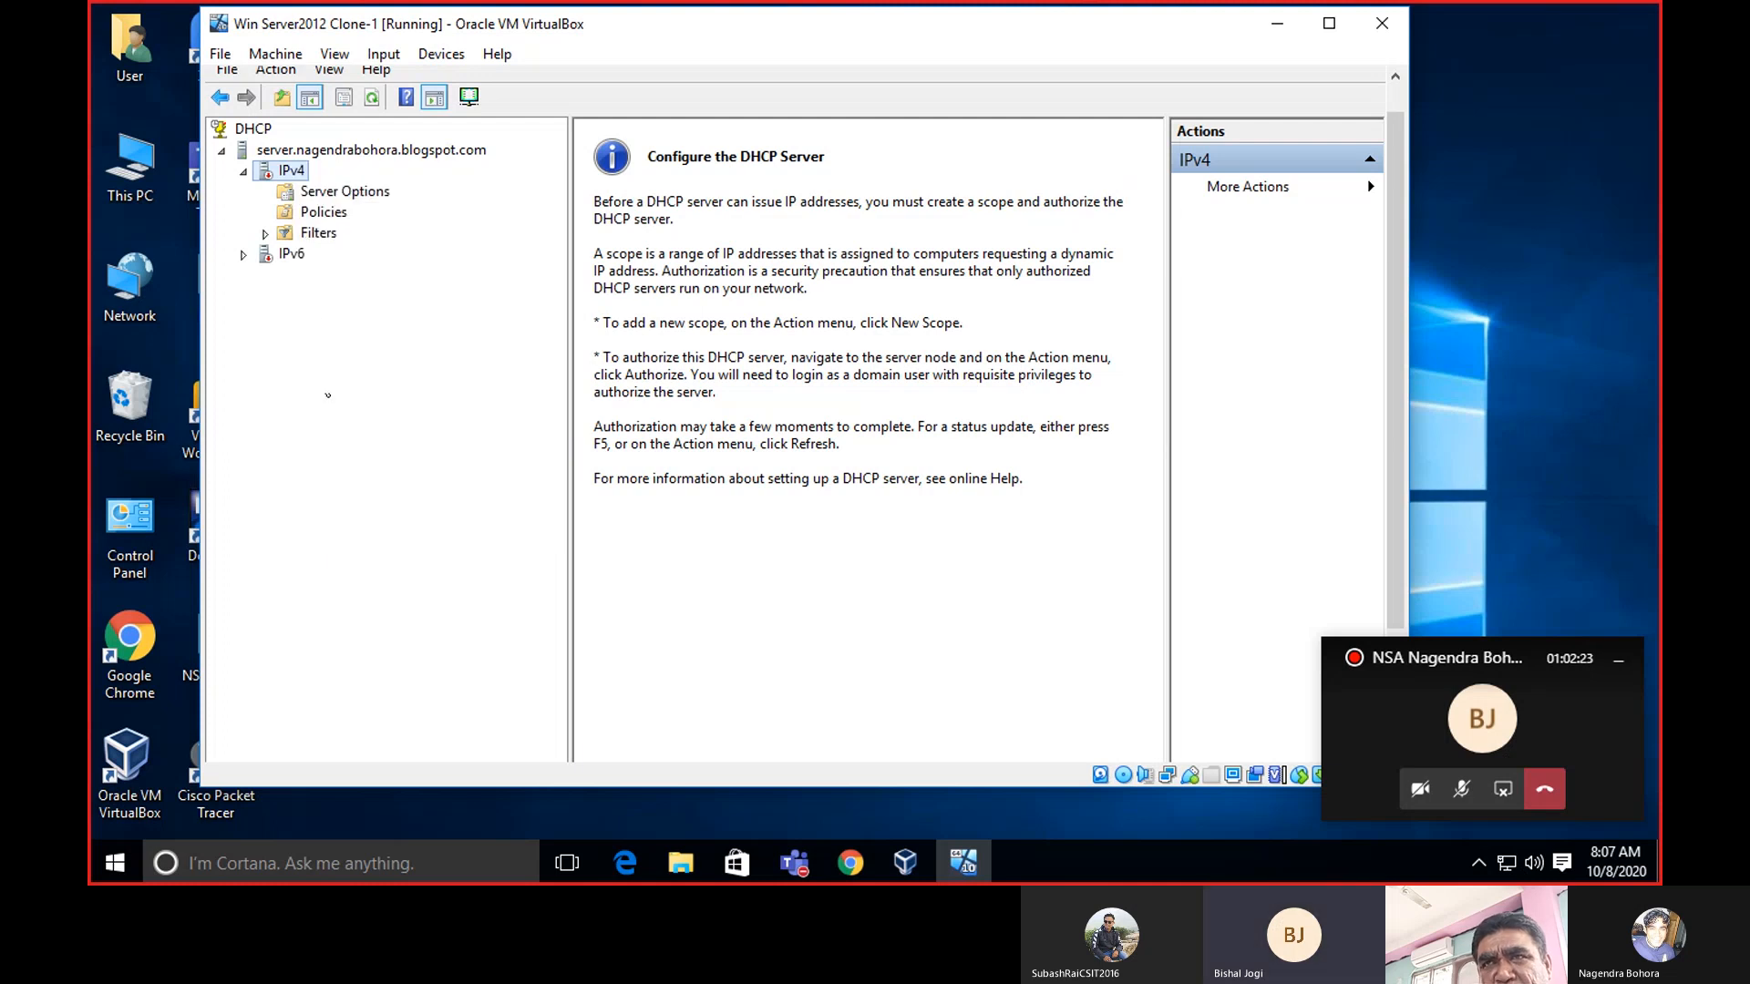
right_click(300, 178)
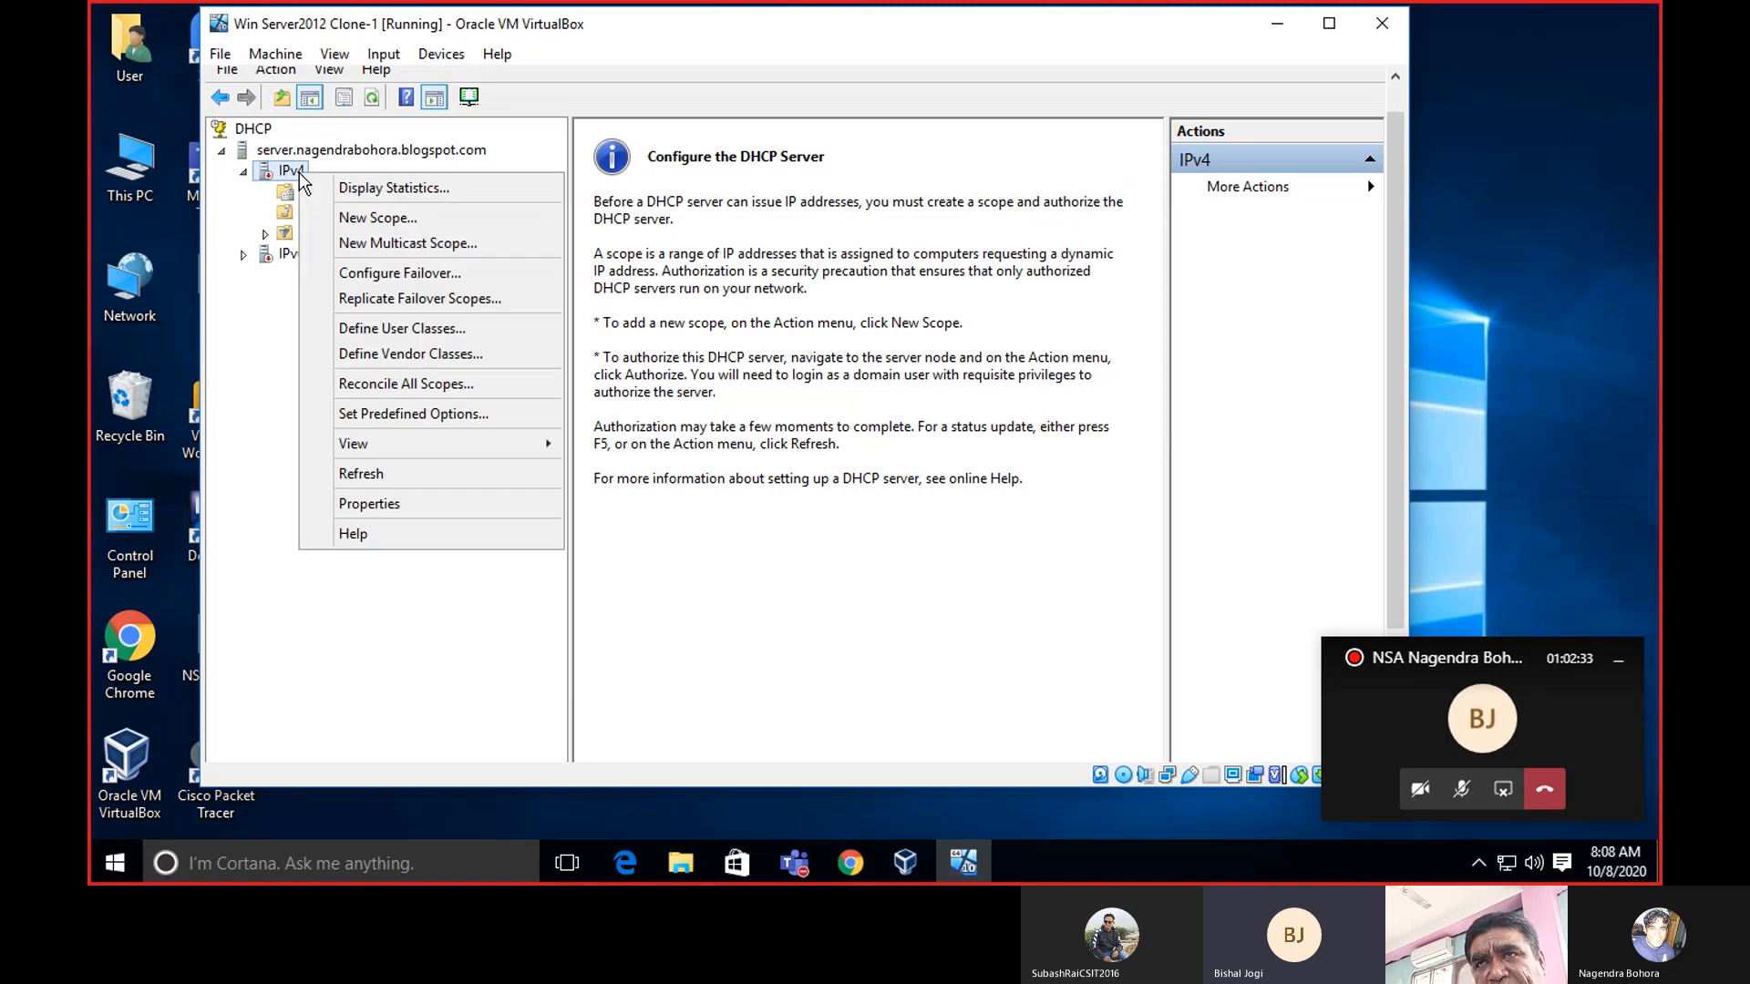
left_click(371, 220)
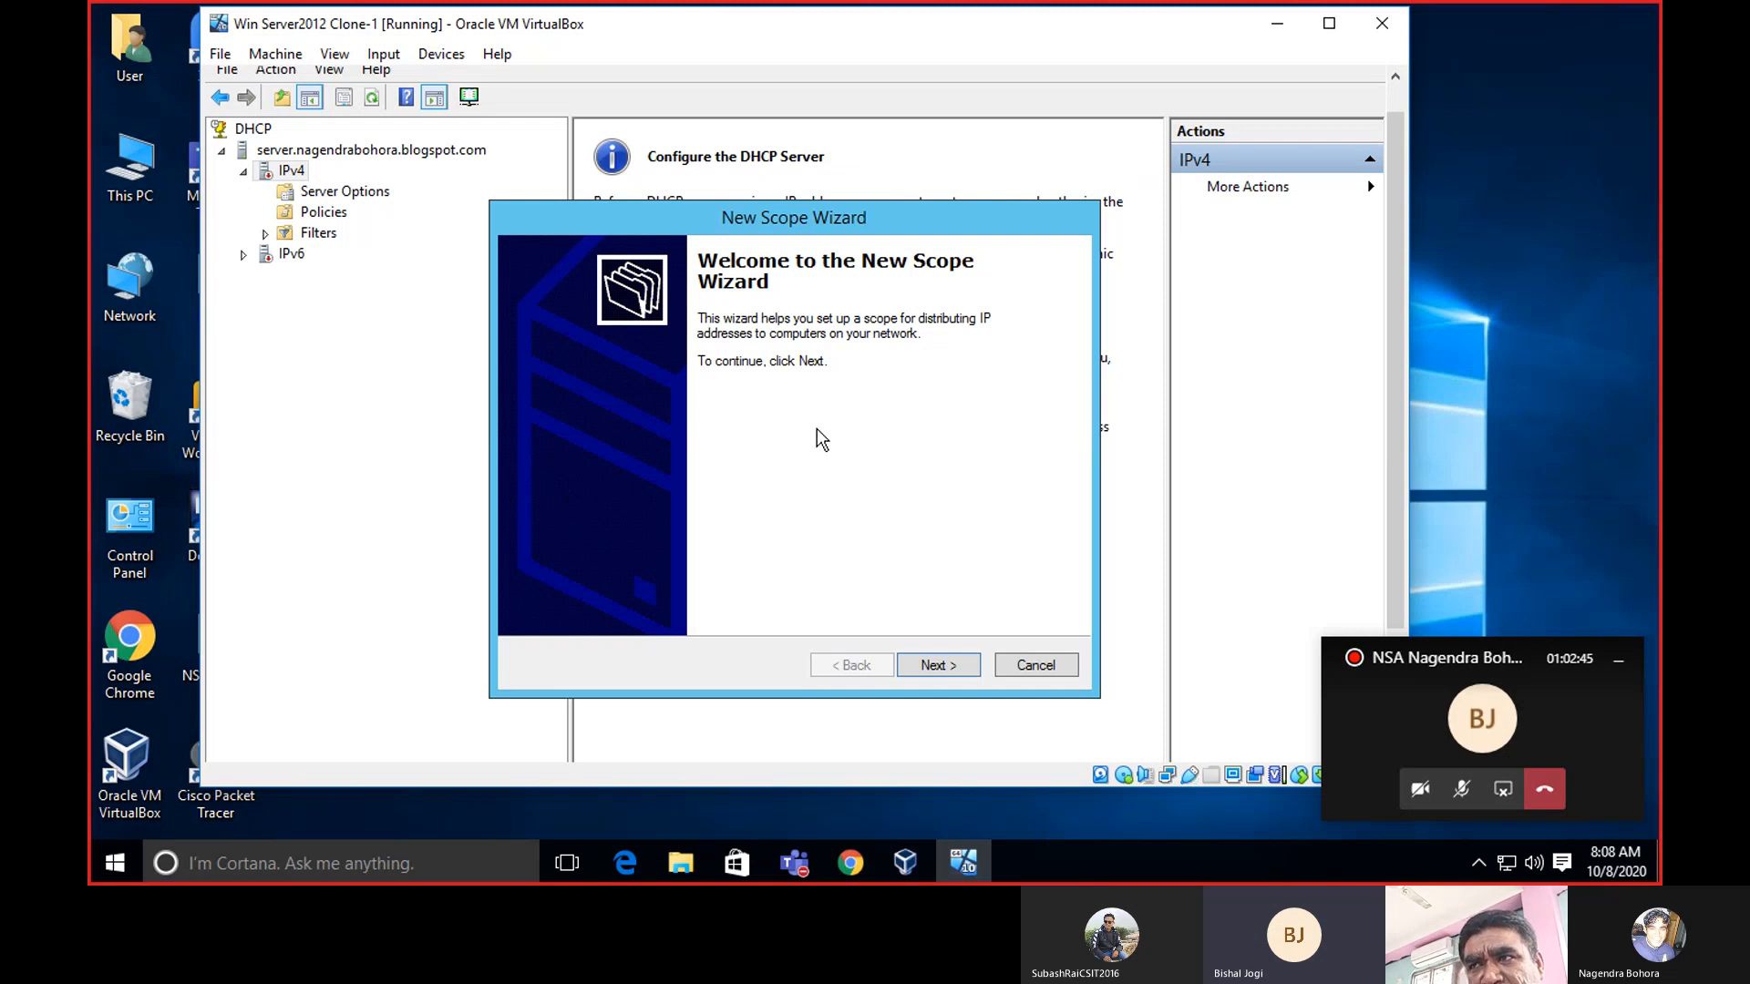
Name the new scope 'Basic' and advance to the IP Address Range page.
left_click(938, 666)
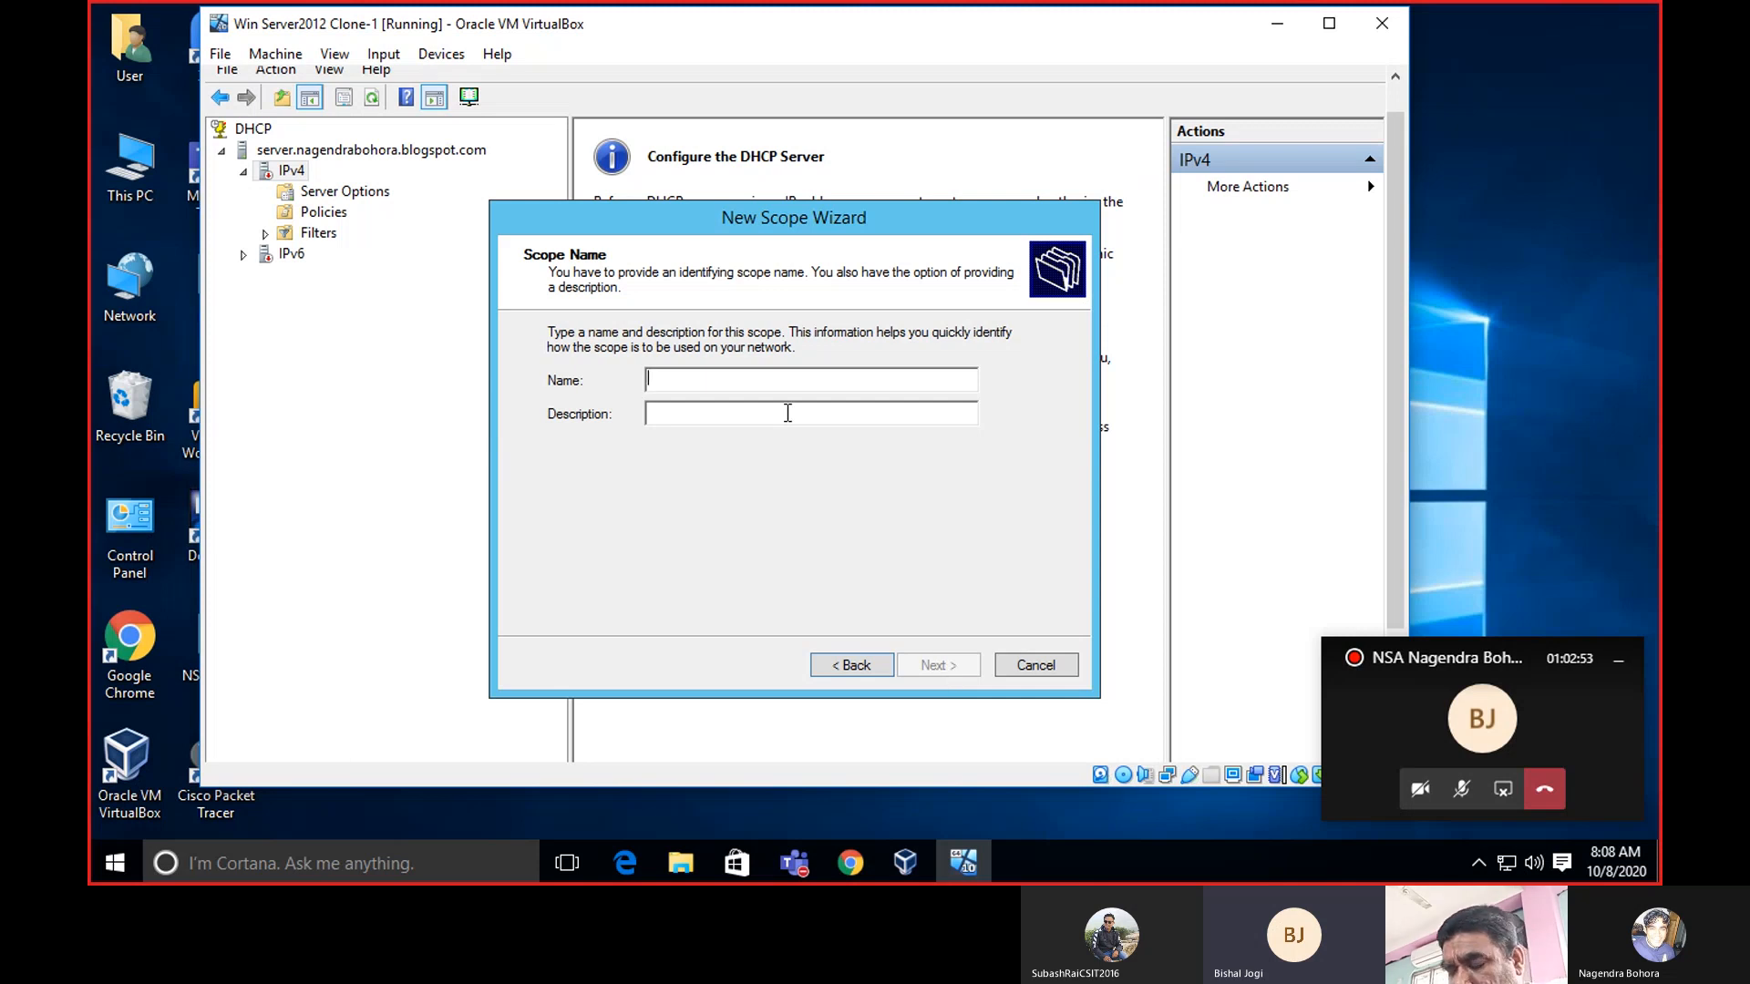
type("Bas")
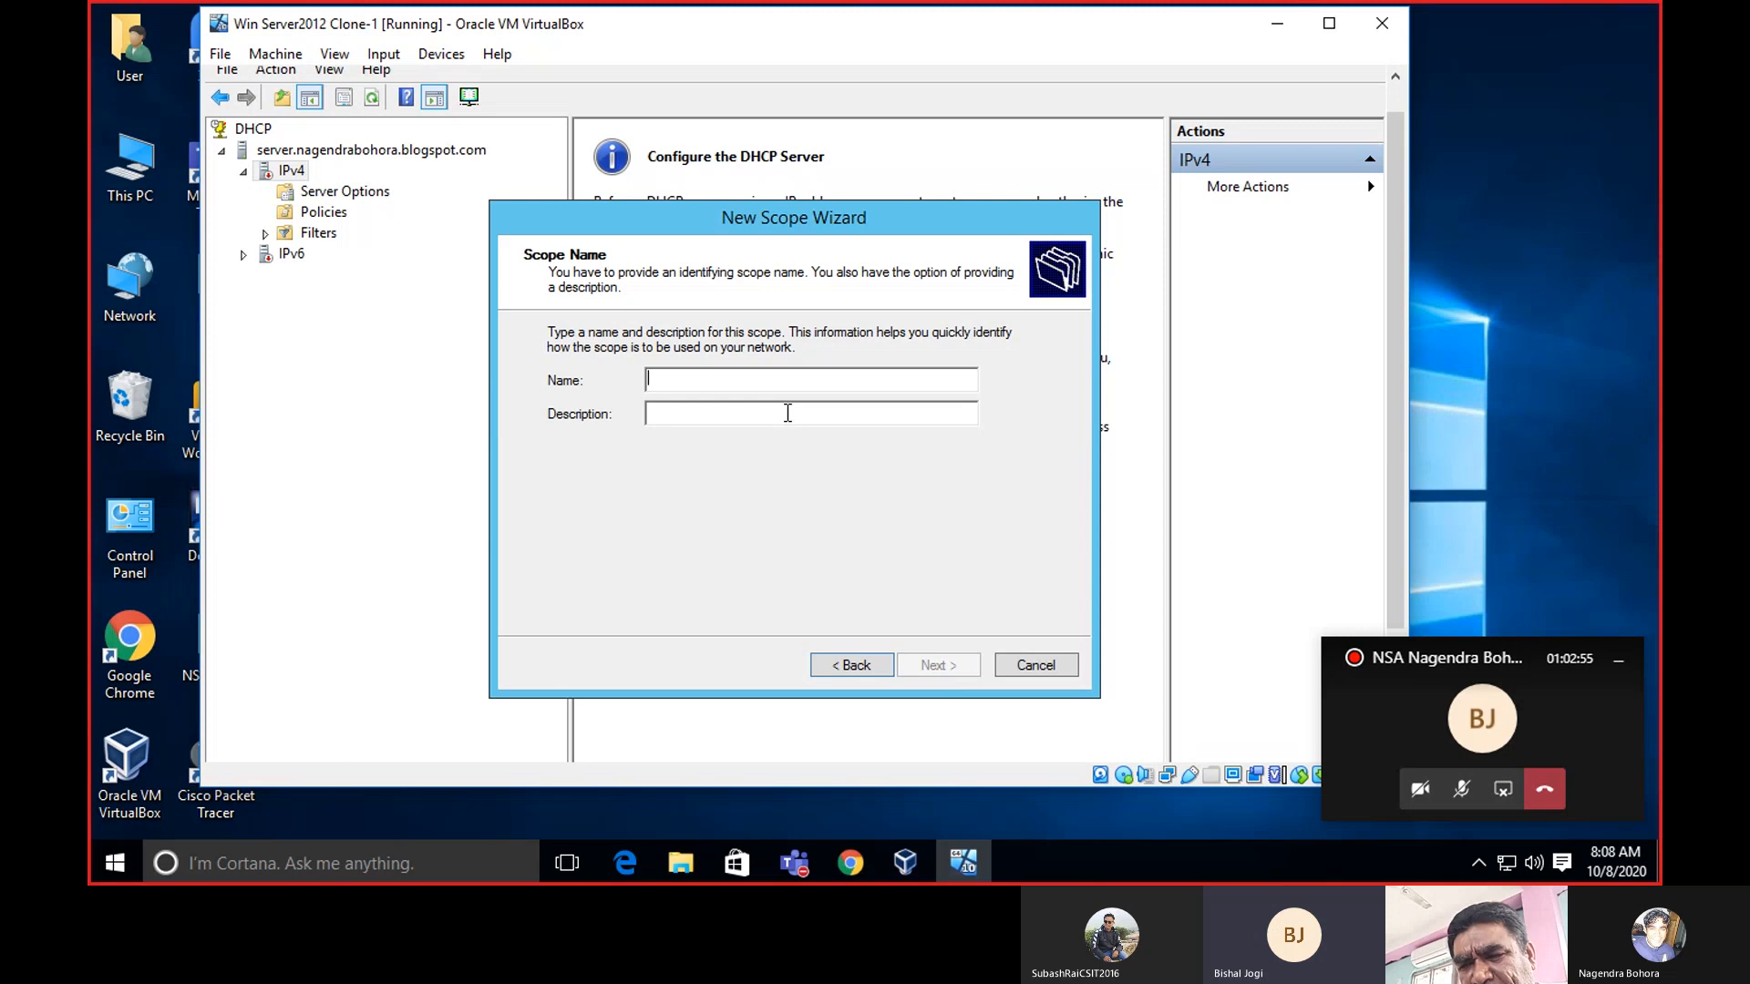
type("ic")
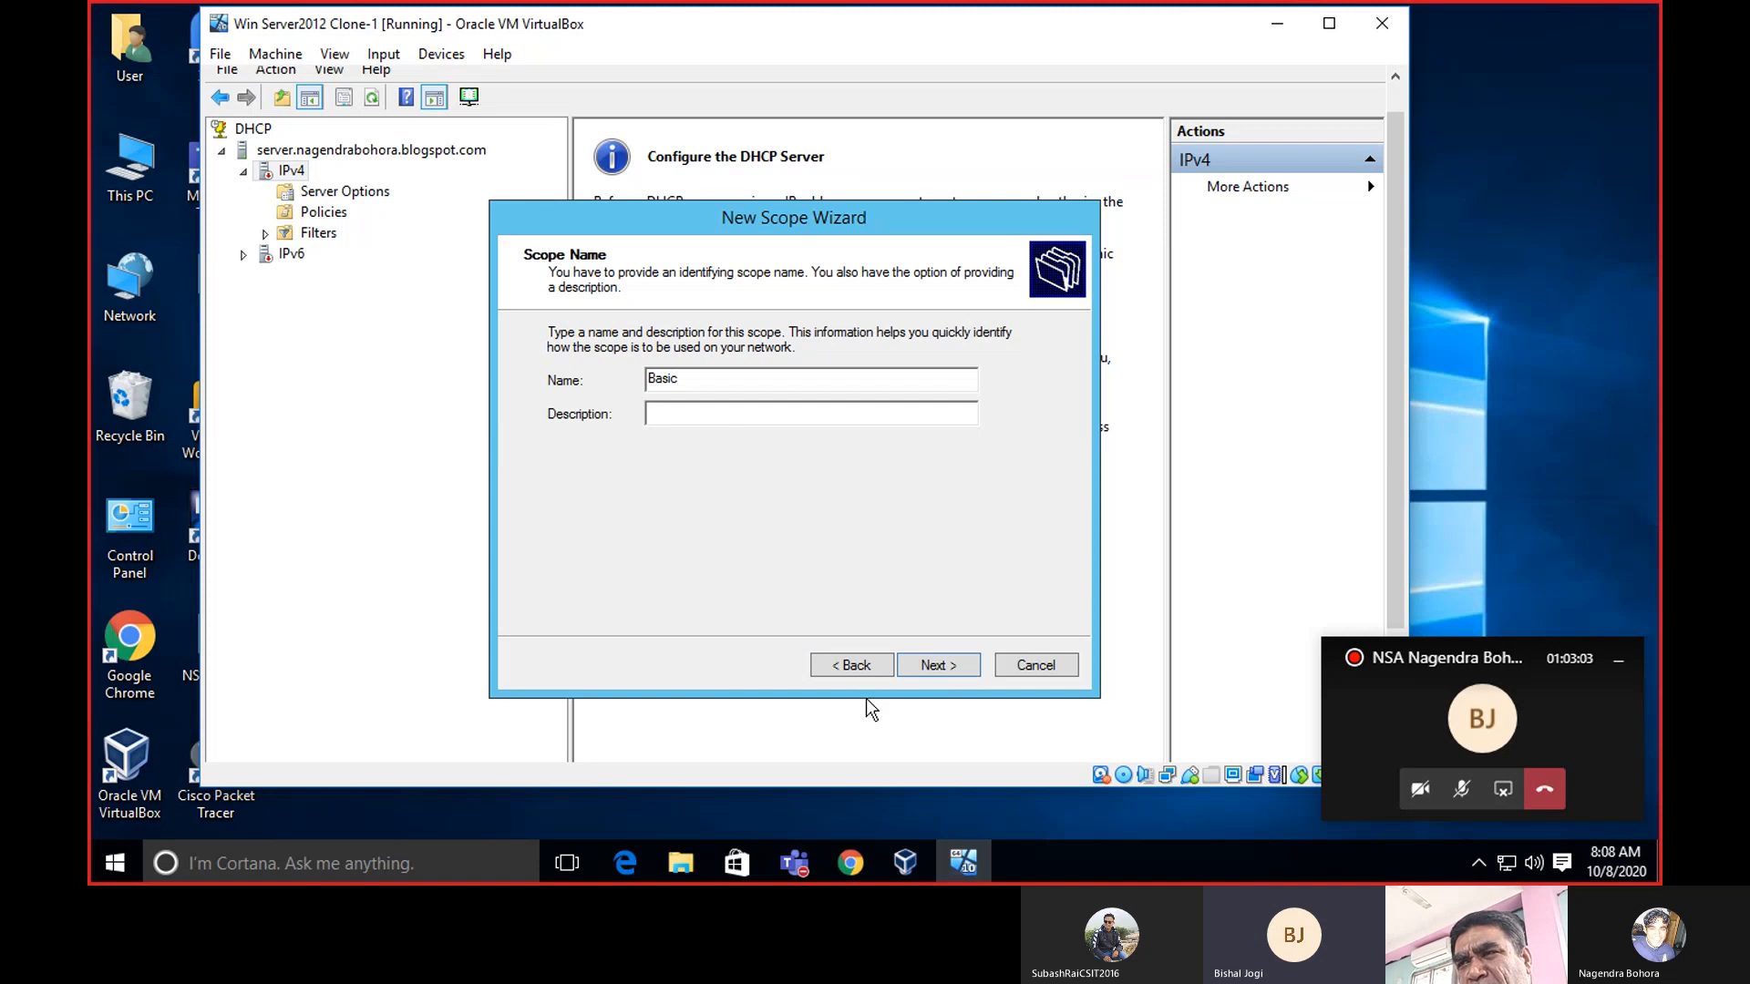
left_click(930, 665)
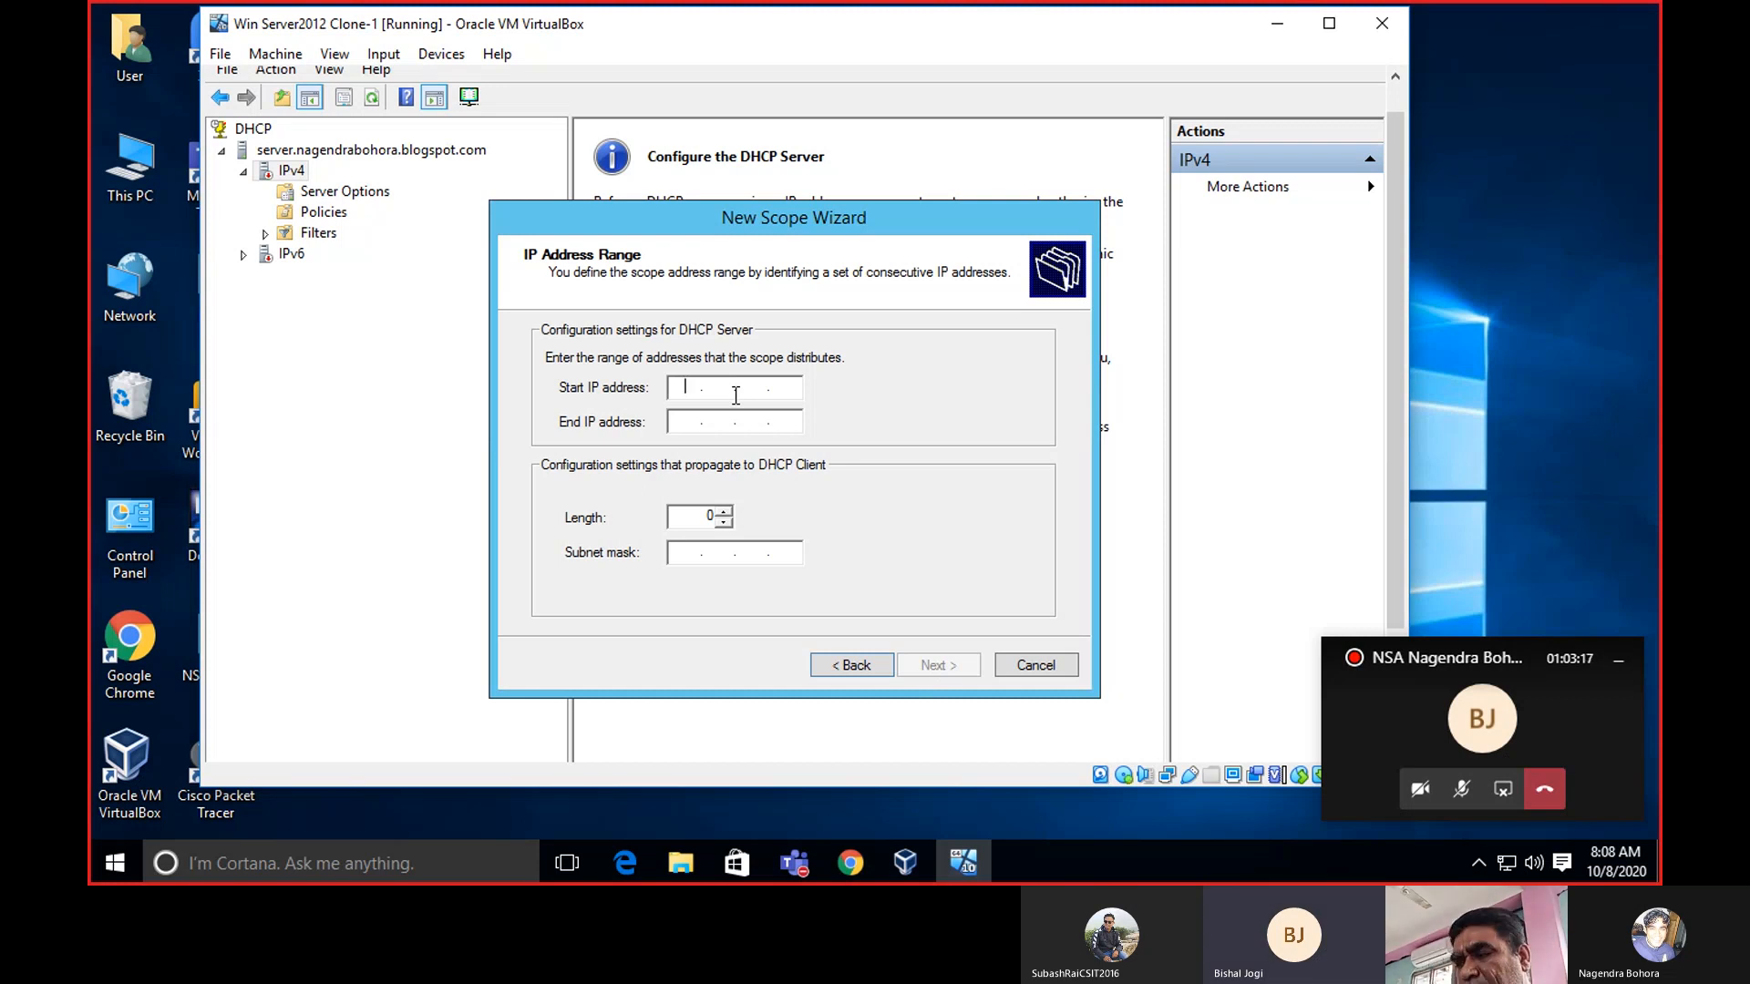
Set the scope range 172.217.166.102 to 172.217.166.130 with mask 255.255.0.0.
type("172 . ")
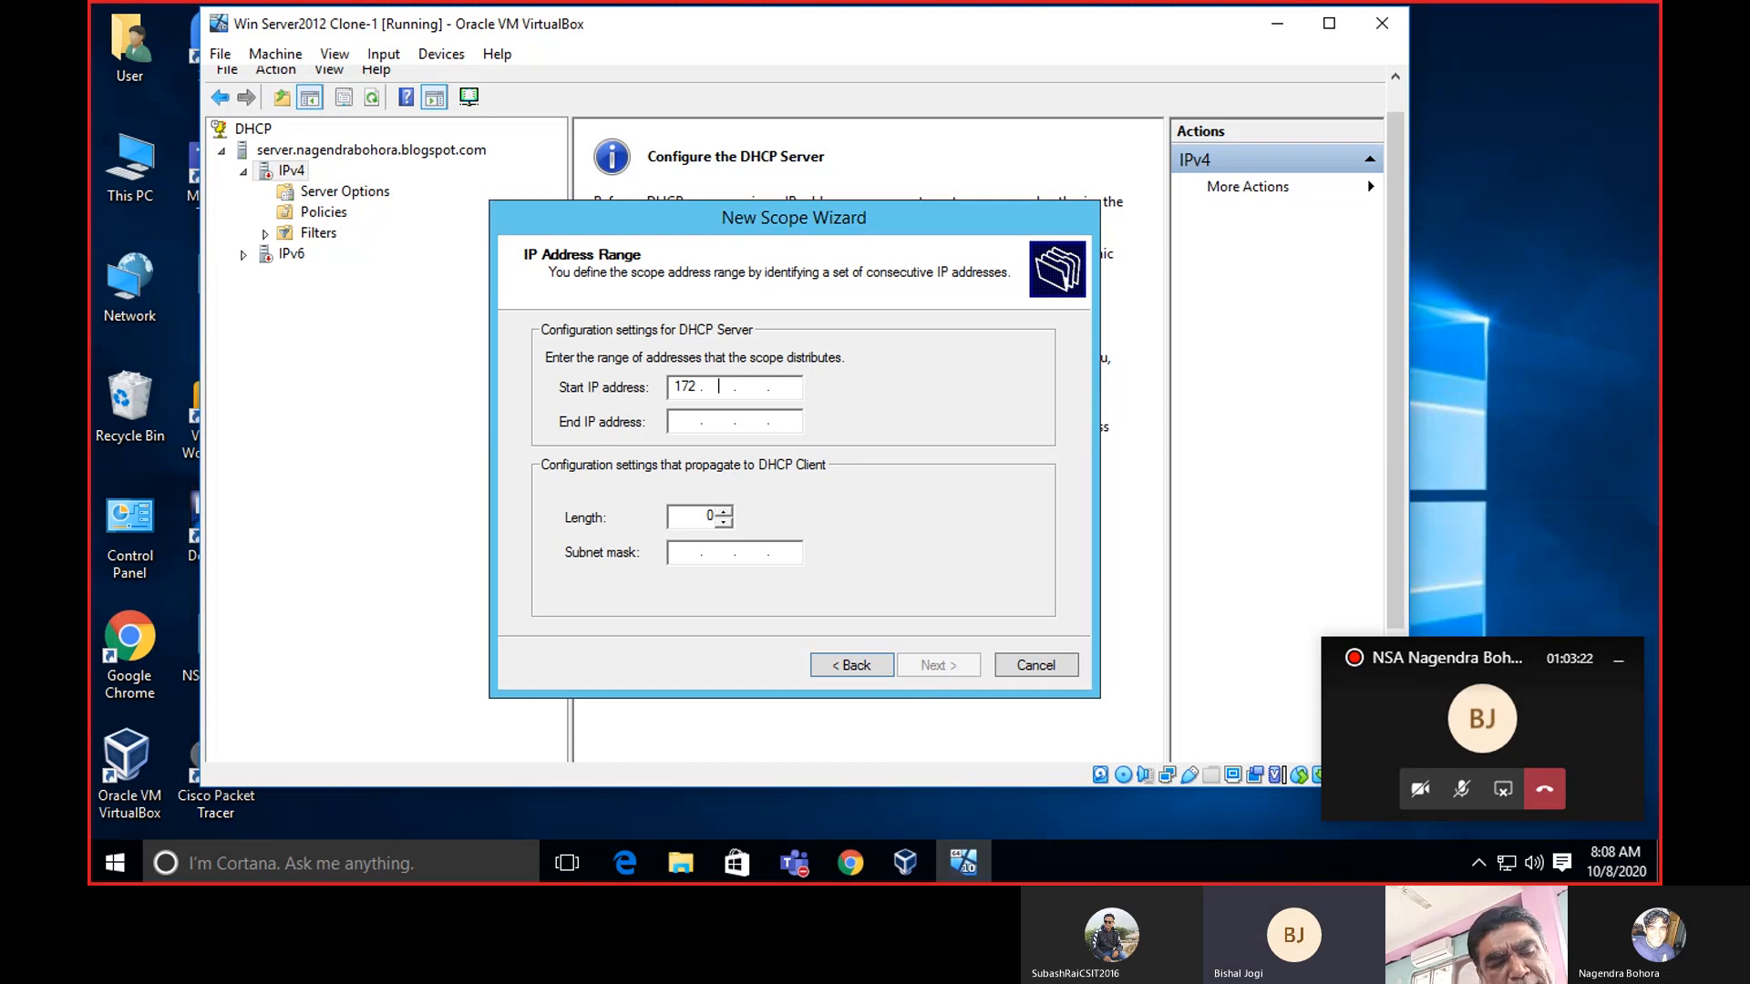
type("217 . ")
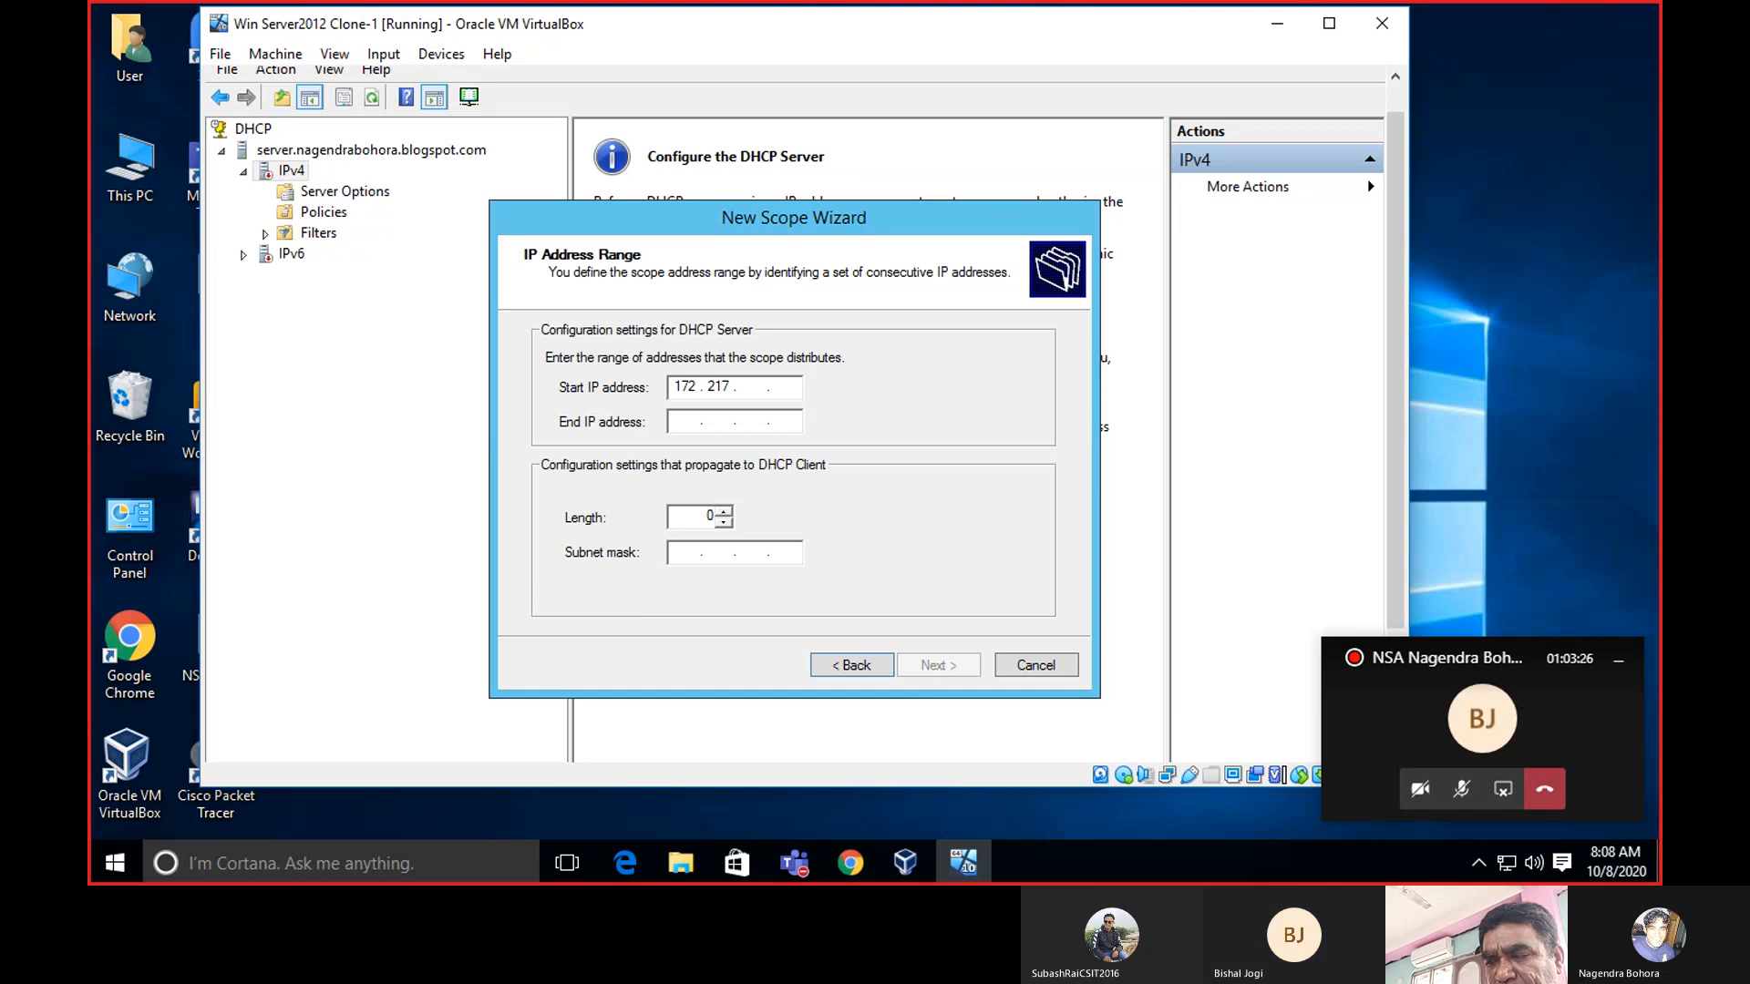
type("166 . ")
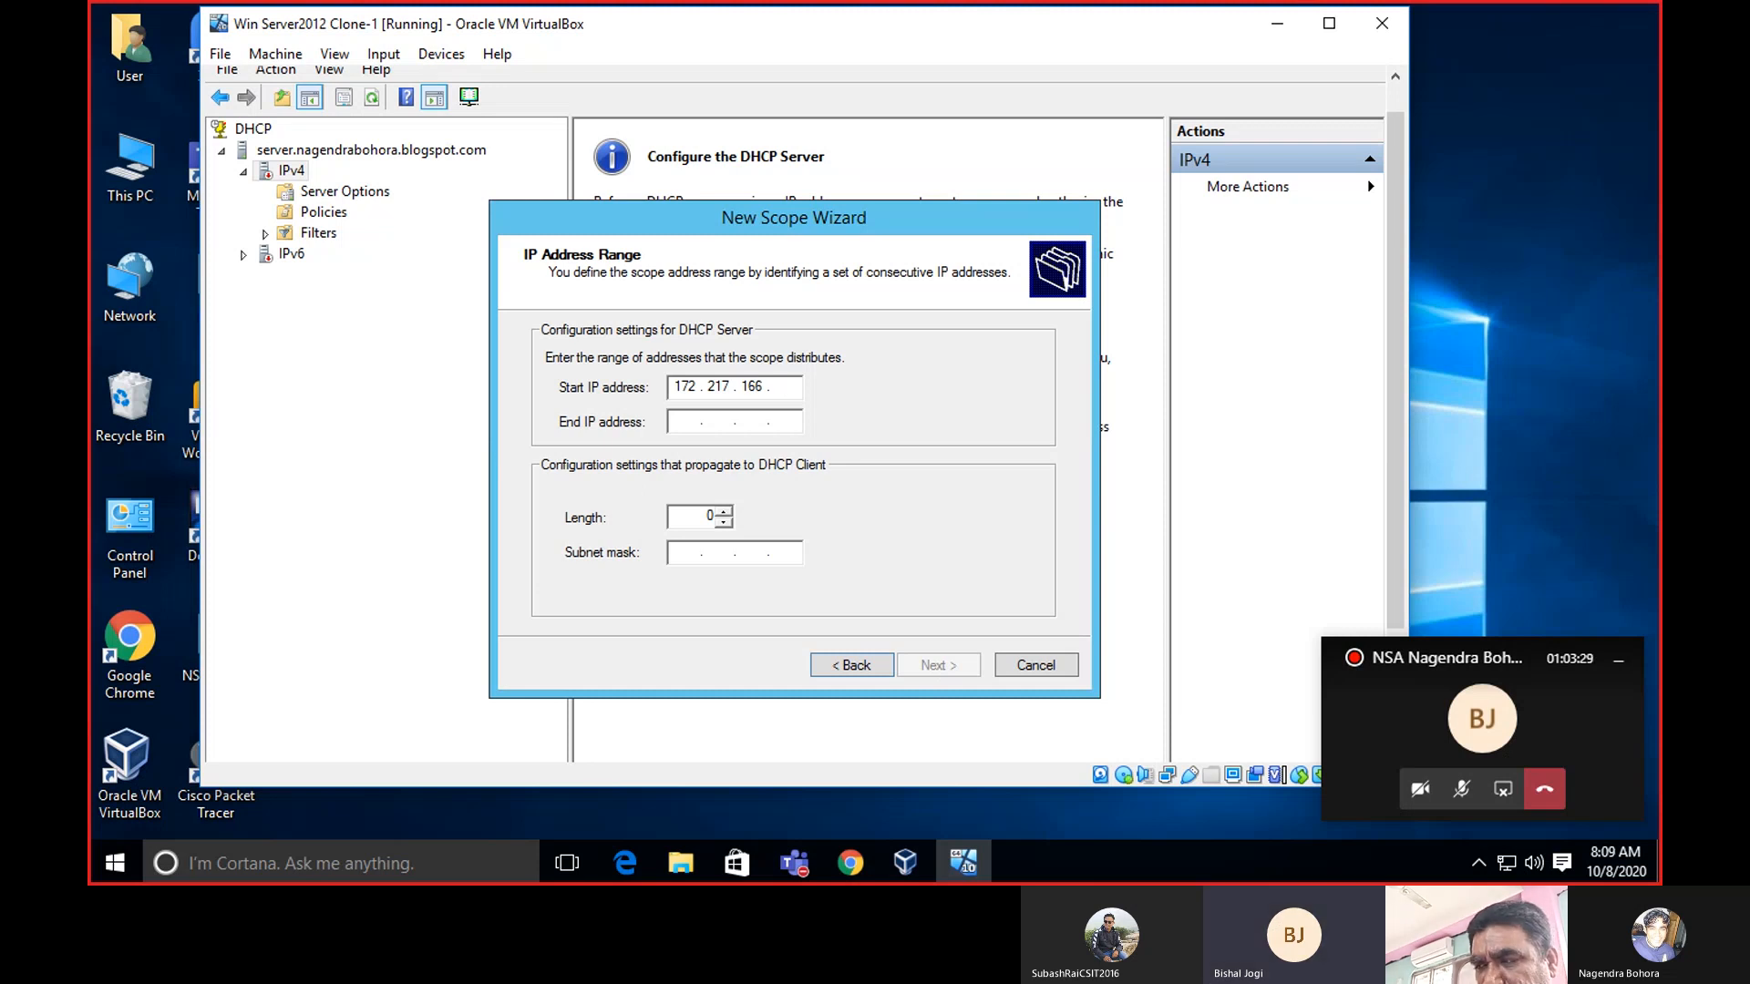
type("97")
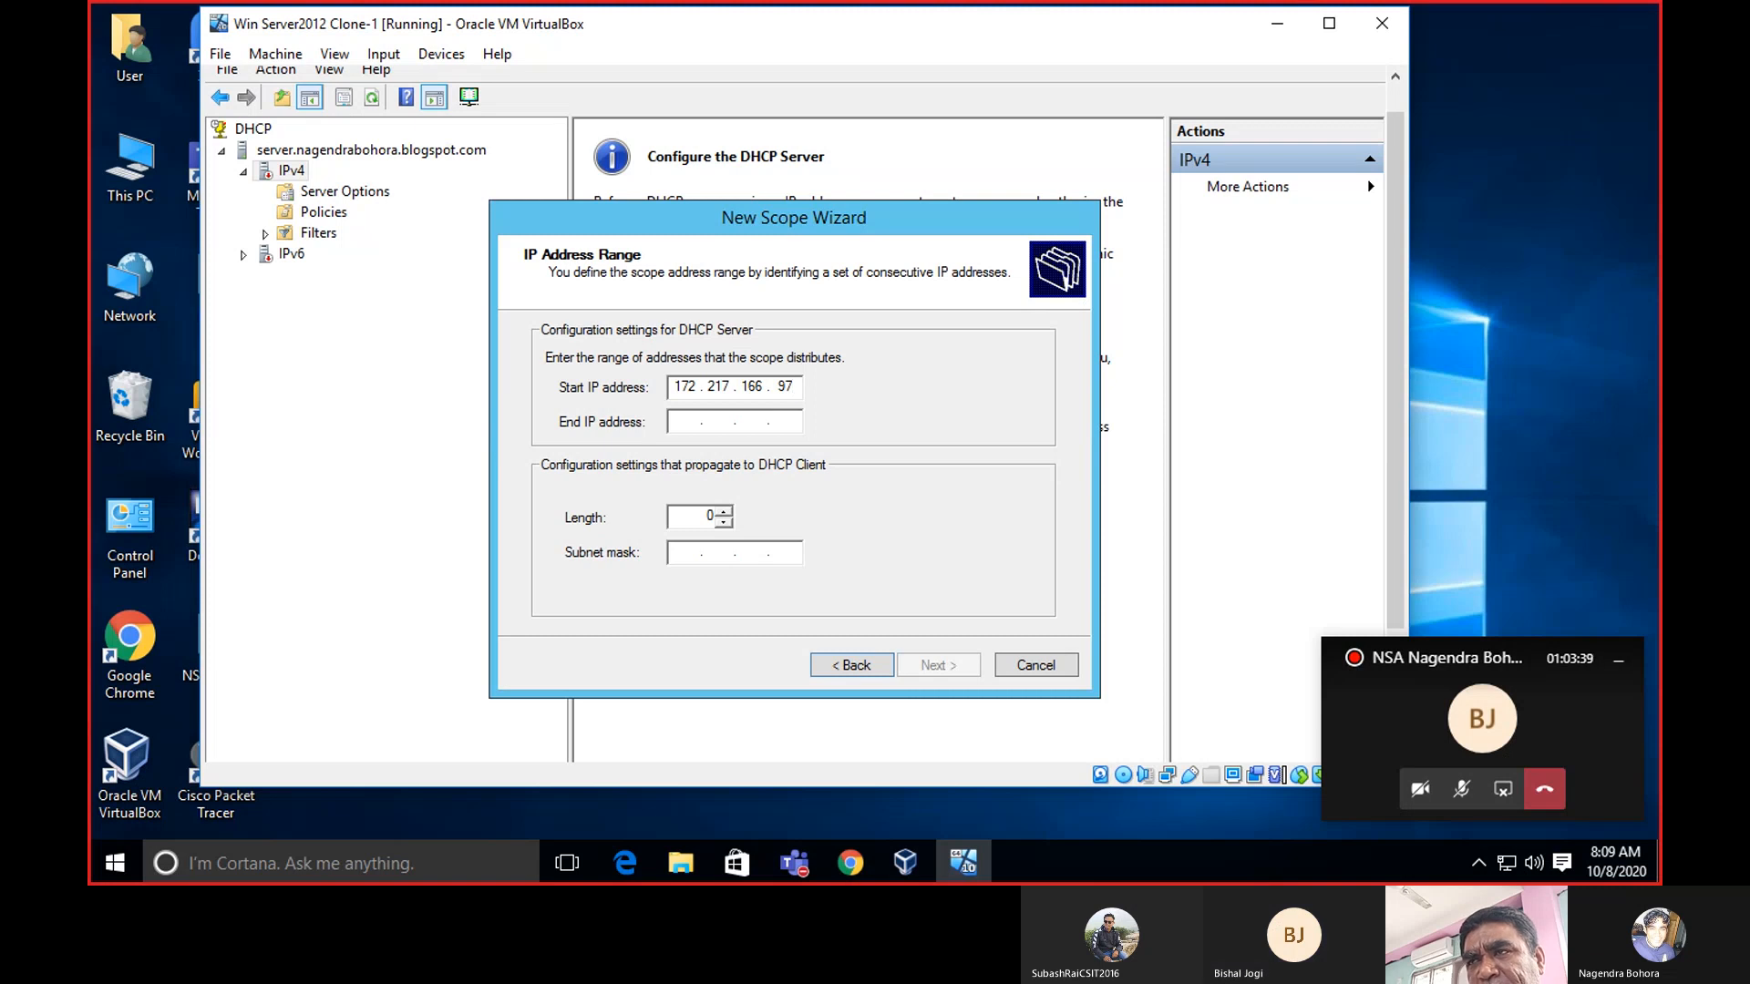
key("BackSpace")
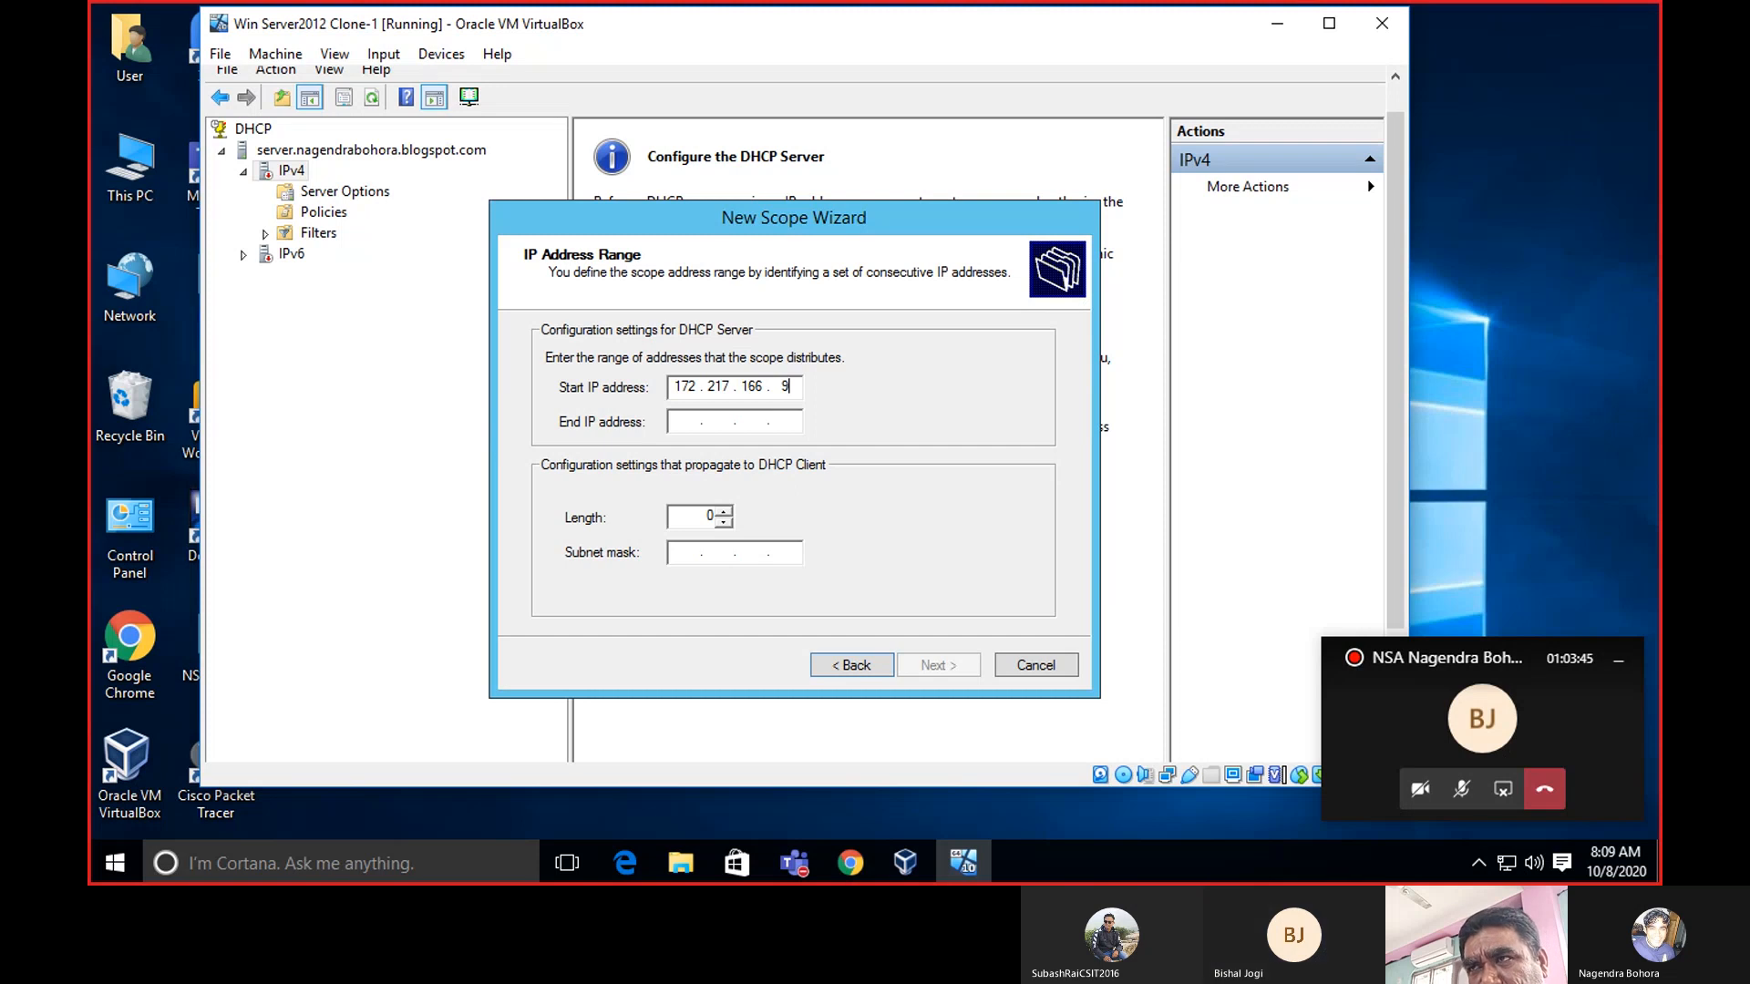
key("BackSpace")
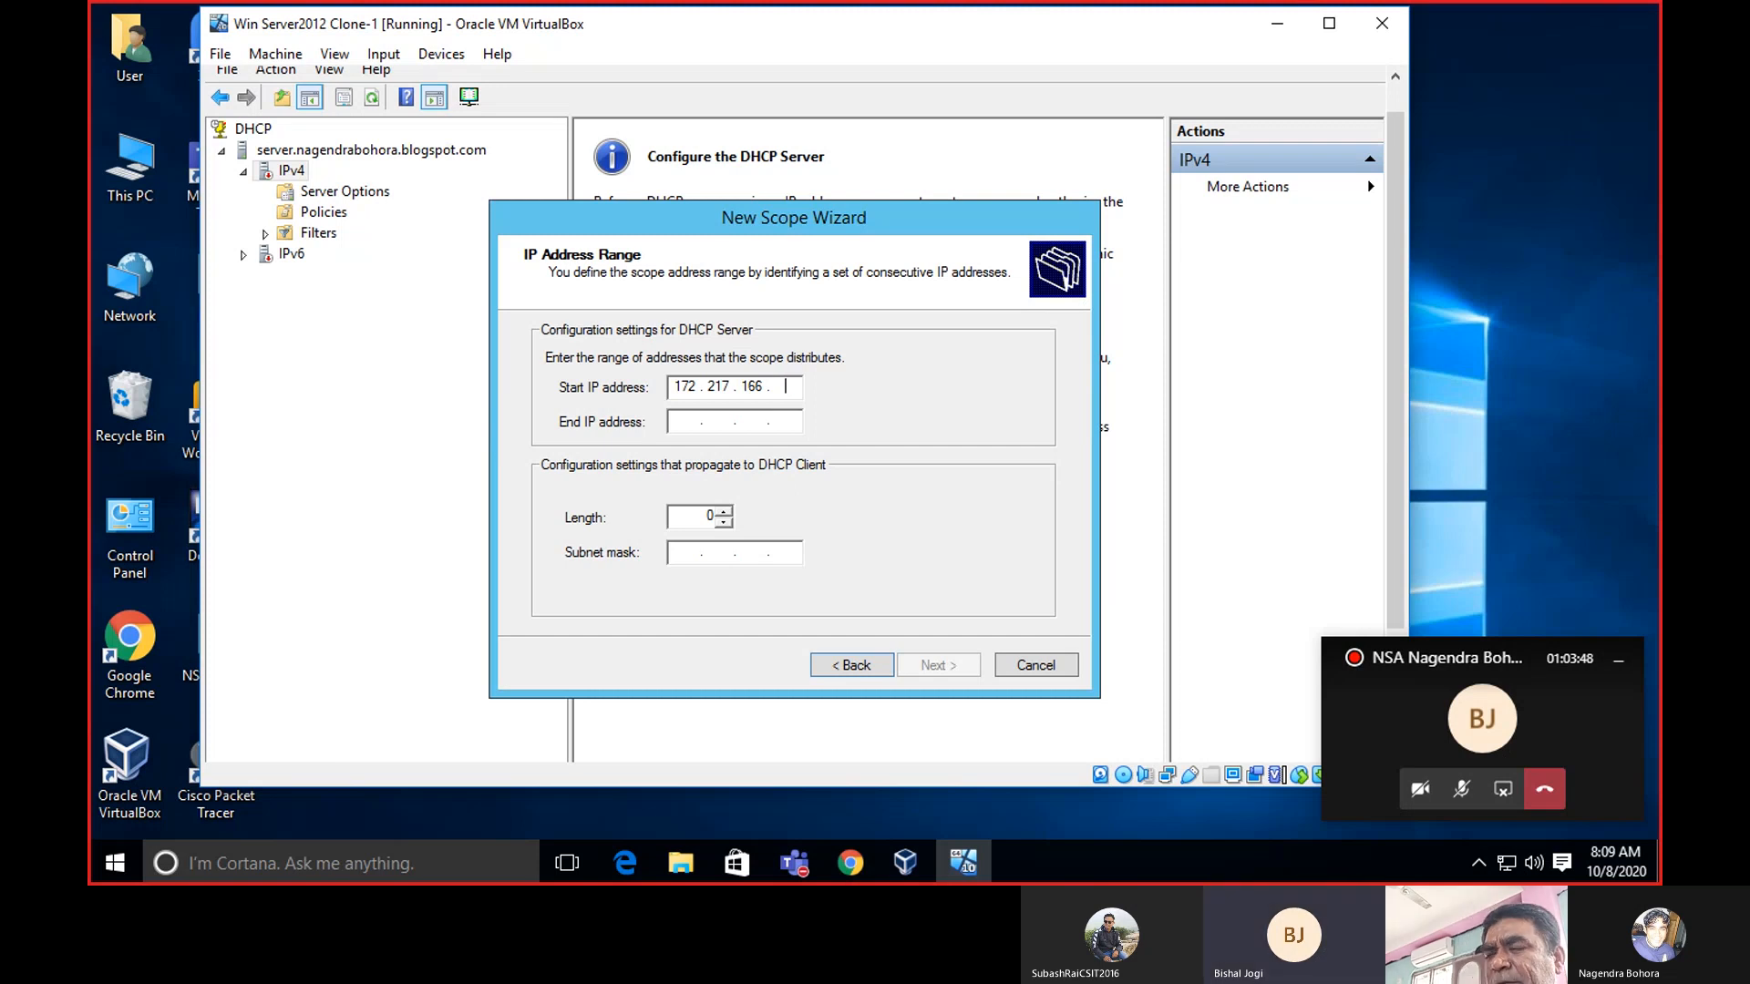
type("10")
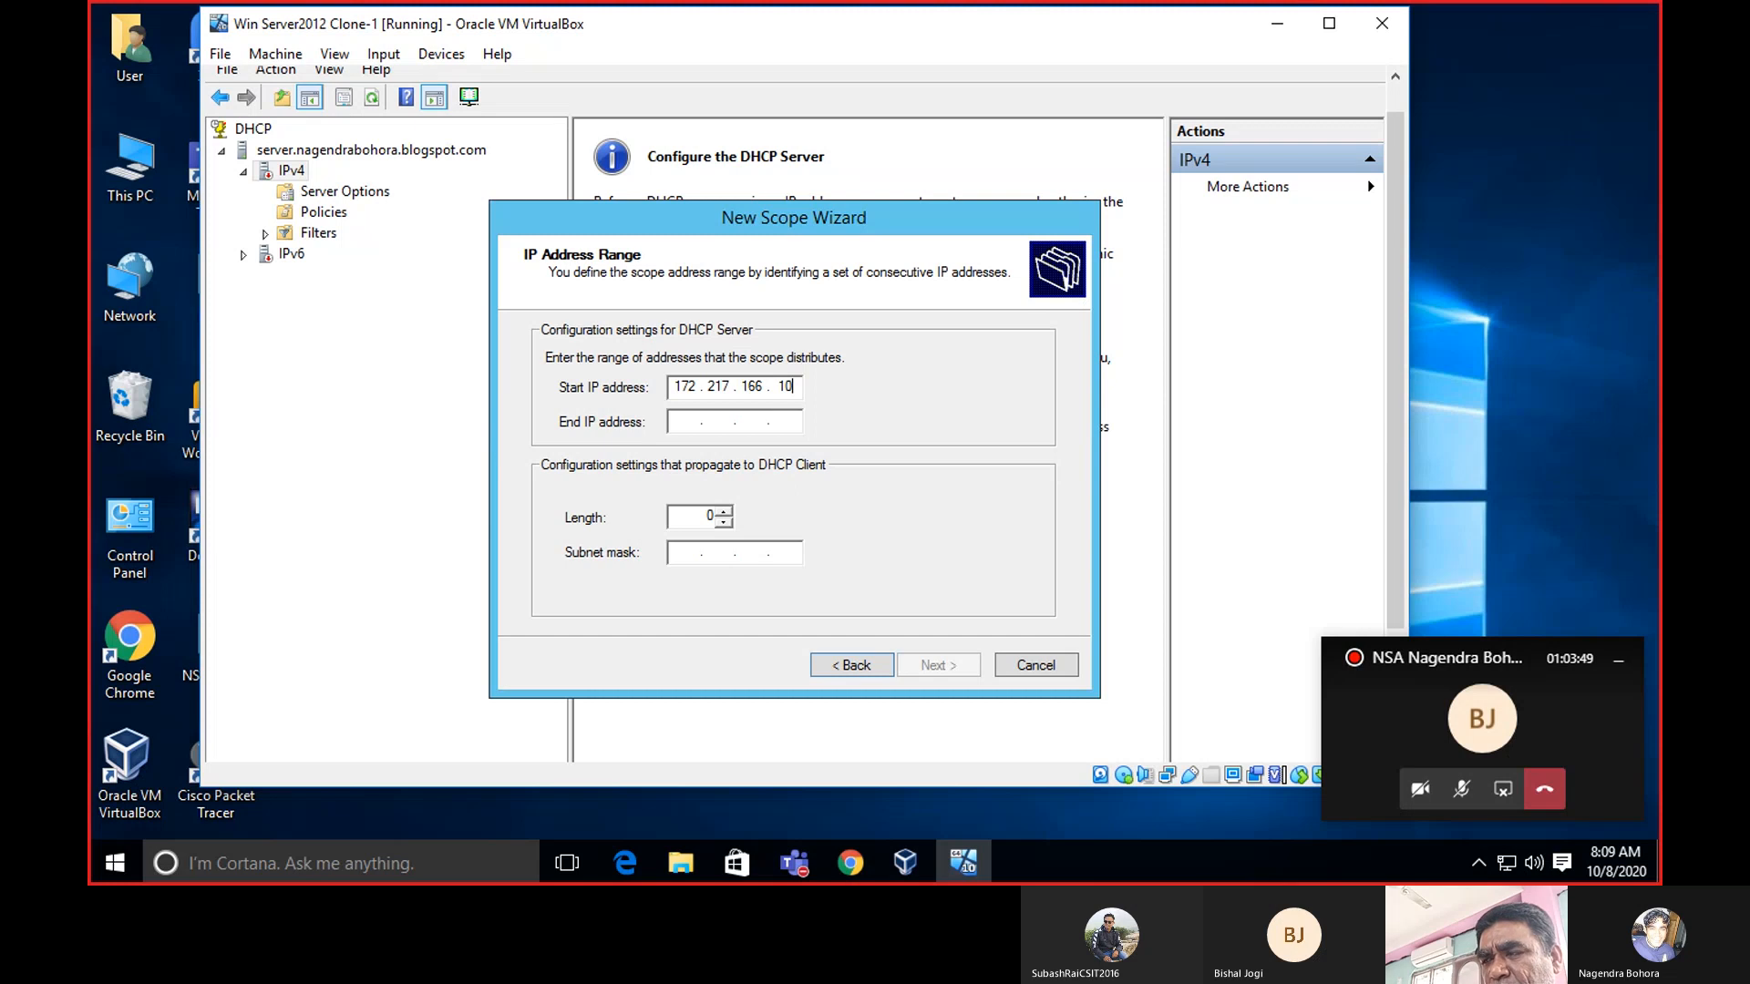
type("2")
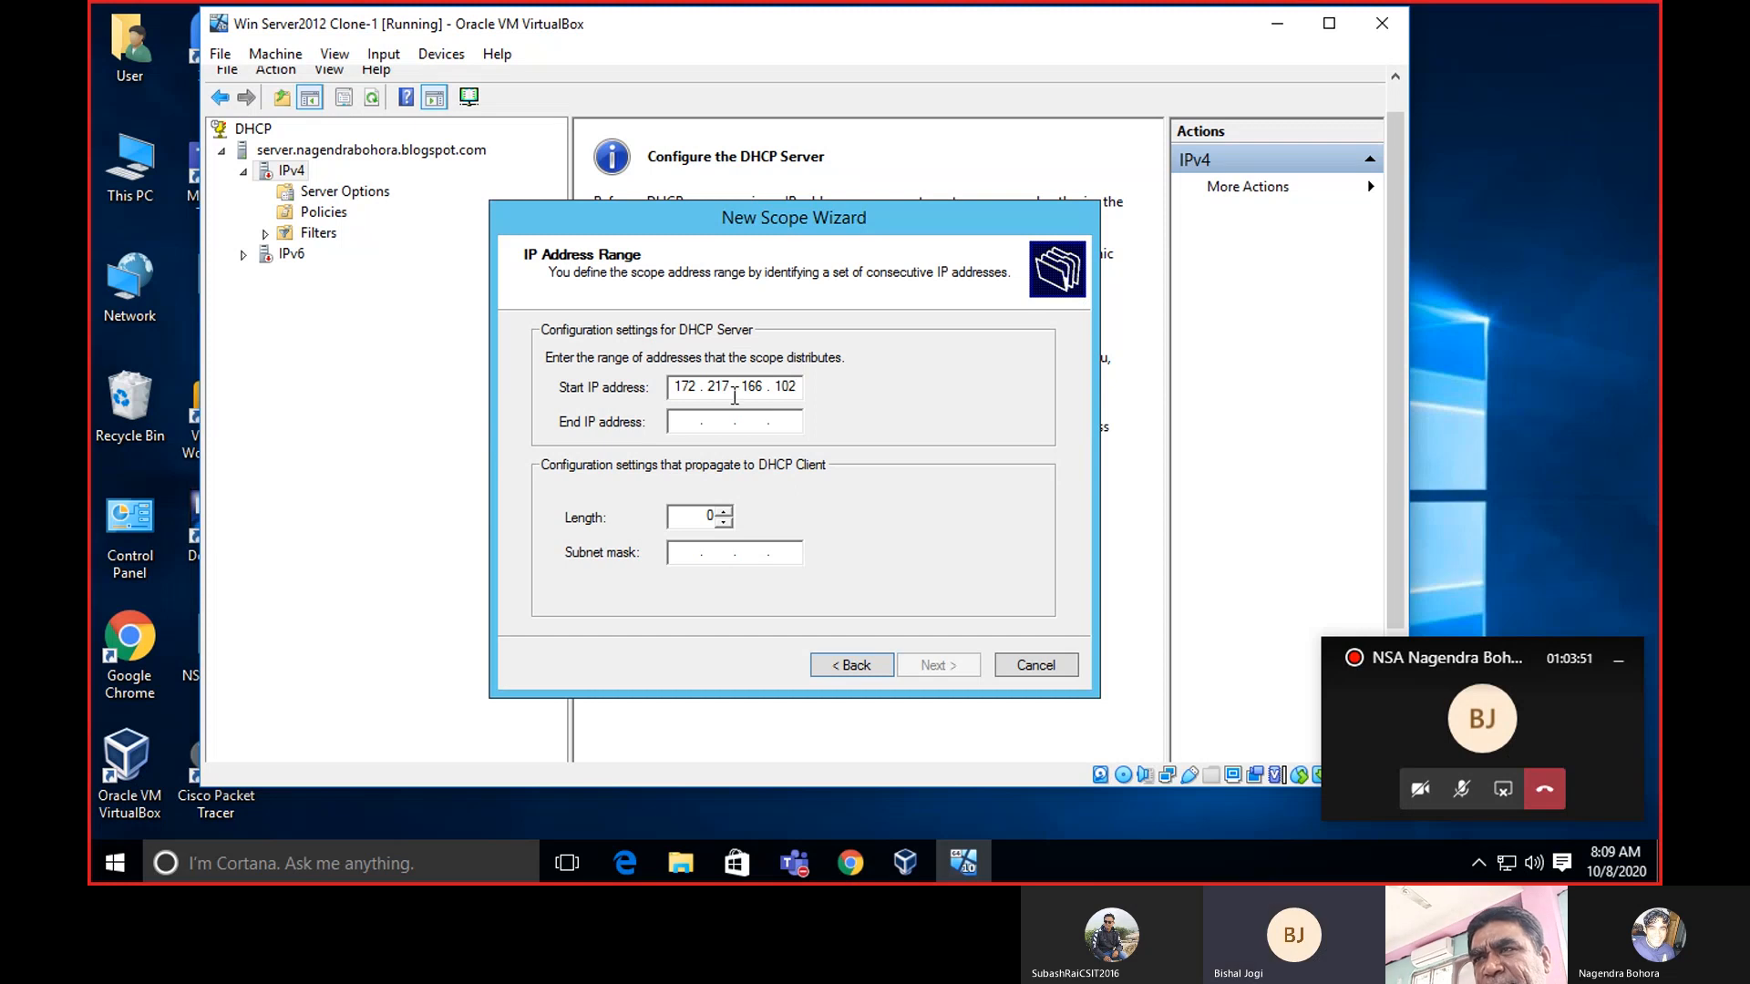
left_click(688, 419)
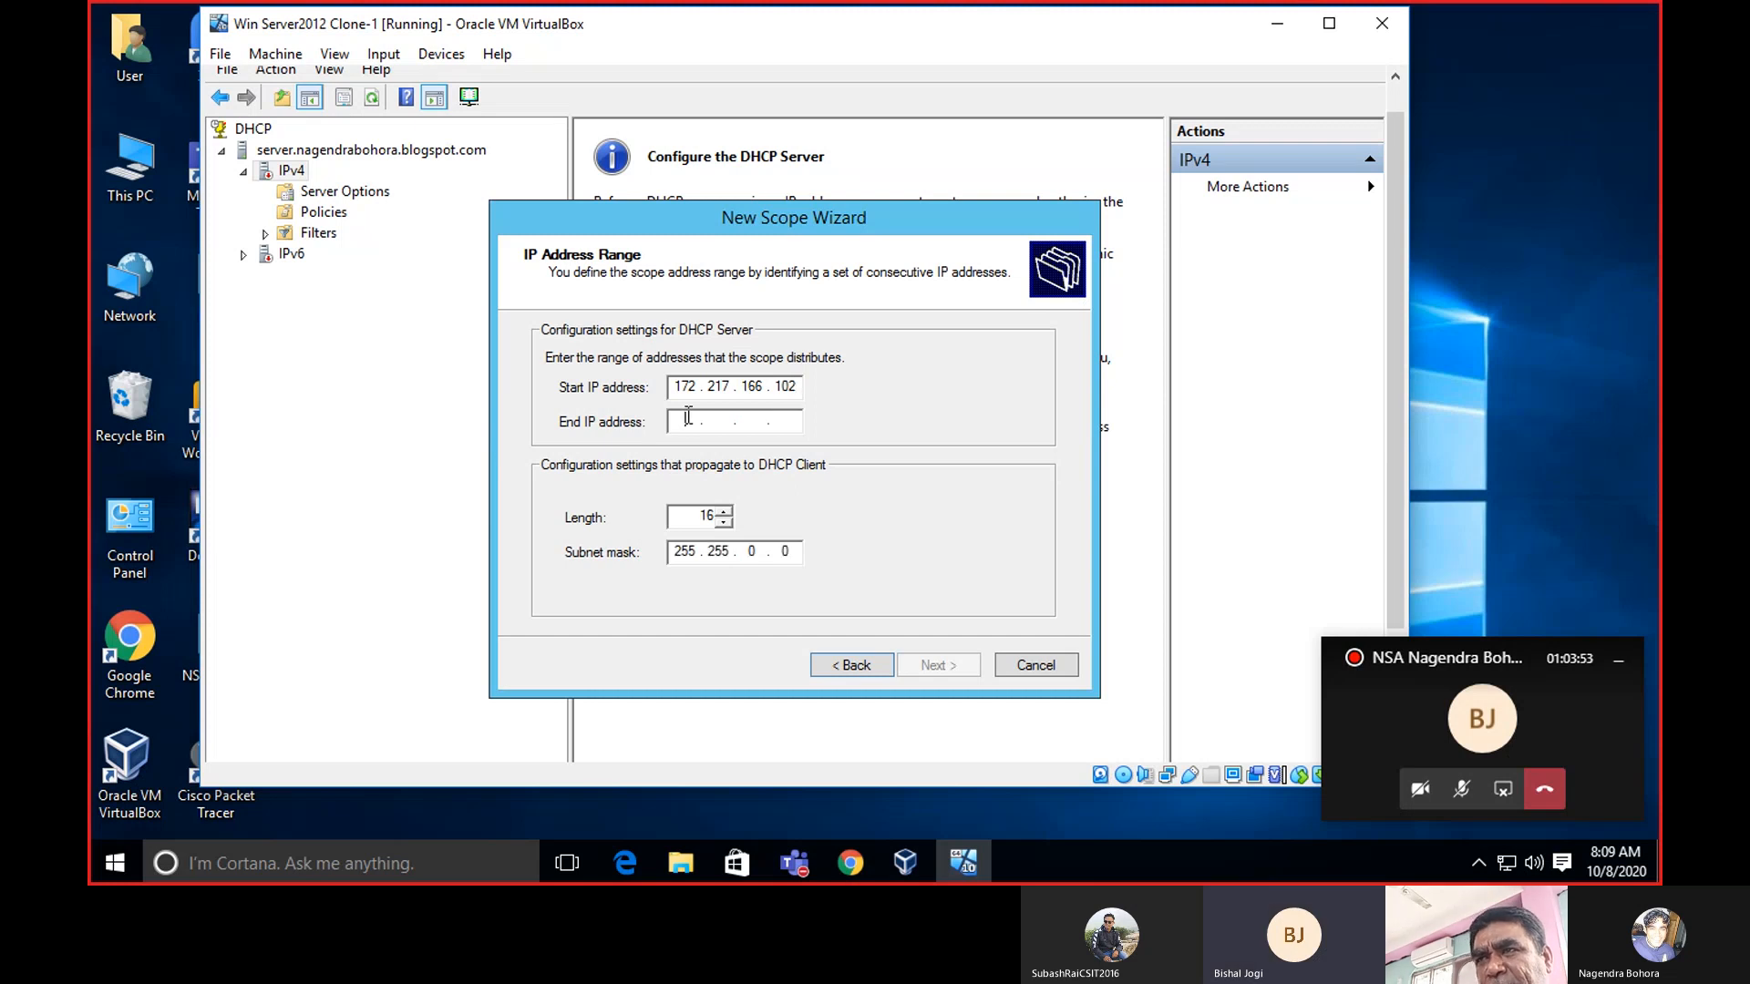
type("172 . ")
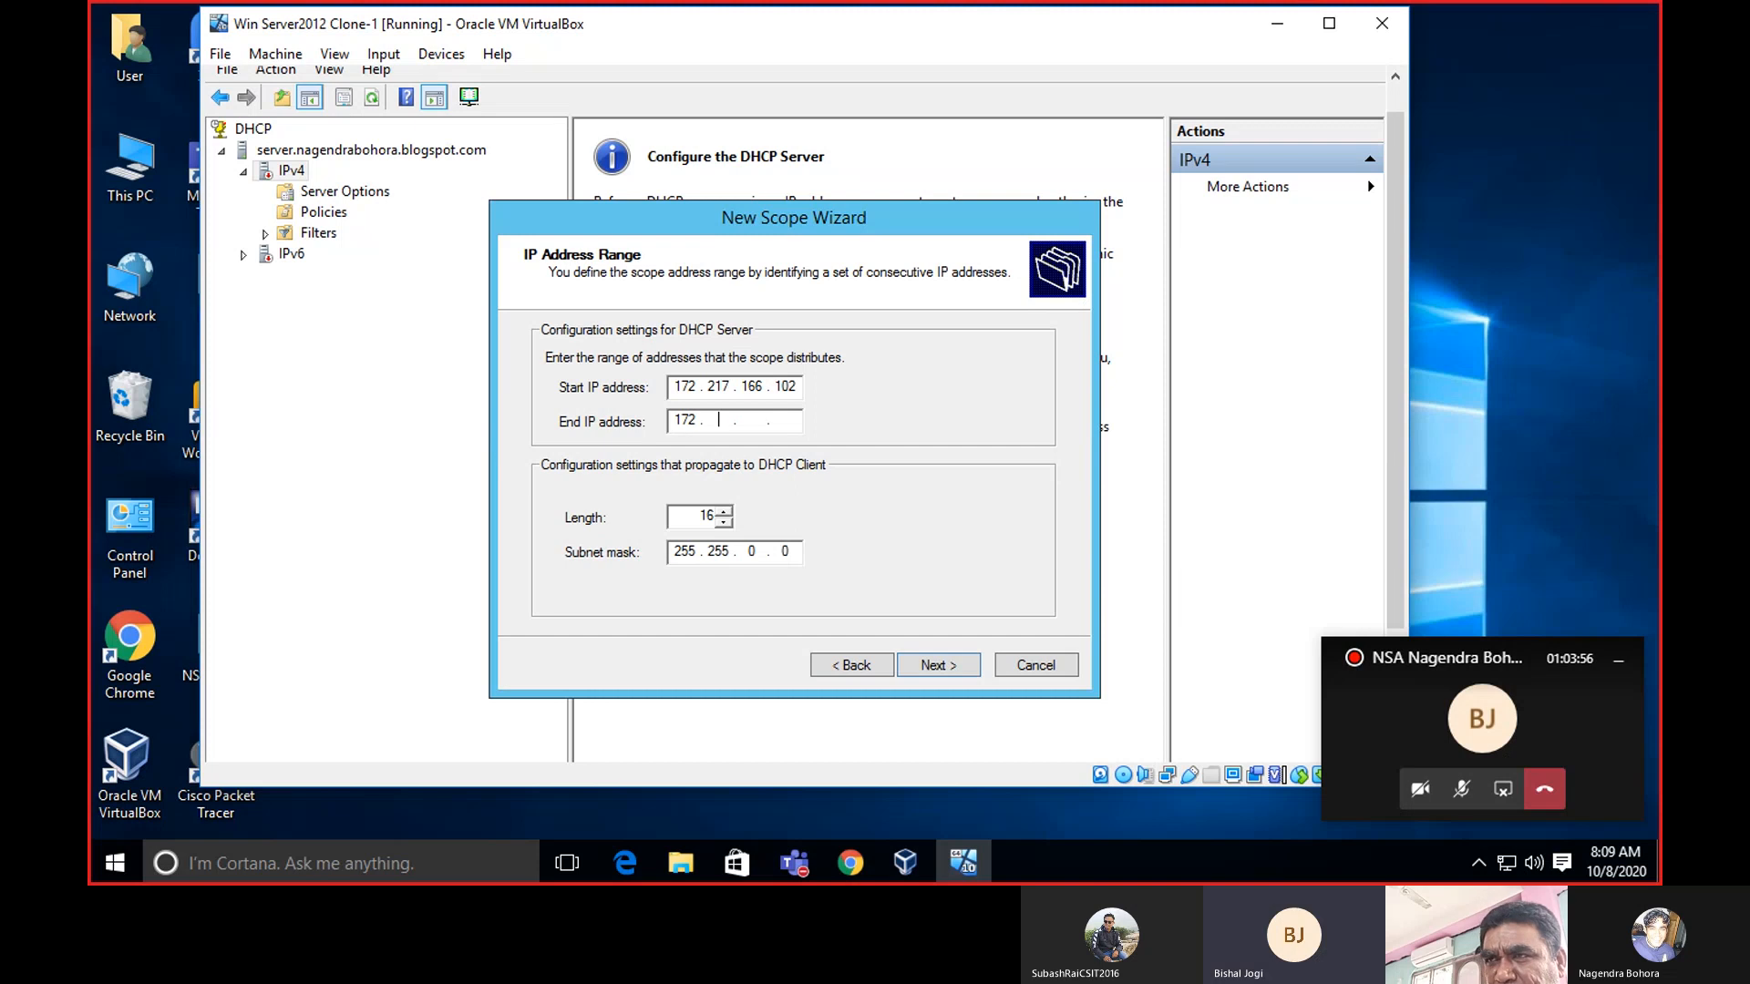
type("217 . ")
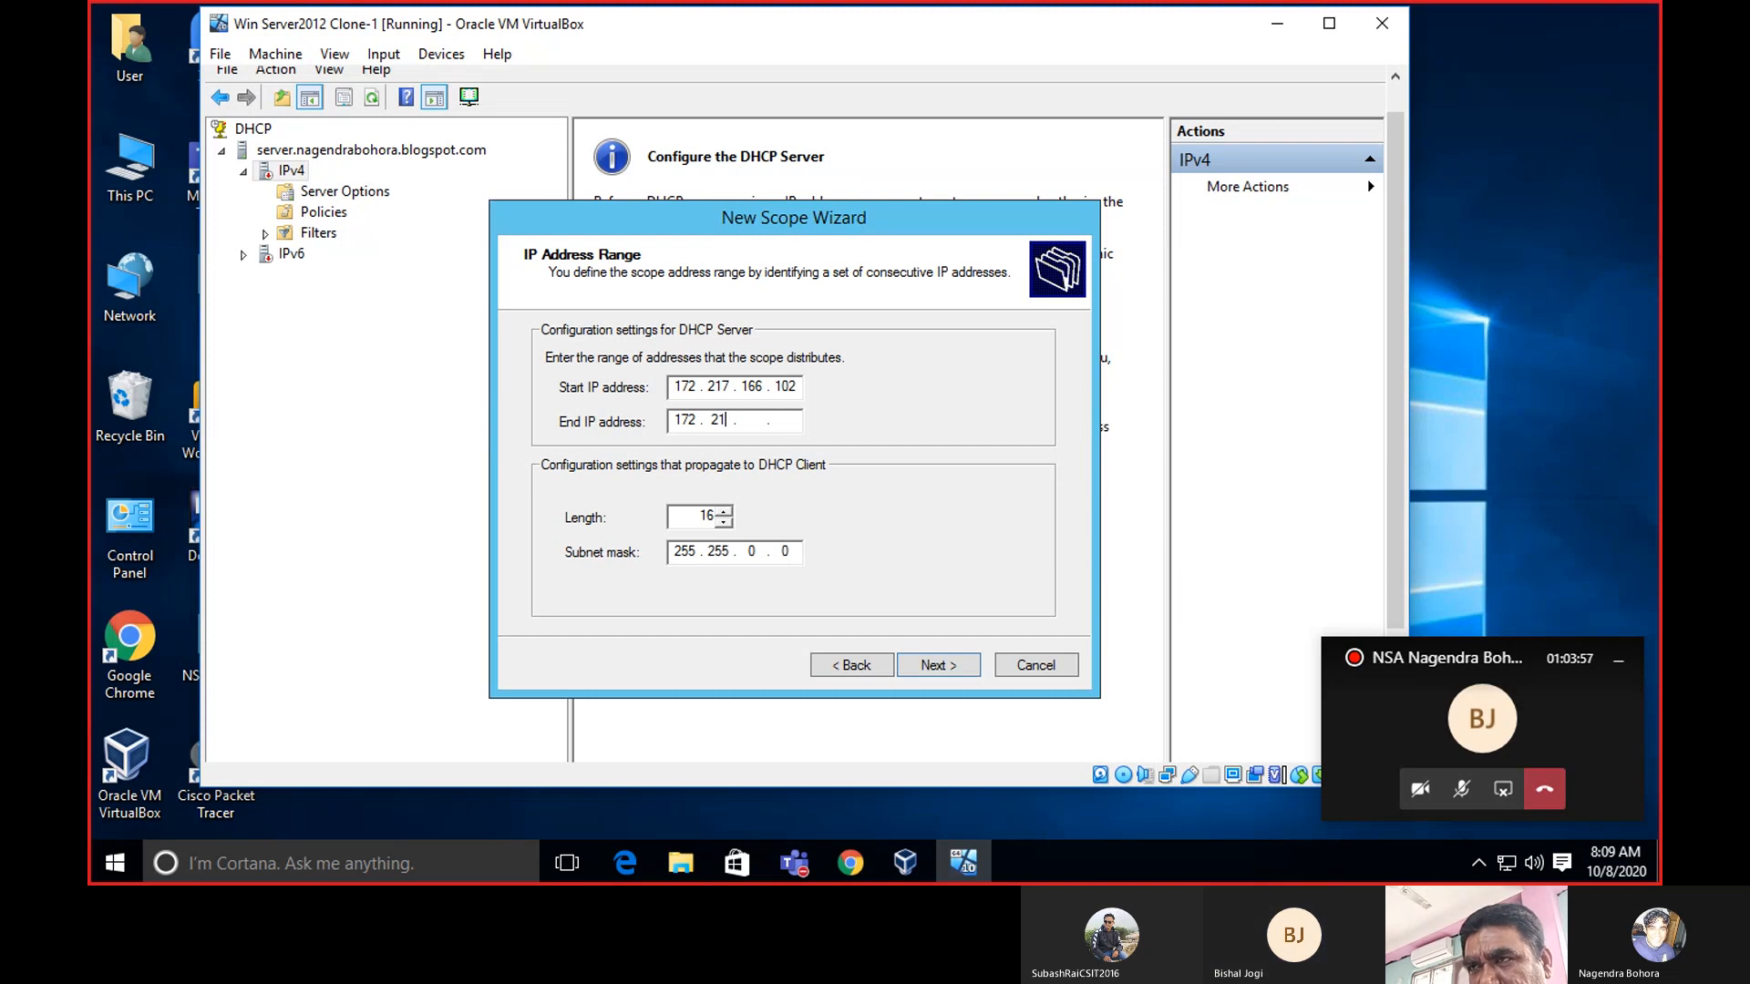
type("1 ")
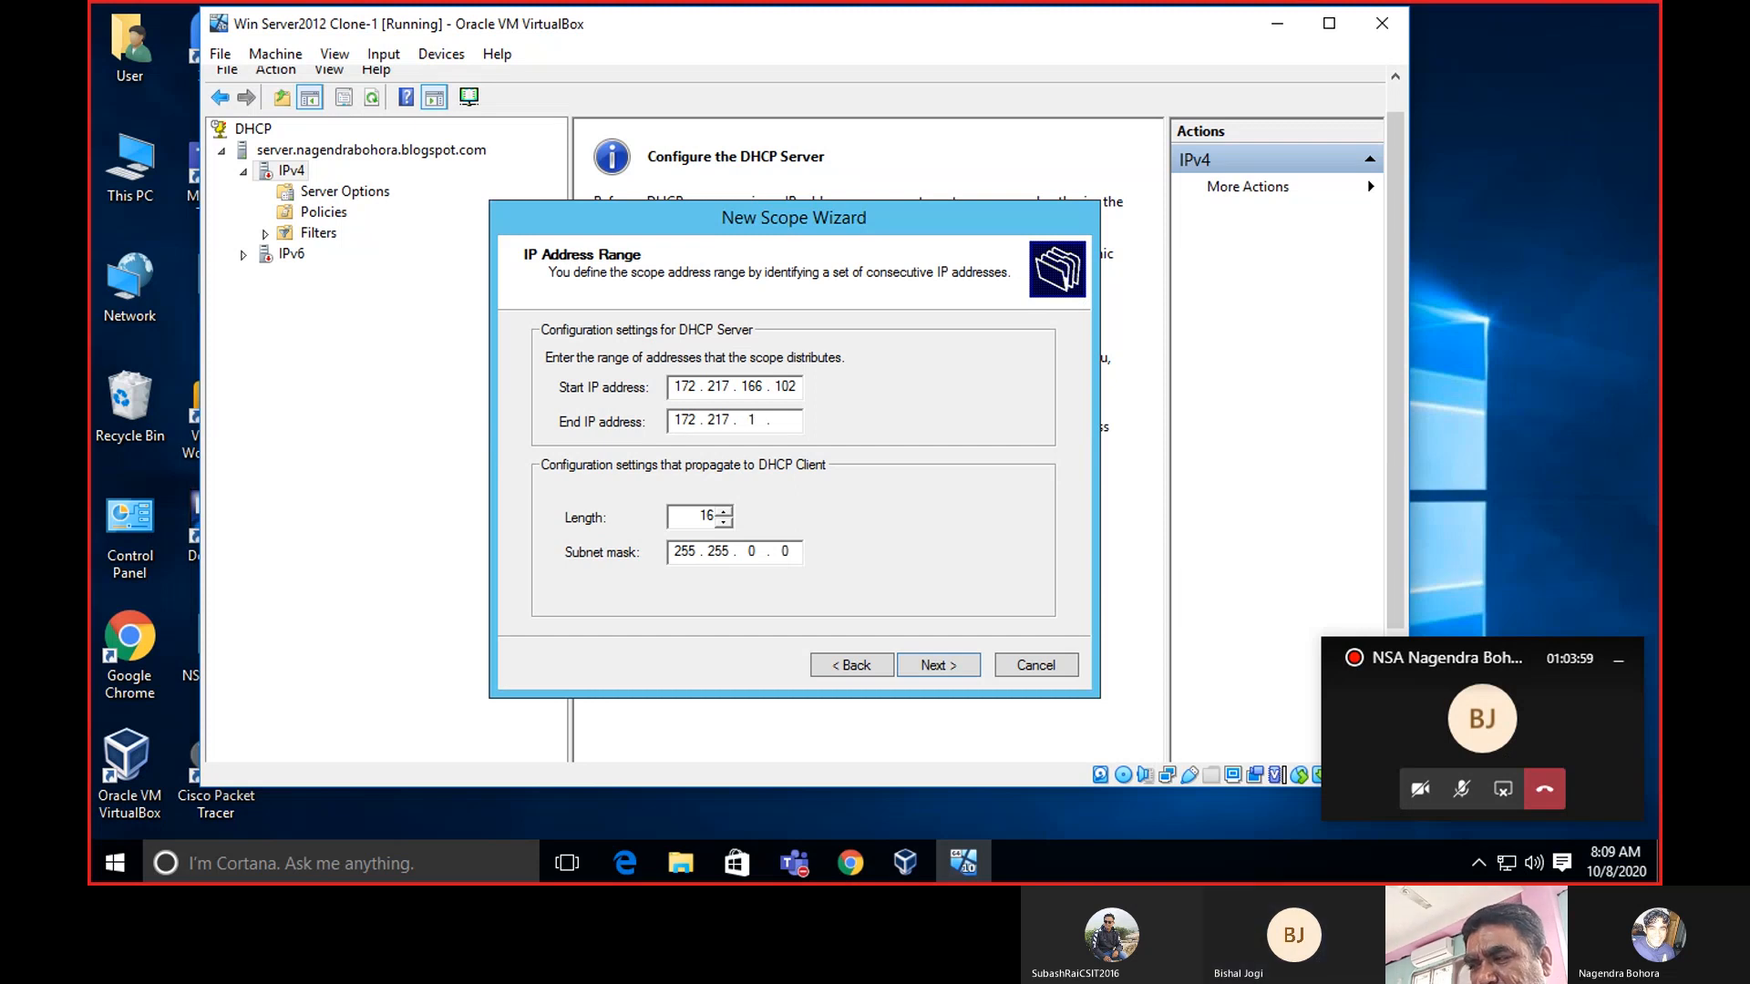
type("66 . ")
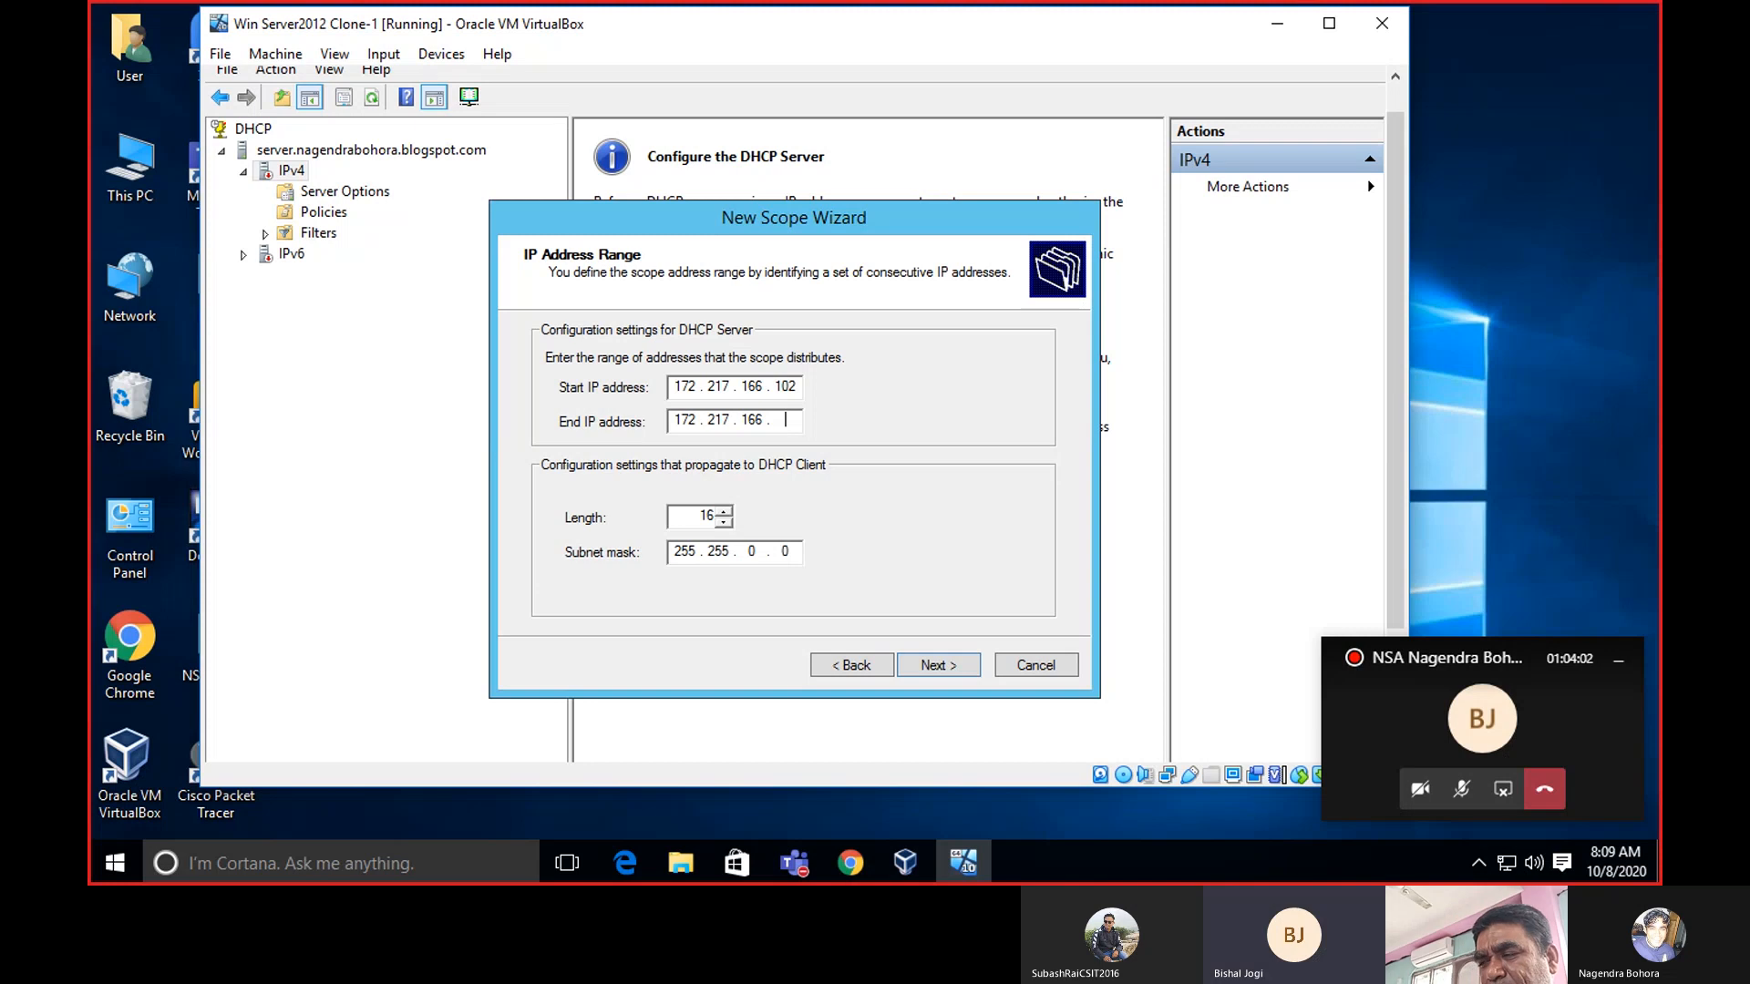
type("1")
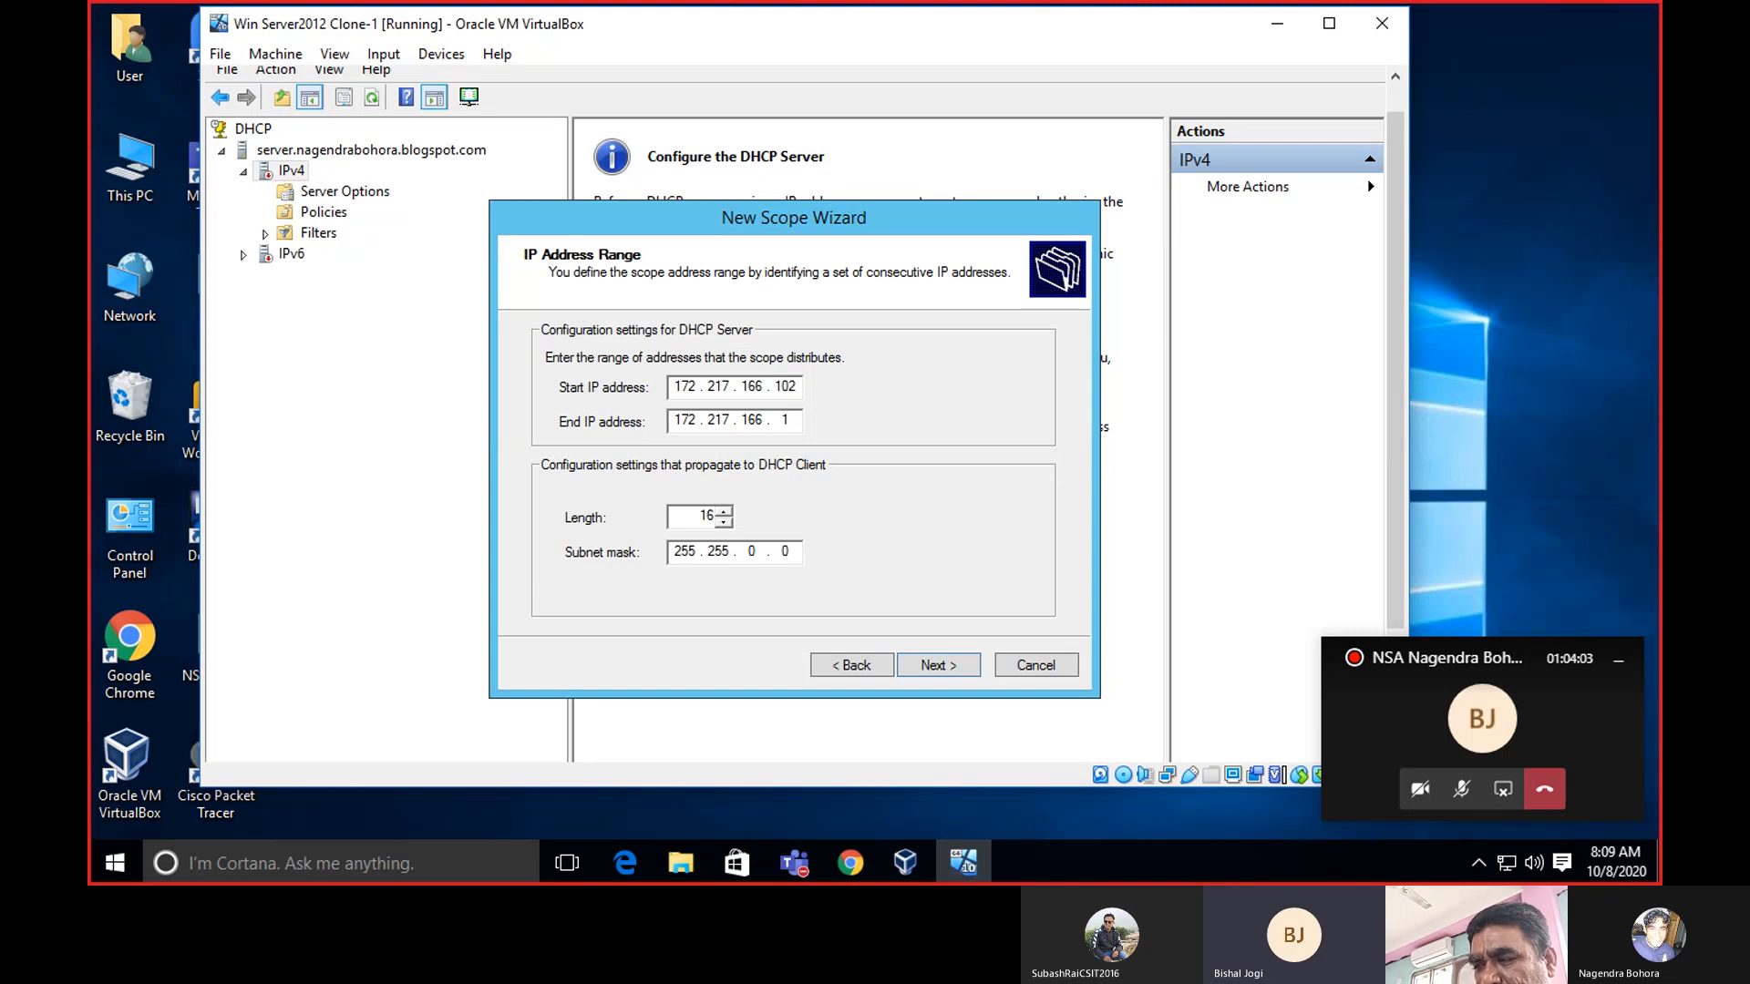
type("30")
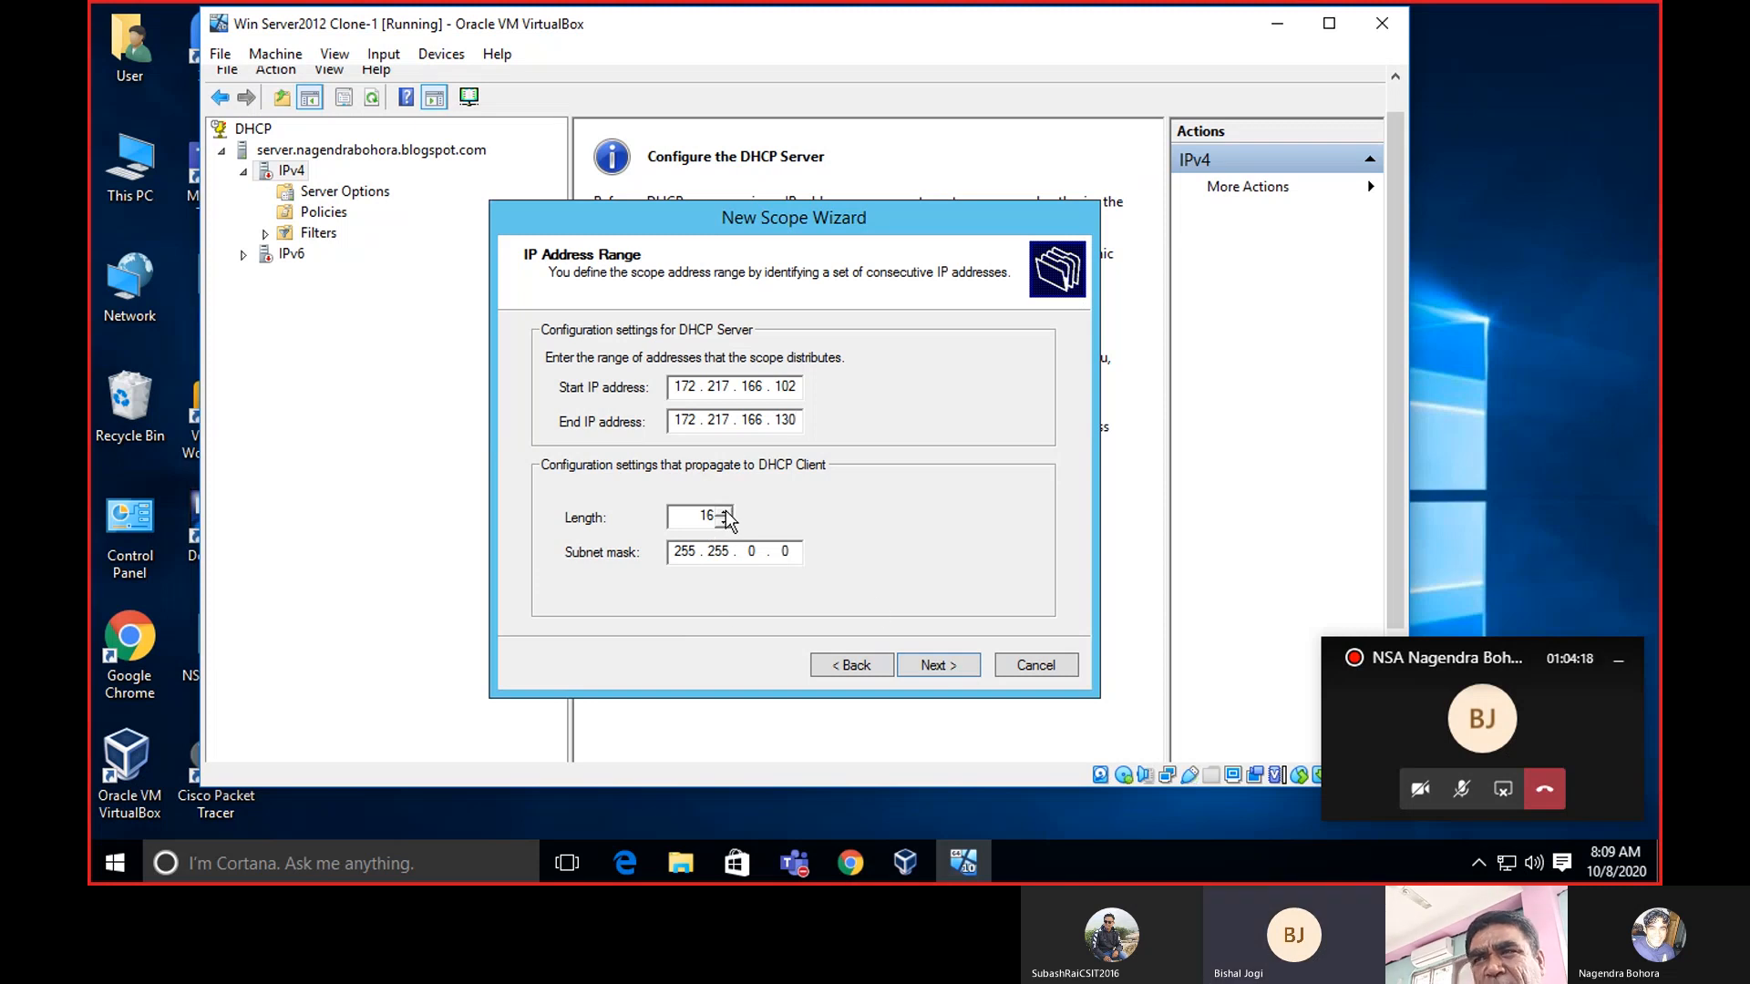
left_click(953, 664)
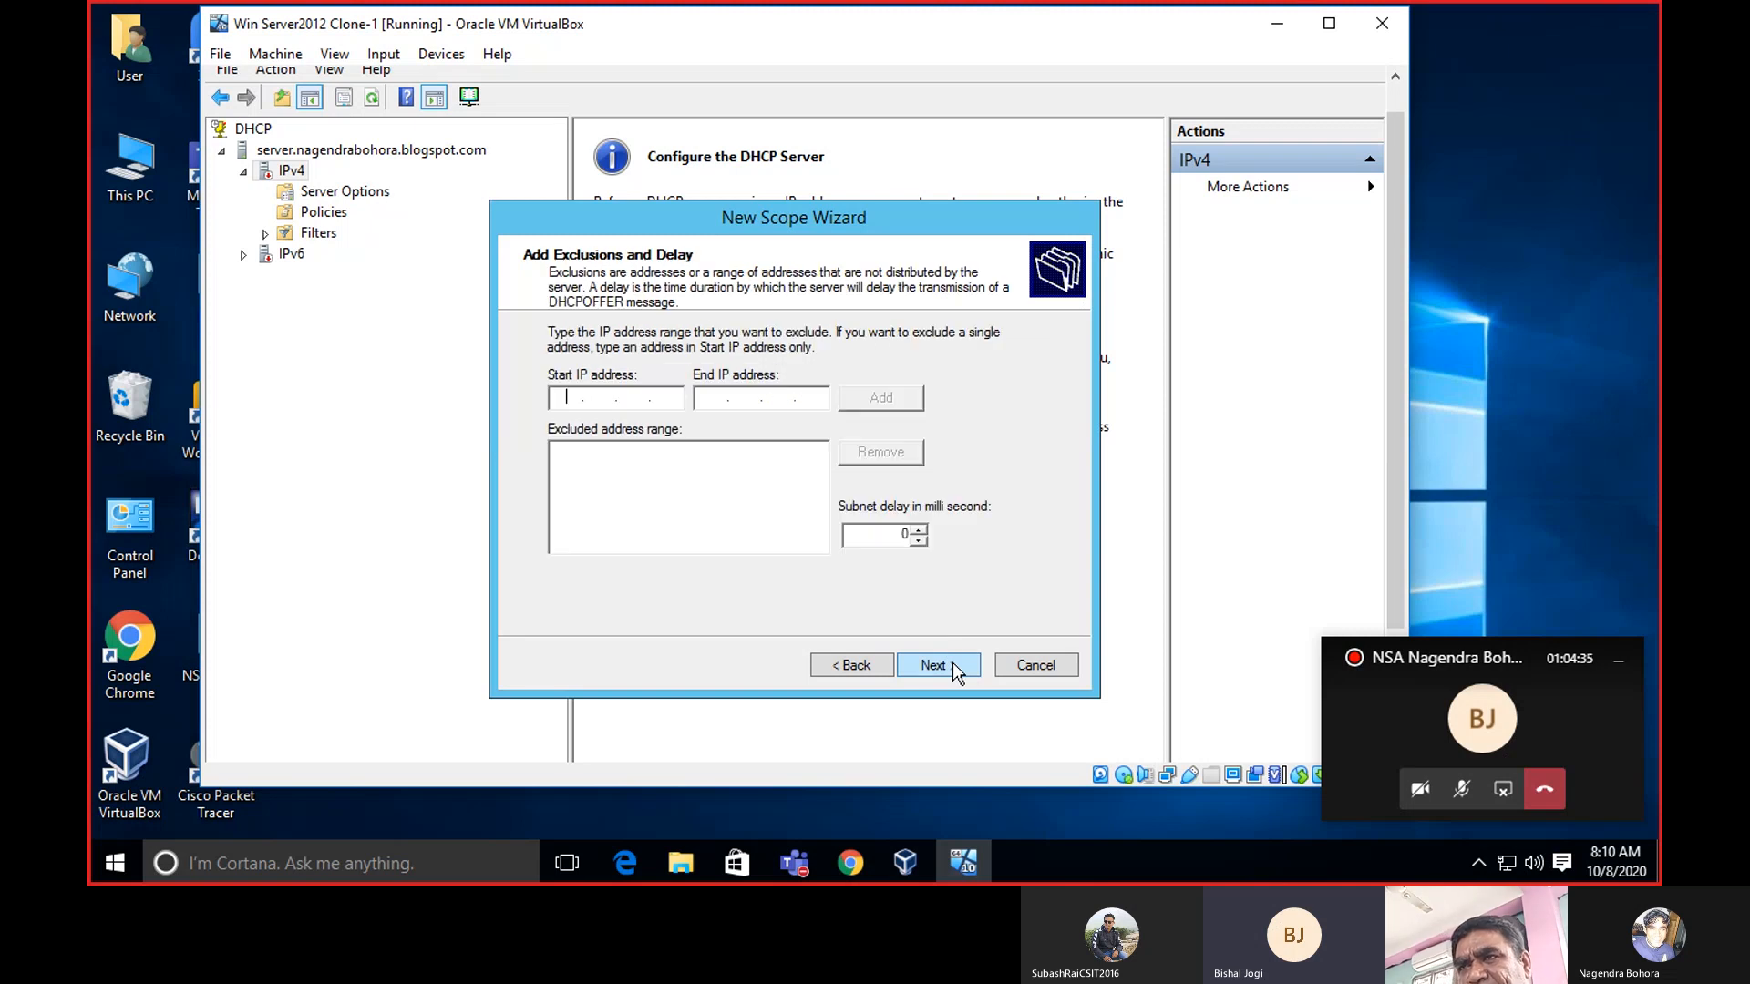
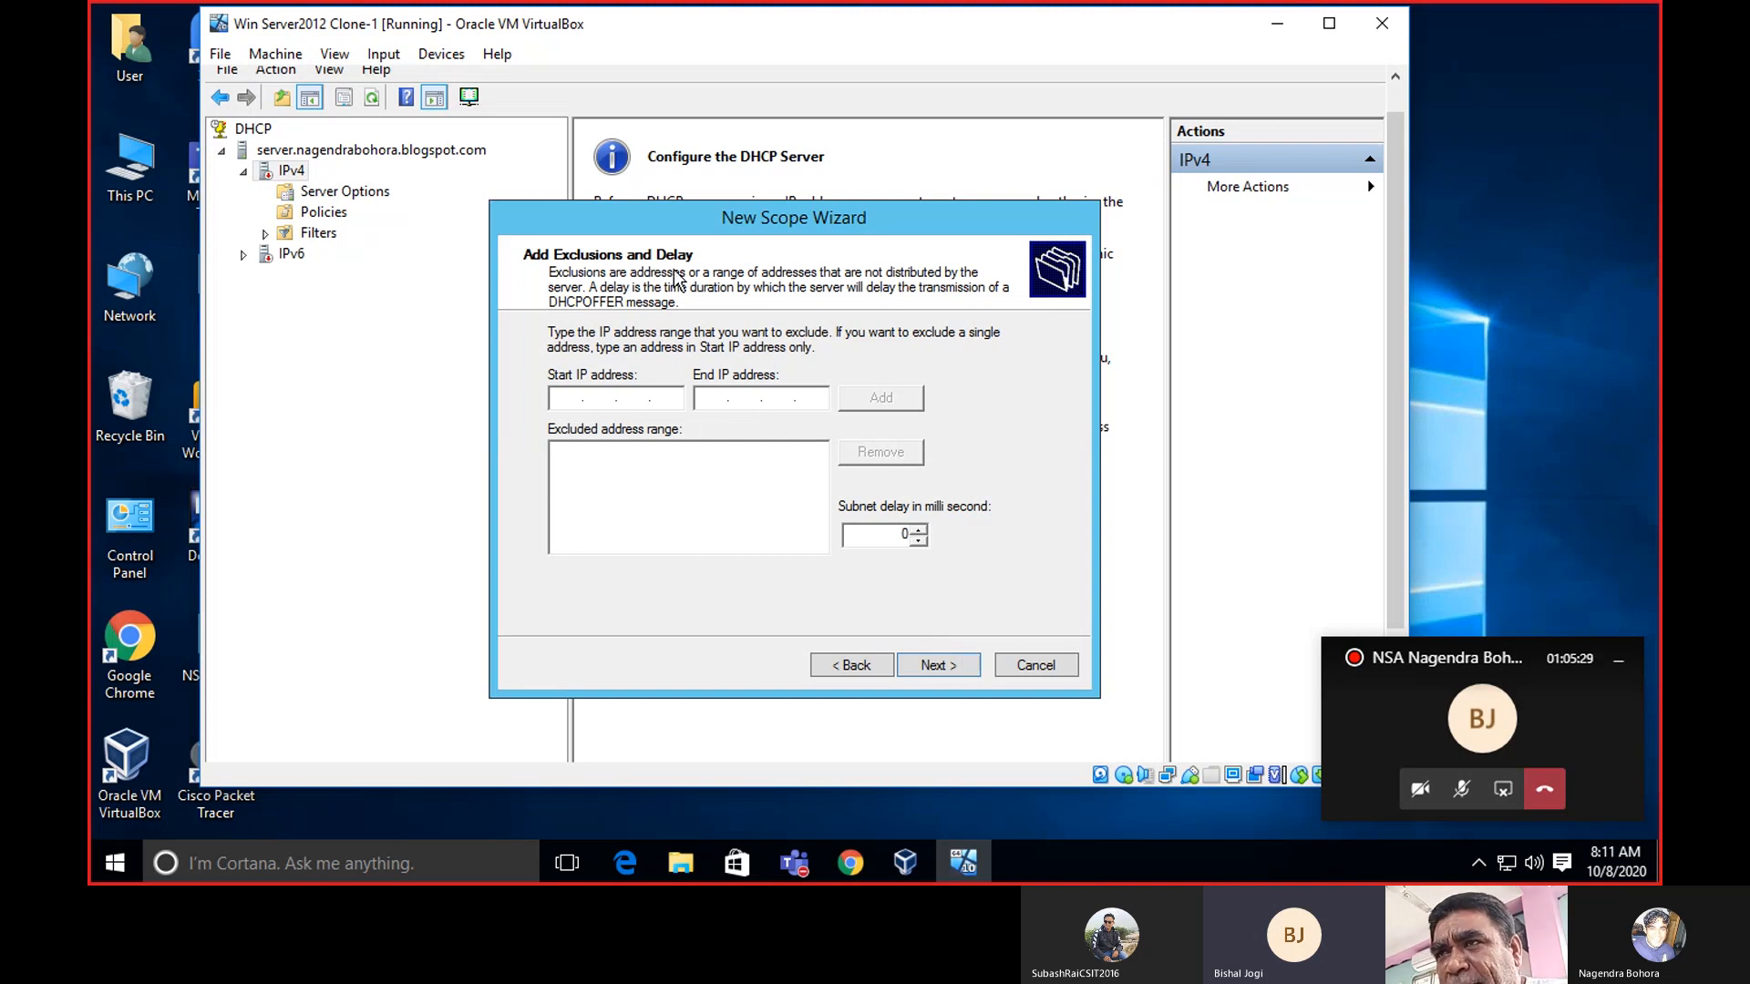
Skip the exclusions page and keep a 7-day lease duration for the scope.
left_click(938, 663)
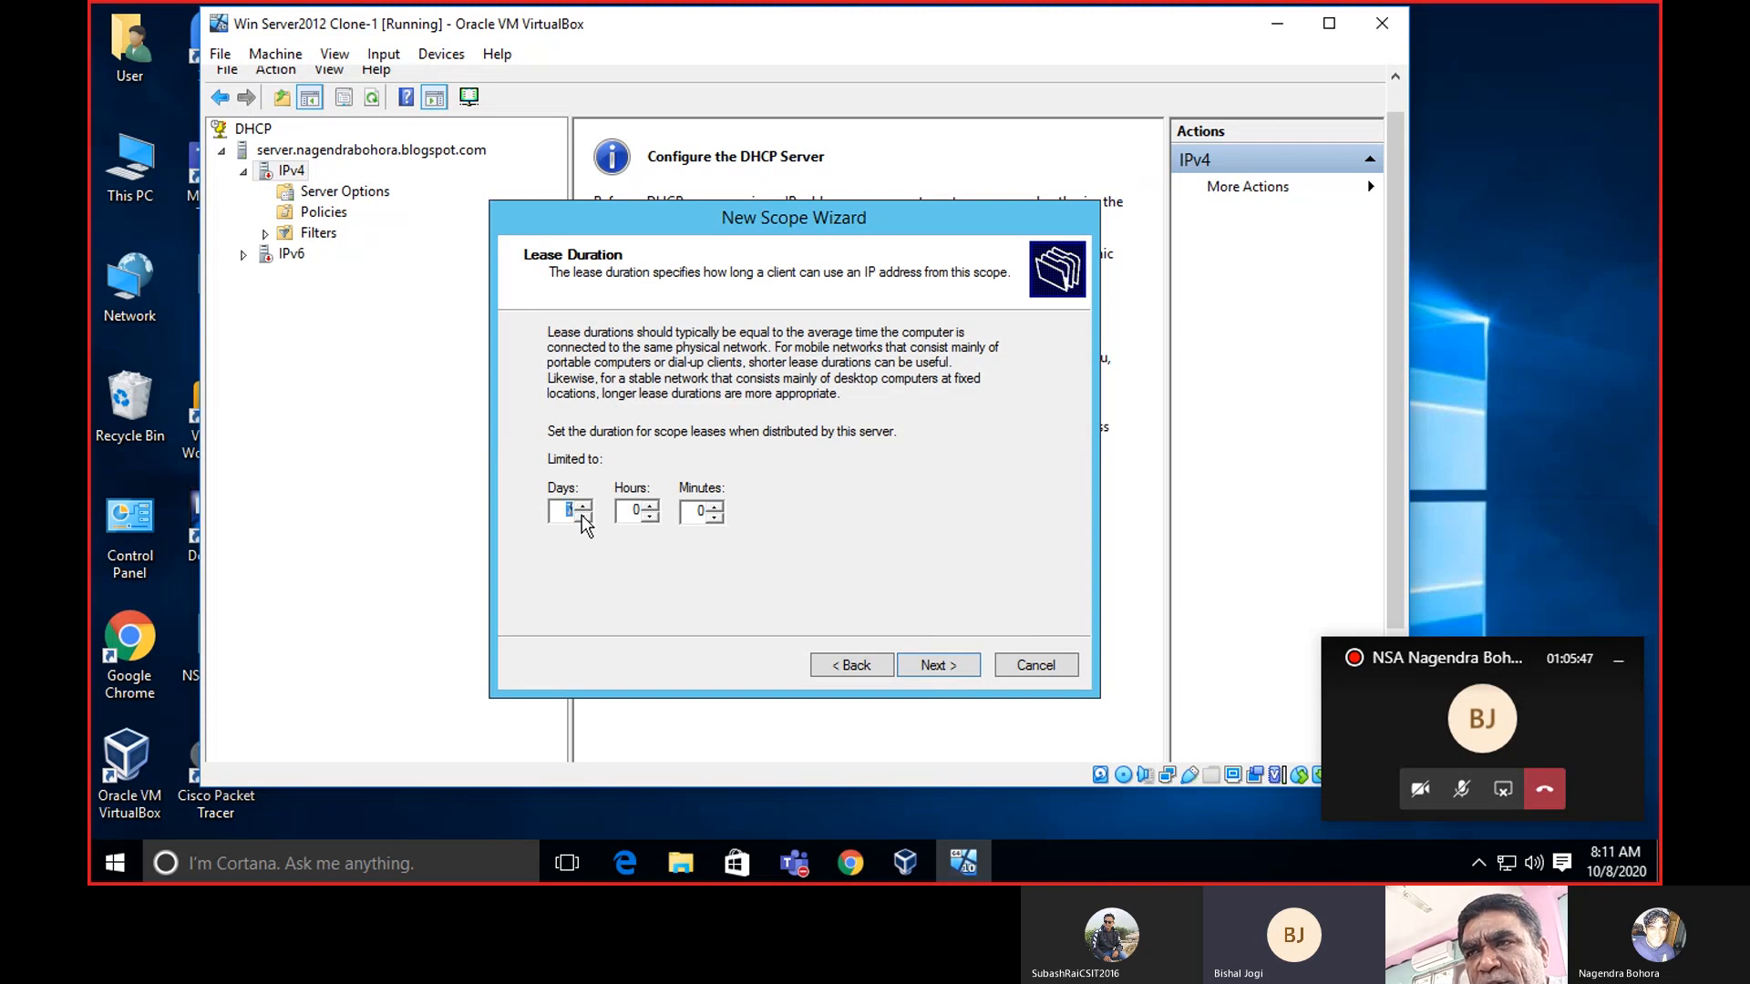
left_click(559, 510)
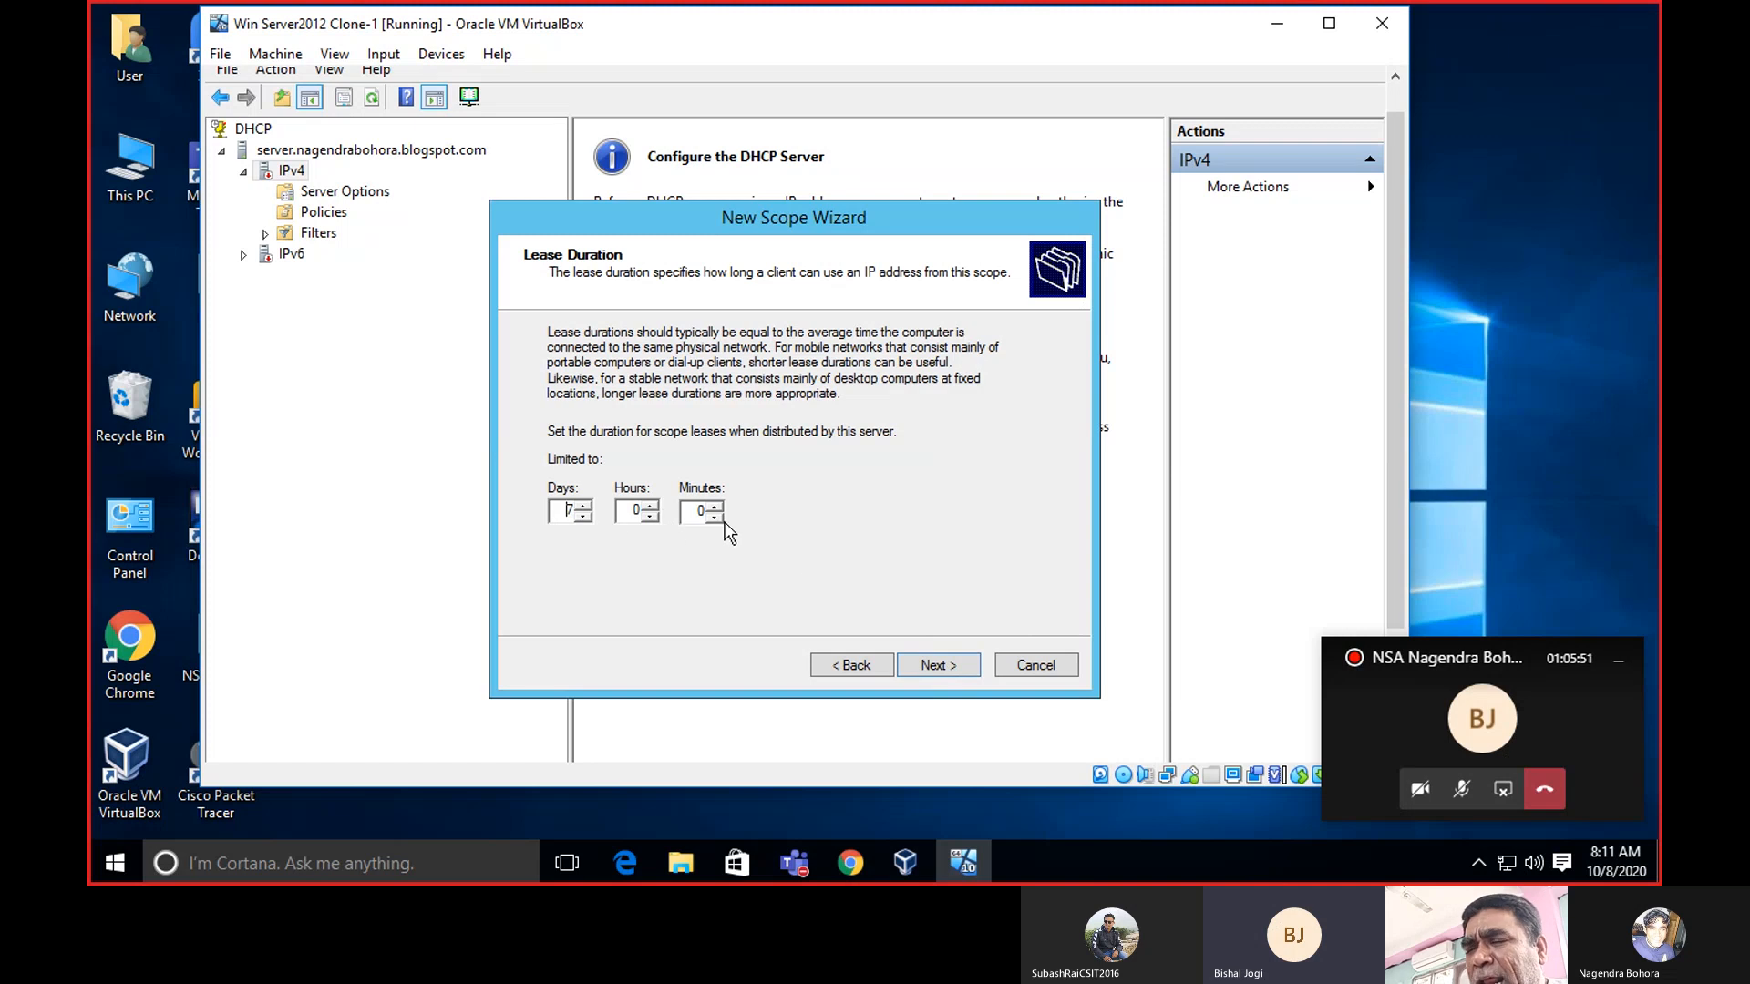
left_click(938, 664)
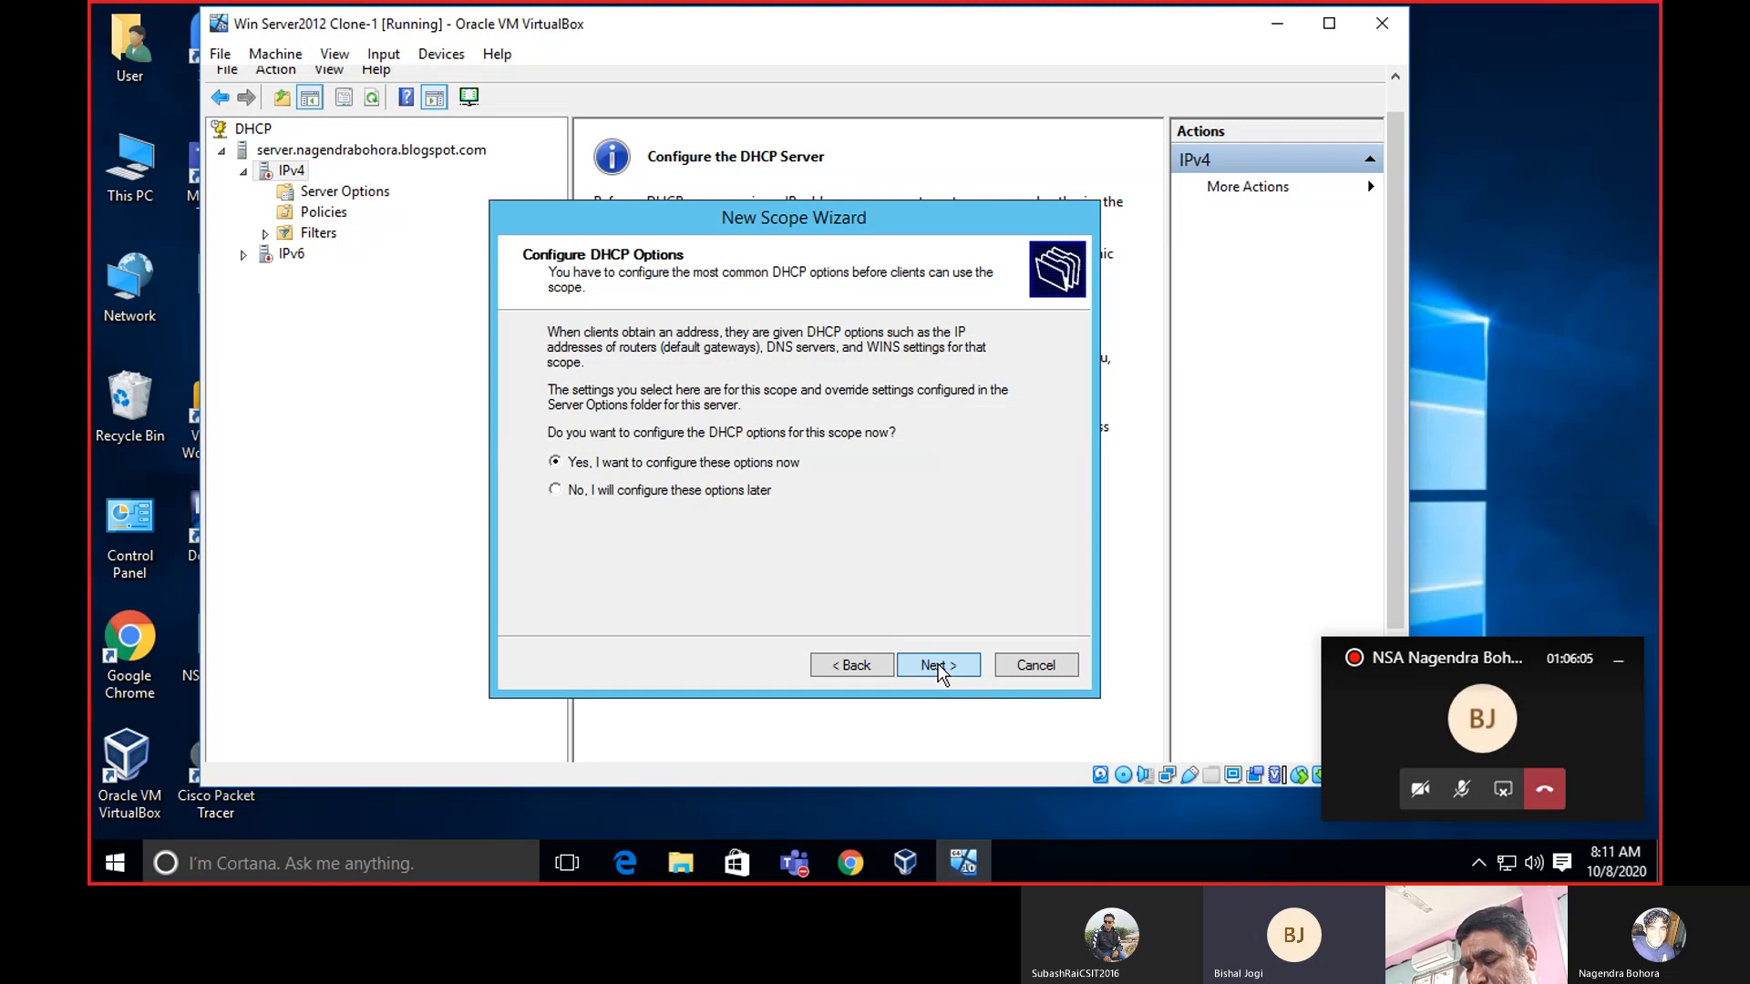
Choose to configure DHCP options now and continue to the Router (Default Gateway) page.
left_click(938, 664)
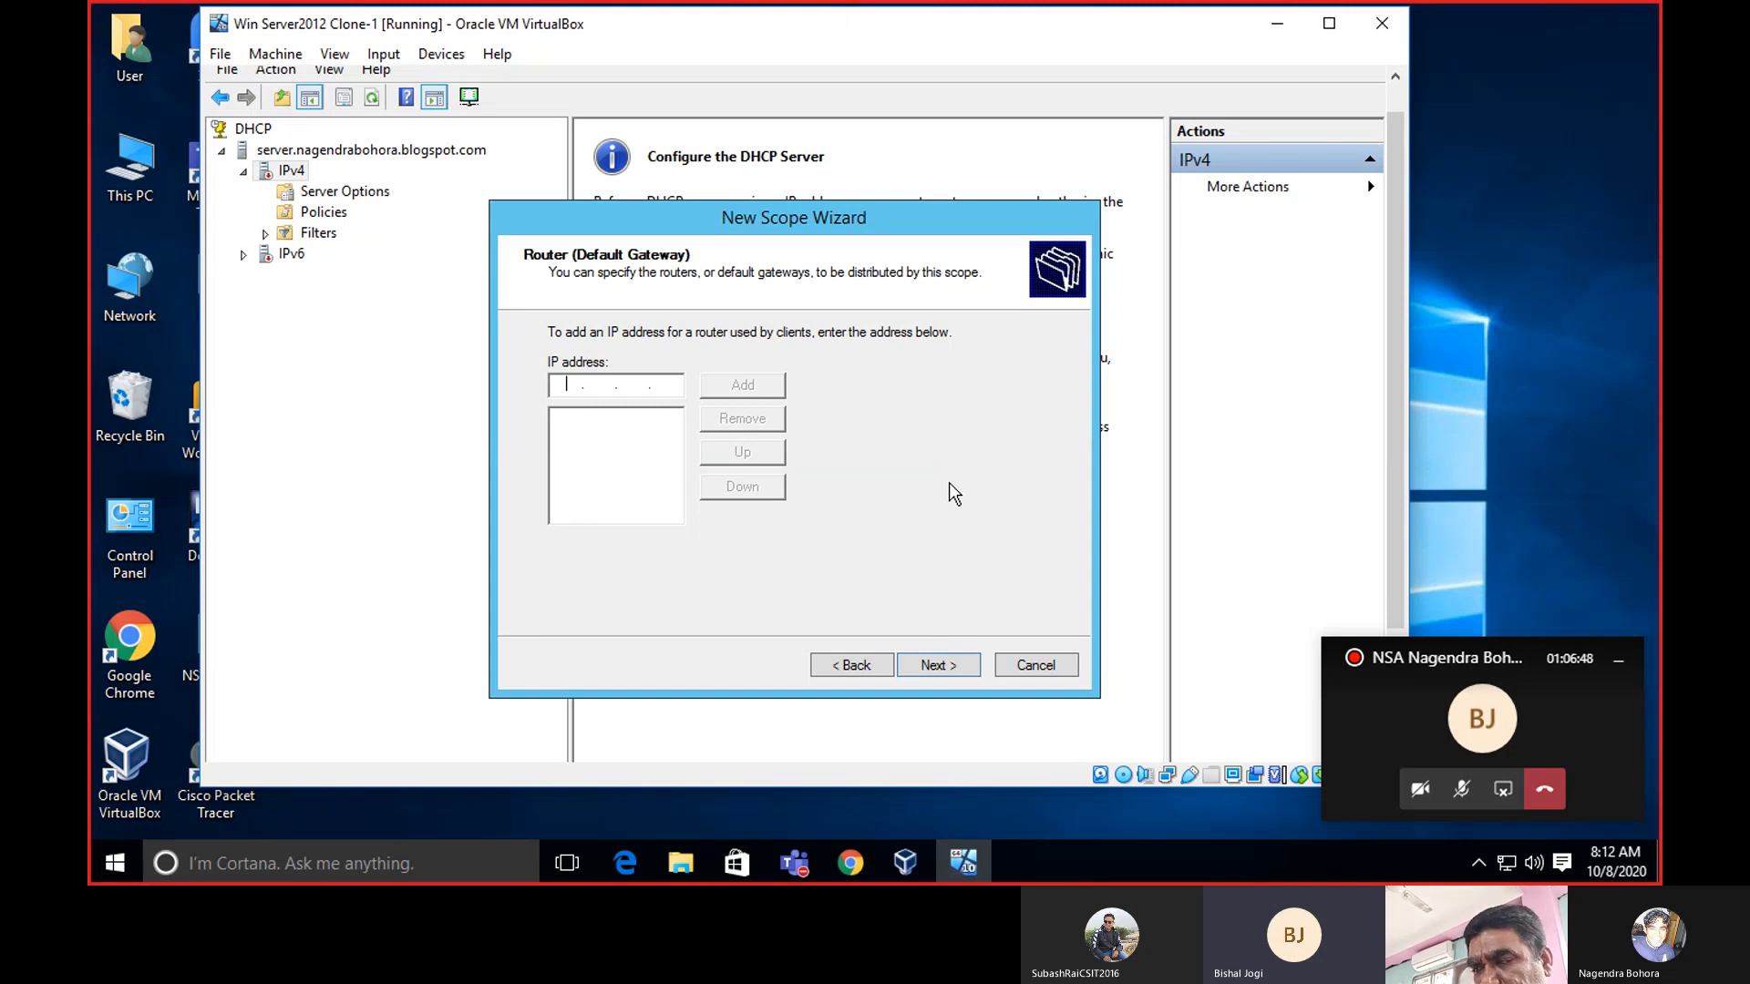
Add 172.217.166.97 as the scope's default gateway router.
type("172 . . .")
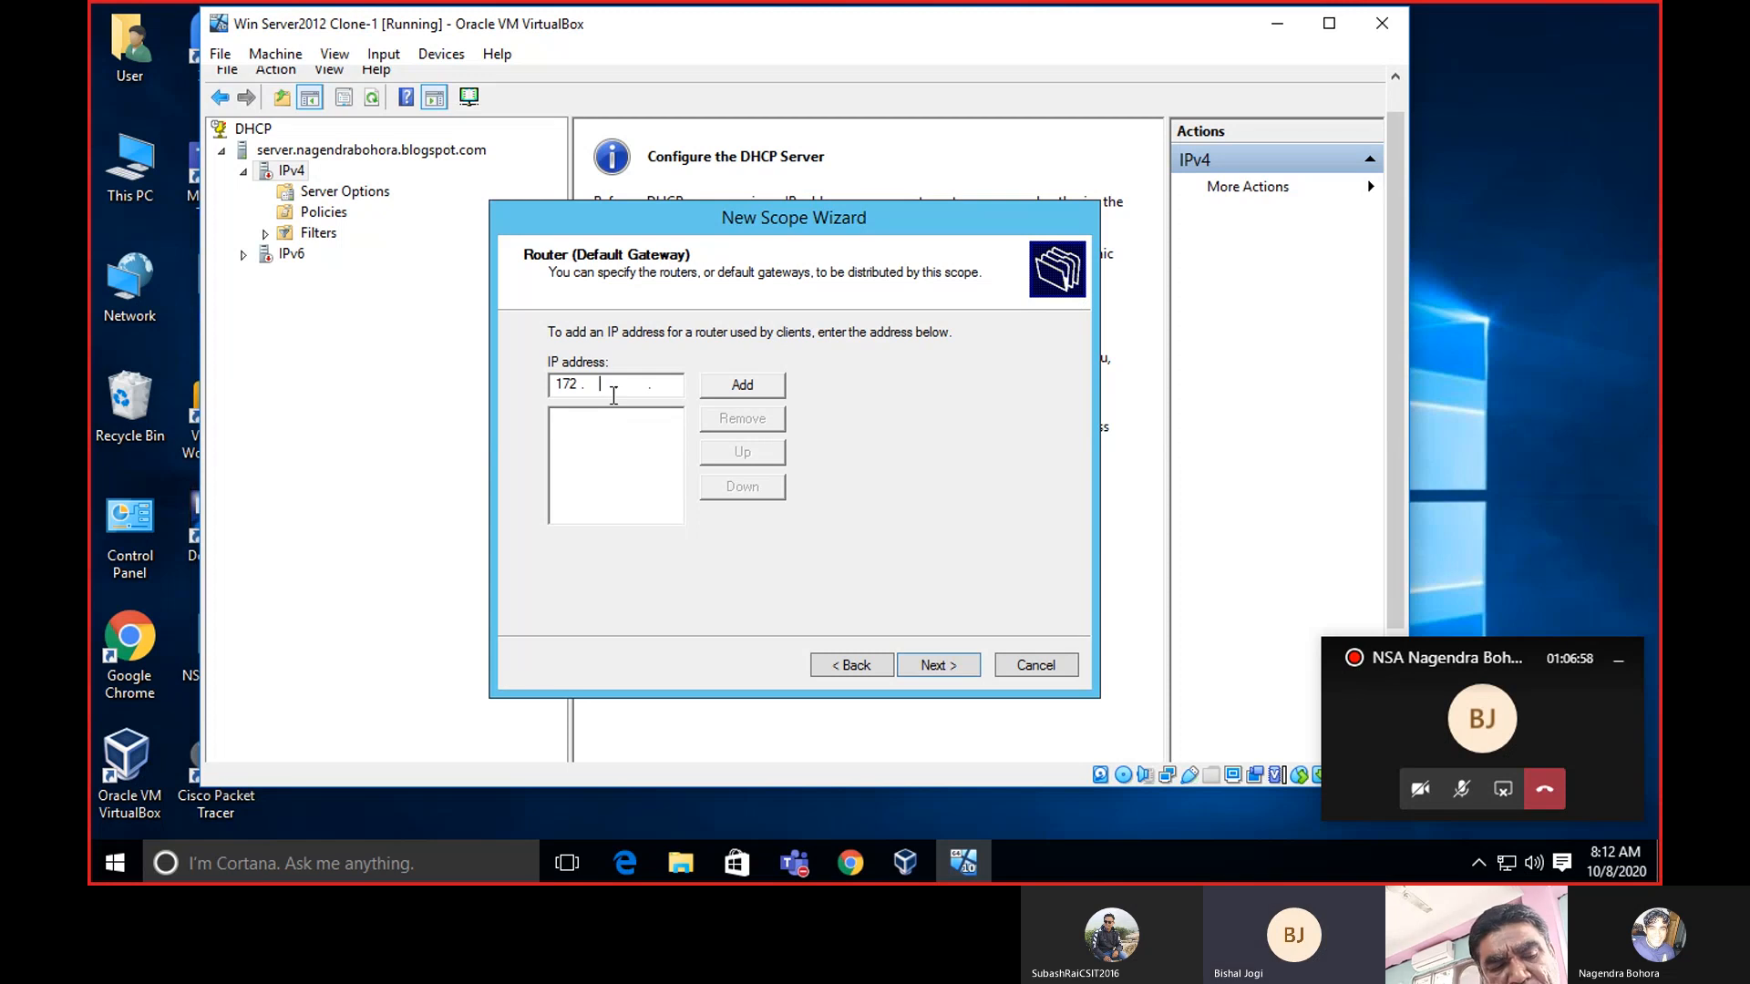
type("217 . ")
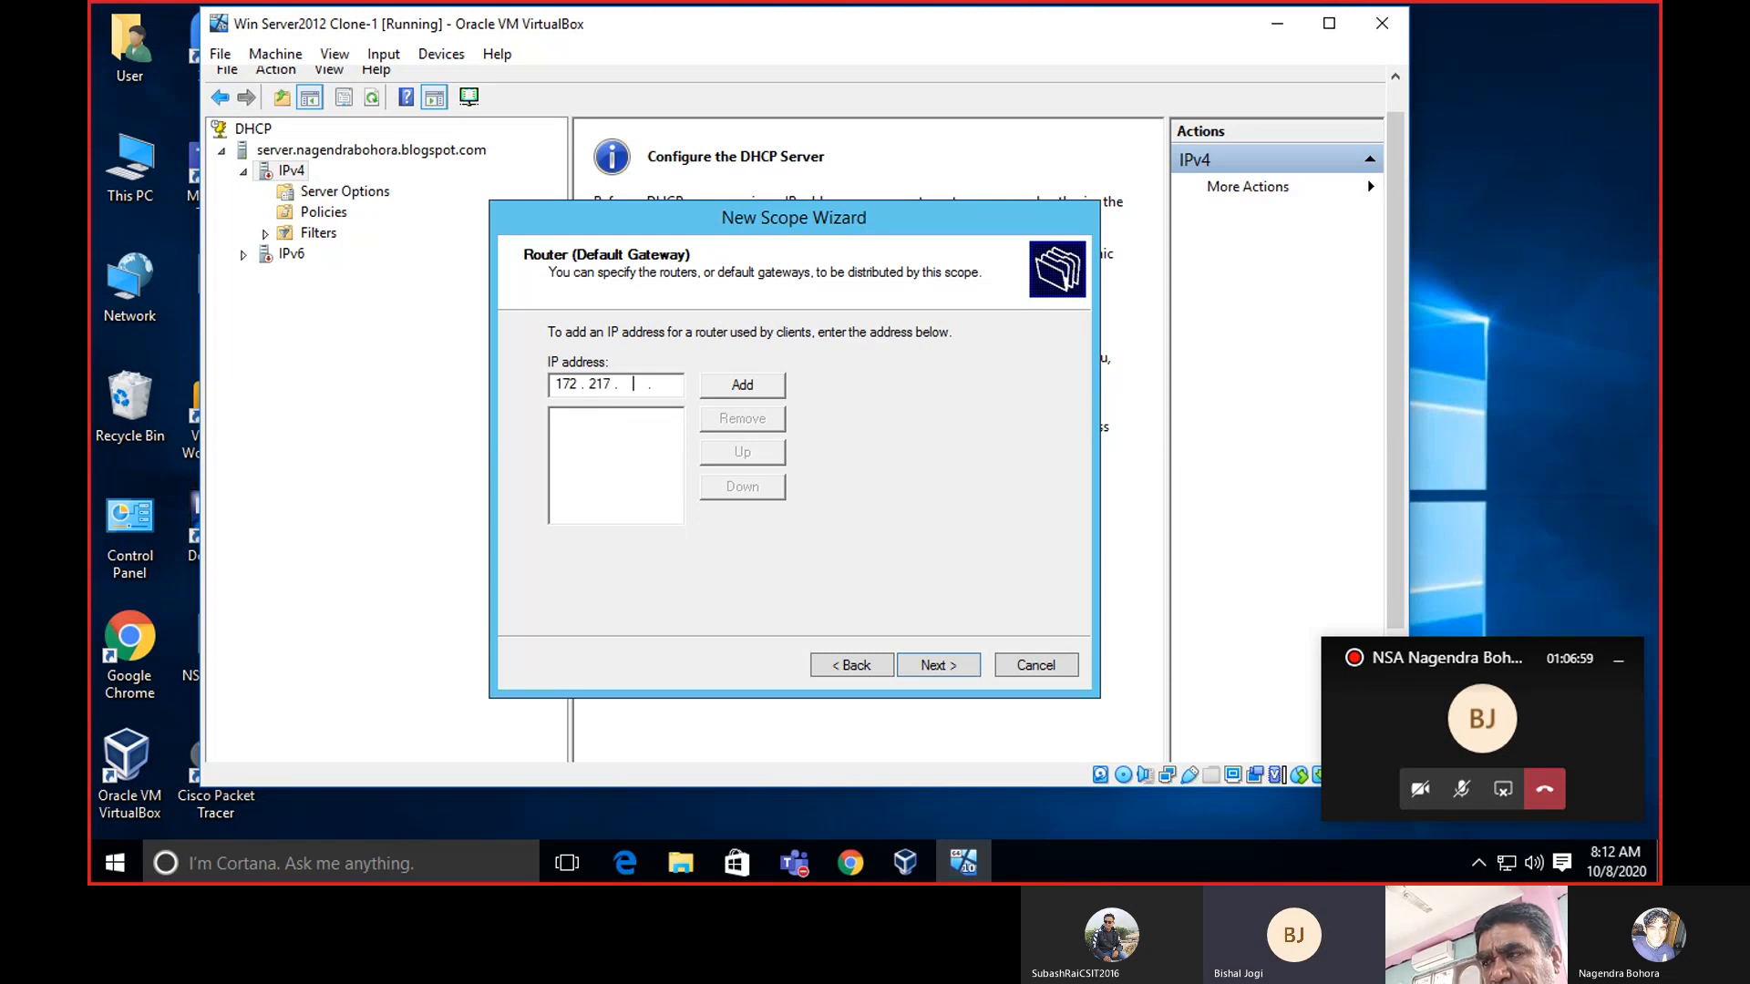
type("166")
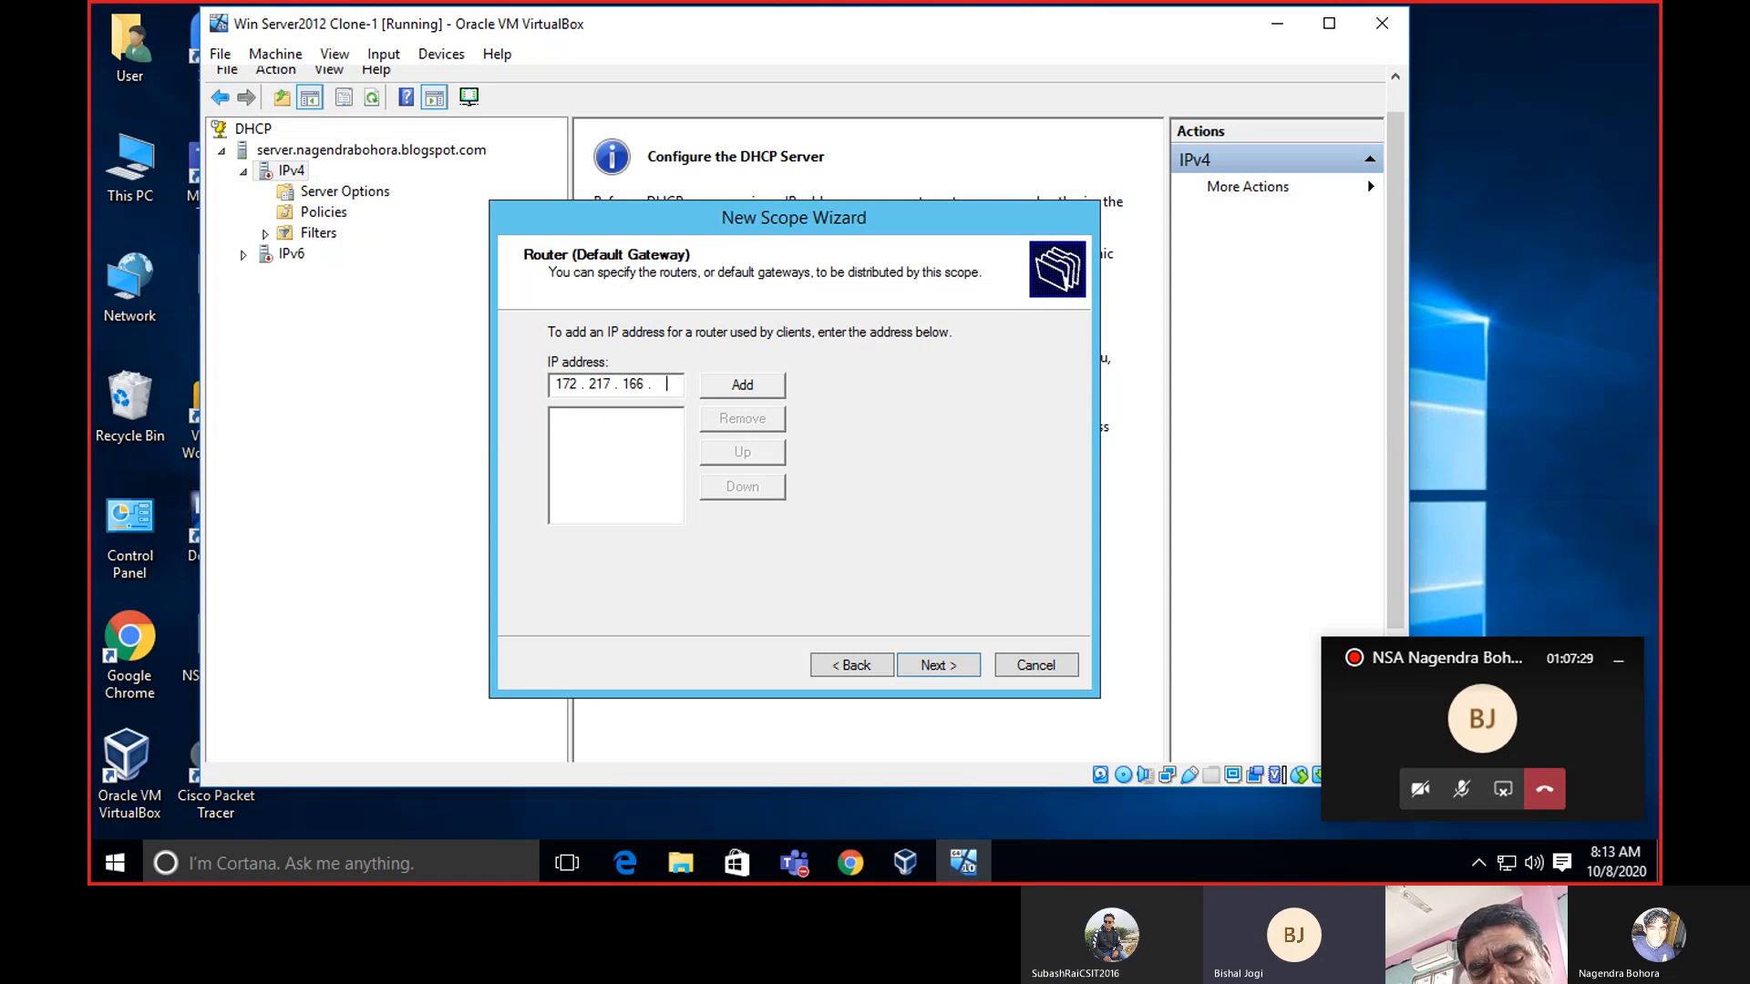
type("97")
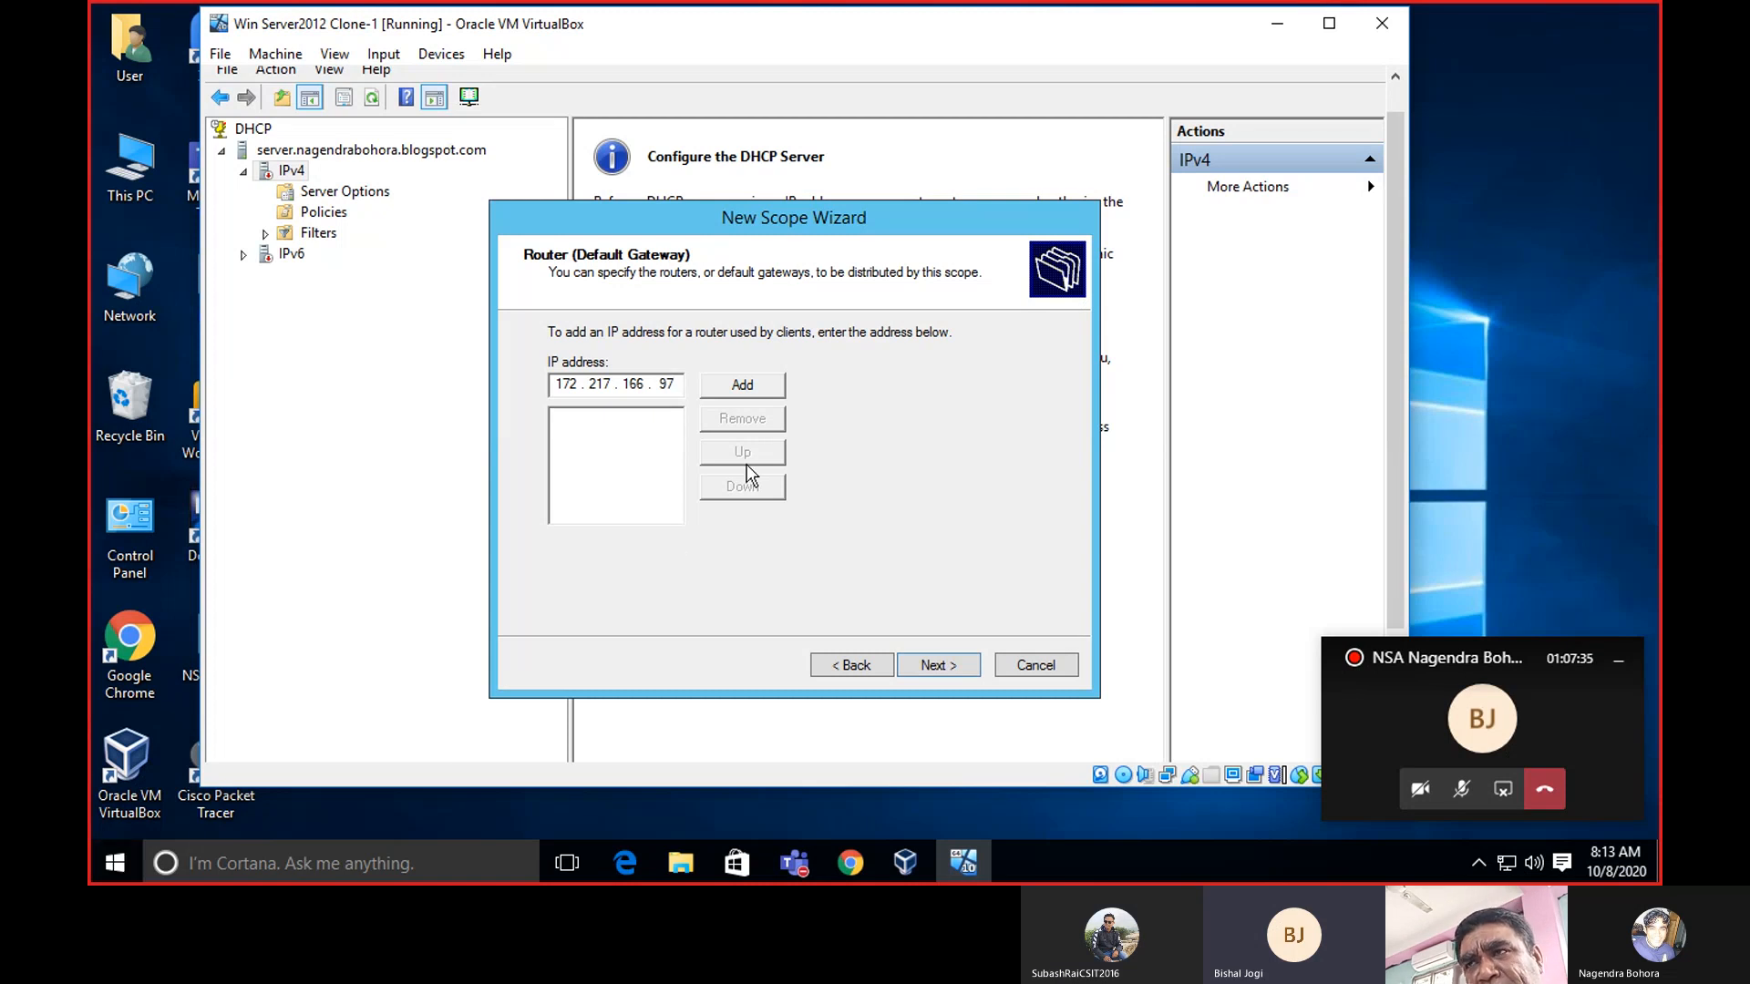
left_click(730, 386)
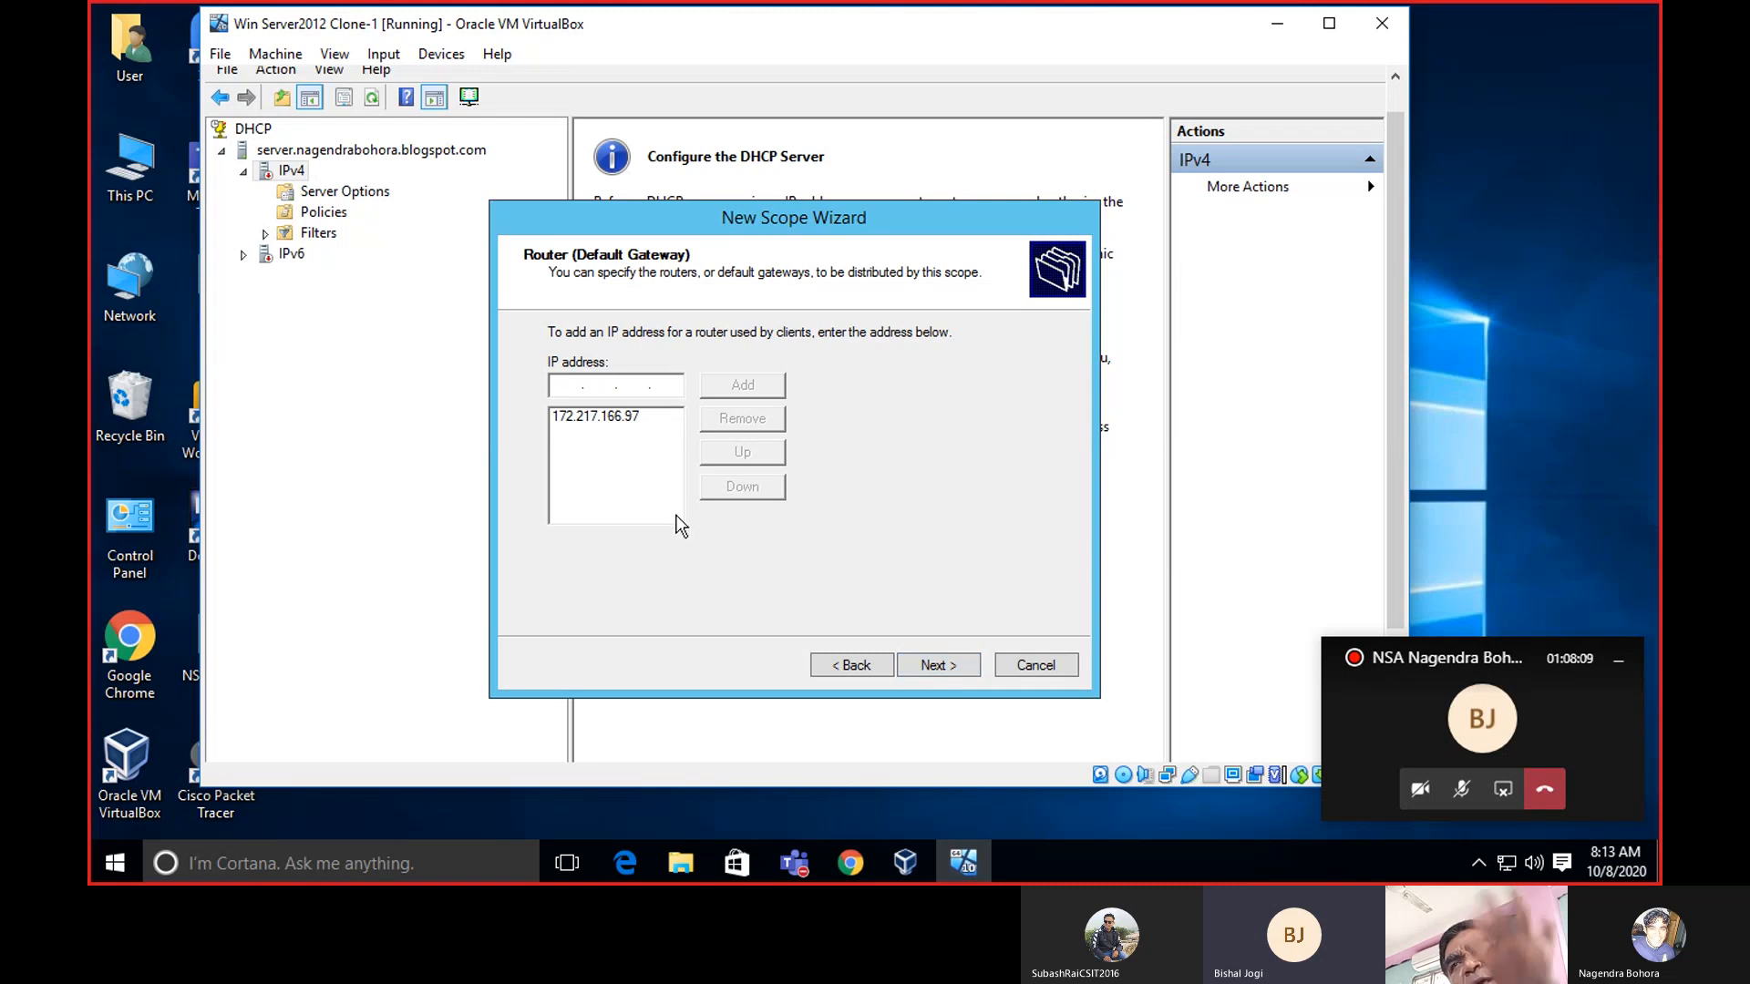
Move to the DNS page and review DNS servers 172.217.160.98 and 172.217.160.97.
left_click(939, 665)
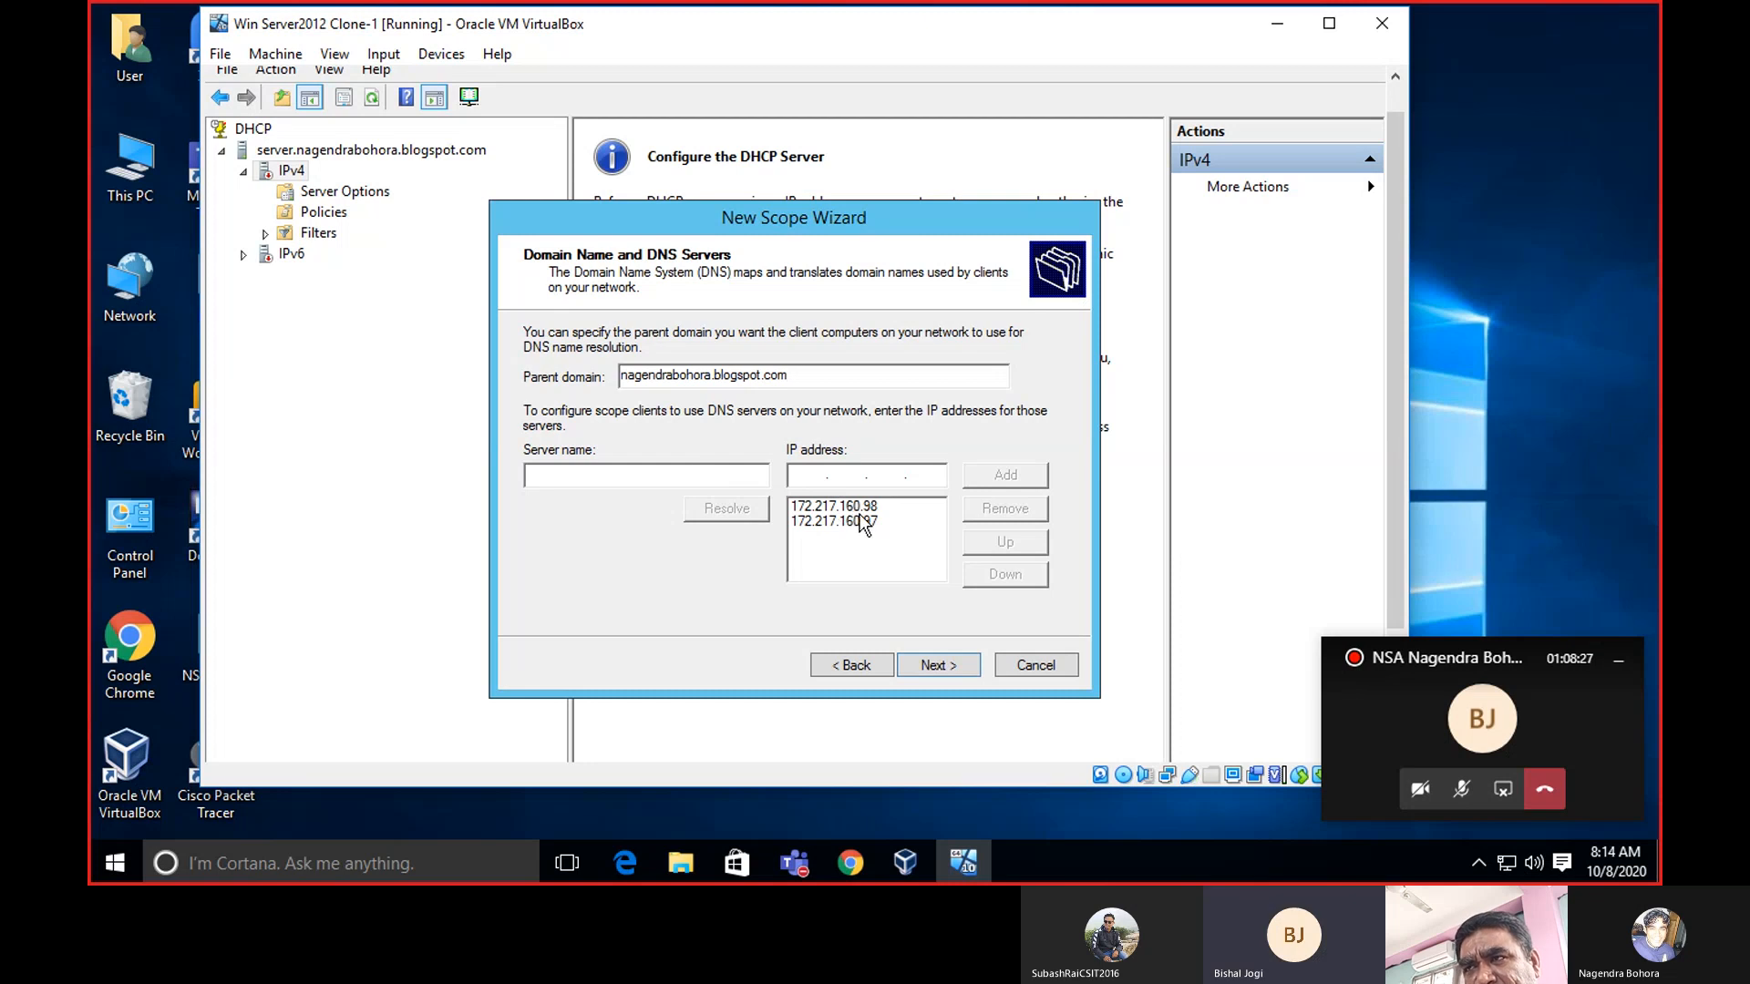
left_click(857, 508)
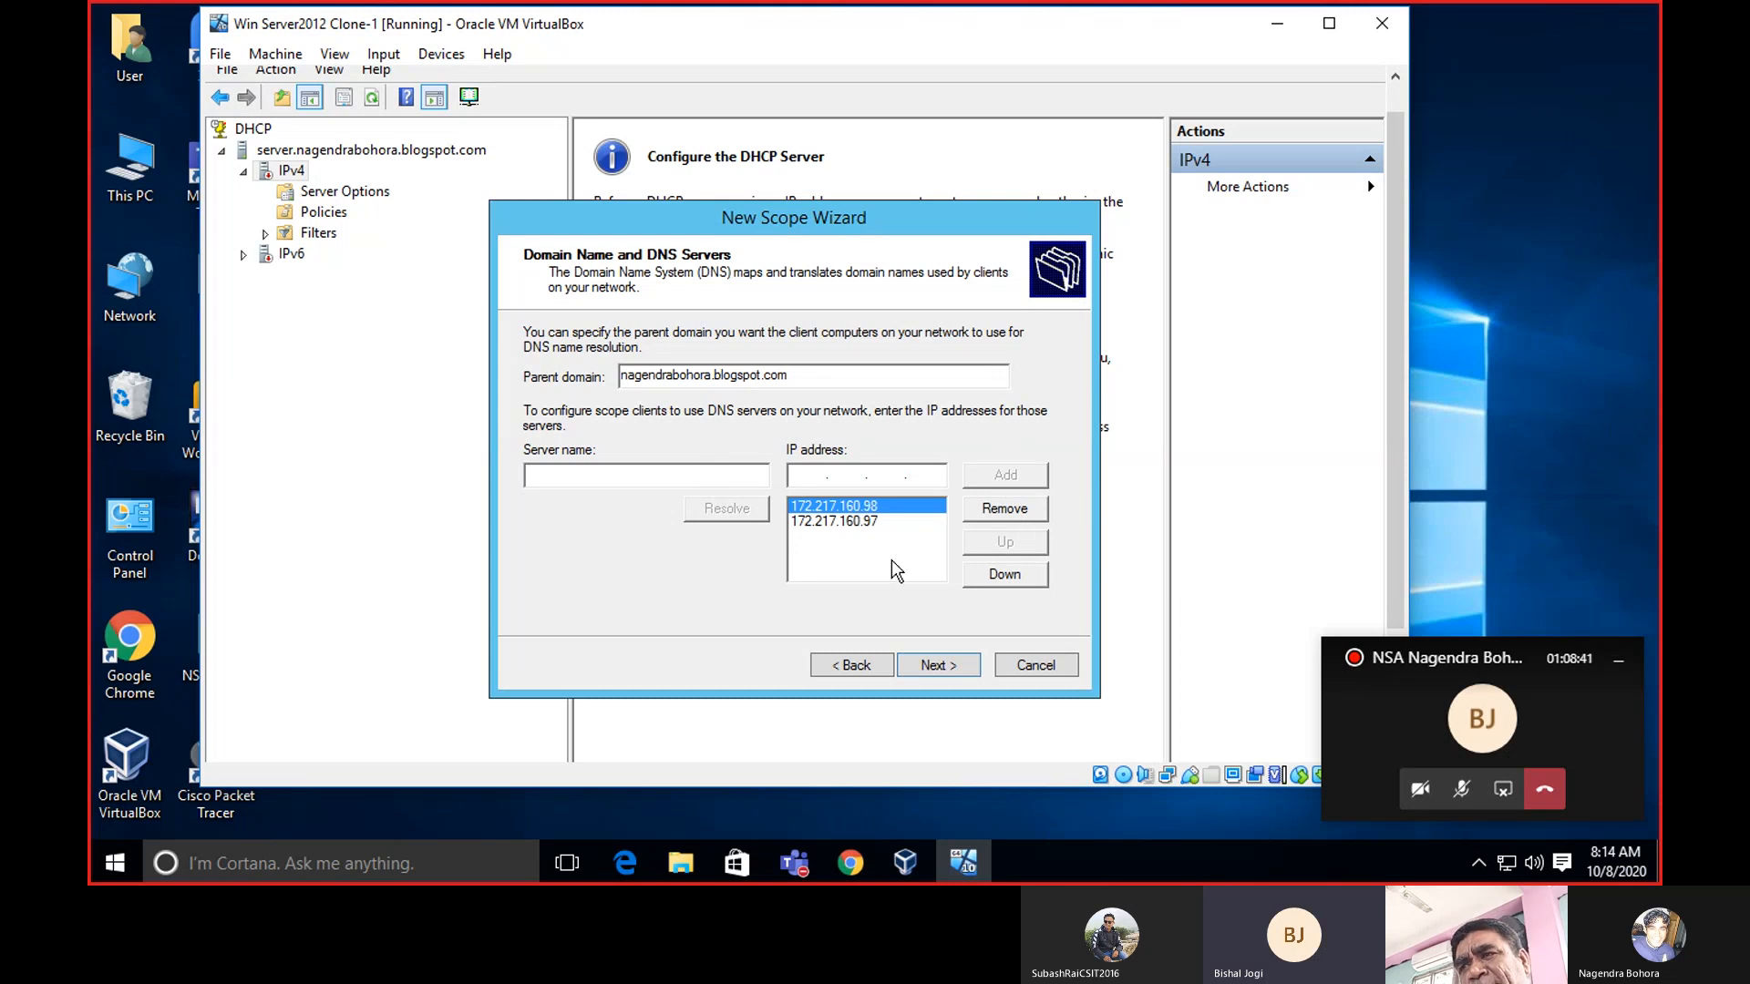
Accept the DNS settings, skip WINS servers, activate the scope now and finish the wizard.
left_click(949, 665)
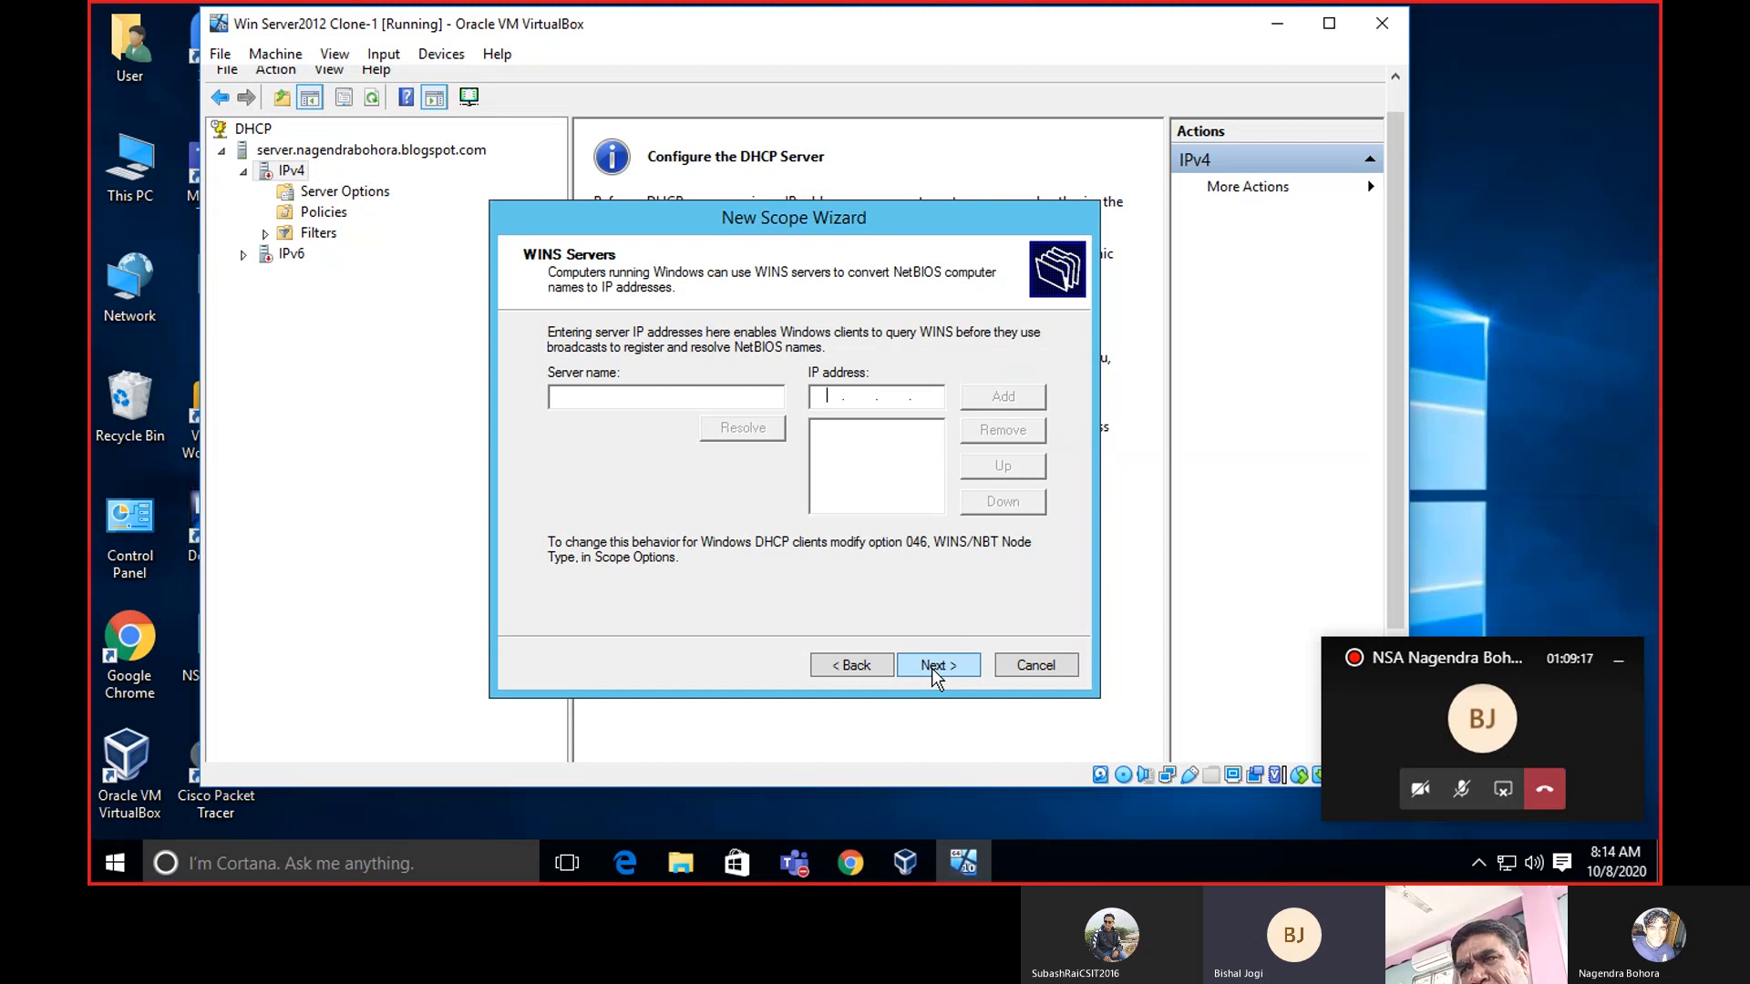
left_click(931, 669)
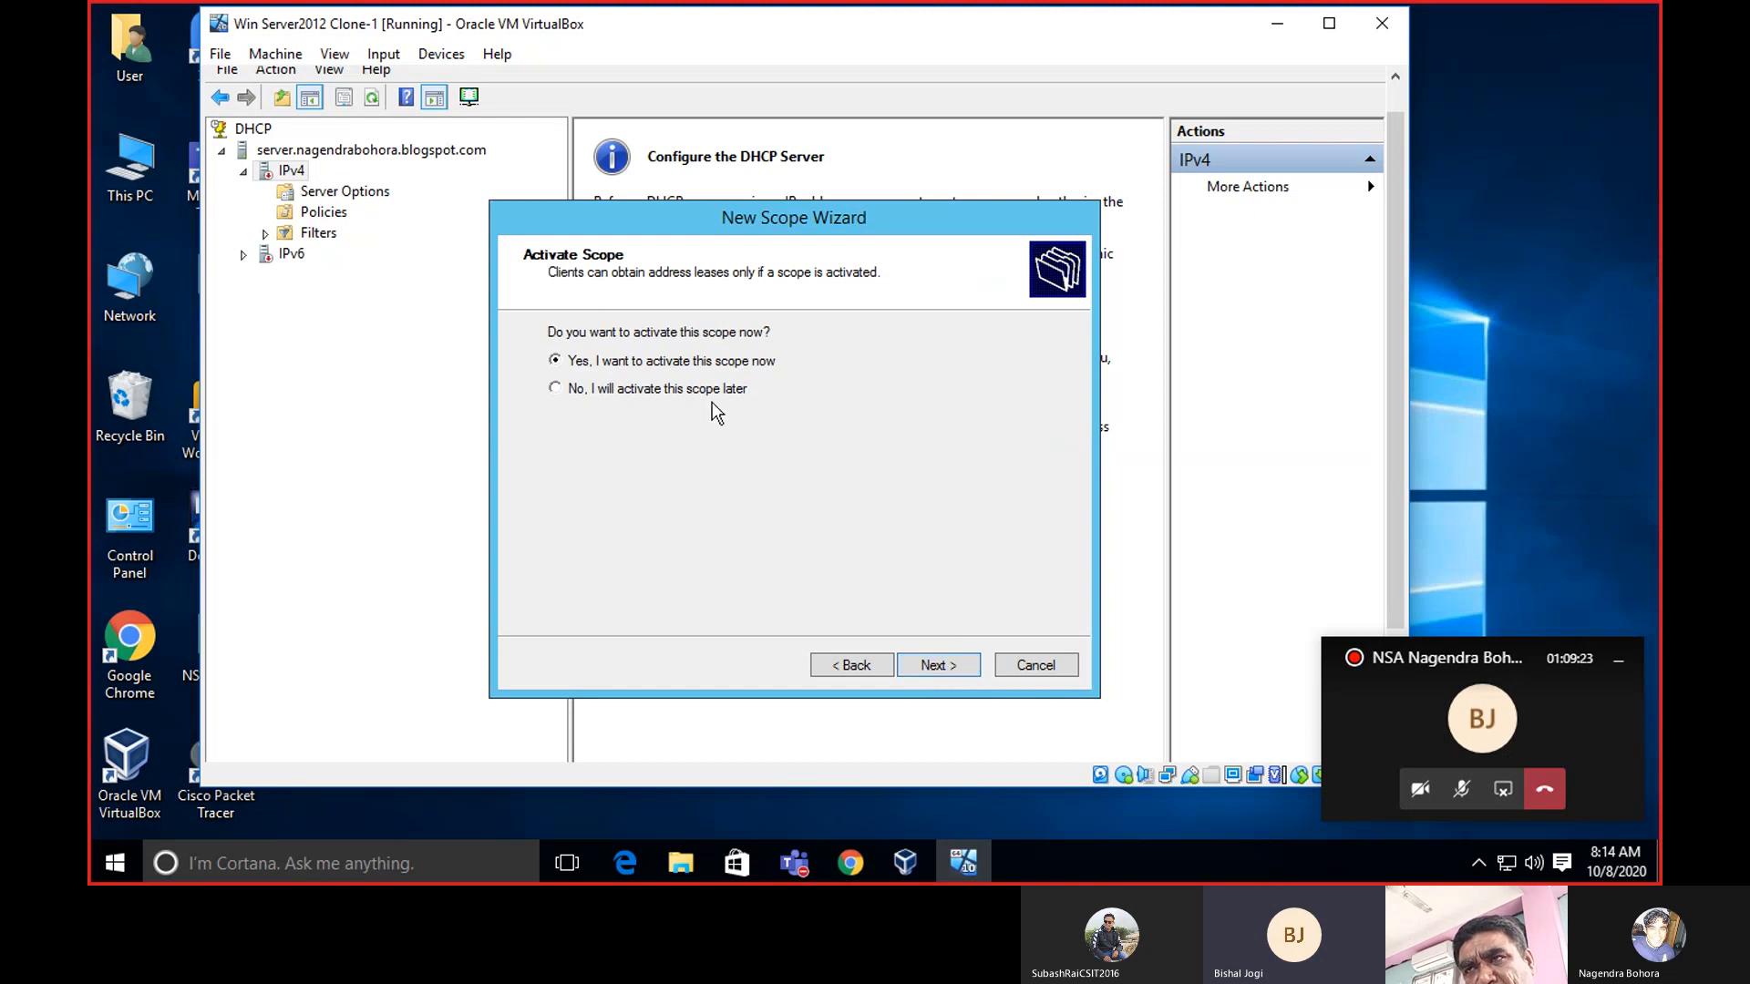
left_click(930, 664)
left_click(930, 663)
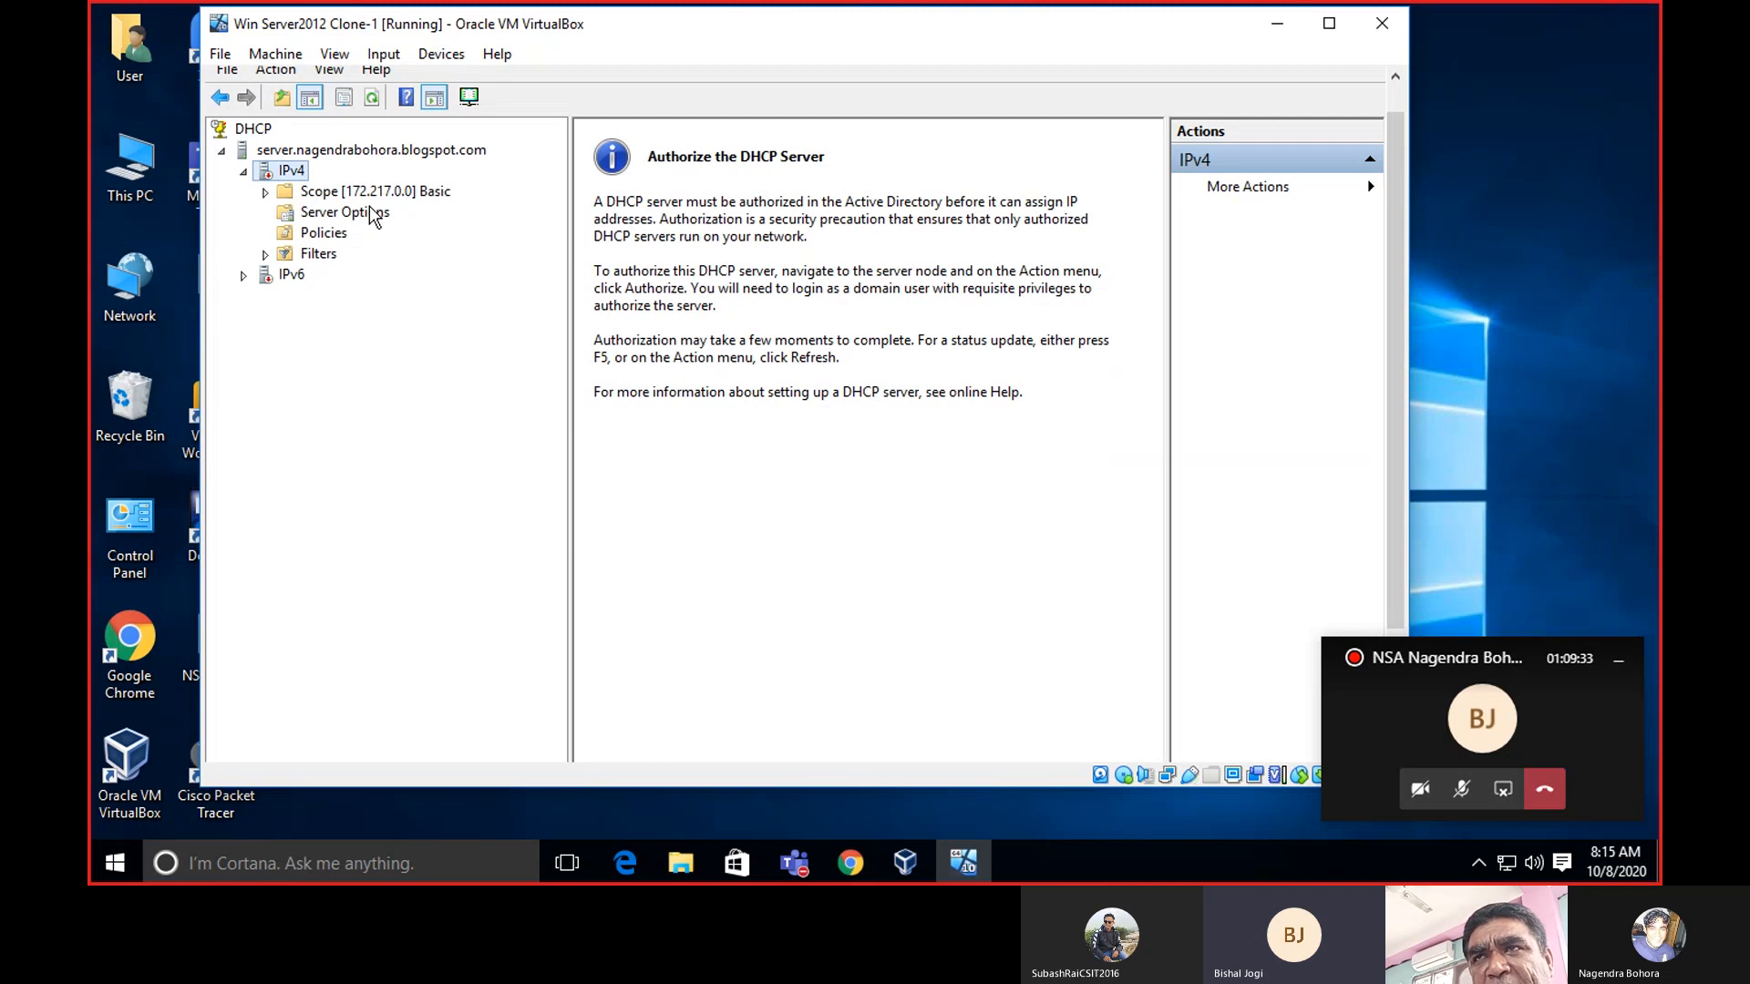
Expand Scope [172.217.0.0] Basic to show Address Pool, Address Leases, Reservations, Scope Options and Policies.
double_click(321, 193)
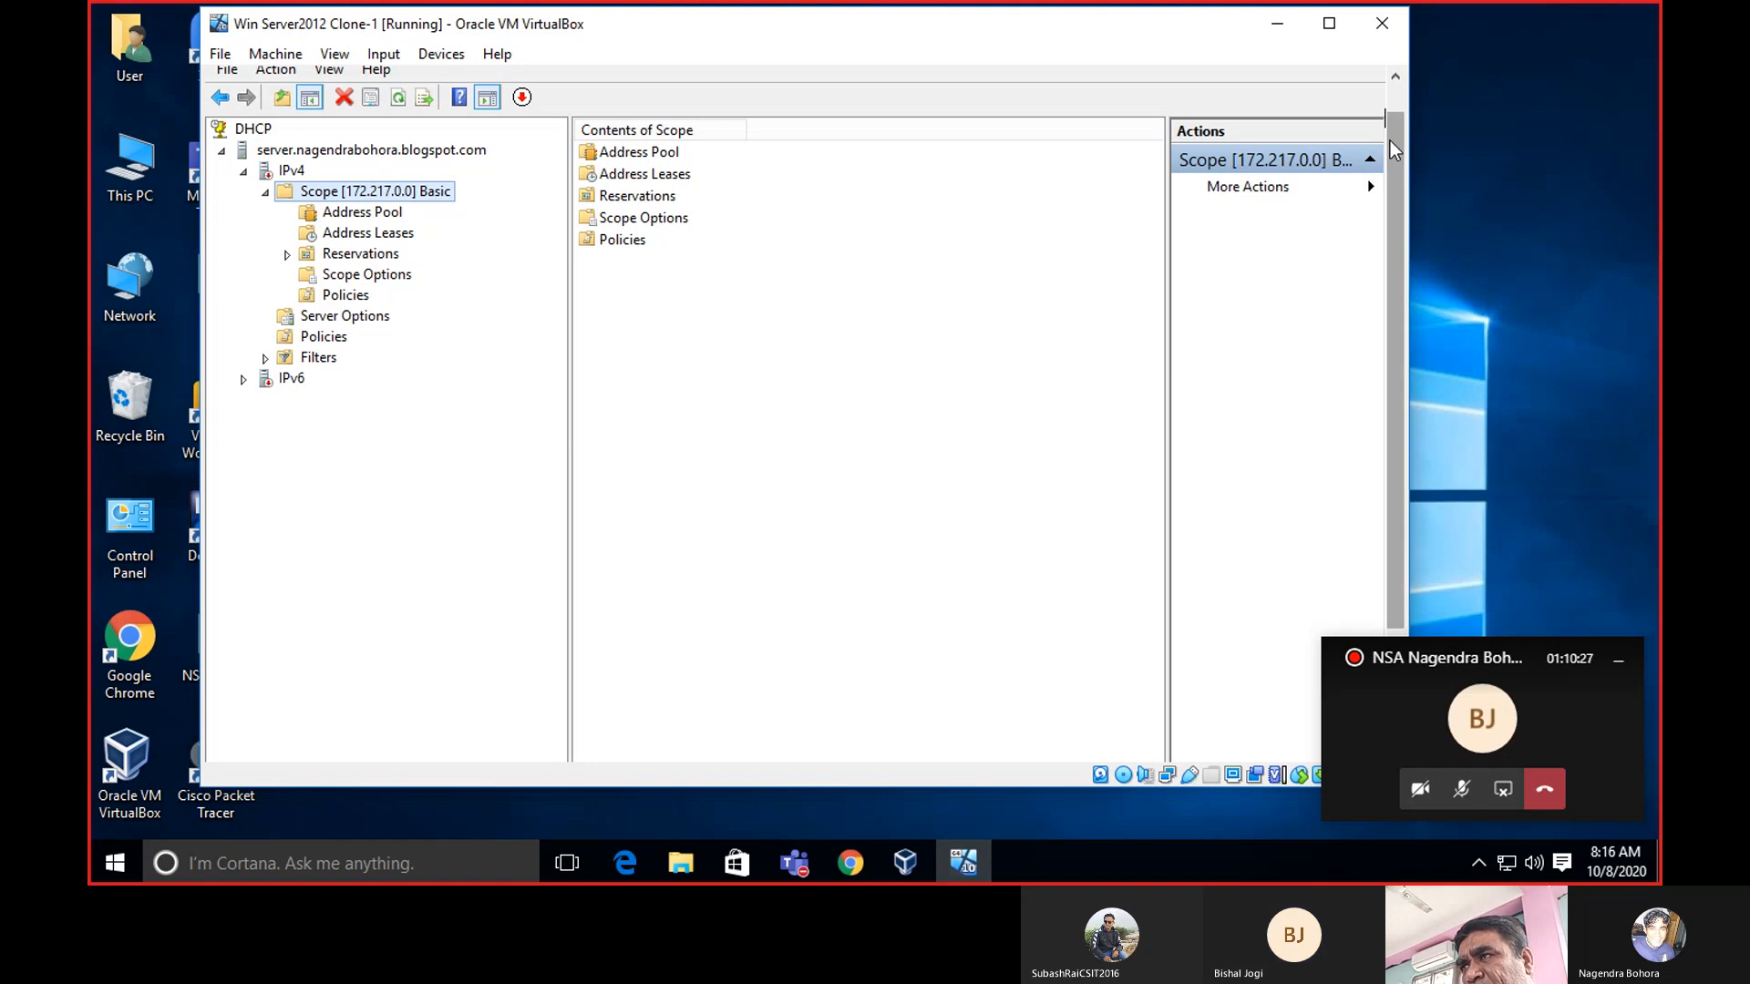
left_click_drag(1393, 155, 1393, 112)
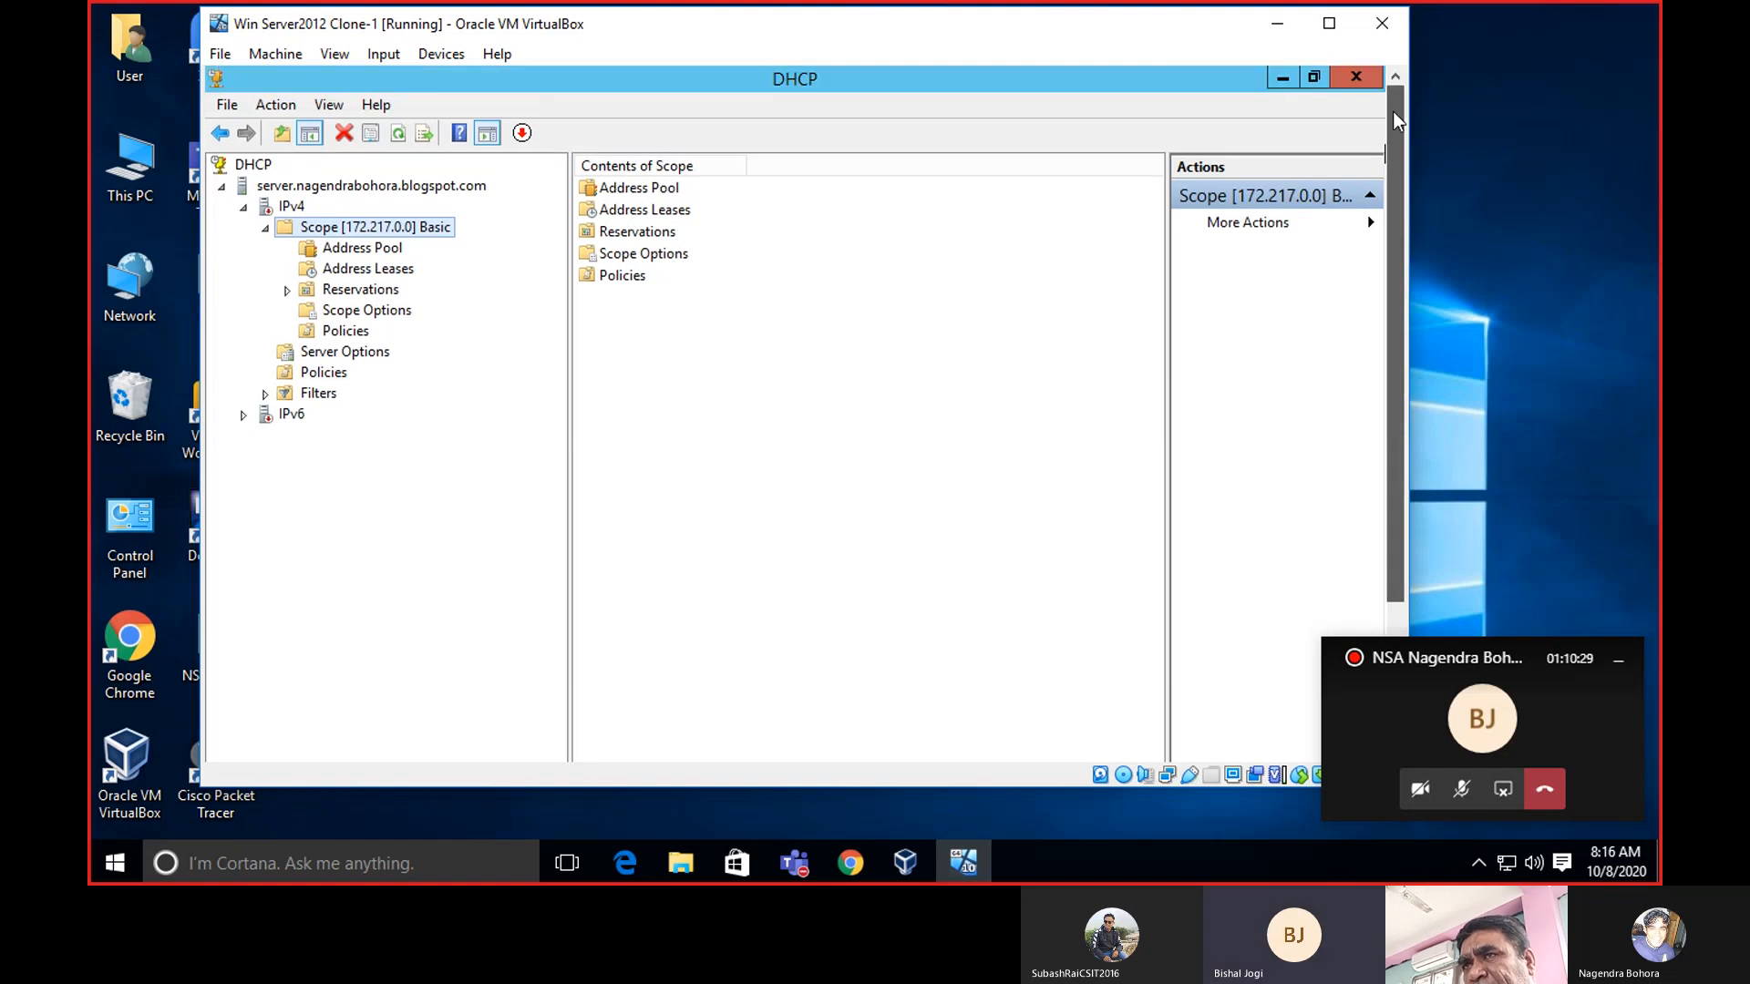
Reopen the DHCP console from Server Manager's Tools menu, maximized with a widened tree pane.
left_click(1357, 78)
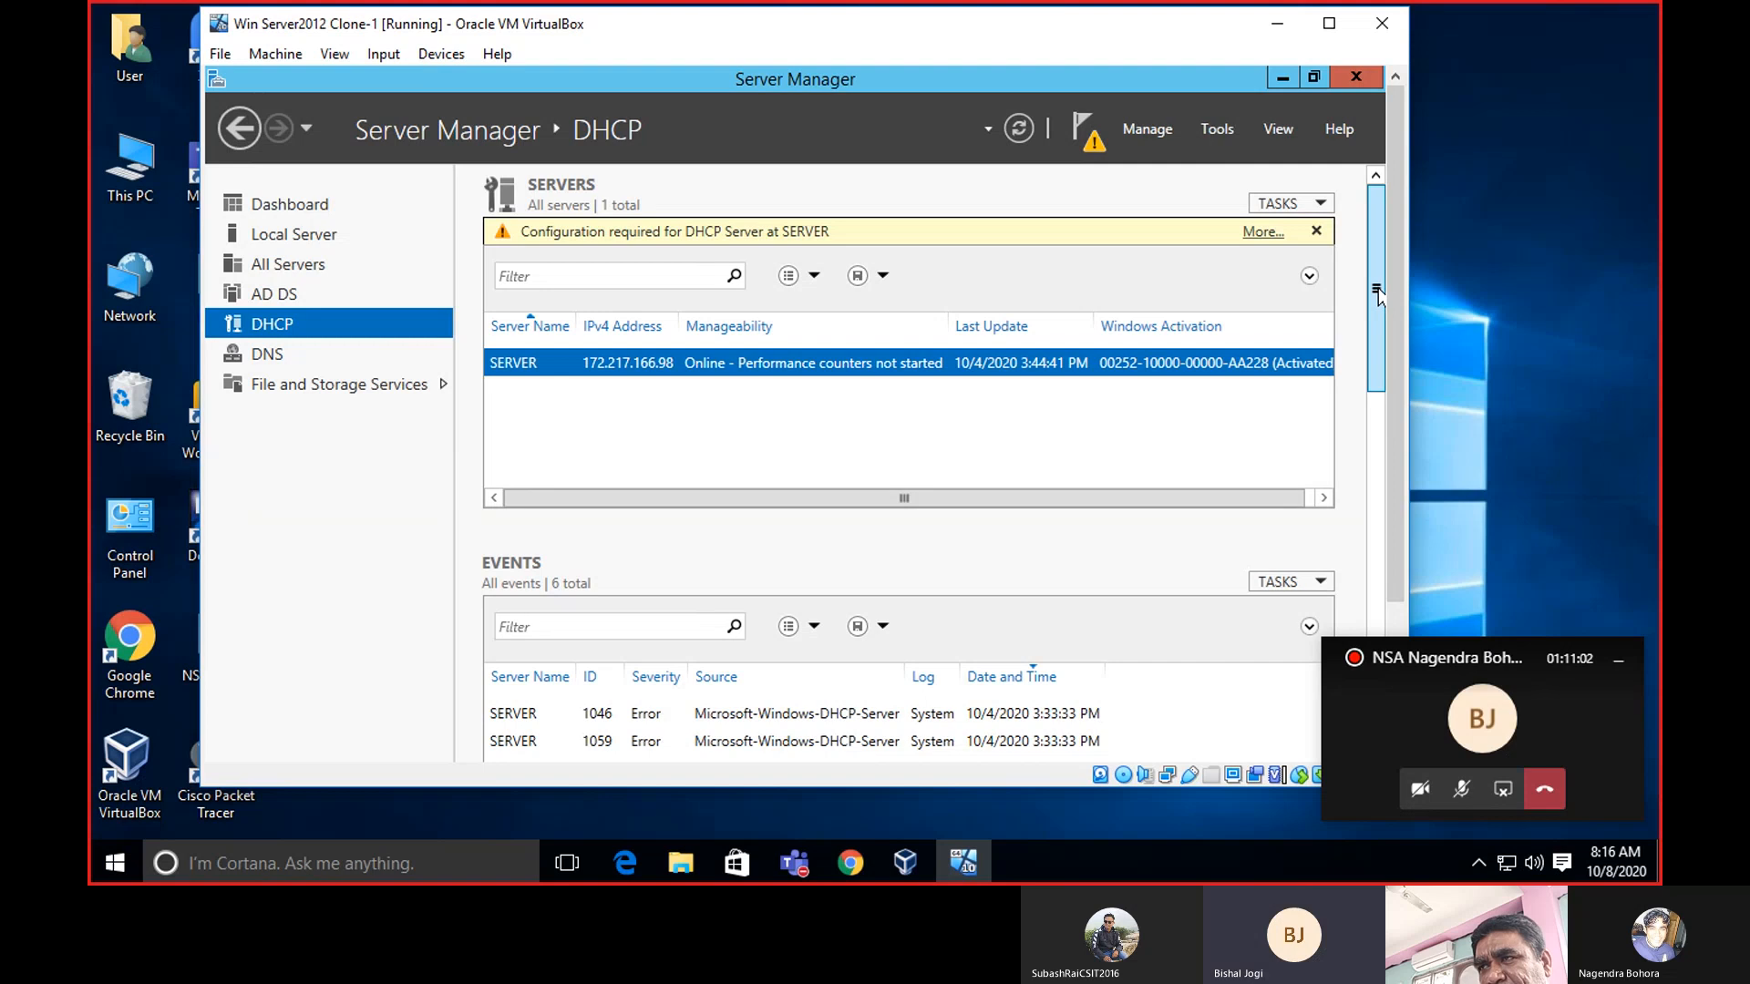
scroll(1379, 291, "down", 3)
scroll(1379, 292, "up", 3)
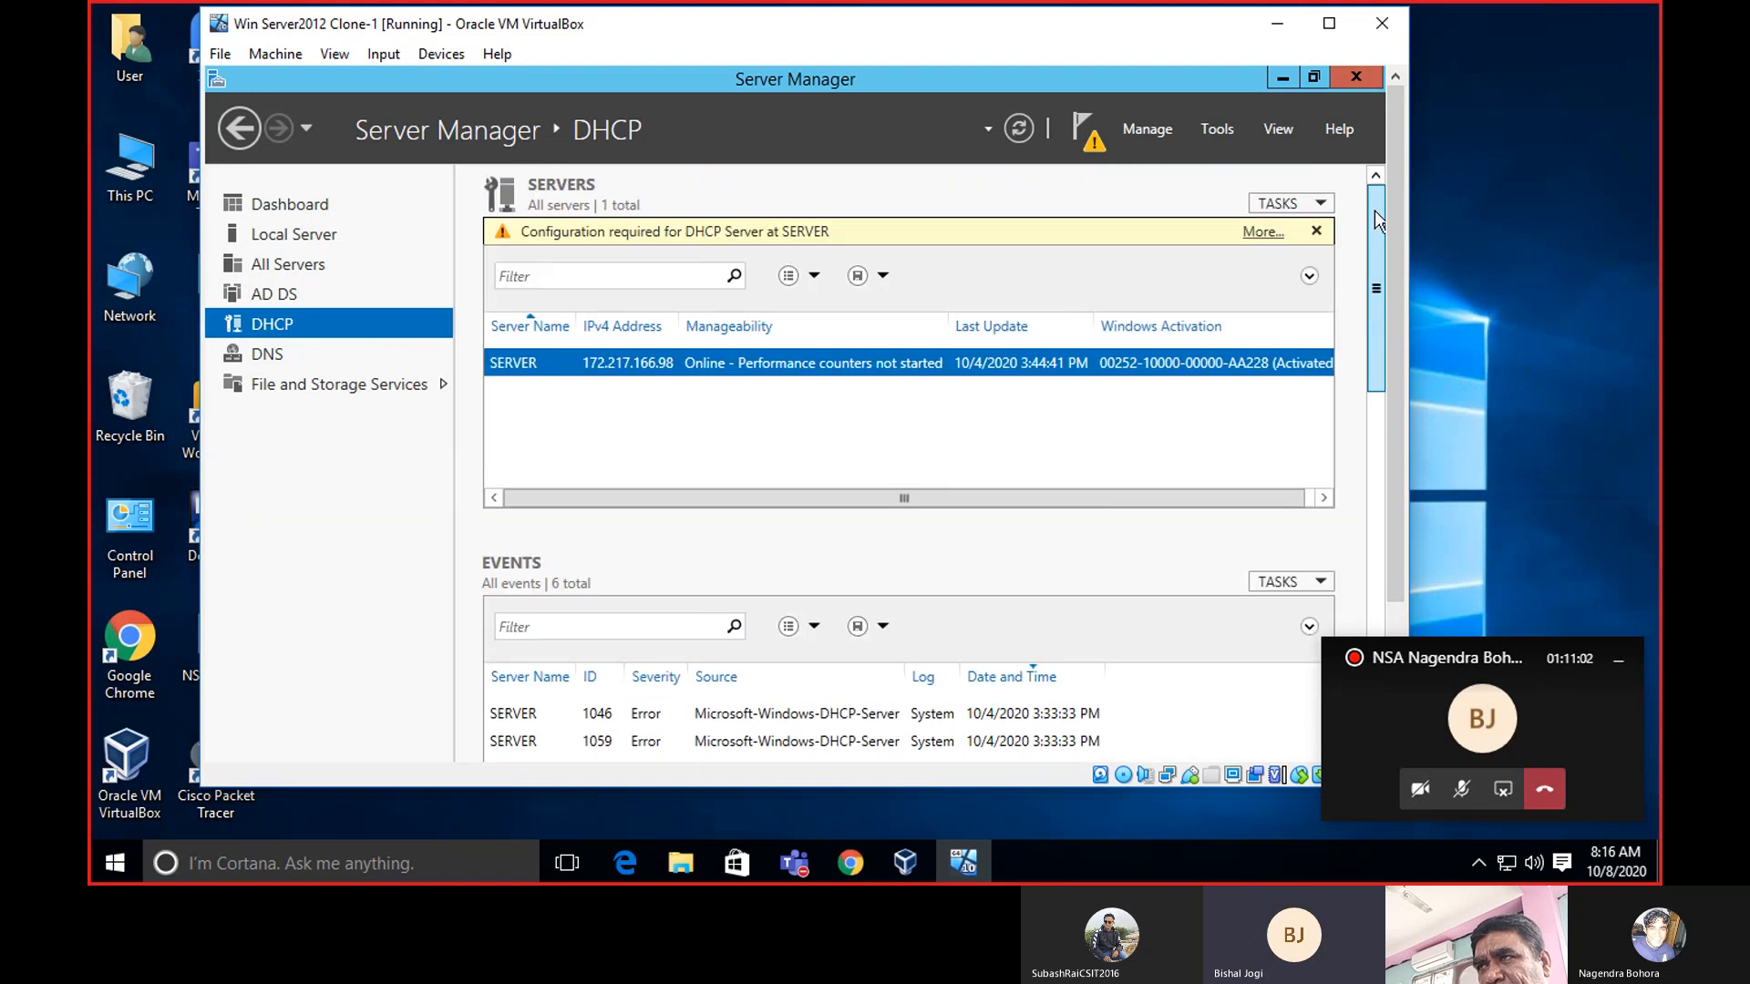
left_click(1201, 131)
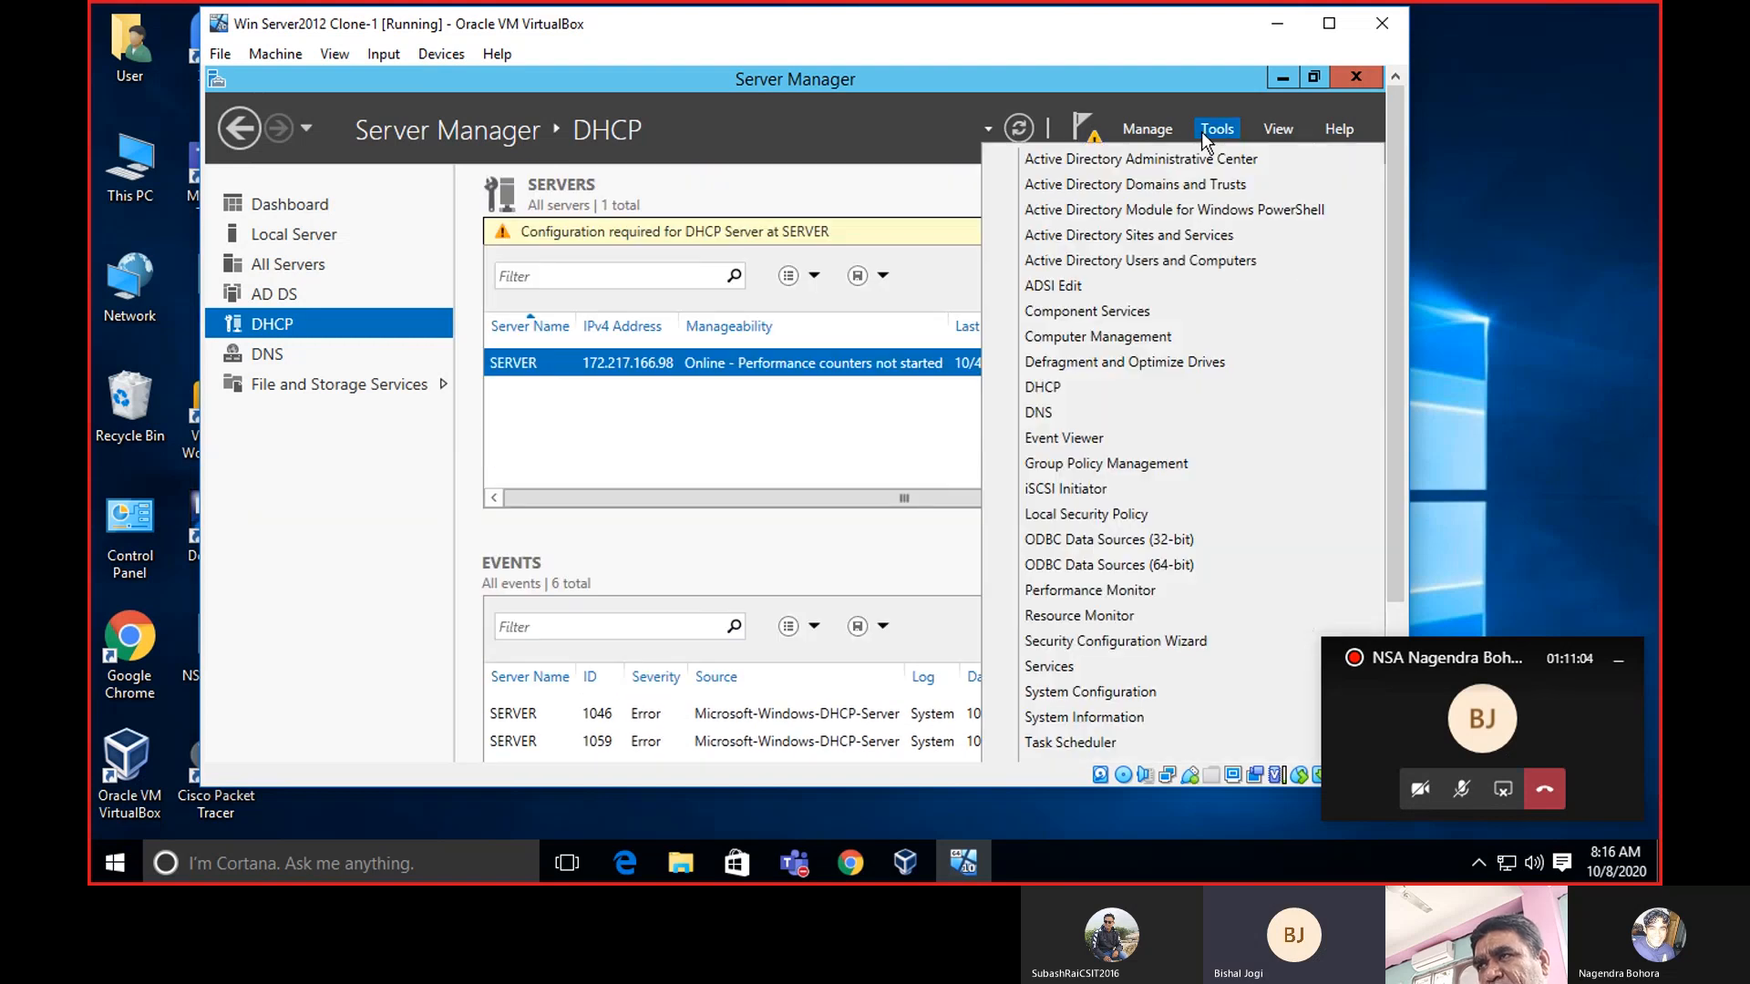
left_click(1129, 393)
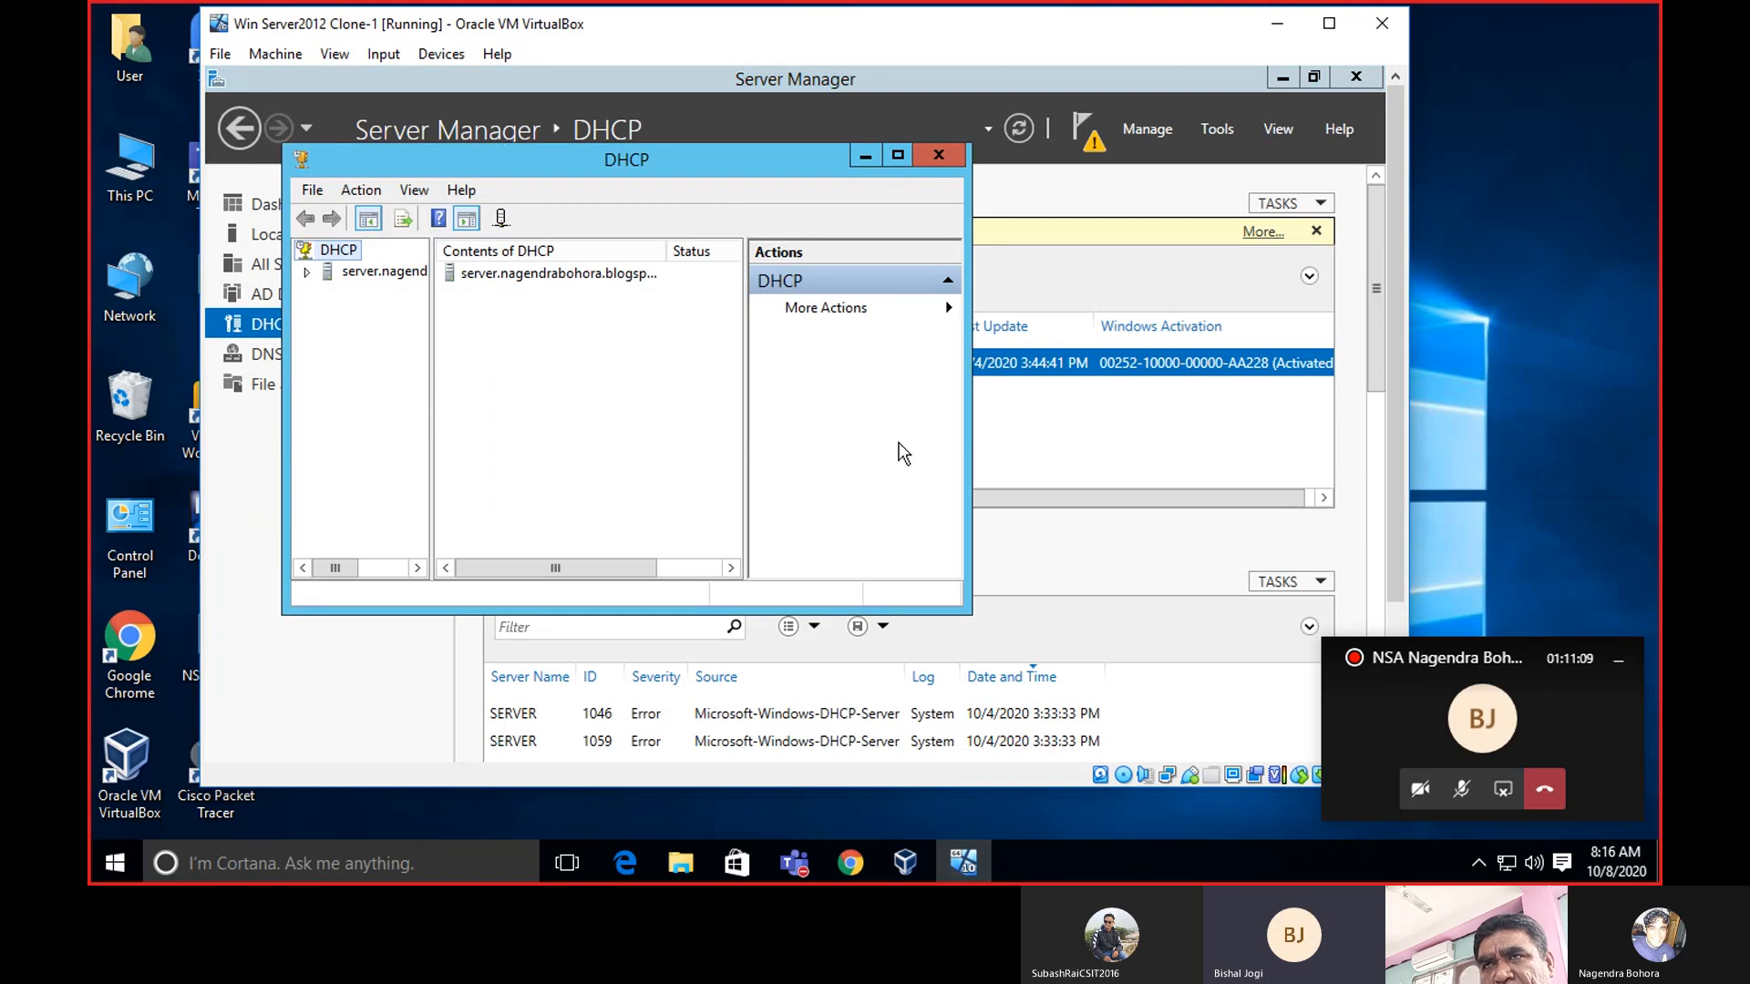
left_click(896, 157)
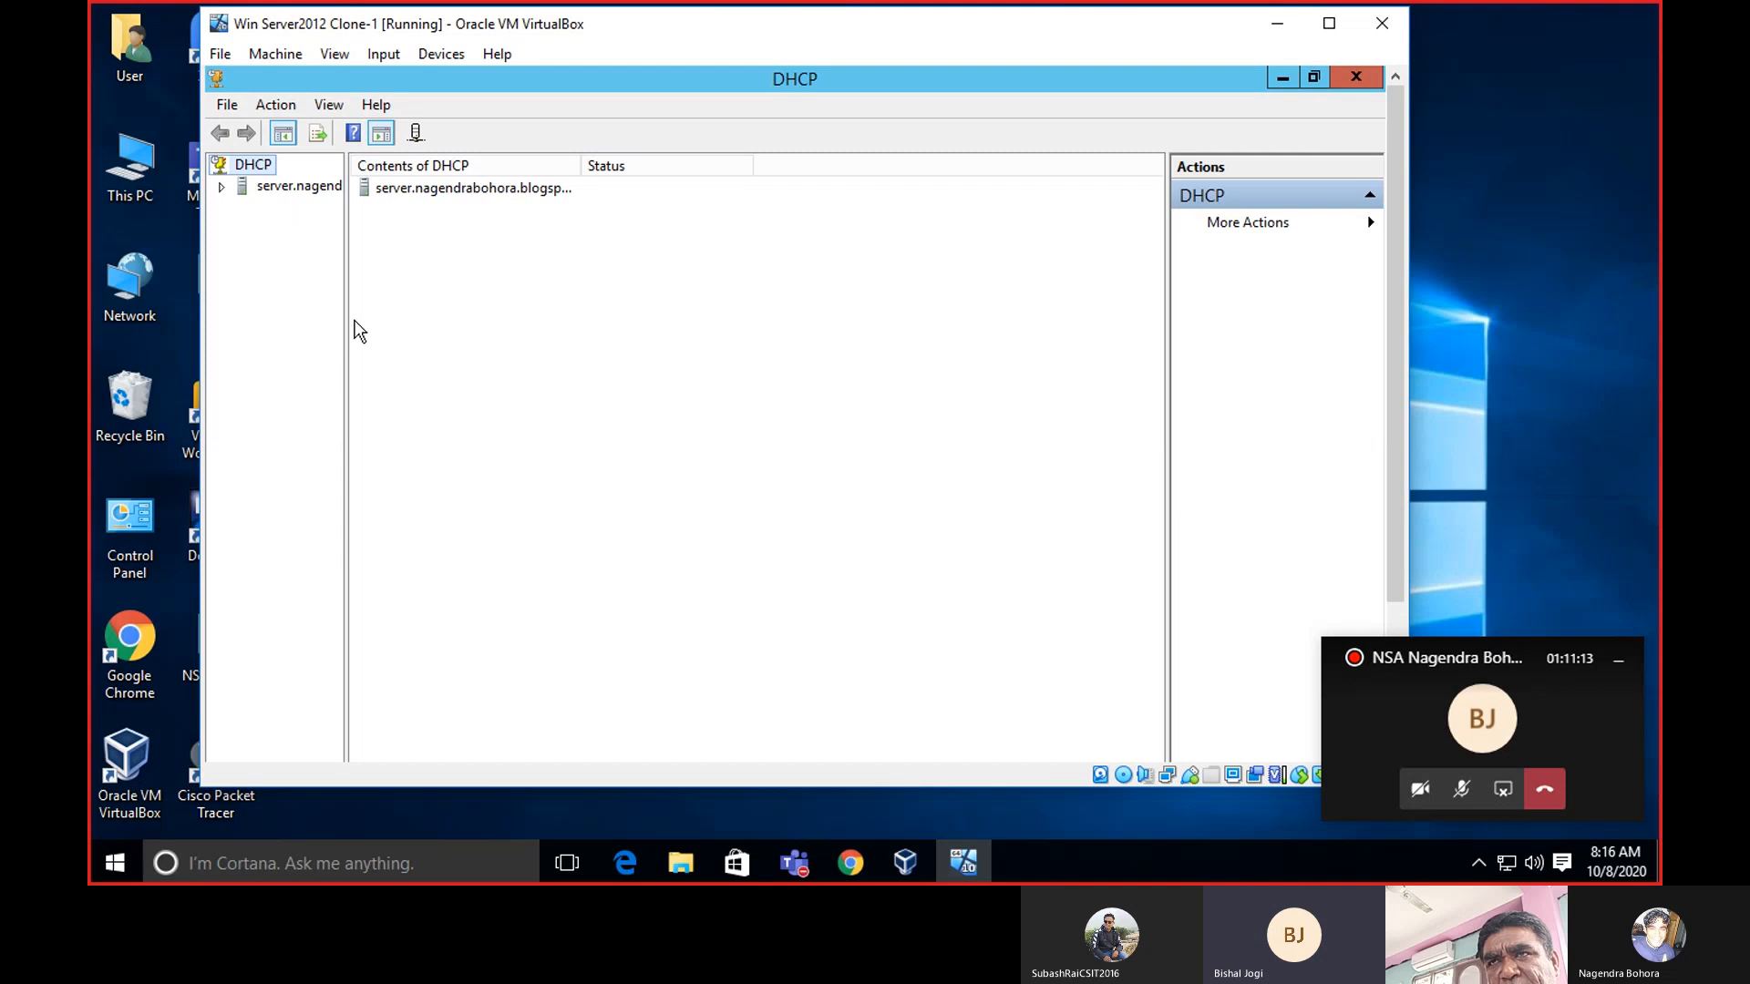
left_click_drag(346, 320, 552, 304)
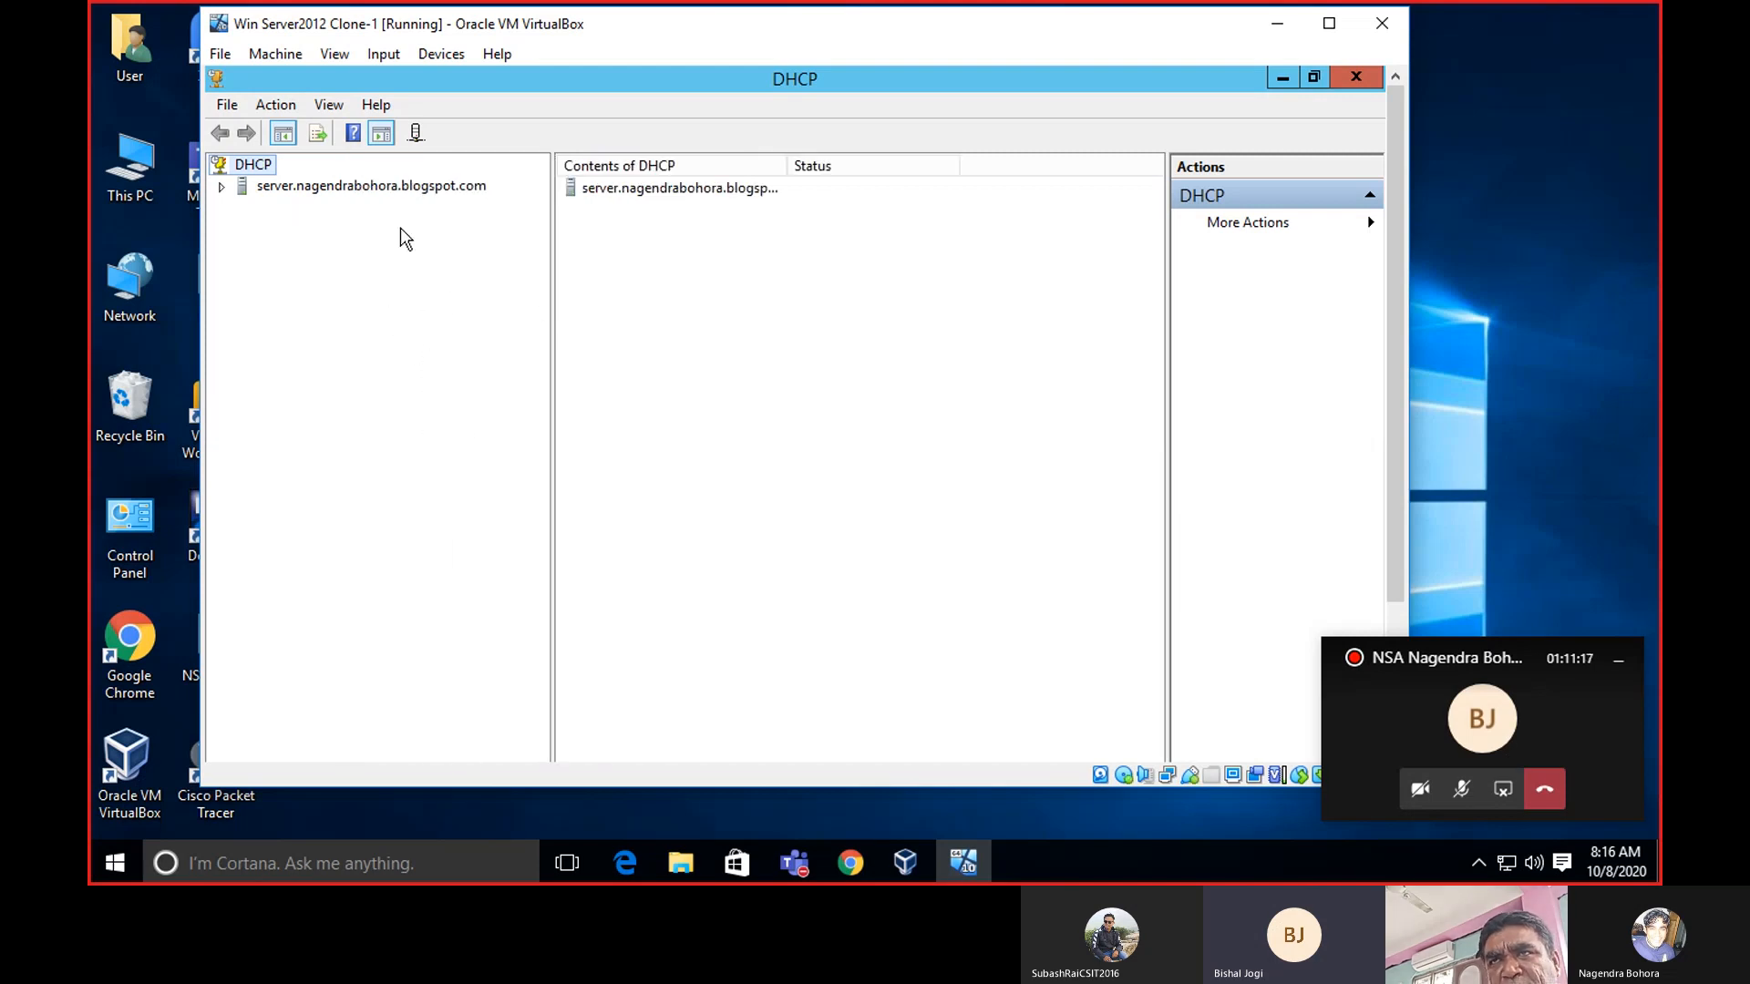
Expand the server node and IPv4, bringing up the server's menu with Authorize.
double_click(401, 187)
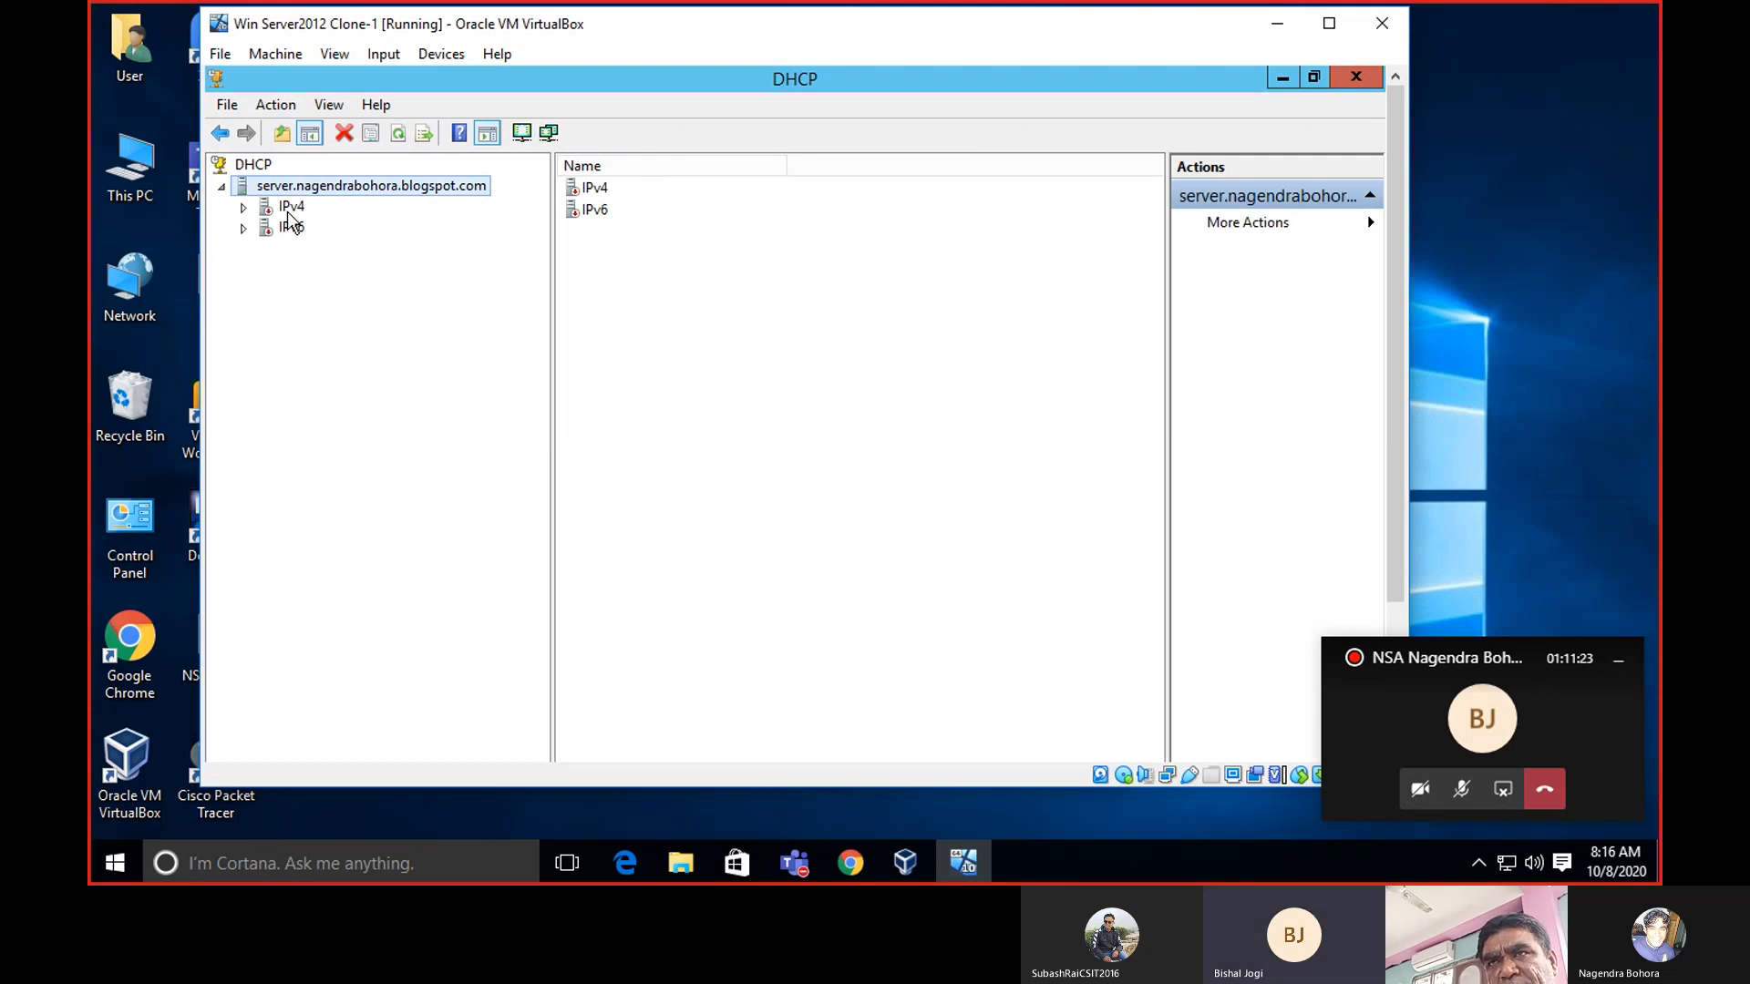
right_click(345, 192)
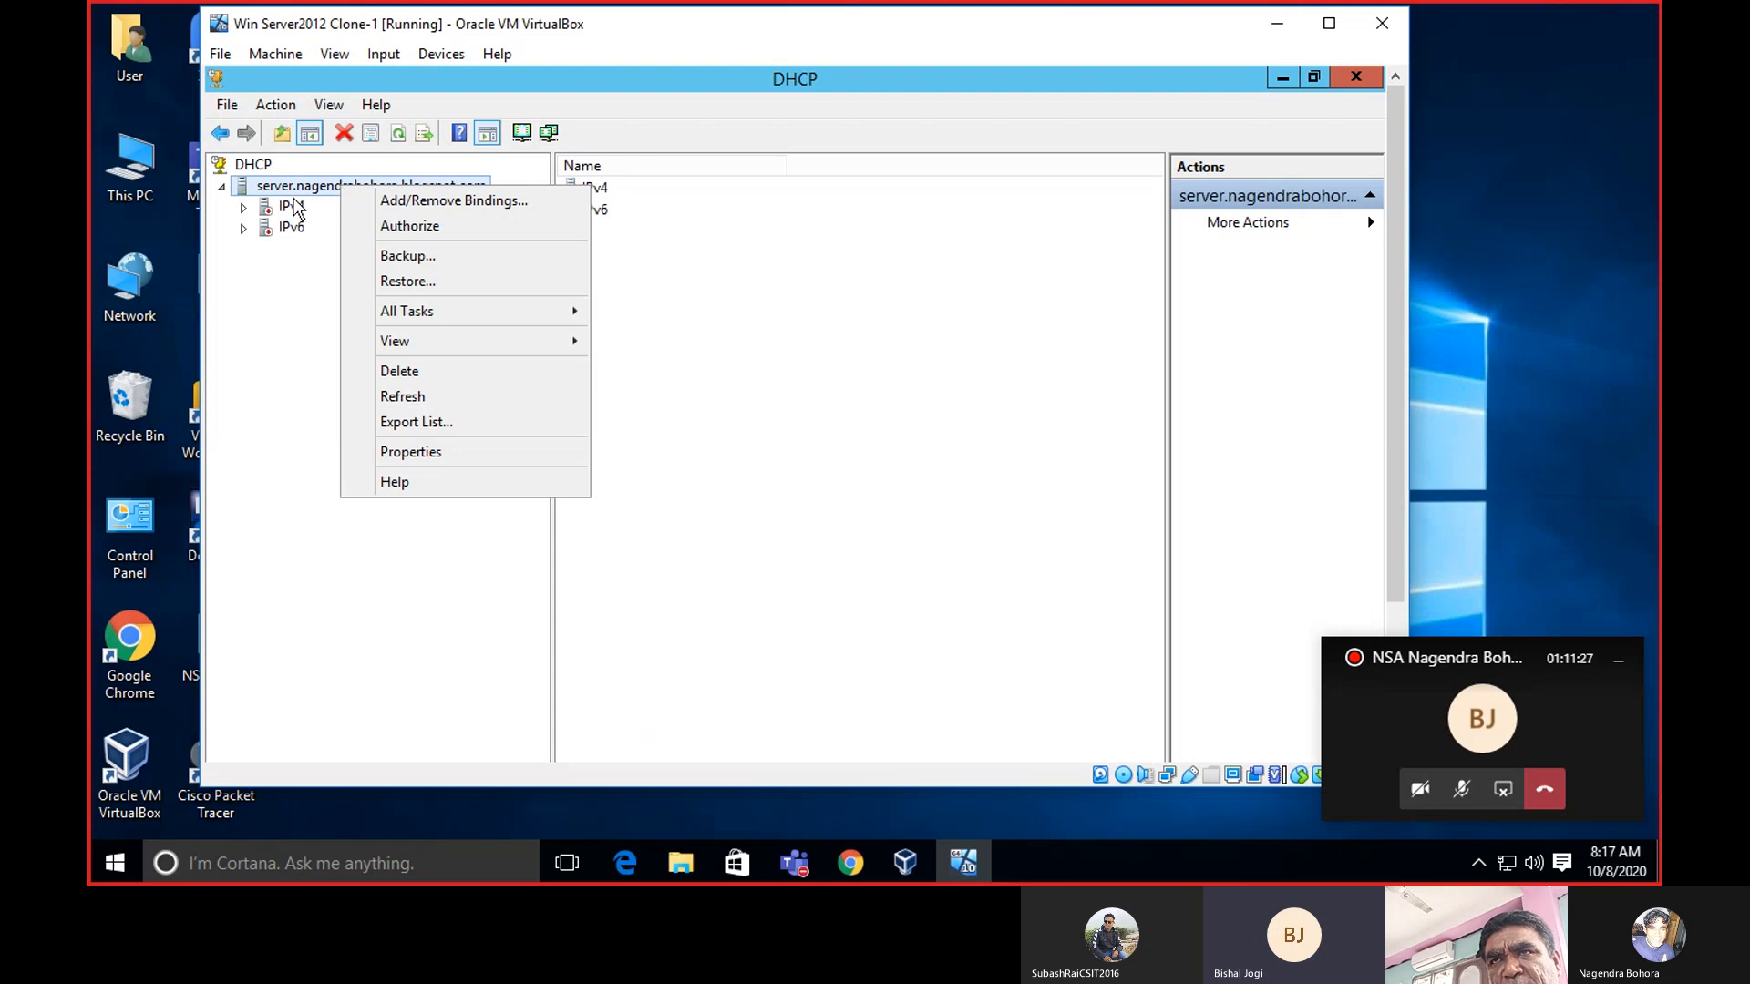
double_click(292, 208)
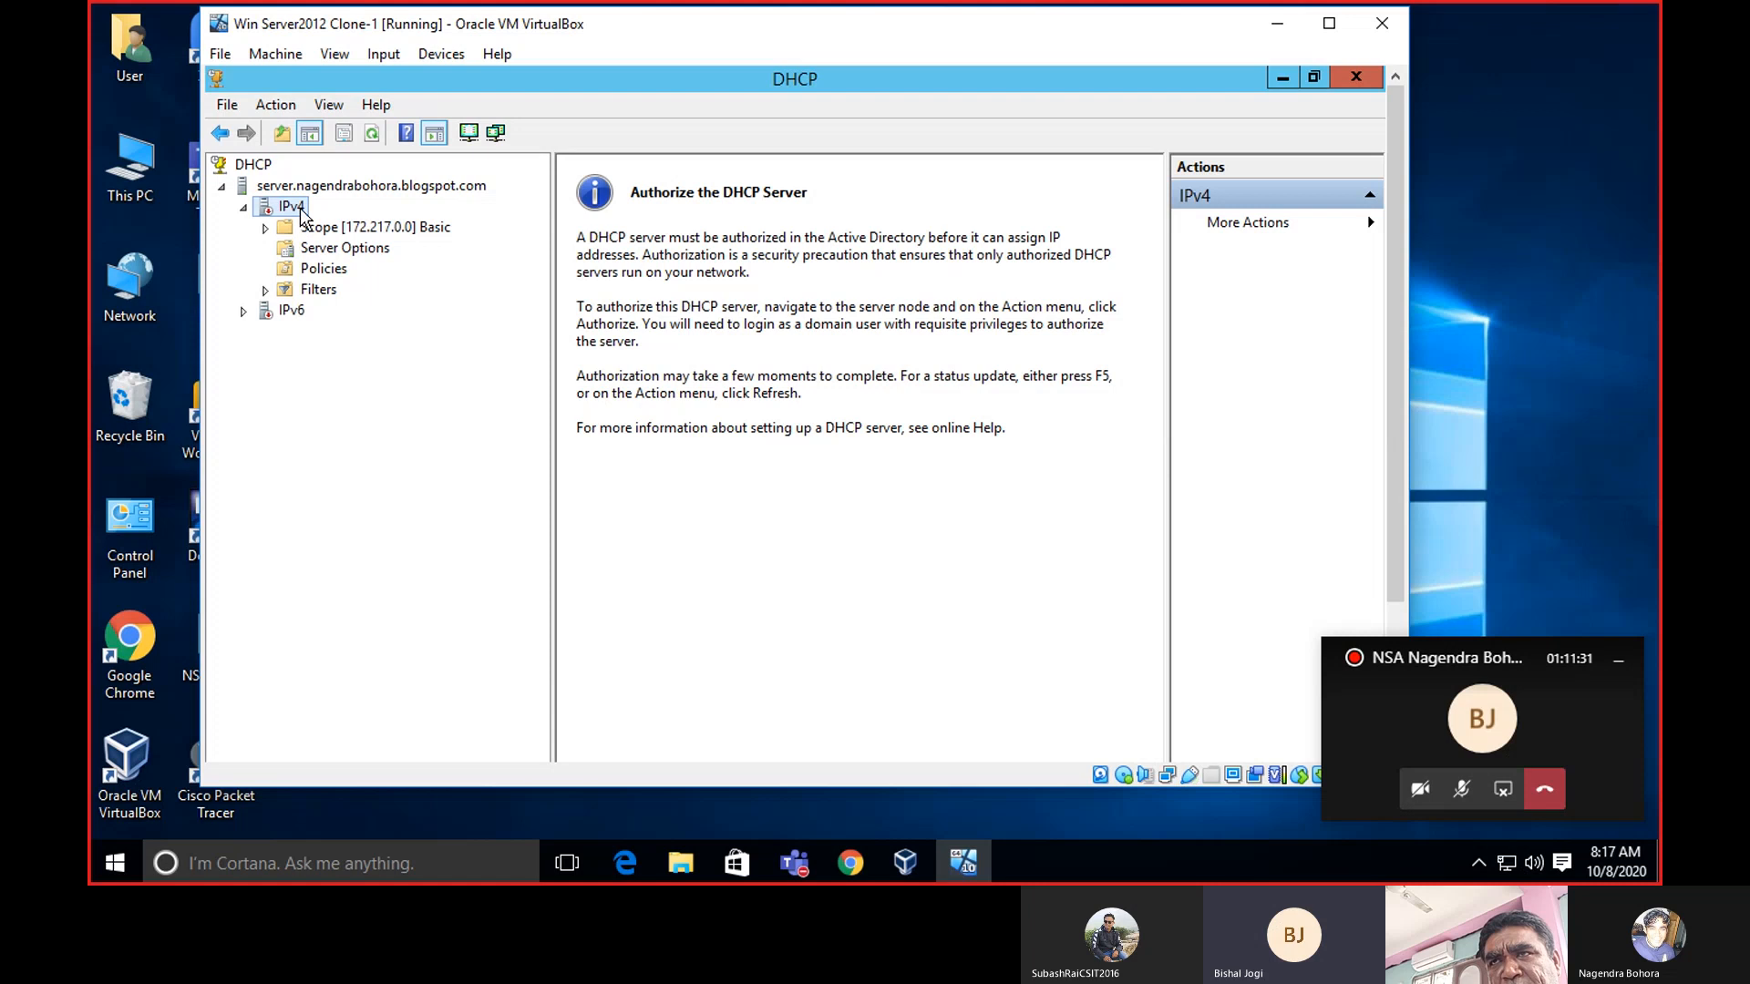
right_click(301, 213)
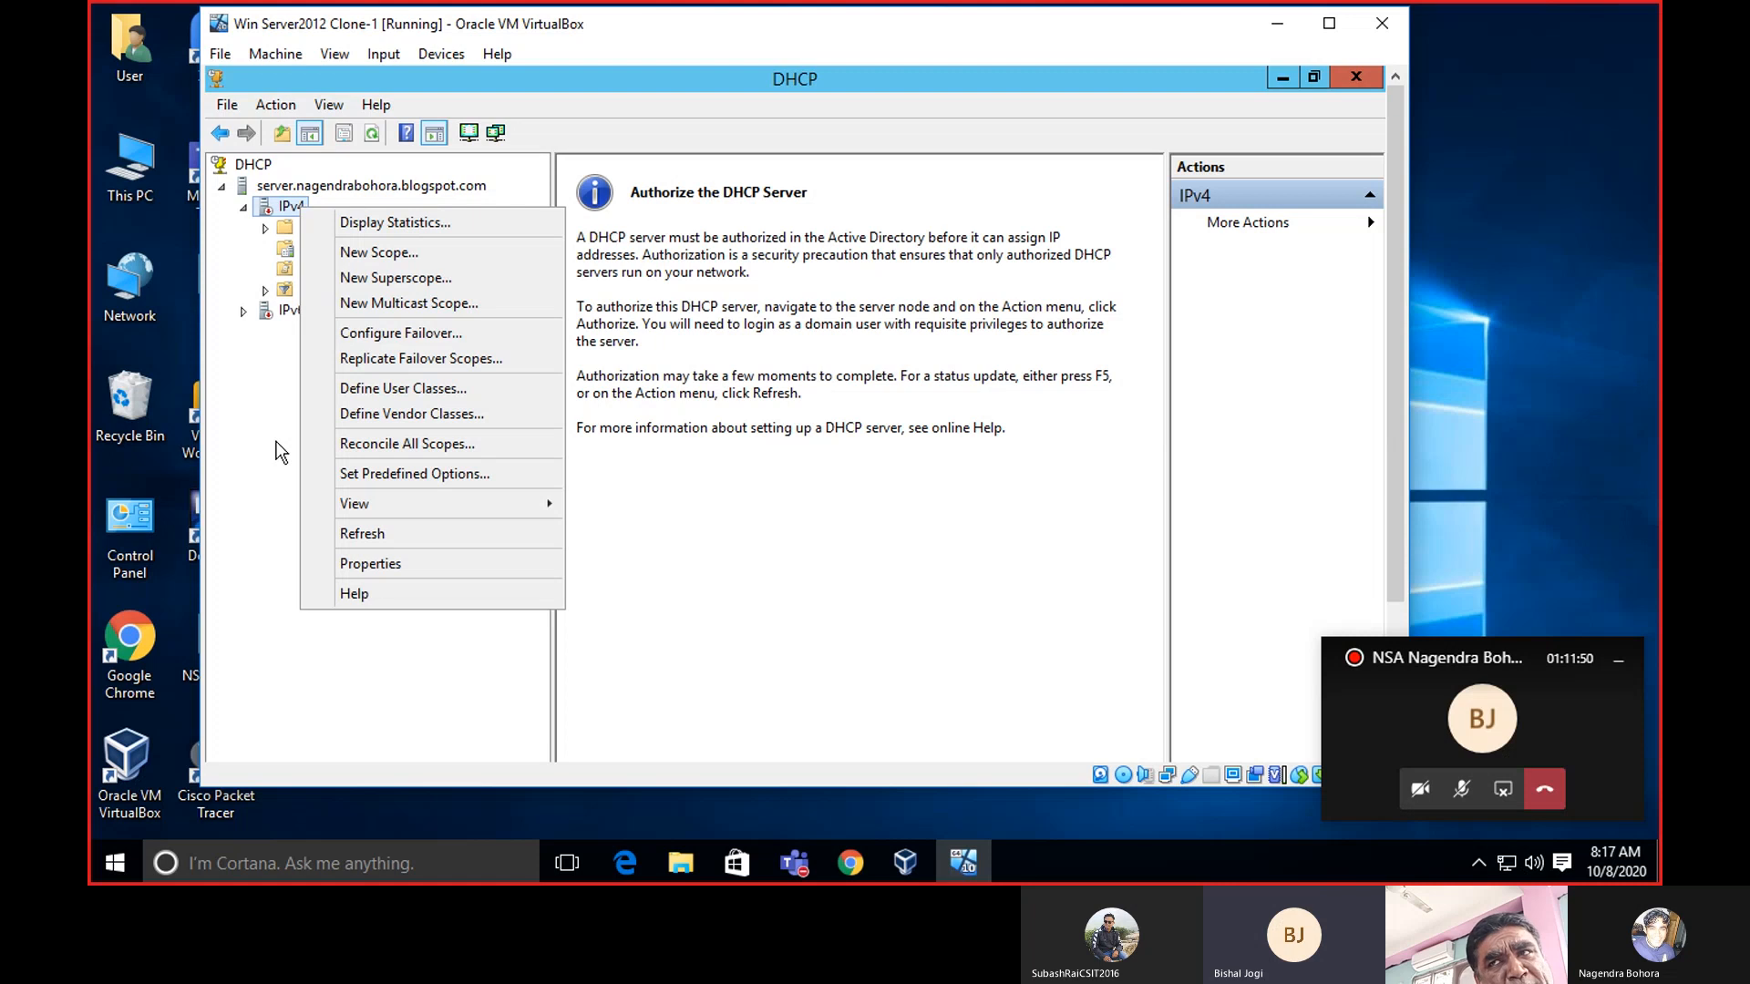
mouse_move(352, 506)
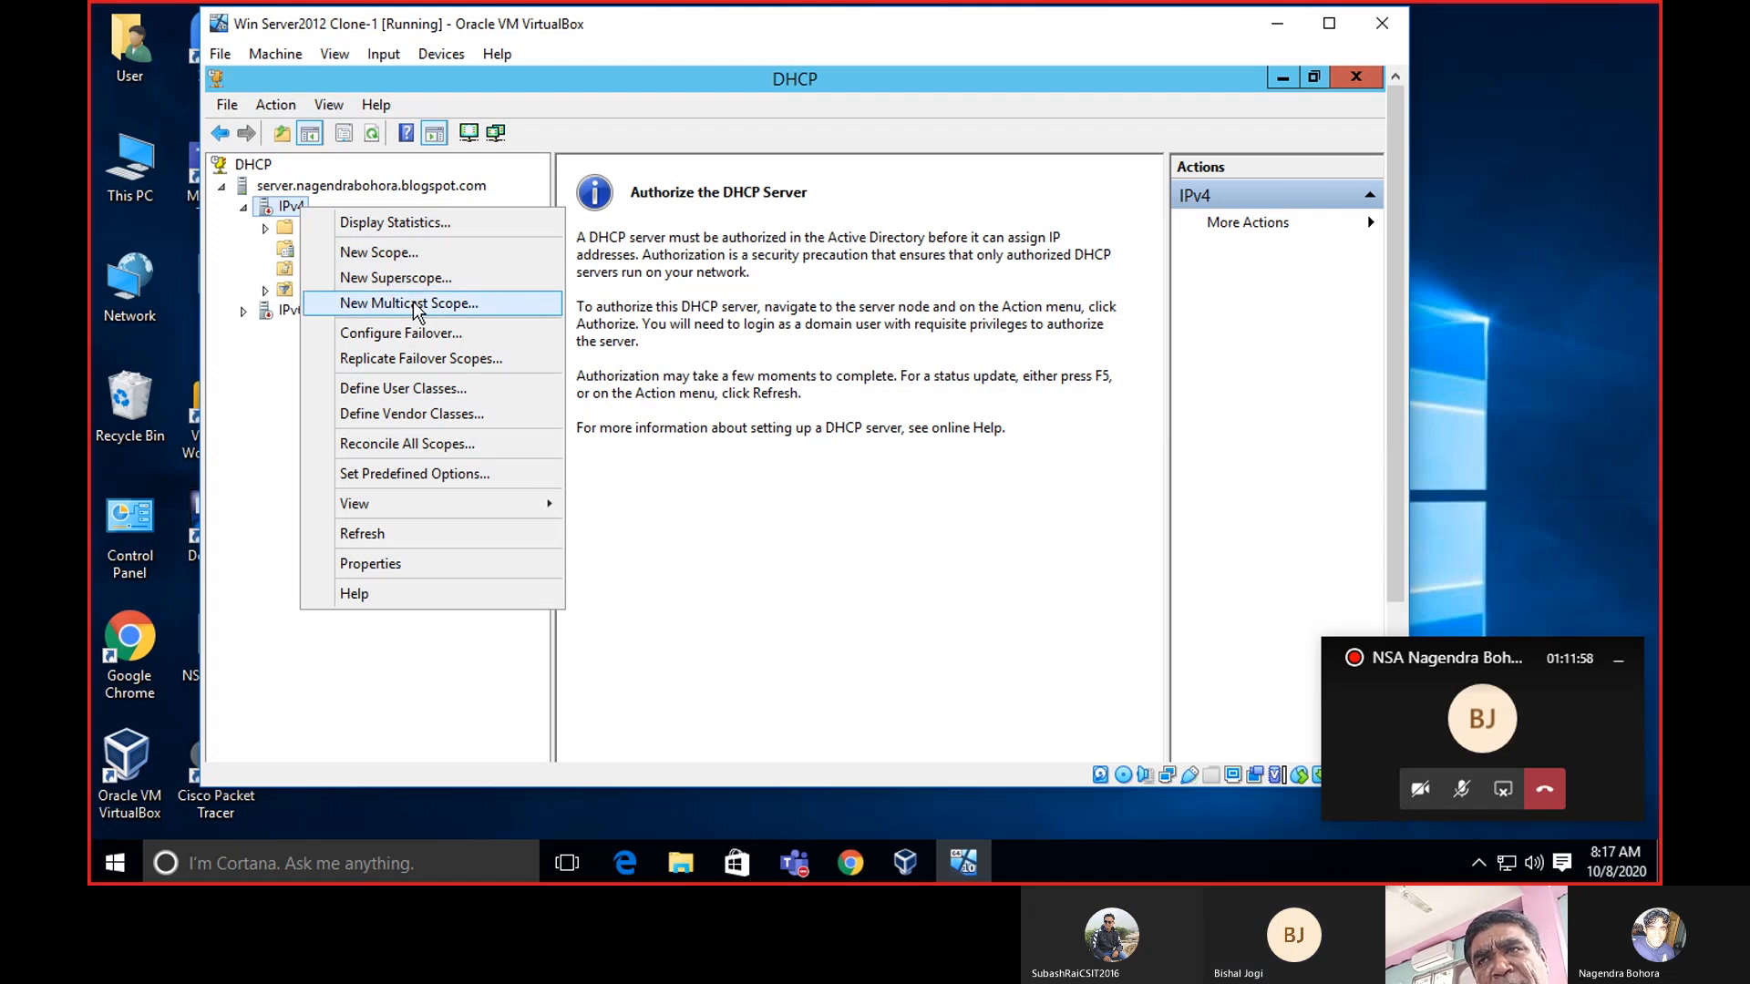
left_click(254, 539)
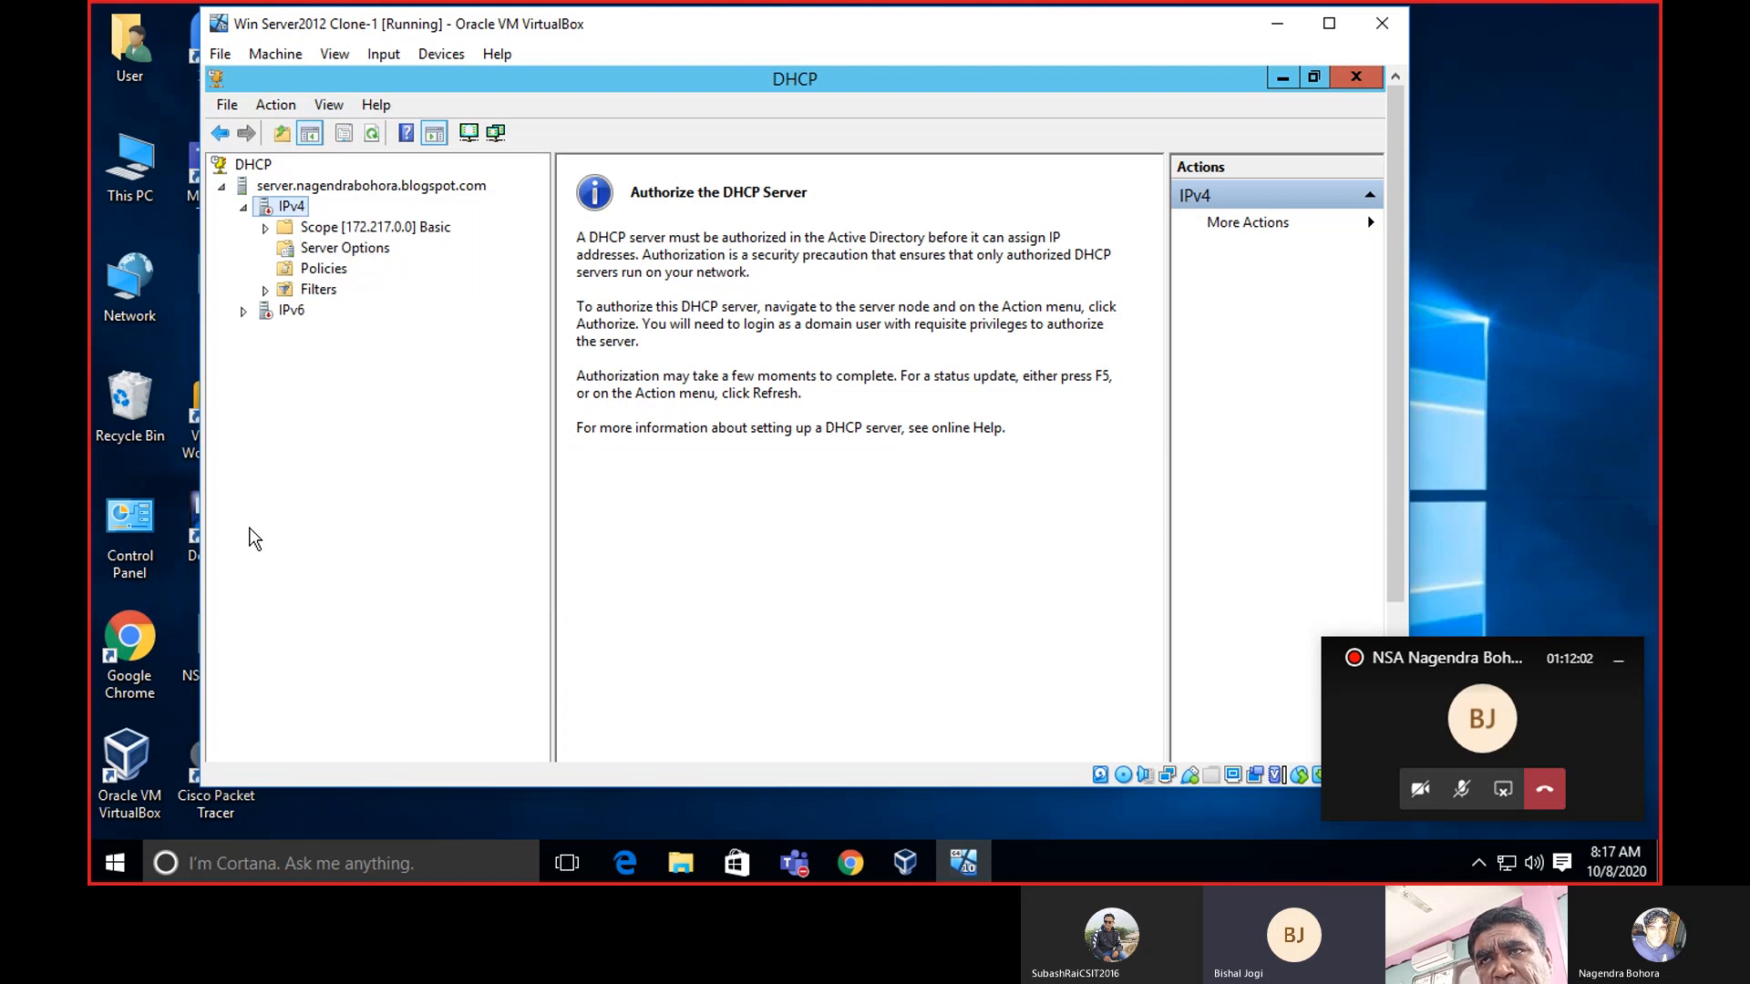
Close the DHCP console and scroll through Server Manager's DHCP page and its events.
left_click(1360, 86)
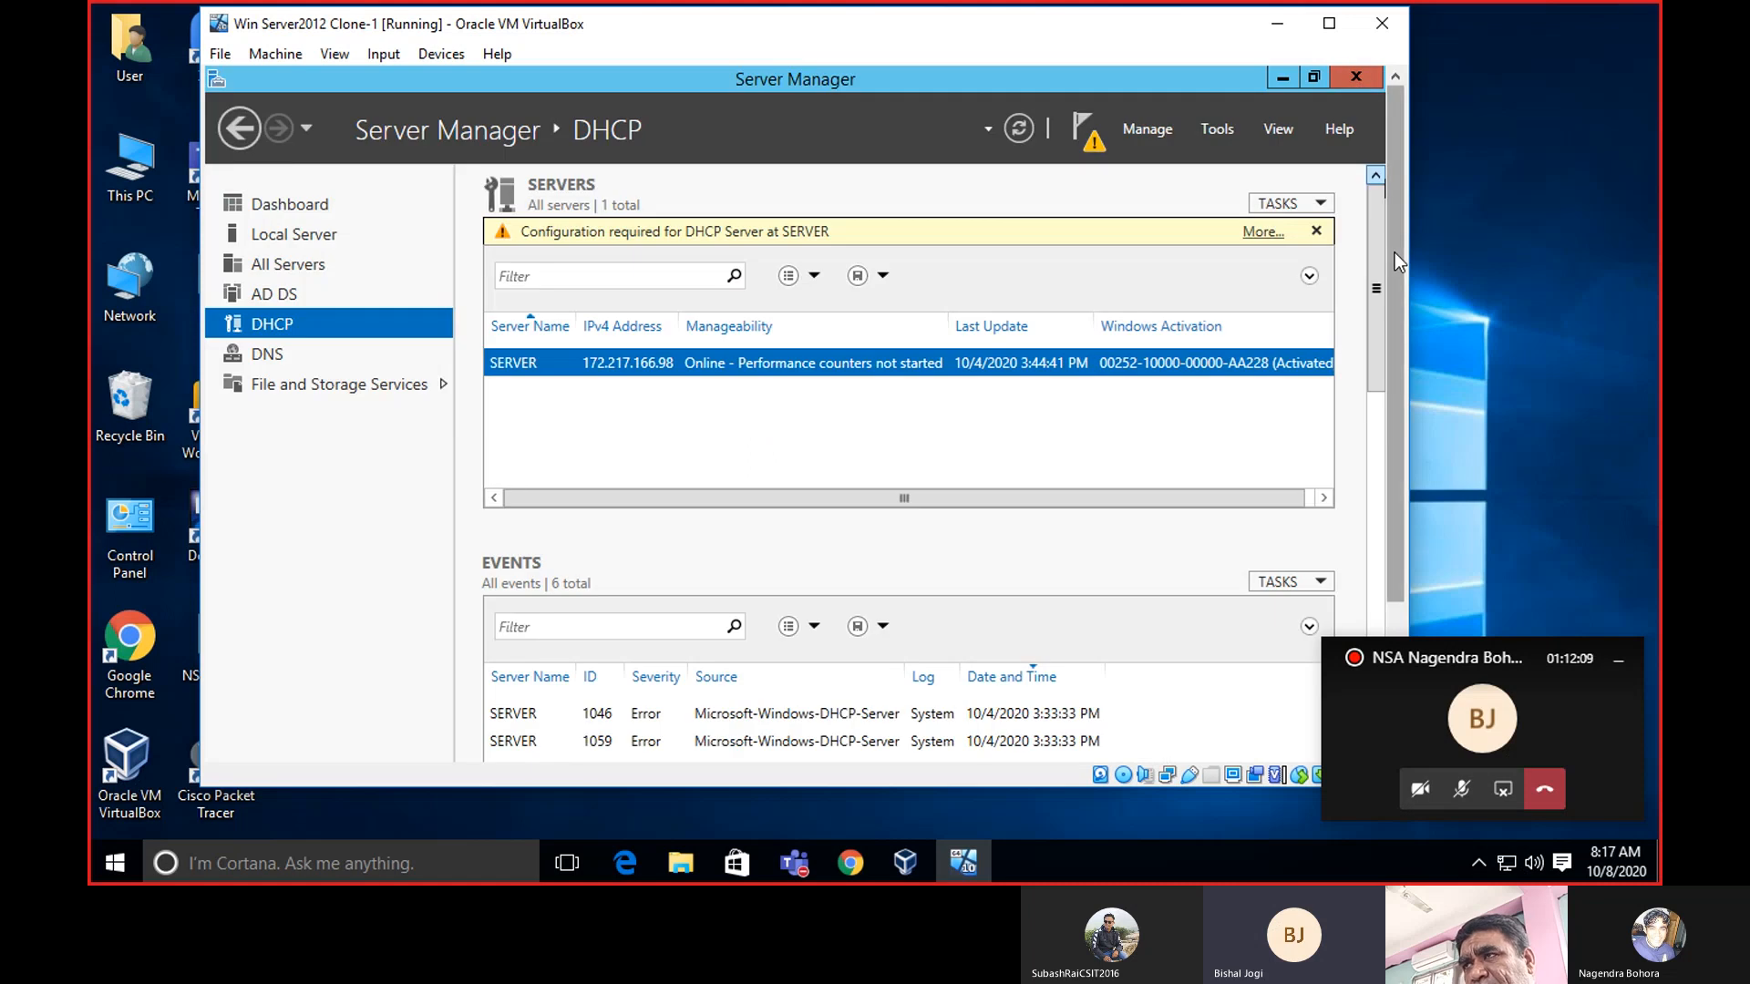
left_click_drag(1395, 254, 1413, 407)
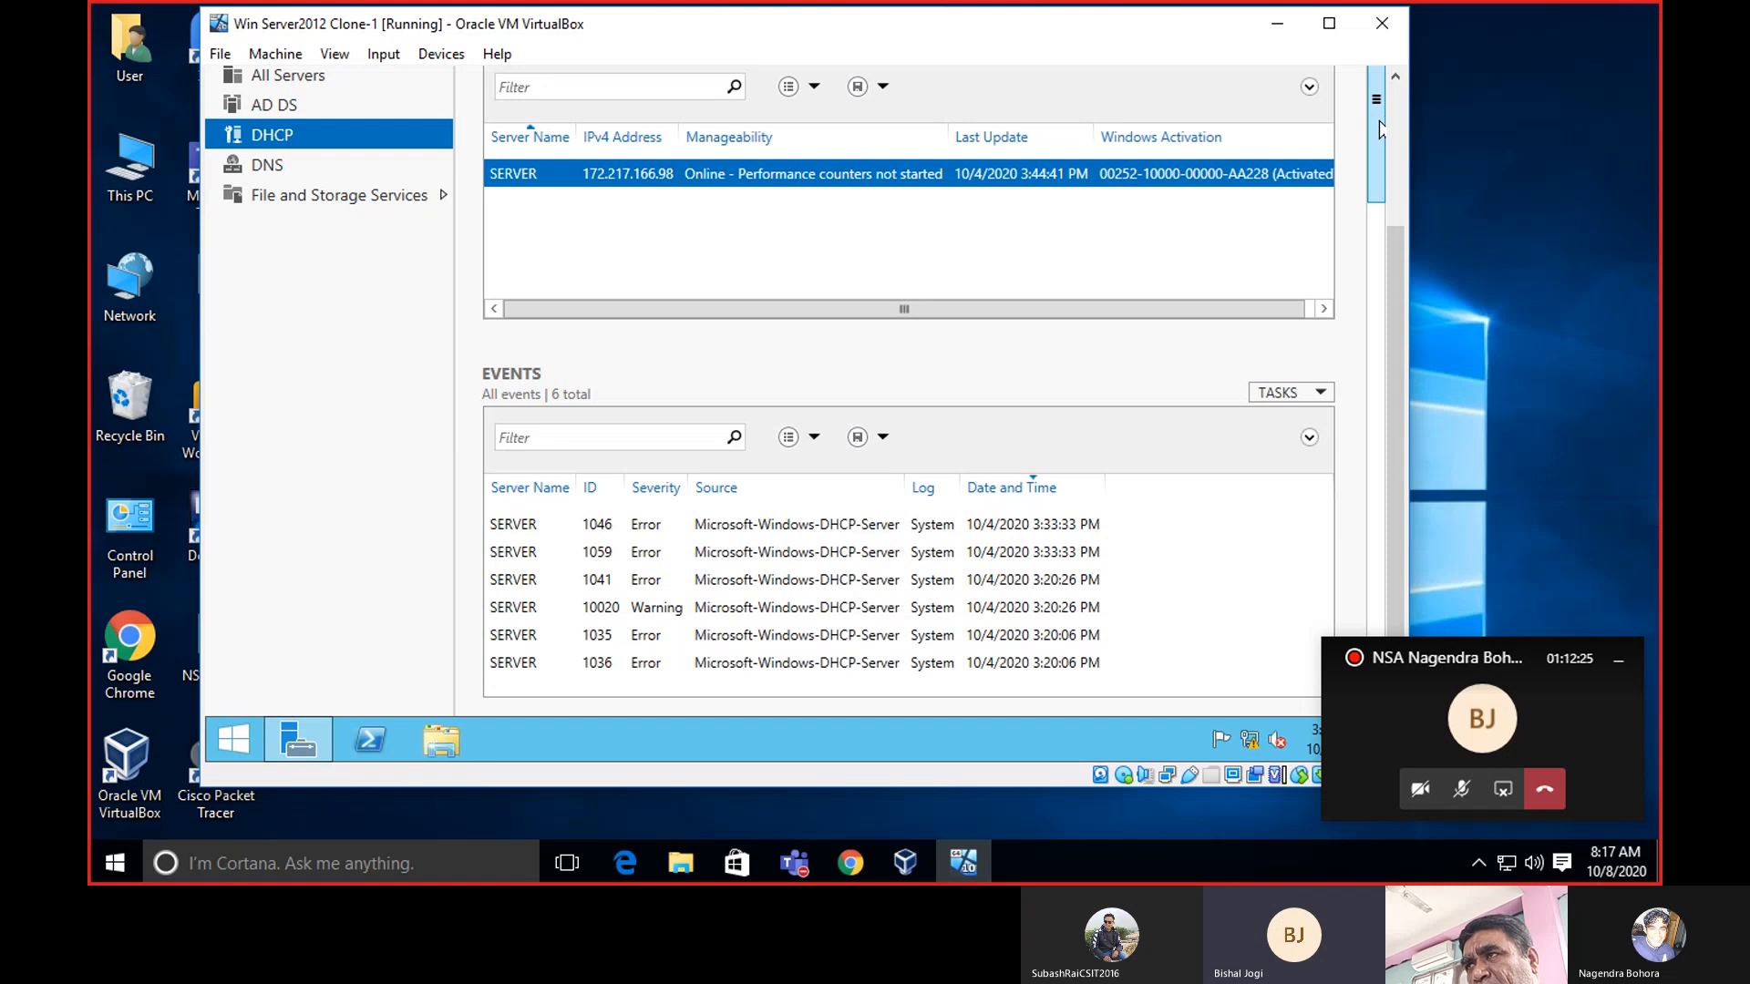
left_click_drag(1396, 238, 1363, 122)
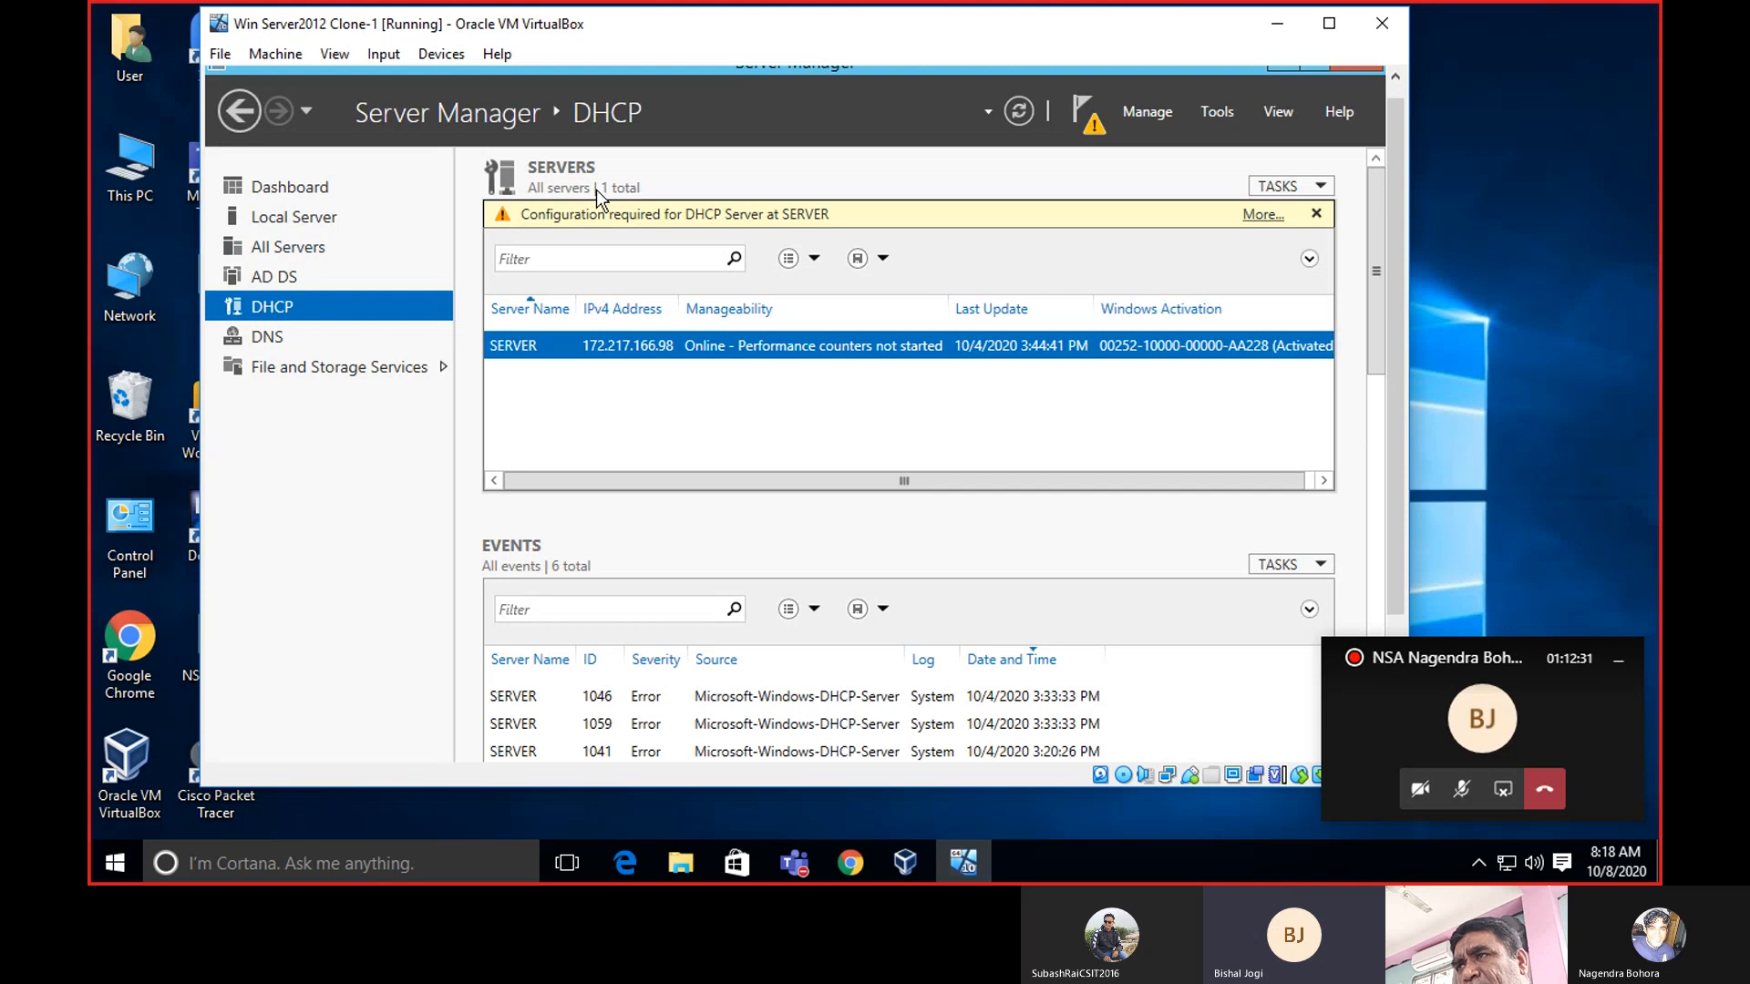
left_click(1256, 222)
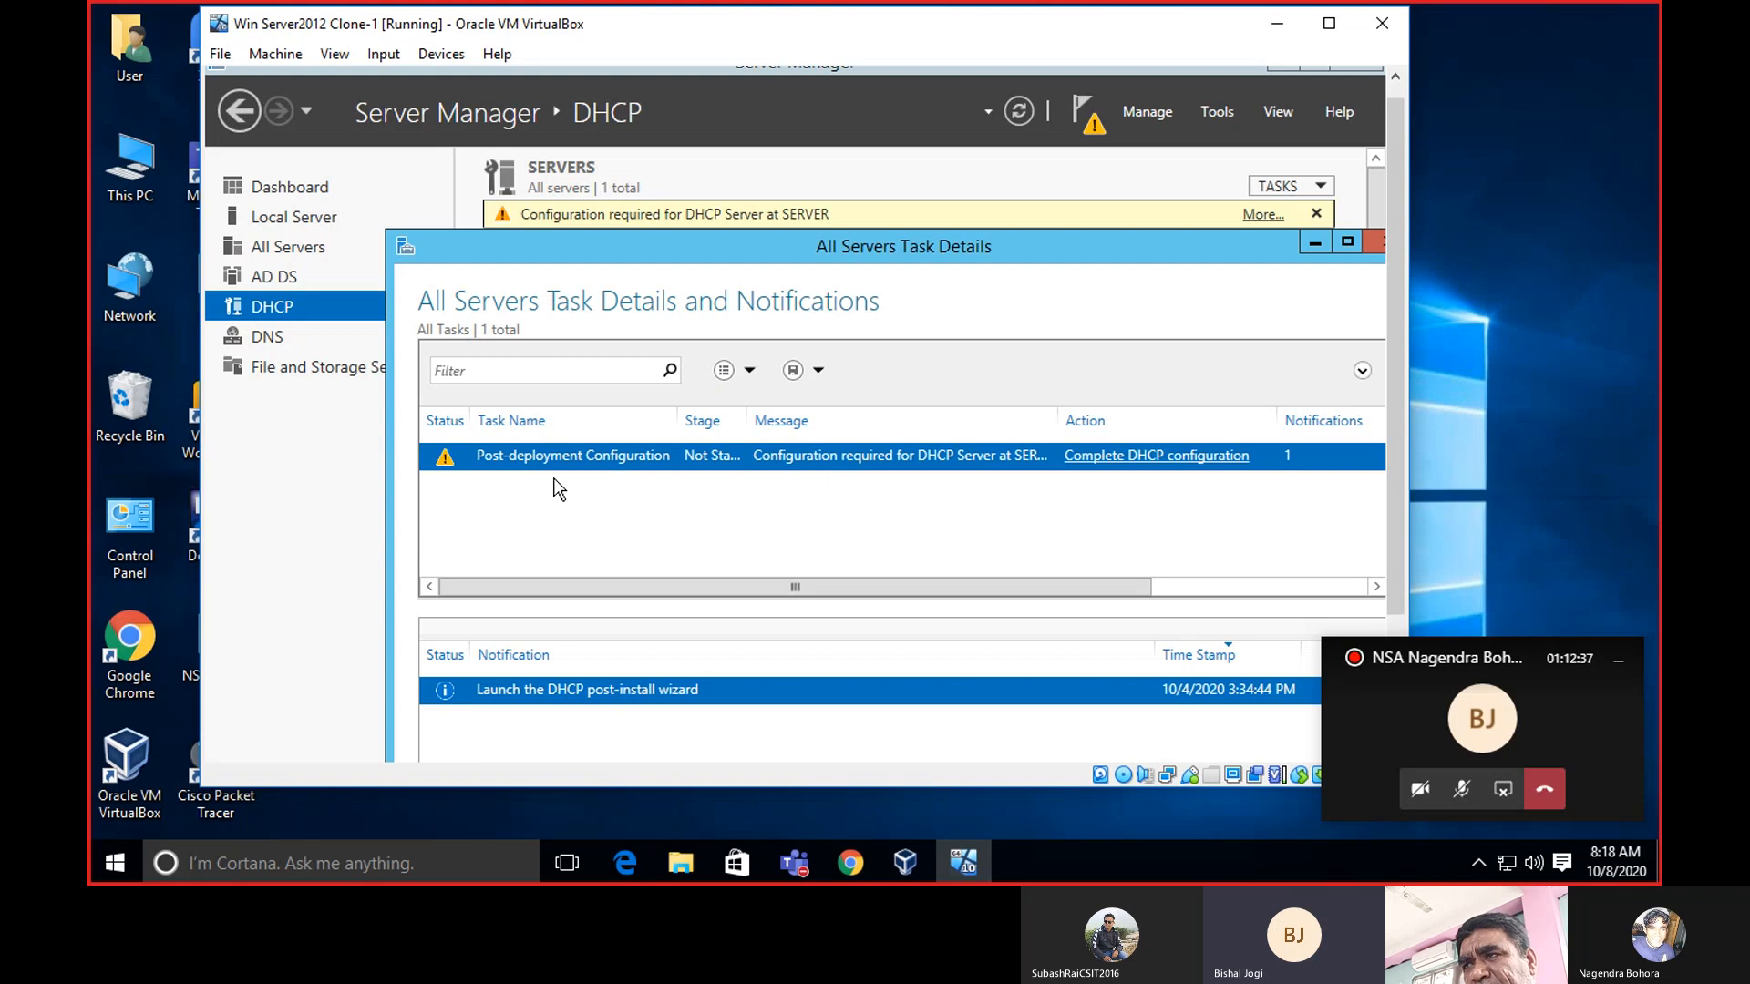
left_click(1380, 245)
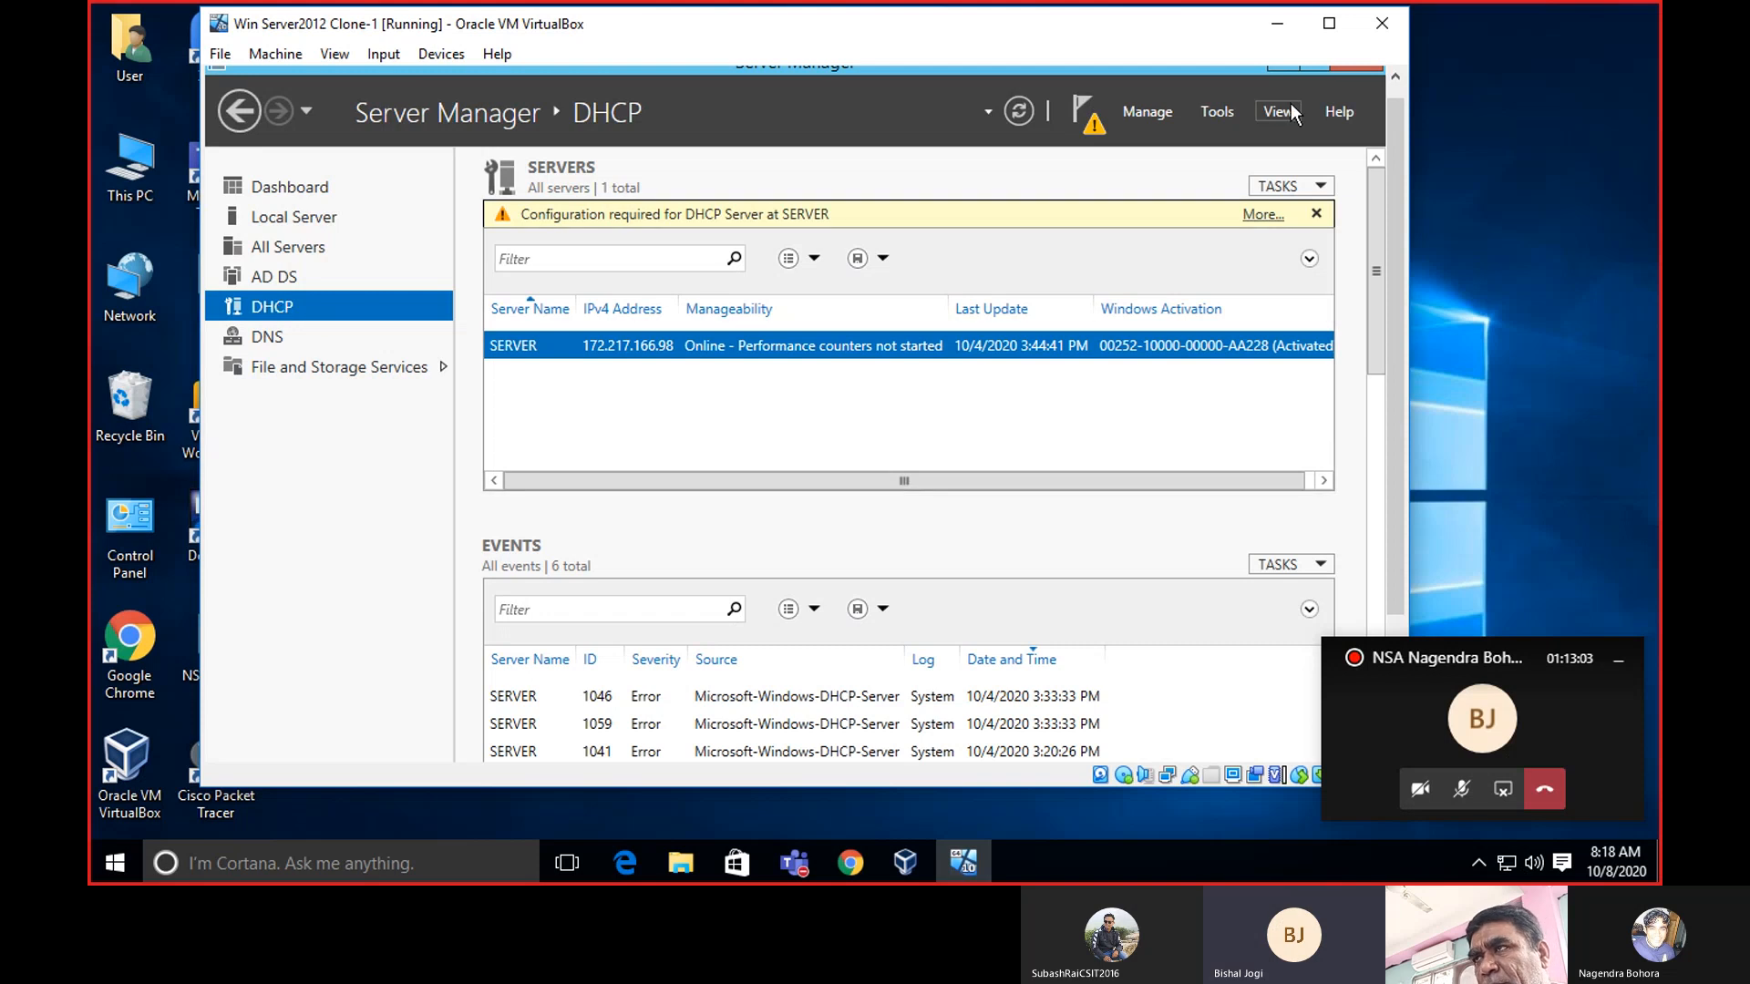
left_click(1217, 111)
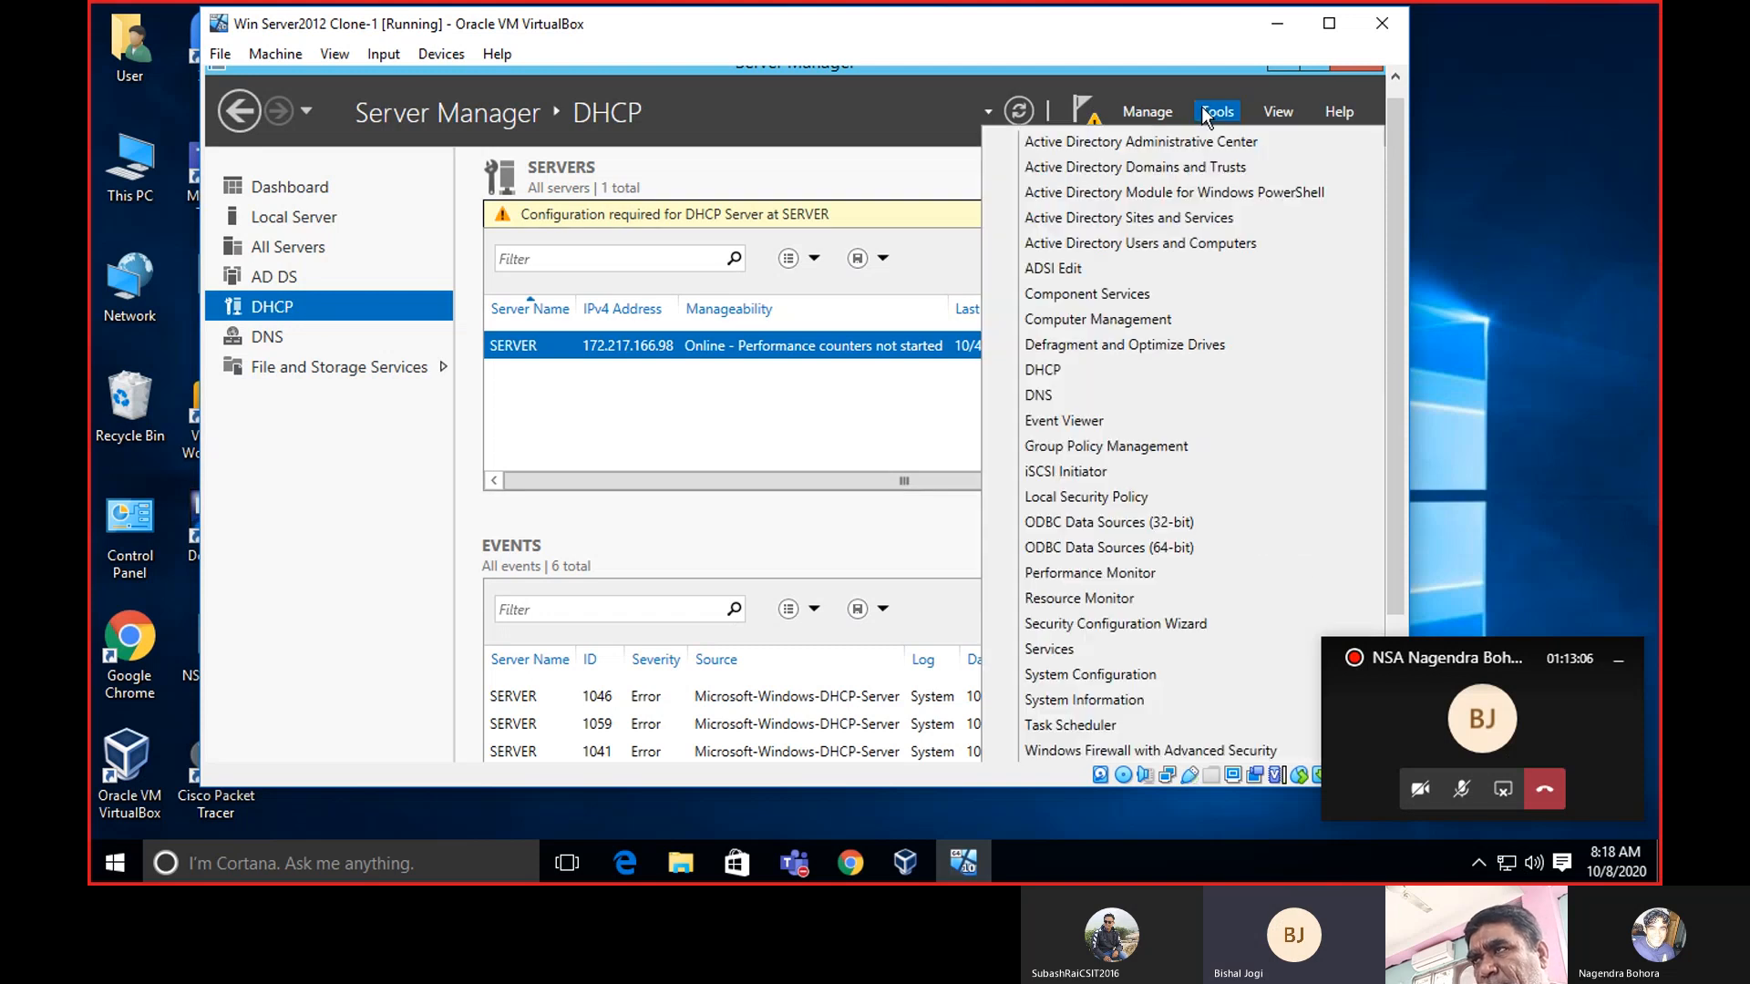
left_click(1075, 372)
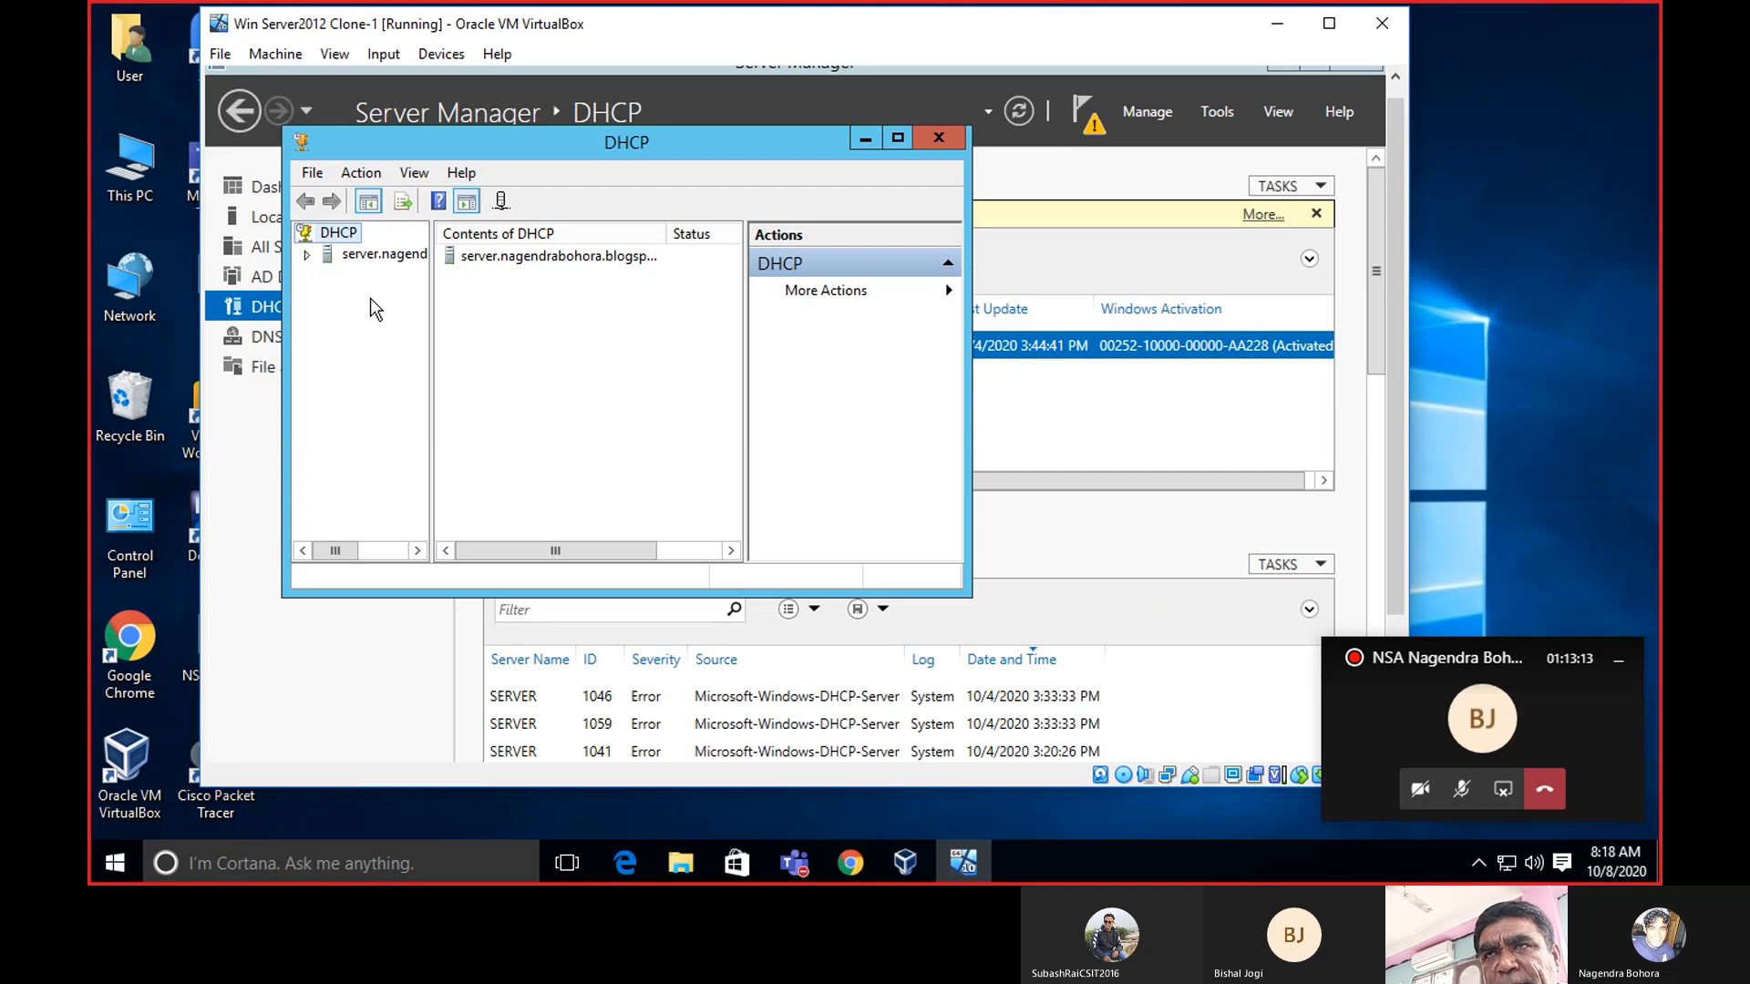
right_click(326, 230)
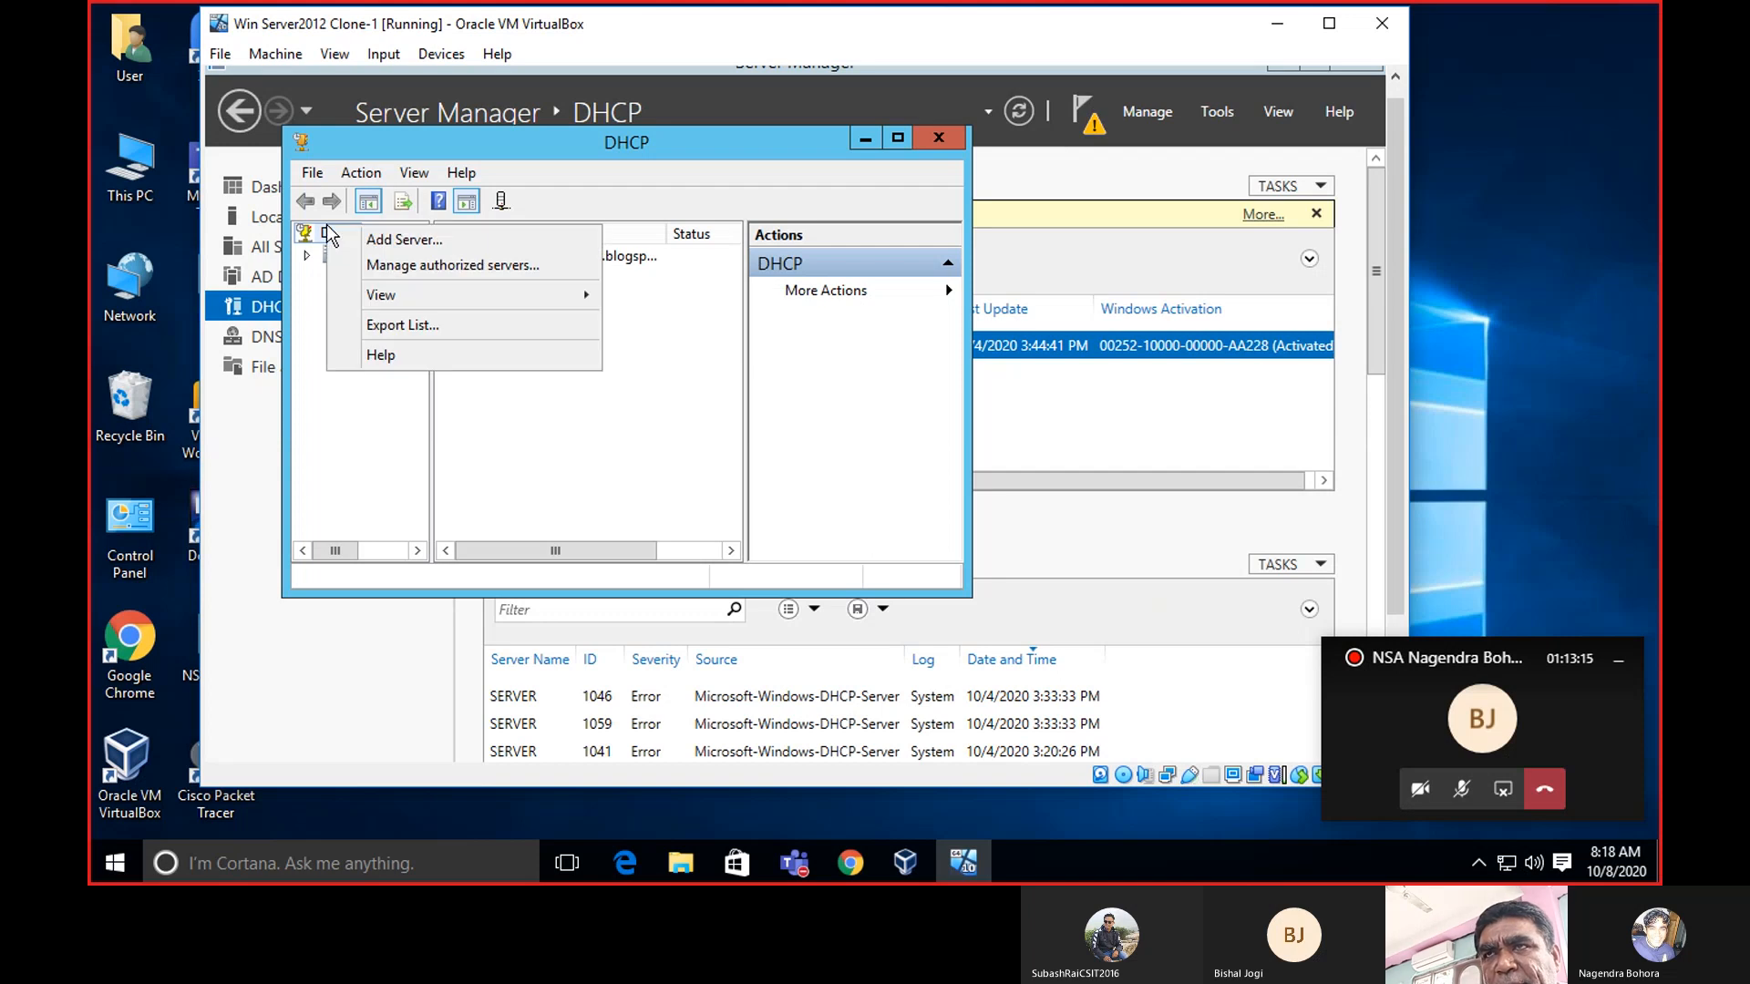
mouse_move(407, 303)
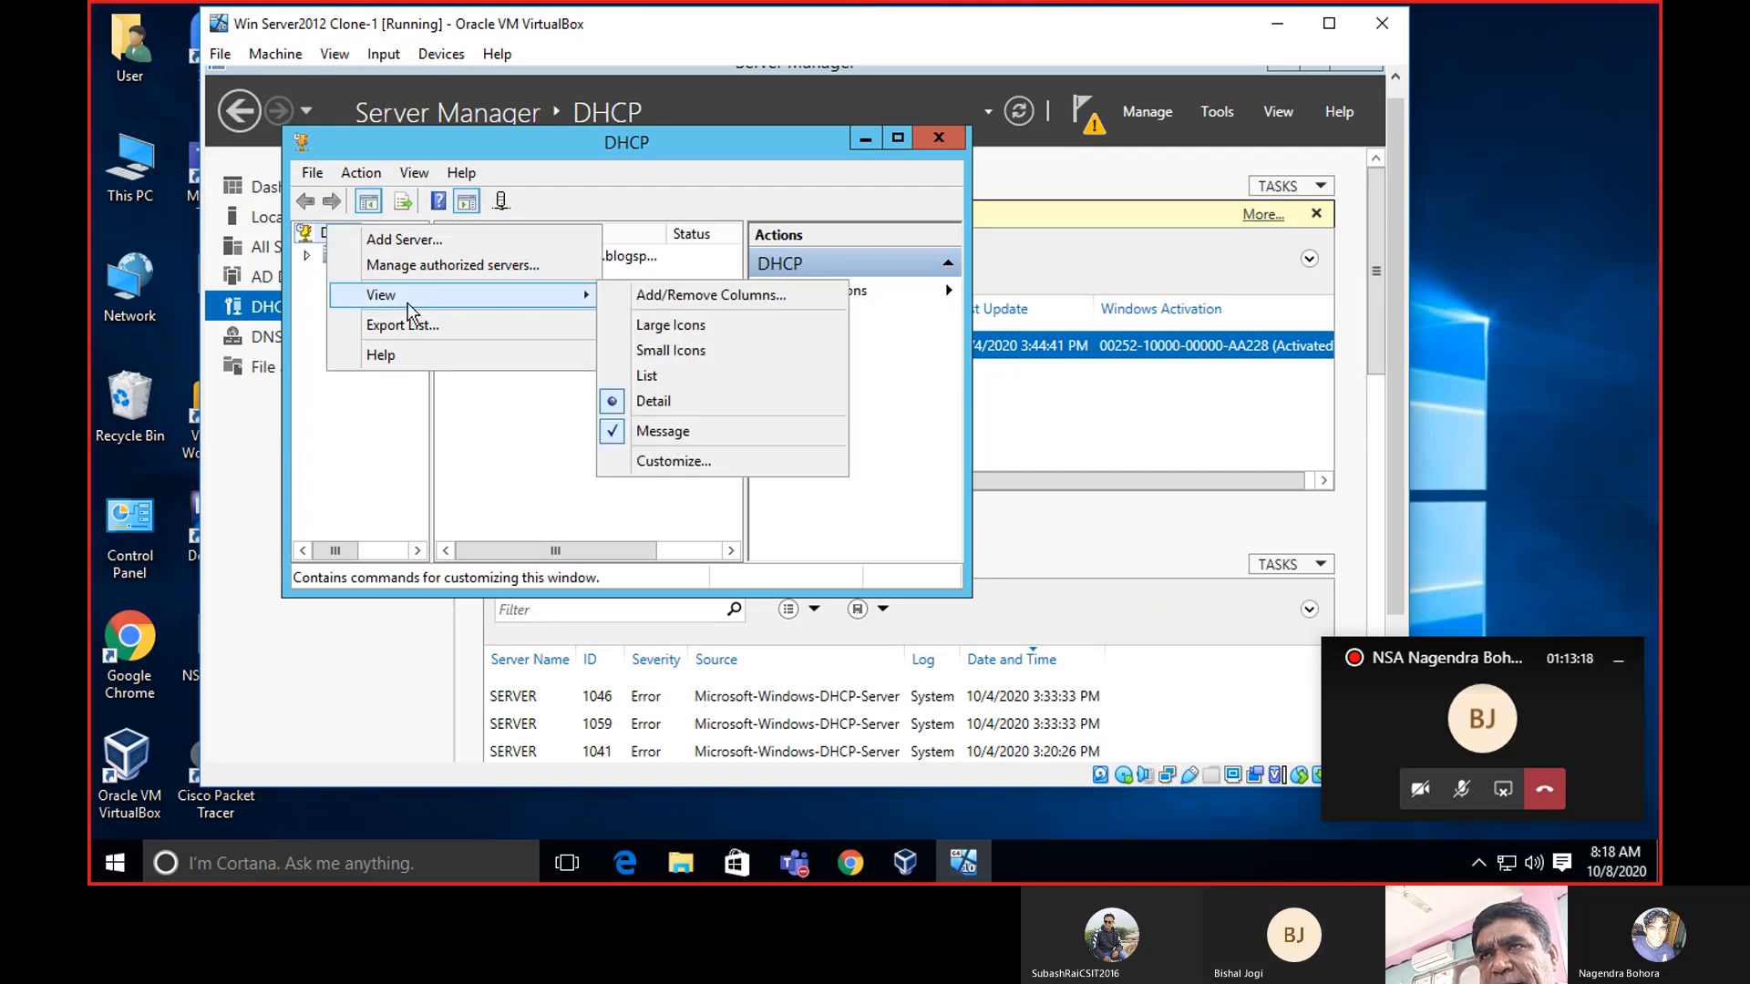
left_click(328, 461)
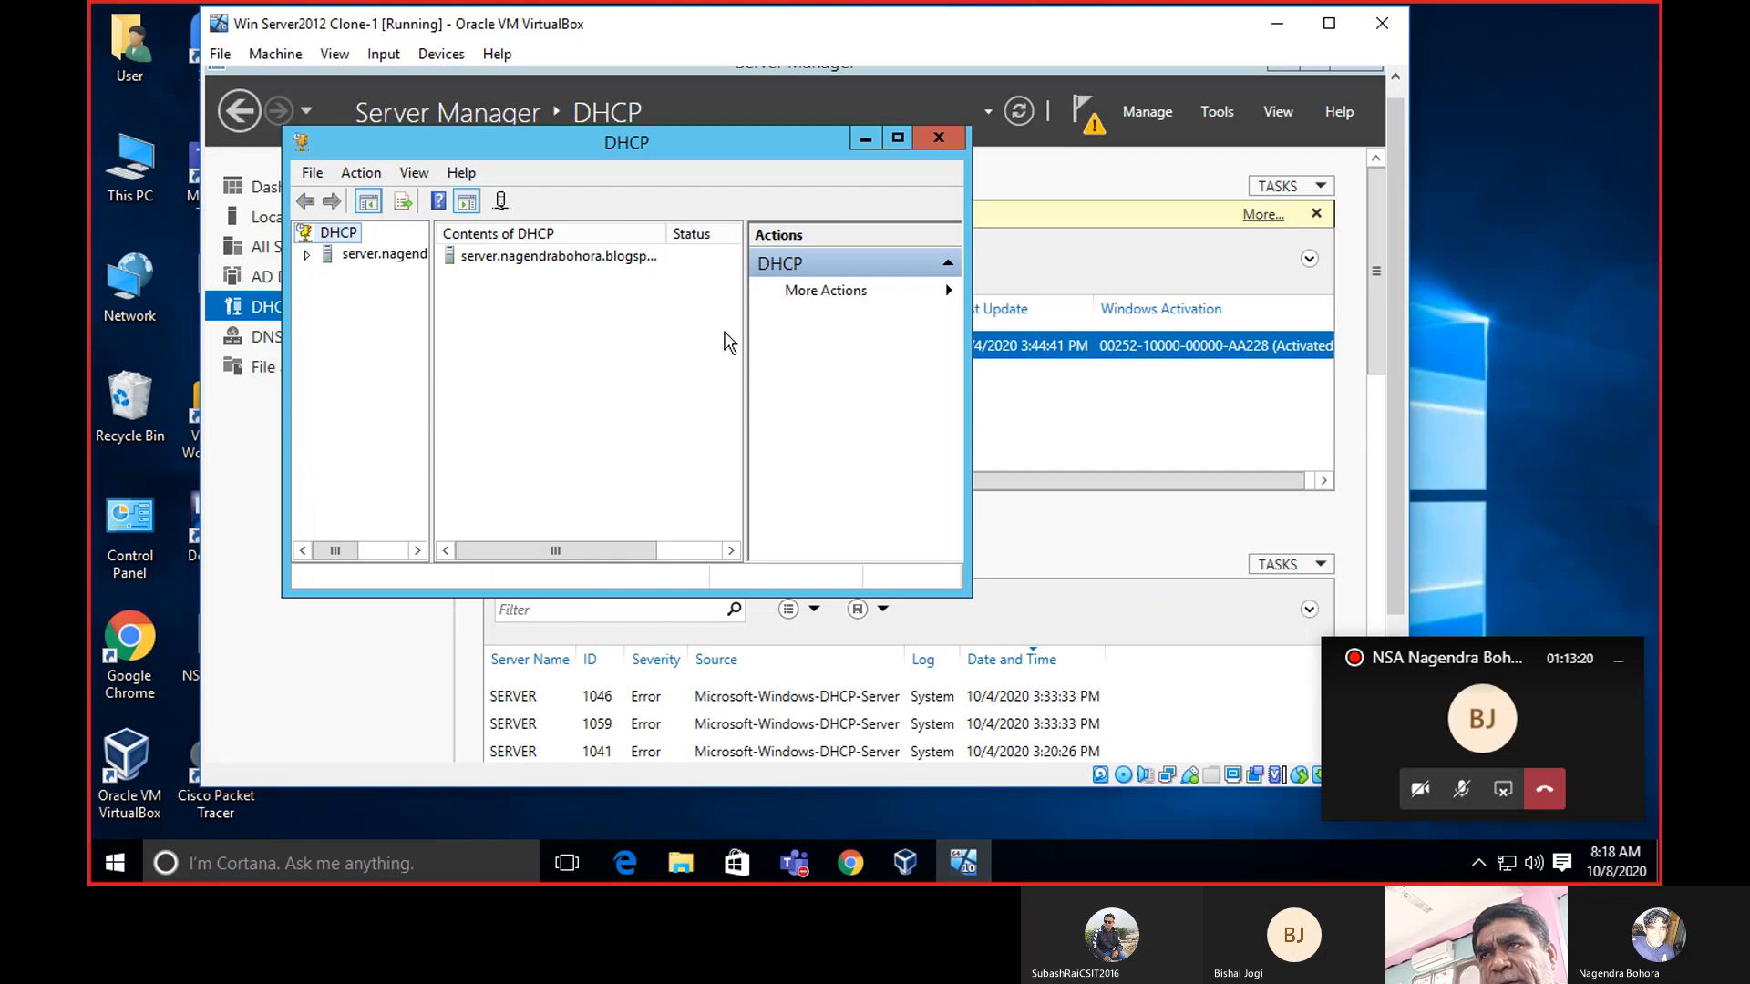
left_click(962, 140)
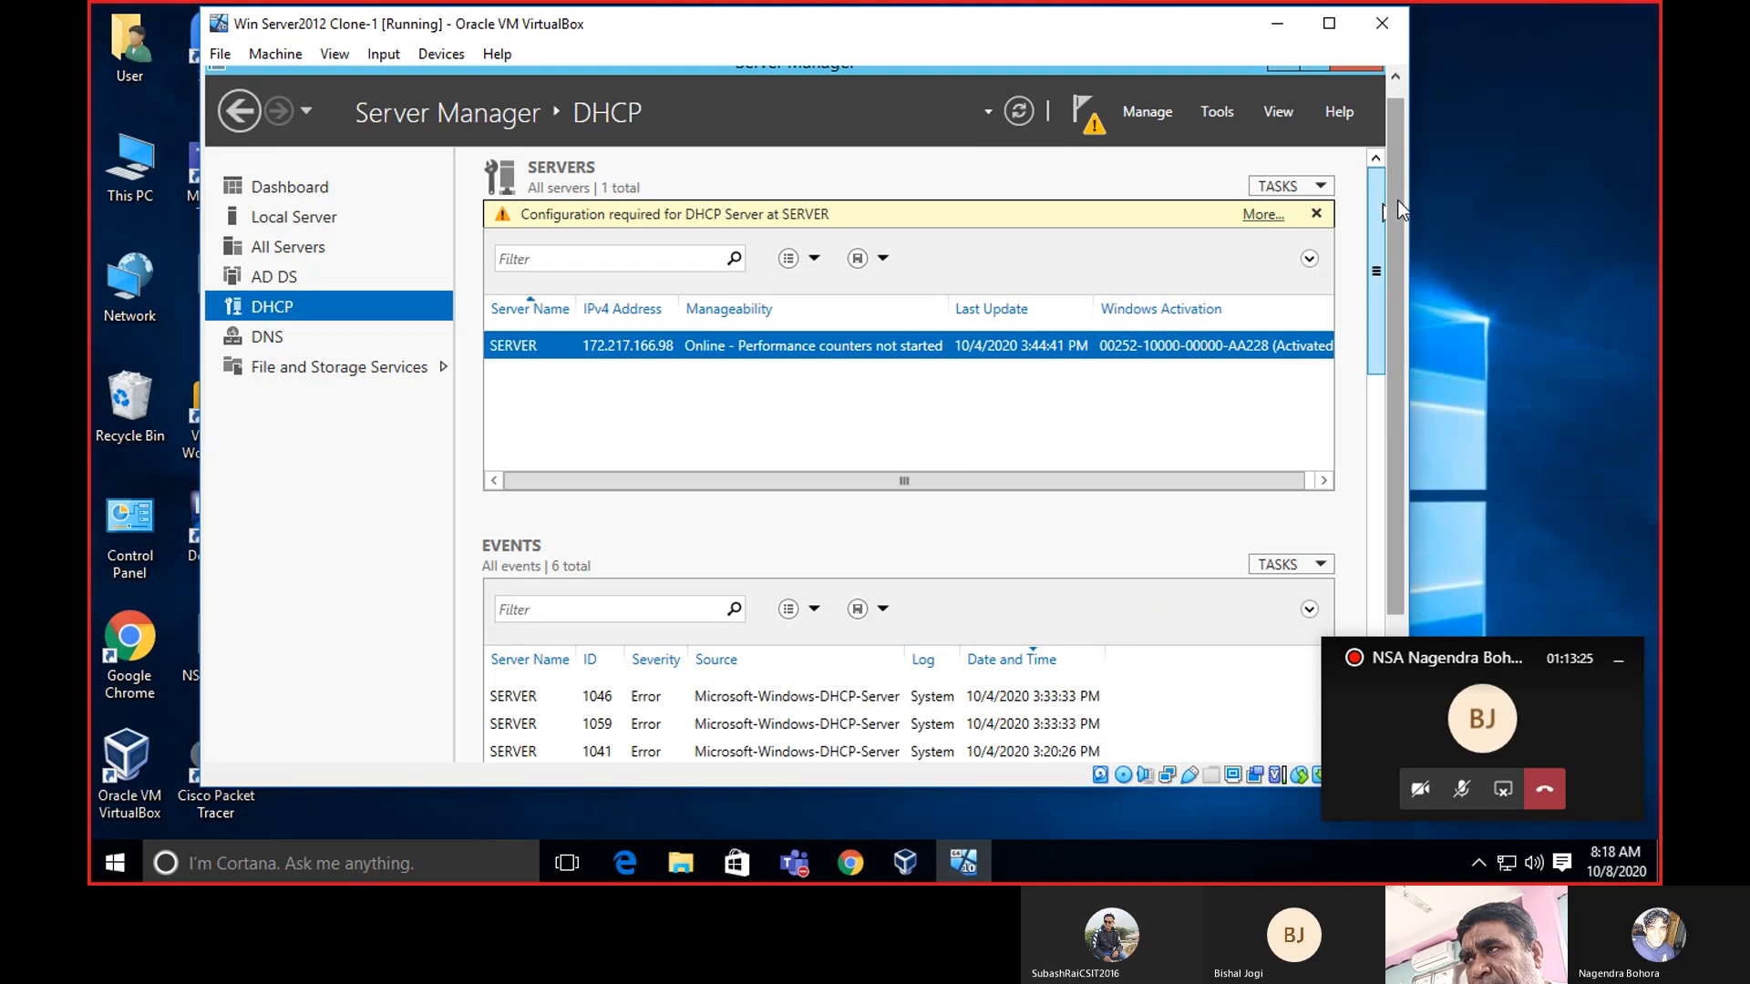
mouse_move(1397, 199)
left_mouse_down()
mouse_move(1398, 266)
mouse_move(1396, 171)
left_mouse_up()
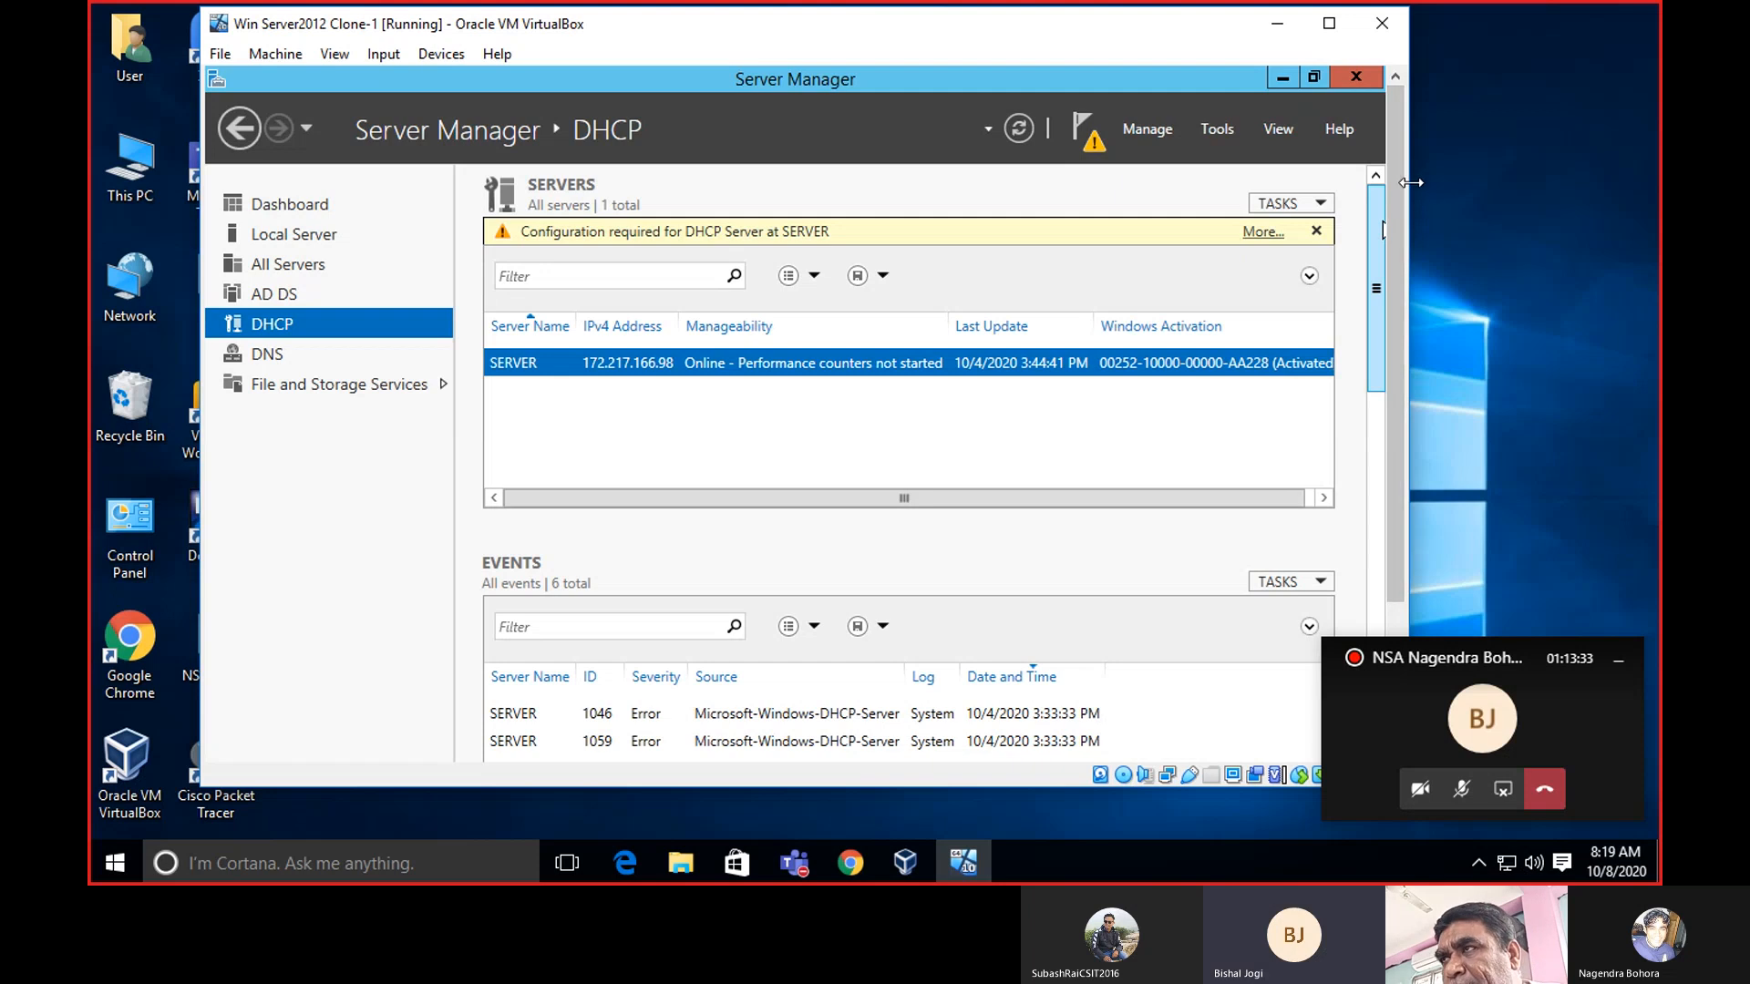
mouse_move(1392, 164)
left_mouse_down()
mouse_move(1402, 293)
mouse_move(1404, 148)
left_mouse_up()
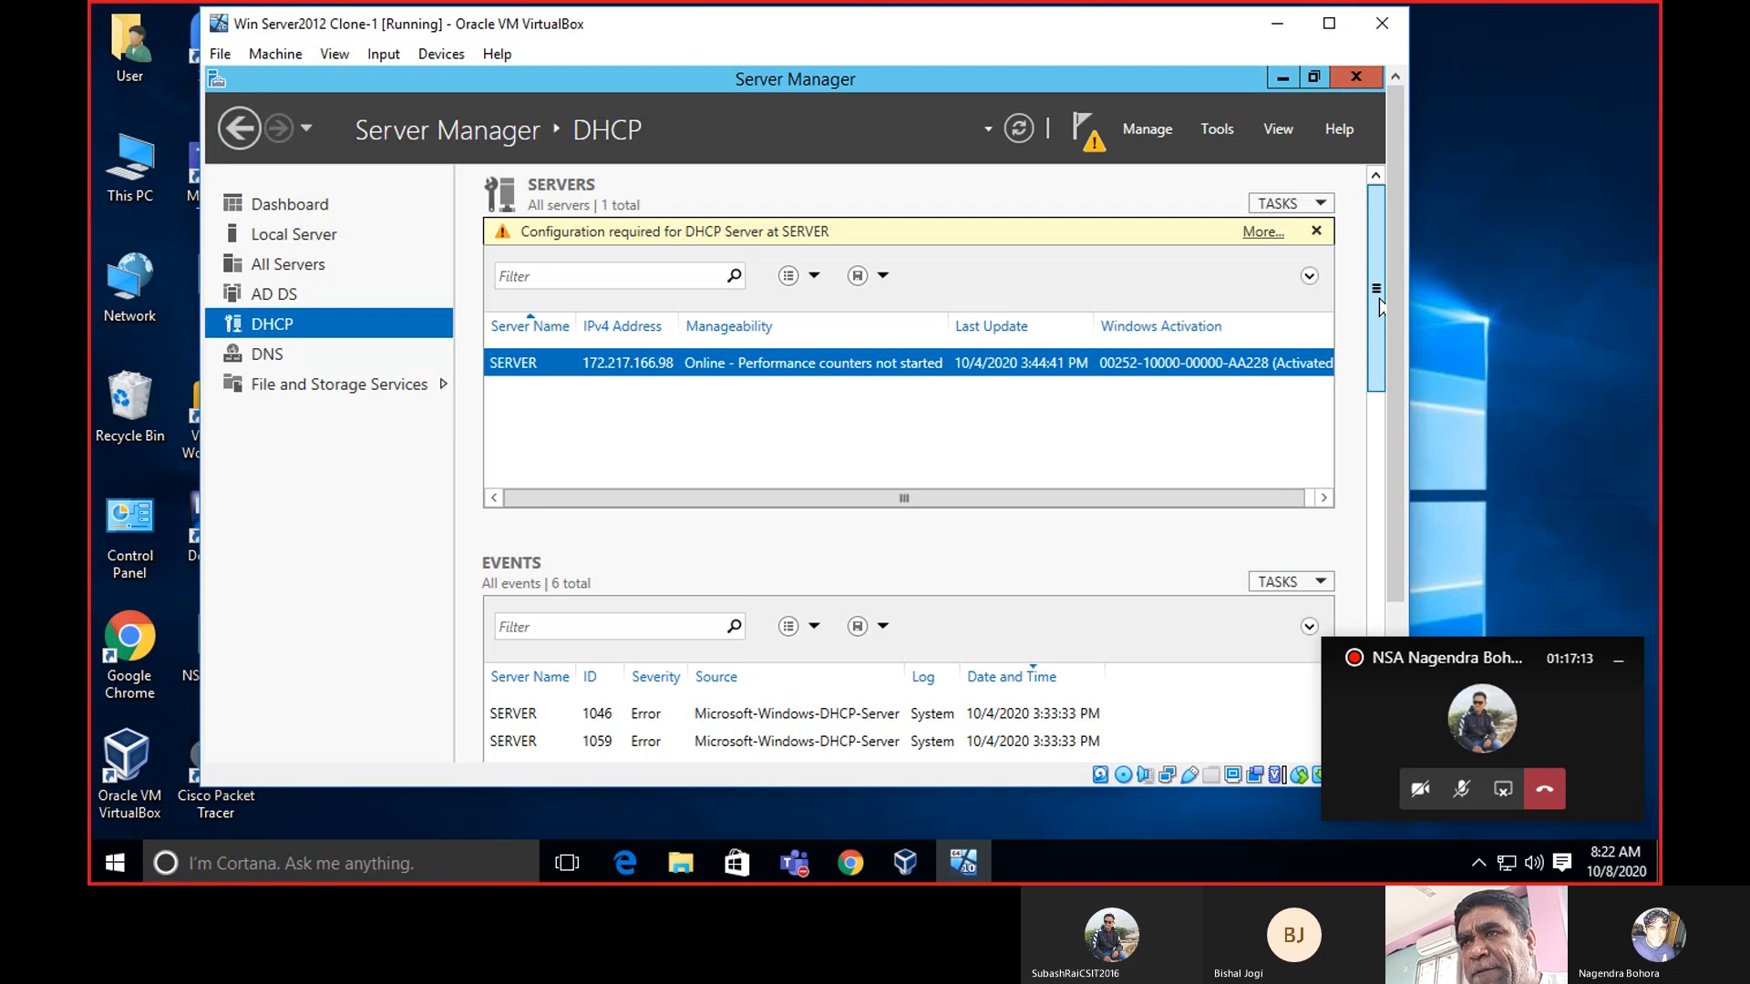
Scroll the Server Manager DHCP page to review SERVER at 172.217.166.98 and its details.
left_click_drag(1380, 298, 1382, 339)
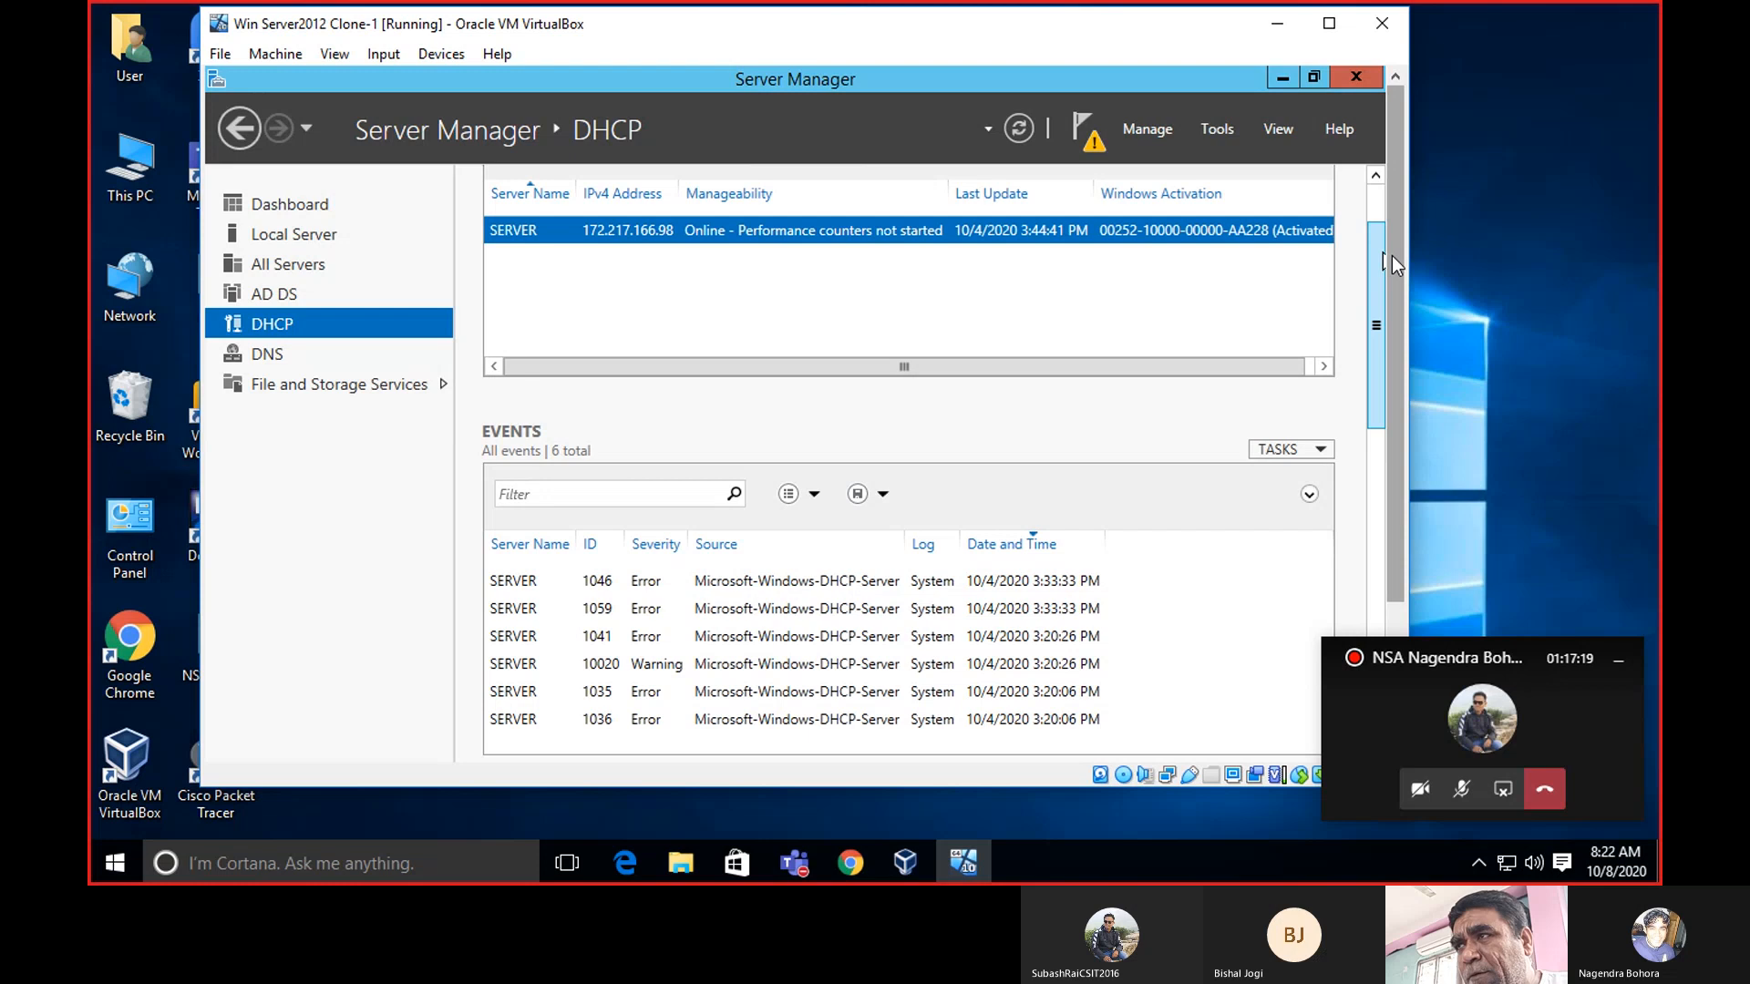
left_click_drag(1378, 262, 1378, 222)
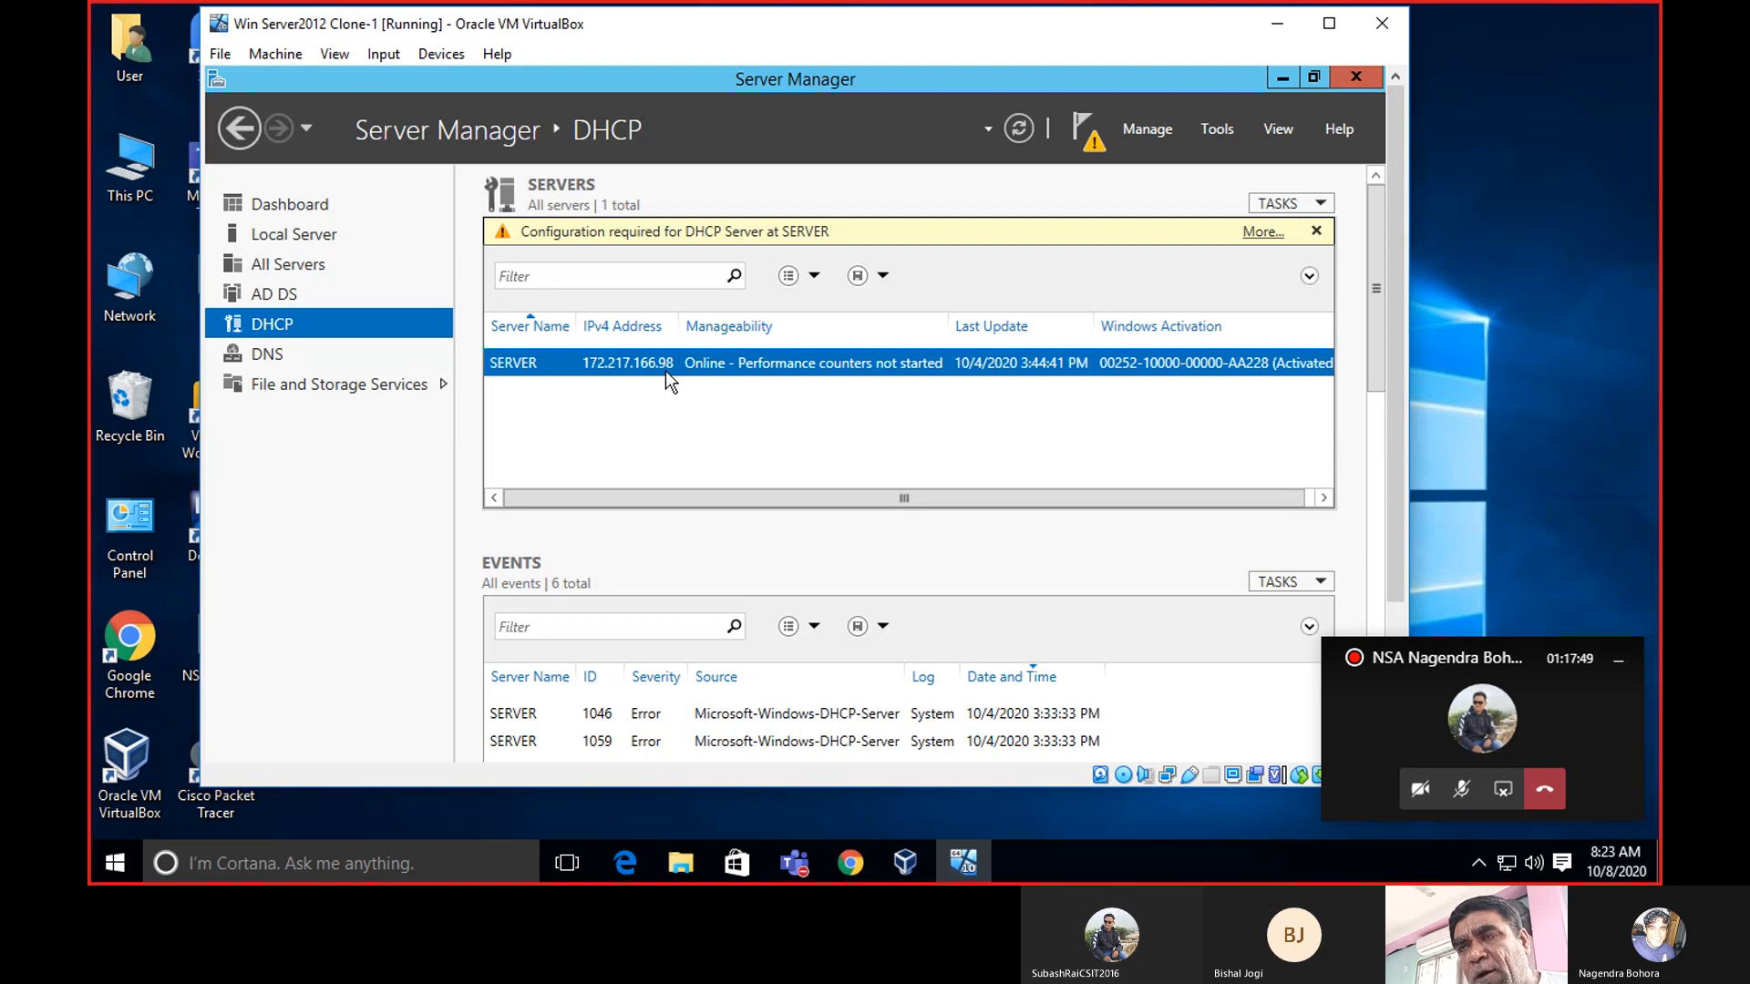
left_click(905, 863)
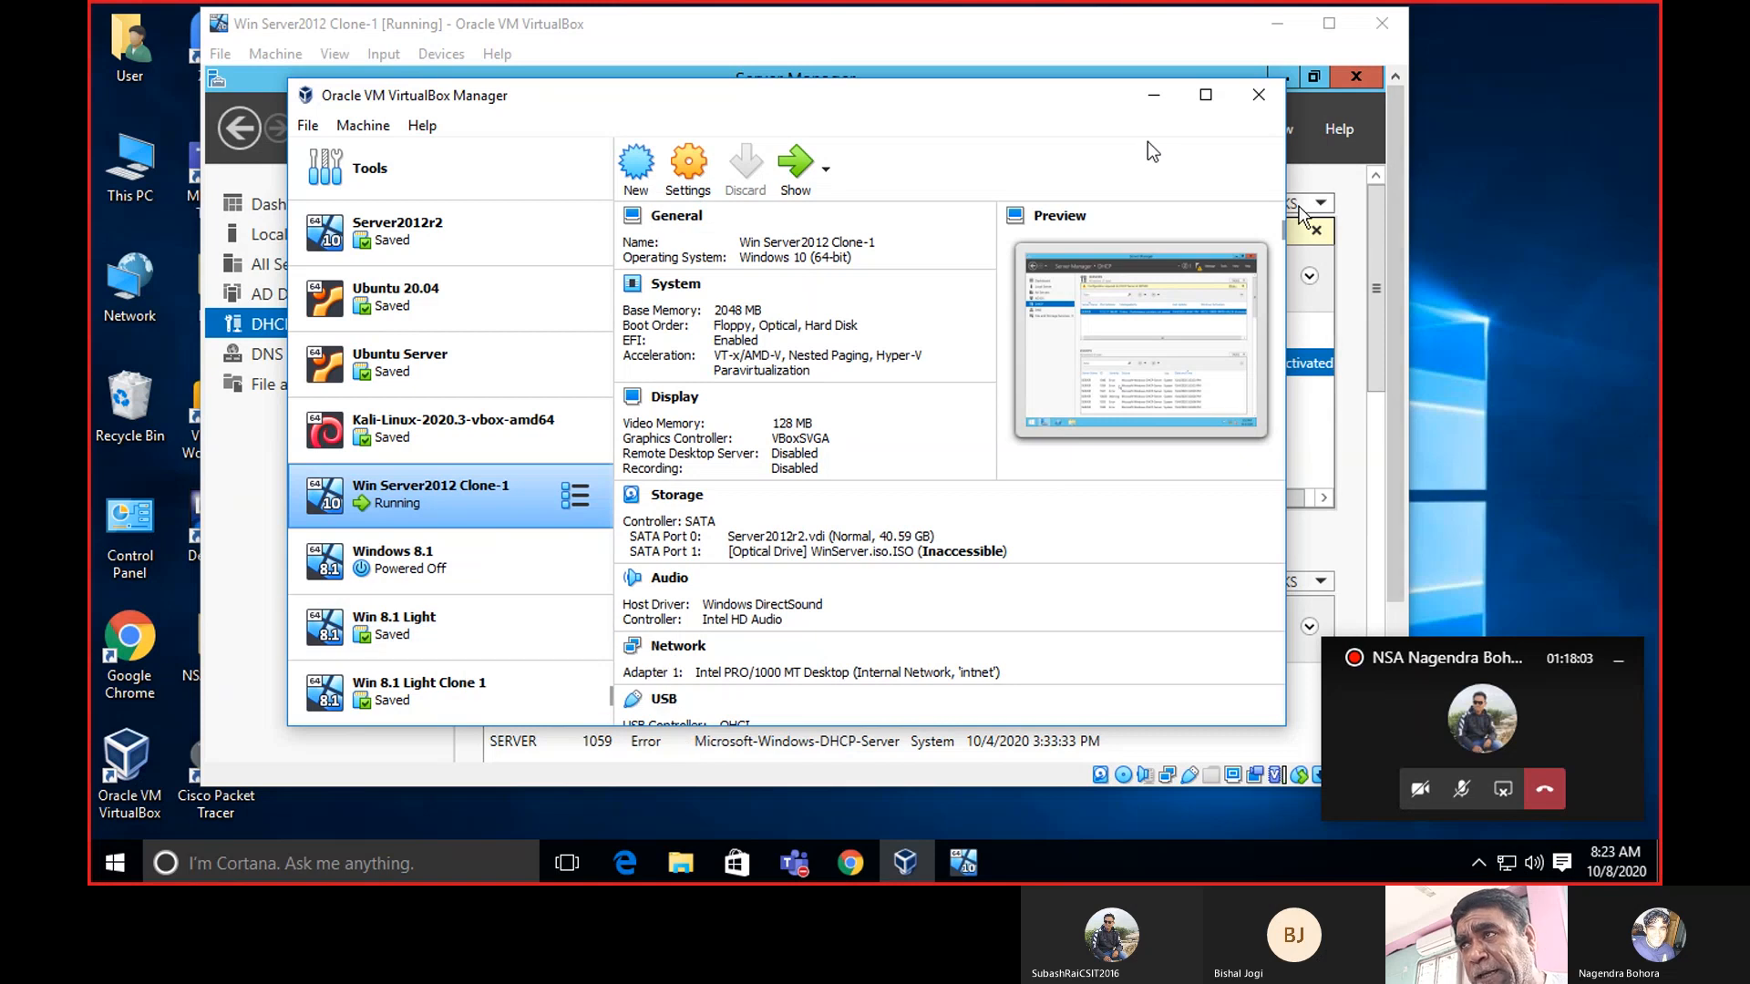
left_click(1152, 94)
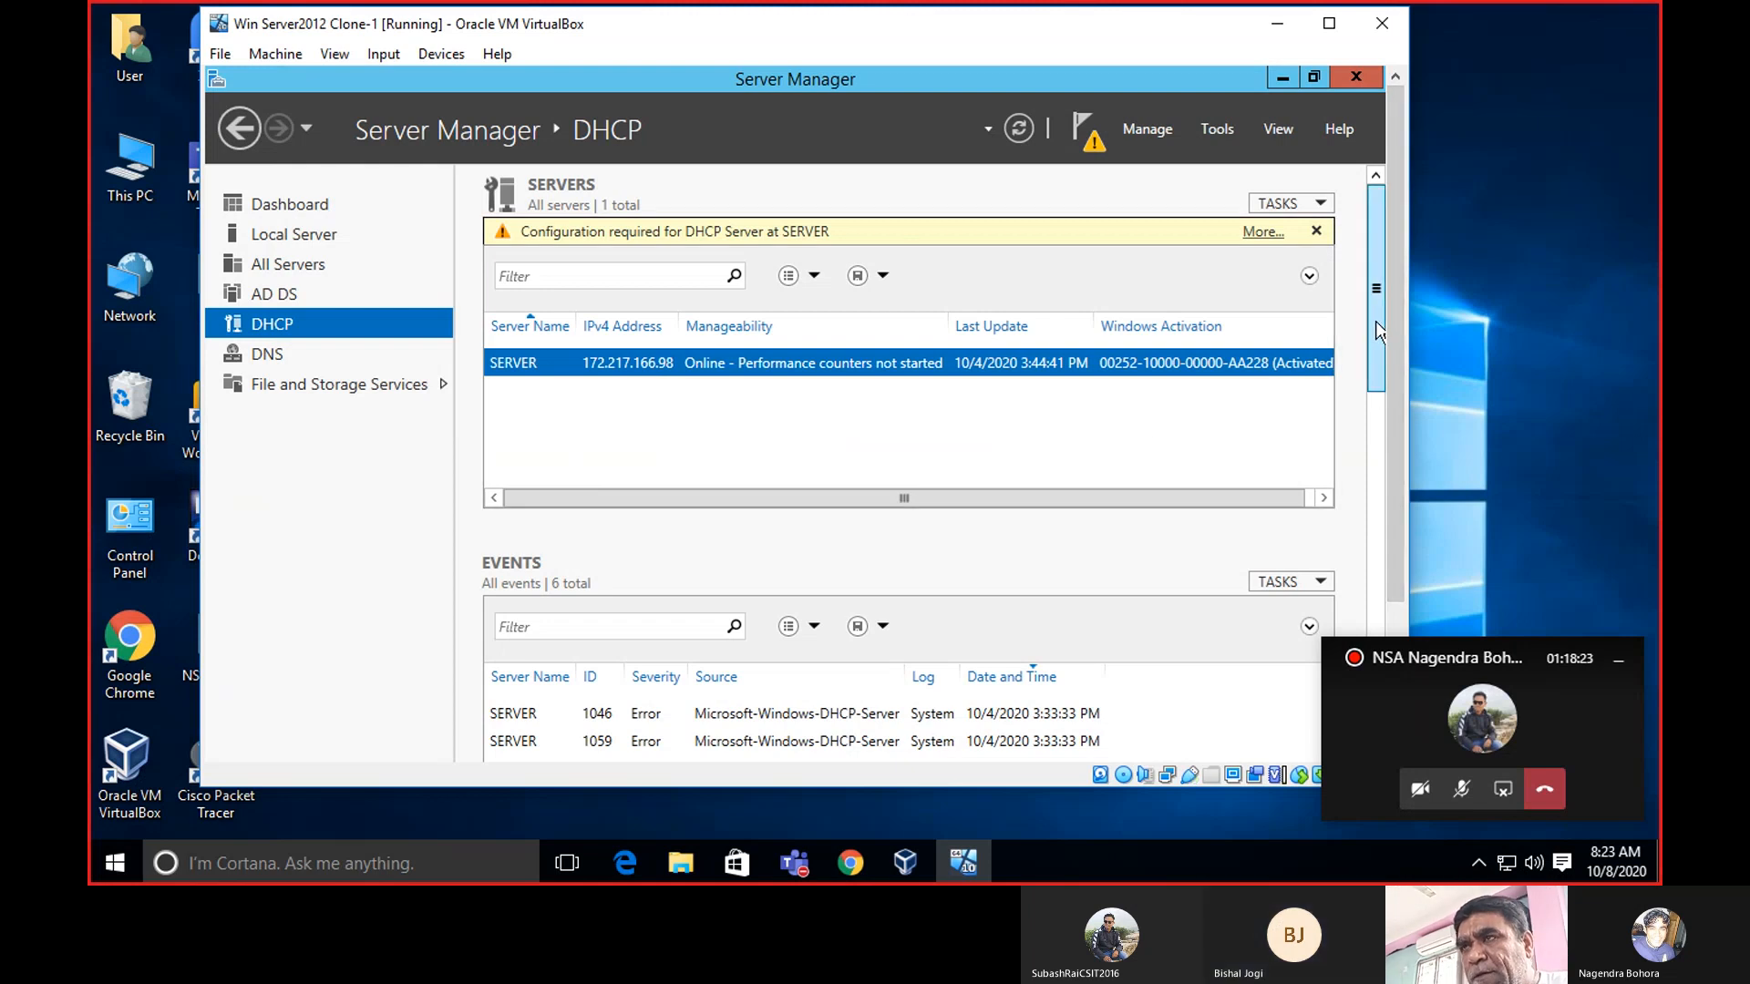
scroll(1380, 340, "down", 1)
scroll(1379, 340, "up", 1)
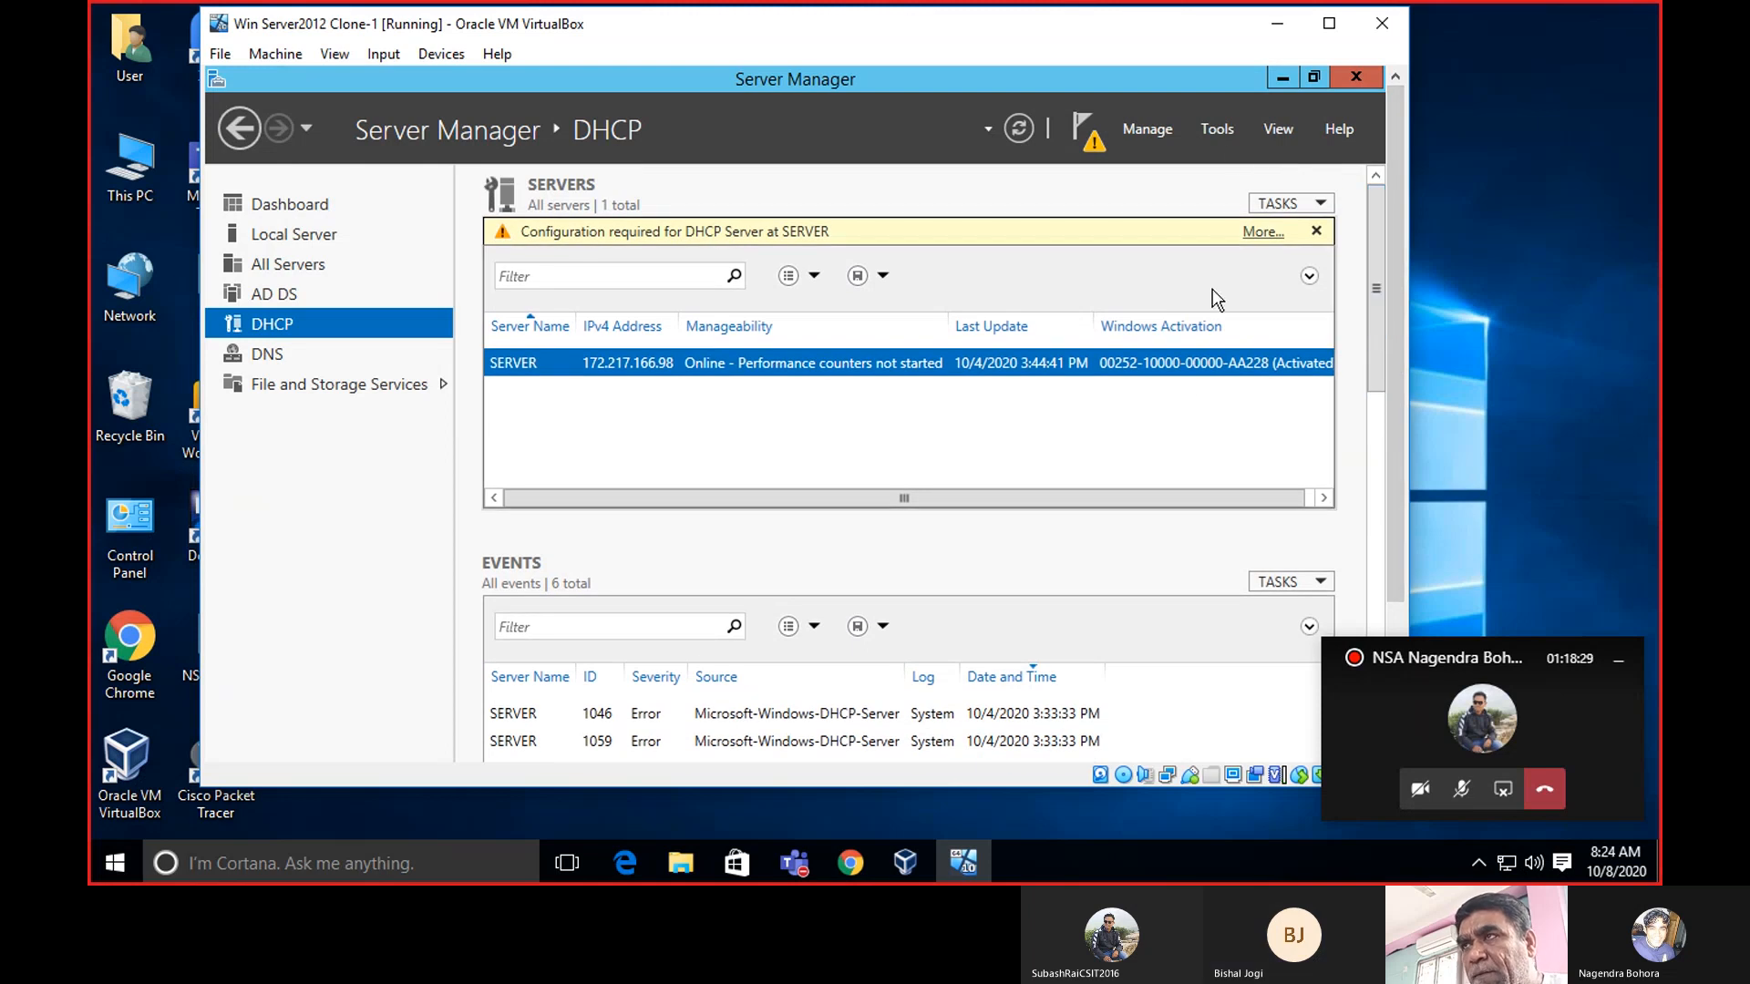
Open Server Manager's DNS page and scroll the Servers list to the Windows Activation column.
left_click(253, 356)
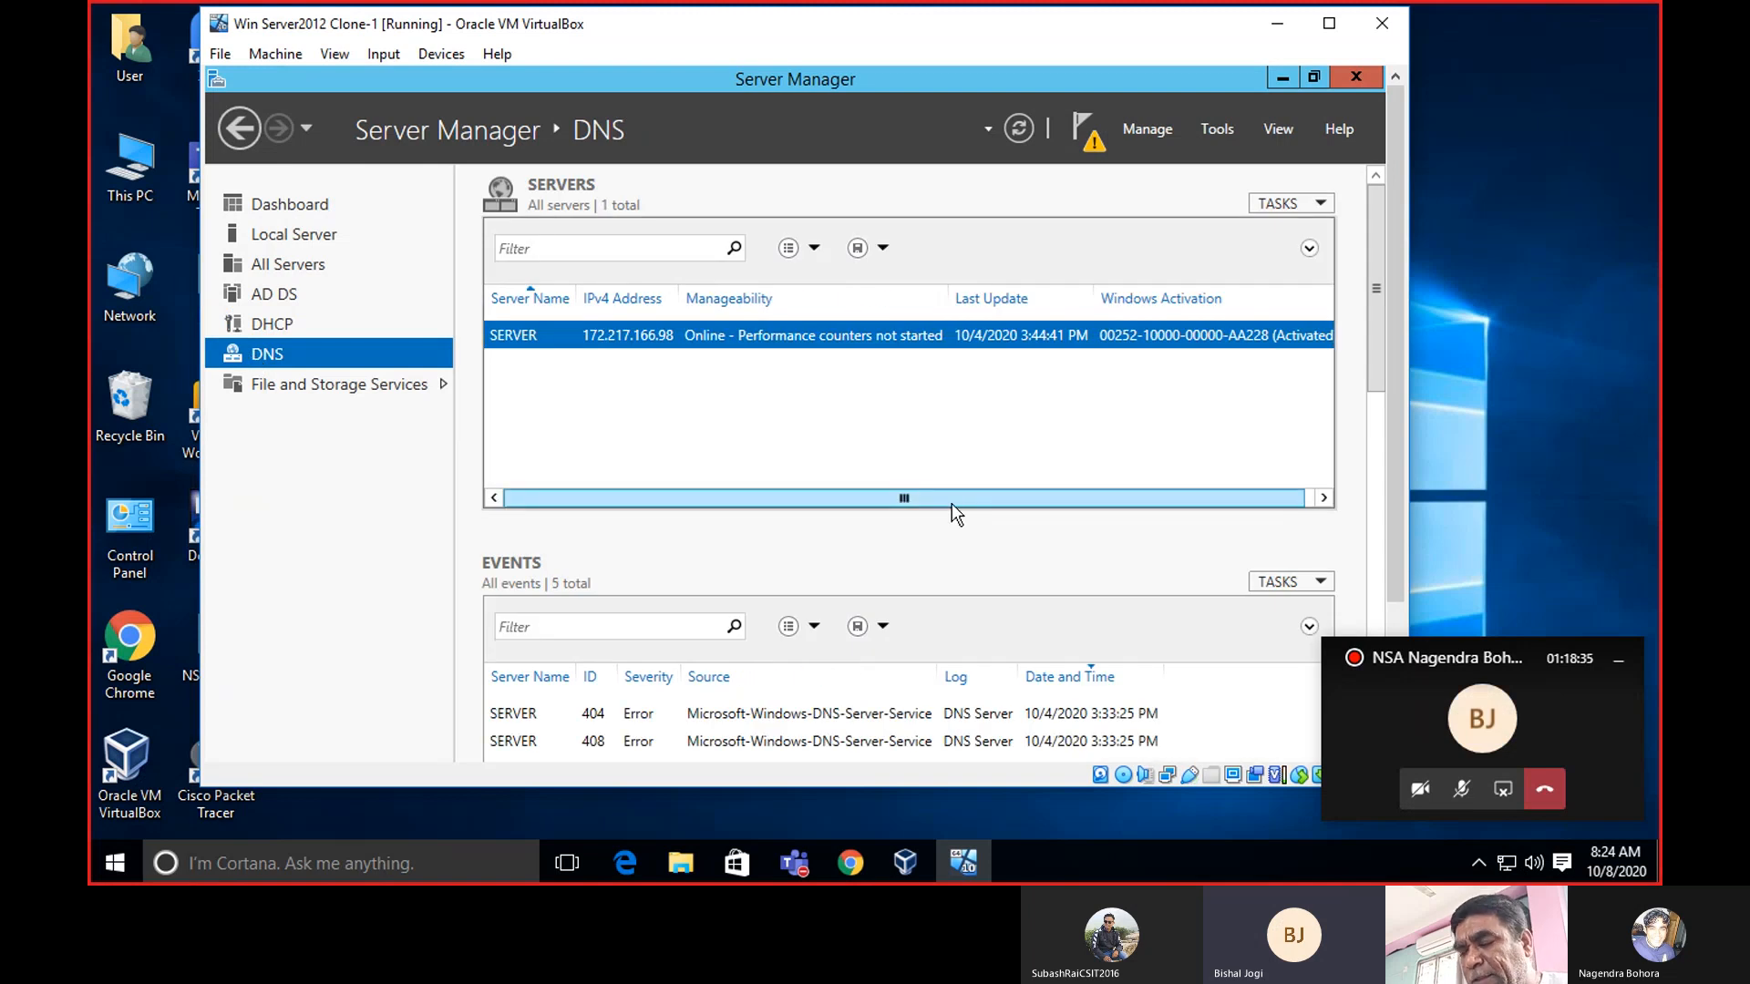
left_click_drag(939, 501, 998, 499)
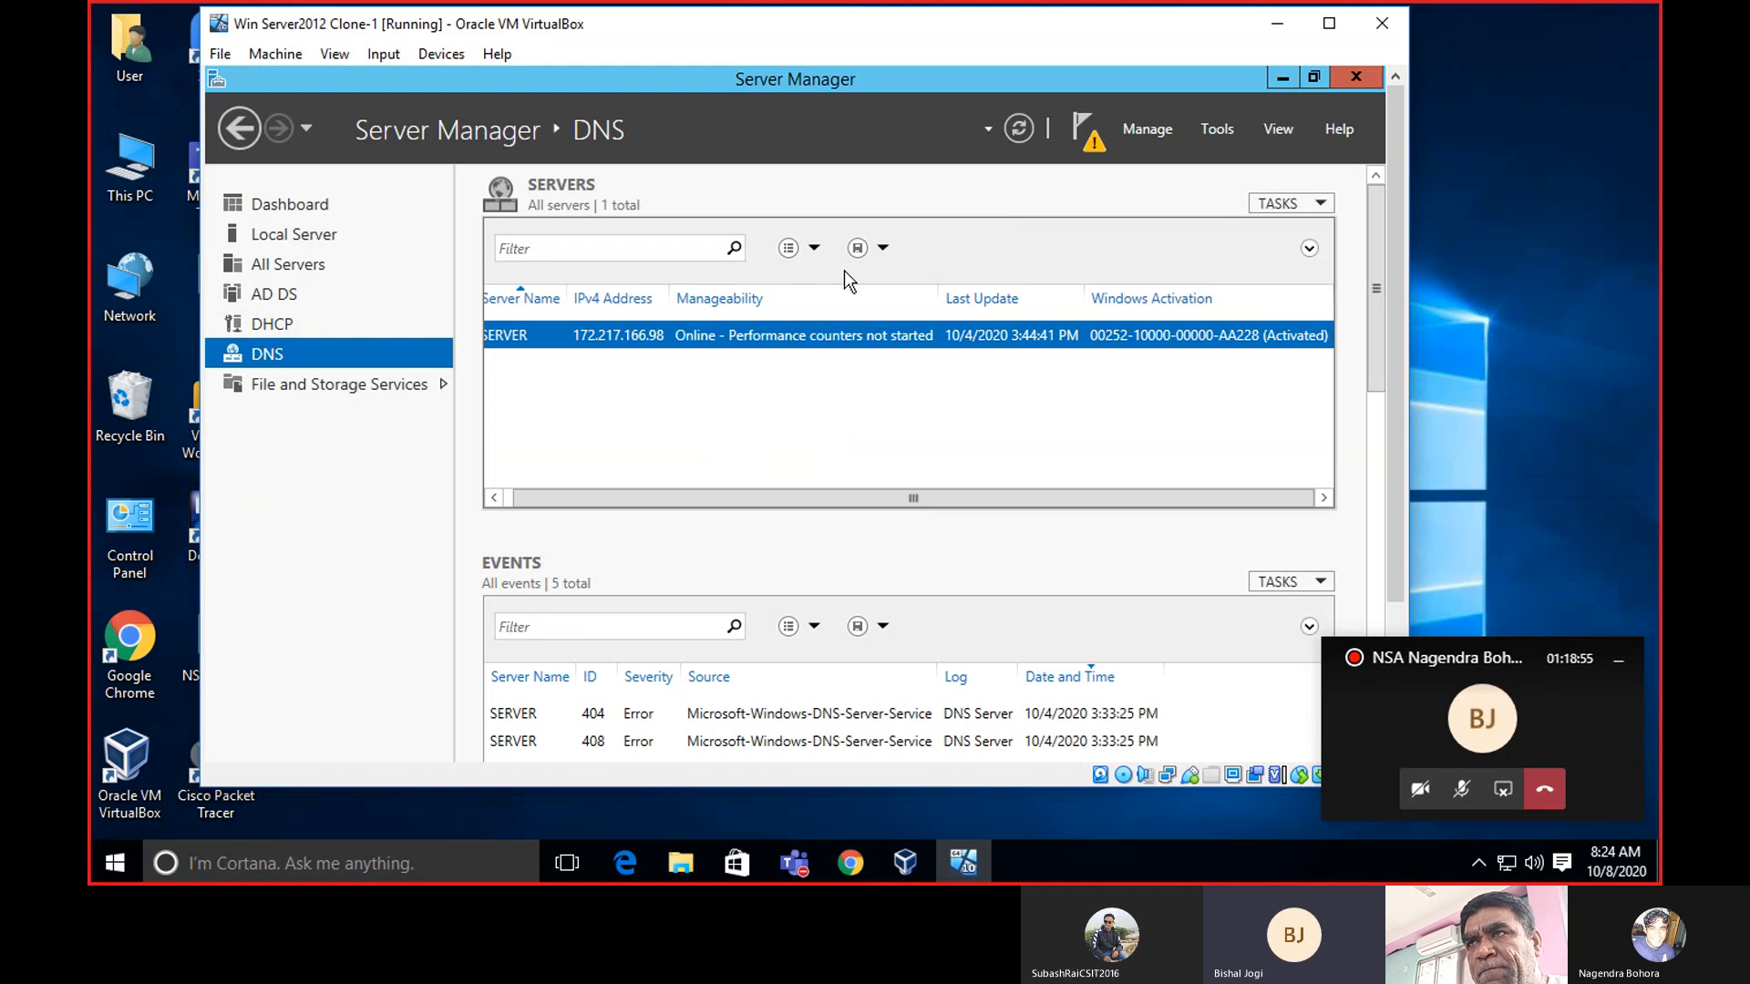
Launch DNS Manager from Tools > DNS and maximize its window.
left_click(1222, 127)
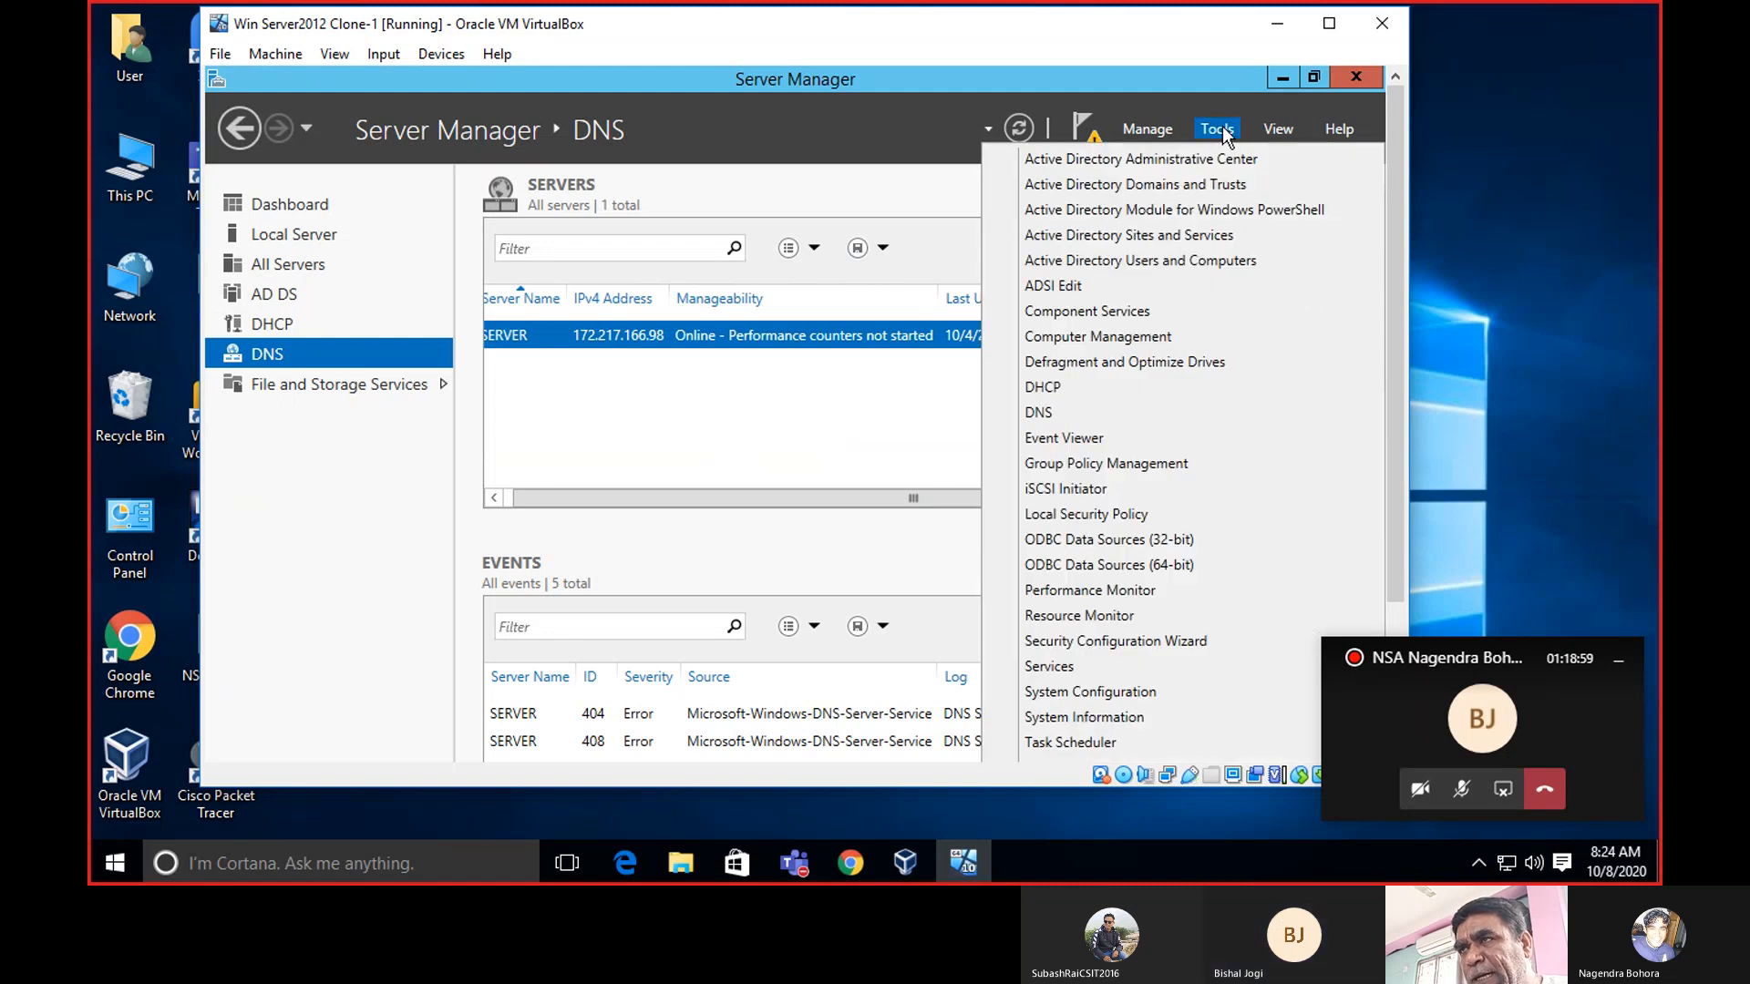
left_click(1117, 418)
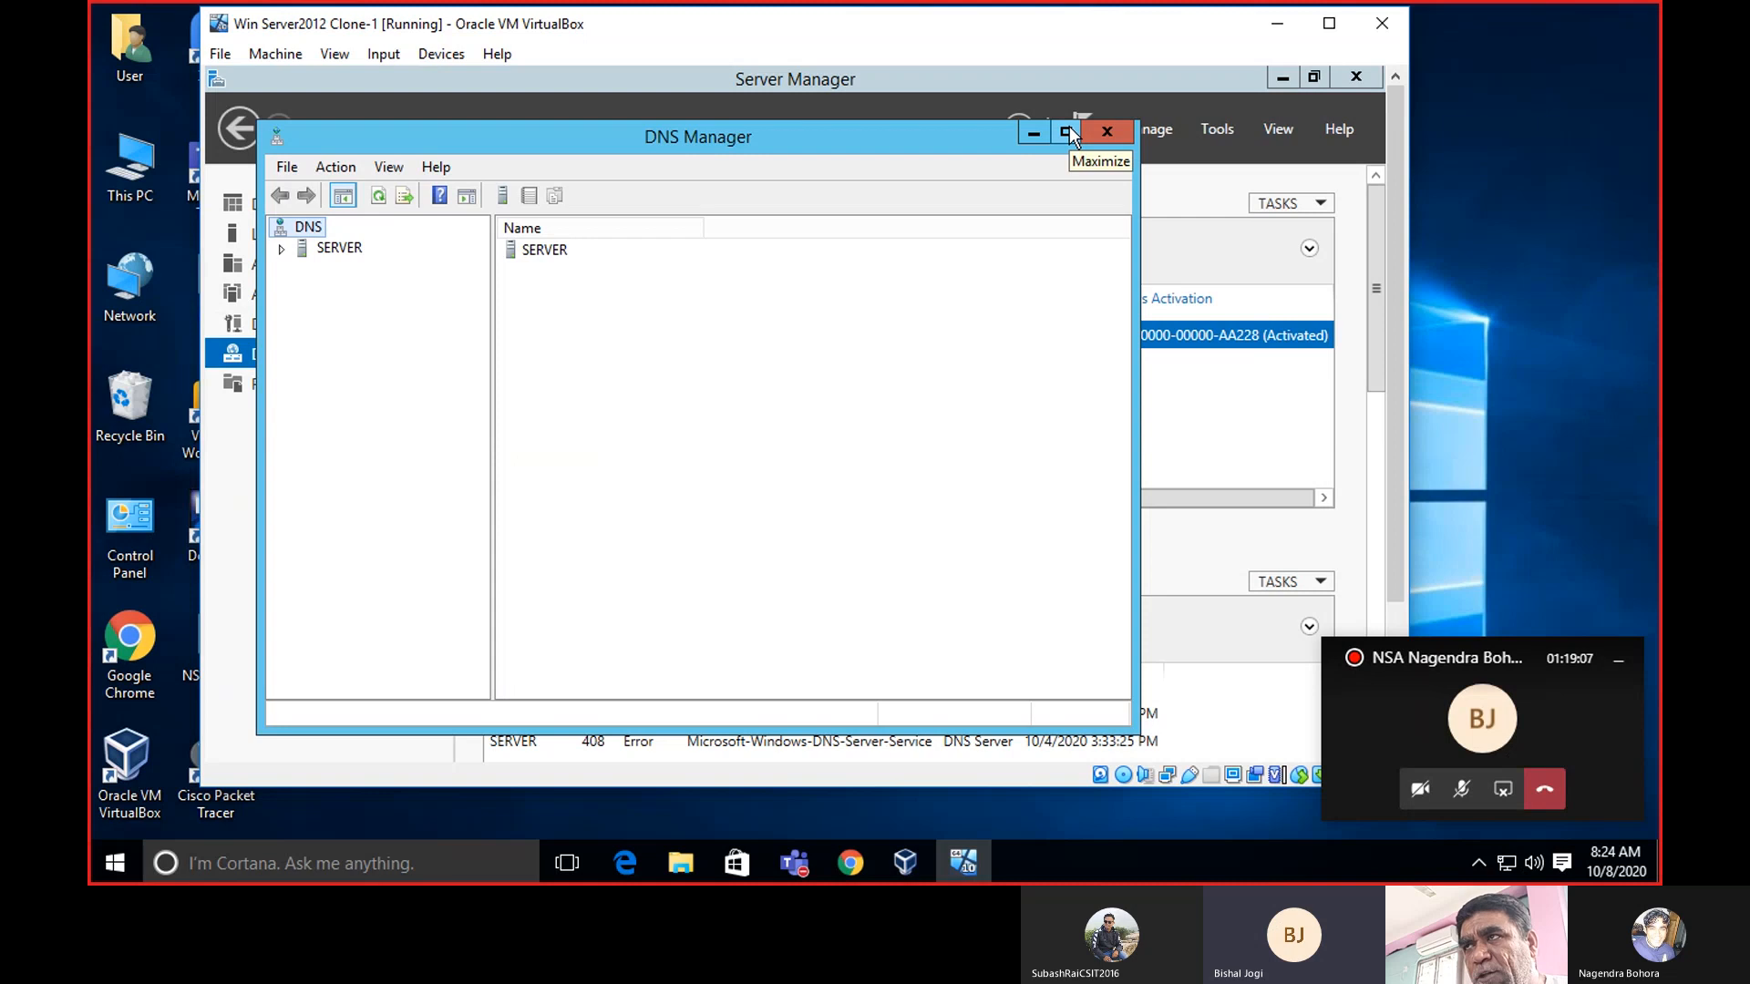
left_click(1217, 128)
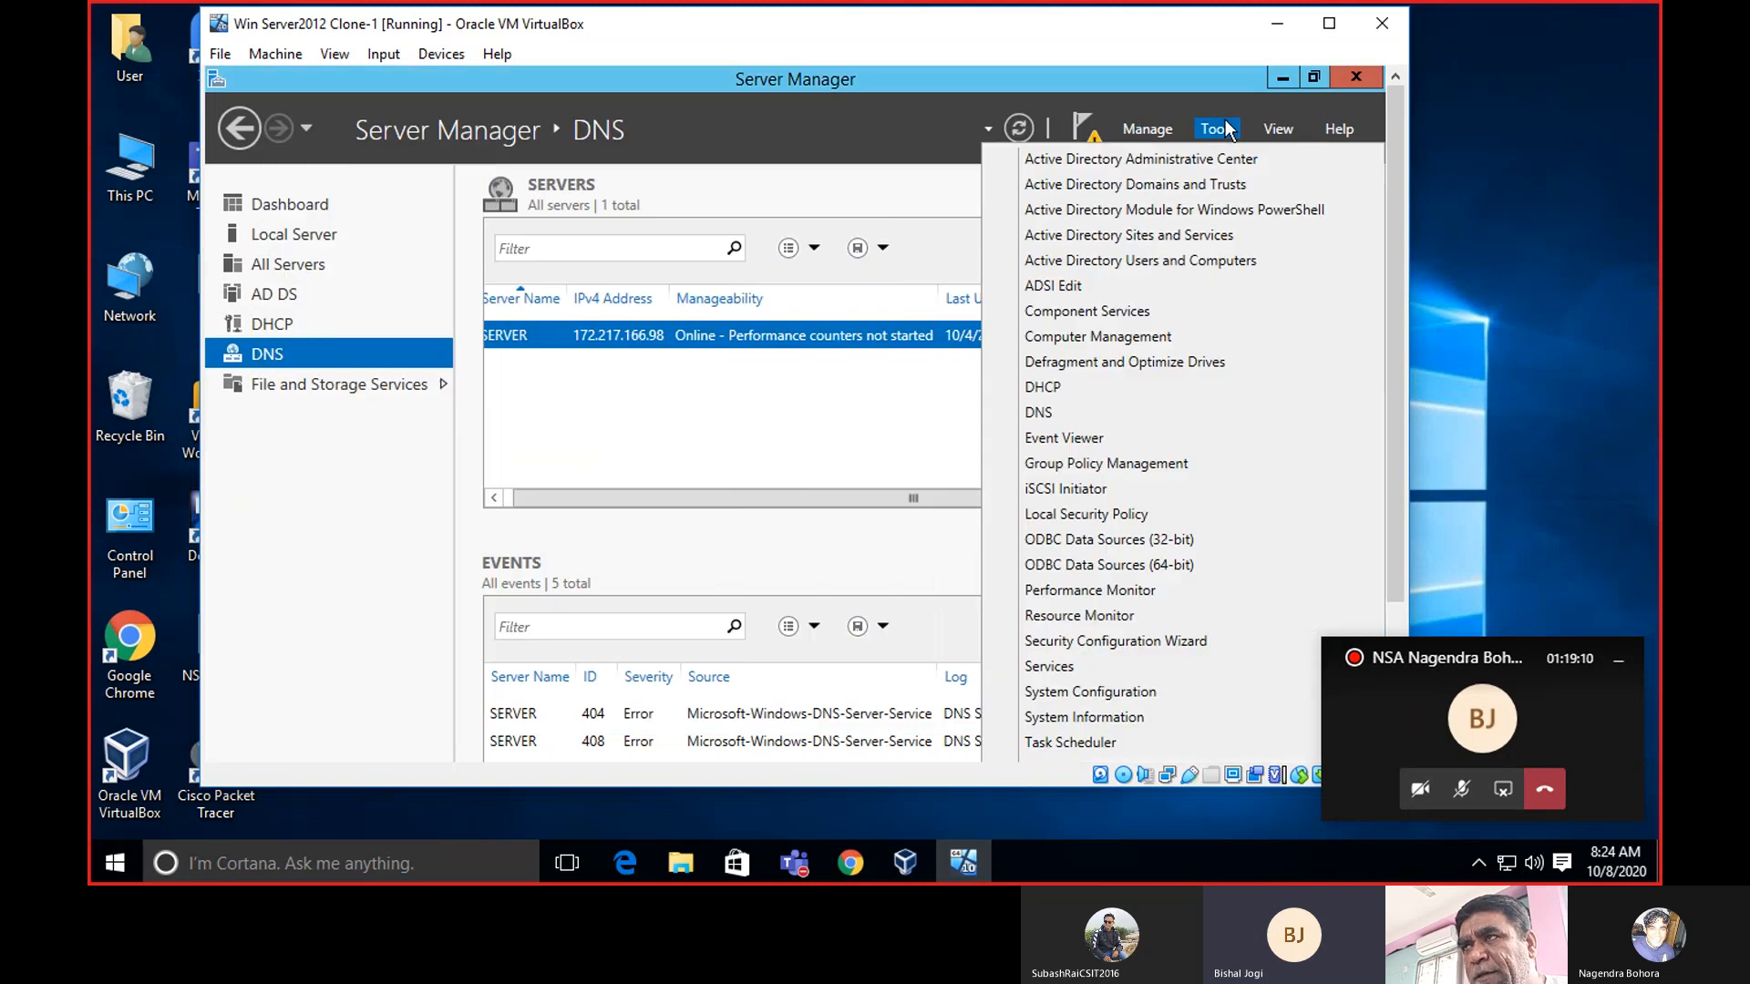
left_click(1117, 415)
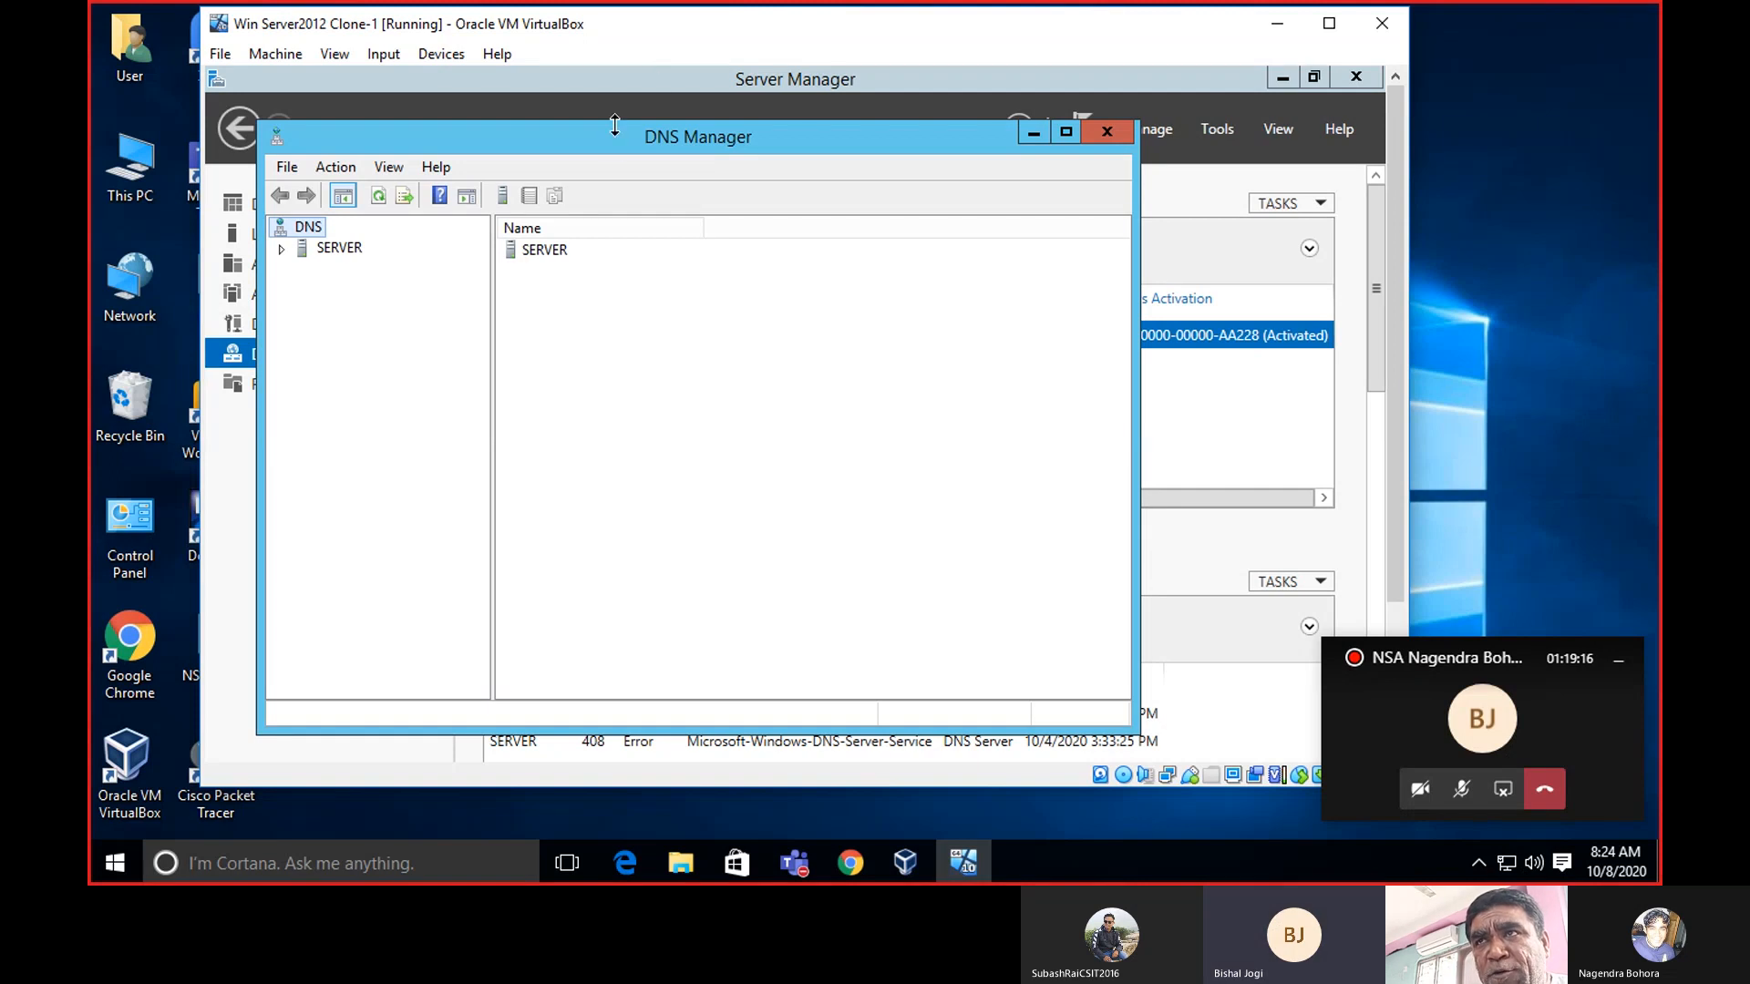
left_click_drag(610, 140, 793, 135)
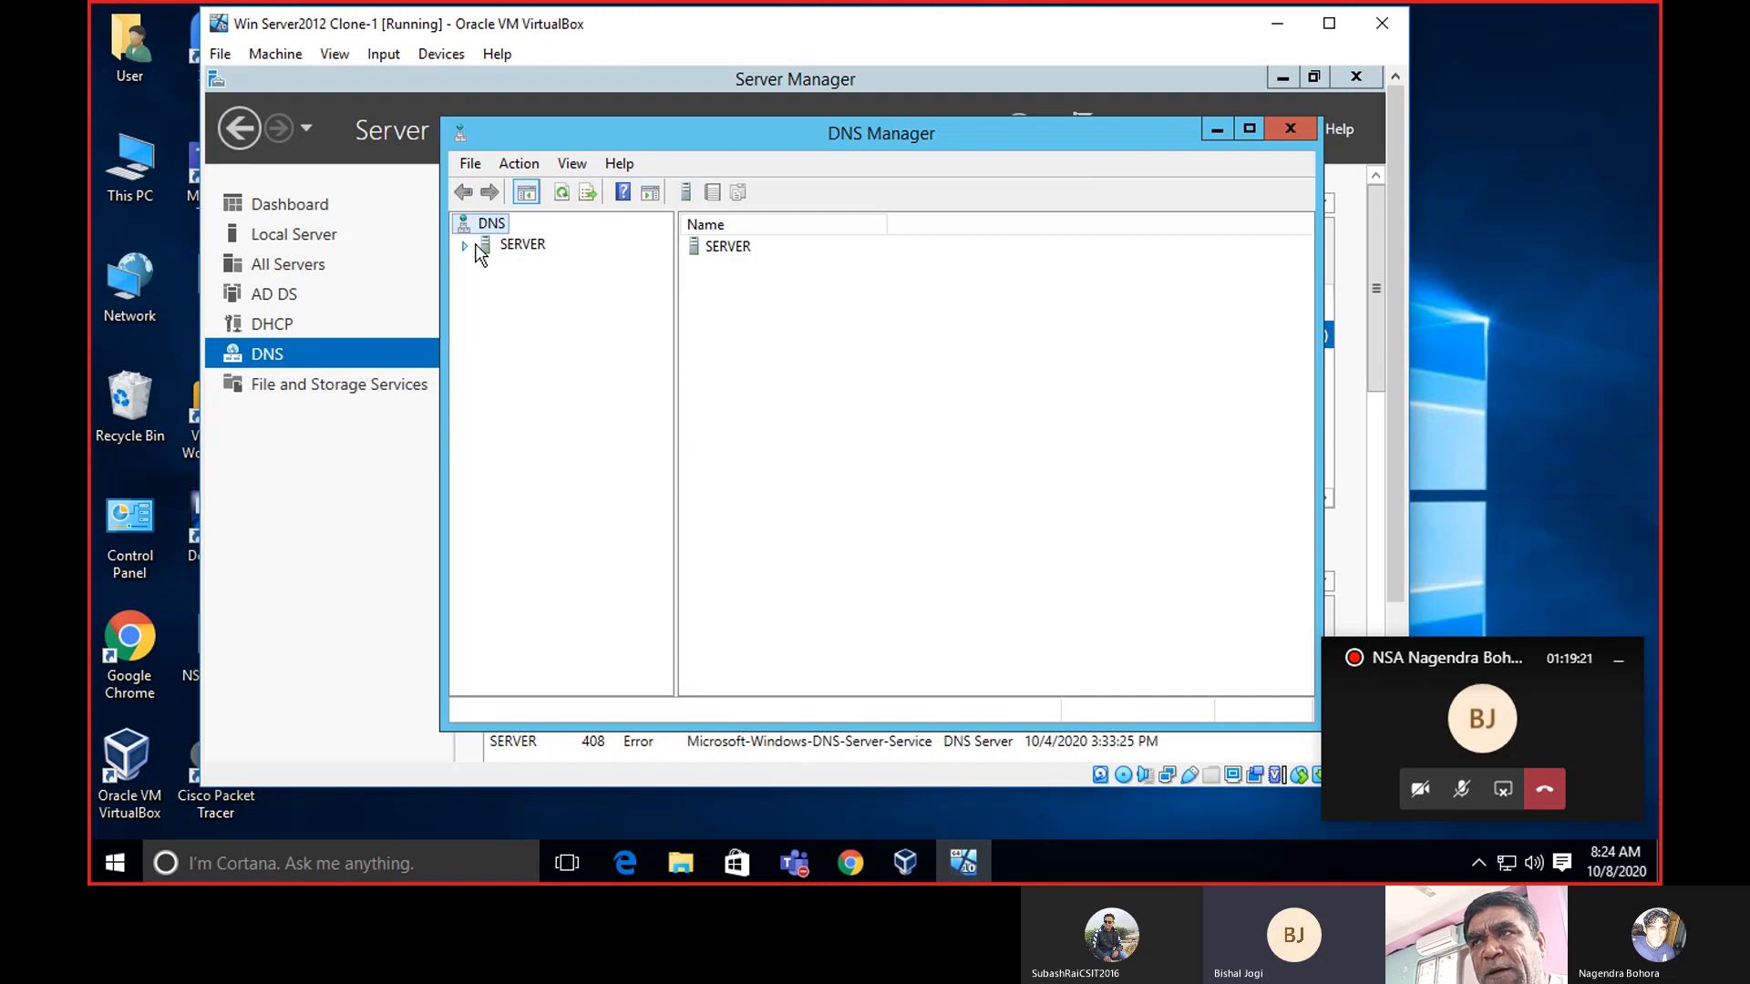
left_click(1249, 129)
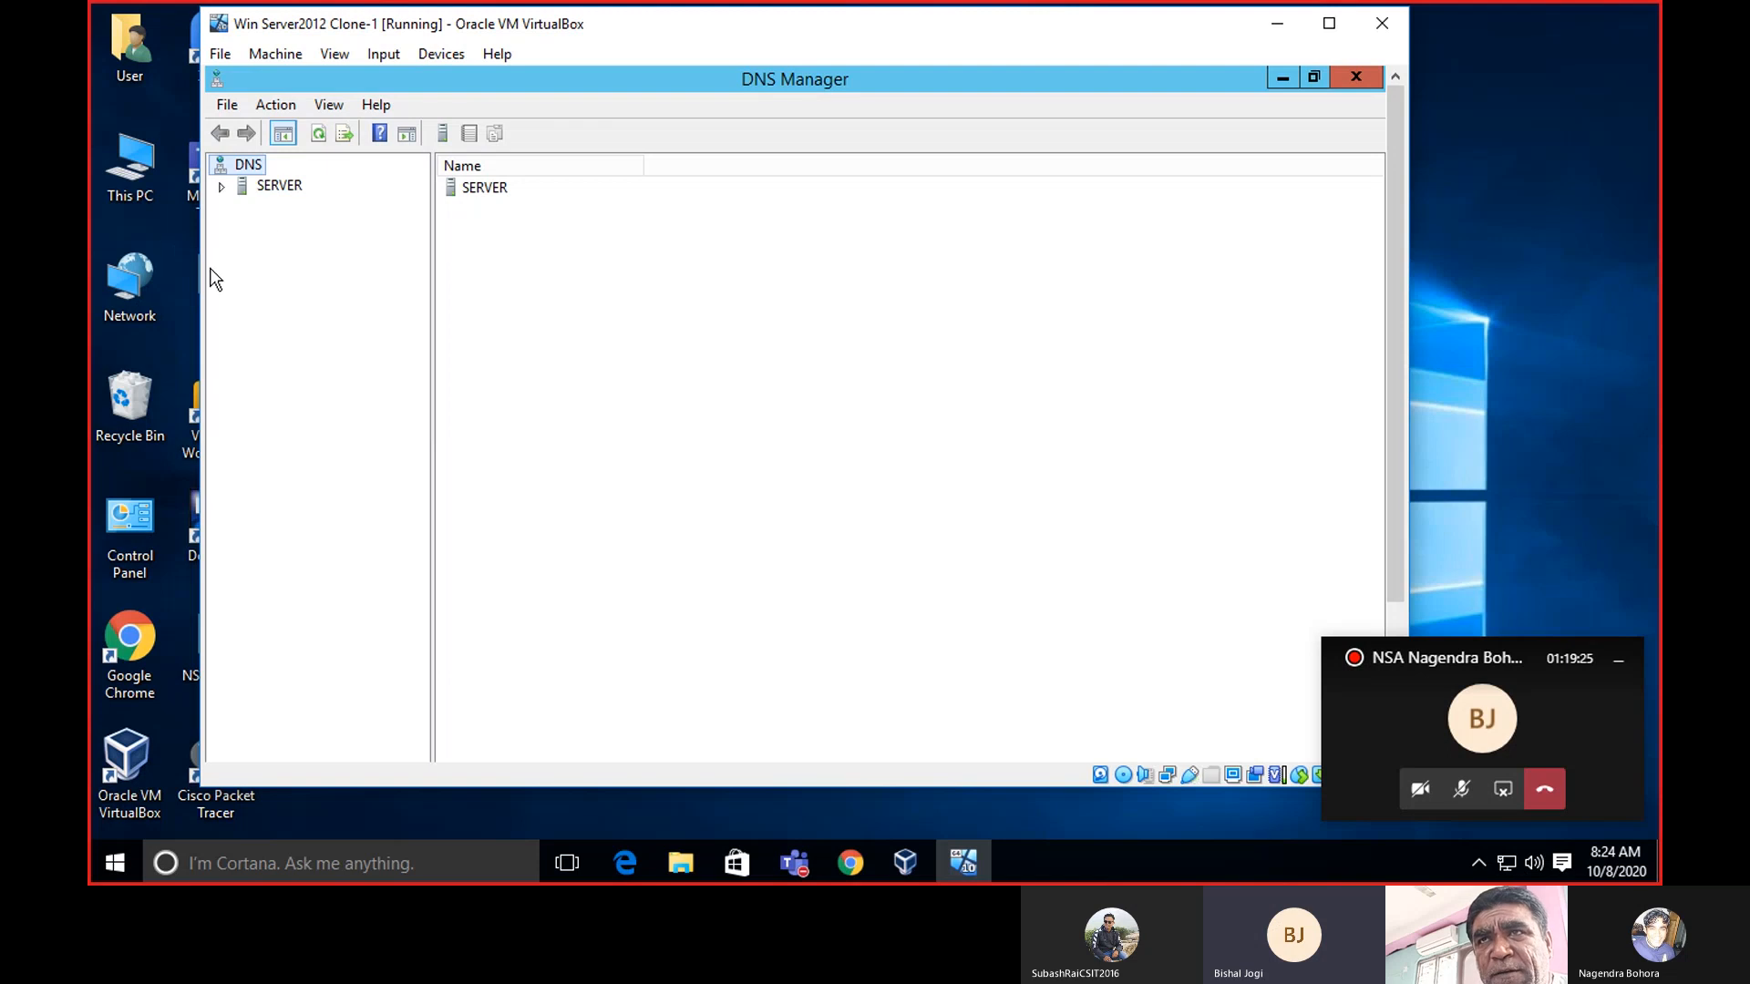
Expand SERVER and list its two Active Directory-integrated forward lookup zones.
left_click(222, 185)
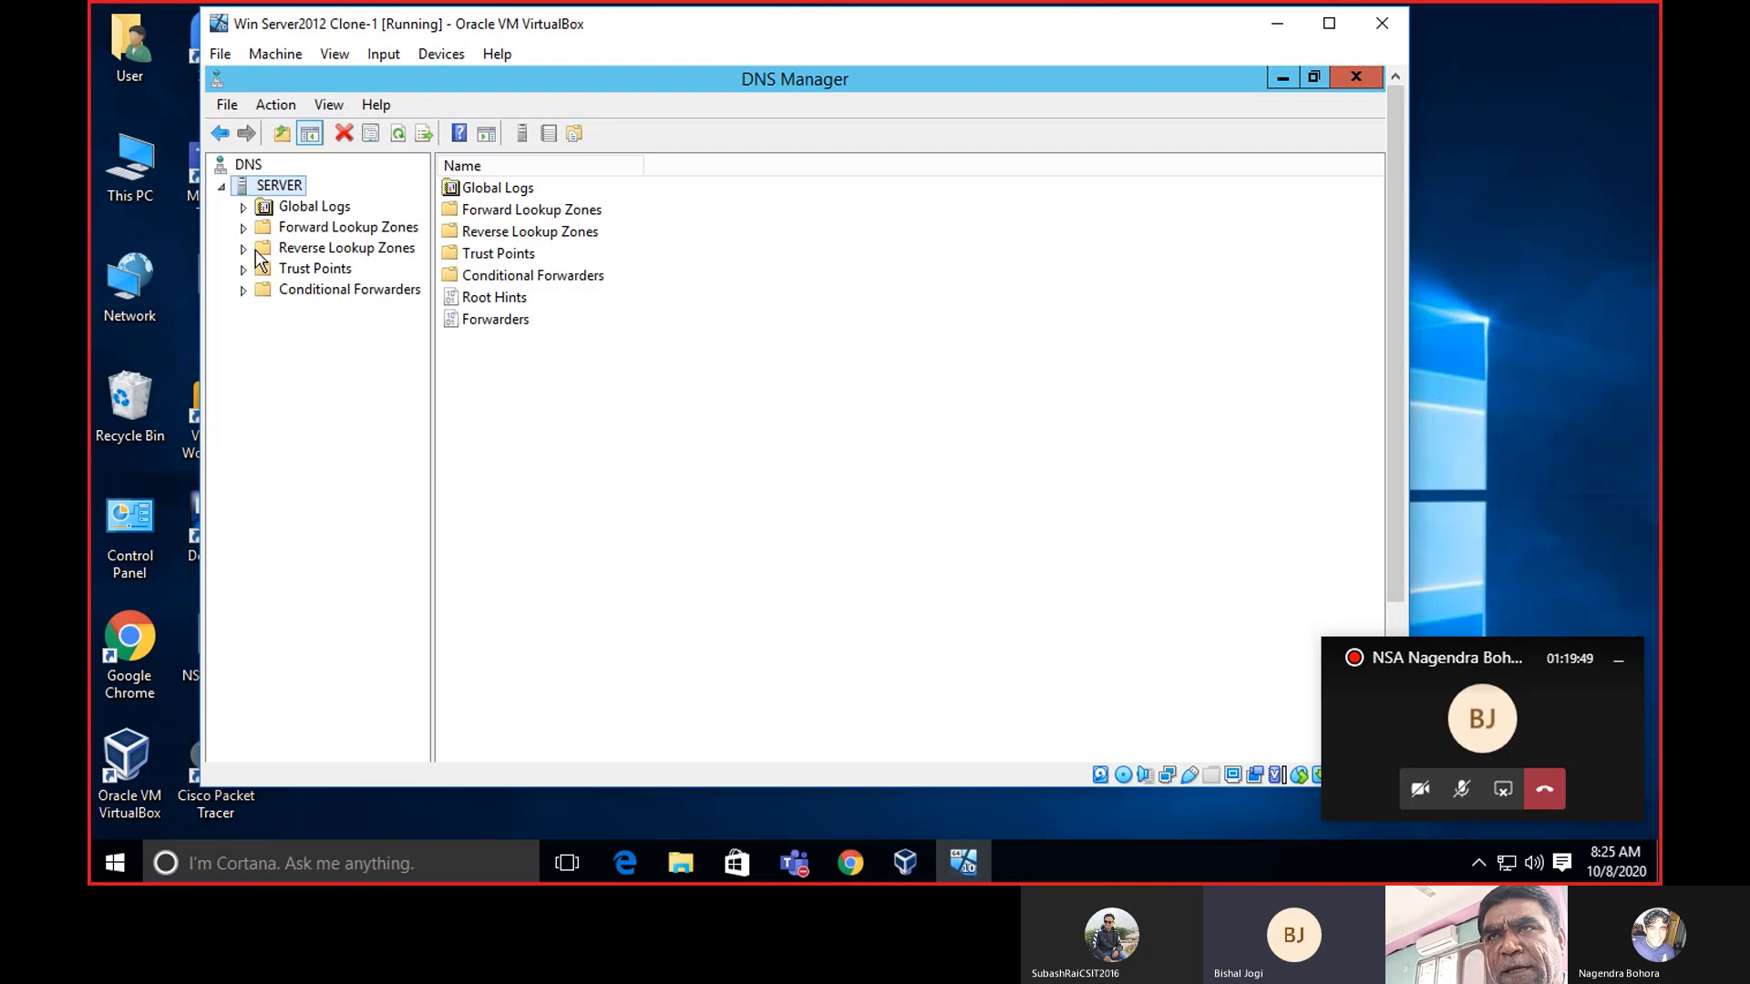
left_click(244, 228)
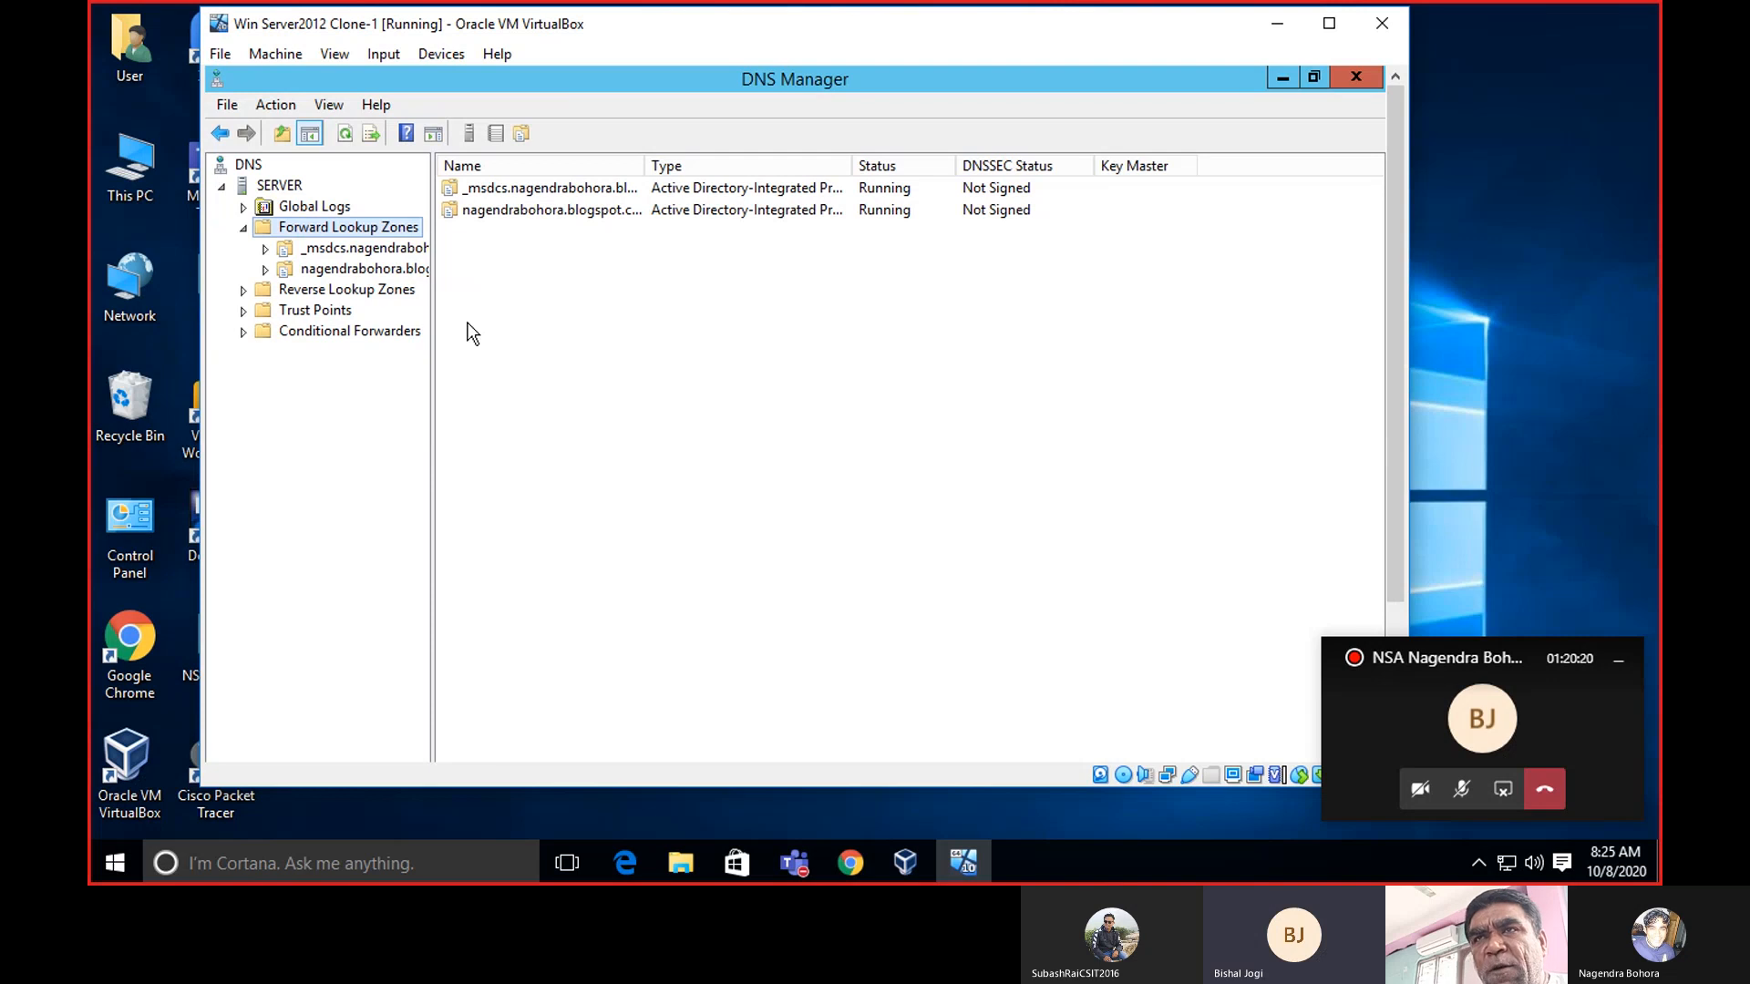
left_click(243, 208)
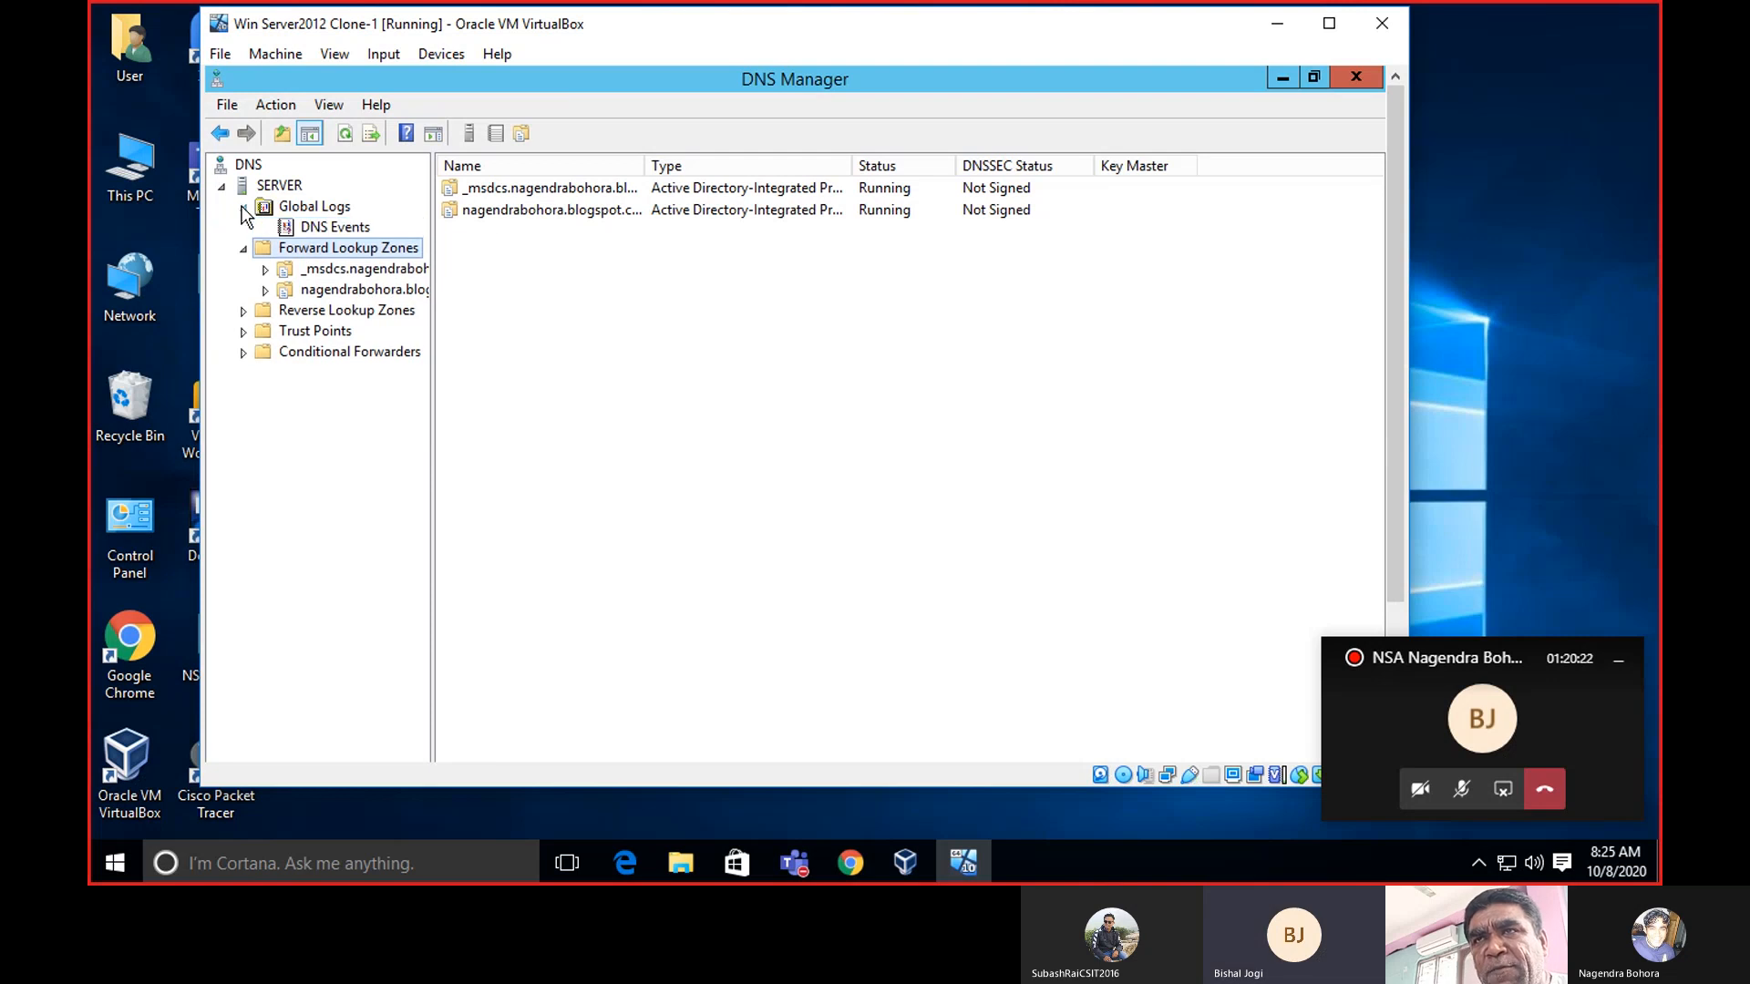
left_click(315, 228)
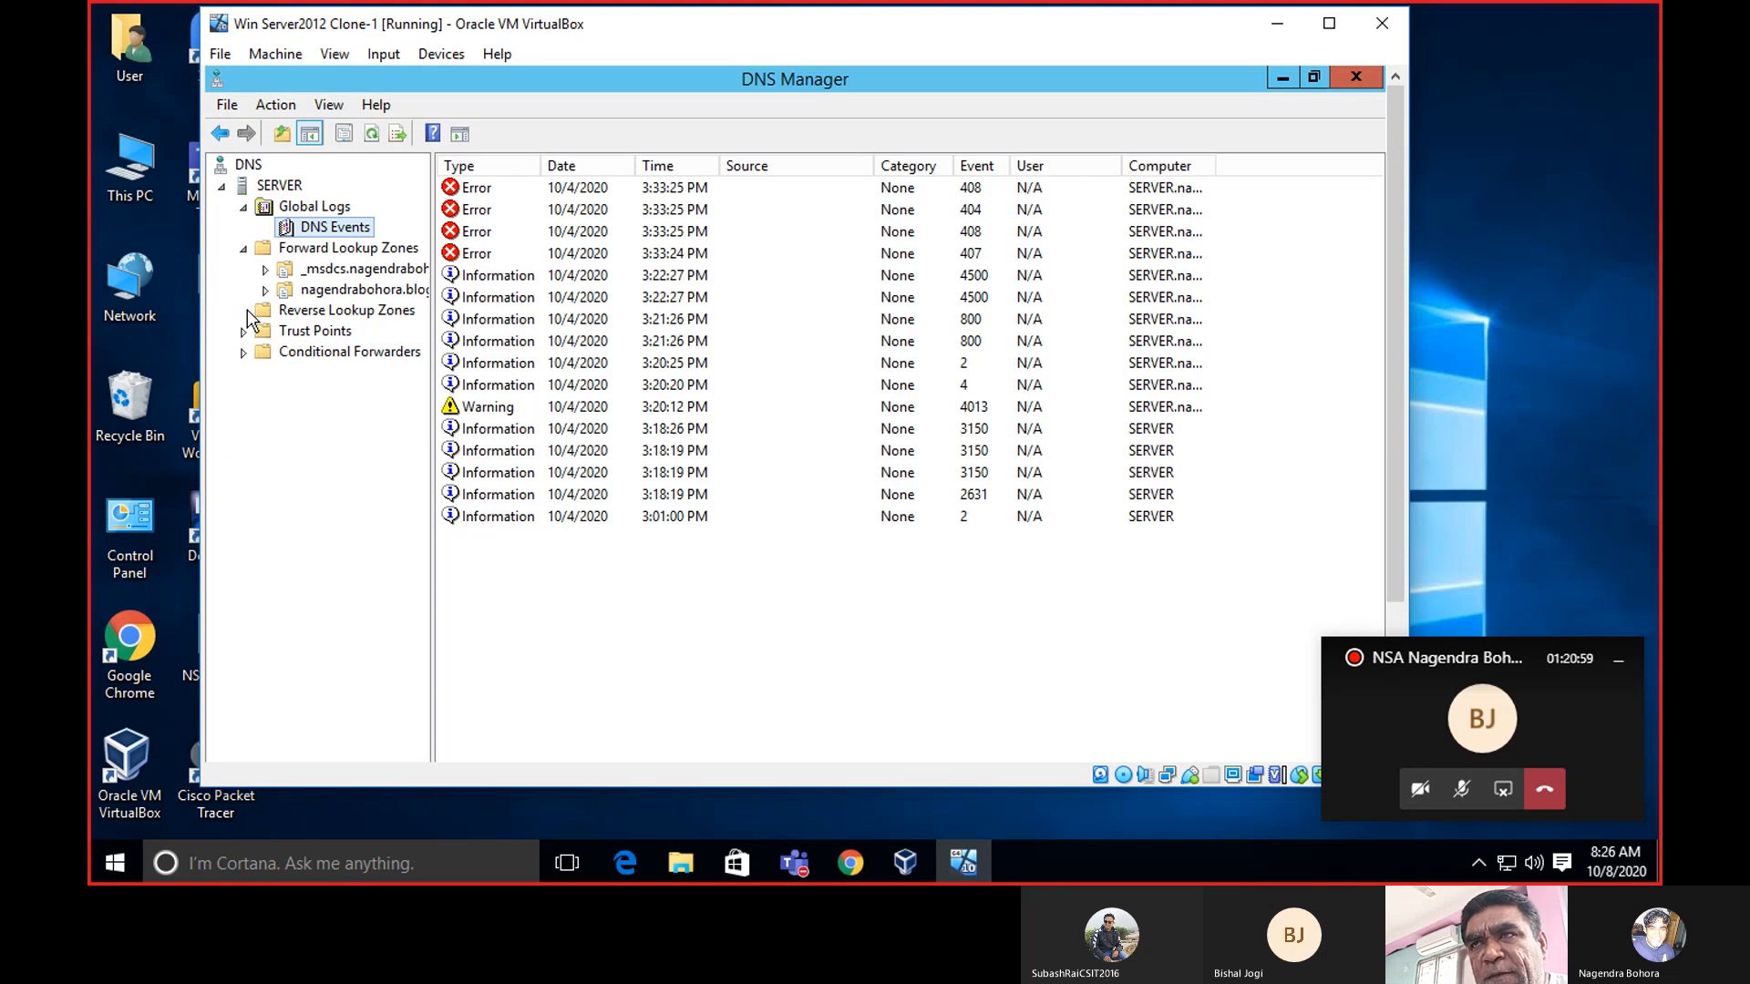
left_click(306, 315)
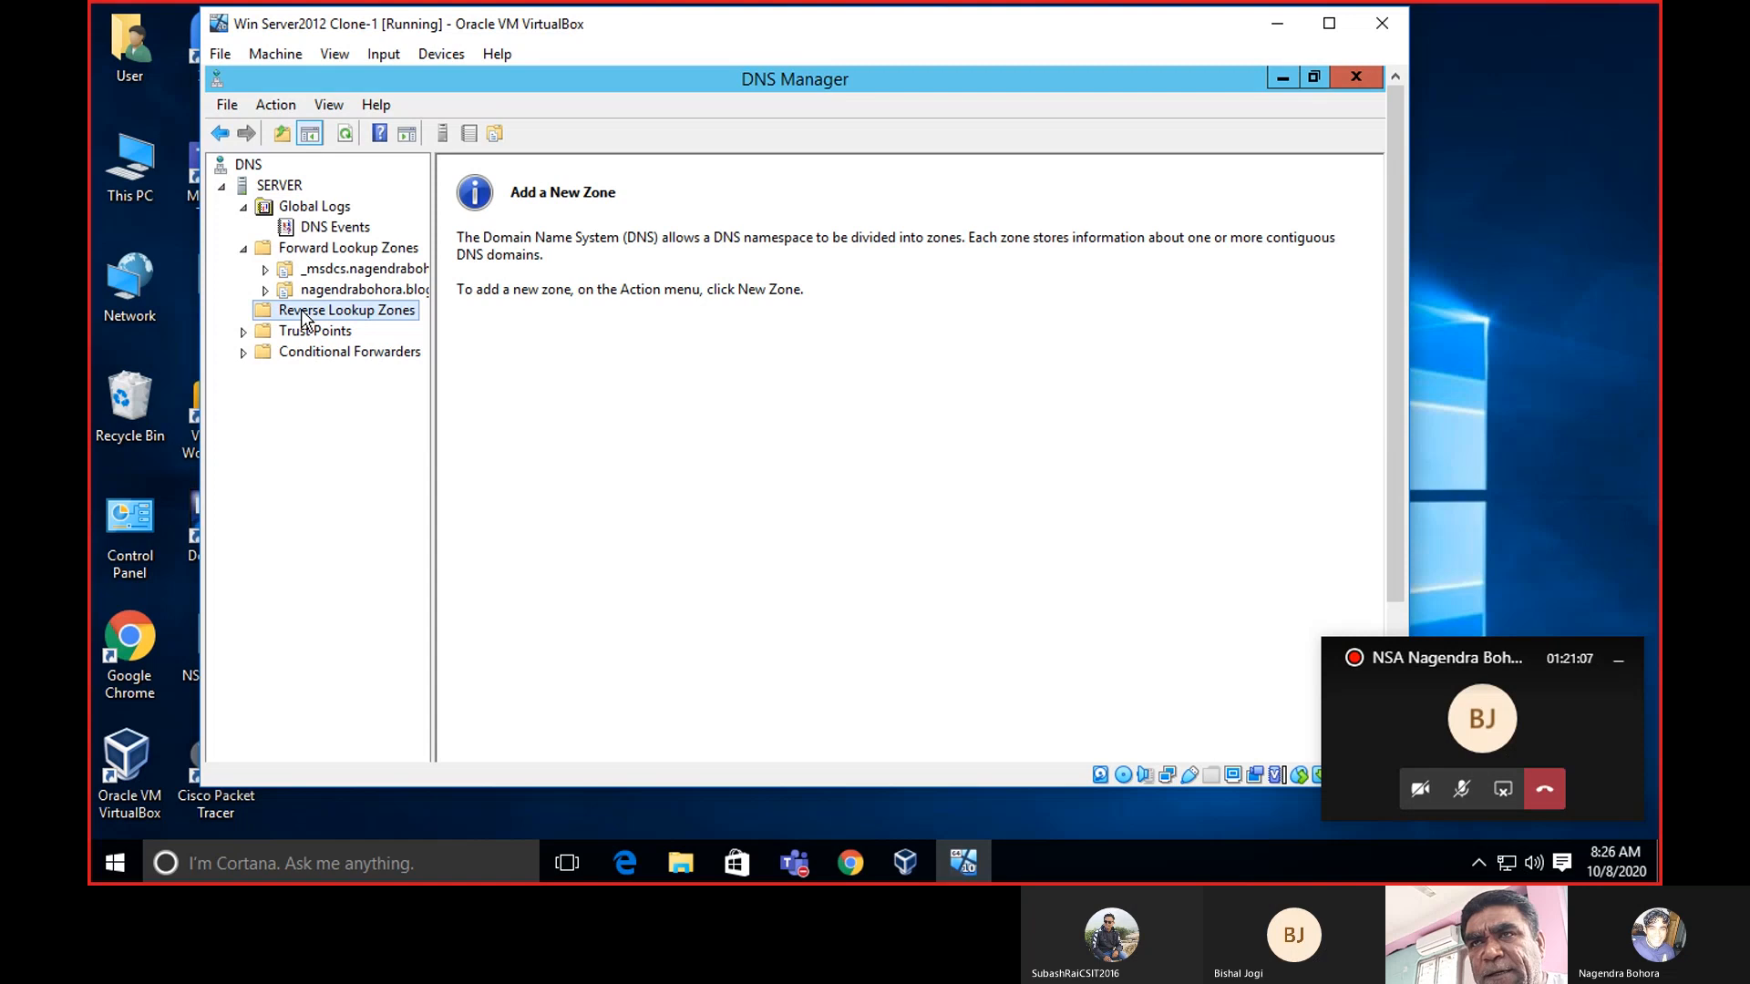
left_click(305, 333)
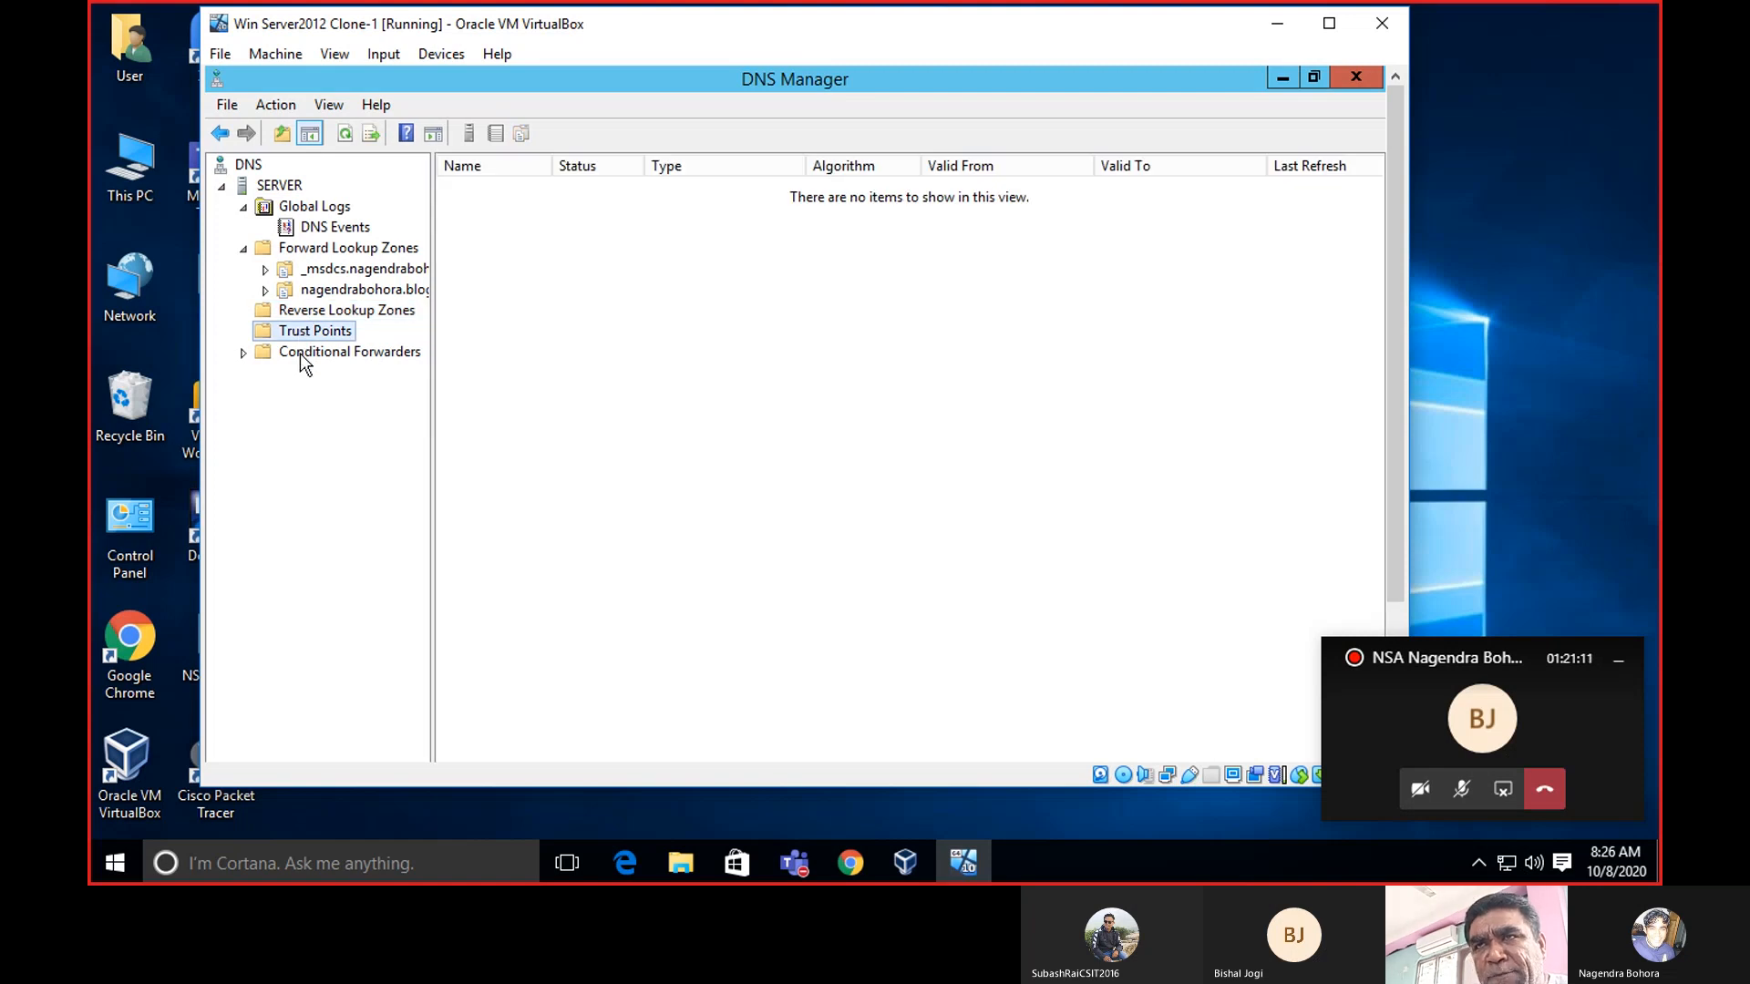
left_click(299, 353)
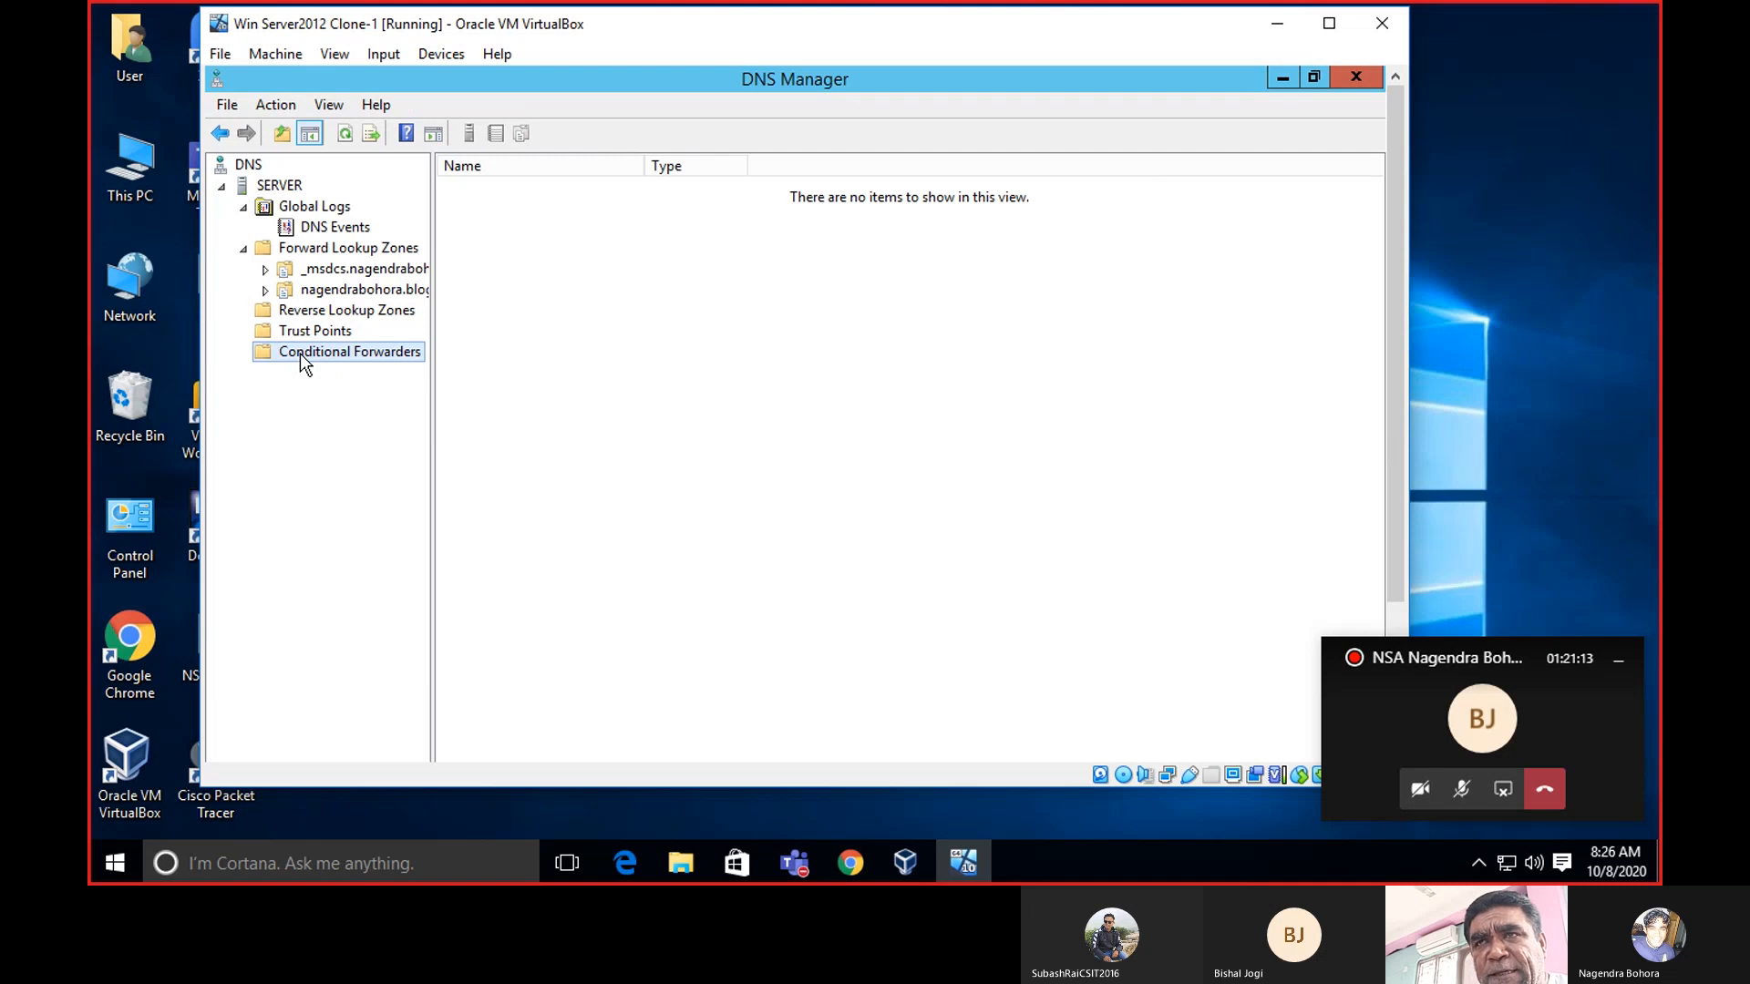
left_click(313, 239)
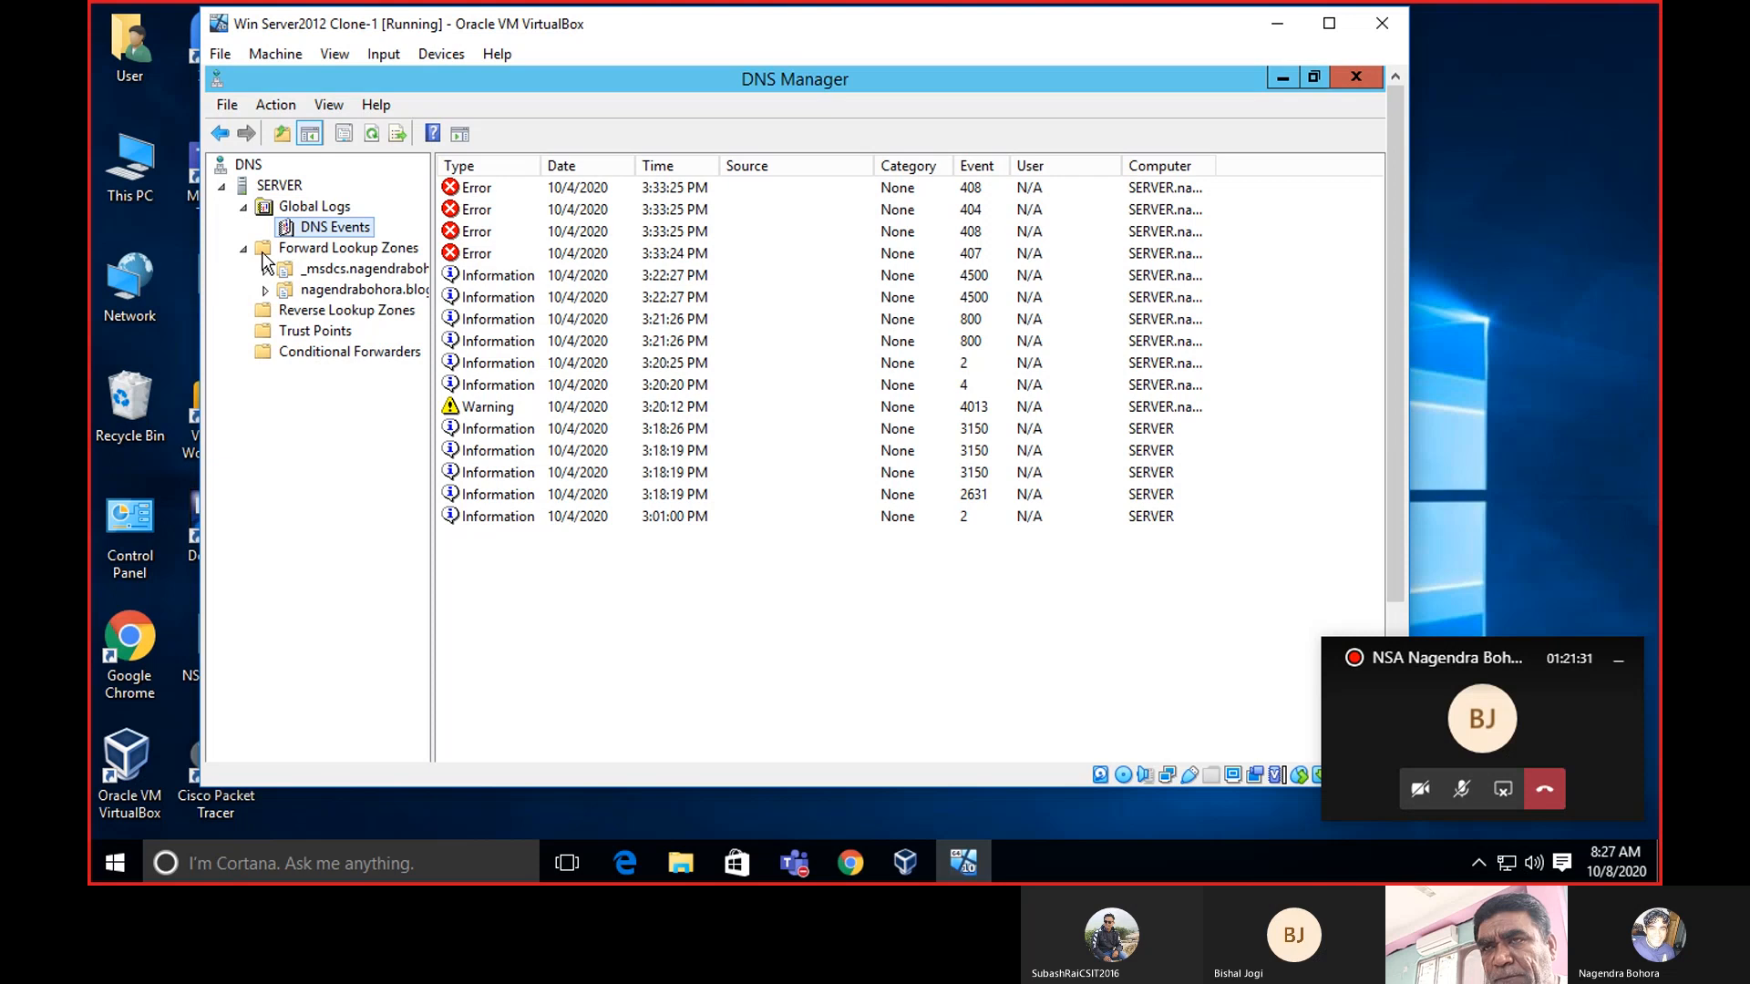
left_click(321, 249)
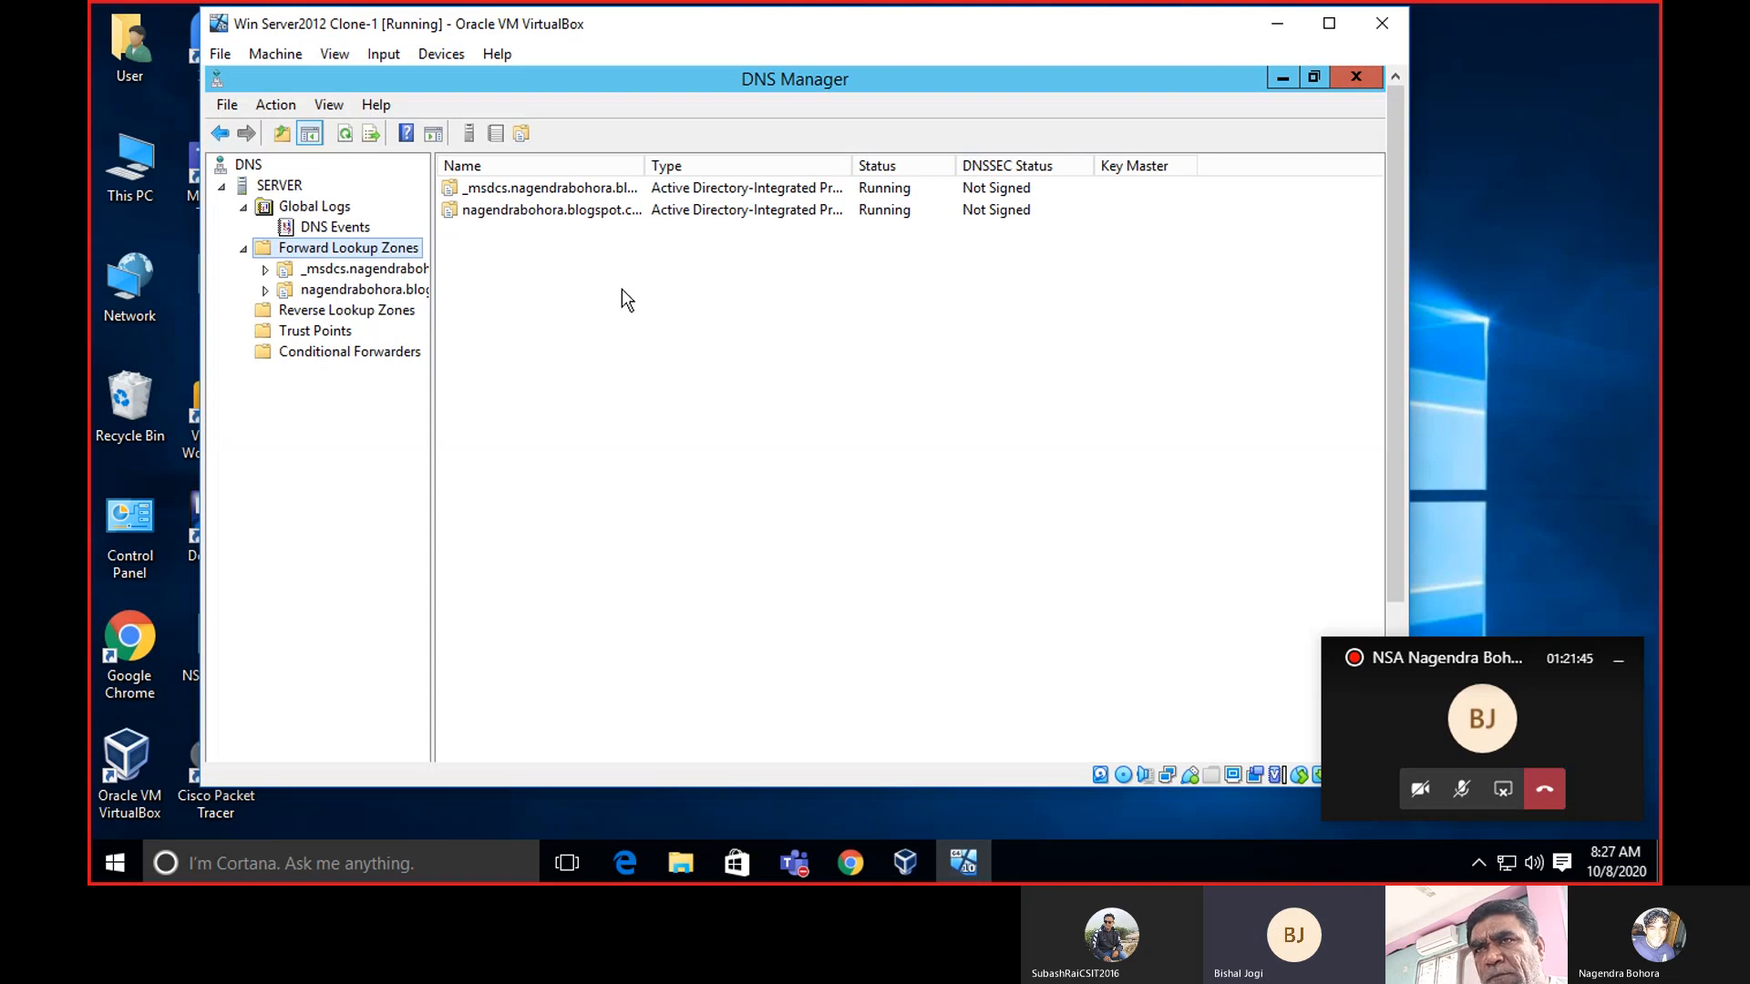
Open the domain zone's records and select the 'server' Host (A) record at 172.217.166.98.
double_click(275, 292)
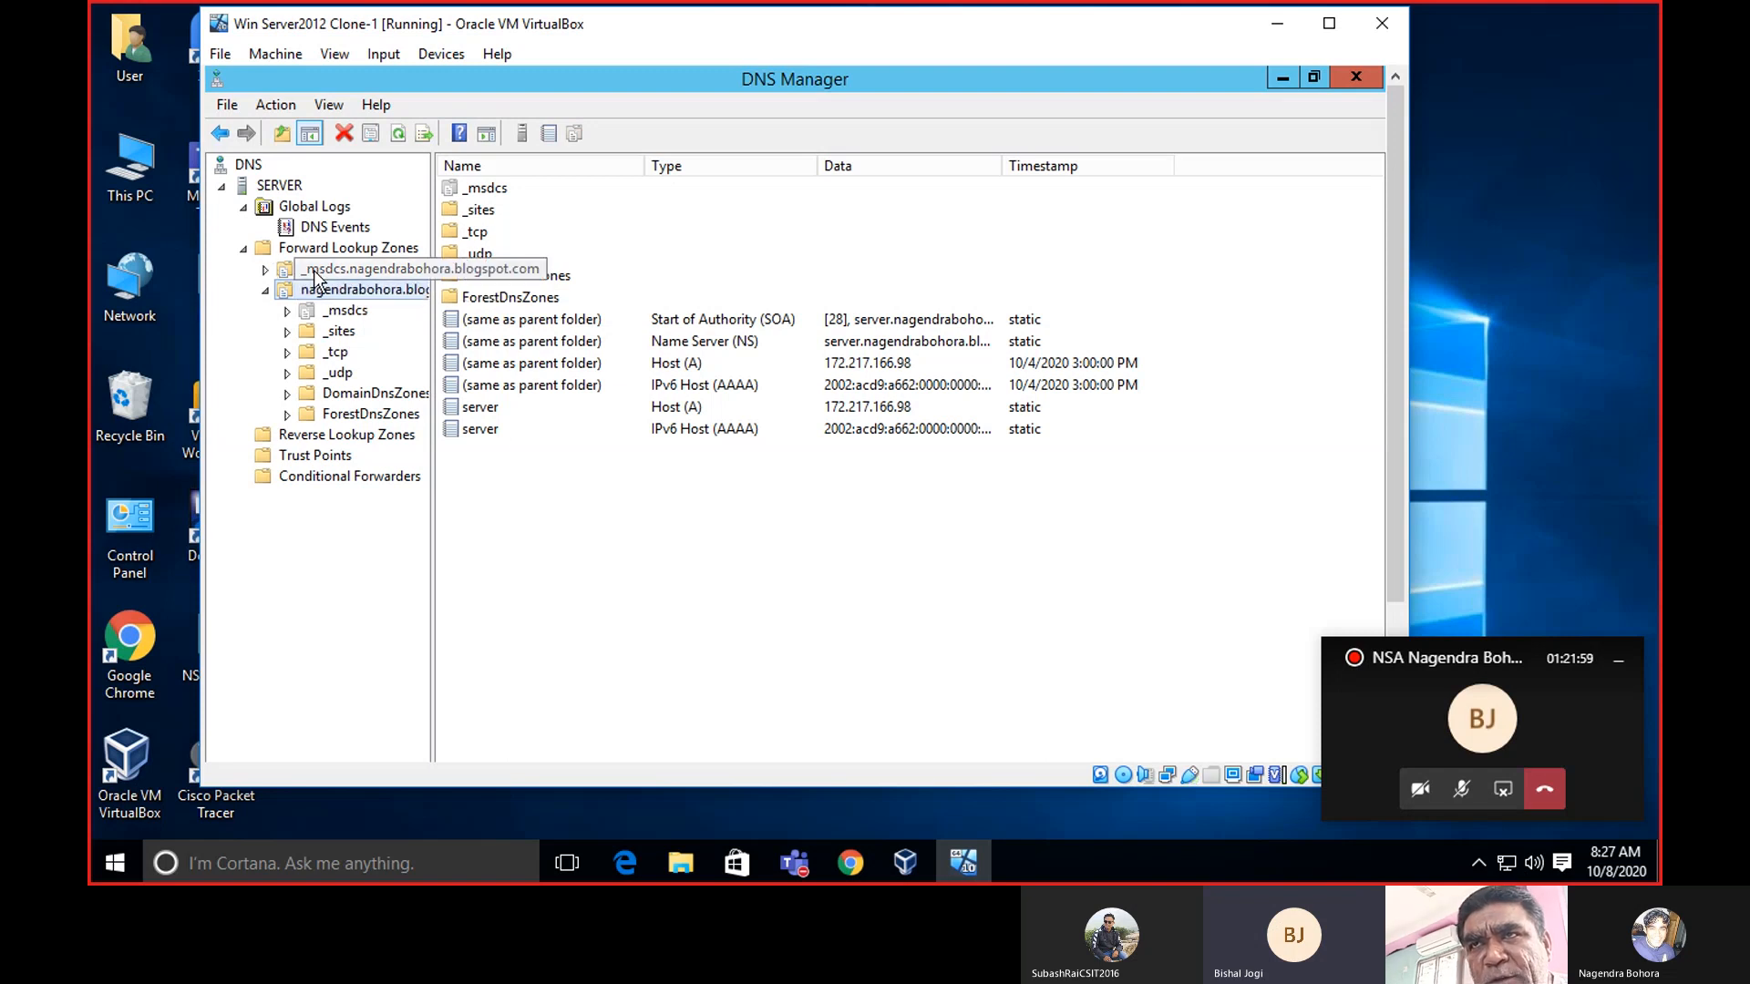
left_click(266, 290)
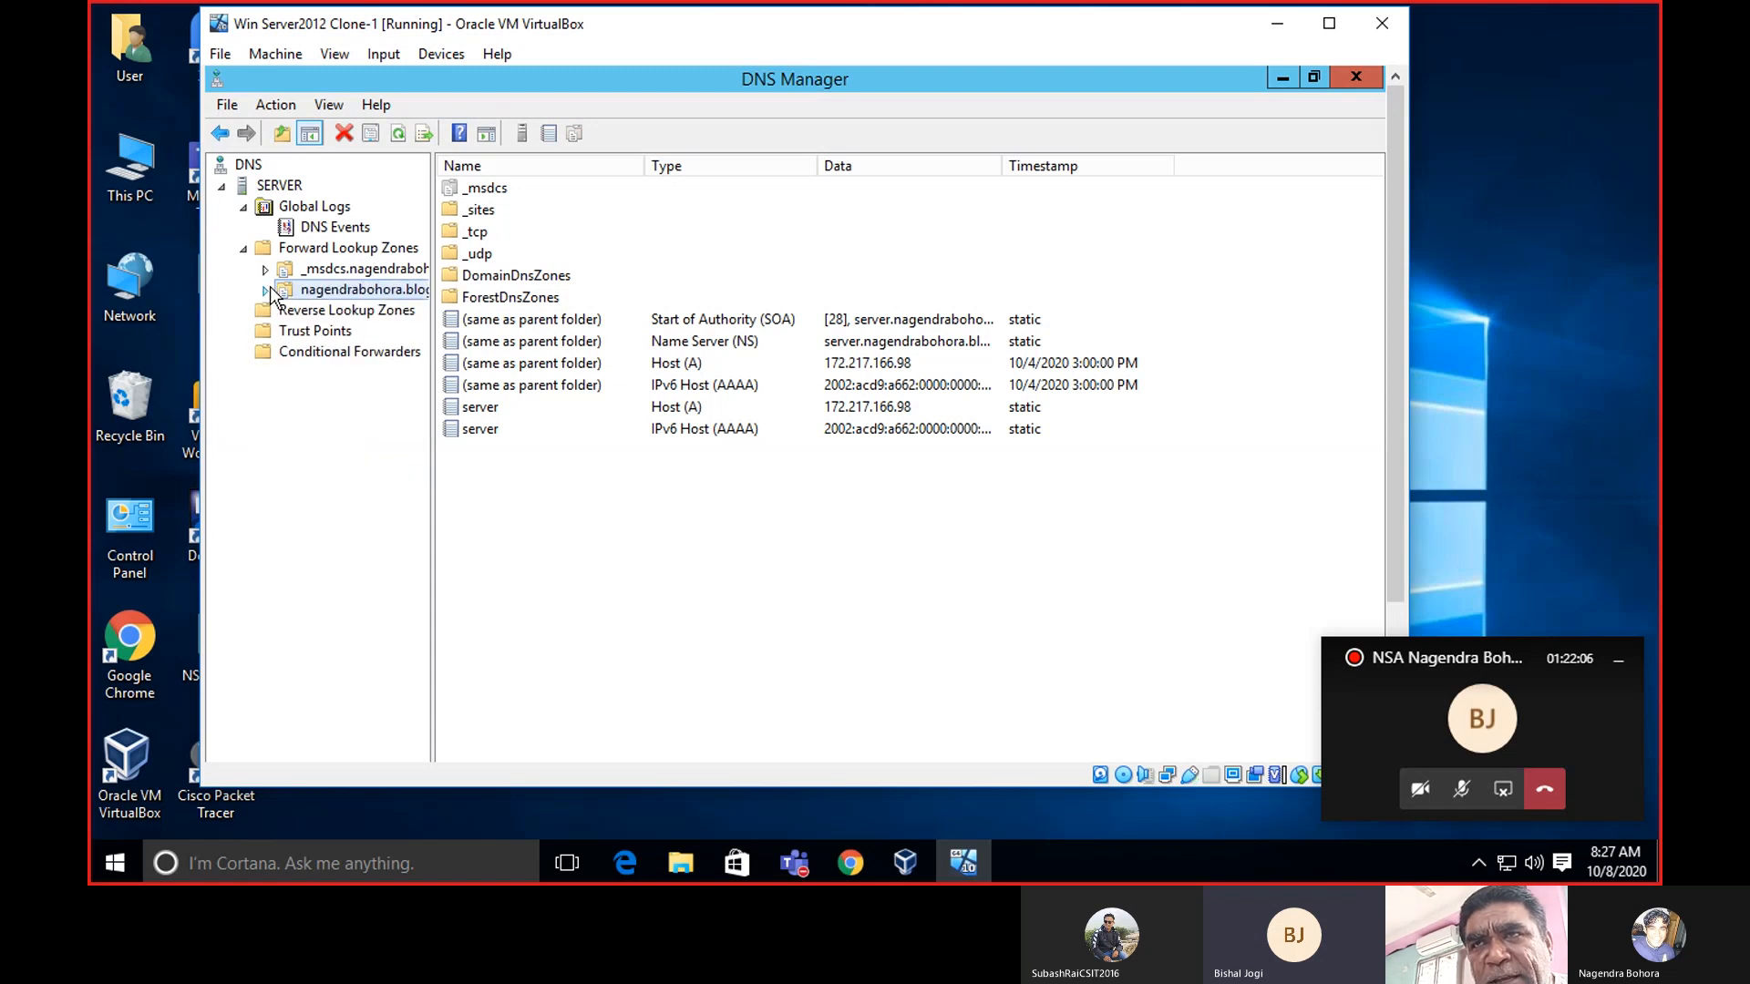
left_click(266, 290)
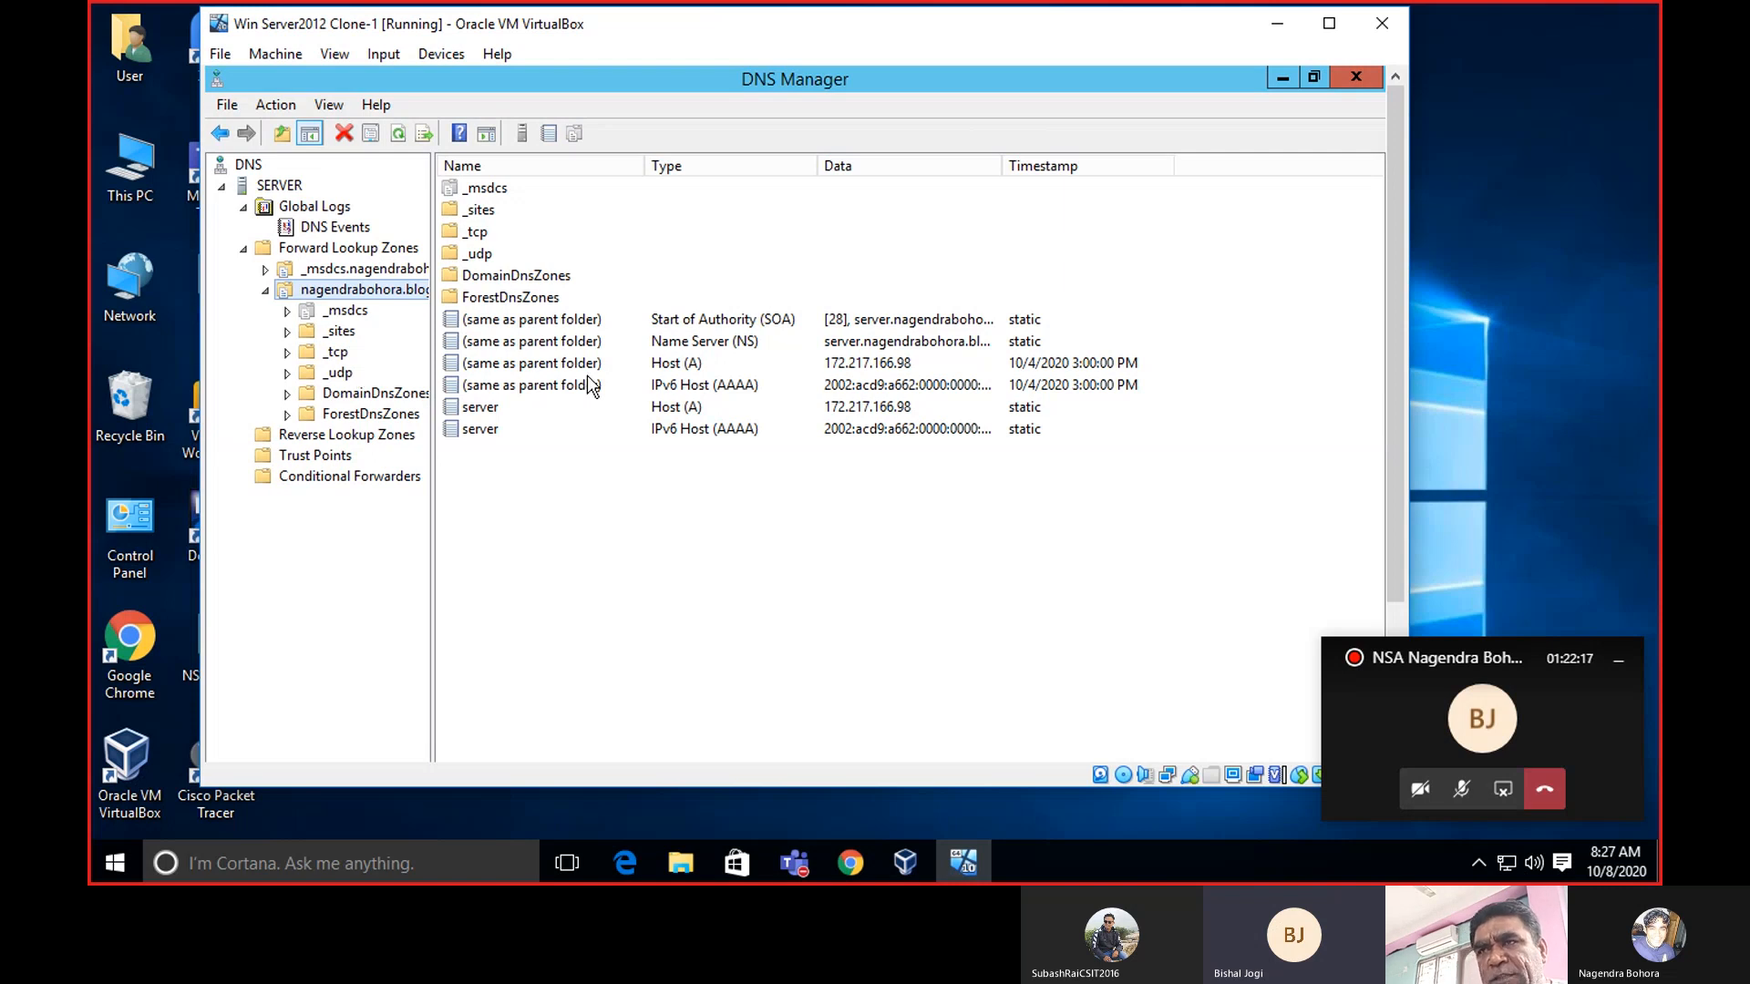
left_click(693, 412)
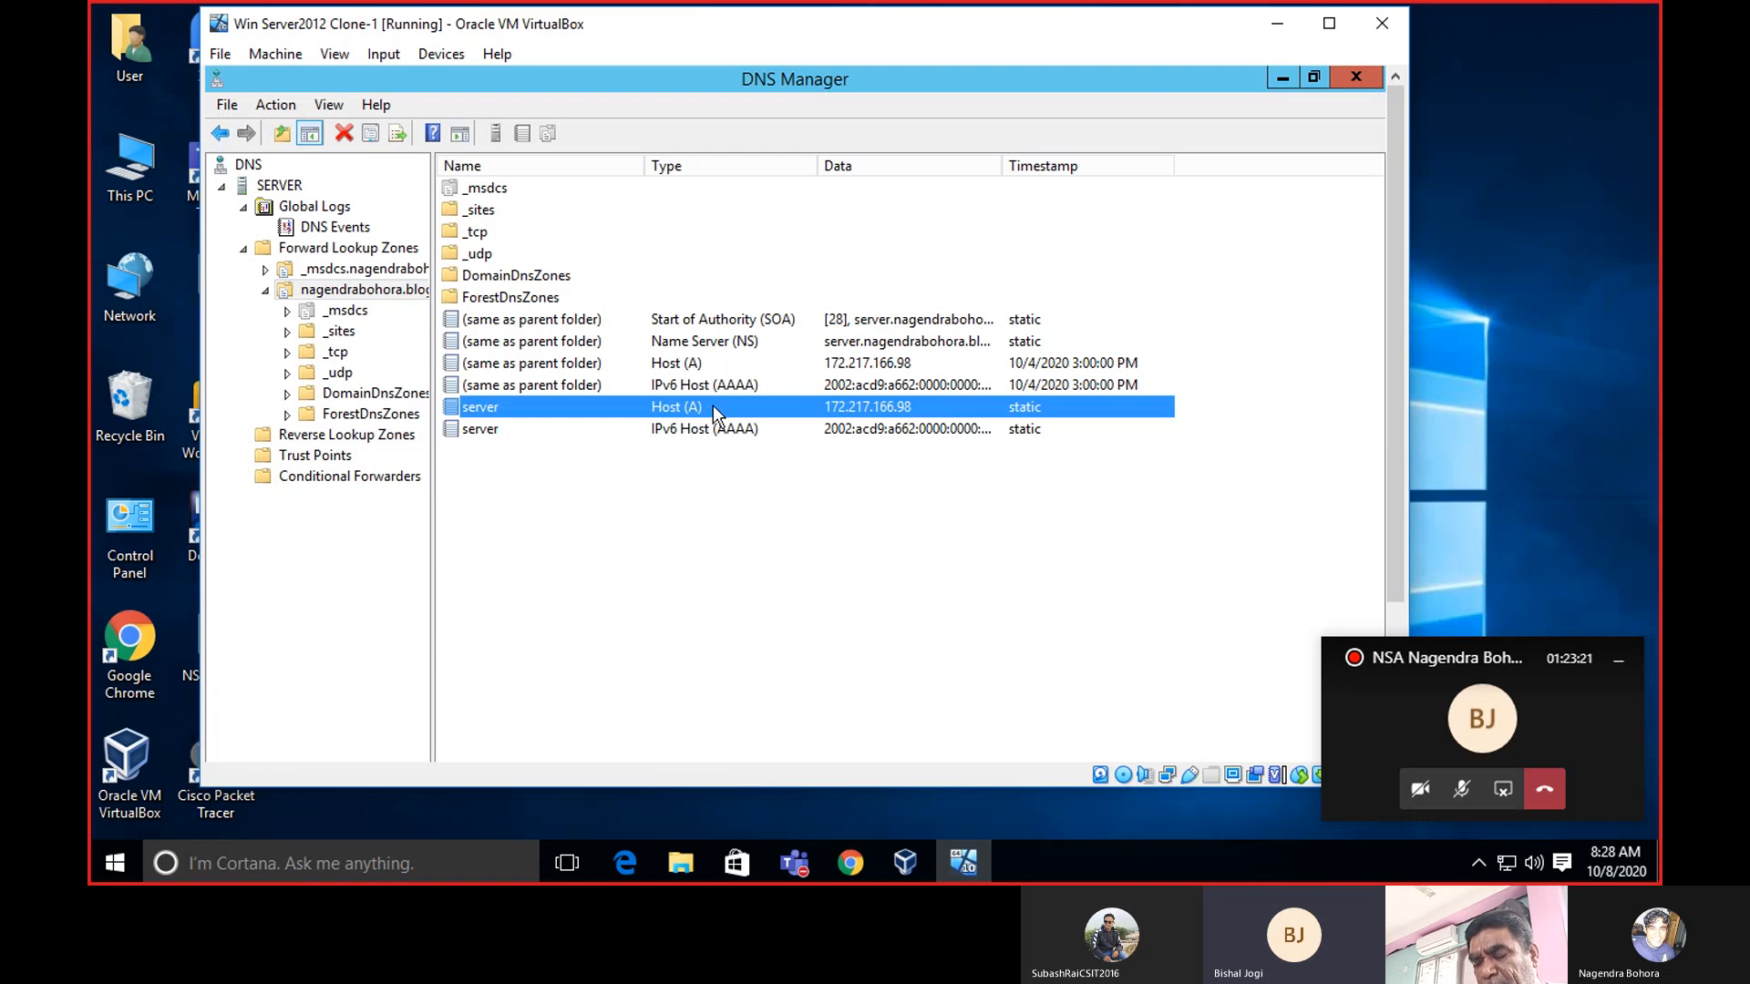
Check the actions for both Host (A) records, then bring up the domain zone's record options.
right_click(713, 407)
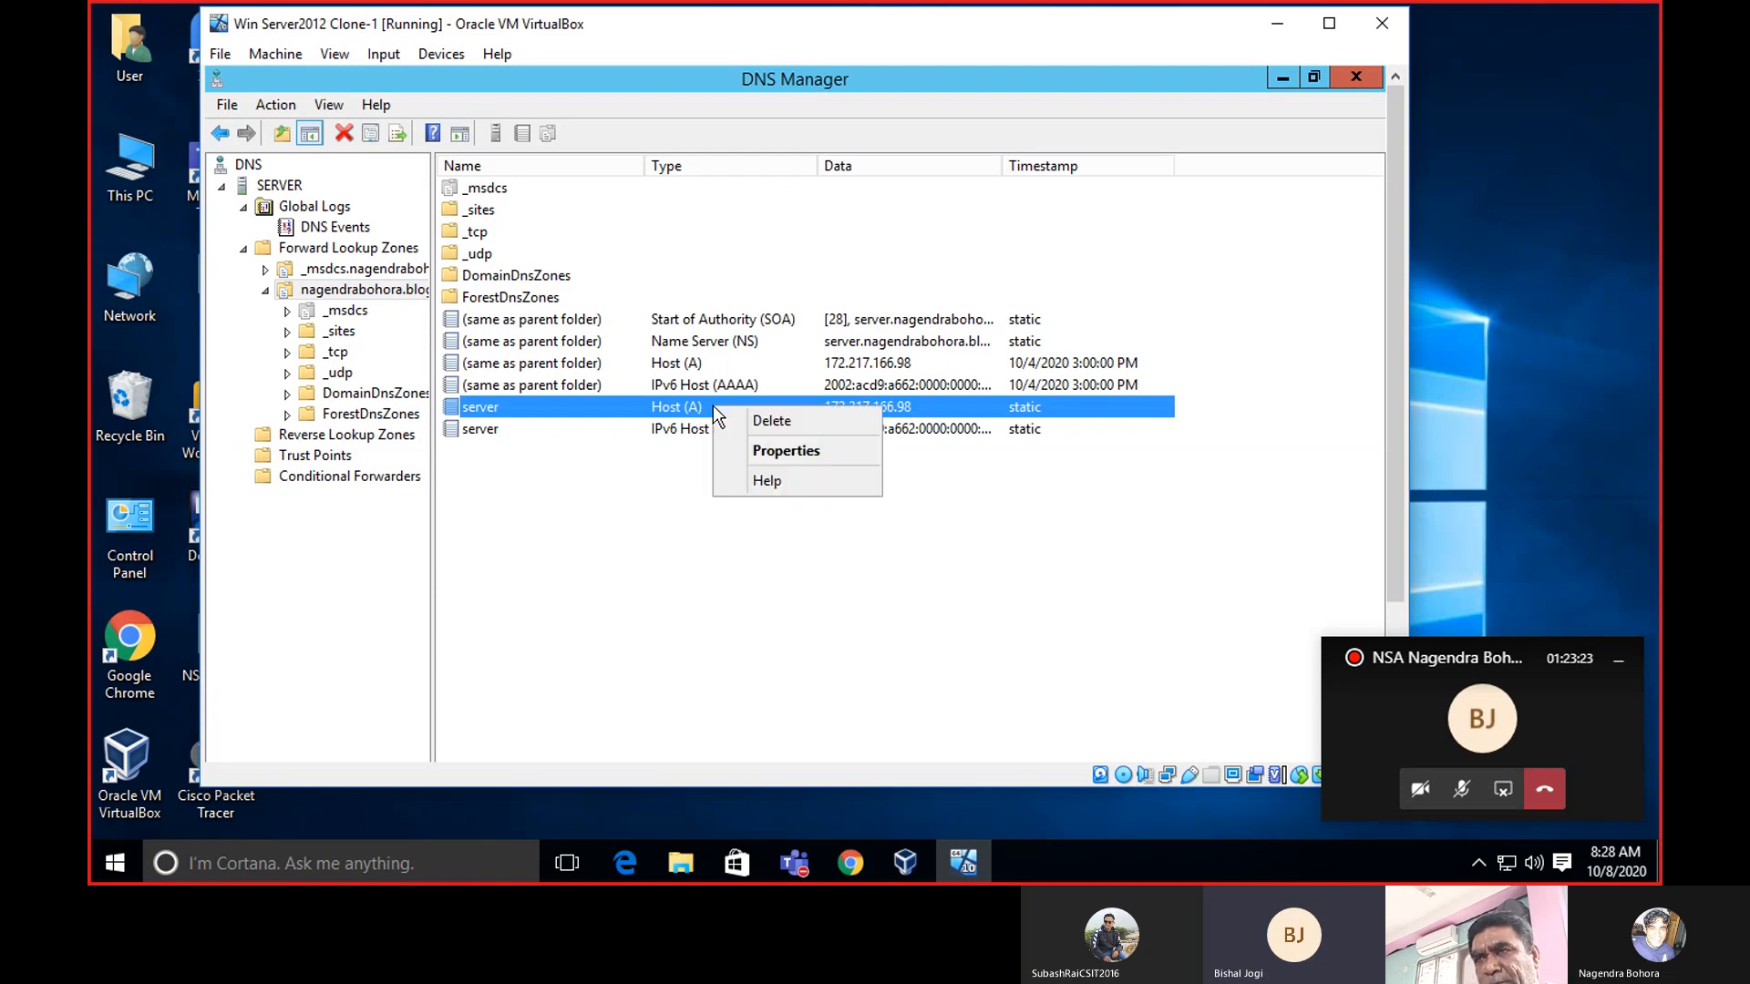
left_click(696, 406)
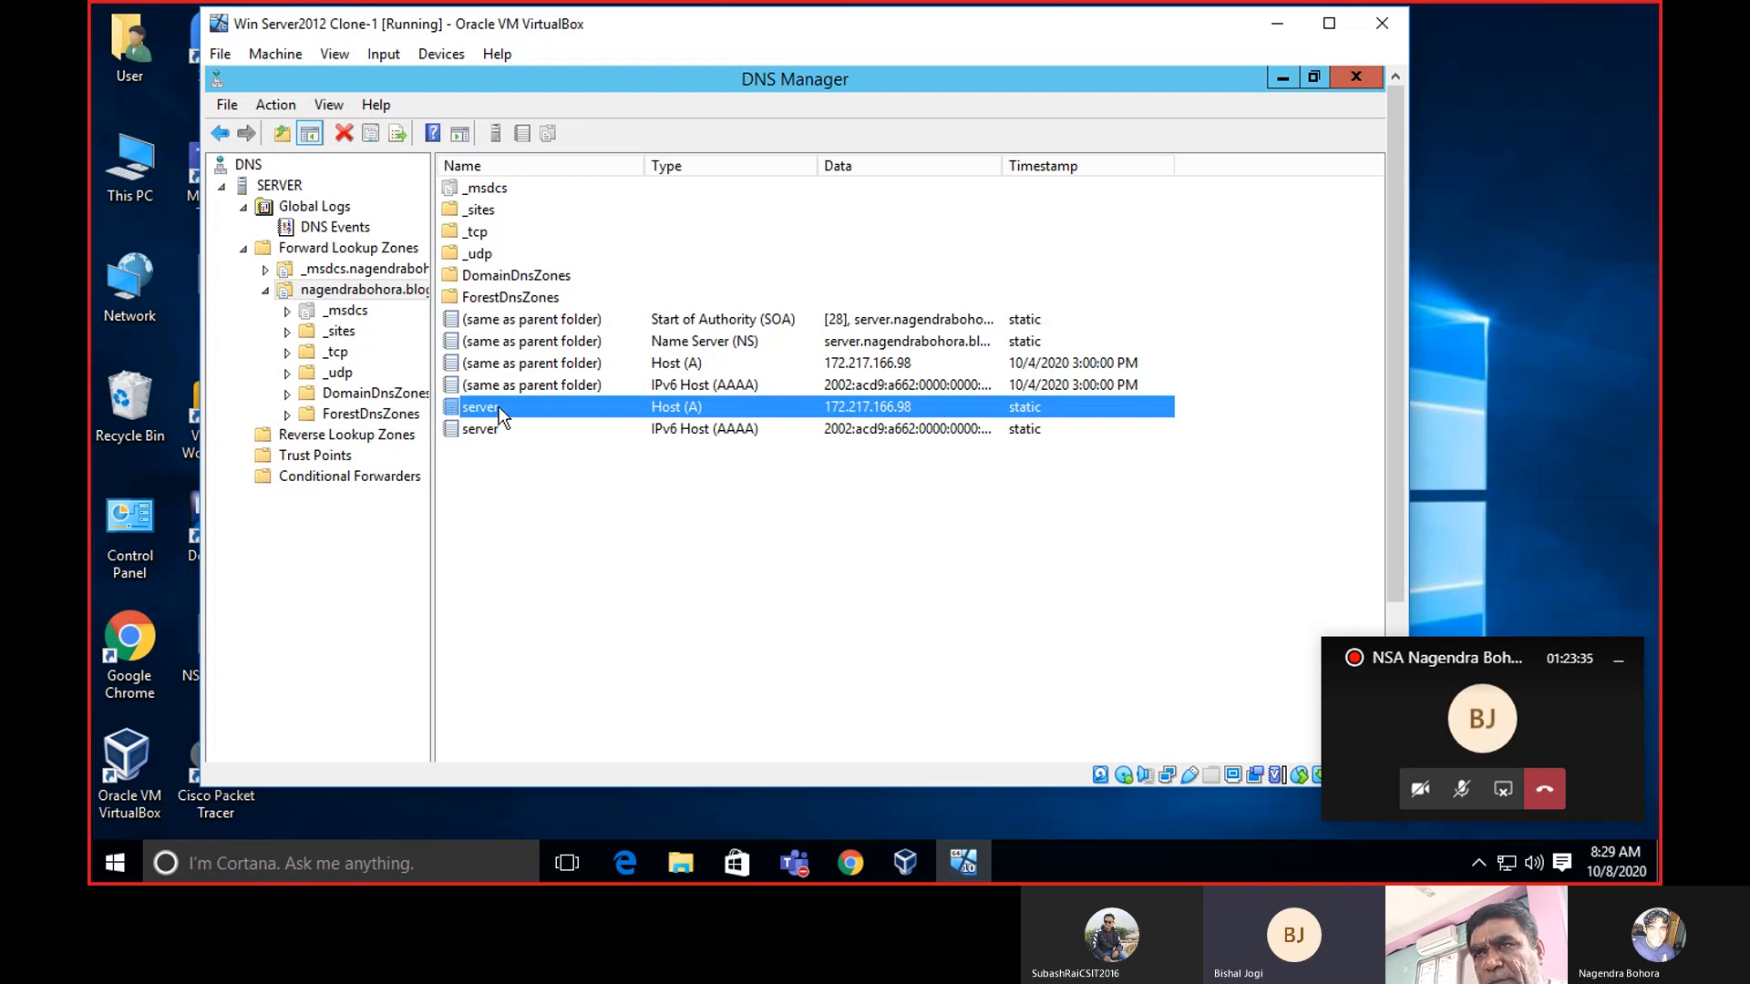
left_click(691, 363)
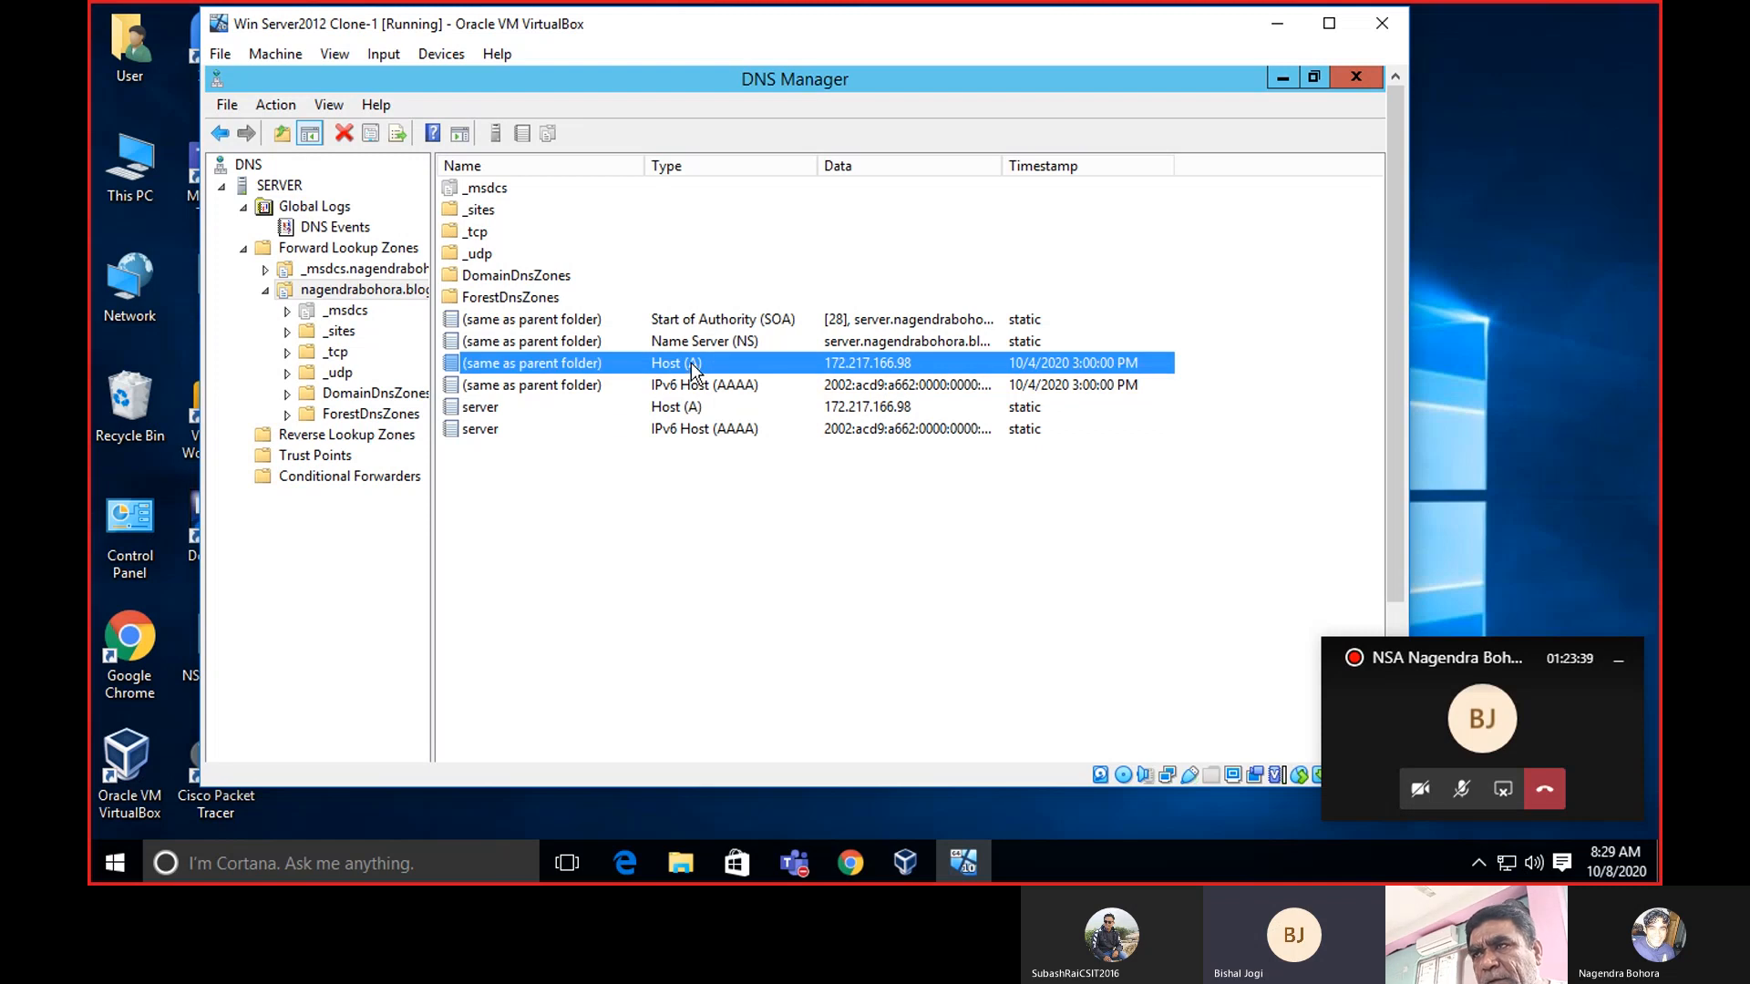
right_click(691, 363)
left_click(659, 365)
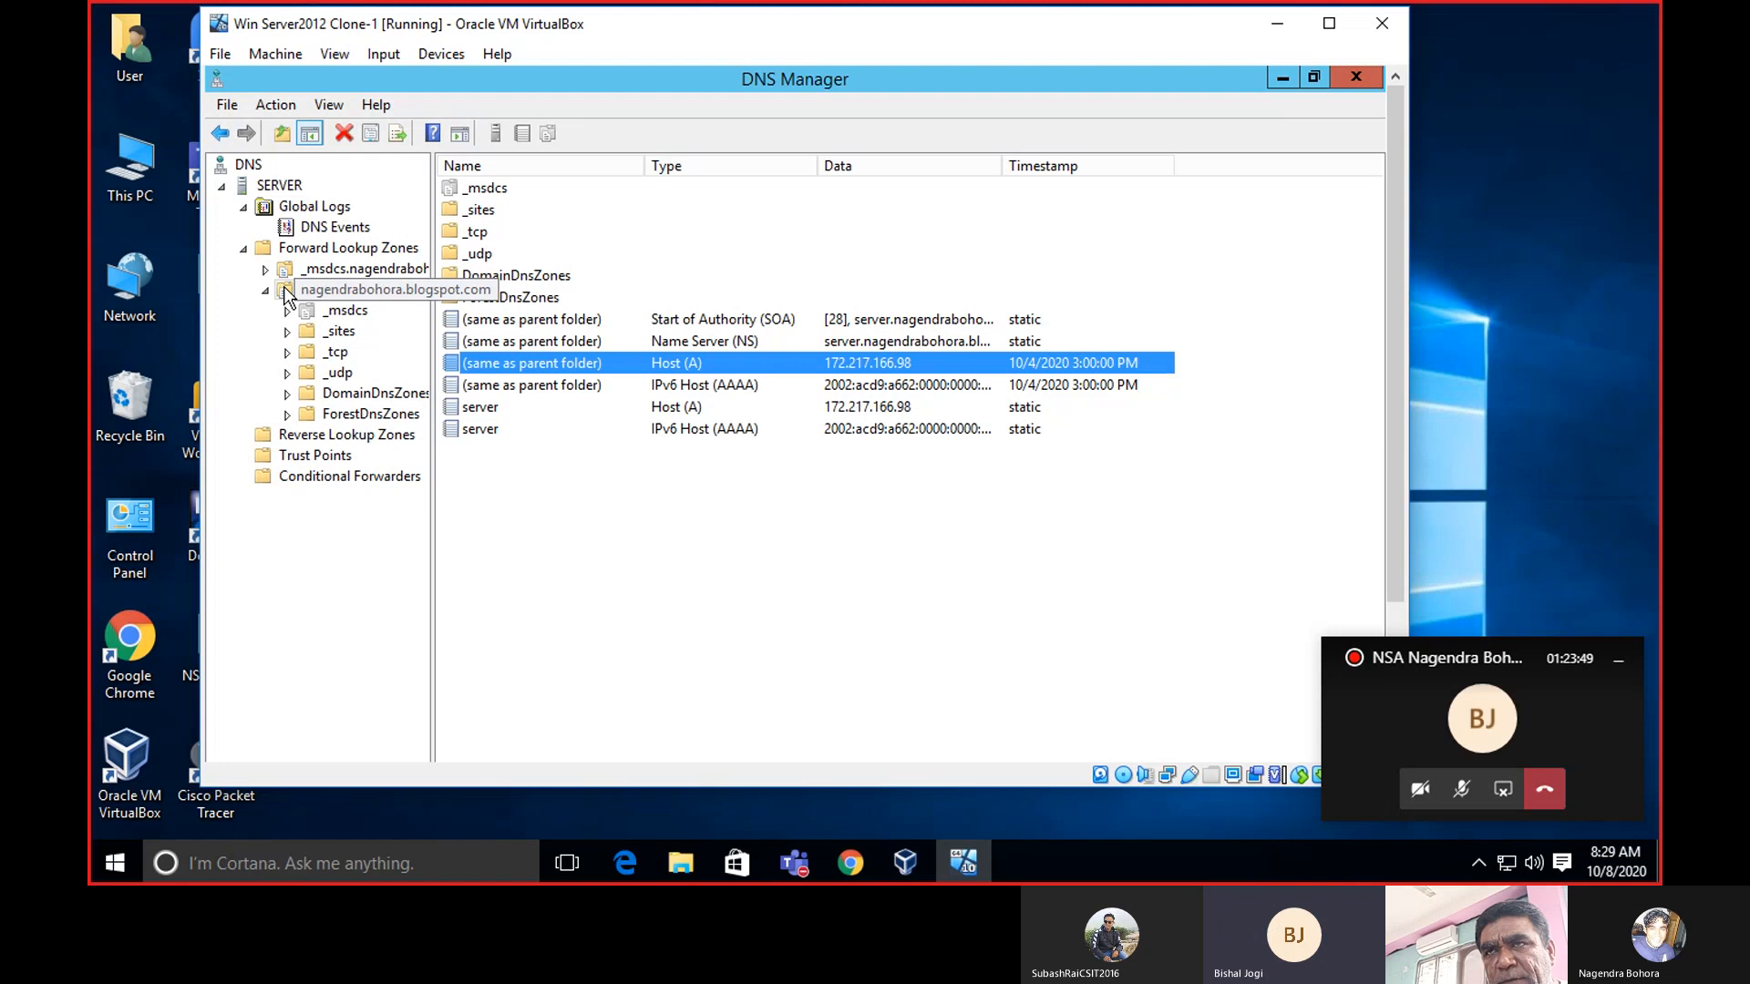
right_click(312, 288)
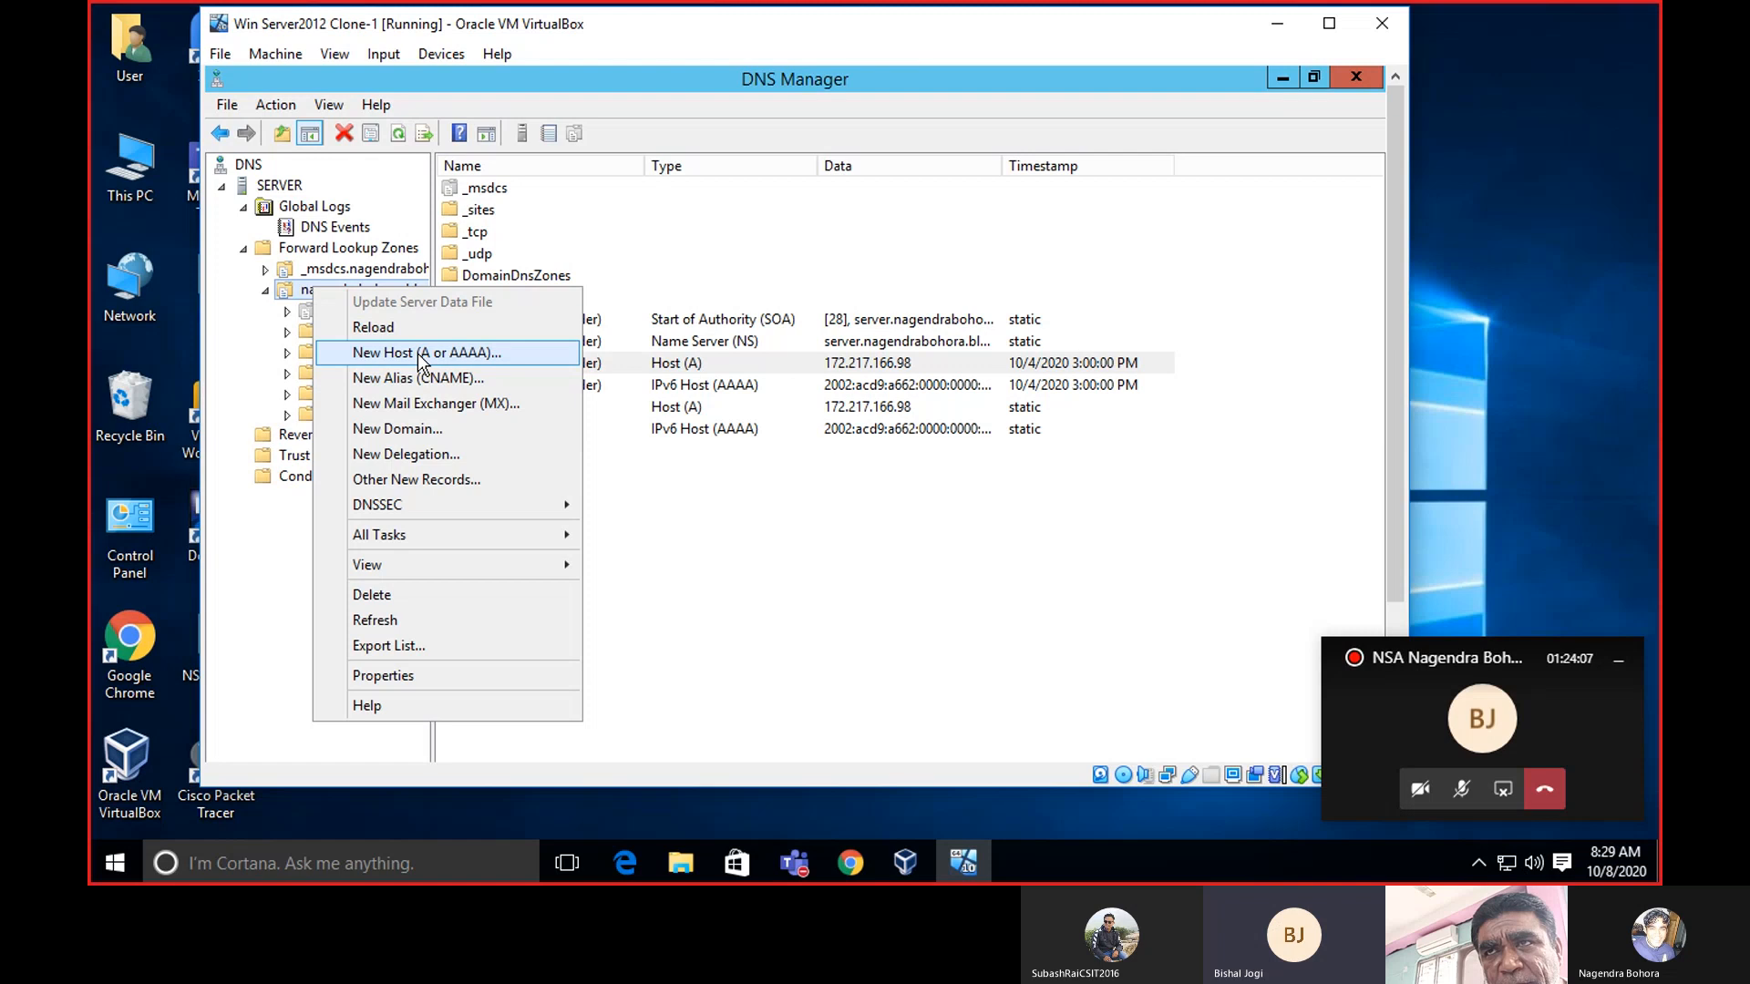
Start a new Host (A or AAAA) record in the nagendrabohora.blogspot.com zone.
left_click(261, 638)
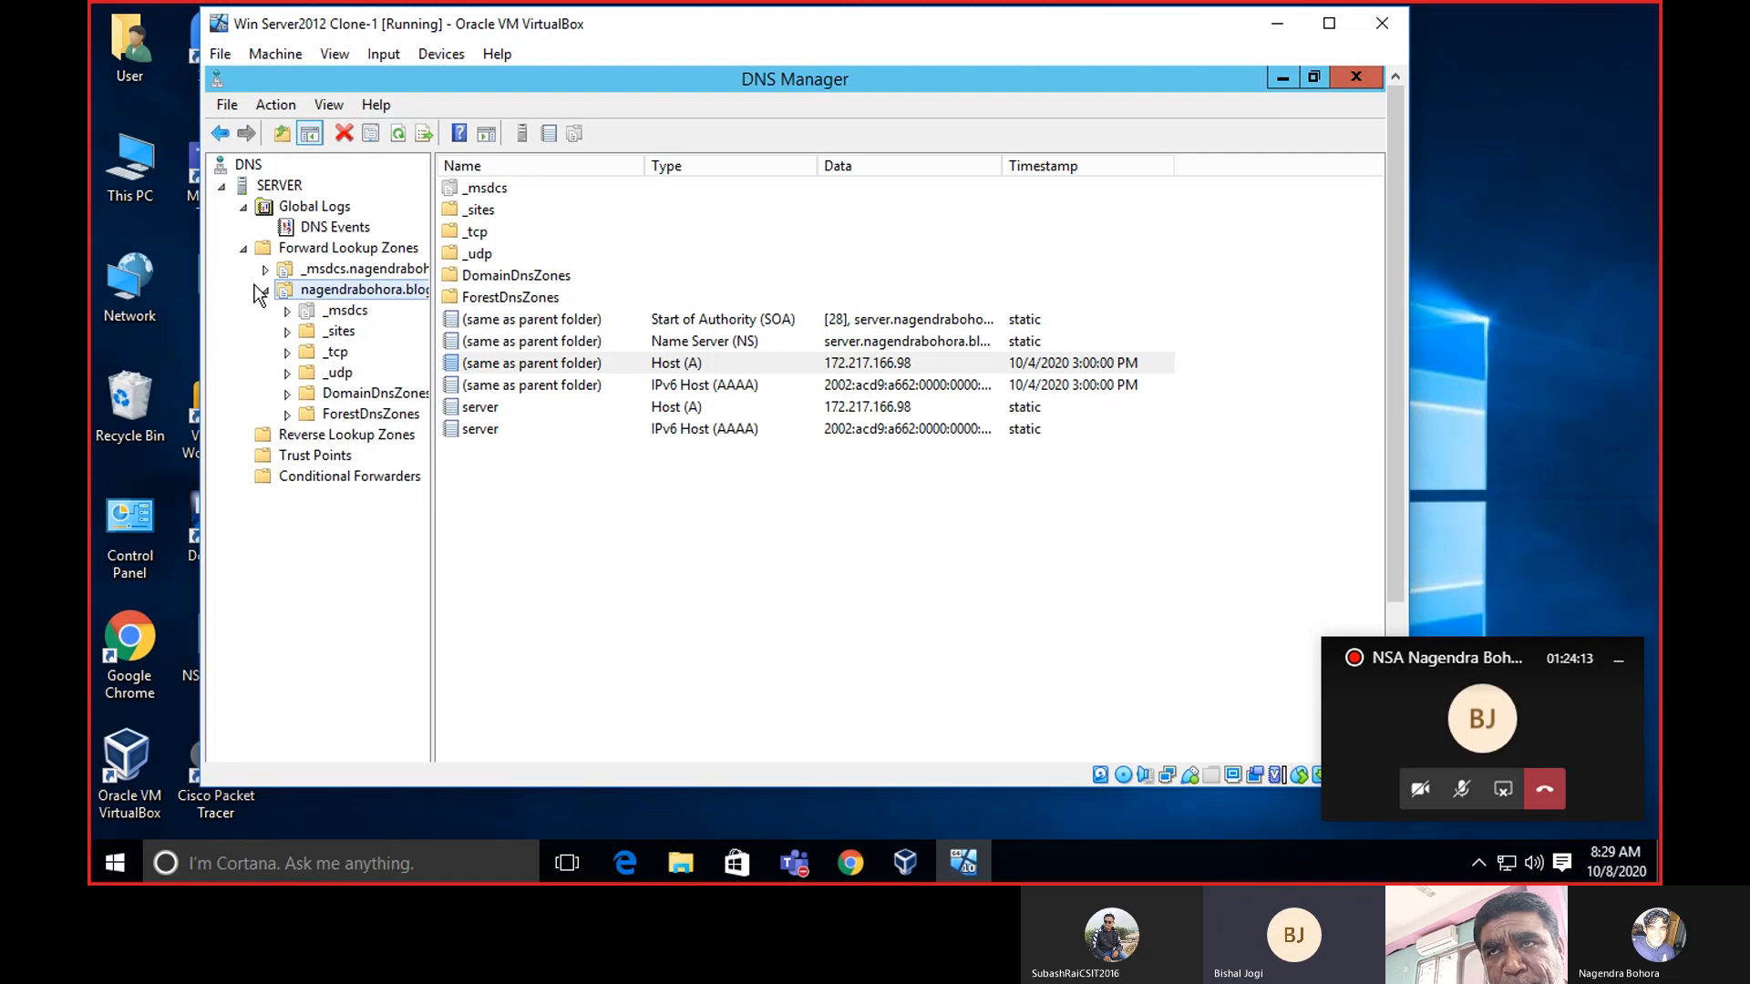
right_click(320, 296)
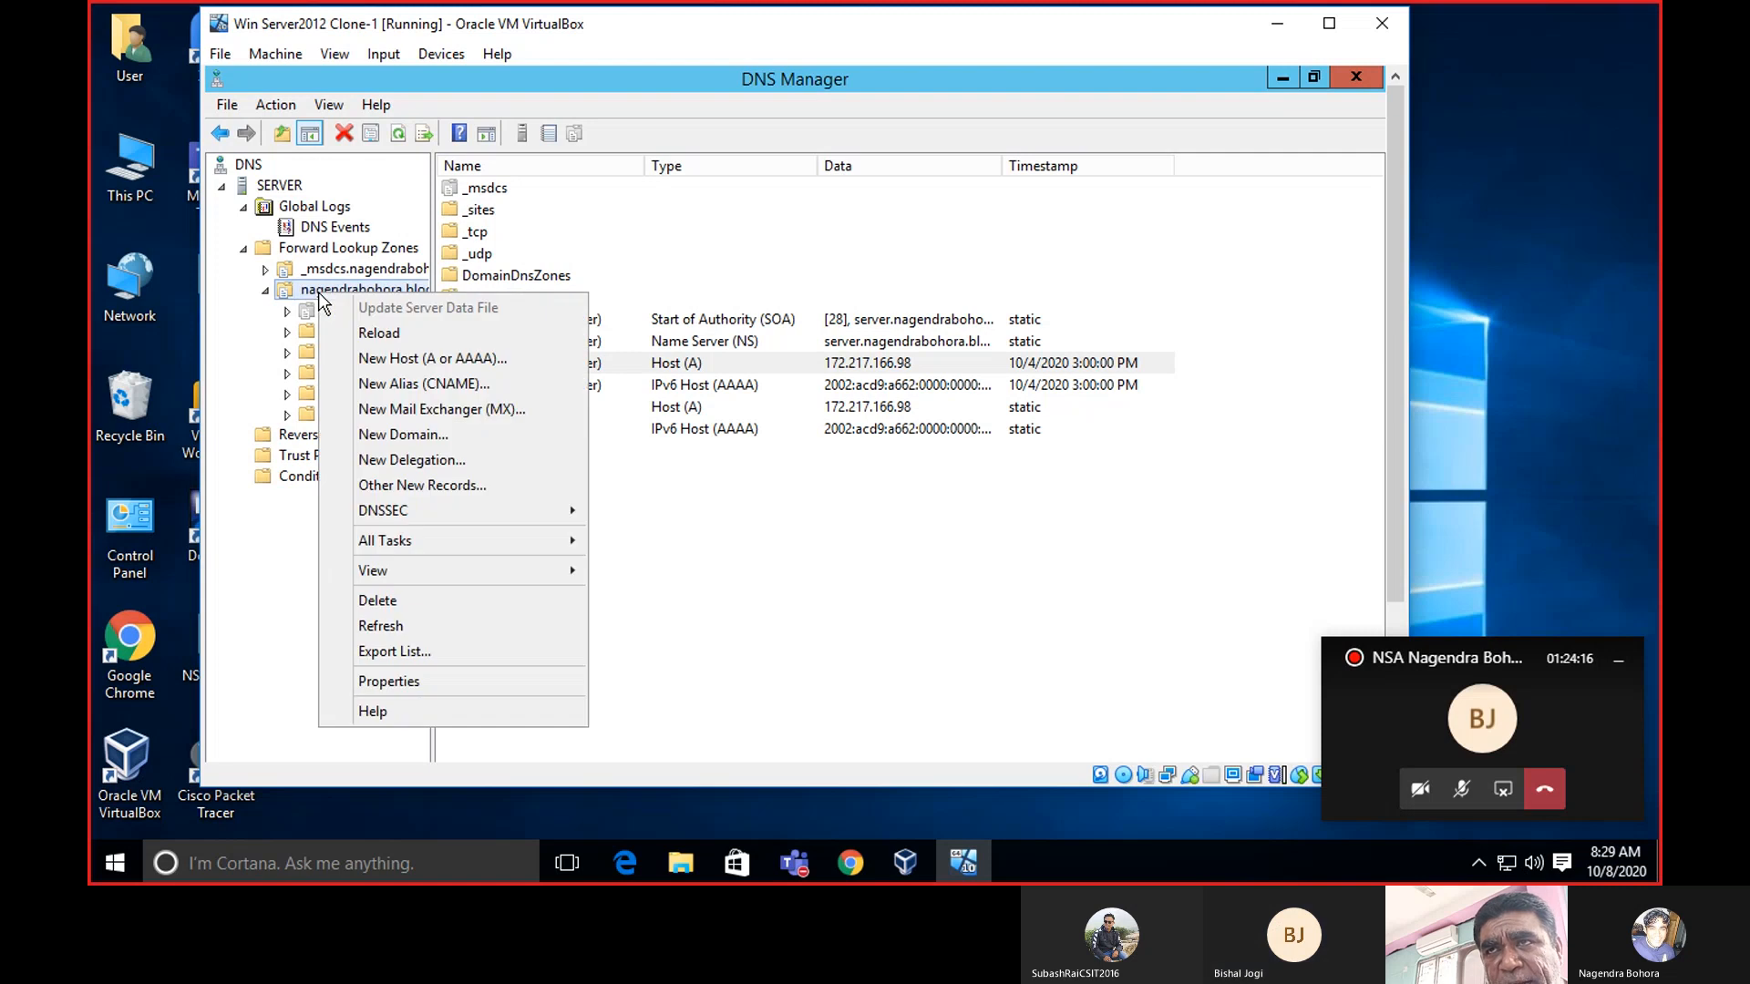
left_click(418, 363)
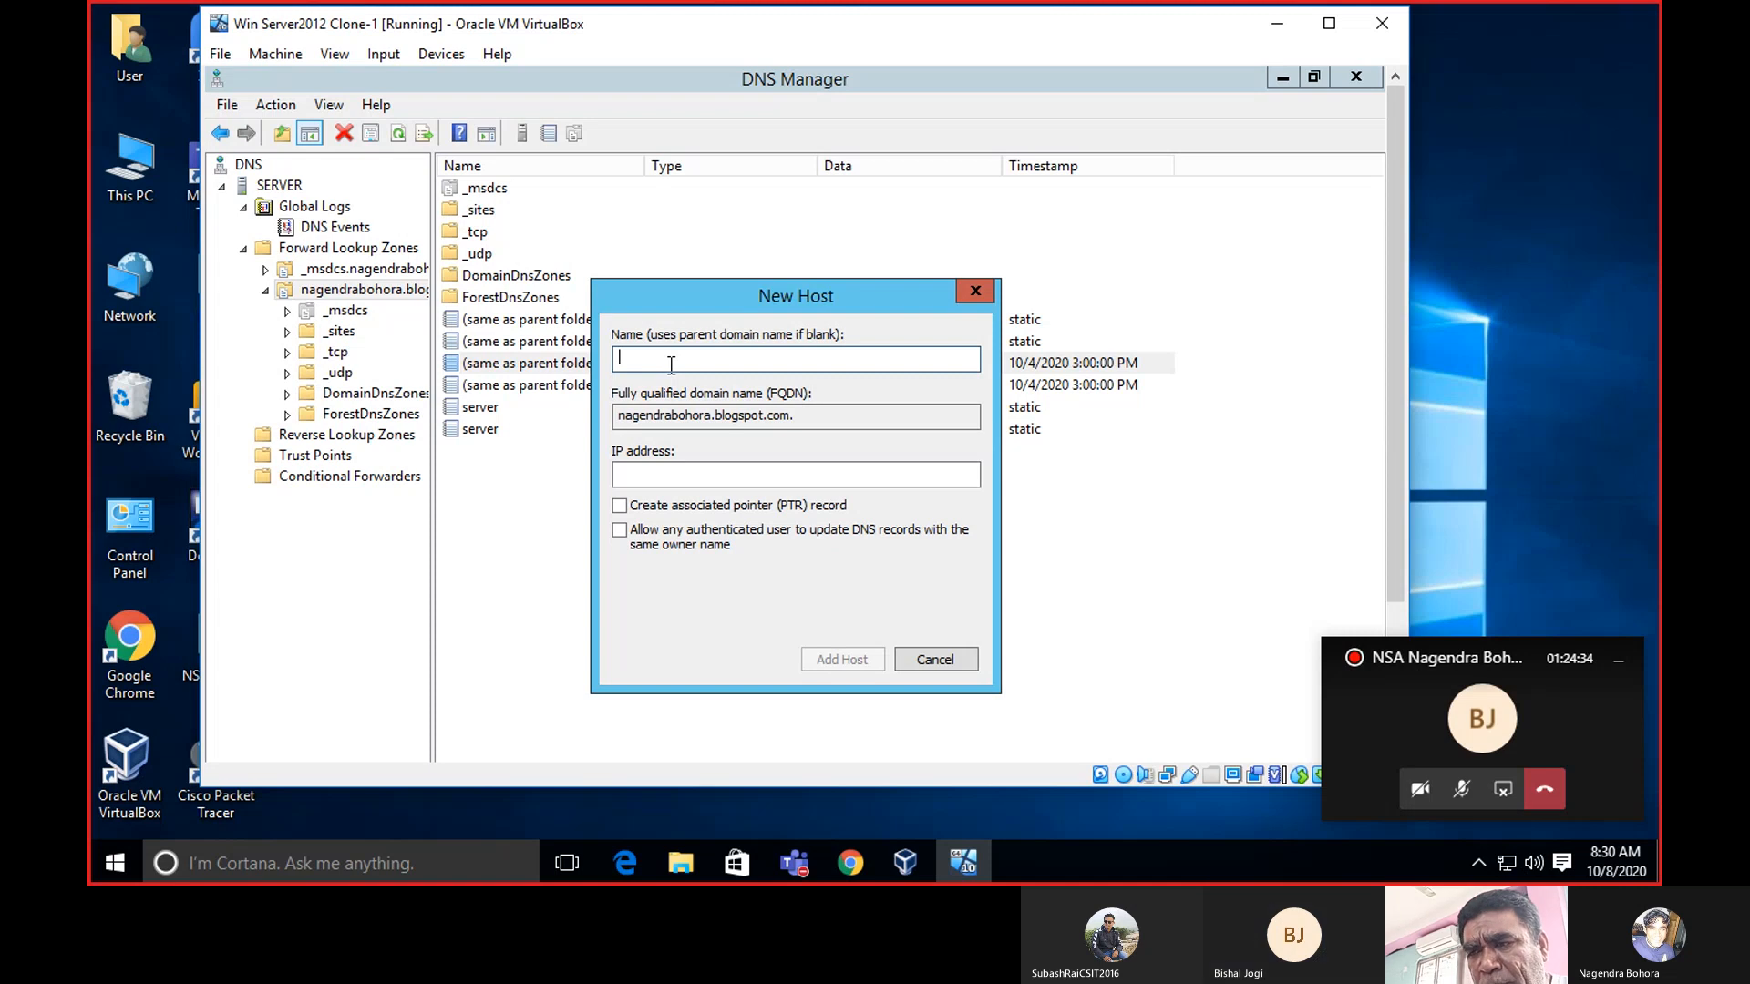
Enter host name 'printer' with IP address 172.217.166.99.
type("pr")
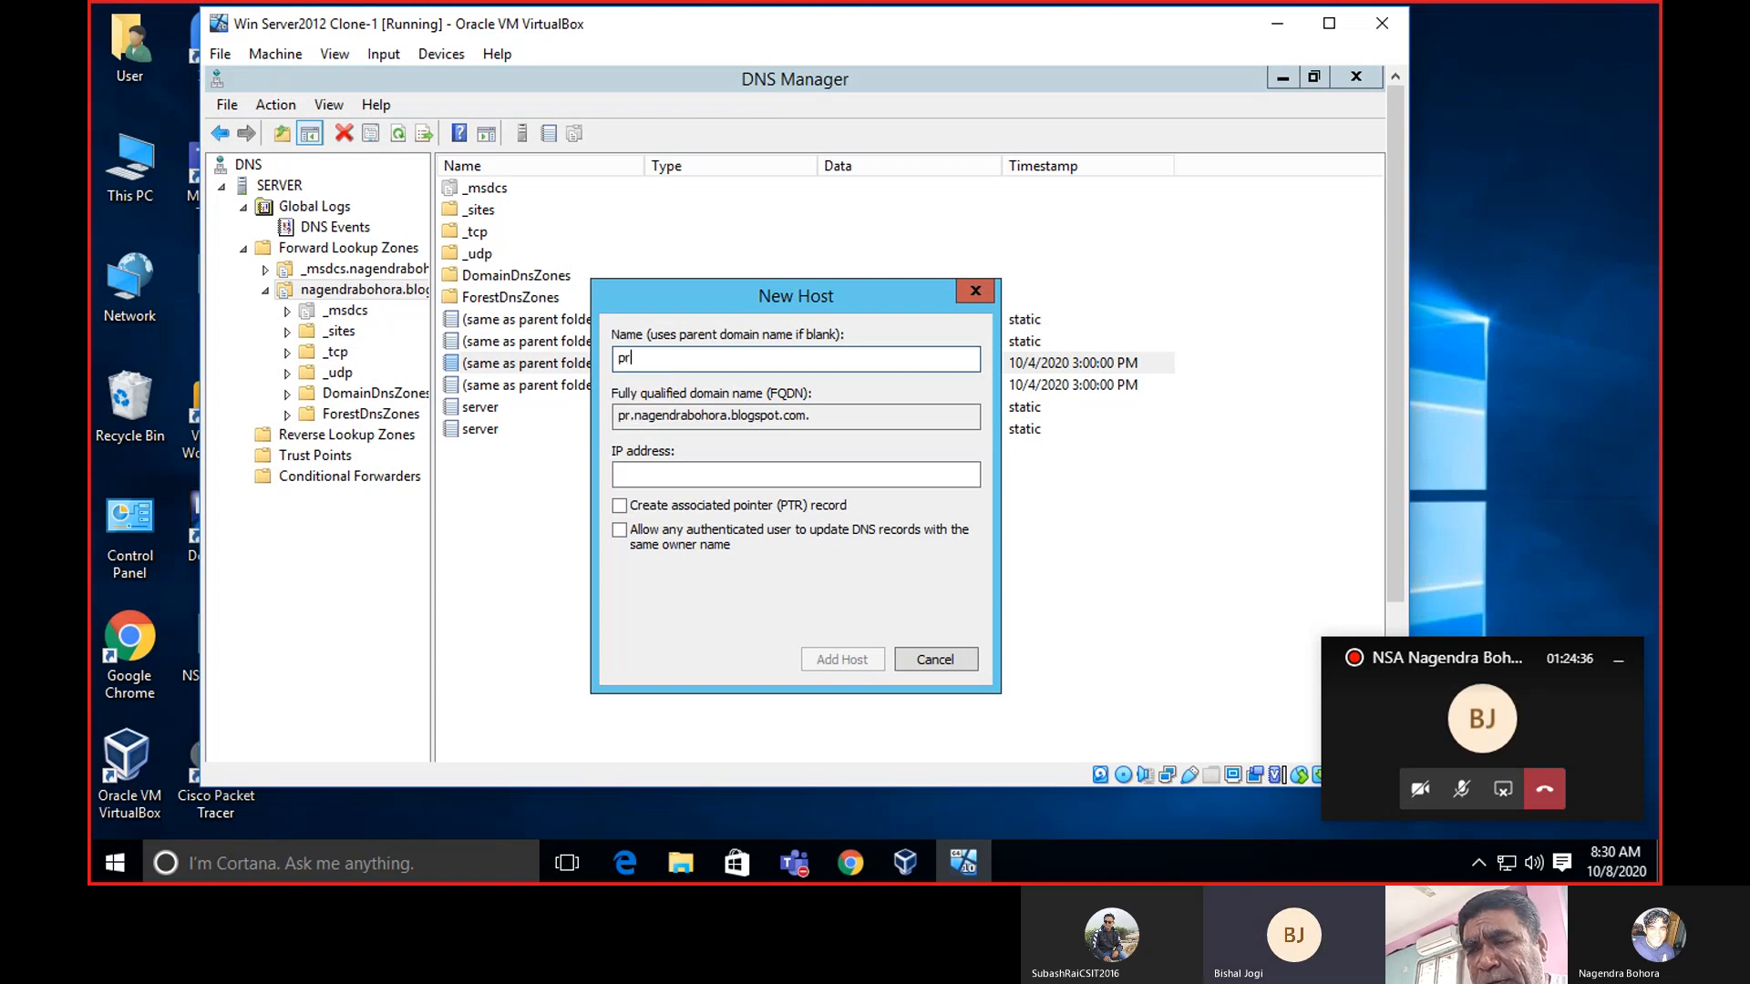
type("inter")
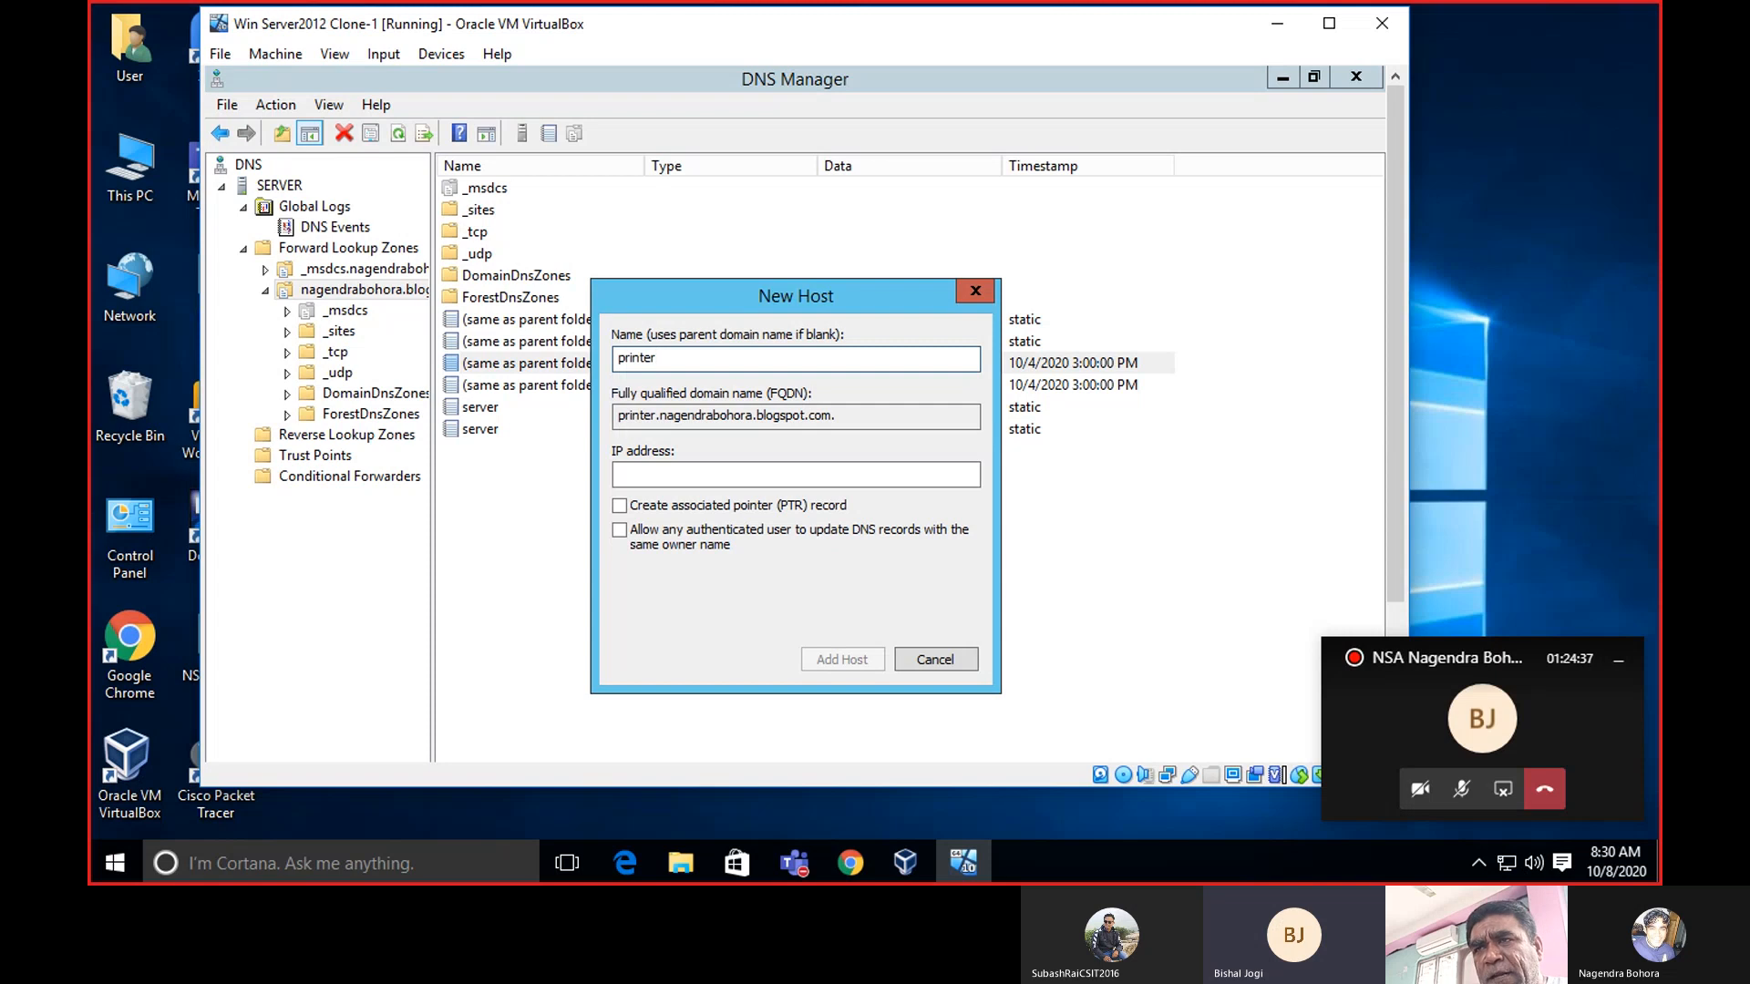
left_click(648, 476)
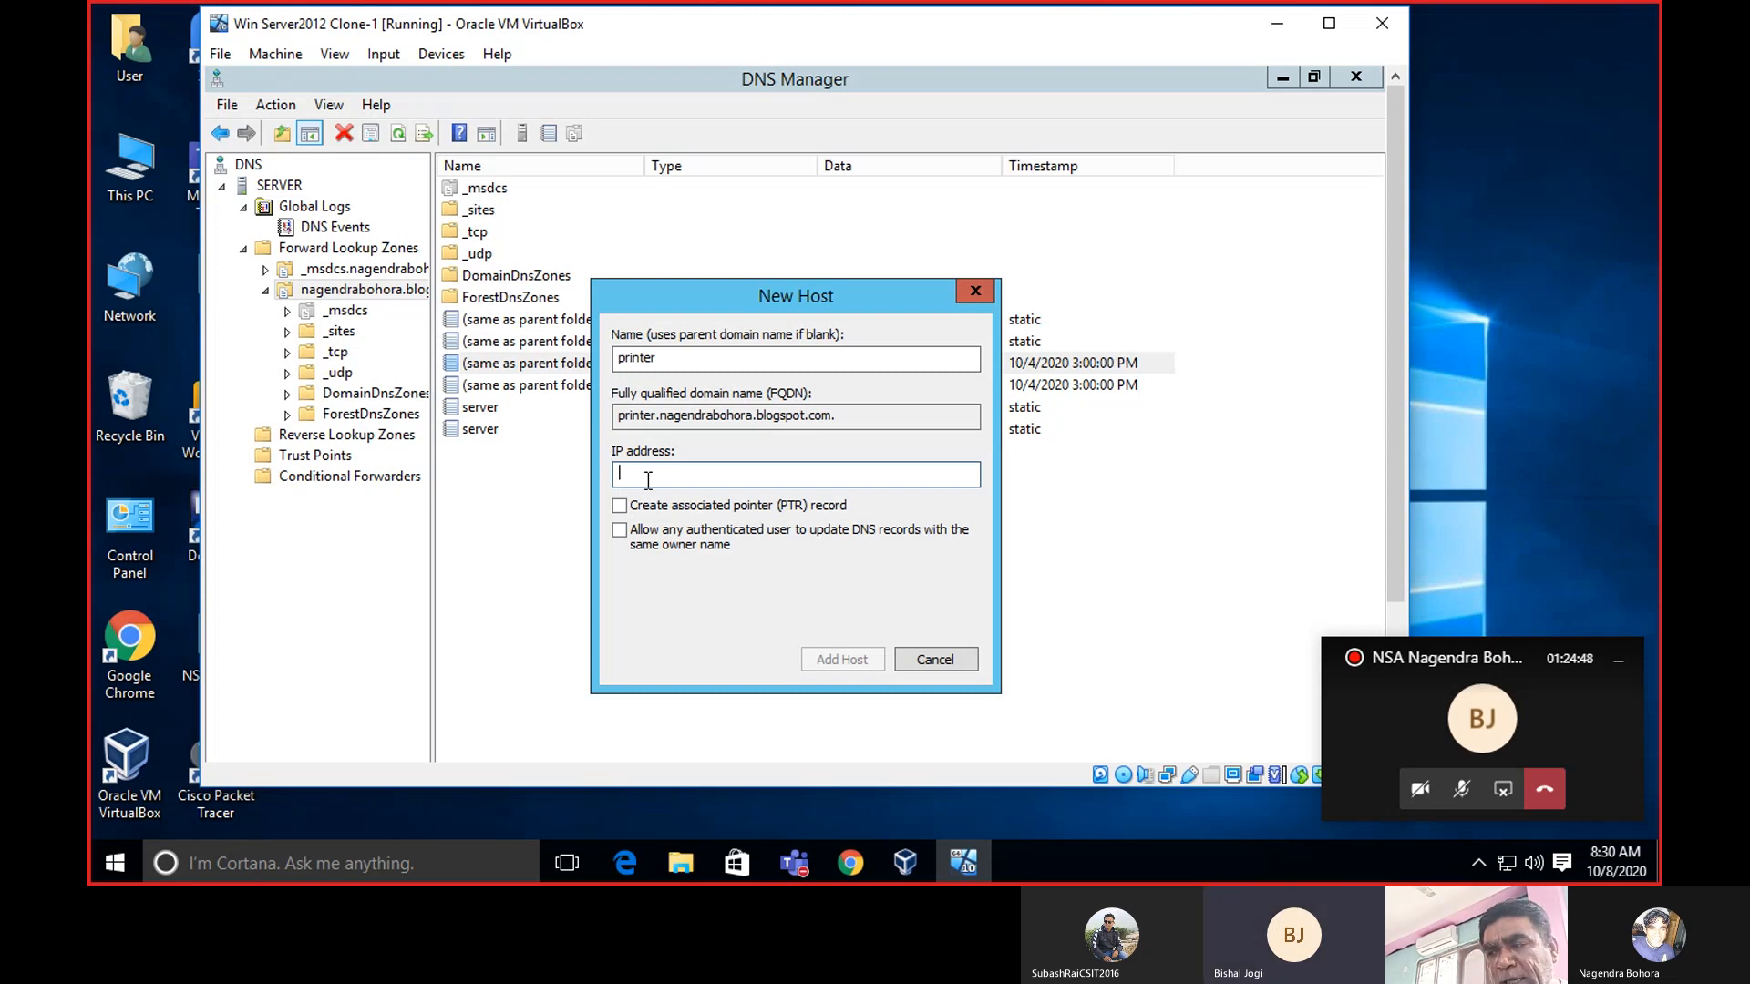
type("1")
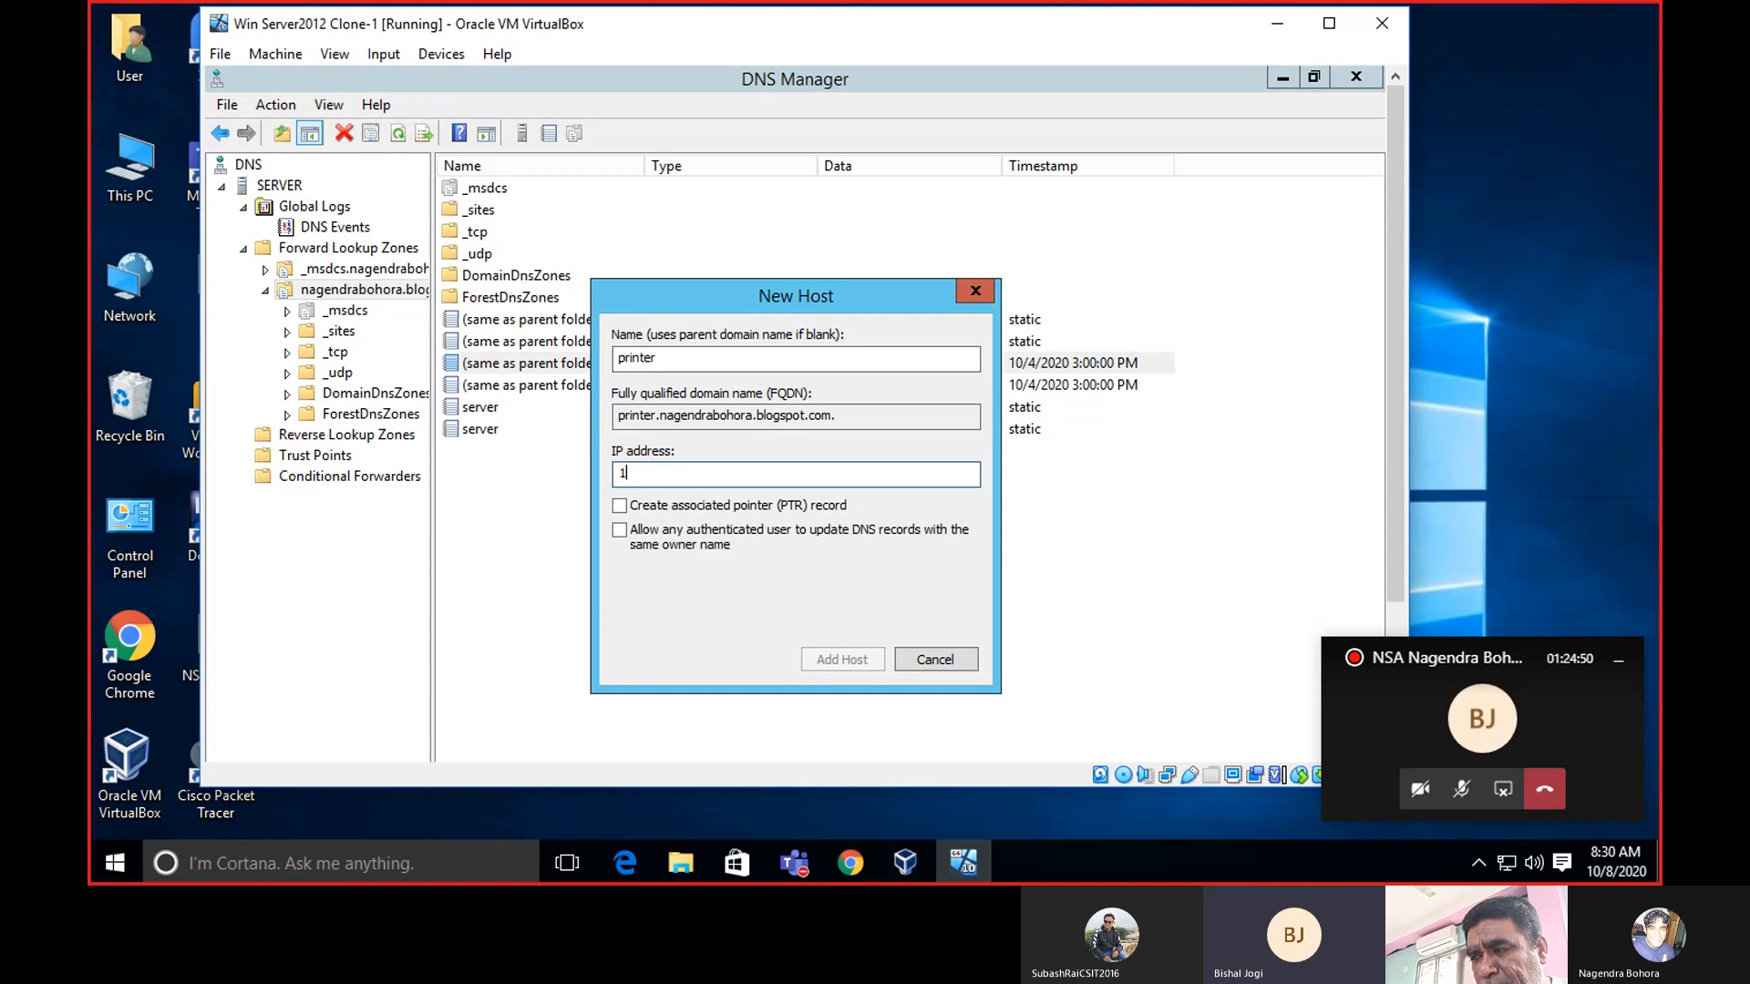
type("72")
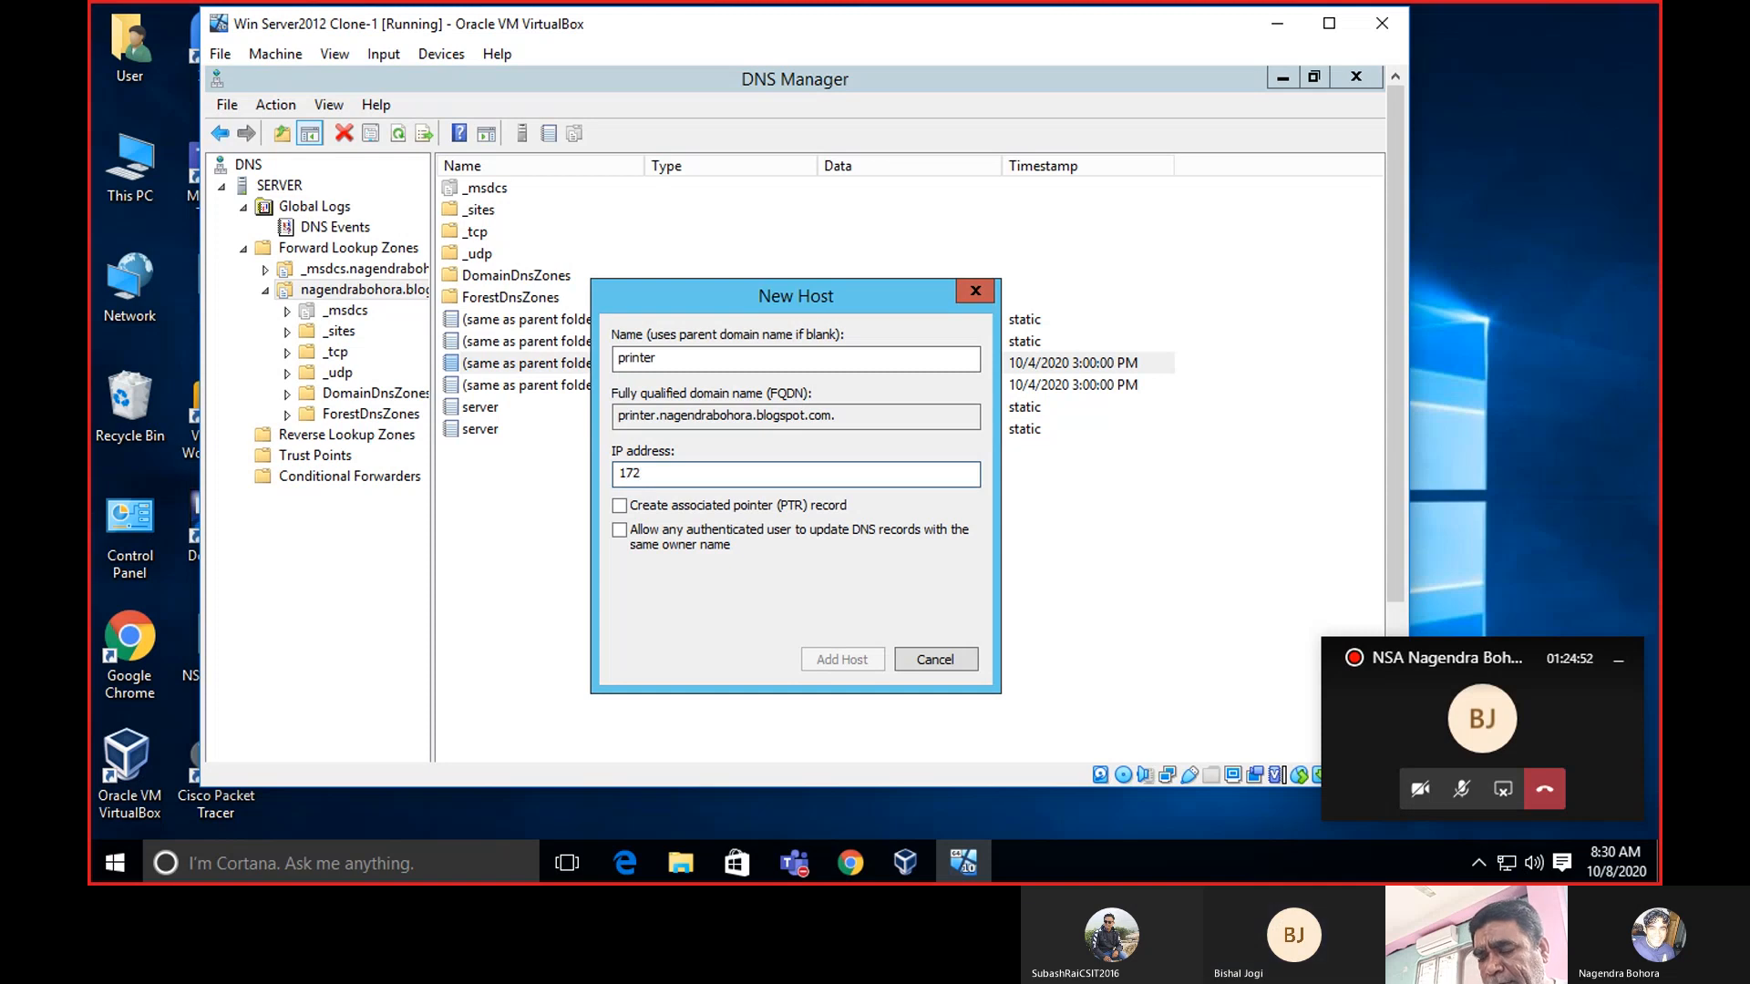
type(".")
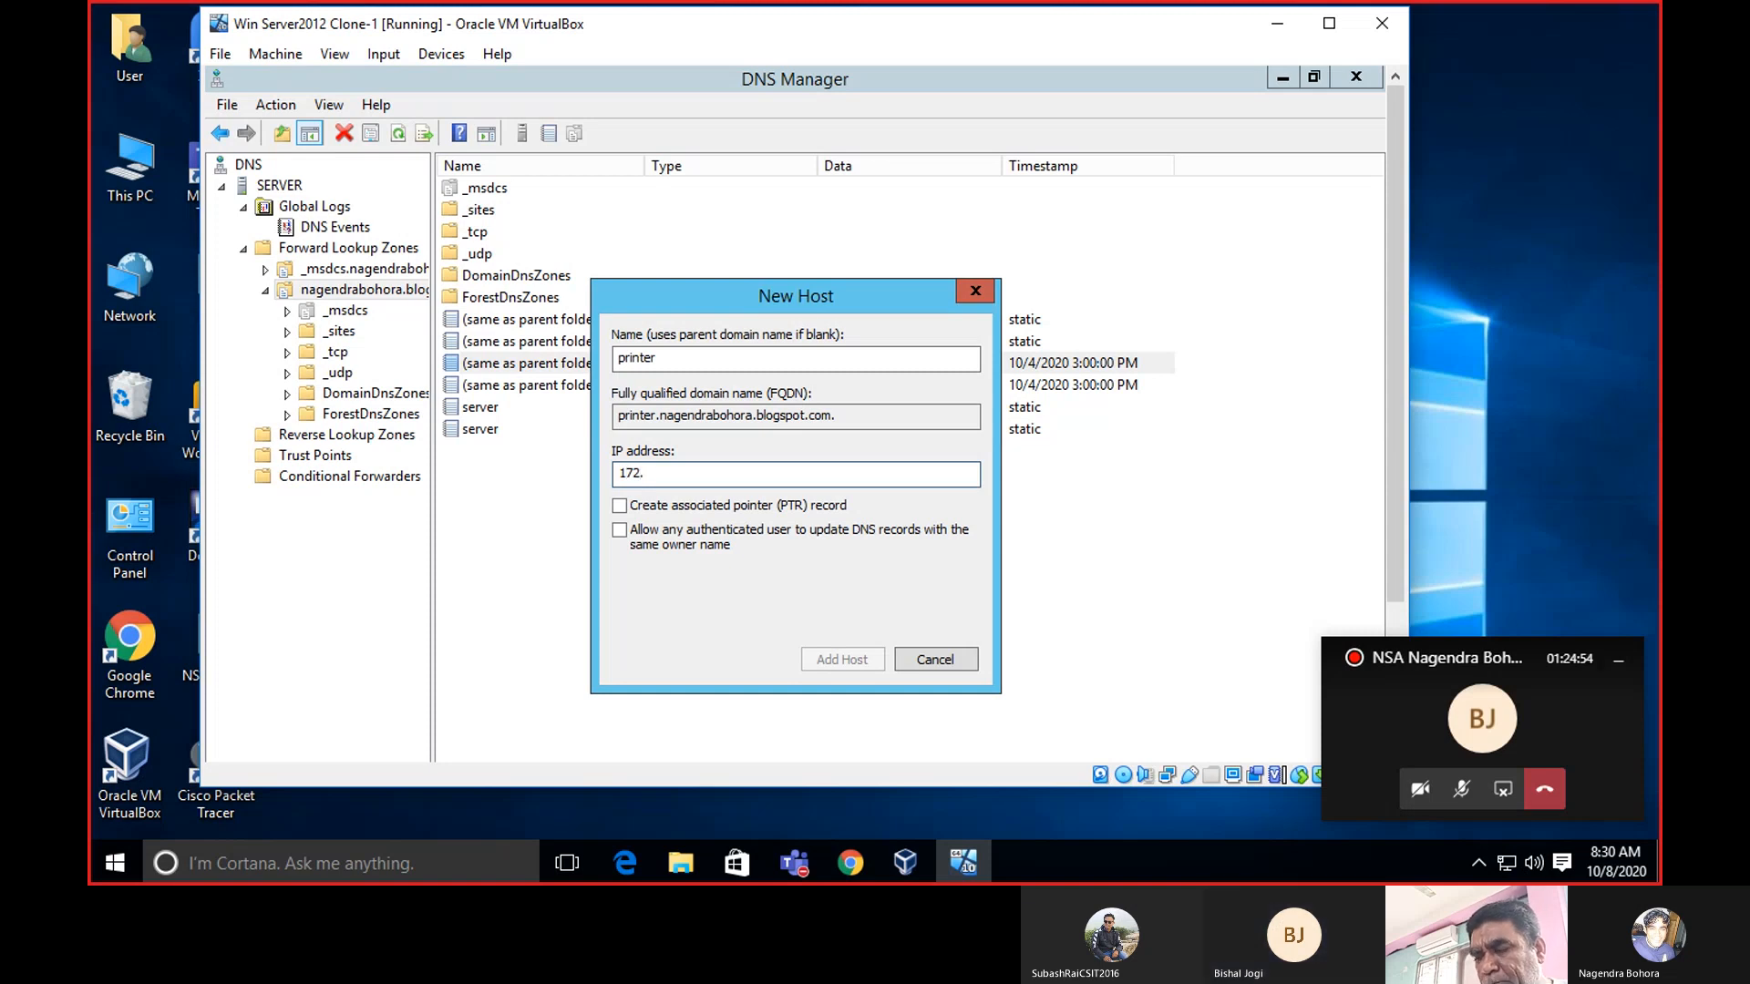
type("2")
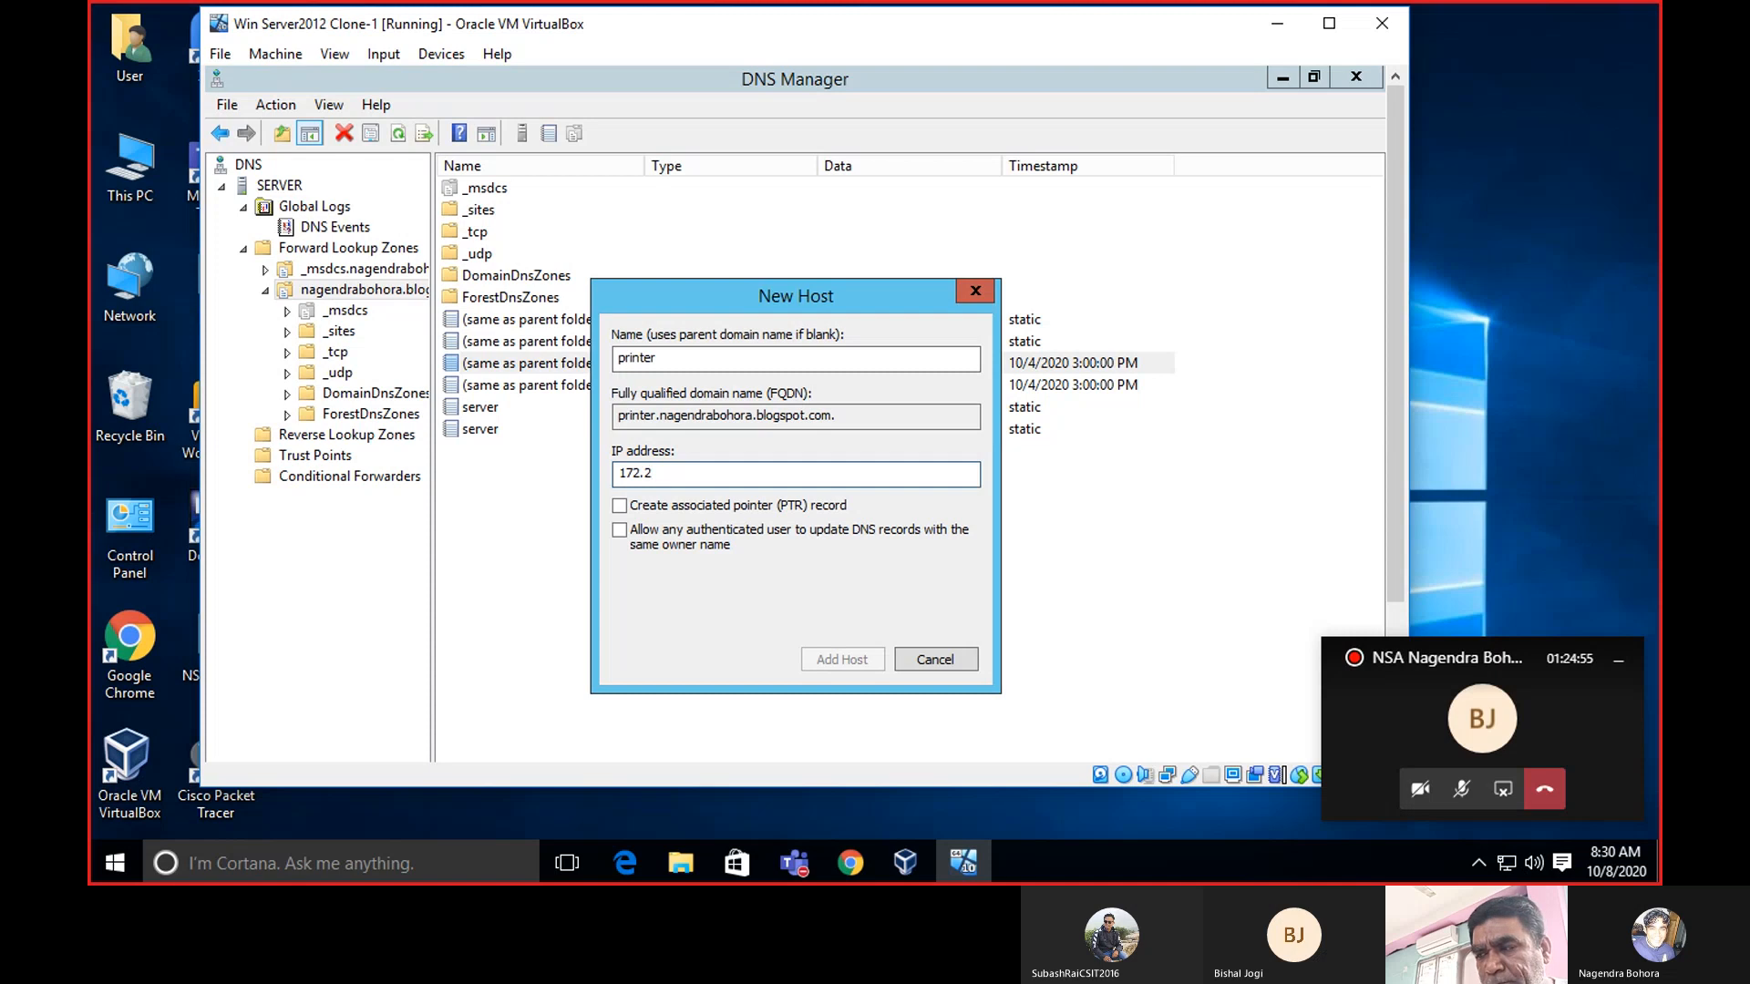
type("17.")
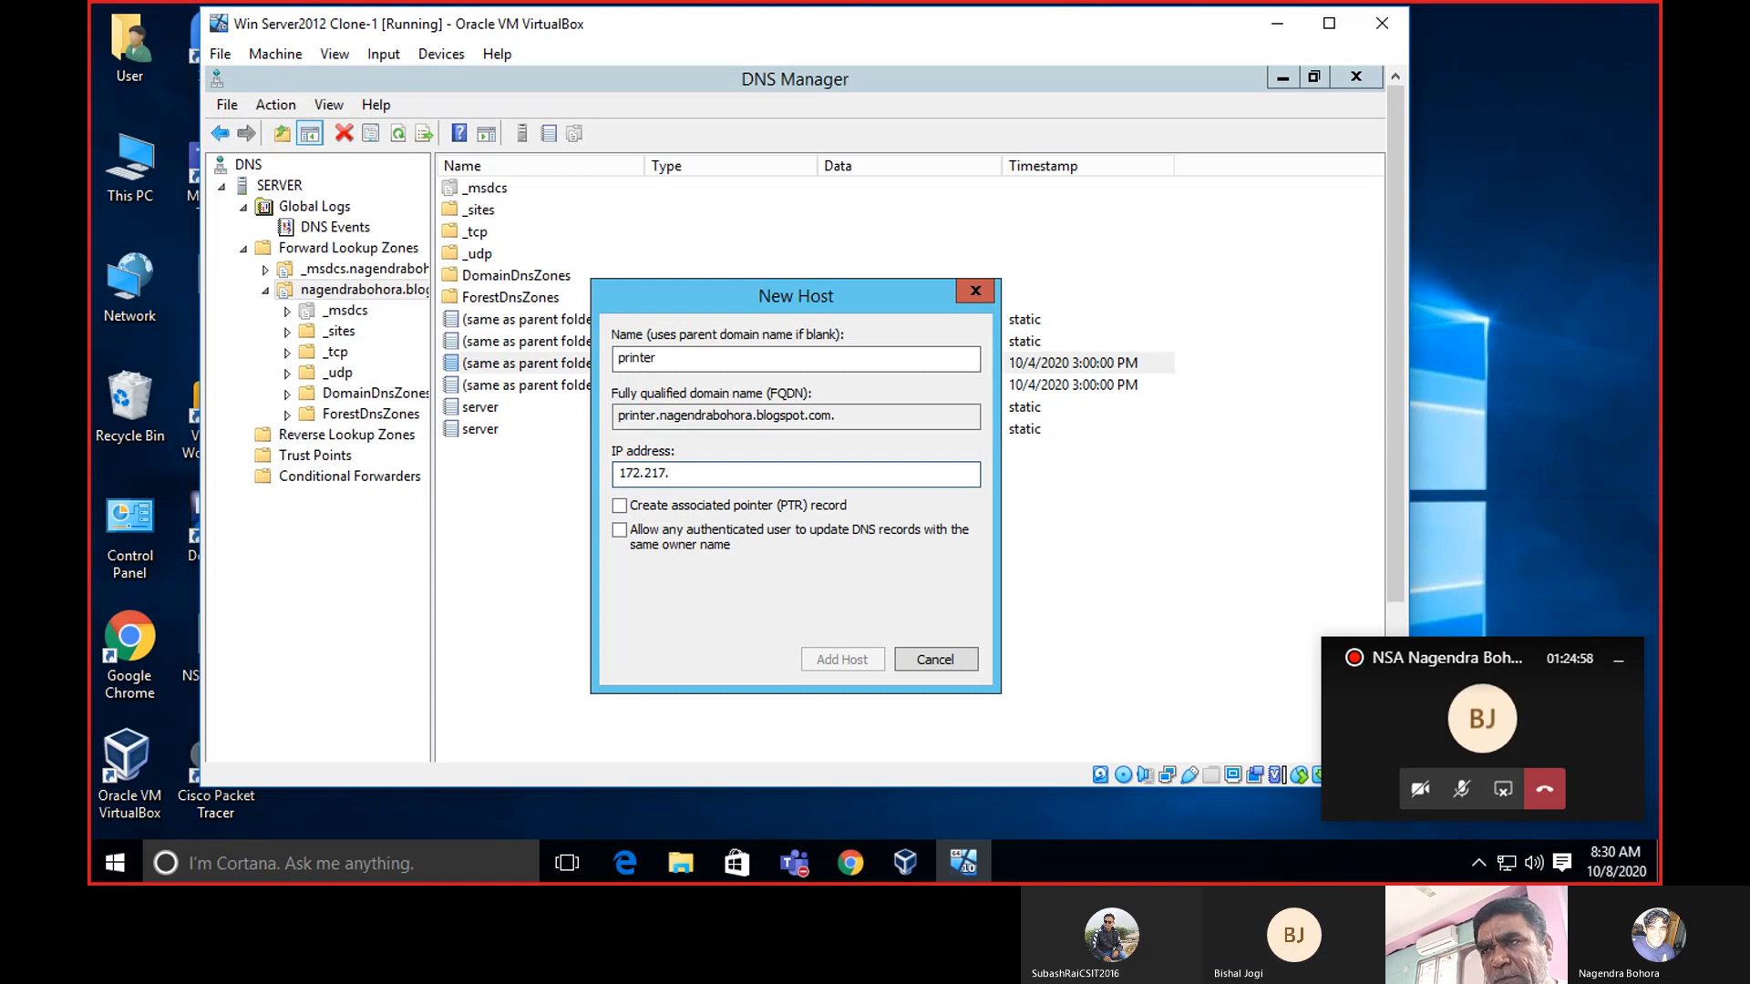
type("166.")
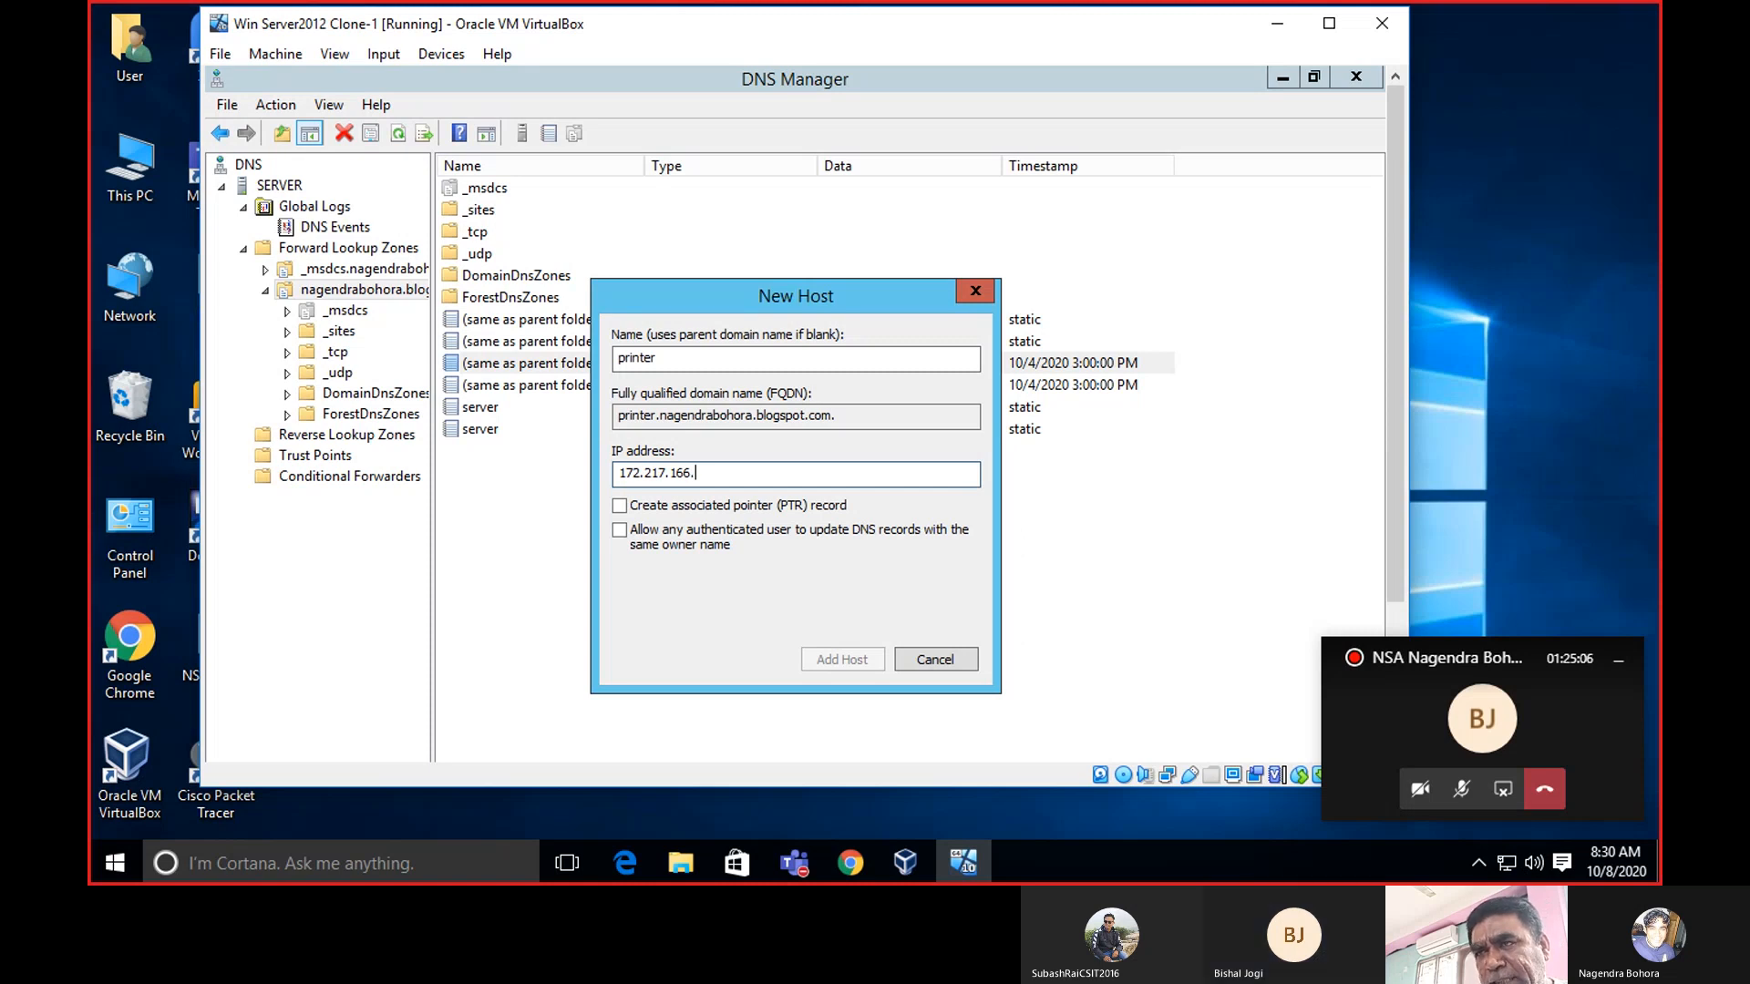
type("99")
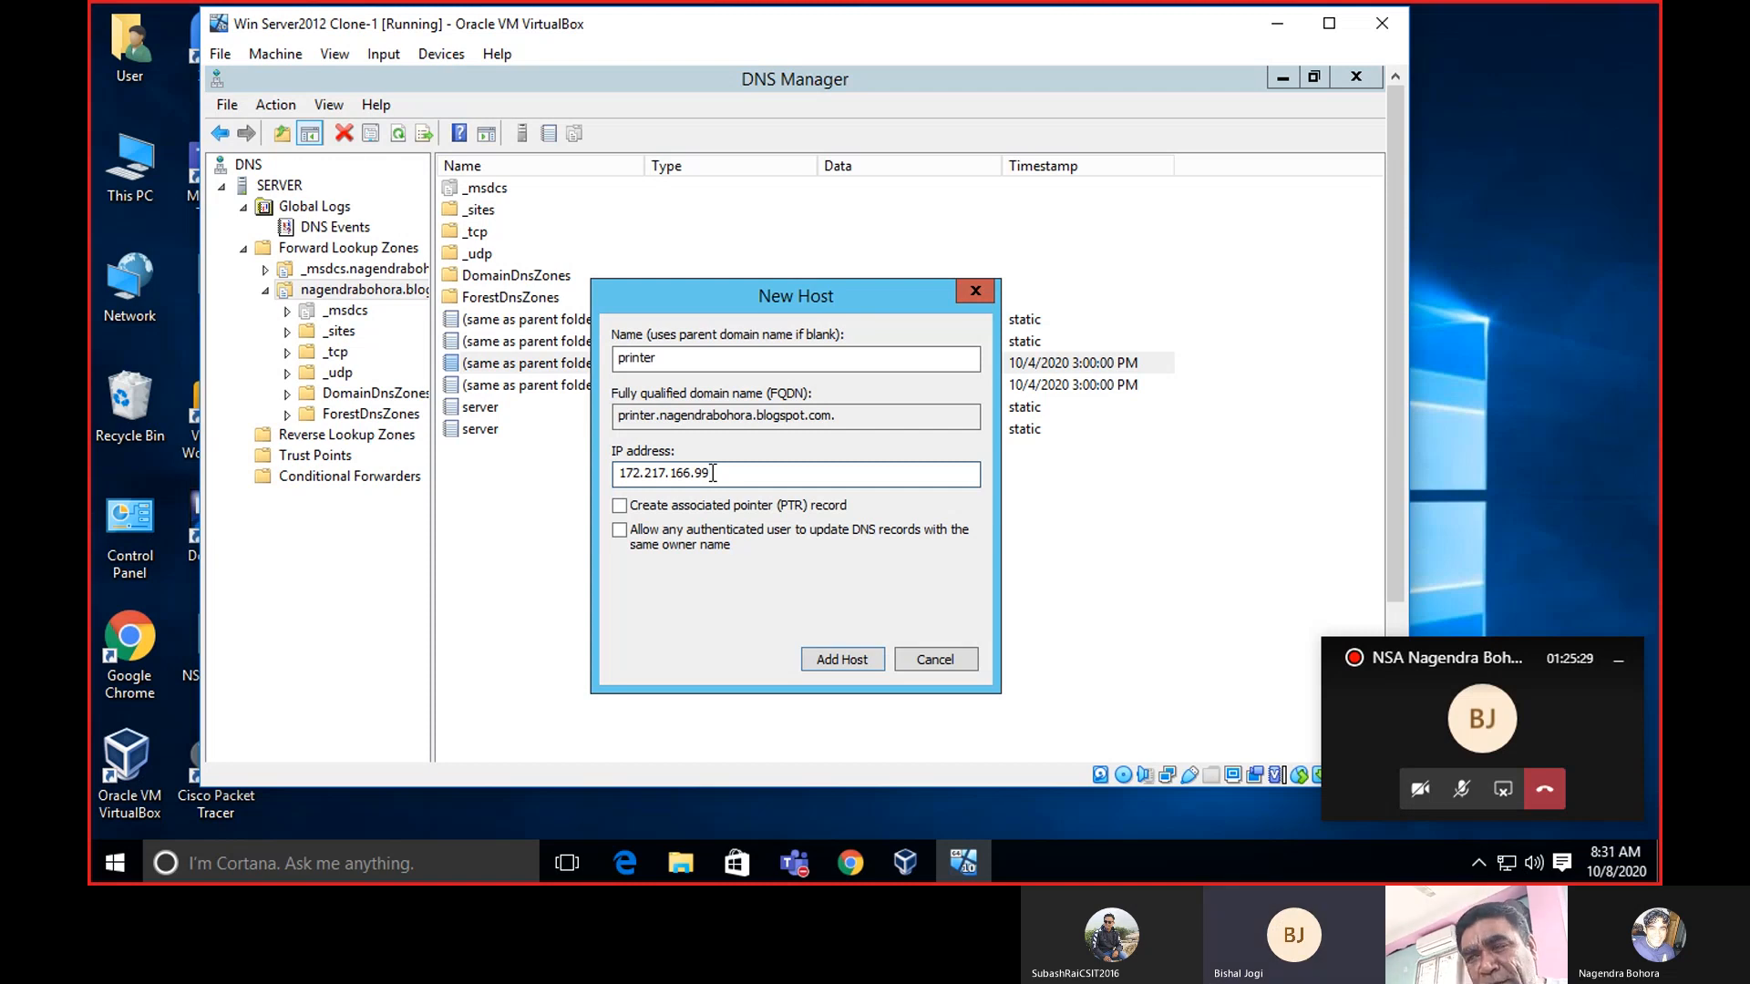
Add the 'printer' host record, acknowledge the confirmation, and close the New Host form.
left_click(830, 654)
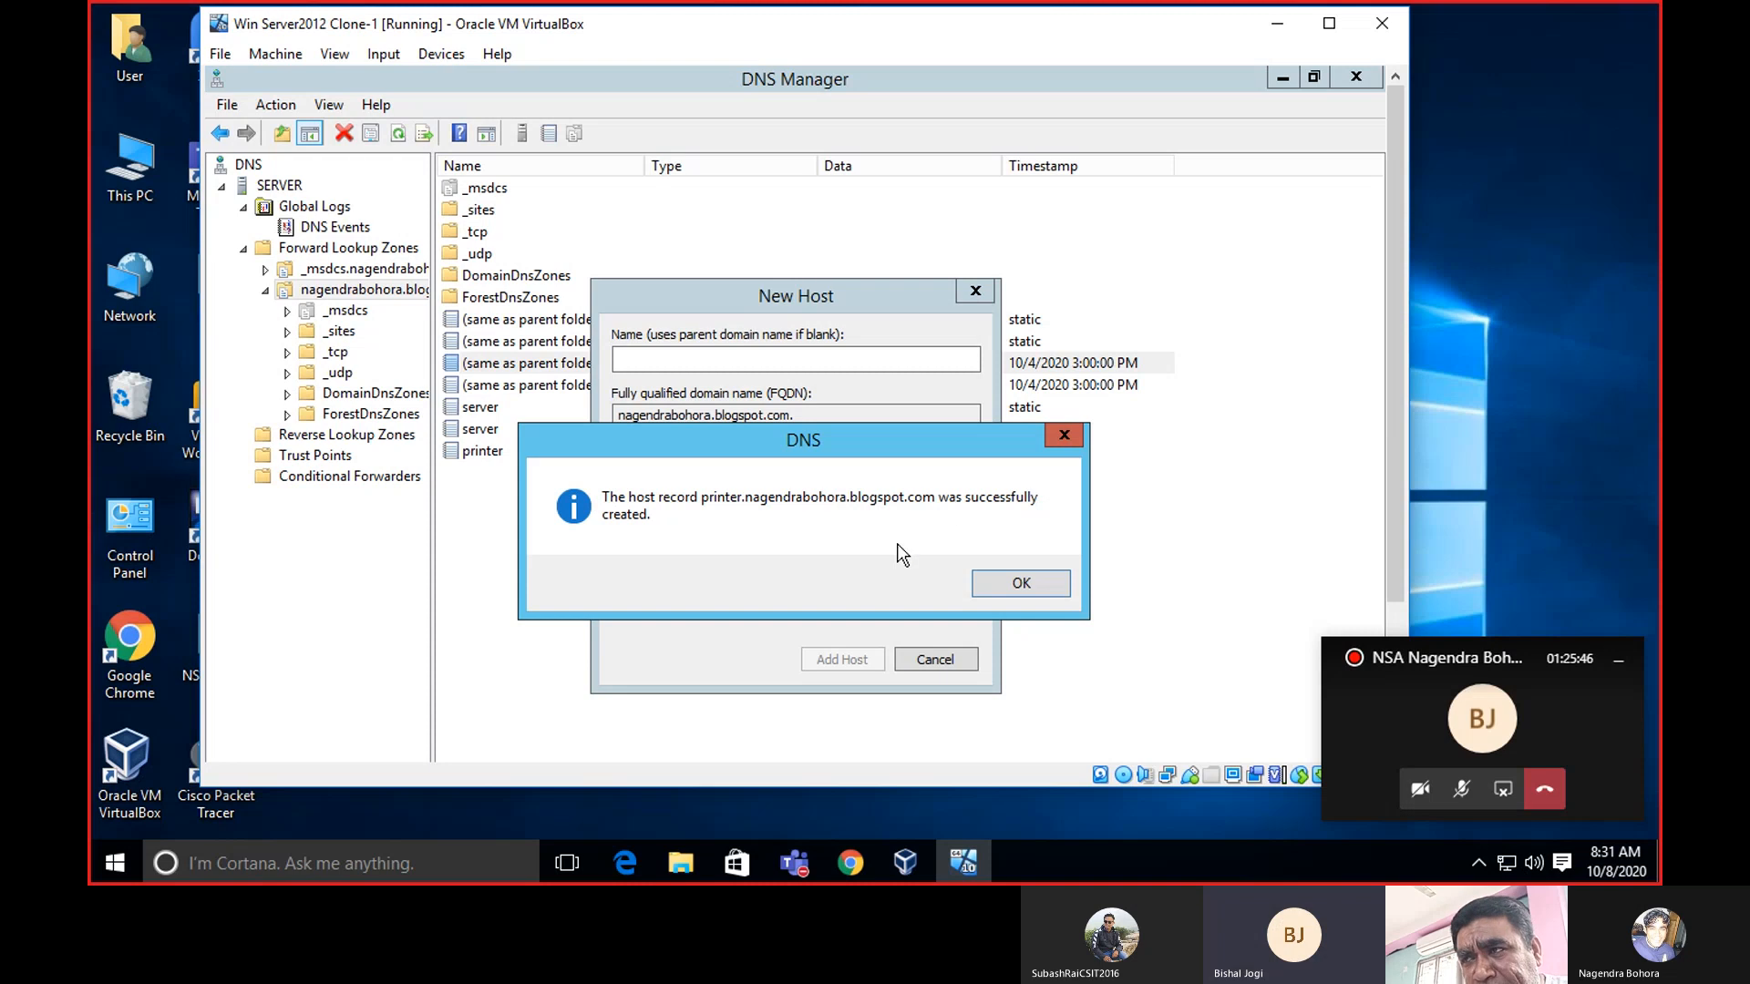
left_click(1042, 589)
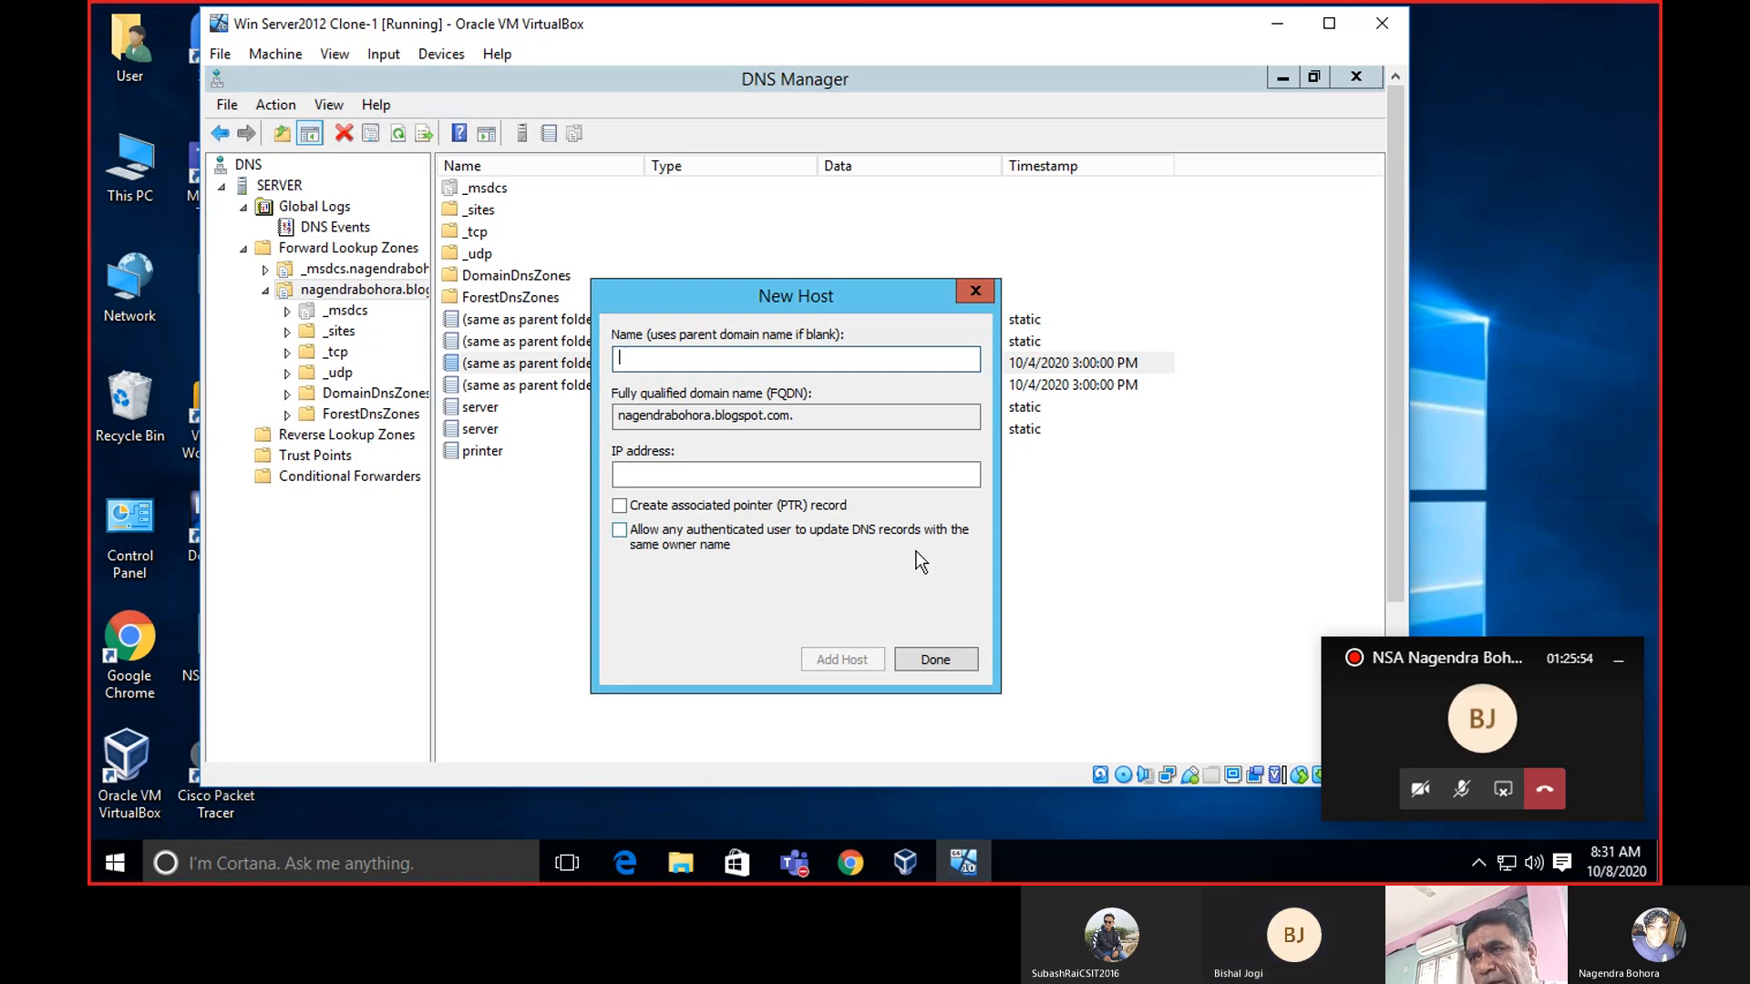
left_click(976, 292)
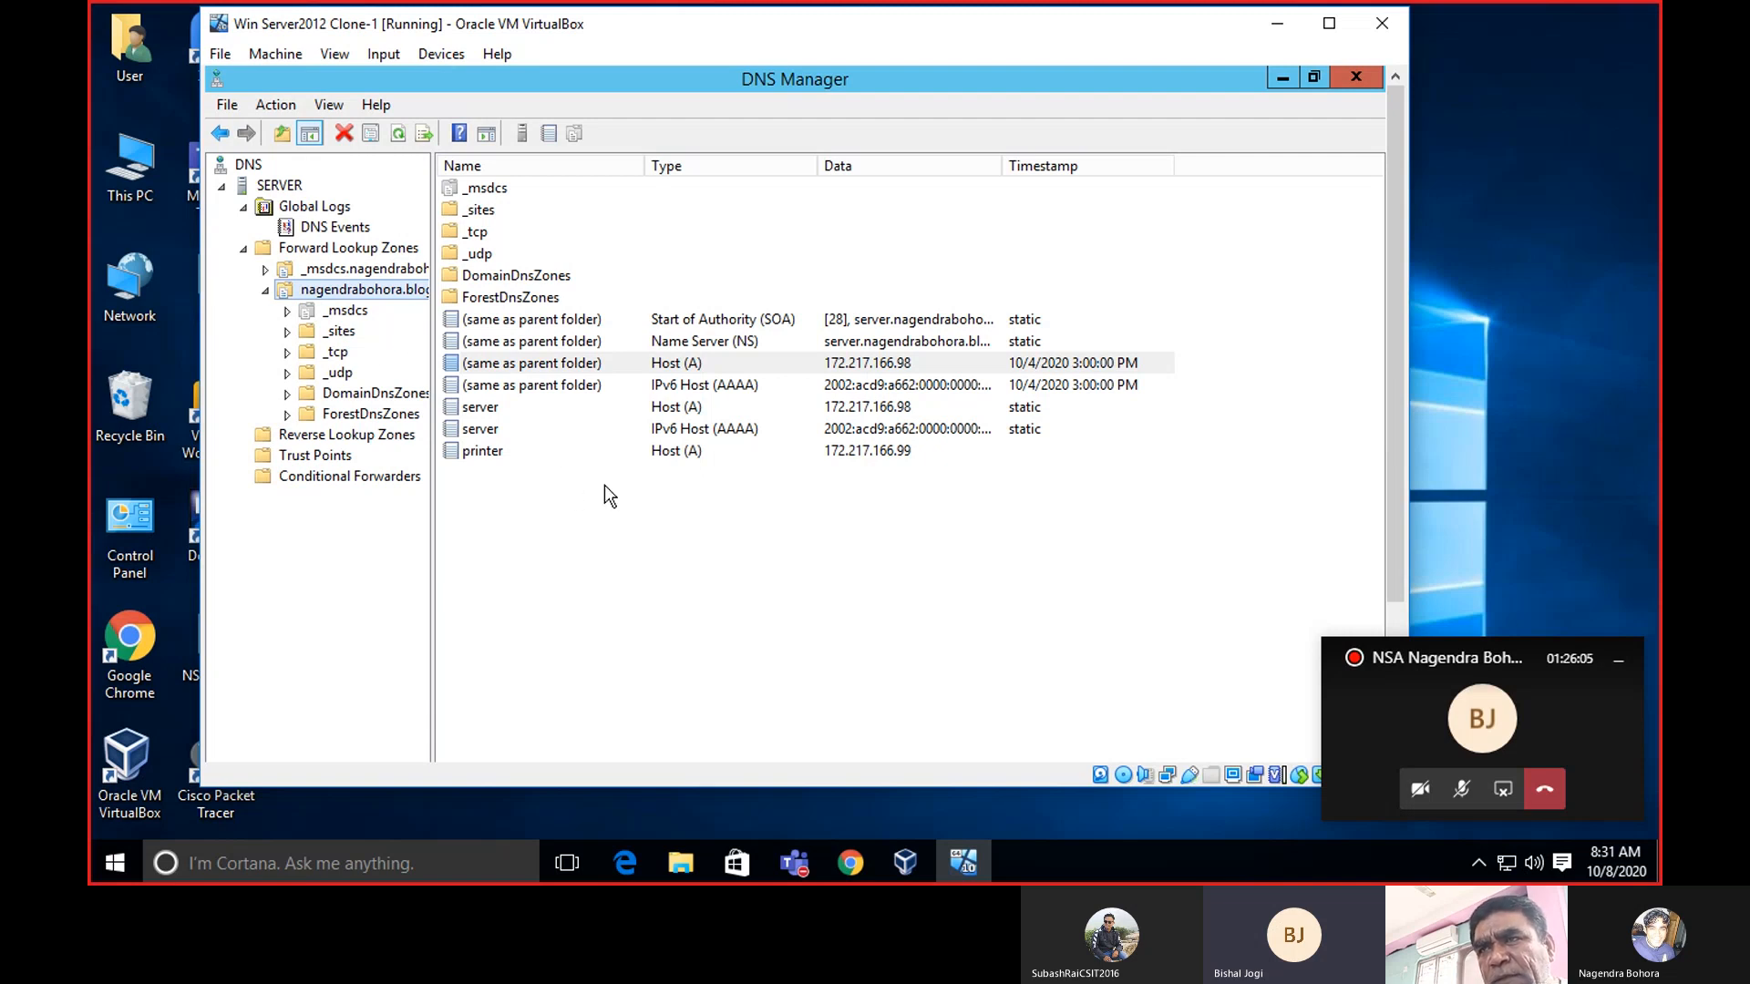
left_click(676, 459)
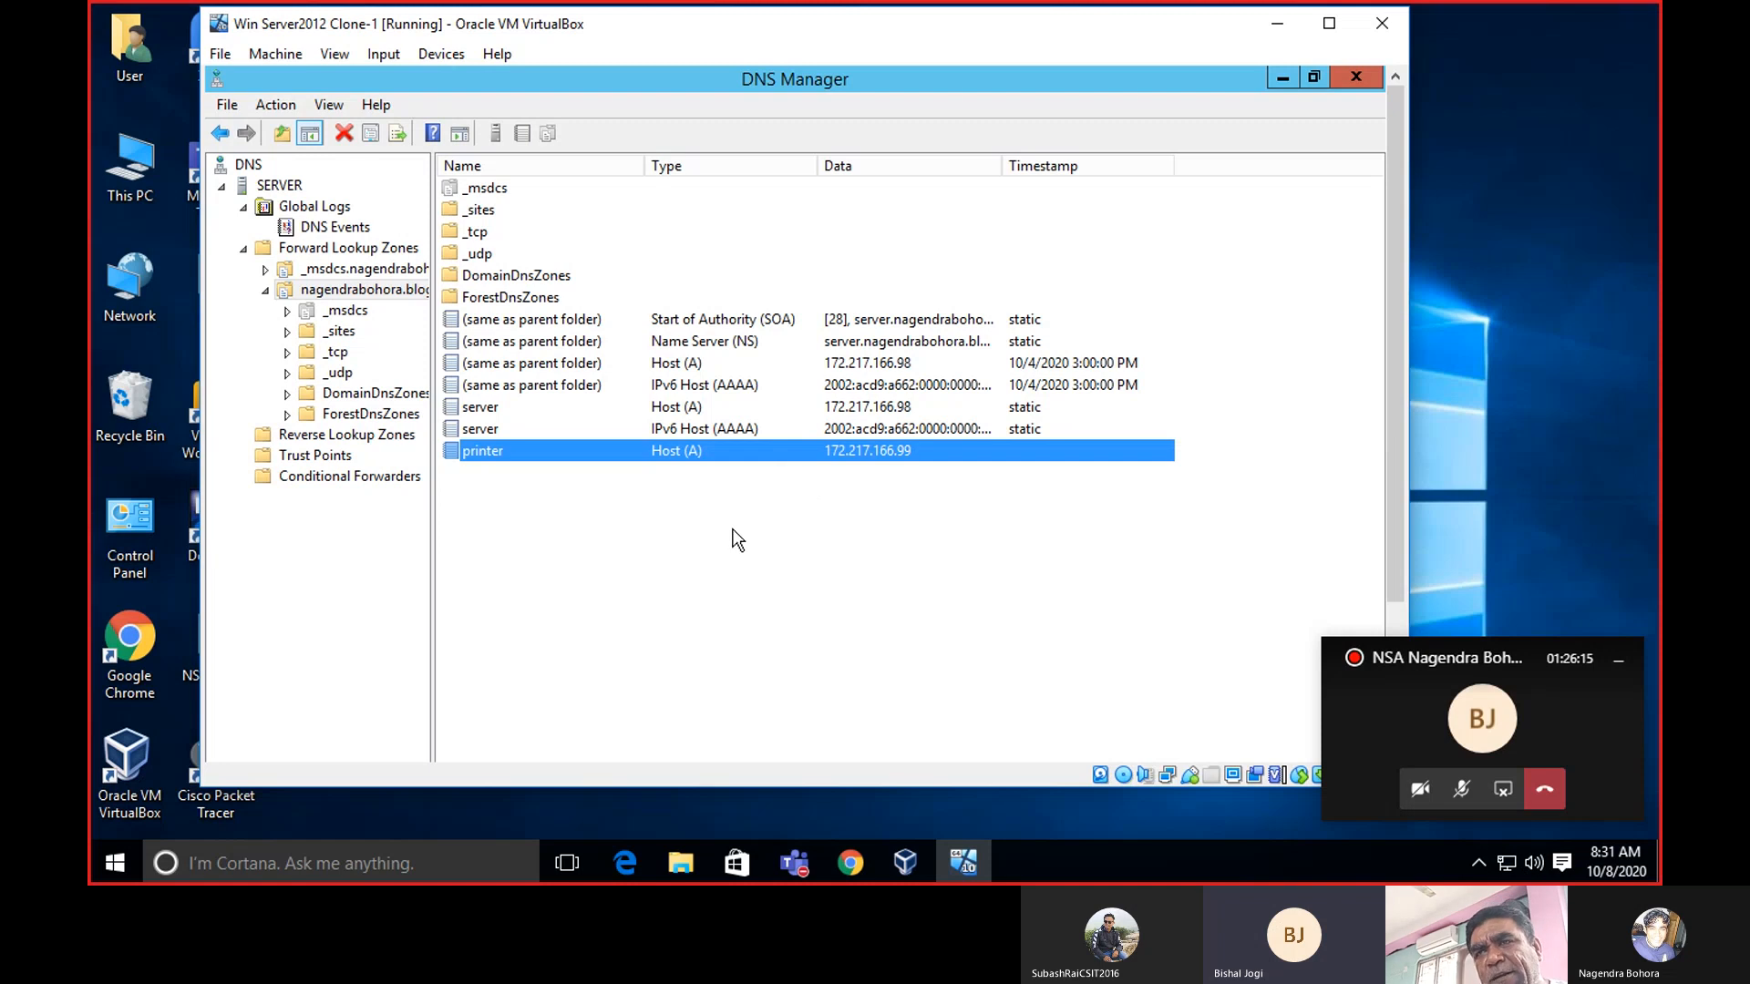
right_click(312, 290)
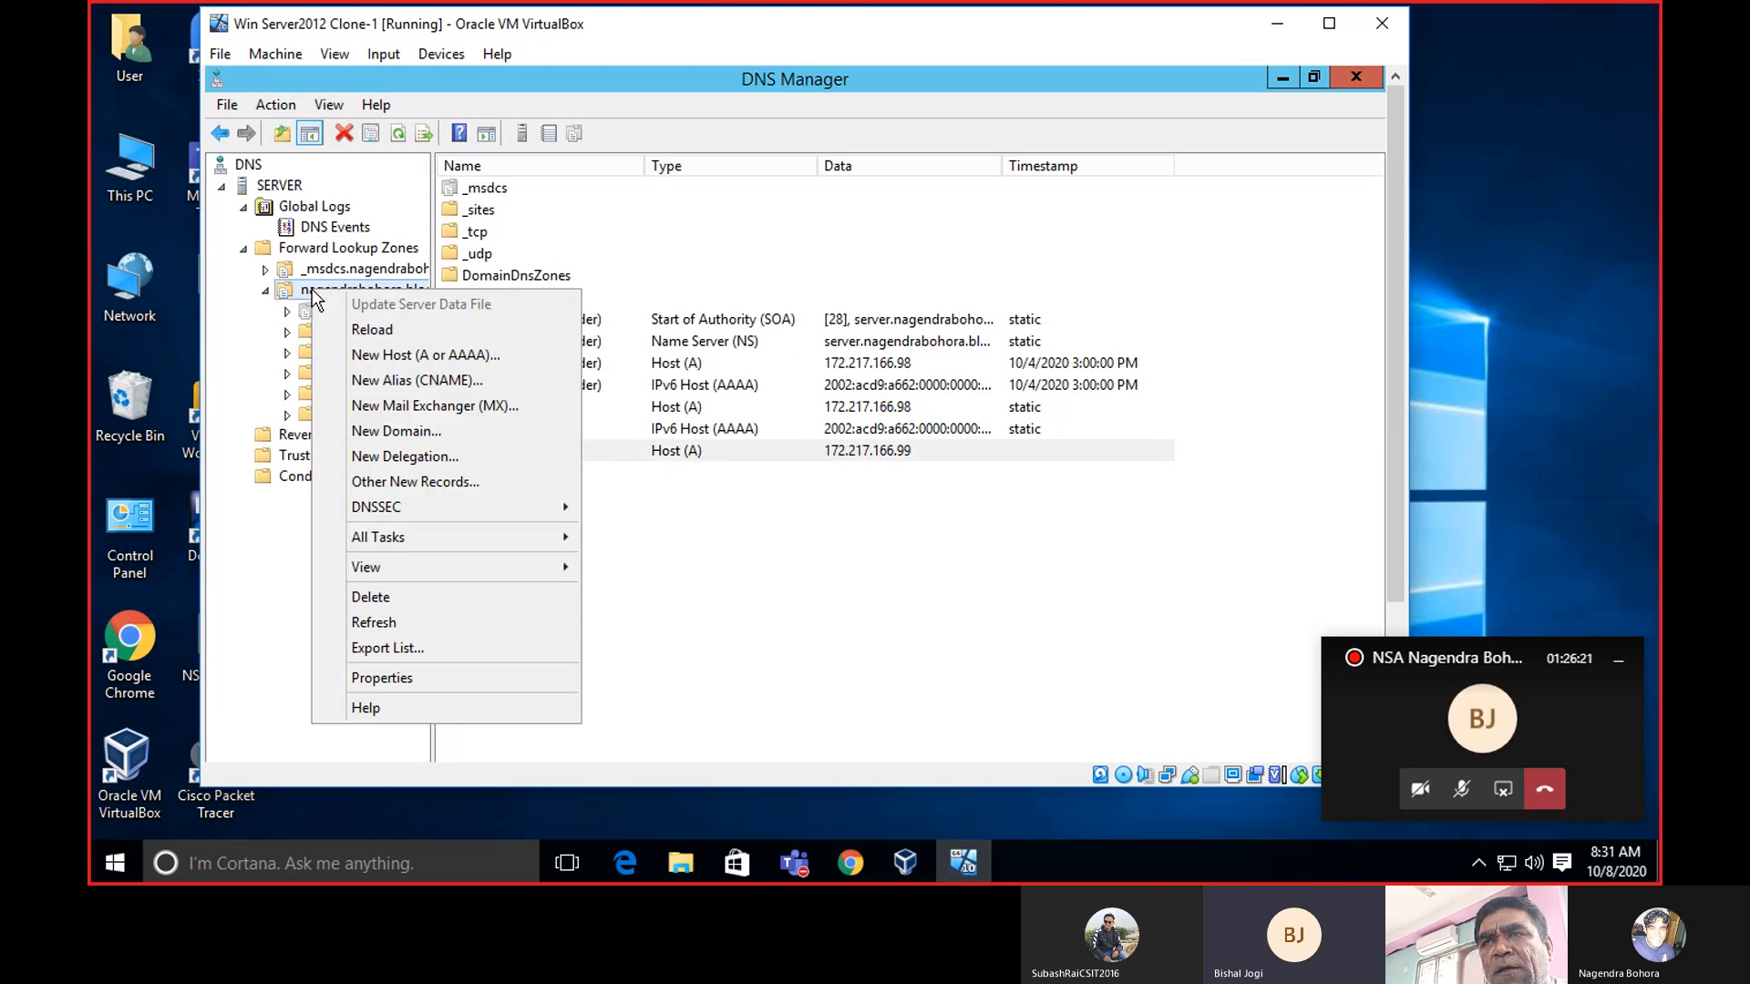
Add a 'shopping' Host (A) record at 172.217.166.100 and close the New Host form.
left_click(405, 355)
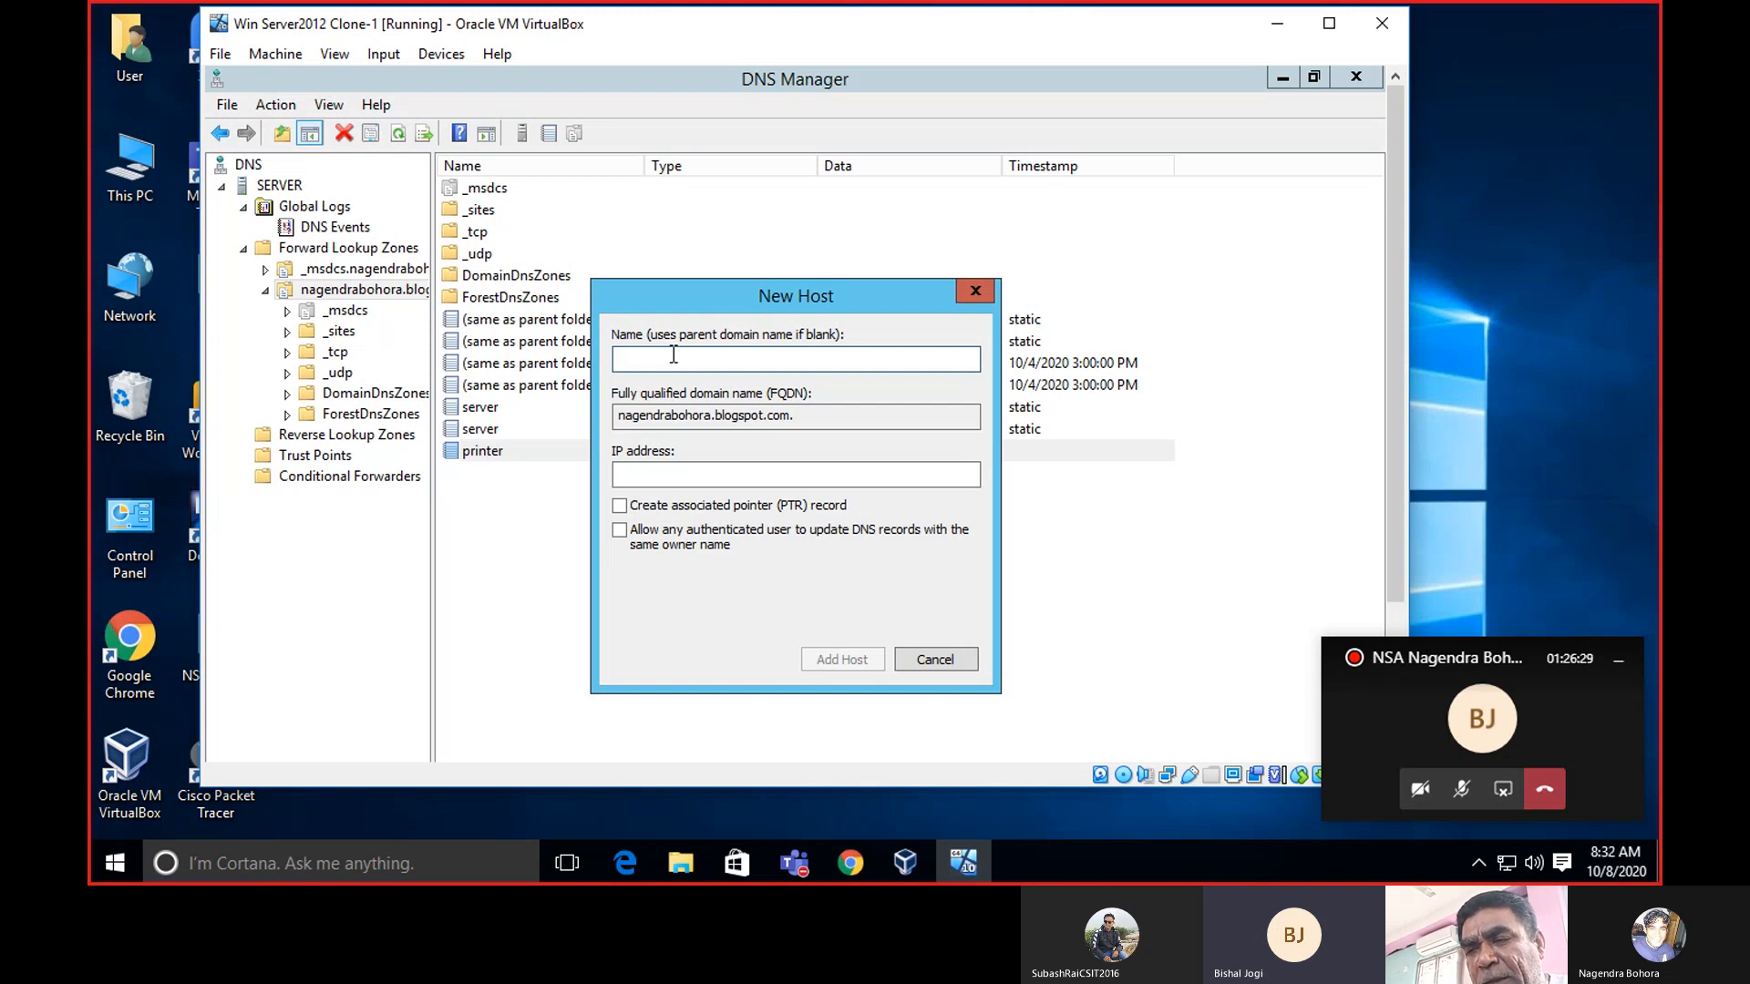
type("shopp")
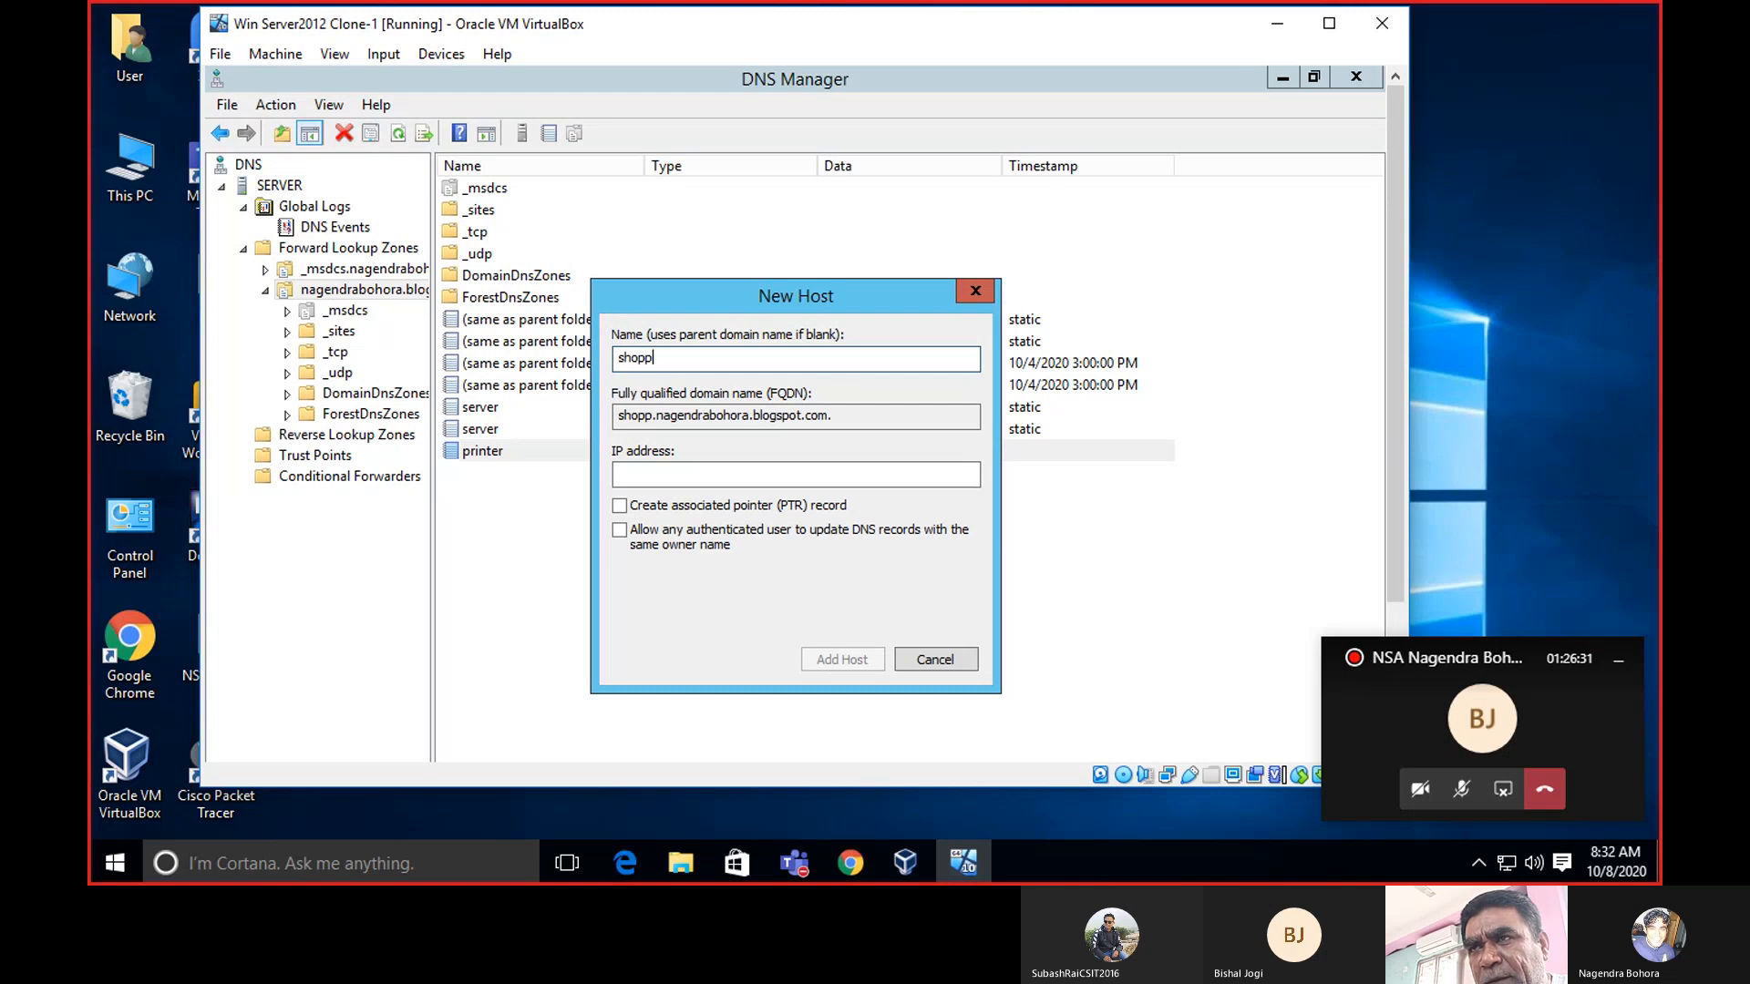
type("ing")
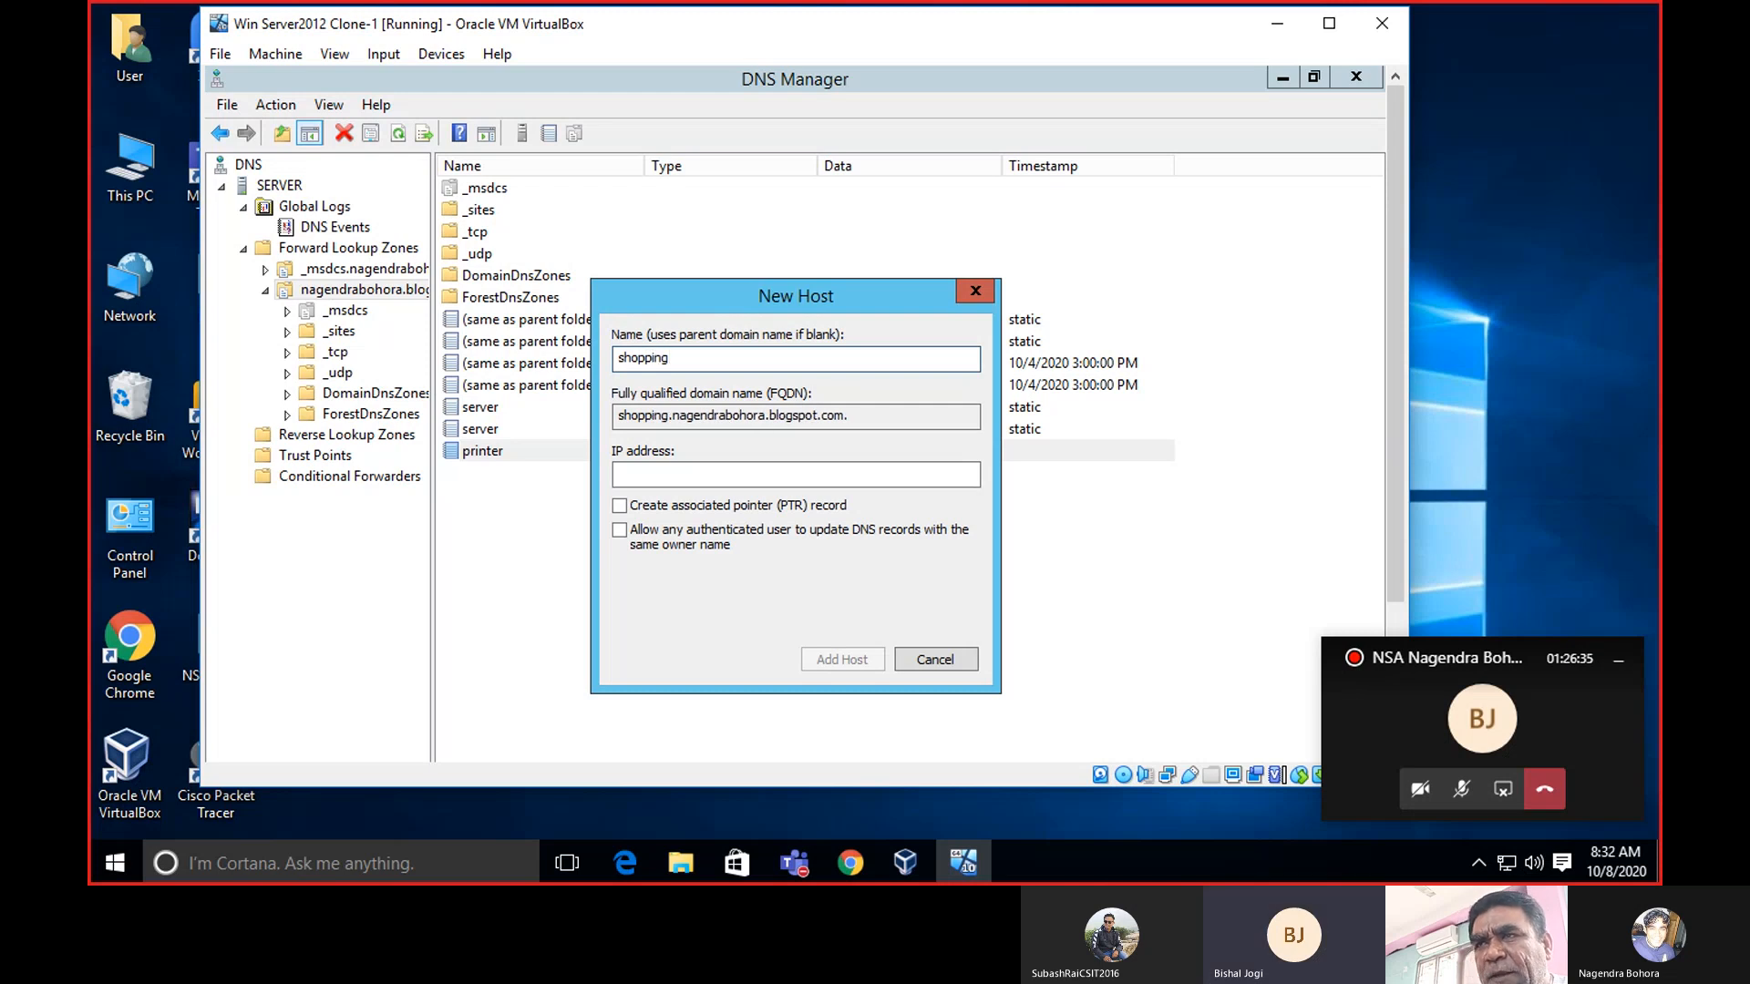
left_click(638, 471)
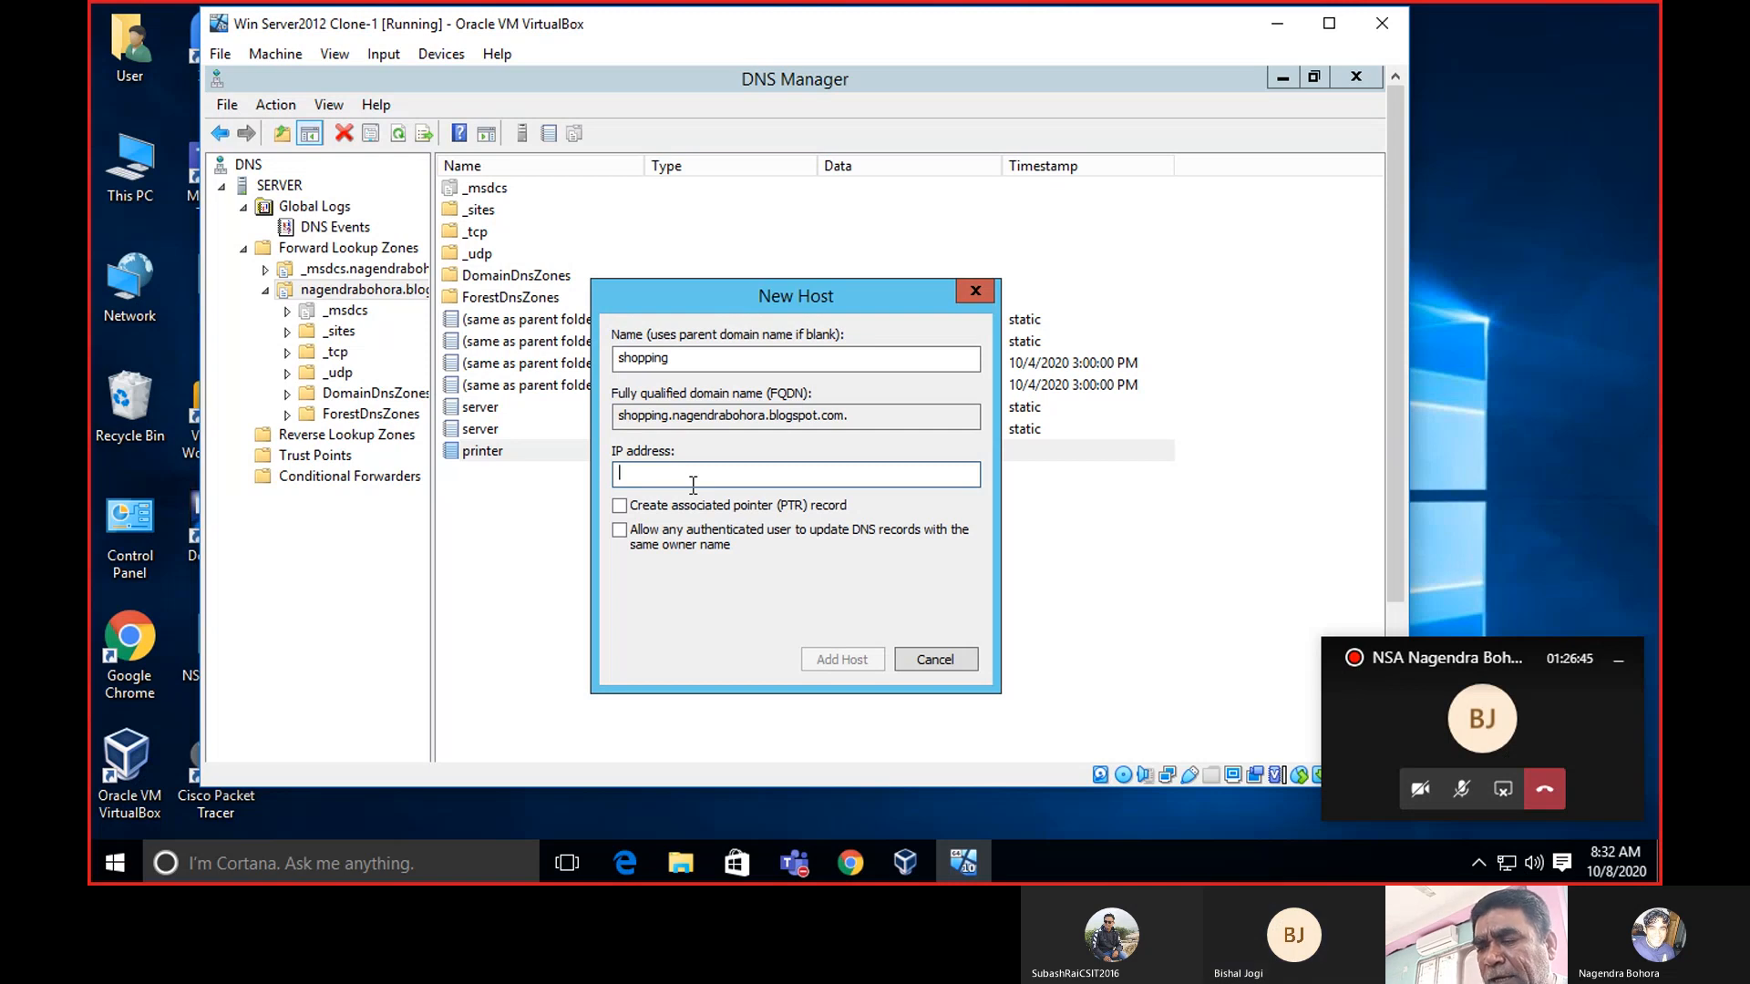
type("172")
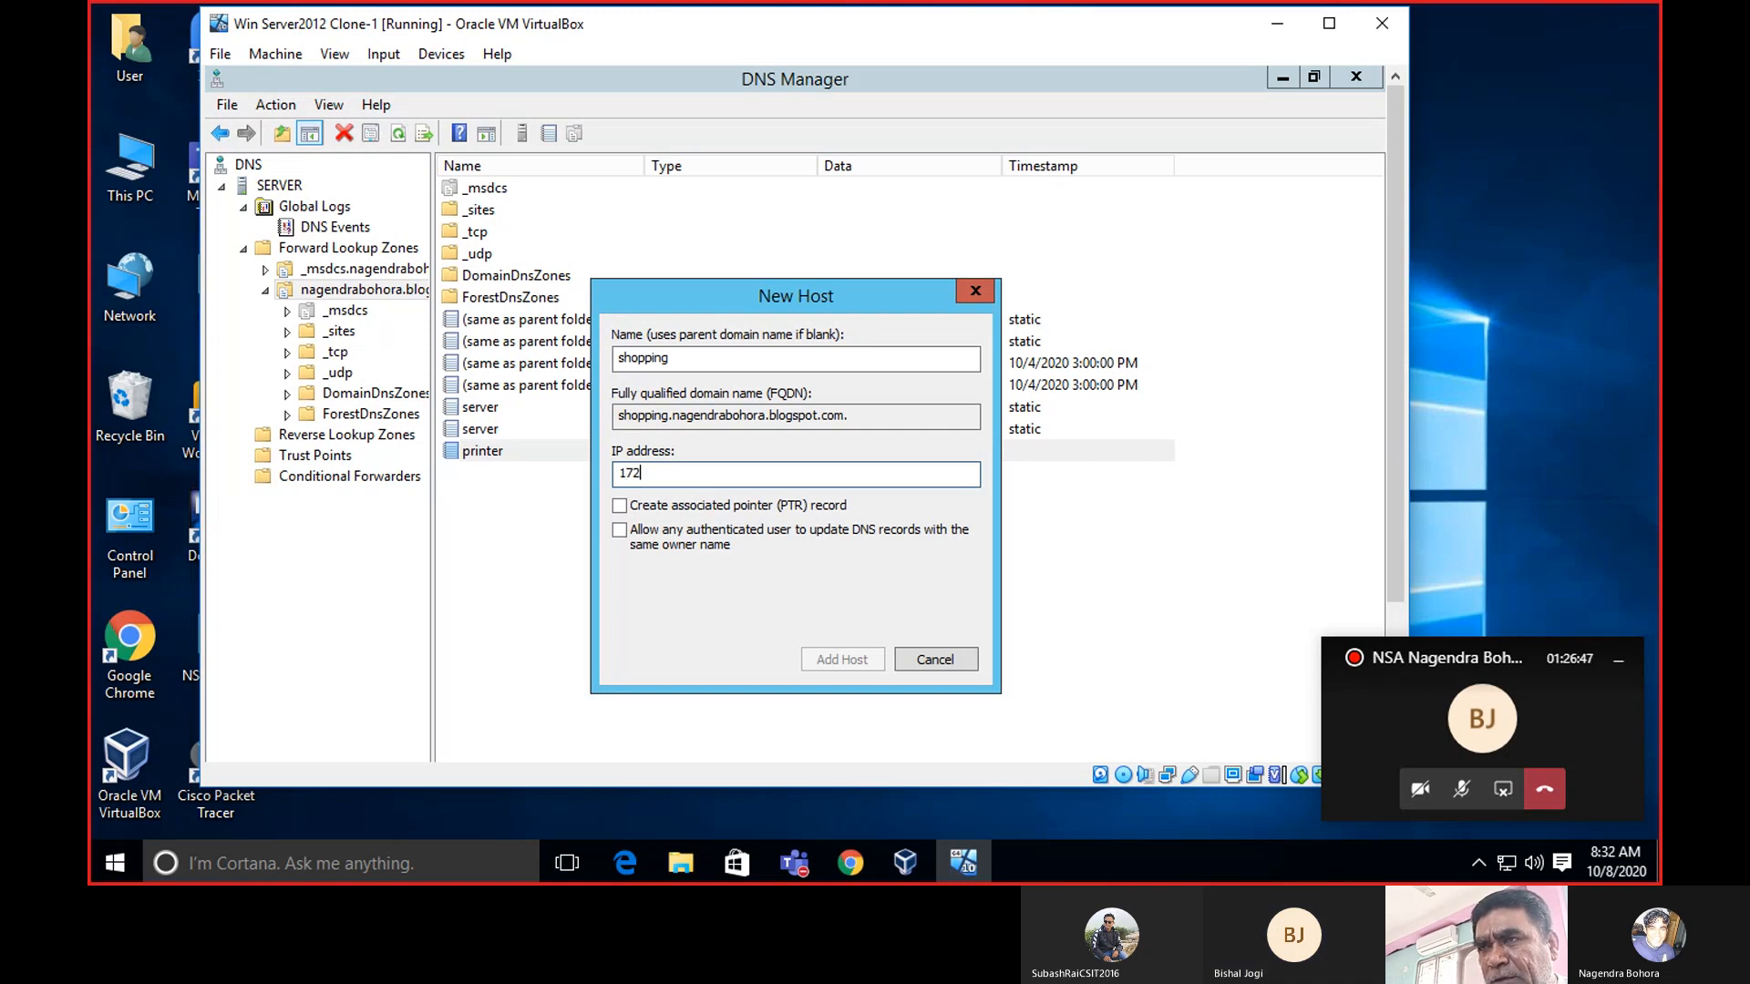
type(".")
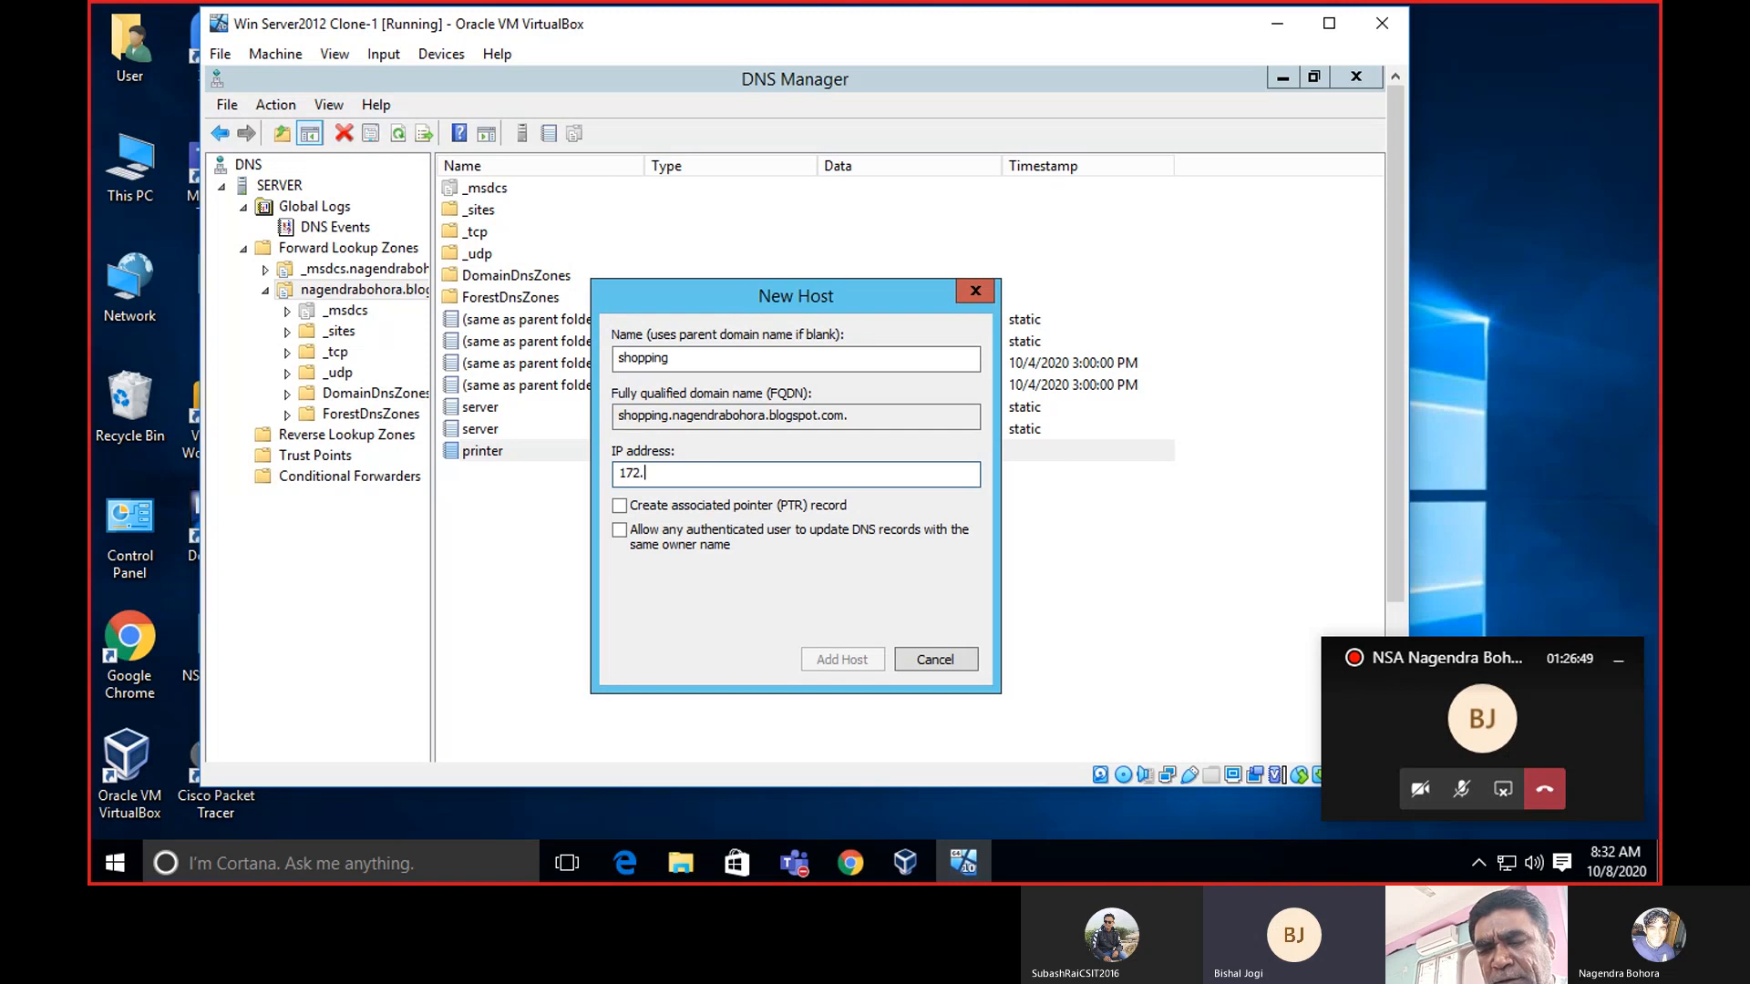
type("217.")
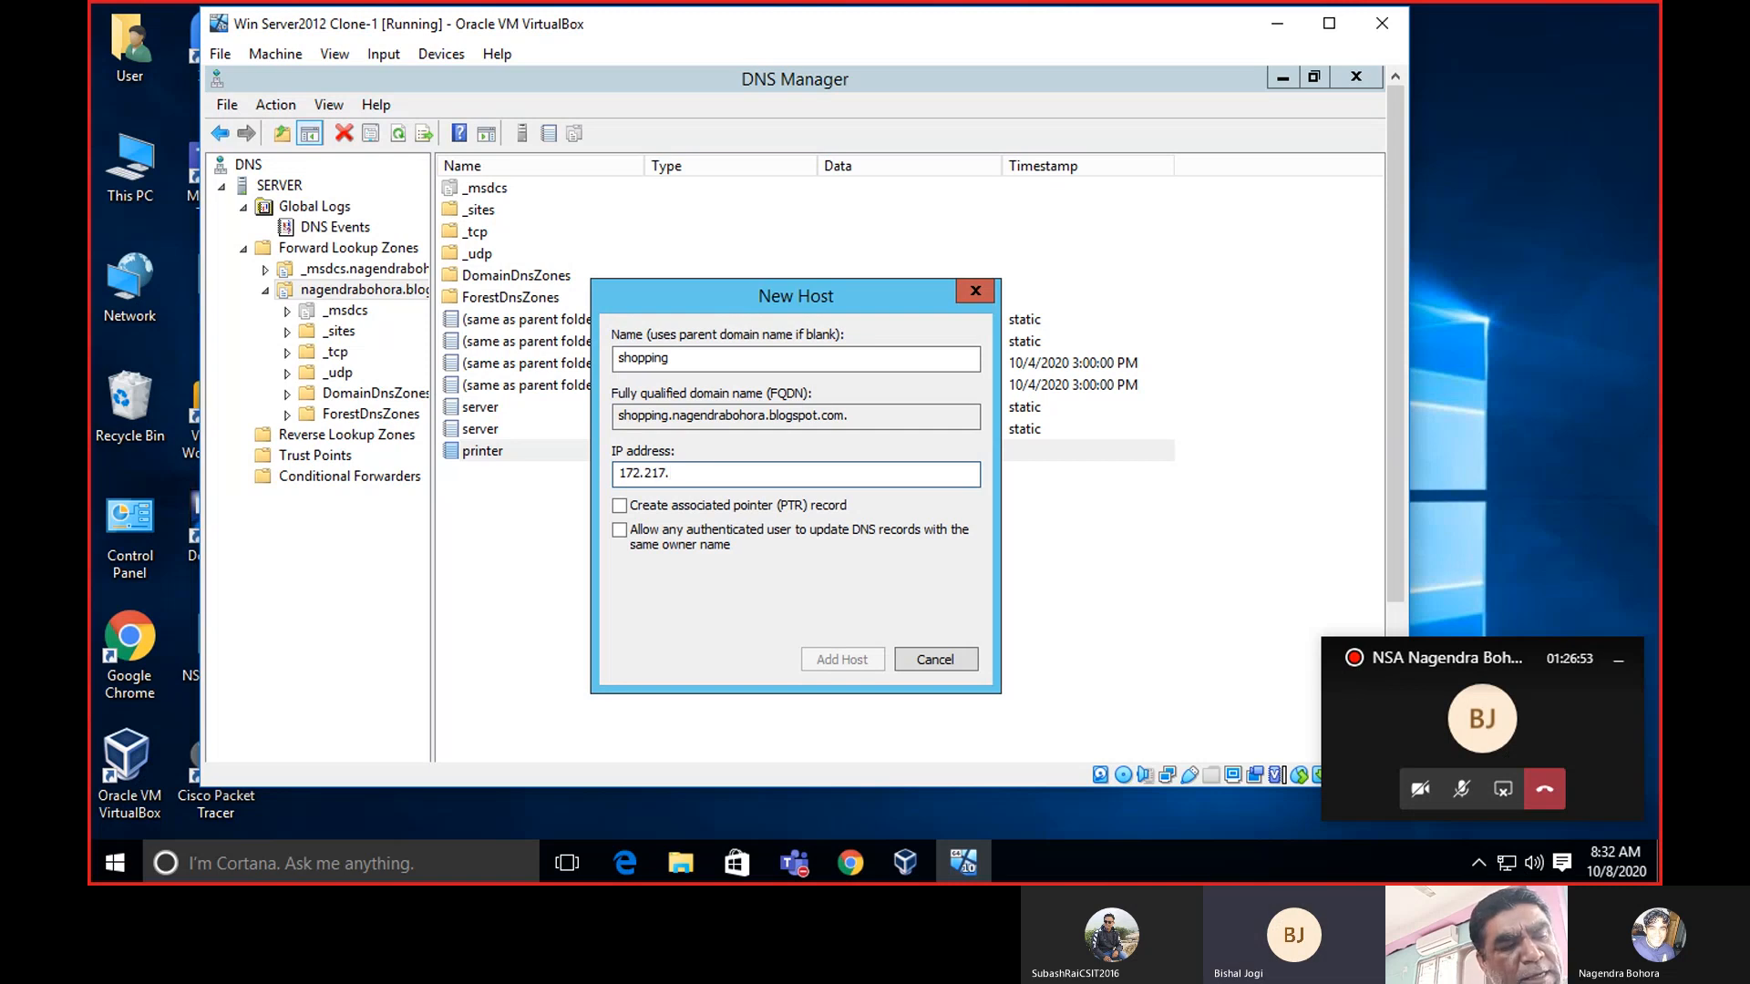
type("166")
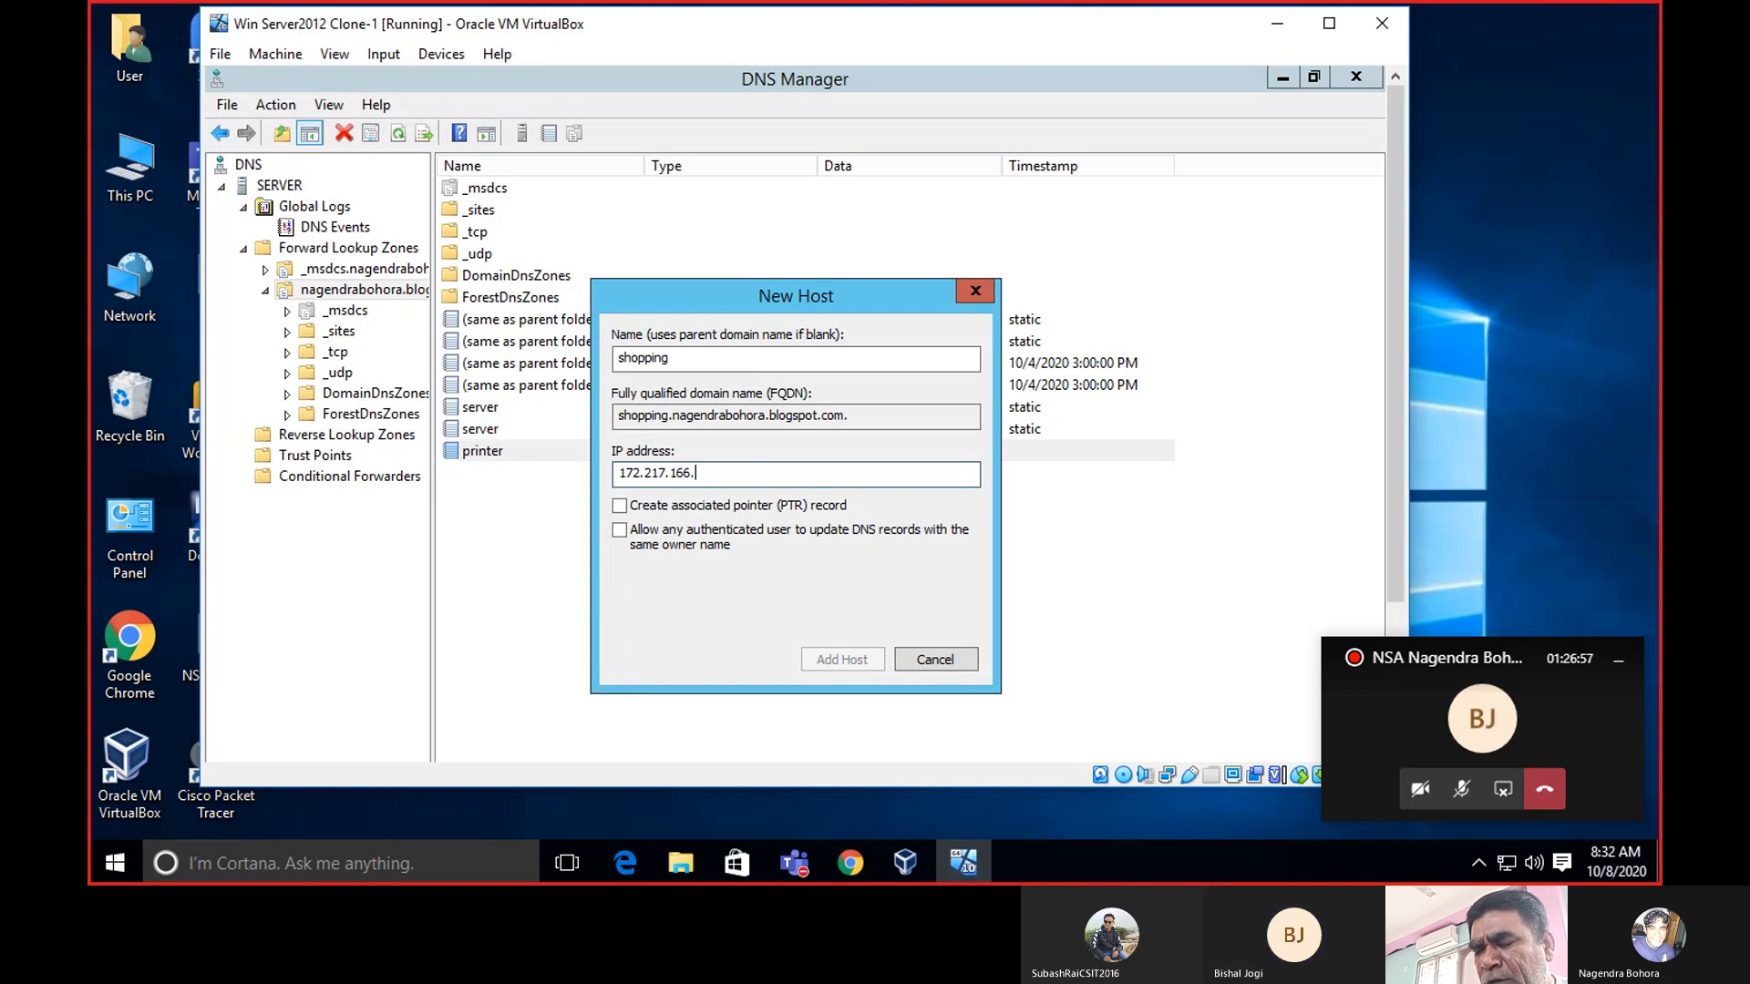
type(".100")
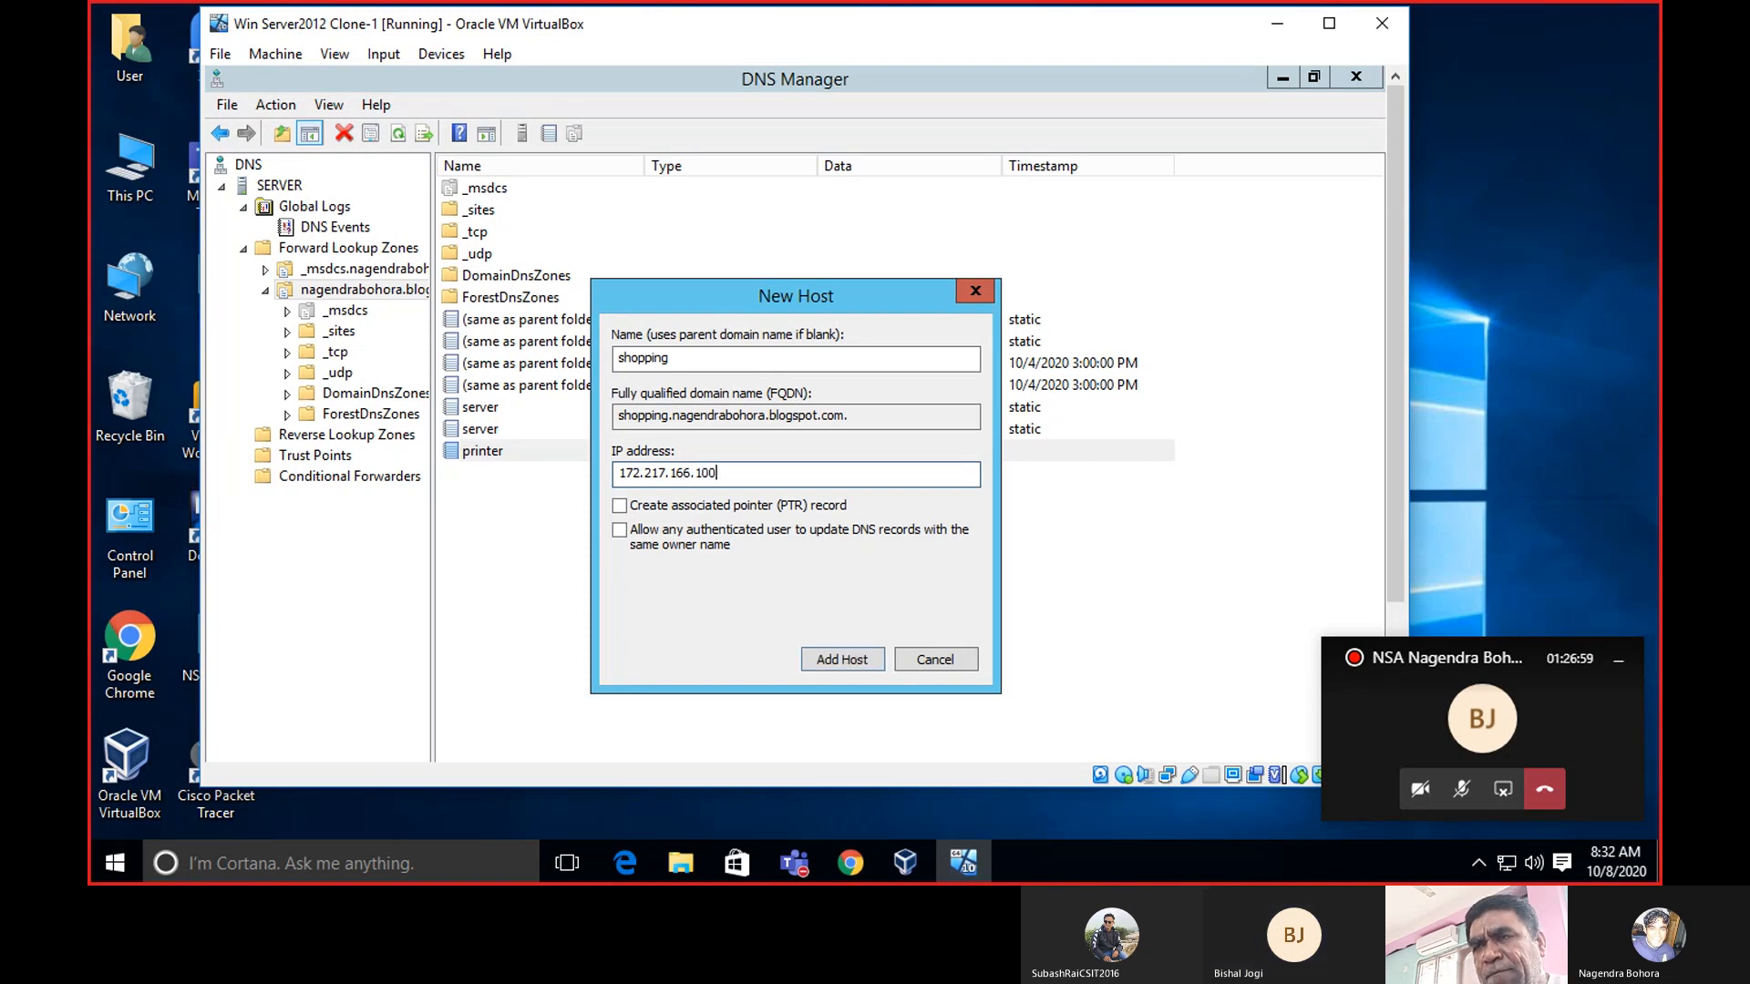
left_click(851, 655)
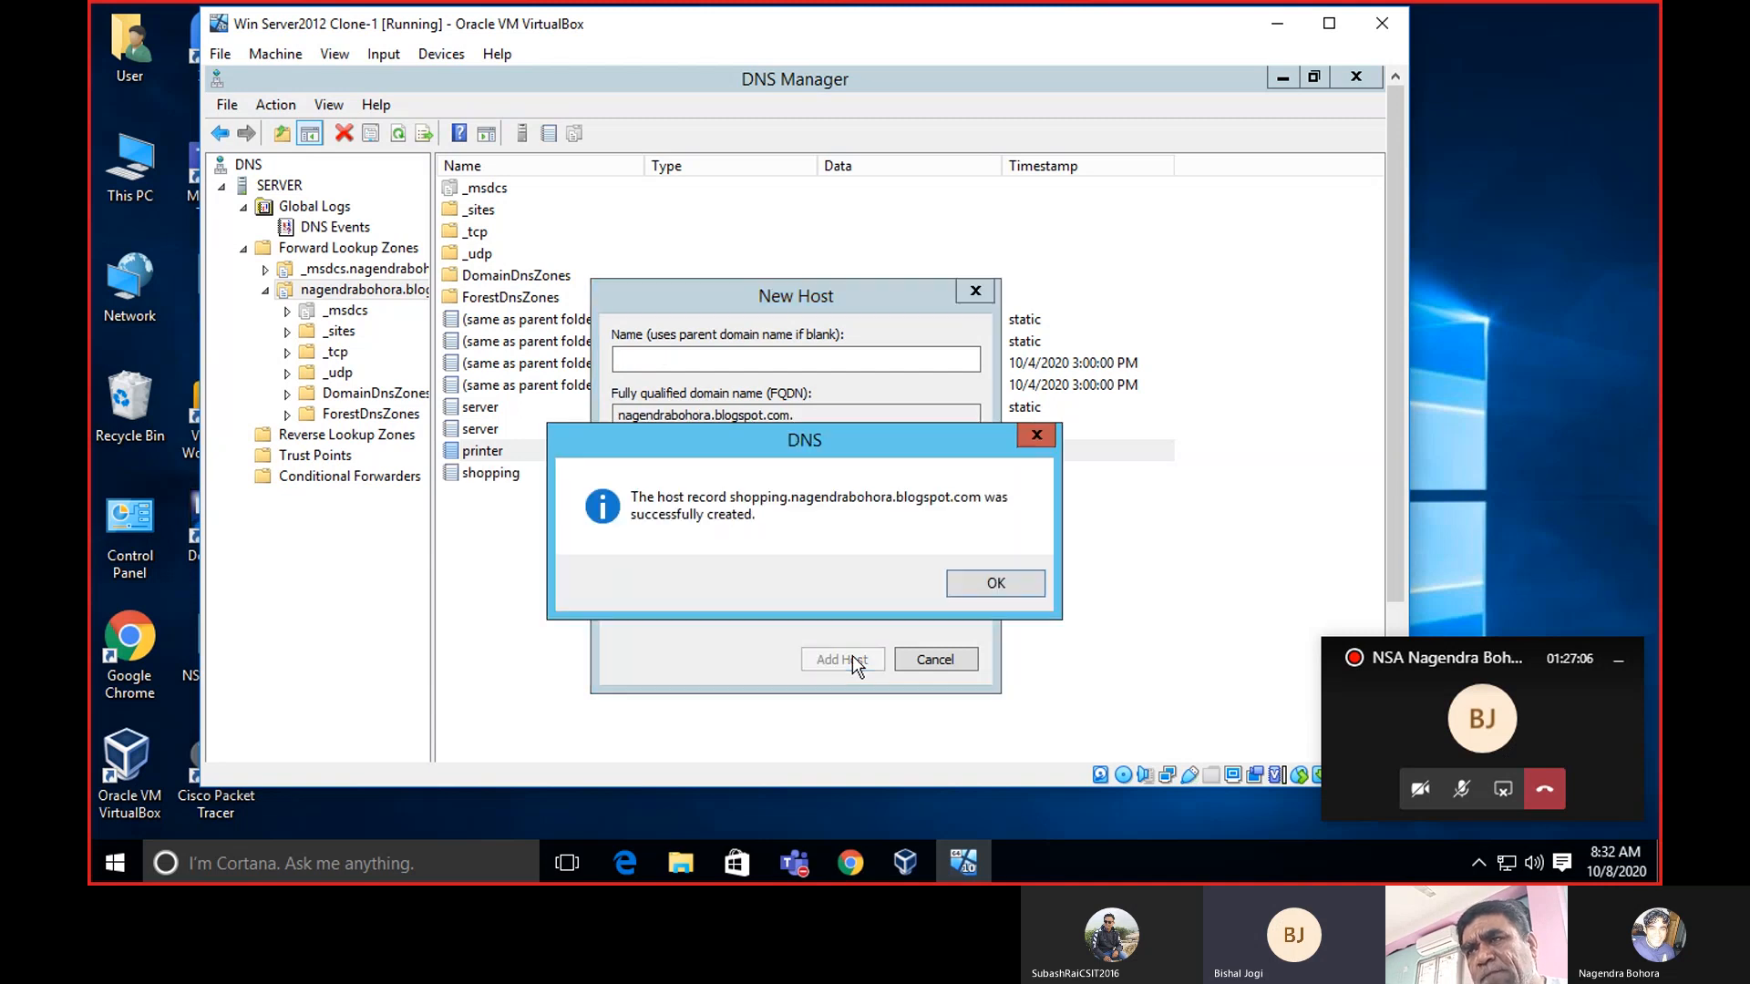
left_click(996, 585)
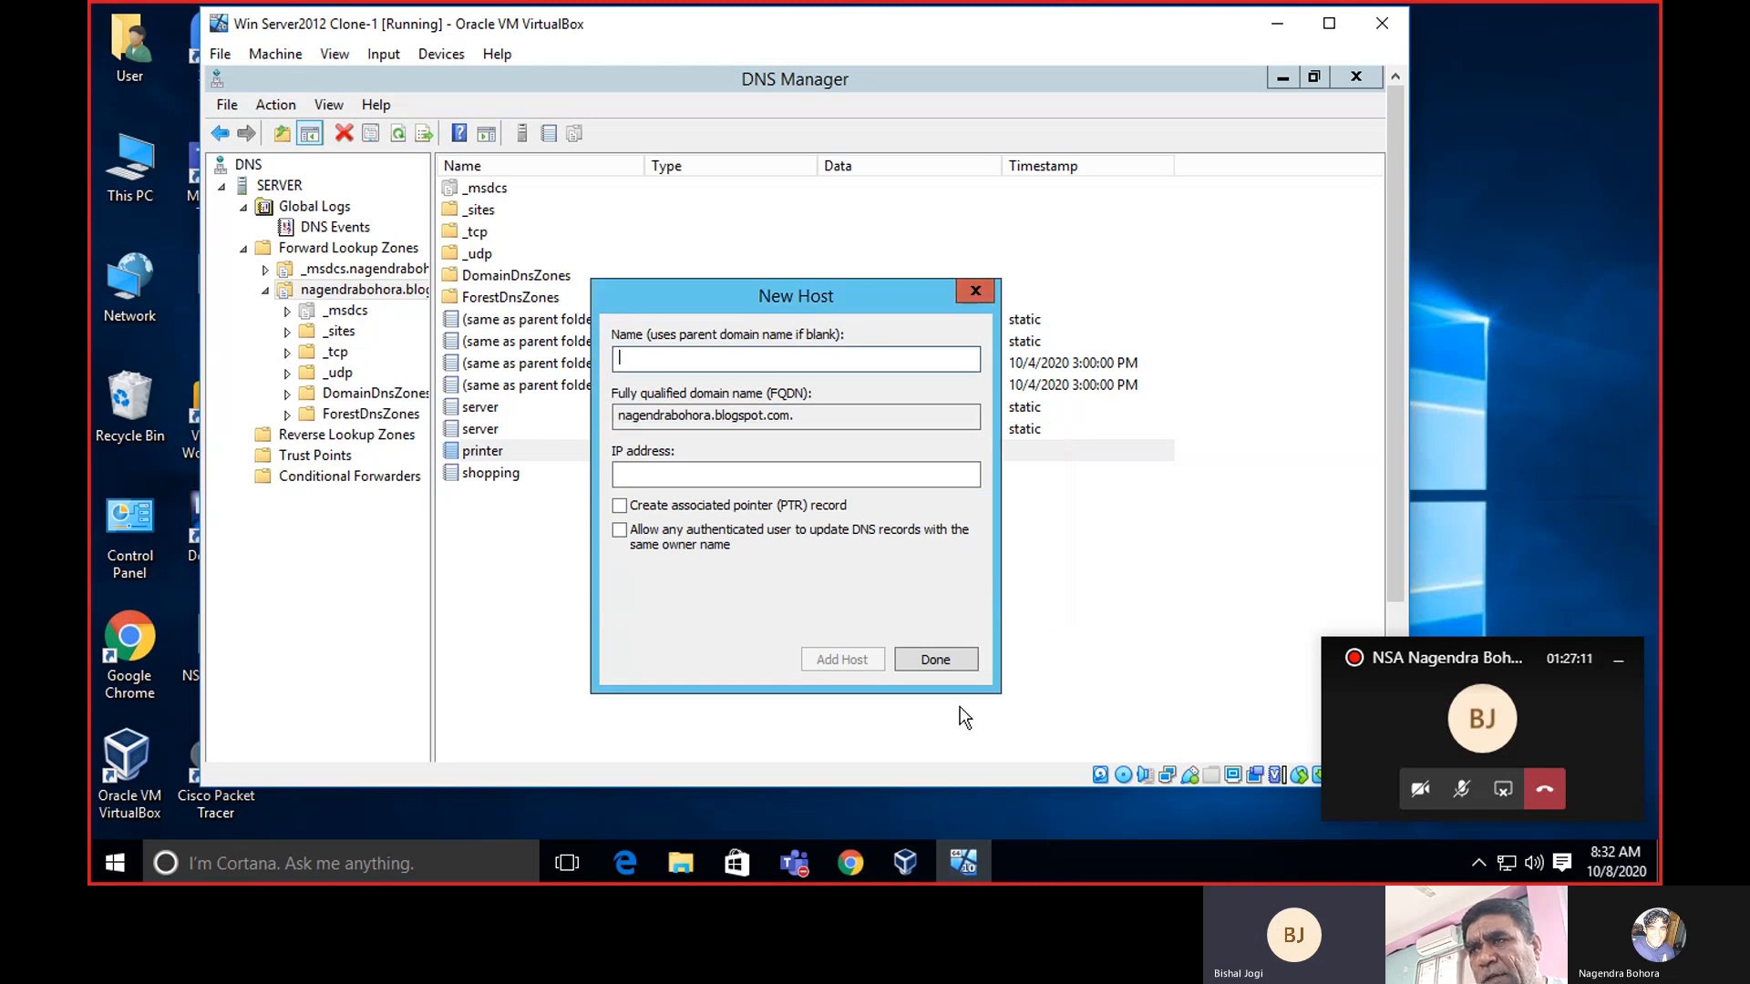
left_click(976, 290)
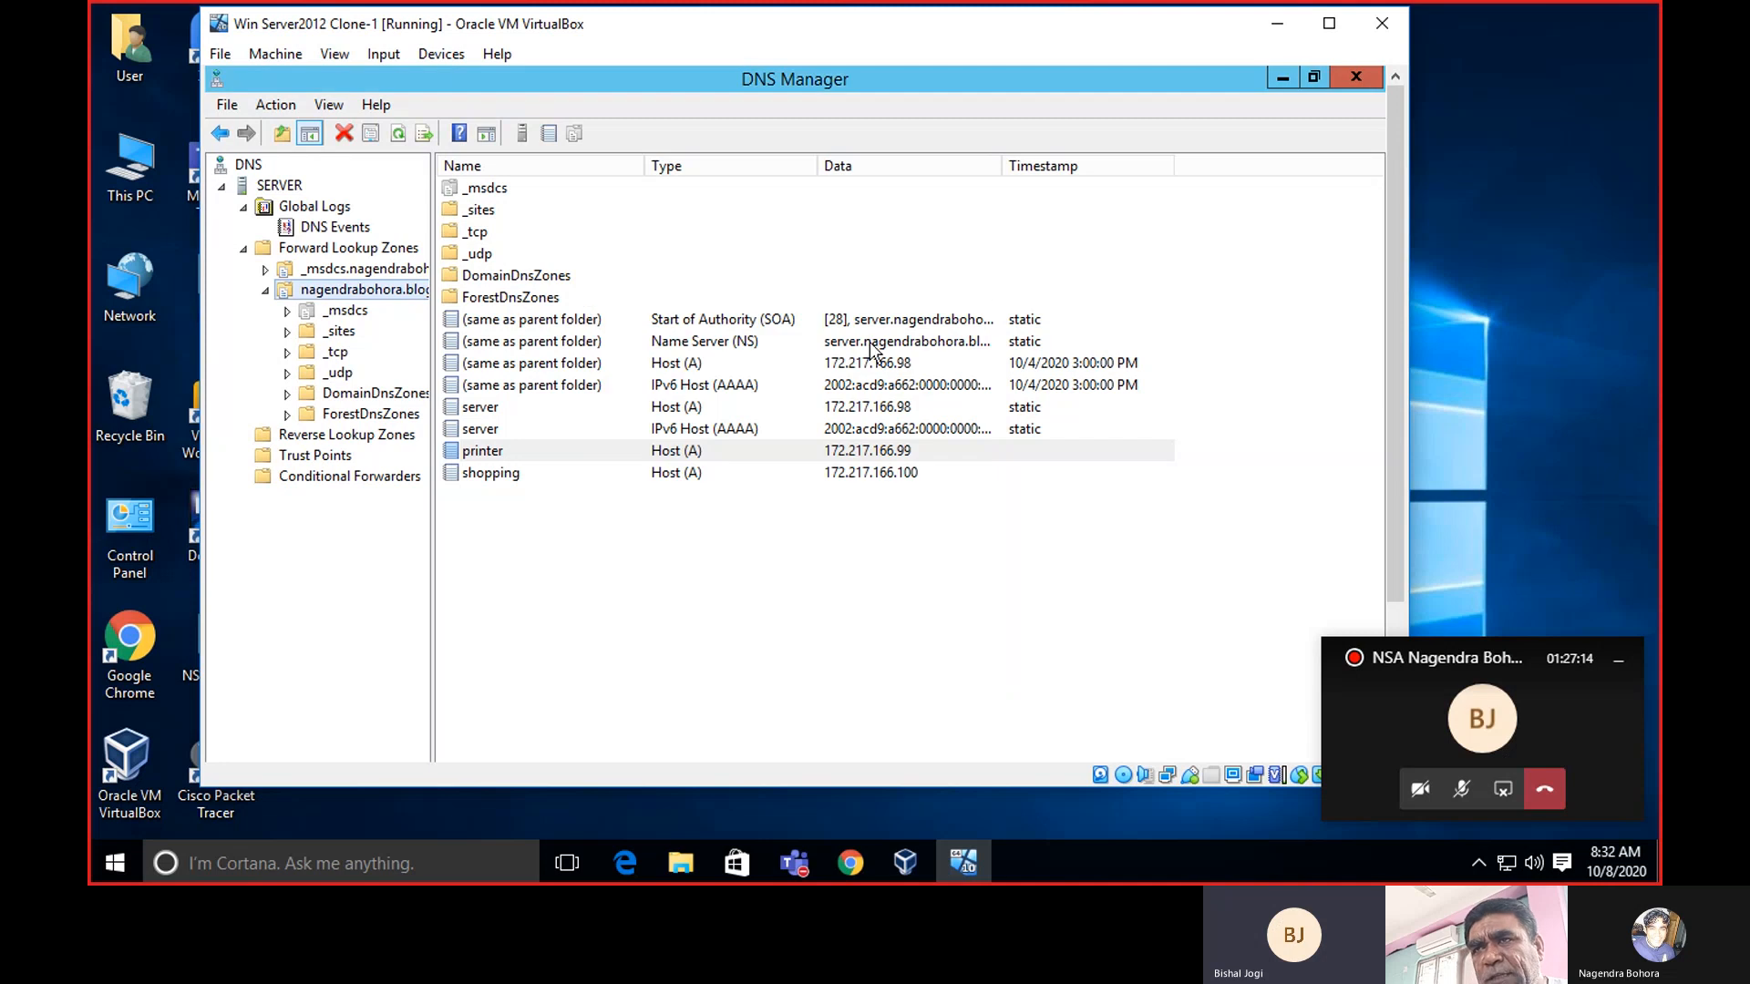
Select the new 'shopping' record, then close DNS Manager.
left_click(720, 476)
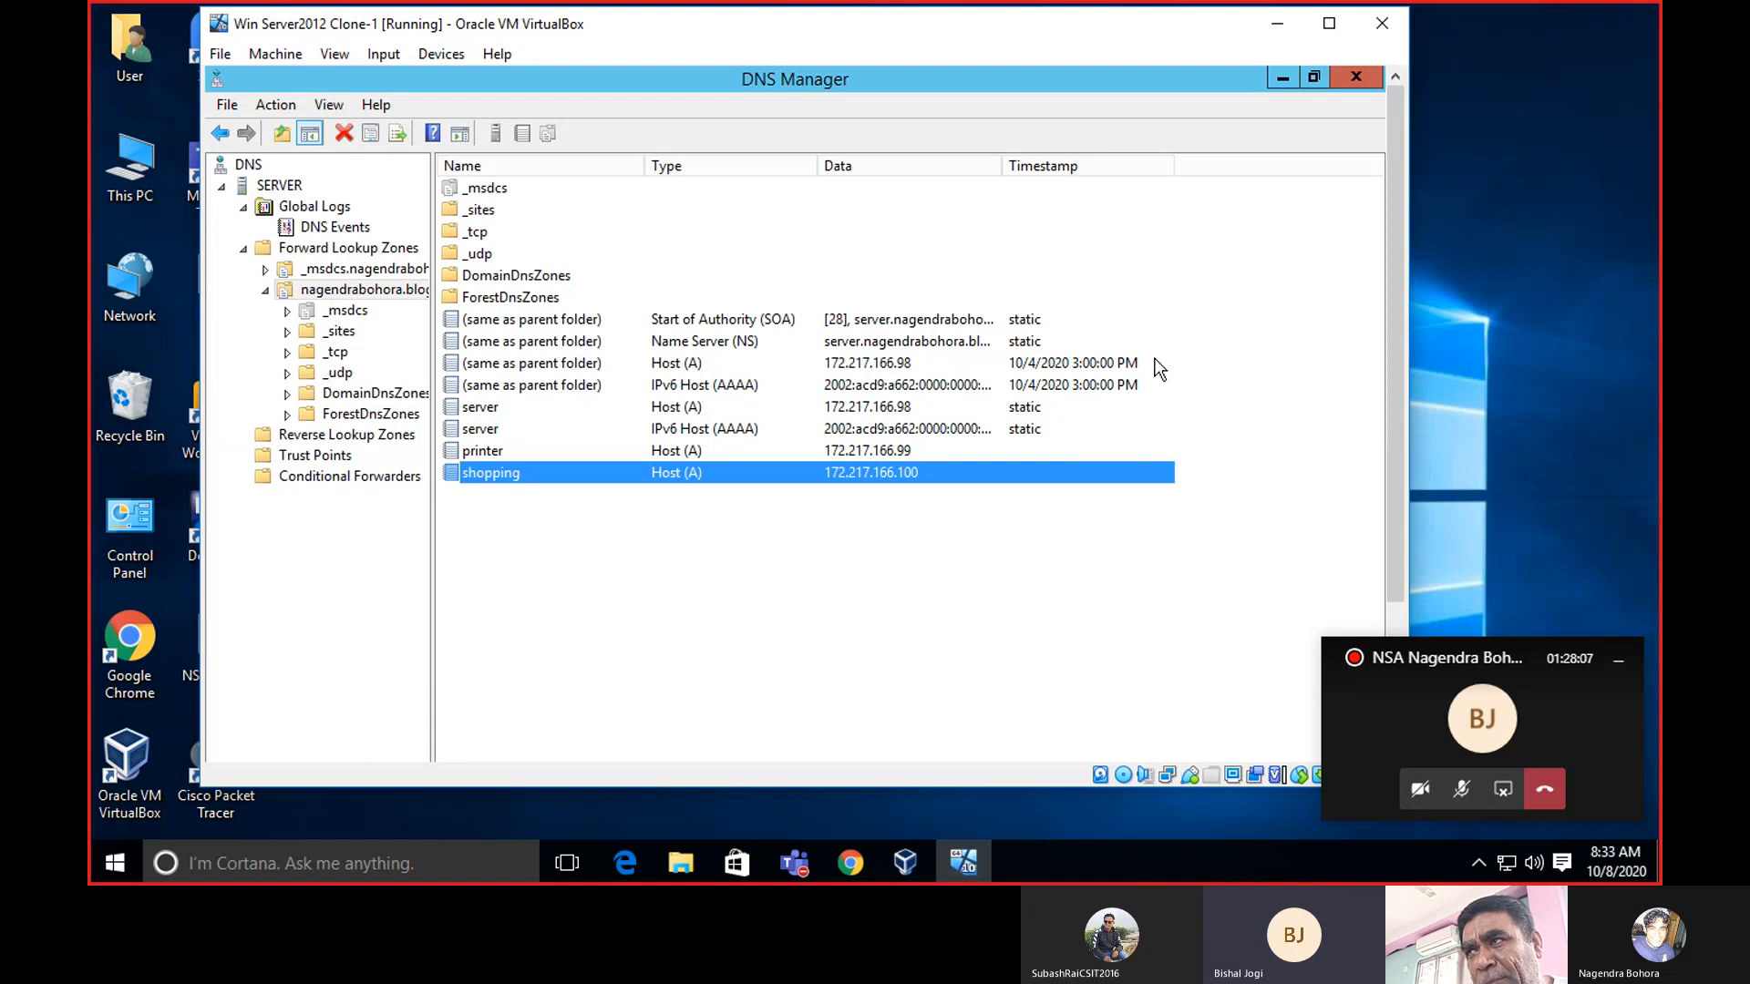
left_click(1349, 79)
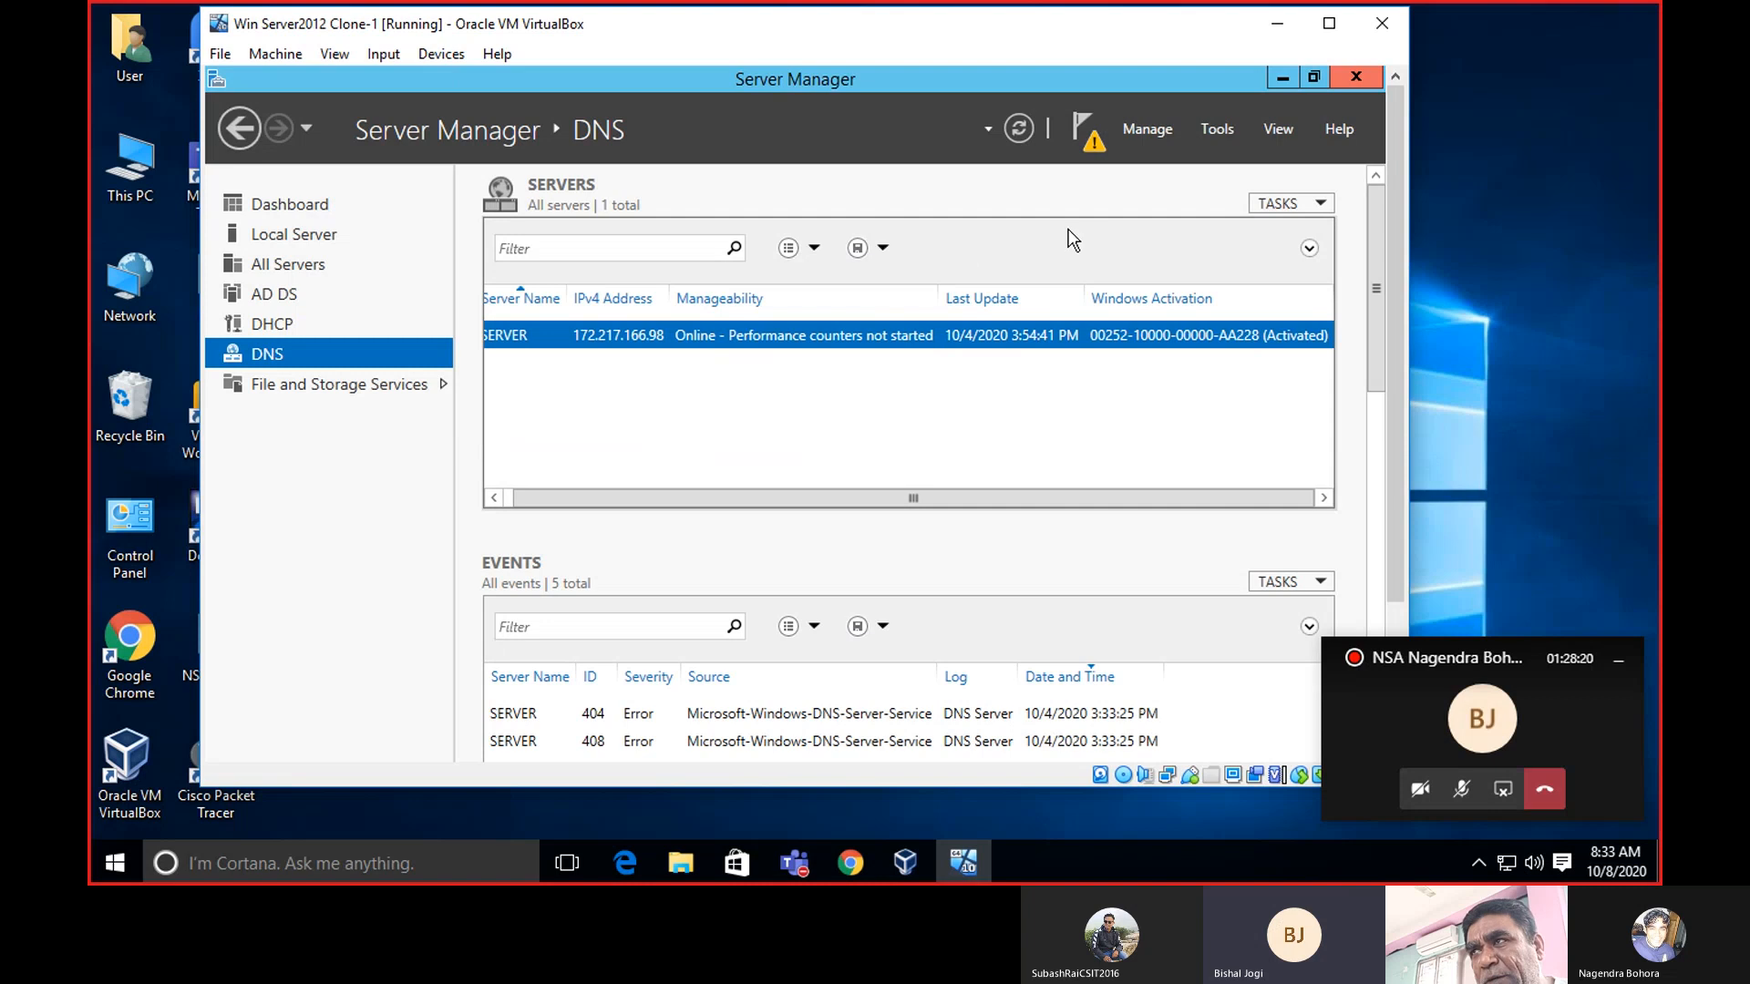
Minimize the server VM and select Win 8.1 Light Clone 1 in VirtualBox Manager.
left_click(1273, 26)
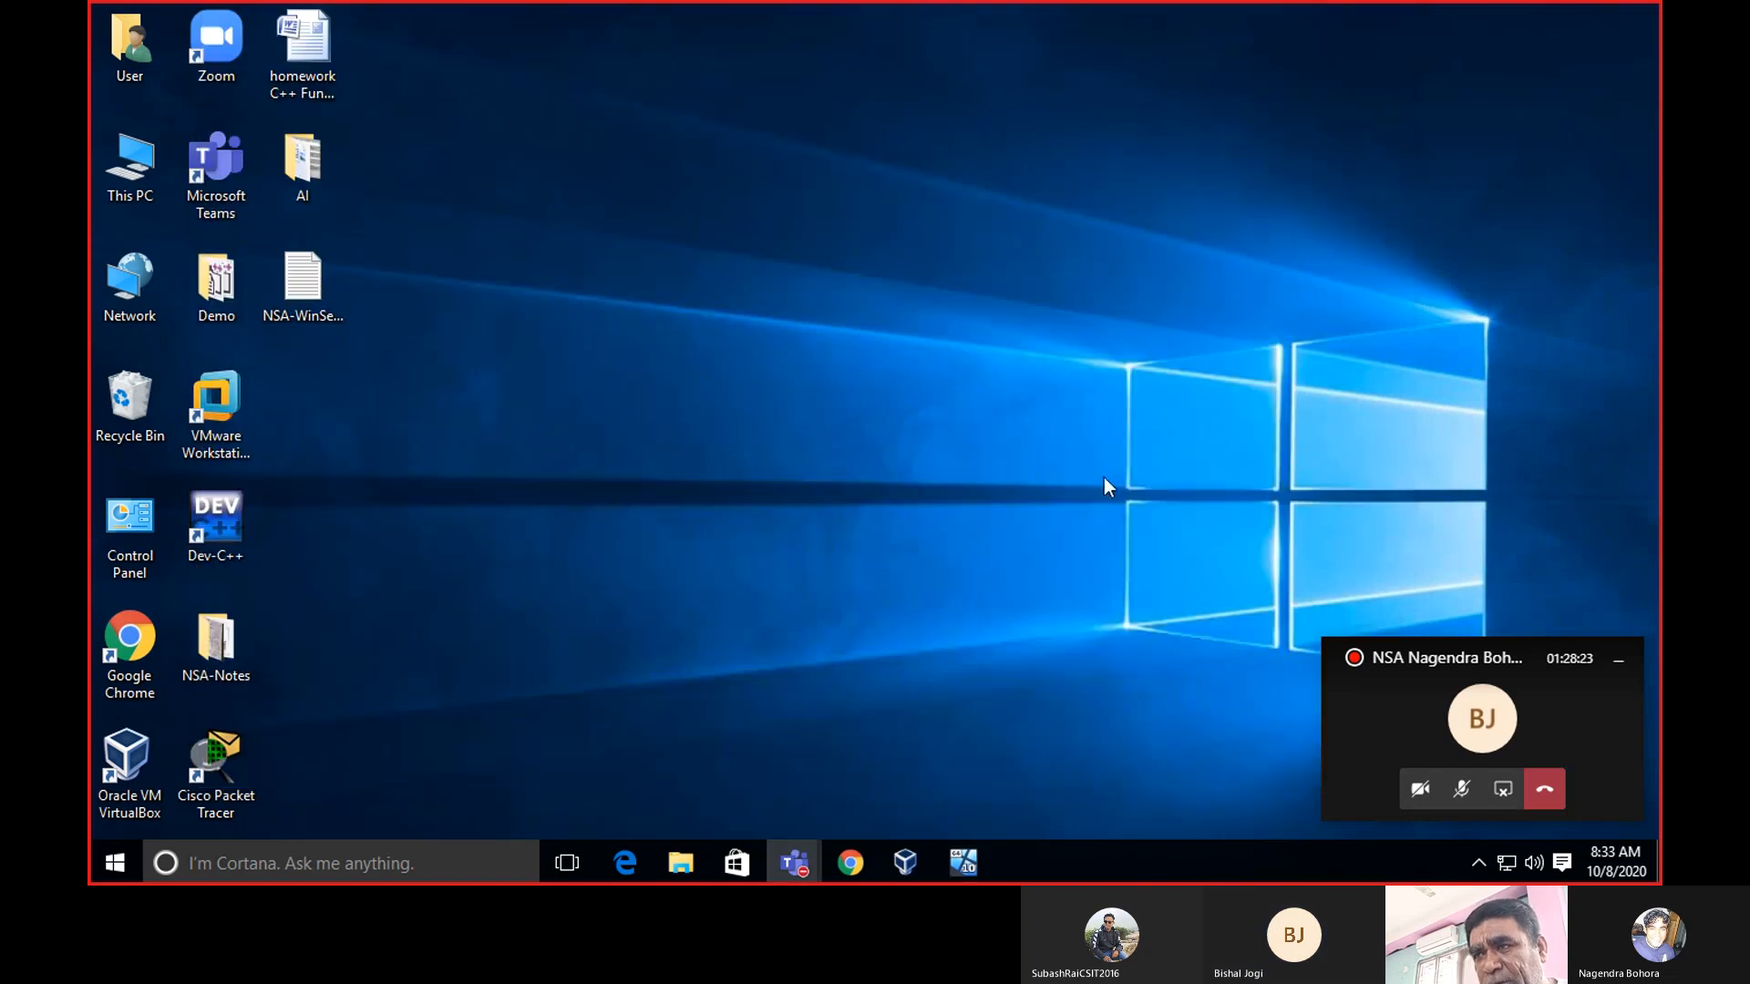
left_click(901, 859)
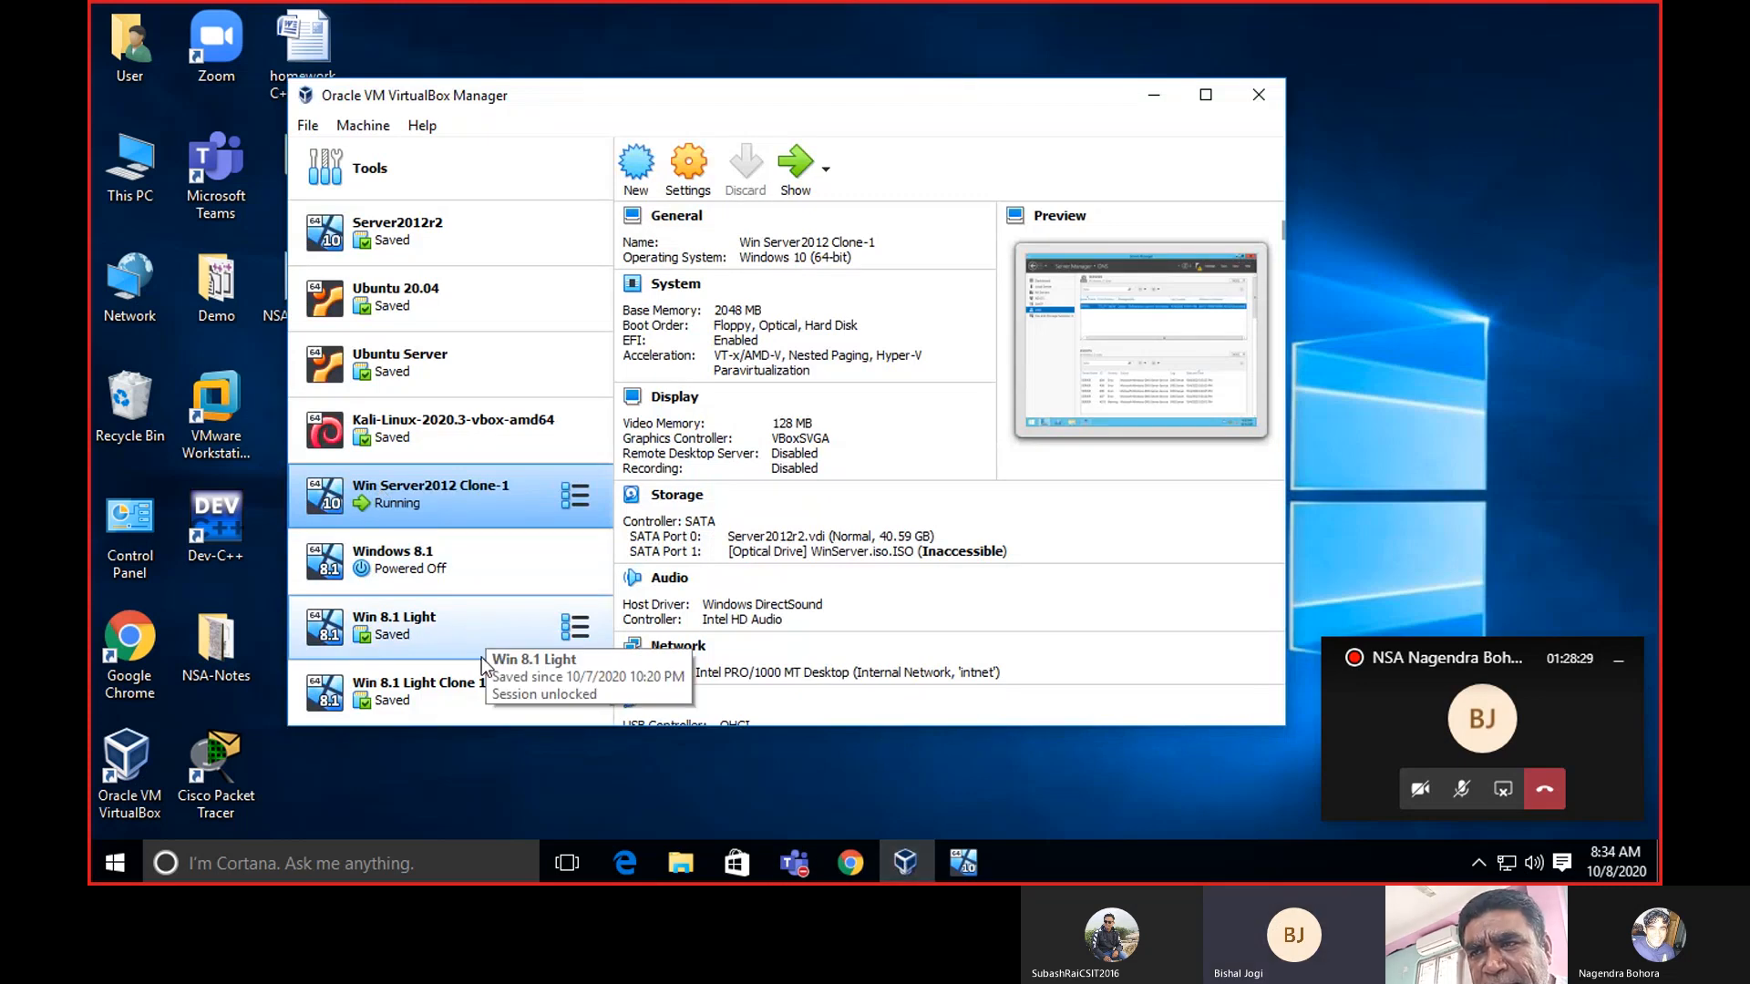
left_click(472, 698)
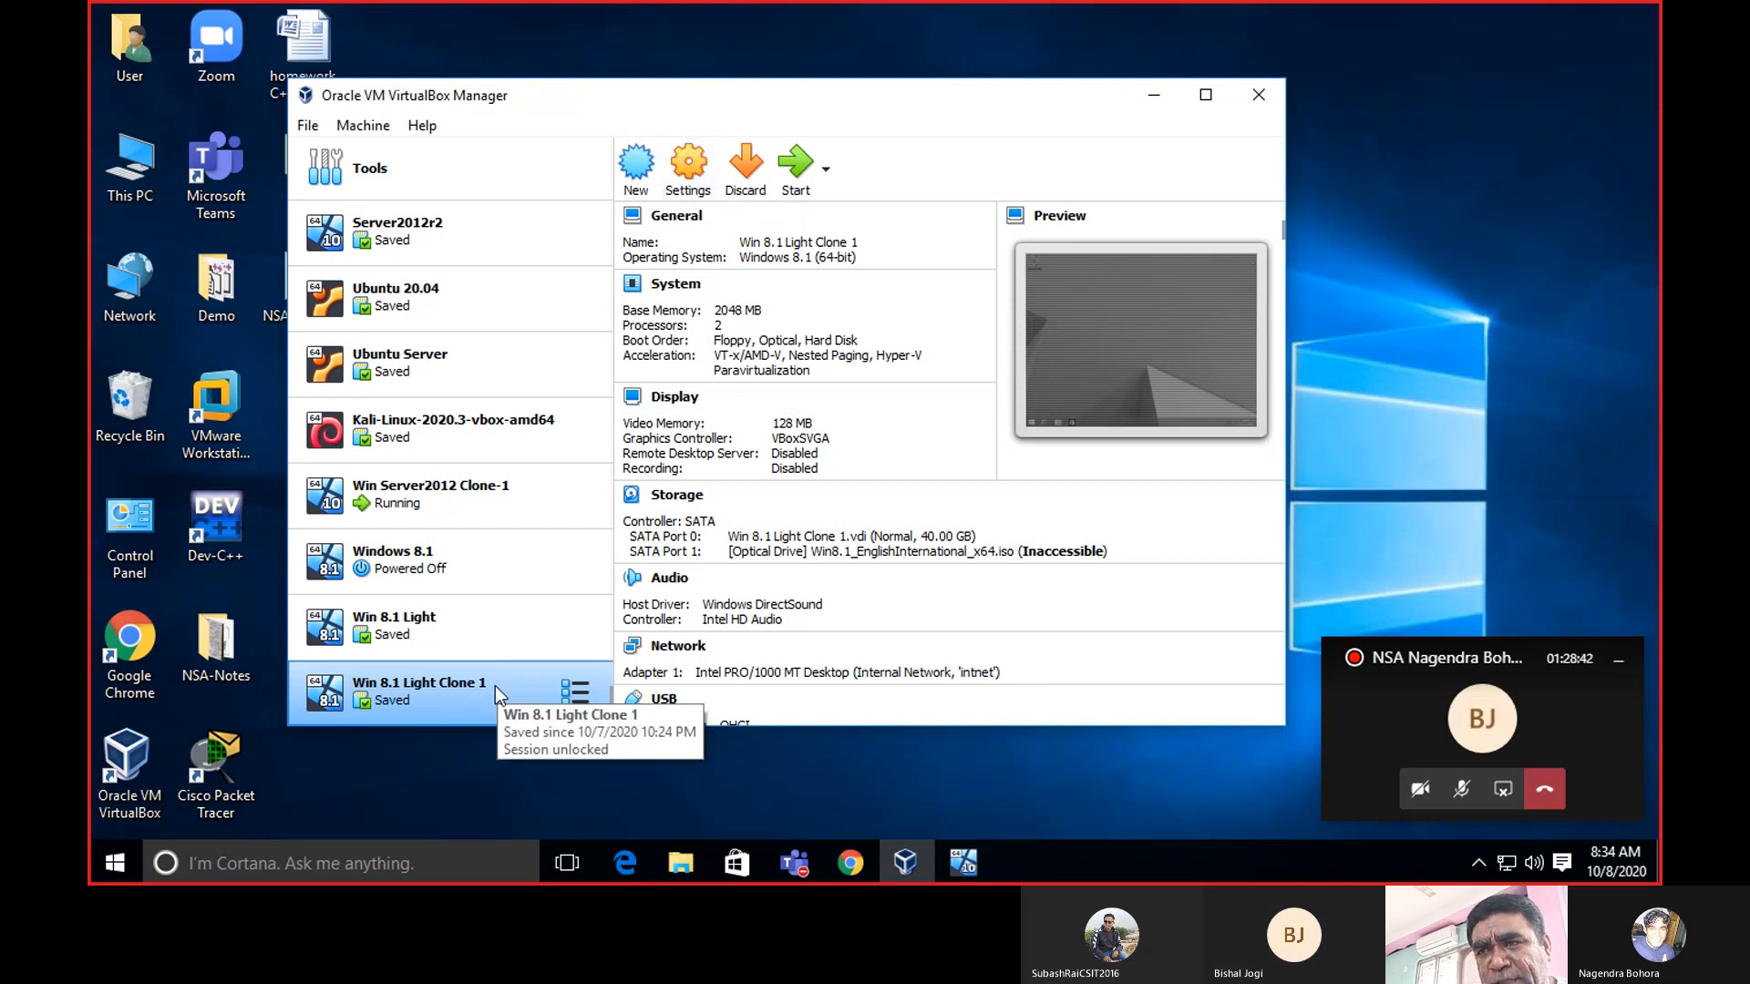
Keep Win 8.1 Light Clone 1's network adapter attached to Internal Network 'intnet' and save.
left_click(686, 162)
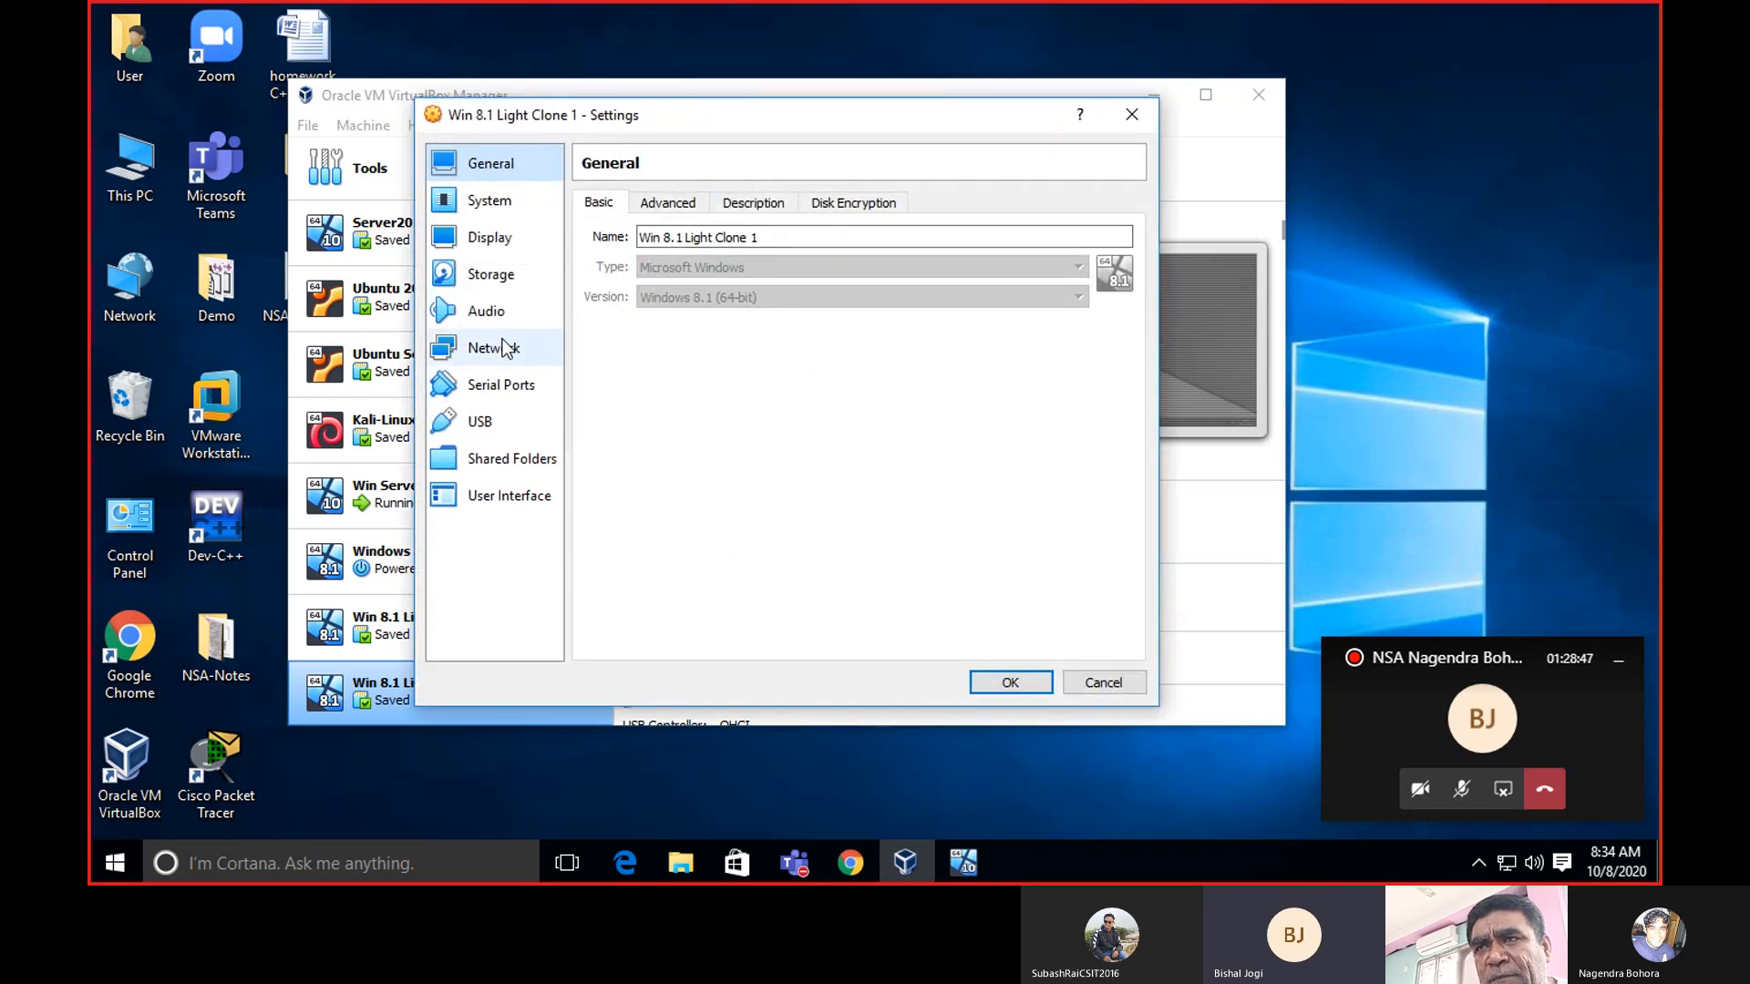
left_click(506, 349)
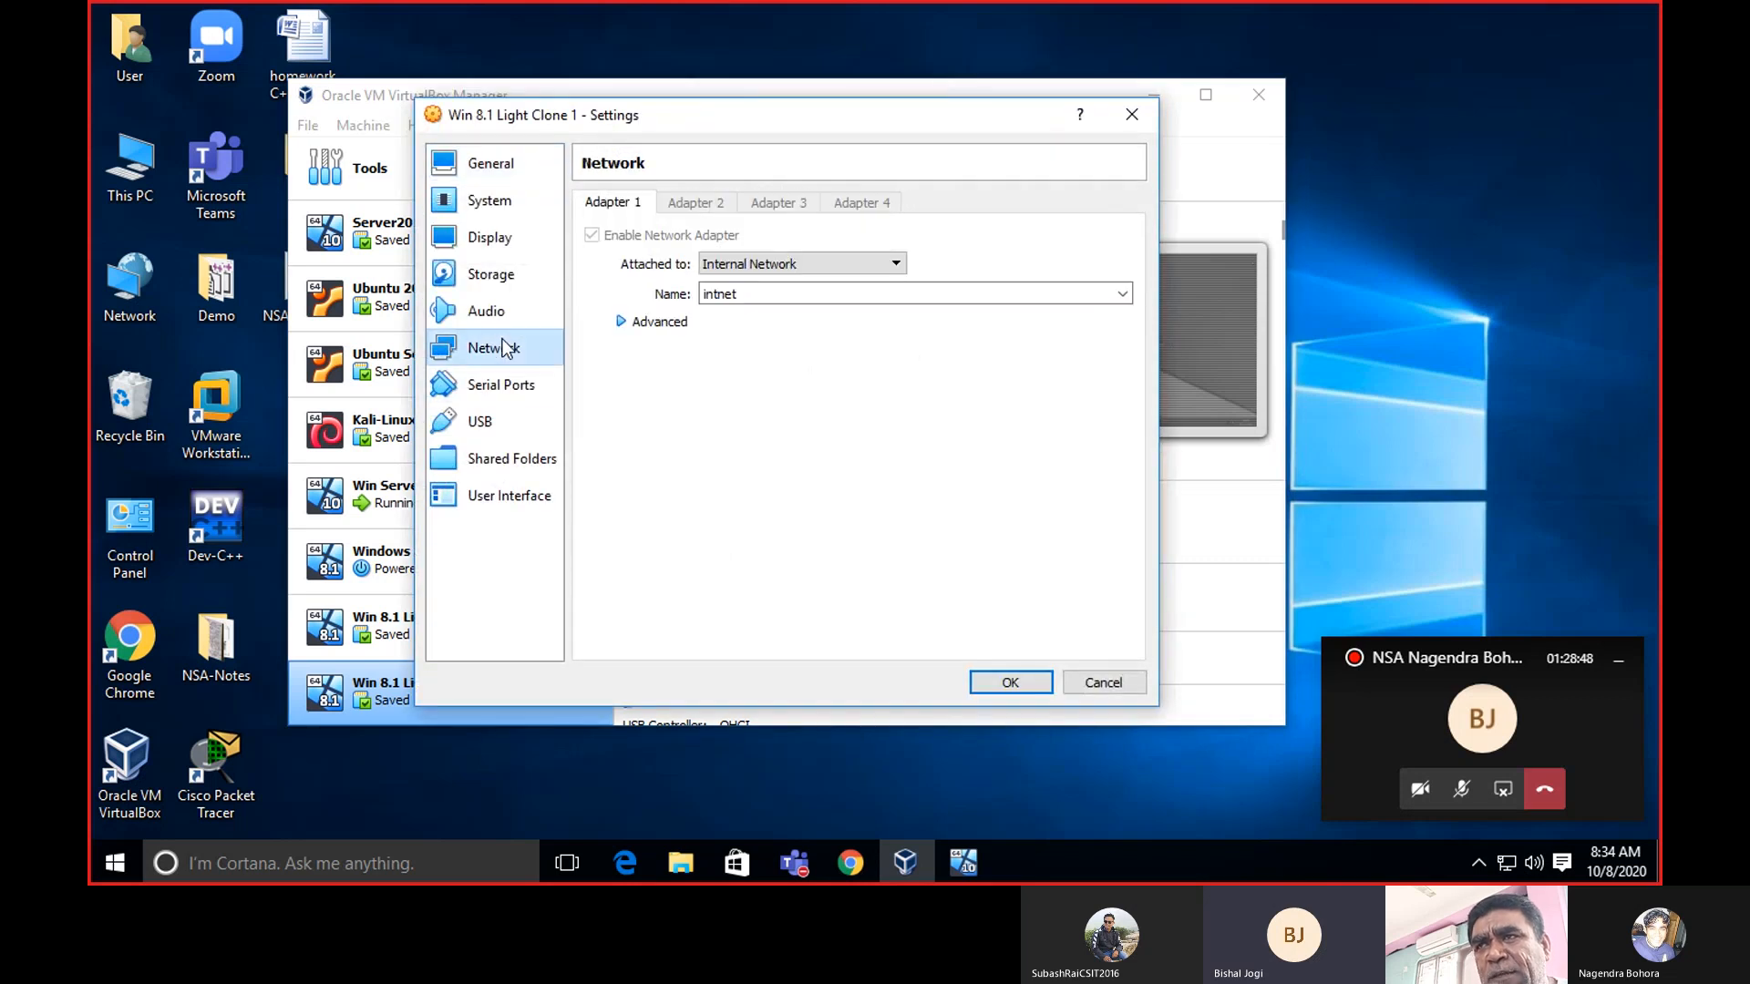
left_click(893, 266)
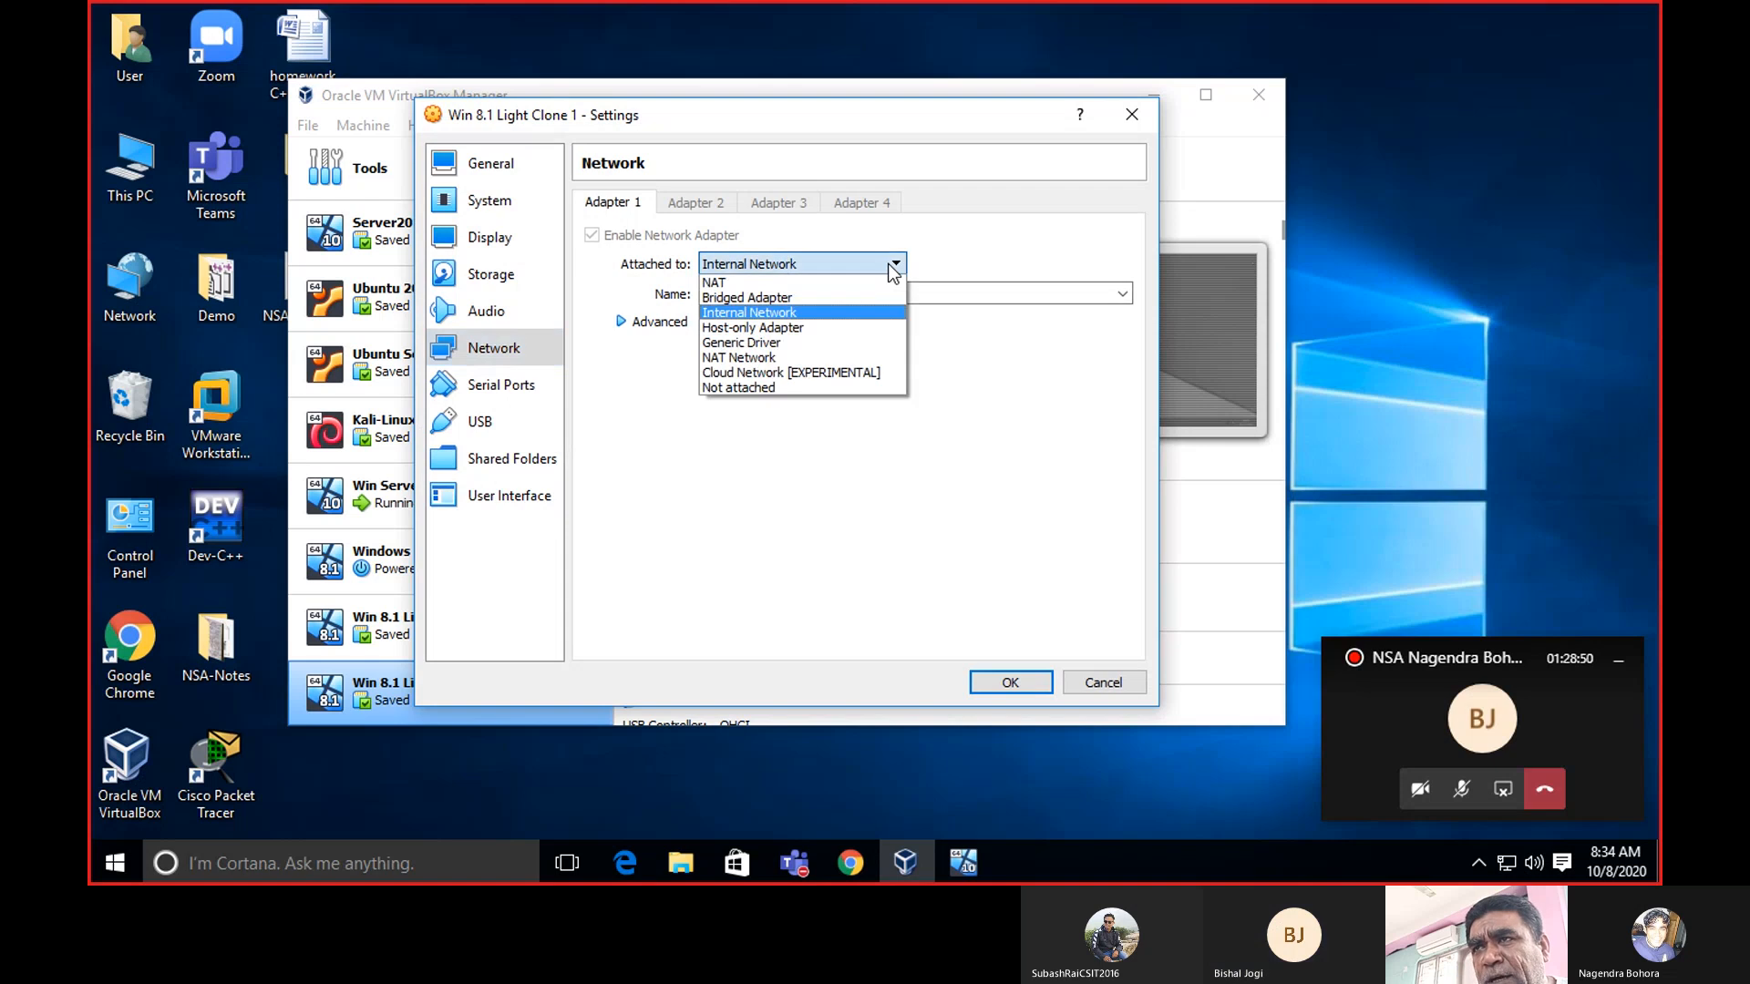
left_click(765, 311)
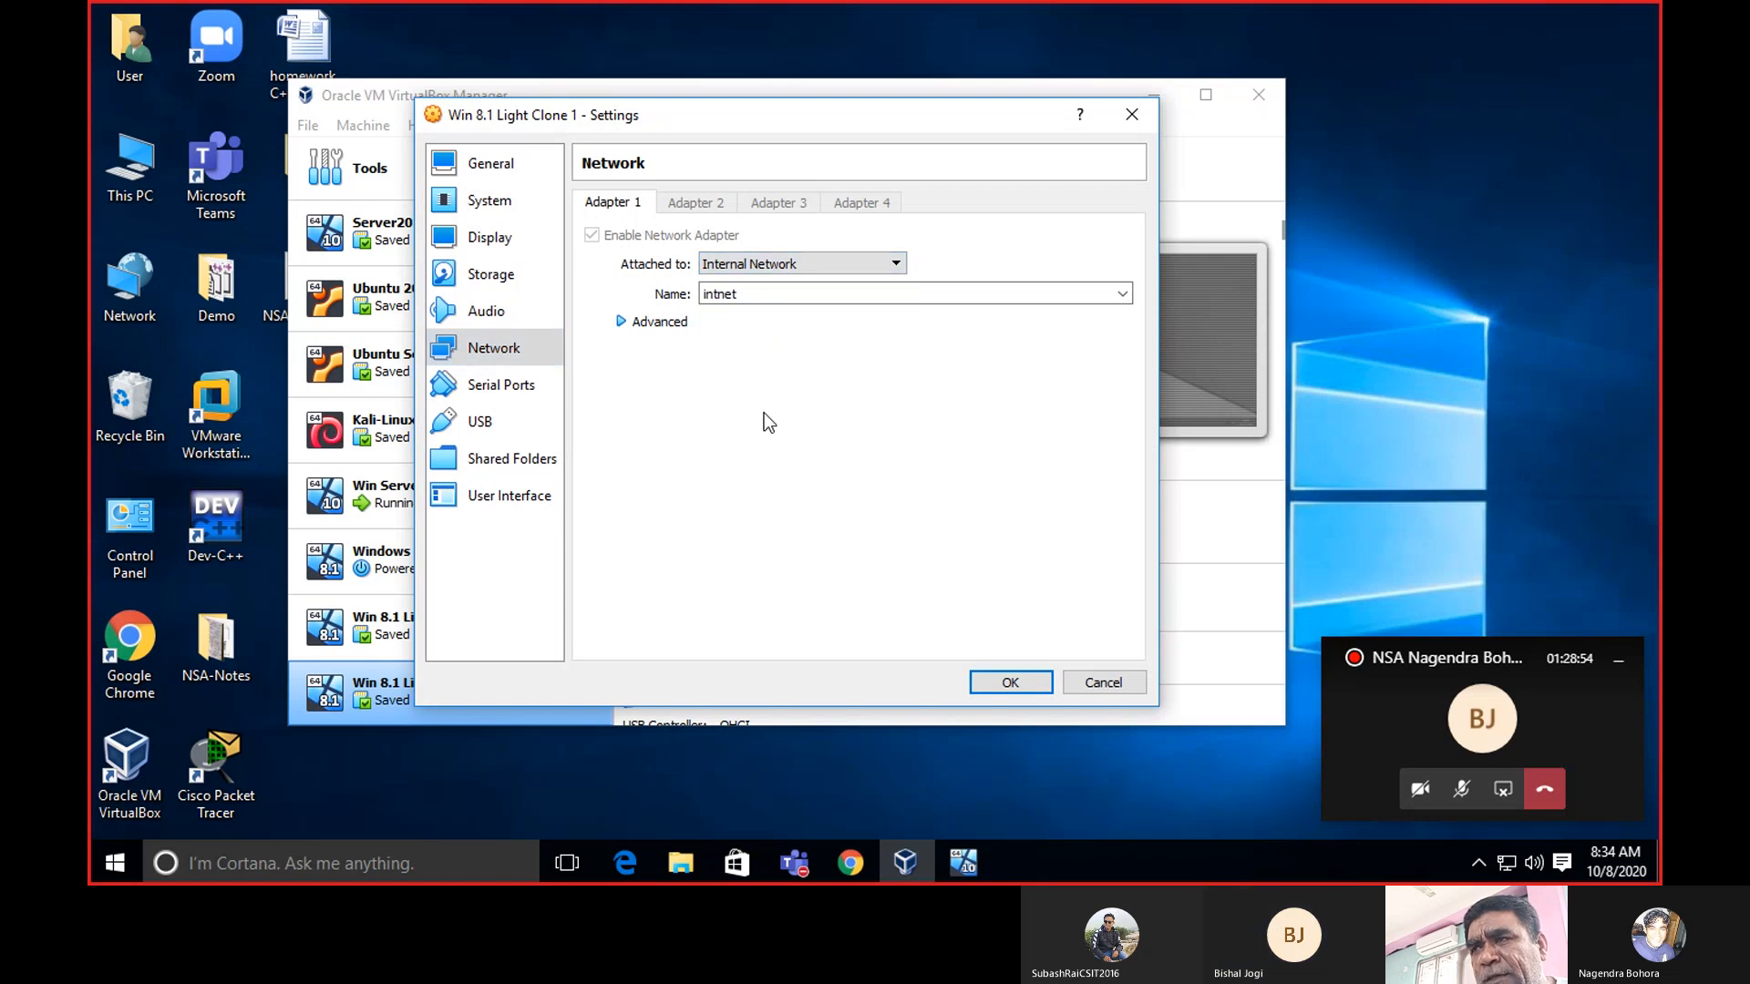
left_click(1021, 686)
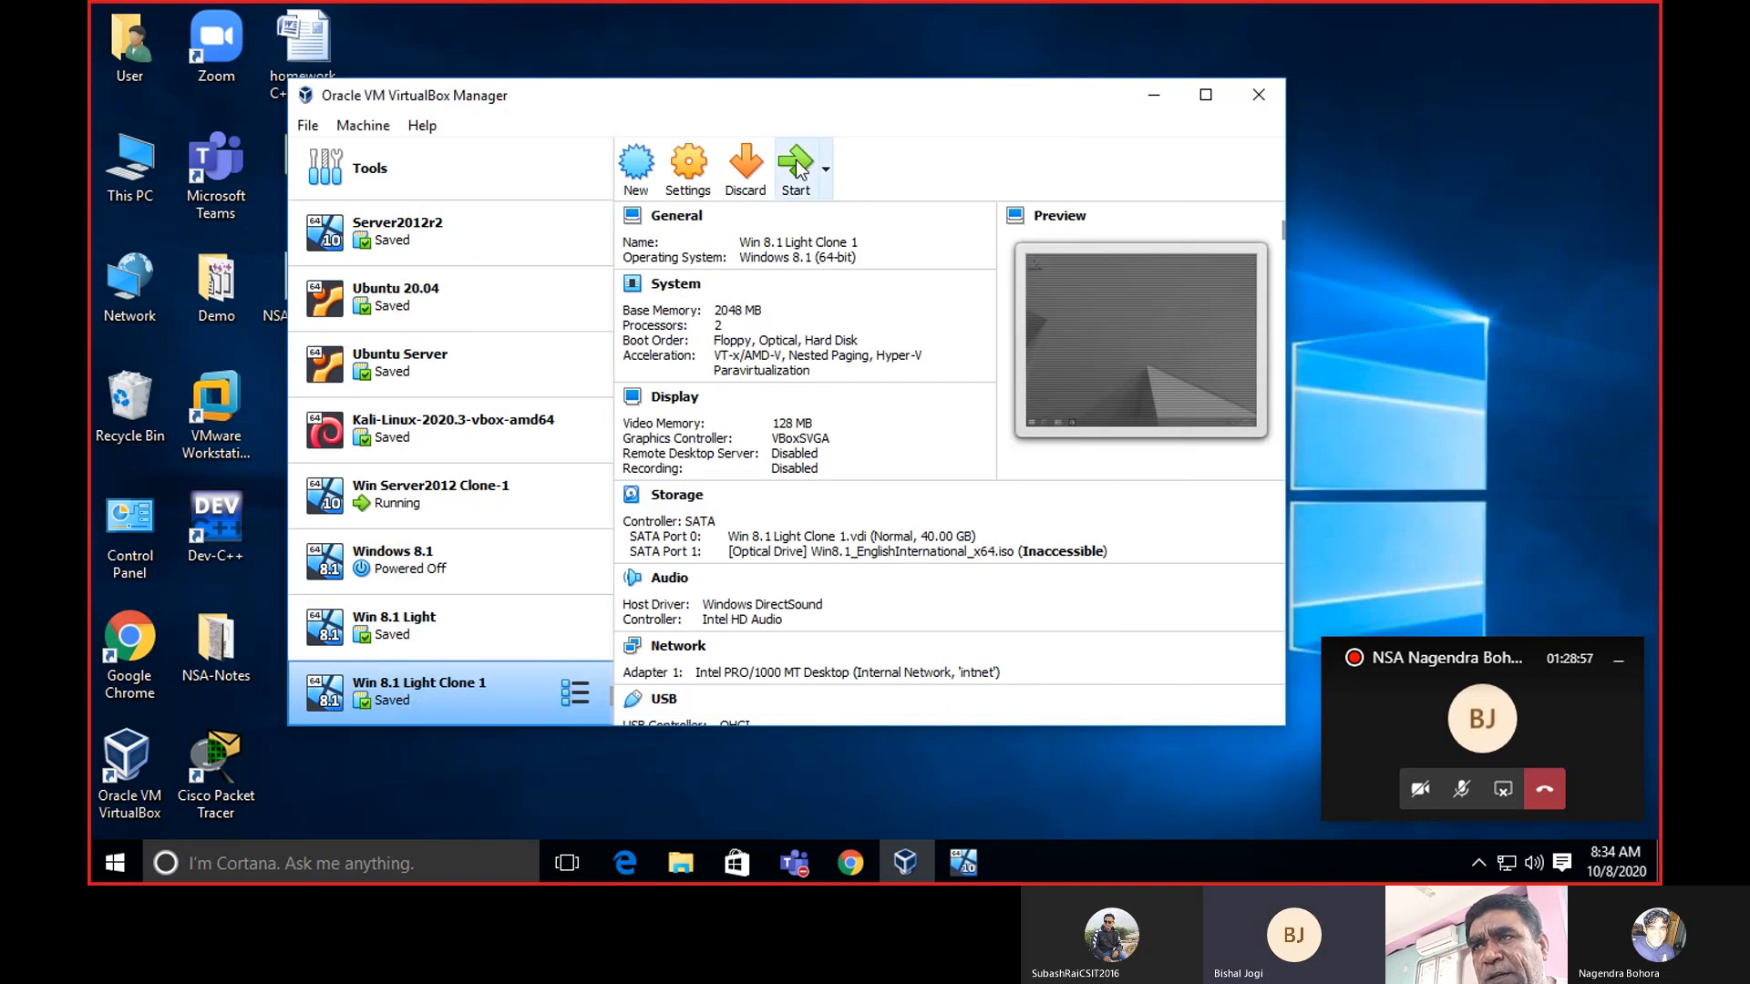
Start Win 8.1 Light Clone 1 and accept the non-fatal execution warning.
left_click(797, 167)
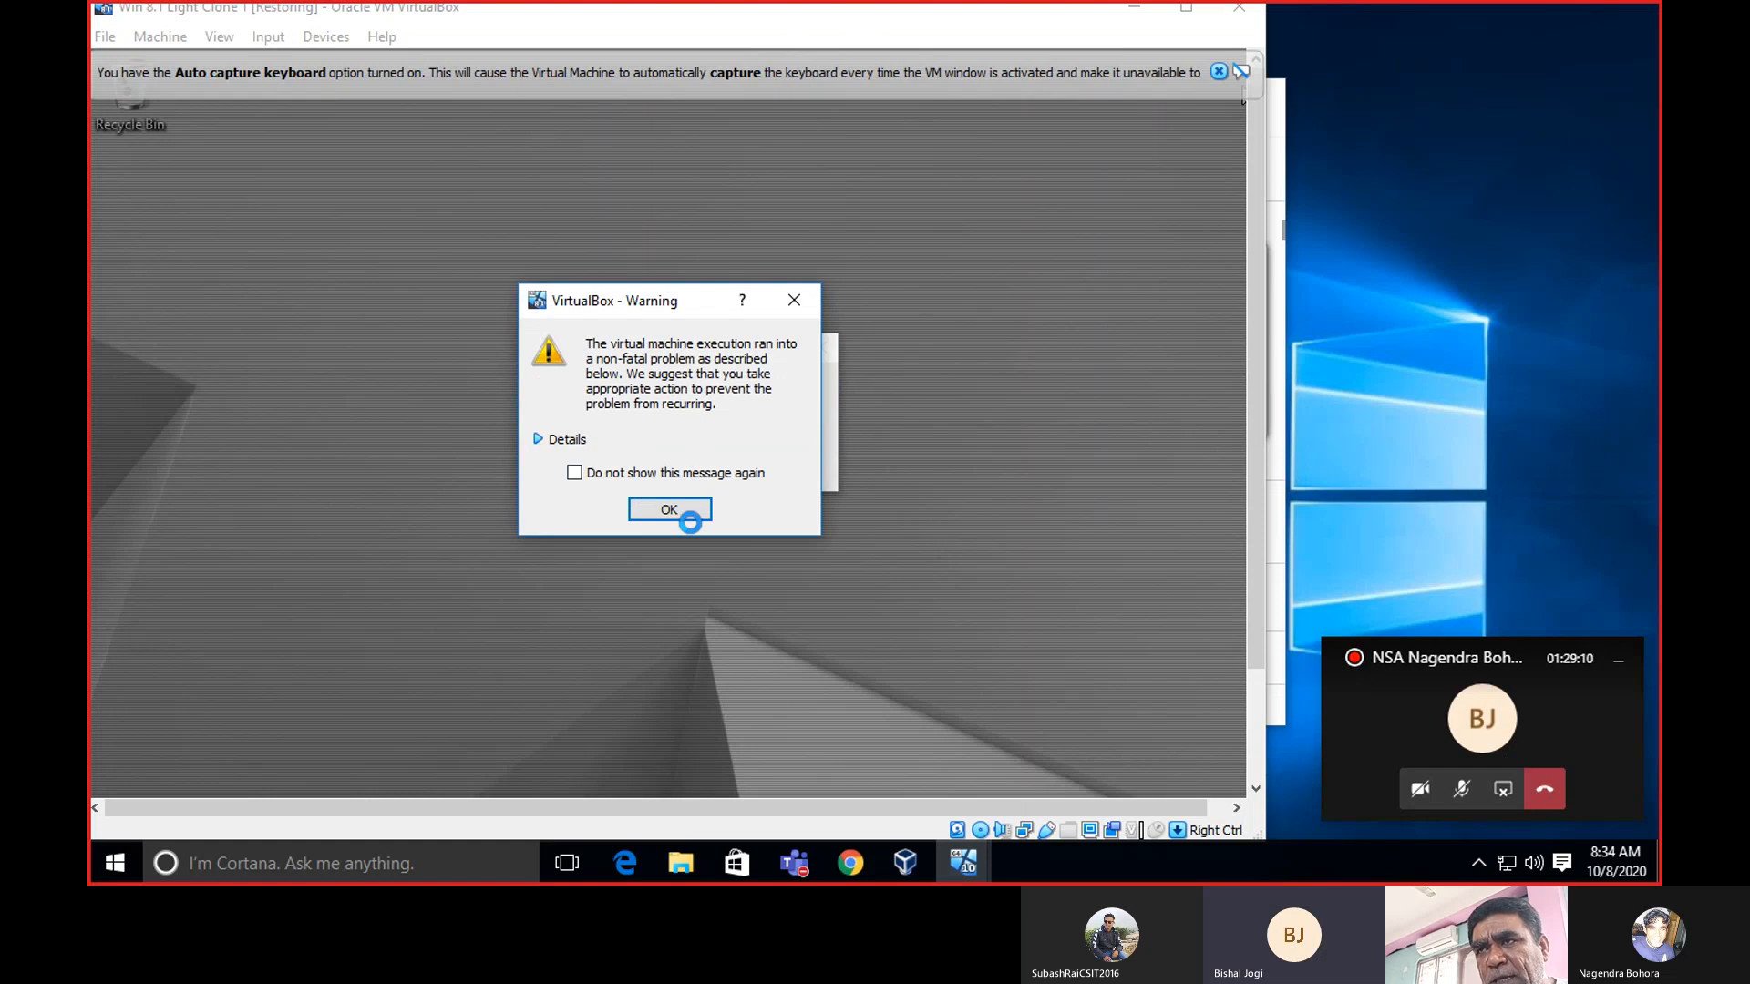
left_click(691, 512)
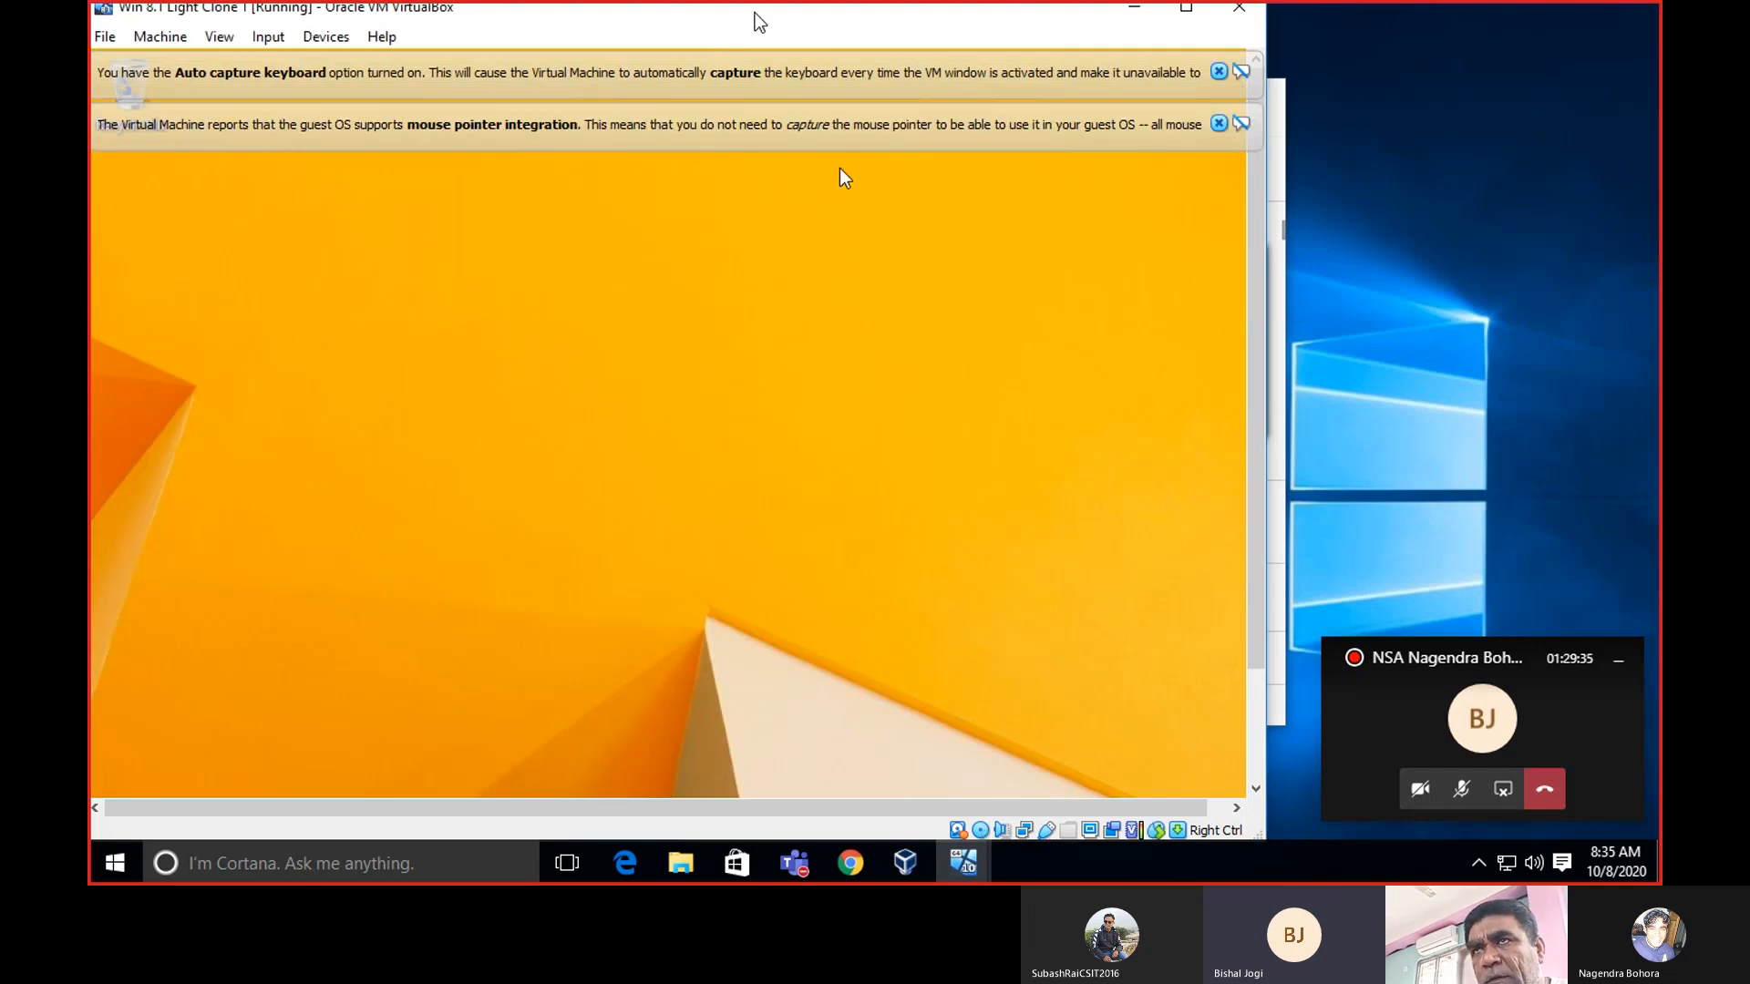
Dismiss the keyboard and mouse notices, reposition the VM window, and open the guest's quick menu.
left_click_drag(755, 13, 898, 57)
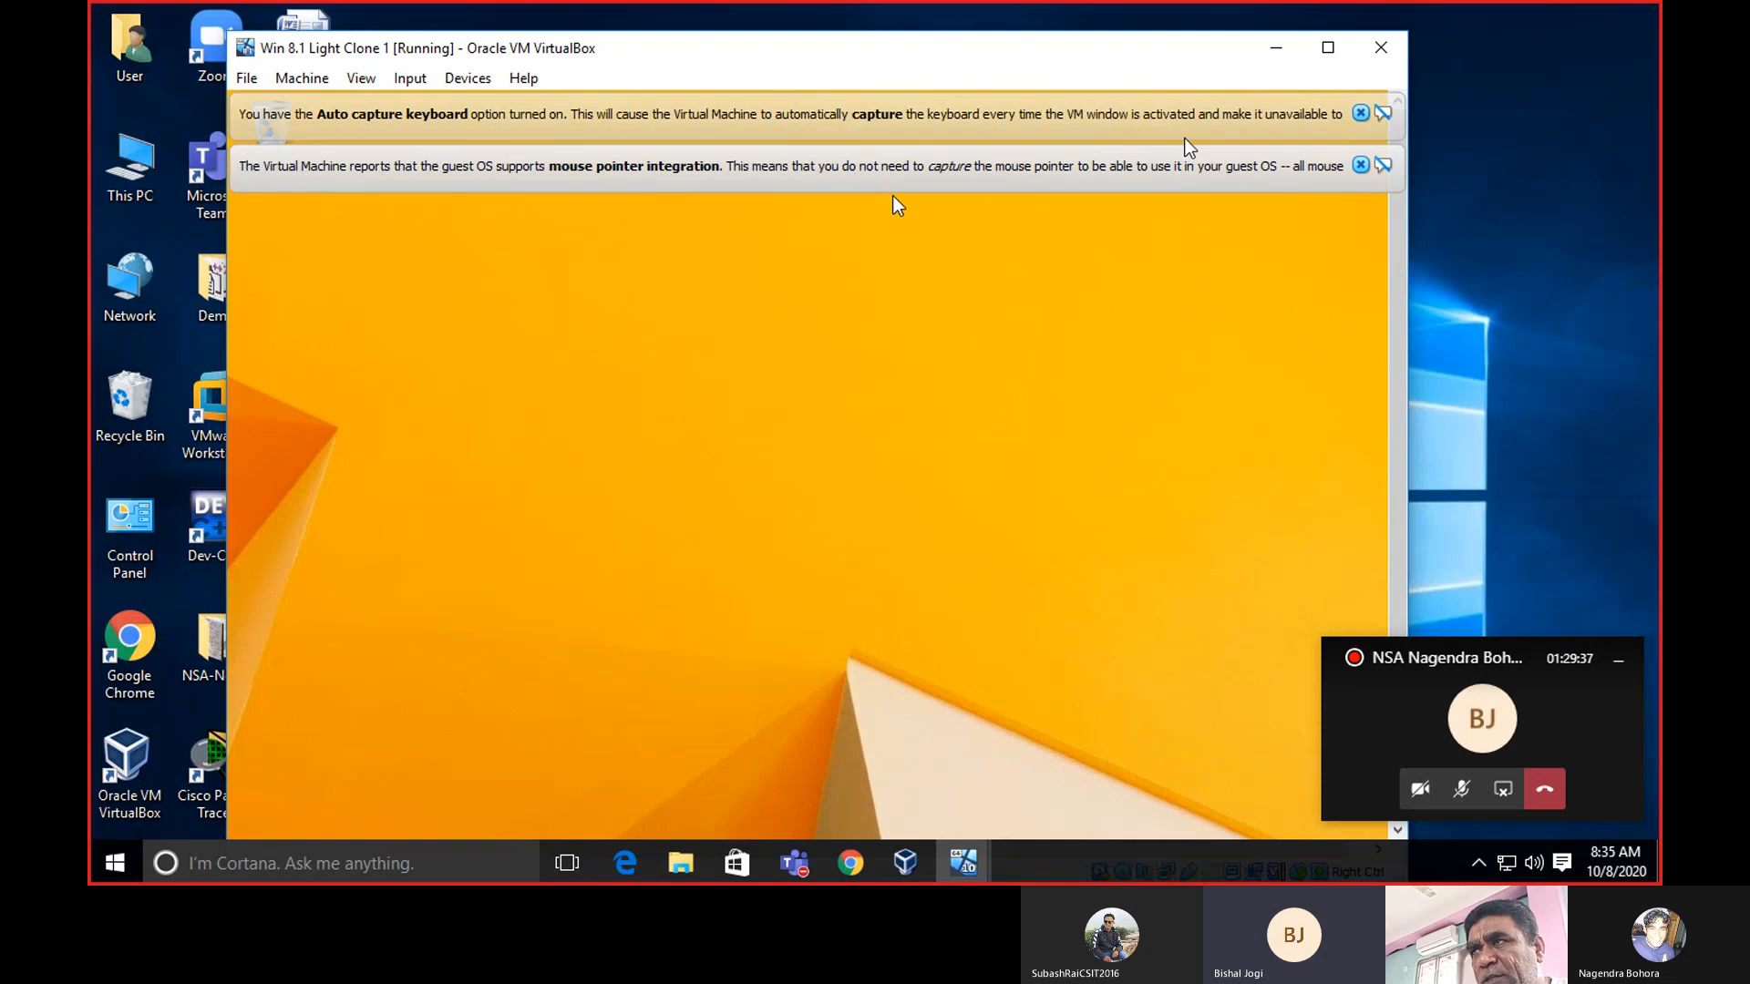
left_click(1360, 112)
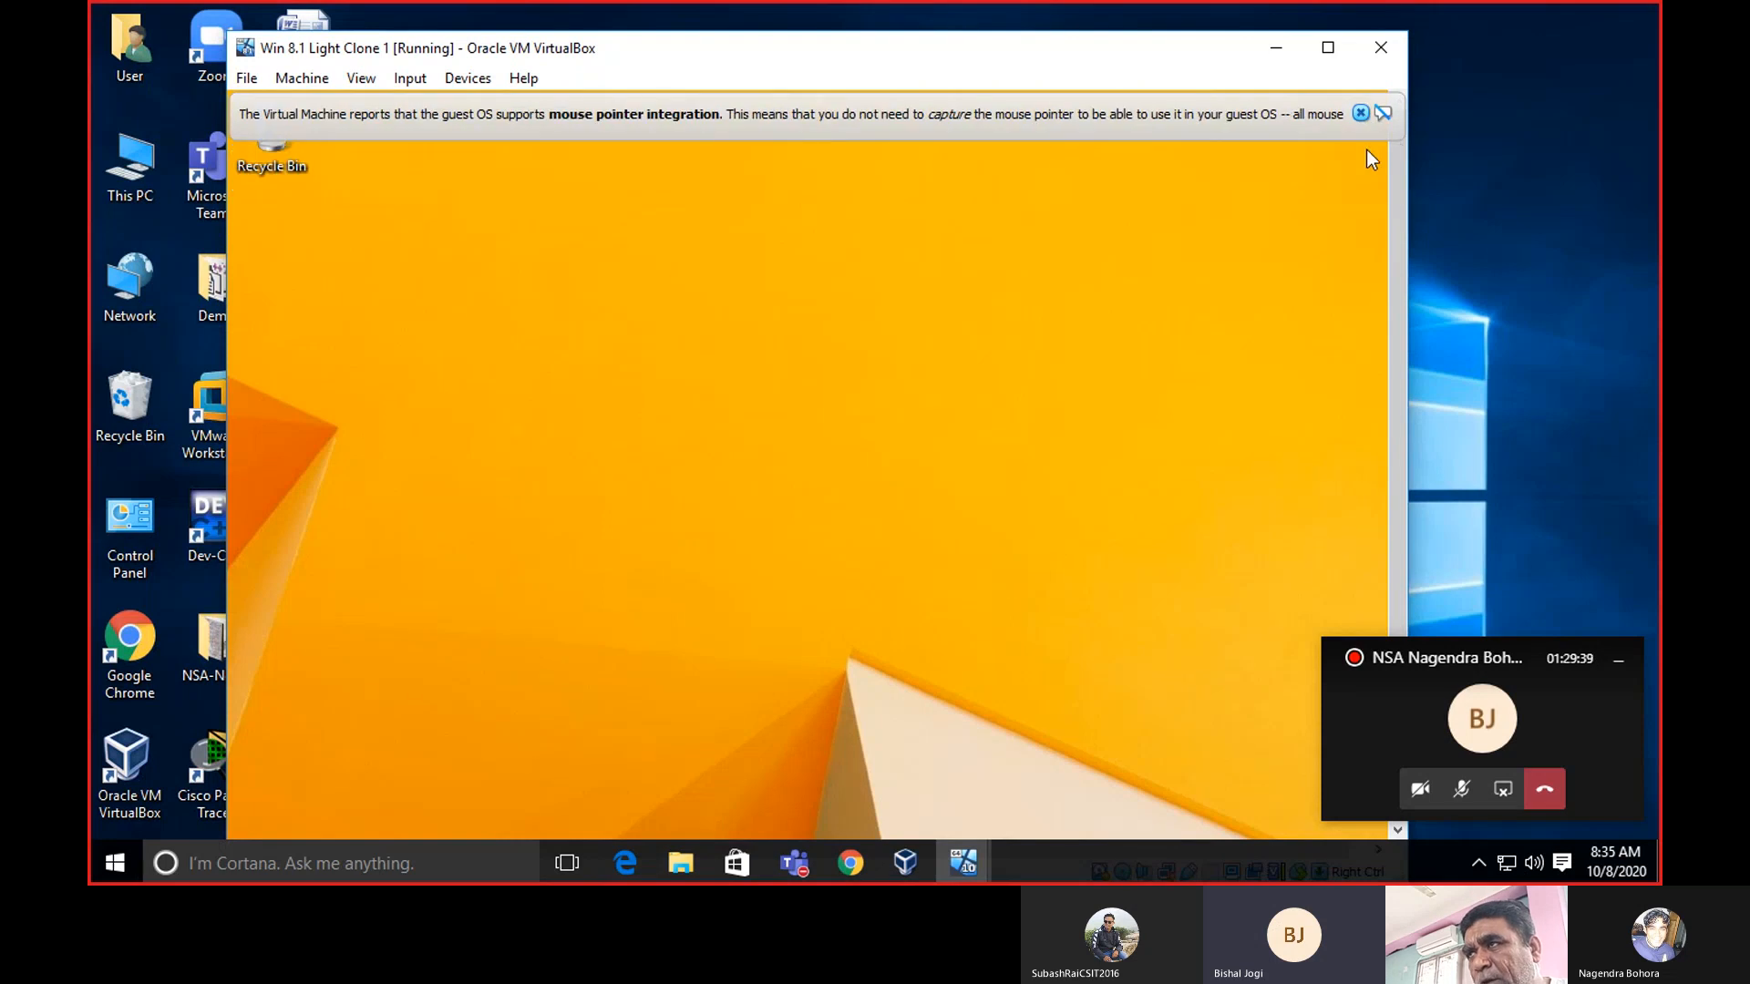
left_click(1360, 114)
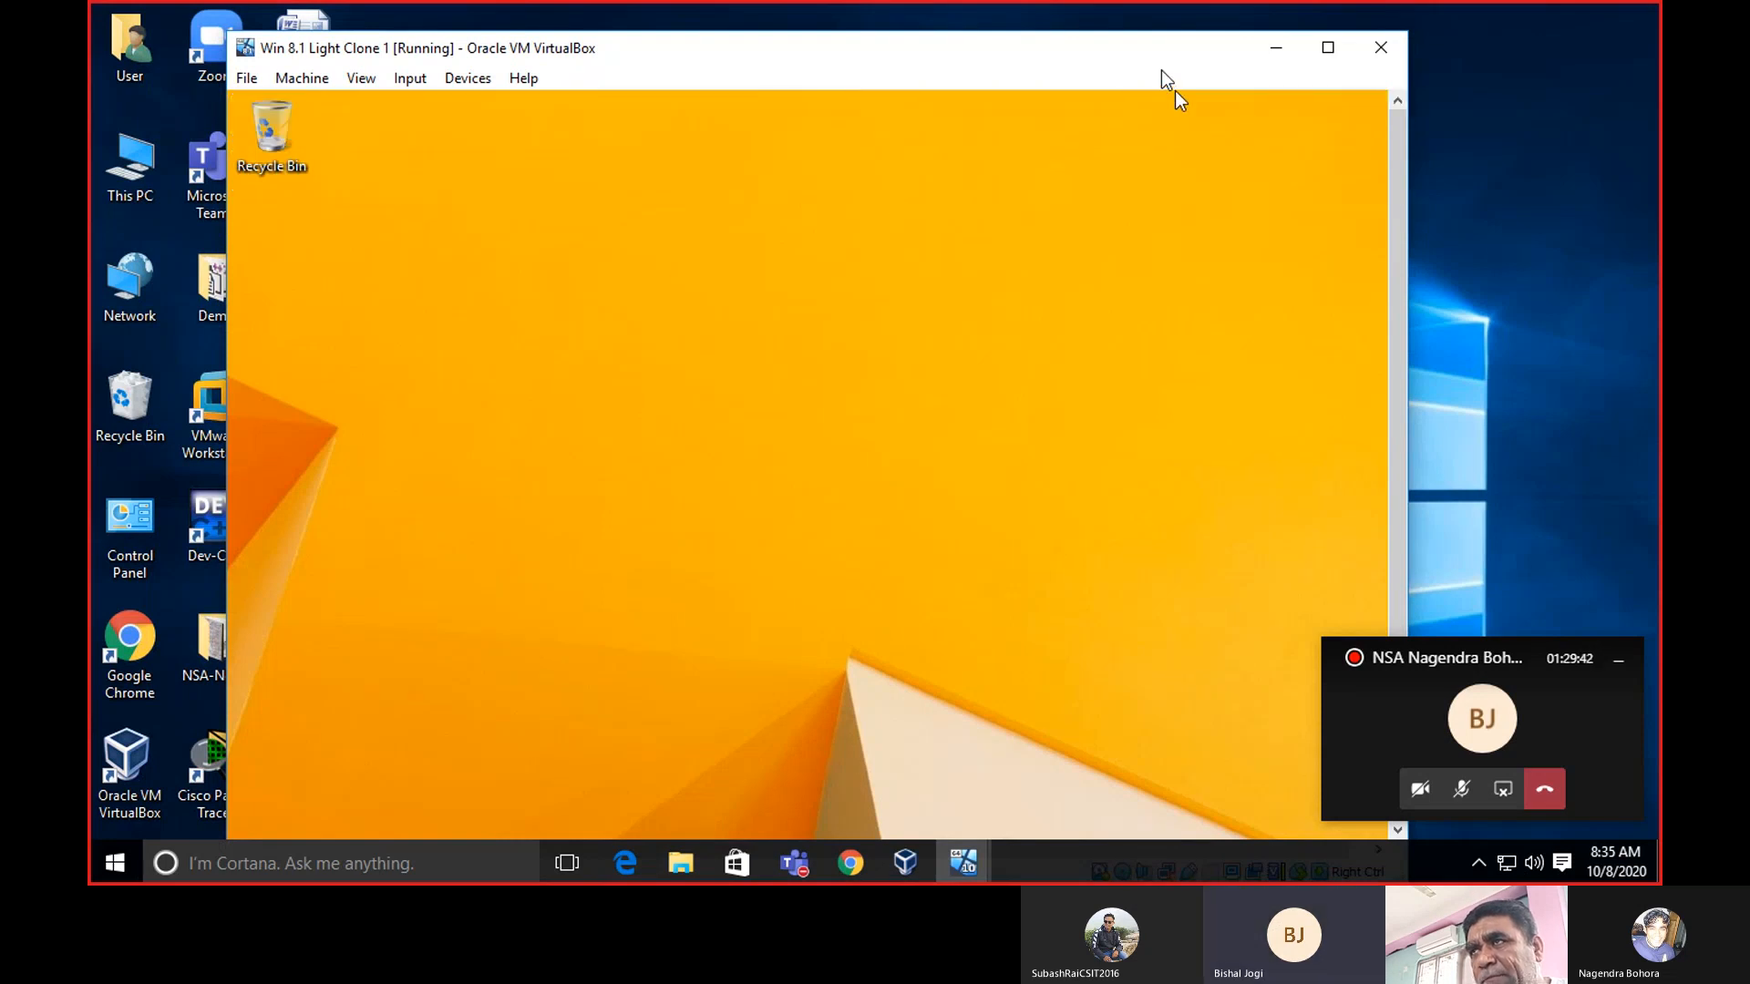
left_click_drag(1161, 69, 1076, 30)
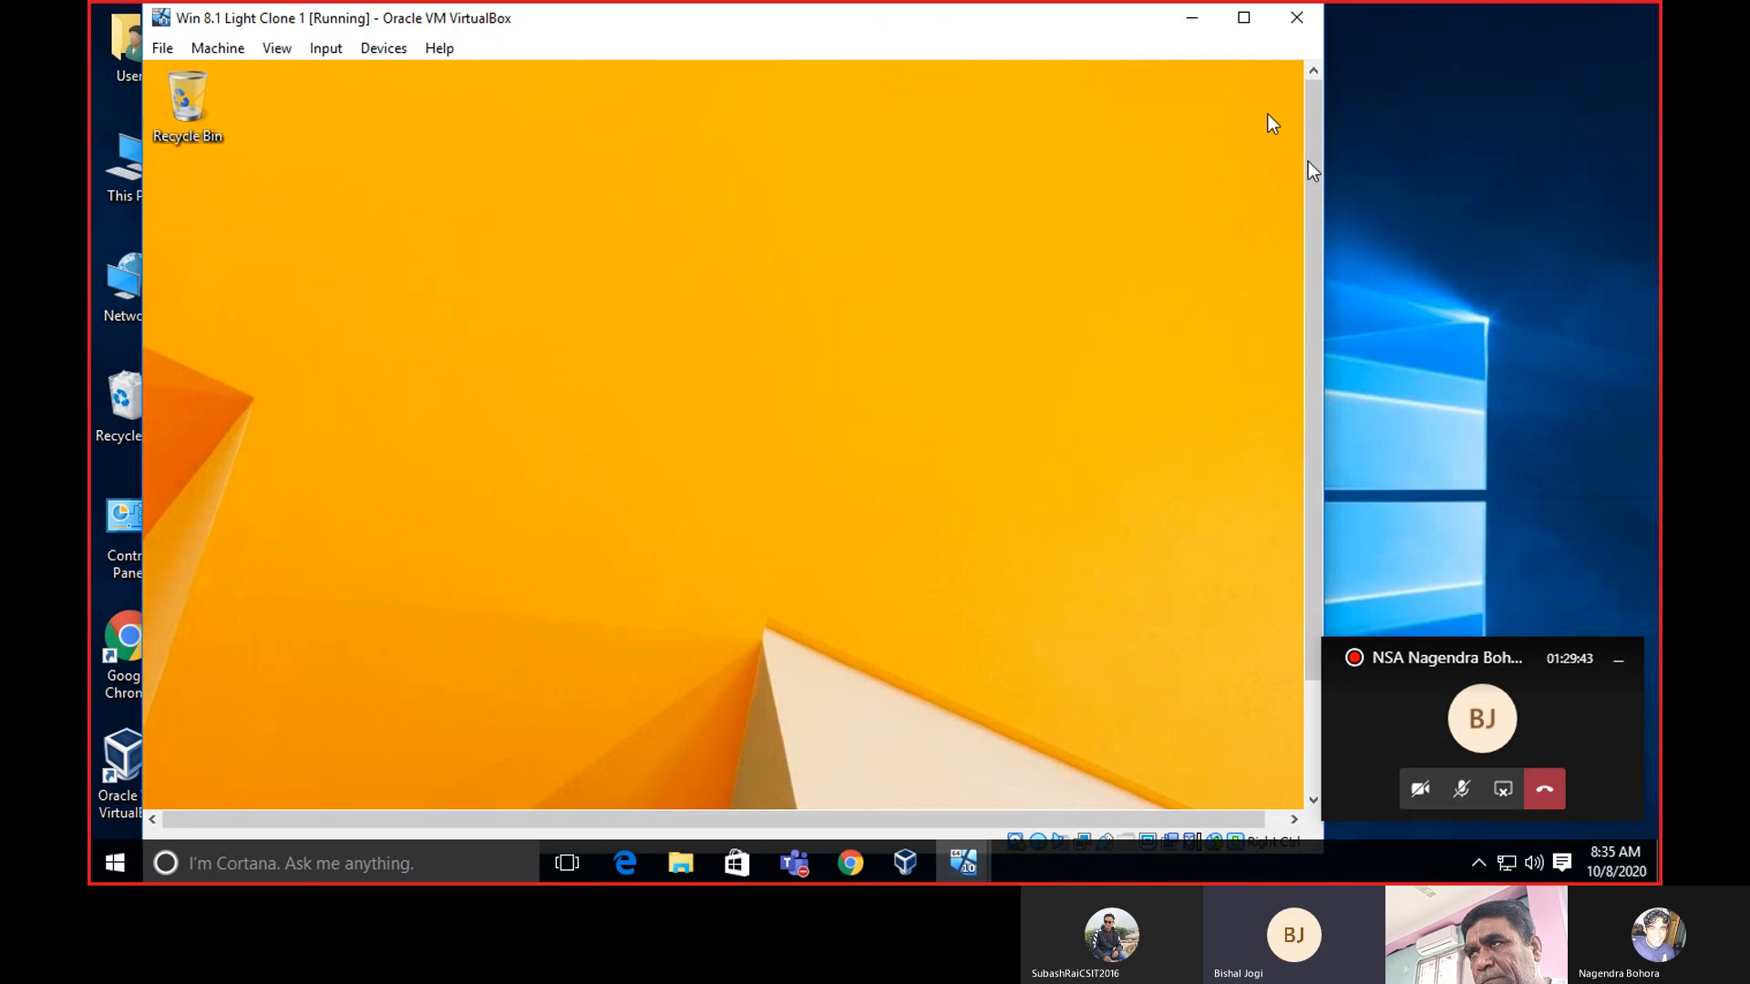
left_click_drag(1312, 151, 1331, 356)
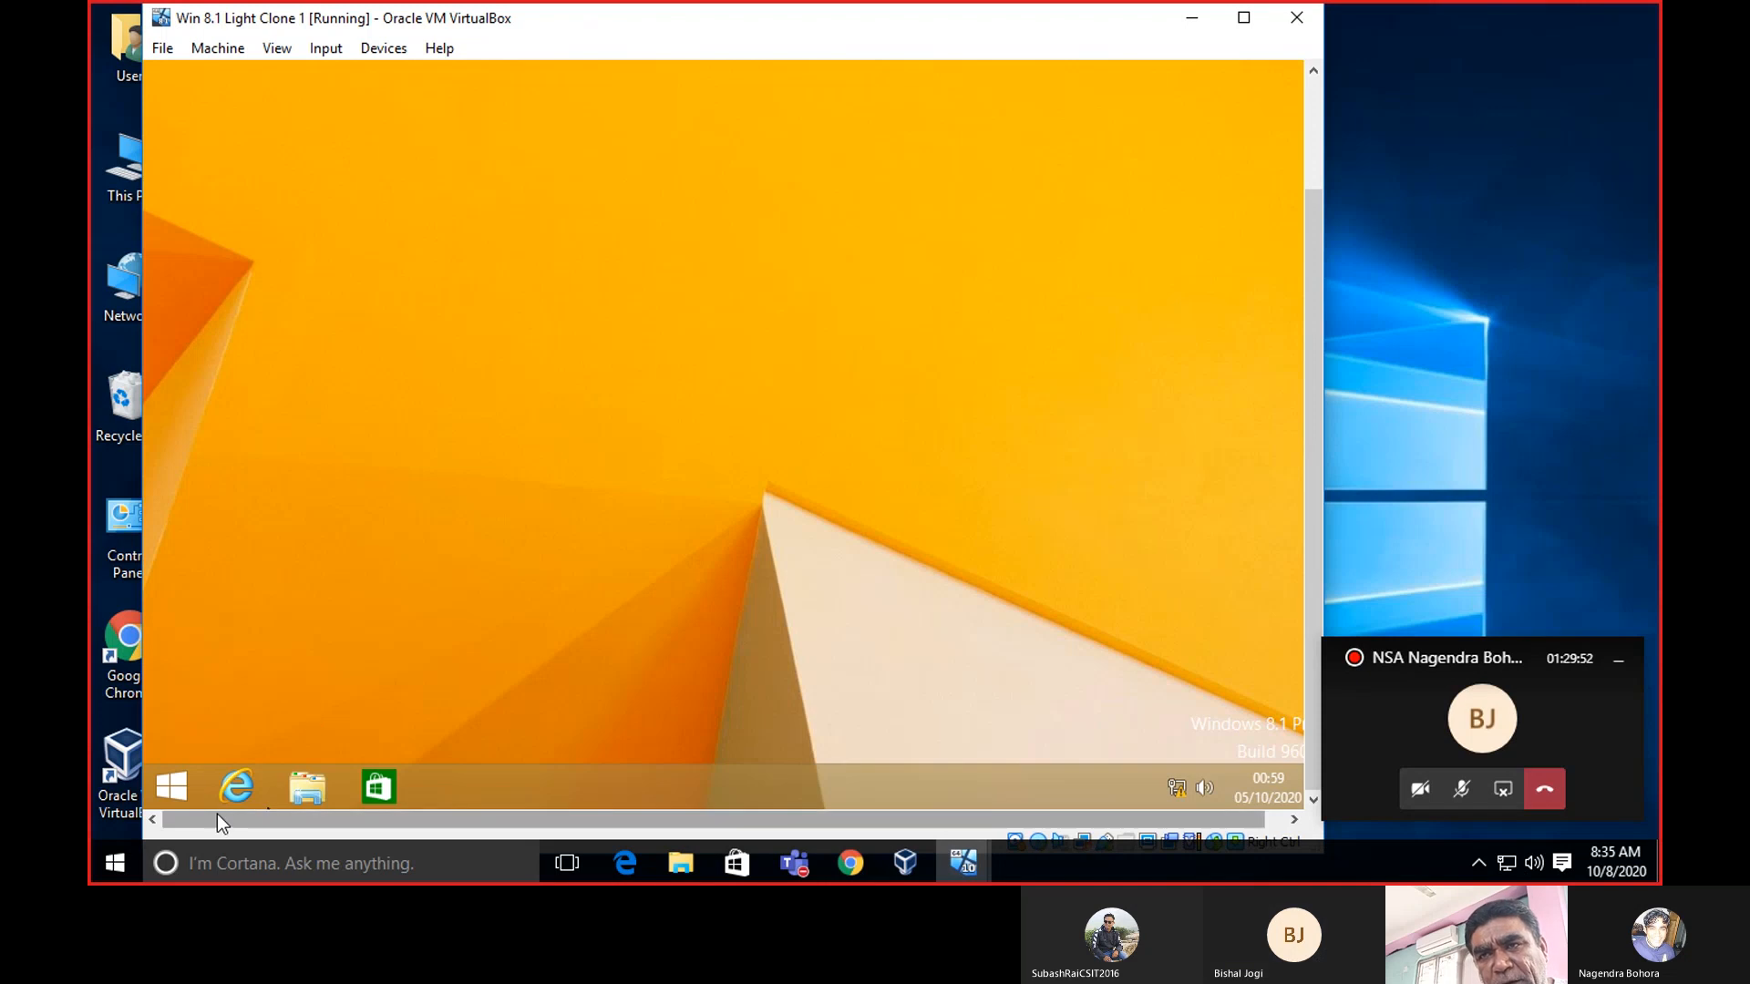
right_click(184, 775)
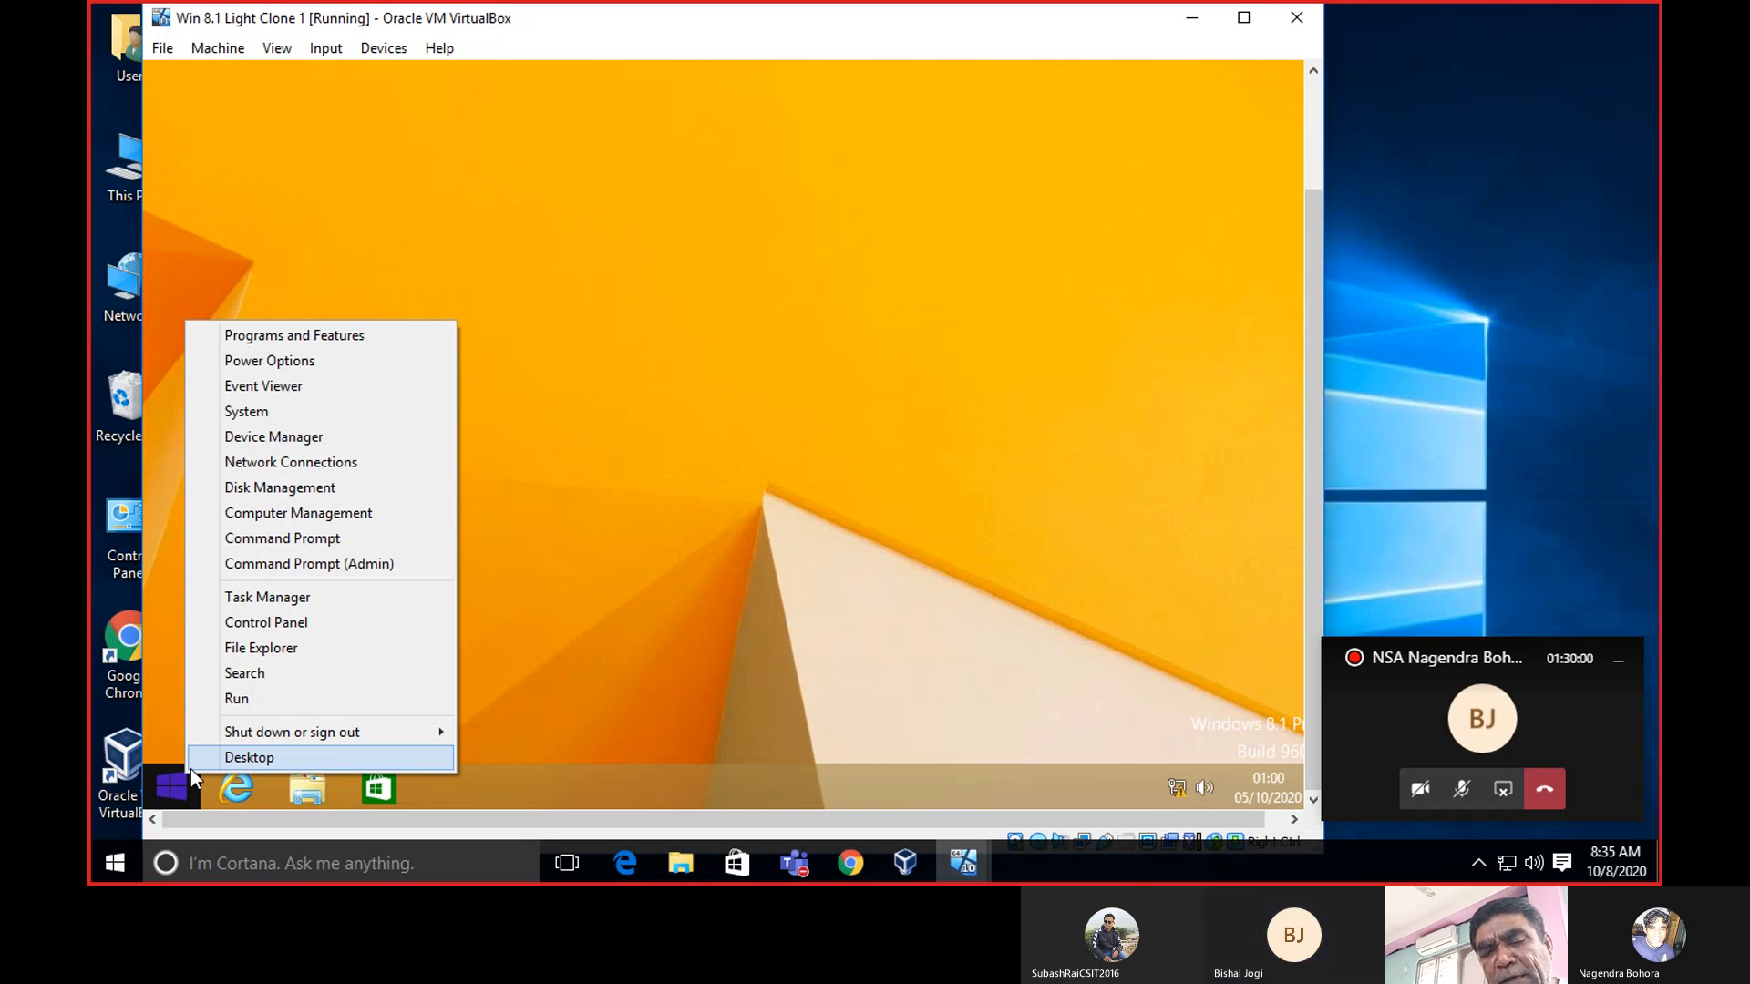
Switch the guest to its Start screen and search for 'system'.
left_click(190, 770)
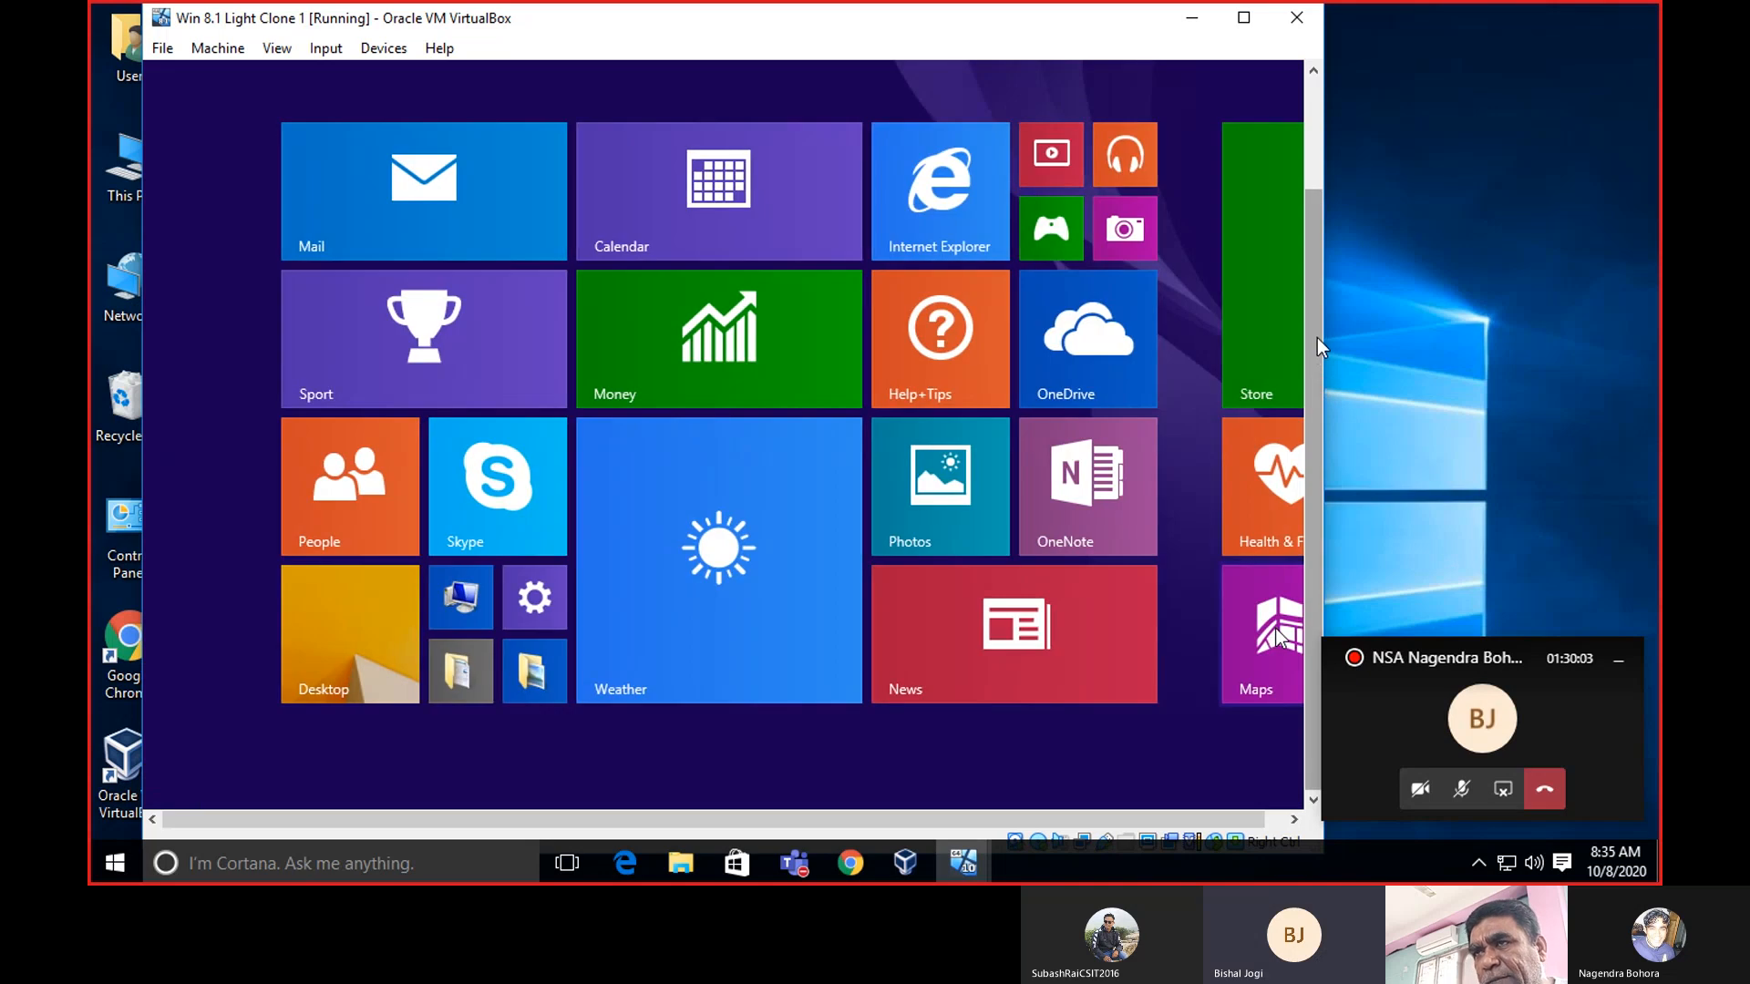
left_click_drag(1317, 337, 1318, 228)
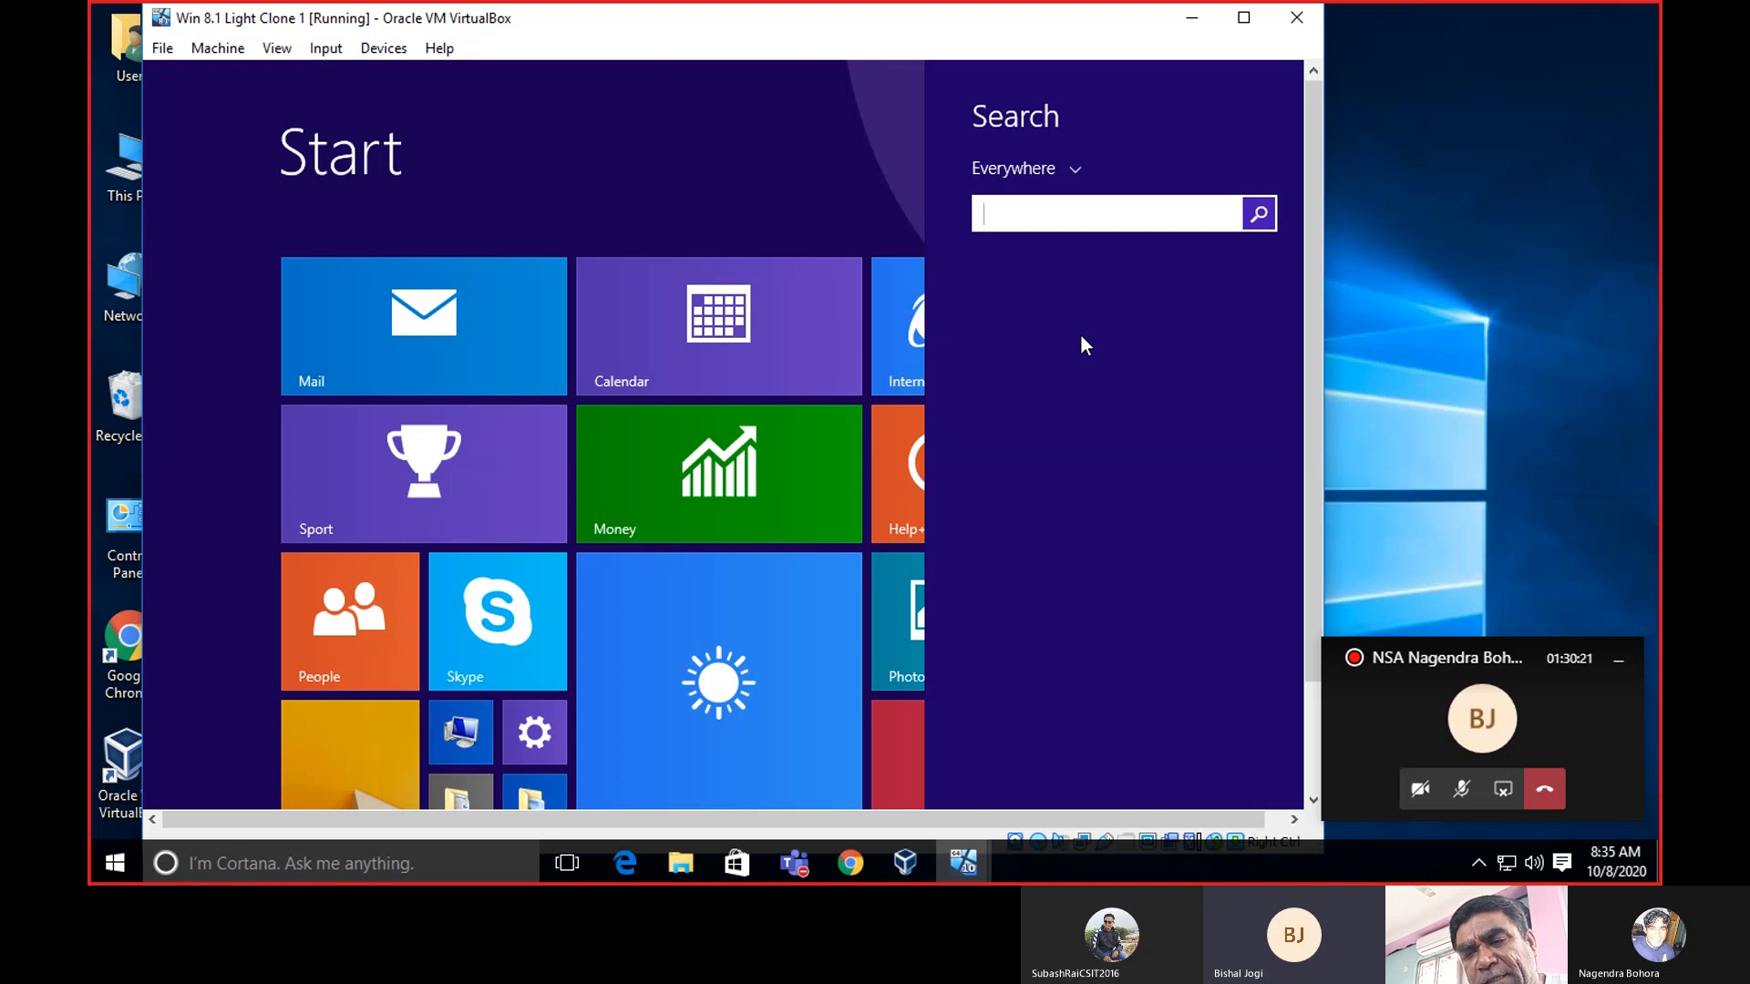
type("system")
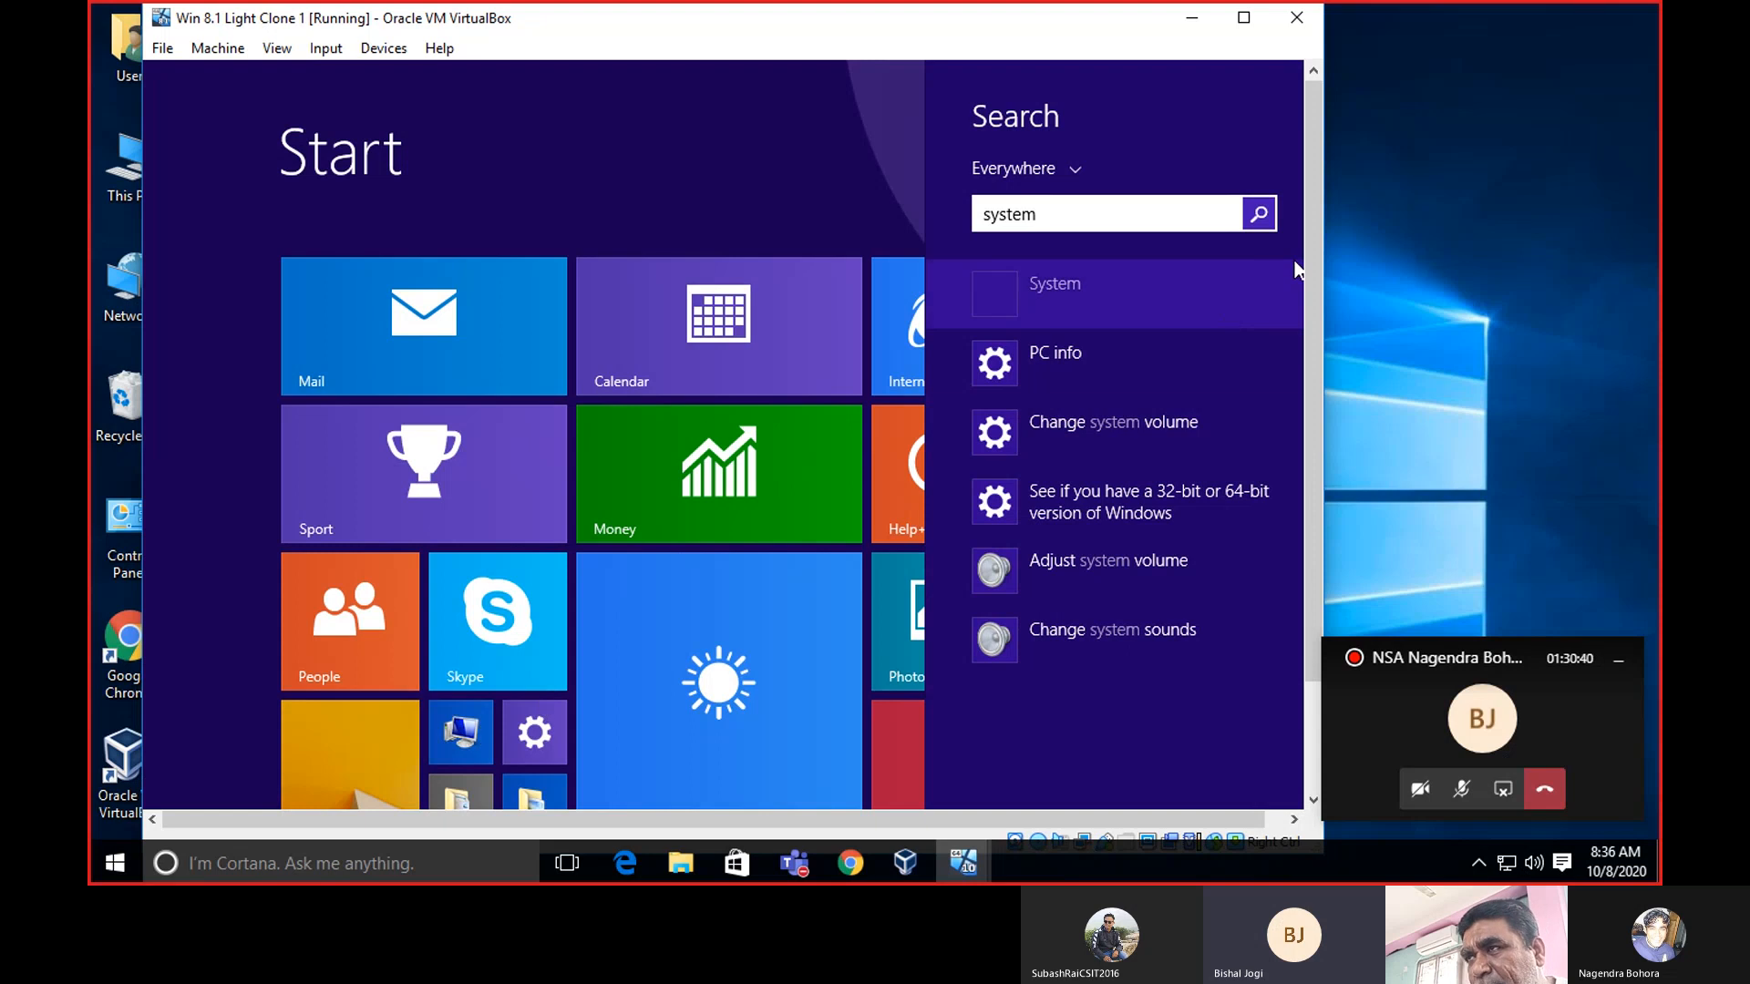
Close the search pane, dismiss the PC settings tile menu, and launch This PC.
left_click_drag(1309, 241, 1309, 338)
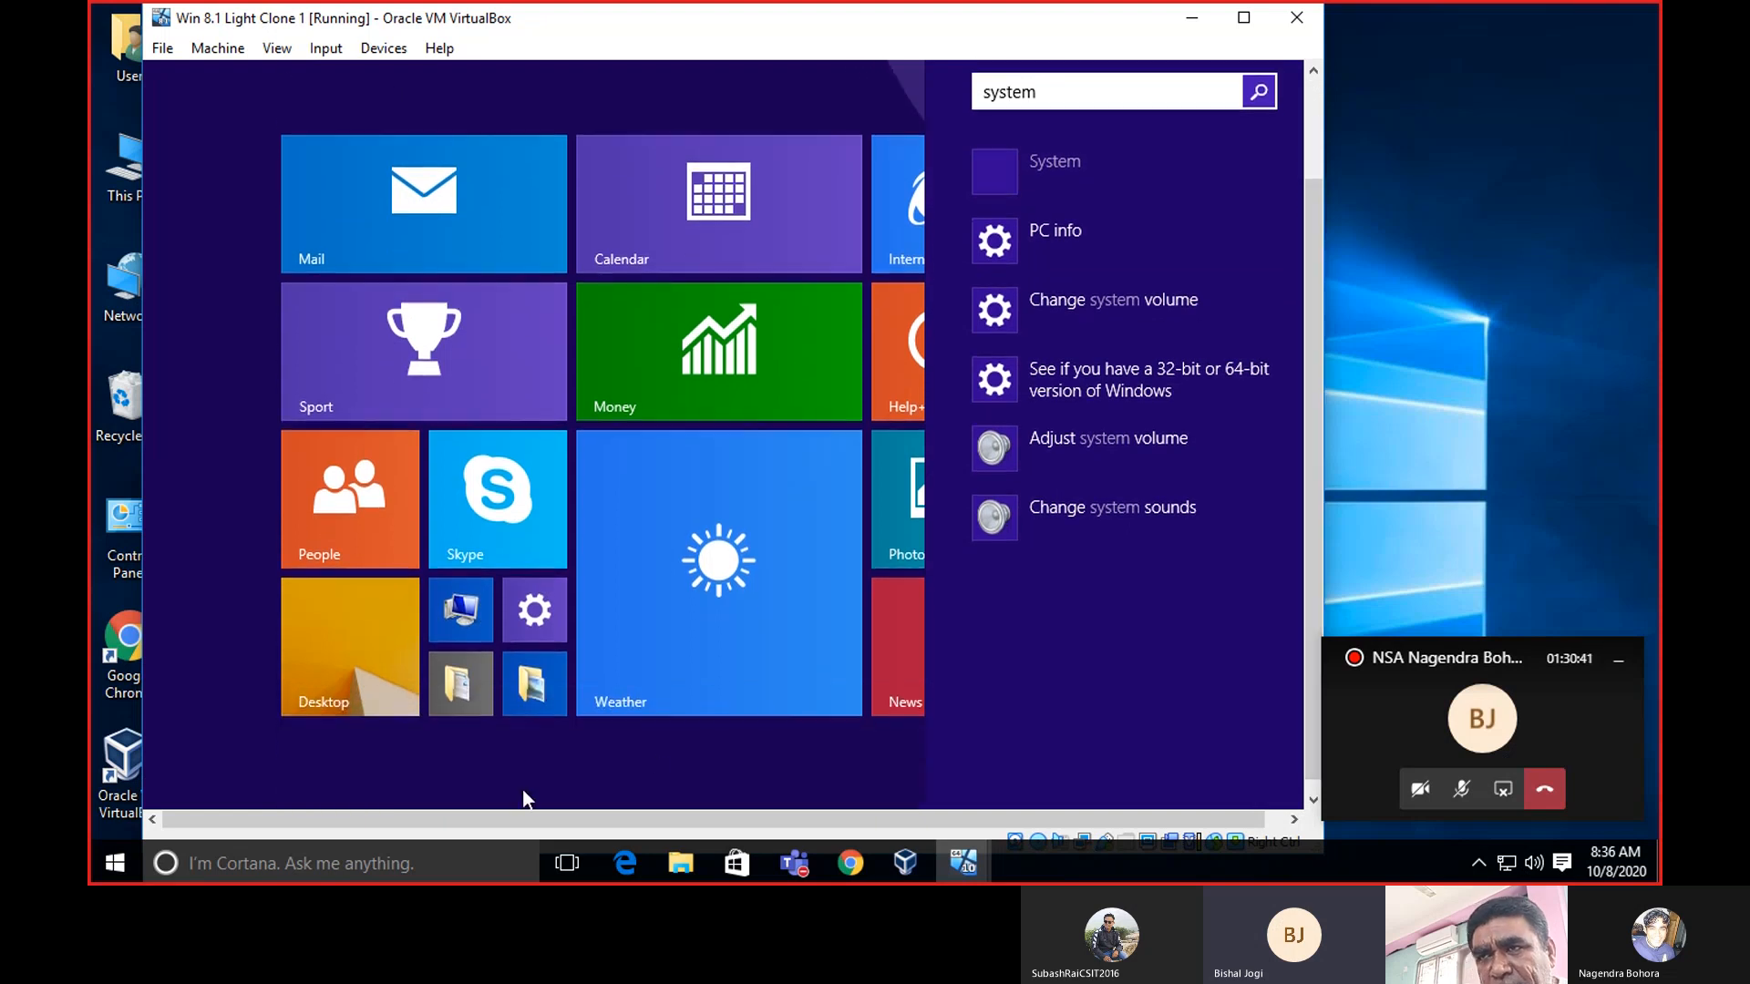
right_click(550, 615)
right_click(550, 616)
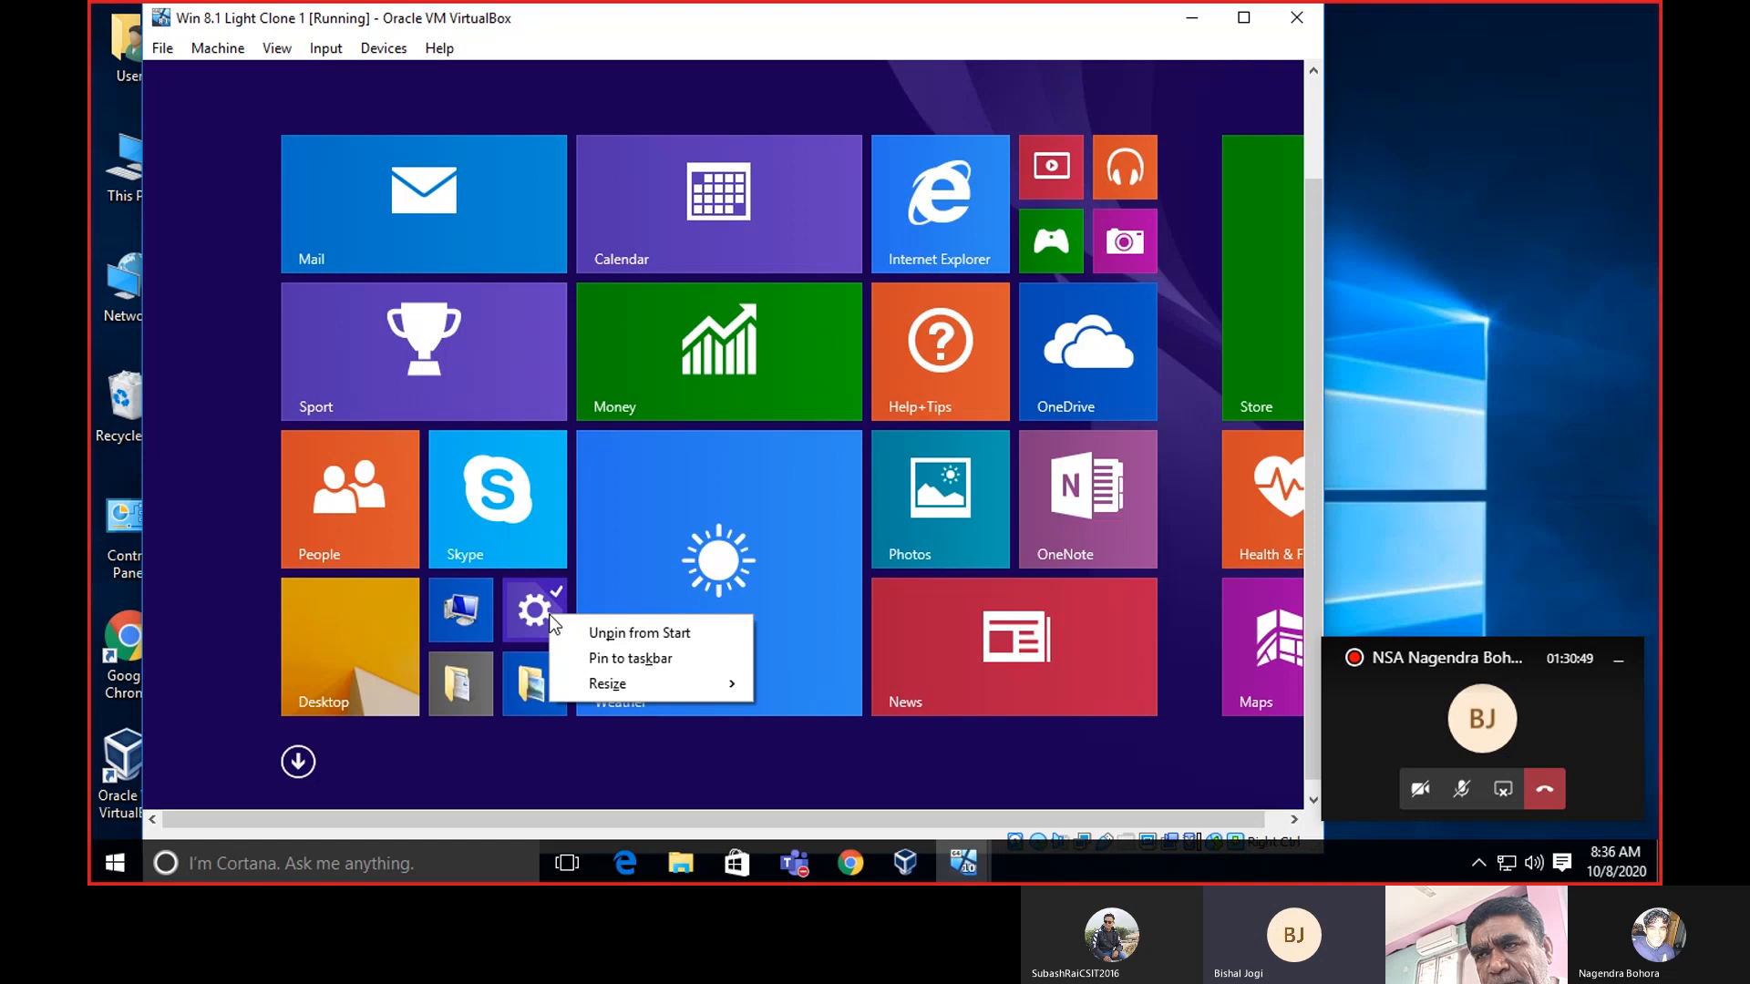
left_click(535, 613)
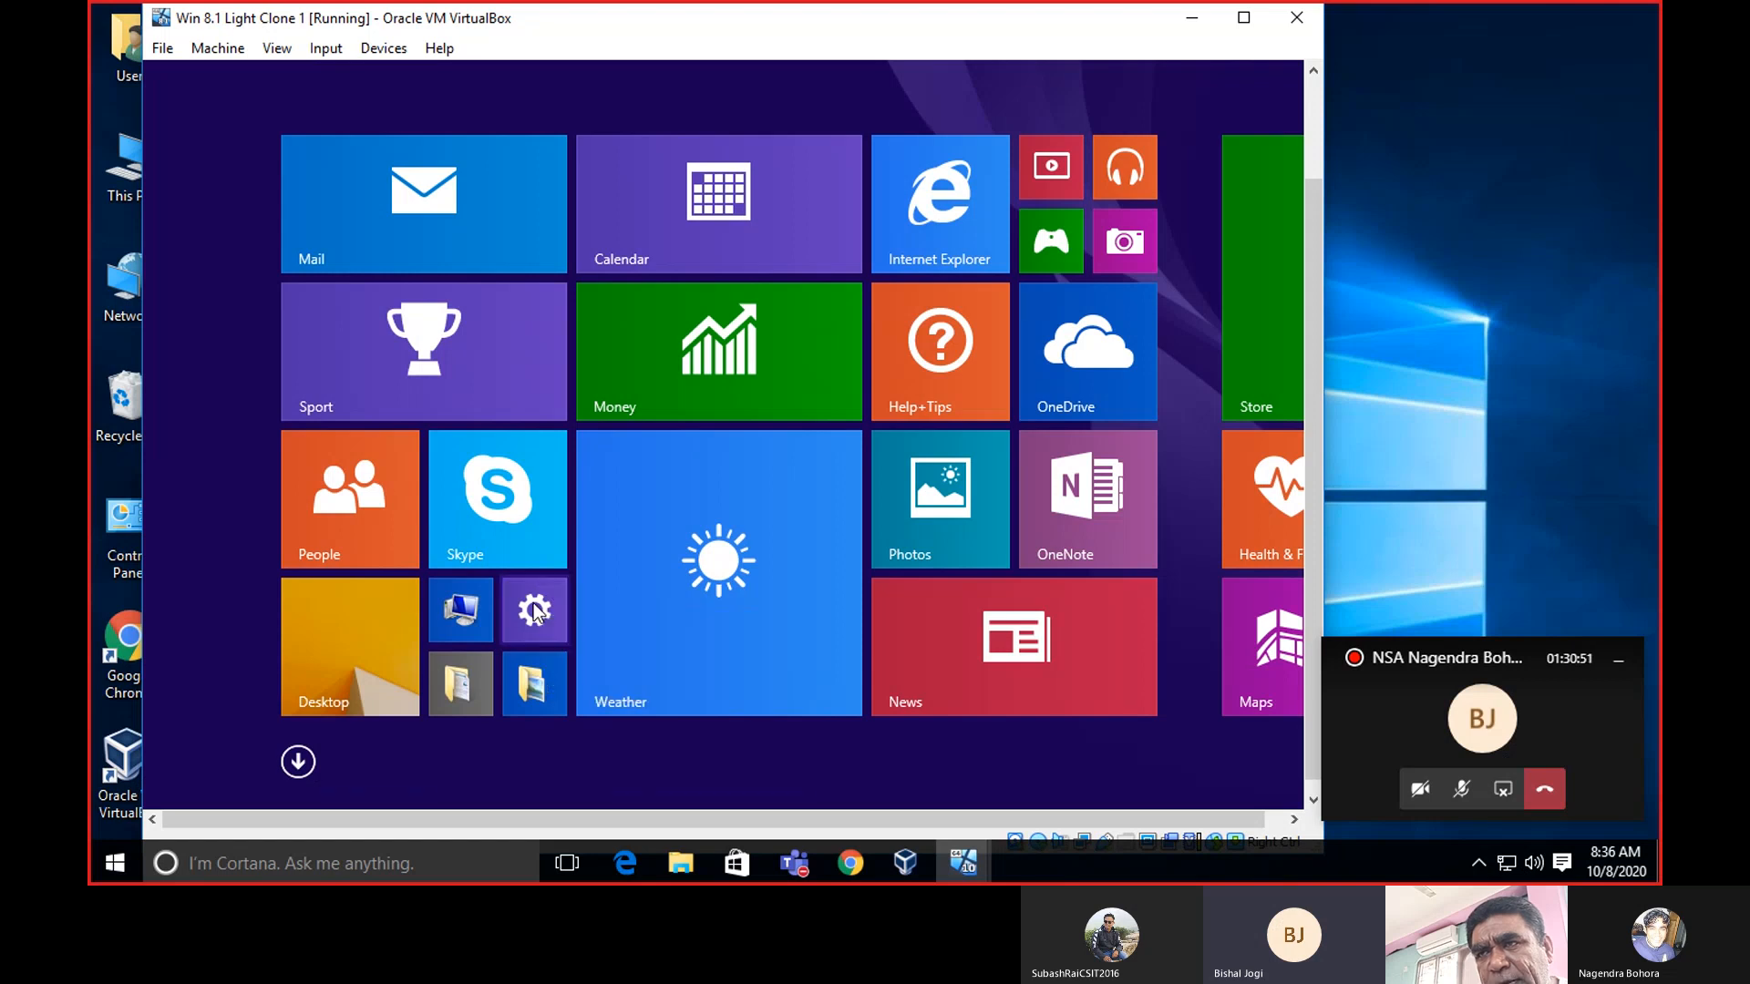
left_click(475, 607)
Open This PC in File Explorer, view its options, then close the window.
left_click(307, 795)
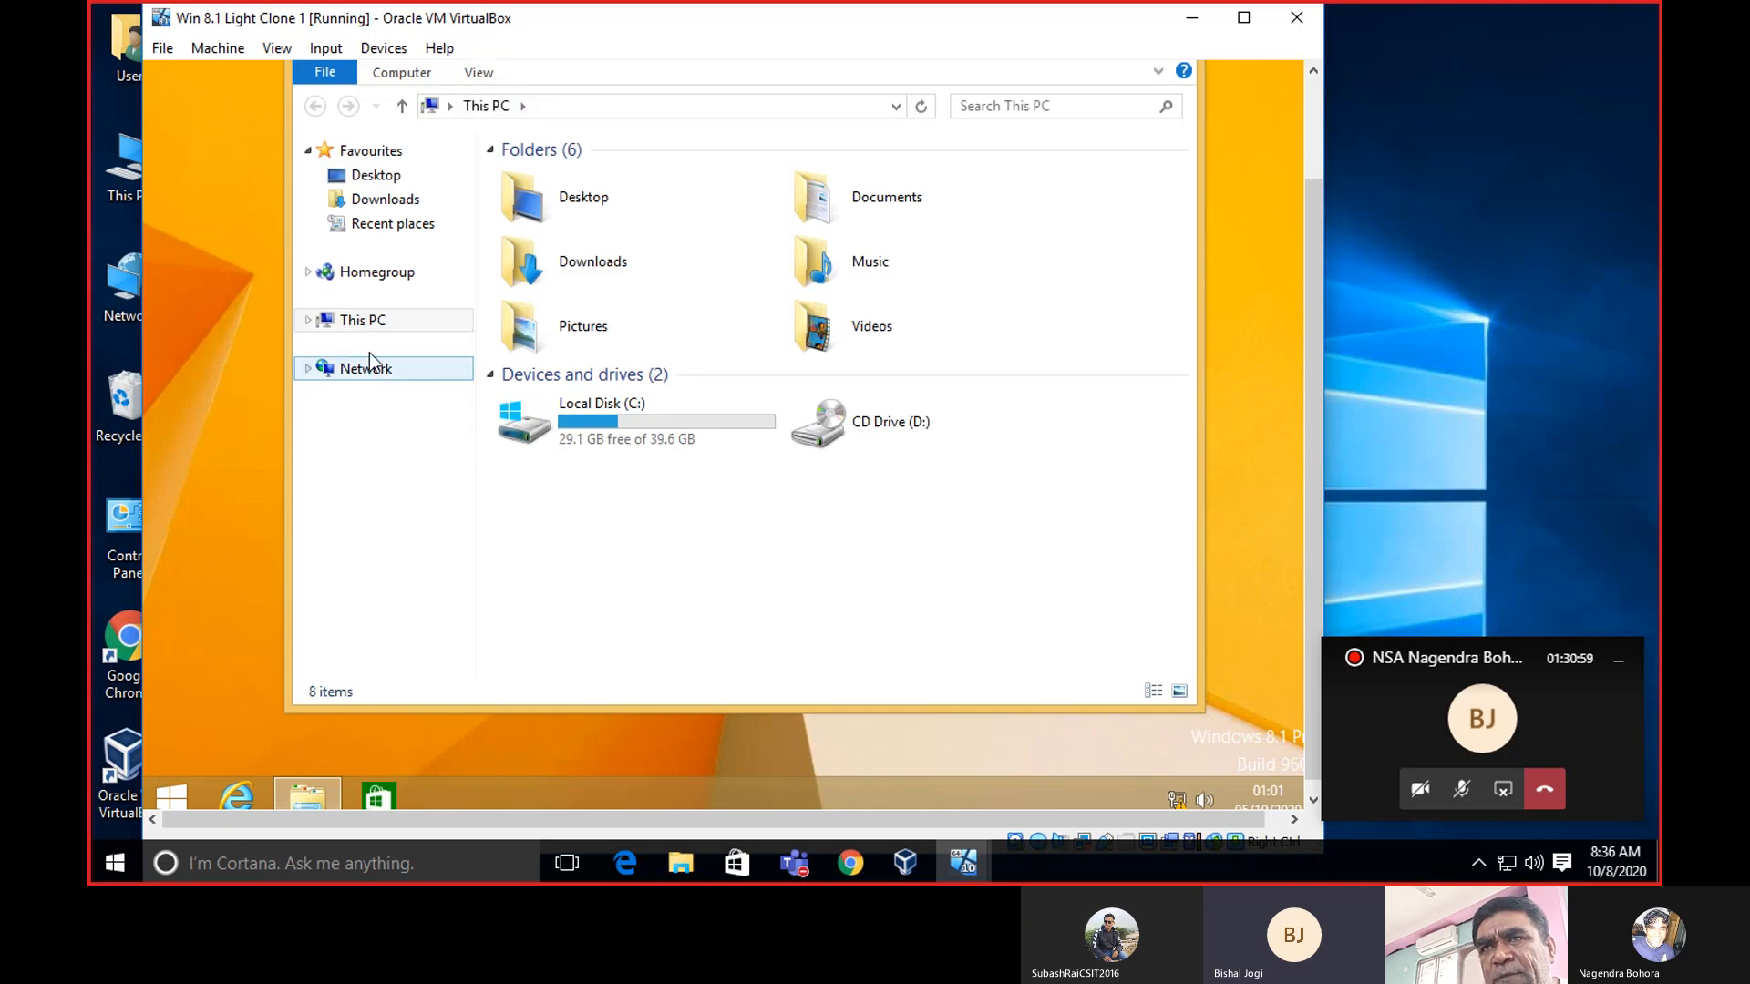
right_click(370, 321)
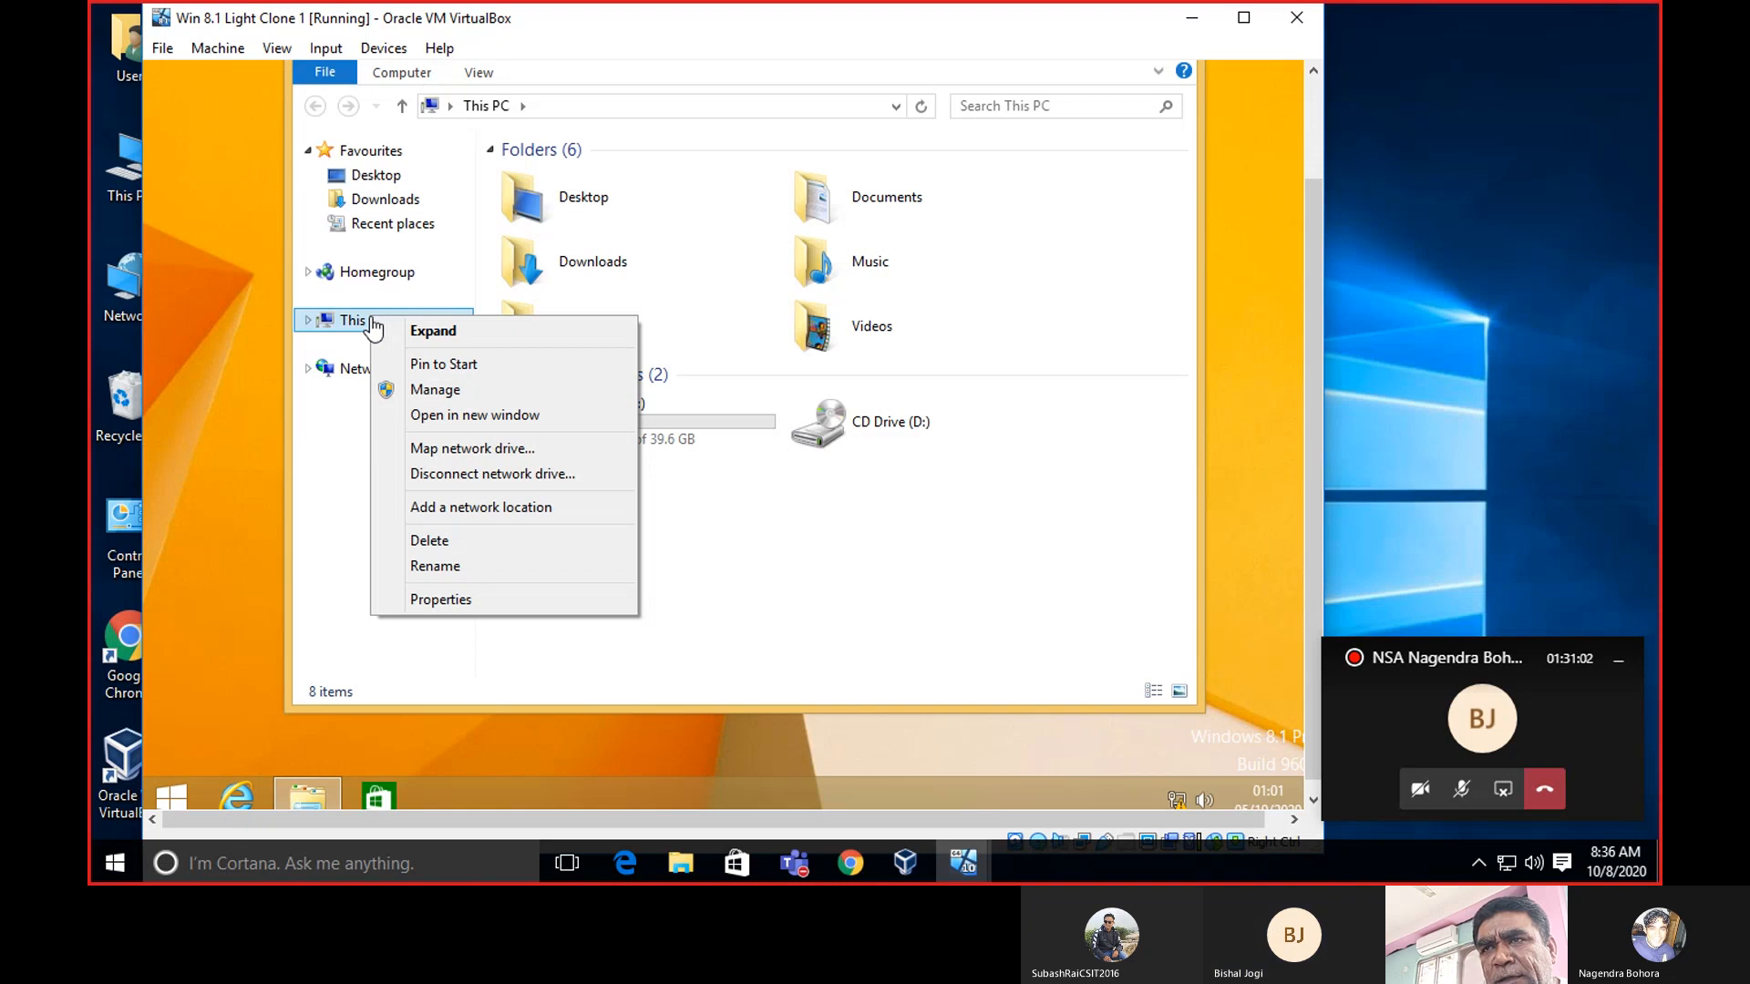
left_click(356, 460)
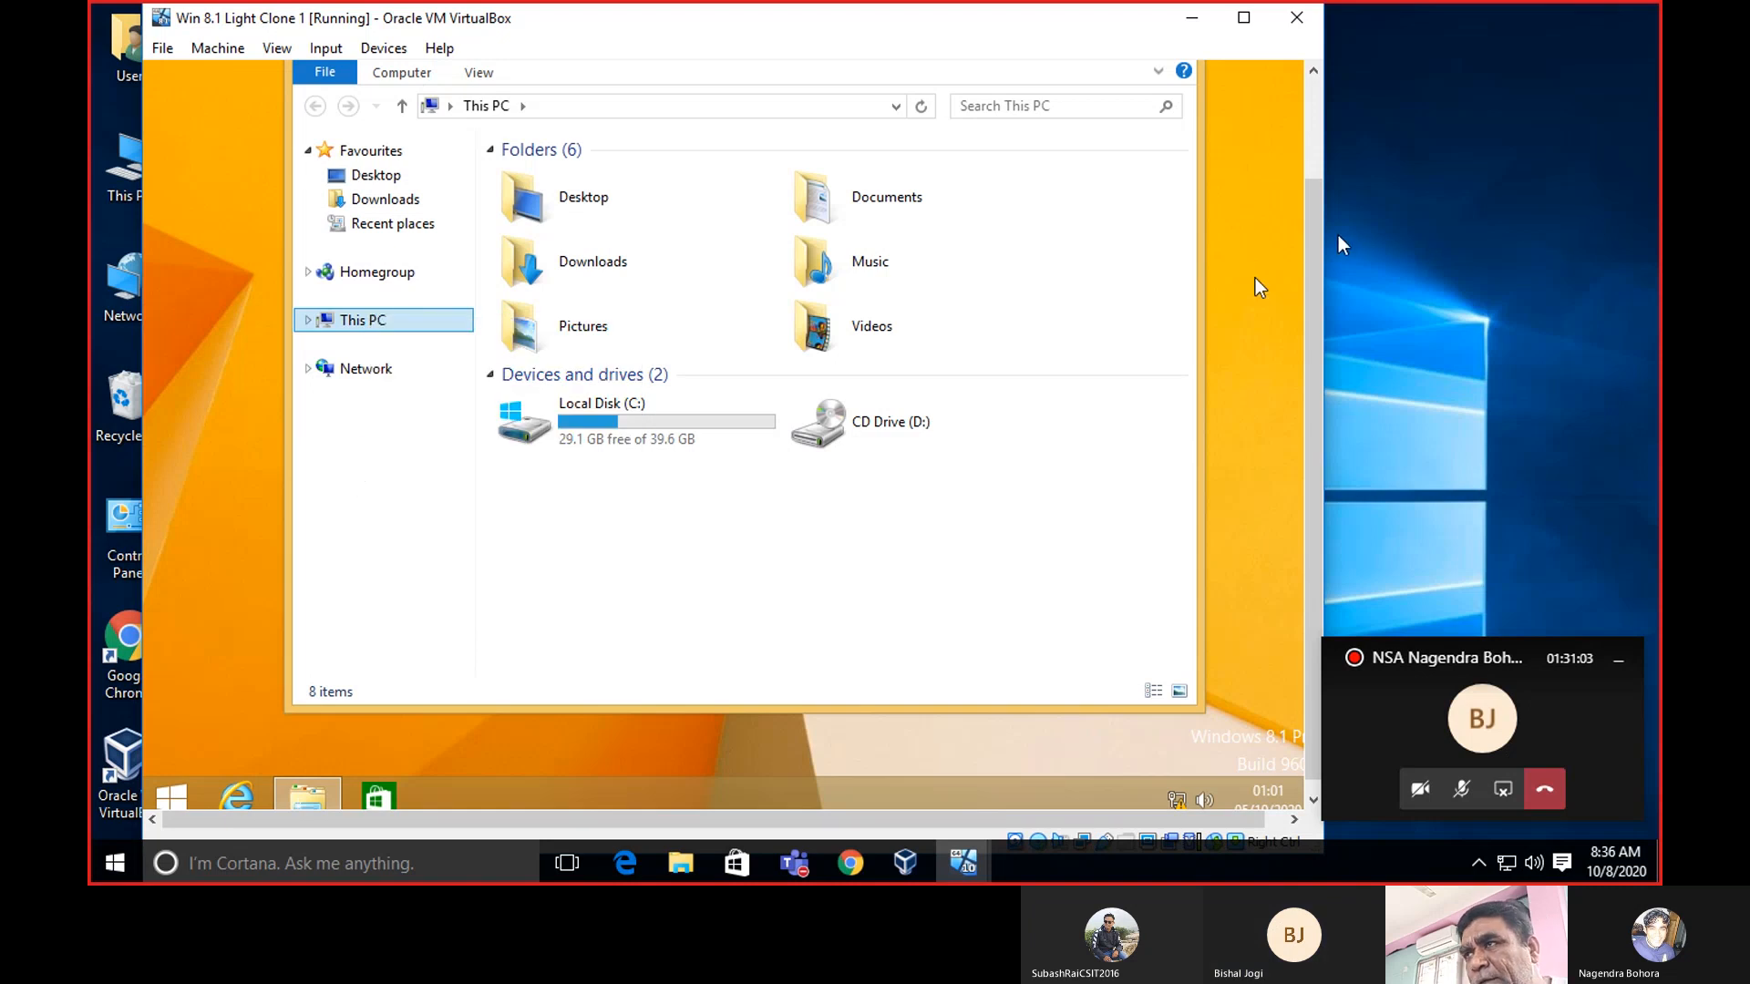
left_click_drag(1311, 232, 1309, 122)
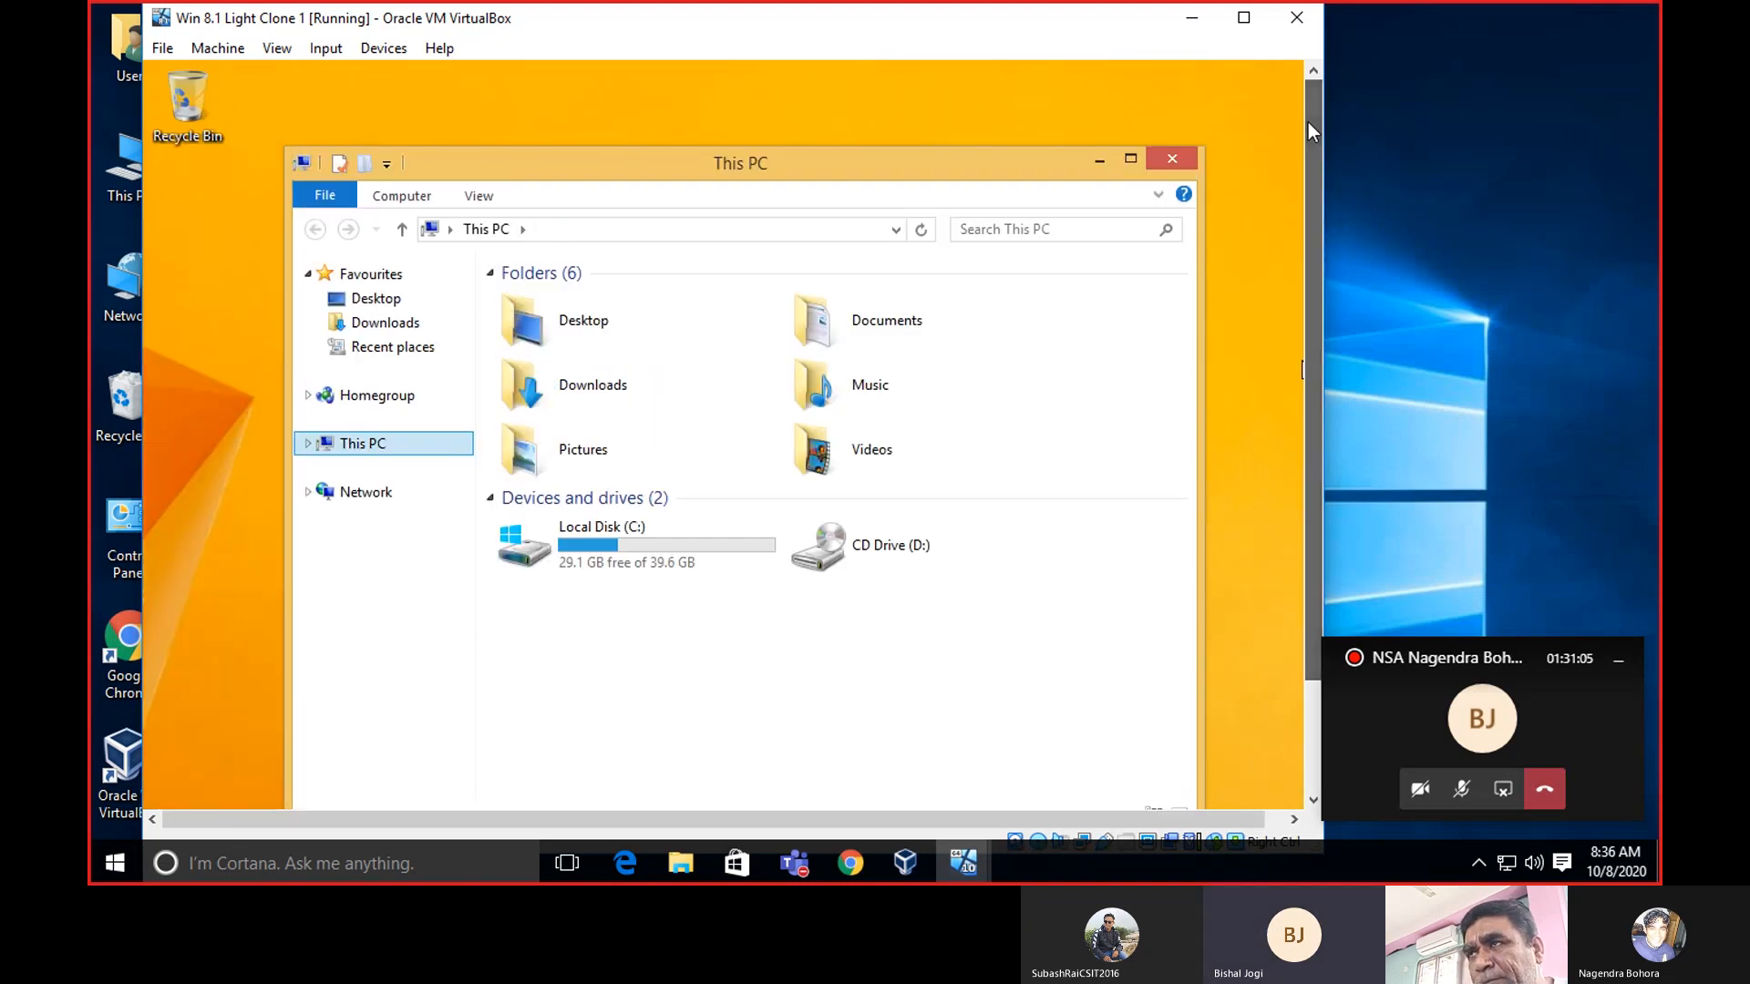
left_click(1173, 155)
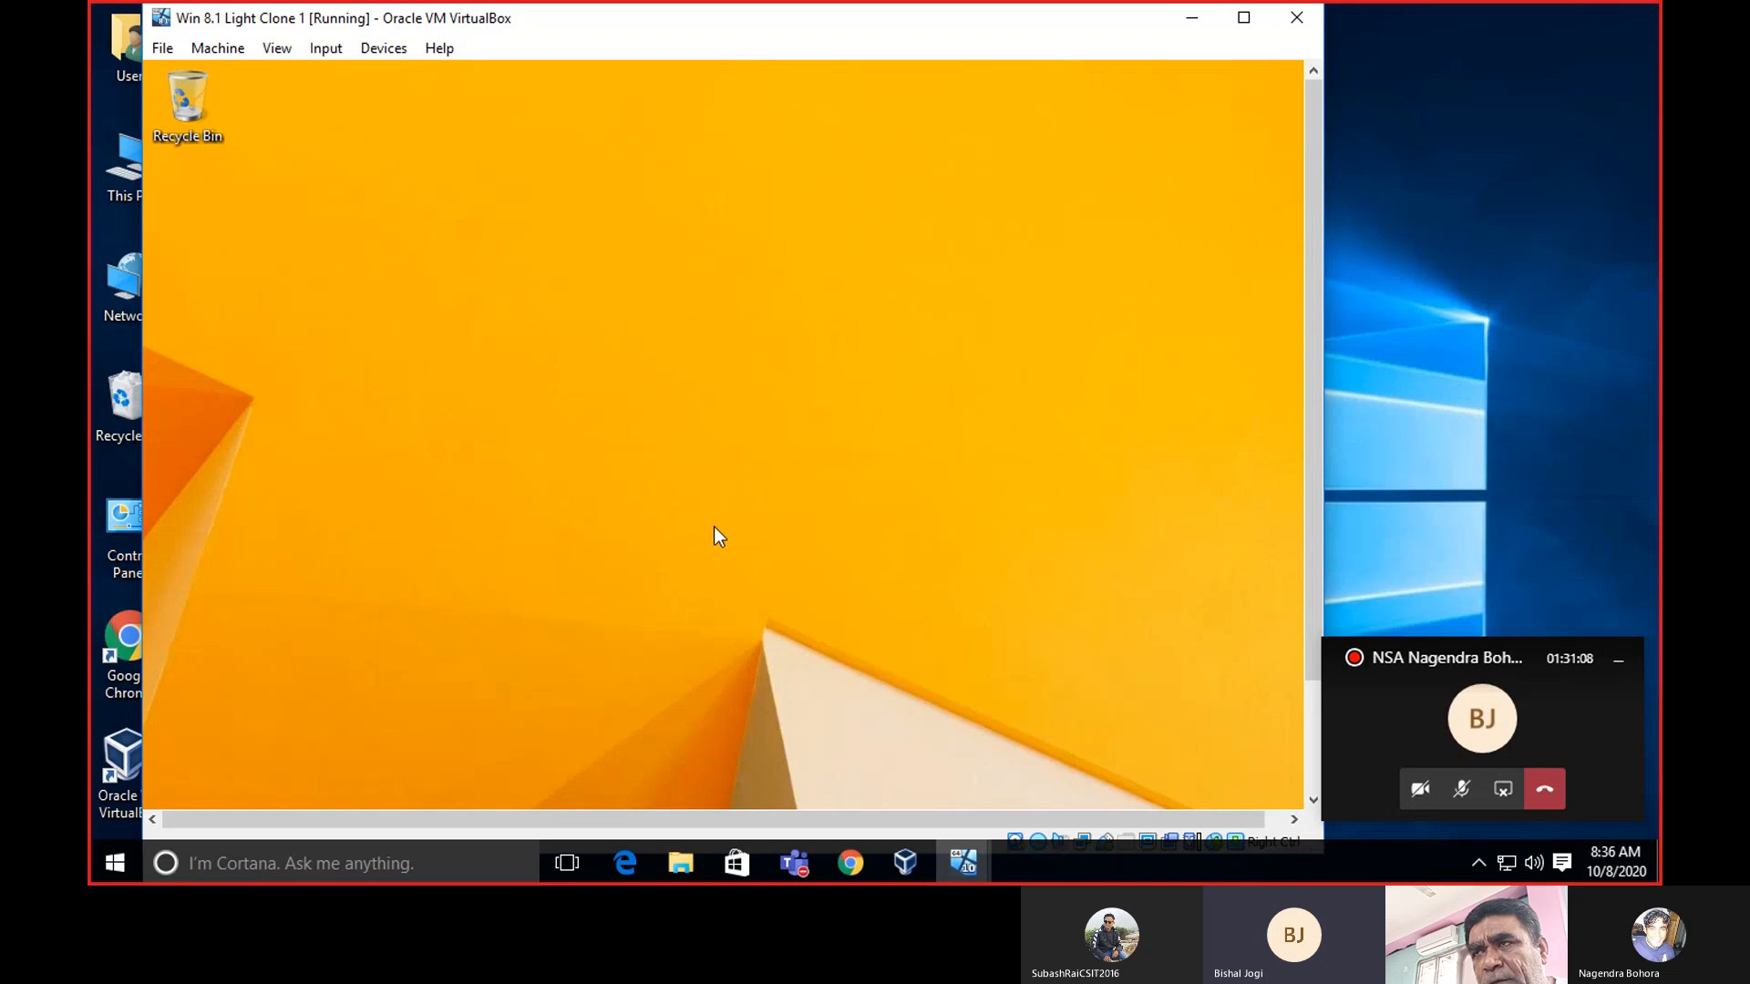
Reopen This PC from its Start screen tile and bring up This PC's context menu.
left_click_drag(1318, 215, 1317, 322)
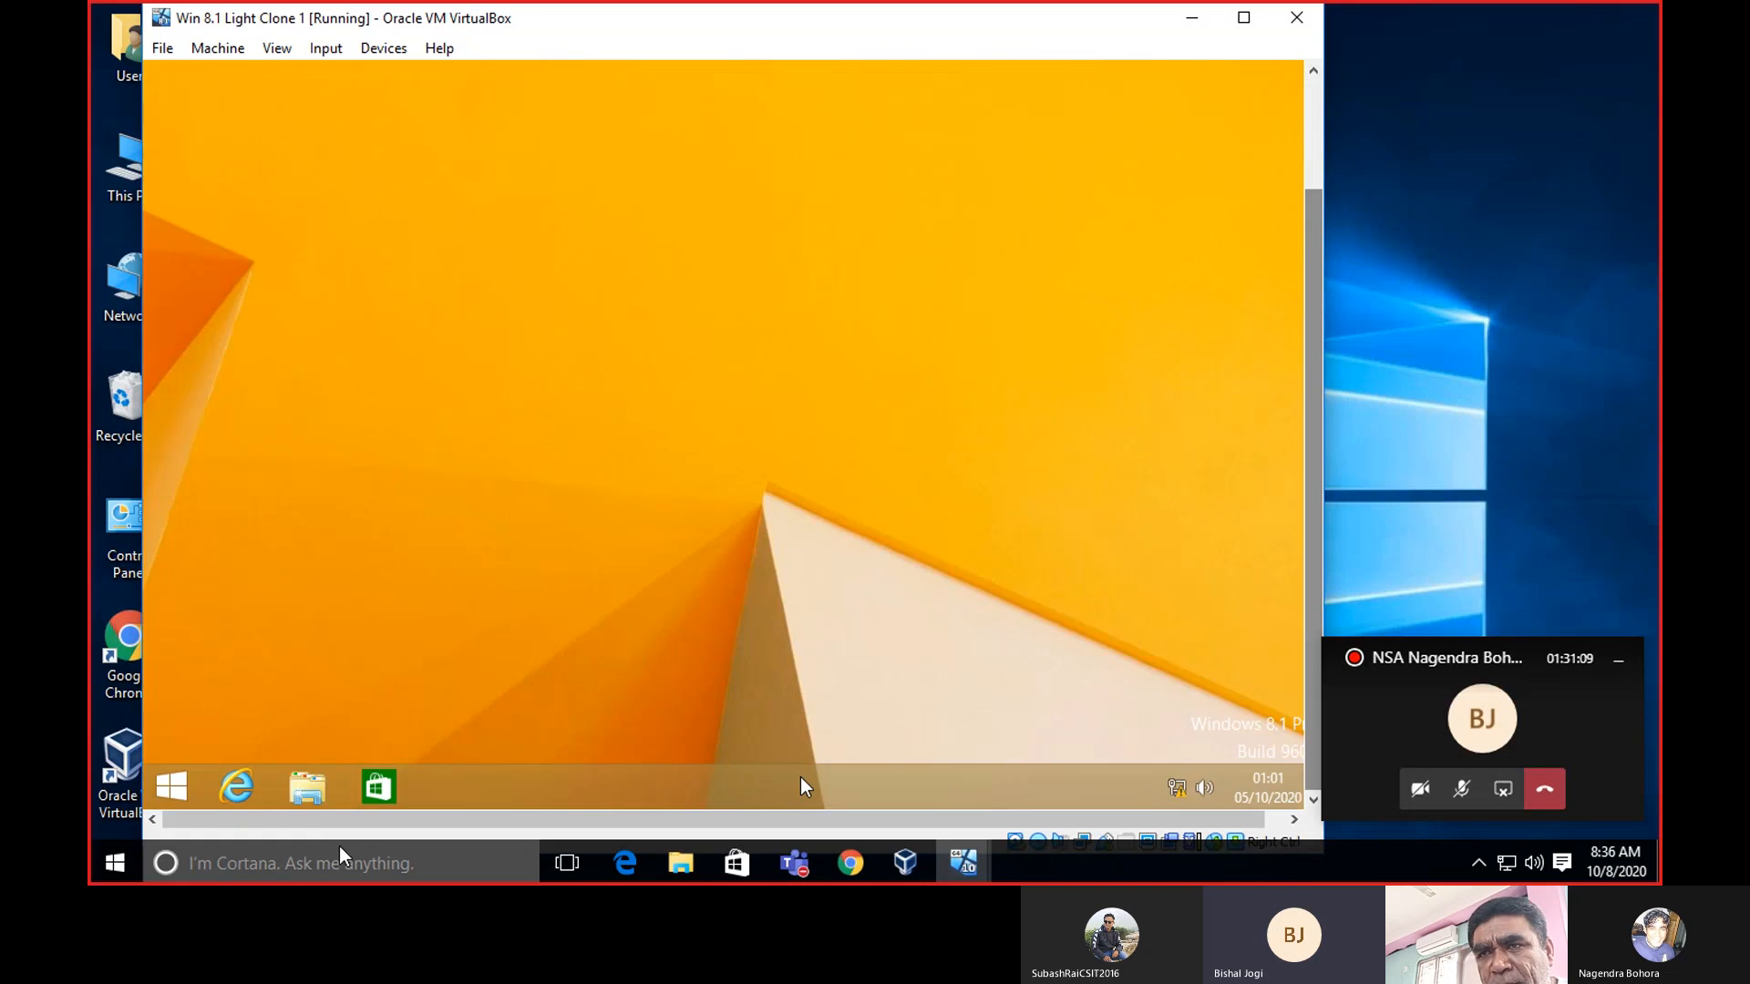
left_click(178, 784)
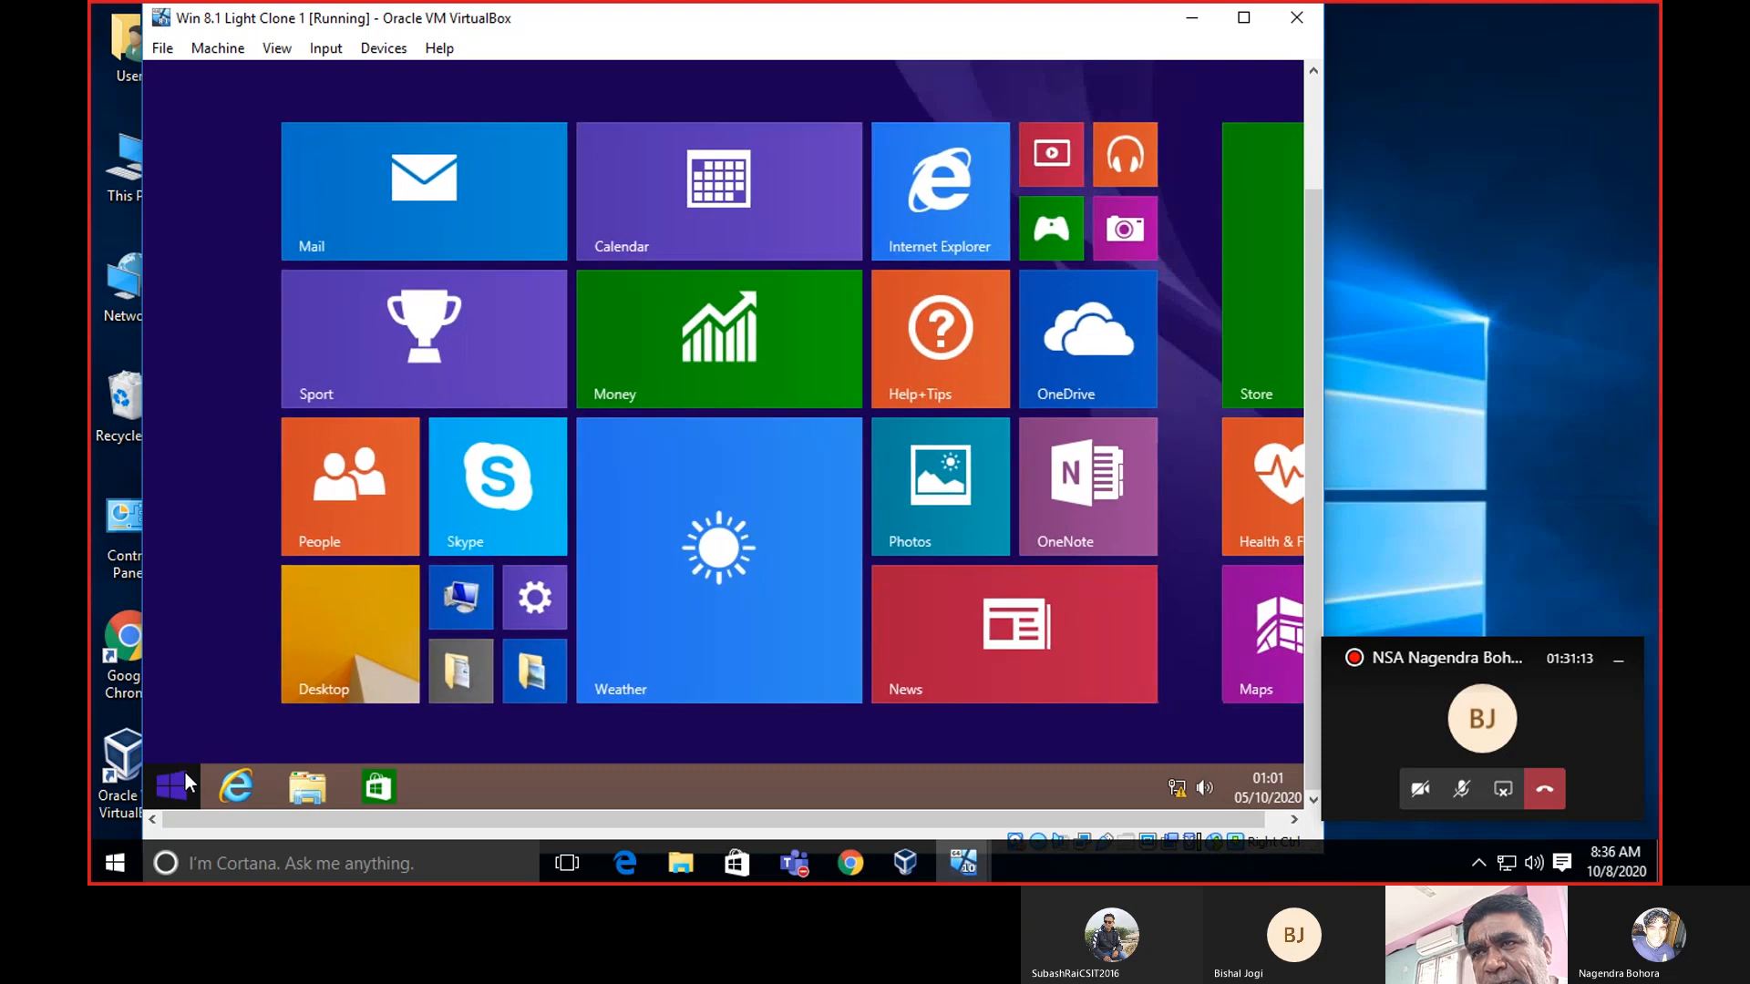
right_click(461, 610)
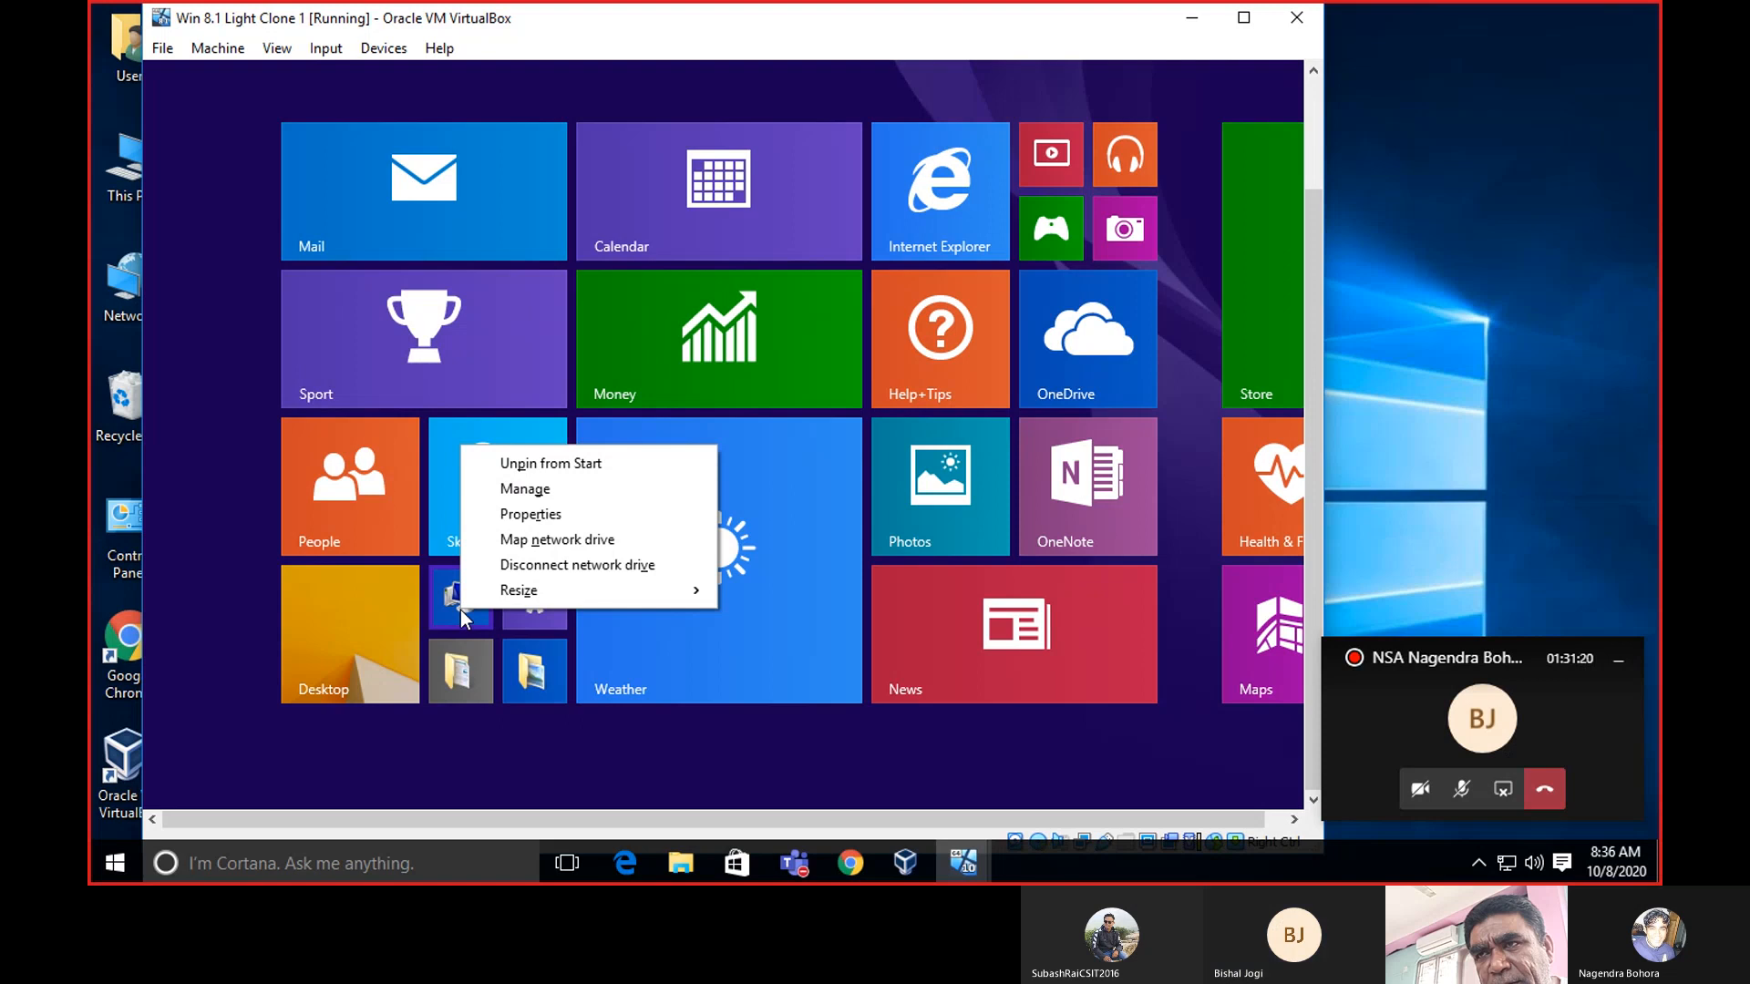
left_click(461, 610)
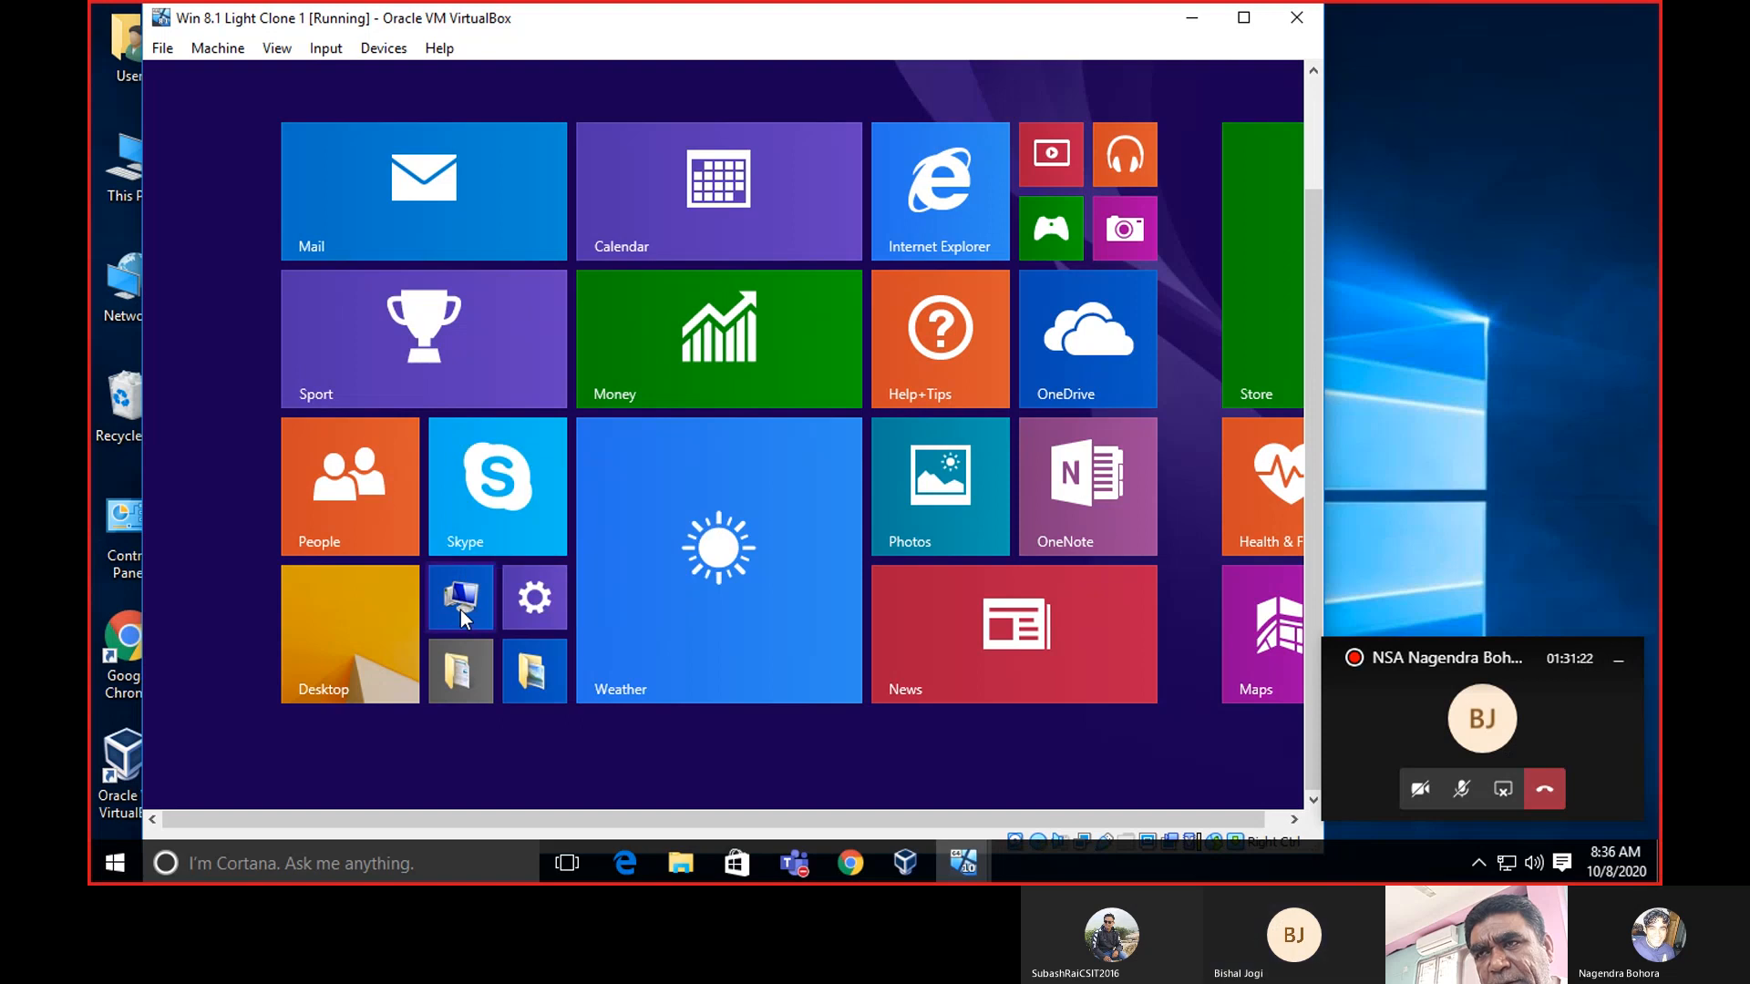
left_click(461, 609)
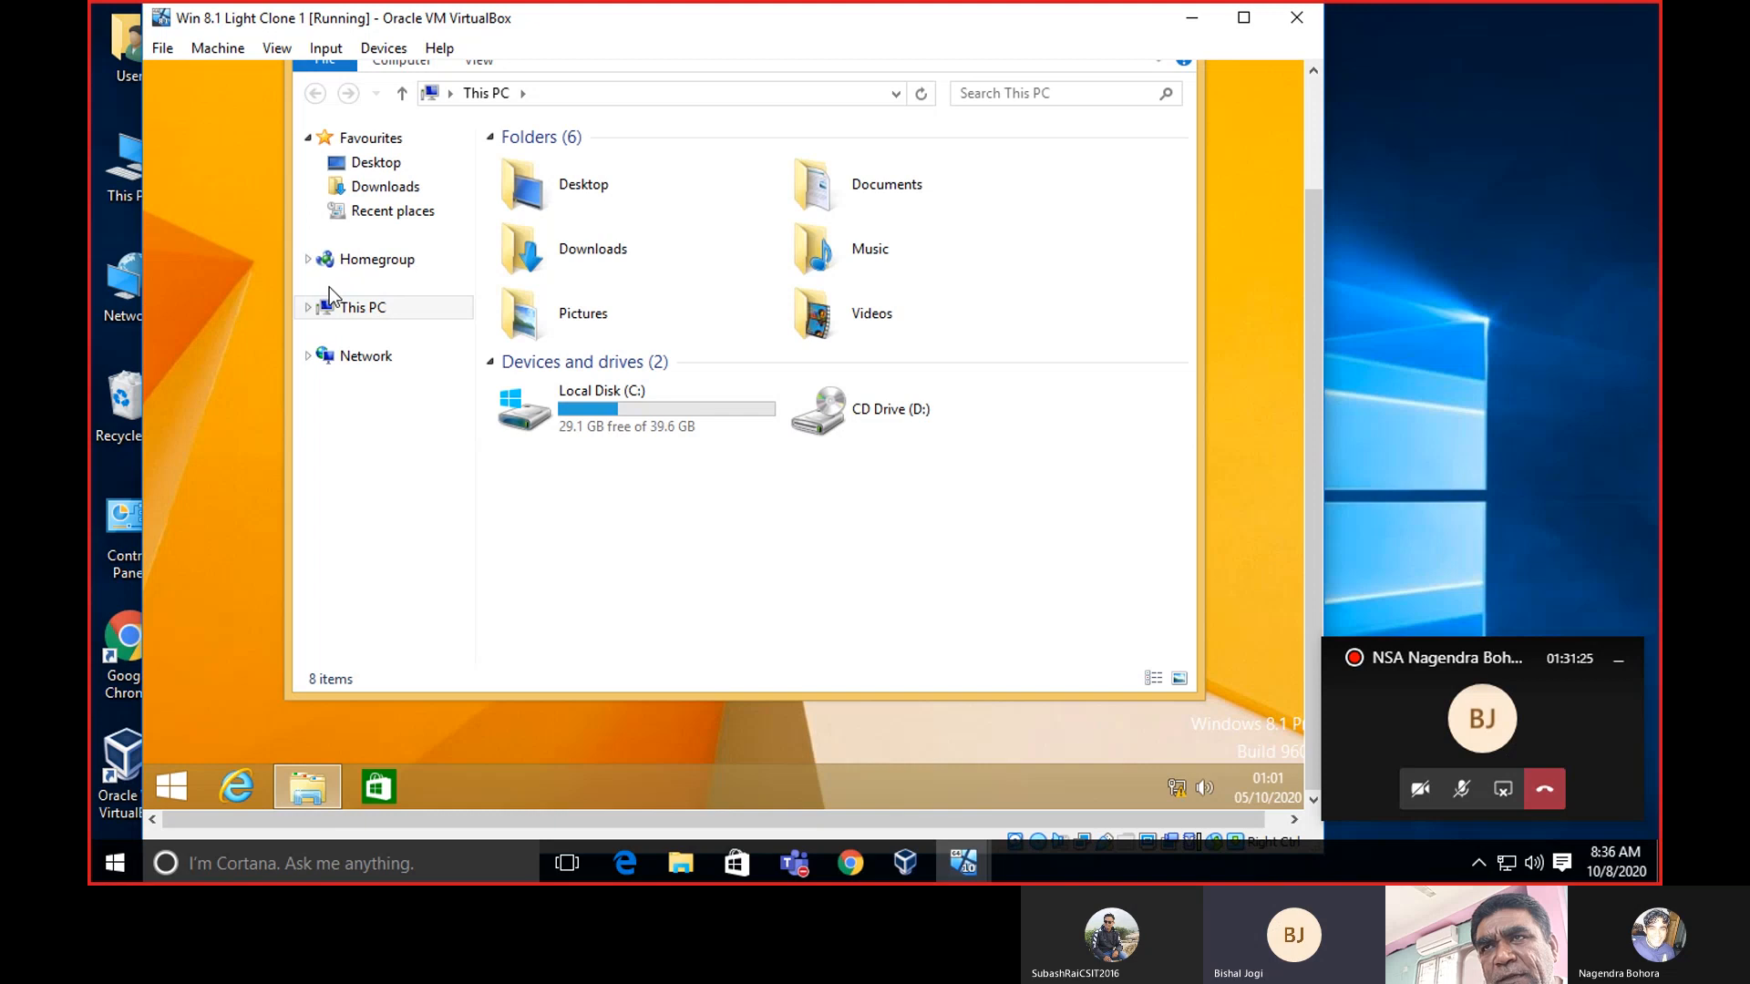
right_click(342, 312)
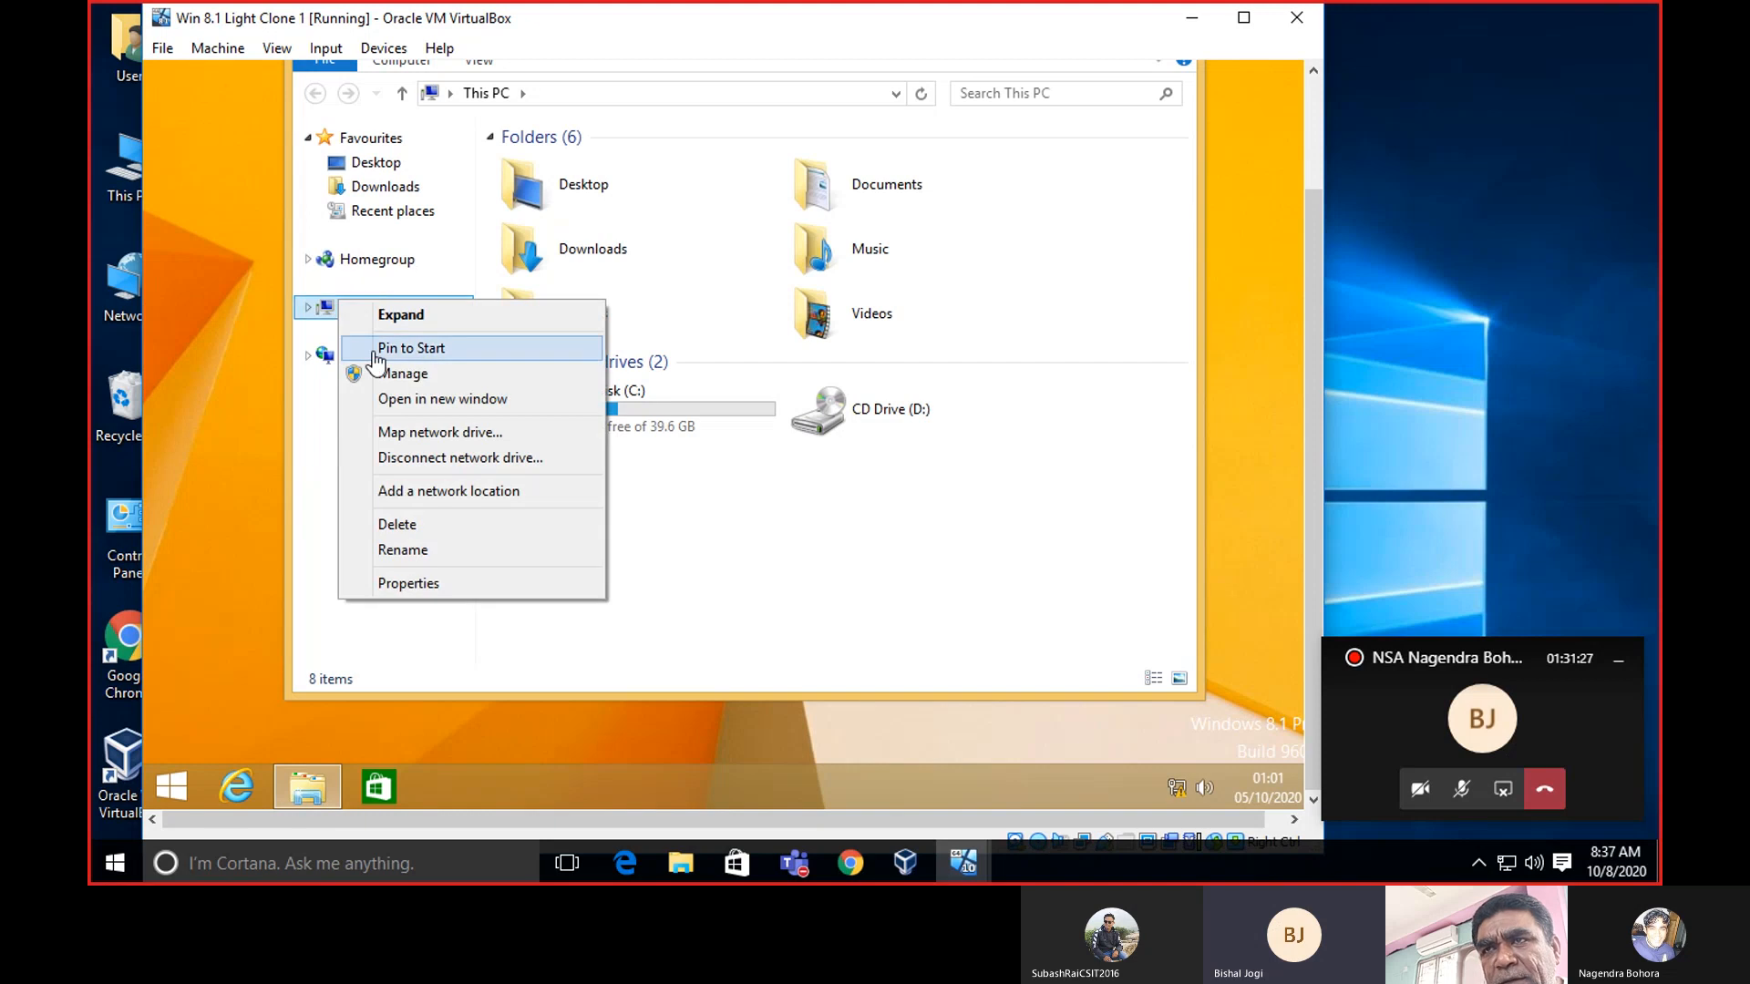
Open This PC's Properties, check computer name TEST-PC in WORKGROUP, and close System Properties.
left_click(424, 584)
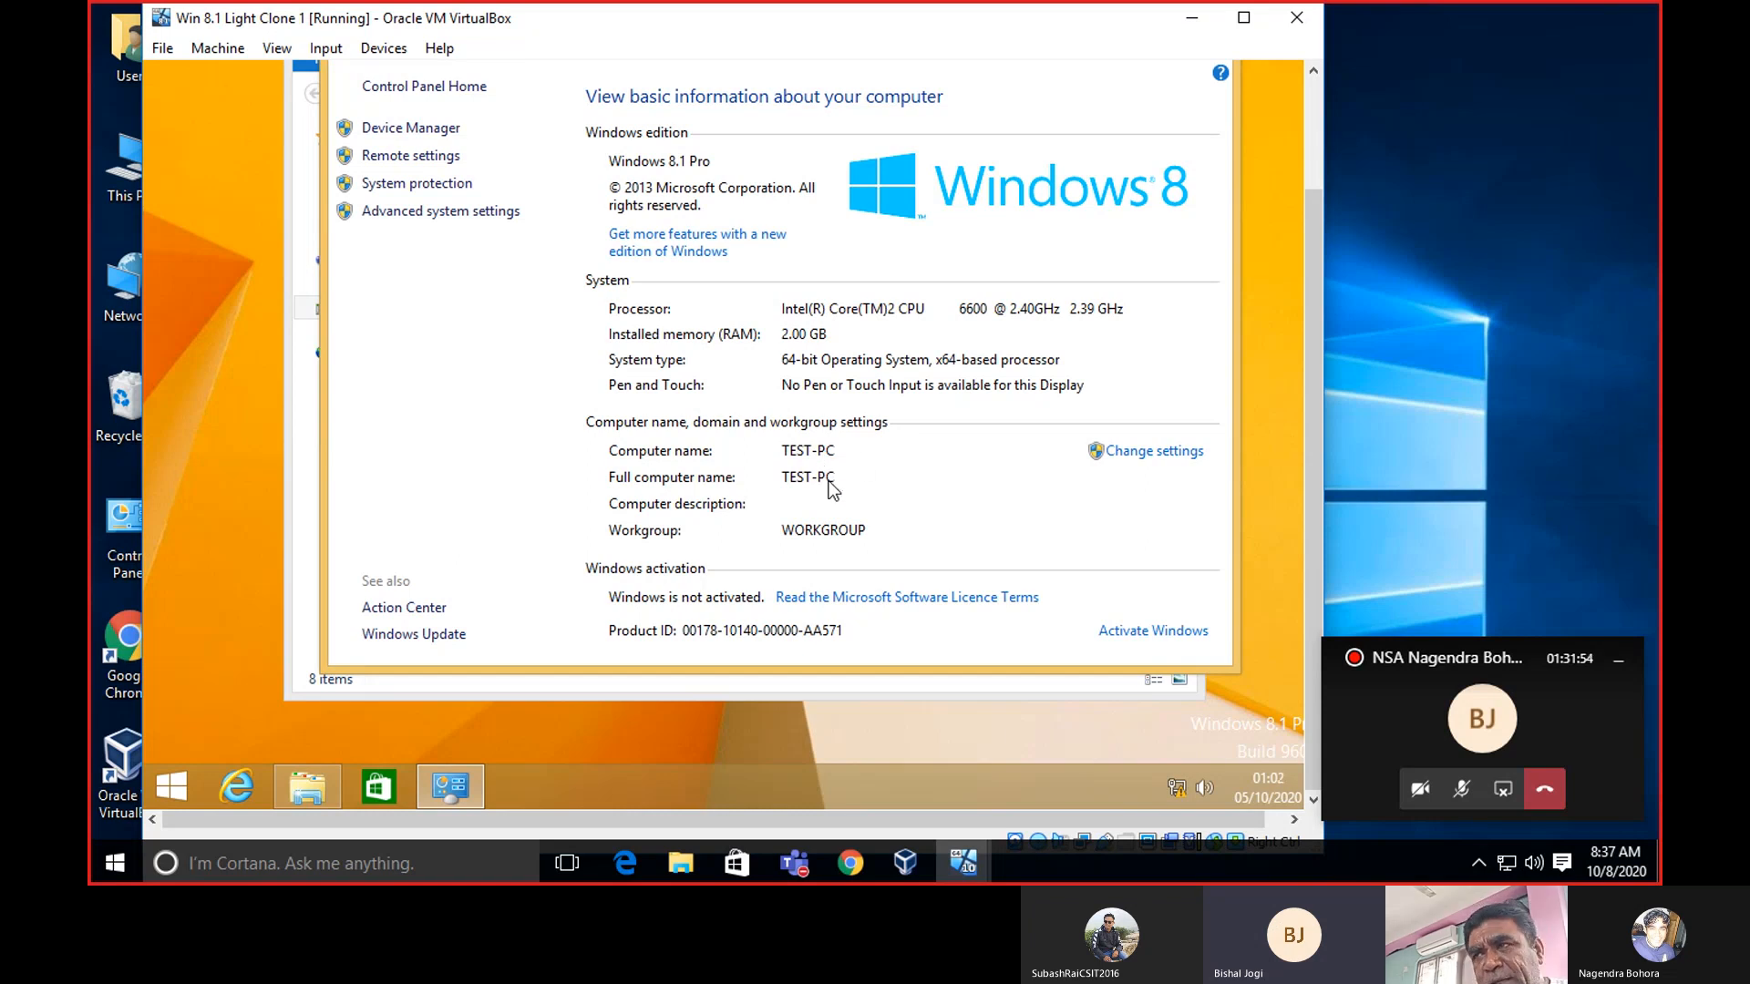
left_click(1175, 456)
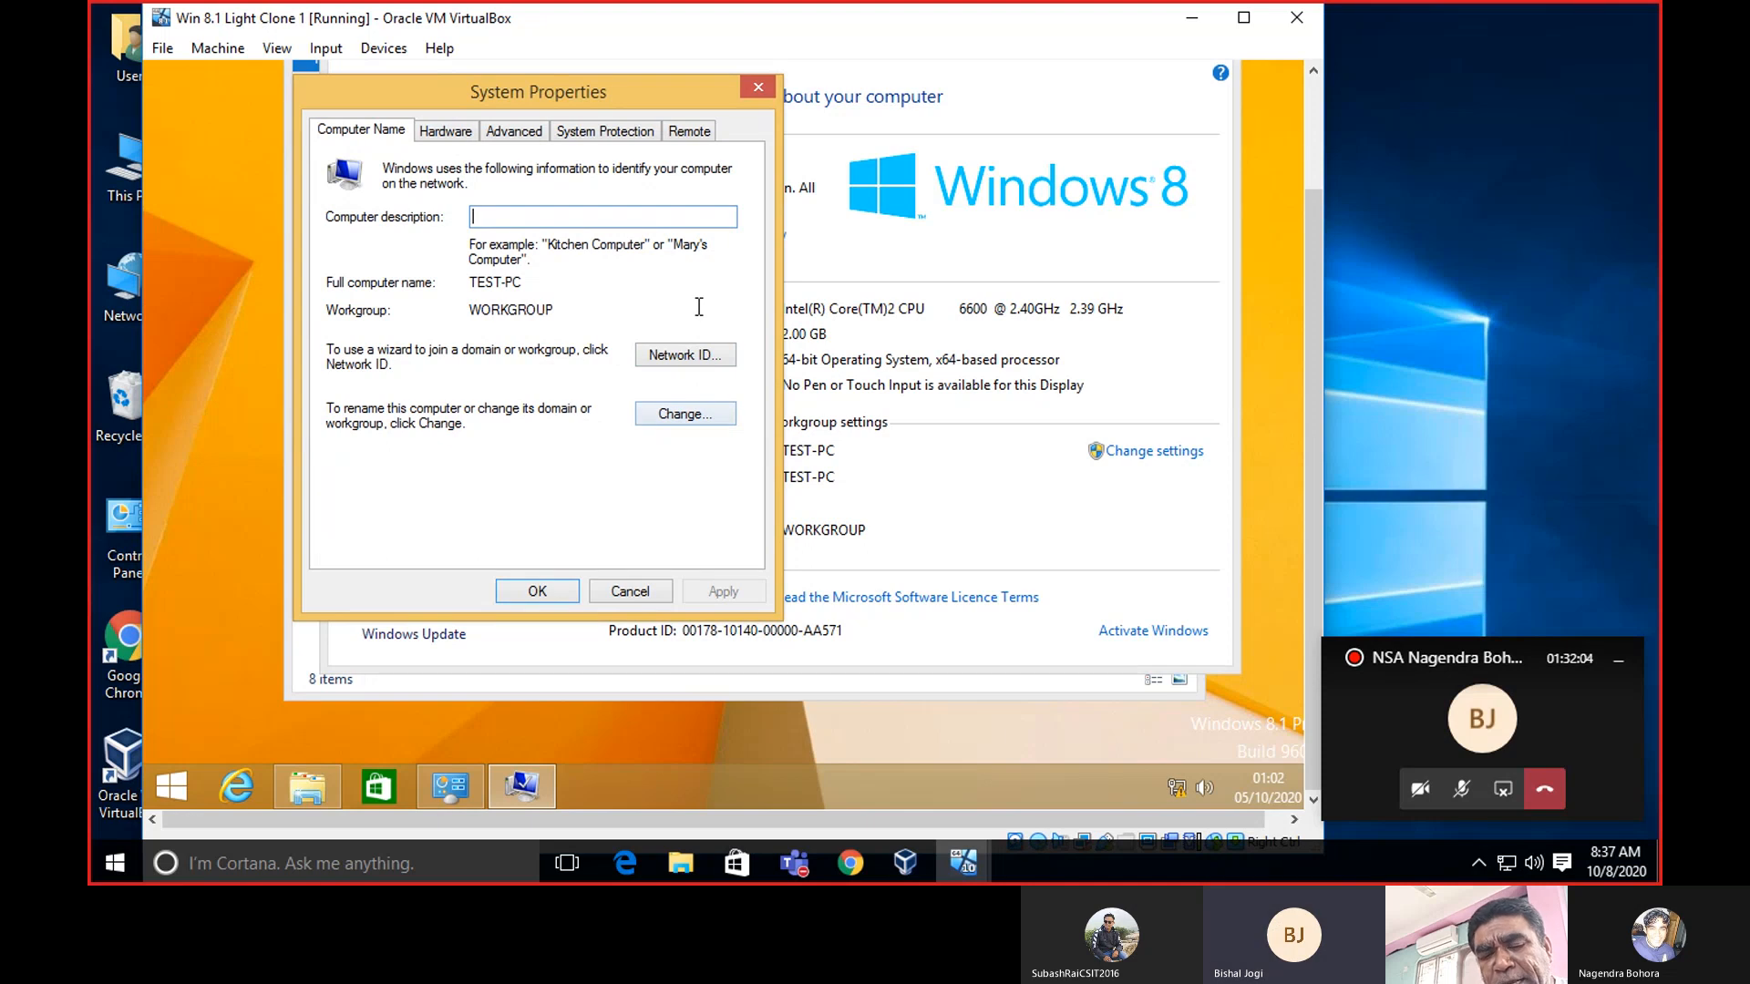
left_click(758, 86)
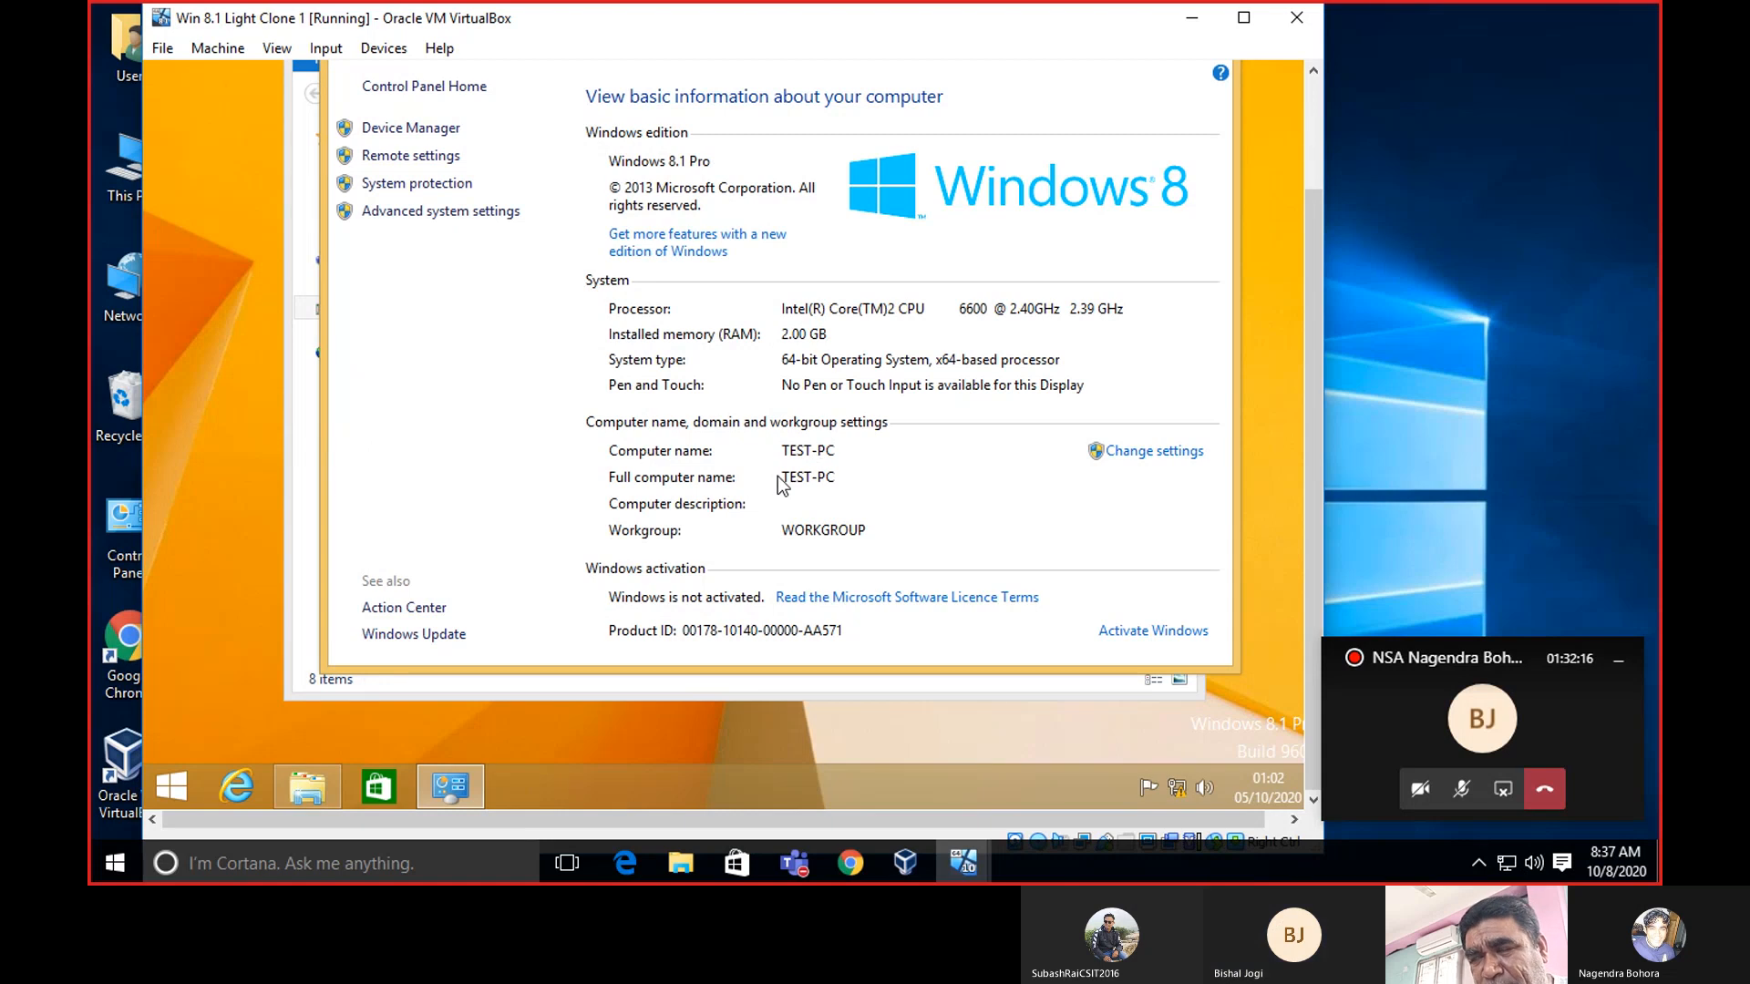
left_click_drag(1320, 359, 1332, 298)
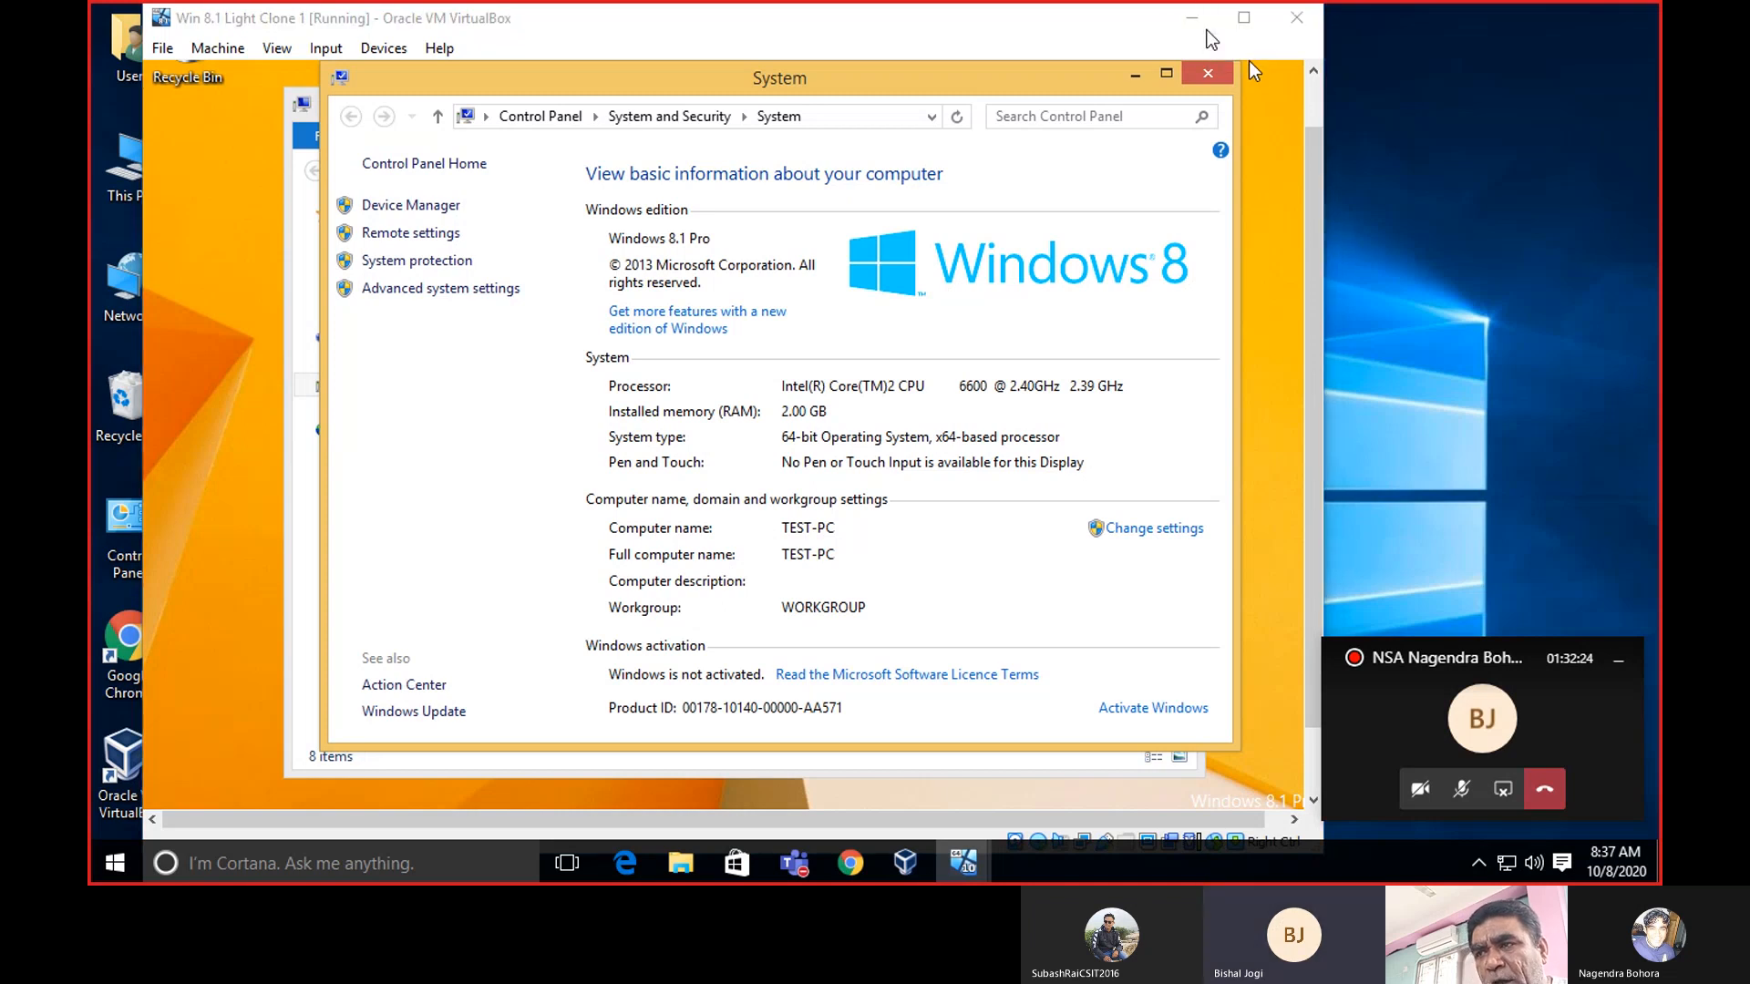
Switch back to the Win Server2012 Clone-1 VM and launch Active Directory Users and Computers.
left_click(1207, 31)
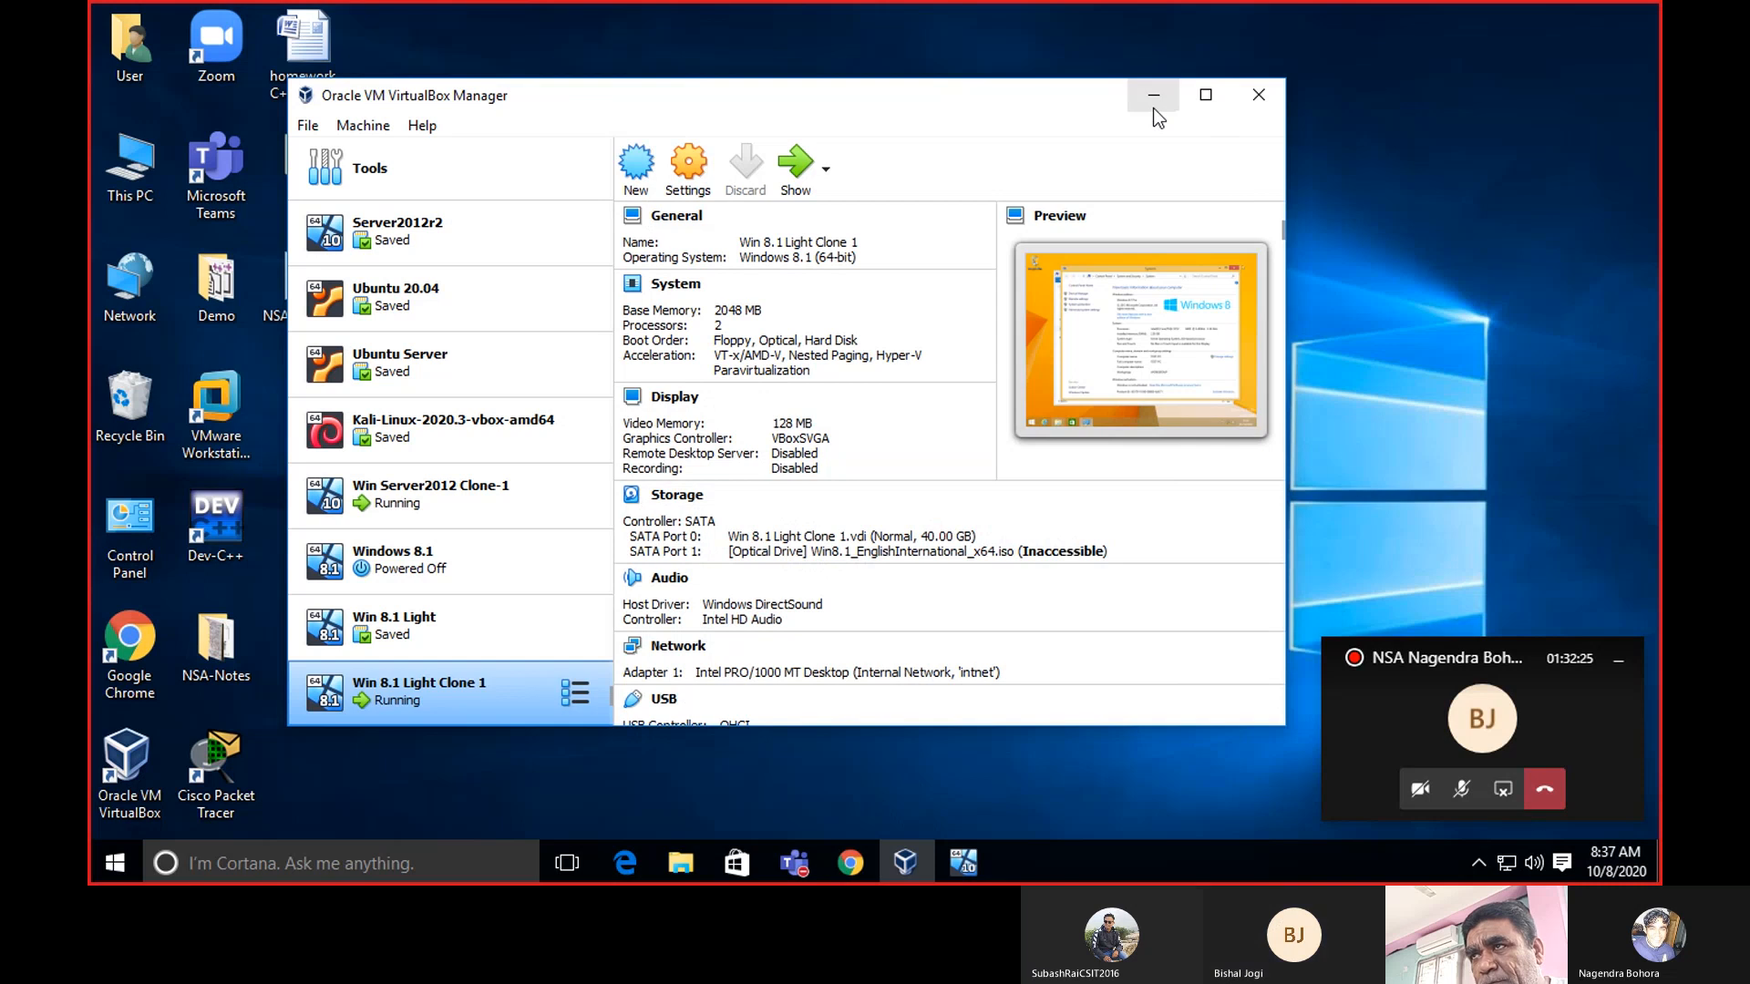
left_click(480, 501)
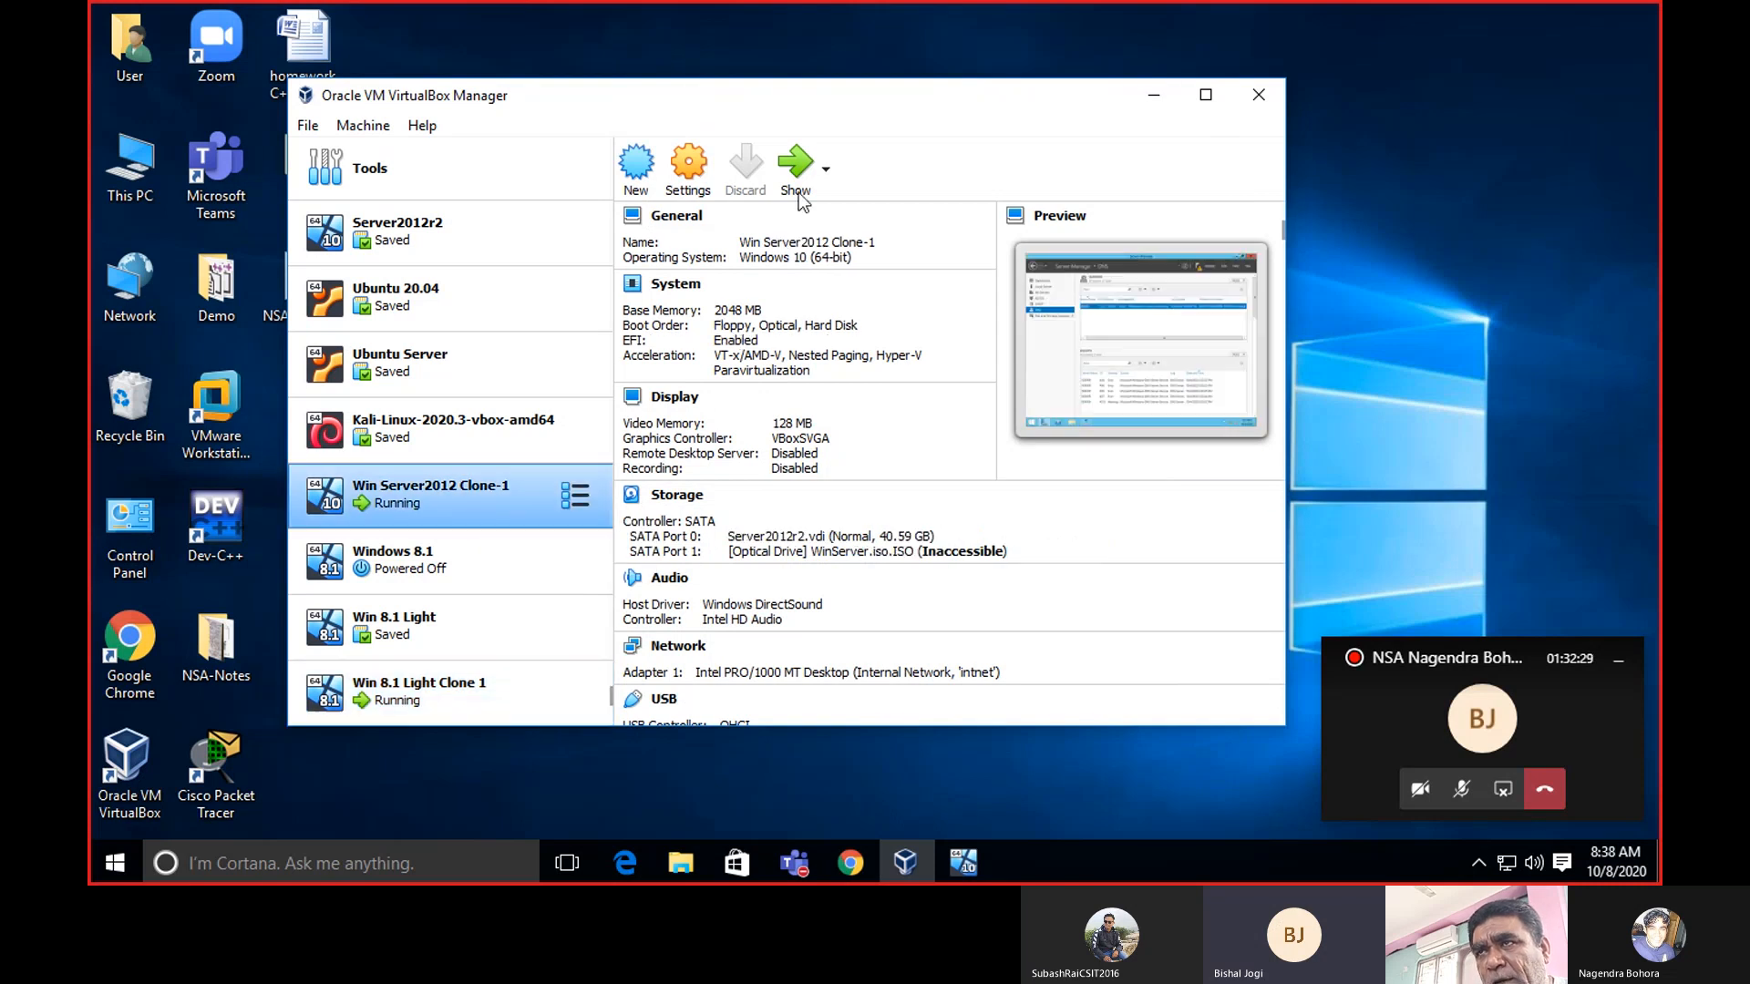
left_click(797, 169)
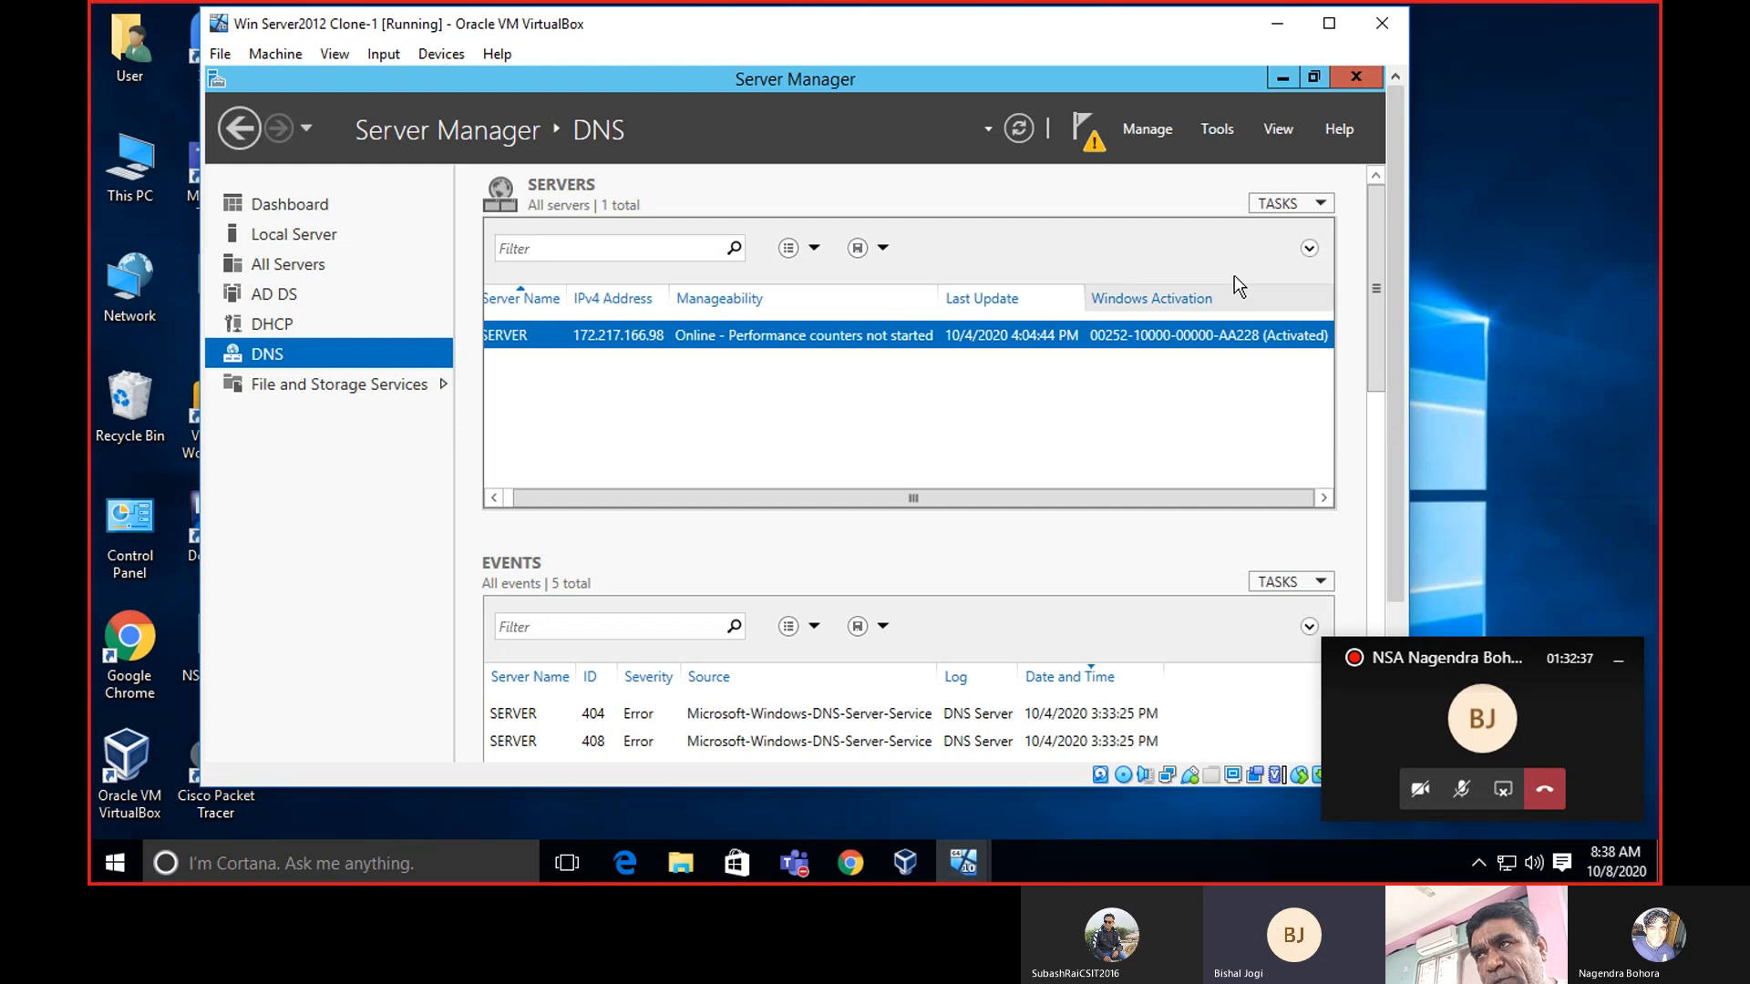
left_click(1210, 130)
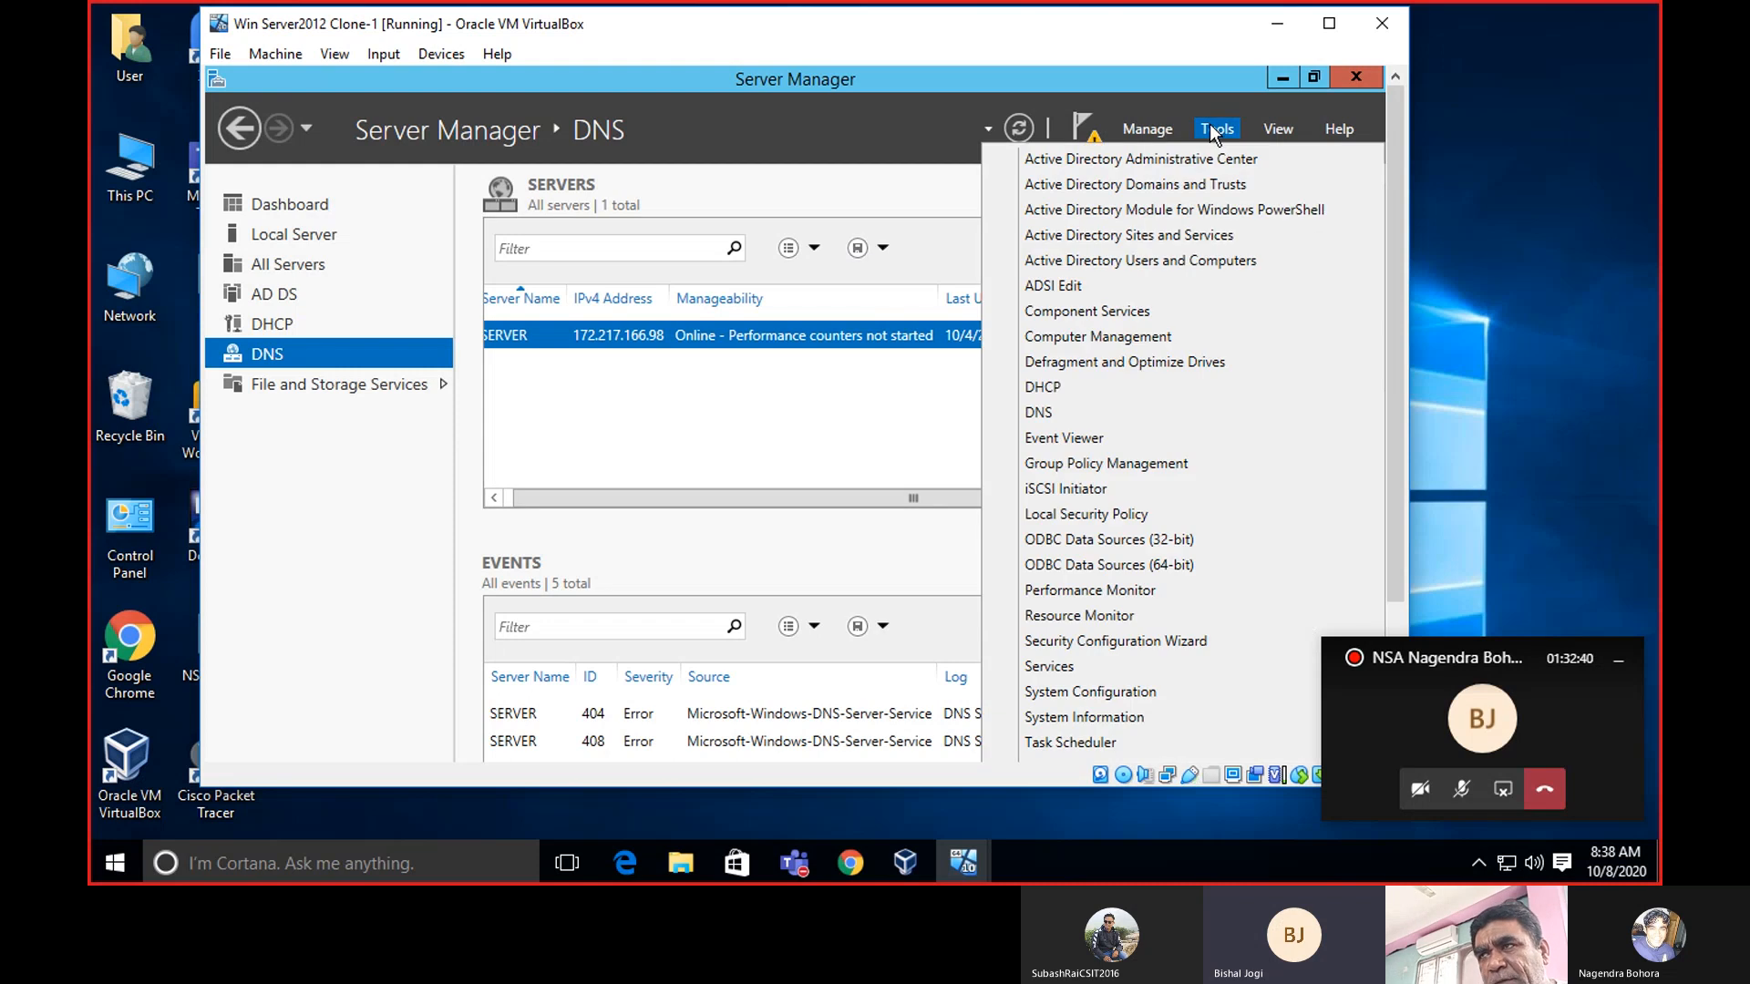
left_click(1213, 260)
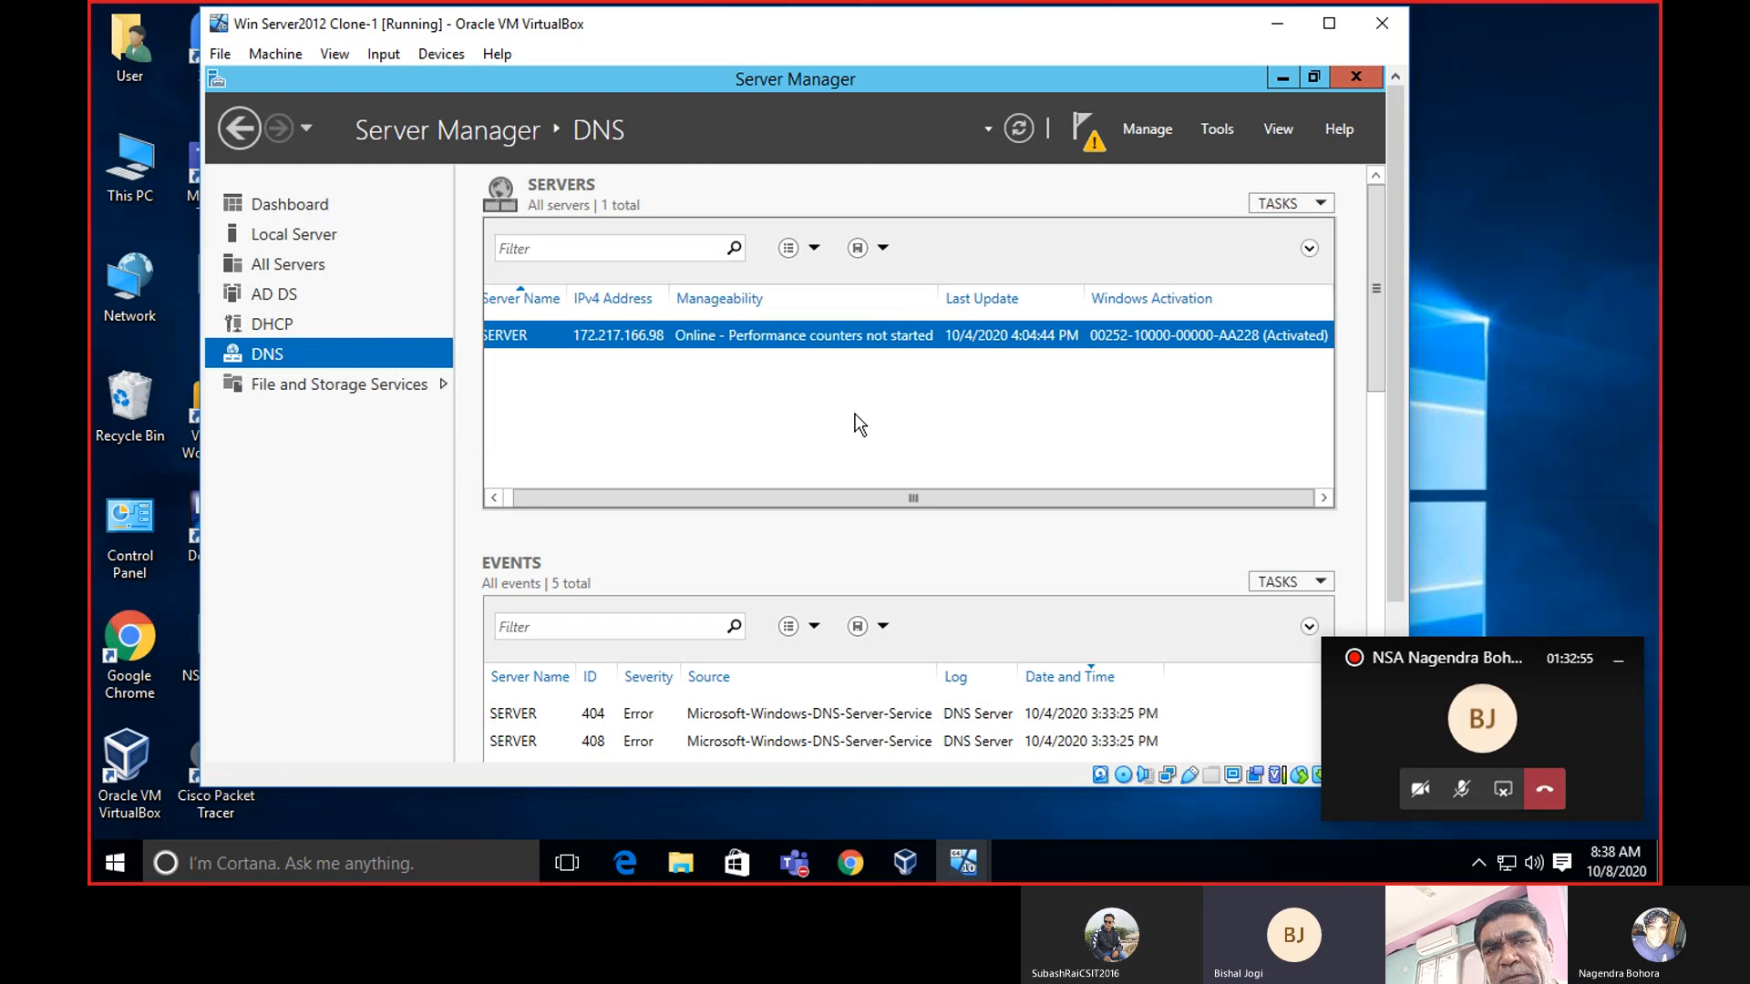
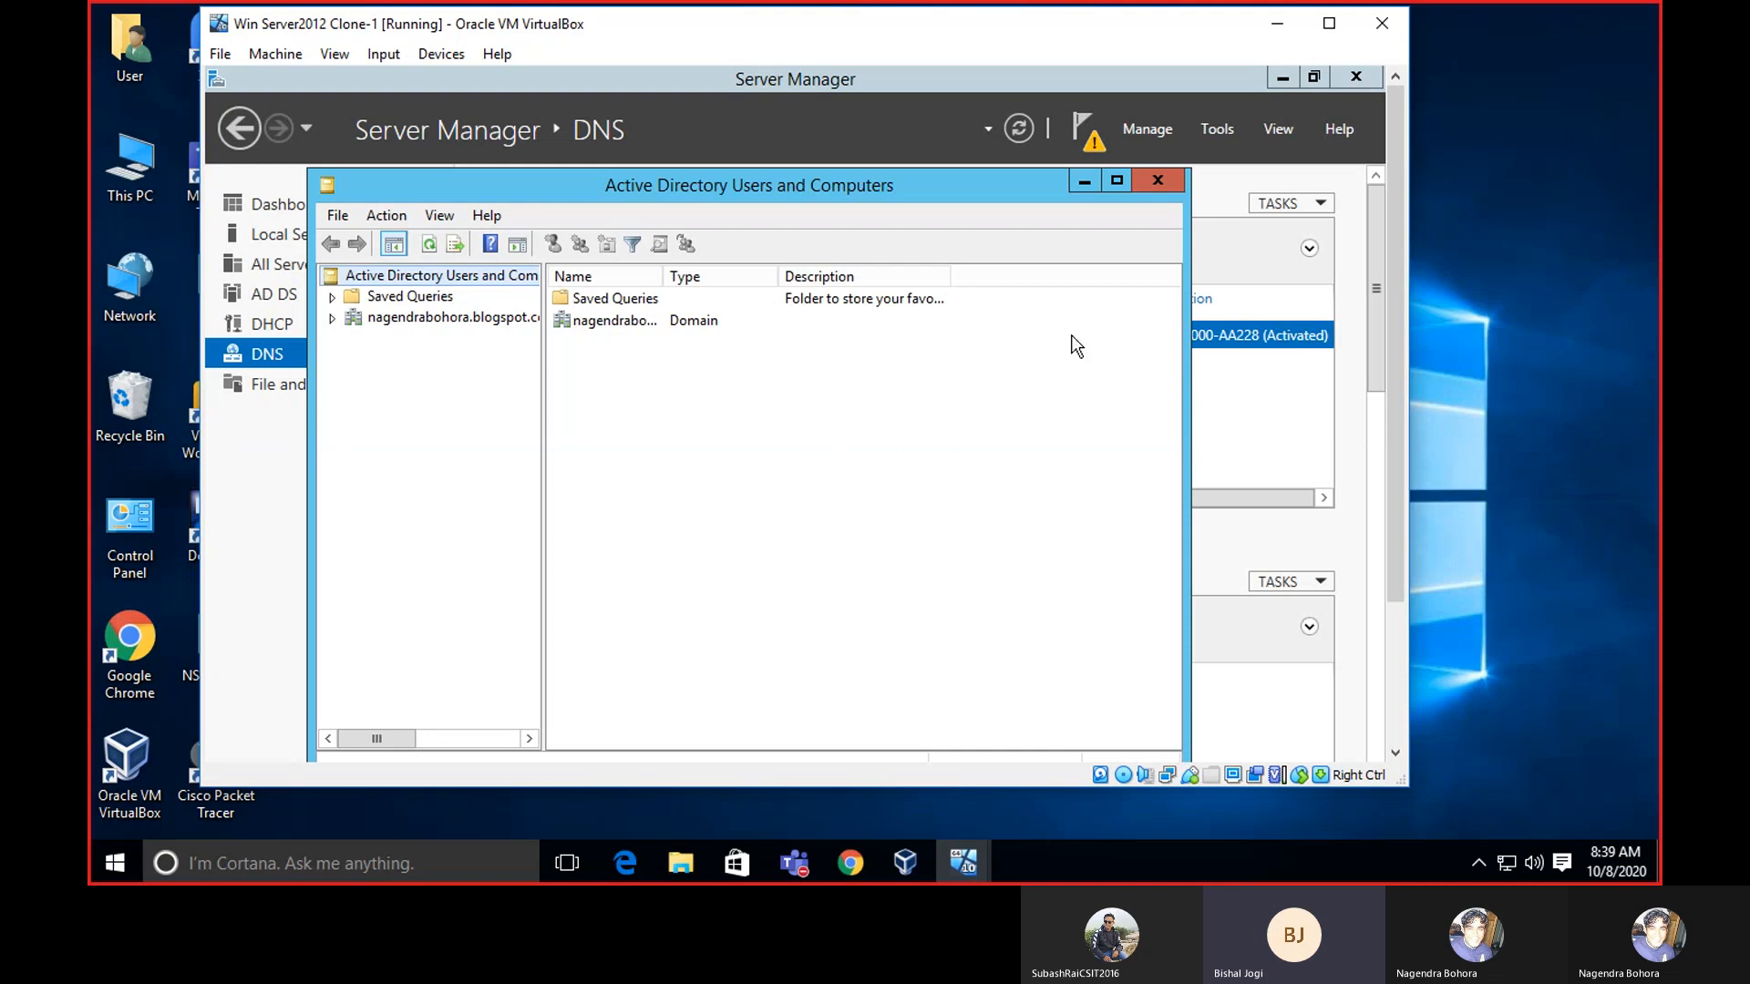
Reopen Active Directory Users and Computers from Server Manager Tools and maximize it.
left_click(1160, 180)
left_click(1218, 134)
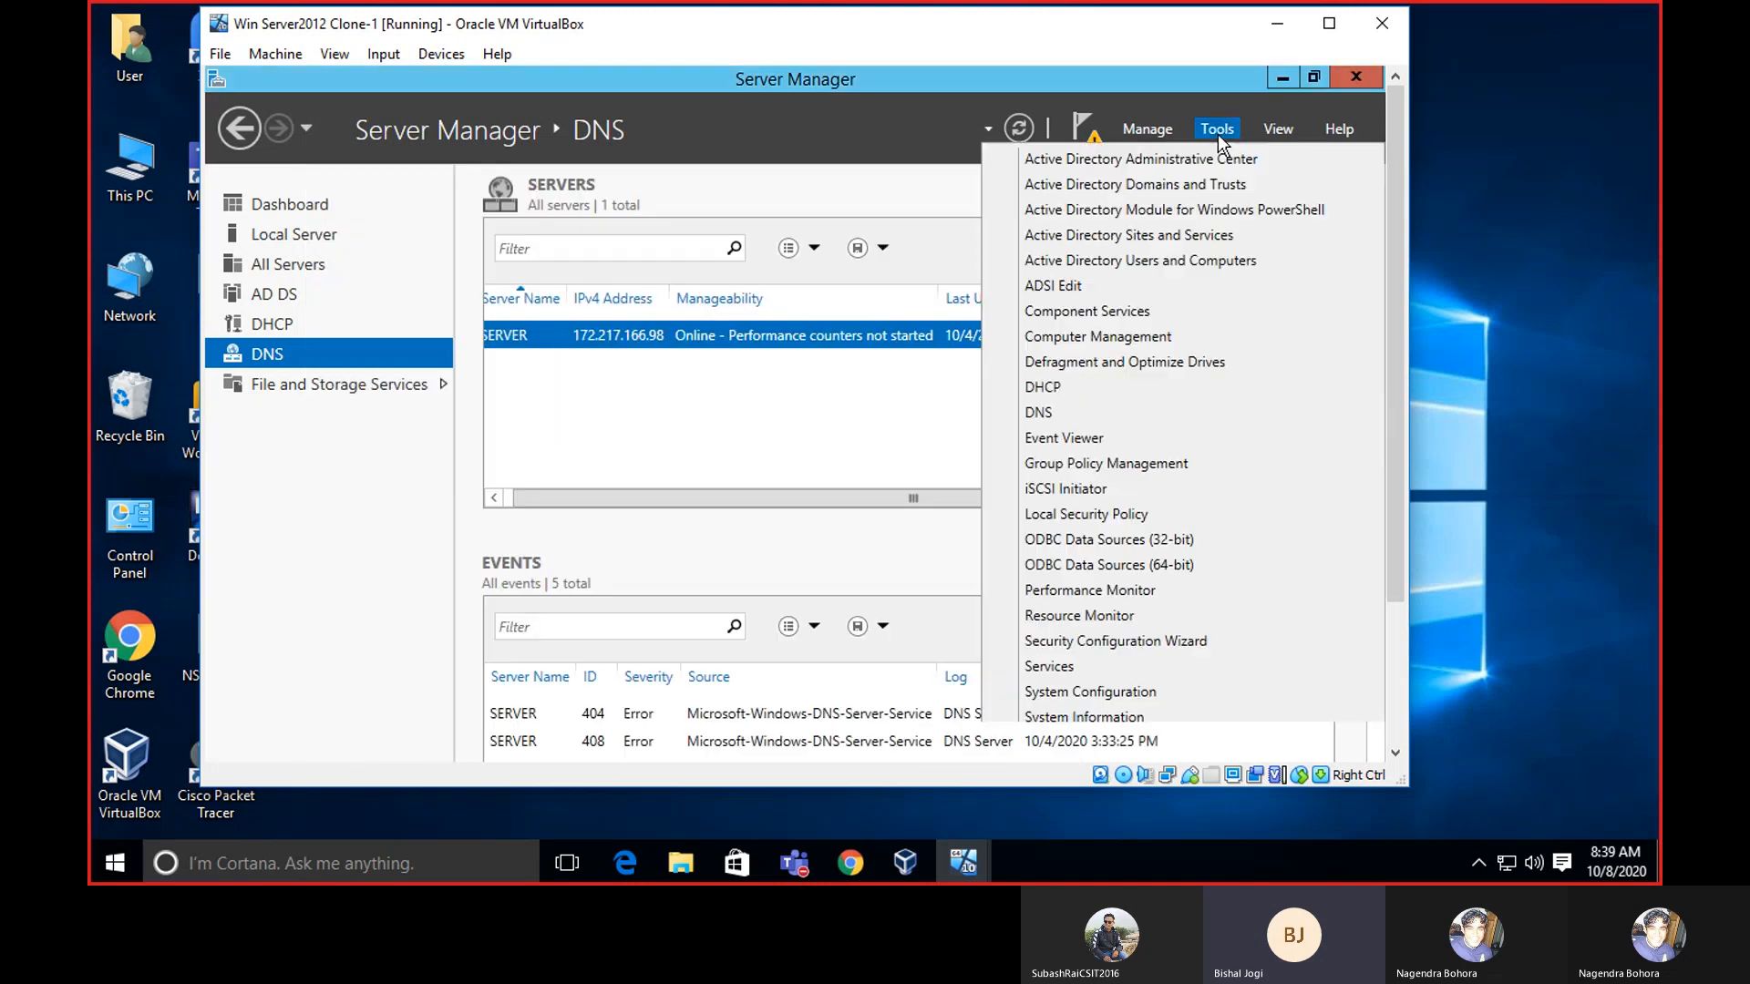
left_click(1184, 261)
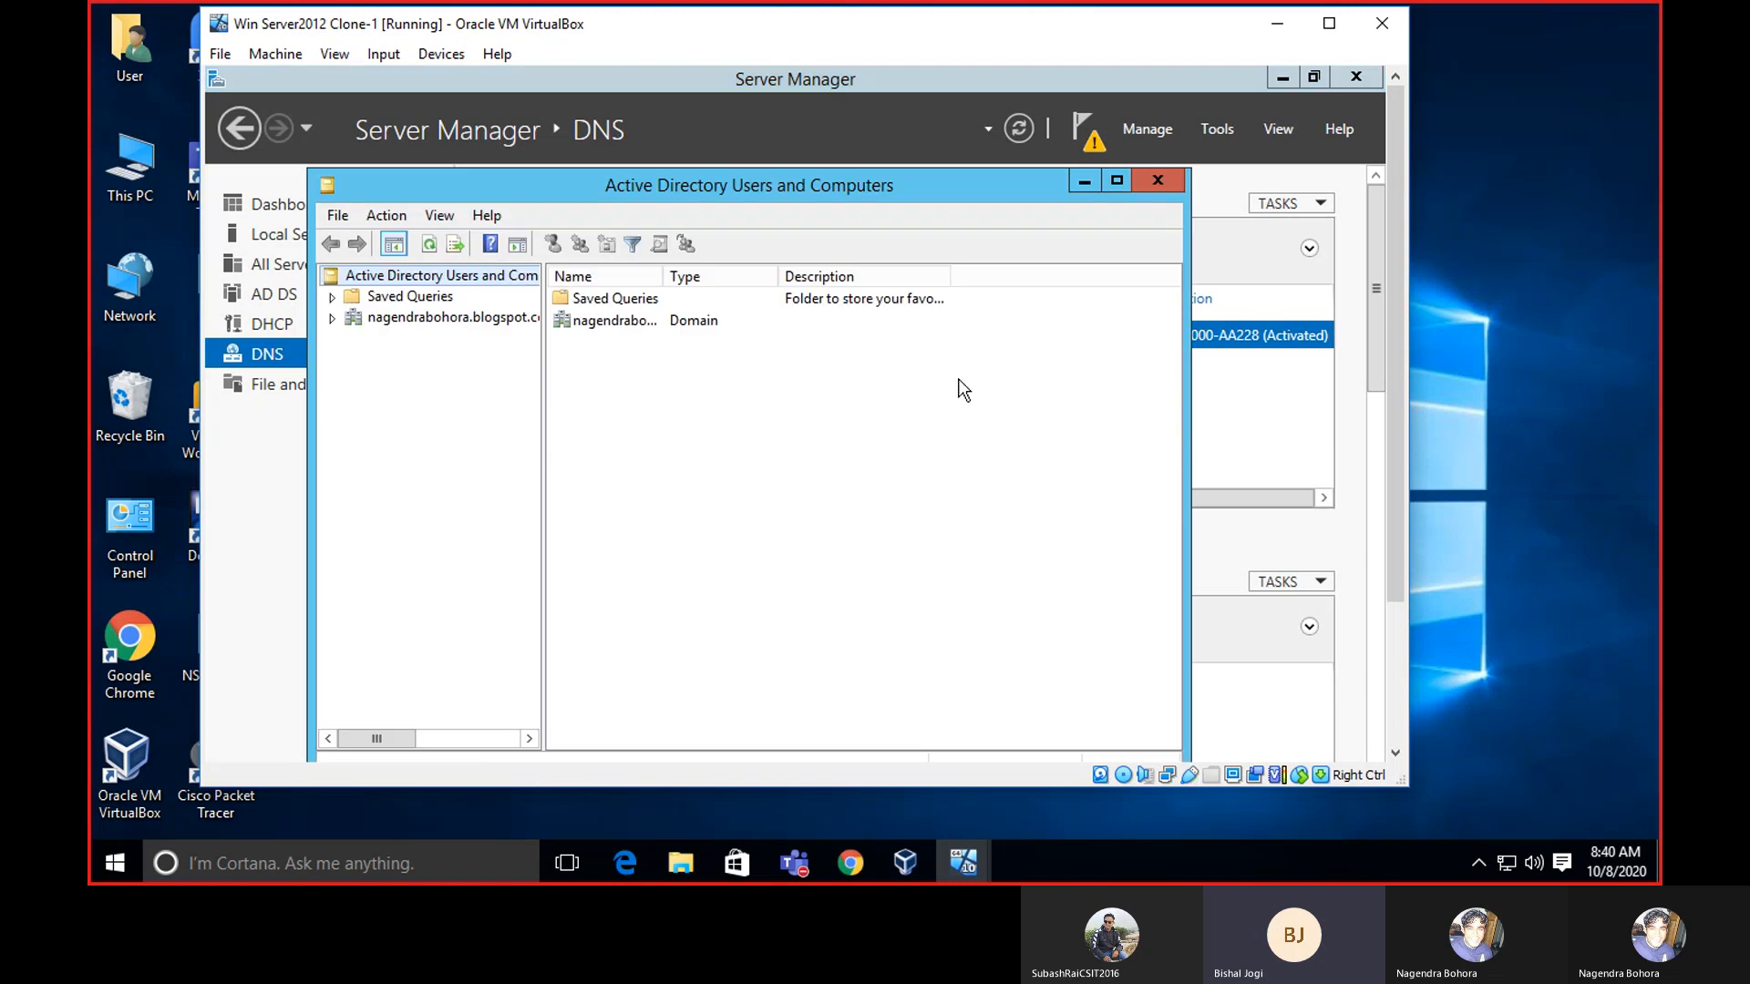
left_click(1117, 179)
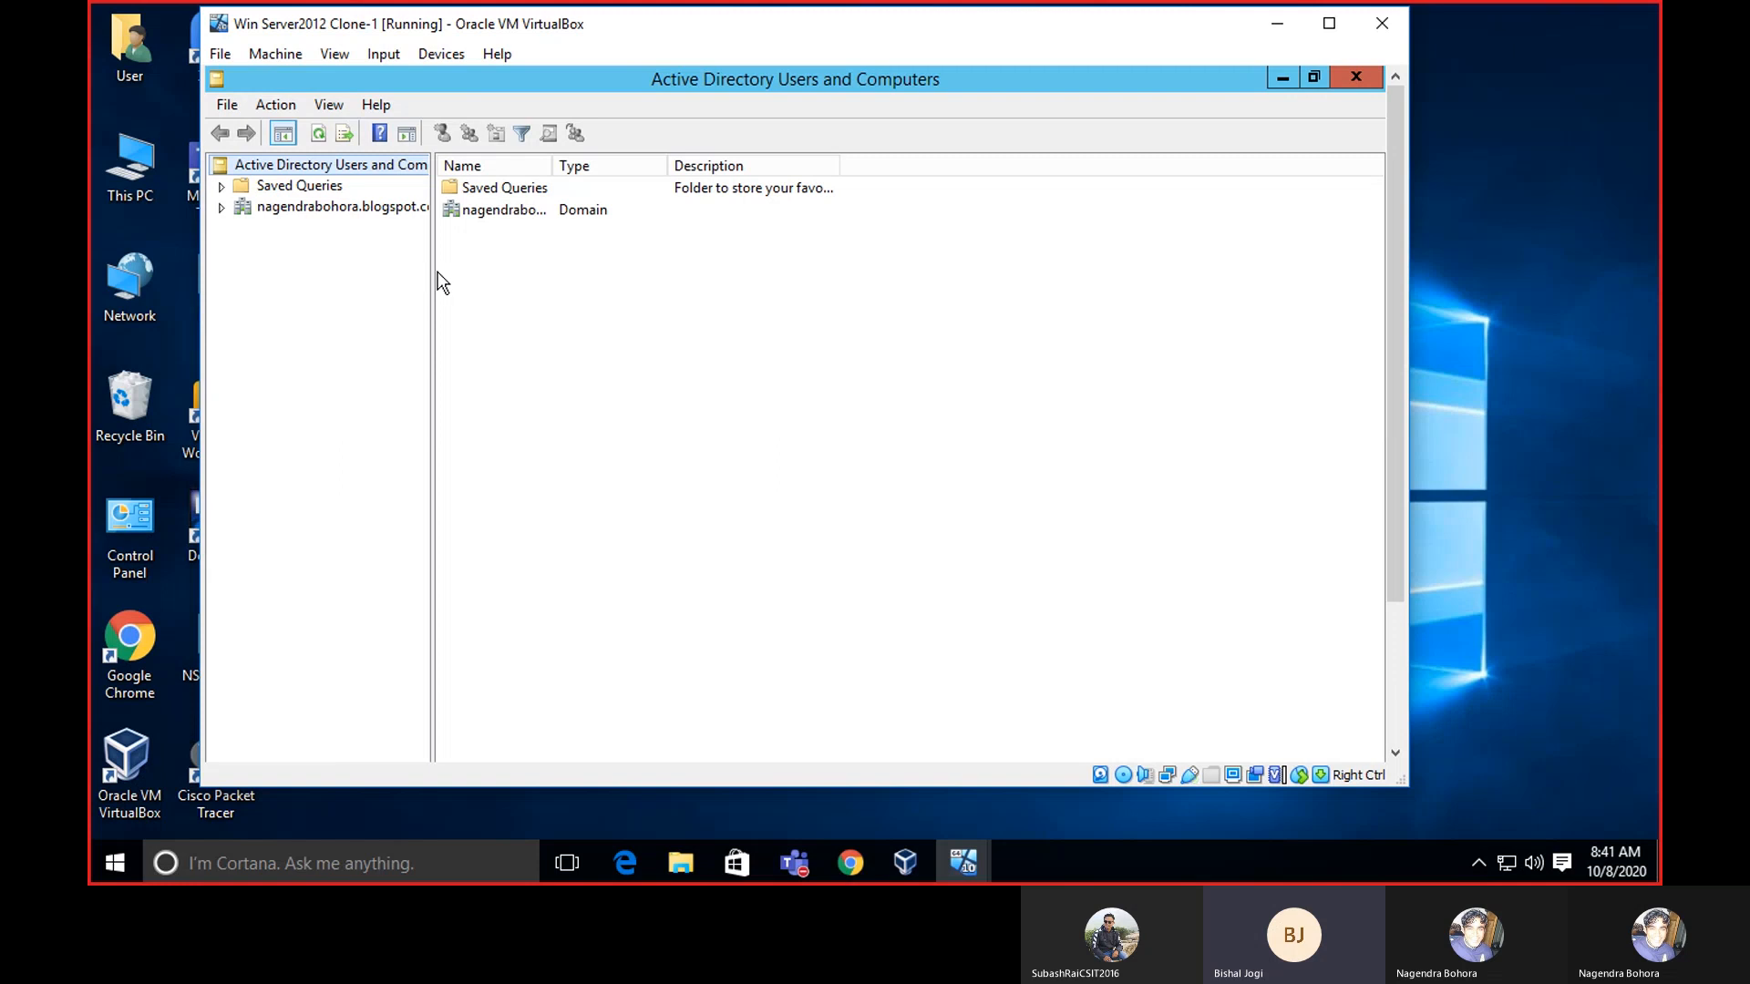
Widen the ADUC navigation tree pane, then close Active Directory Users and Computers.
left_click_drag(432, 273, 554, 278)
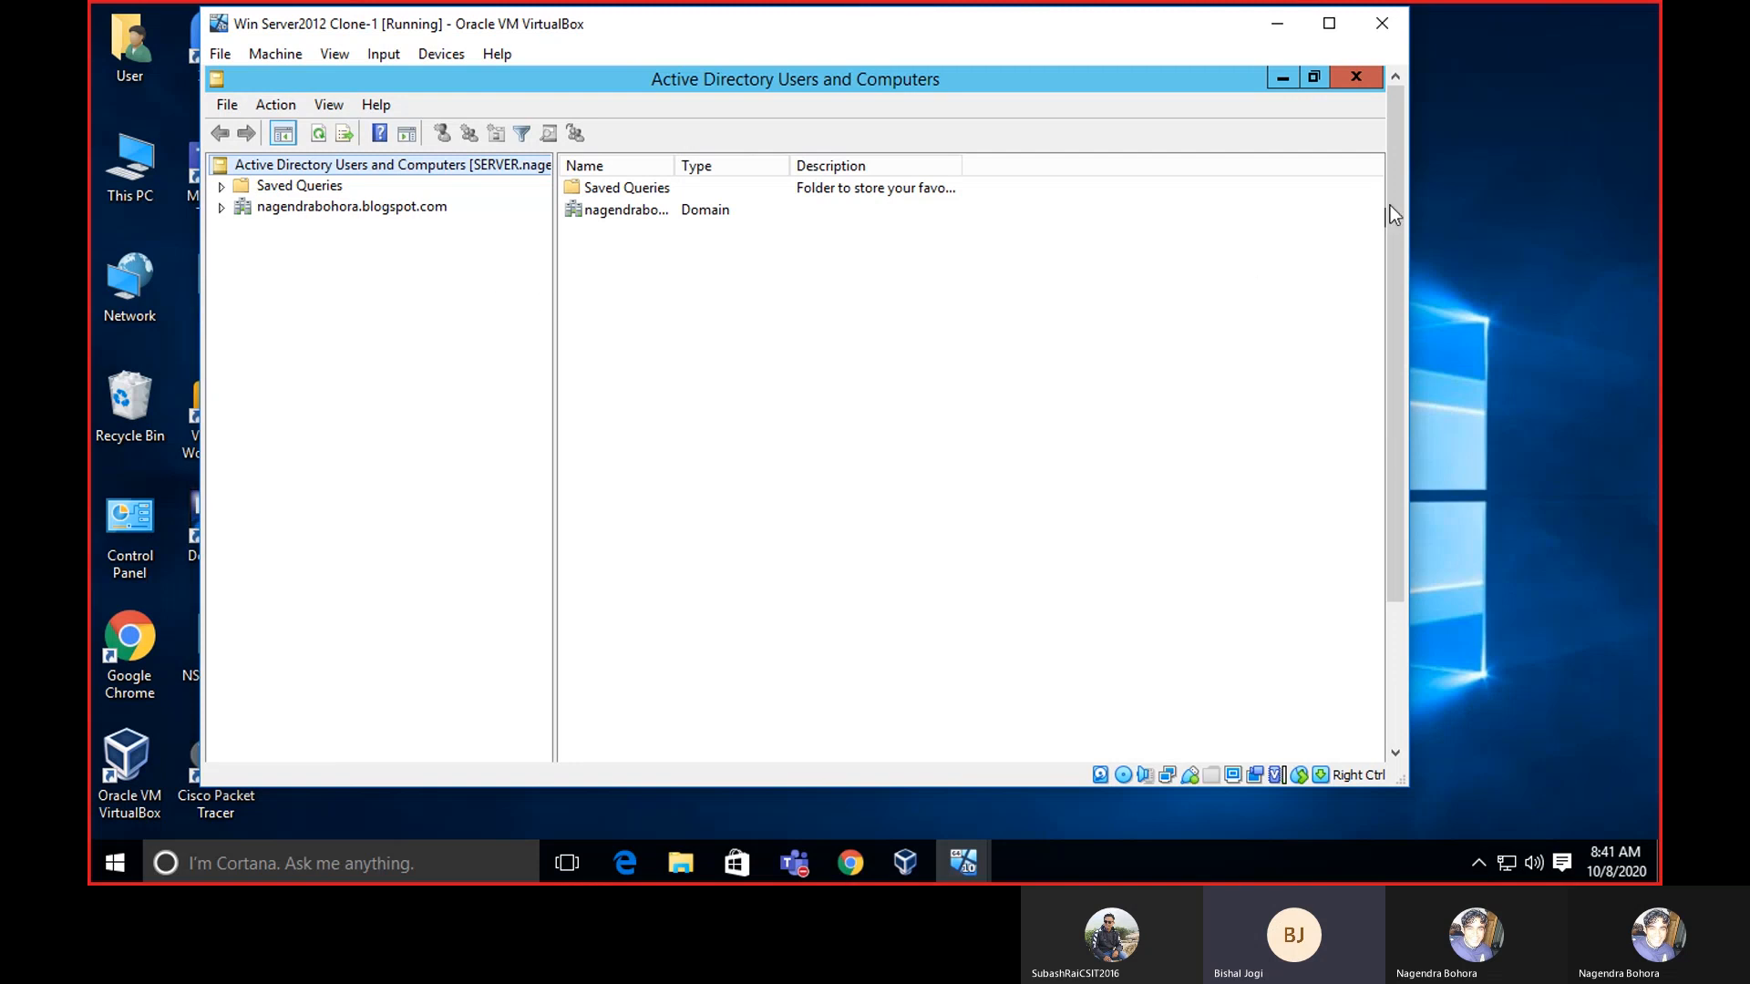
left_click_drag(1393, 200, 1404, 165)
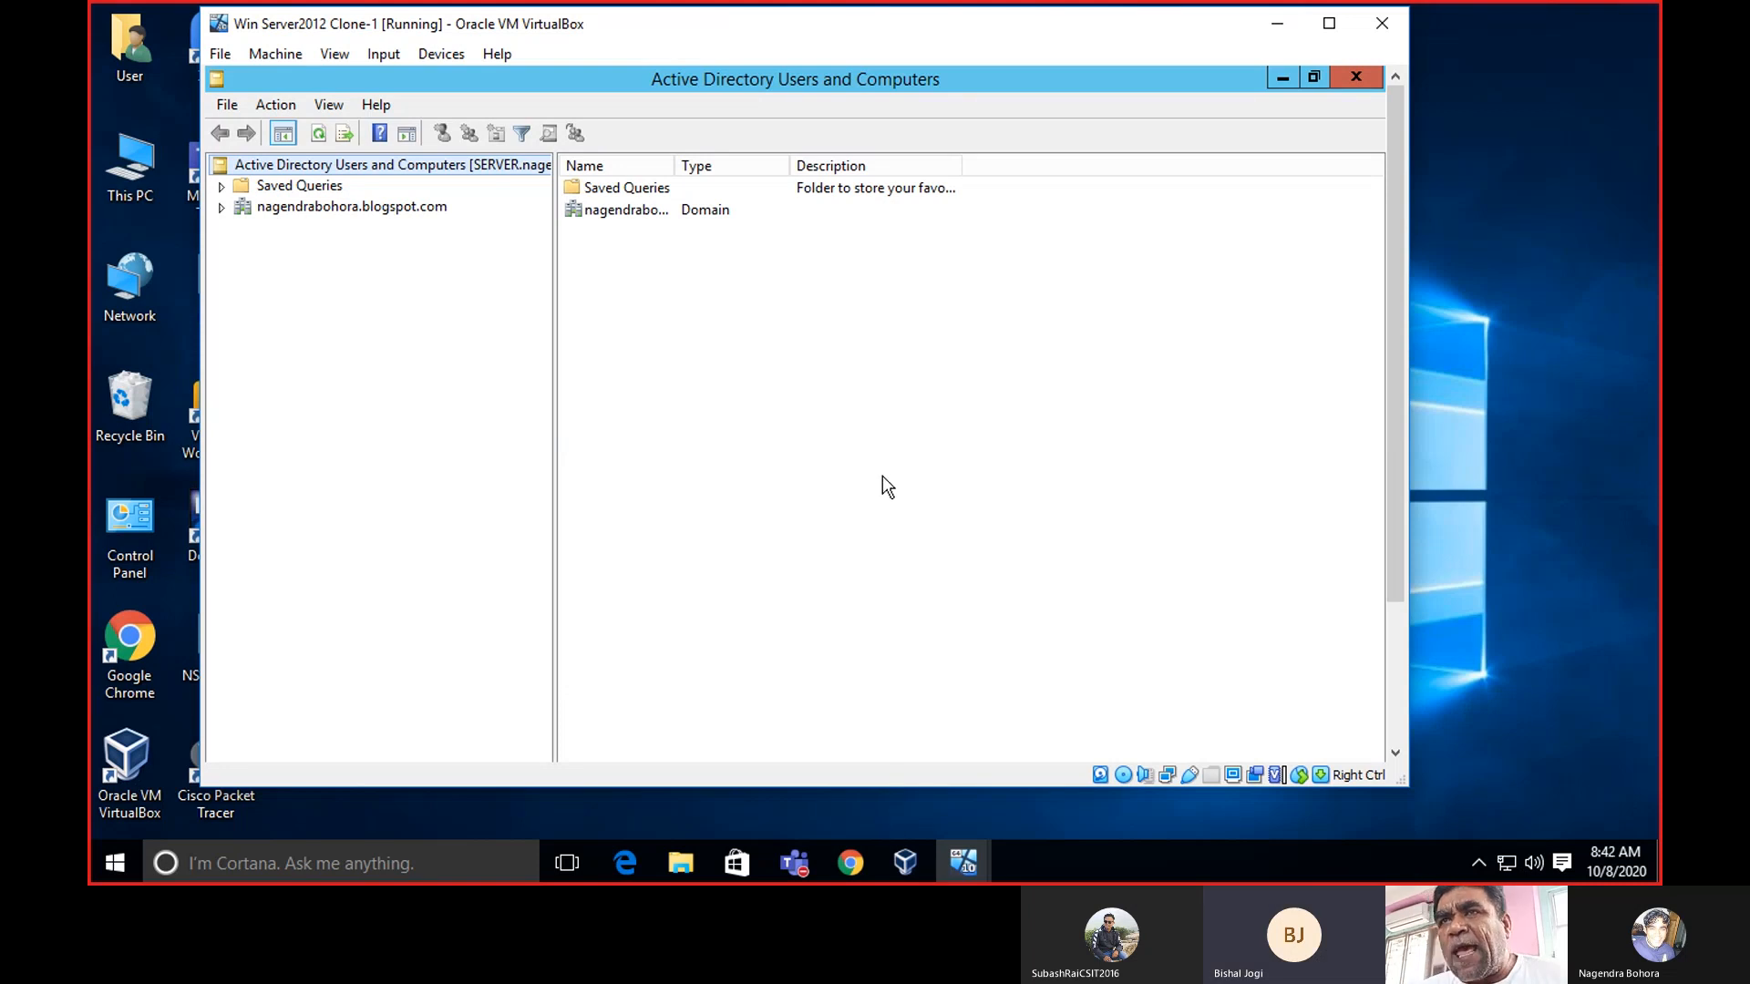
Relaunch ADUC from Tools, widen its tree pane, and expand the domain's containers.
left_click(1356, 86)
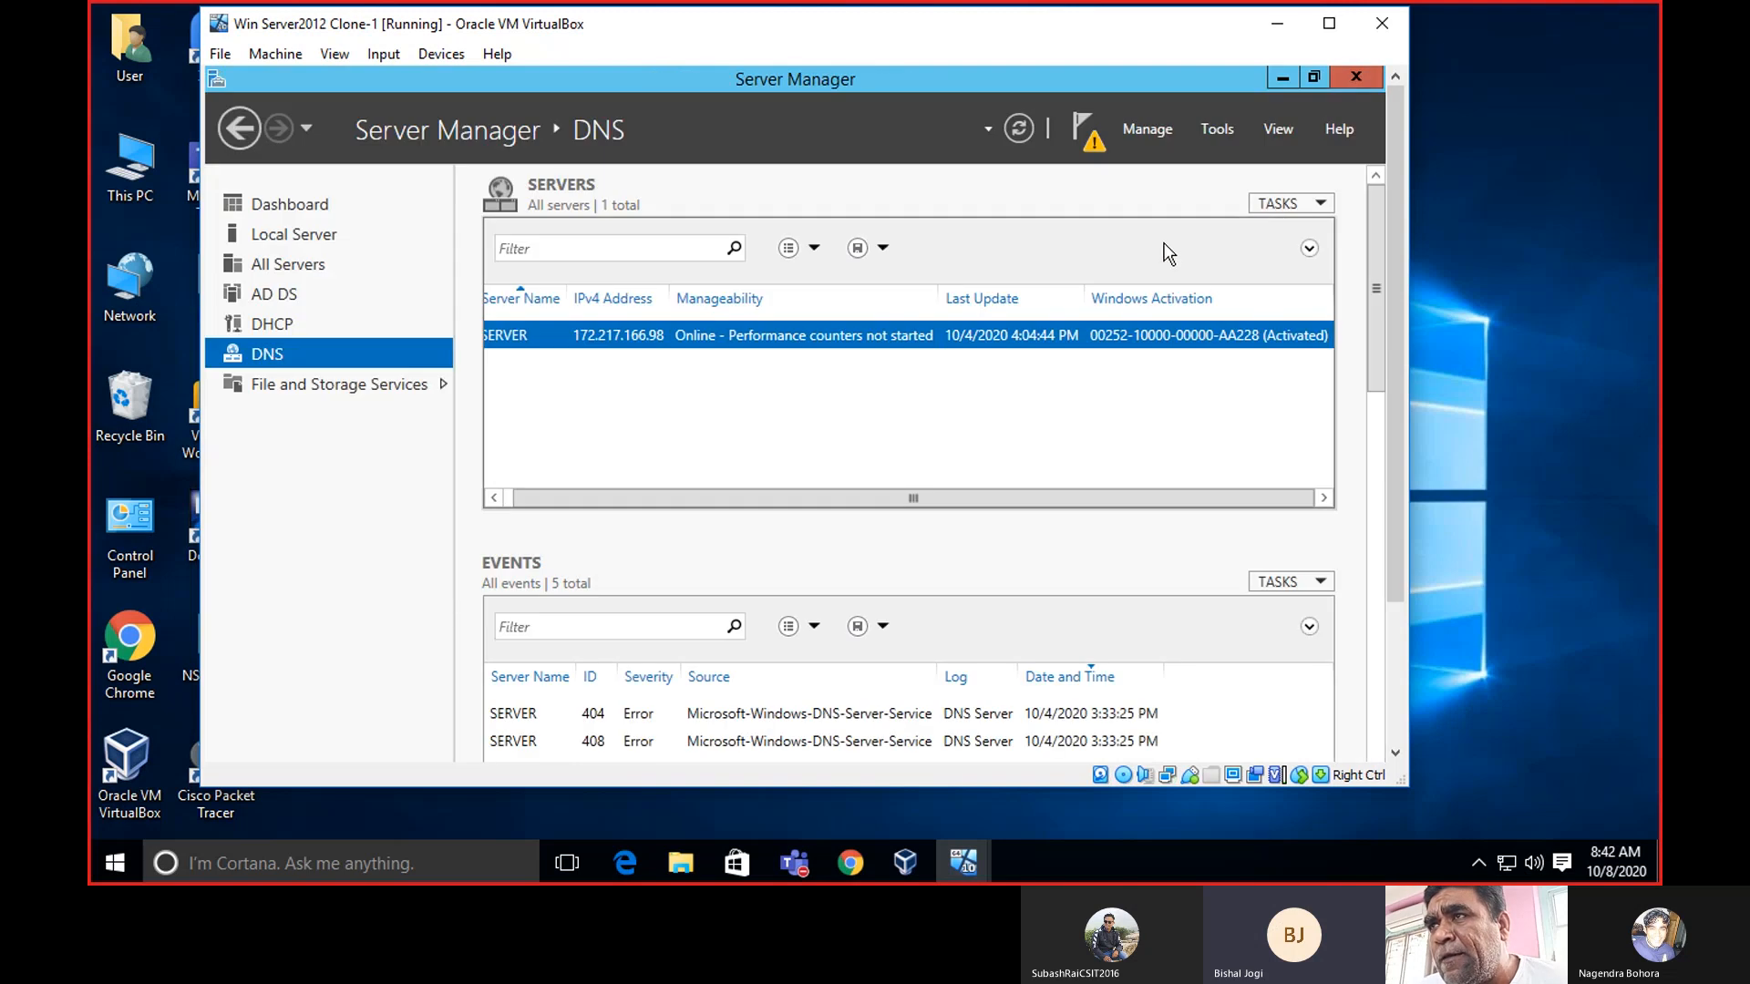
left_click(1216, 129)
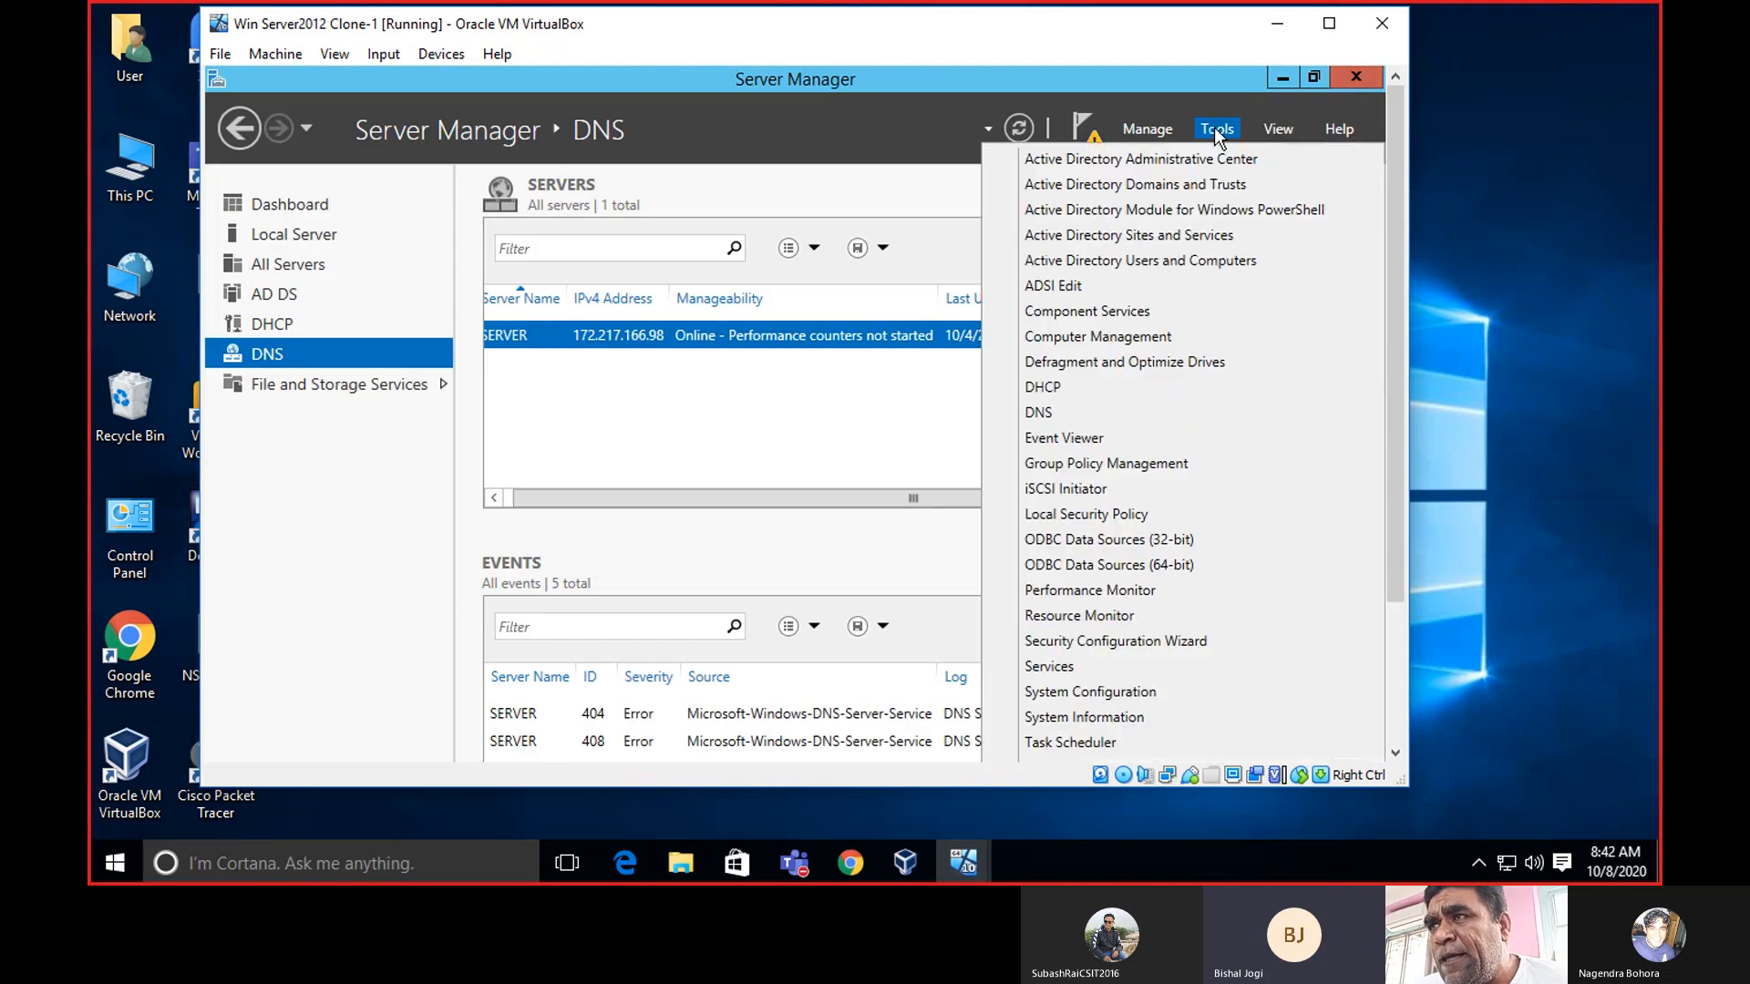
left_click(1191, 260)
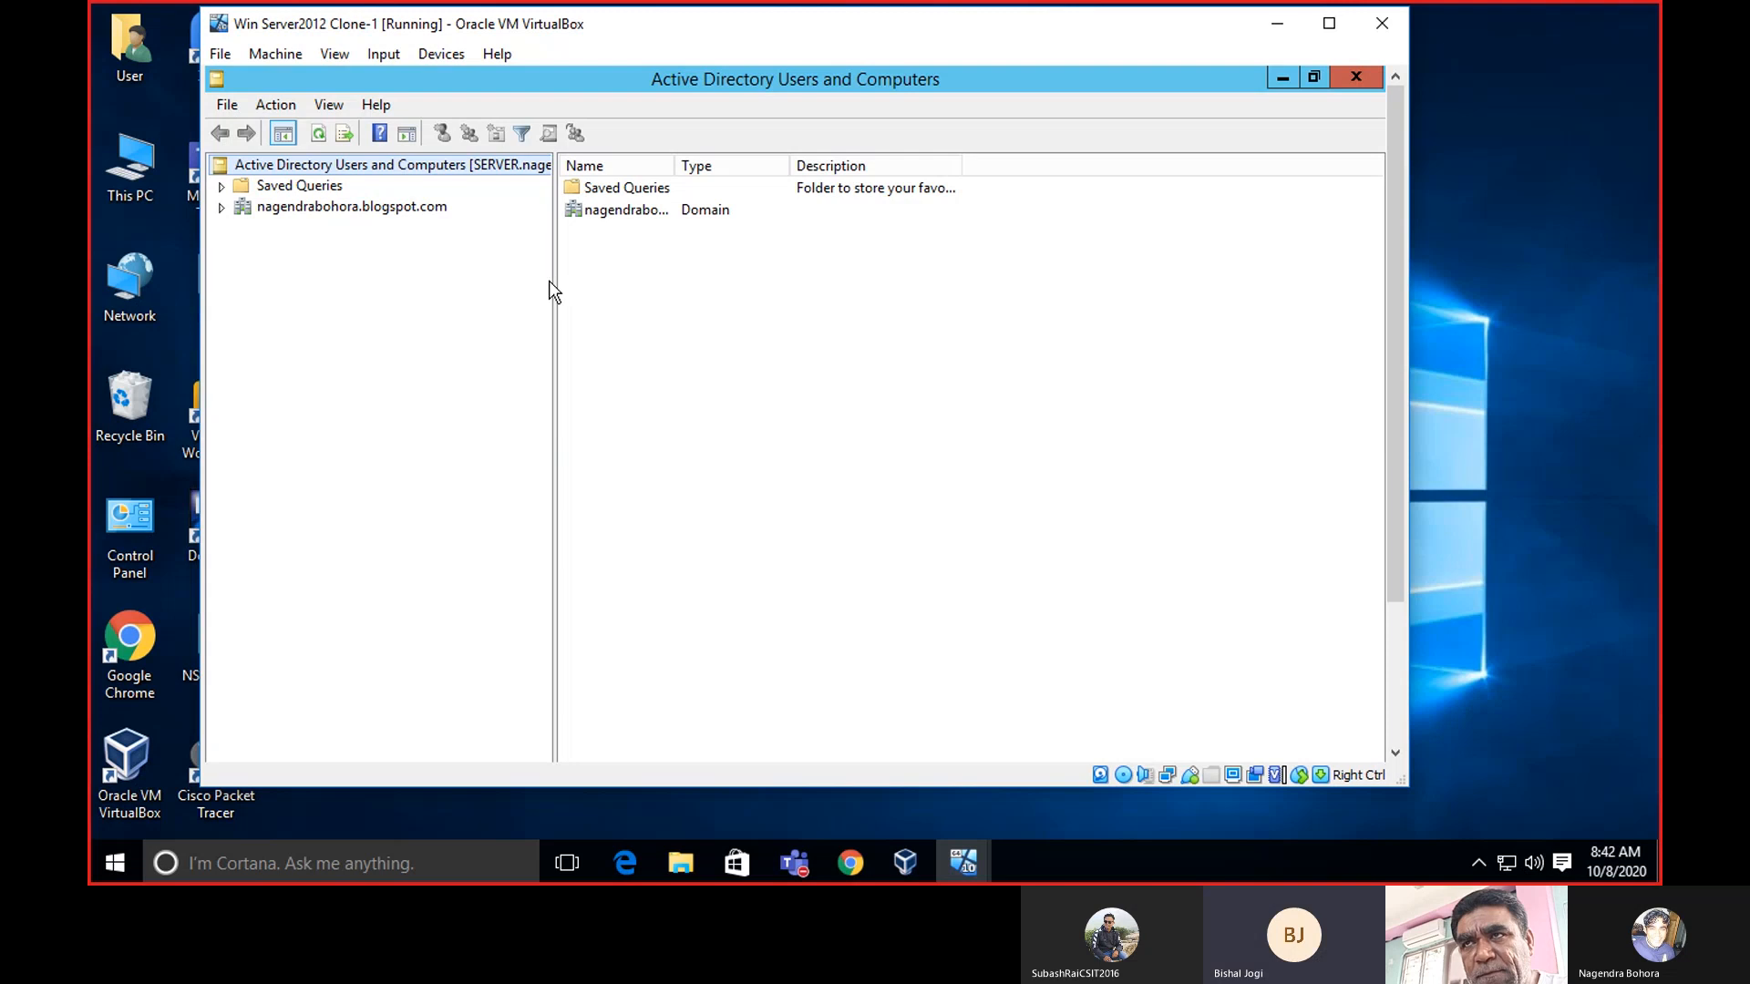
mouse_move(556, 282)
left_mouse_down()
mouse_move(686, 274)
mouse_move(588, 284)
left_mouse_up()
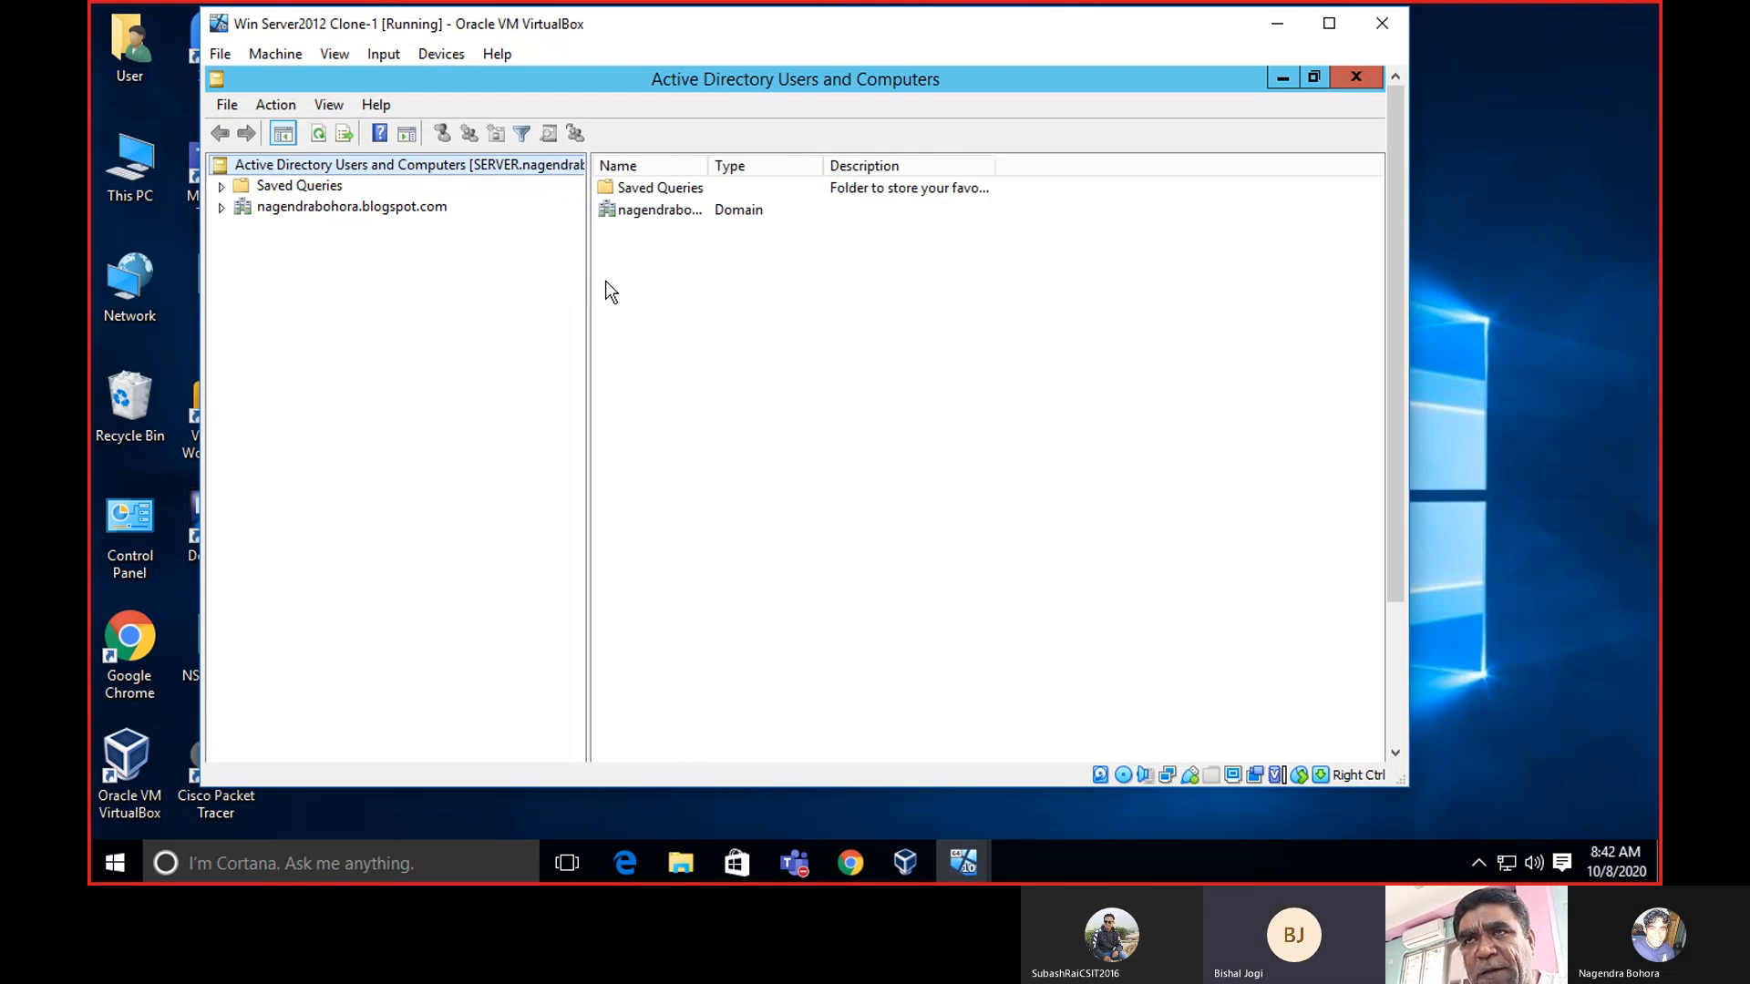
left_click(221, 207)
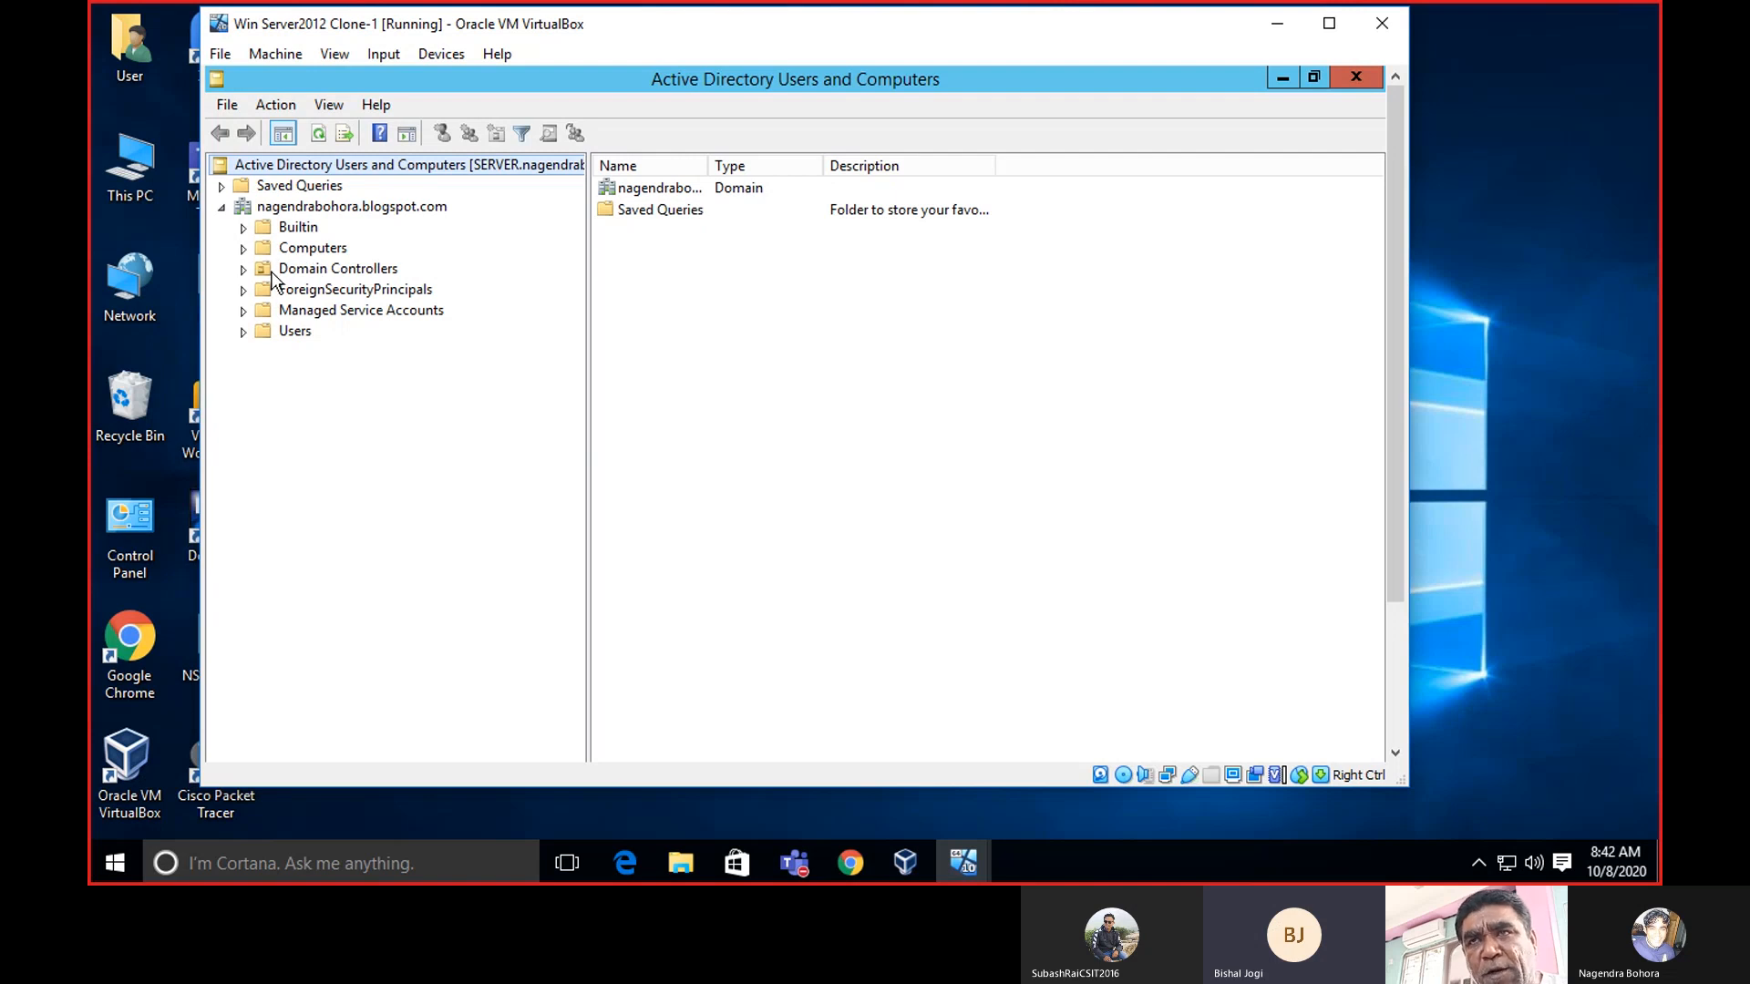
Expand Computers, Builtin, Domain Controllers and Users, viewing the empty Computers then the Users container.
left_click(244, 252)
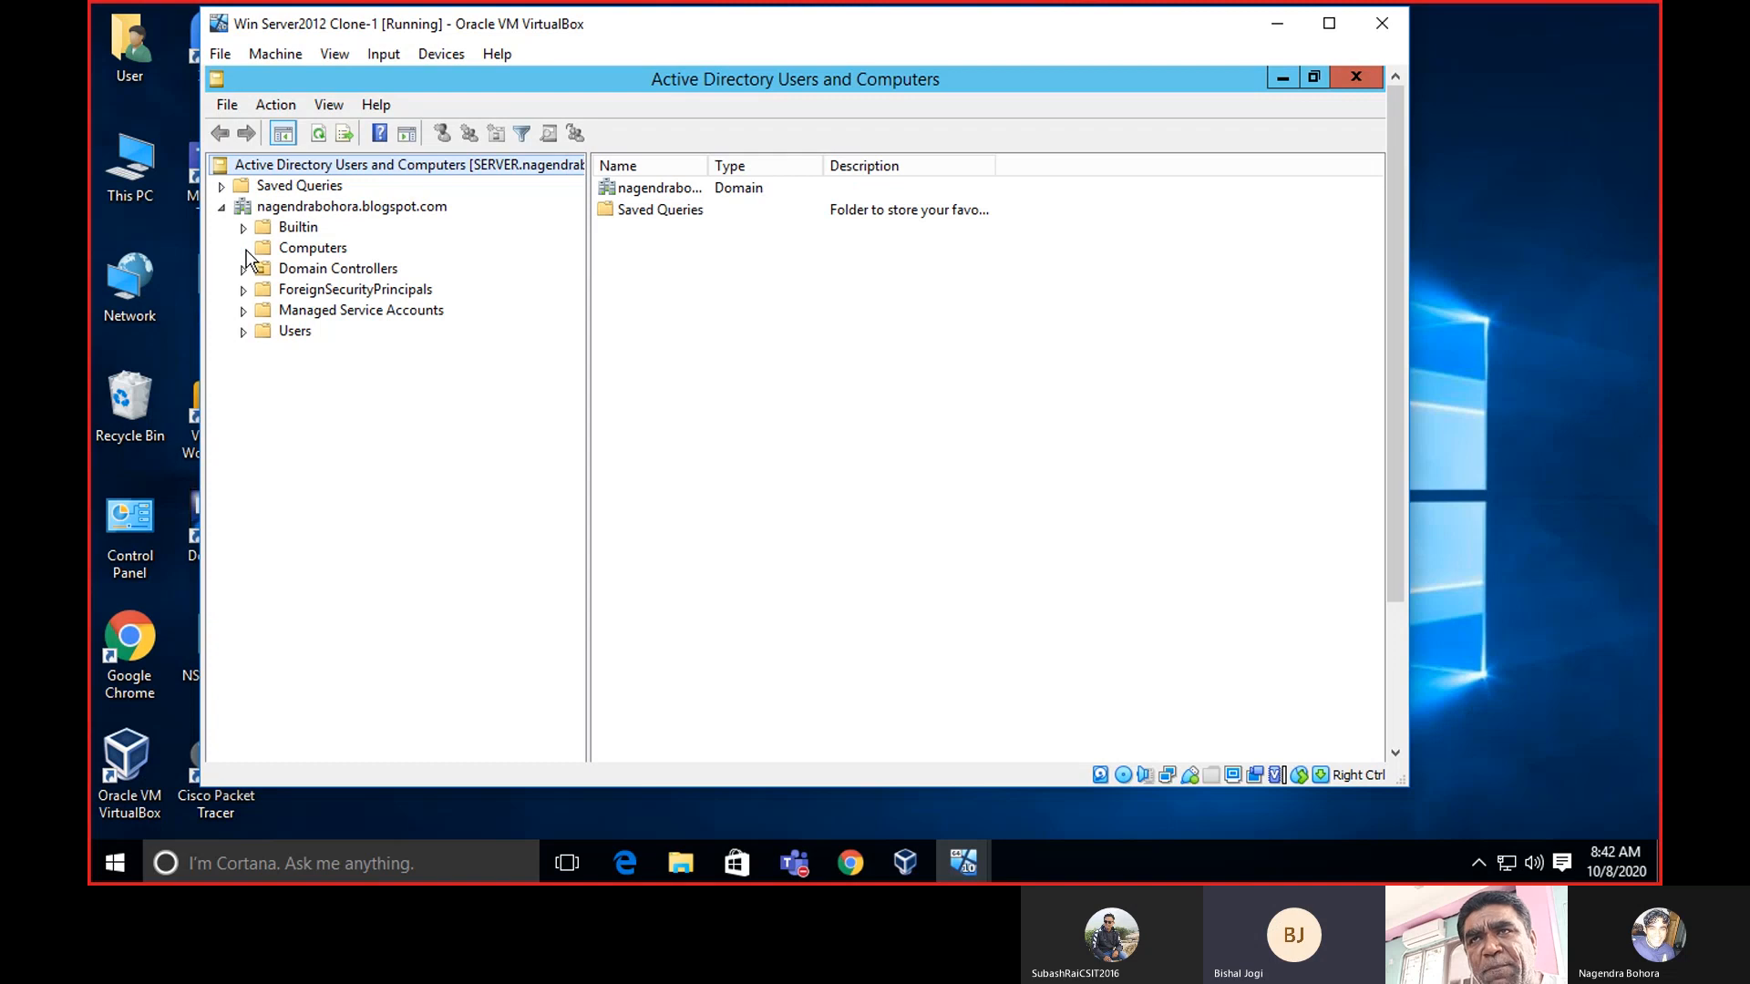
left_click(243, 227)
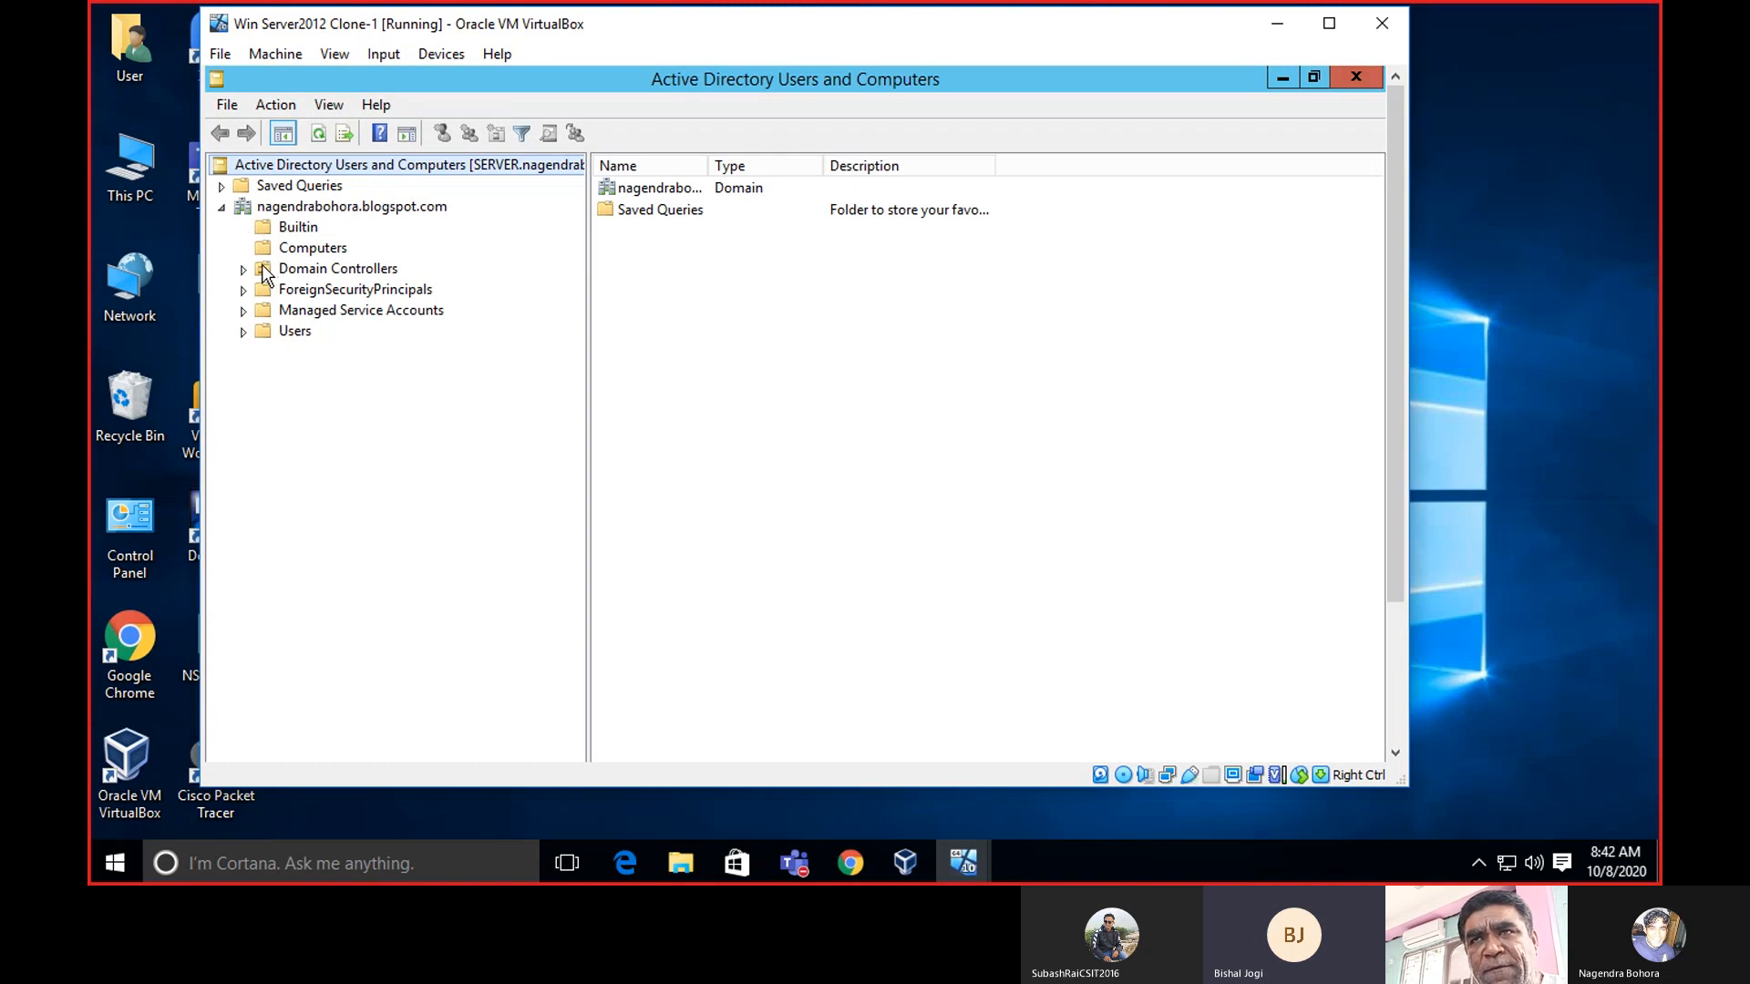
left_click(245, 271)
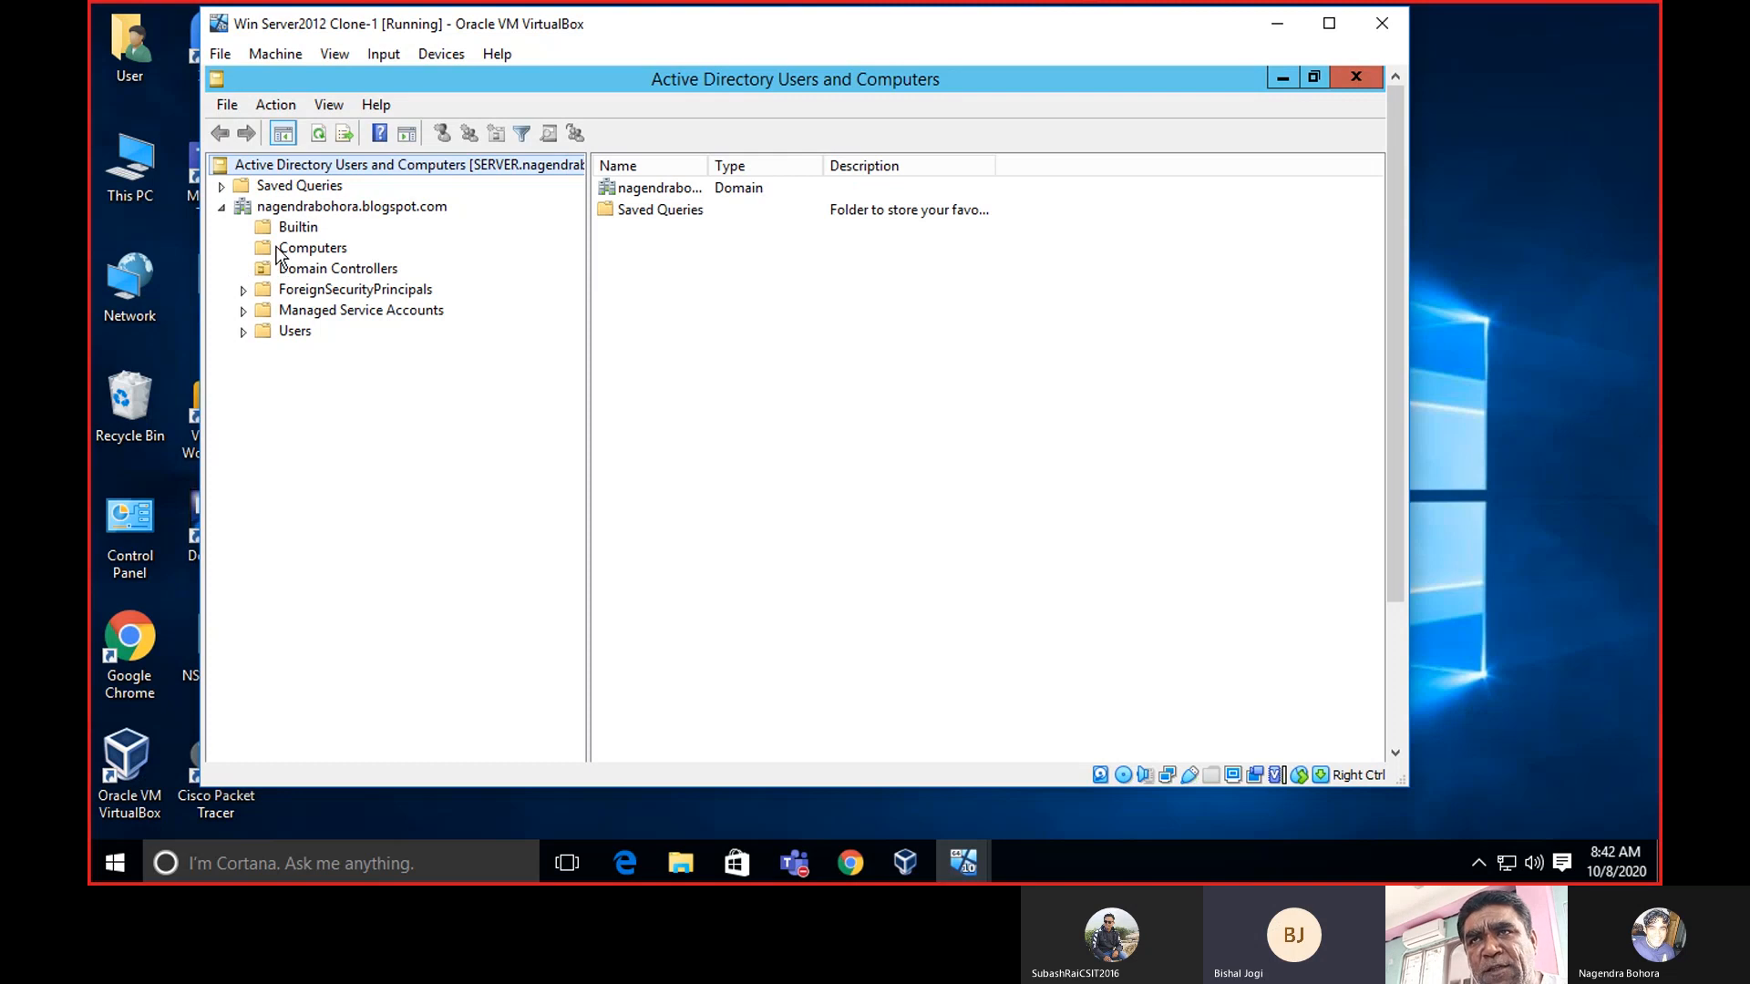
left_click(278, 253)
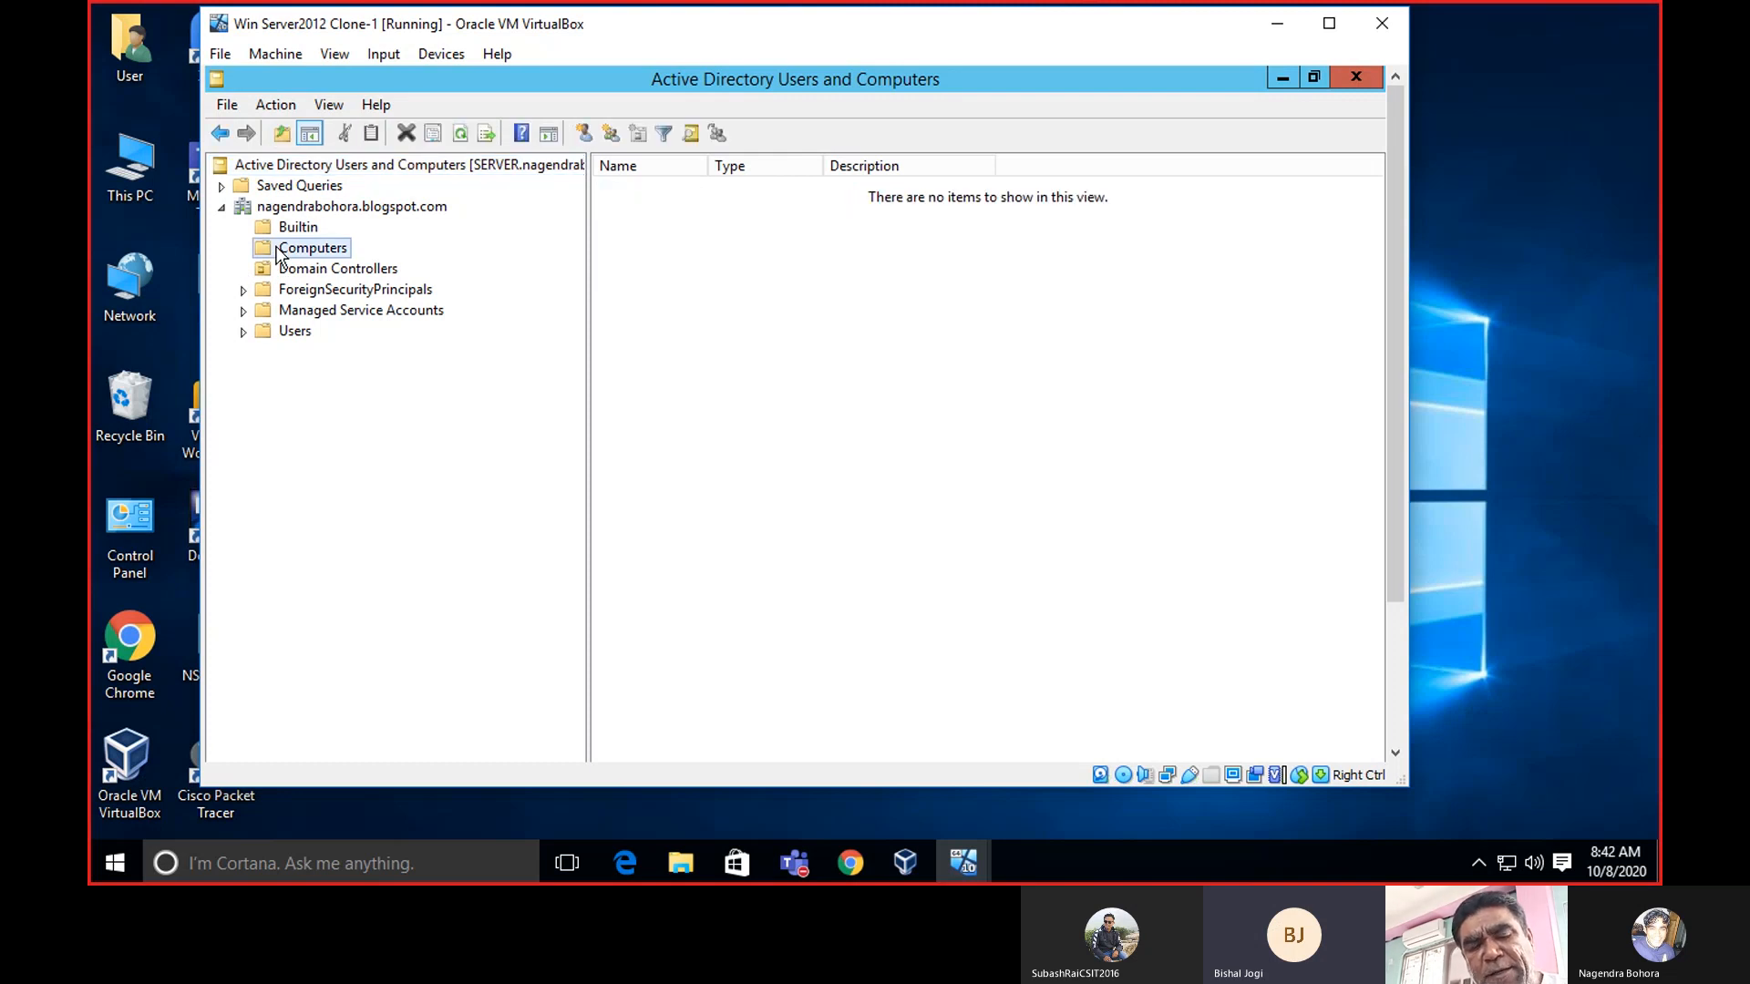
left_click(243, 332)
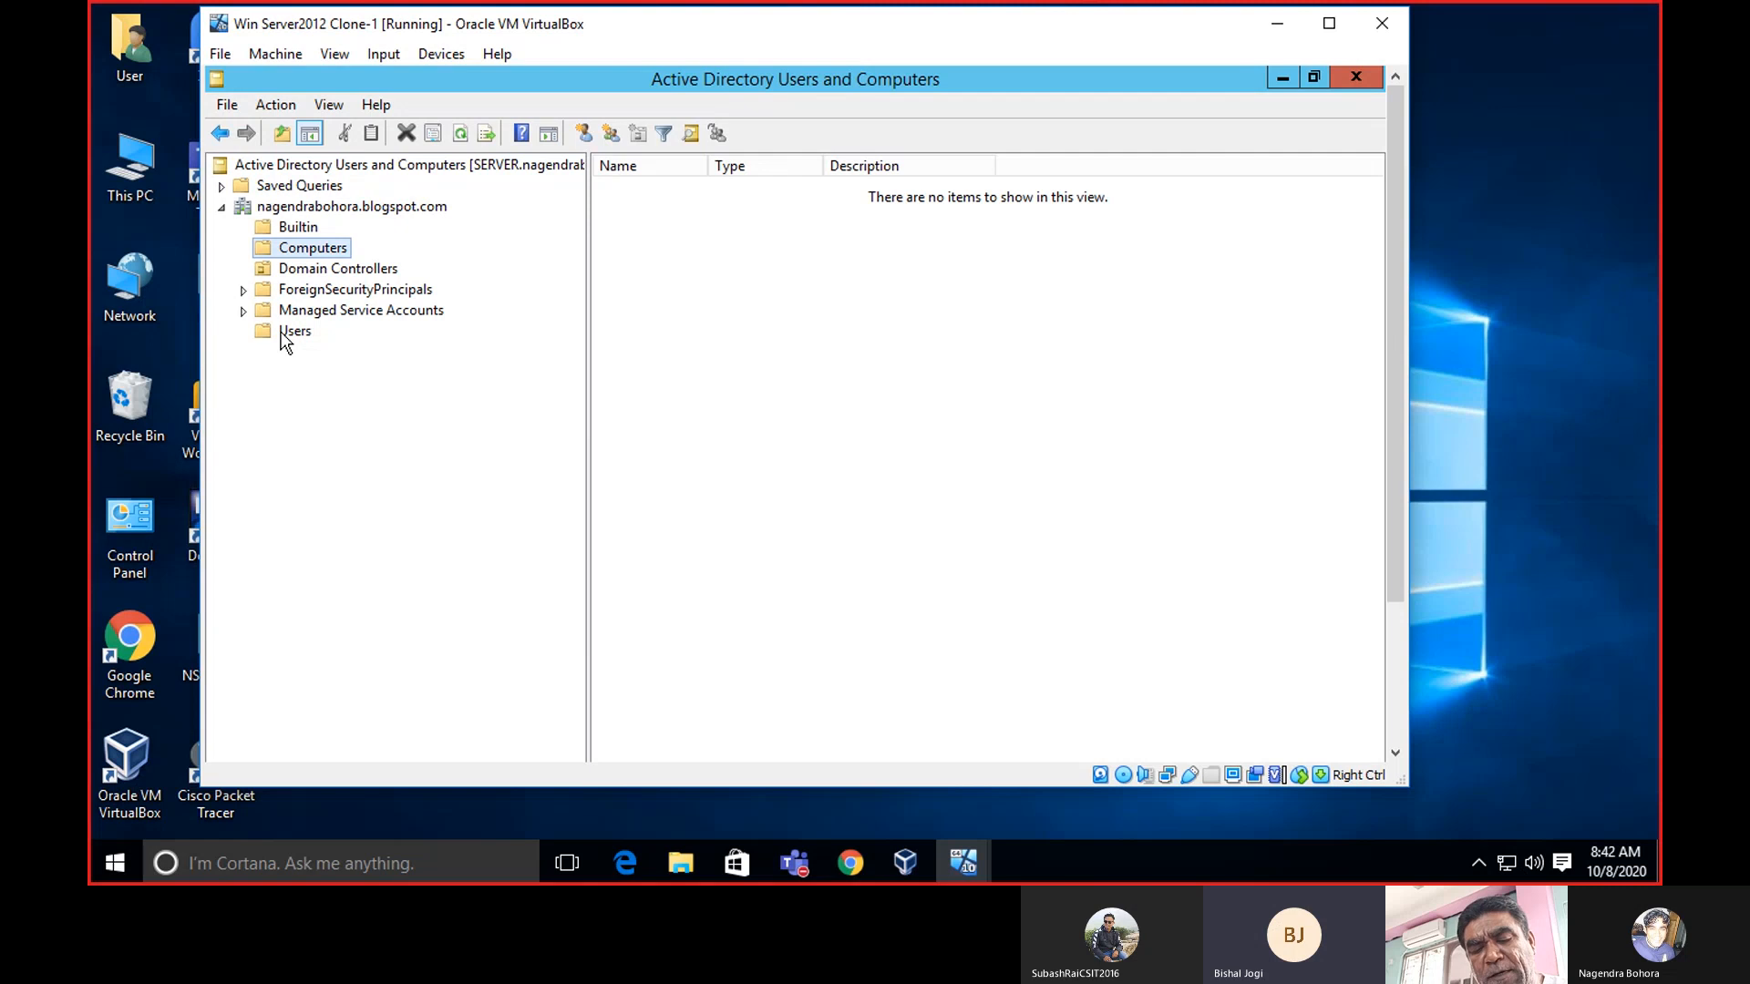
left_click(282, 335)
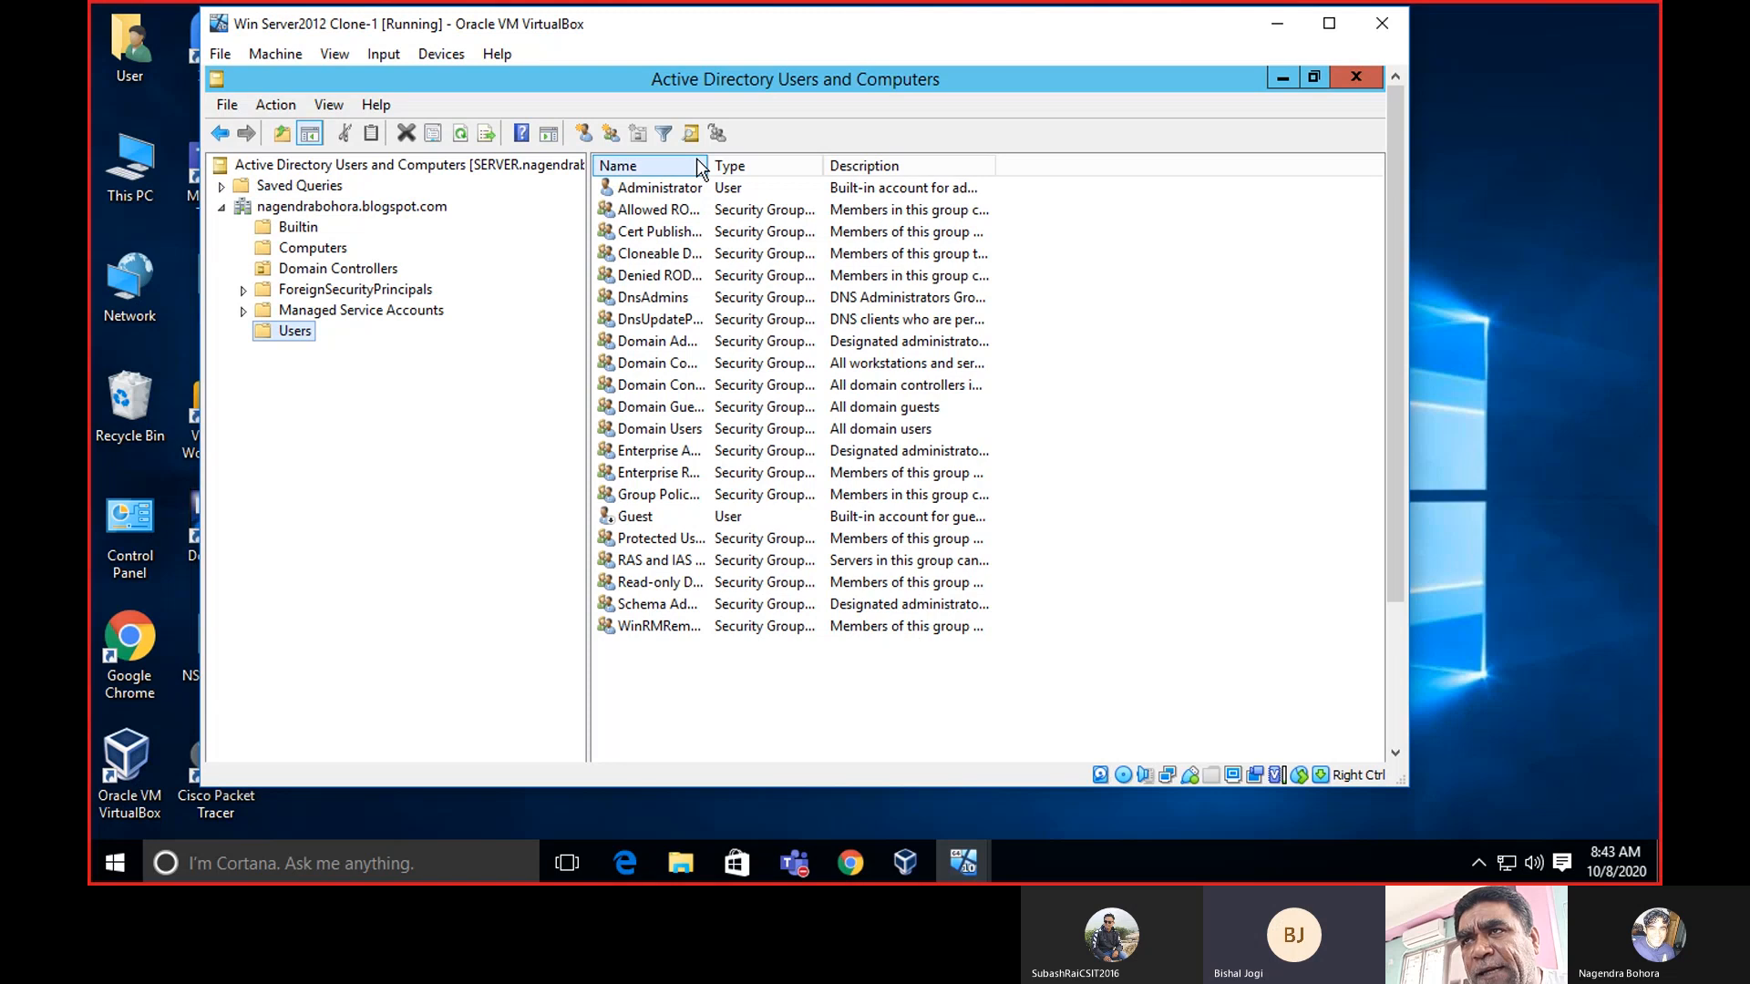
Widen the Name and Type columns to show full account names and group types.
left_click_drag(710, 168, 817, 168)
left_click_drag(925, 170, 1106, 167)
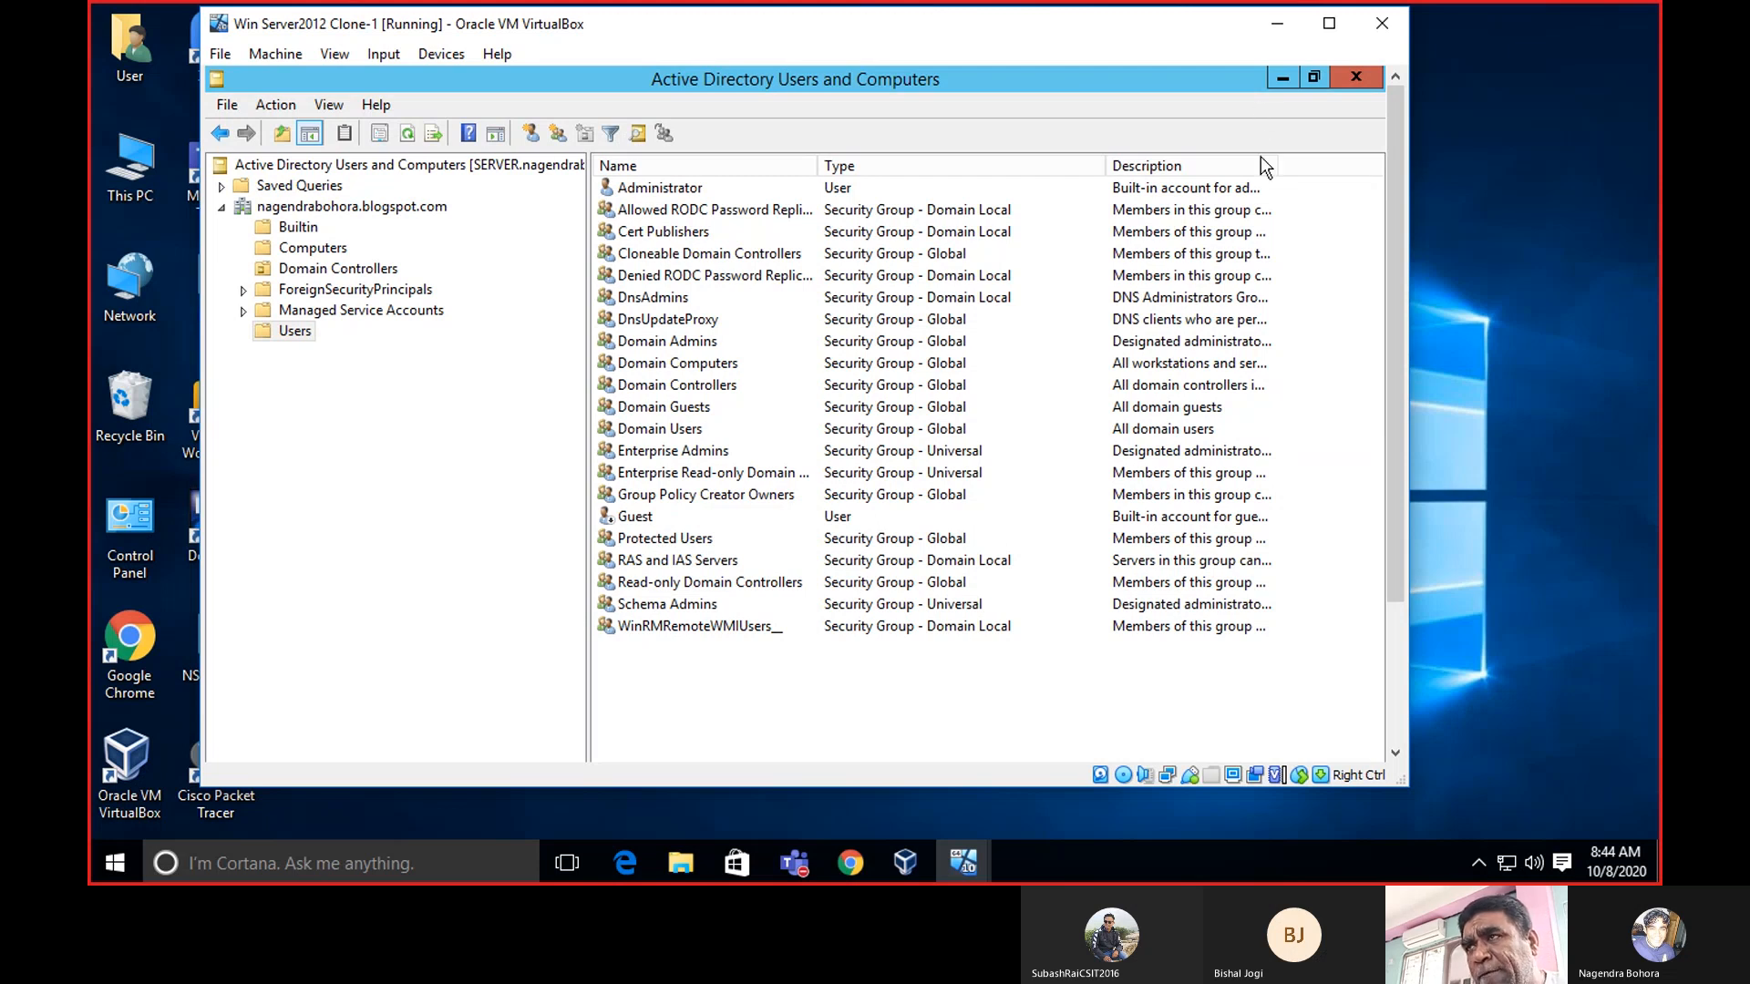
Minimize the server VM and bring up the Win 8.1 Light Clone 1 VM.
left_click(1277, 24)
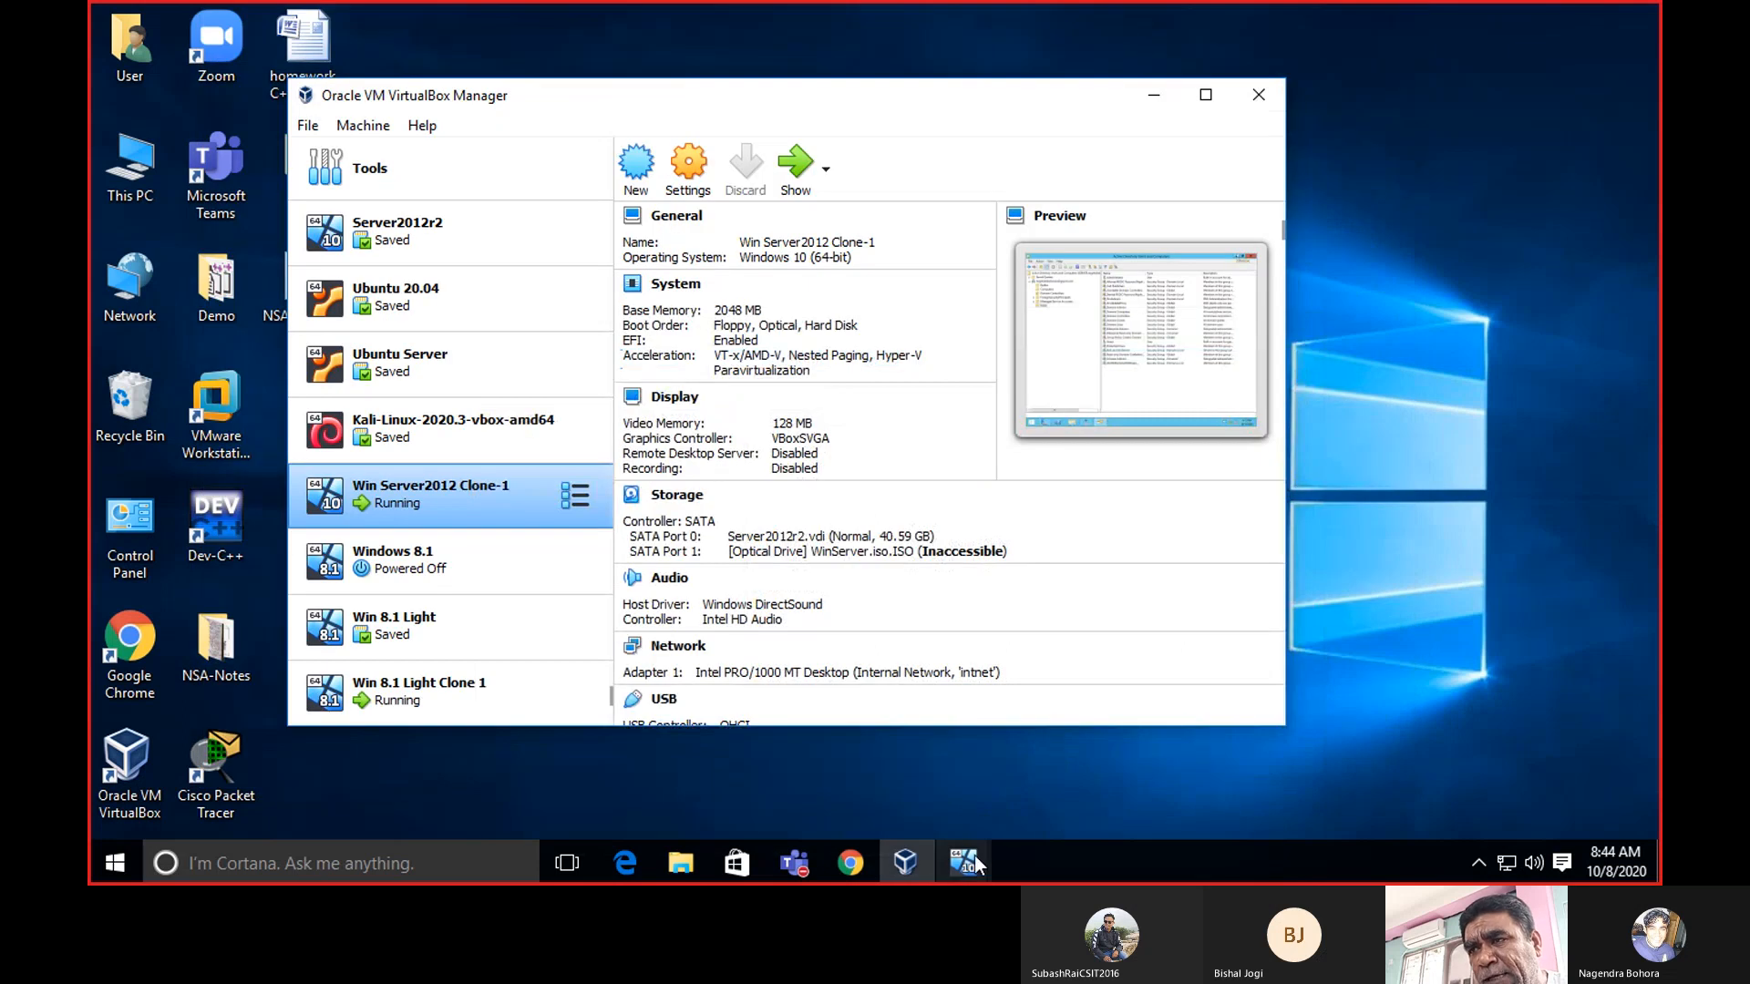
mouse_move(975, 855)
left_click(1030, 811)
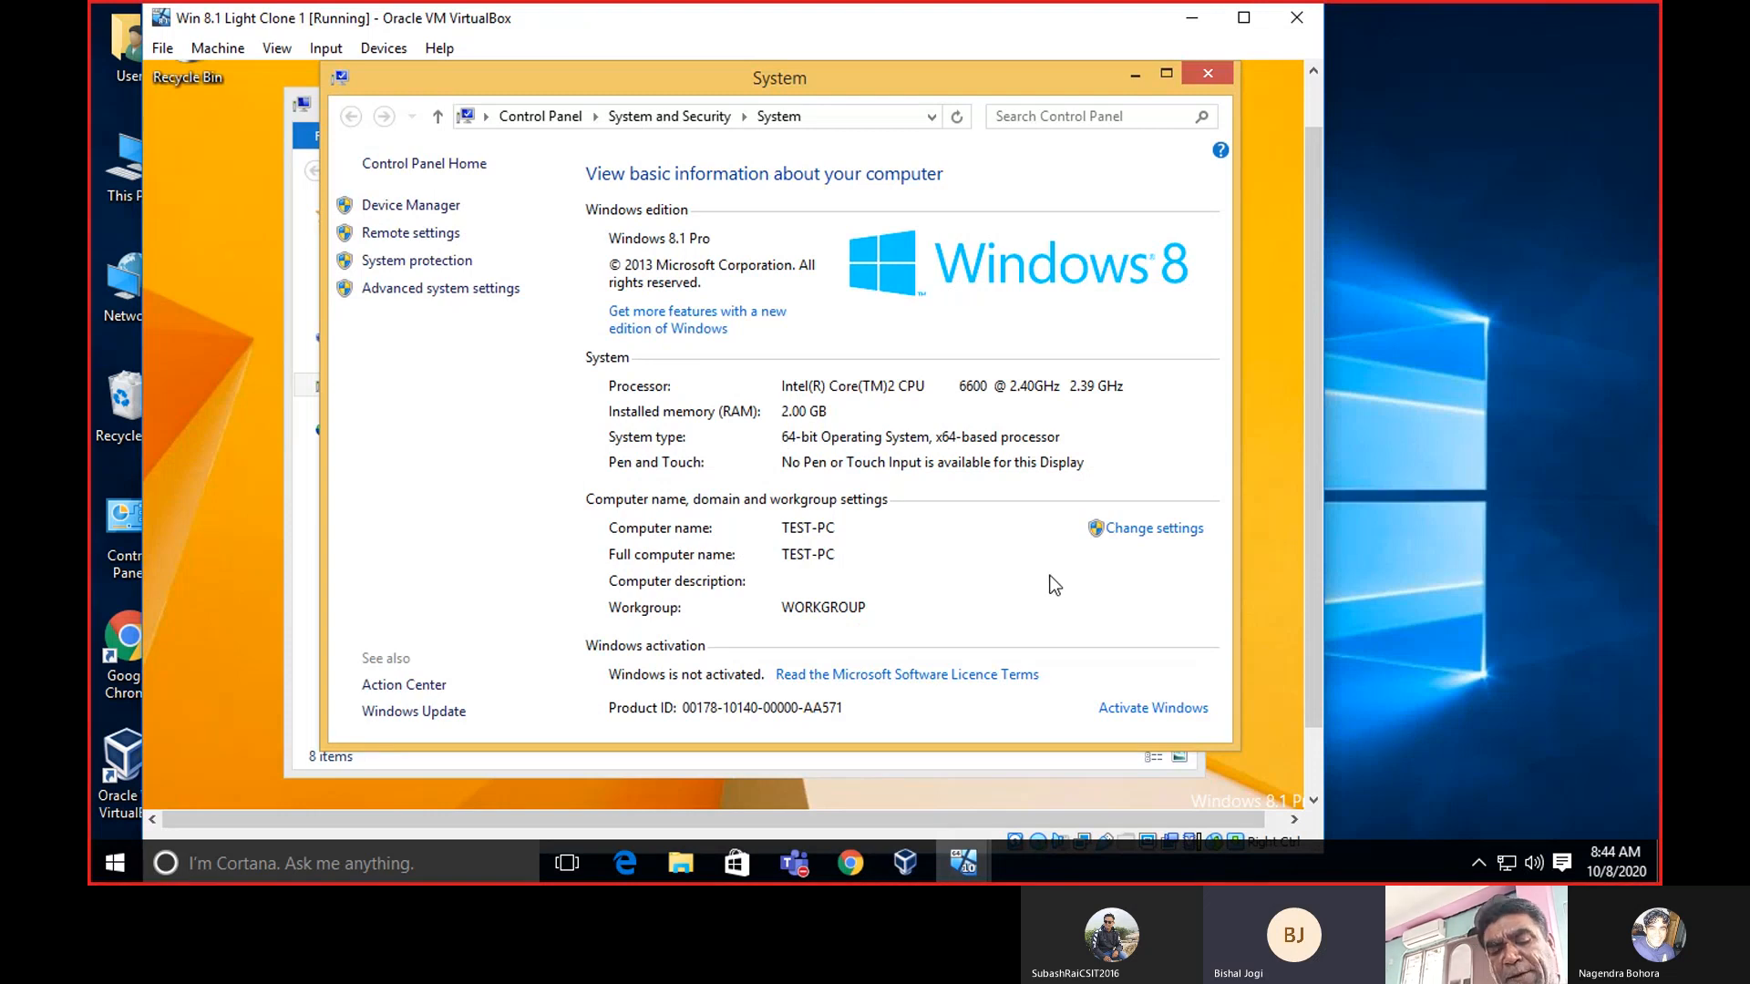
Close the System and This PC windows on the Win 8.1 desktop.
left_click(1221, 71)
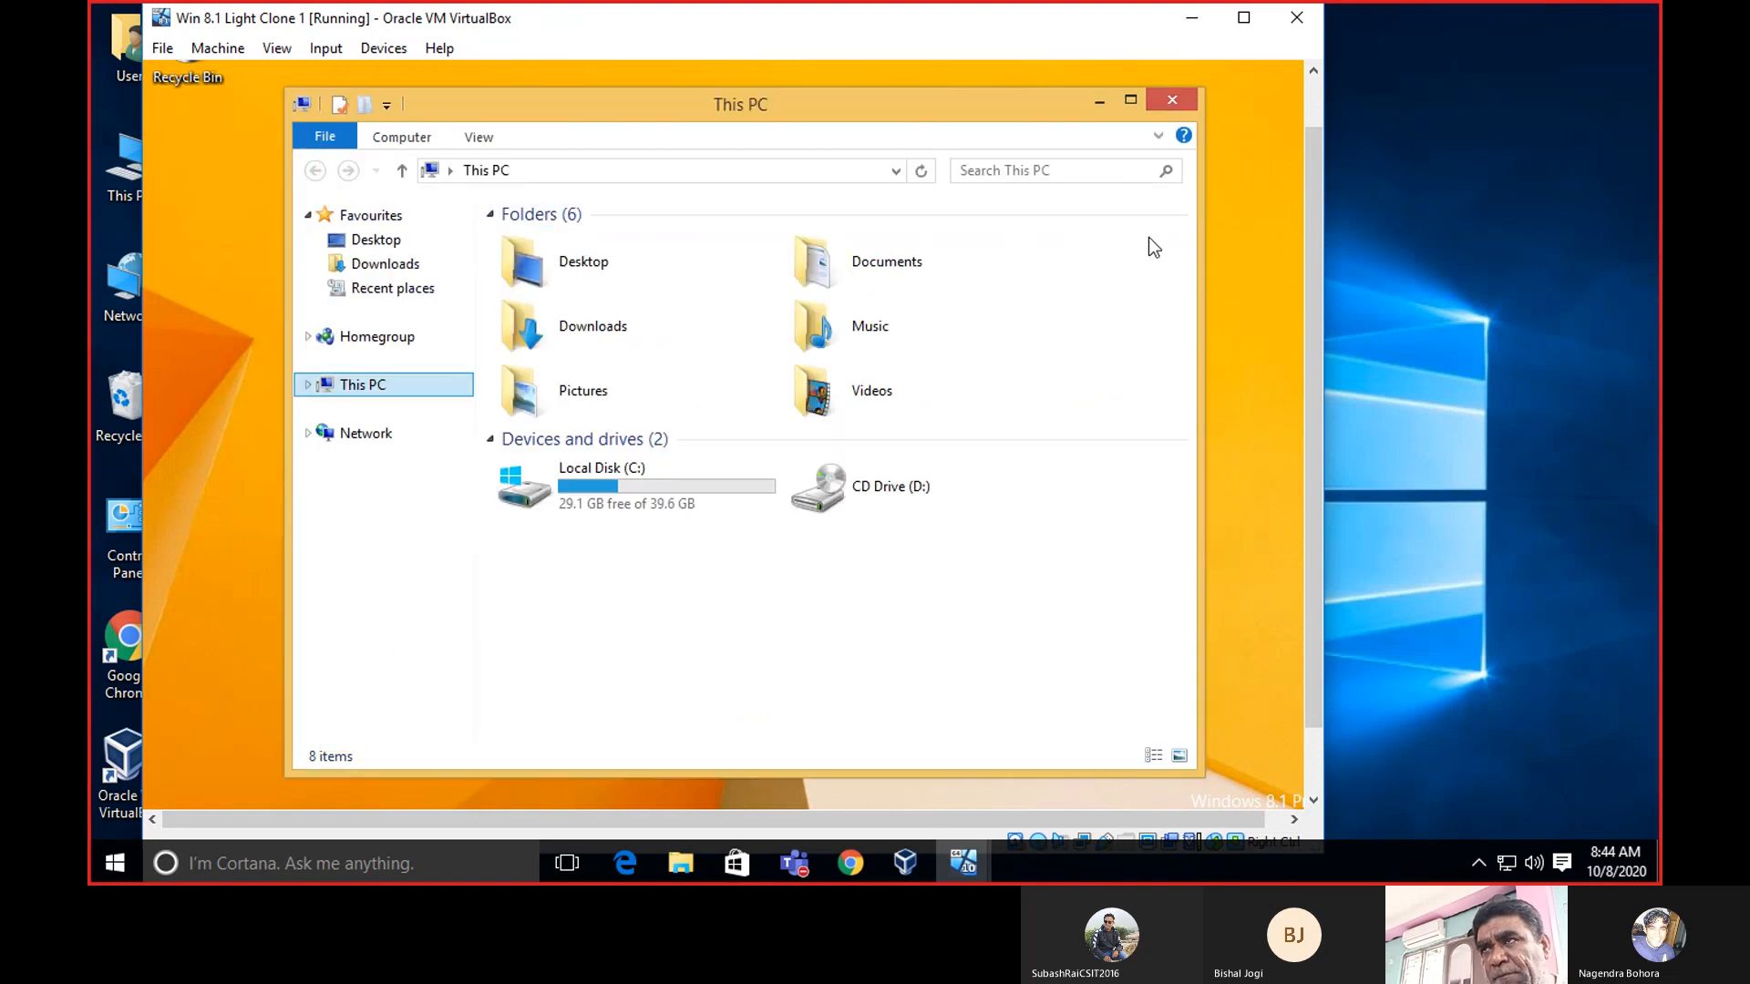
left_click(1172, 101)
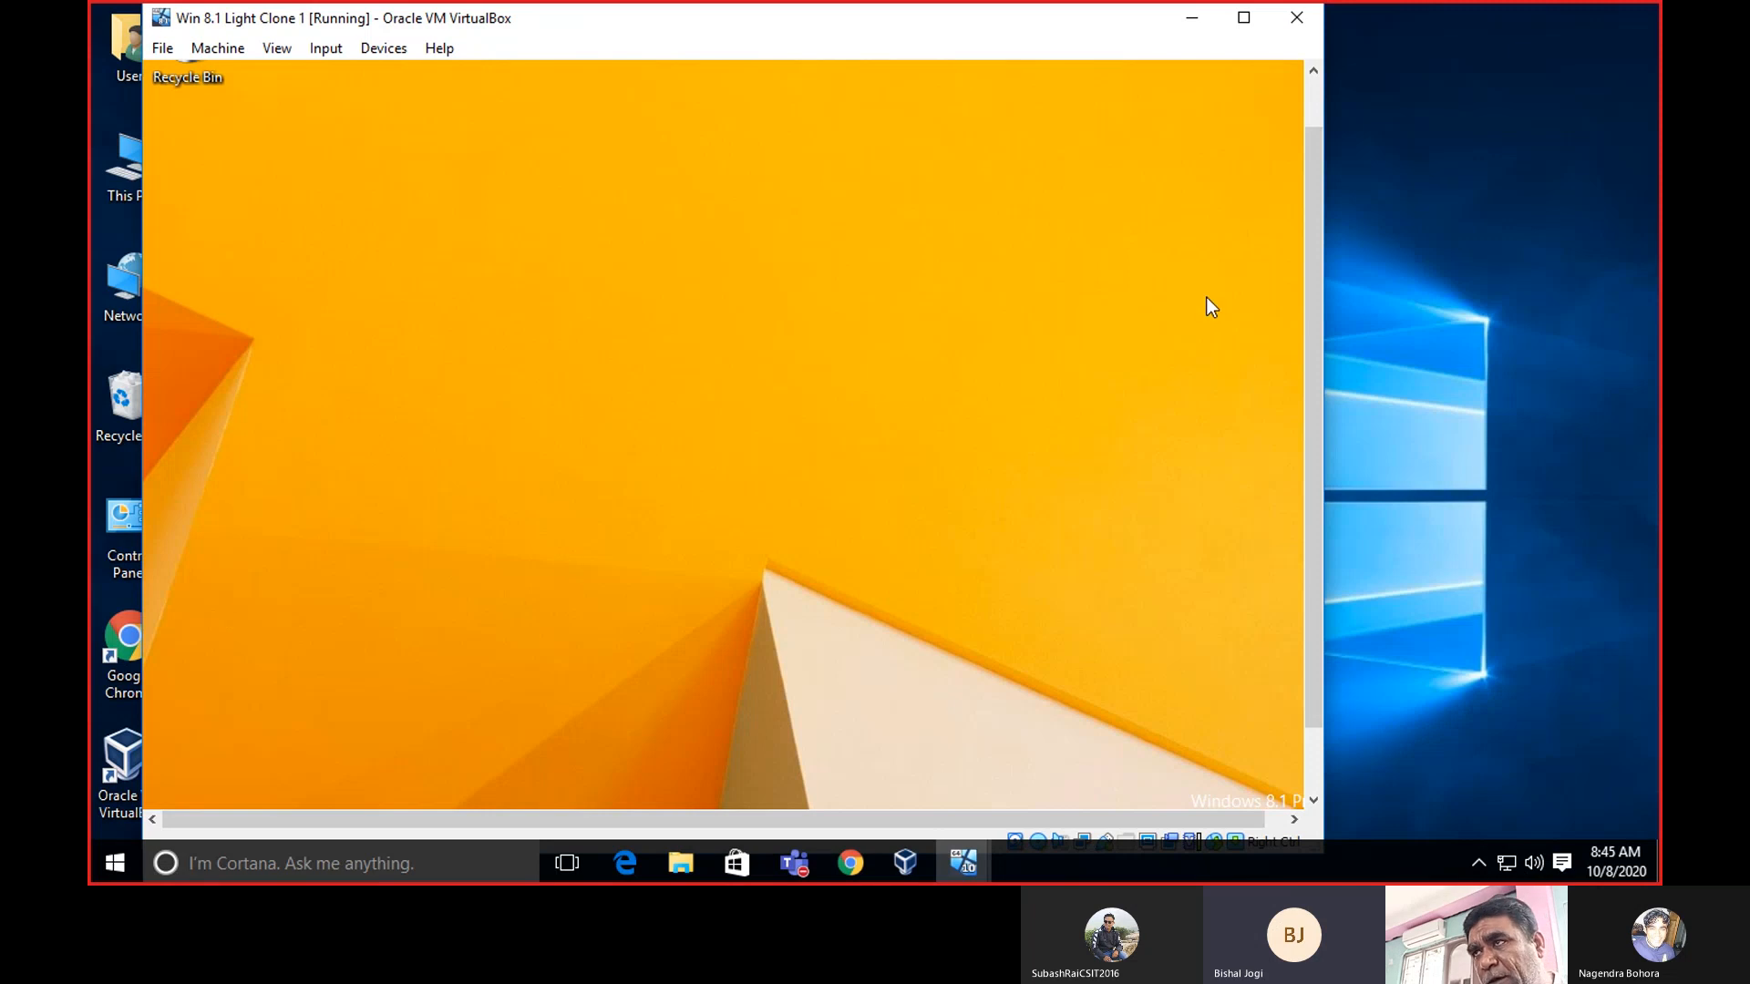
left_click_drag(1309, 248, 1331, 391)
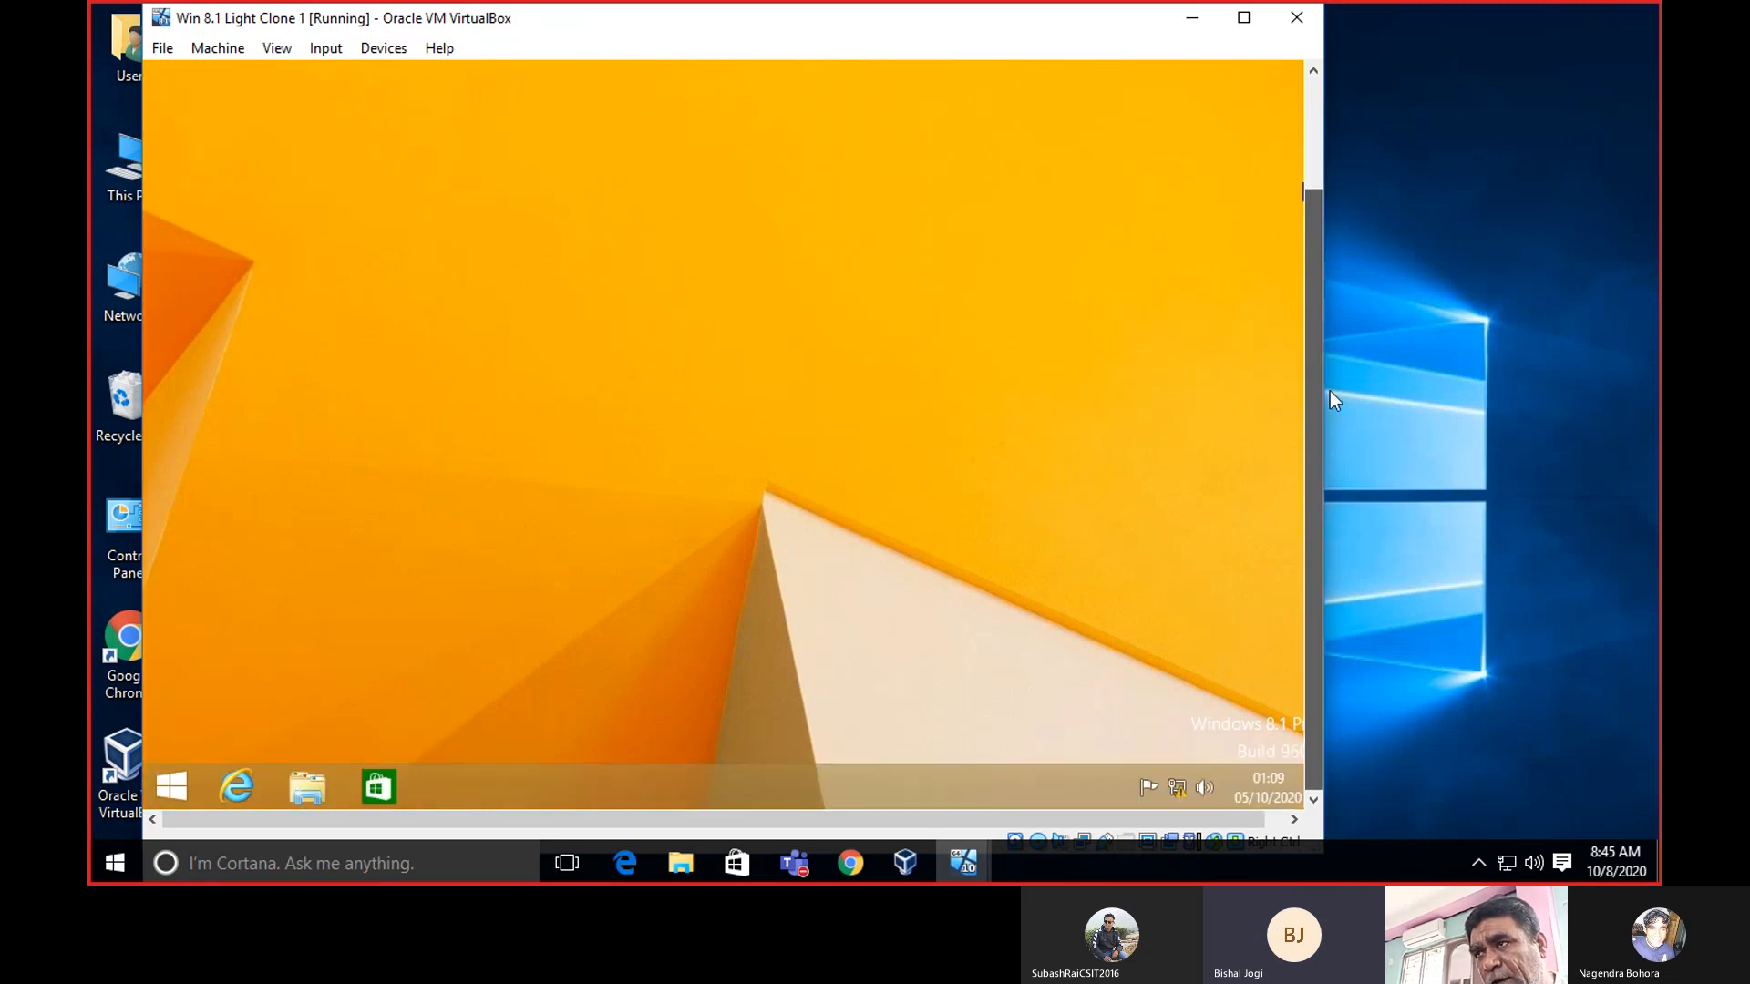
right_click(170, 795)
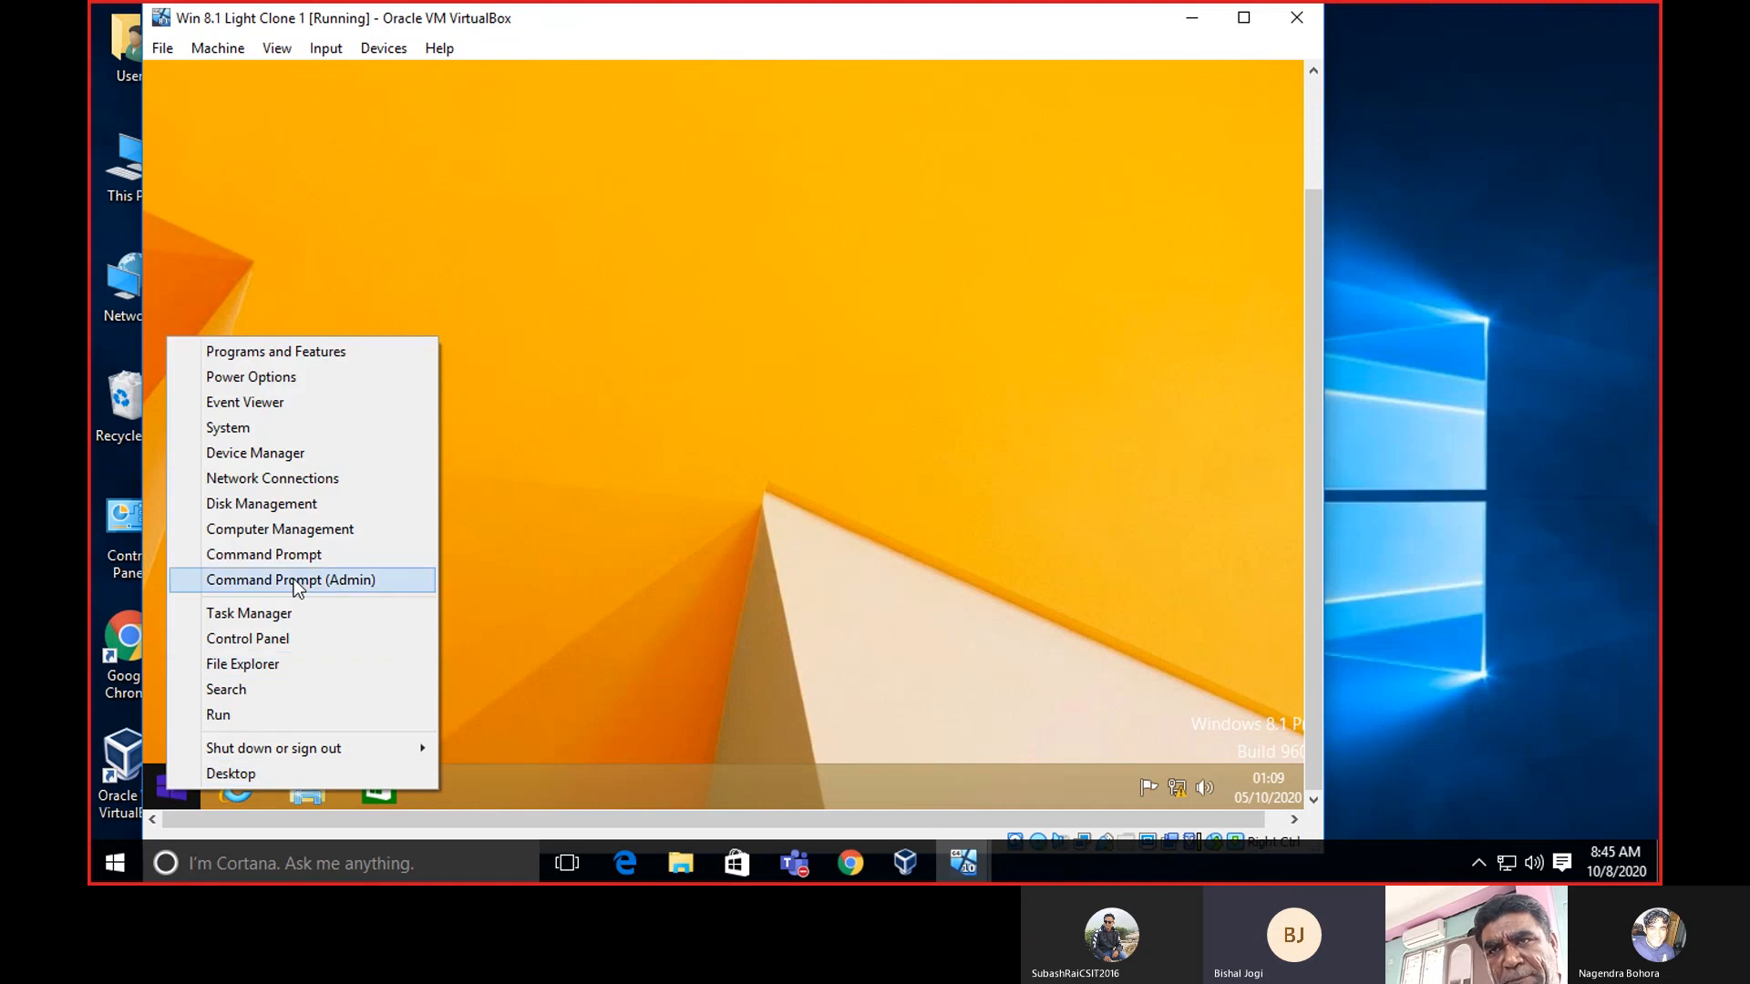
left_click(317, 554)
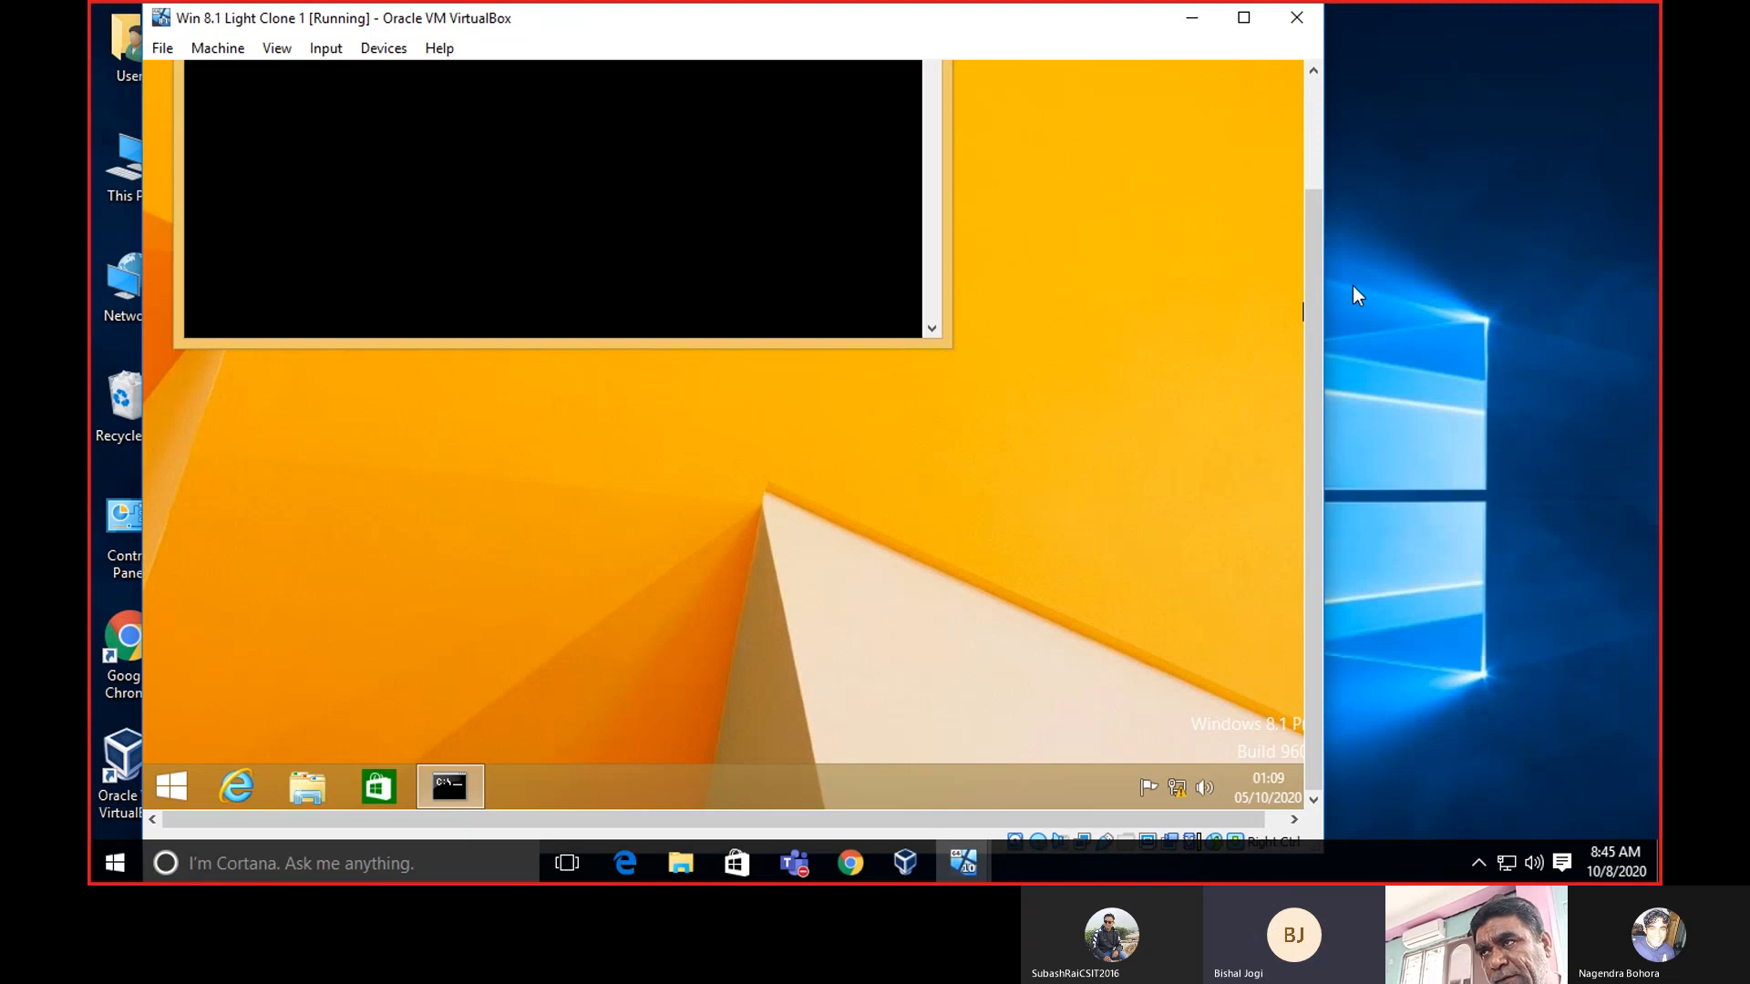
left_click_drag(1311, 297, 1322, 172)
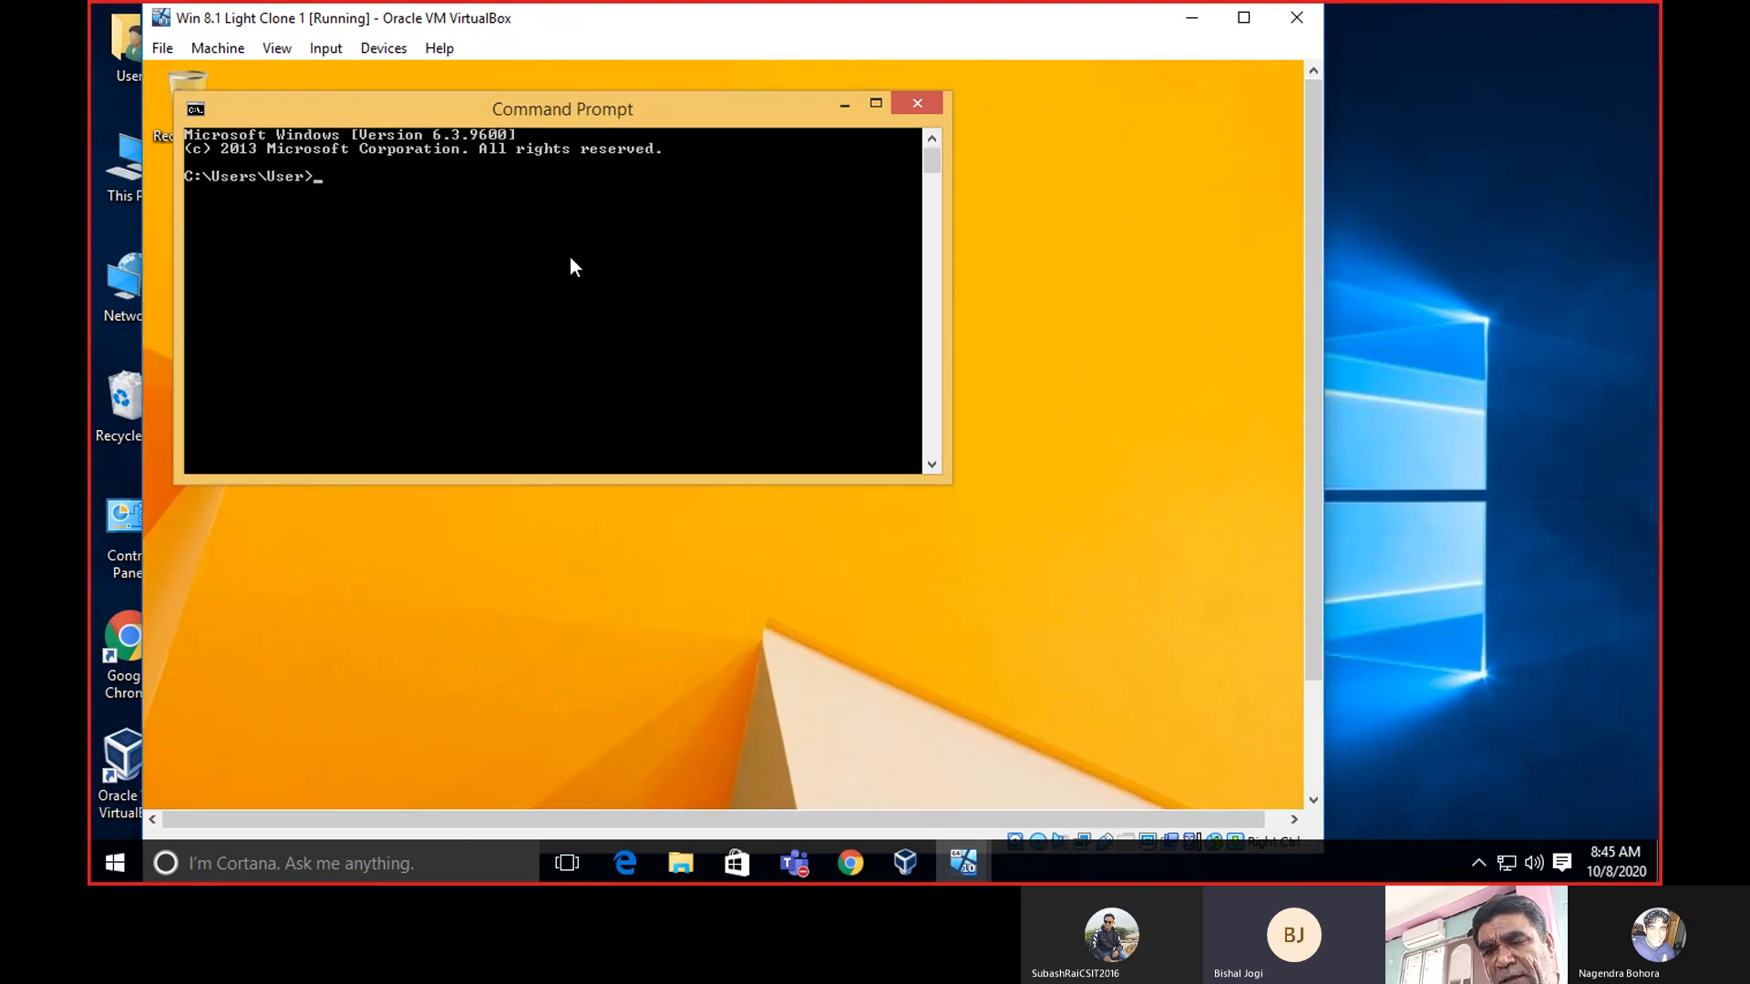
type("ip")
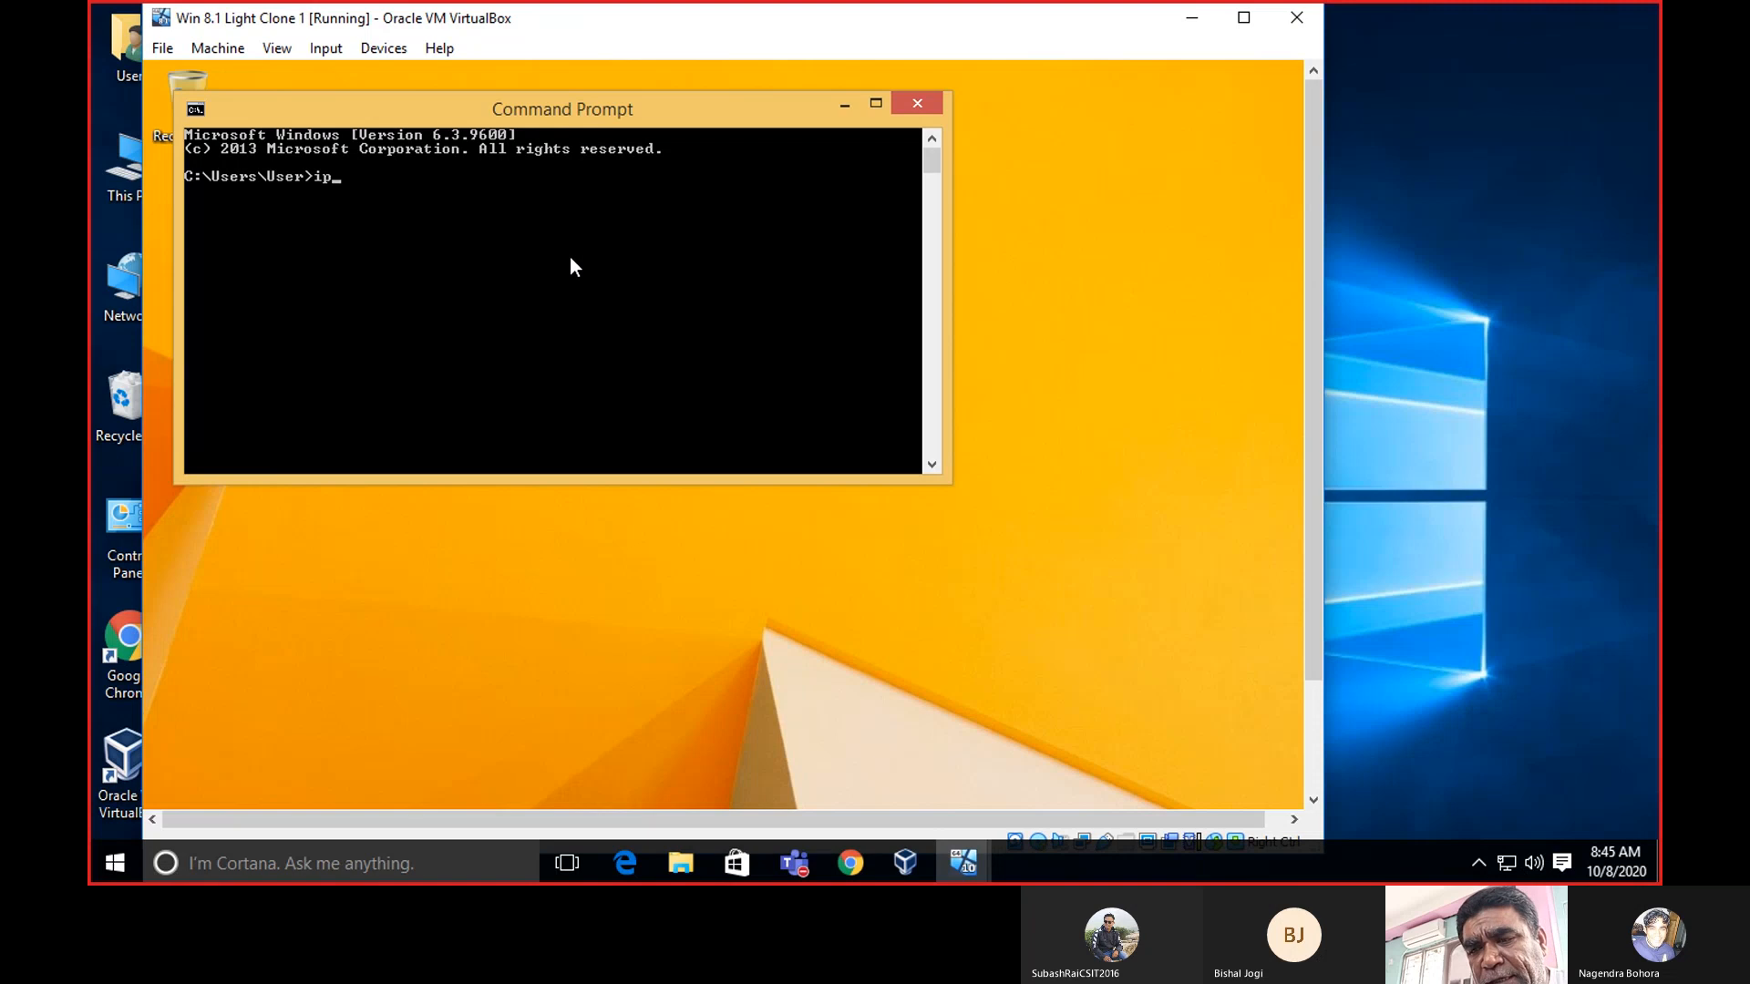
type("con")
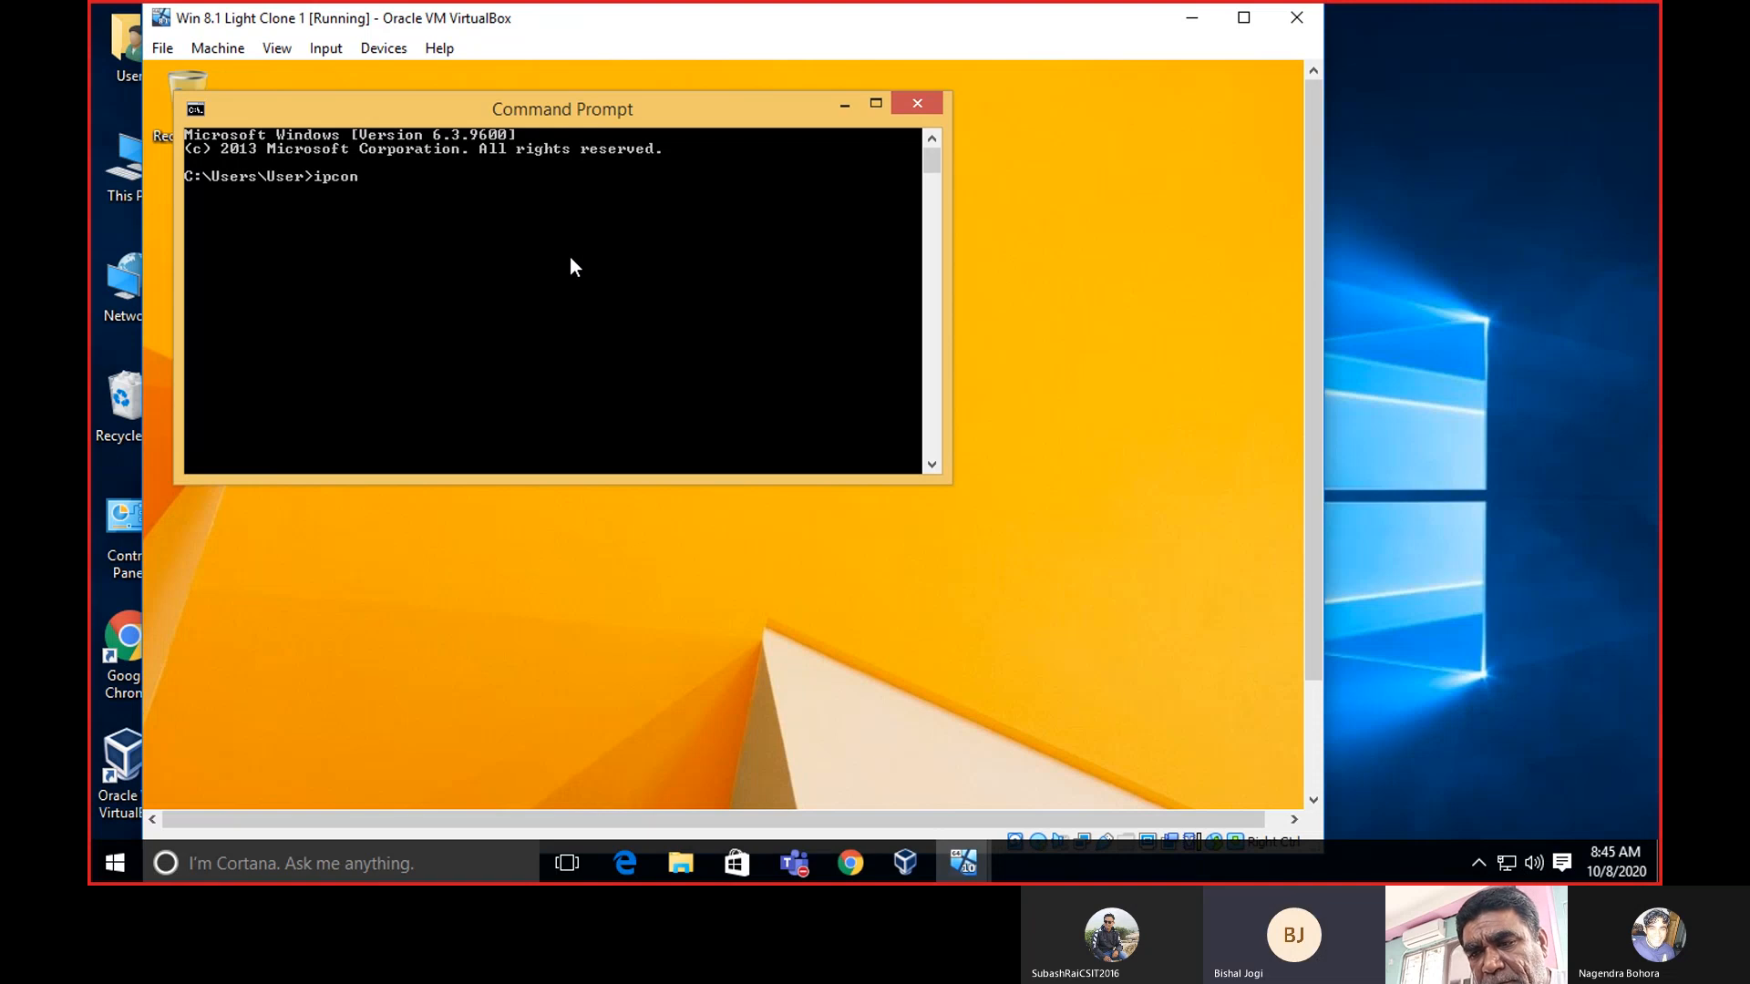
type("fig")
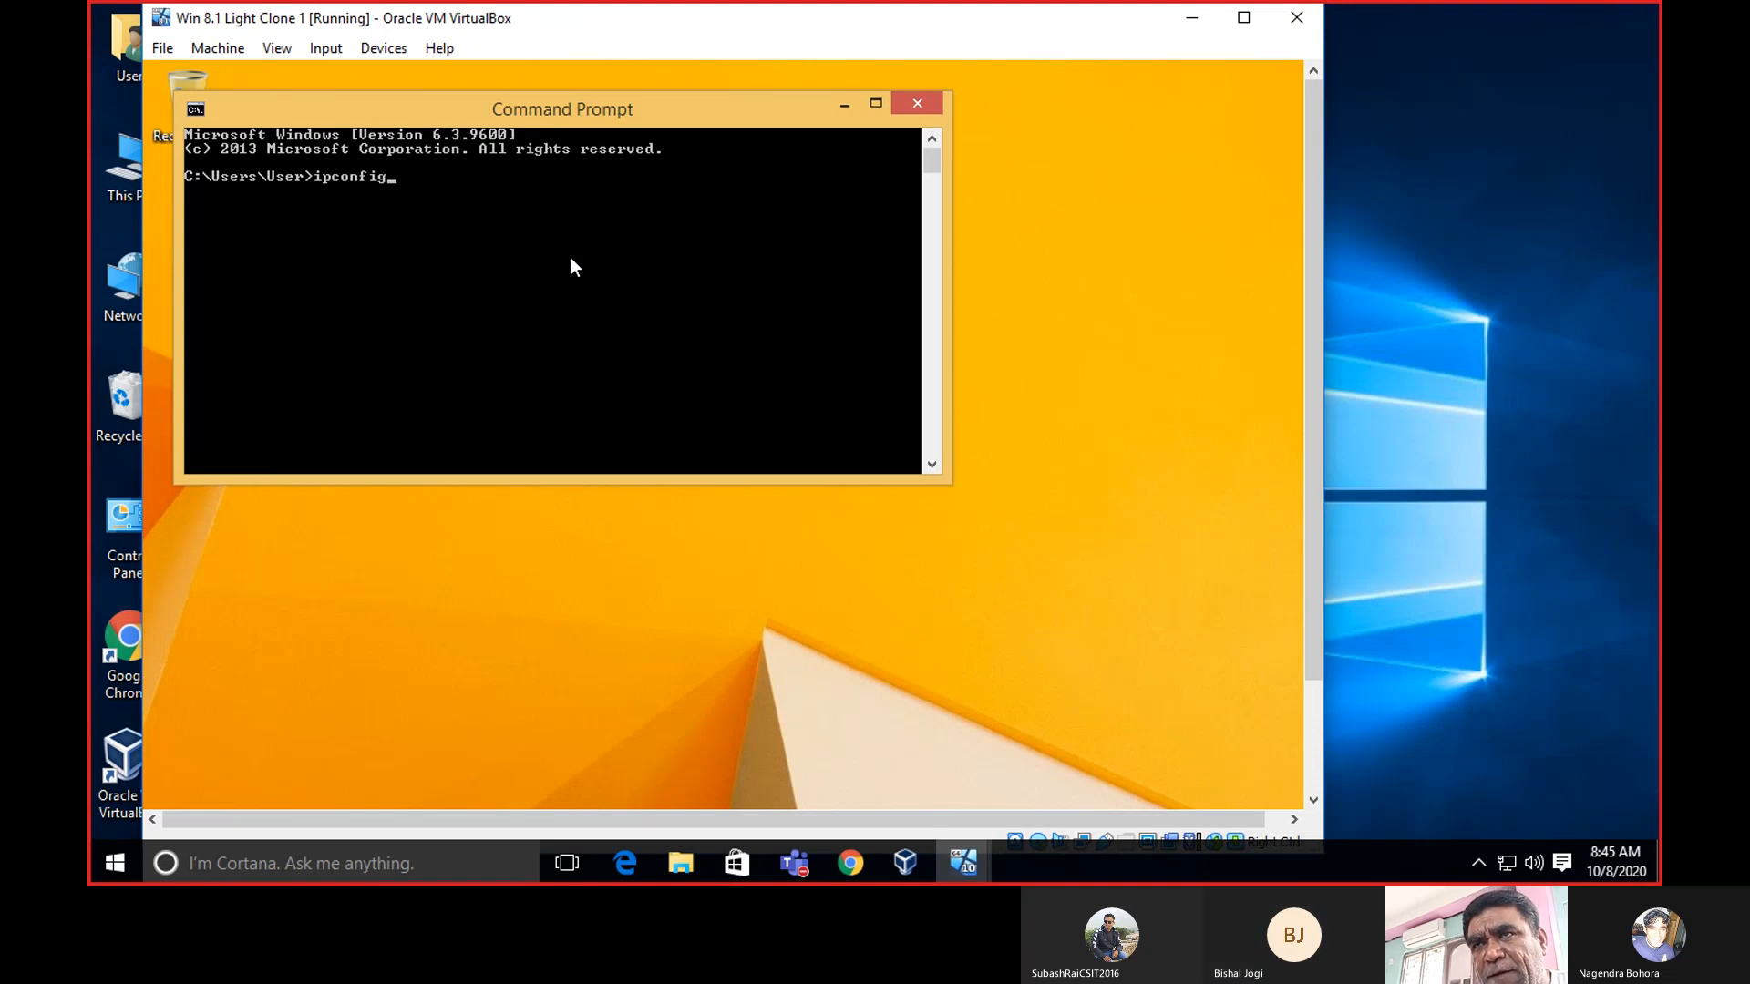
key("Return")
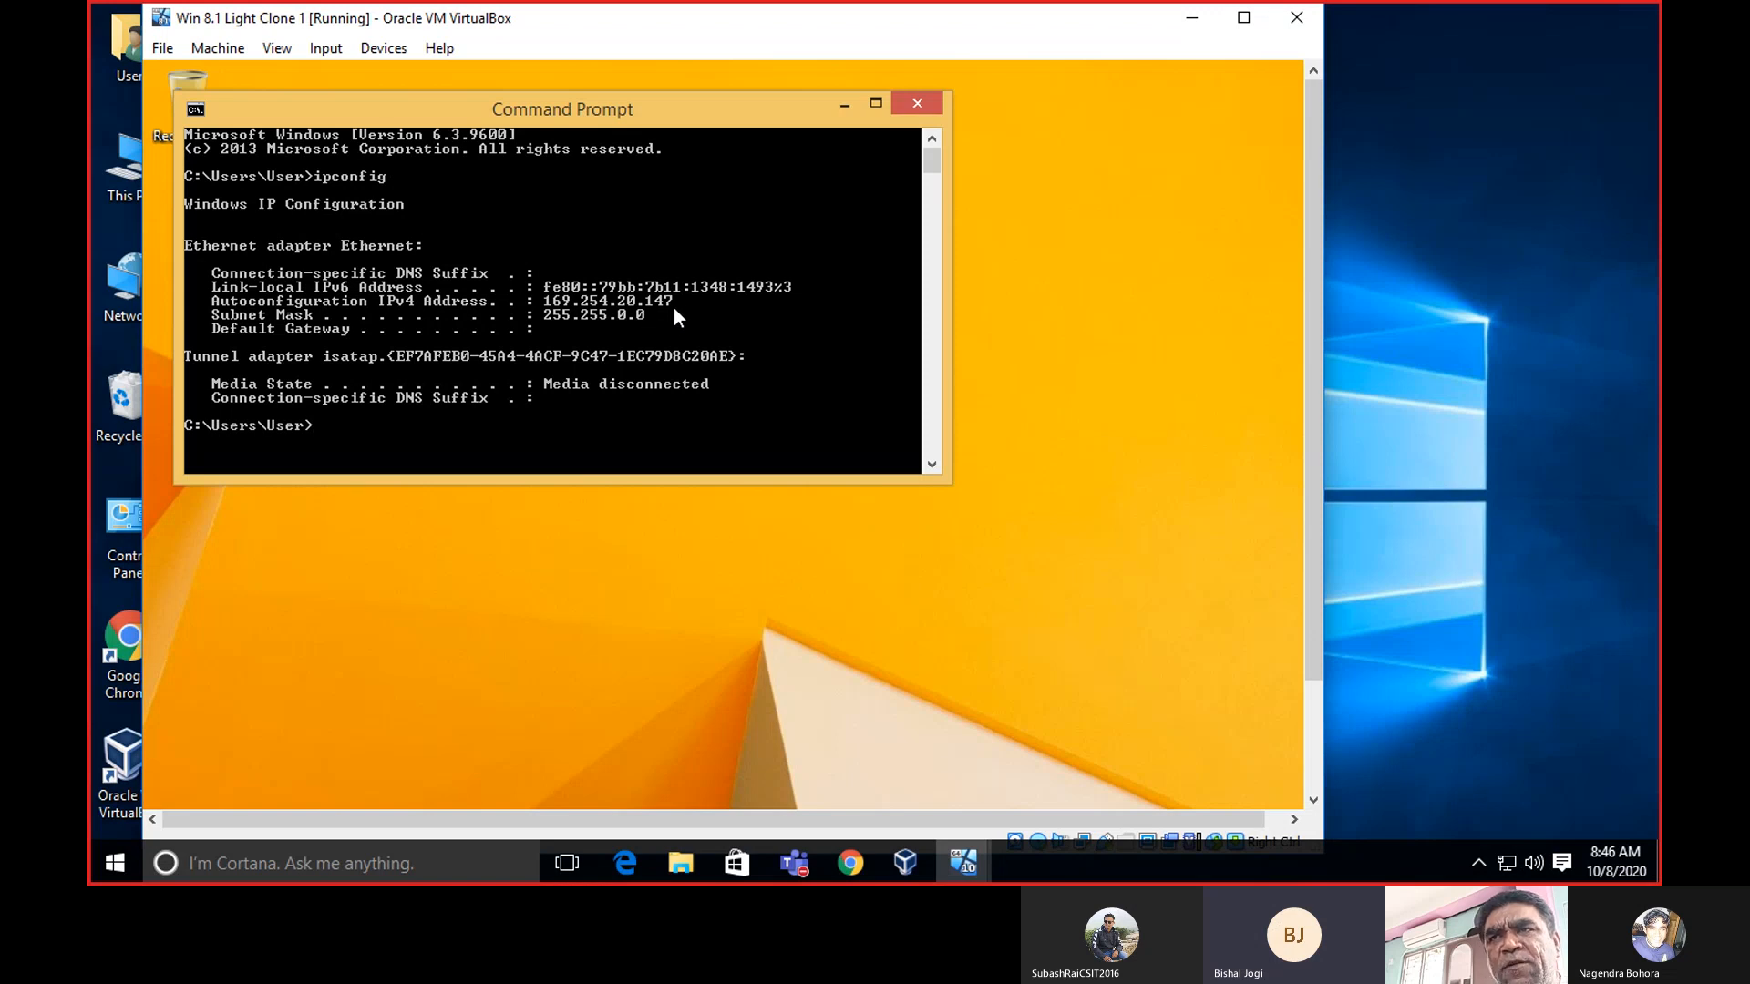
Close Command Prompt and open the guest's System window from the Start button menu.
left_click(917, 104)
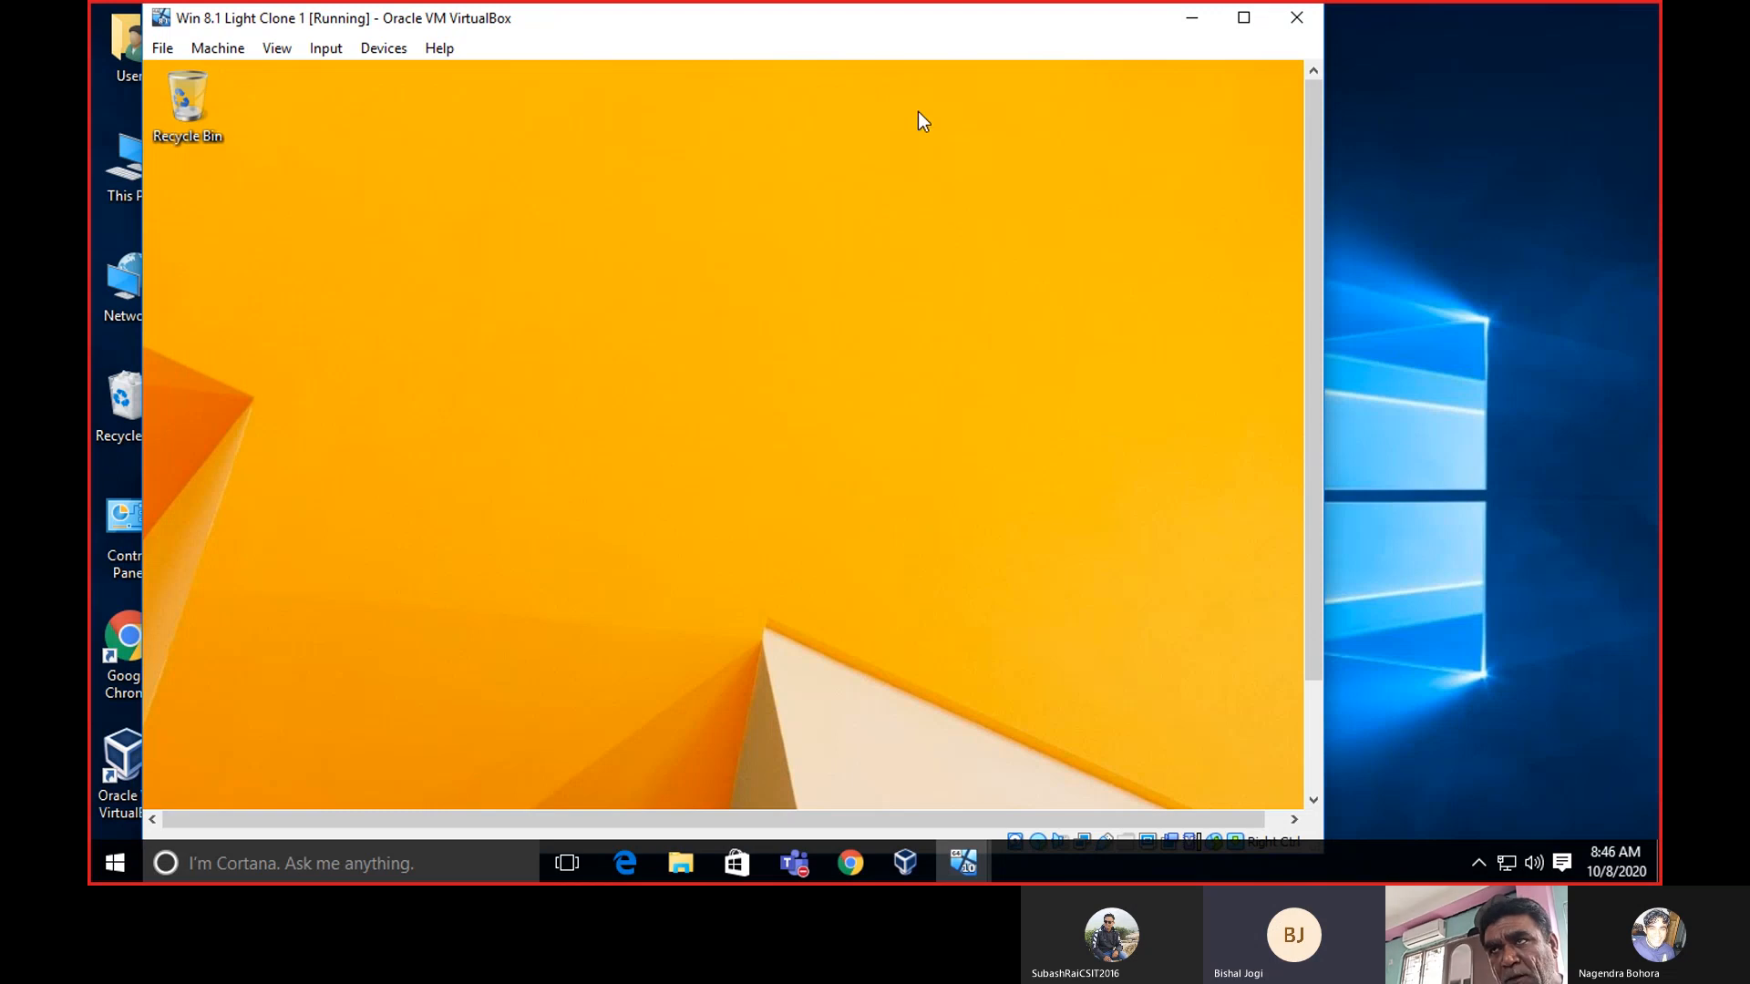
left_click_drag(1309, 142, 1337, 301)
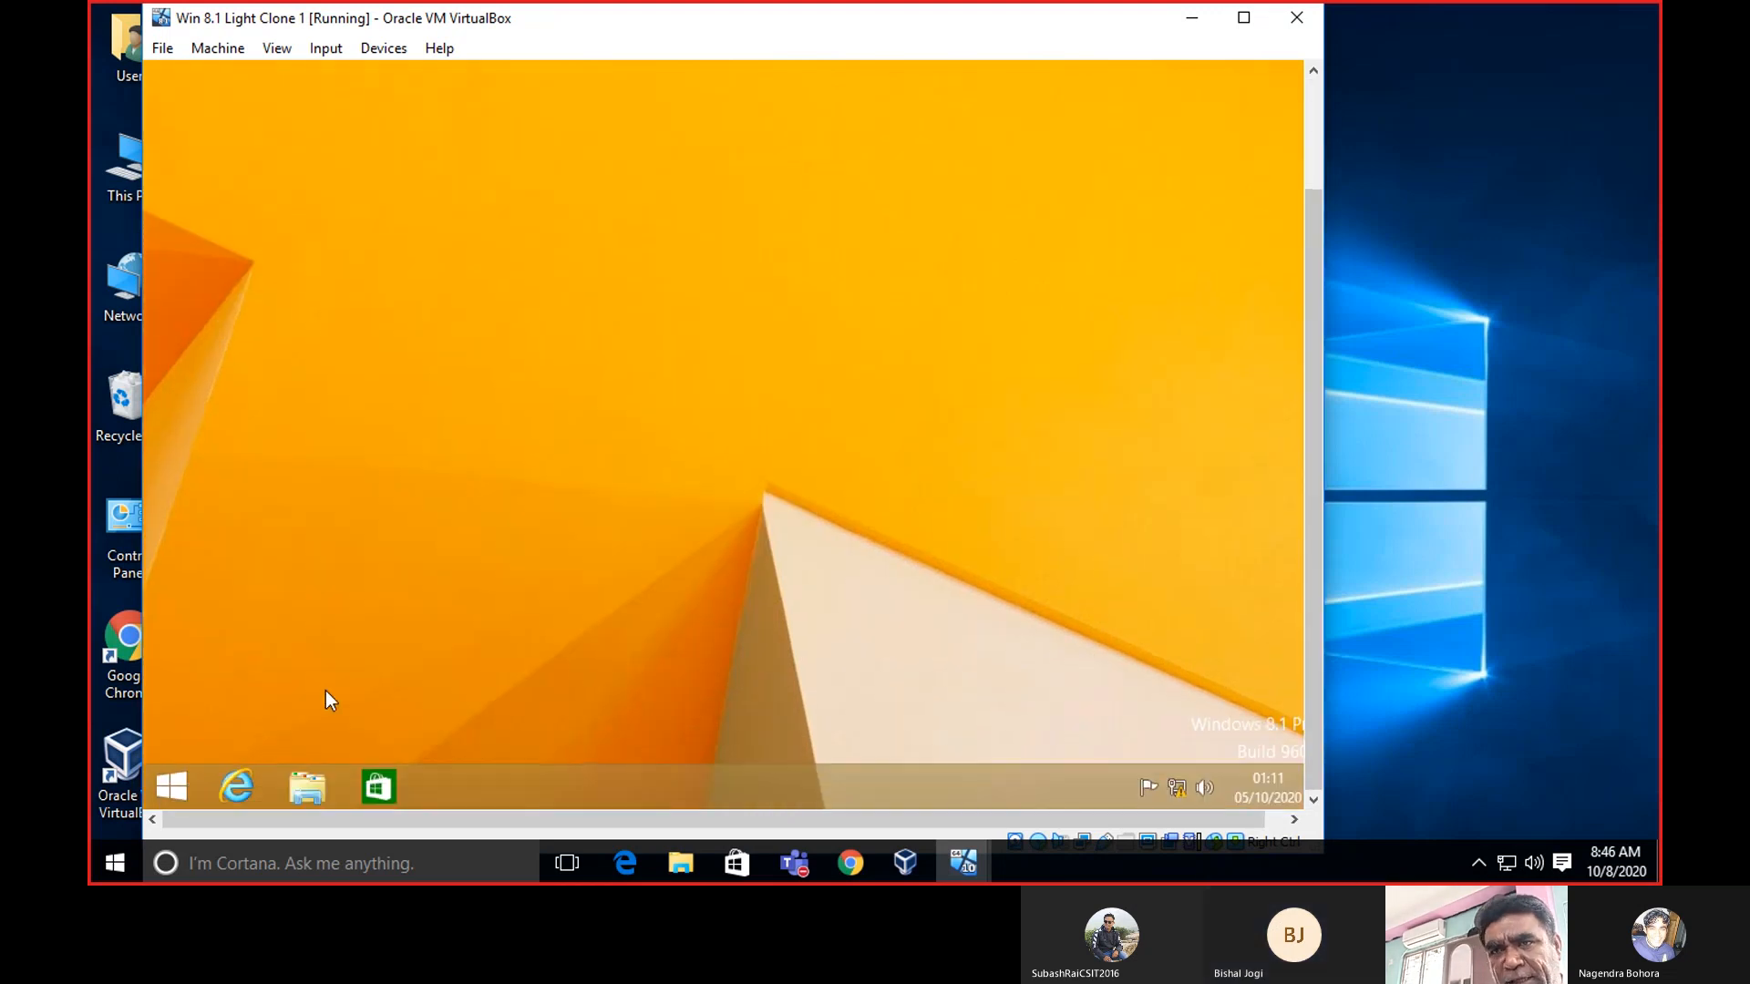
right_click(190, 774)
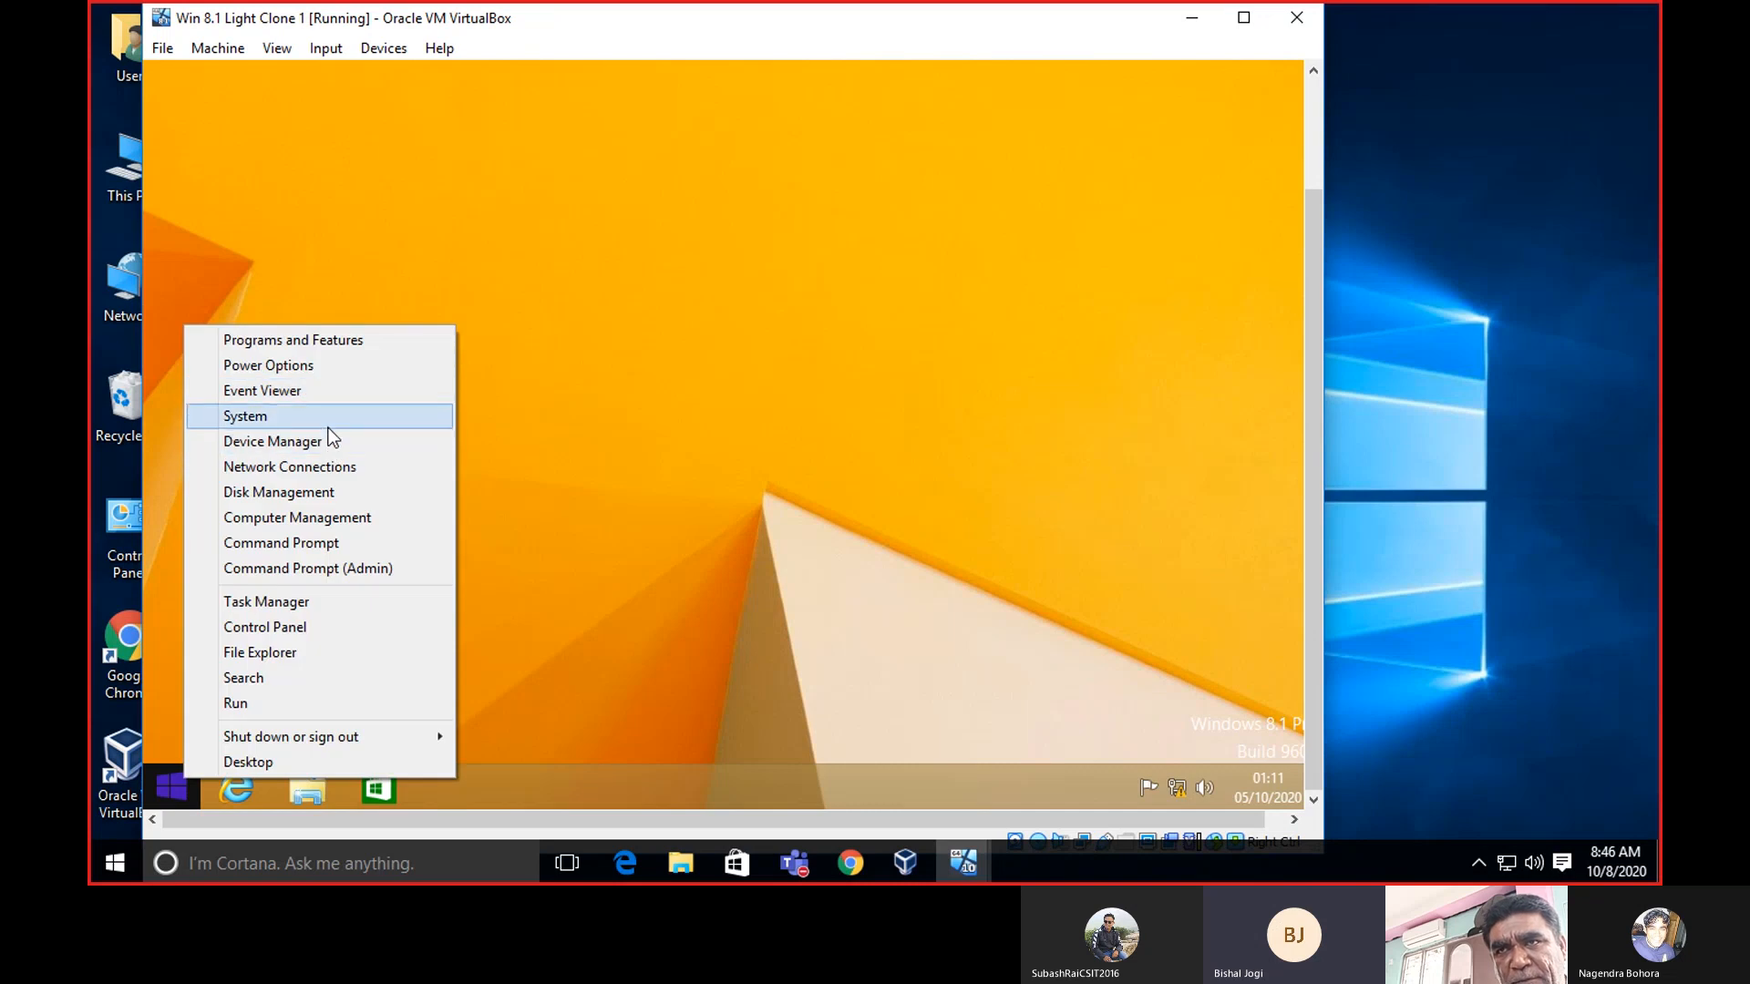
left_click(328, 427)
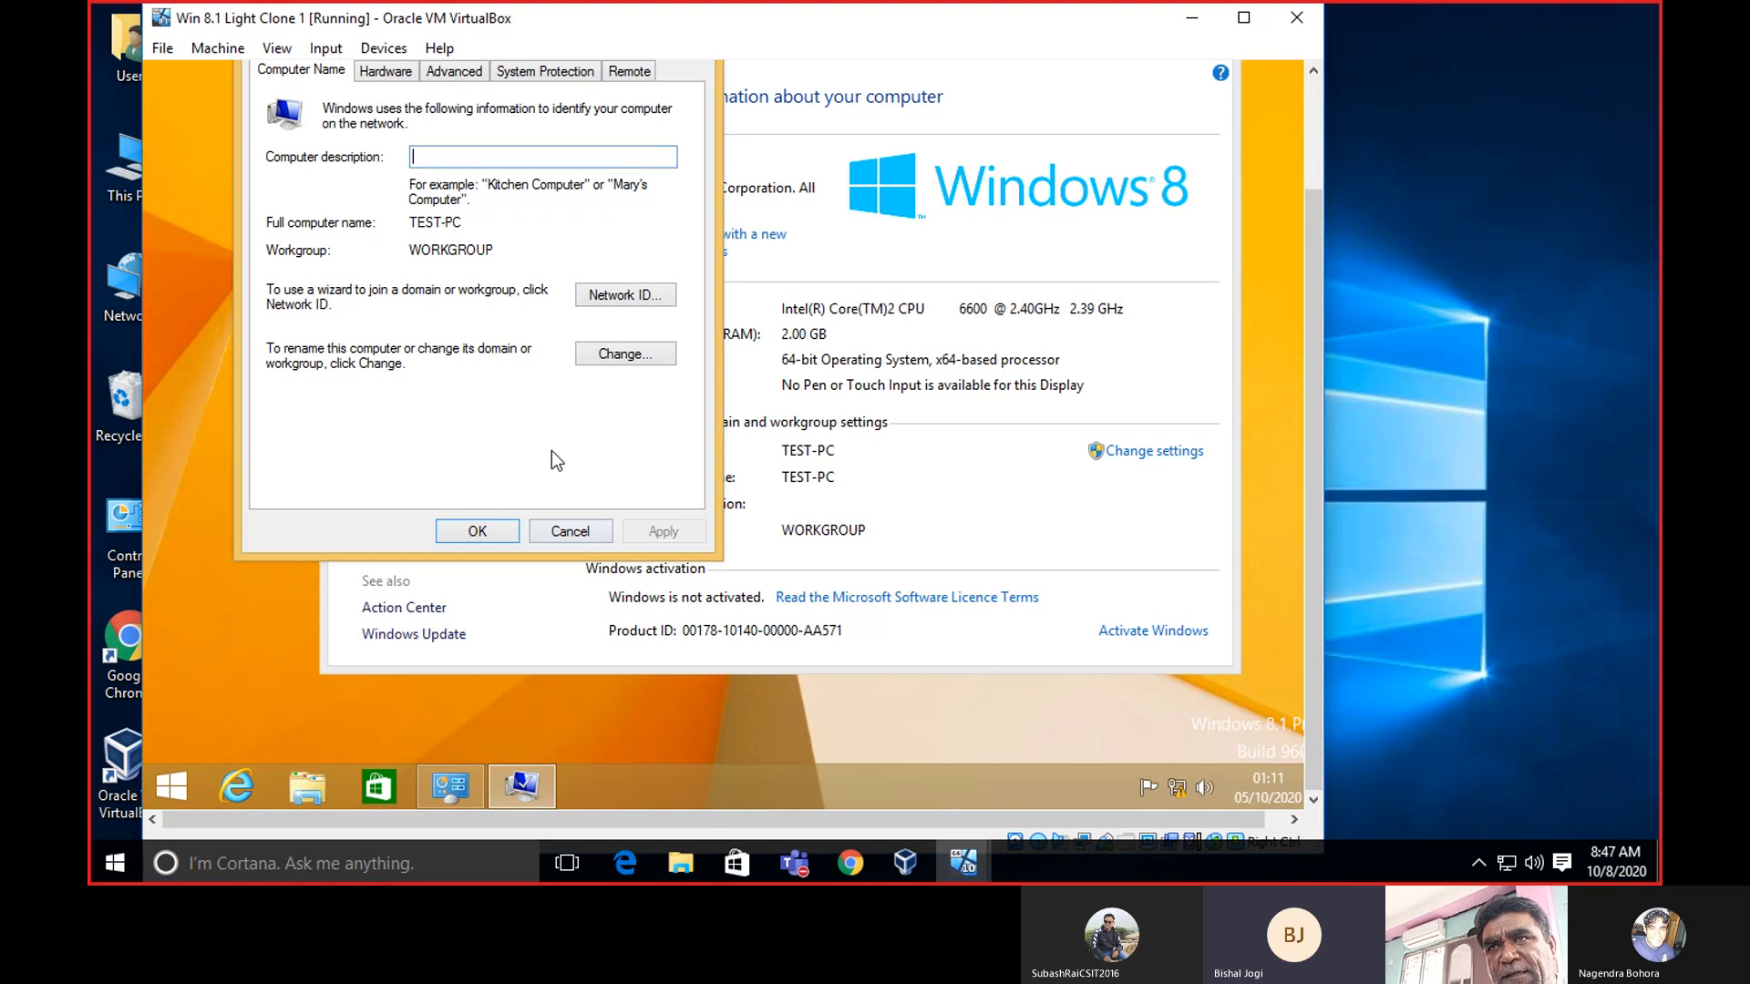
scroll(1292, 342, "up", 1)
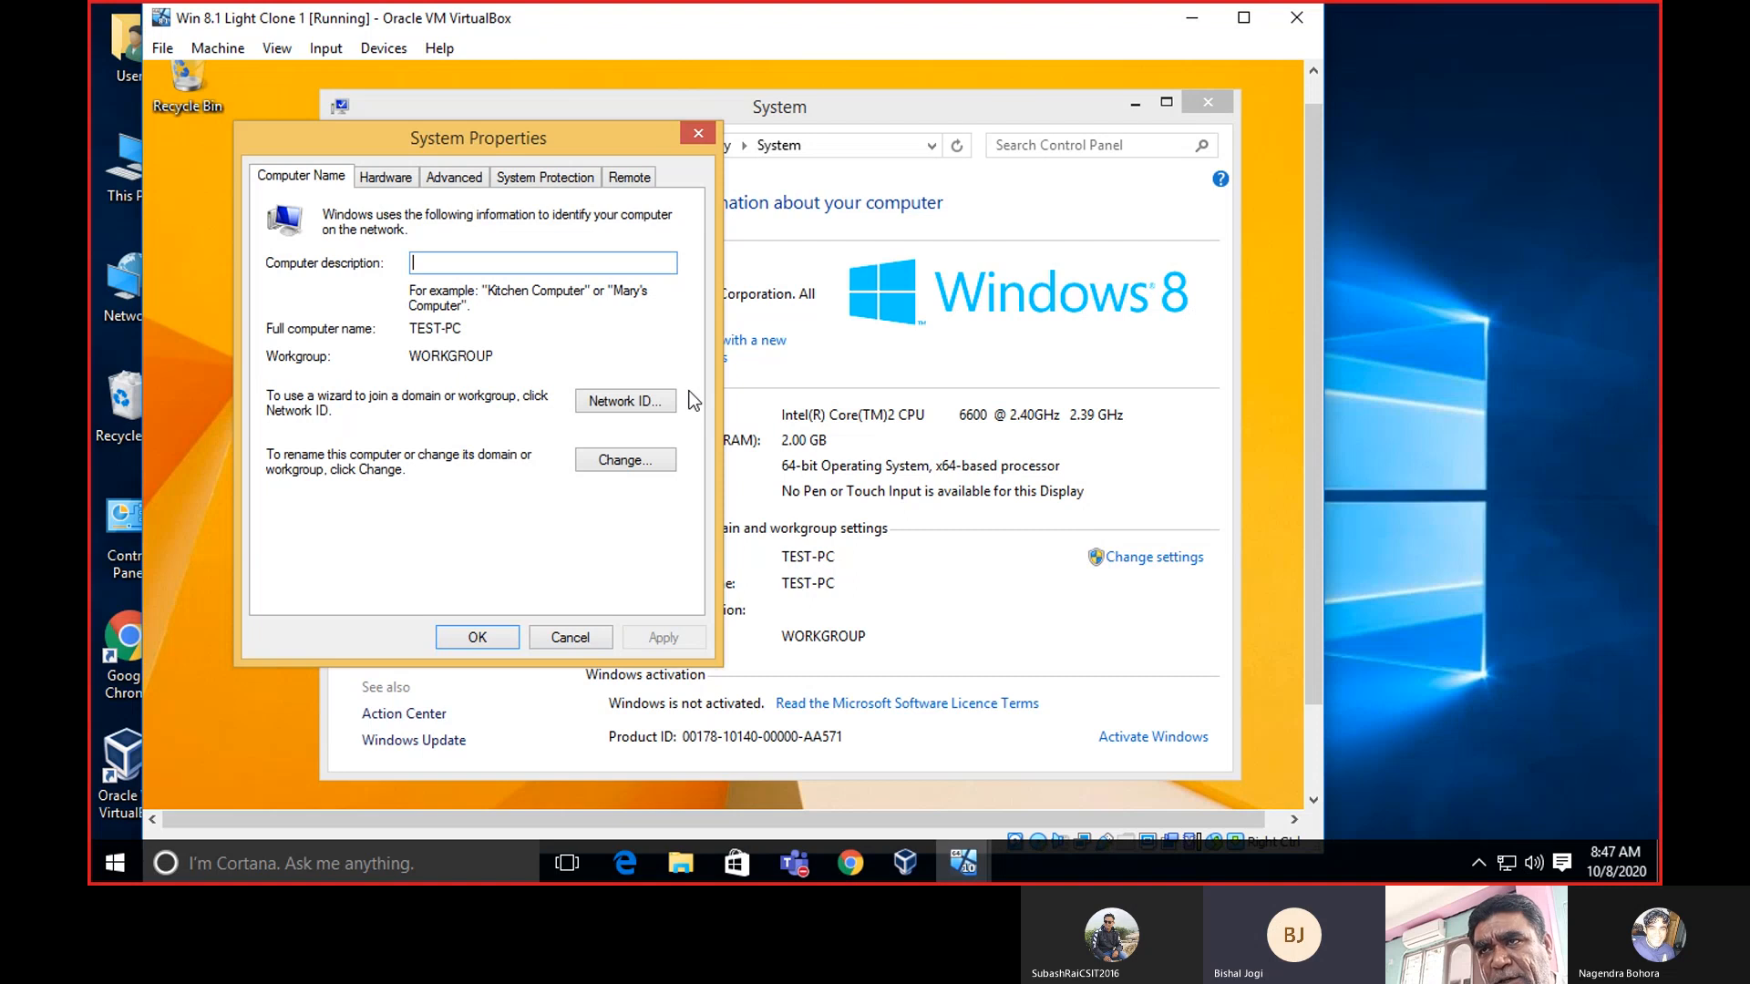
Start the Network ID domain-join wizard, then close it and System Properties.
left_click(626, 402)
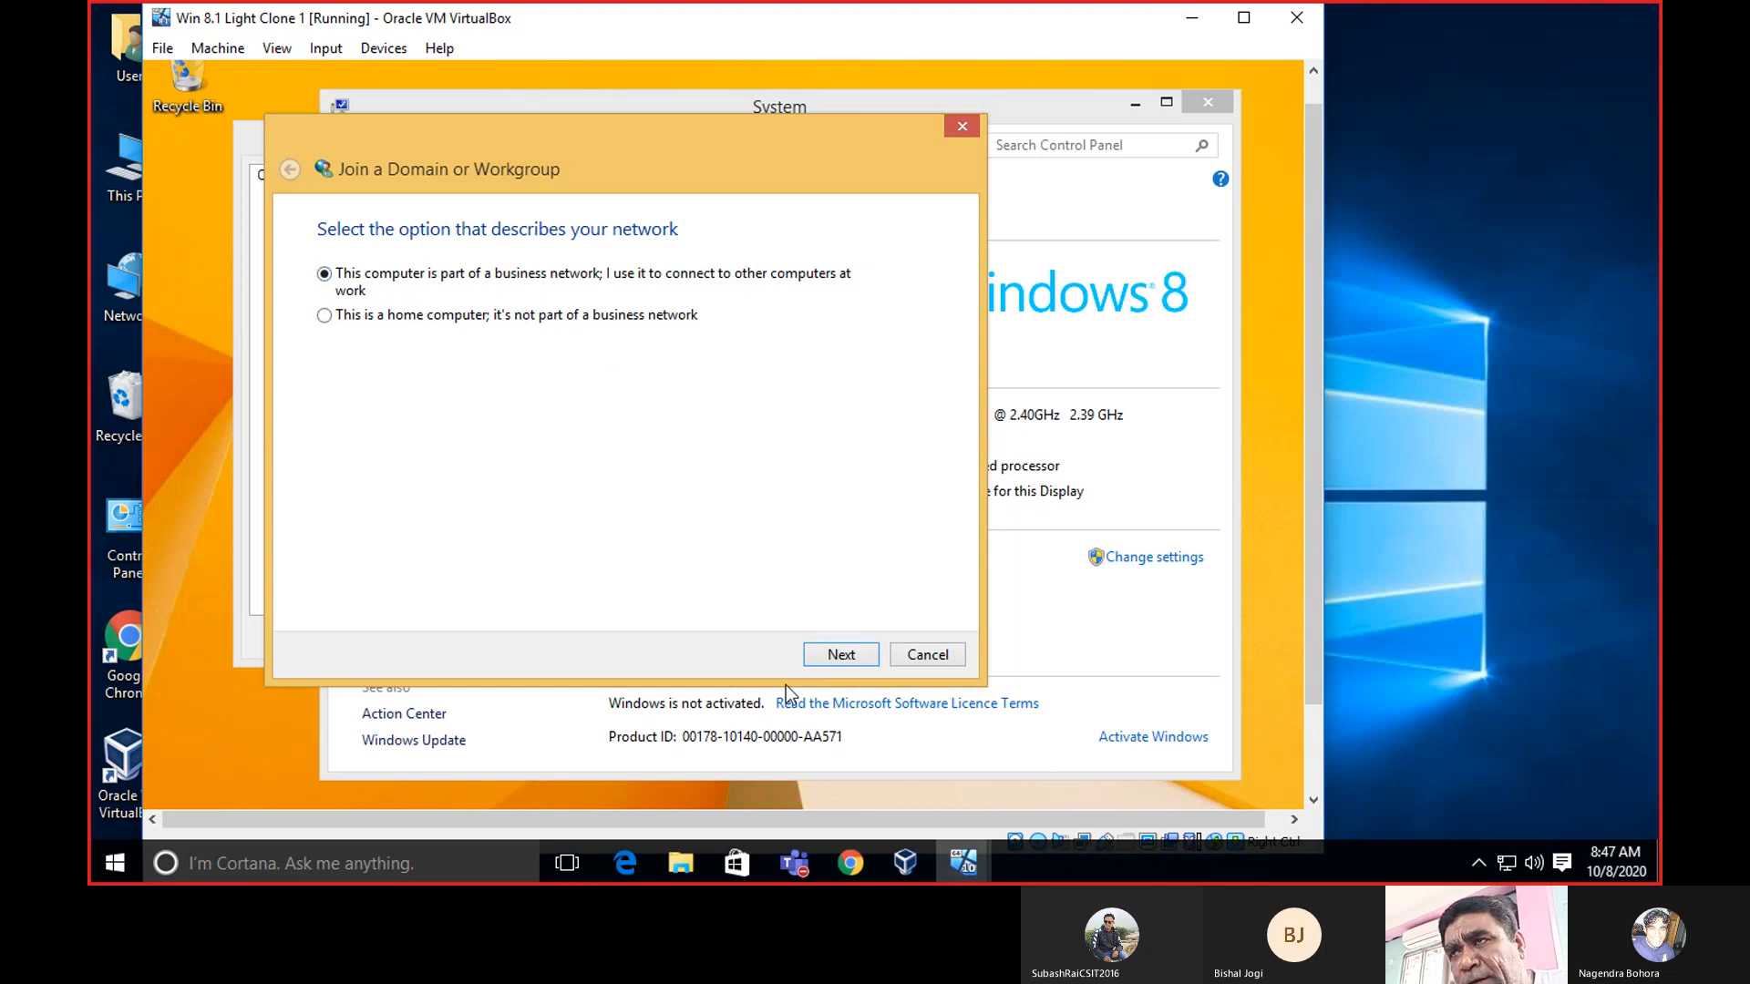
left_click(961, 129)
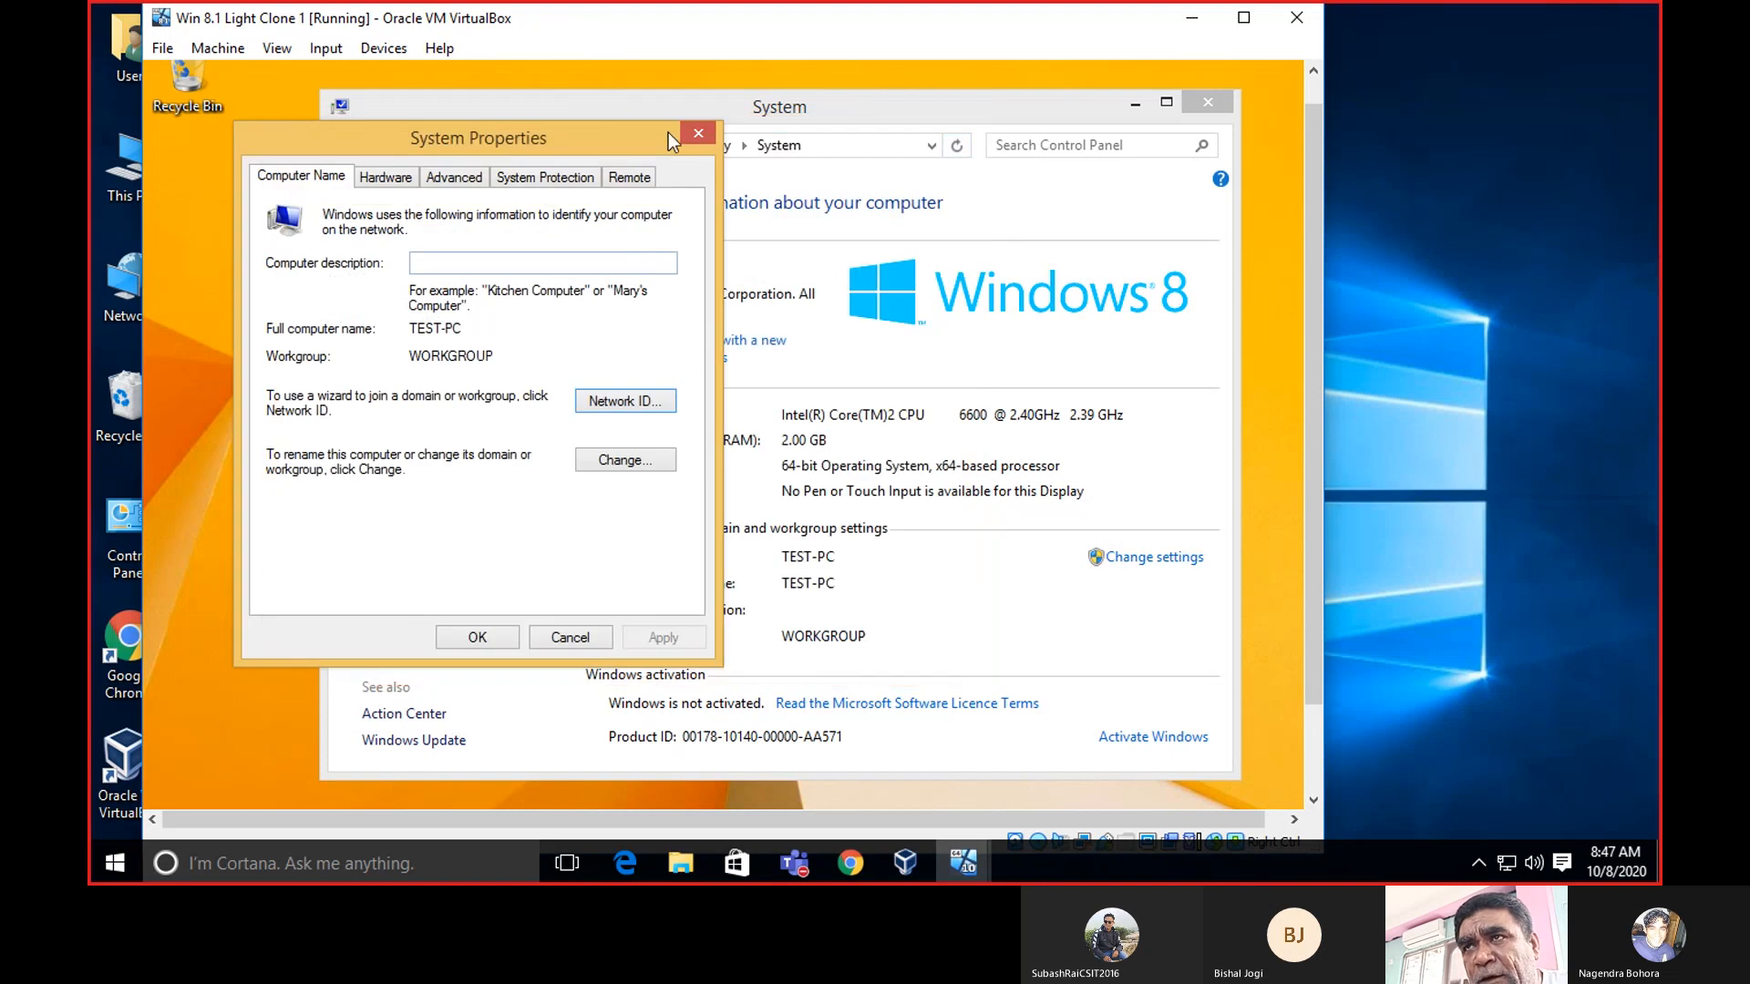
left_click(693, 125)
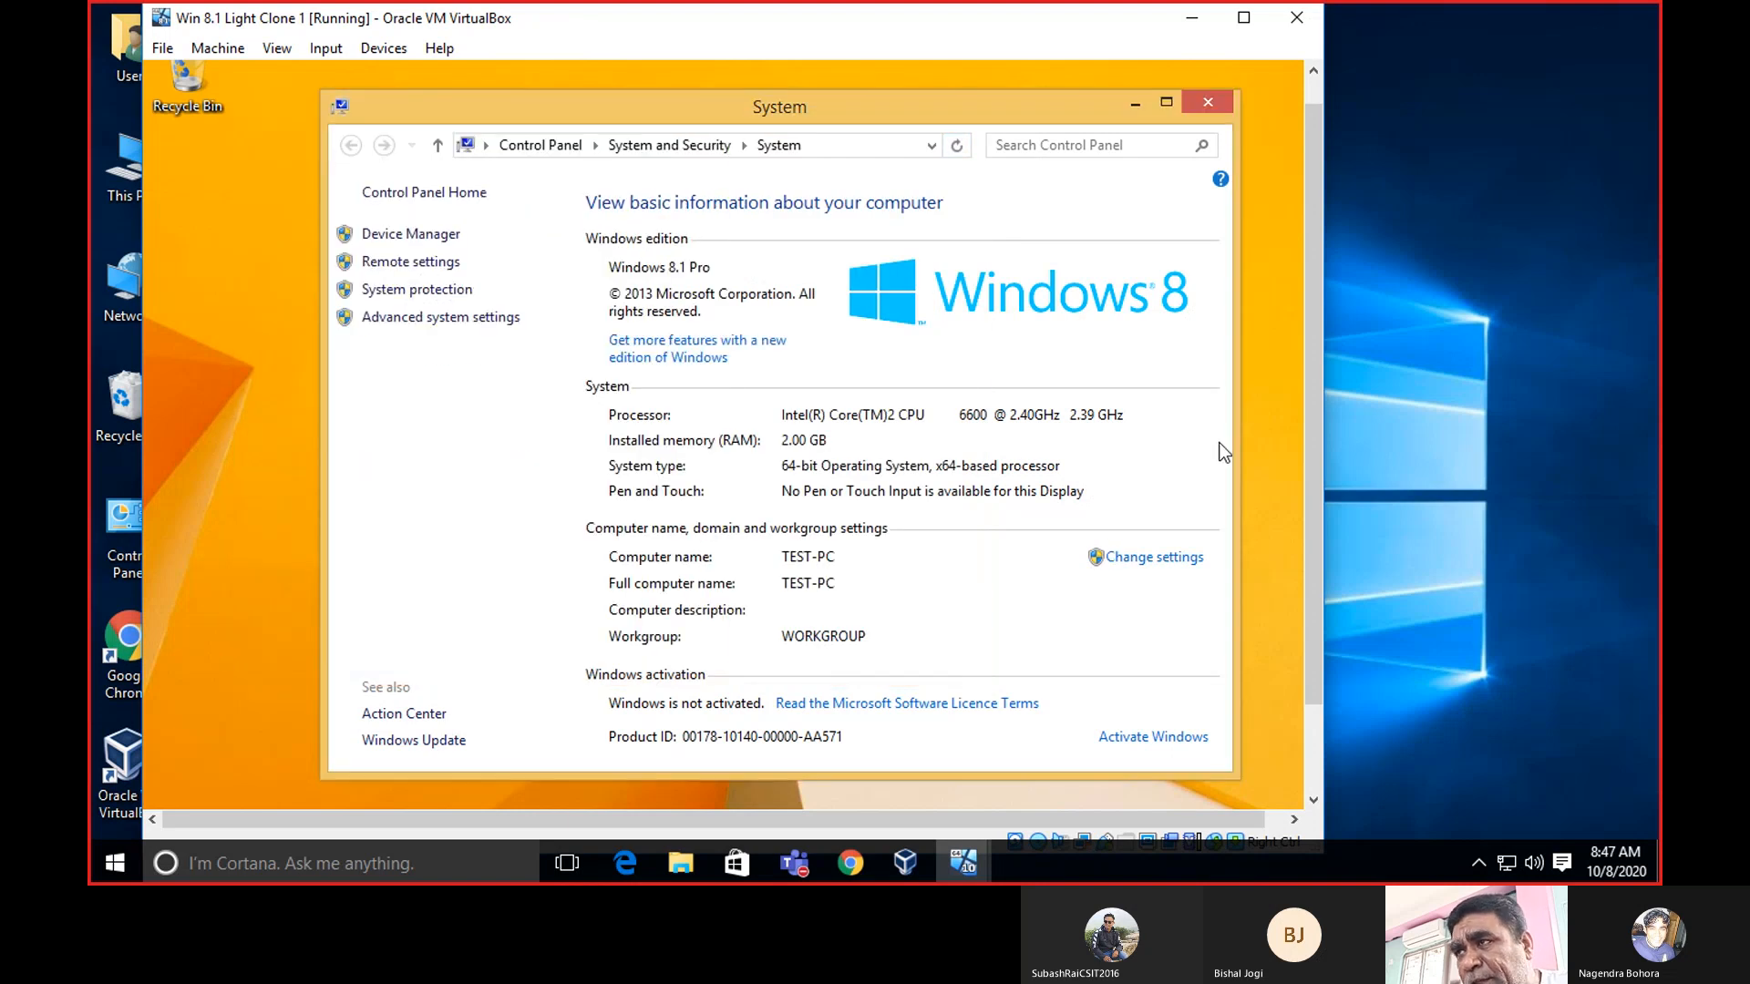
left_click_drag(1321, 242, 1321, 329)
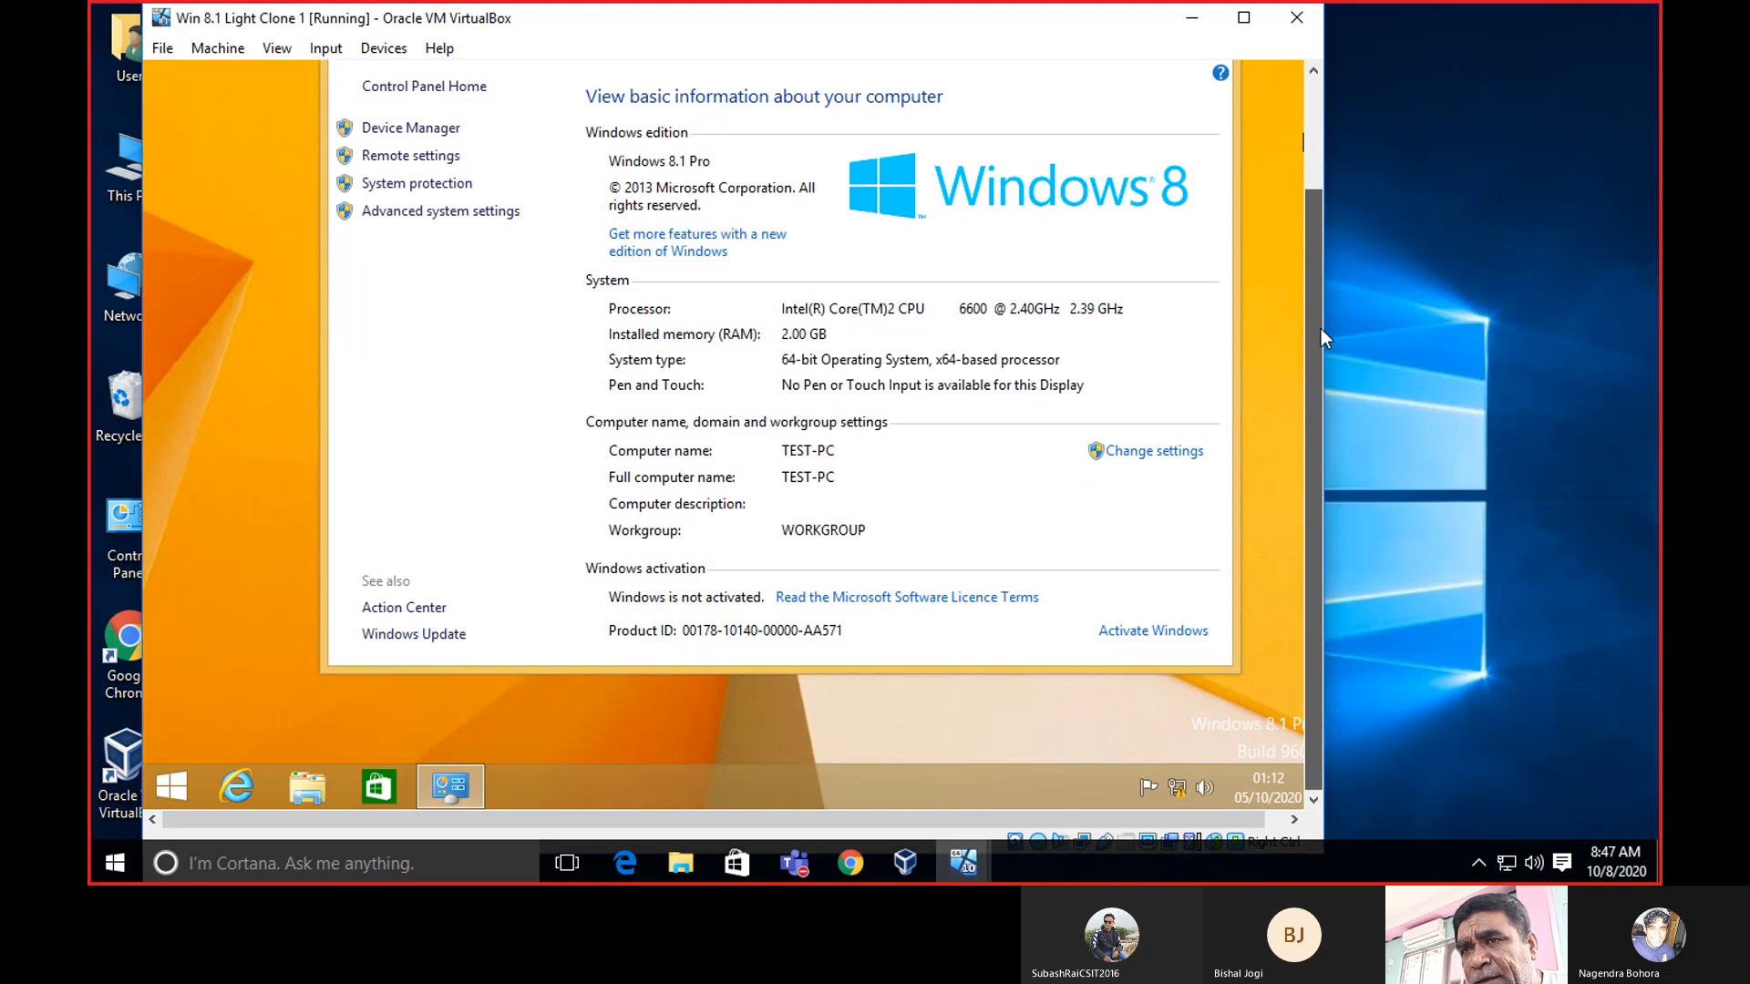
scroll(1321, 330, "up", 2)
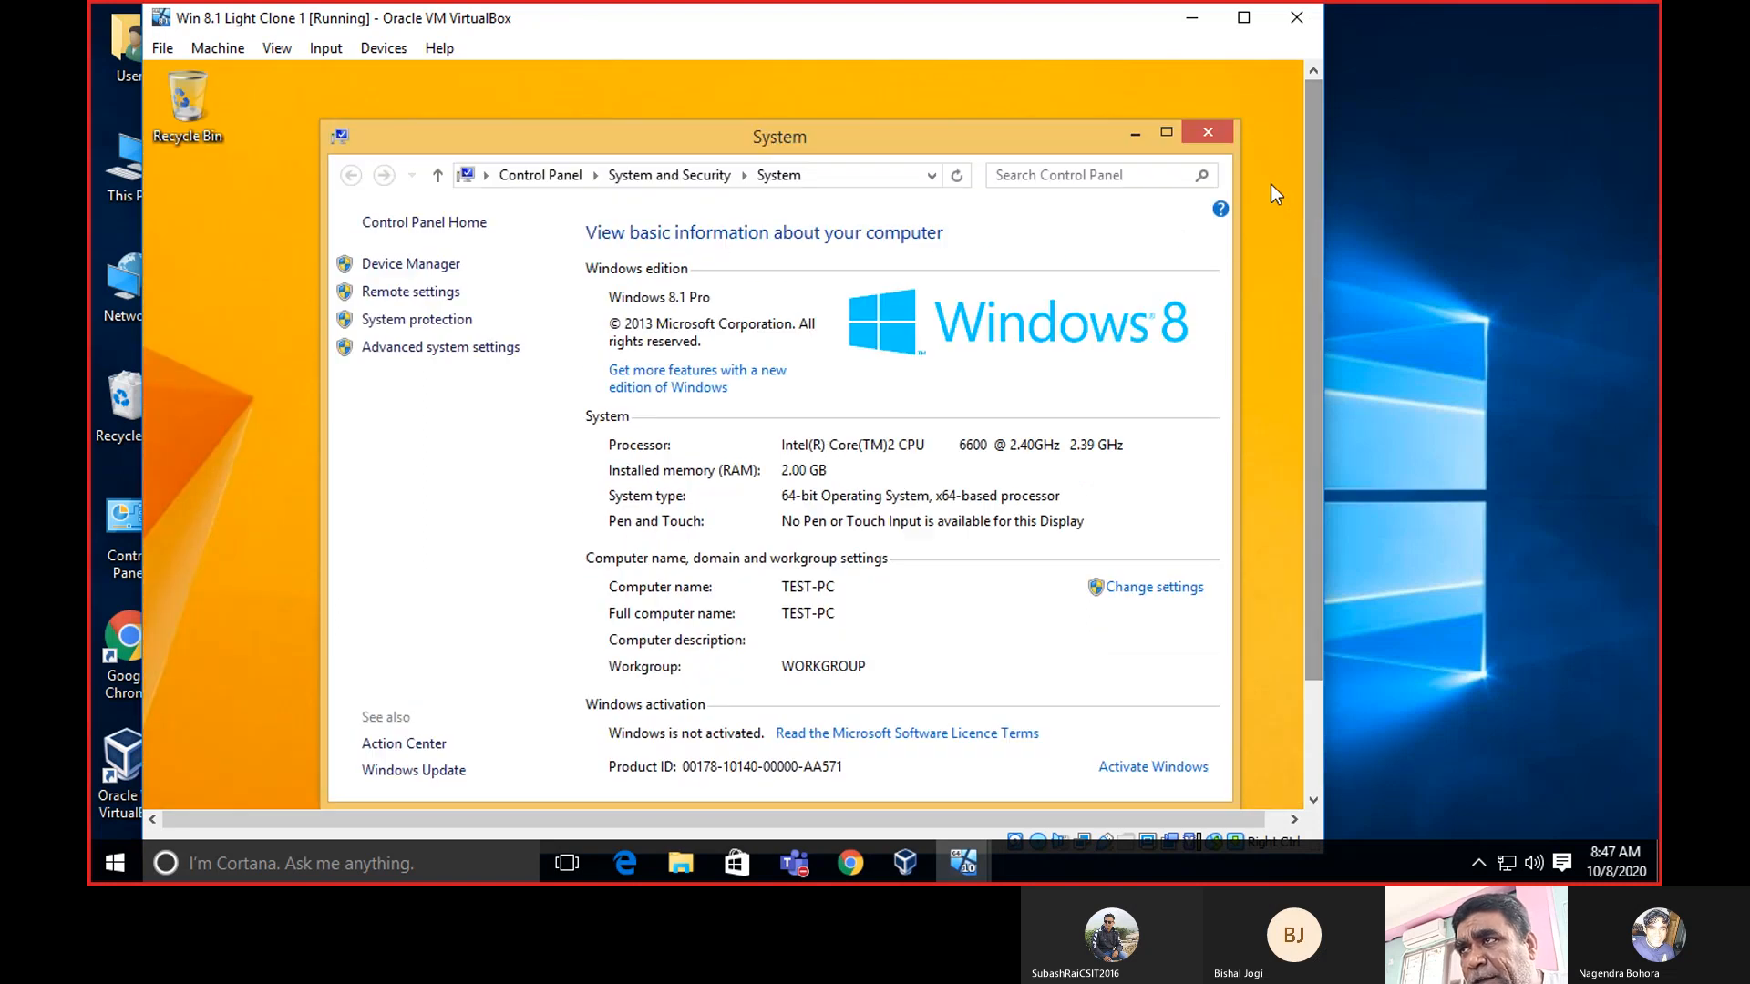
left_click(1197, 133)
left_click_drag(1309, 142, 1314, 324)
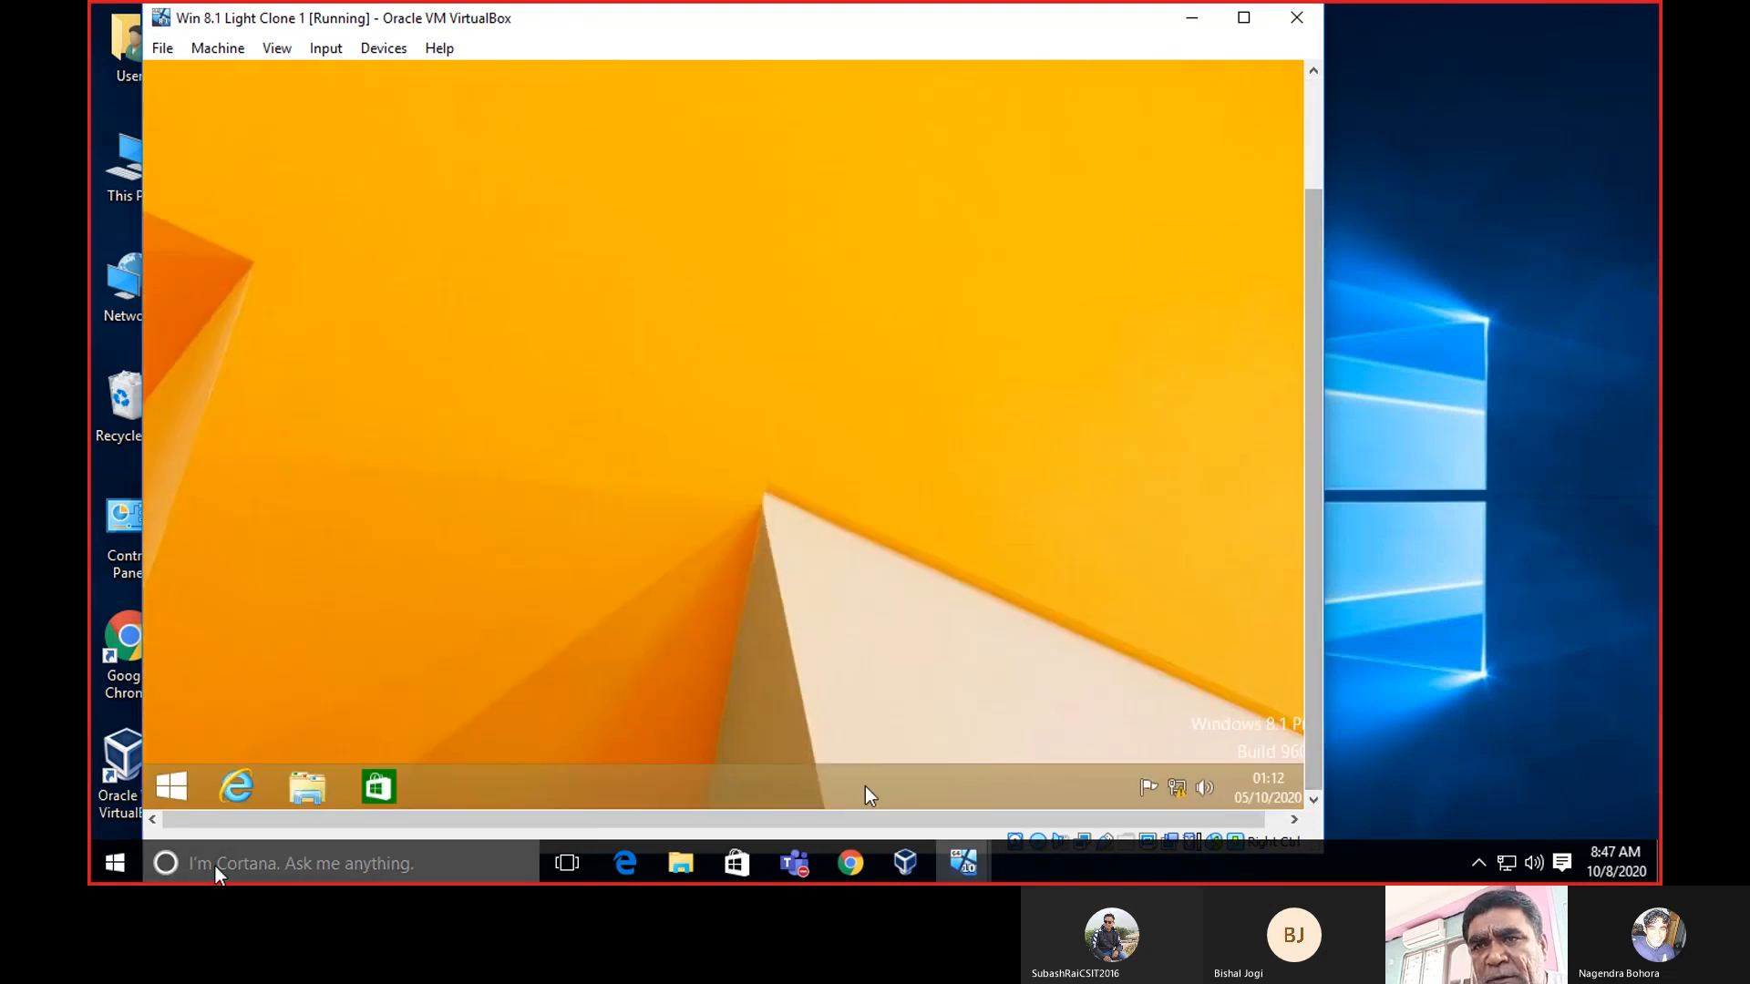
right_click(186, 804)
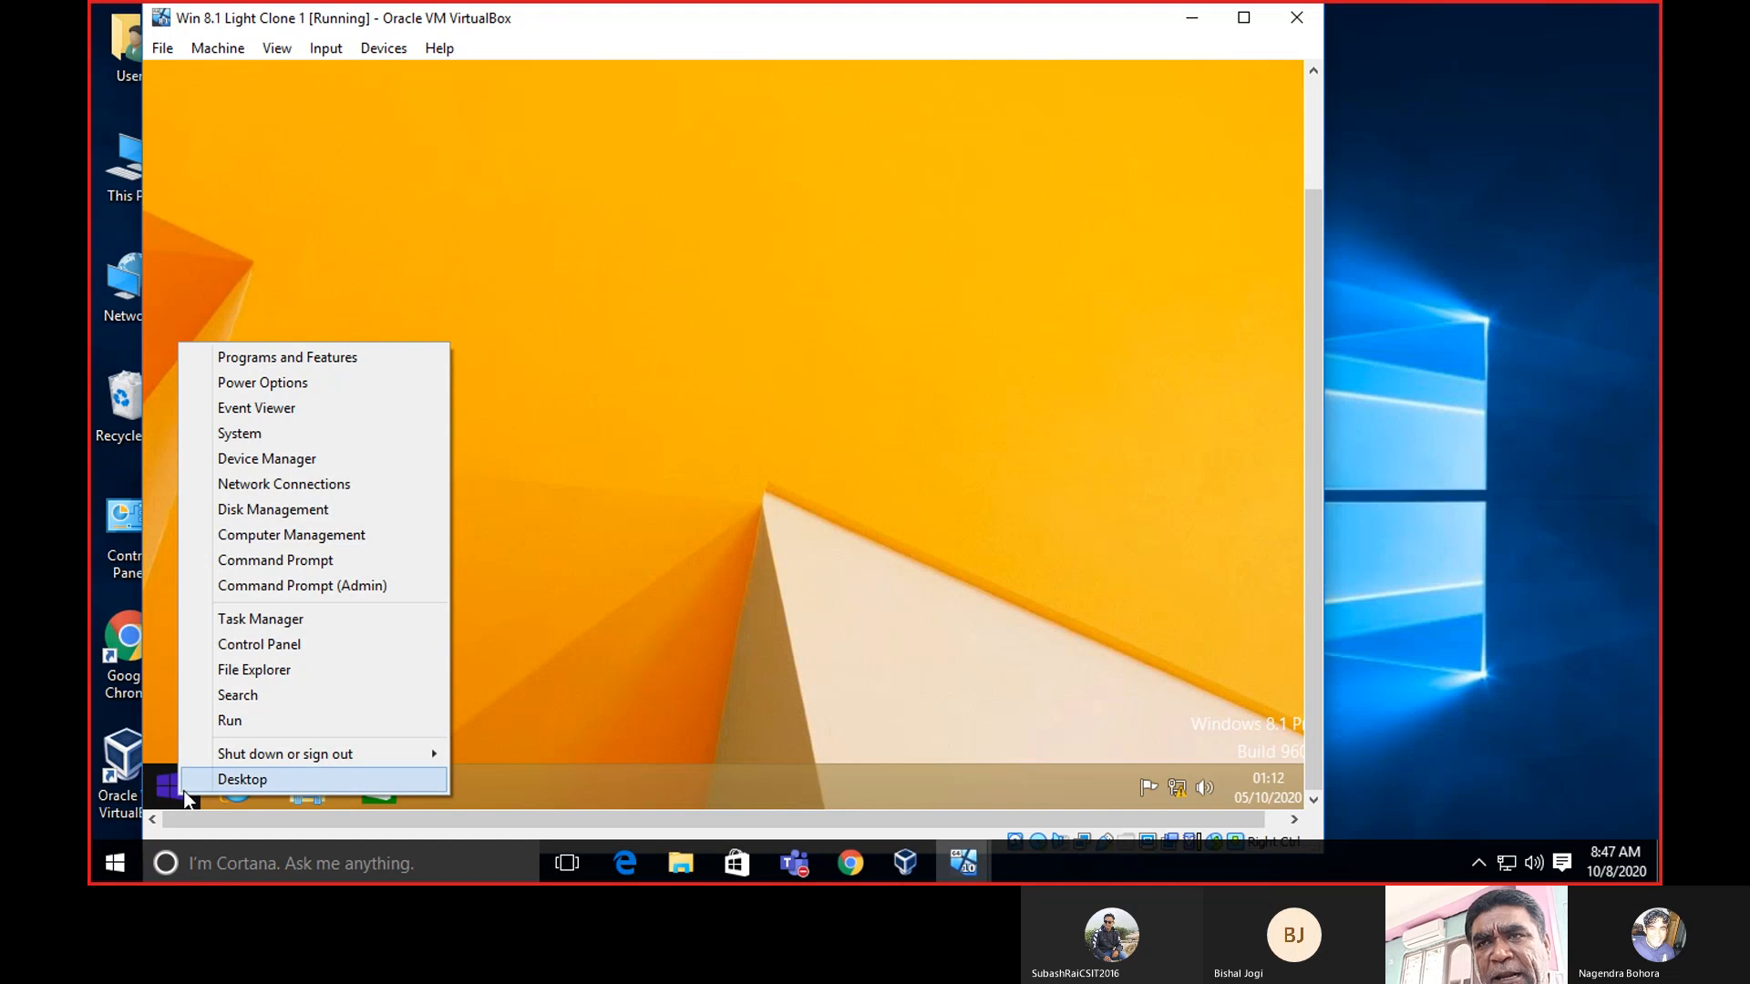
left_click(287, 434)
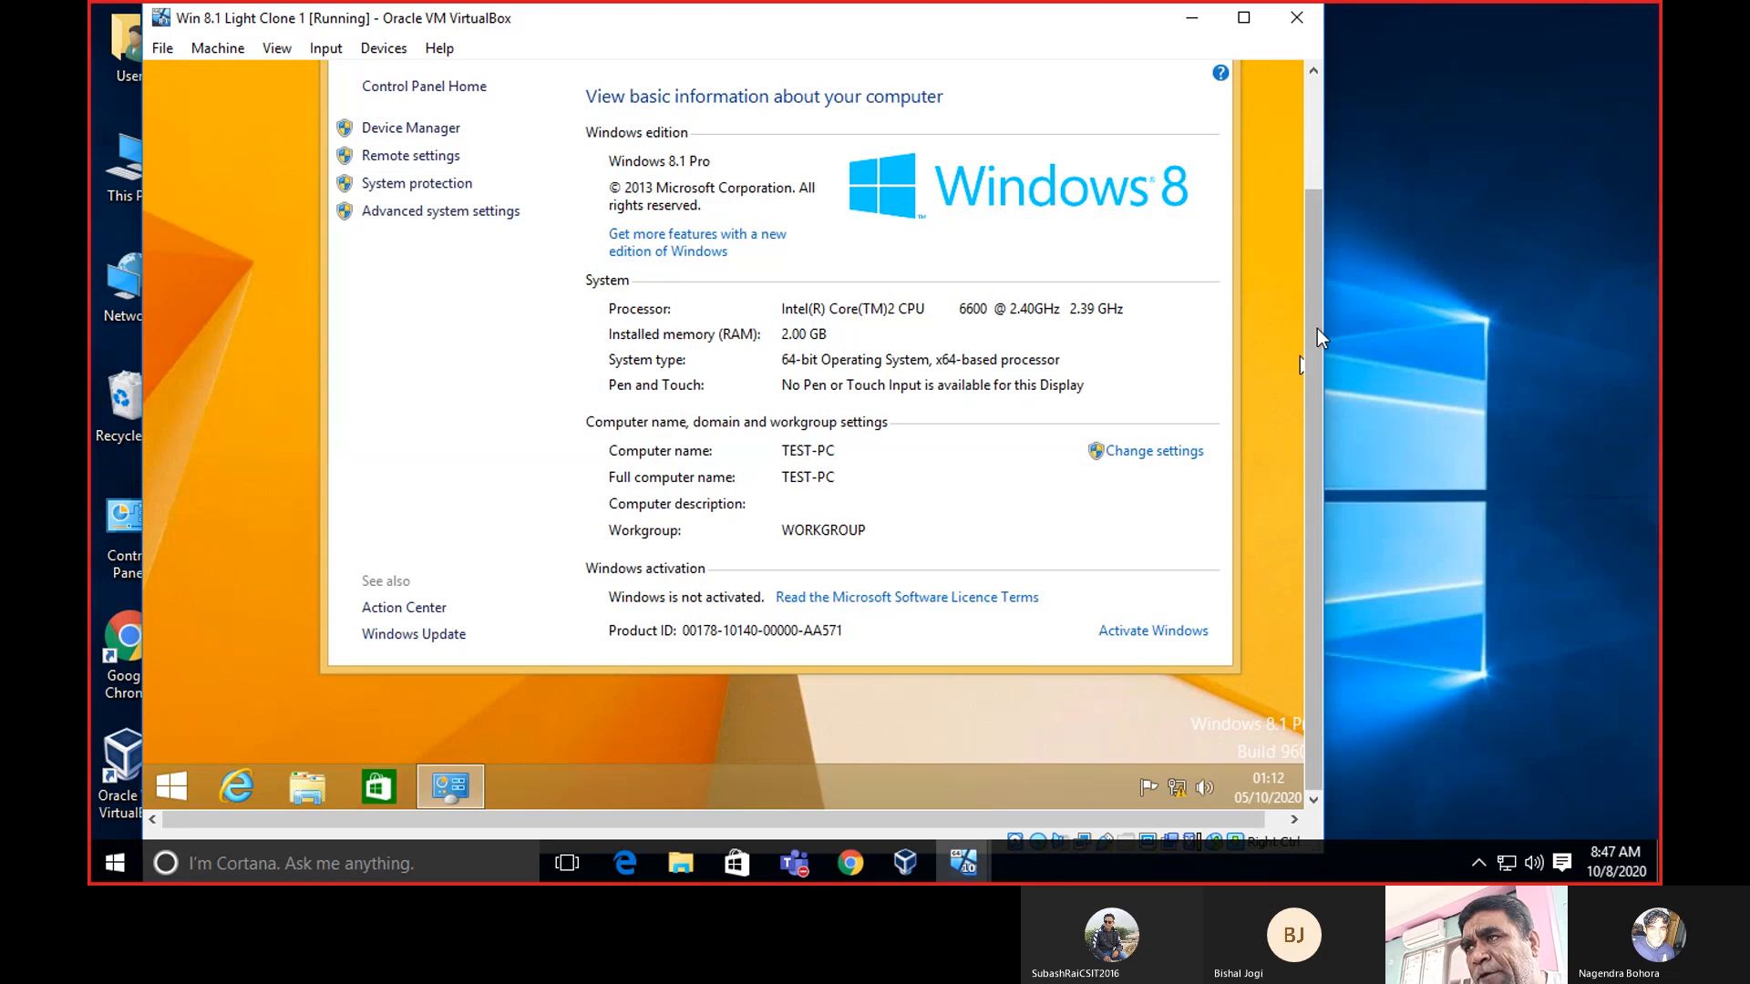
left_click_drag(1316, 328, 1313, 259)
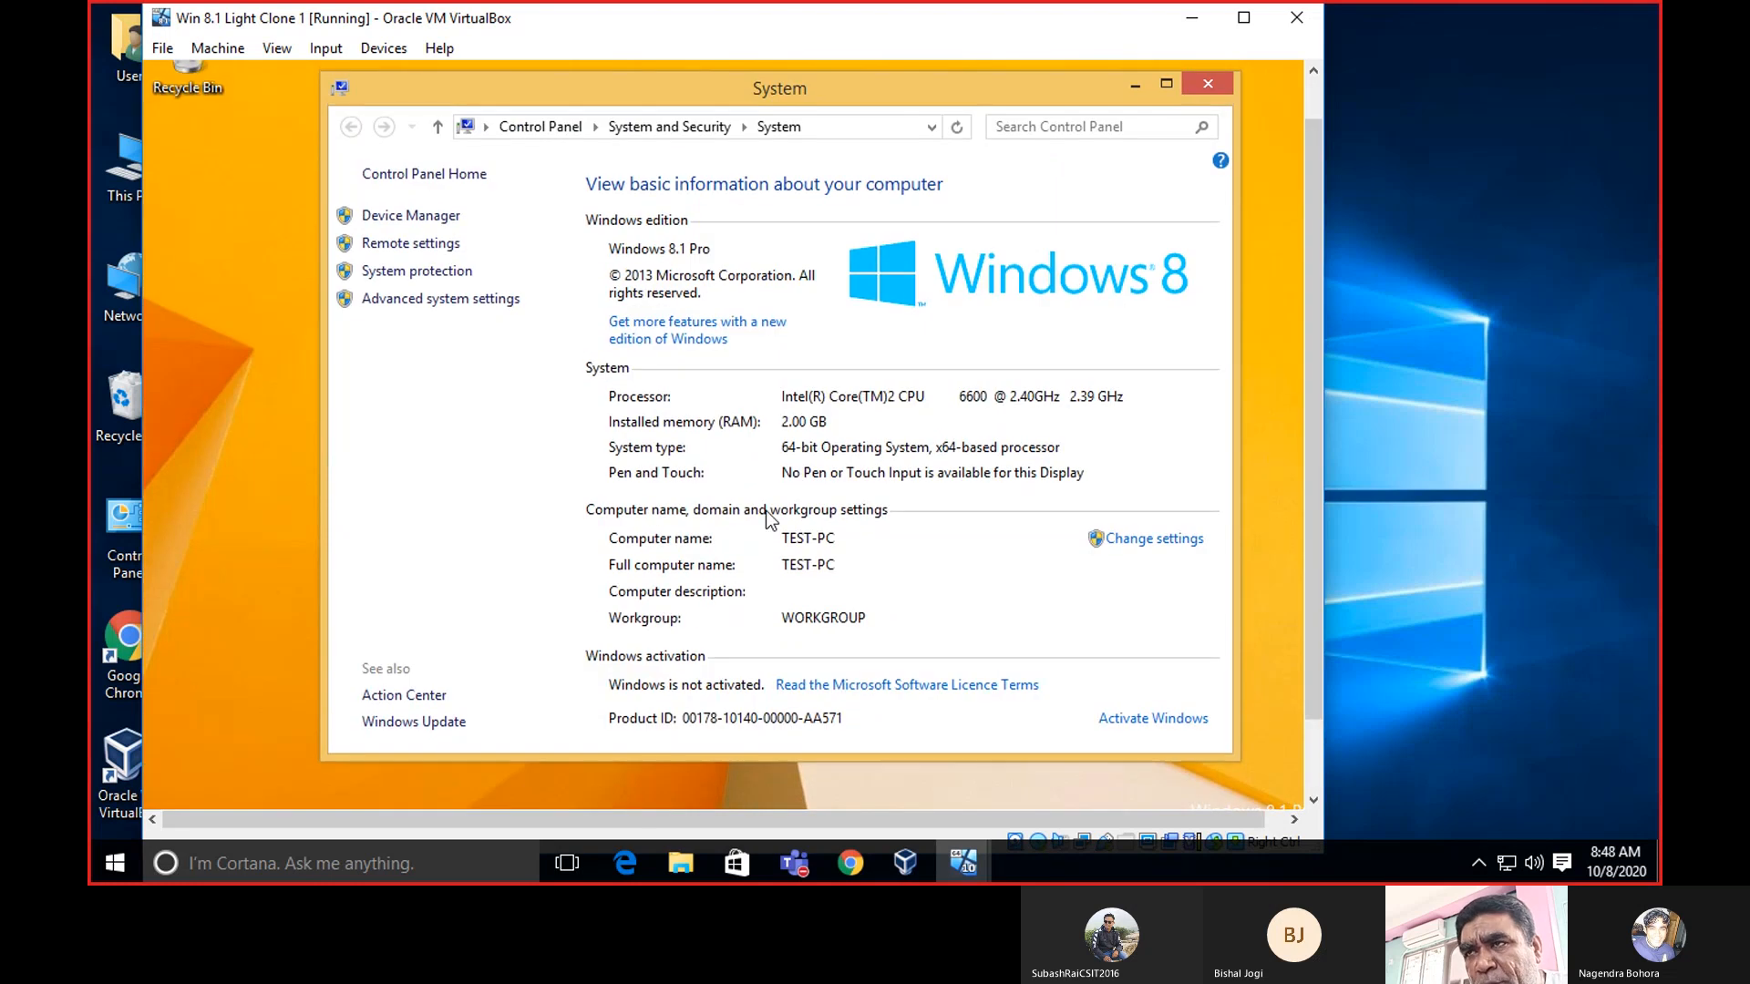
Start Network ID from Change settings, choosing business network with a domain, past the summary page.
left_click(1136, 539)
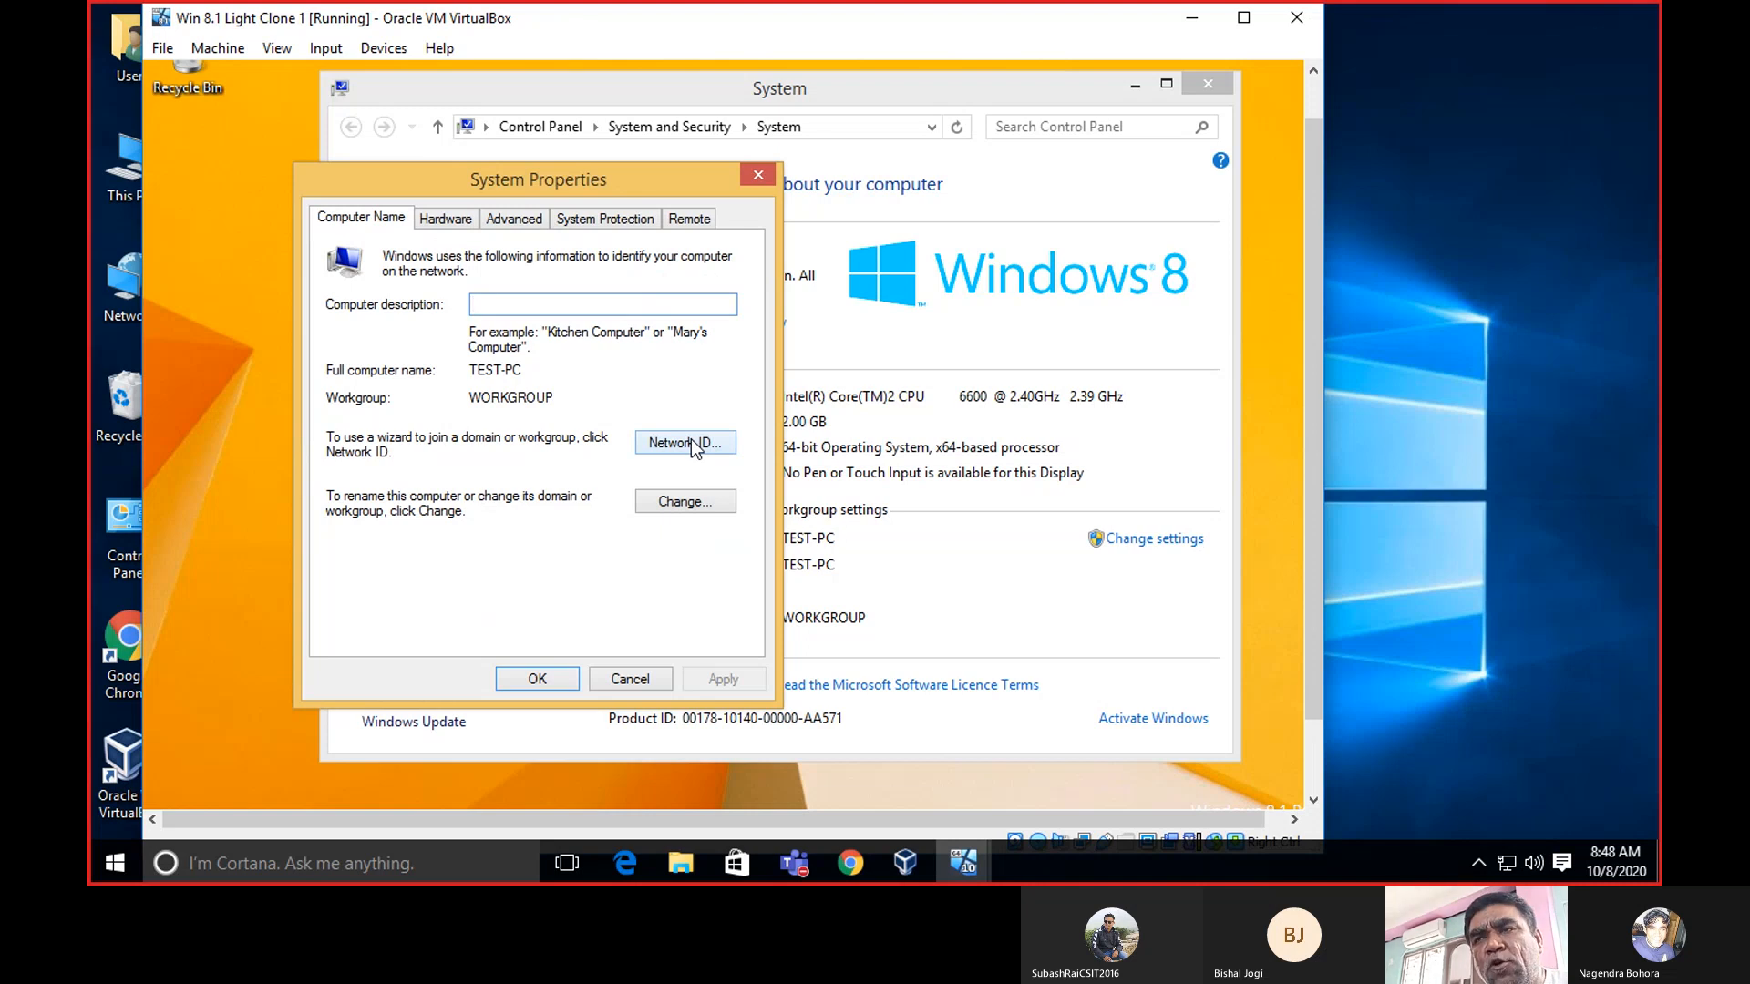
left_click(691, 440)
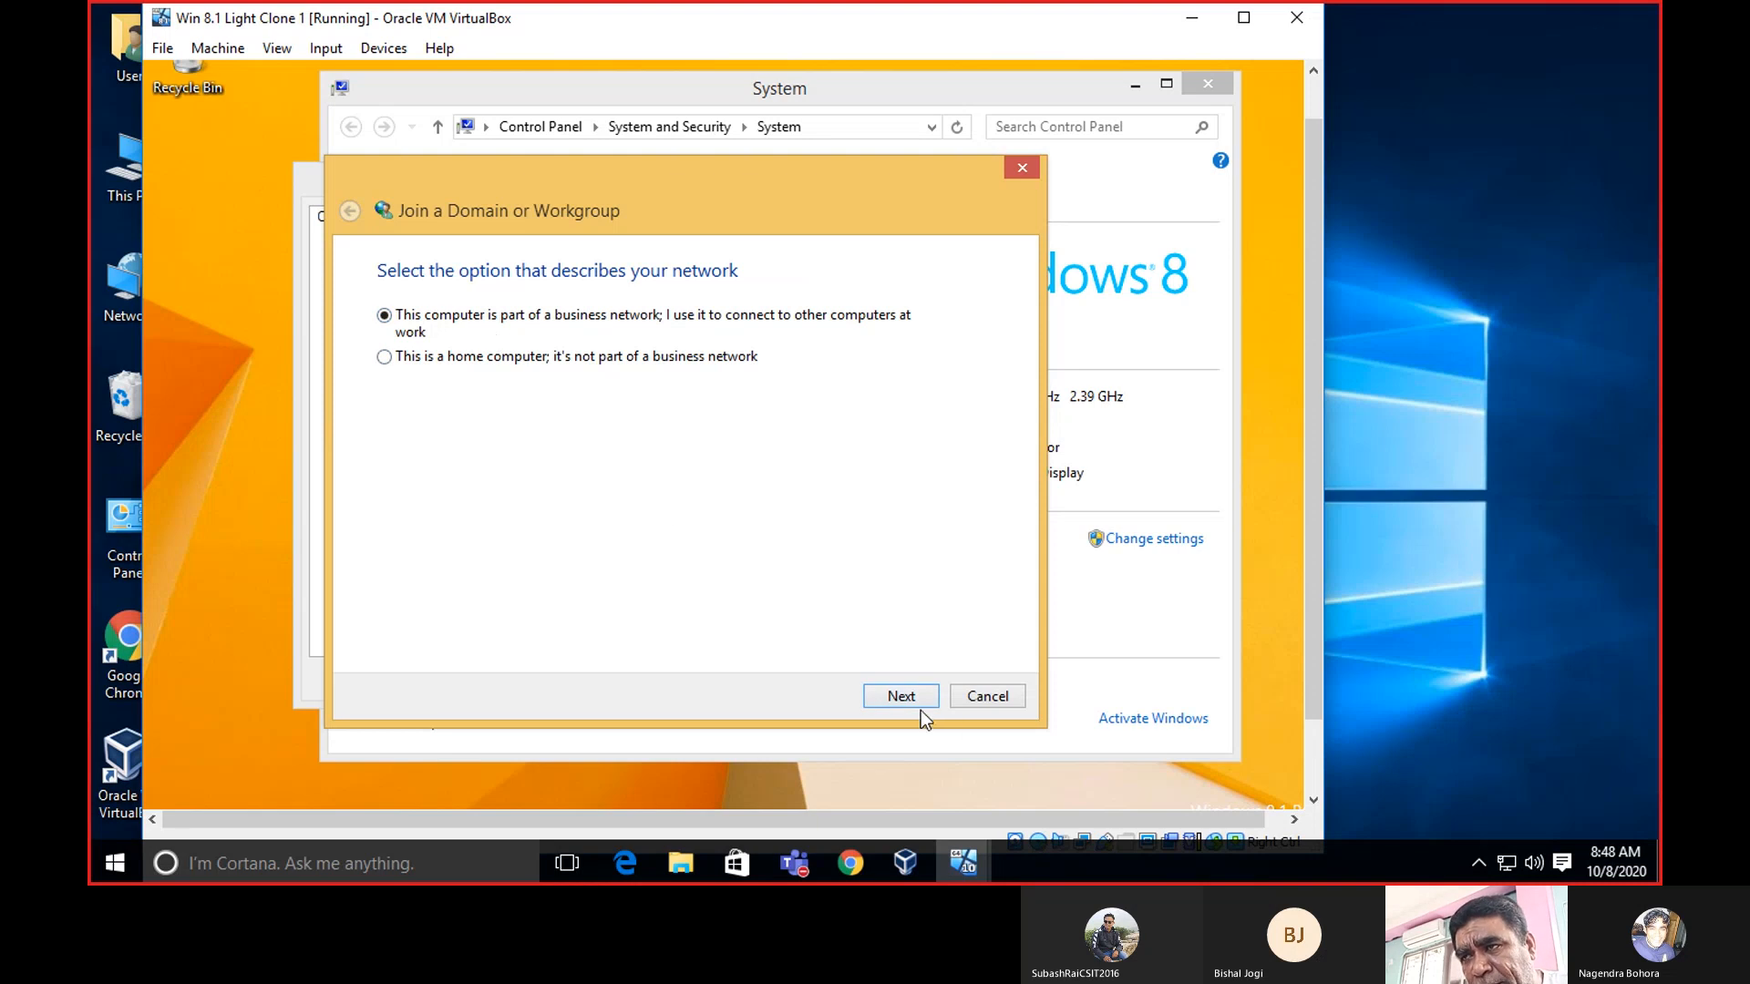
left_click(896, 693)
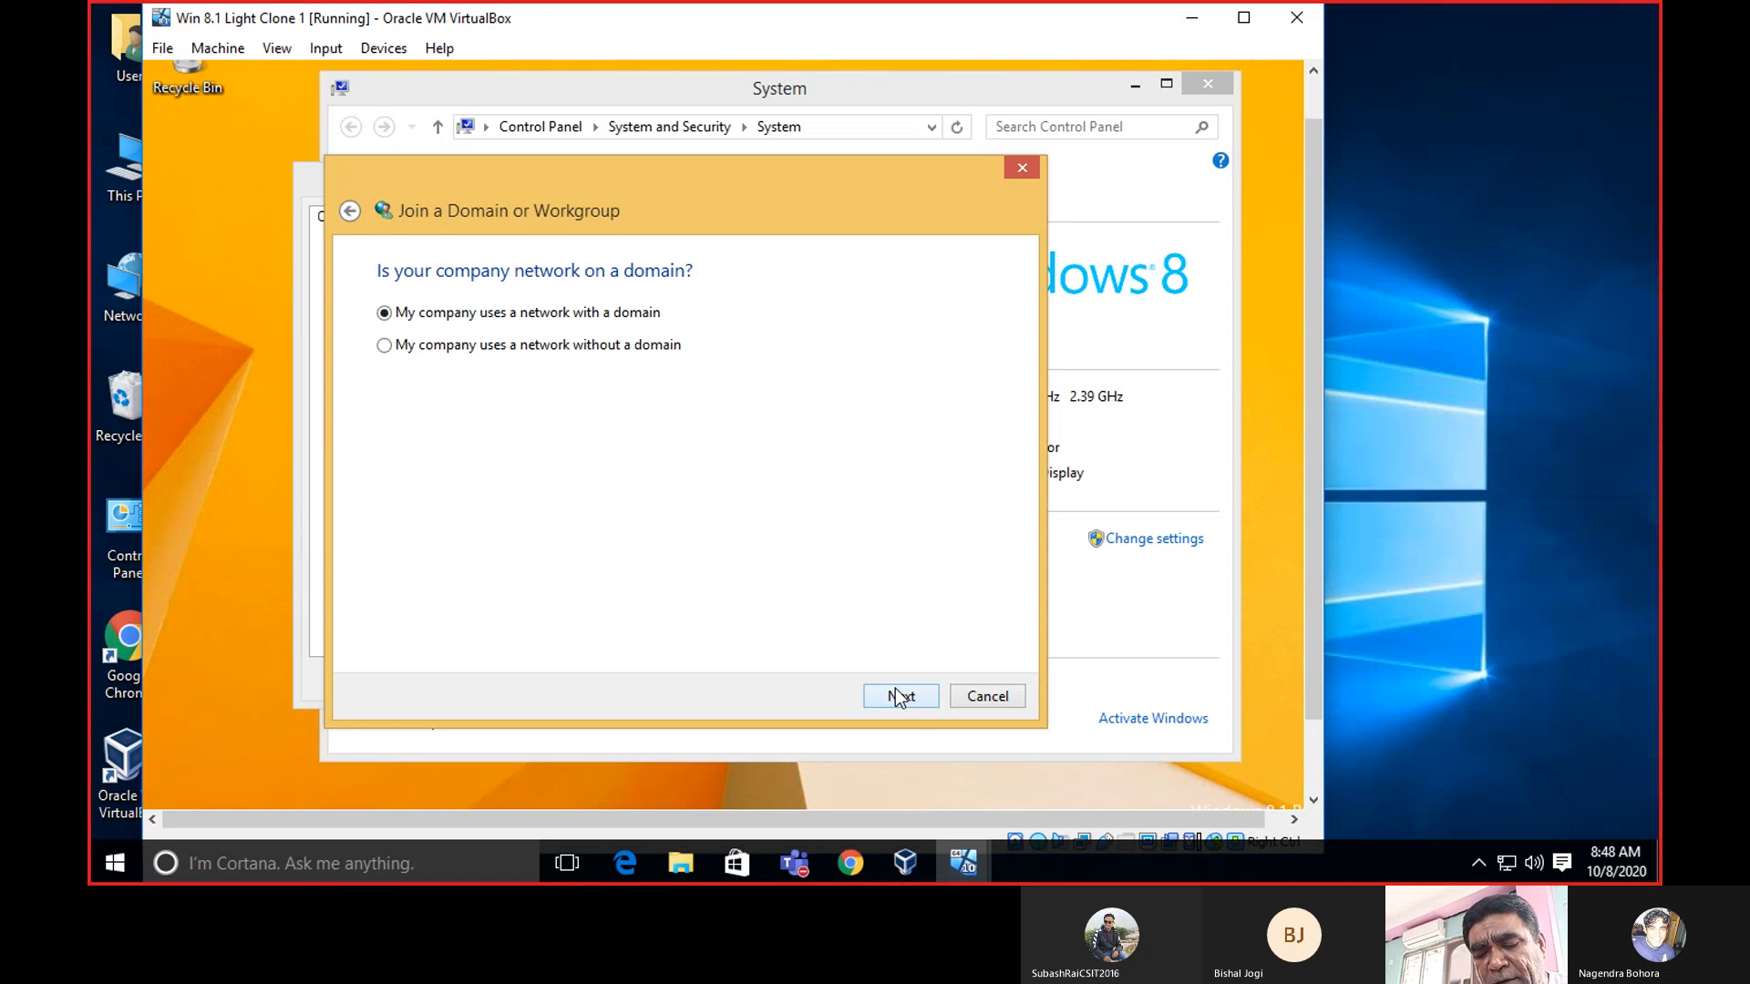
left_click(900, 697)
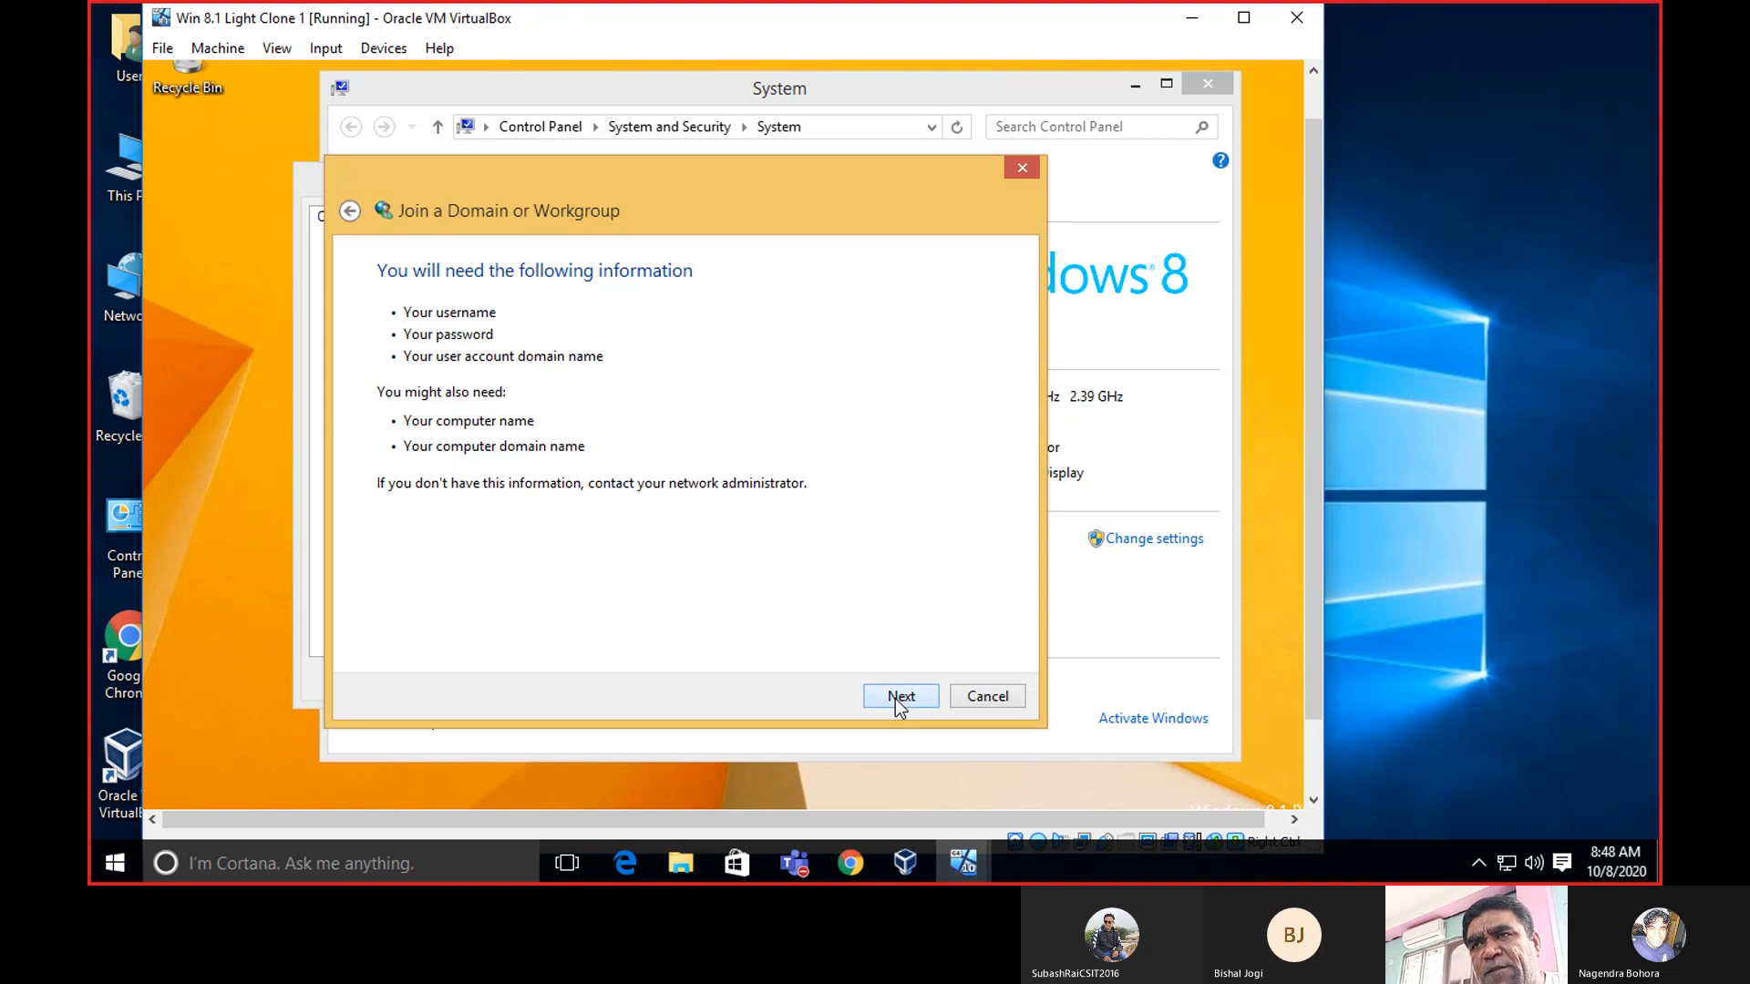
left_click(895, 697)
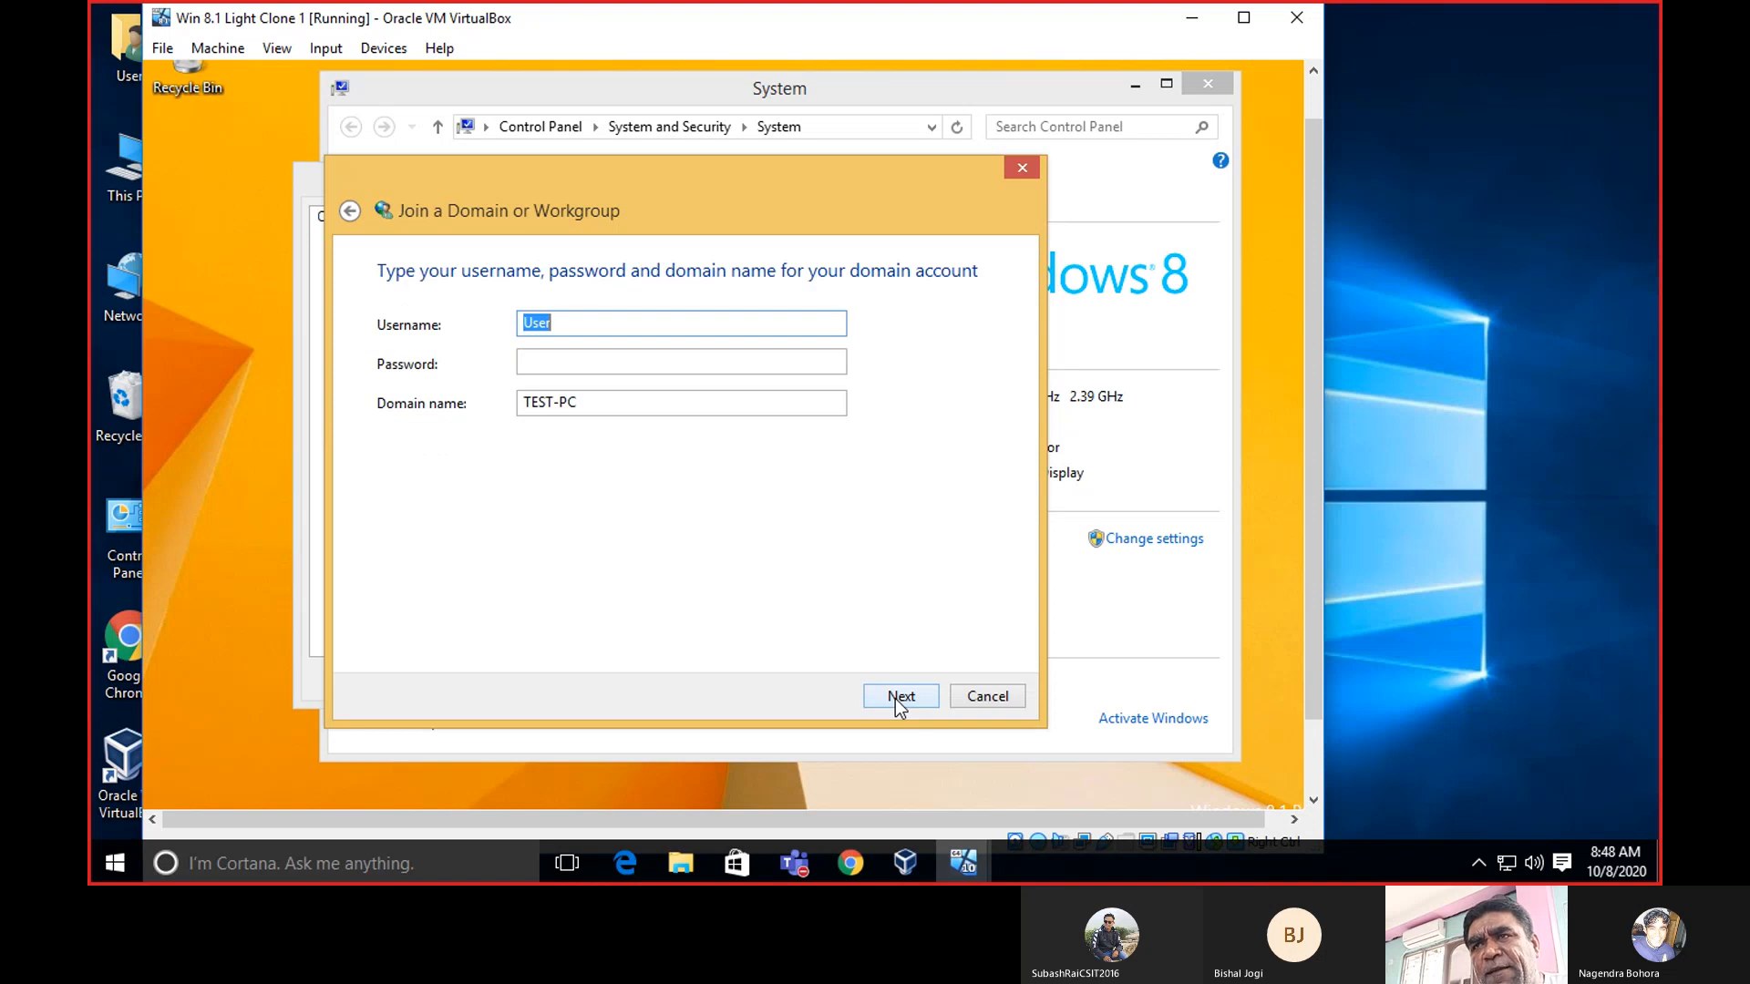
Replace username 'User' with Administrator, enter the account password, and move to Domain name.
left_click(604, 318)
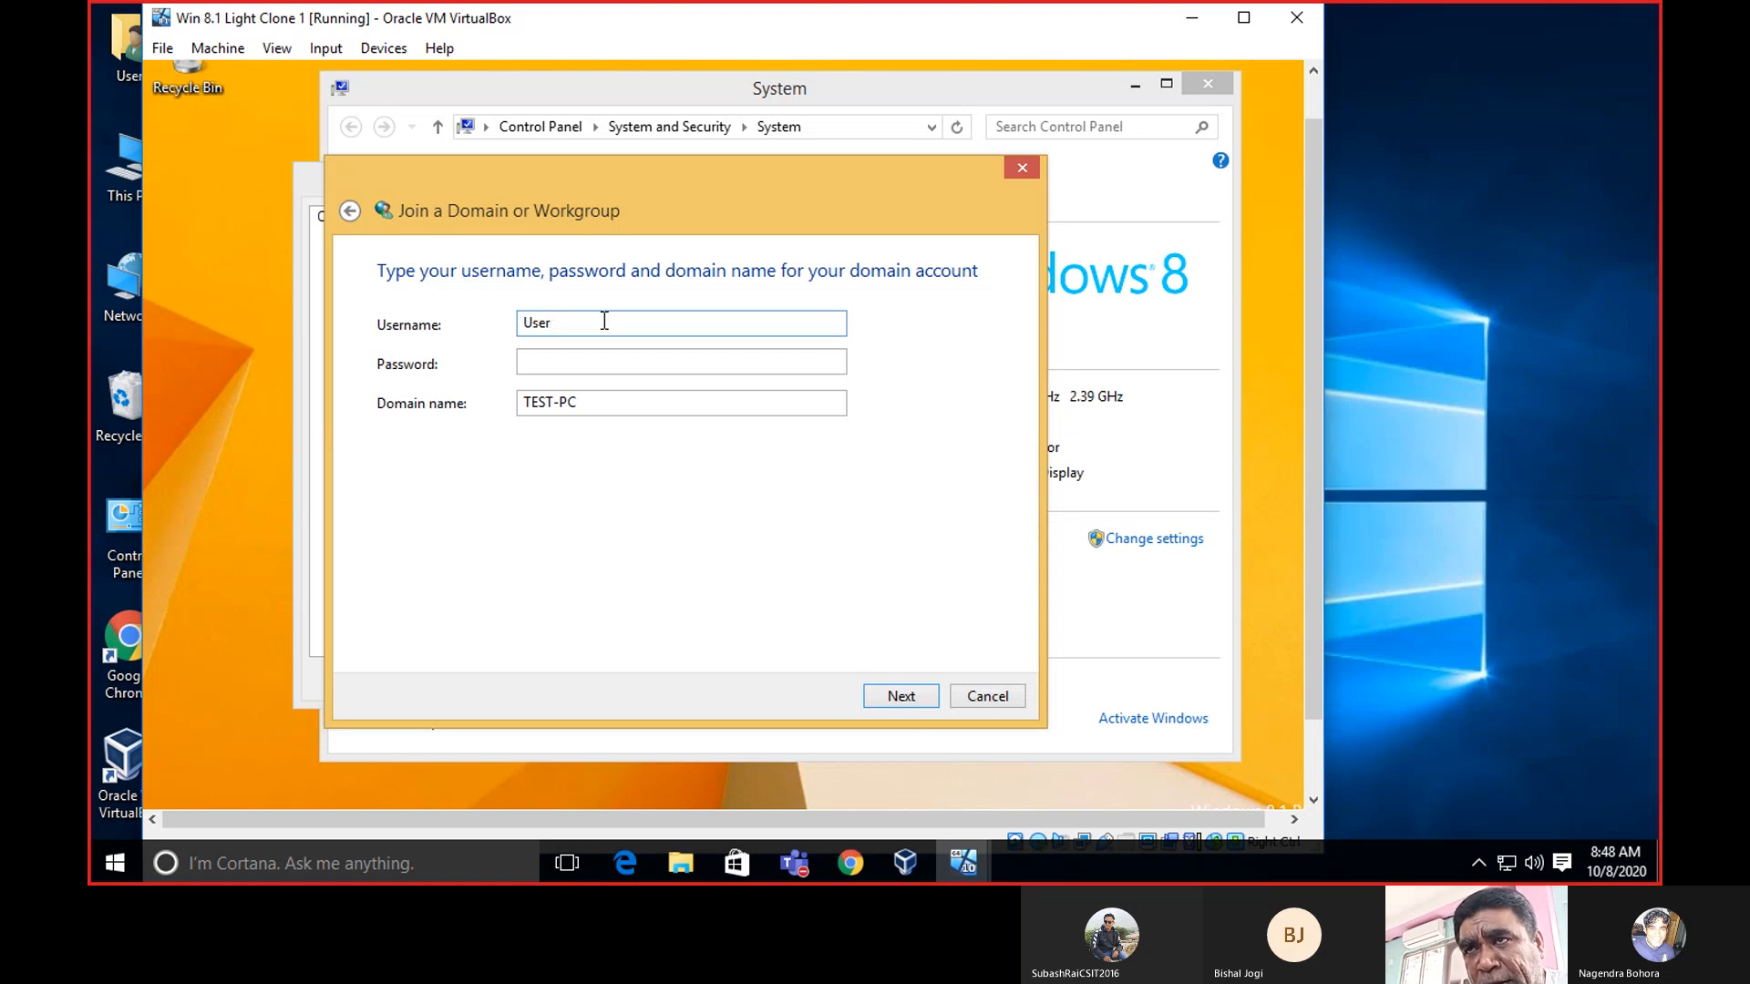
left_click_drag(561, 322, 481, 324)
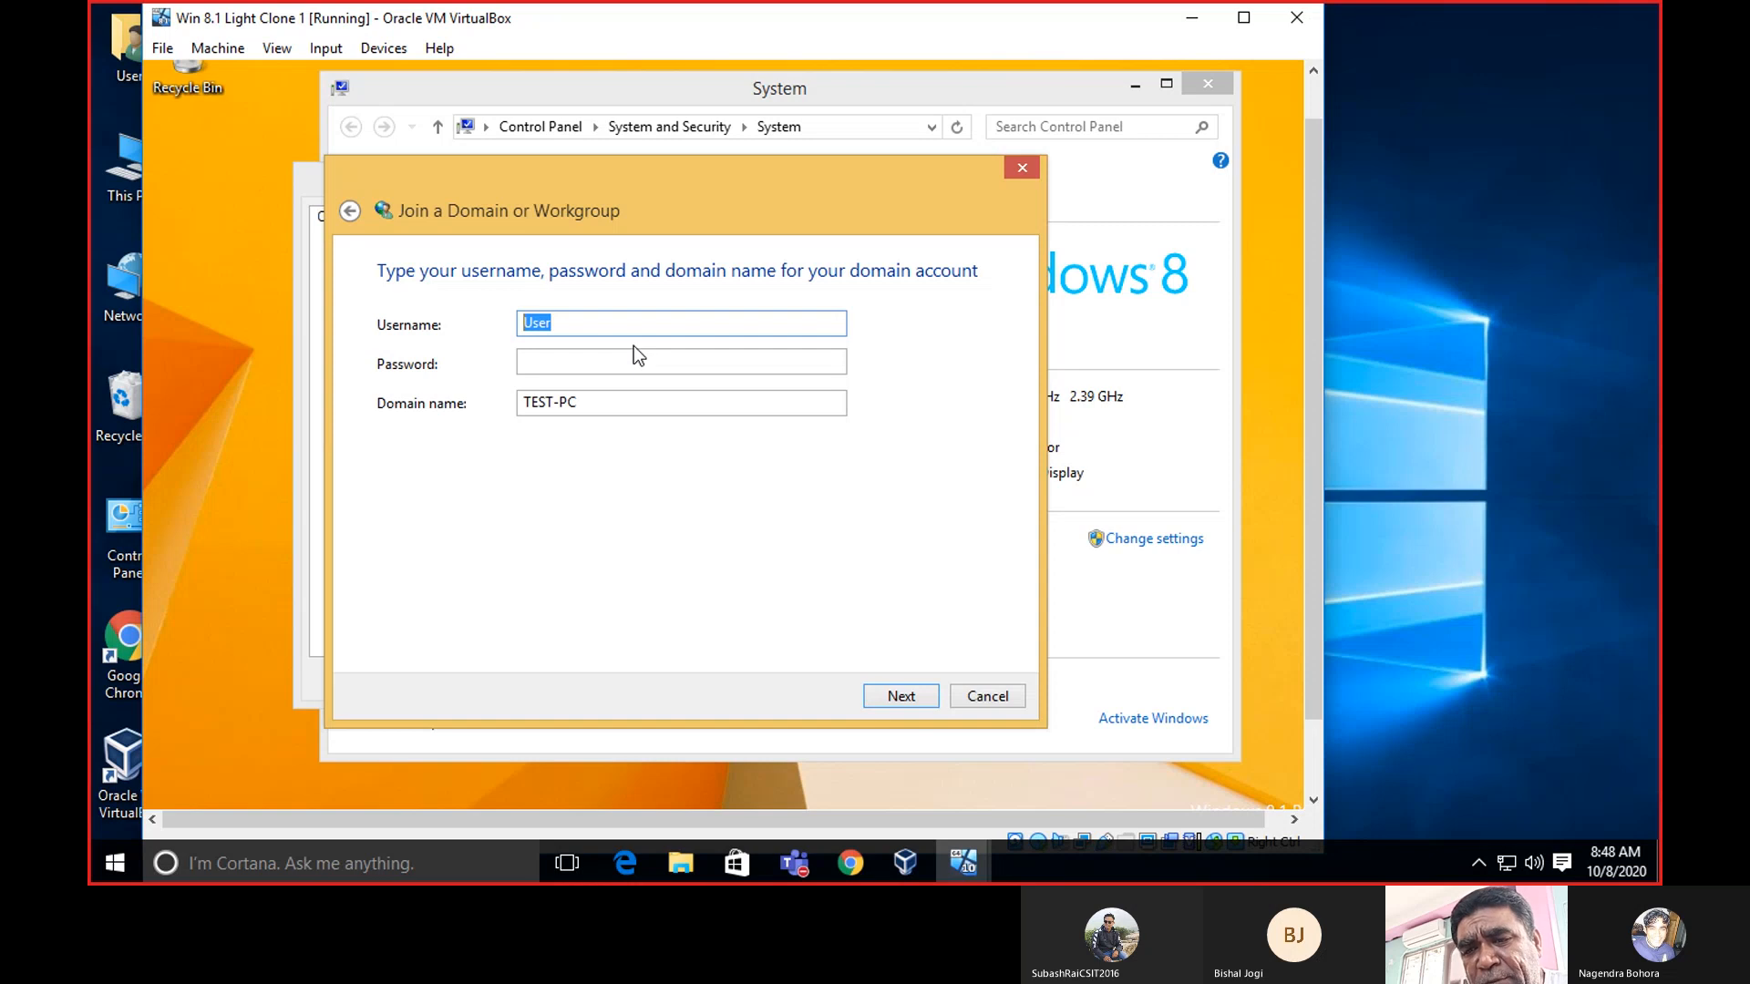
type("A")
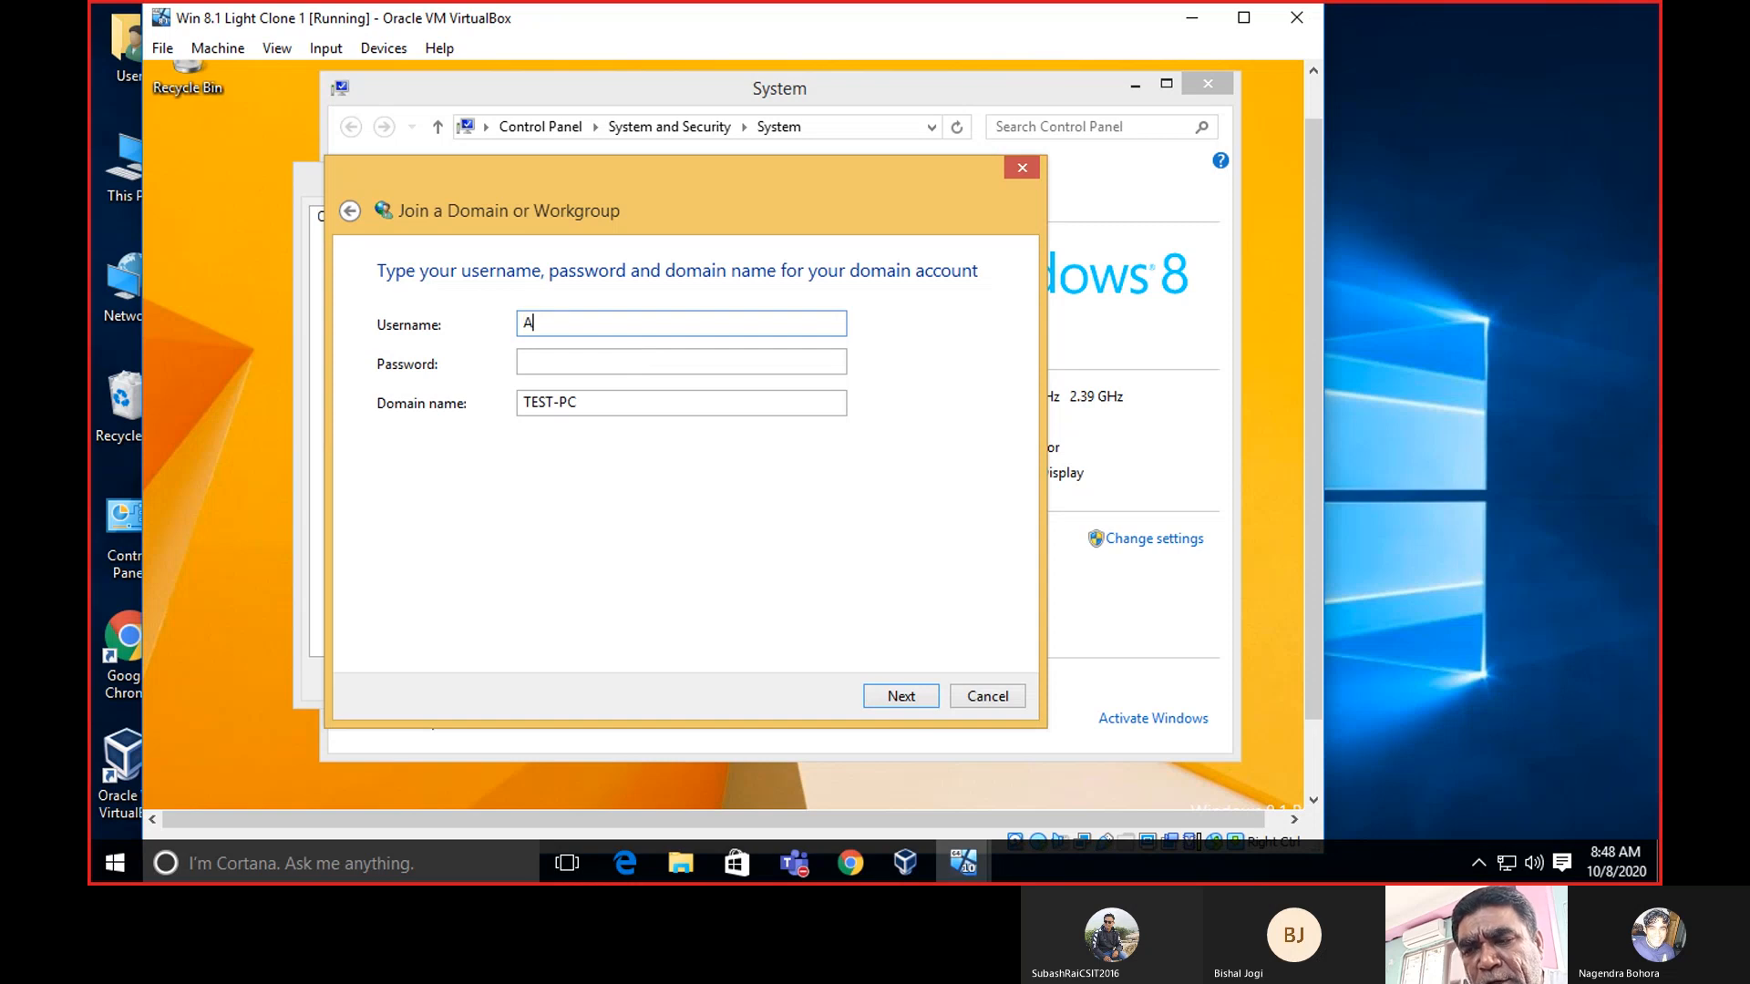
type("d")
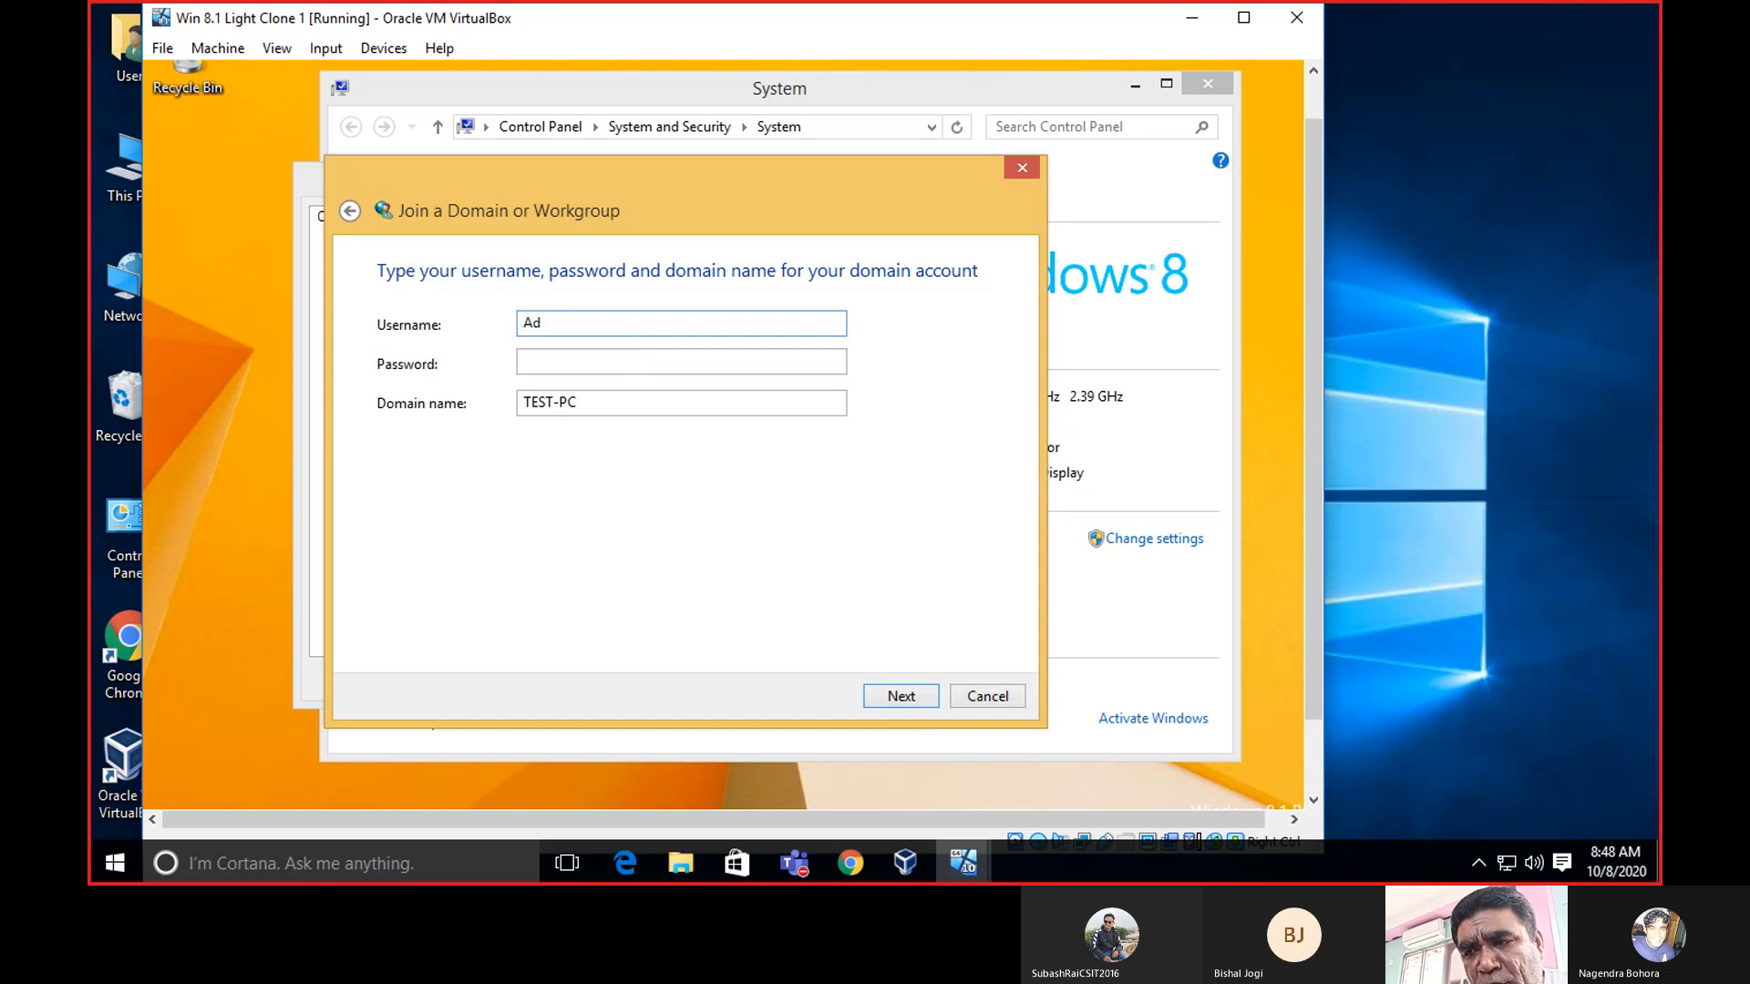
type("minis")
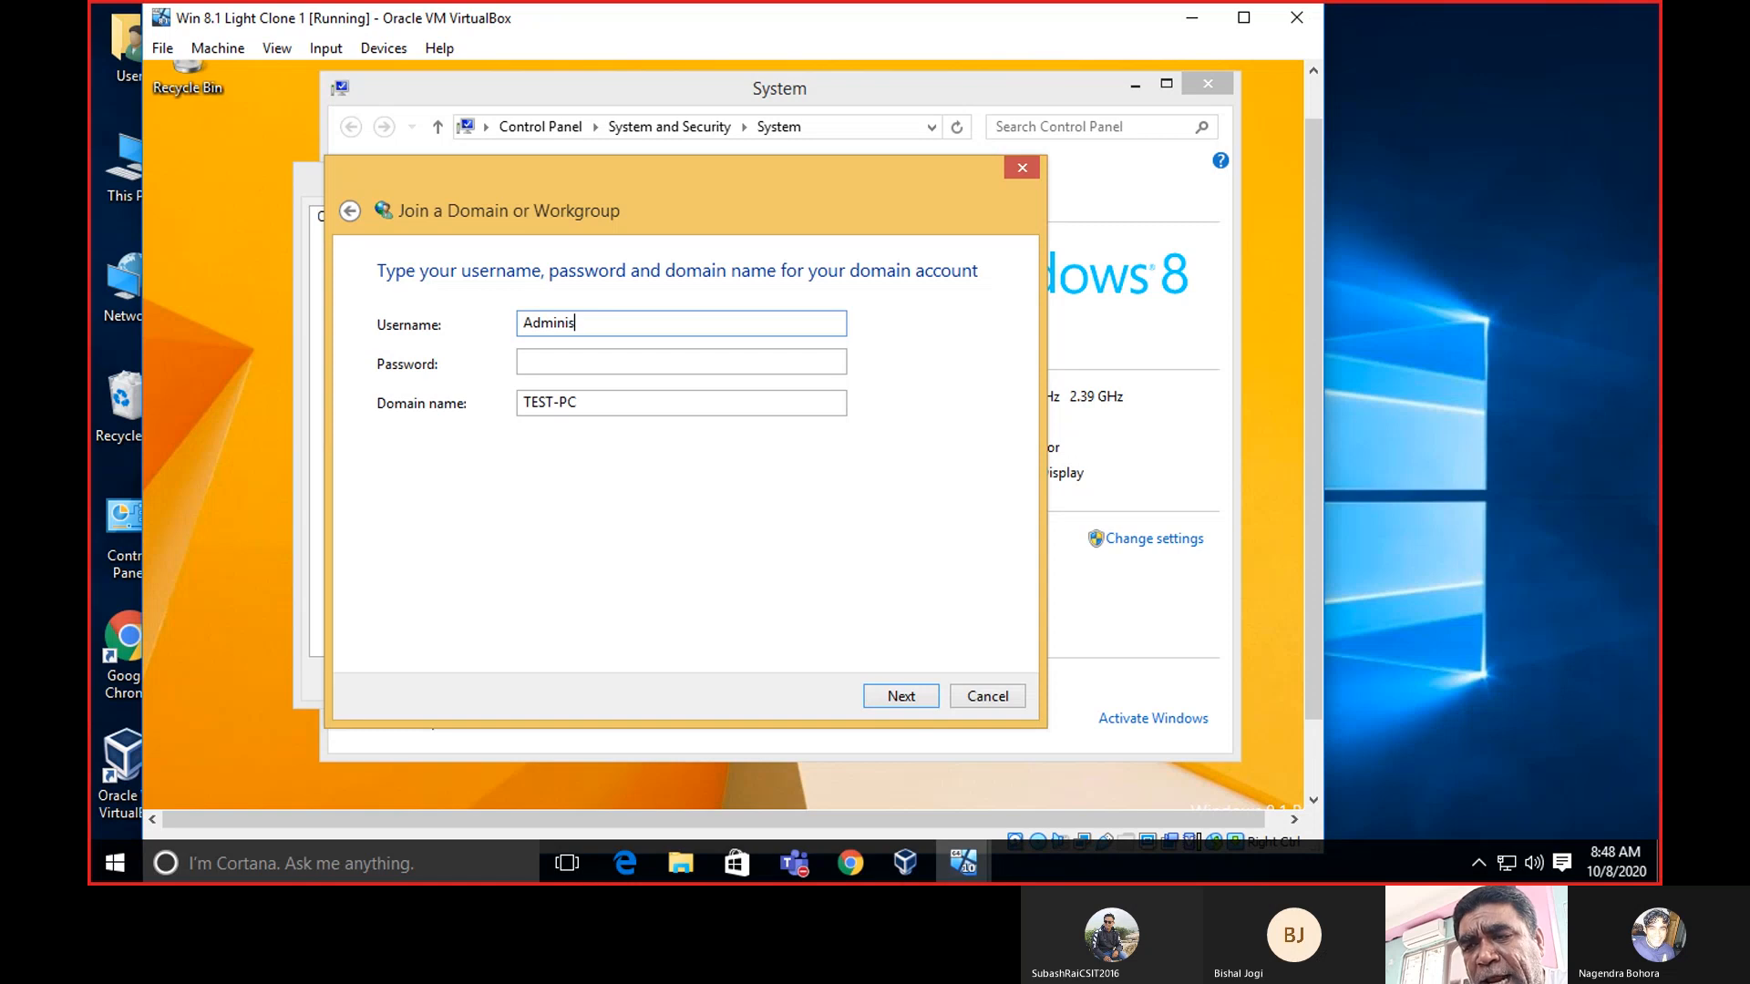
type("trato")
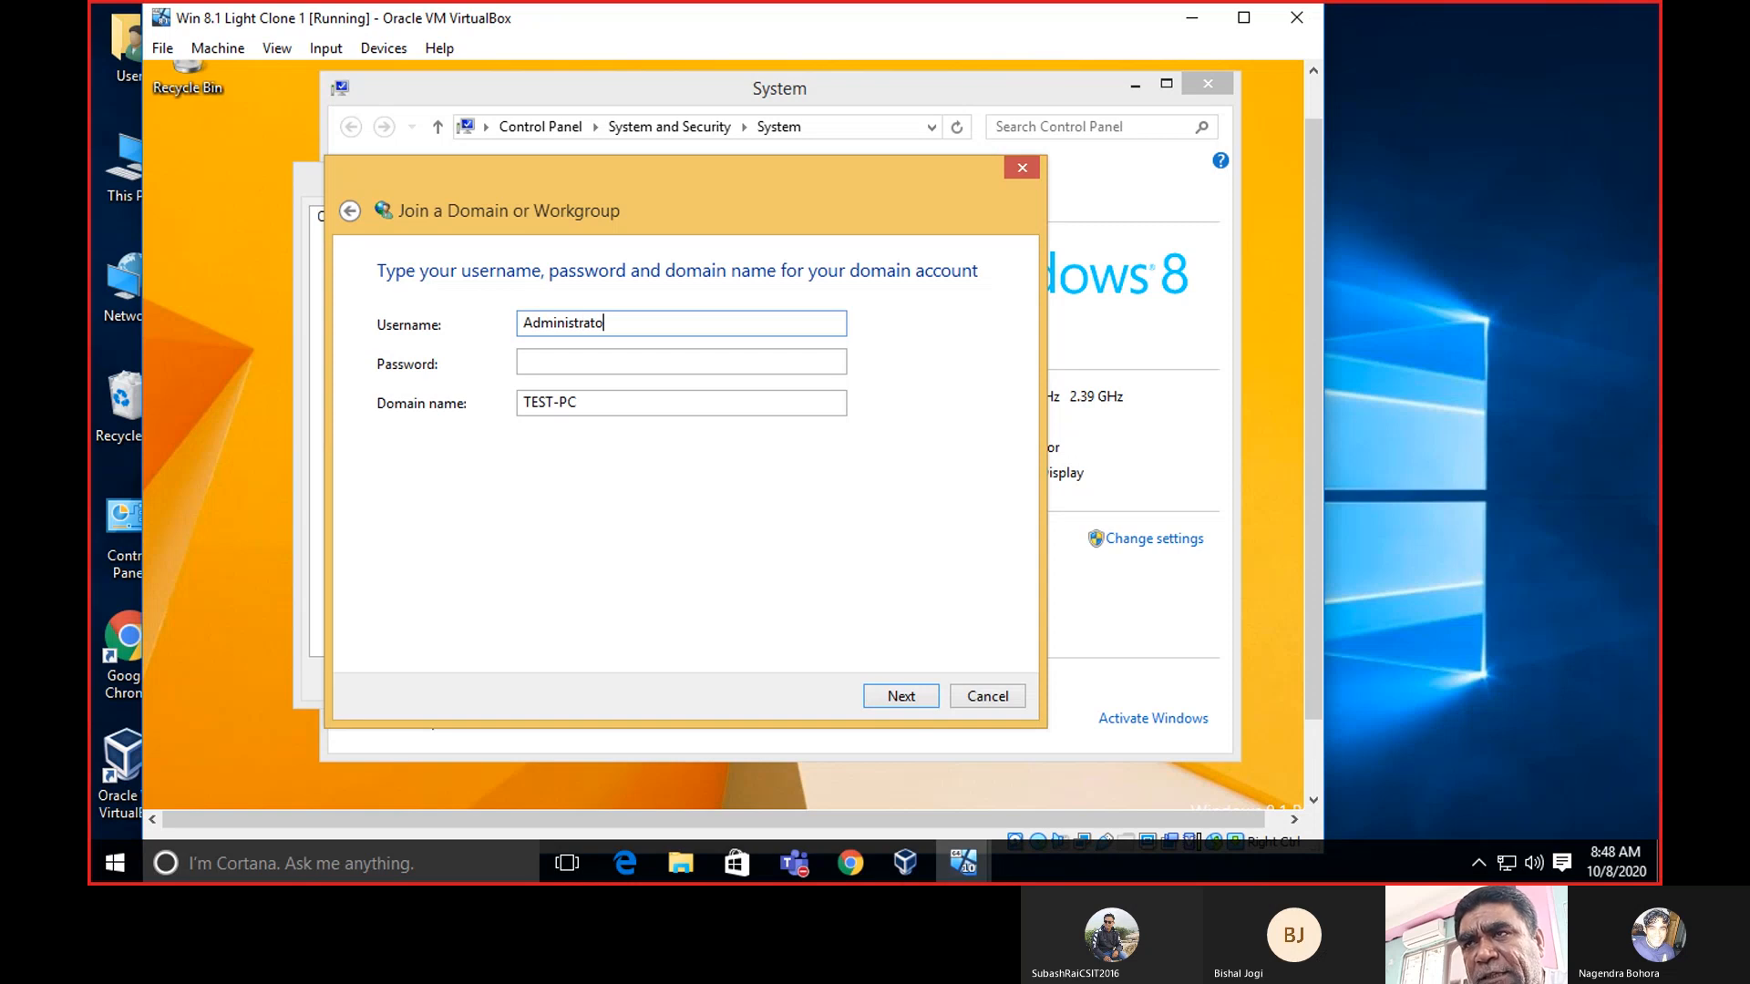
type("r")
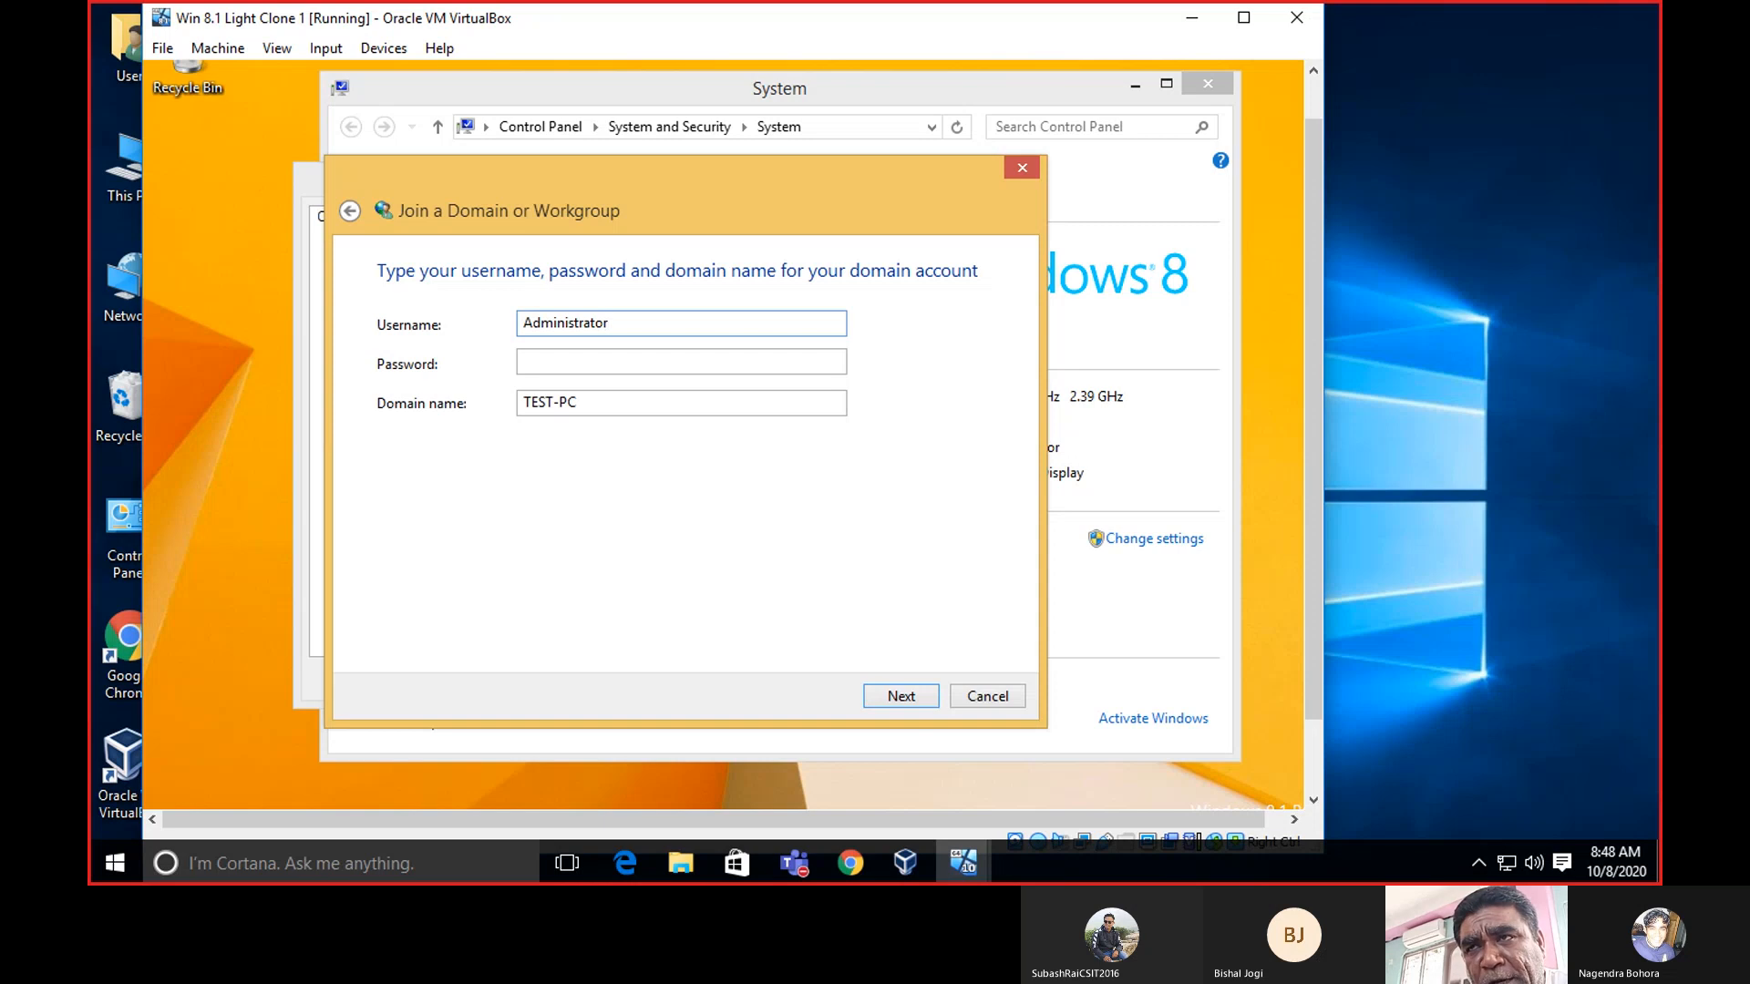
left_click(605, 359)
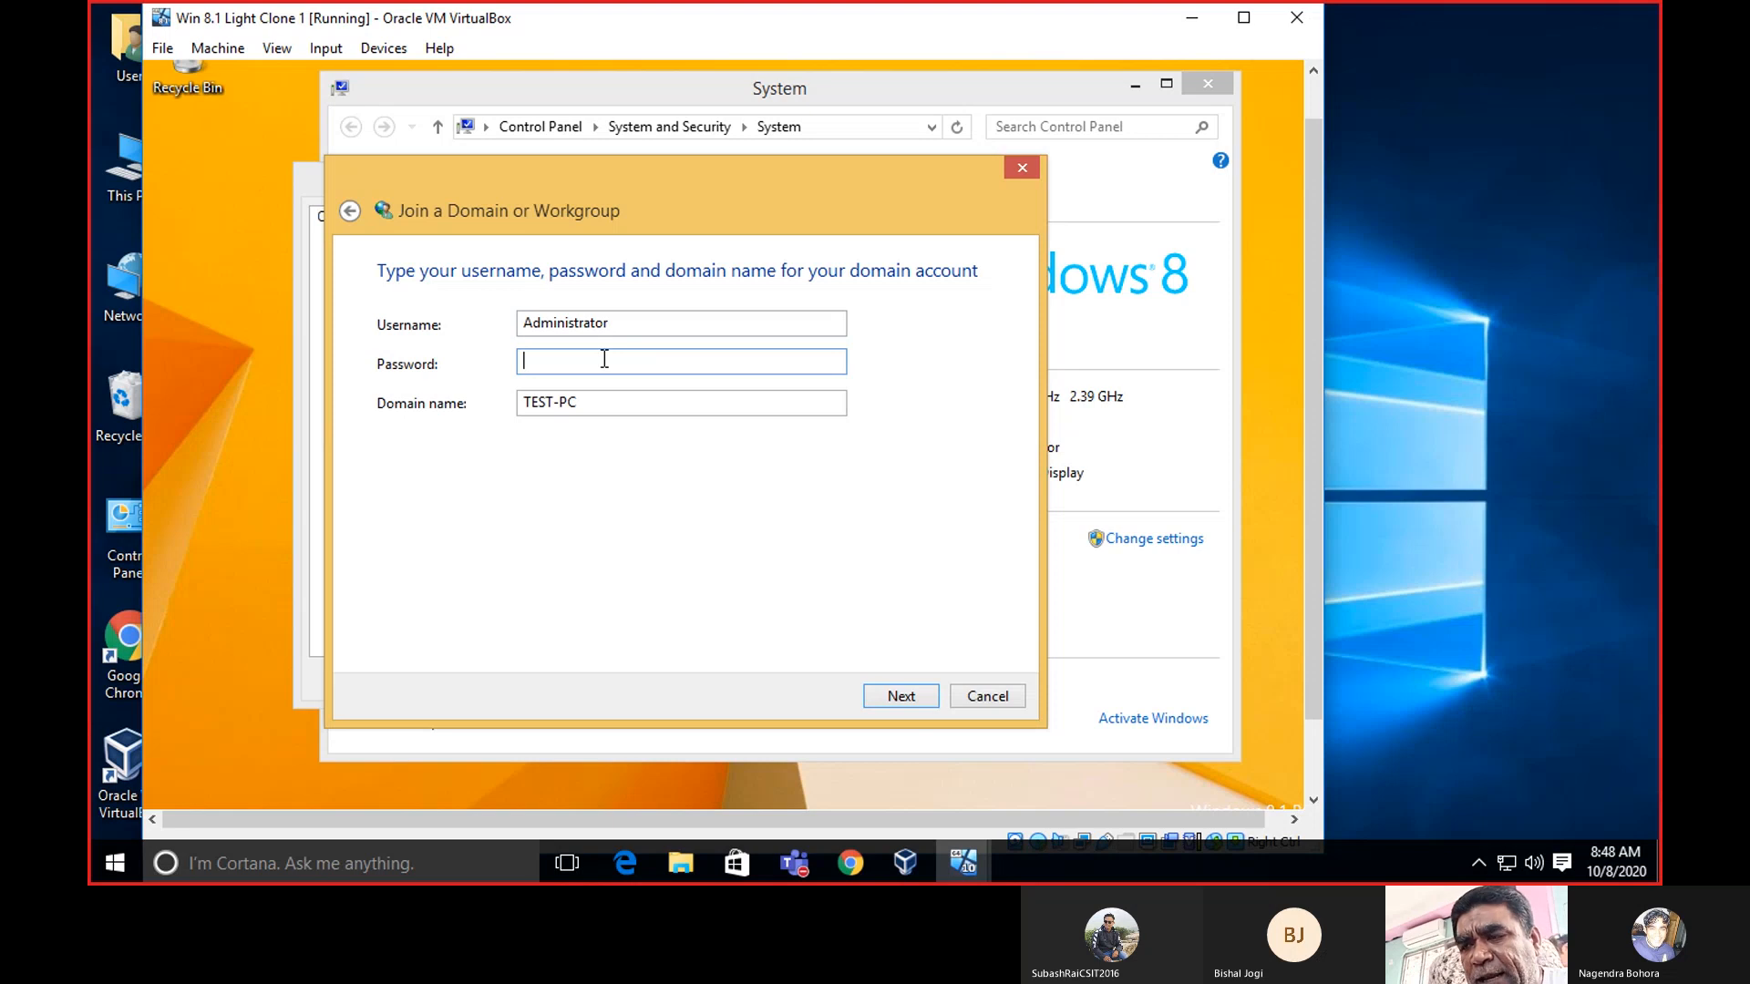
type("p")
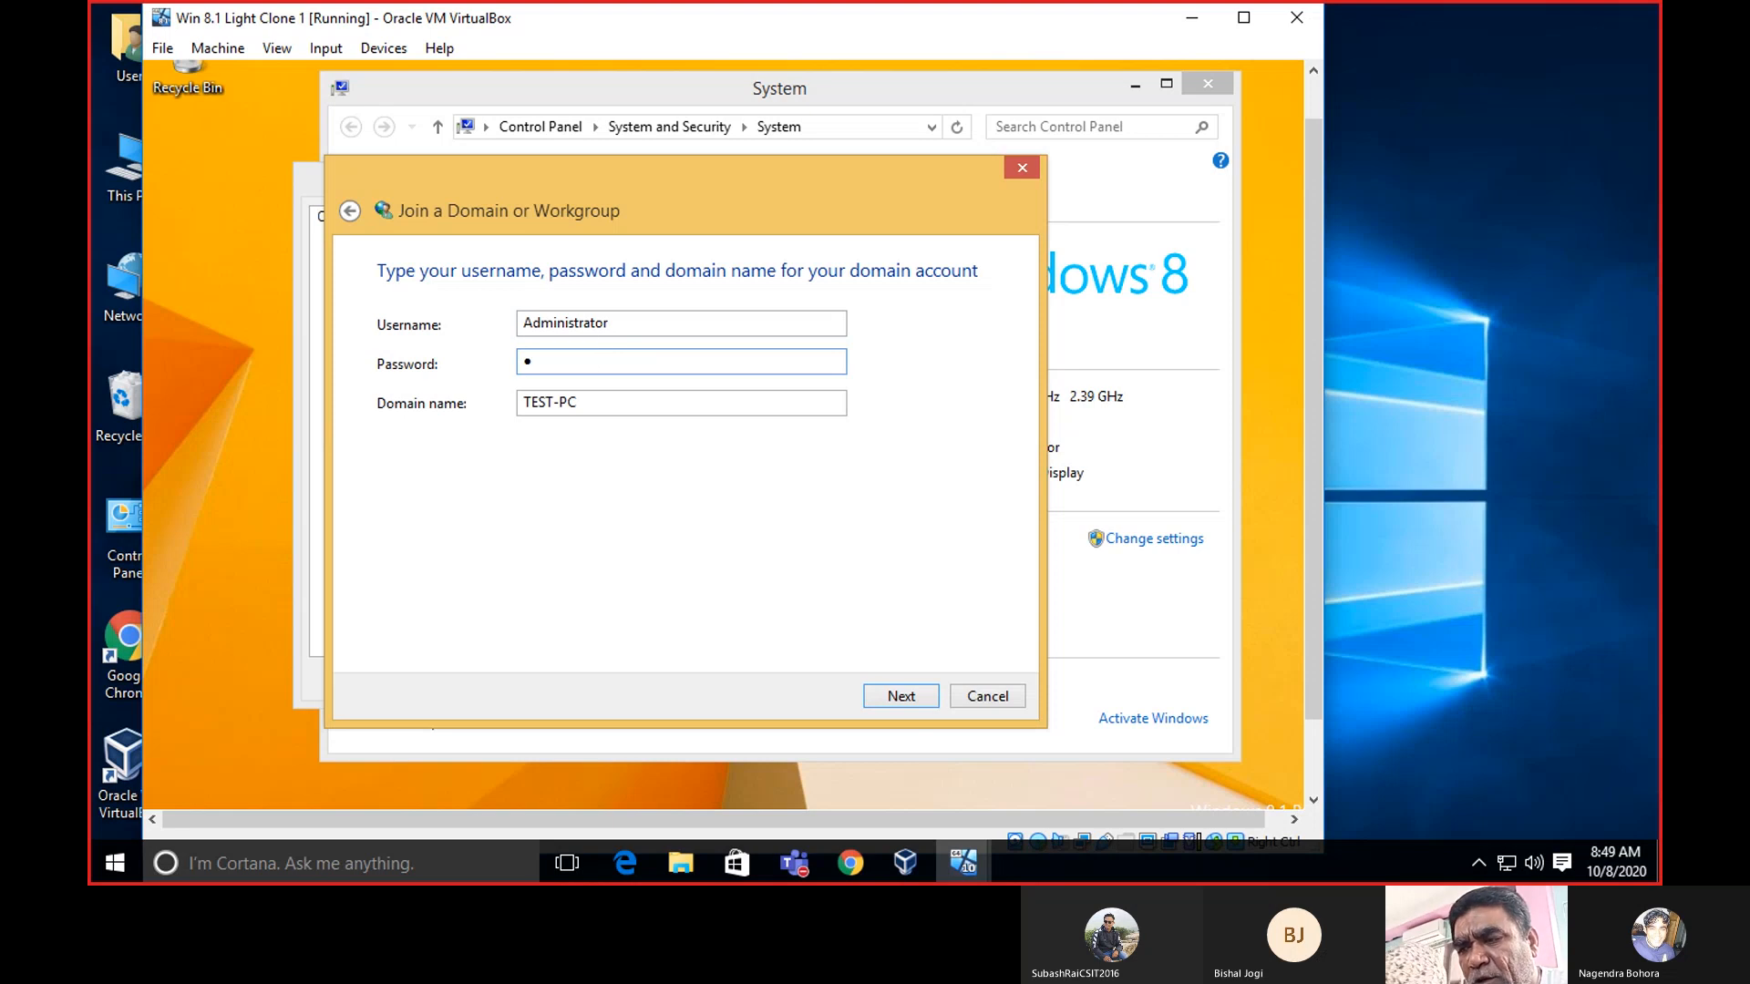
type("a")
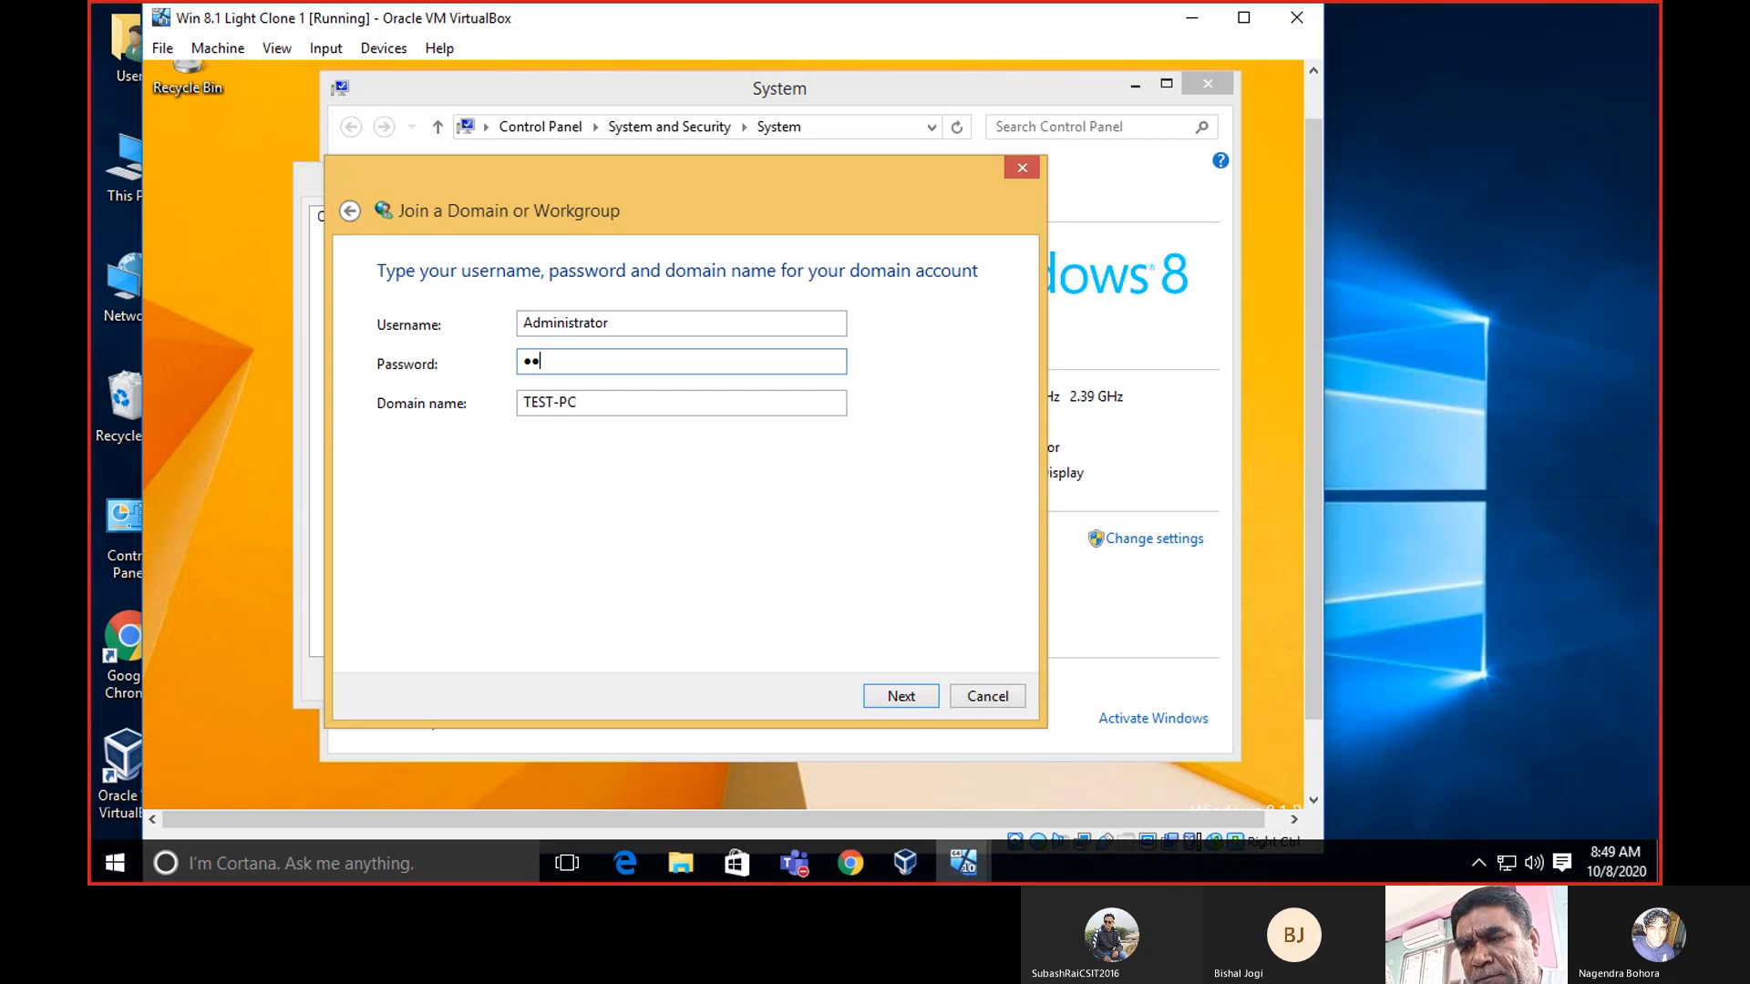
type("ss")
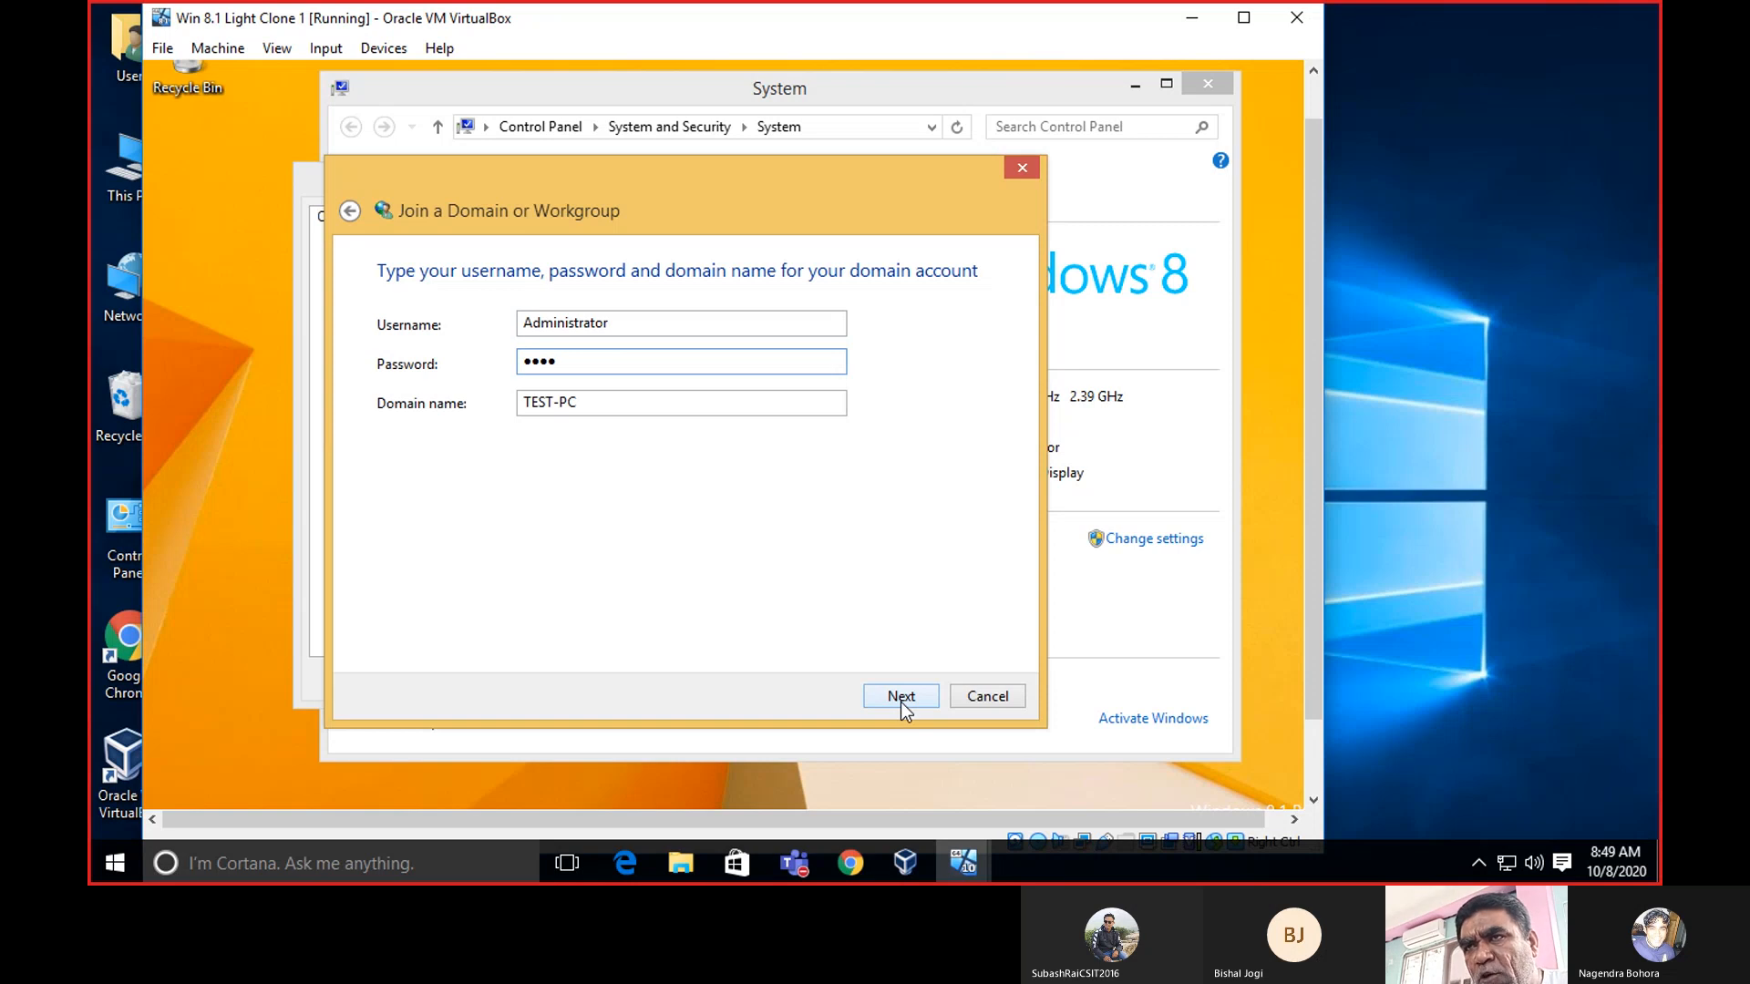
left_click(609, 404)
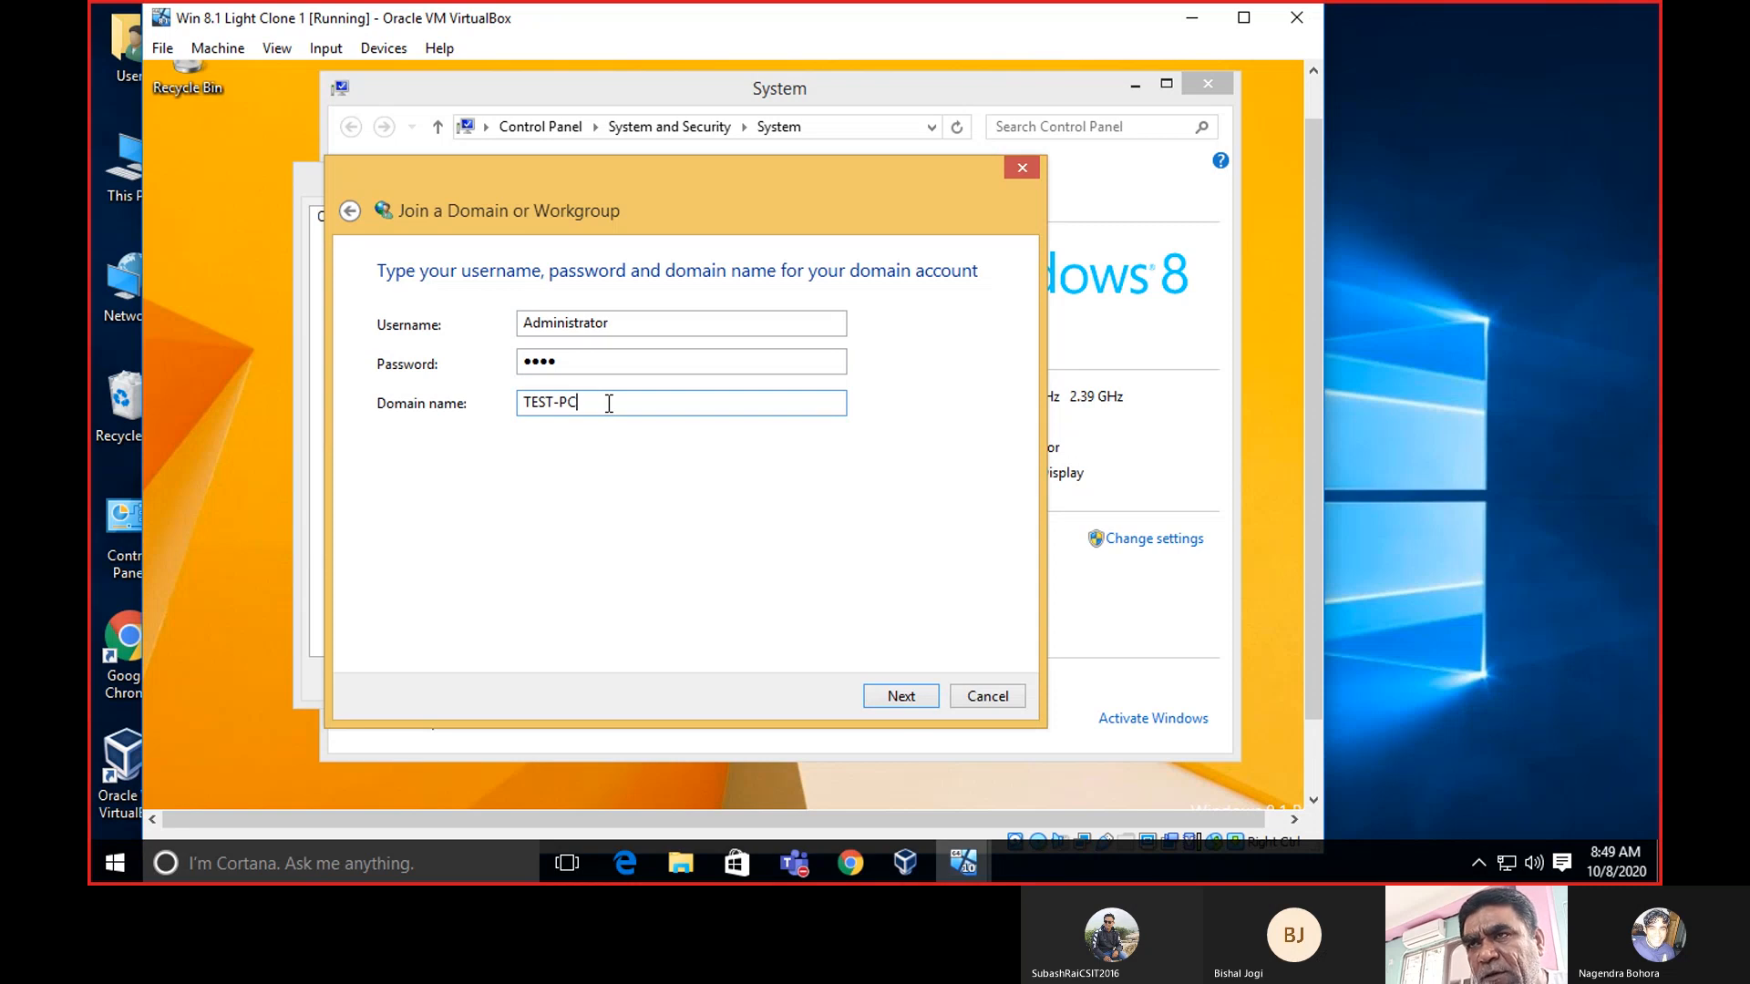
Replace TEST-PC in the Domain name field with the full blogspot.com domain.
key("BackSpace")
key("BackSpace")
key("BackSpace")
key("BackSpace")
key("BackSpace")
key("BackSpace")
key("BackSpace")
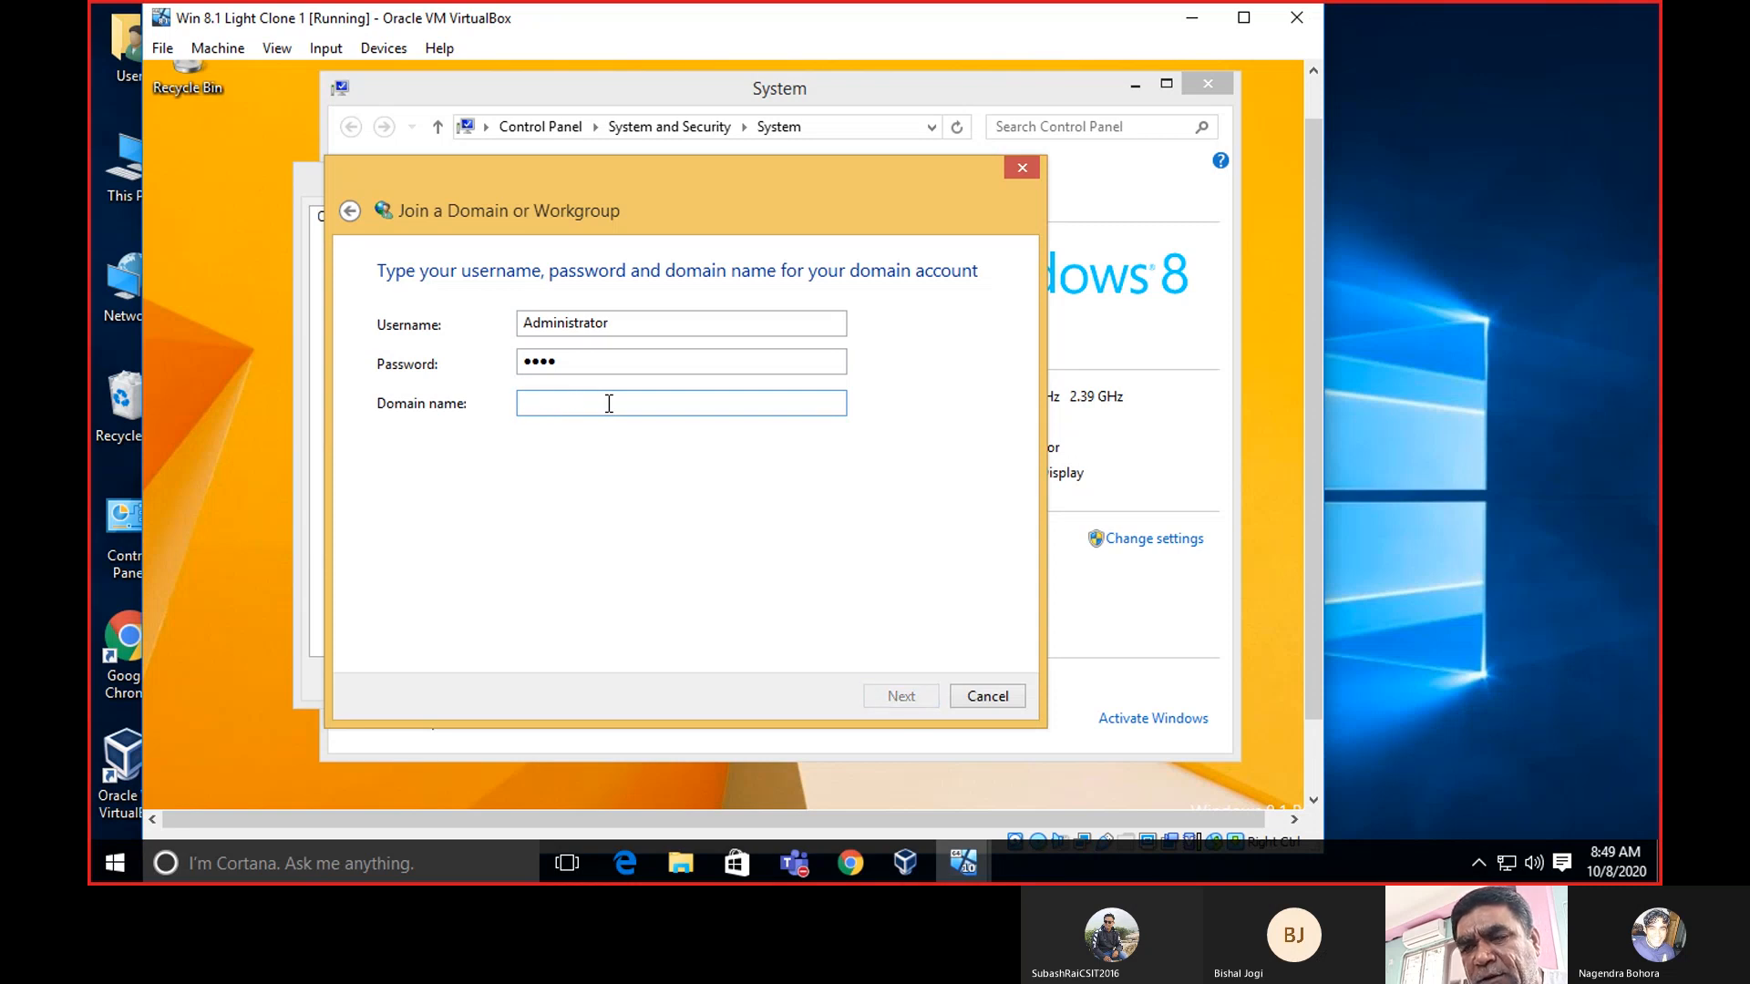
type("NAG")
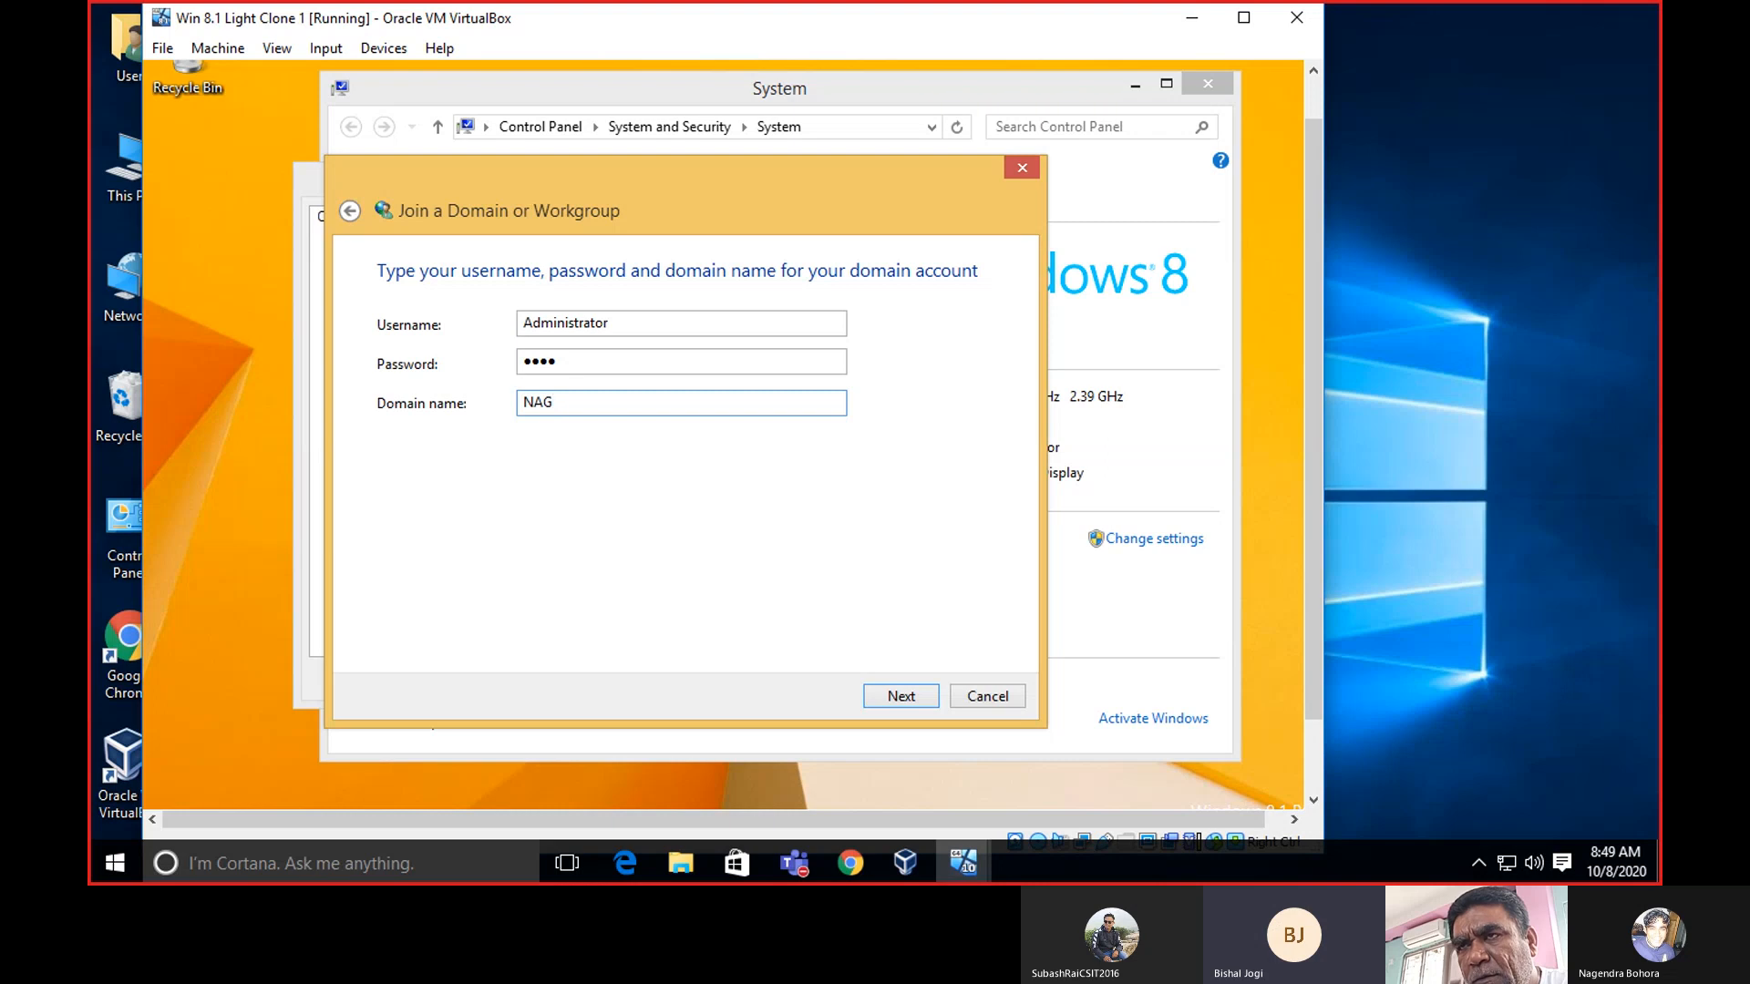
type("E")
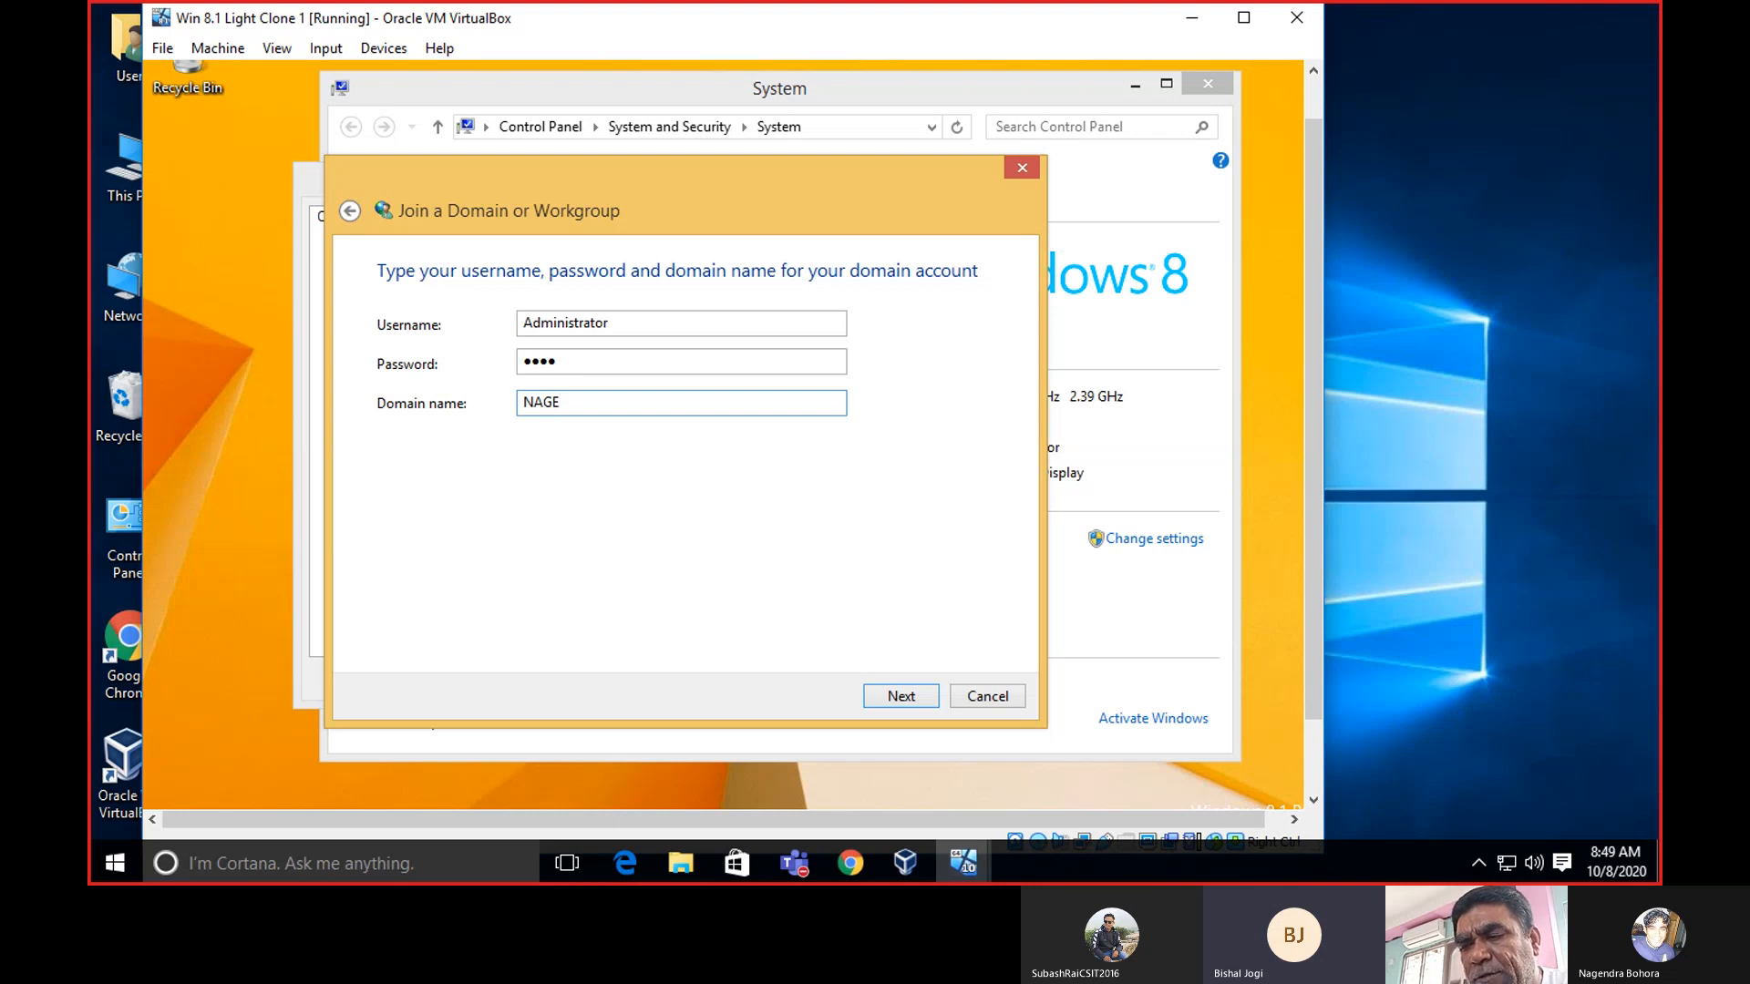
type("NDRA")
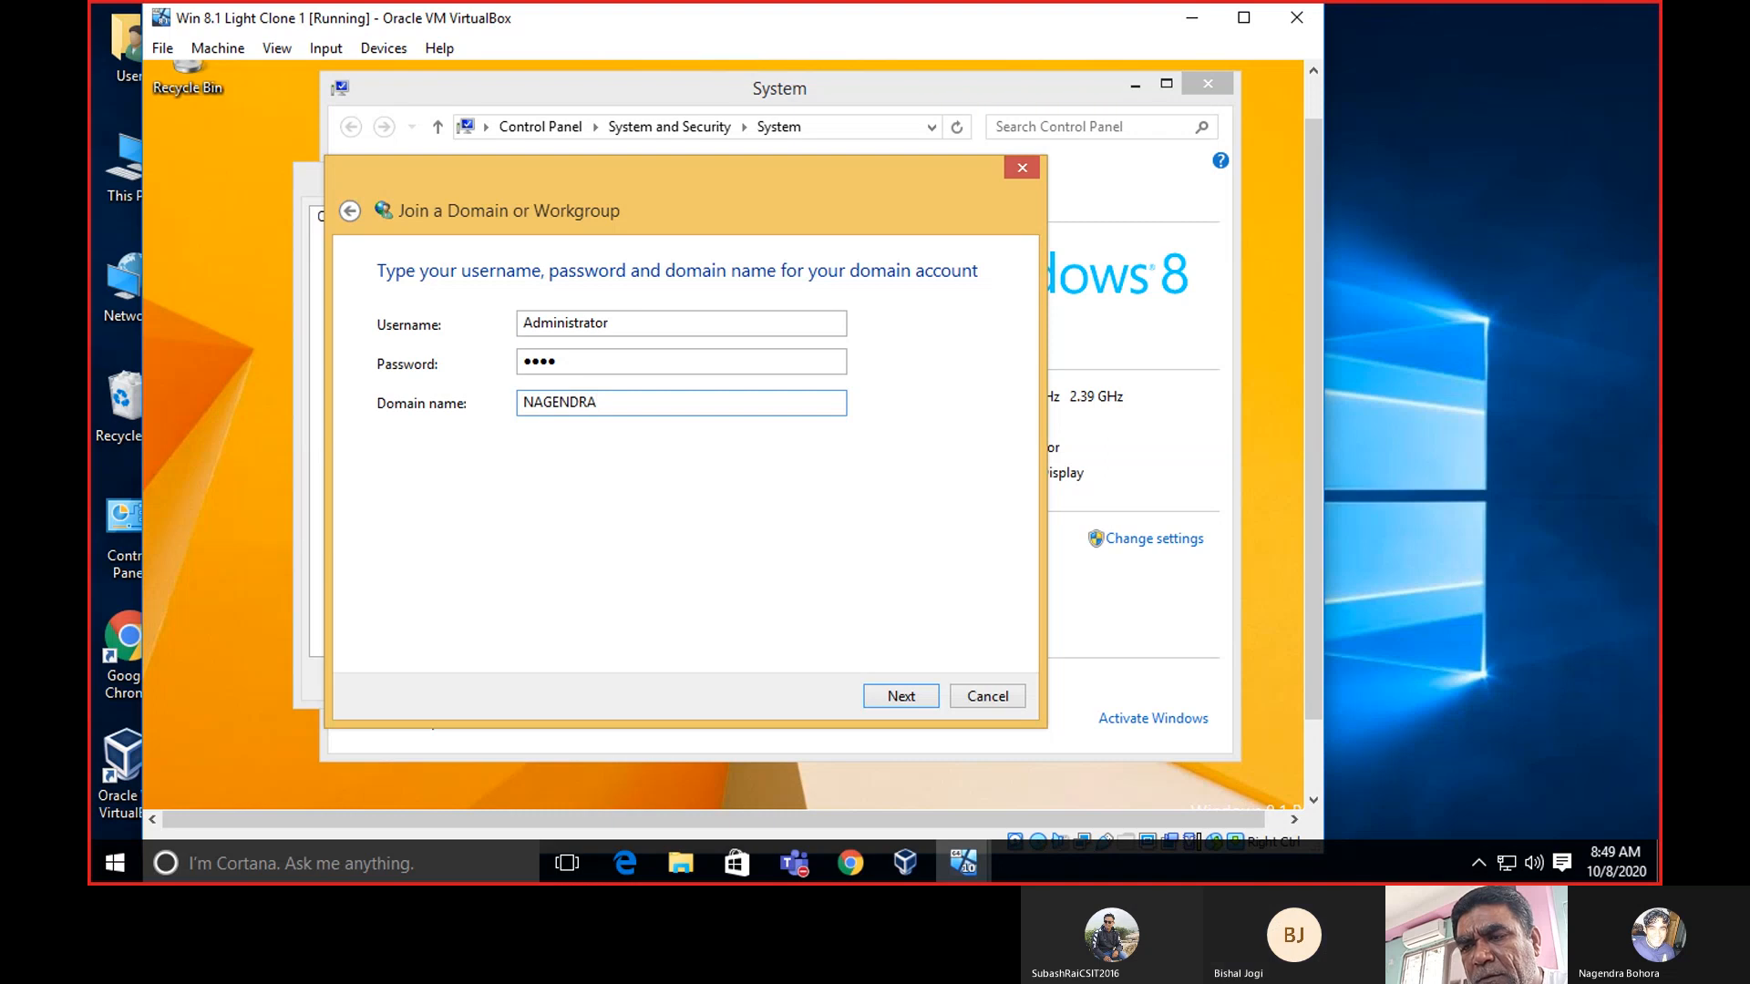
type("BOHORA")
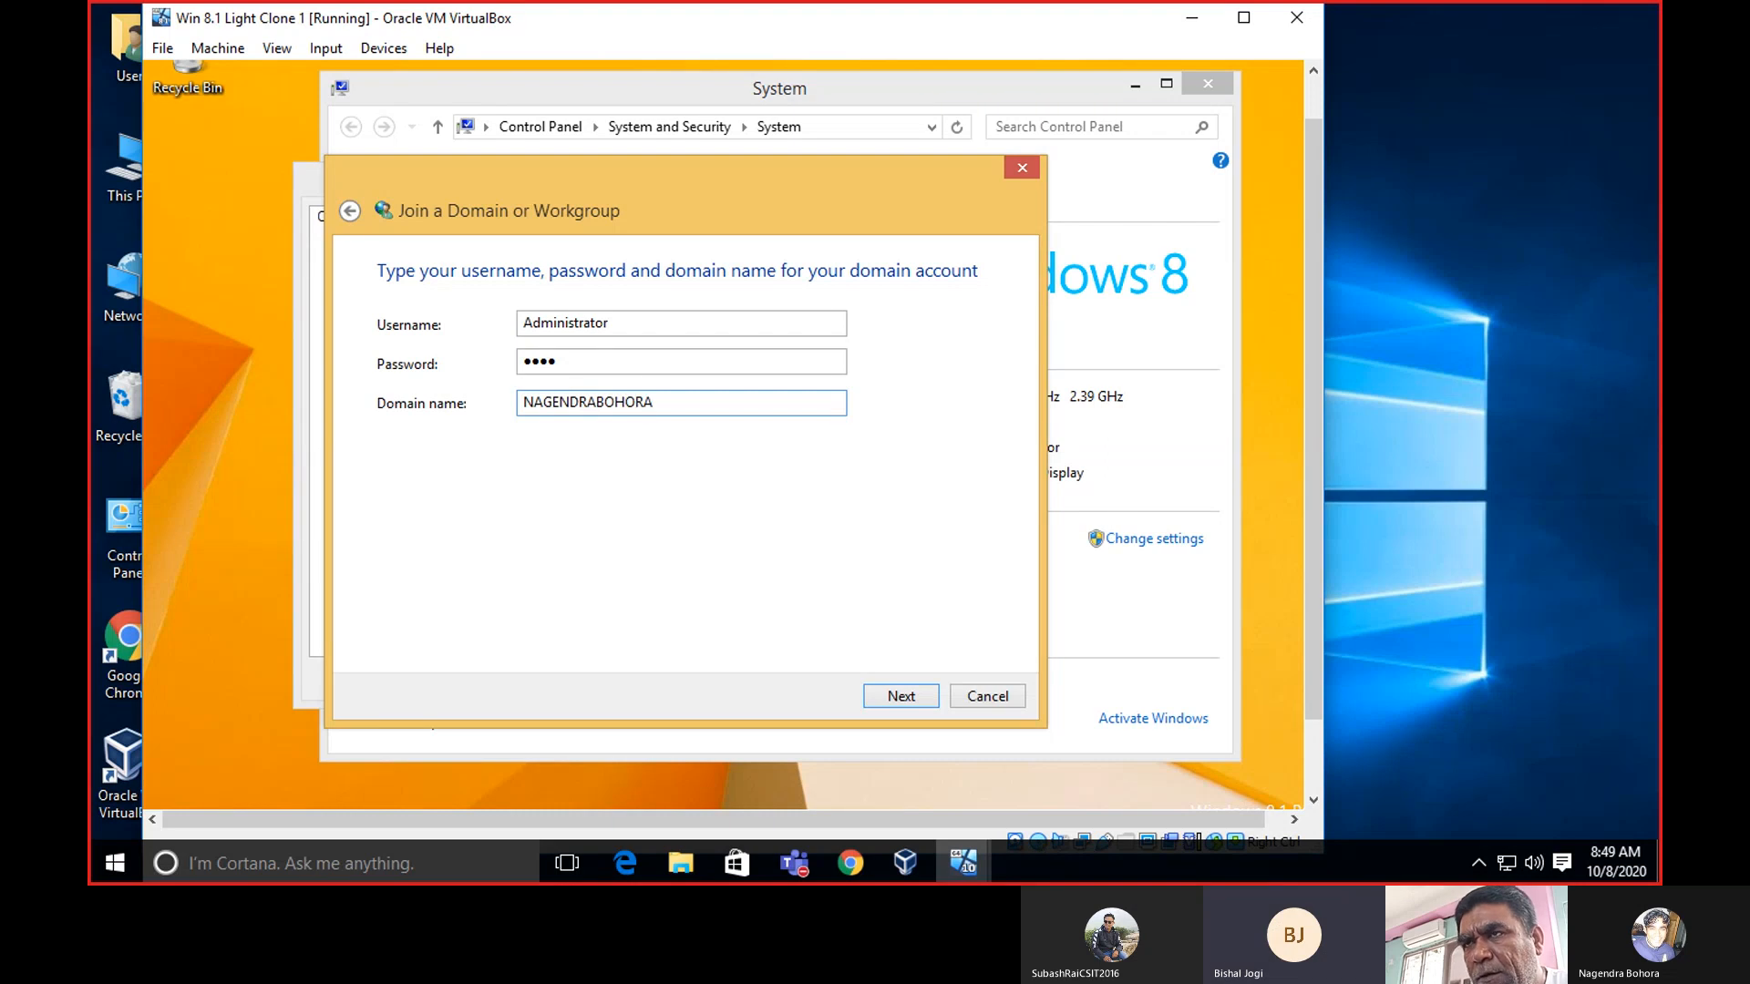
type(".BLO")
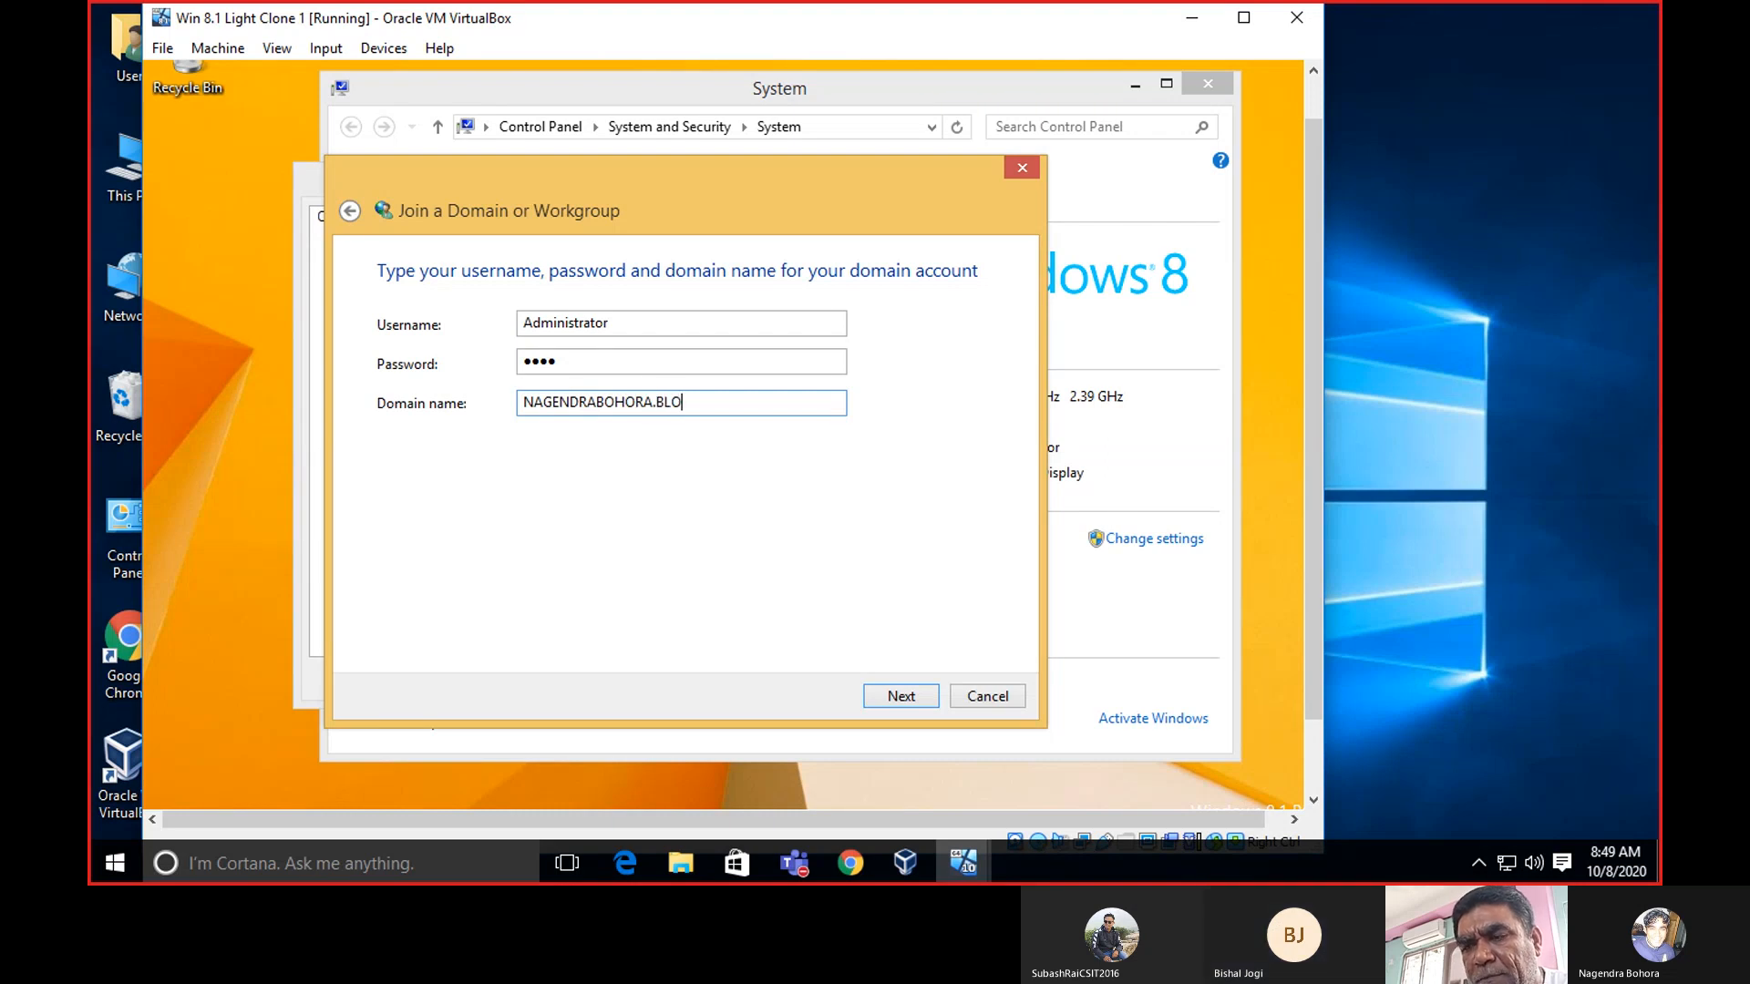
type("GSPOT")
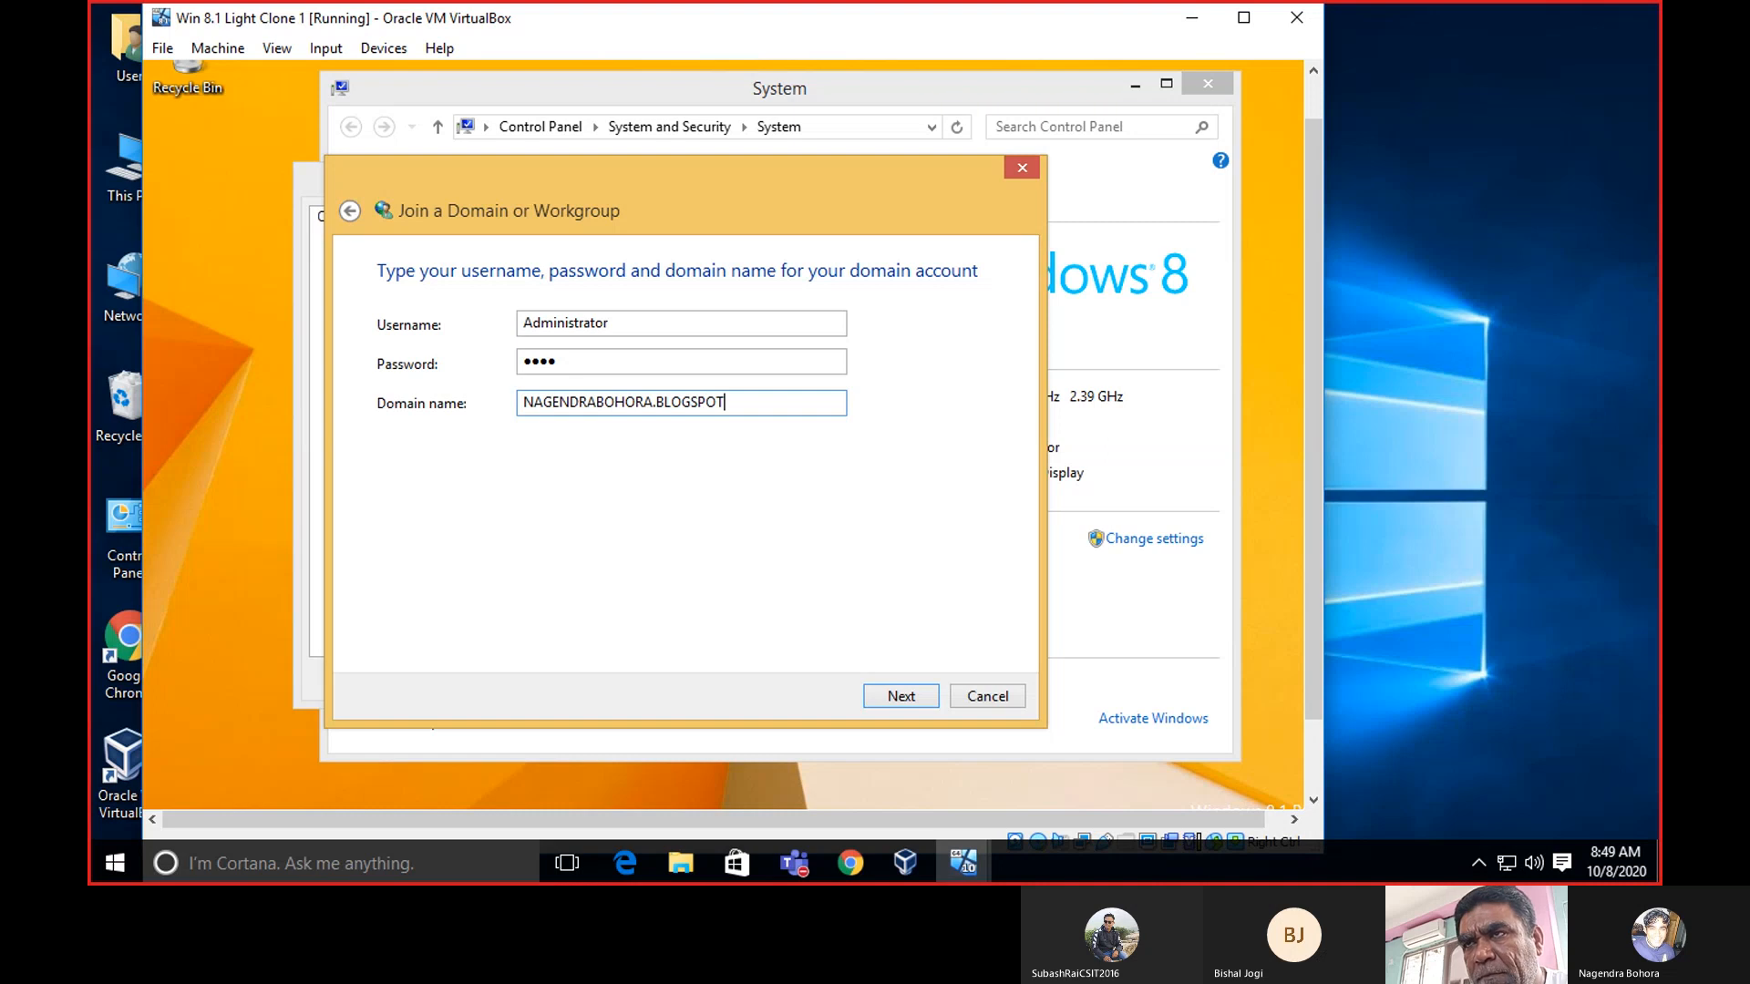
type(".COM")
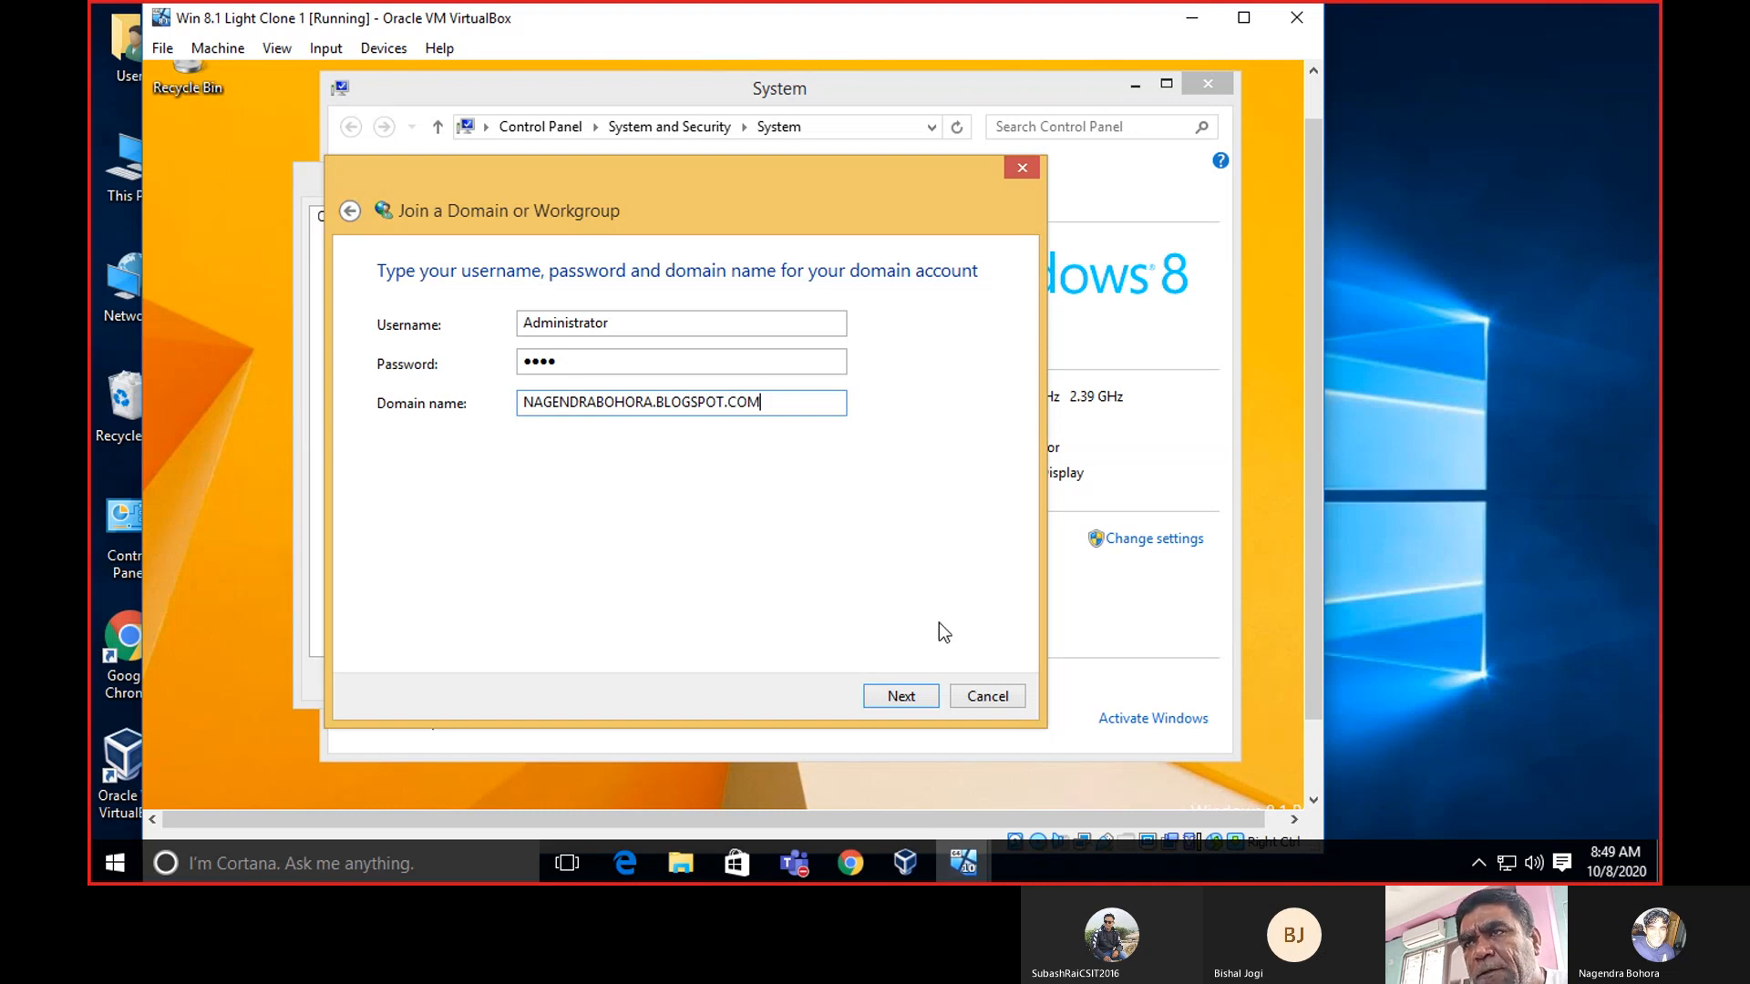
Keep TEST-PC, try joining the full blogspot.com computer domain, and dismiss the domain controller error.
left_click(910, 692)
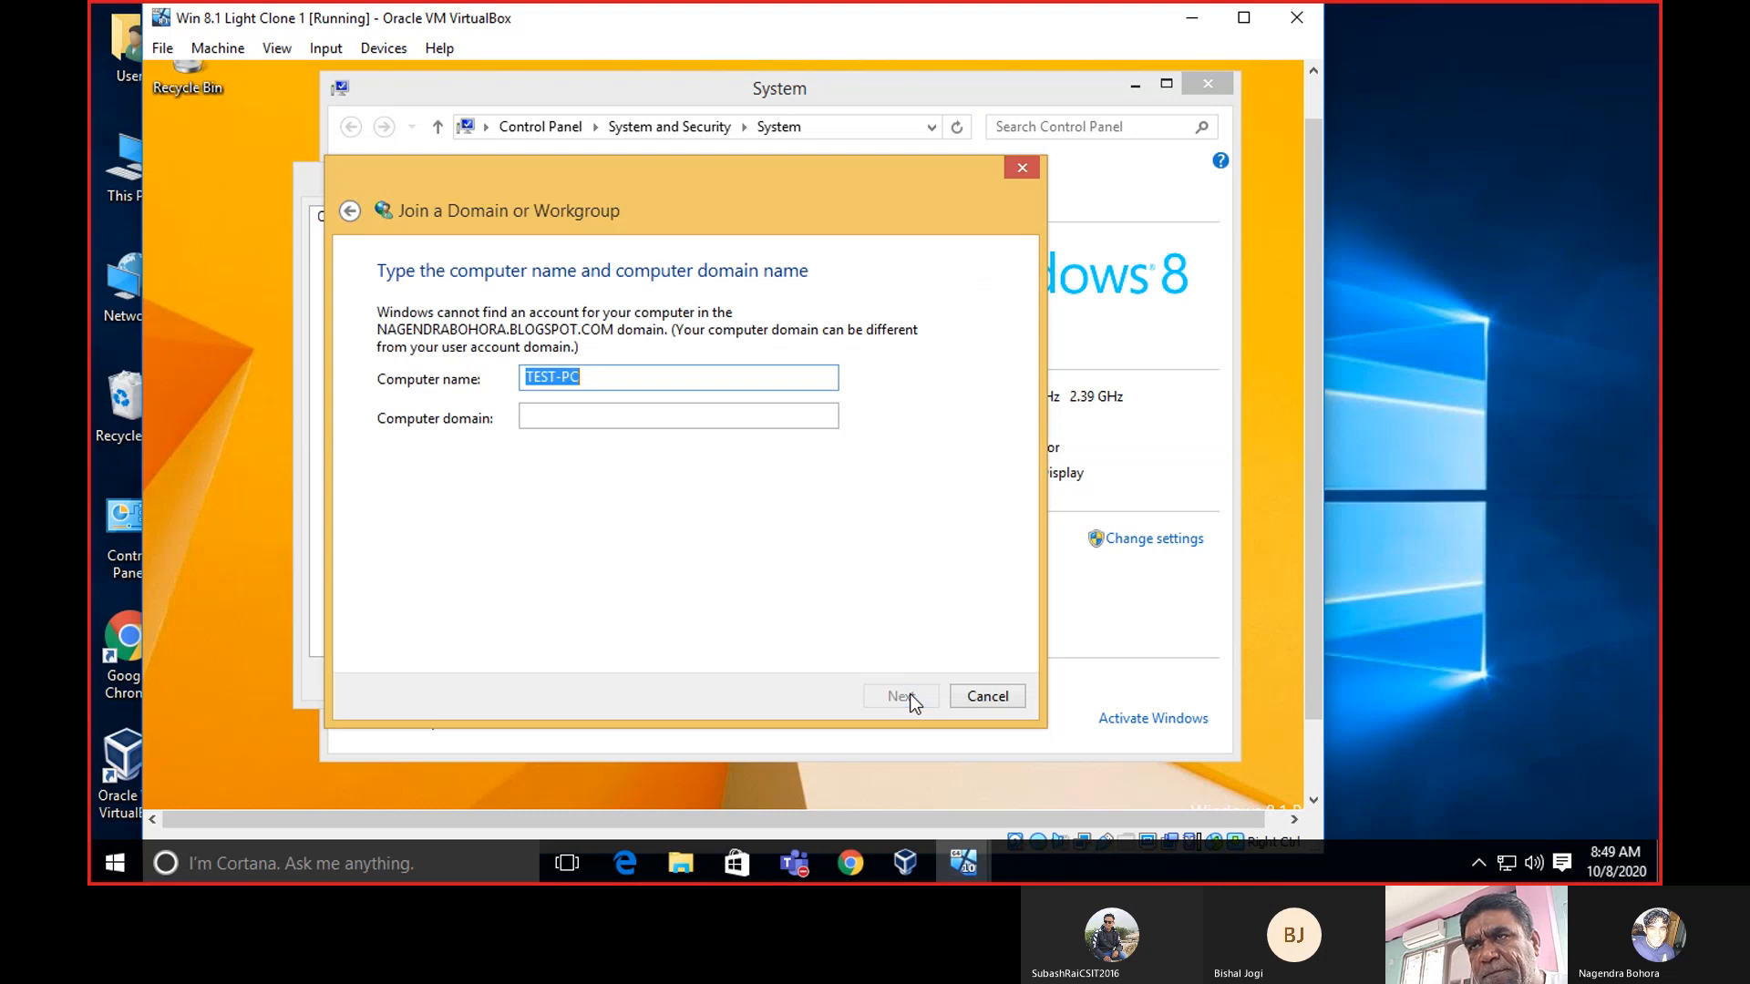
left_click(654, 380)
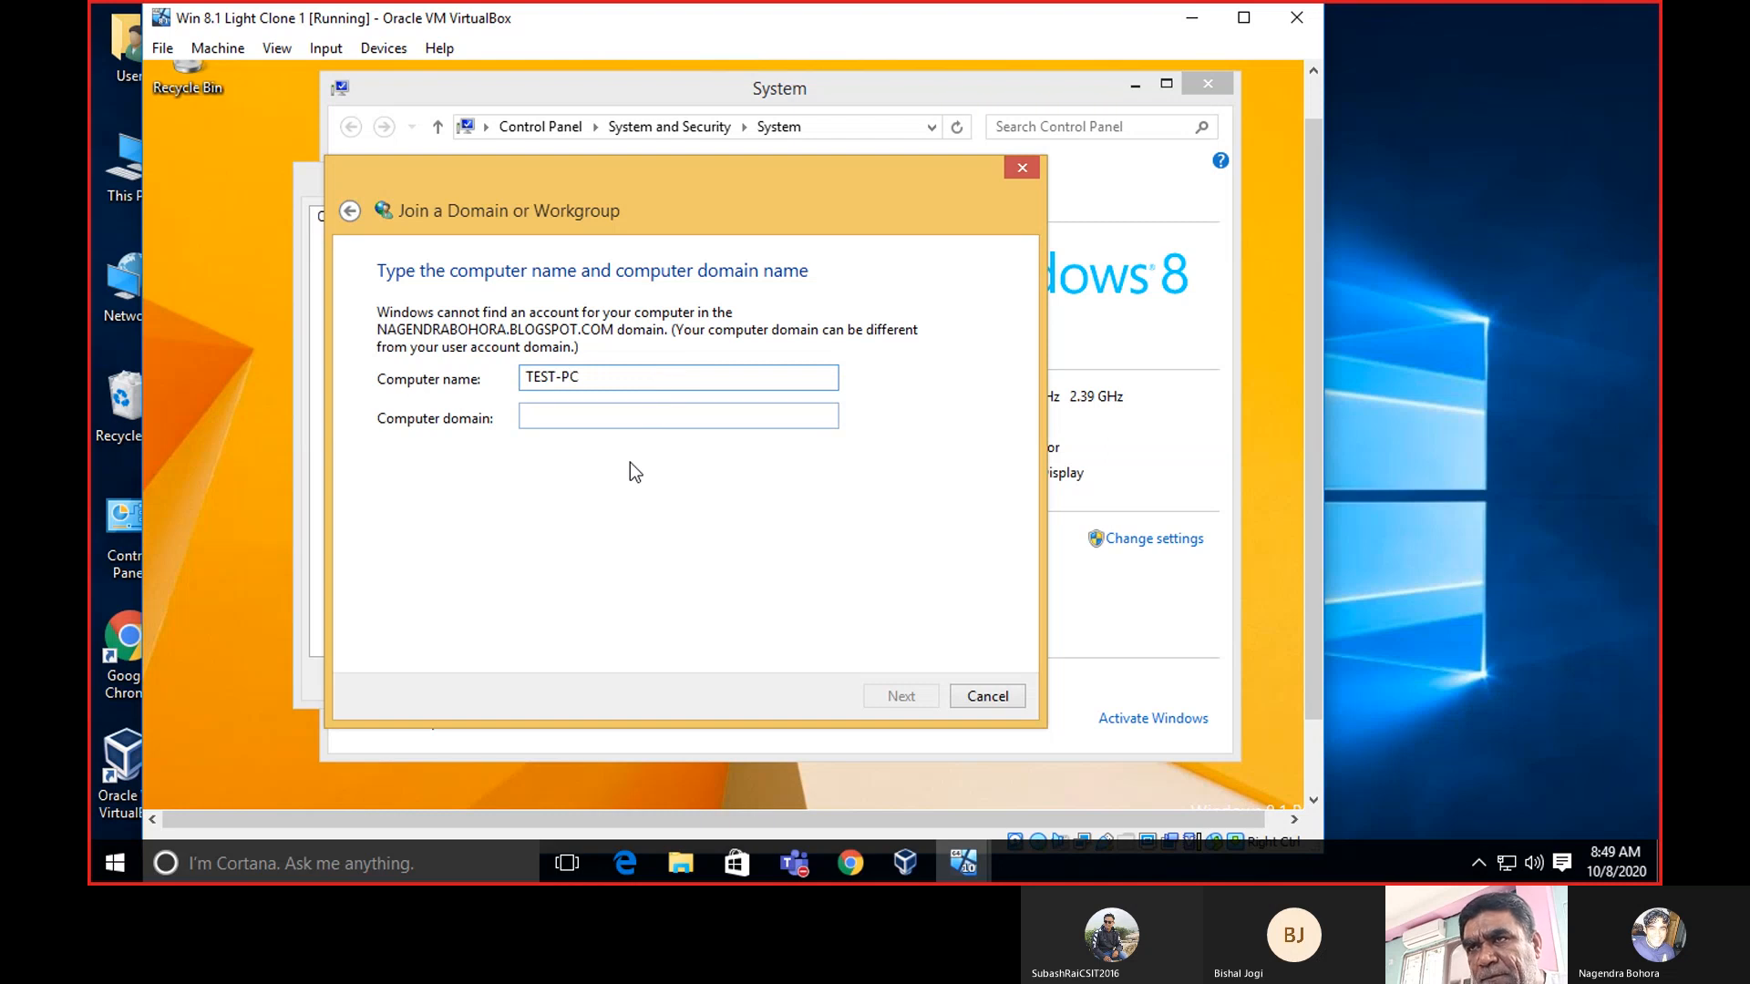
left_click(661, 419)
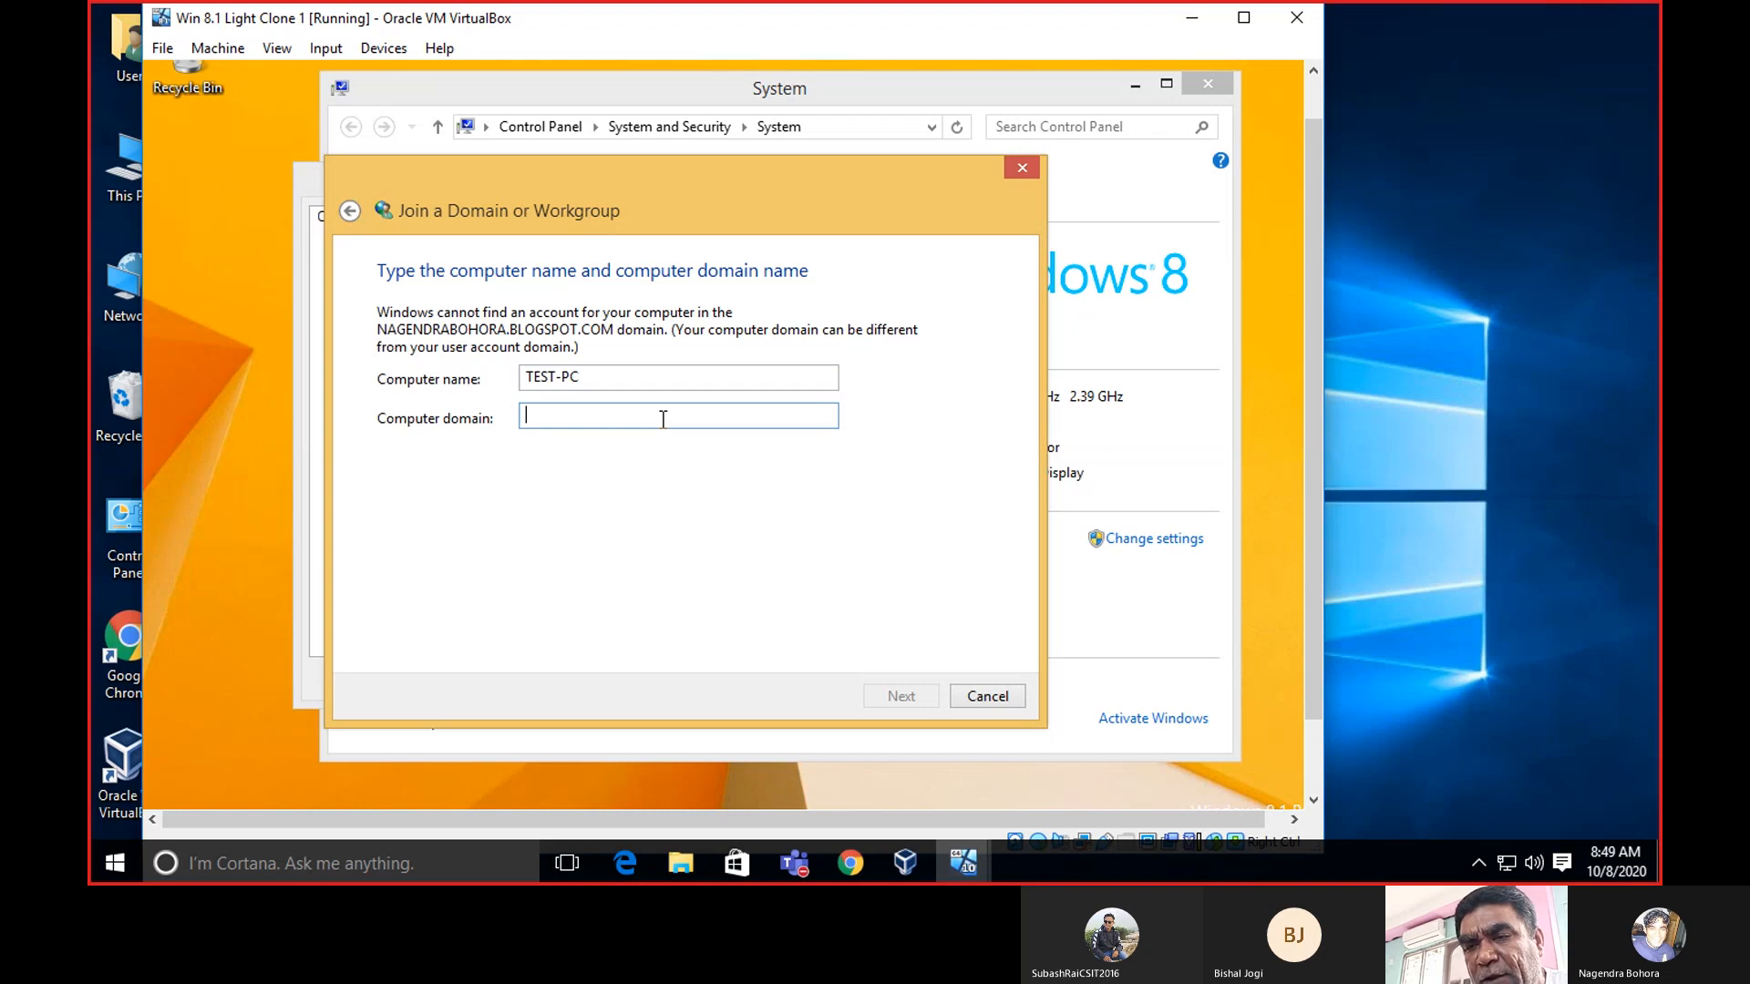
type("NAGENDRA")
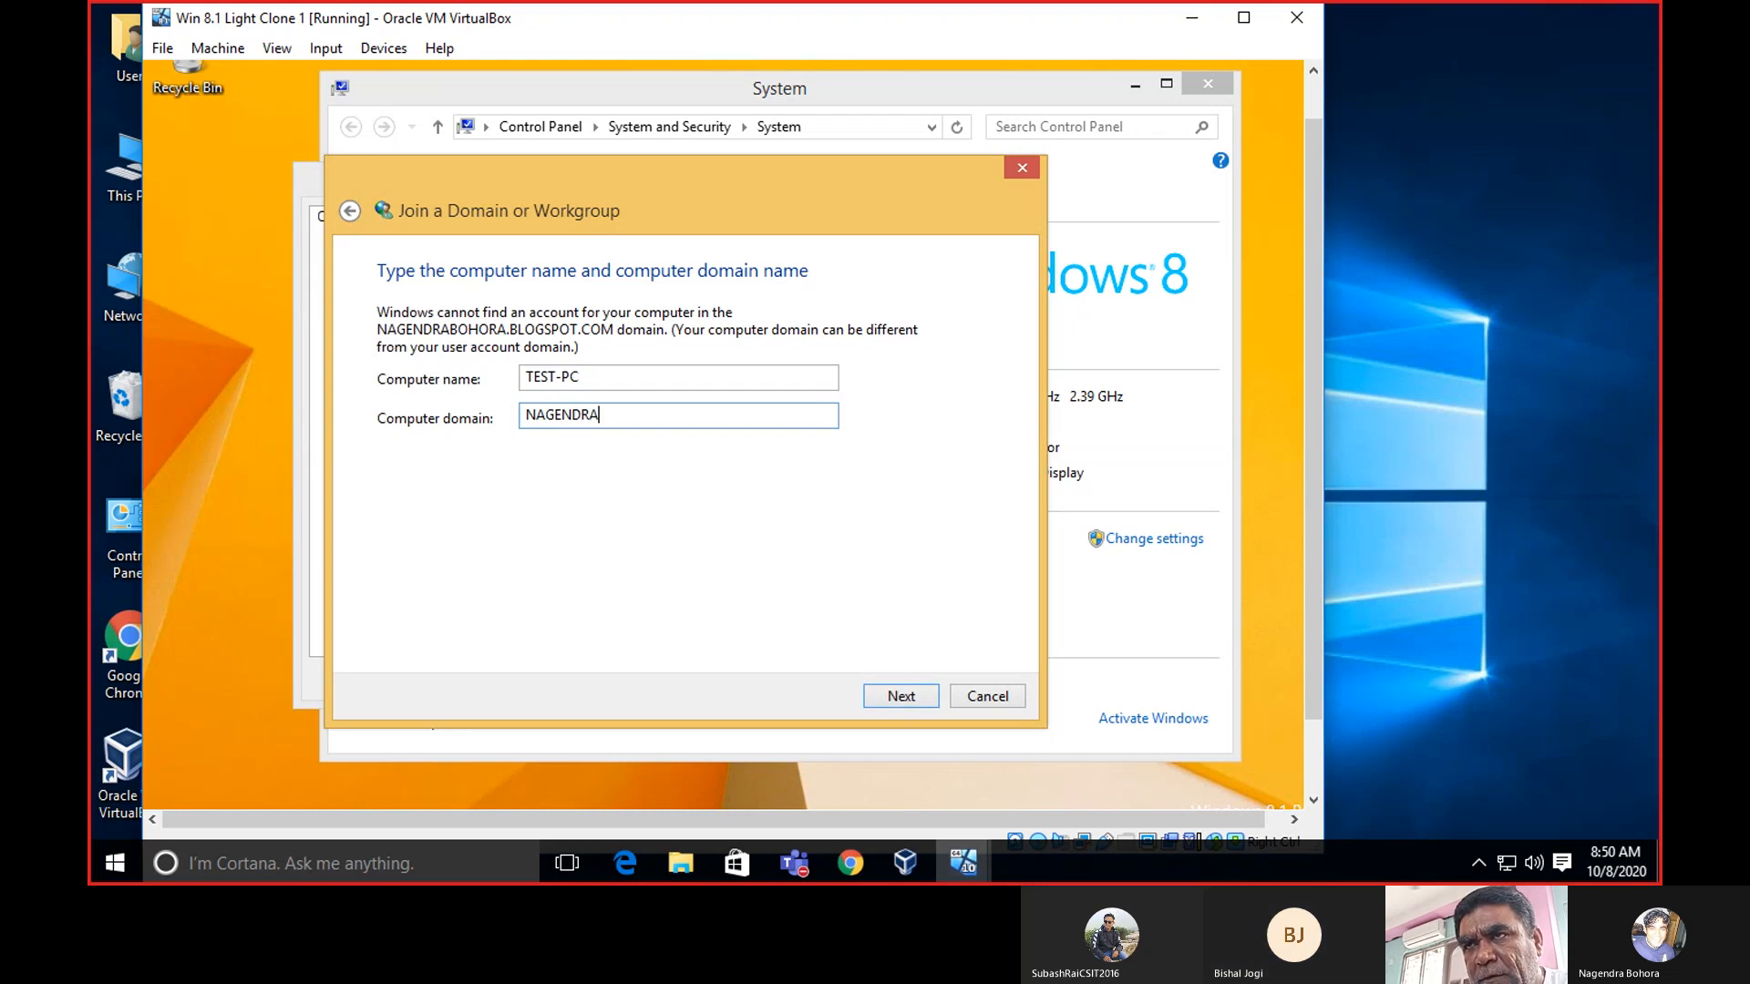
type("BOHOR")
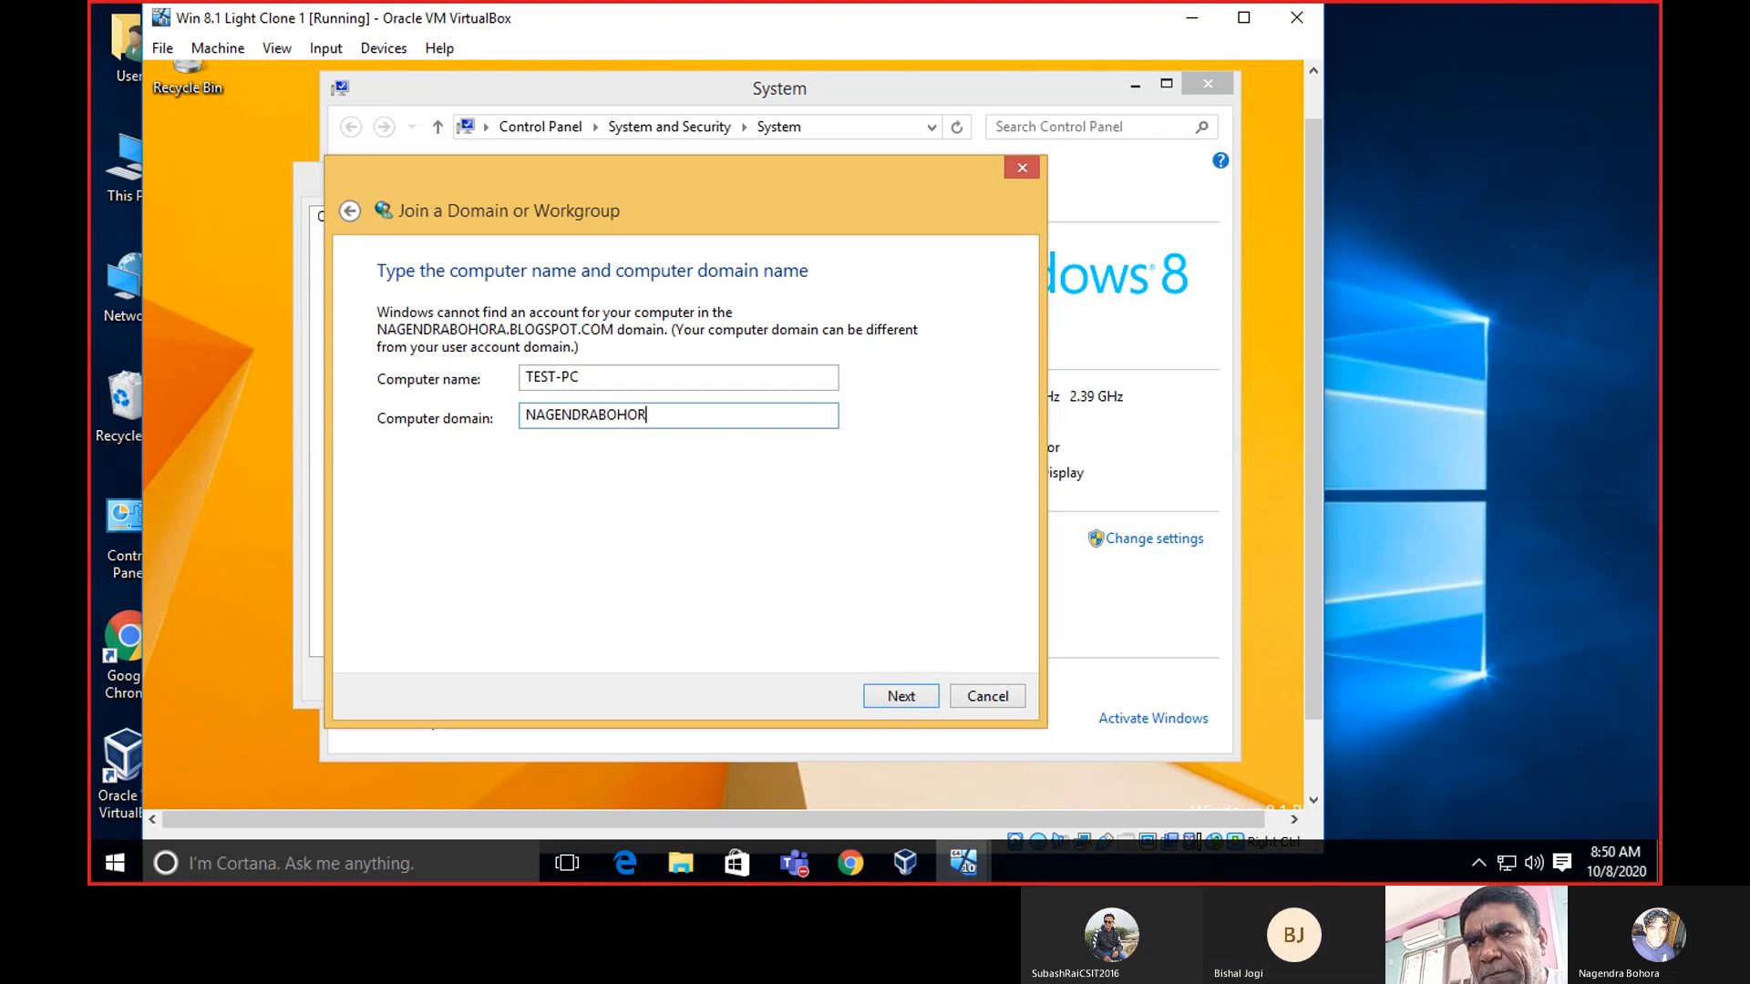
type("A.BLO")
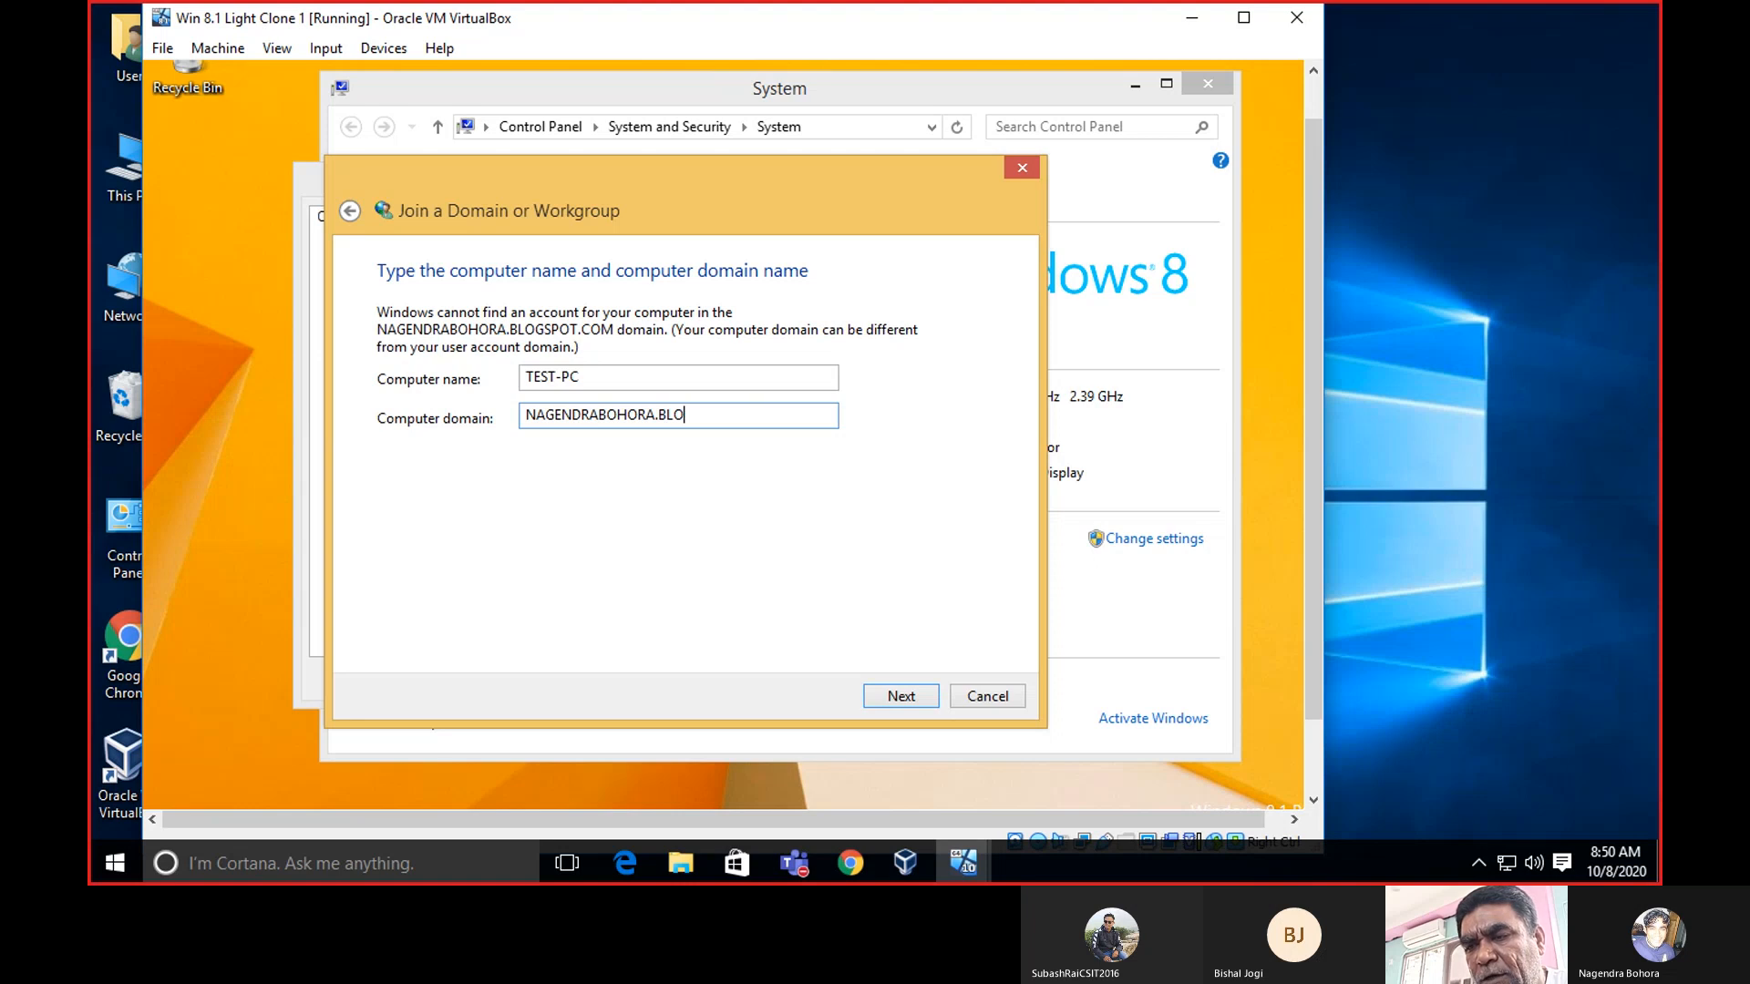
type("GSPOT.COM")
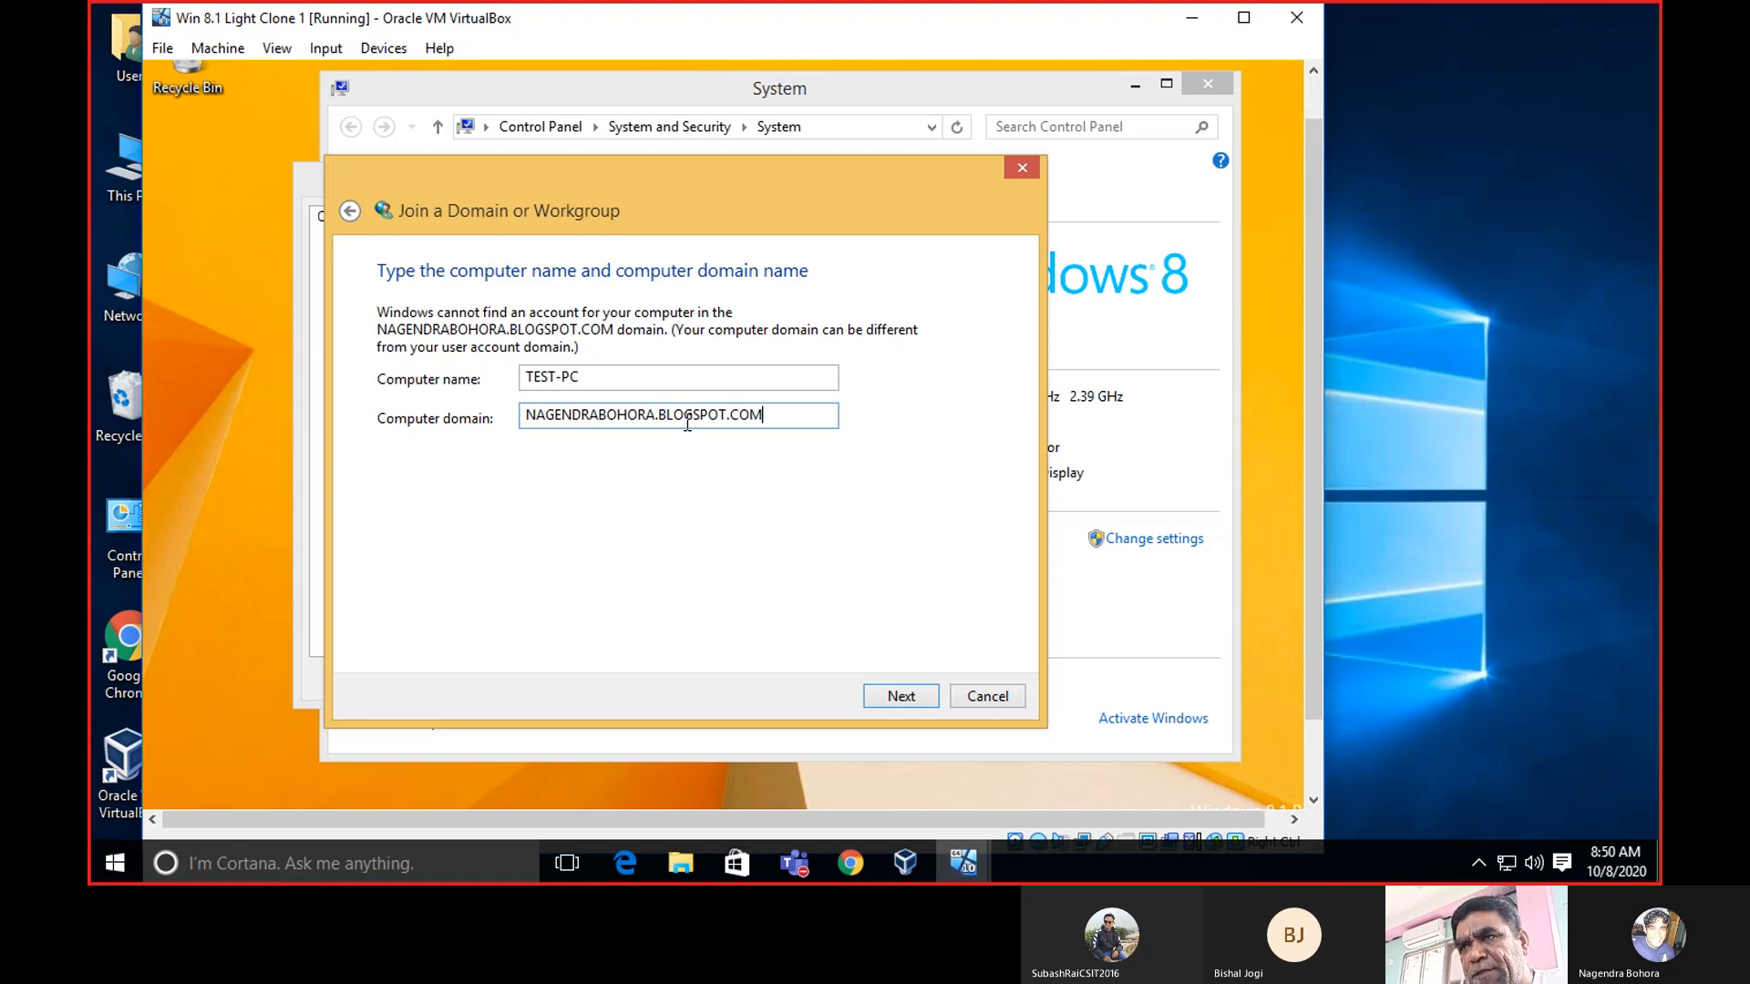
left_click(912, 697)
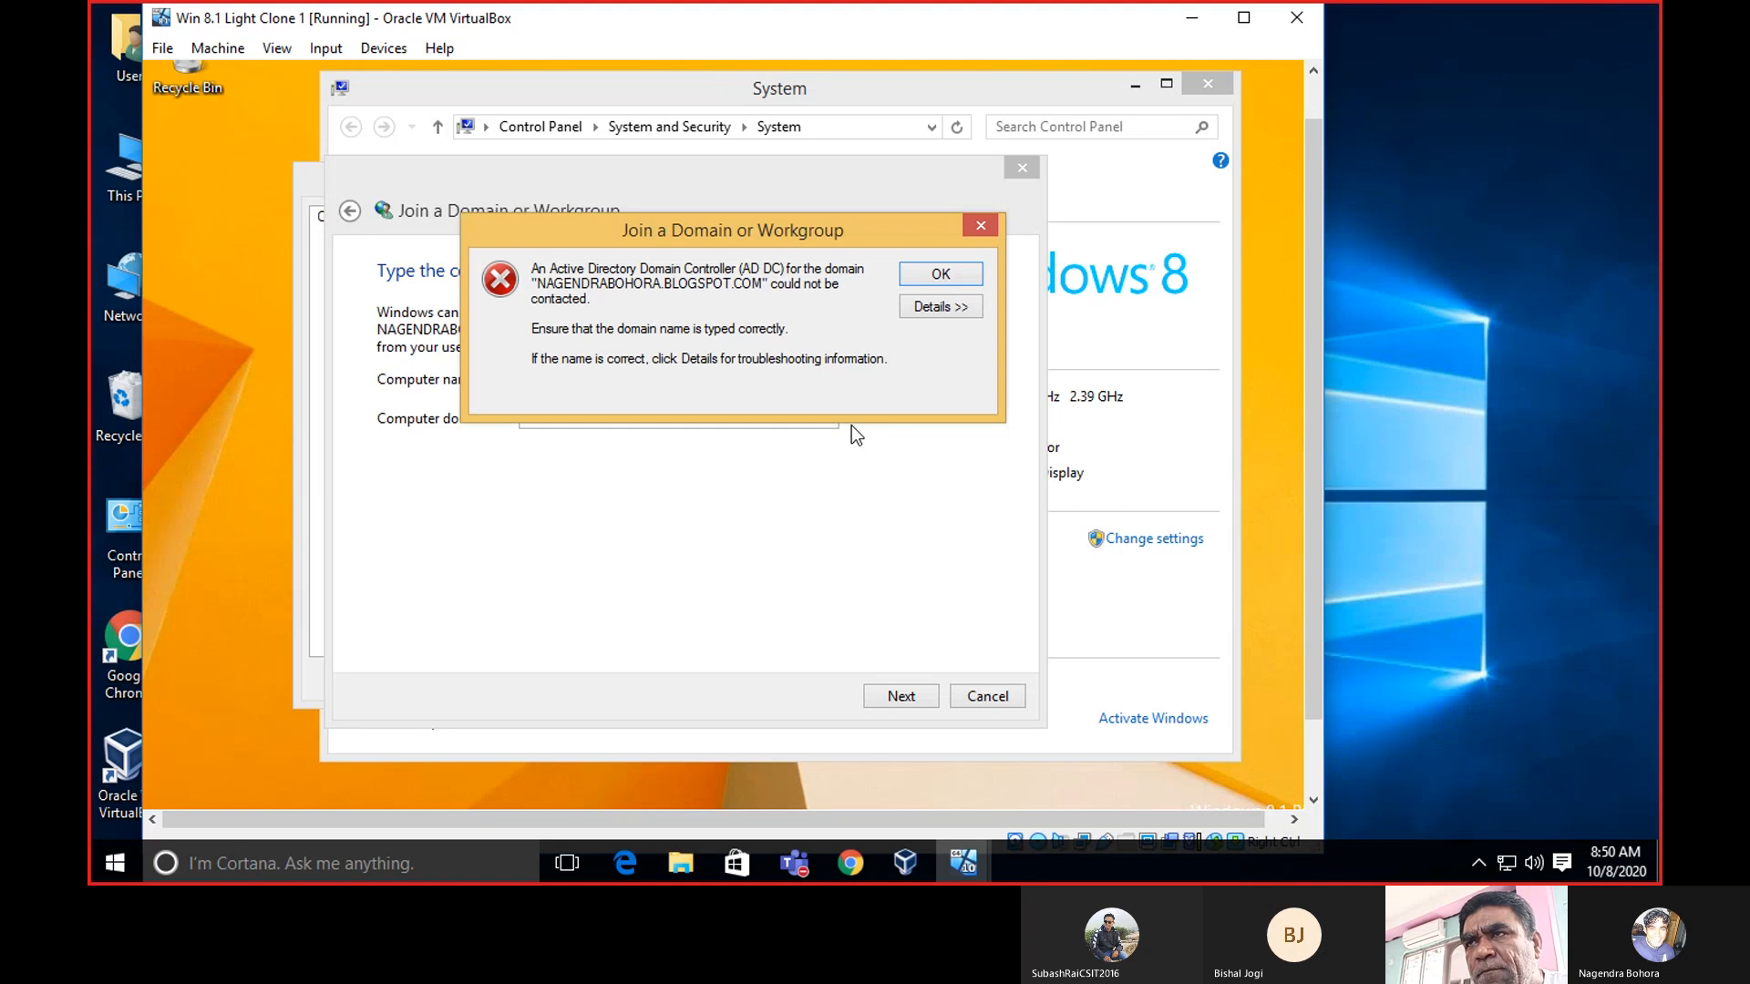
left_click(940, 276)
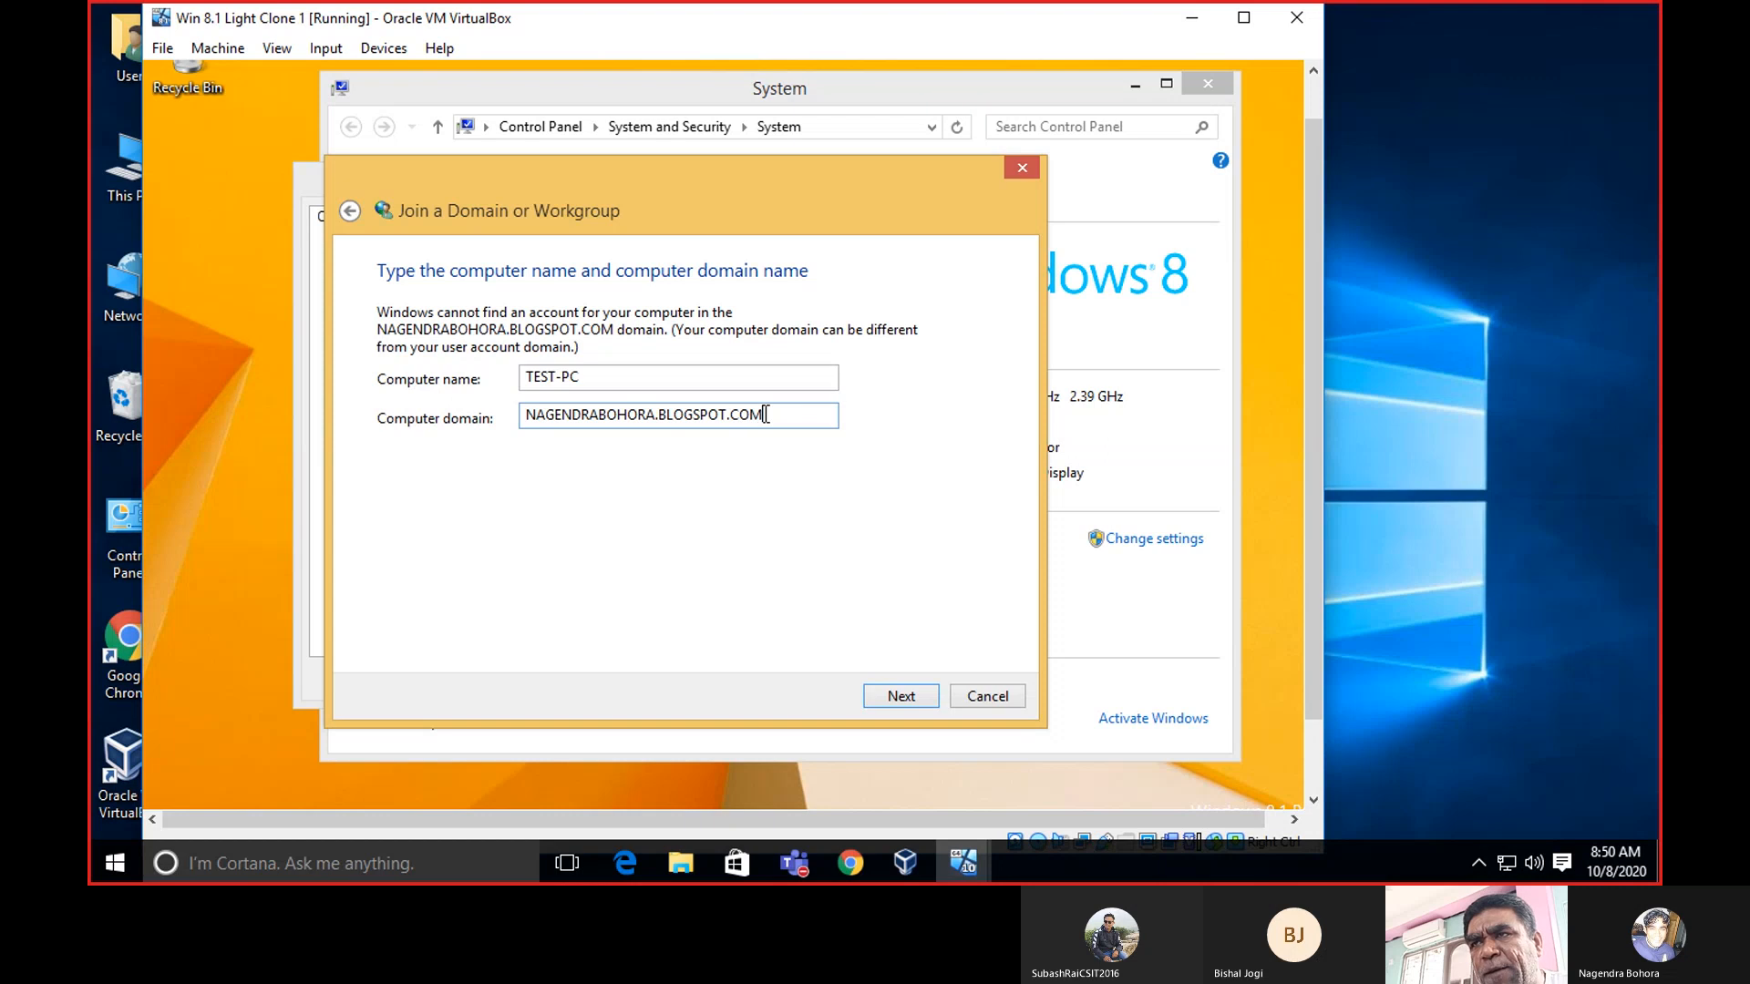
Retry the join with the domain trimmed to its bare name, then dismiss the repeated error.
key("BackSpace")
key("BackSpace")
key("BackSpace")
key("BackSpace")
key("BackSpace")
key("BackSpace")
key("BackSpace")
key("BackSpace")
key("BackSpace")
key("BackSpace")
key("BackSpace")
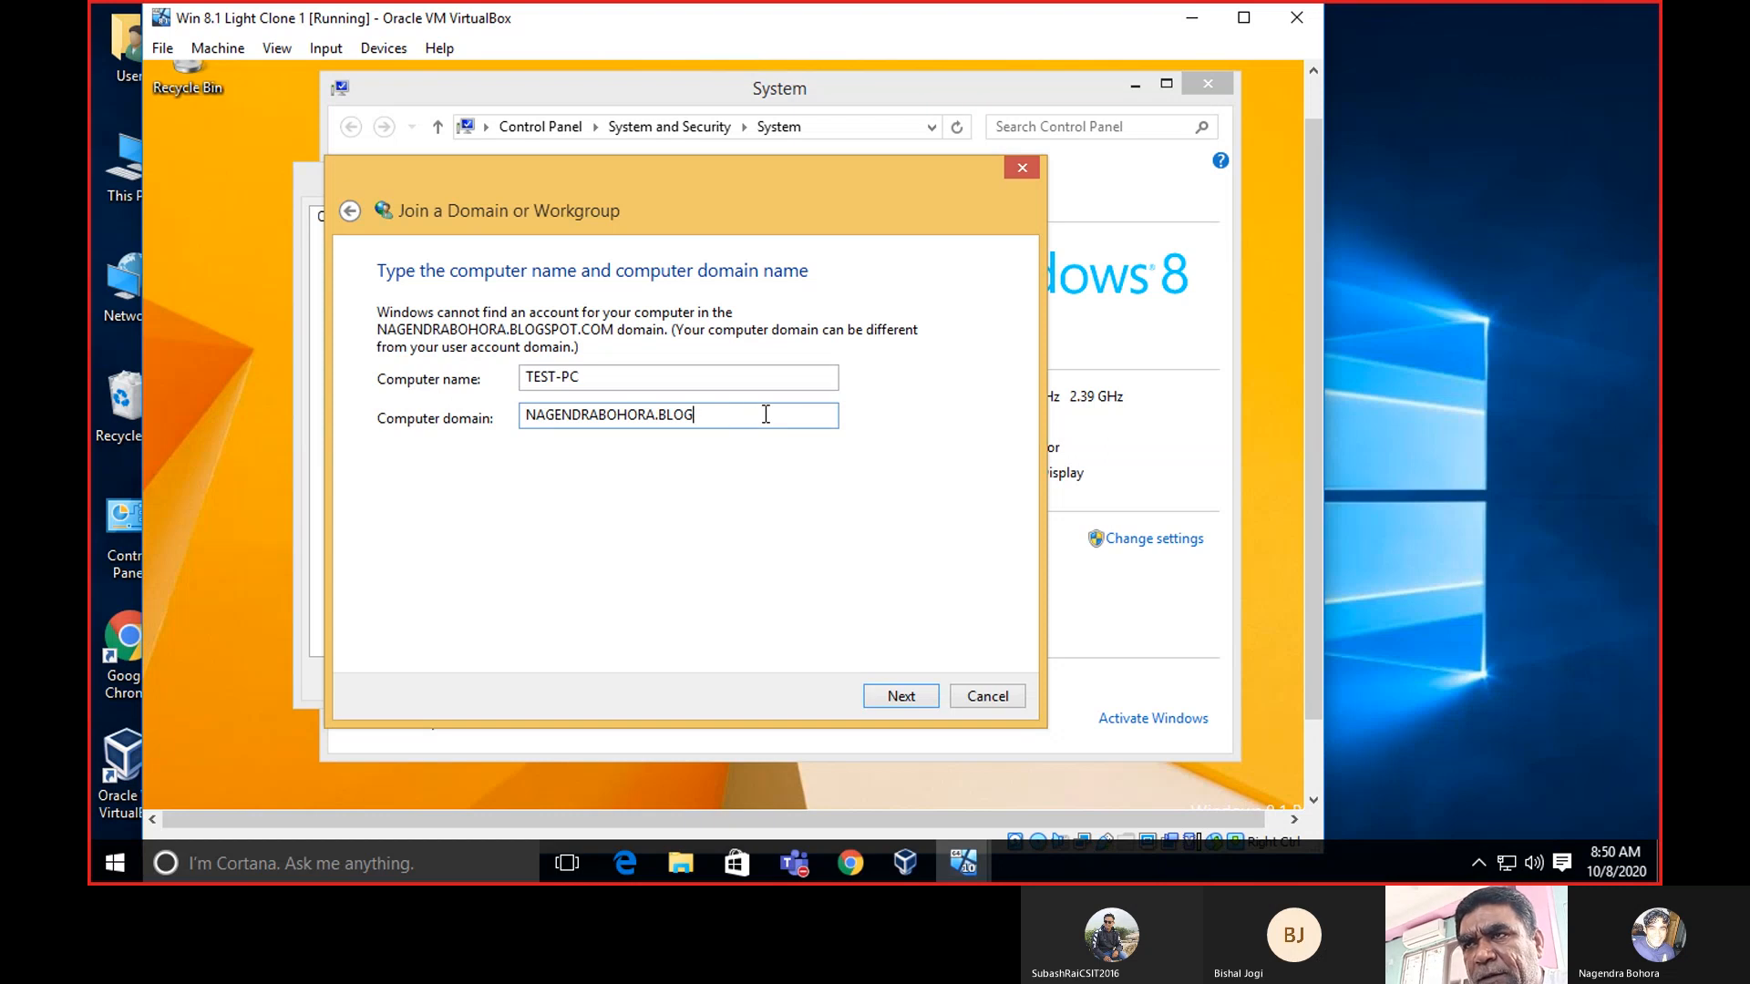
key("BackSpace")
key("BackSpace")
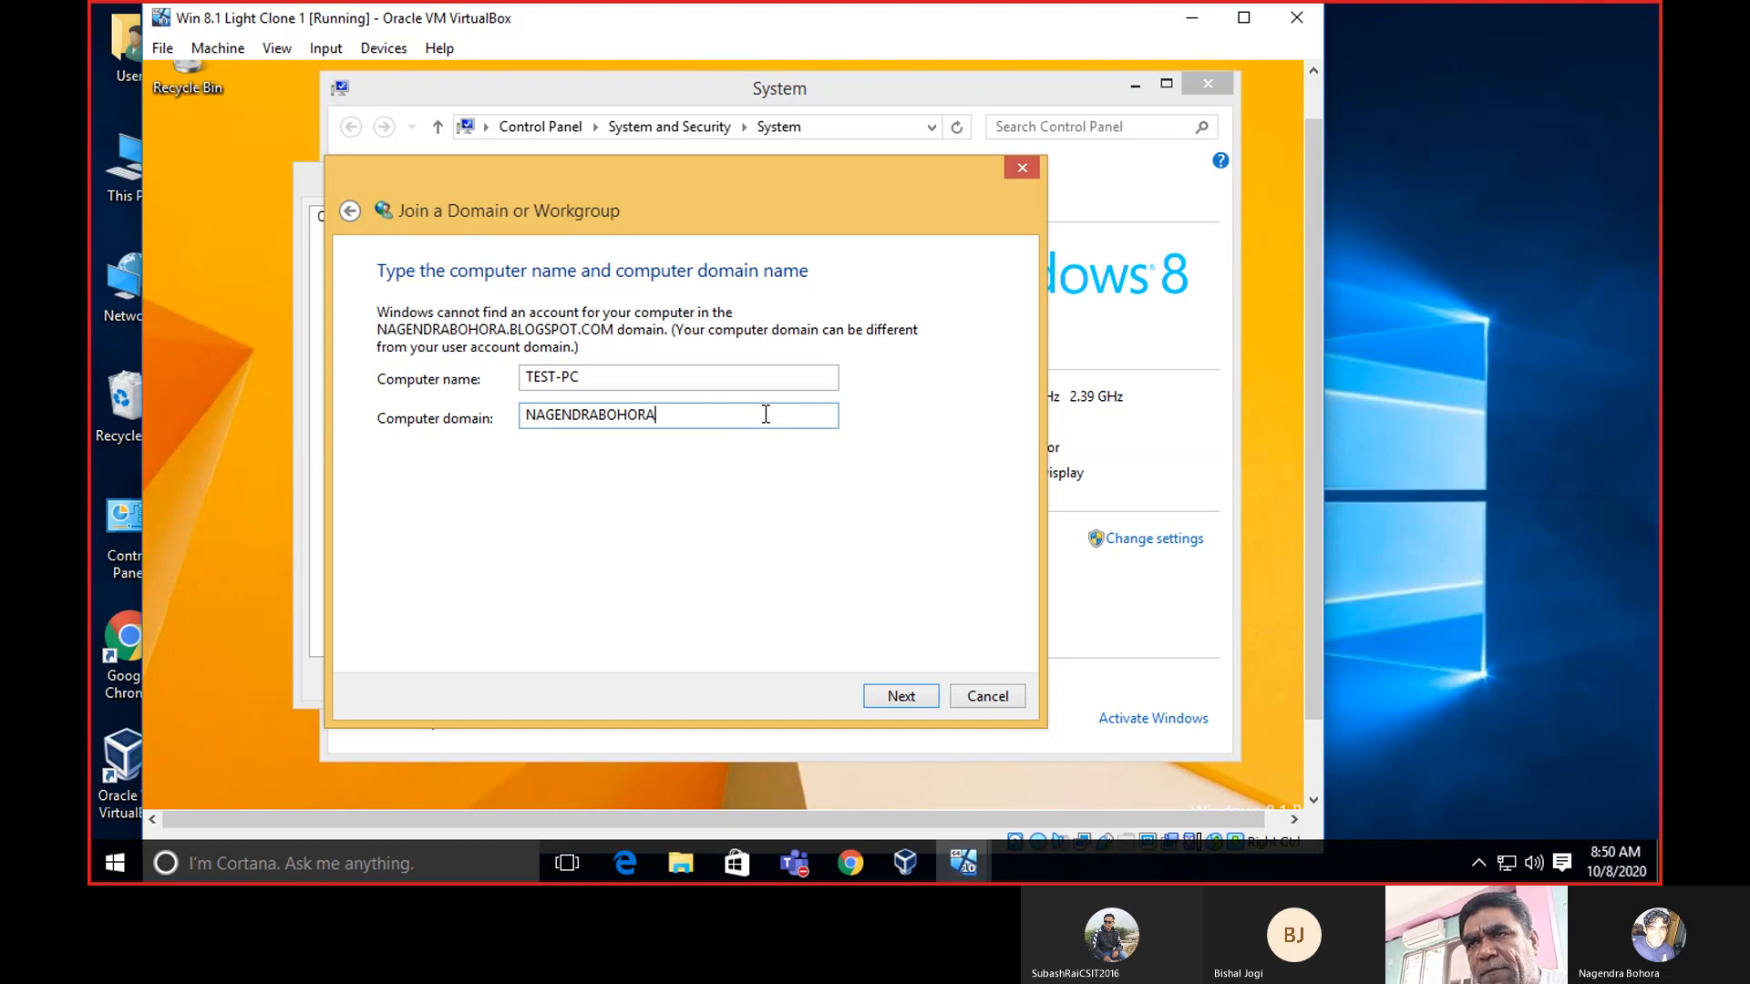
left_click(915, 694)
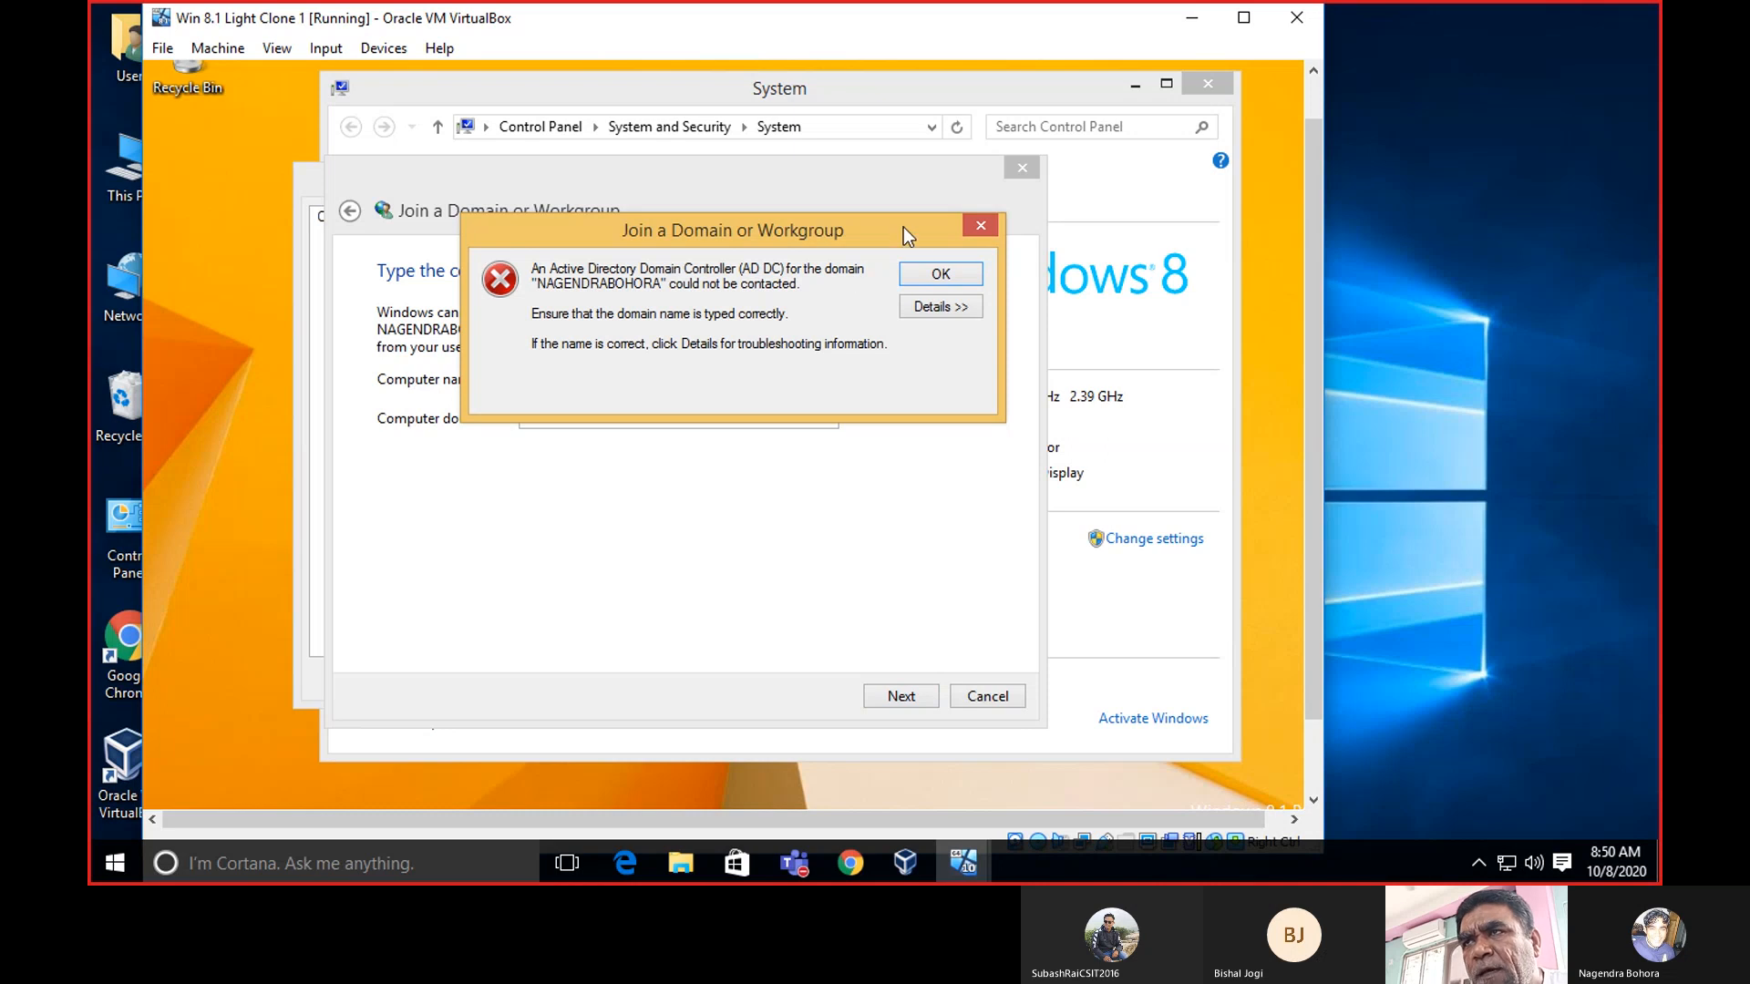
left_click(941, 275)
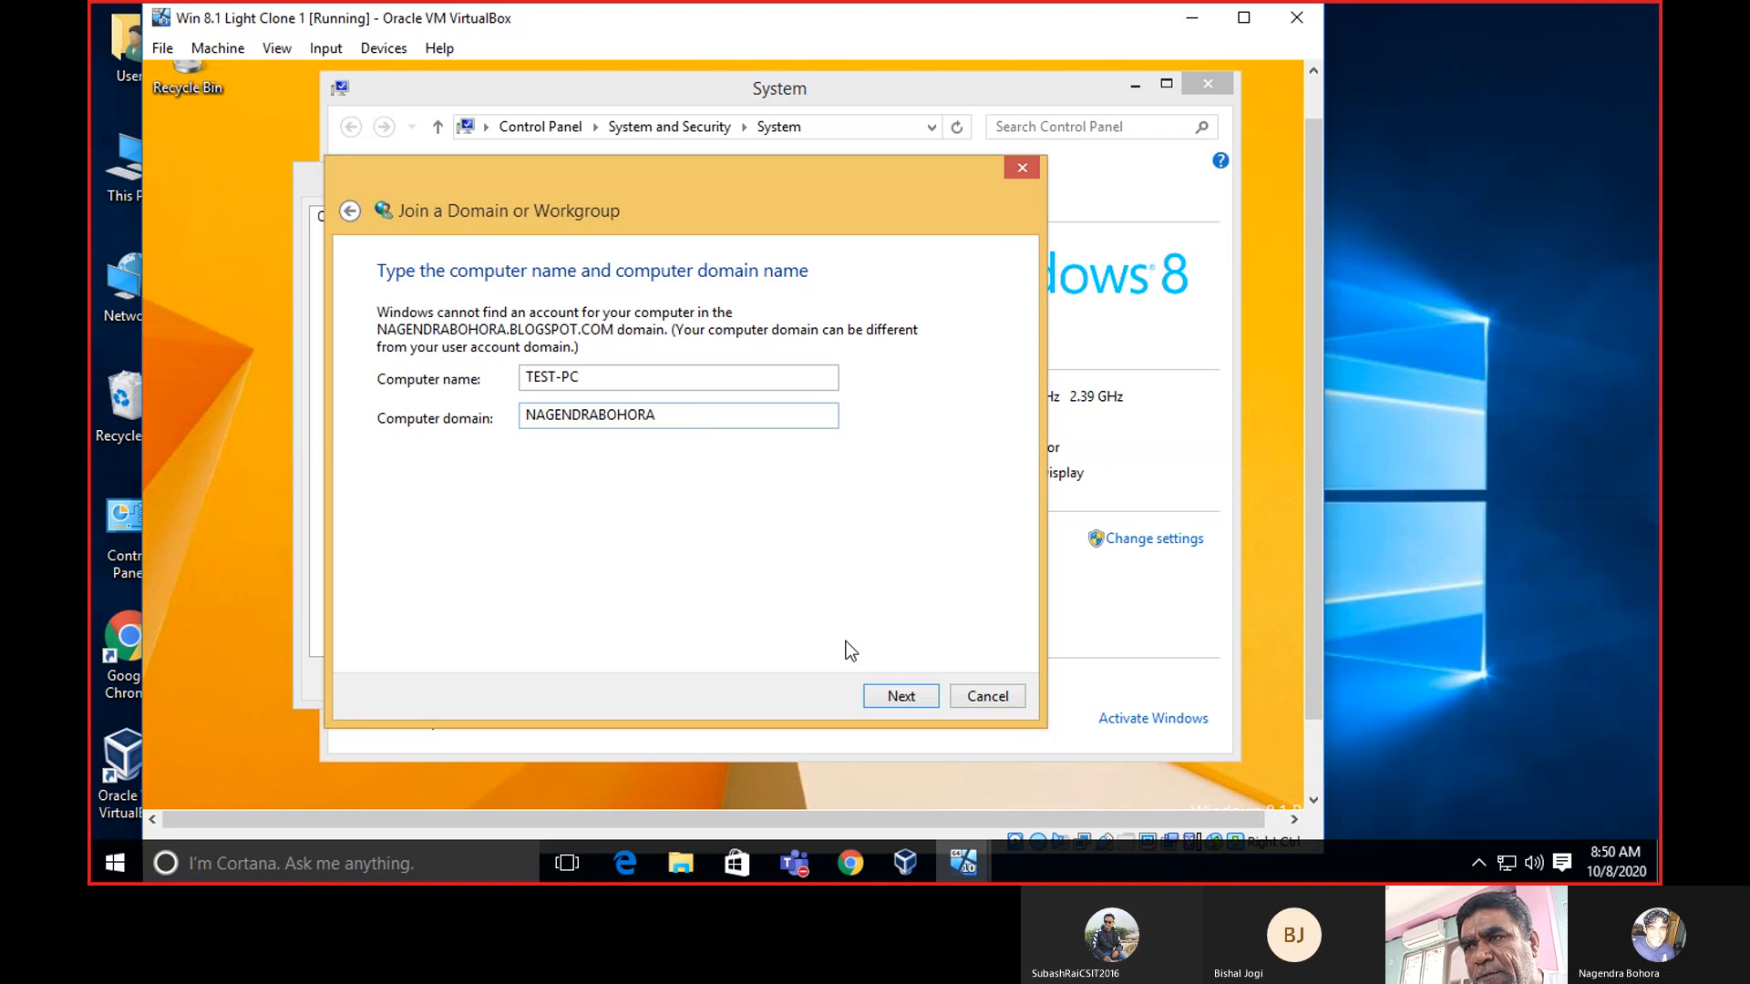
Restart Network ID as a business network using a domain, reaching the credentials page.
left_click(1014, 696)
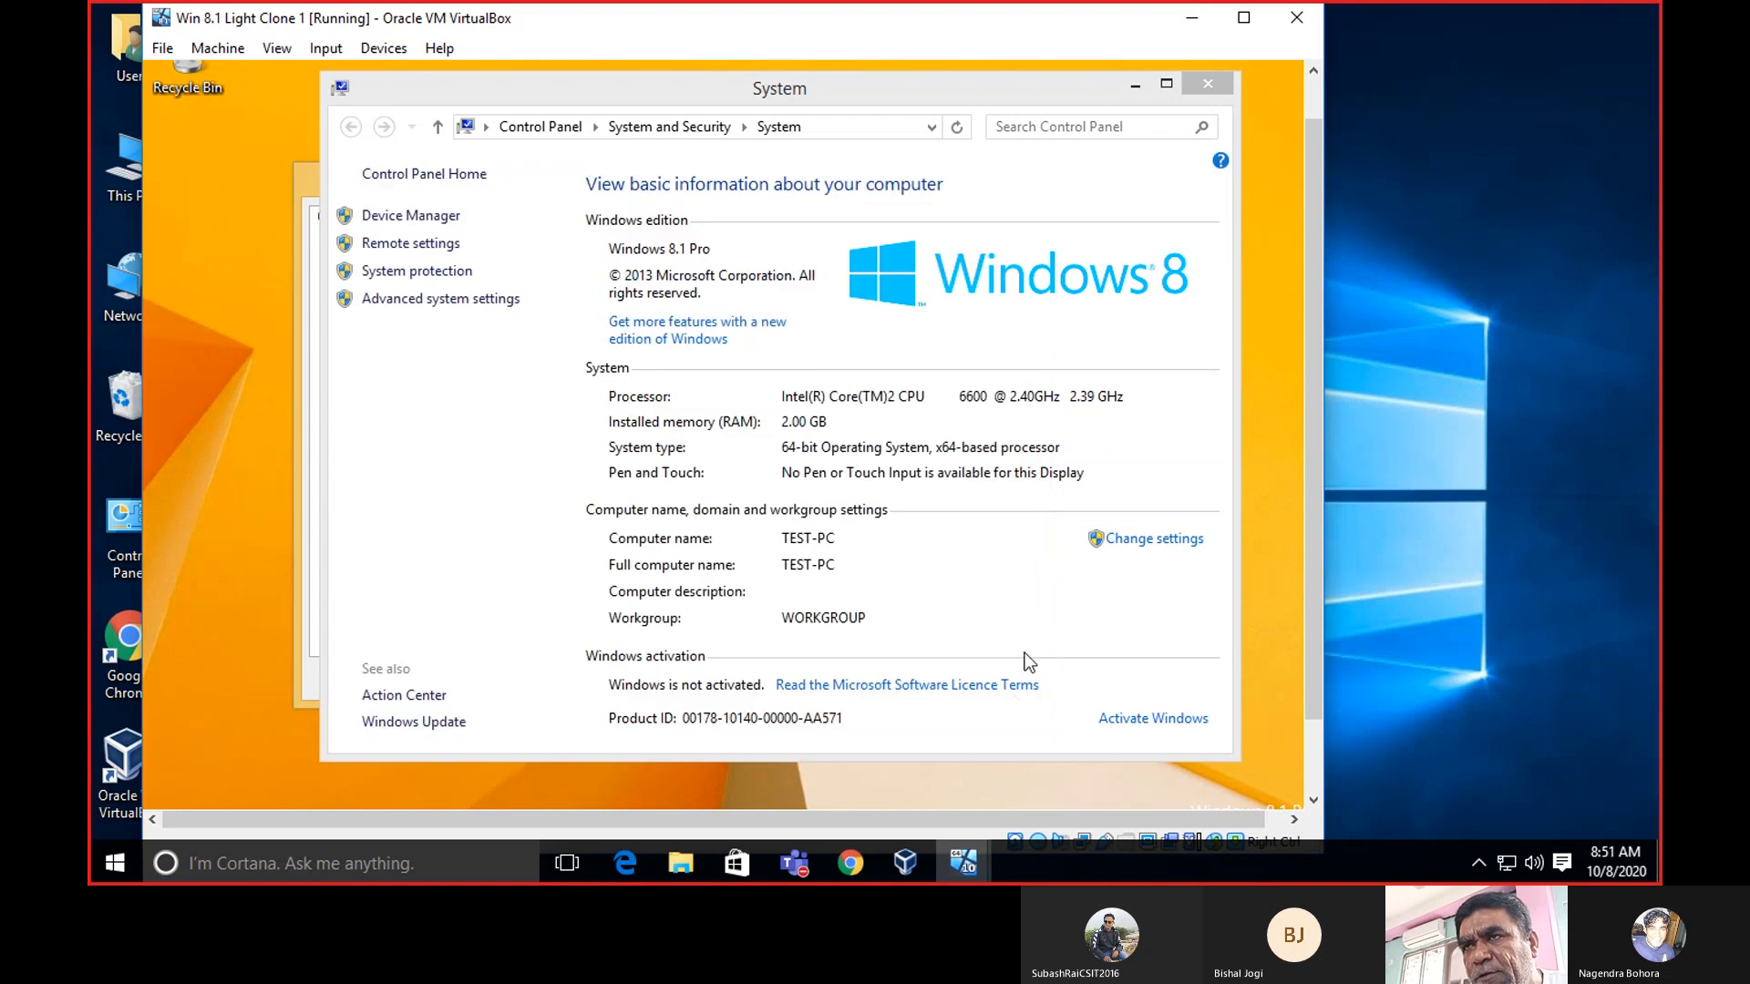
left_click(1156, 542)
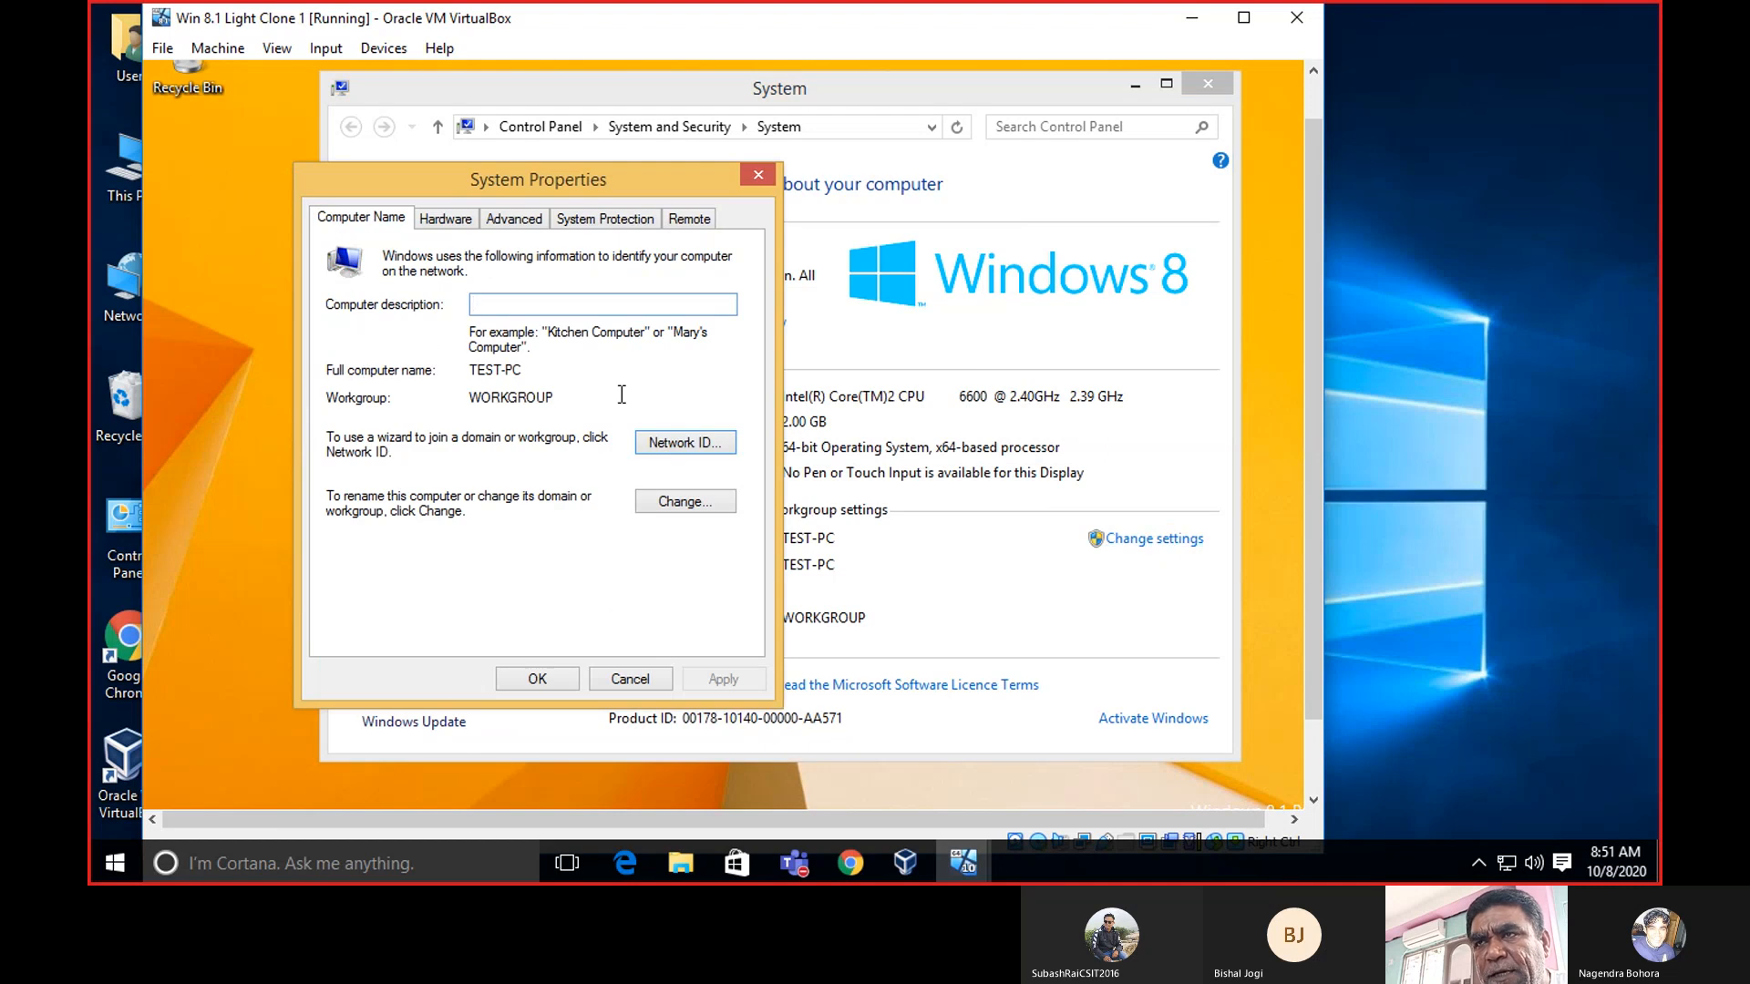
left_click(656, 440)
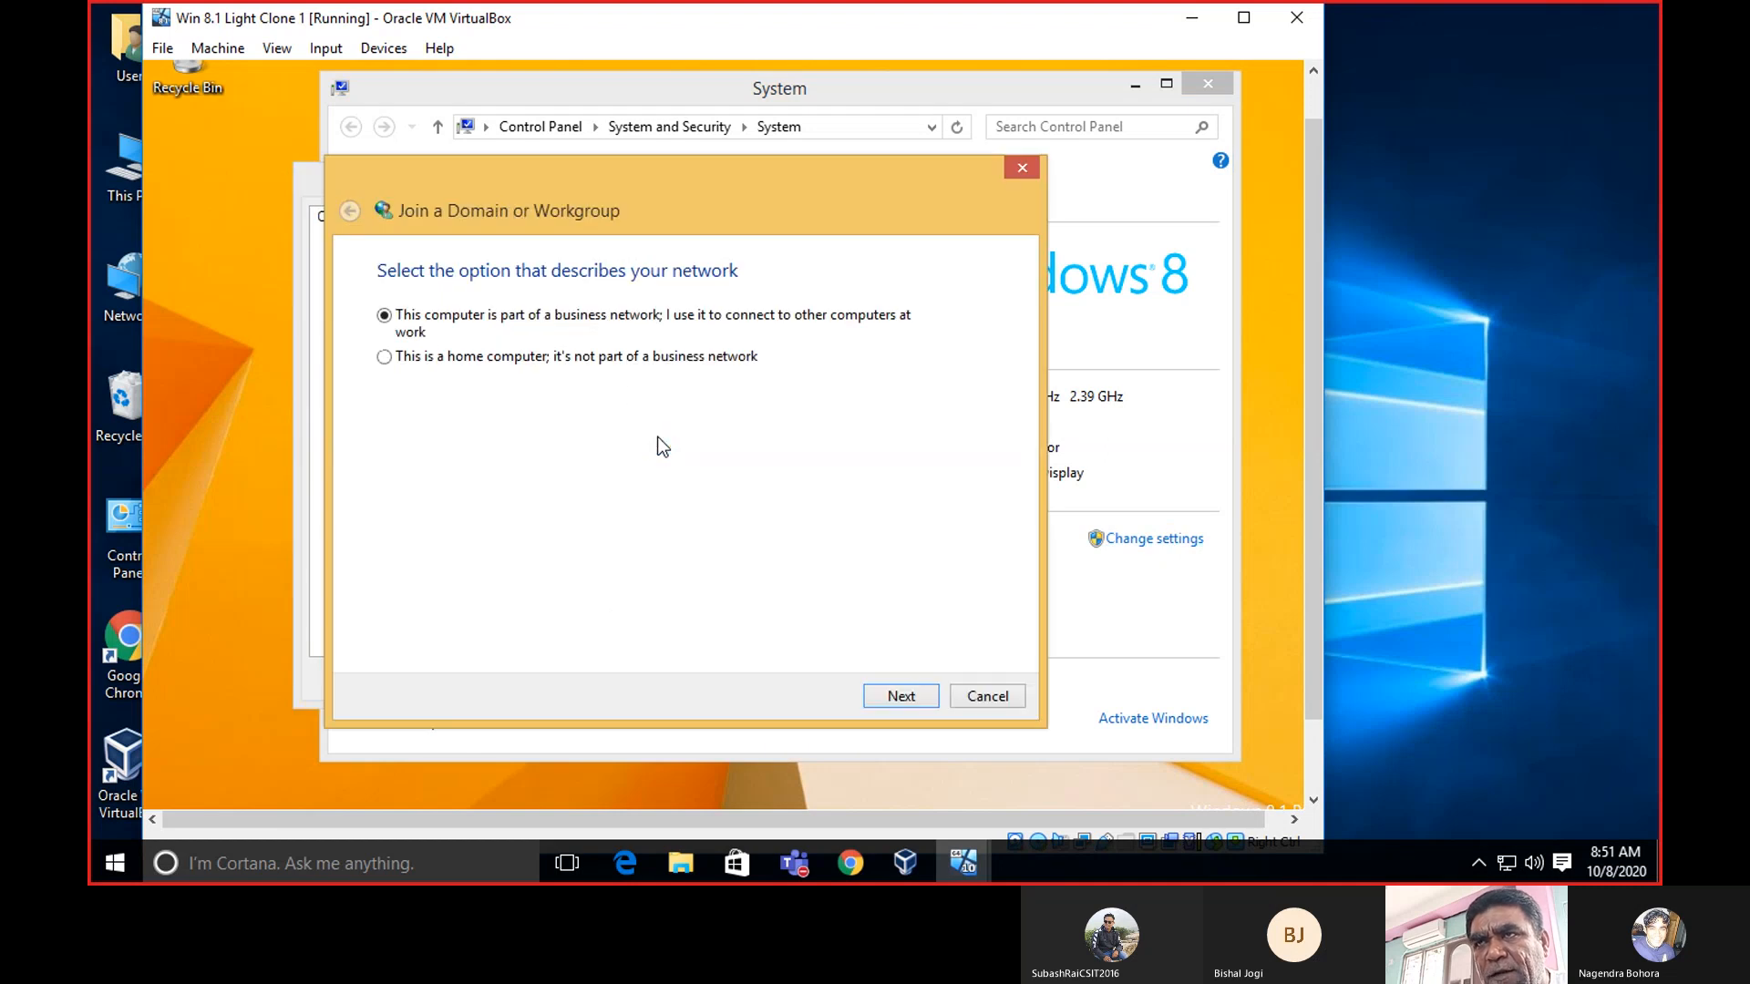
left_click(917, 693)
left_click(917, 698)
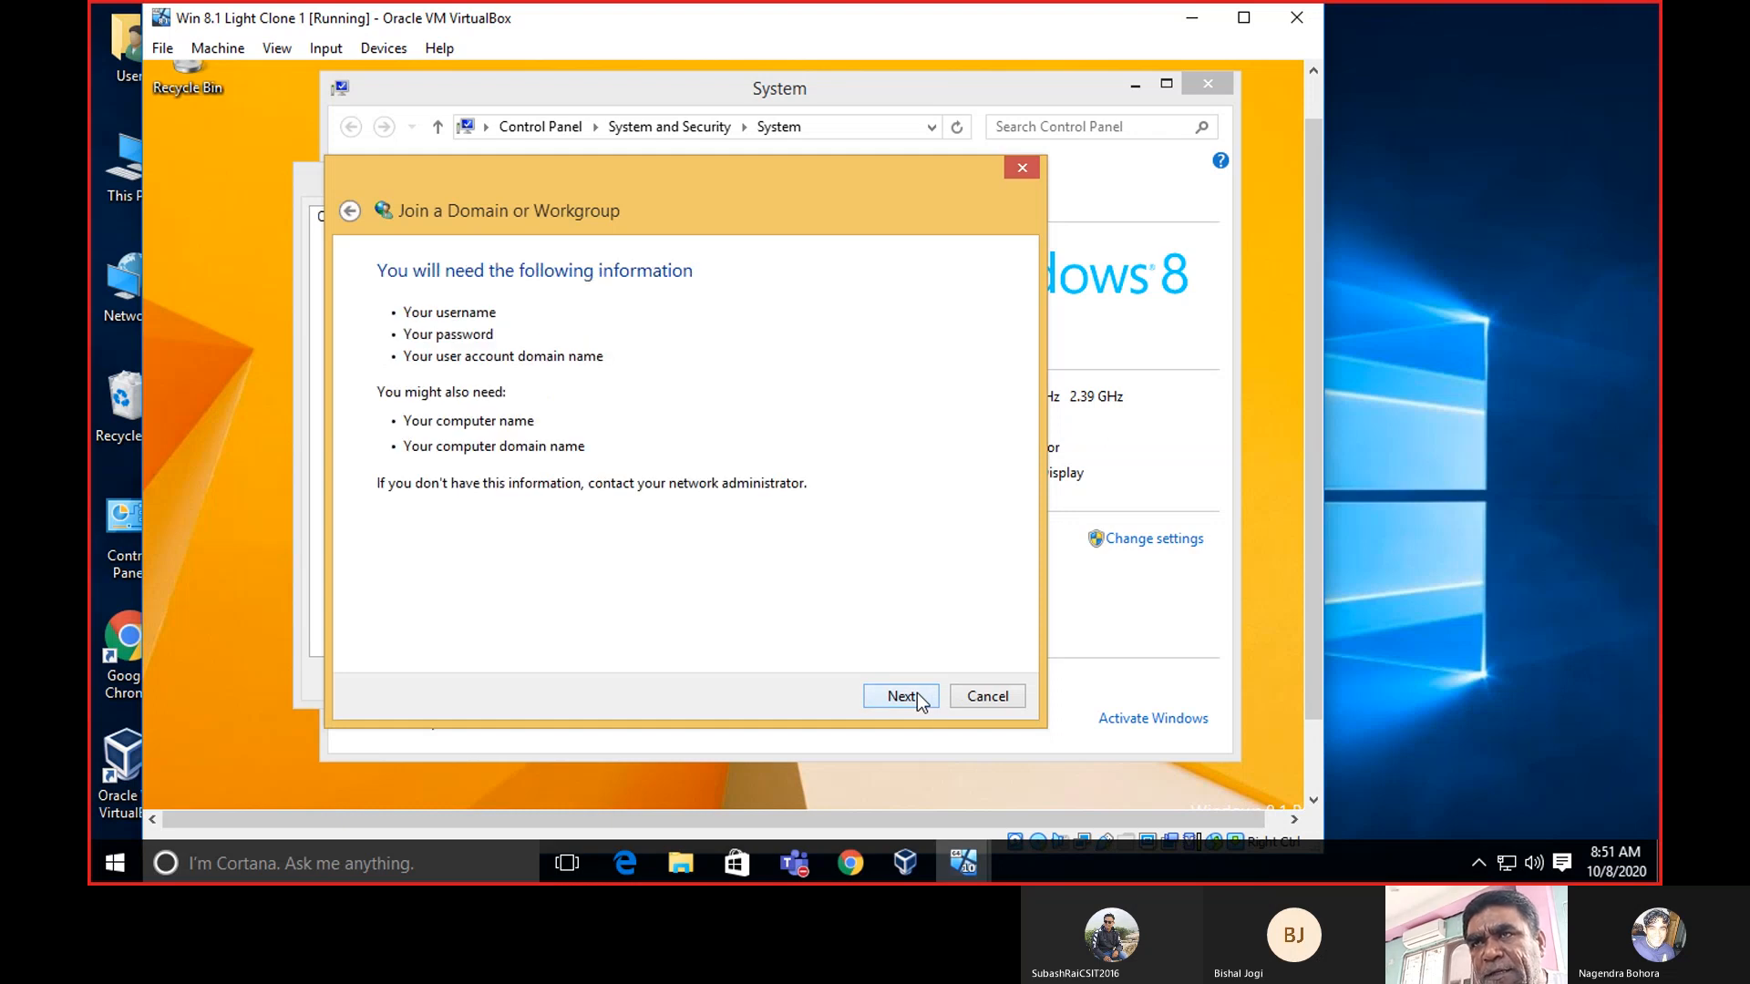
left_click(917, 693)
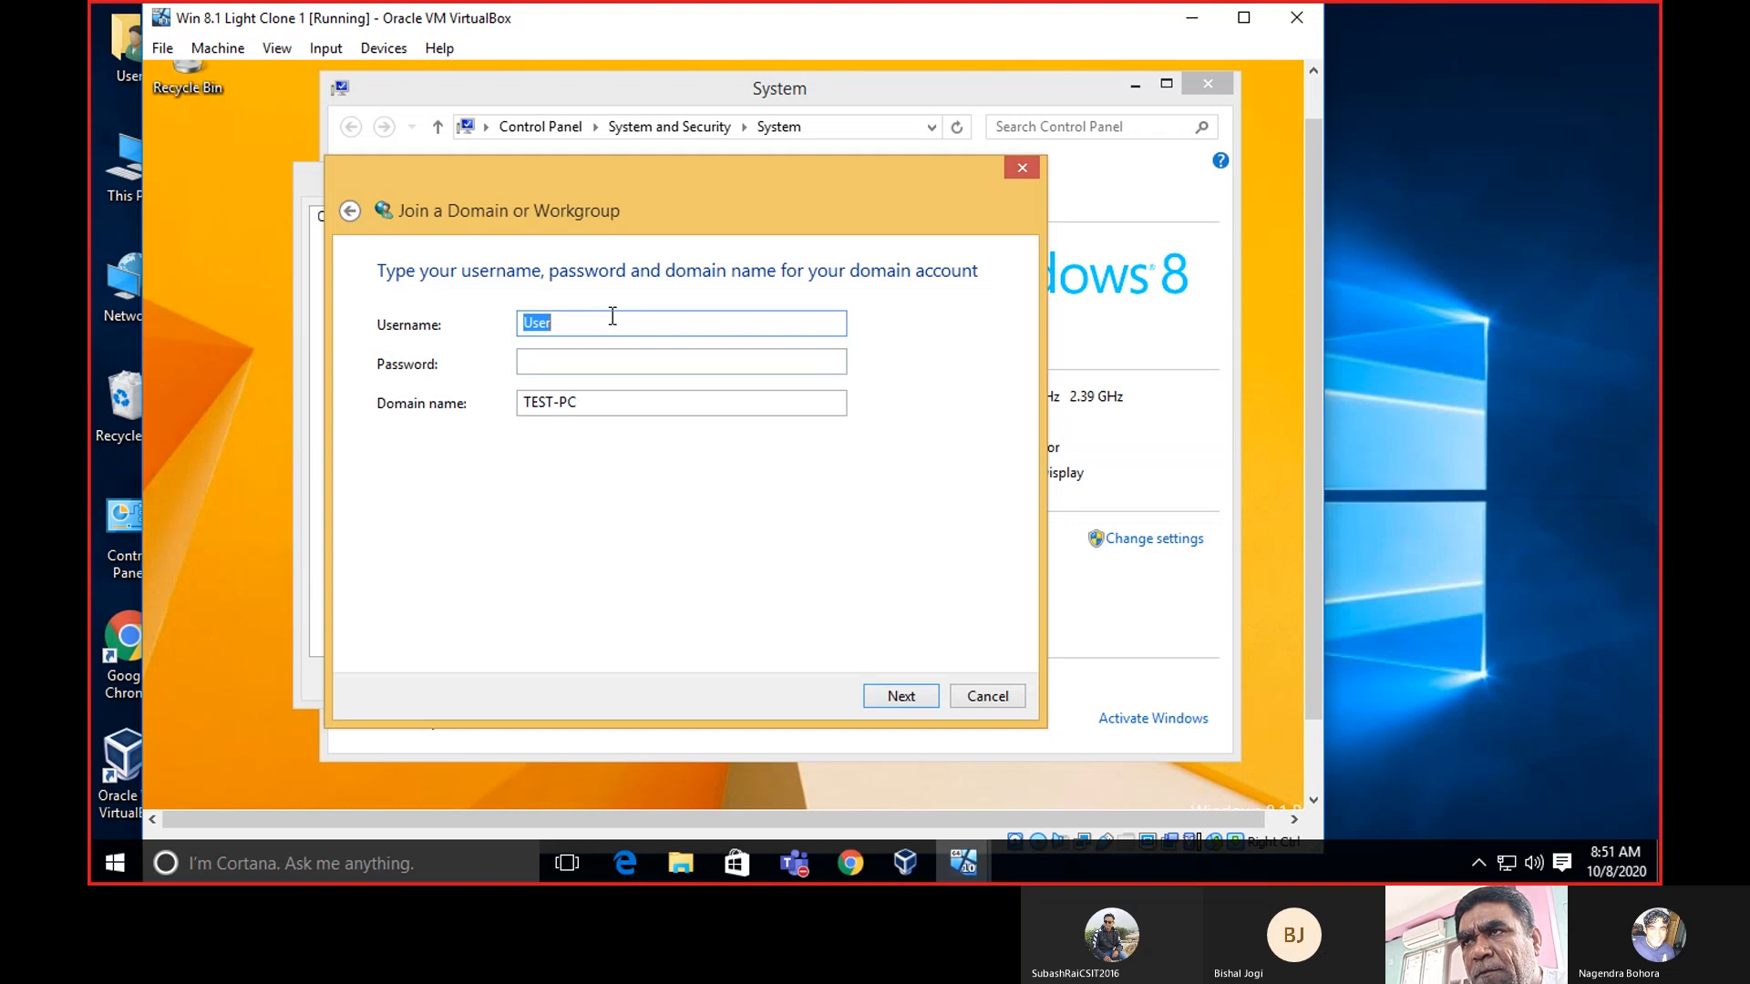
Enter Administrator as the user name and type the account password.
key("BackSpace")
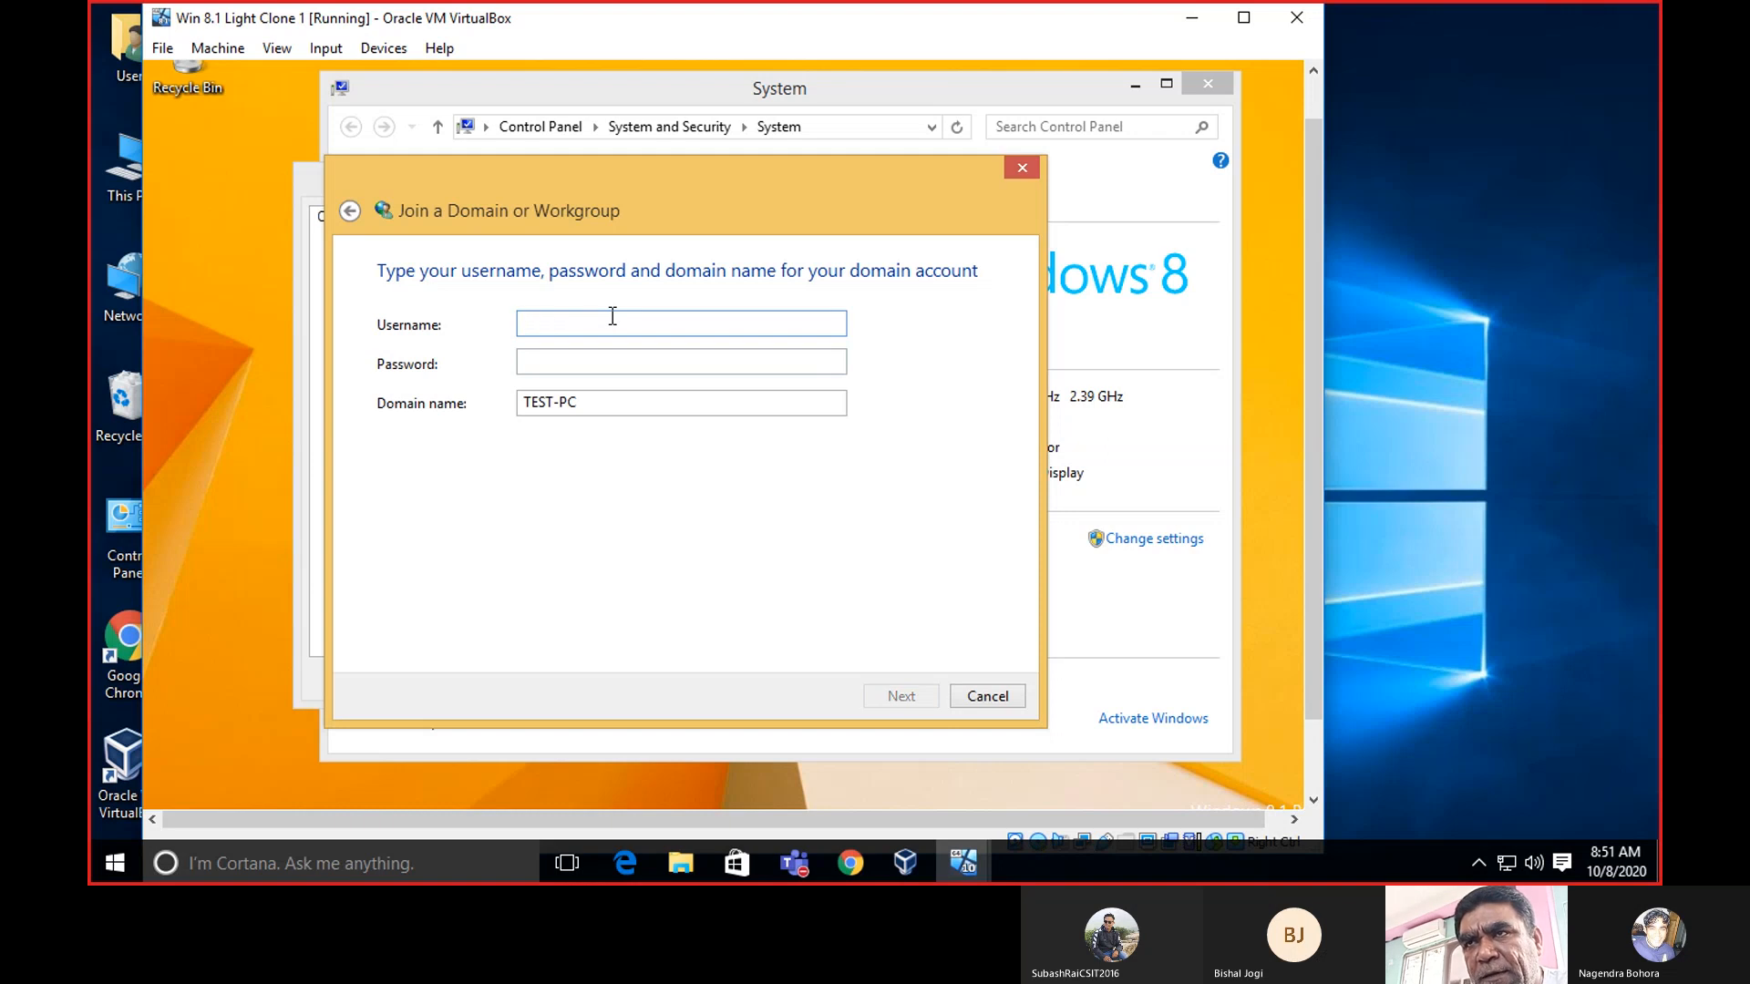
type("A")
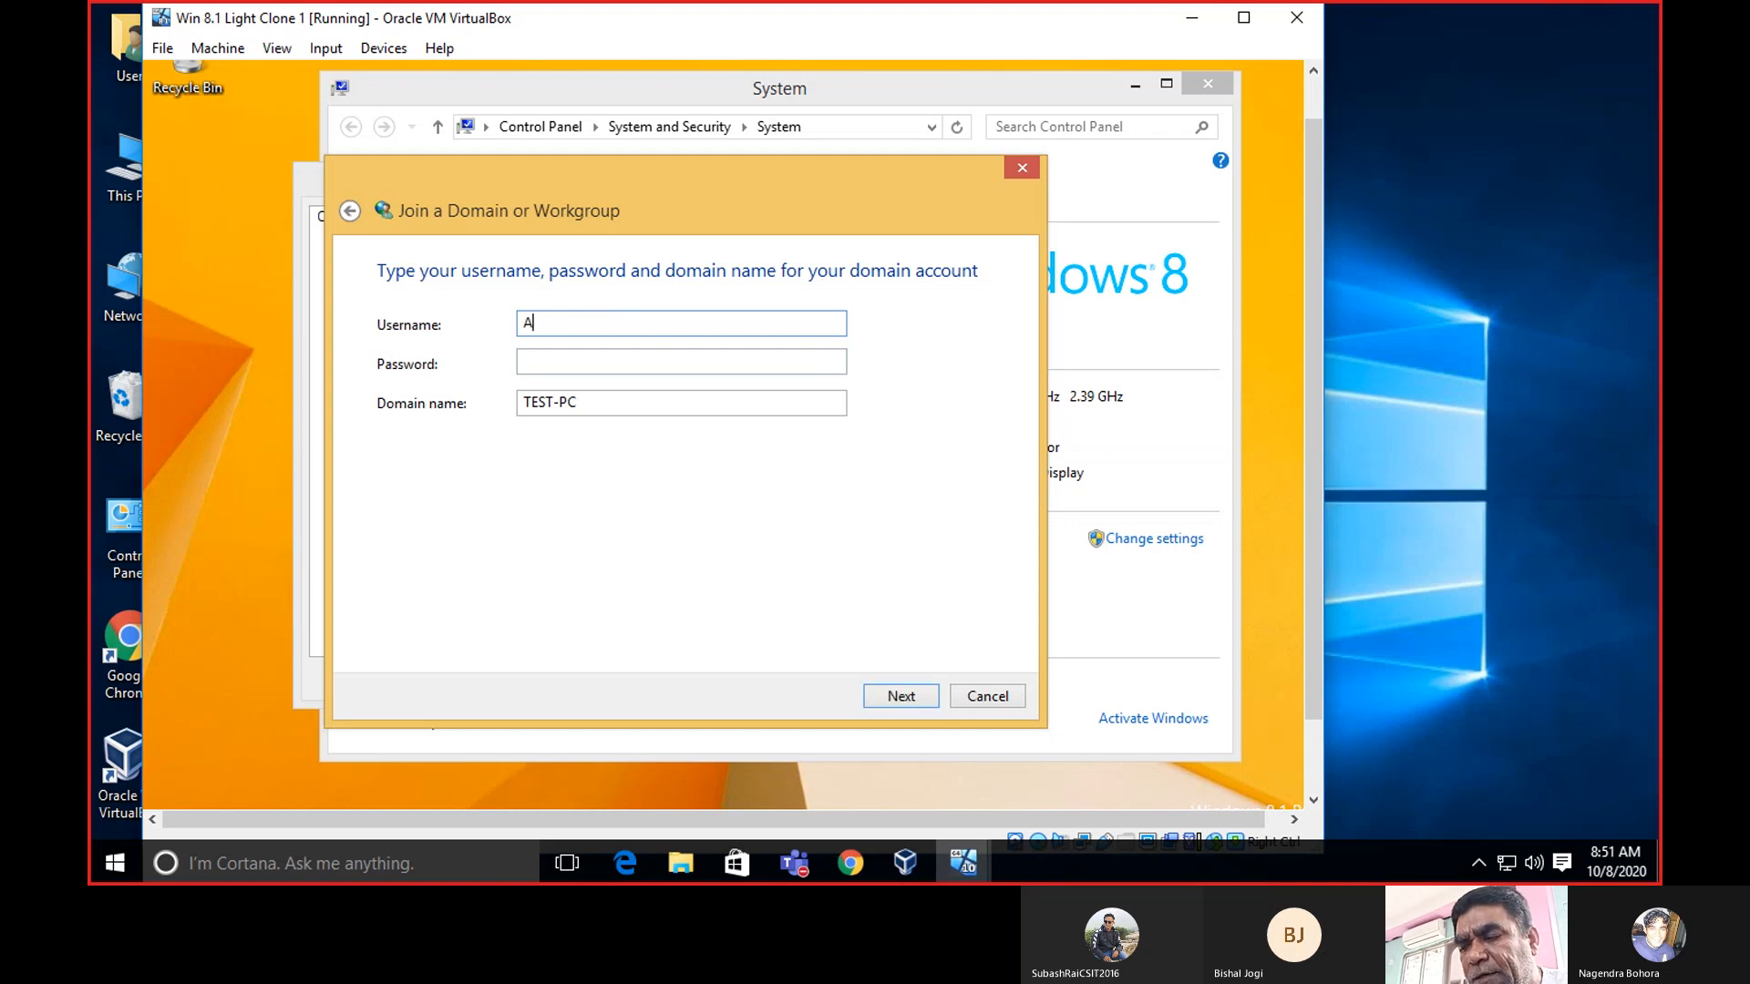
type("dm")
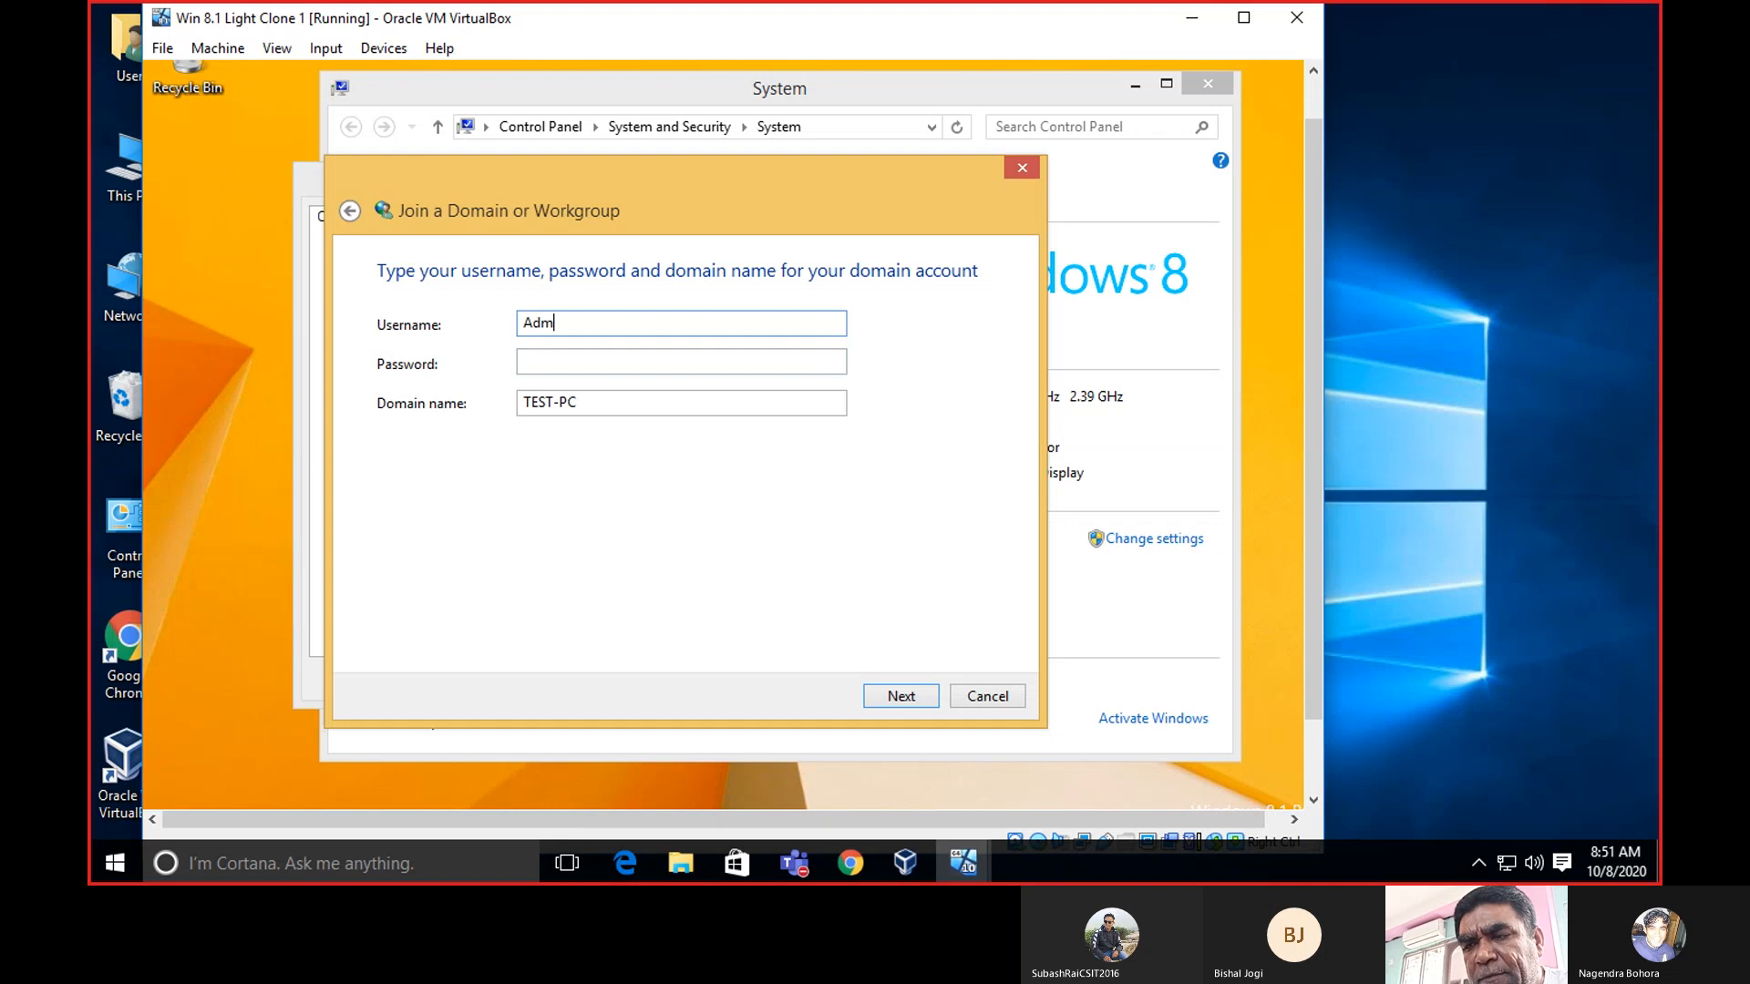
type("inistrat")
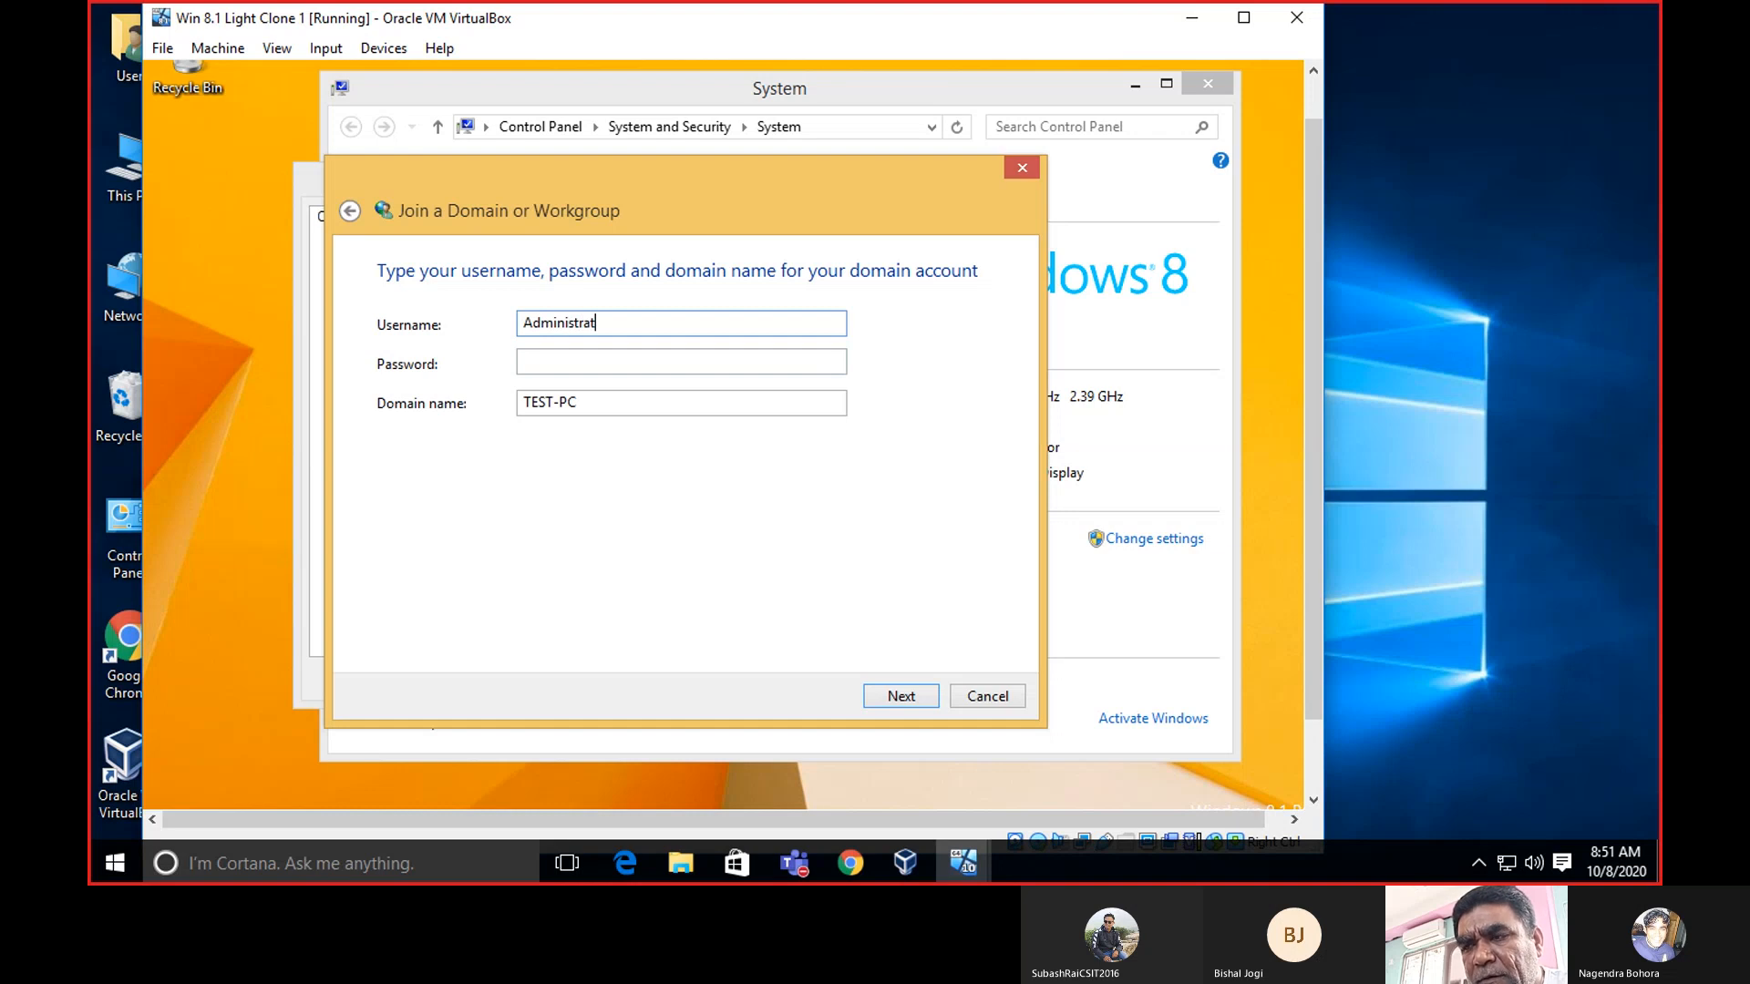
type("or")
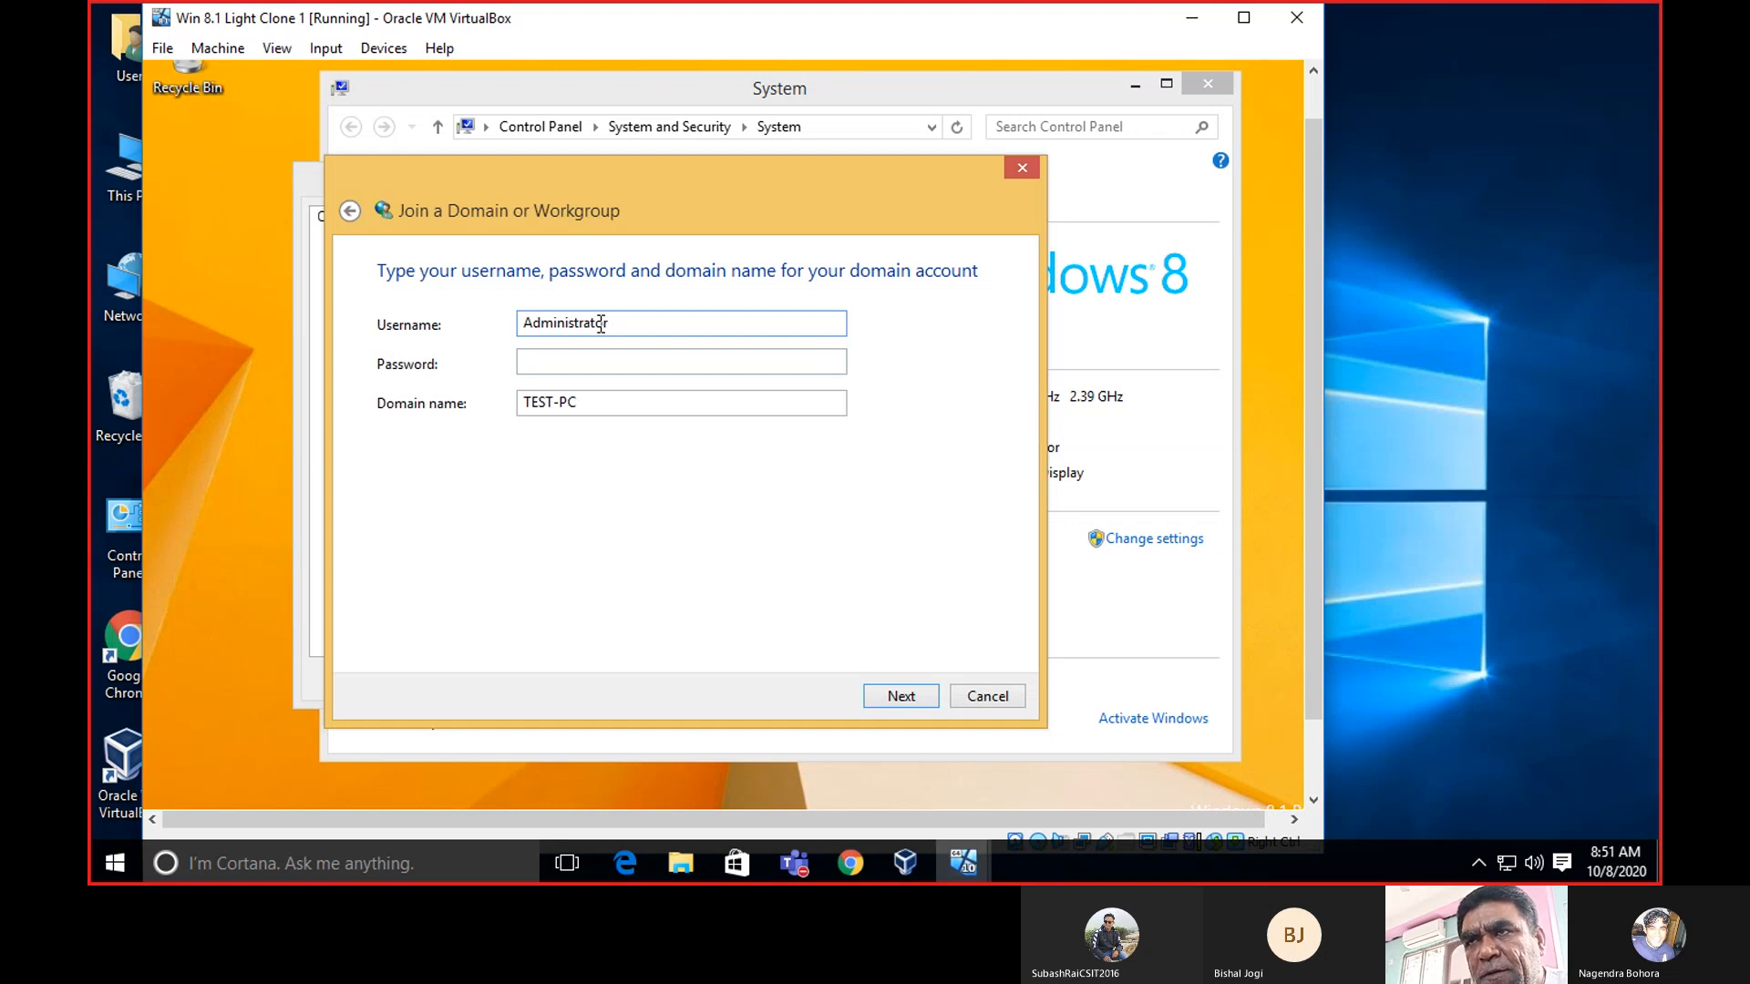
left_click(595, 364)
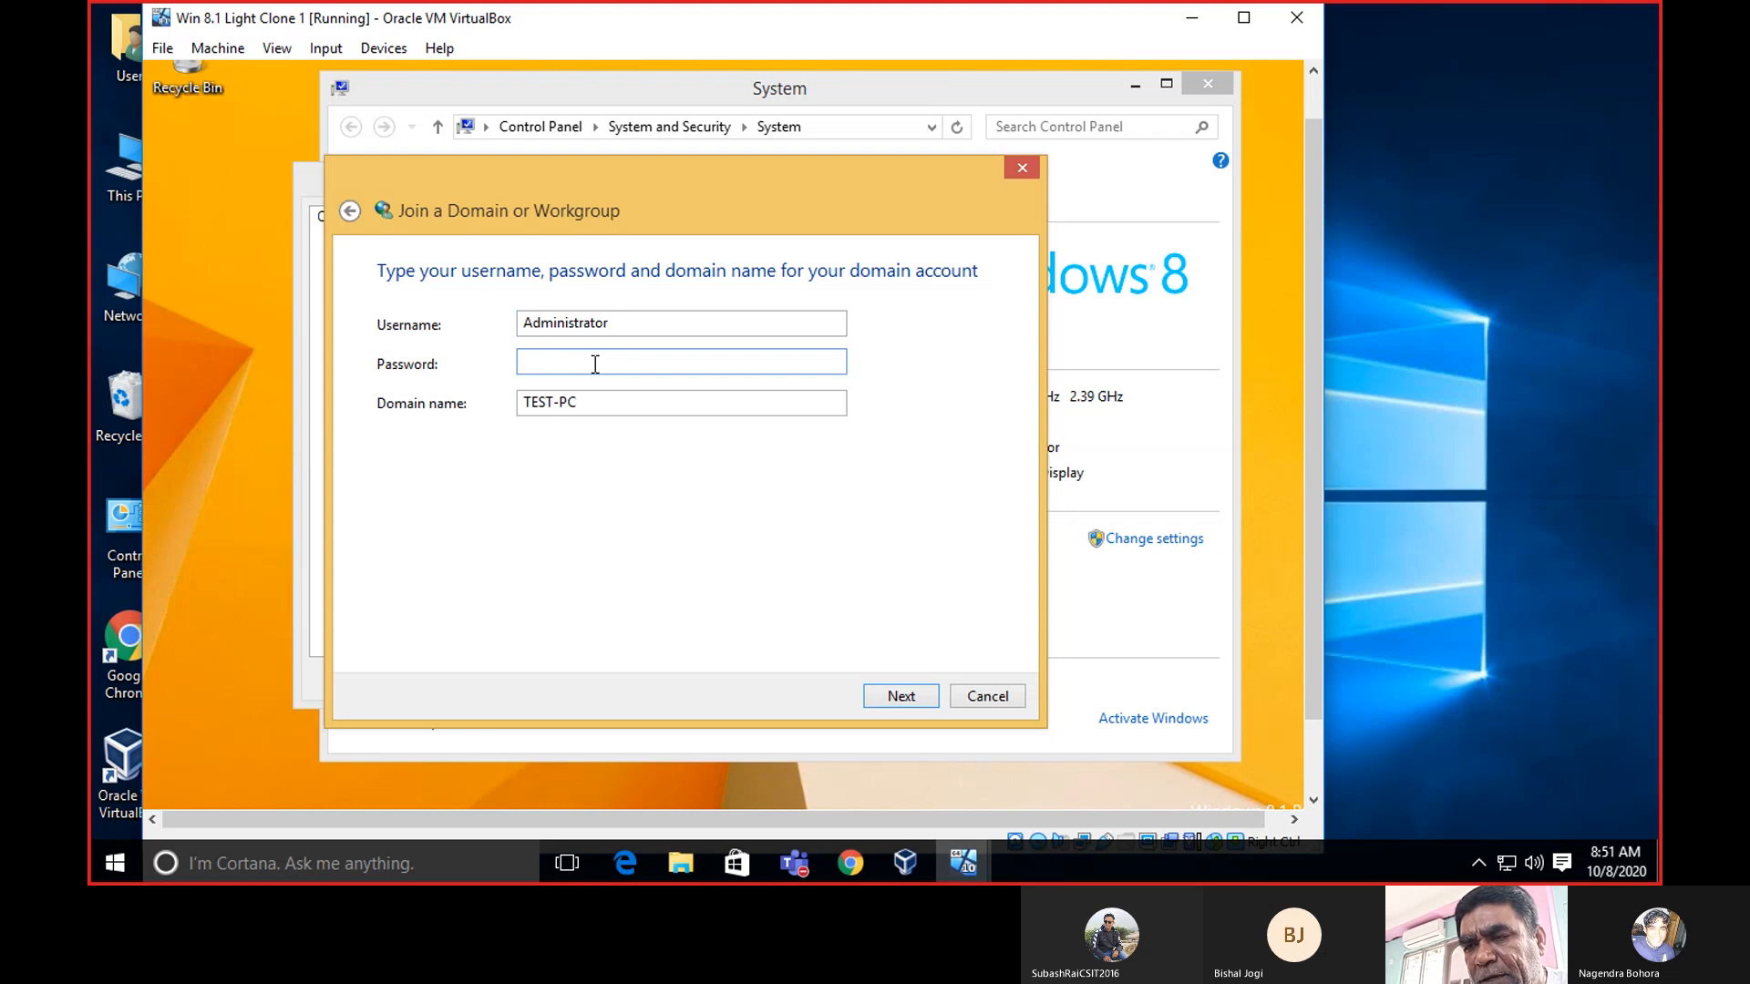
type("a")
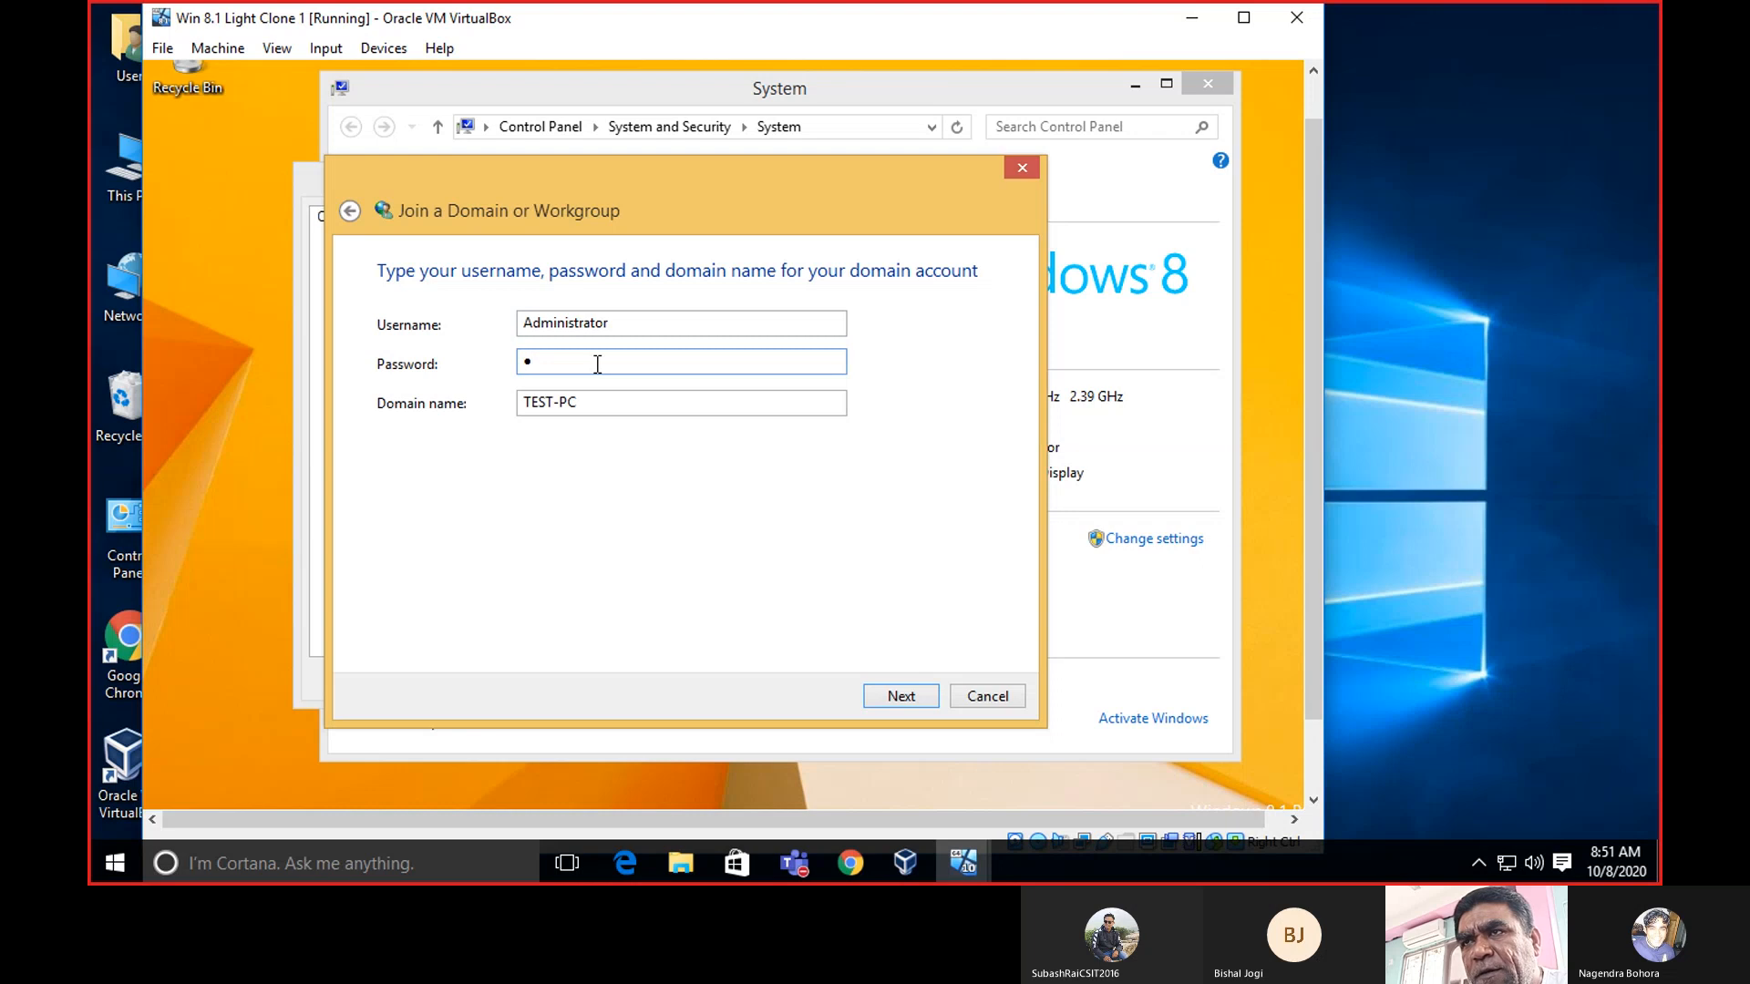
type("a")
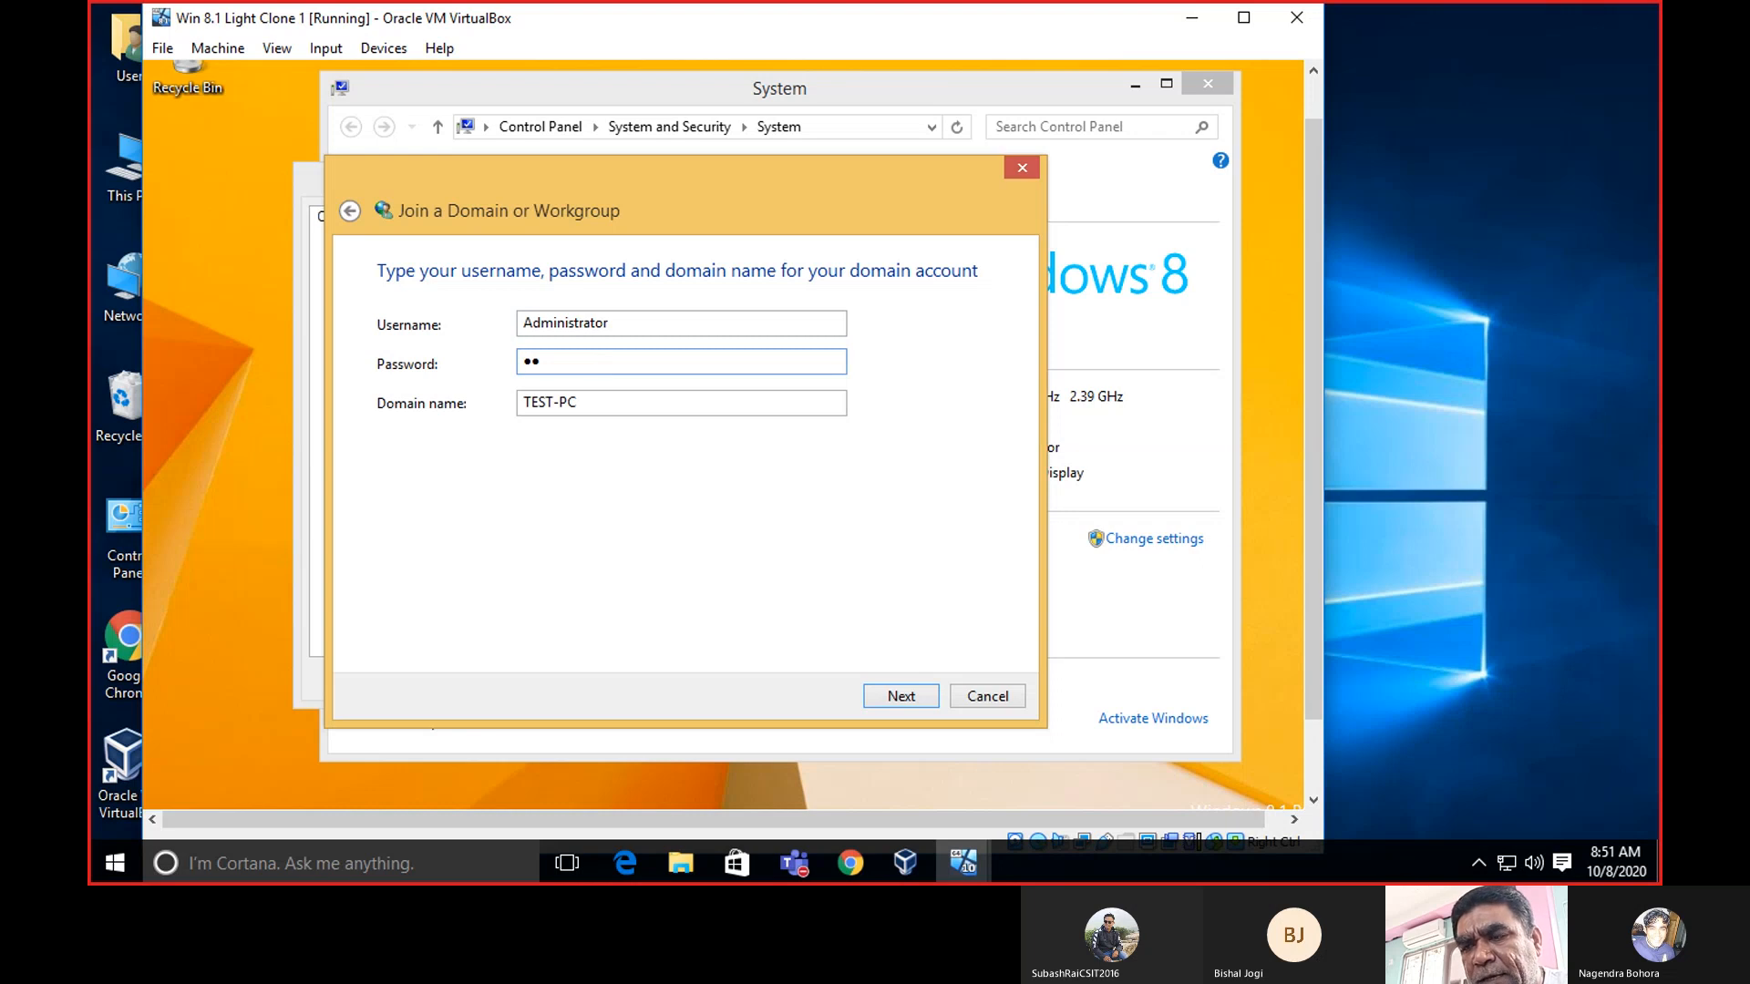
type("aa")
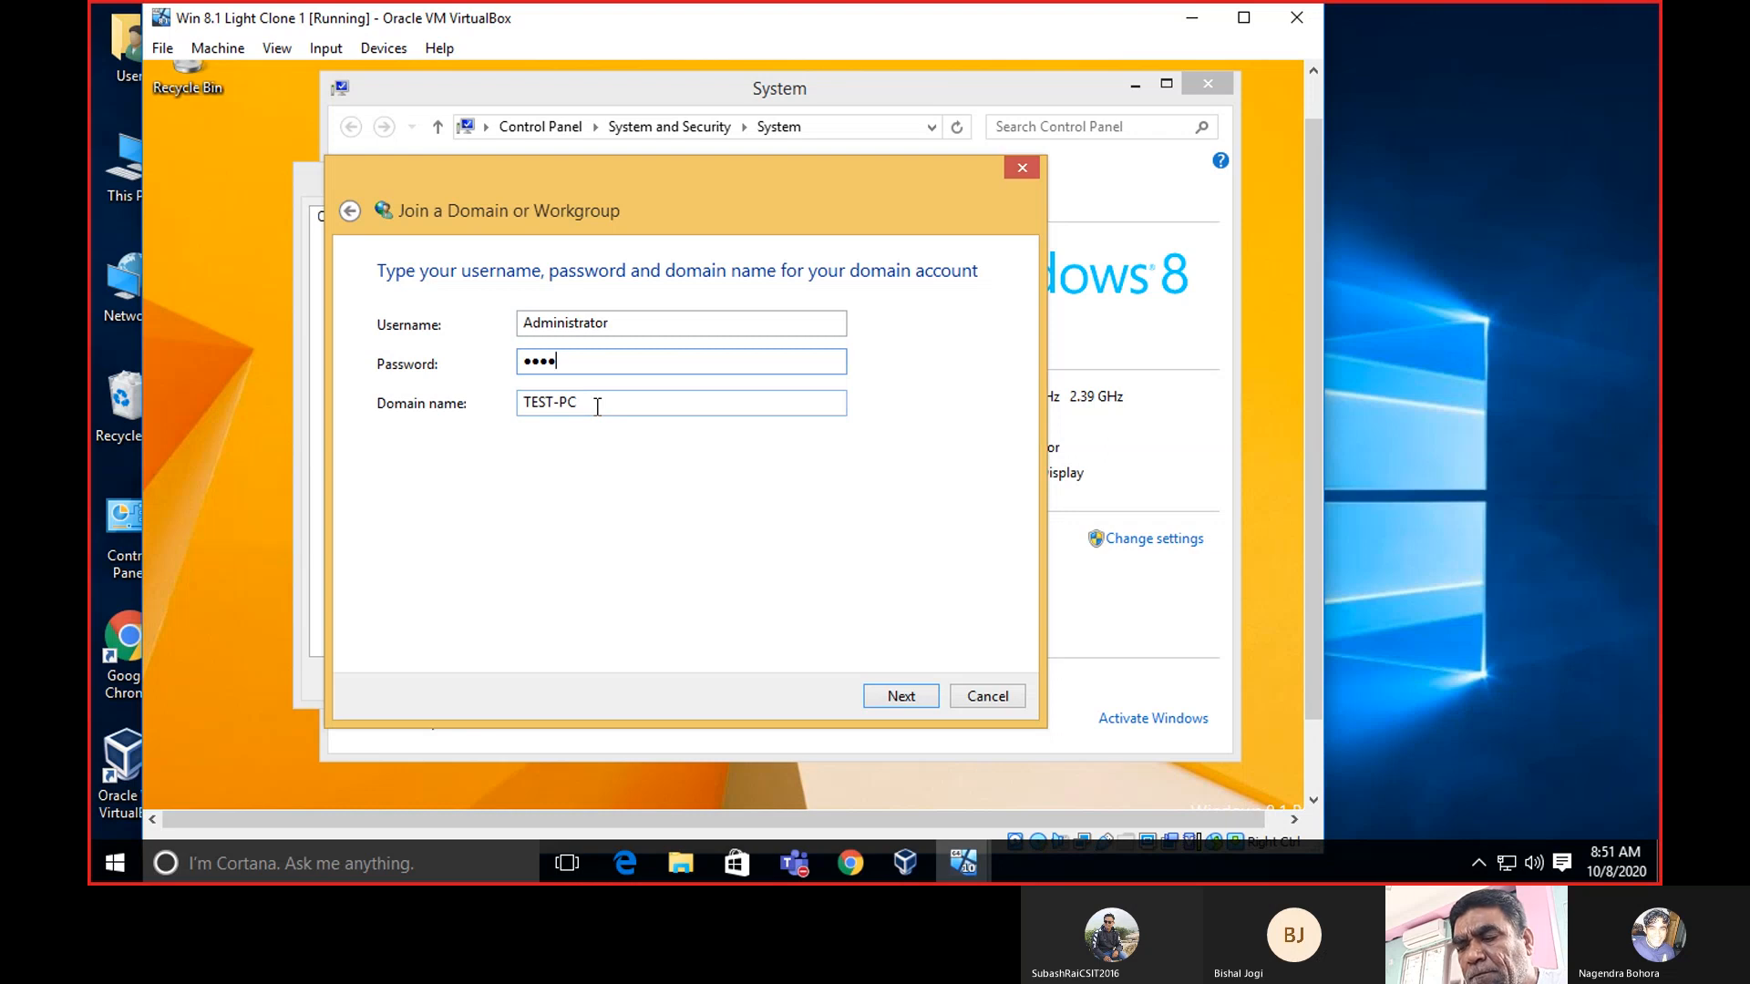
Replace TEST-PC in Domain name with the bare lab domain name.
left_click(597, 406)
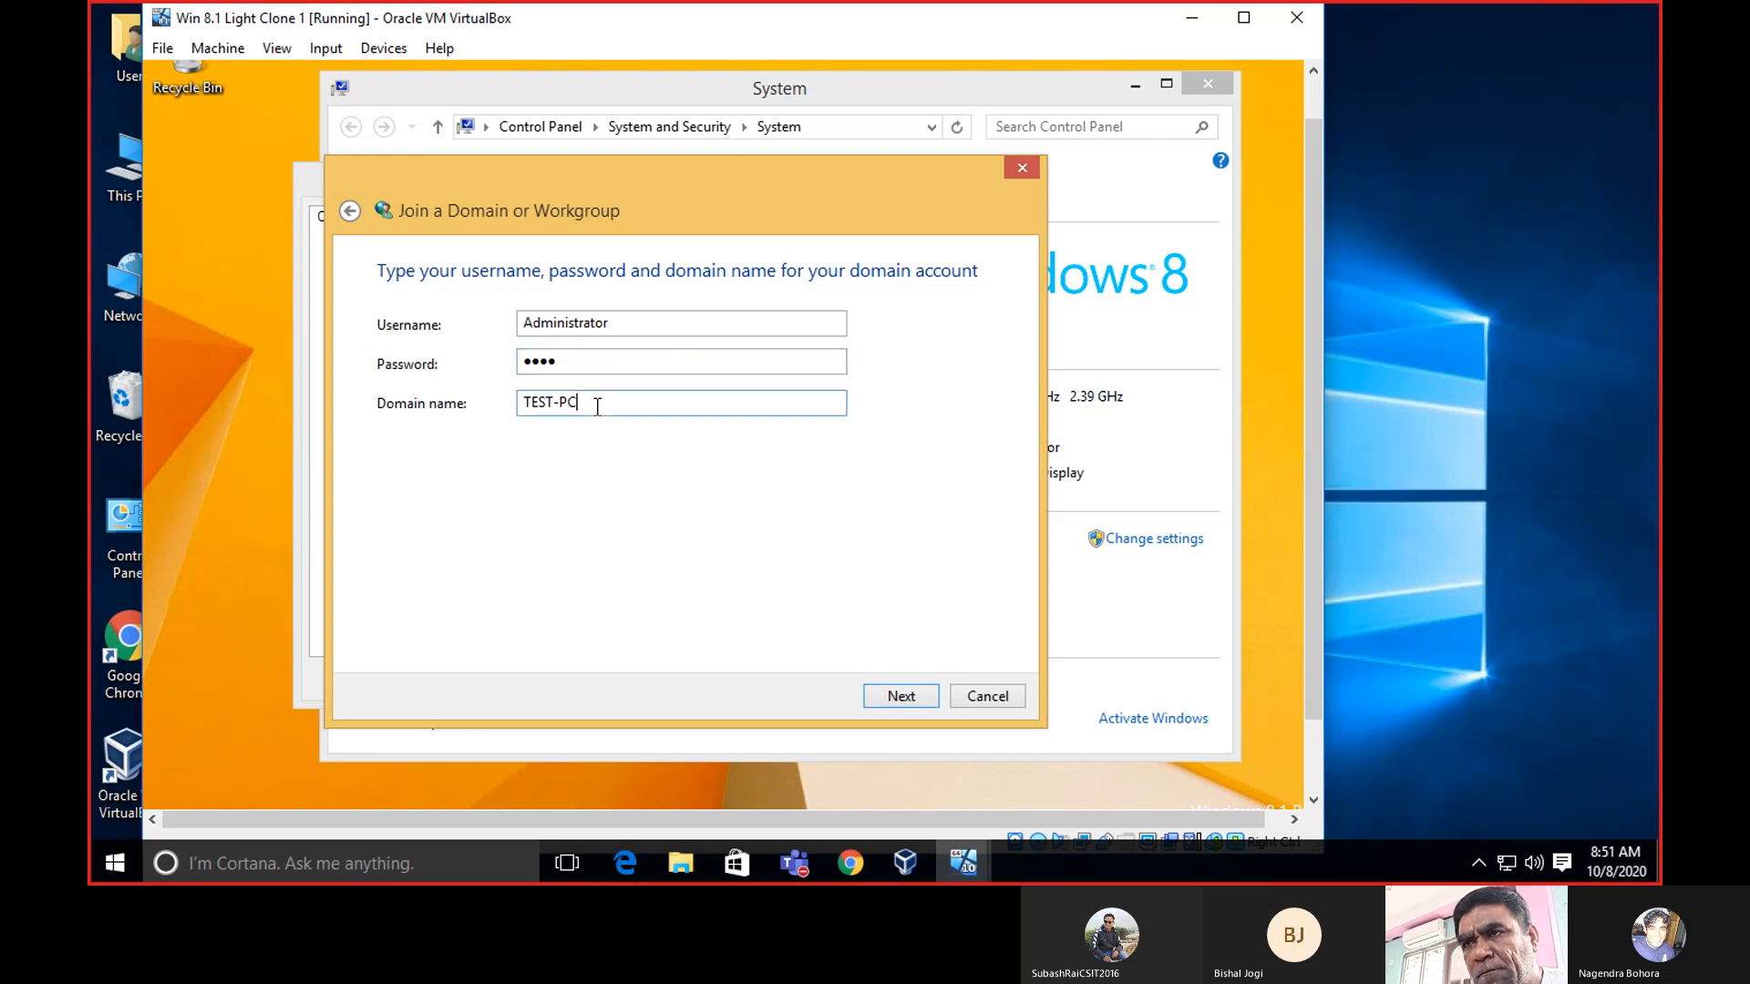
key("BackSpace")
key("BackSpace")
key("BackSpace")
key("BackSpace")
key("BackSpace")
key("BackSpace")
key("BackSpace")
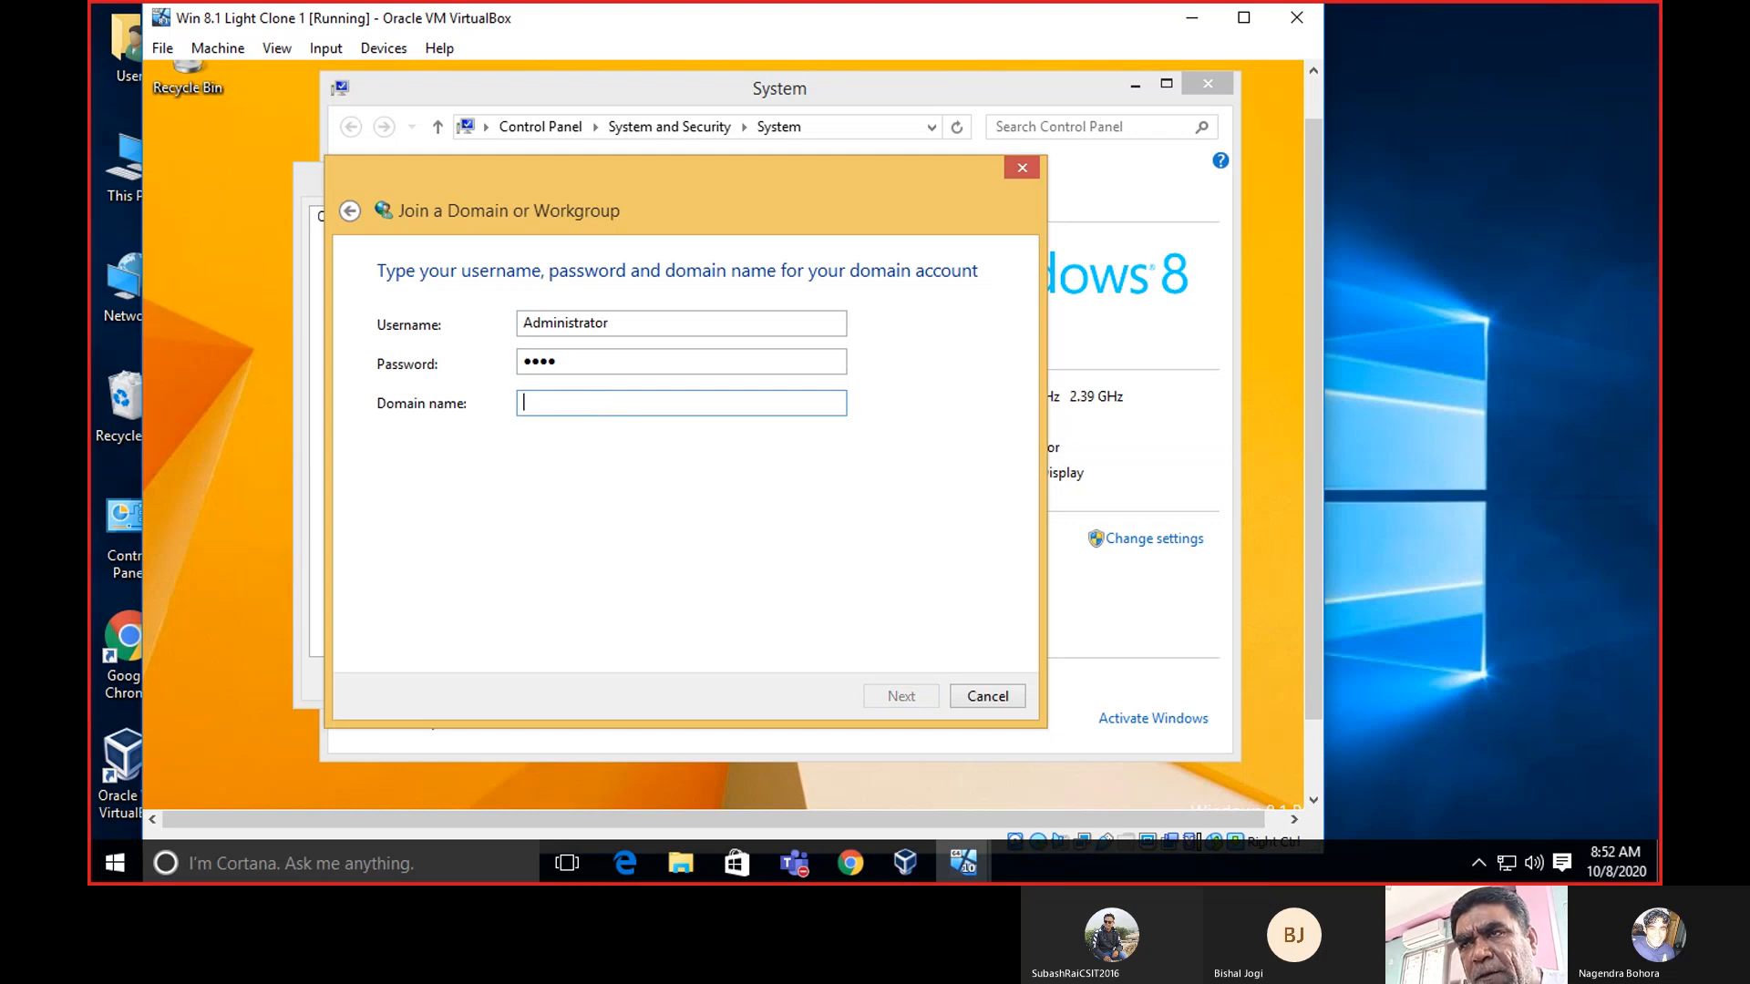
type("NAGENDRA")
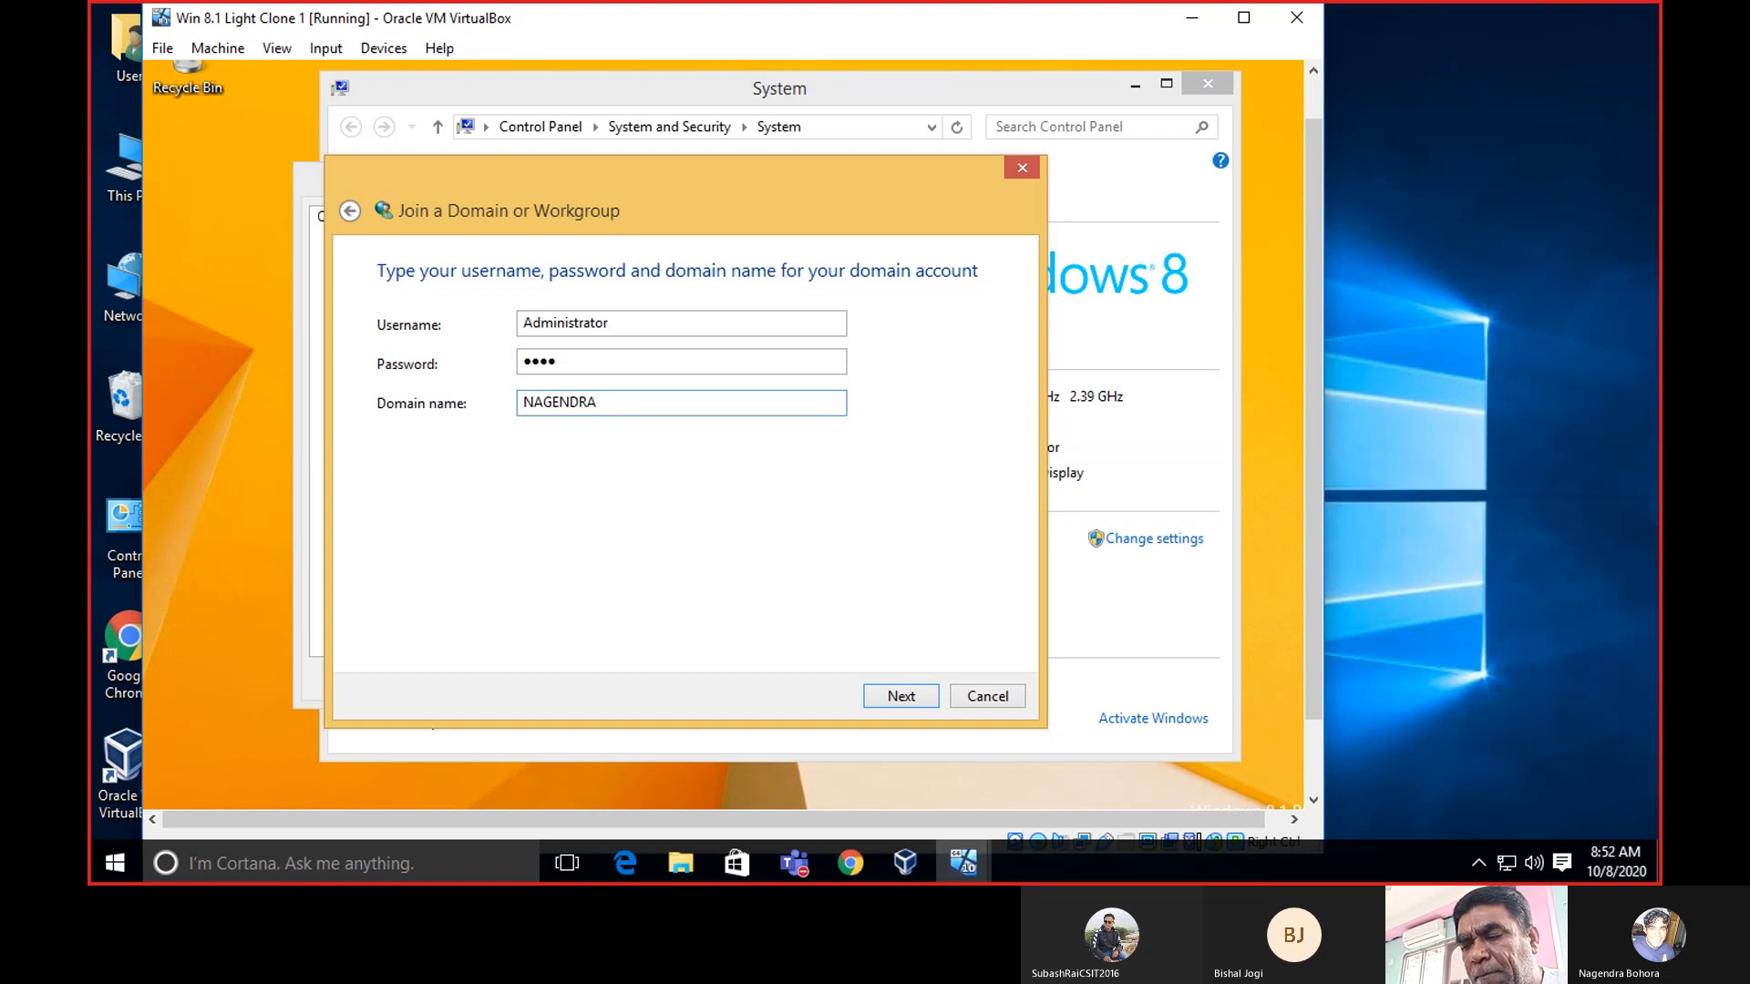
type("BOHO")
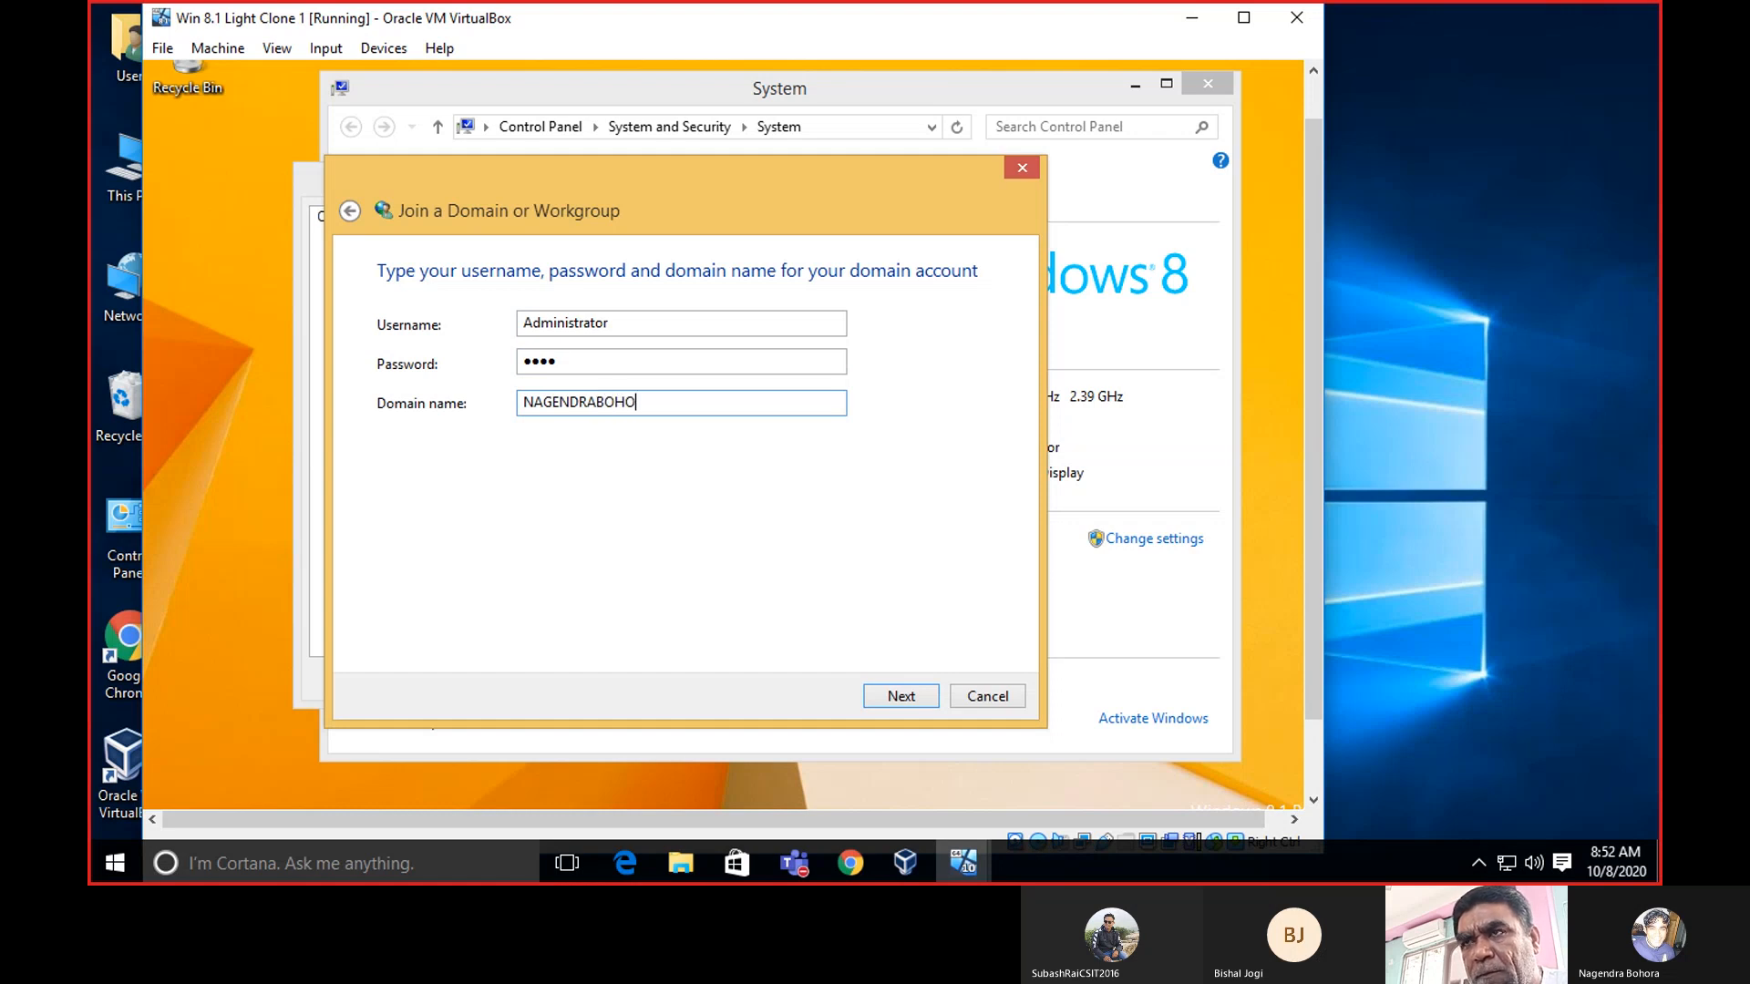
type("RA")
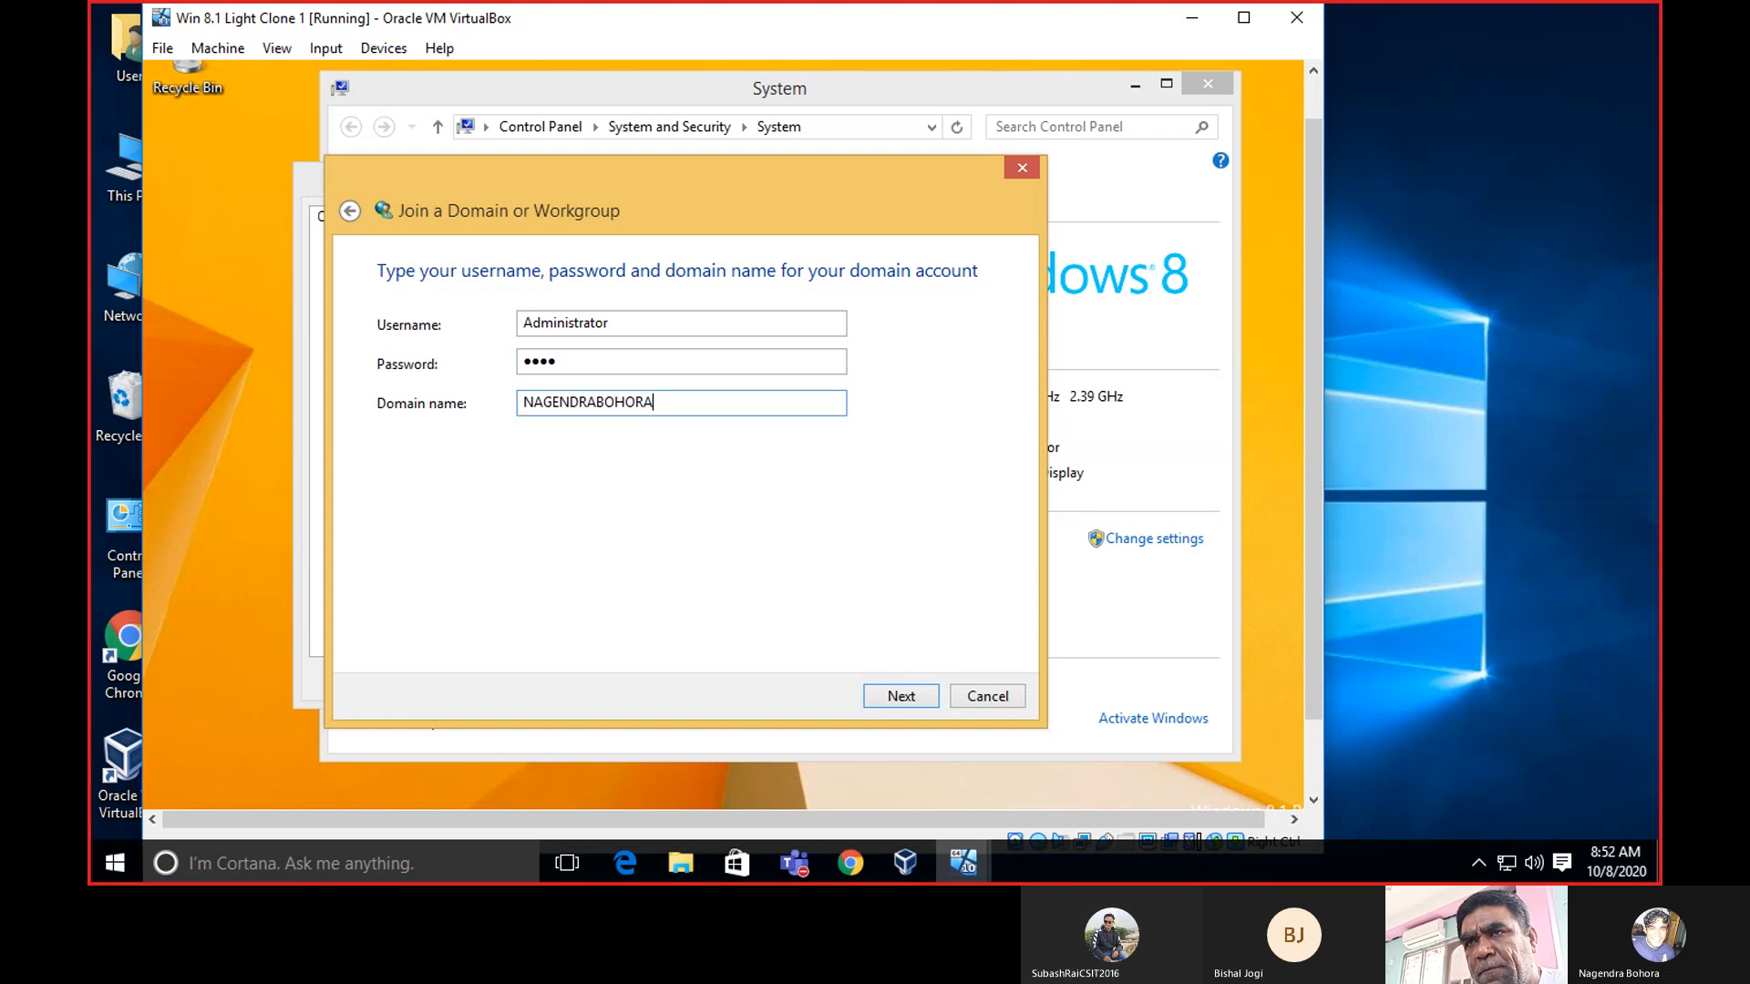
Keep TEST-PC, enter the bare lab domain as computer domain, attempt the join, dismiss the AD DC error.
left_click(903, 696)
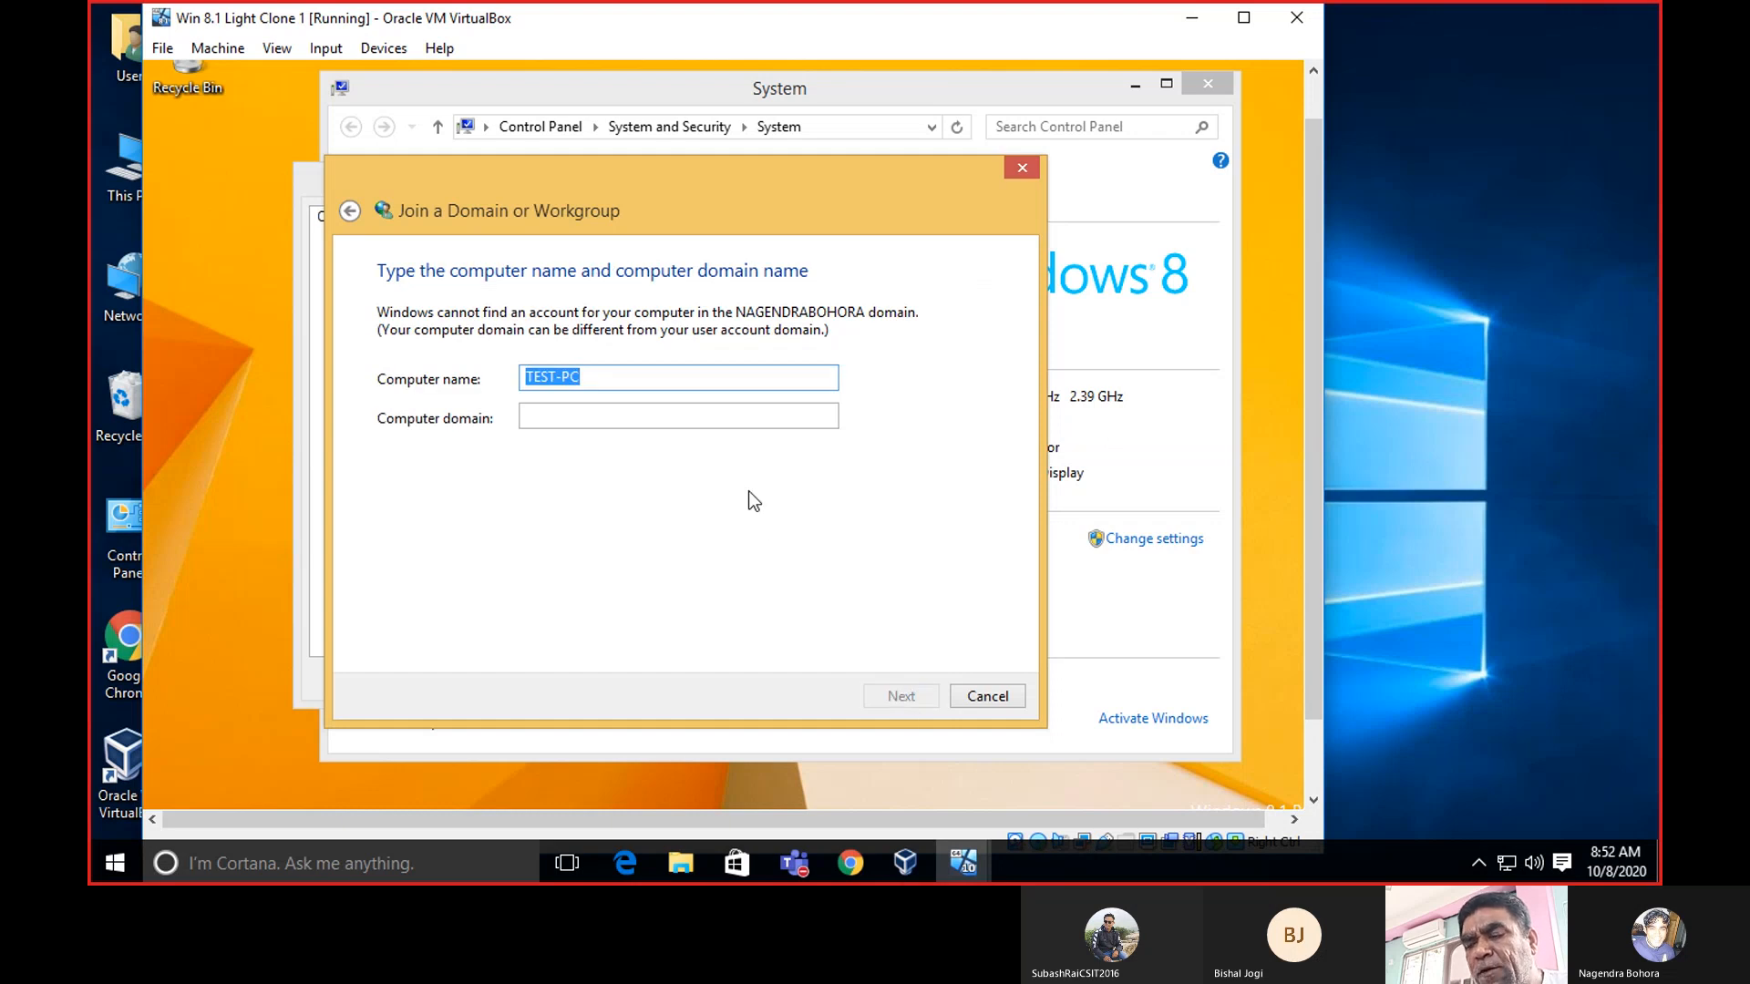
left_click(653, 382)
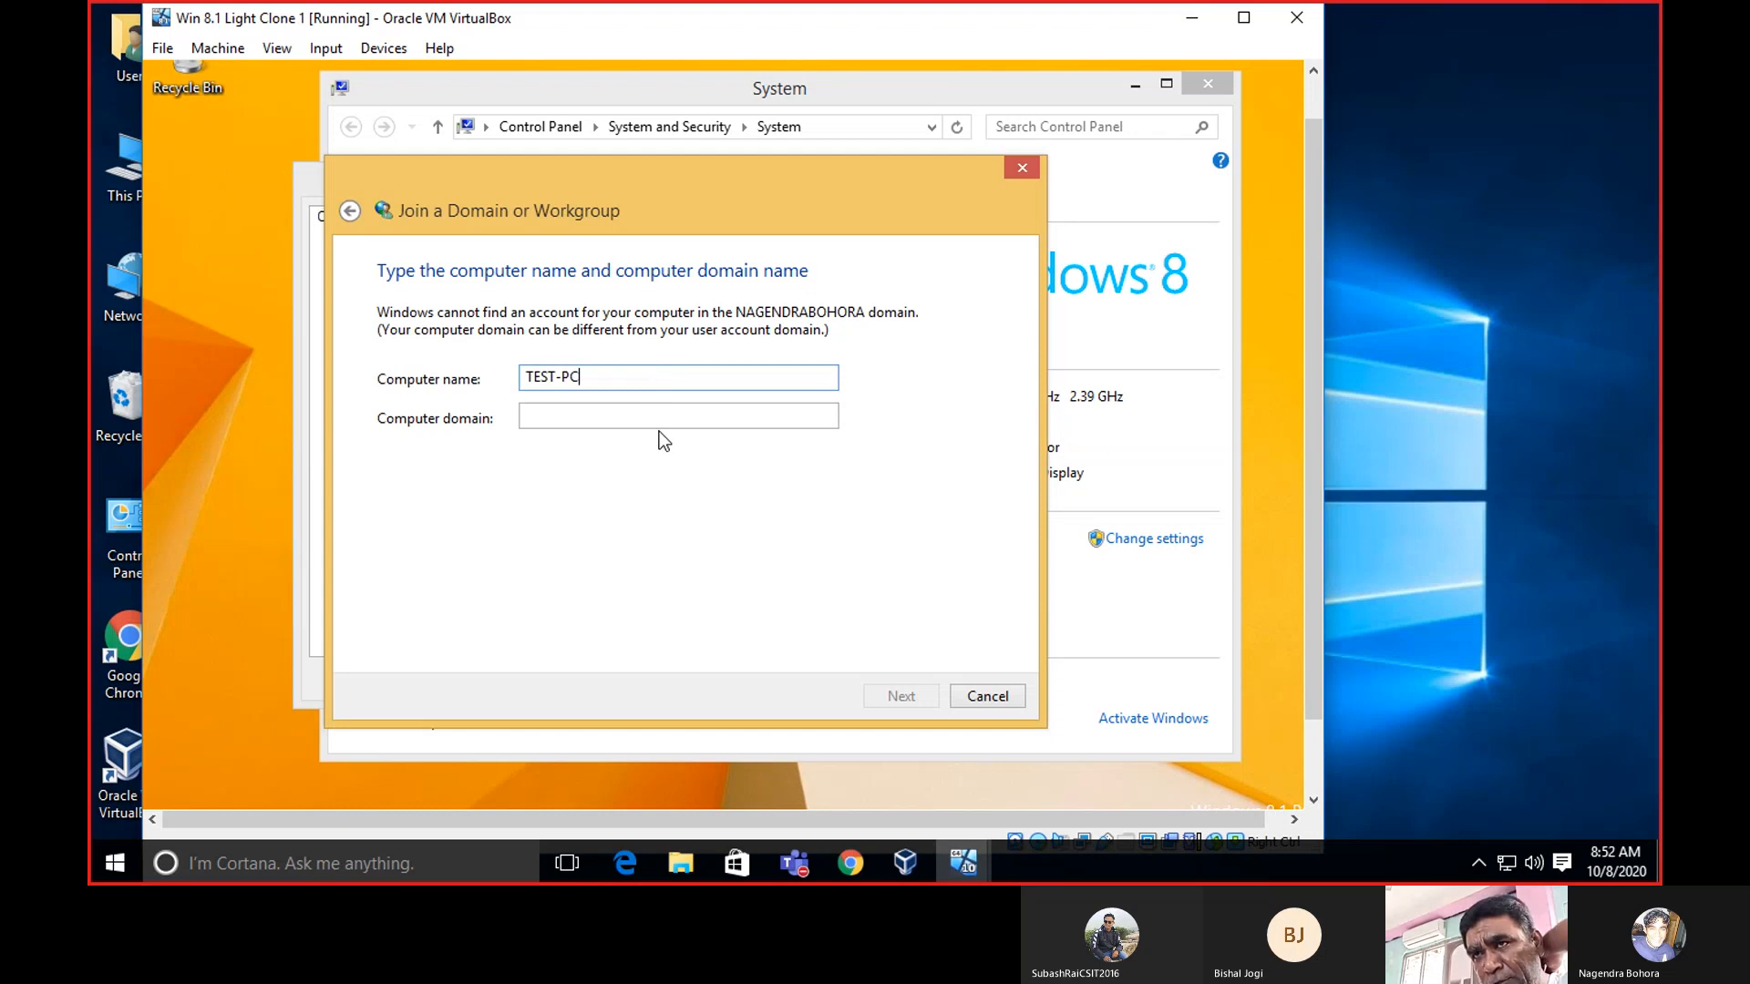
left_click(661, 426)
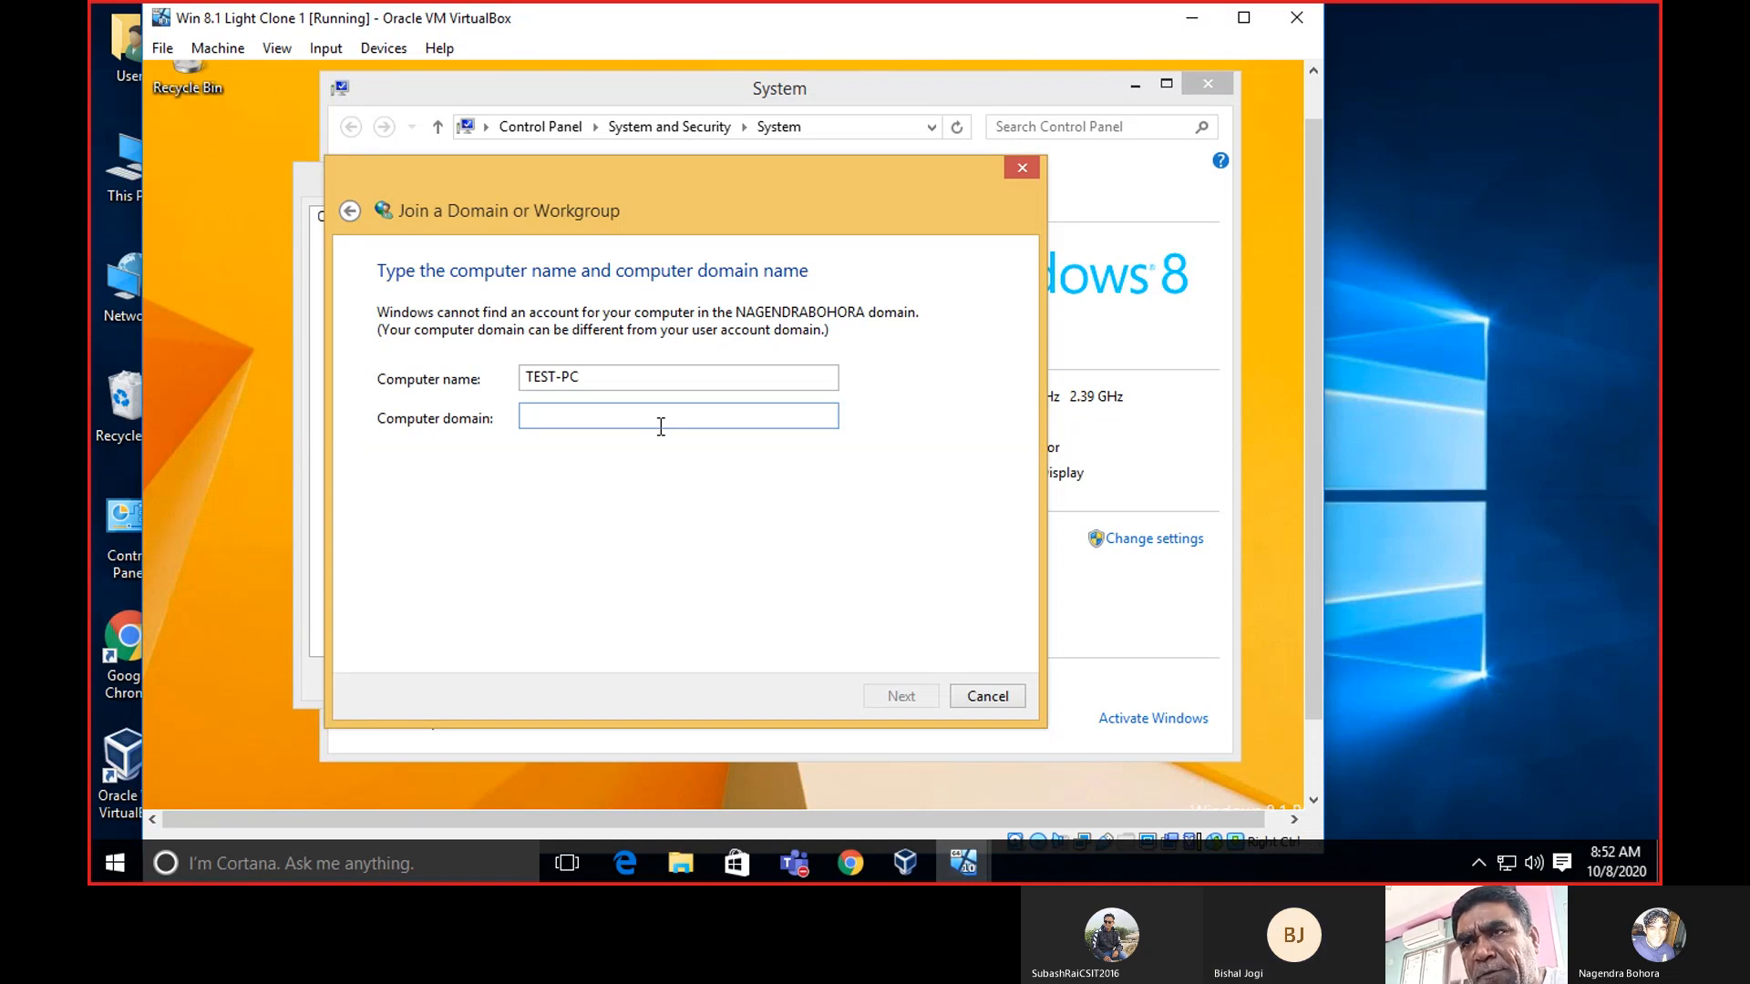
type("NAG")
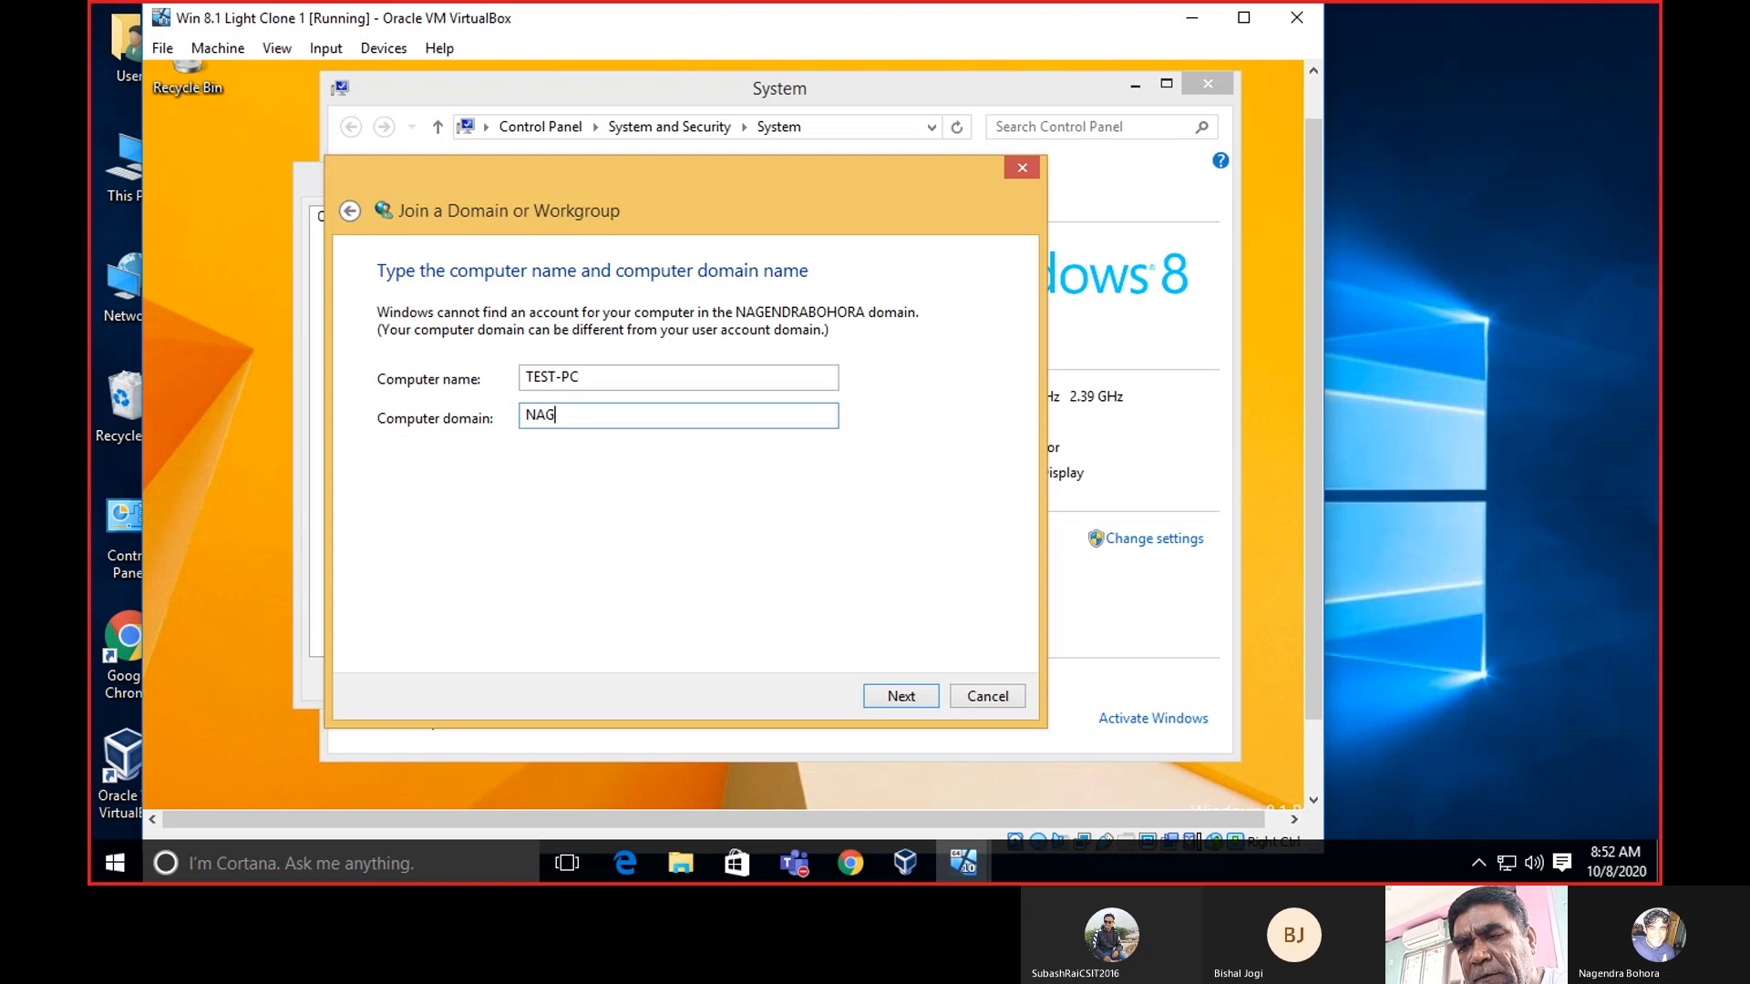
type("END")
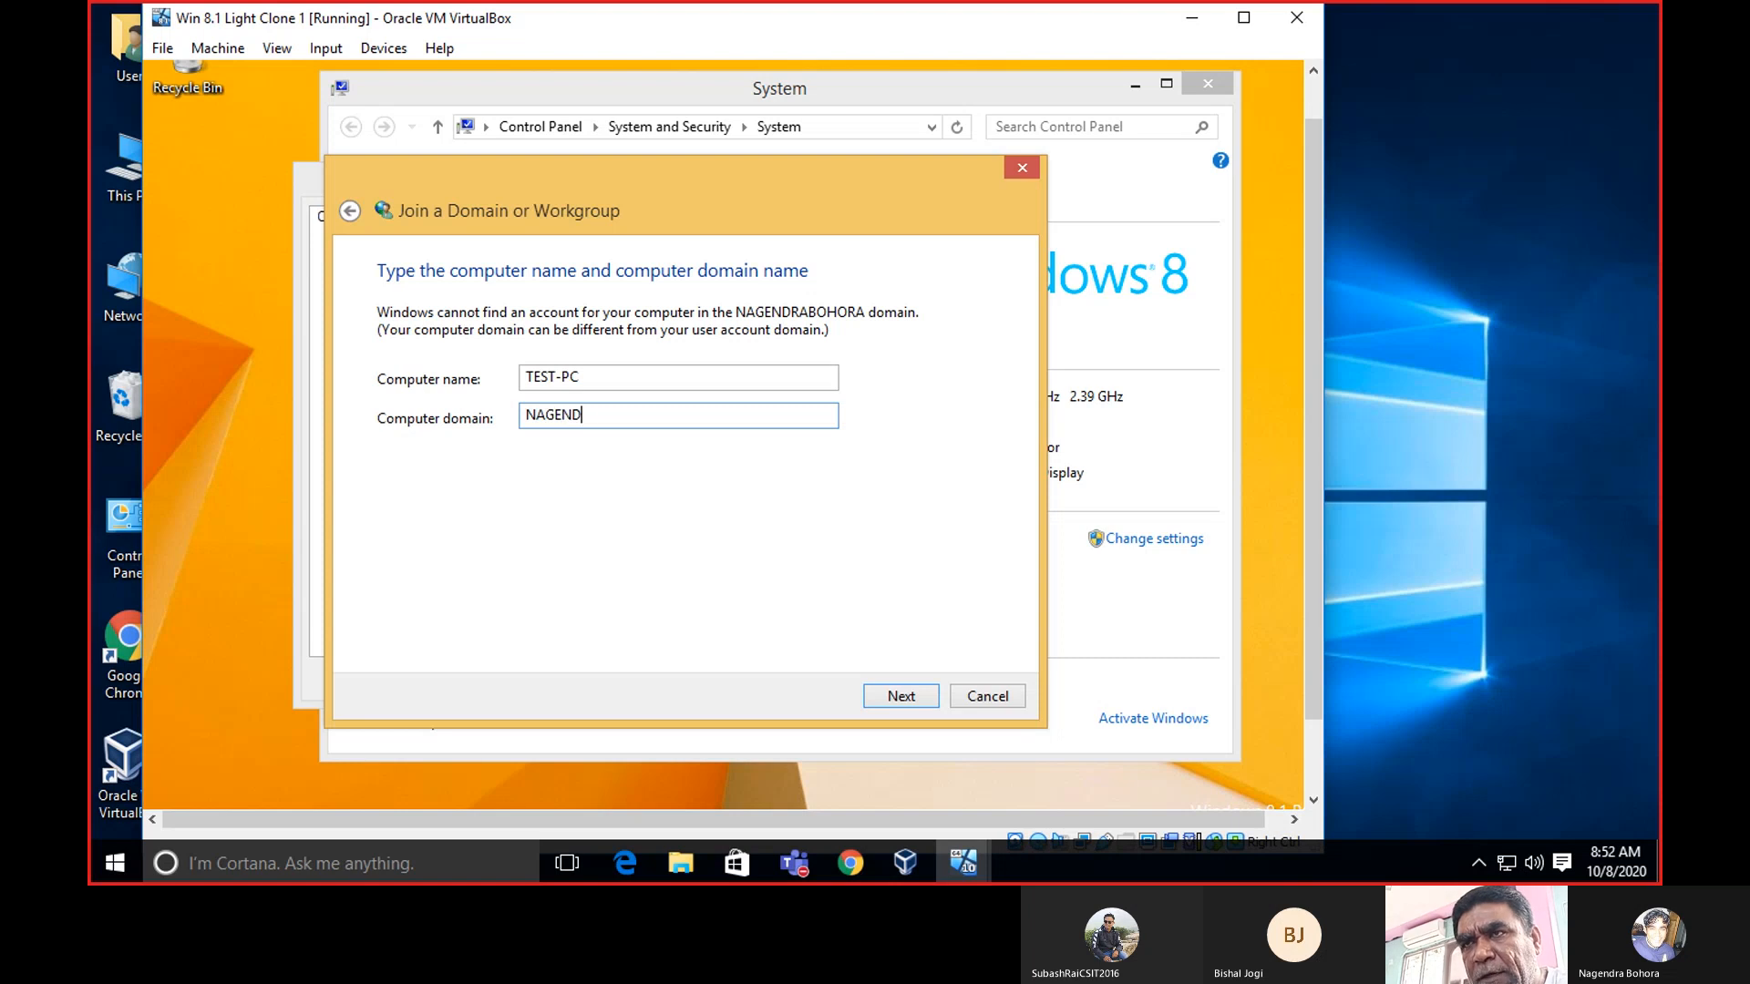
type("RABOHORA")
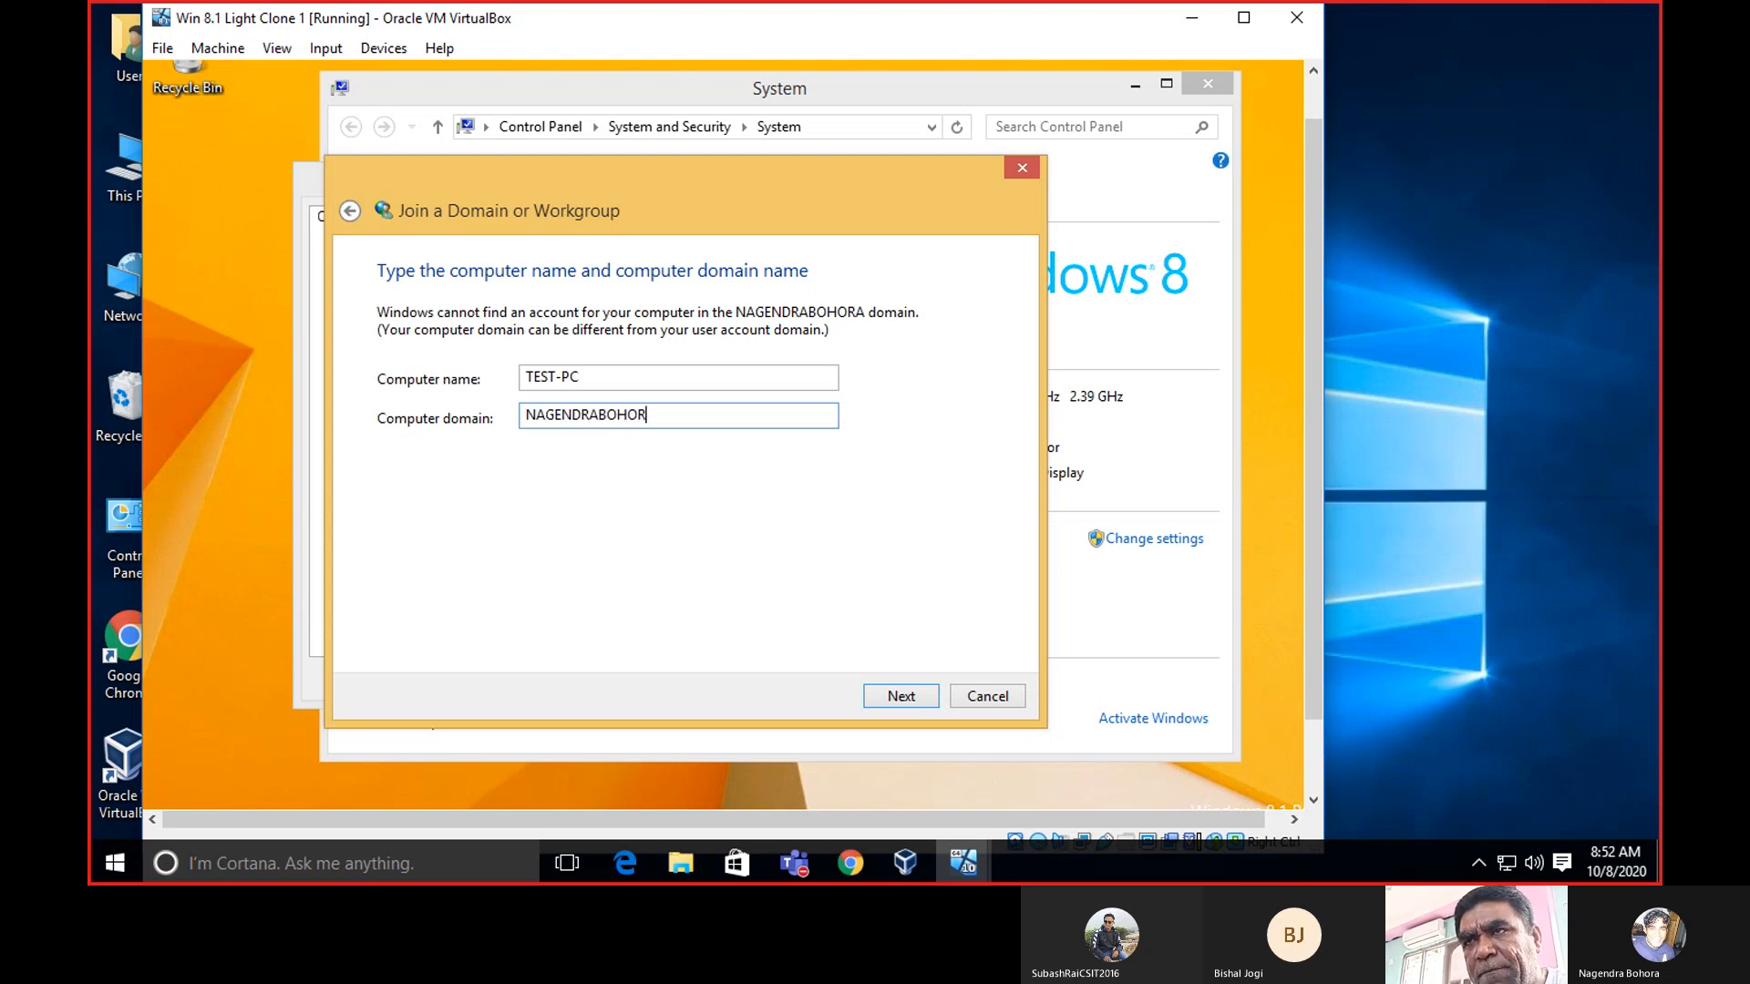
left_click(892, 690)
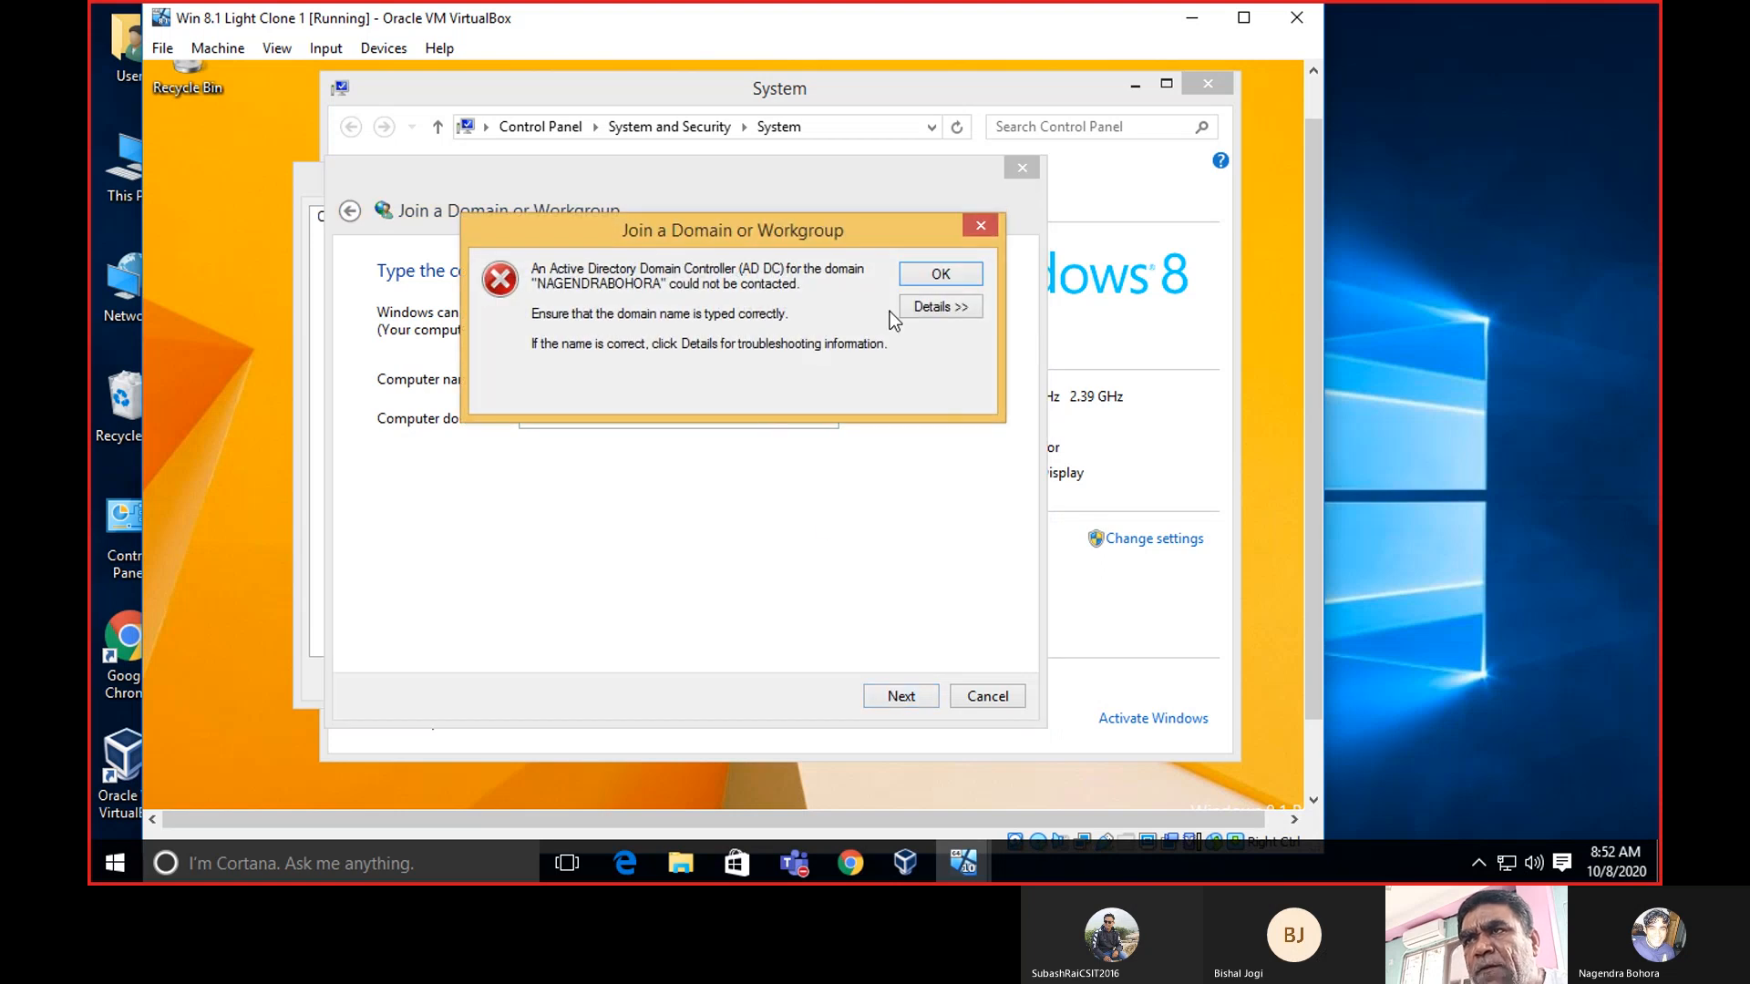
left_click(978, 224)
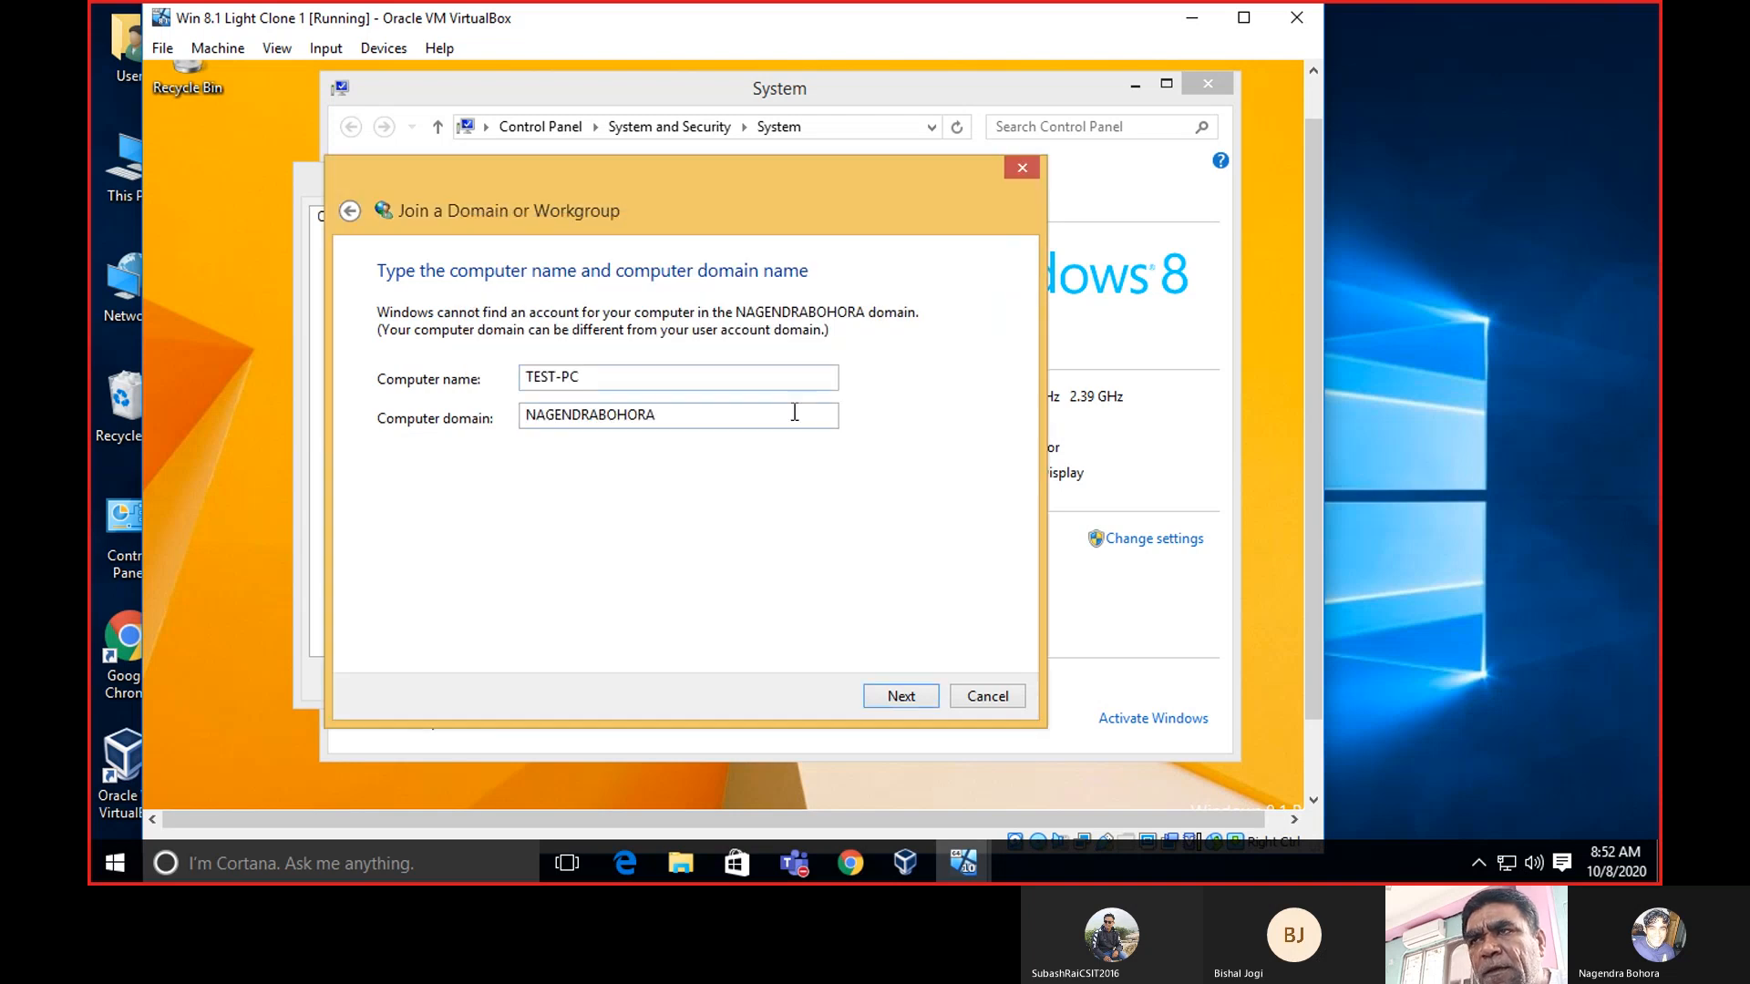
Cancel and relaunch the join wizard as a business network on a domain, reaching account details.
left_click(964, 698)
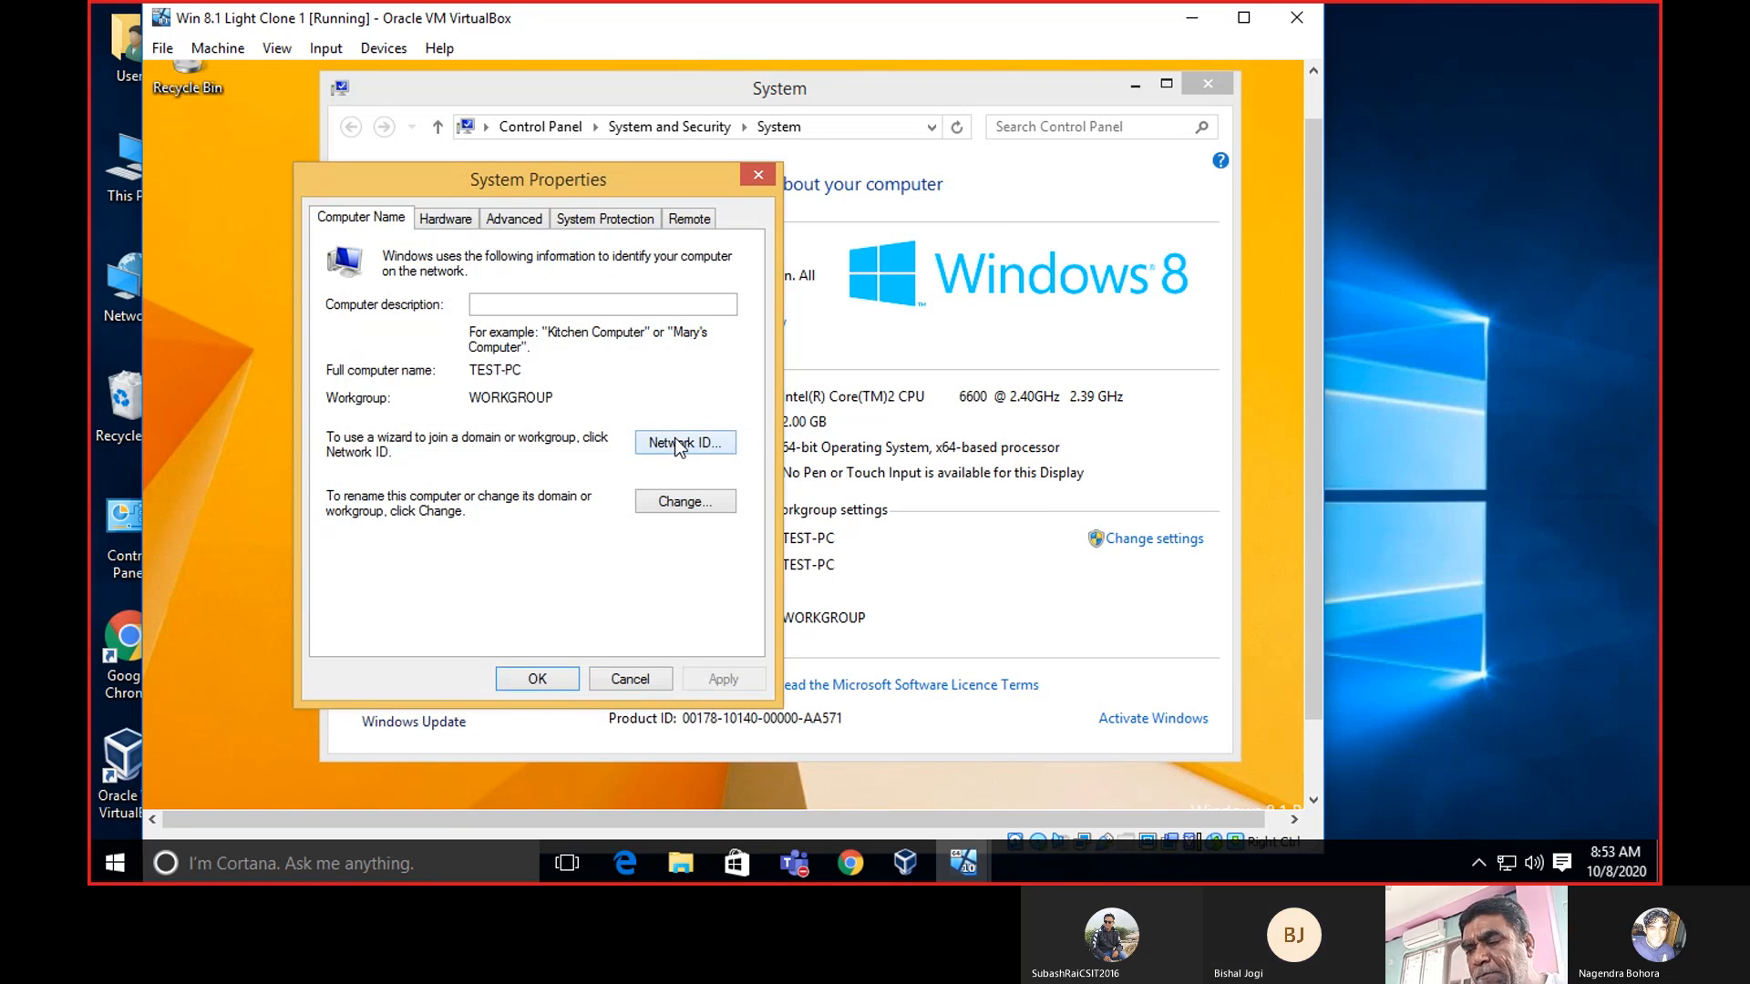
left_click(679, 444)
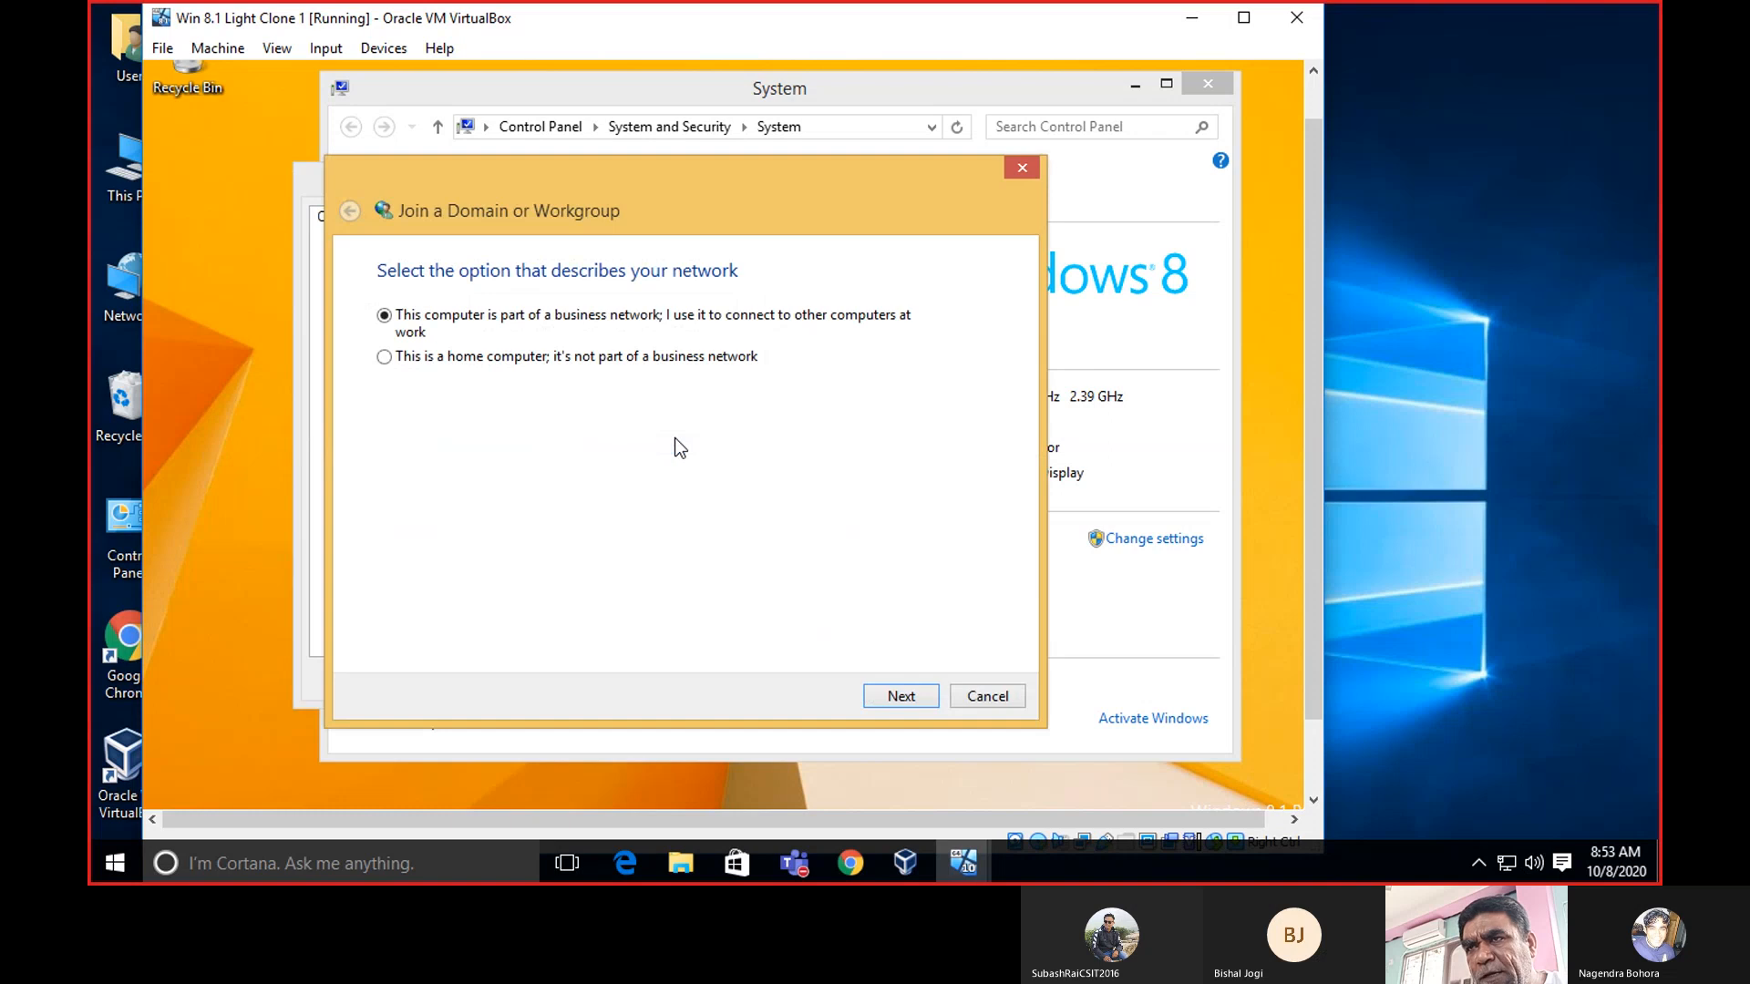
left_click(901, 696)
left_click(917, 704)
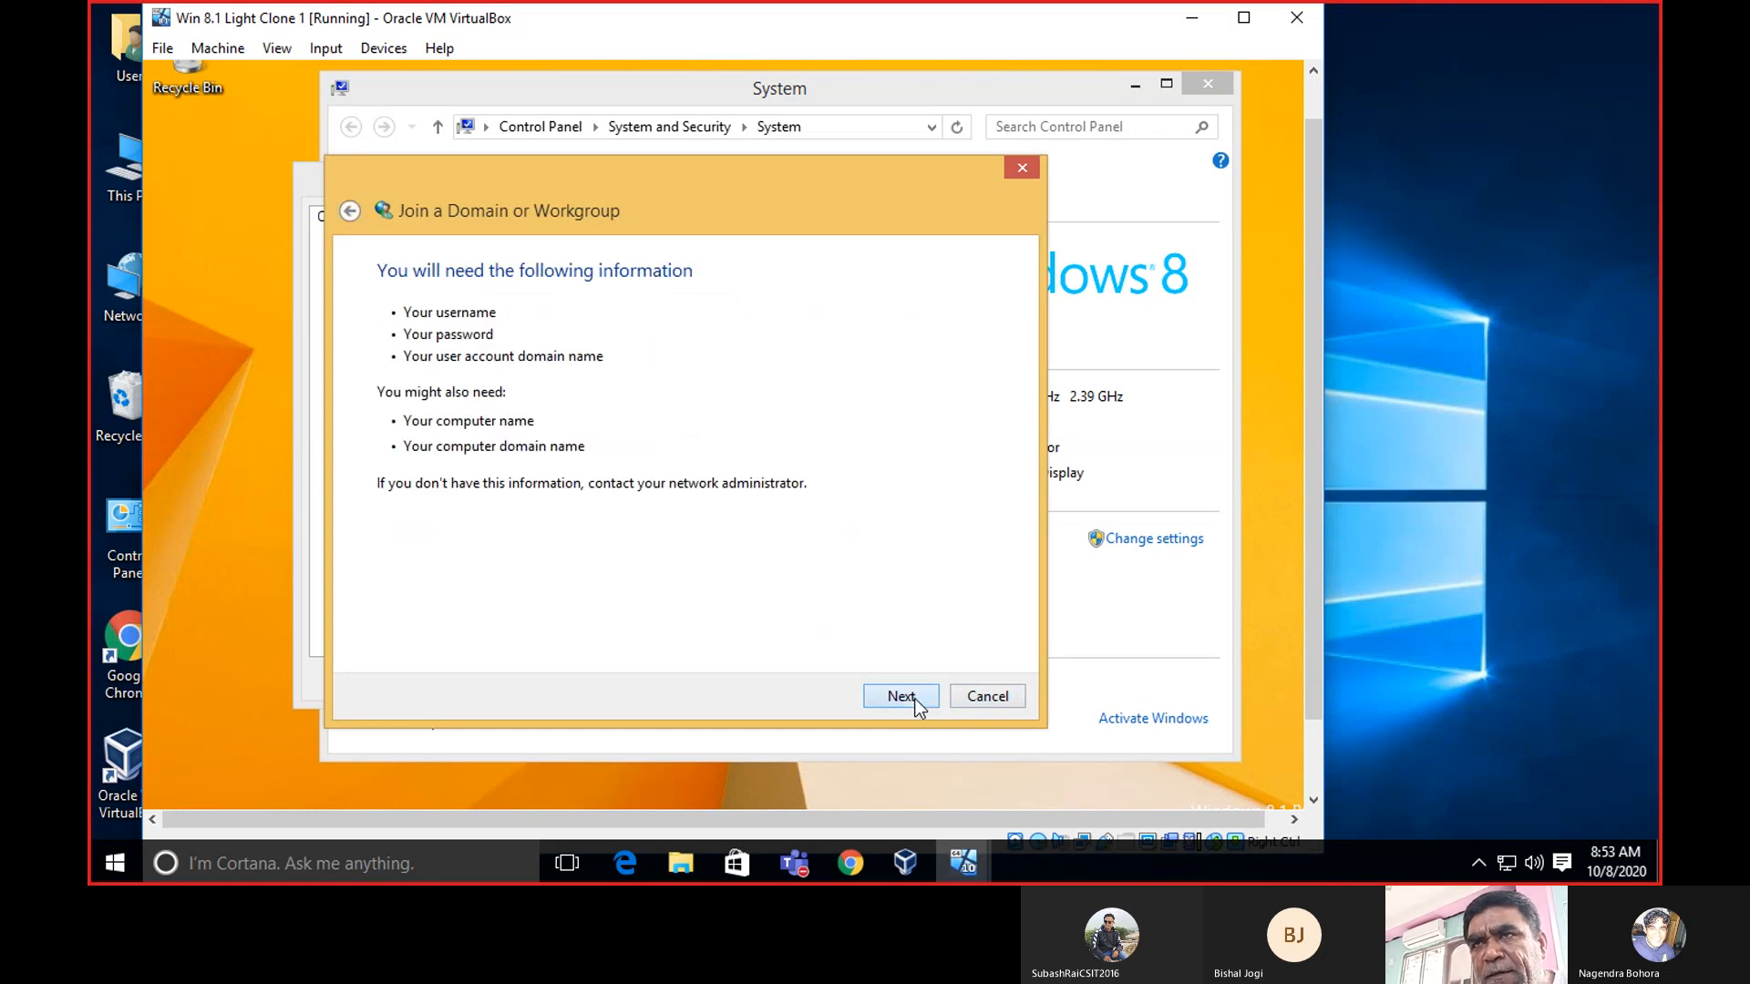
left_click(917, 704)
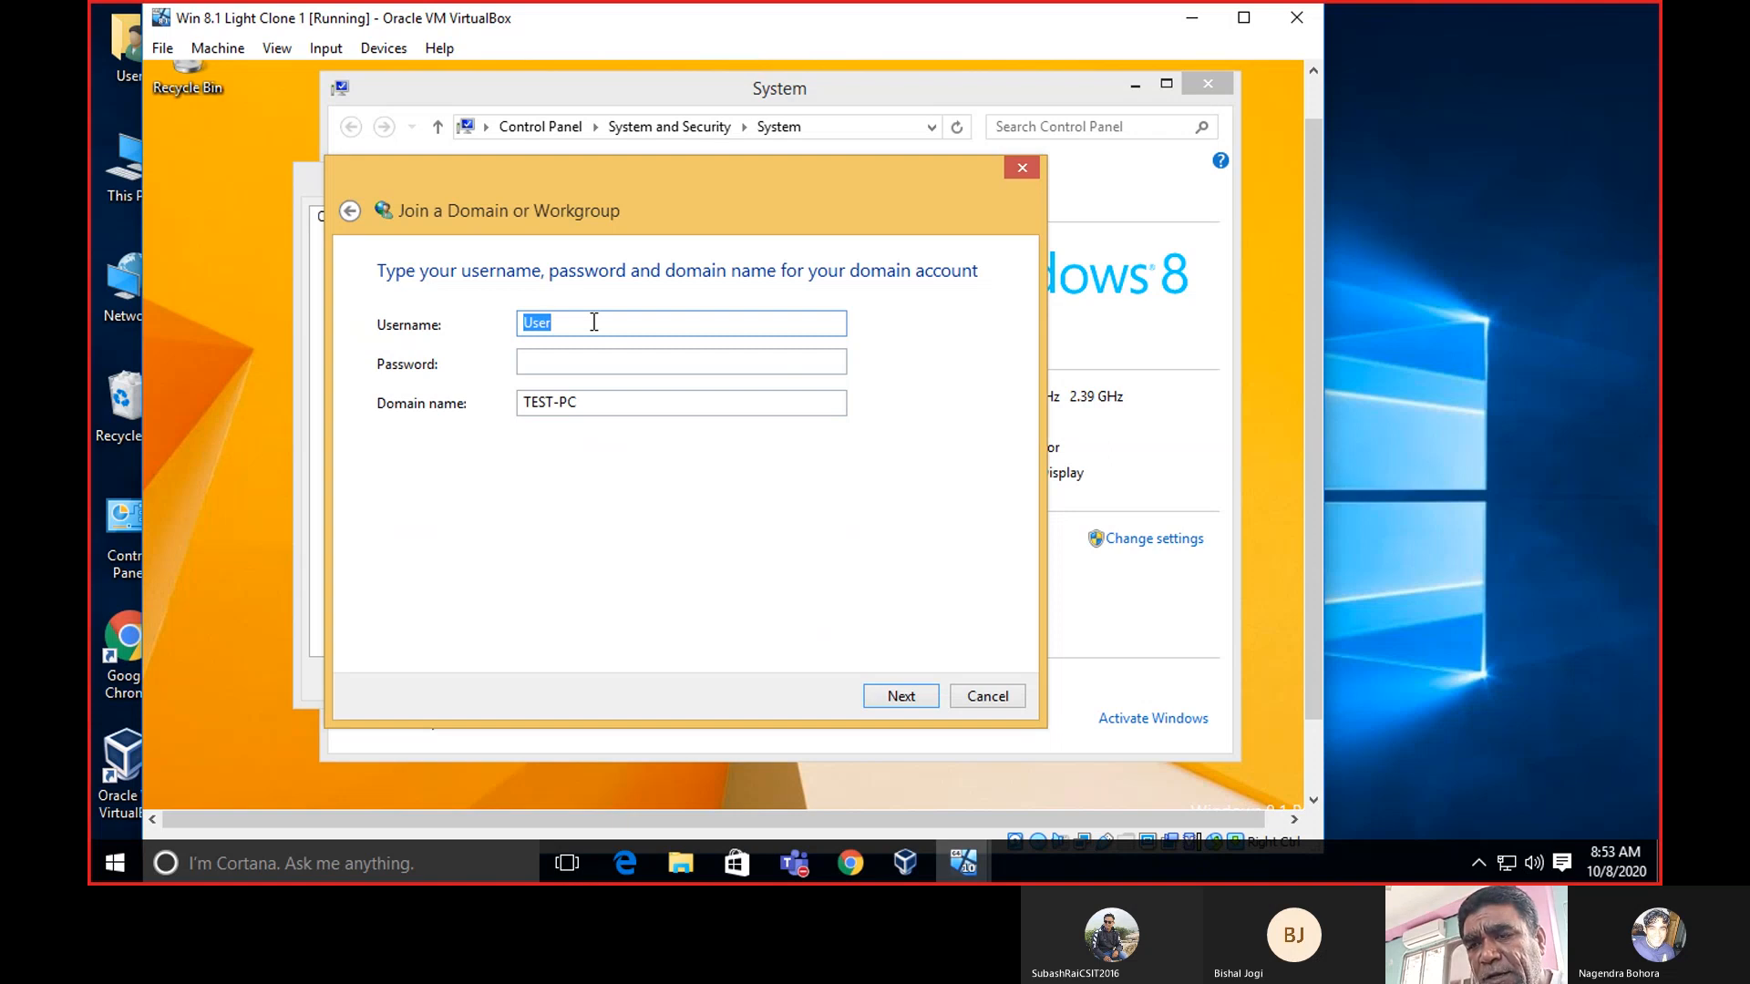
Enter Administrator, the account password, and replace TEST-PC with the full blogspot.com domain.
type("Admi")
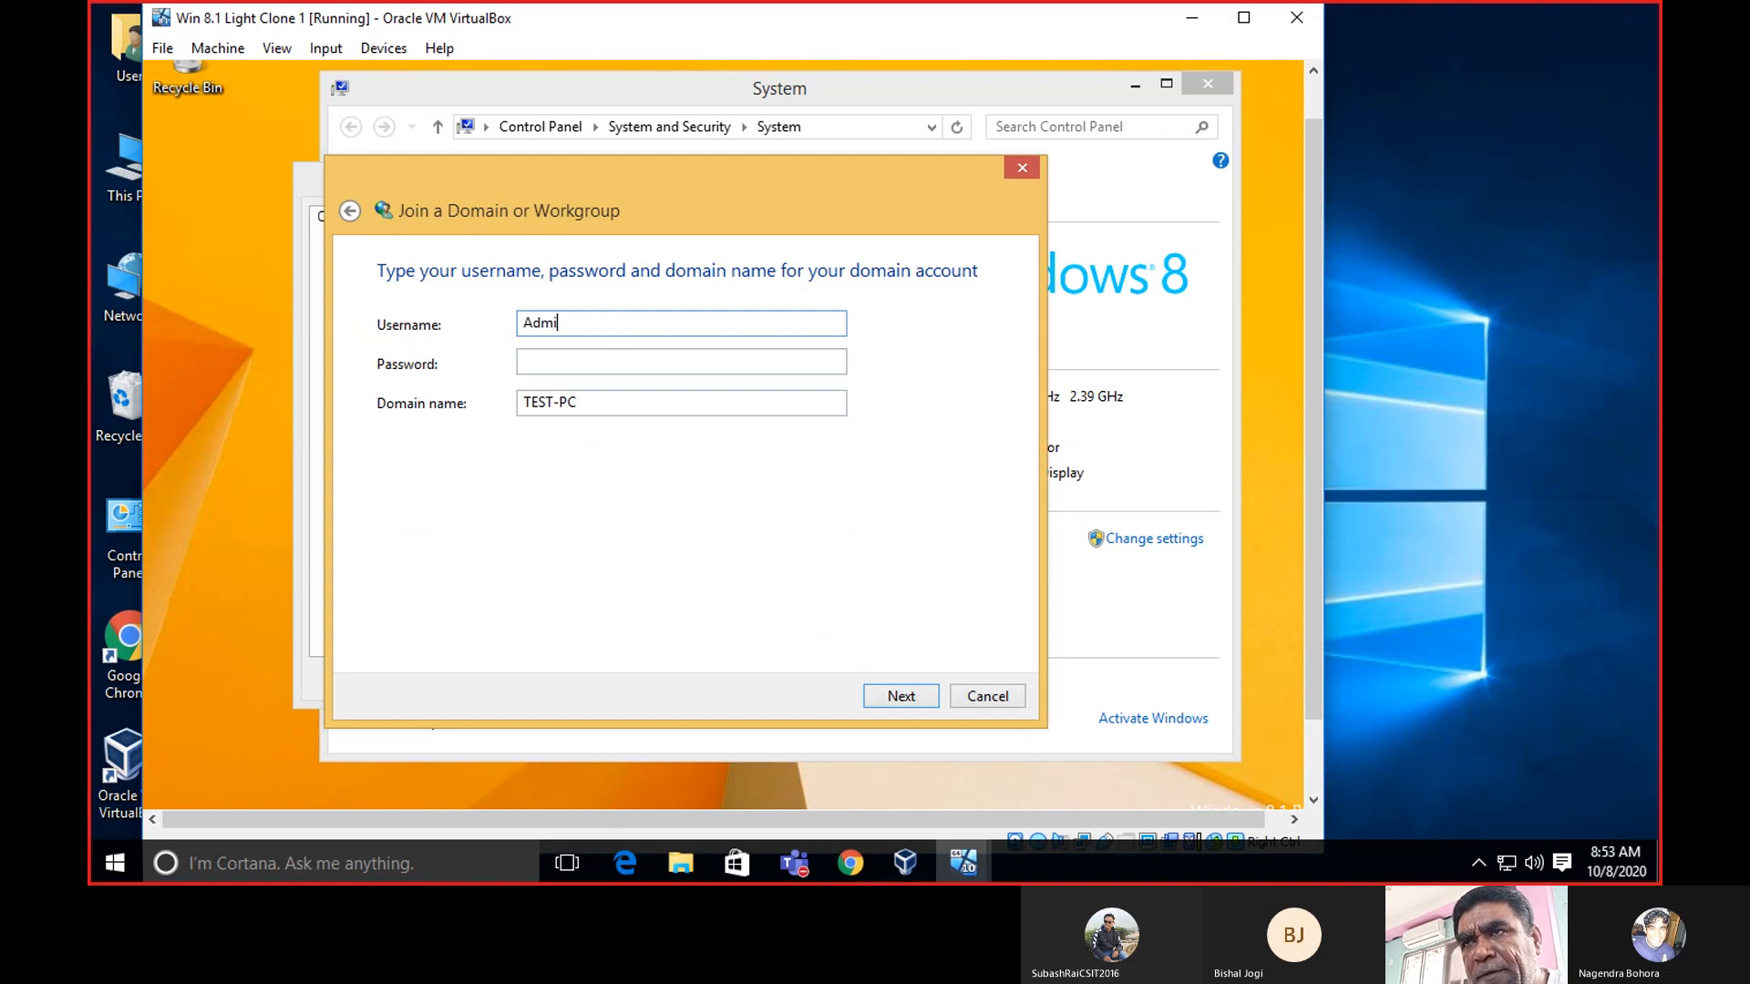
type("nistra")
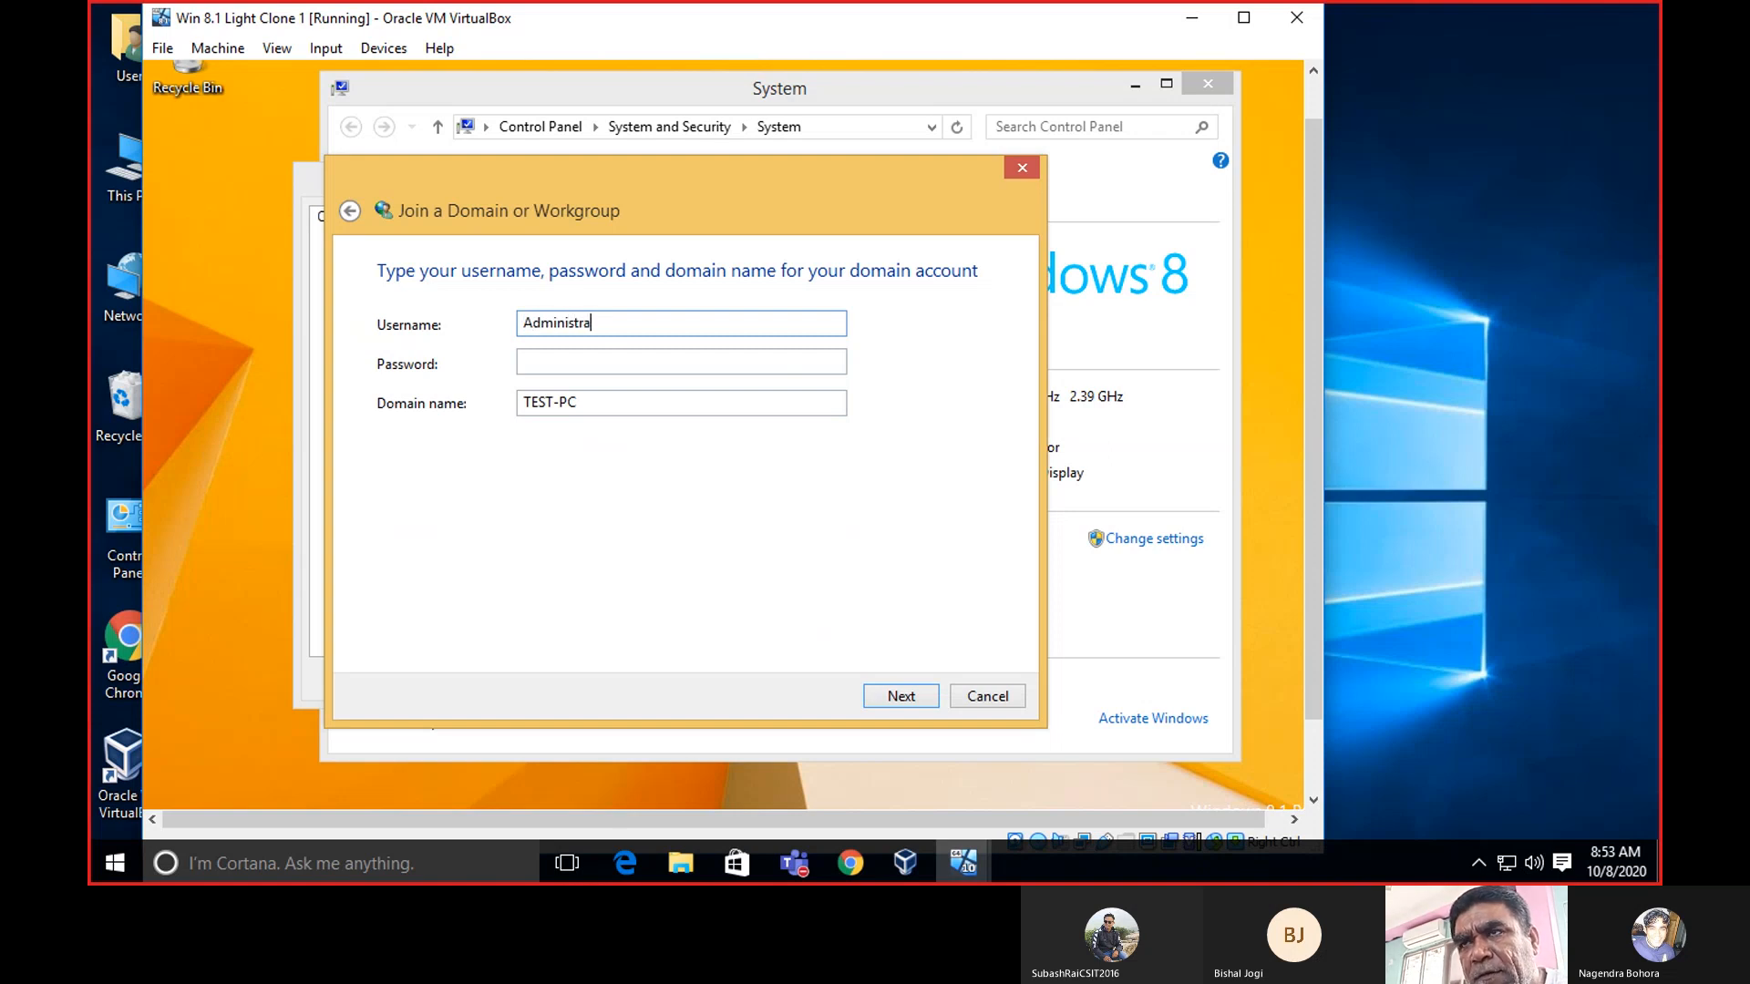
type("tor")
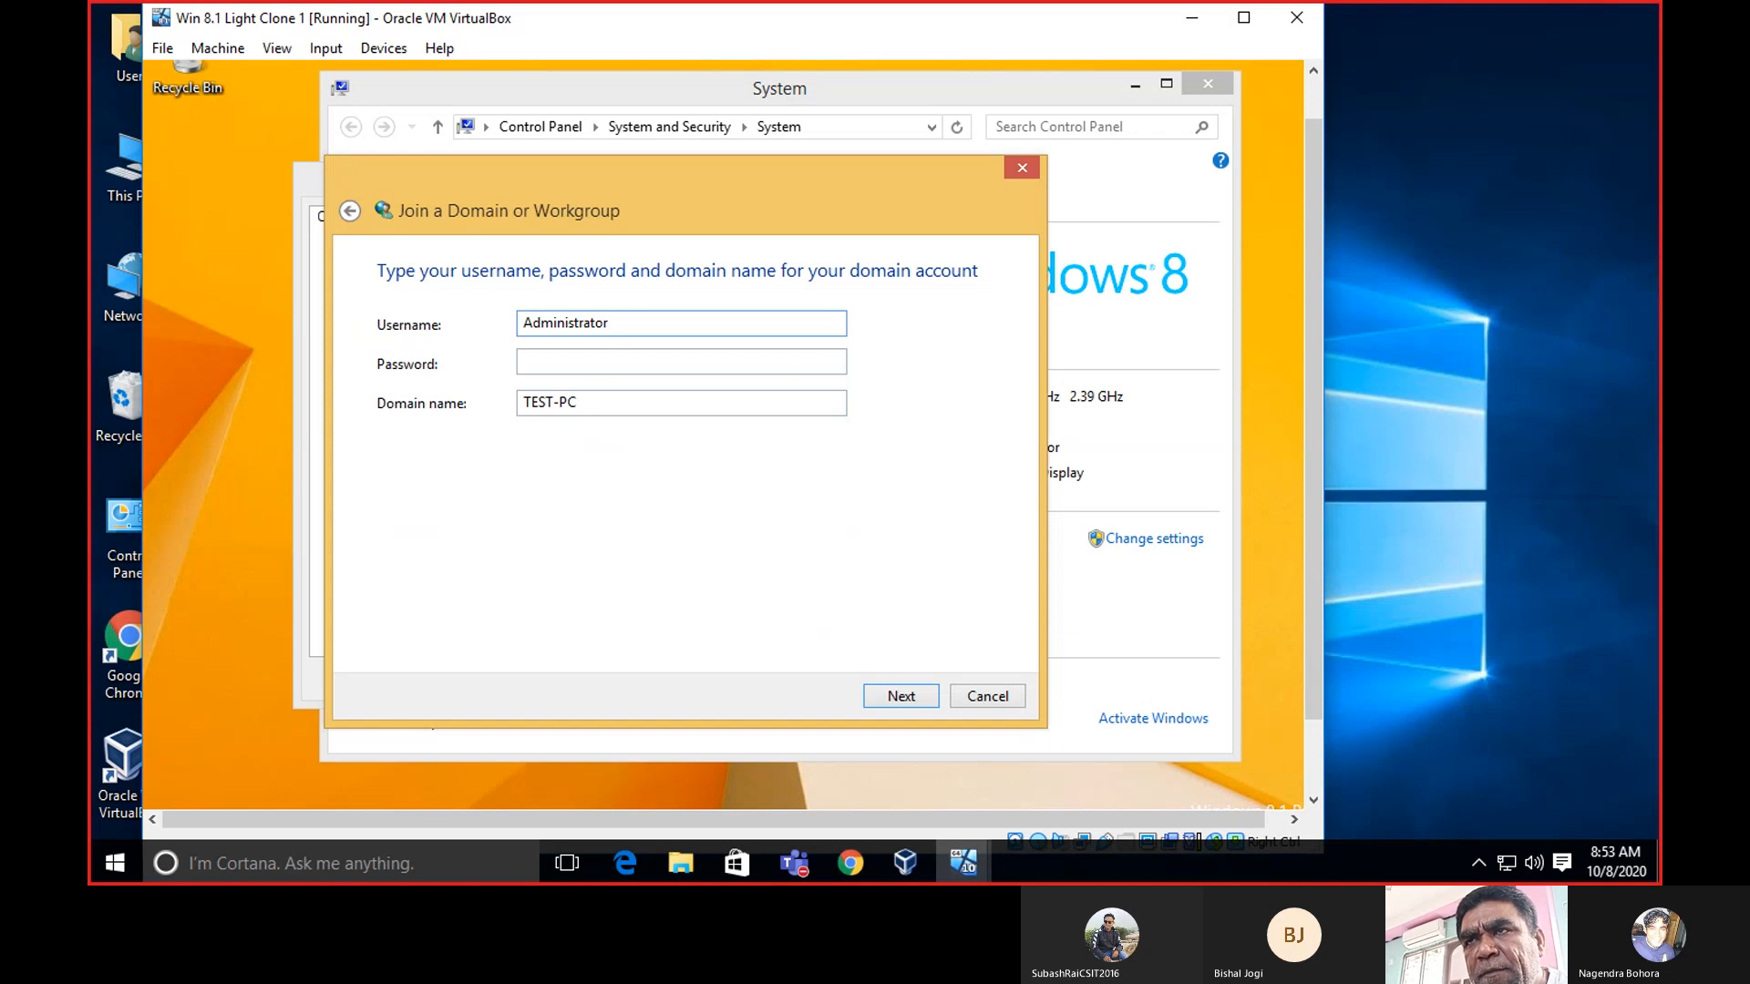
left_click(594, 363)
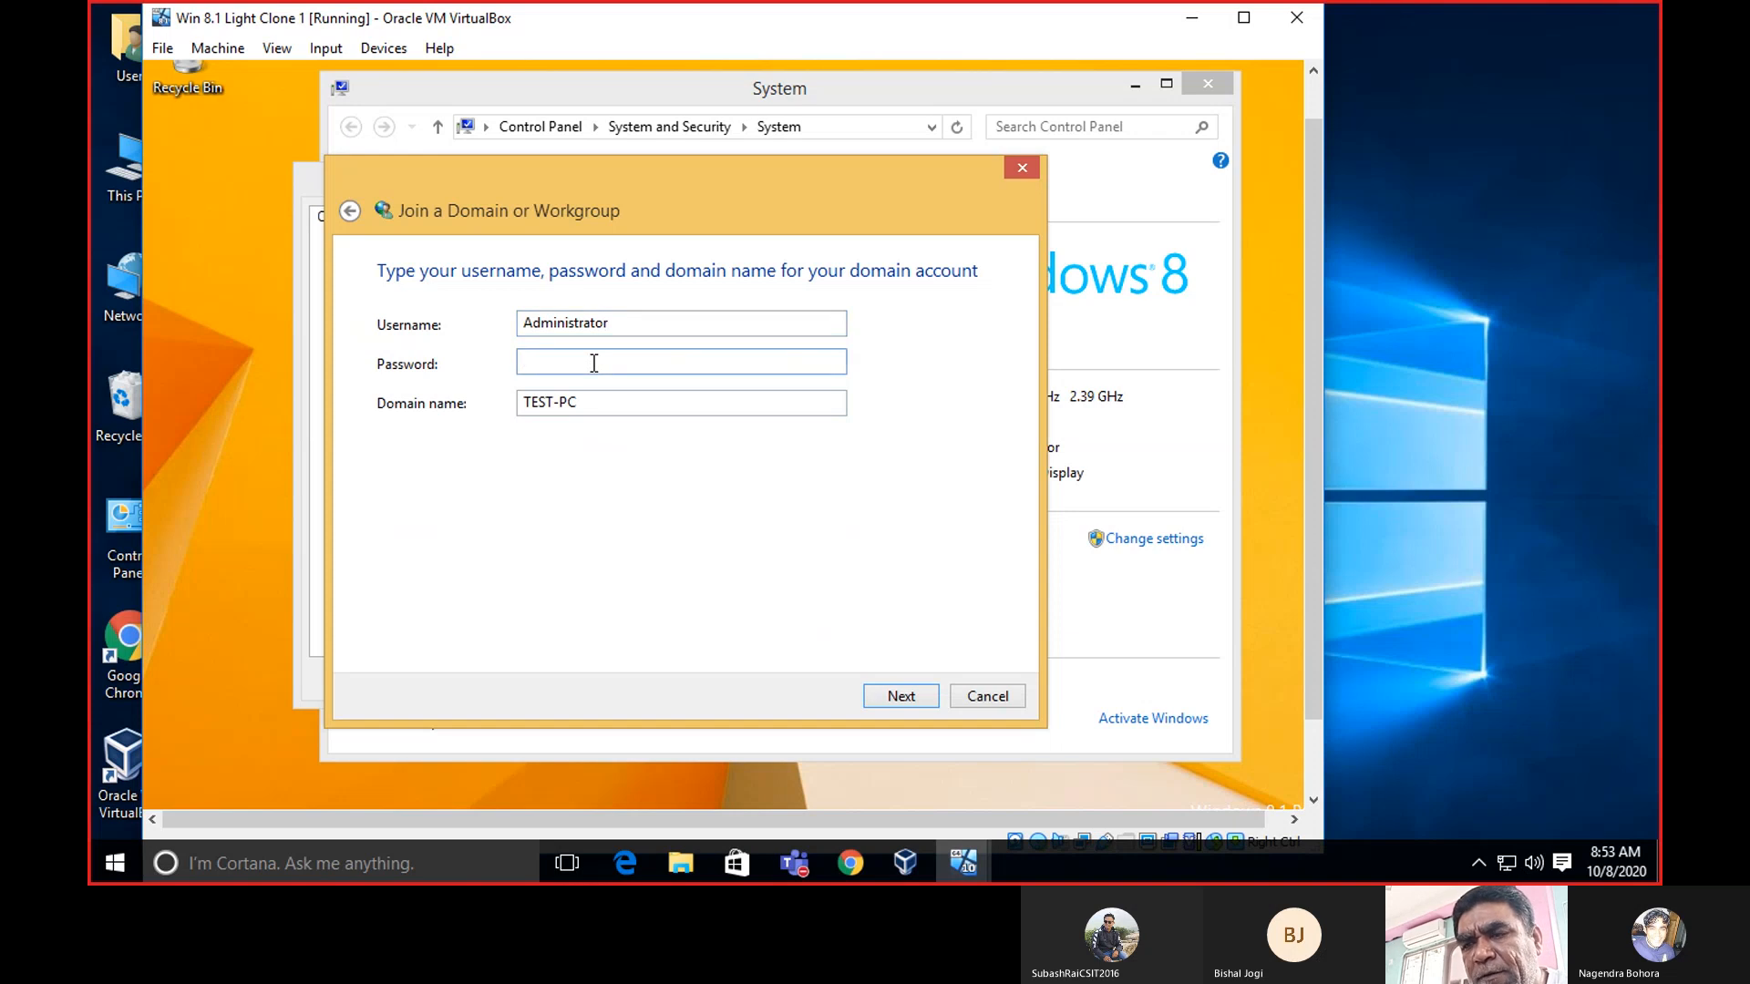
type("P")
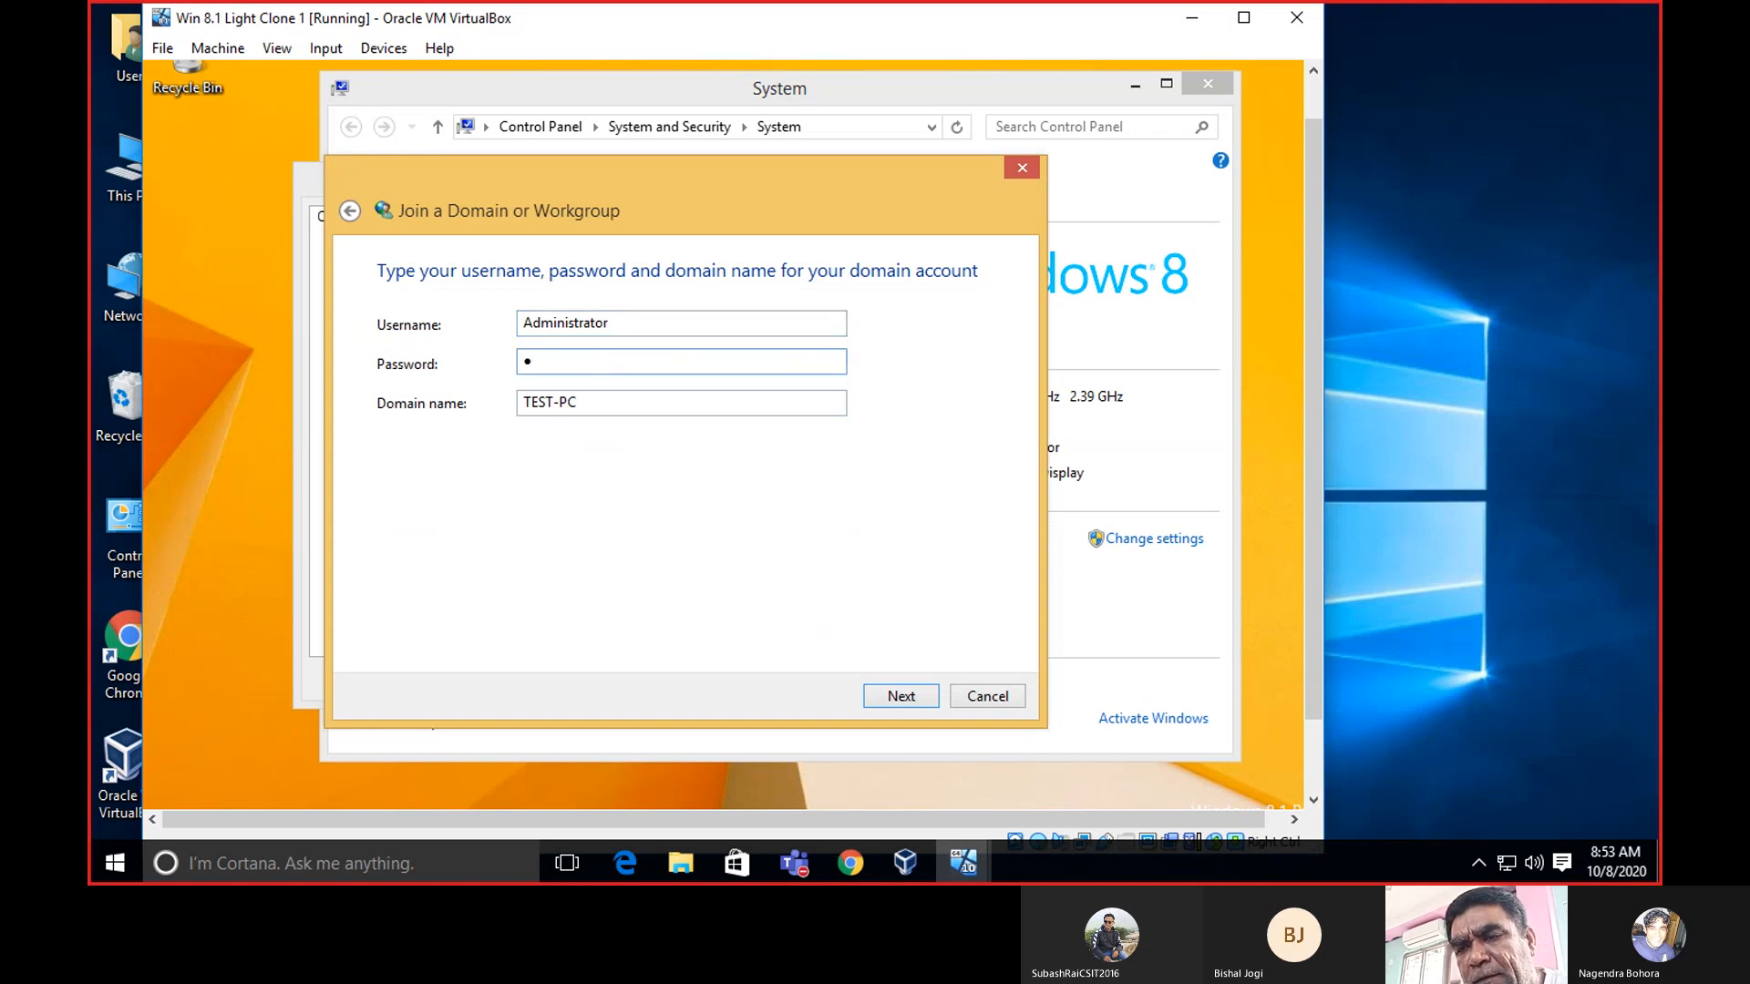
type("ass")
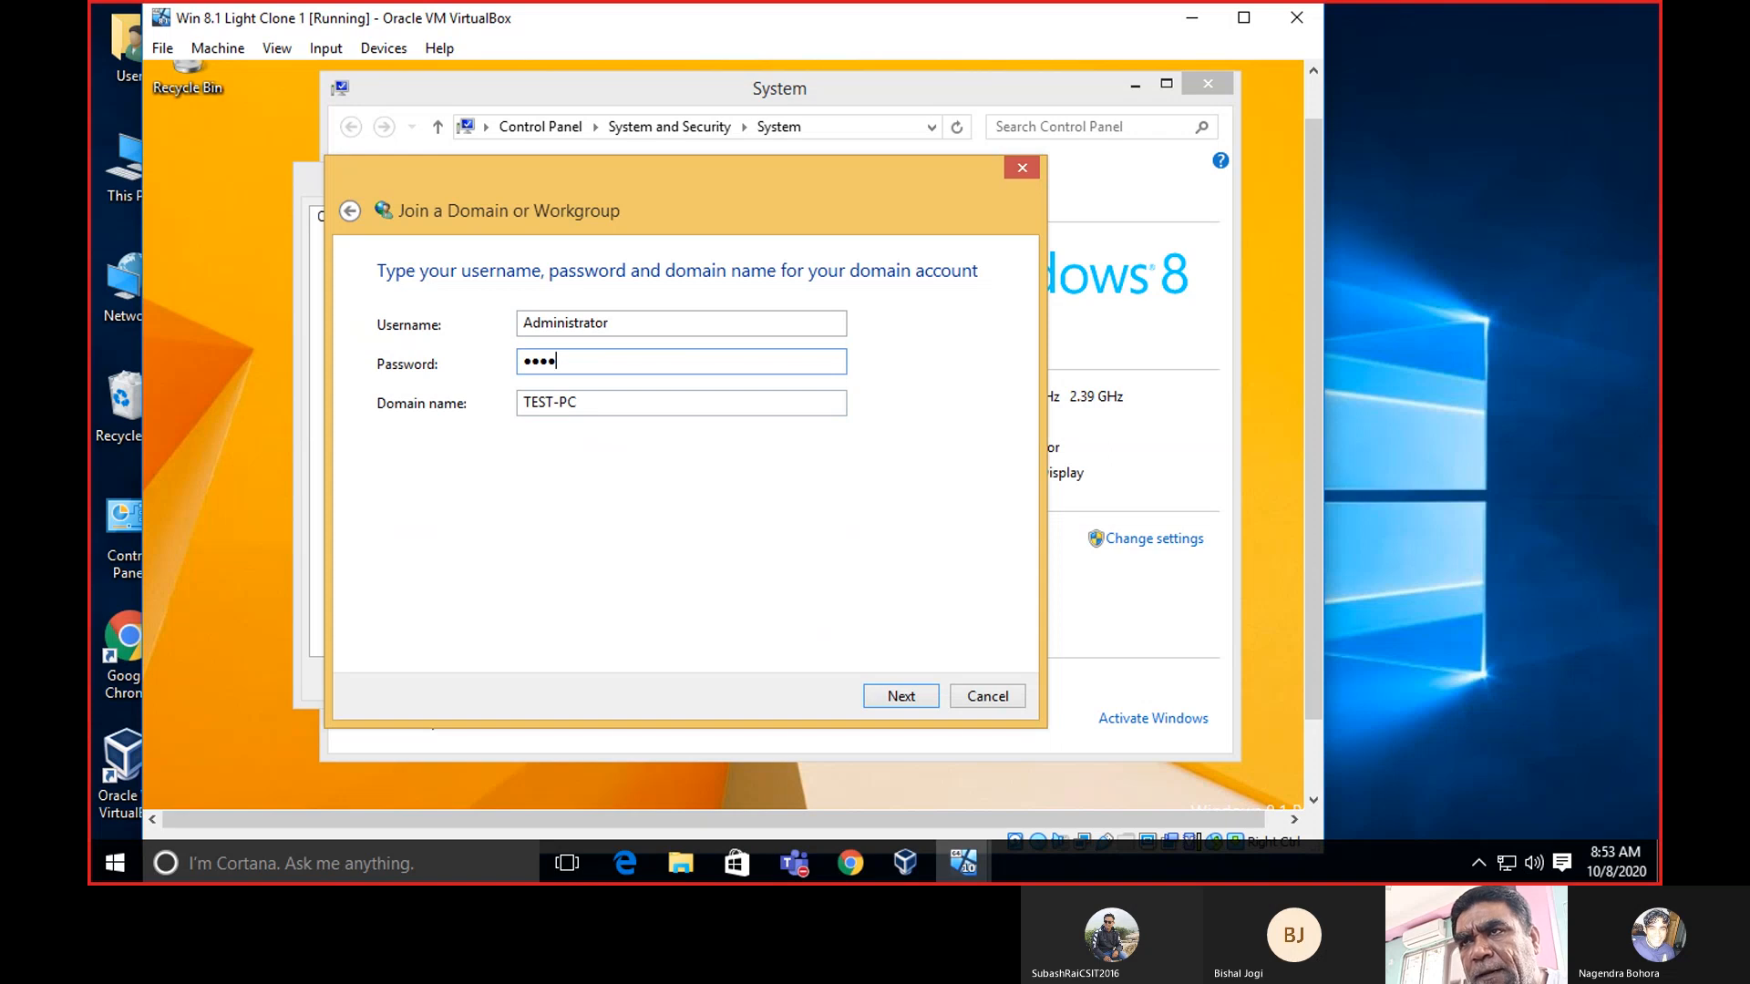
left_click(592, 400)
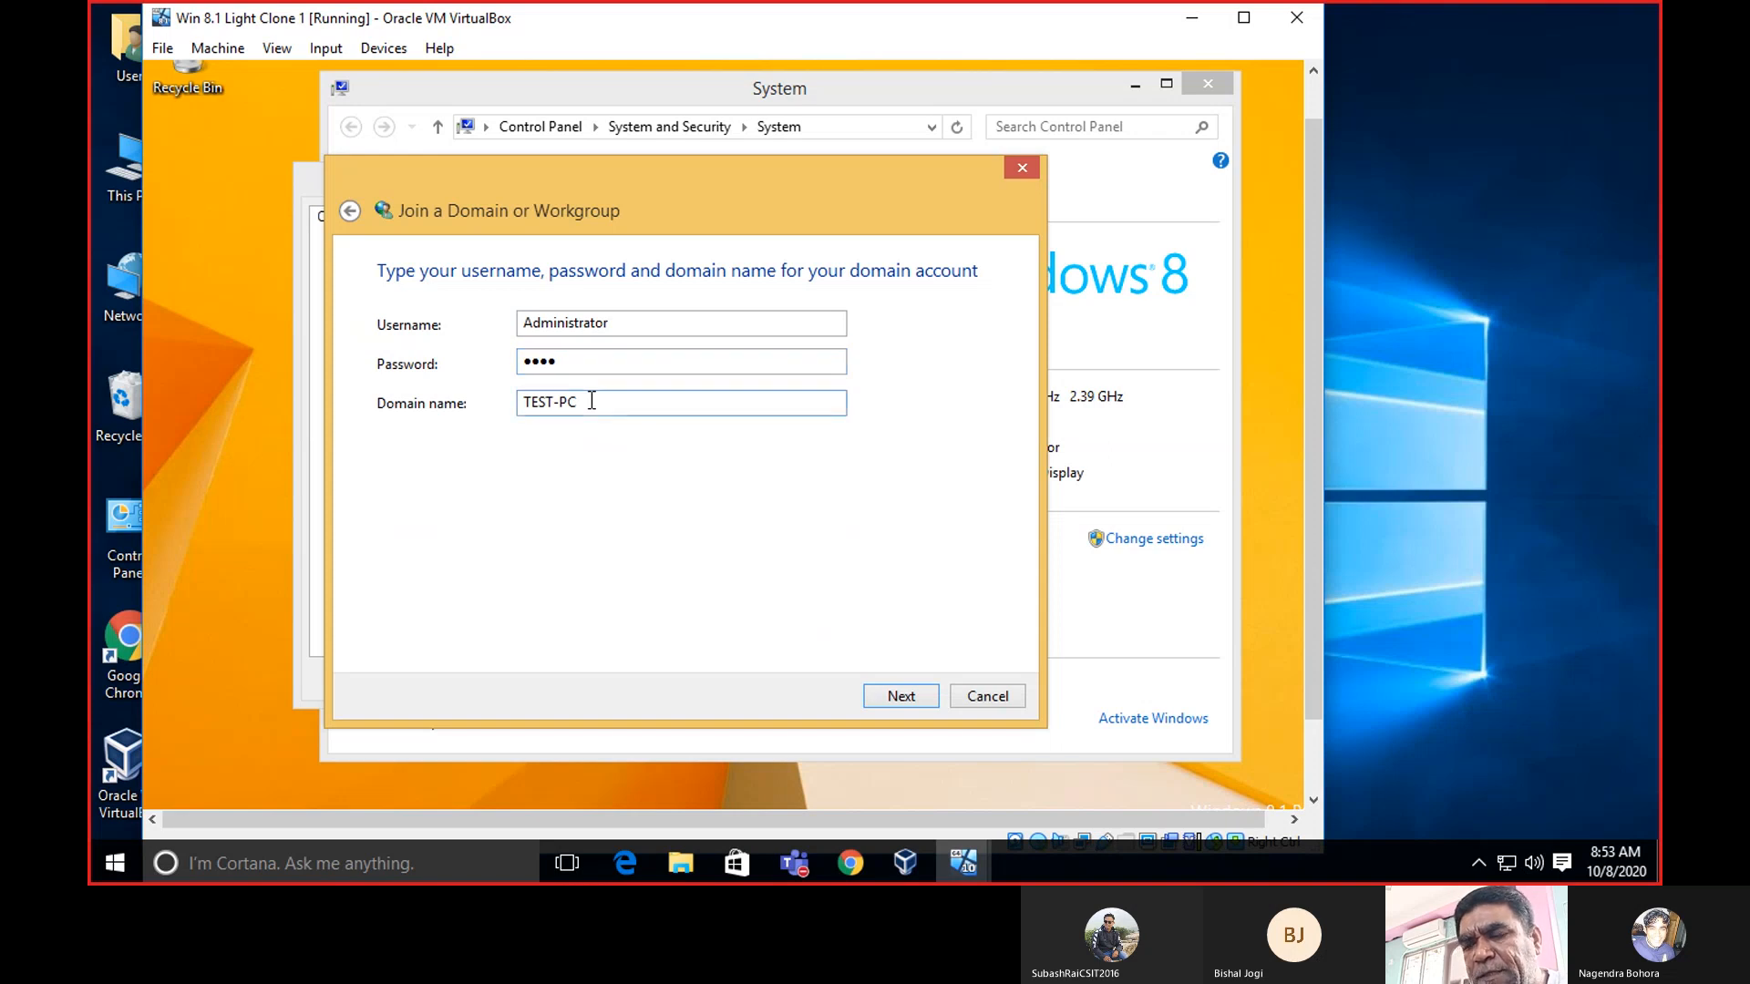
key("BackSpace")
key("BackSpace")
key("BackSpace")
key("BackSpace")
key("BackSpace")
key("BackSpace")
key("BackSpace")
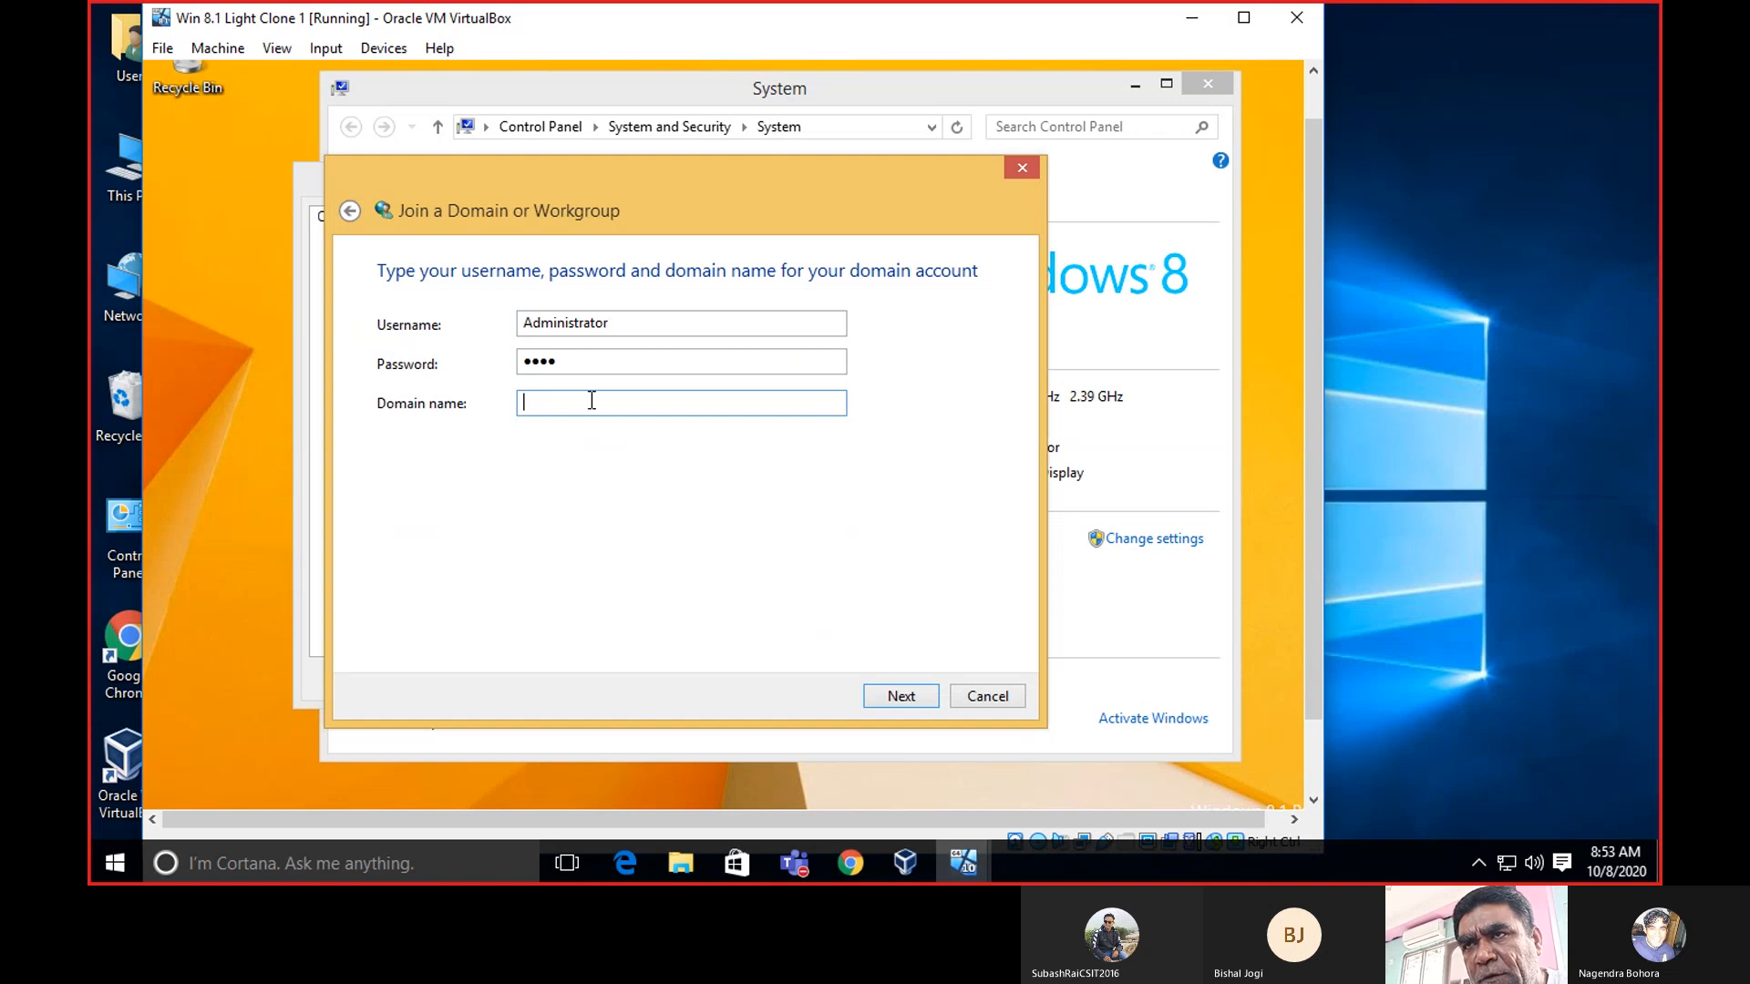
type("NAGENDR")
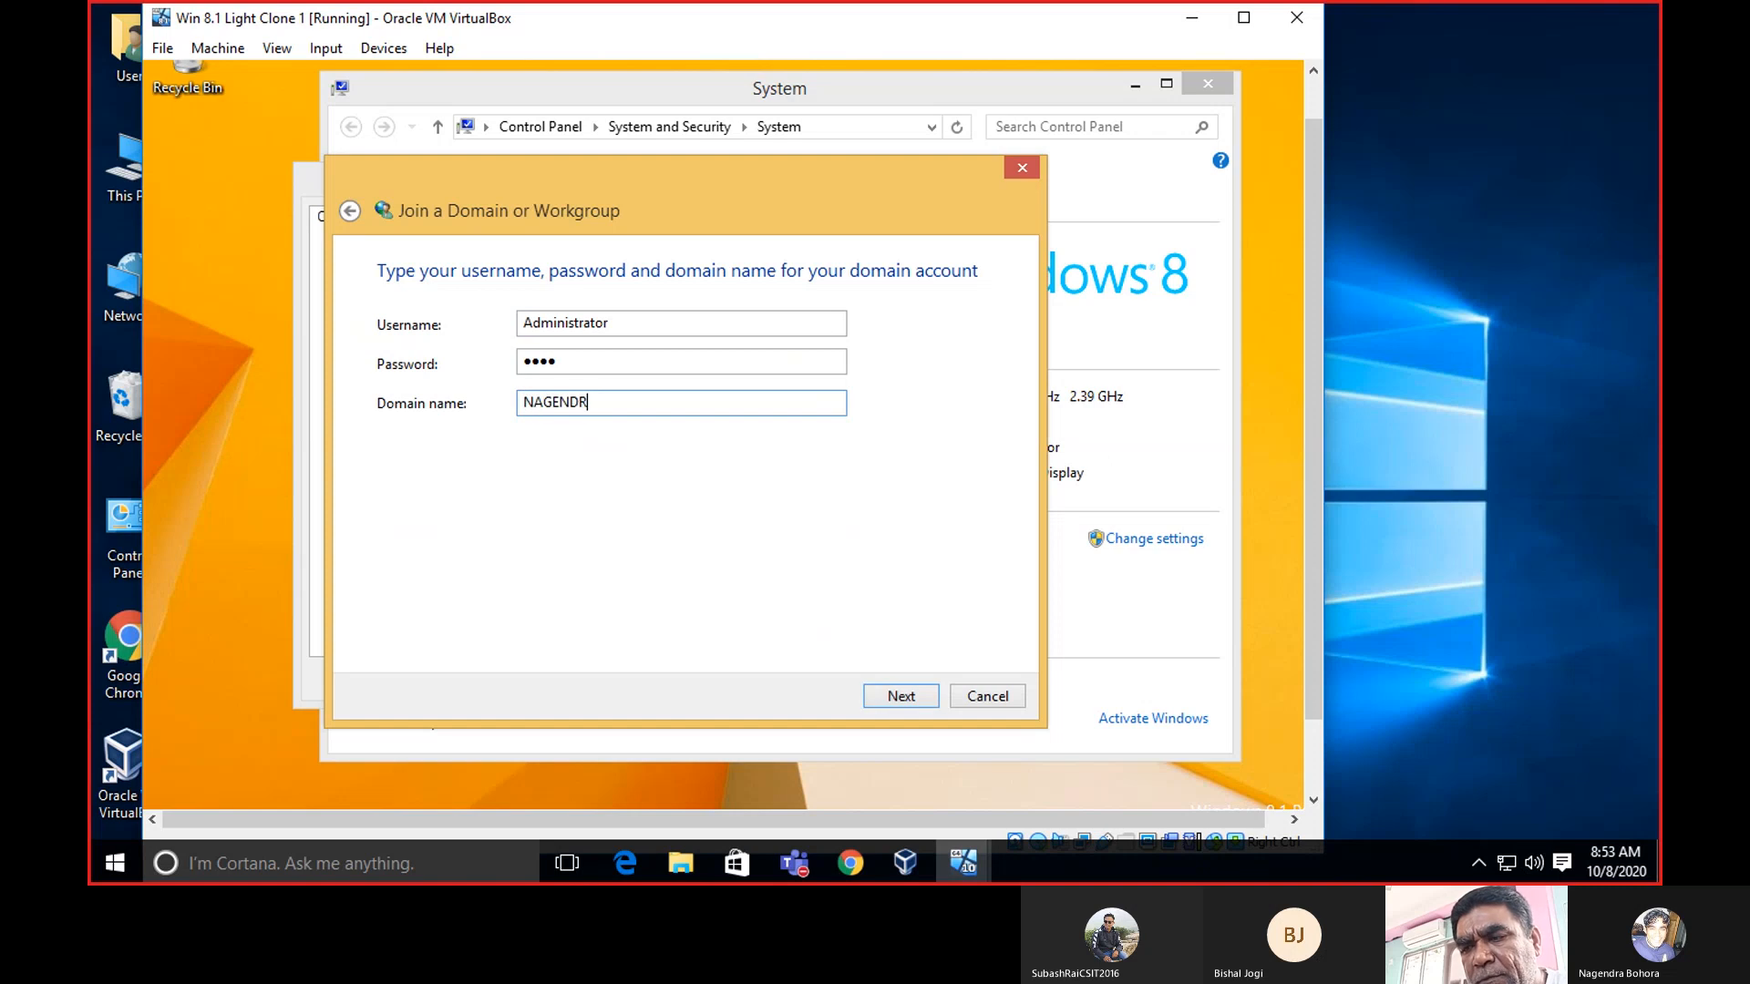
type("ABOHOR")
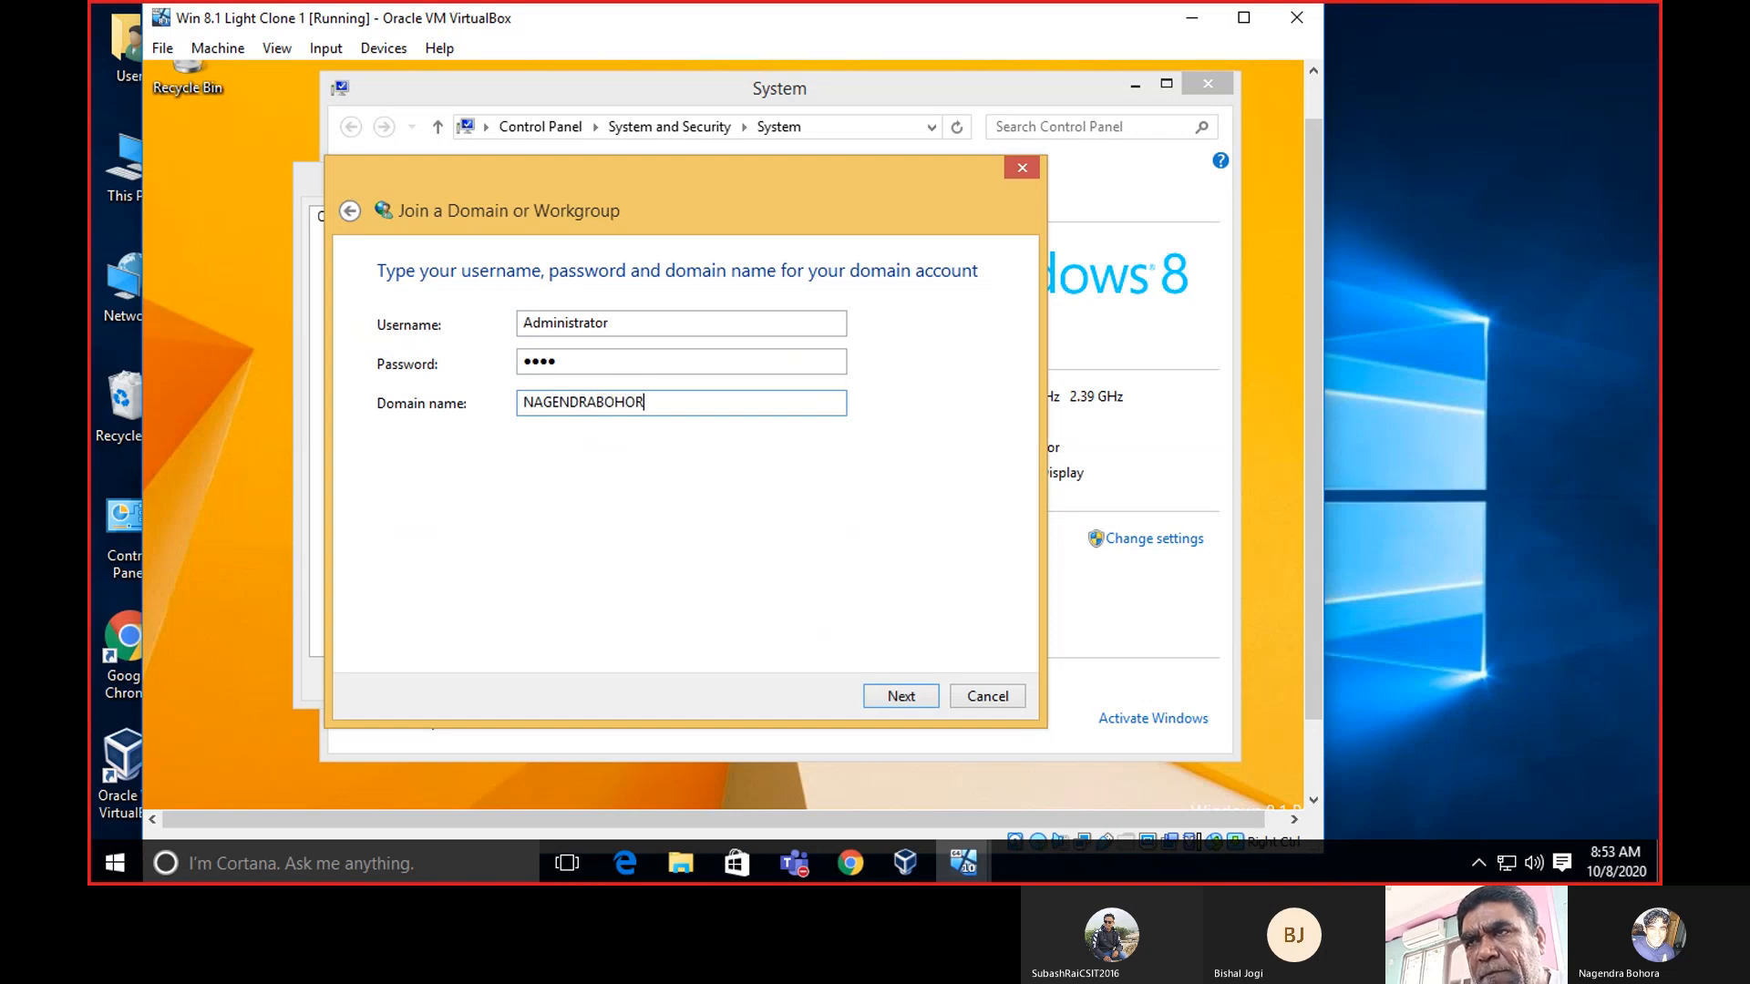
type("A.BLOG")
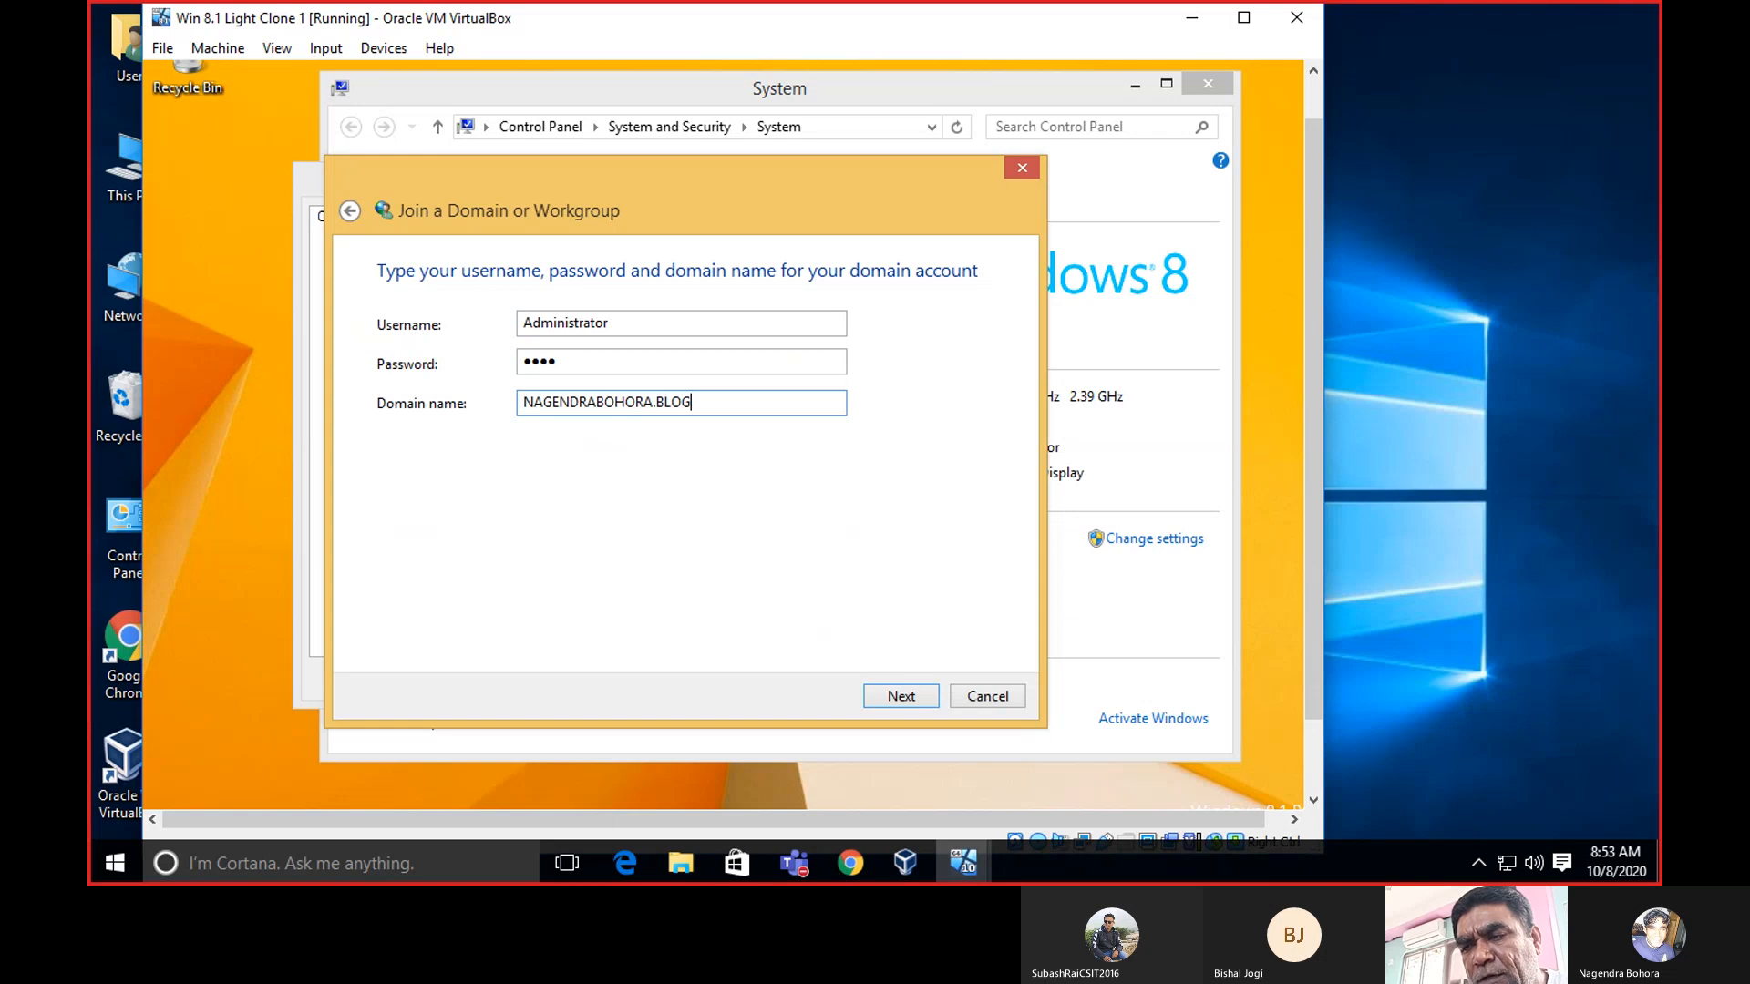
type("SPOT.COM")
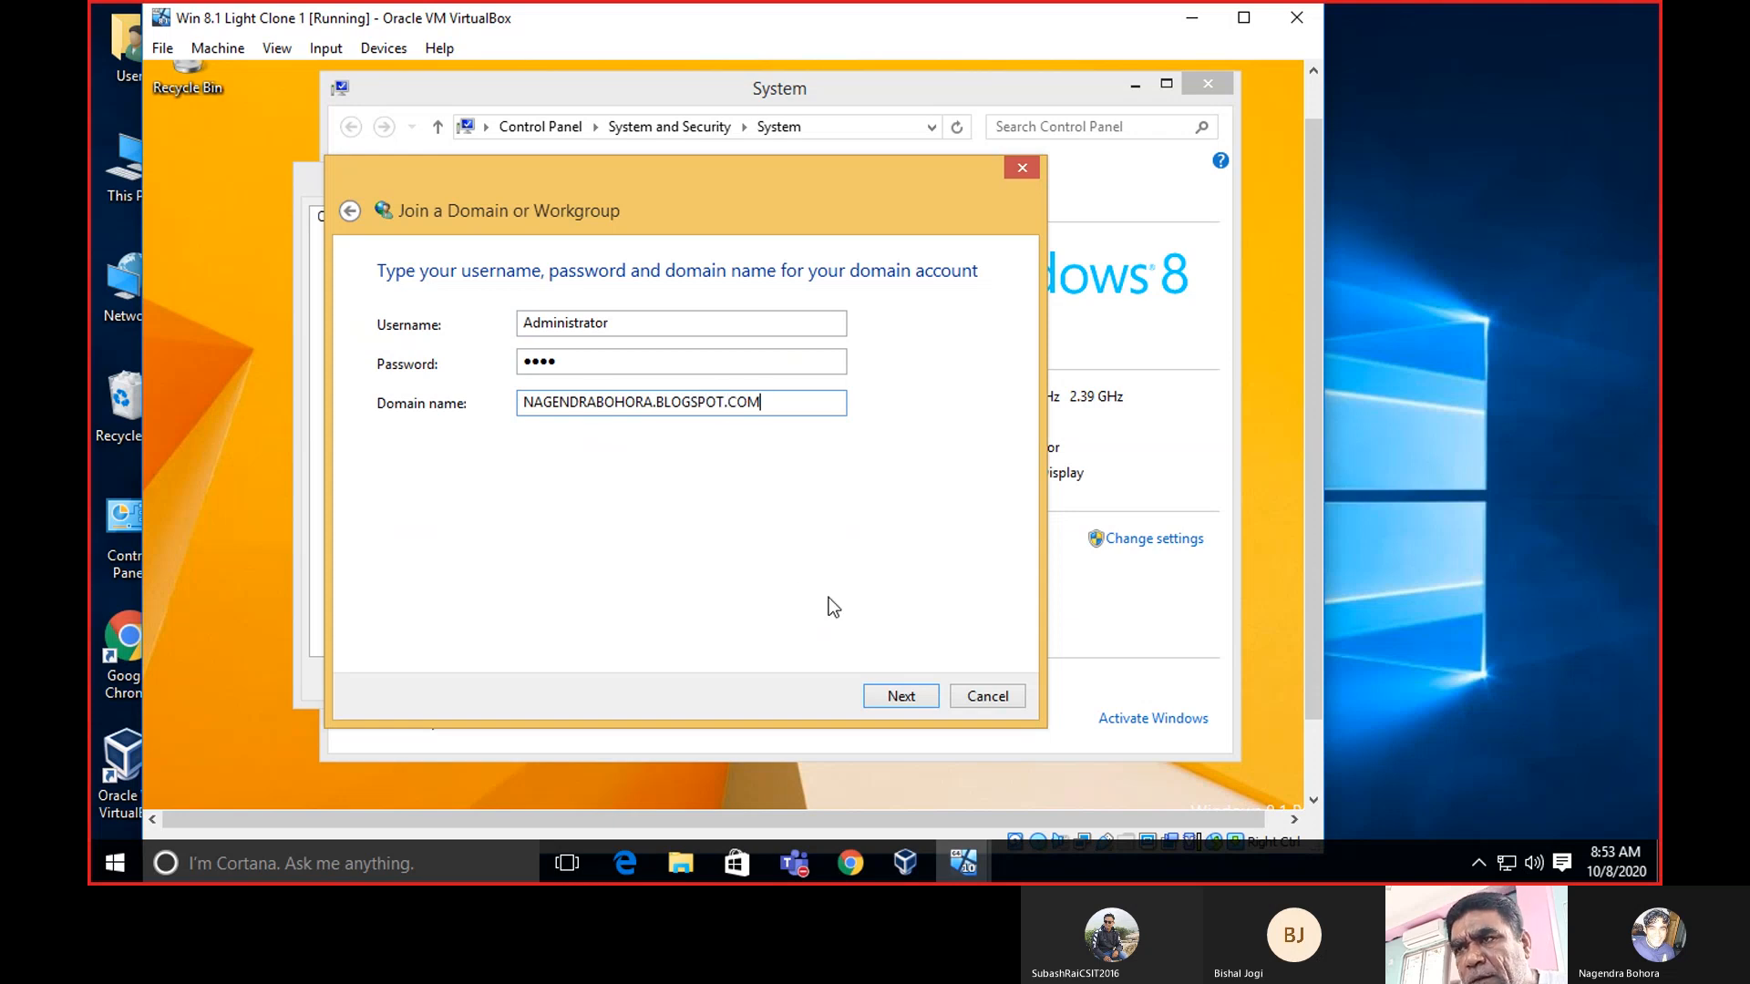
Keep TEST-PC as computer name and enter the full blogspot.com domain as computer domain.
left_click(904, 703)
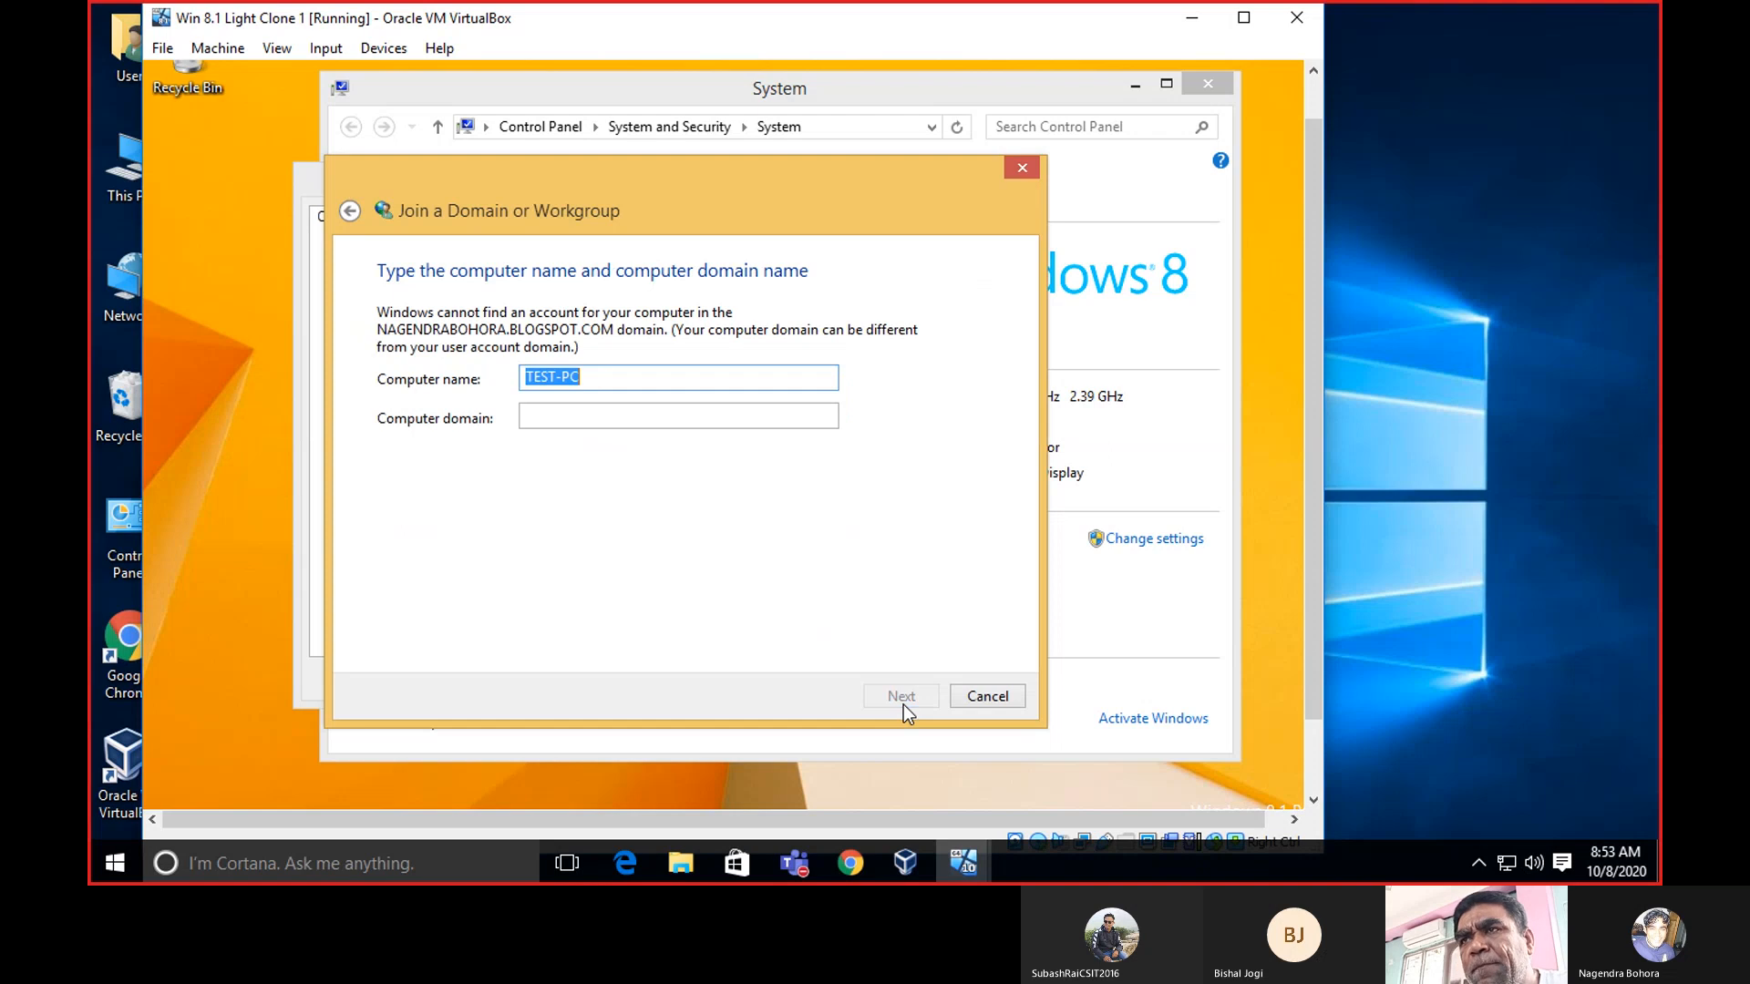
left_click(699, 383)
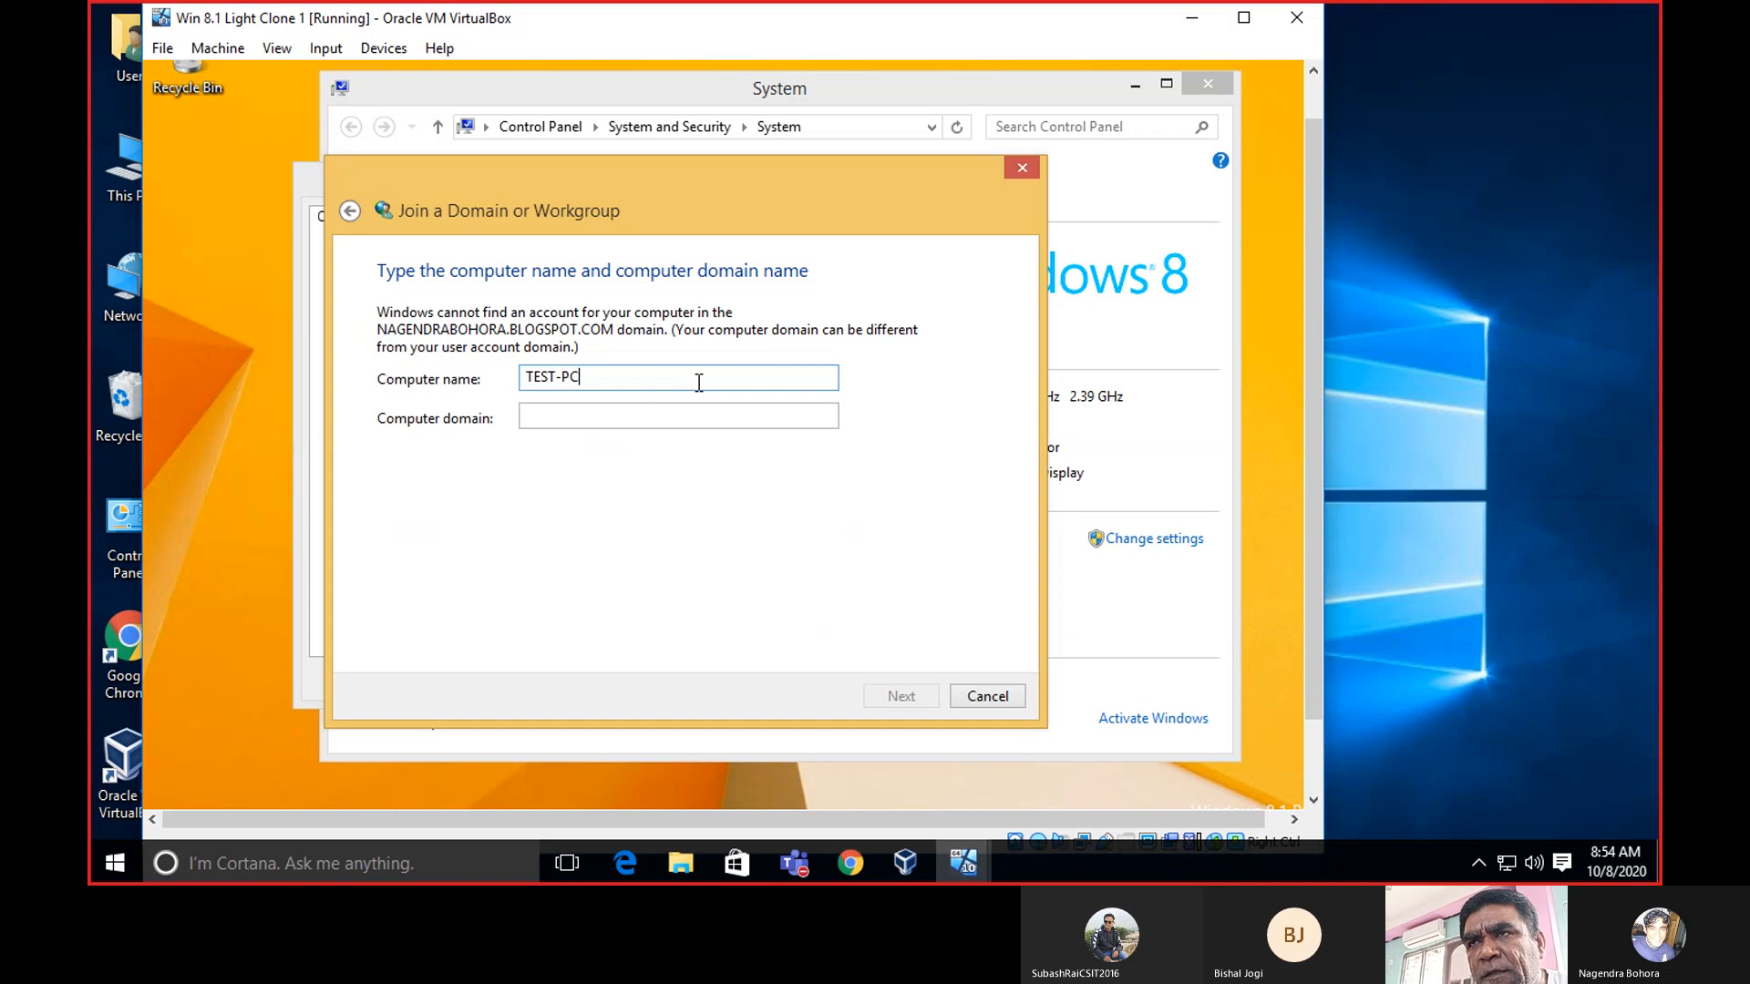
left_click(639, 418)
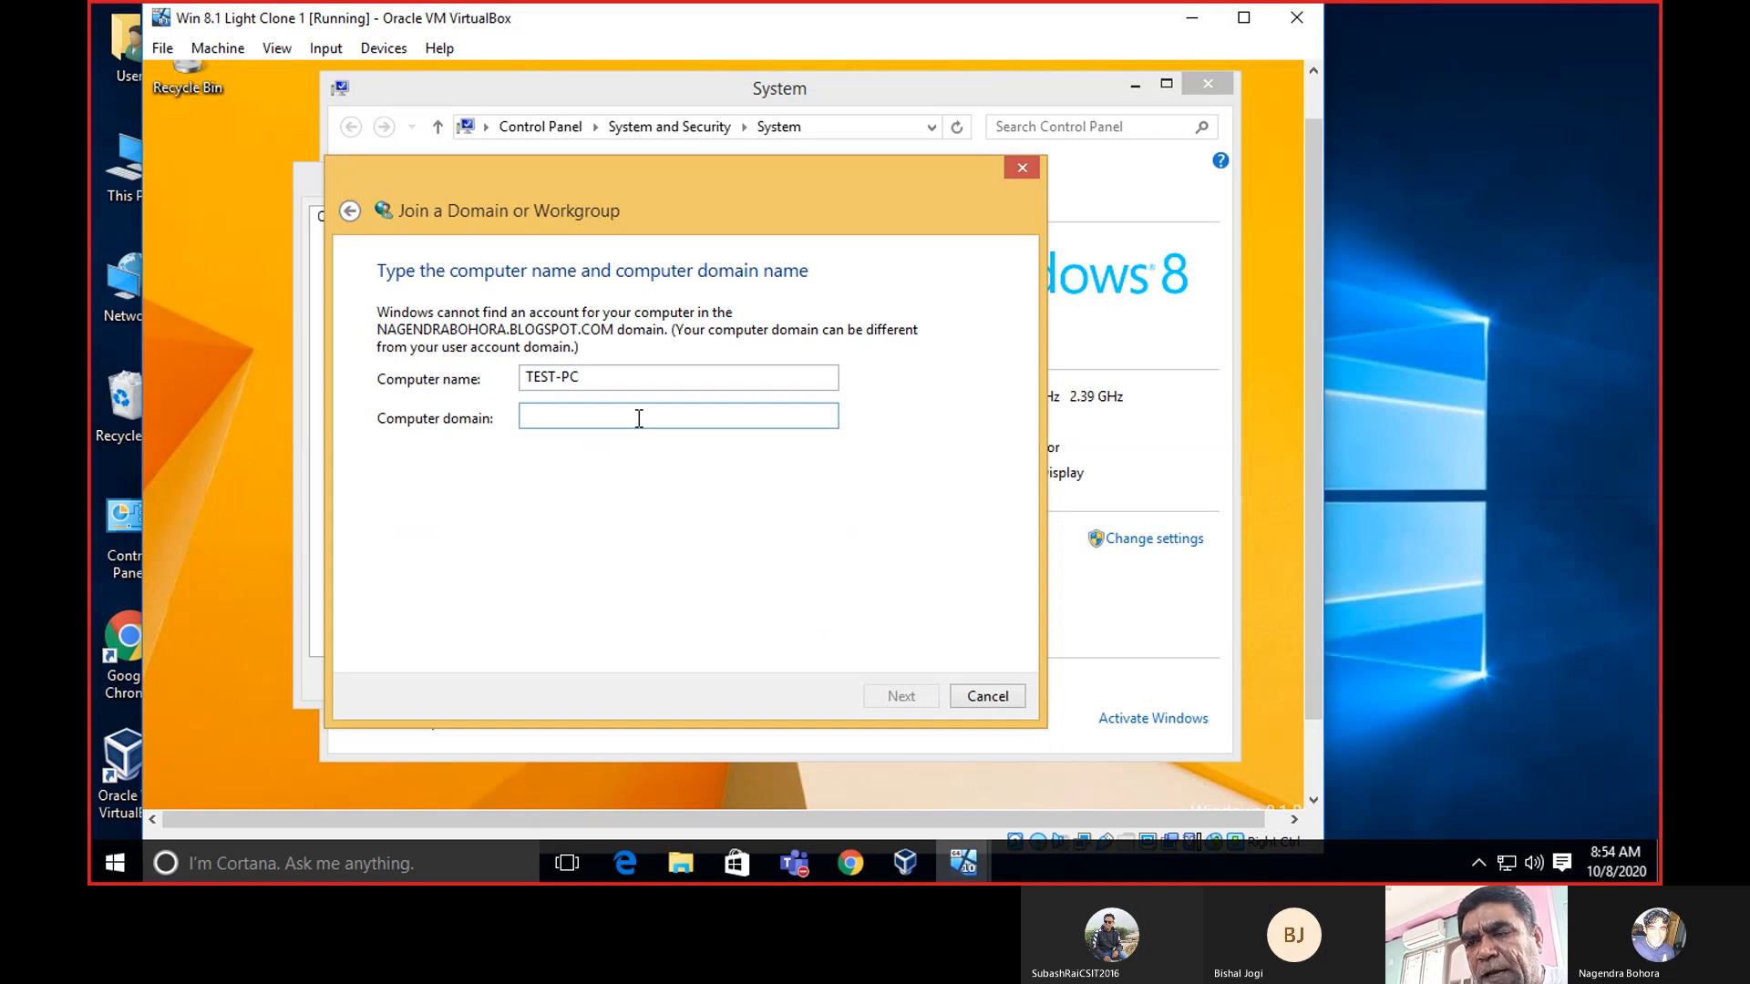
type("NAGENDR")
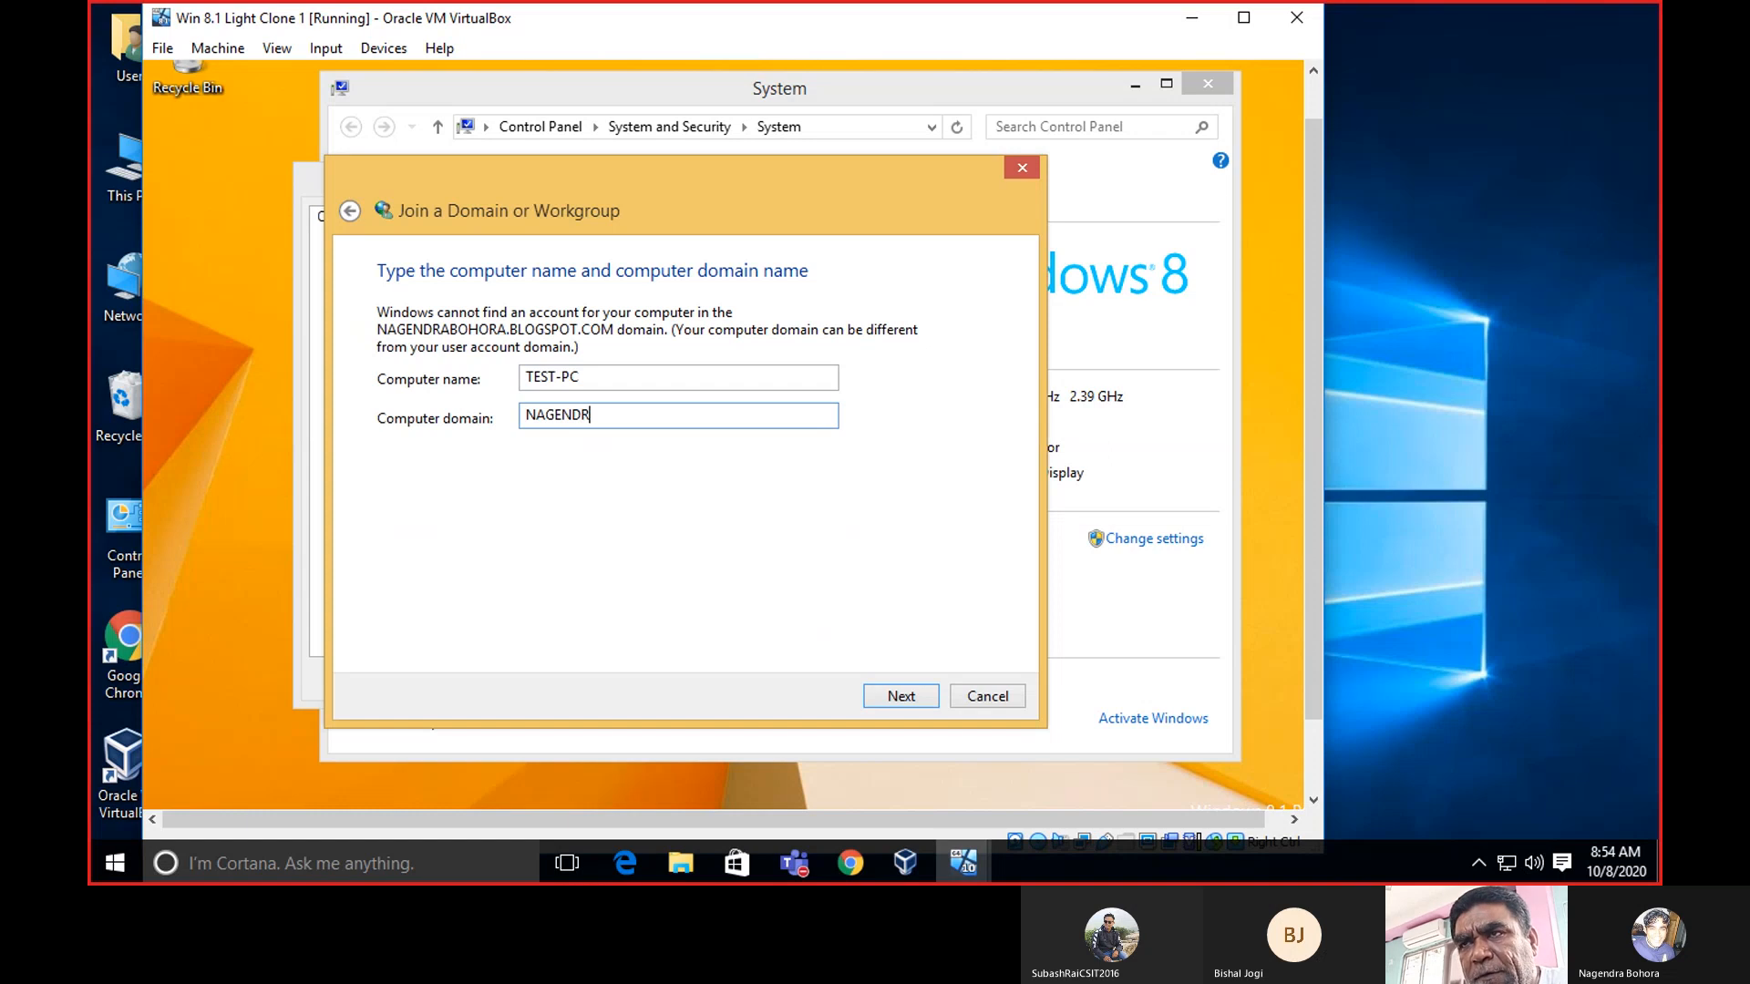
type("ABOH")
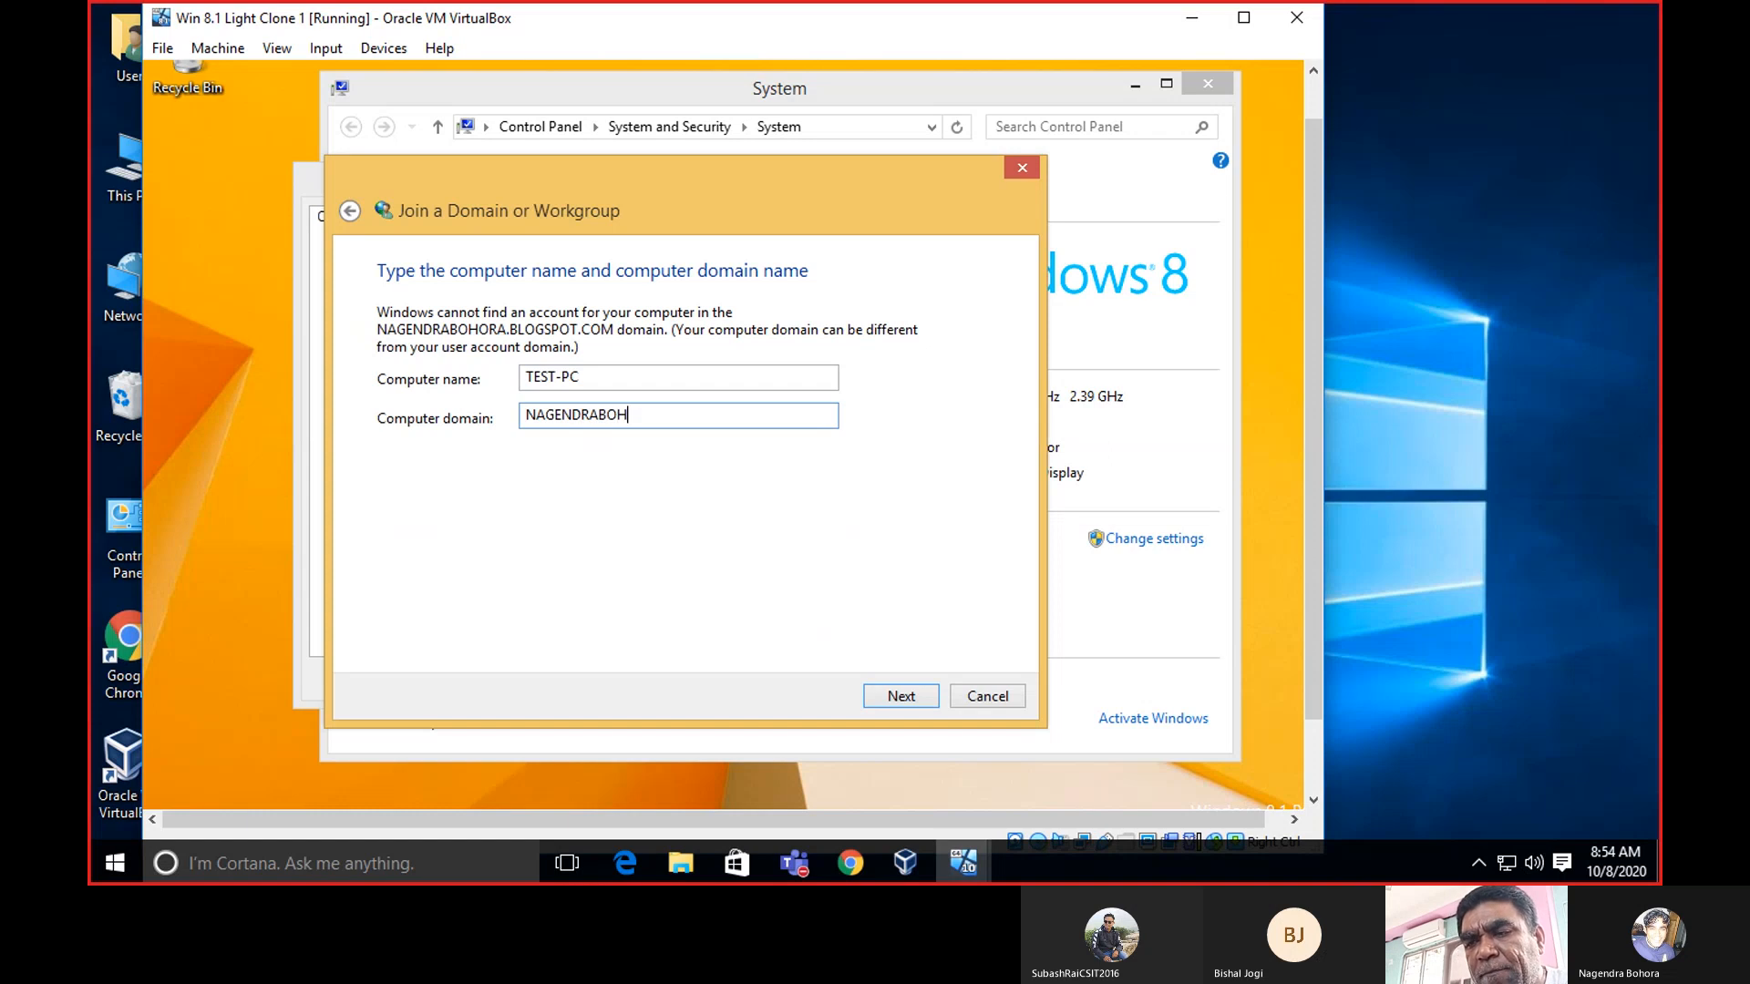
type("ORA.B")
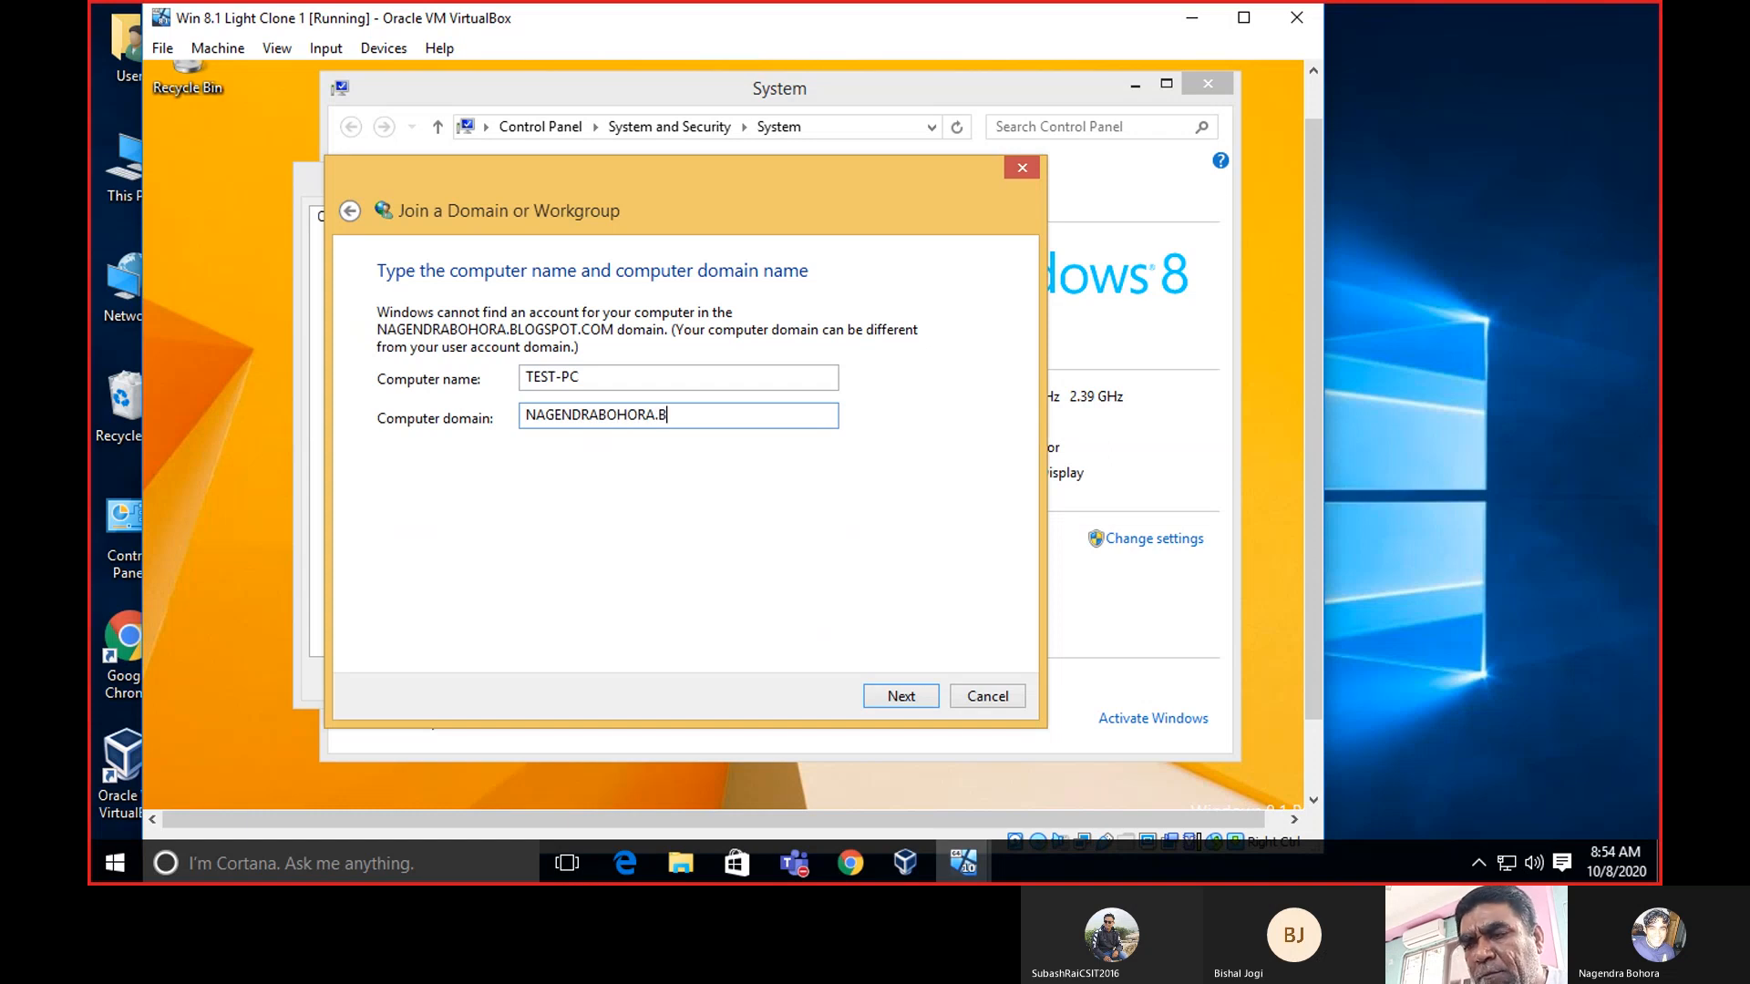
type("LOGSPOT.")
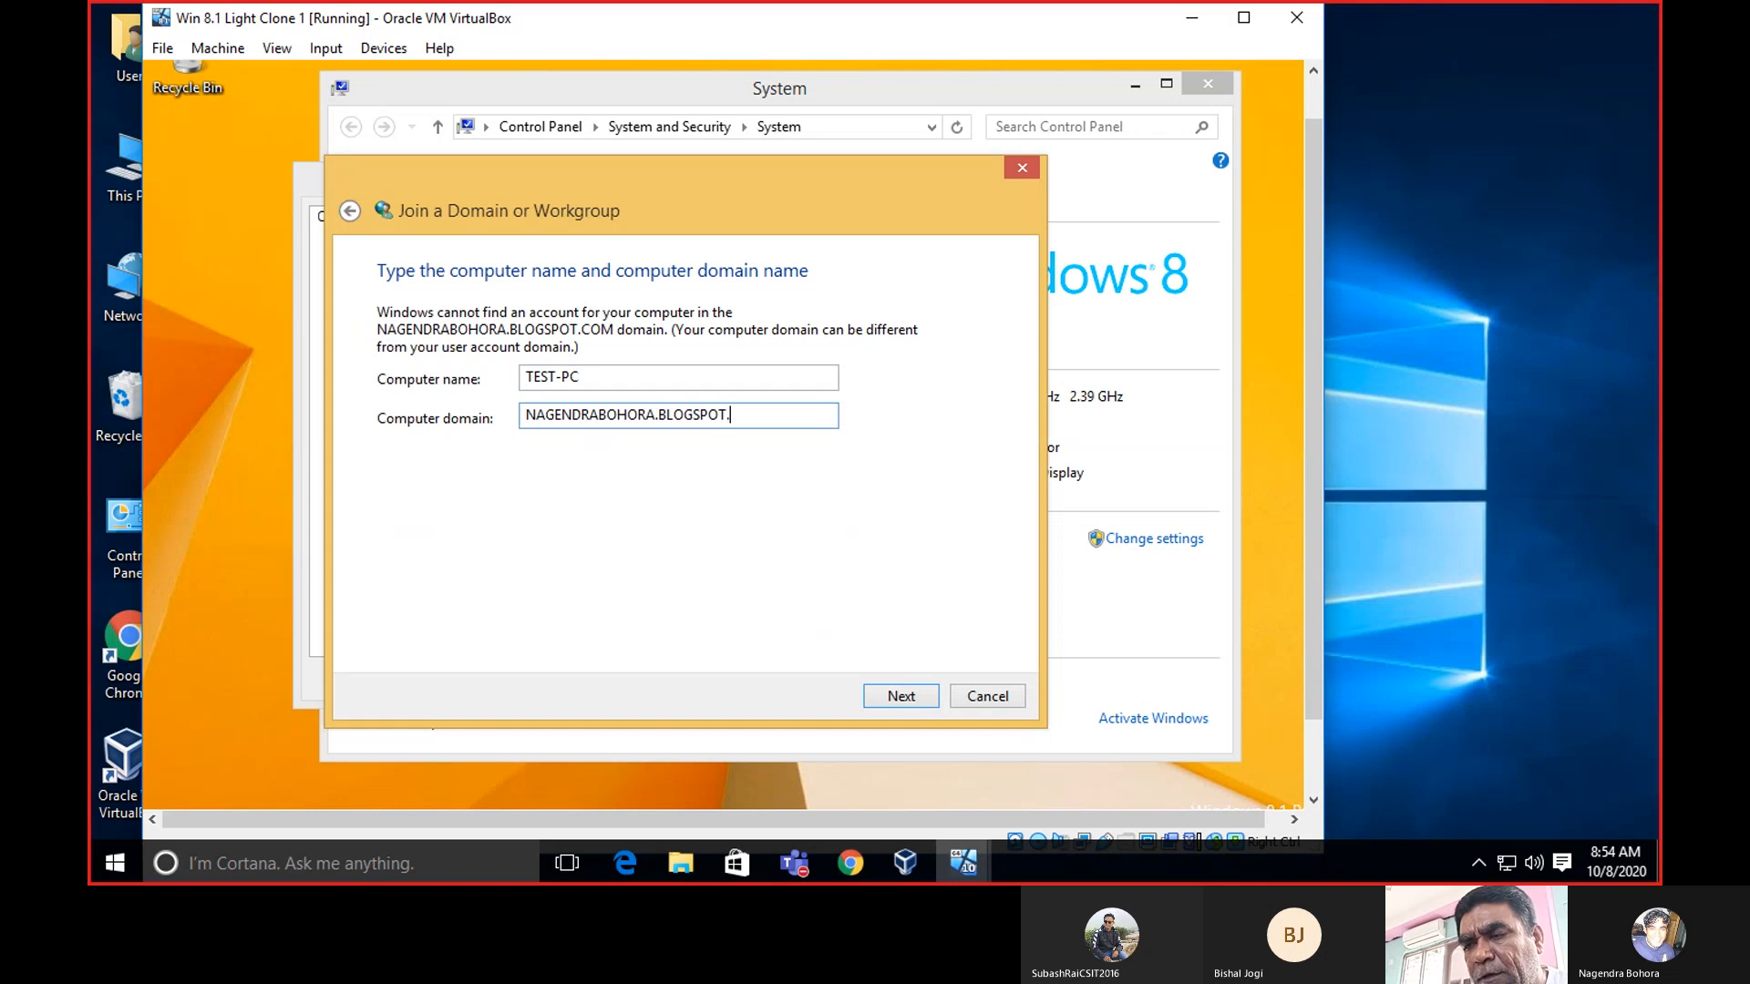
type("COM")
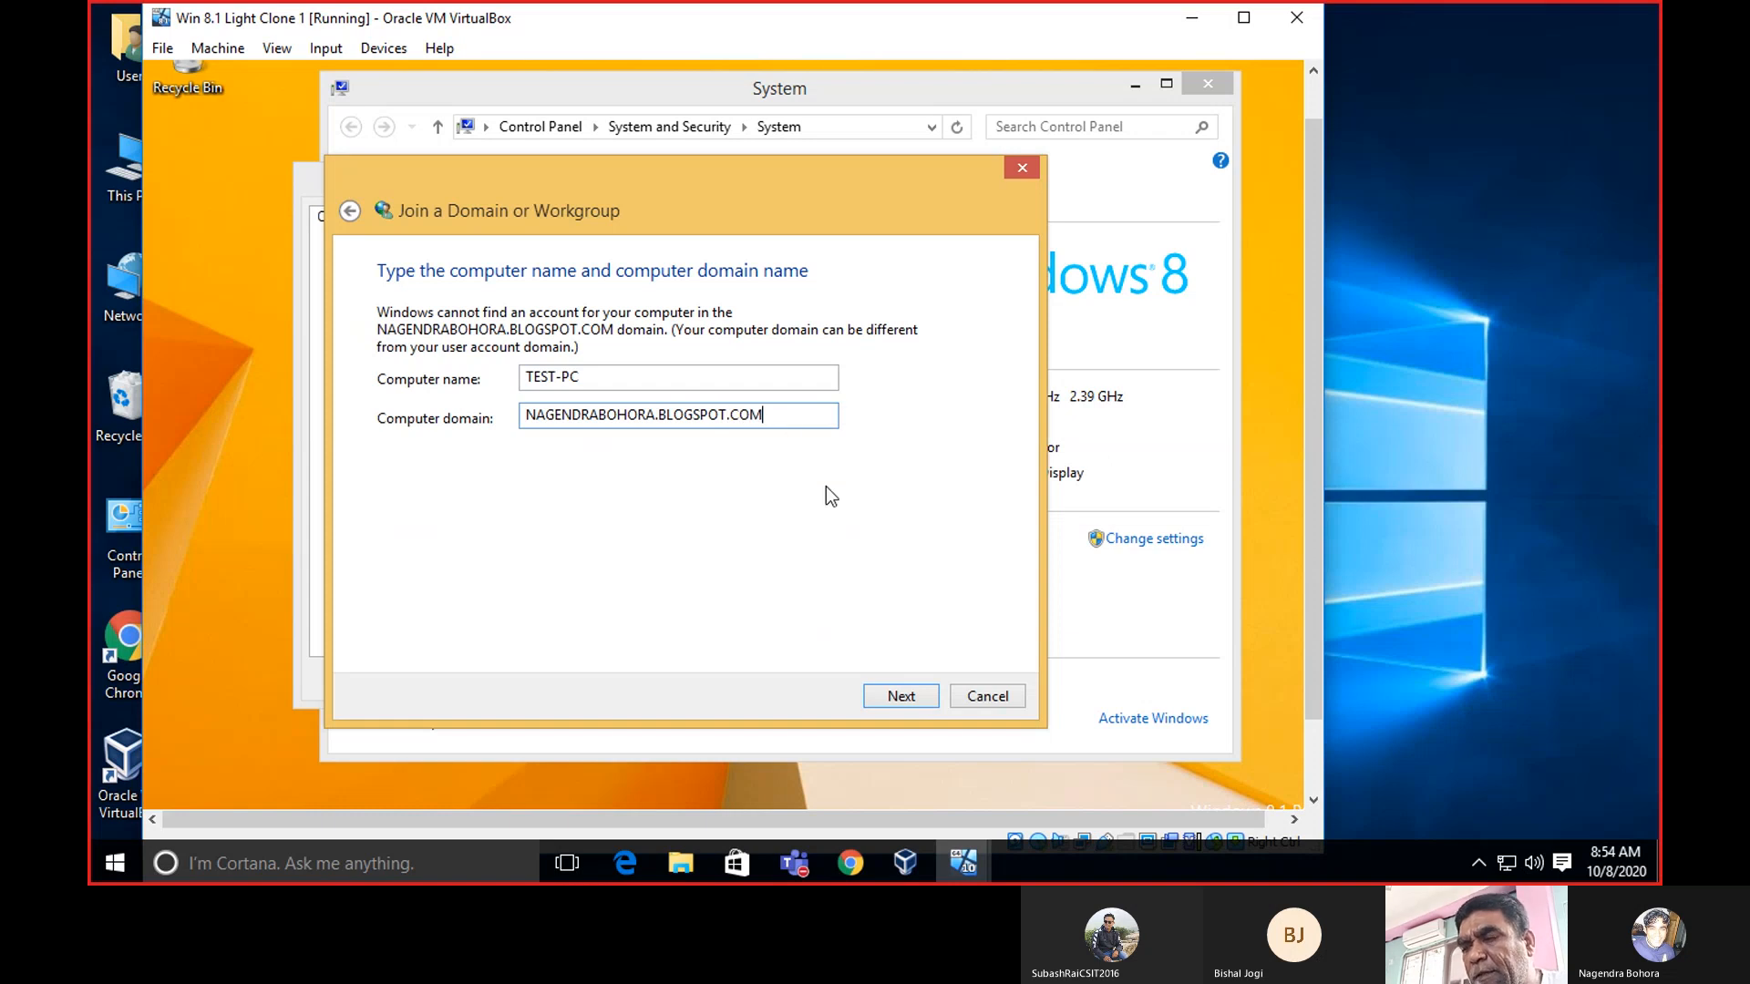
Attempt the join, review the AD DC error details showing the DNS timeout, then close it.
left_click(906, 697)
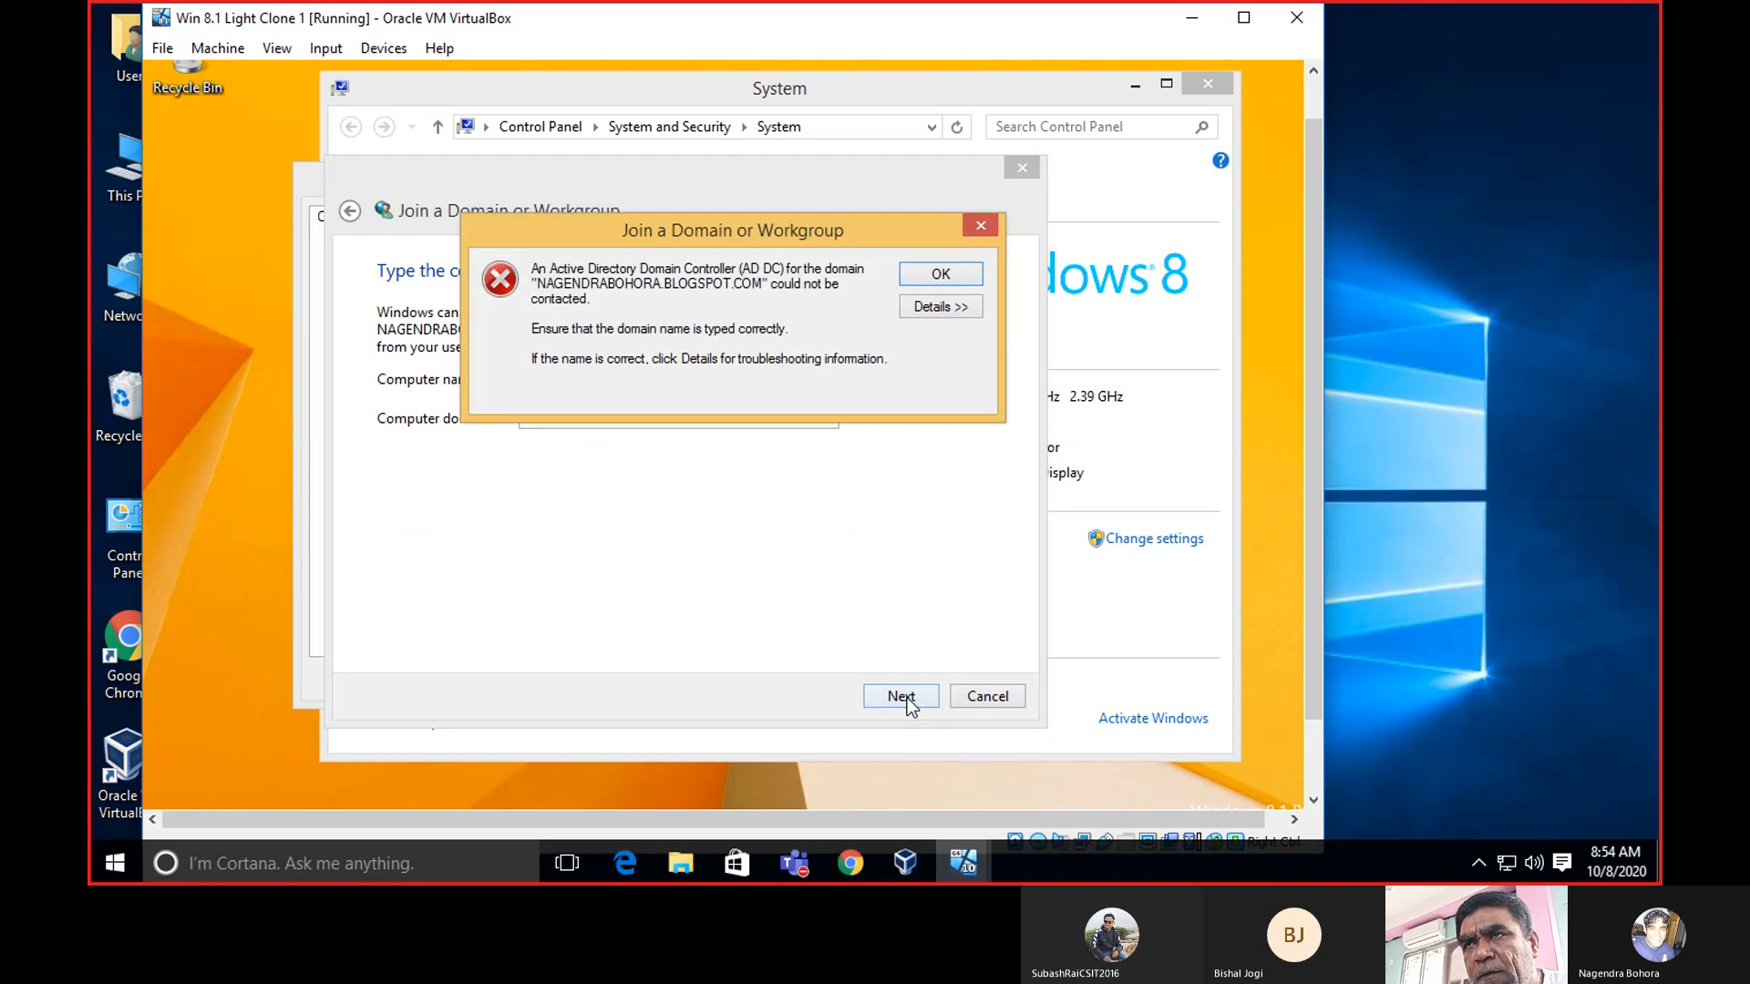
left_click(934, 305)
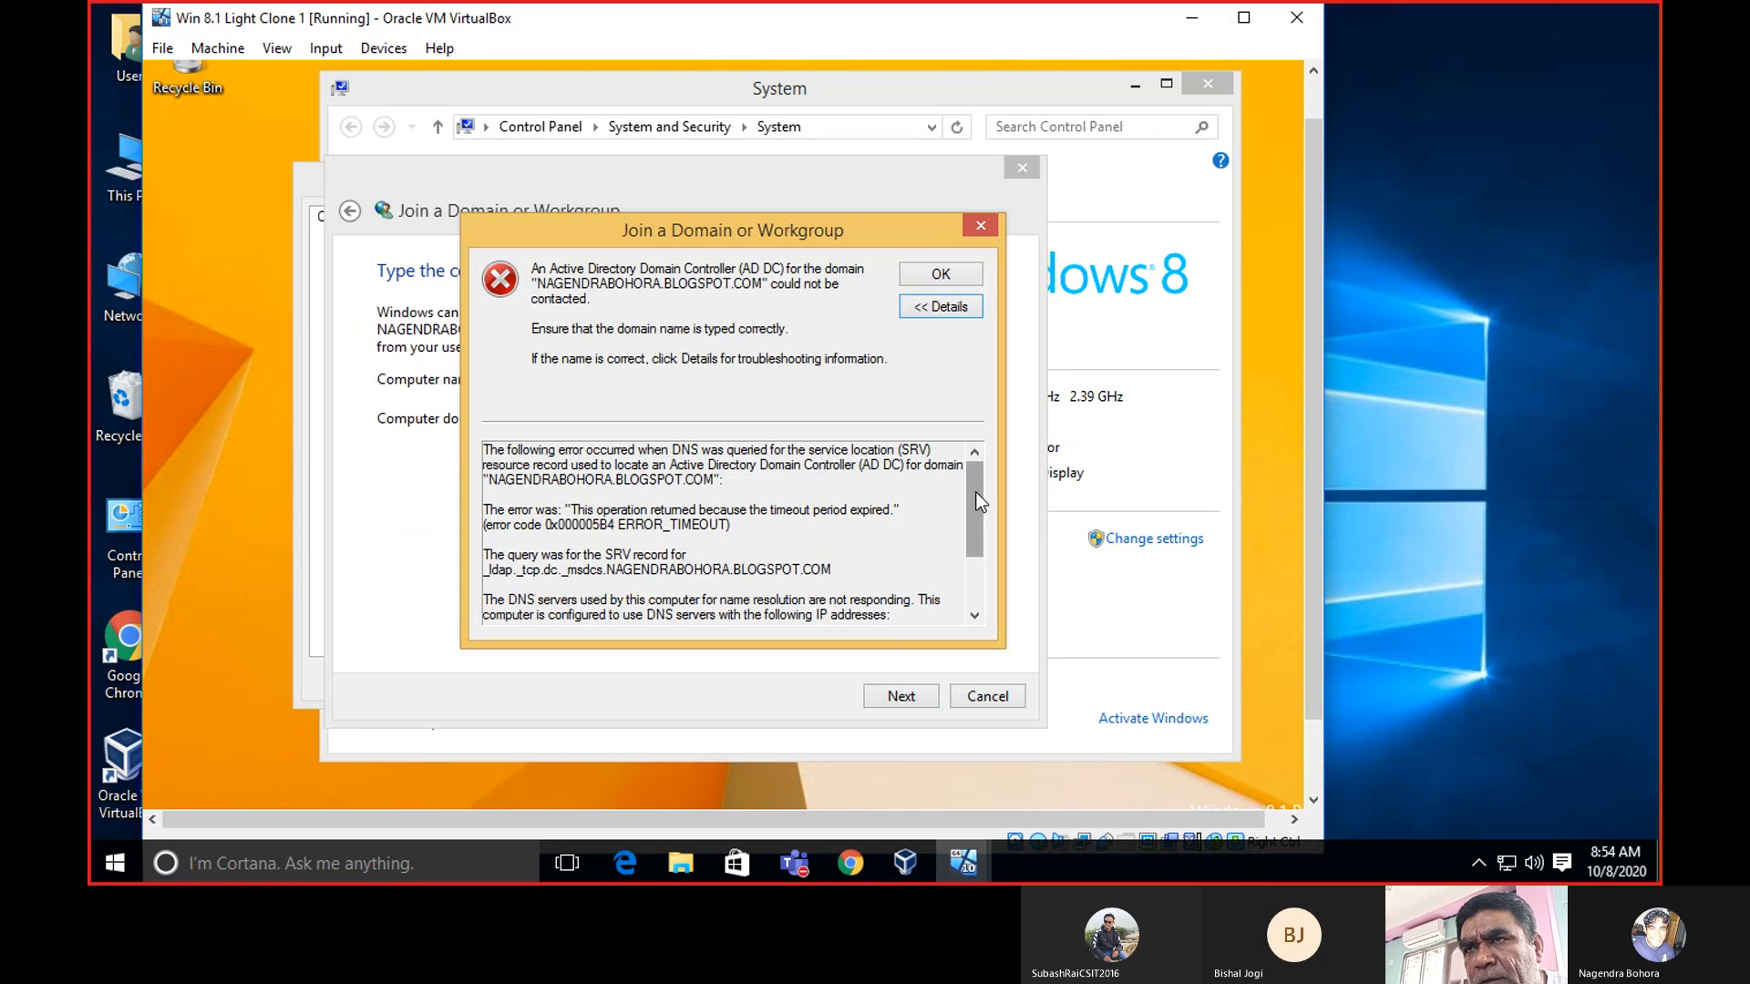
mouse_move(975, 493)
left_mouse_down()
mouse_move(975, 529)
mouse_move(977, 497)
left_mouse_up()
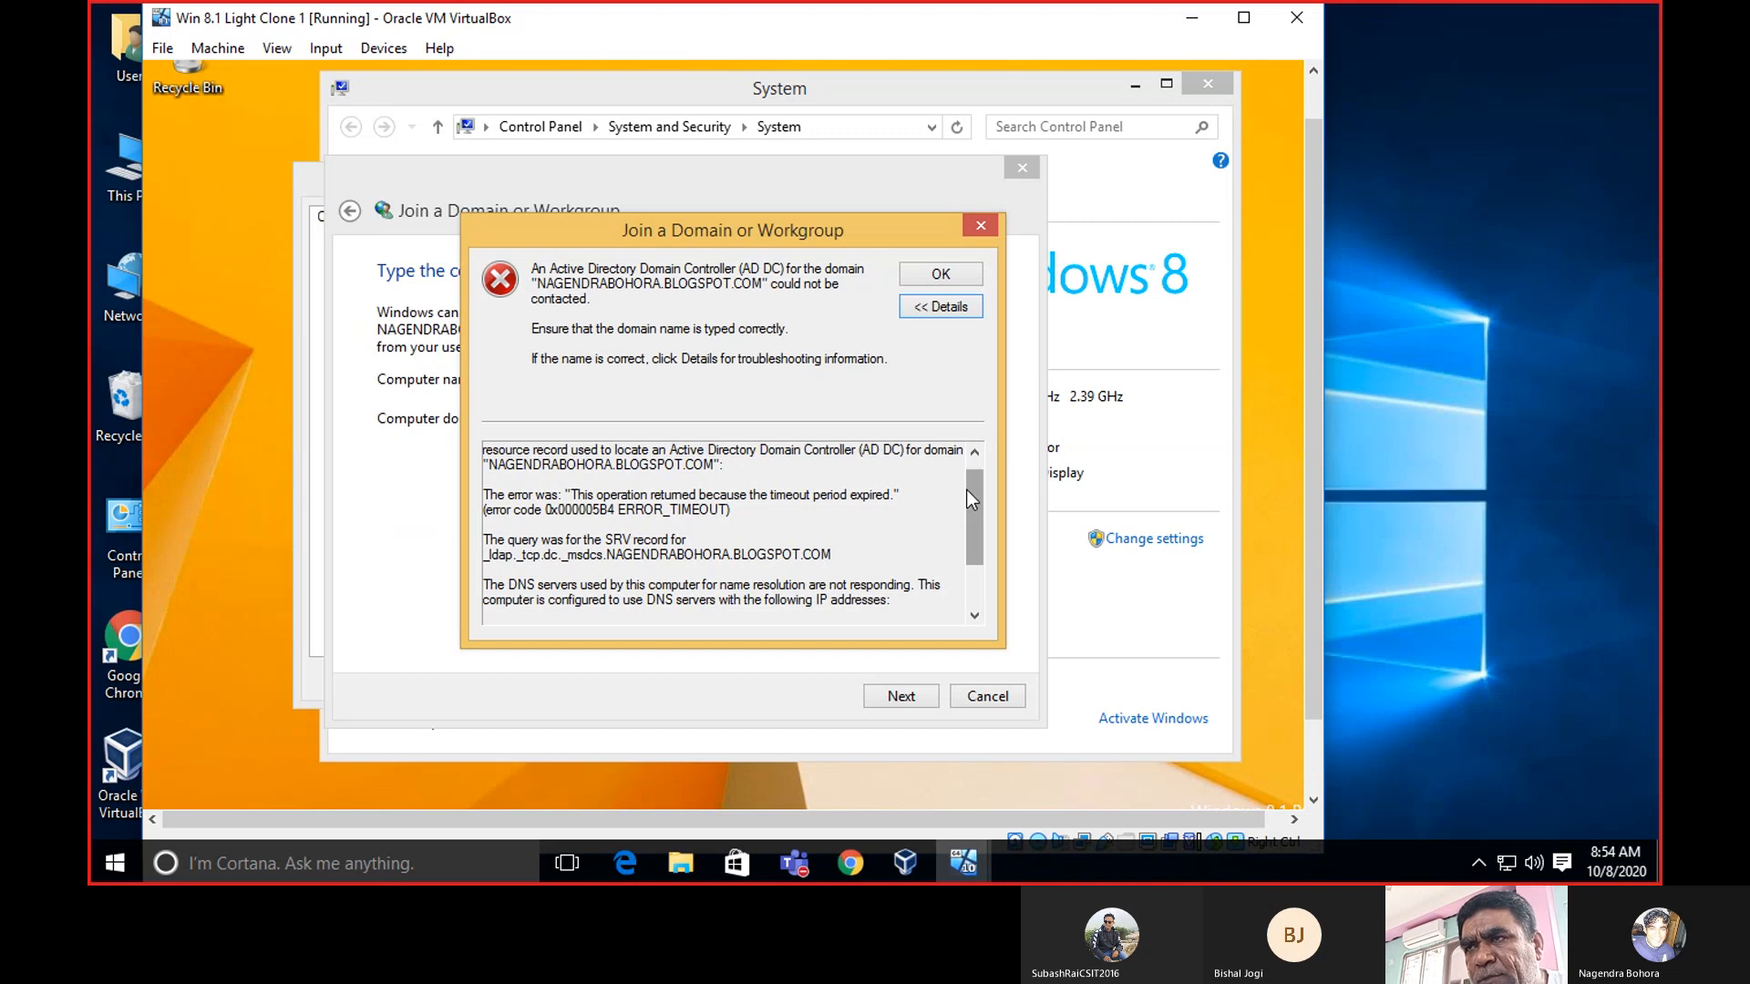
mouse_move(968, 492)
left_mouse_down()
mouse_move(968, 533)
mouse_move(970, 461)
left_mouse_up()
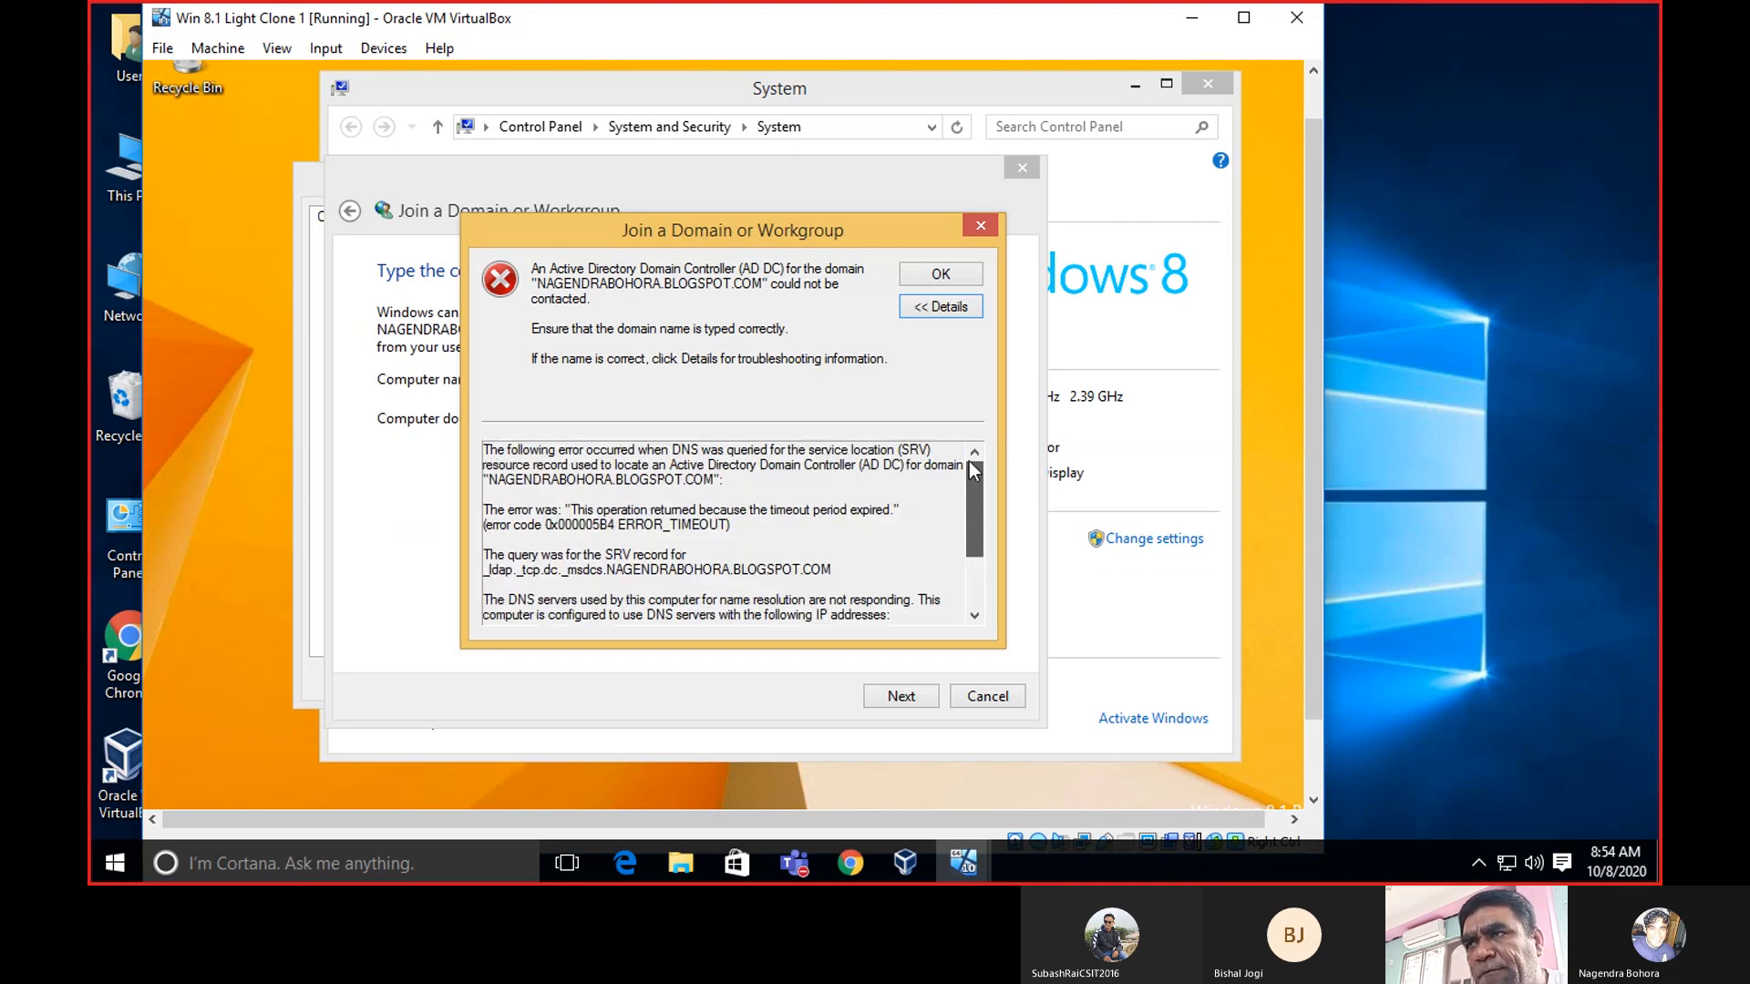
left_click(978, 223)
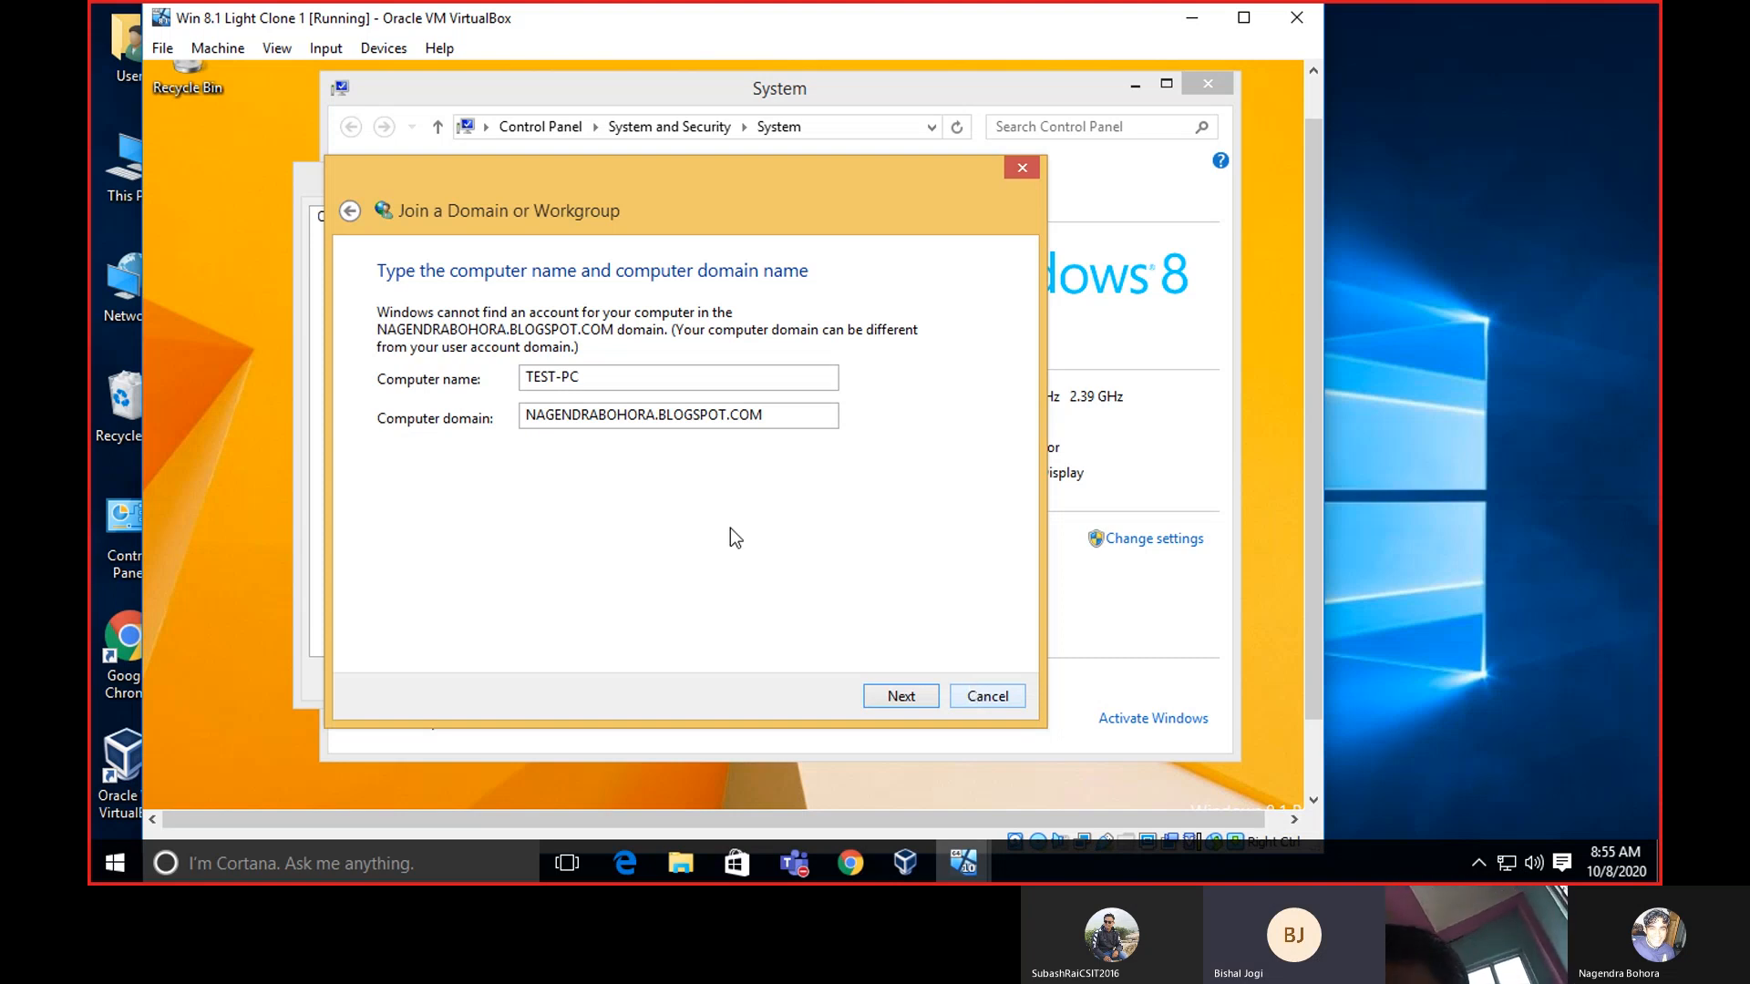
Close the join wizard, System Properties, and the System window, leaving TEST-PC in WORKGROUP.
left_click(985, 695)
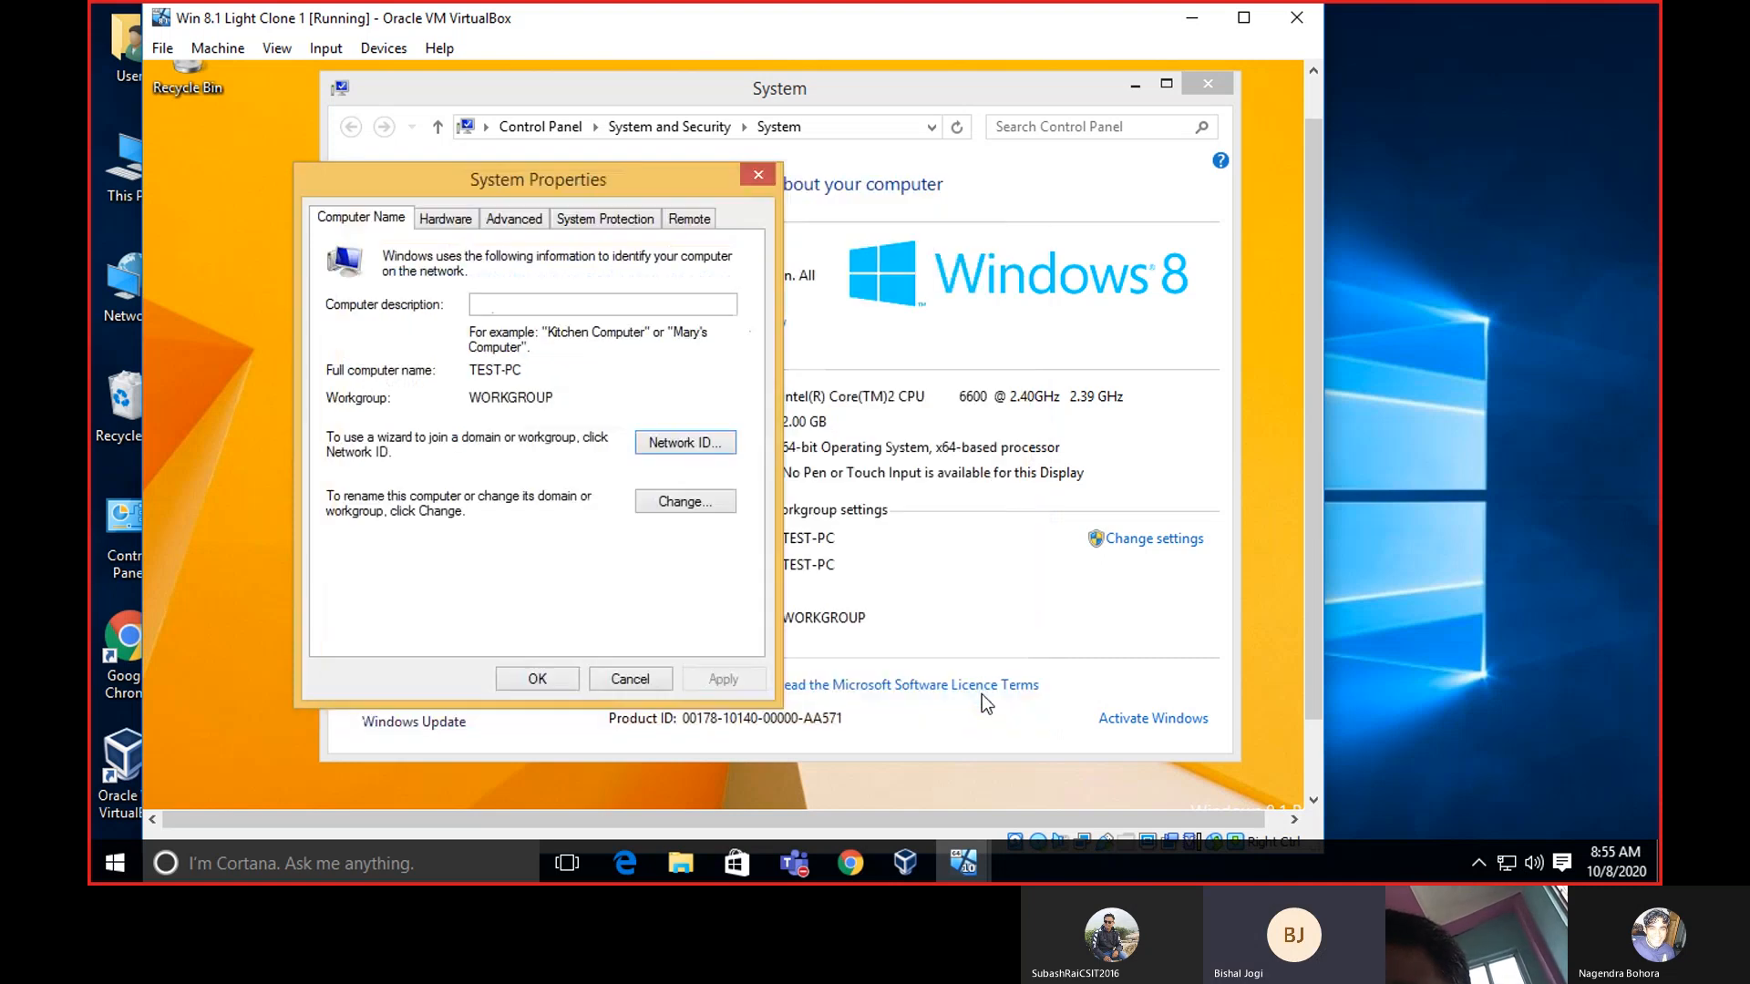
left_click(756, 176)
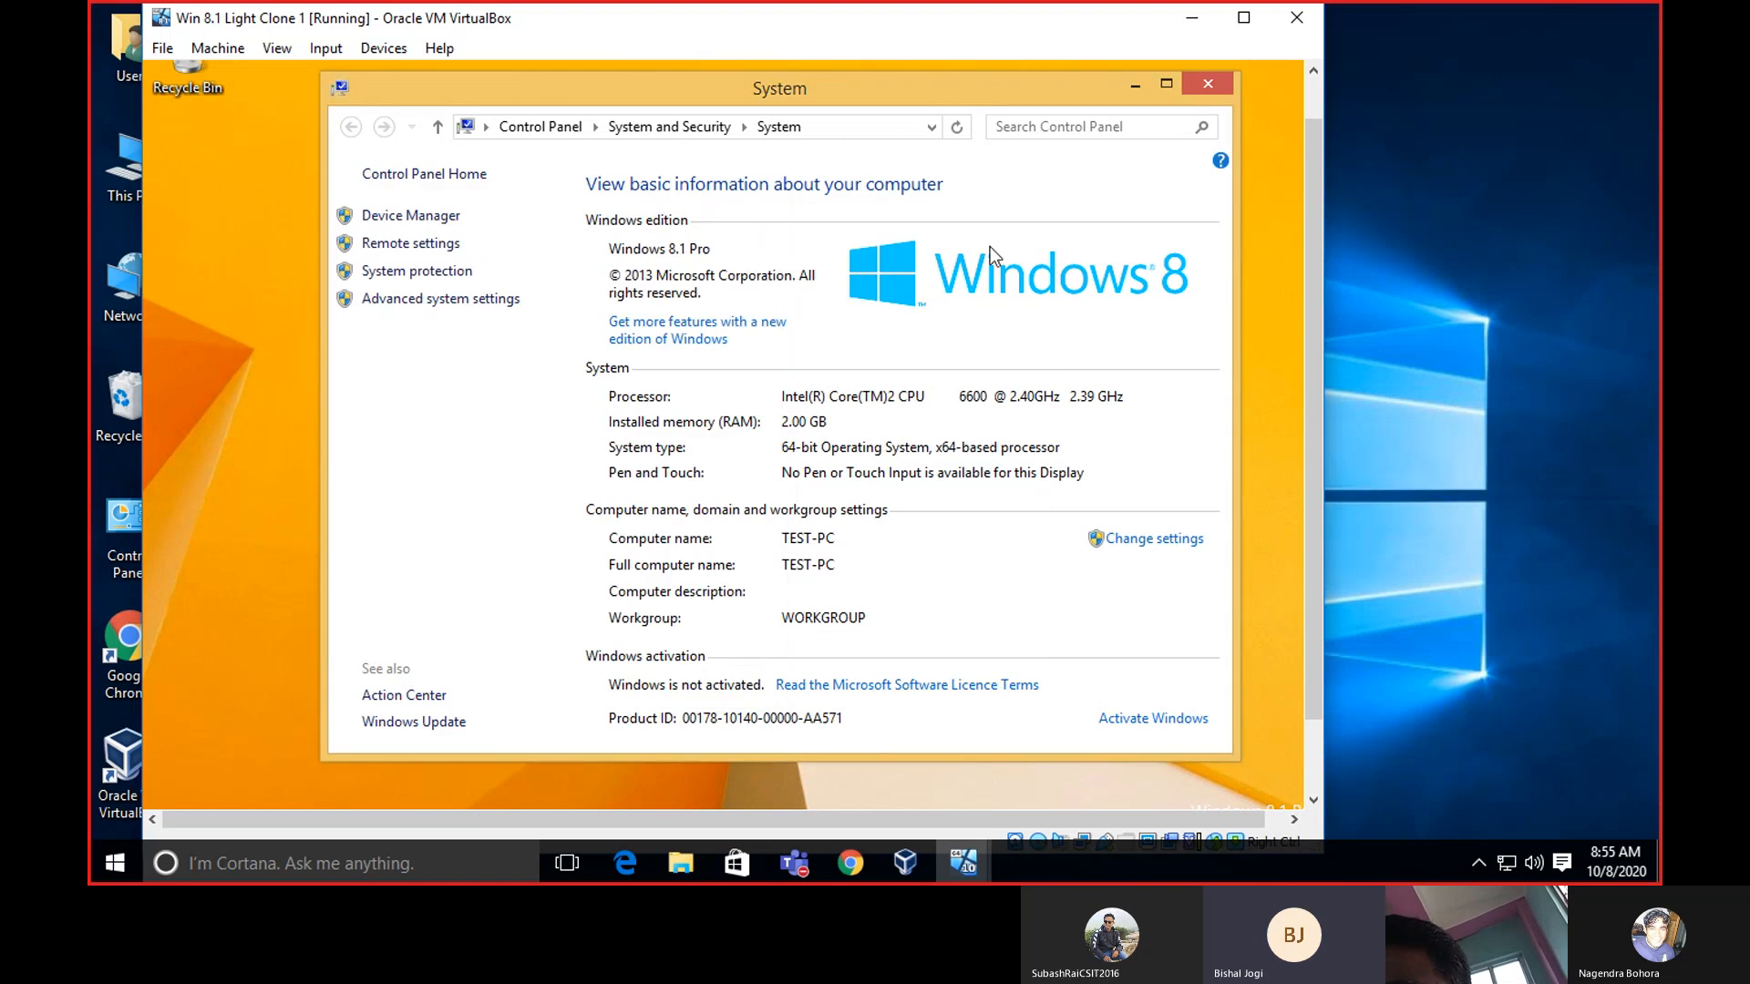
mouse_move(842, 852)
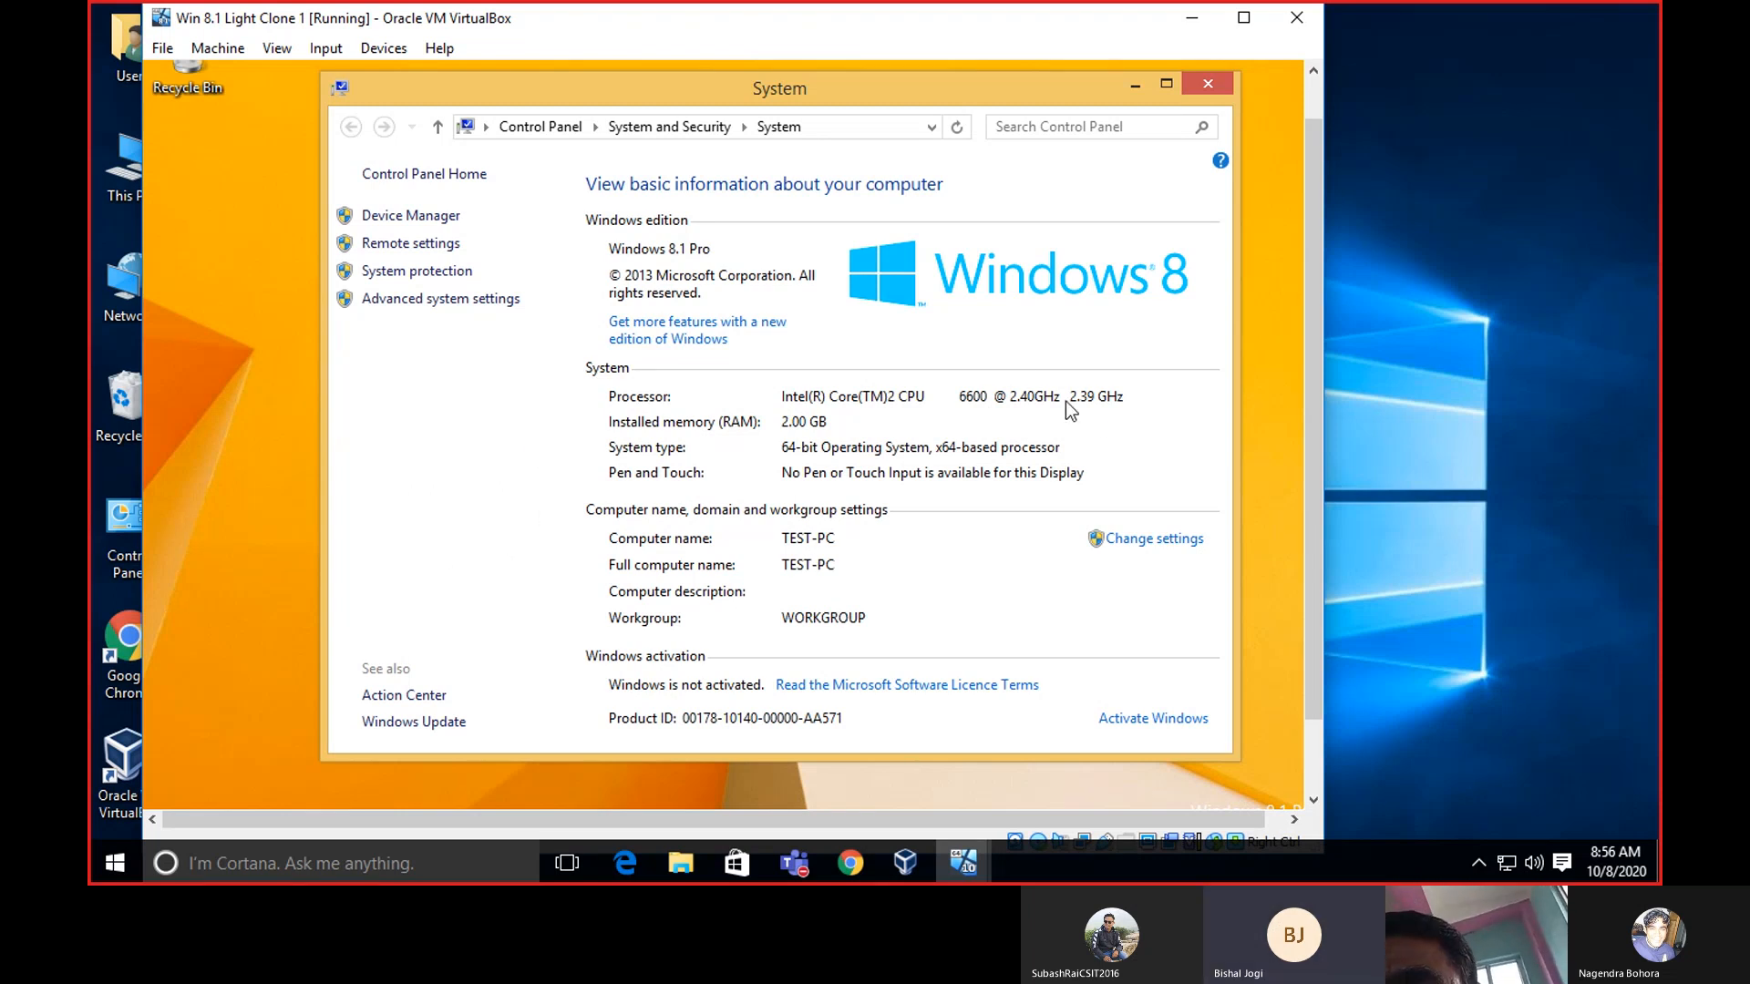
left_click(1207, 84)
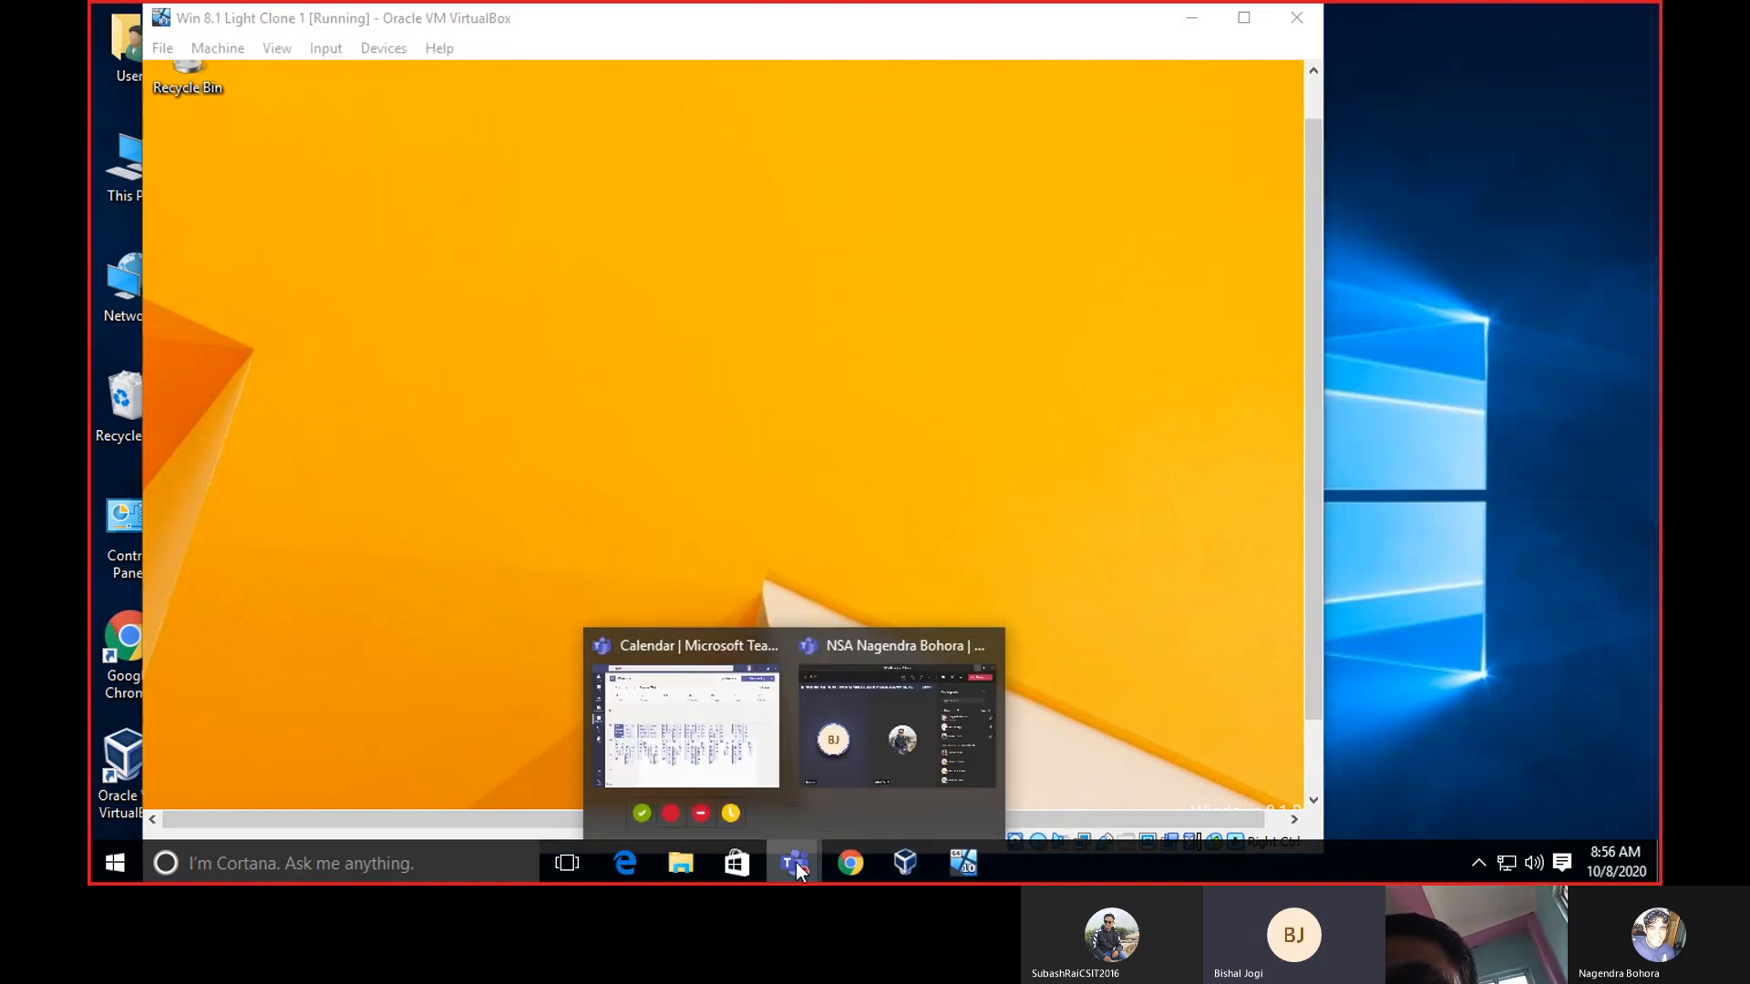
Bring the Teams meeting forward, toggle the participants list off and on, and close its options menu.
left_click(834, 792)
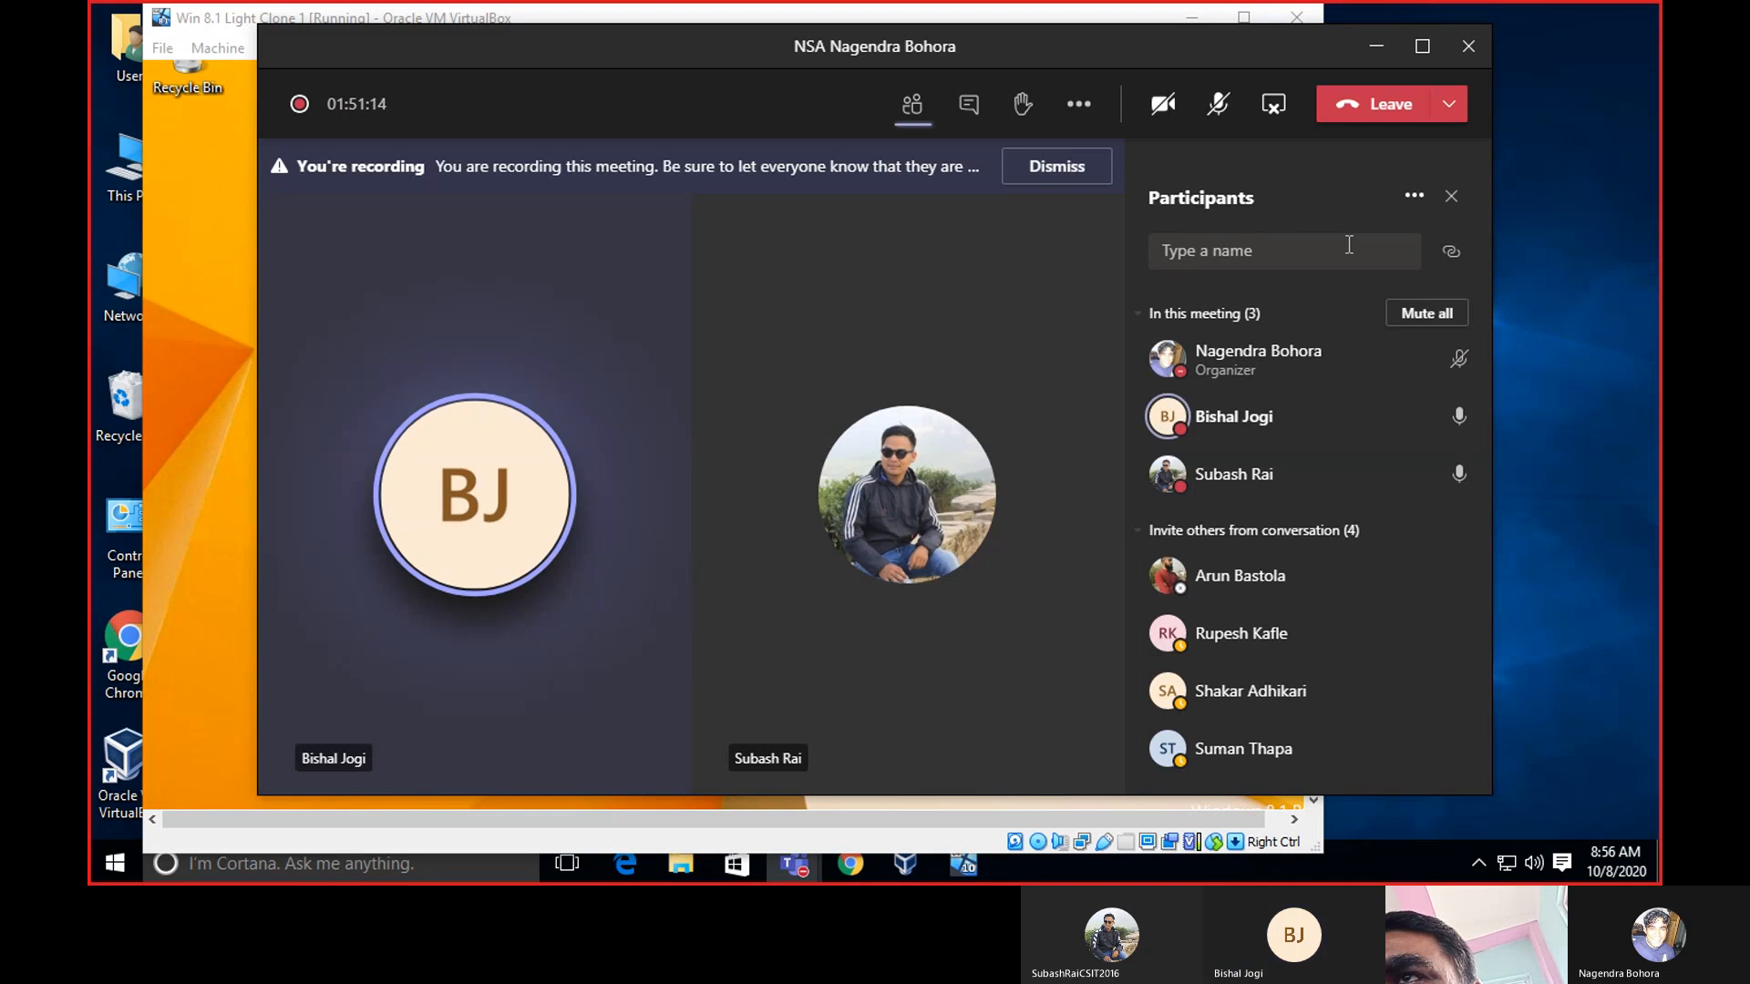
left_click(920, 111)
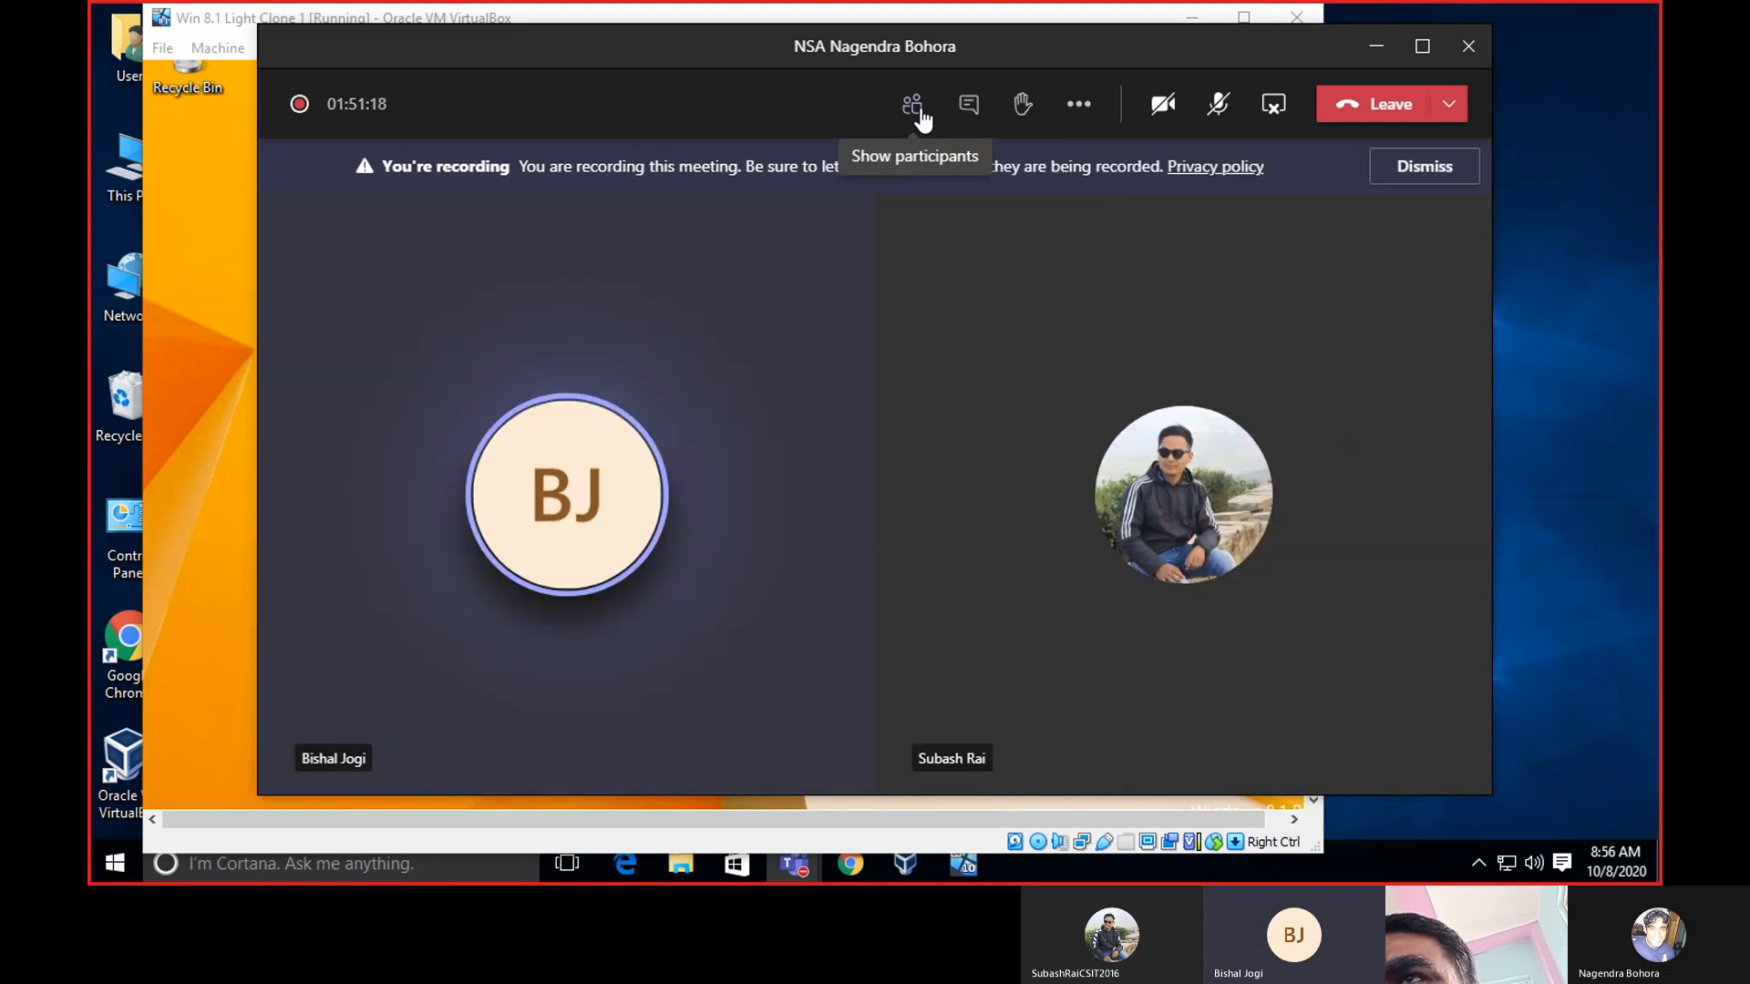
left_click(921, 111)
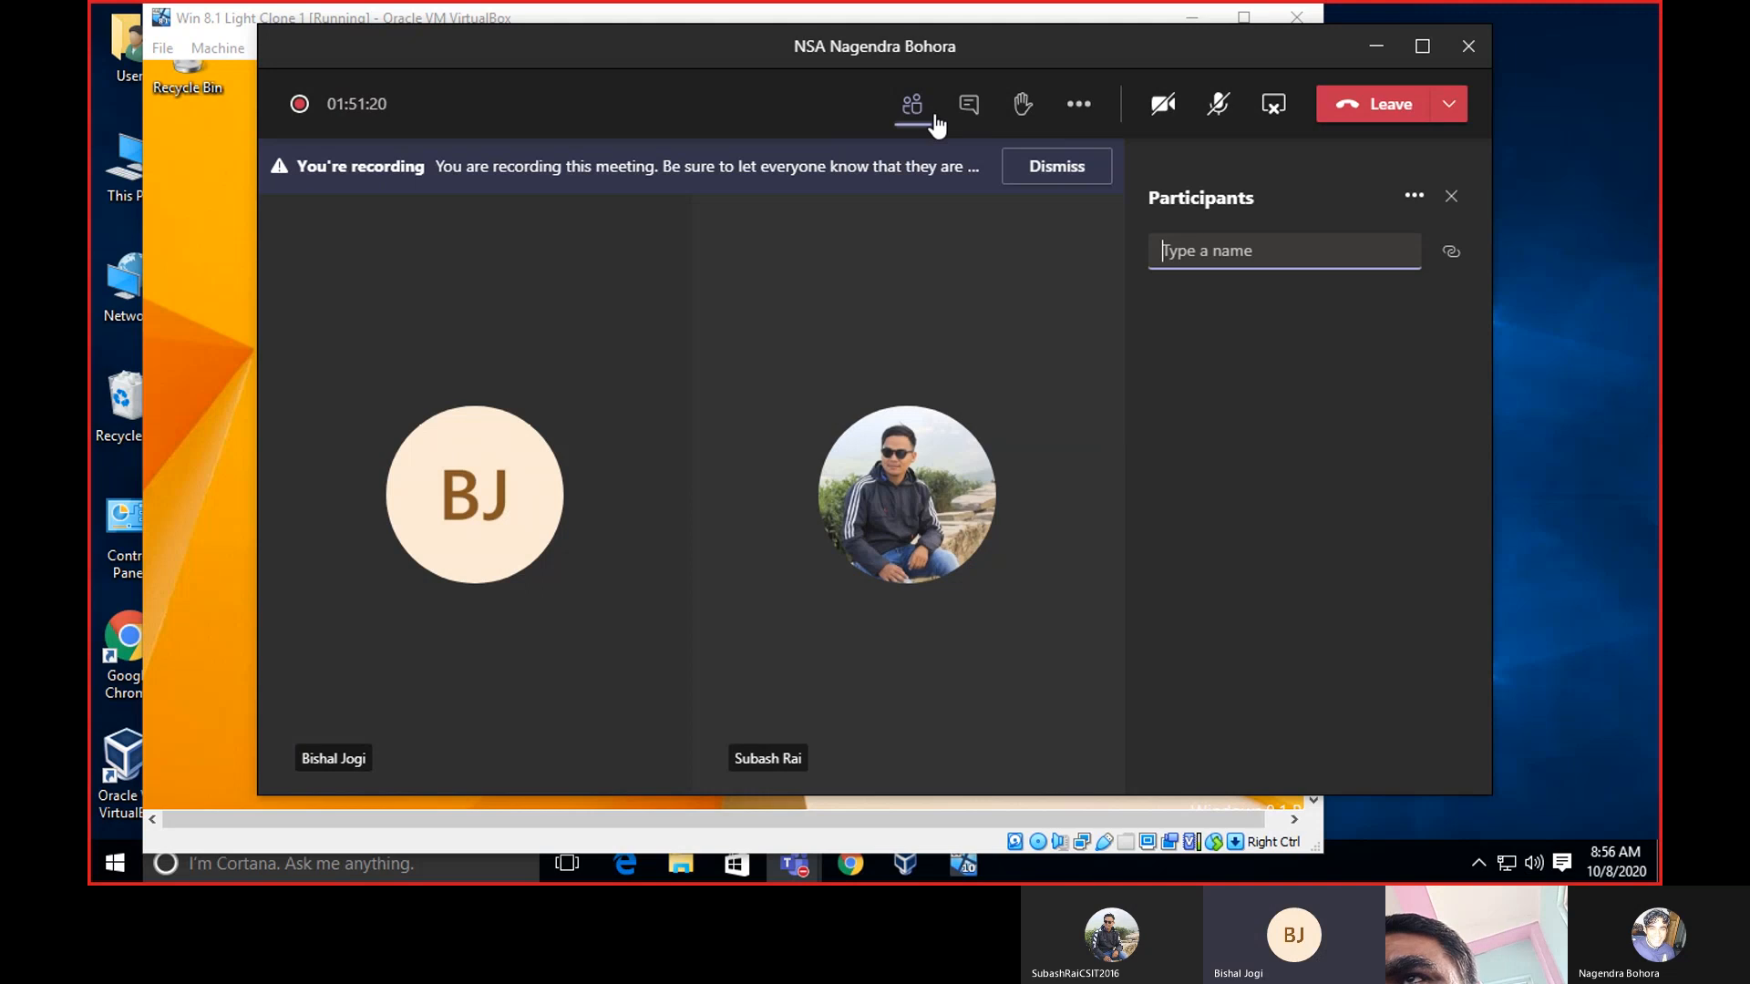
left_click(1414, 197)
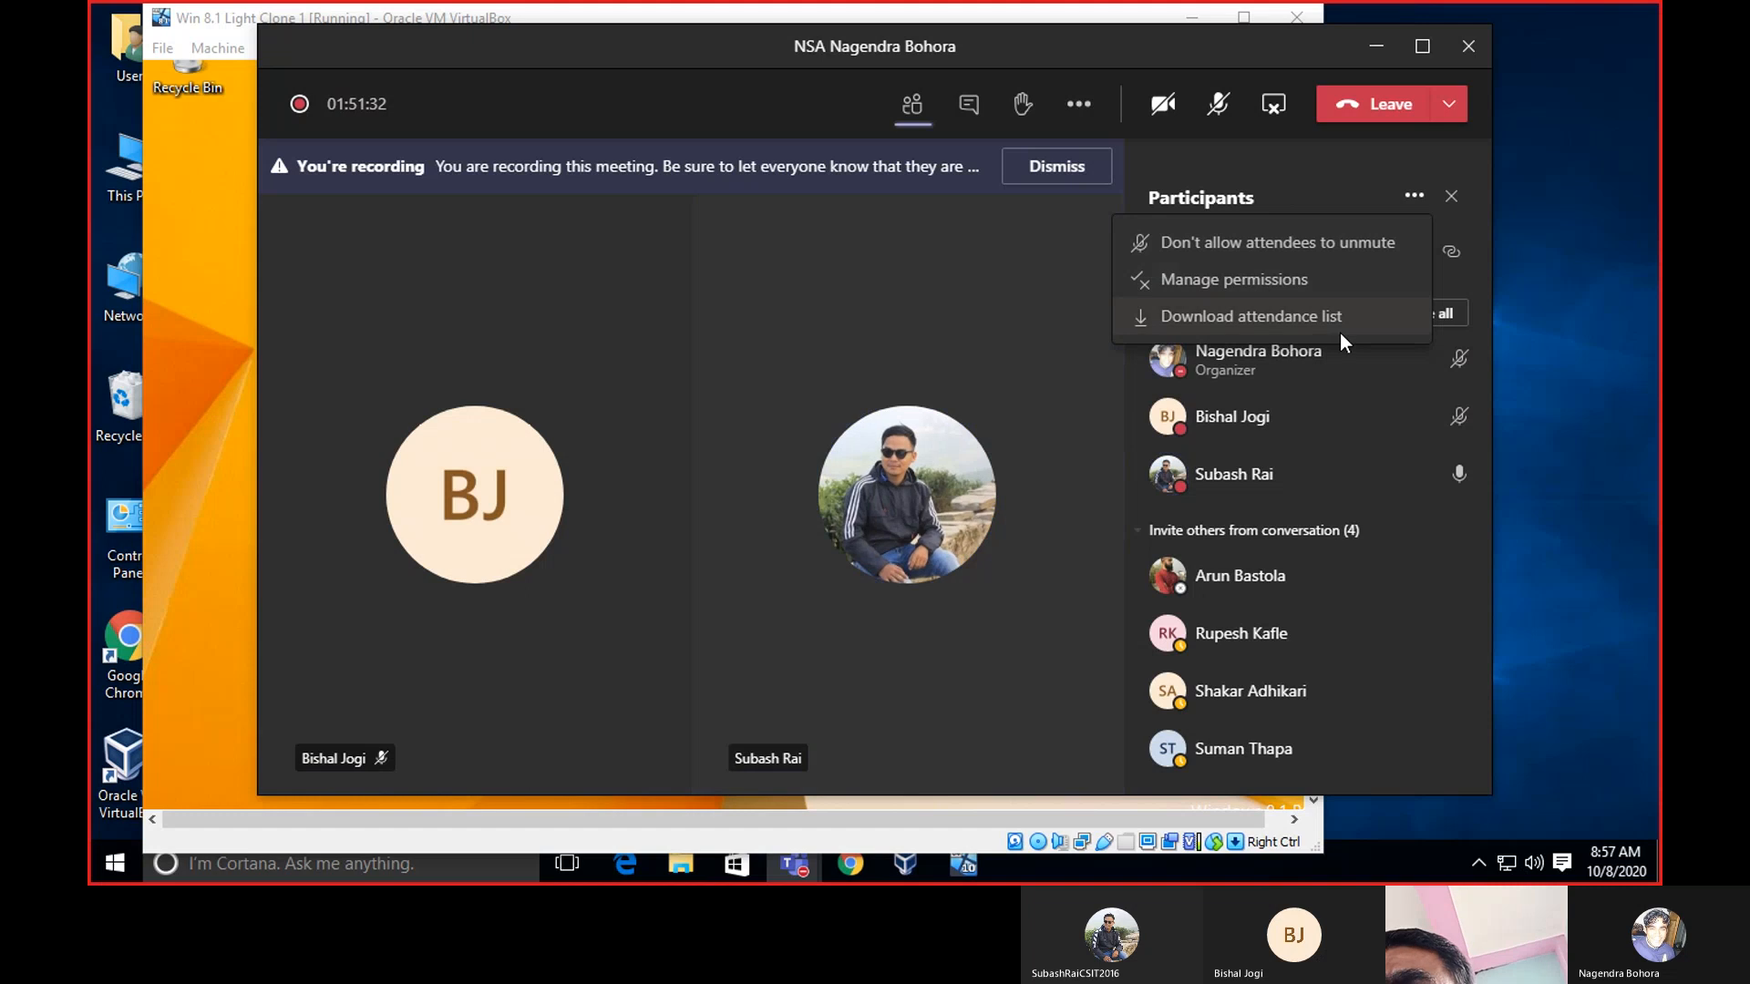
left_click(1271, 112)
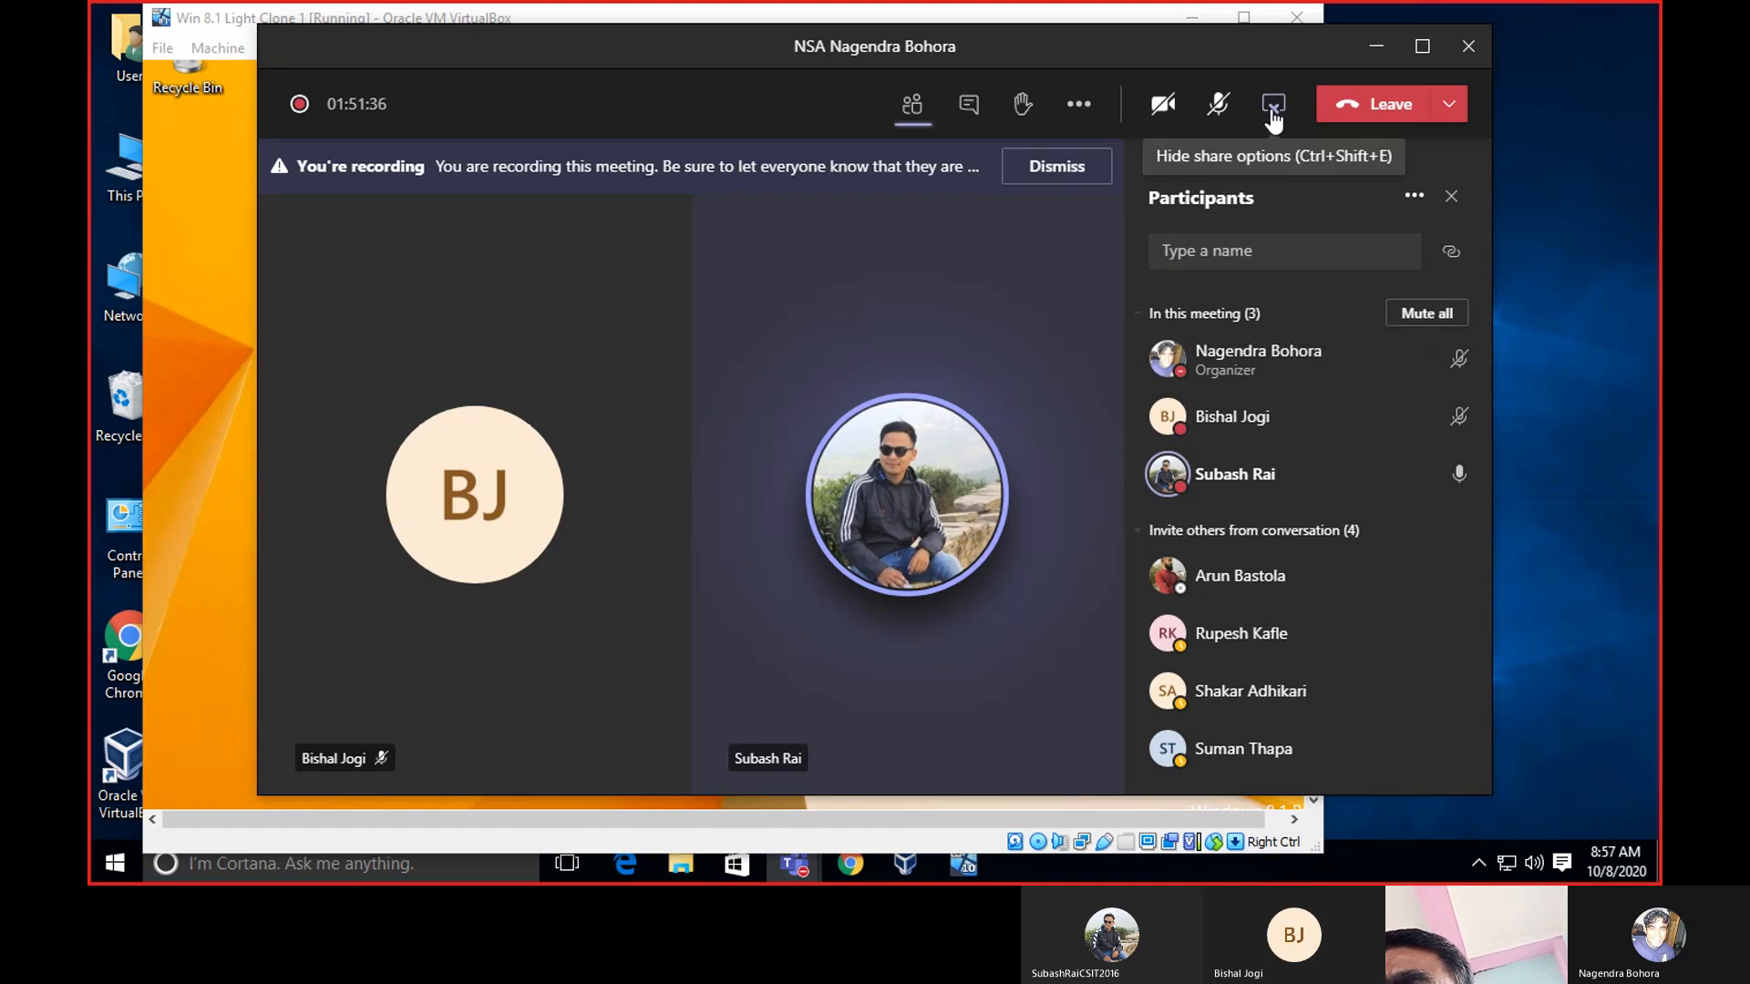